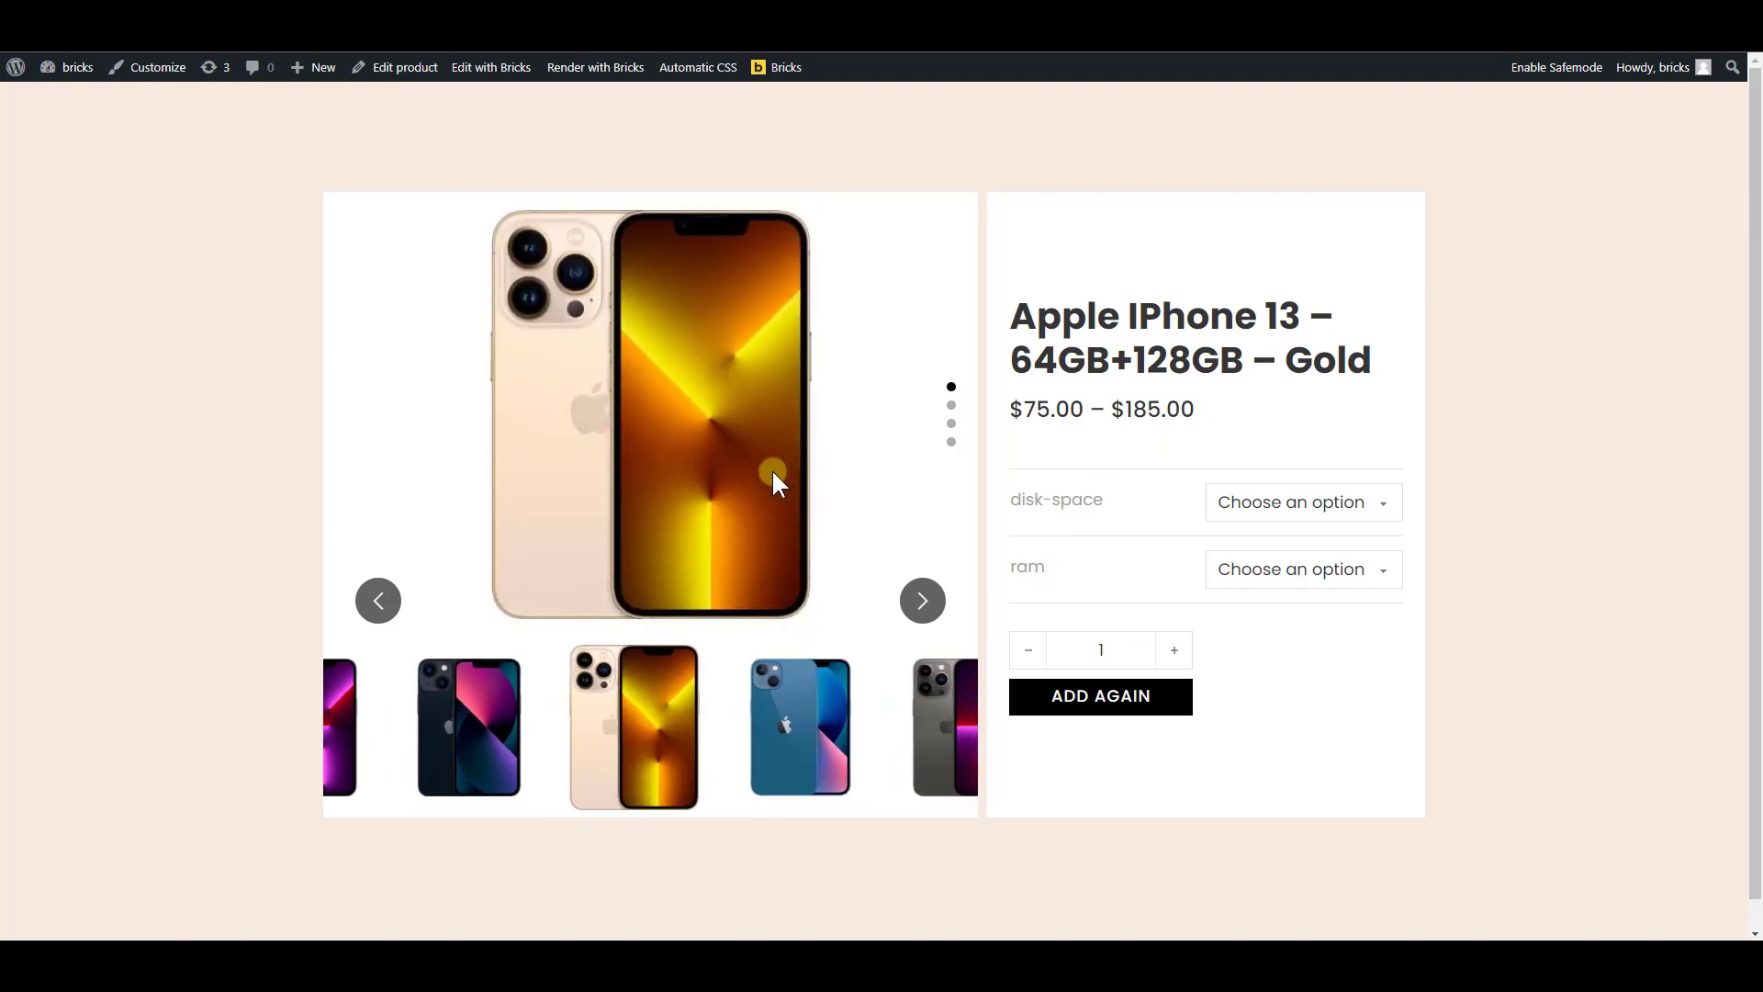
# Preview the product image slider by switching the main image through the phone thumbnails
pyautogui.click(779, 758)
pyautogui.click(916, 759)
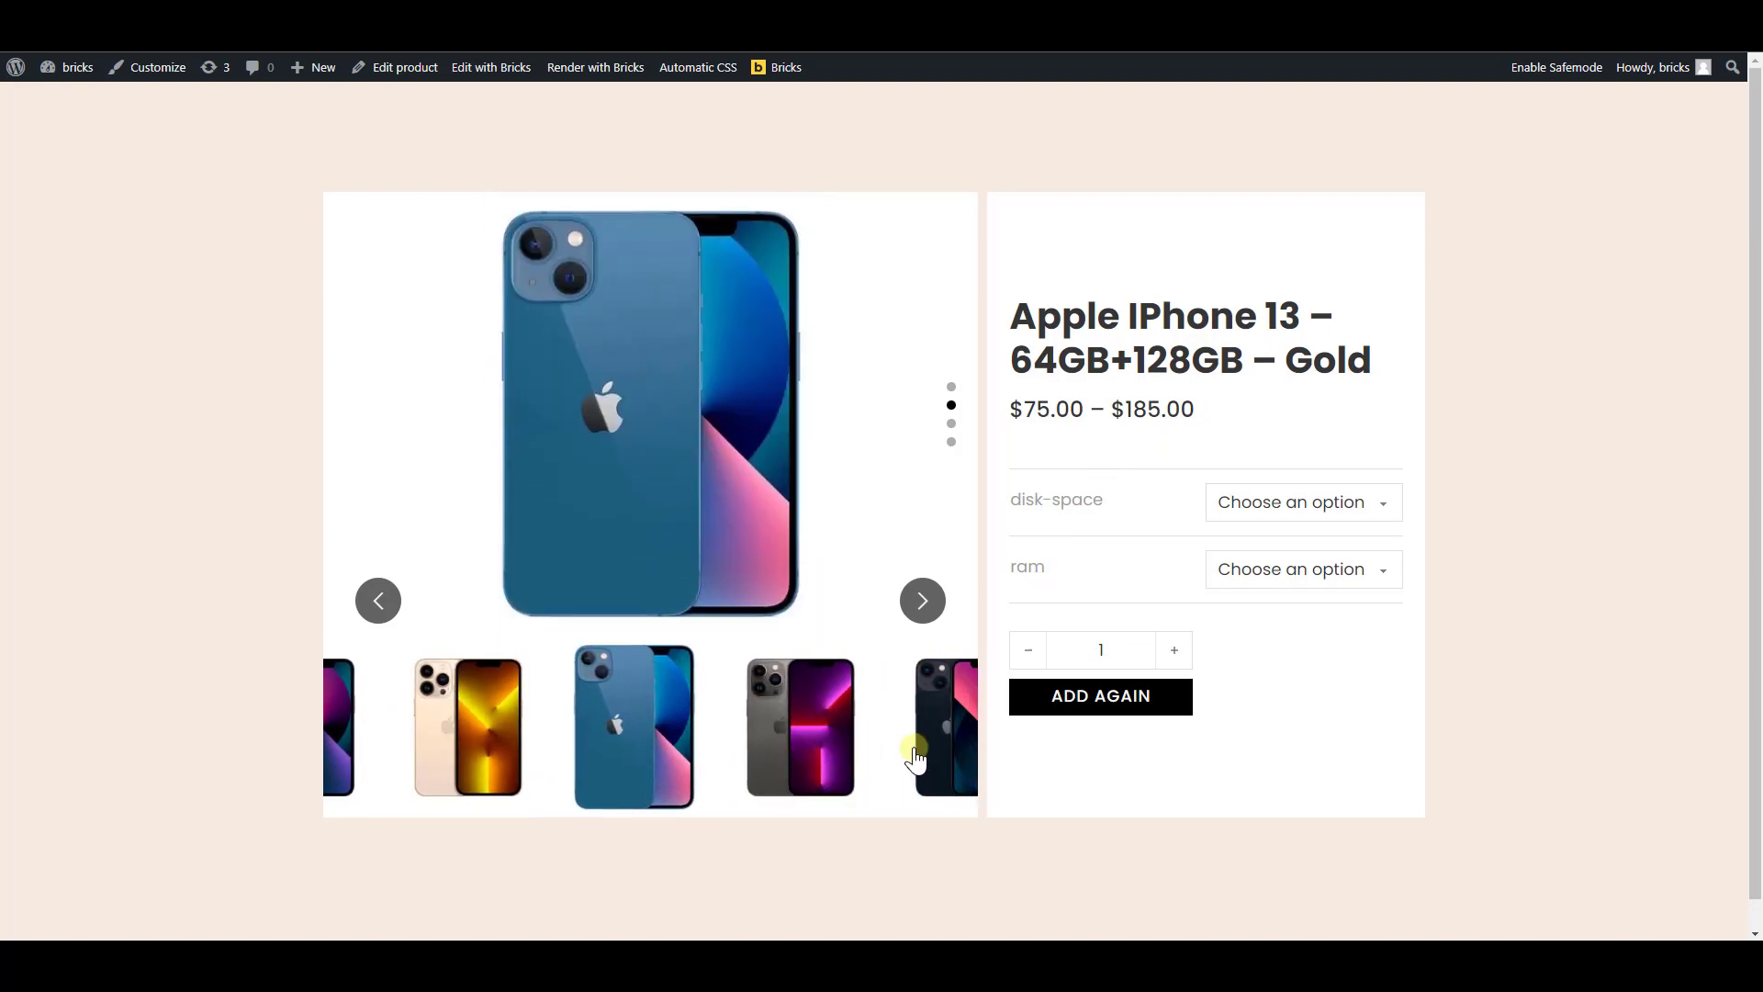
pyautogui.click(472, 746)
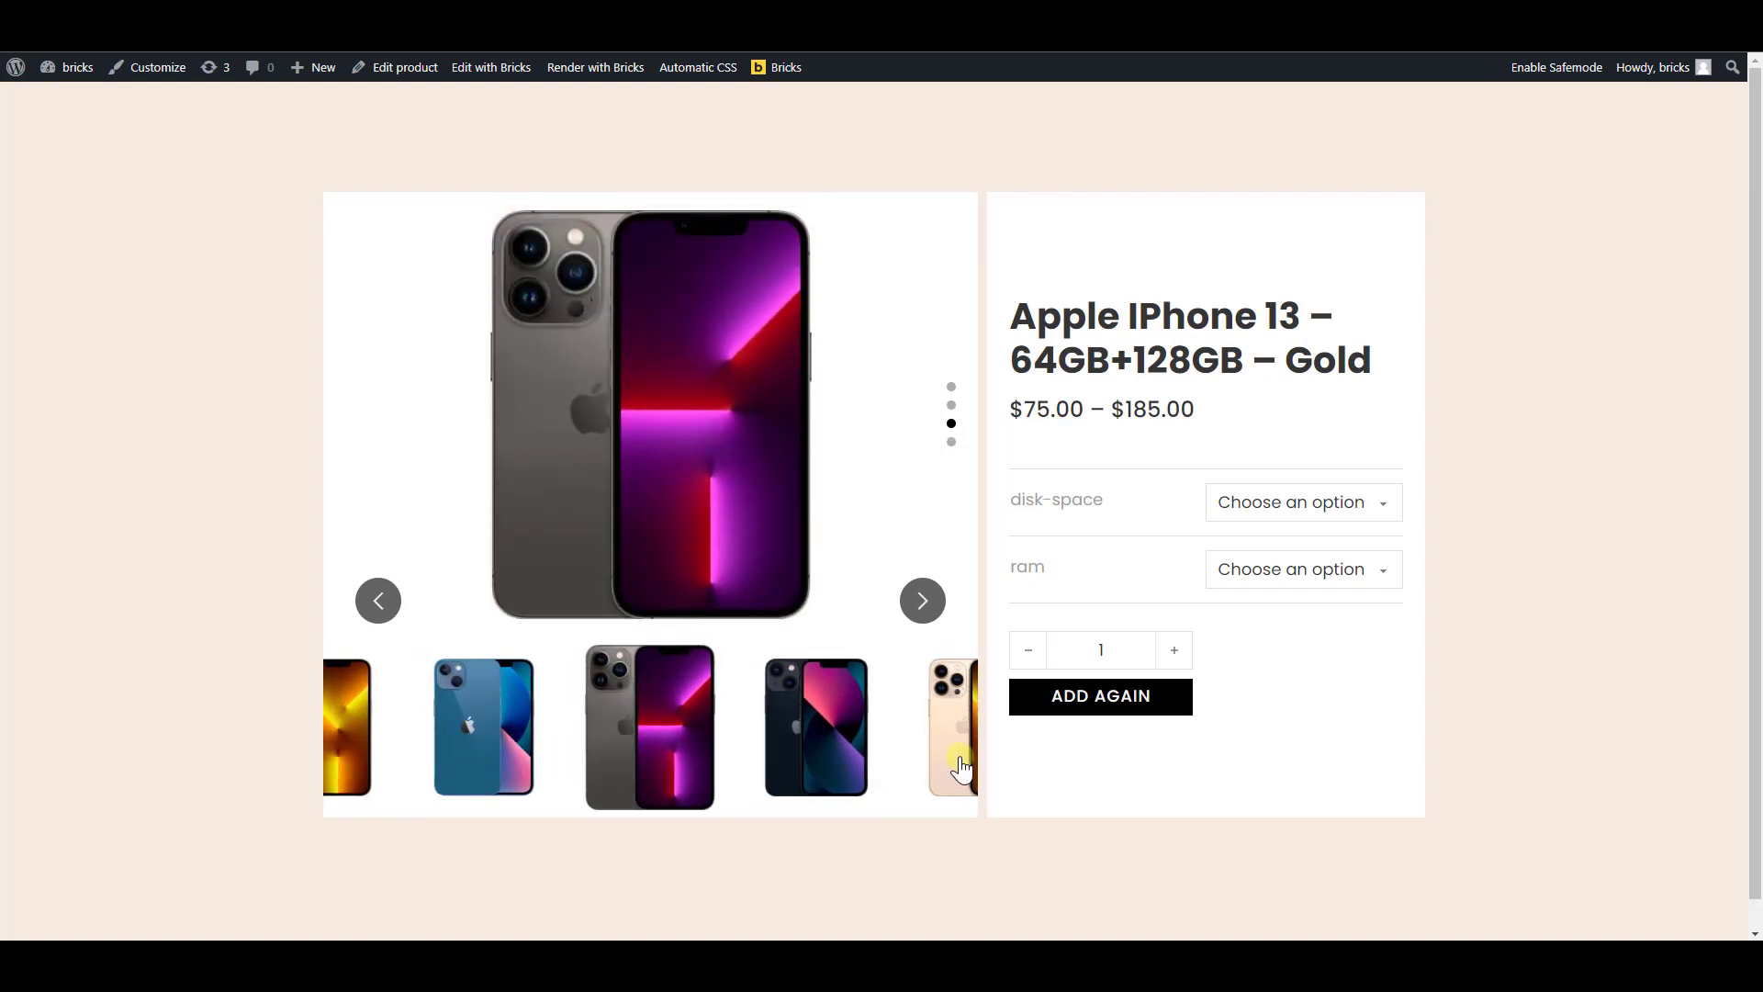
pyautogui.click(958, 758)
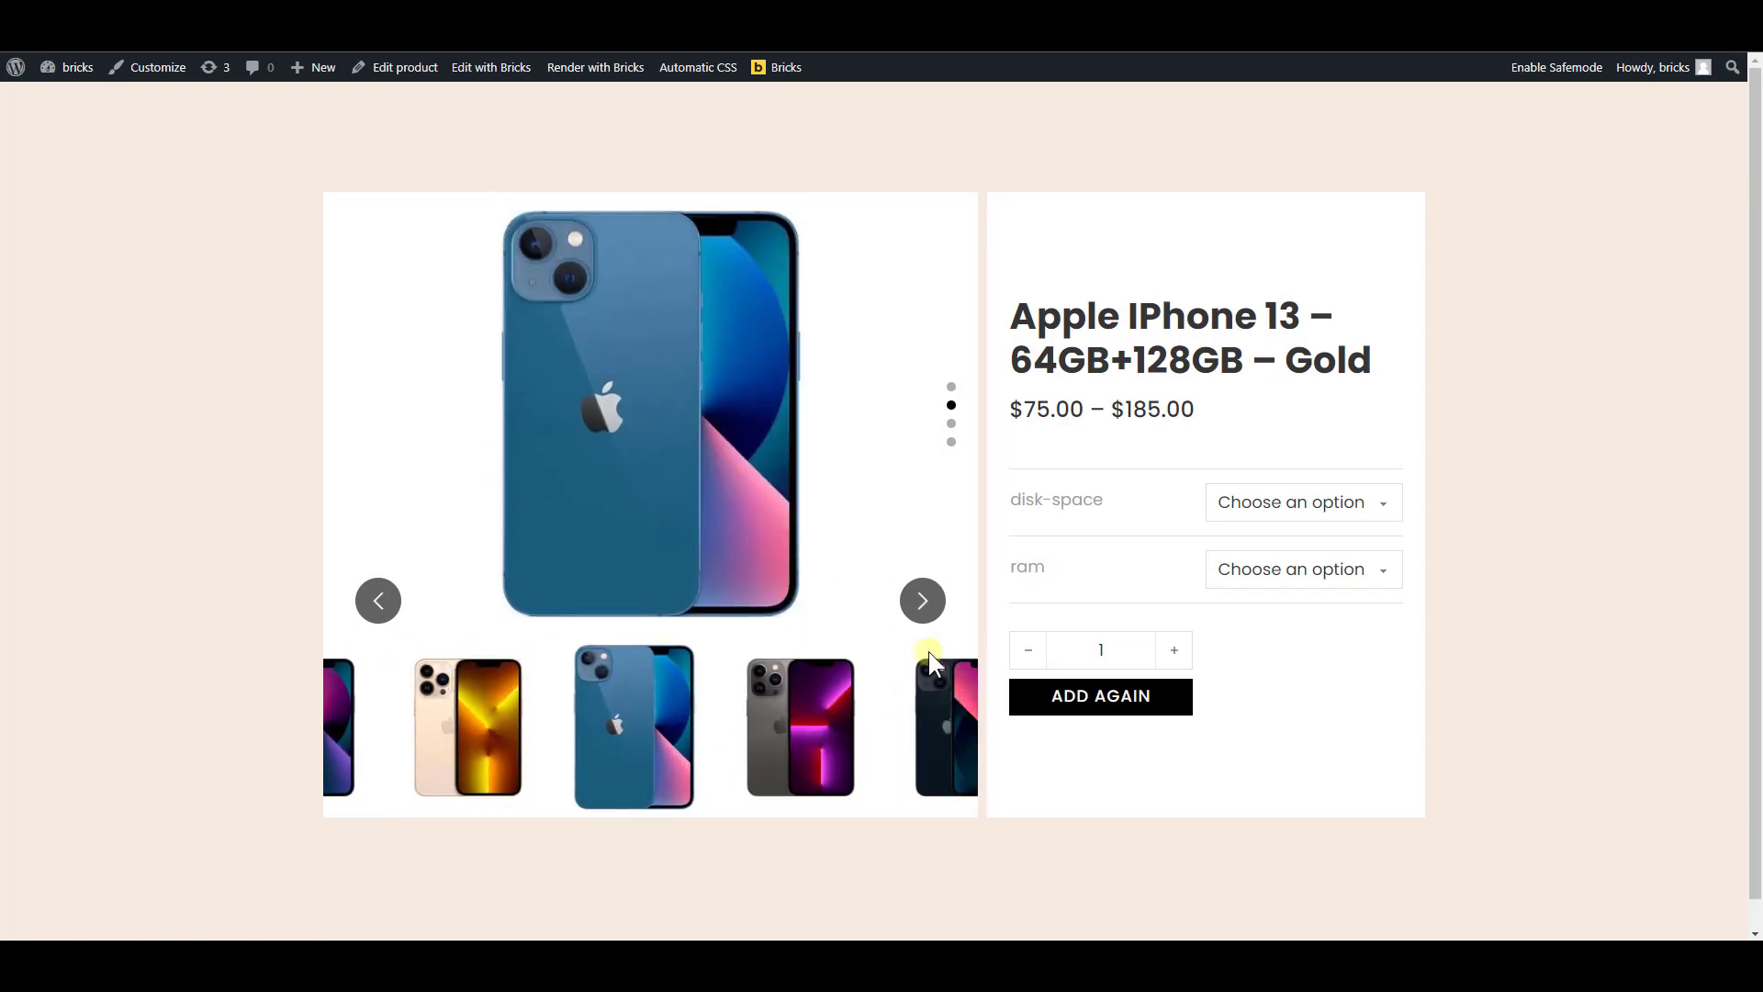
# Test the slider's next and previous navigation by cycling through the product images
pyautogui.click(923, 602)
pyautogui.click(922, 601)
pyautogui.click(923, 602)
pyautogui.click(923, 601)
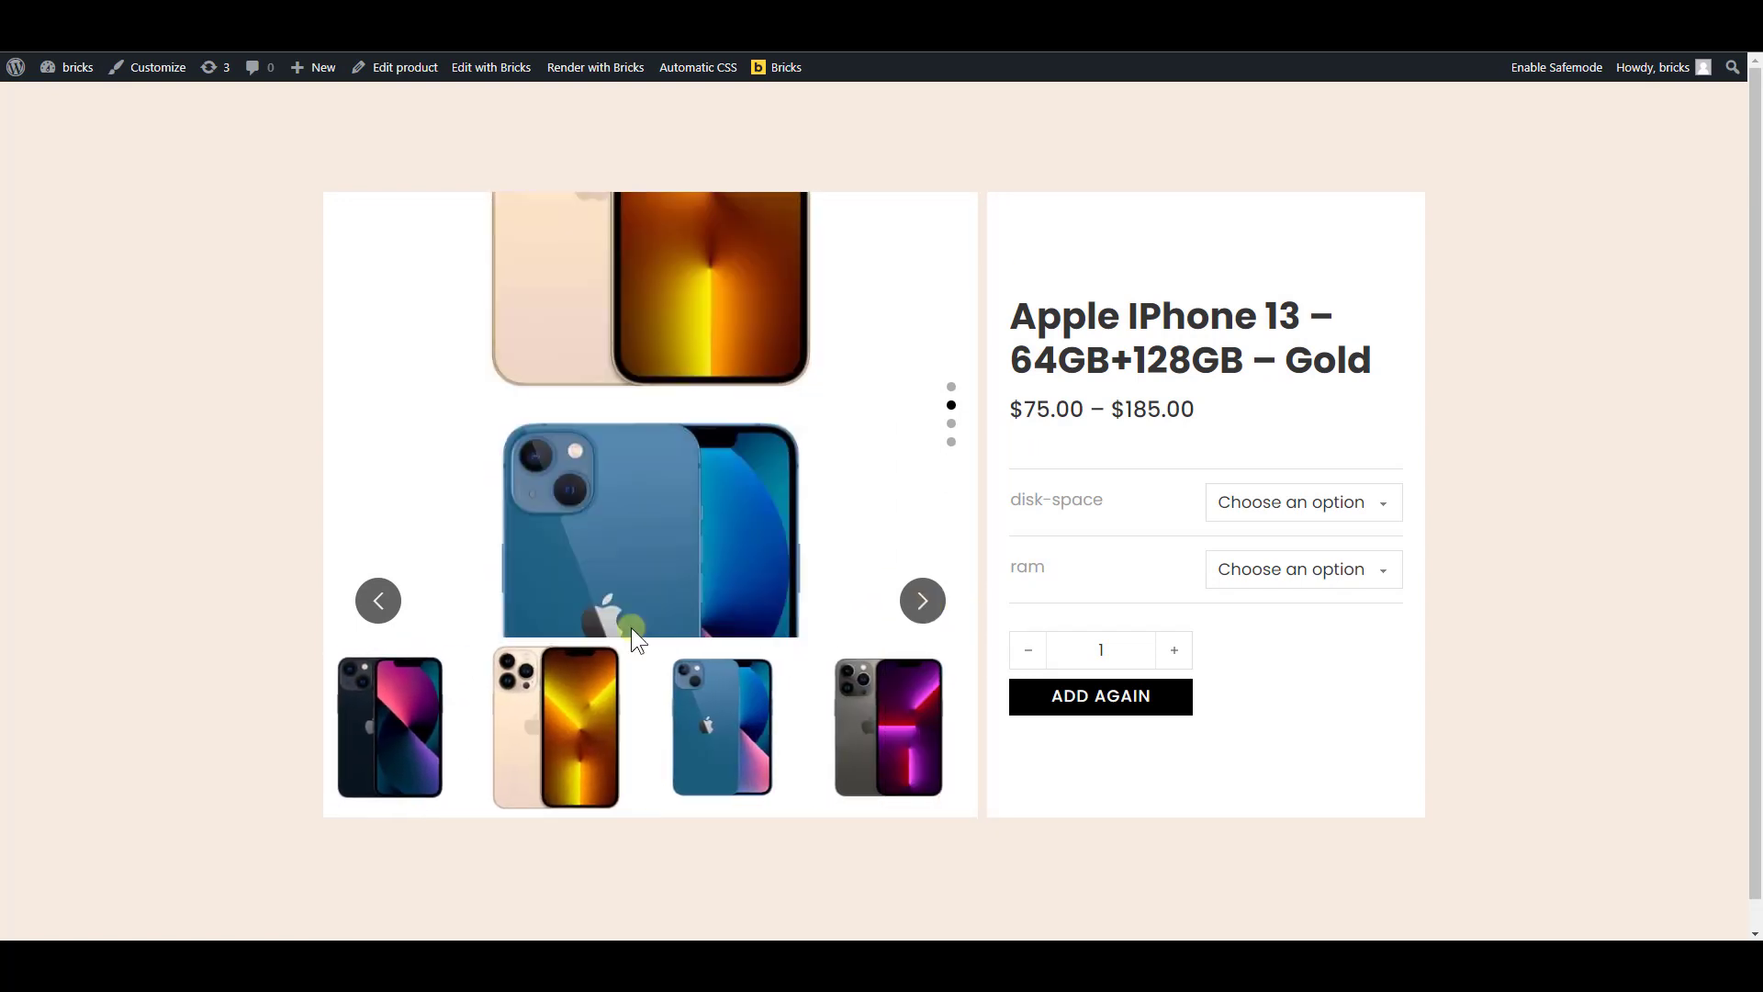
pyautogui.click(376, 606)
# Test the slider's pagination dots, and advance through the product images again to check that thumbnails stay in sync
pyautogui.click(951, 424)
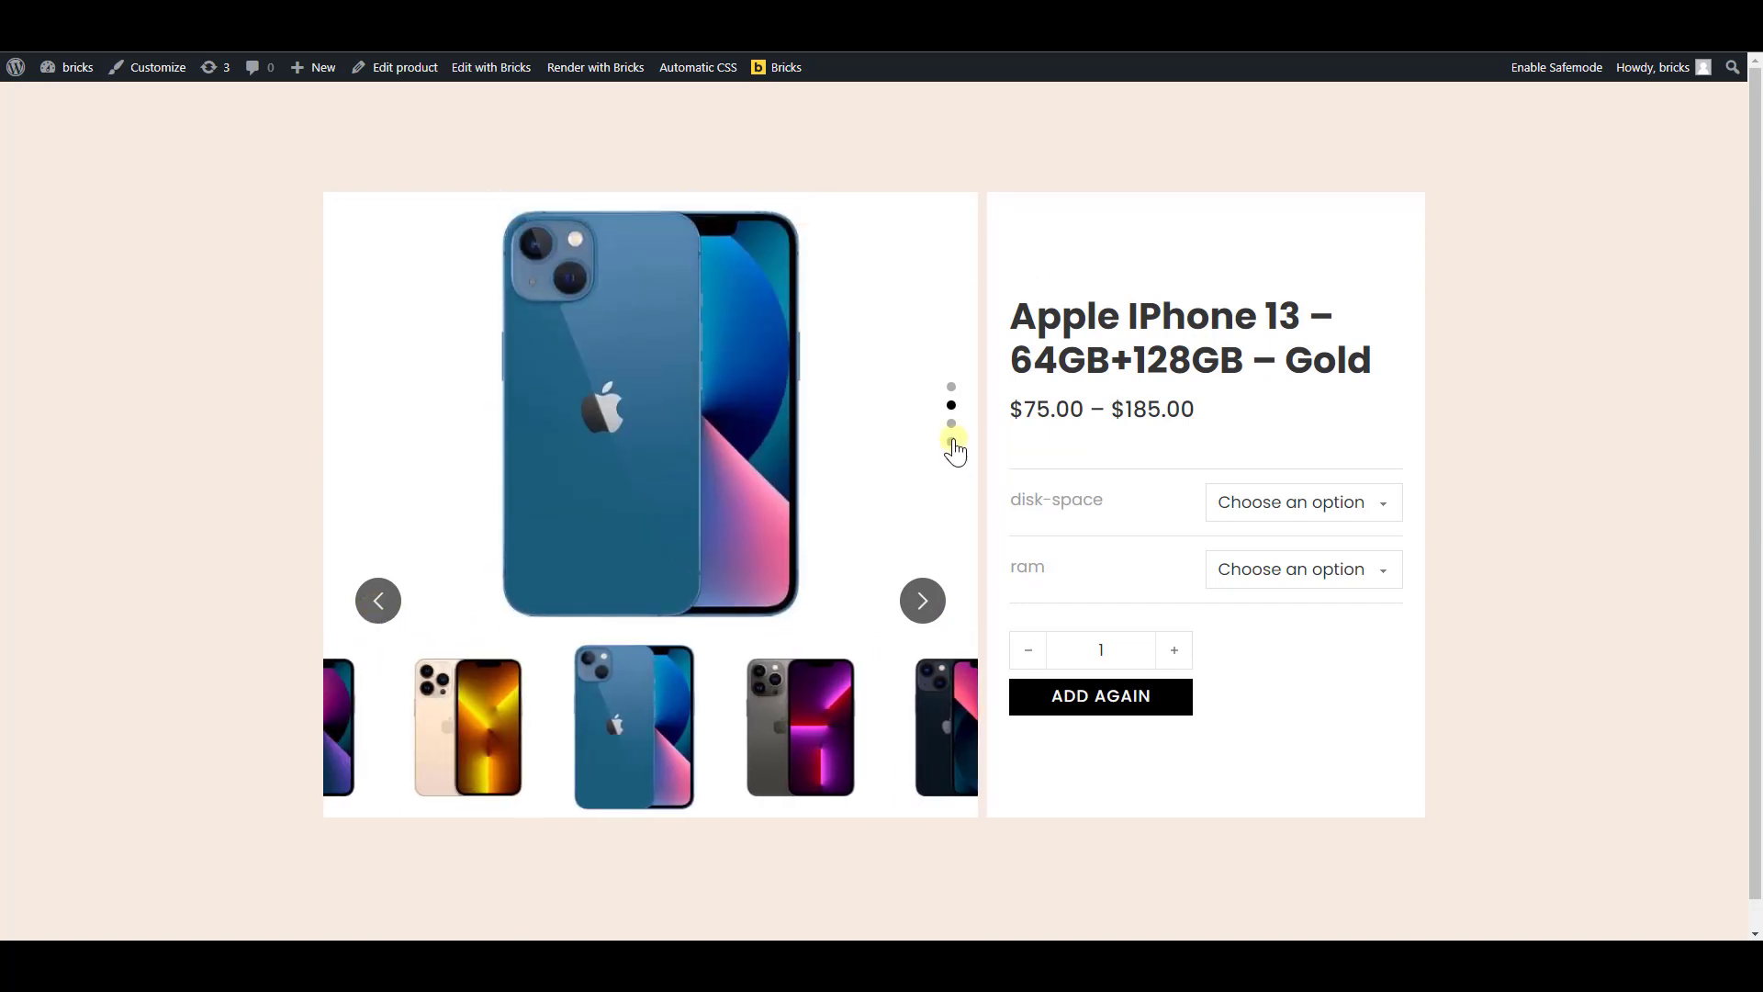
pyautogui.click(952, 423)
pyautogui.click(952, 405)
pyautogui.click(952, 388)
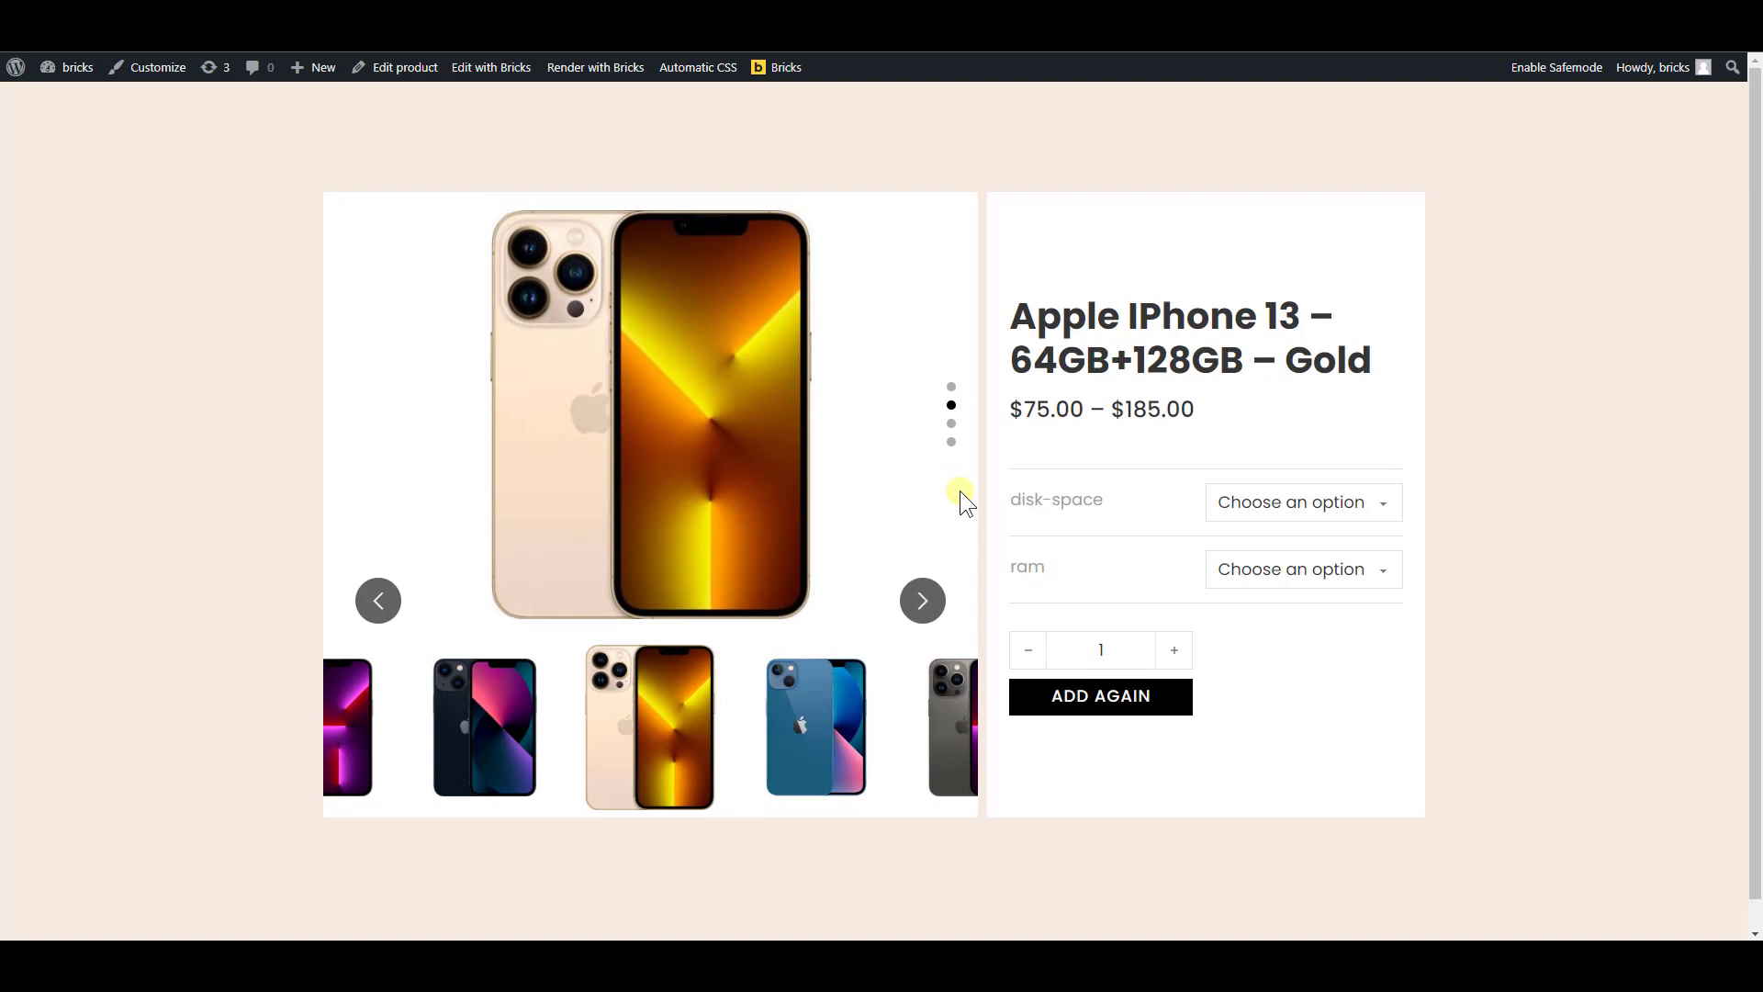
pyautogui.click(924, 603)
pyautogui.click(922, 606)
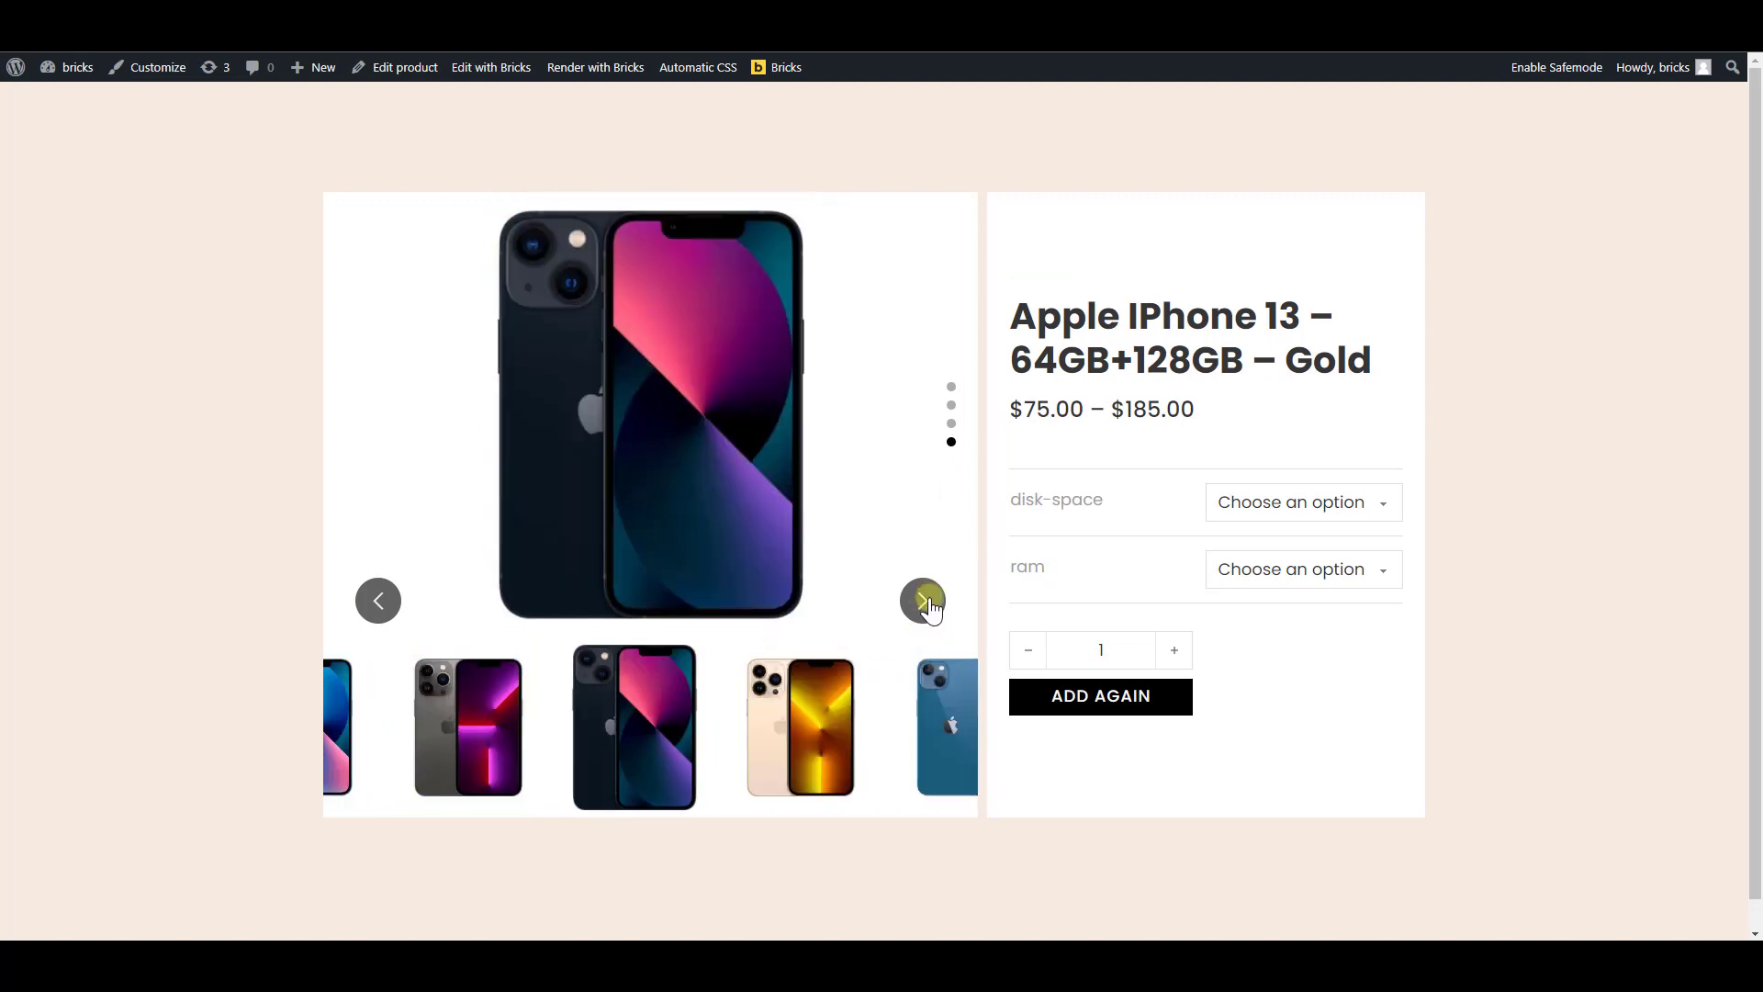
pyautogui.click(928, 600)
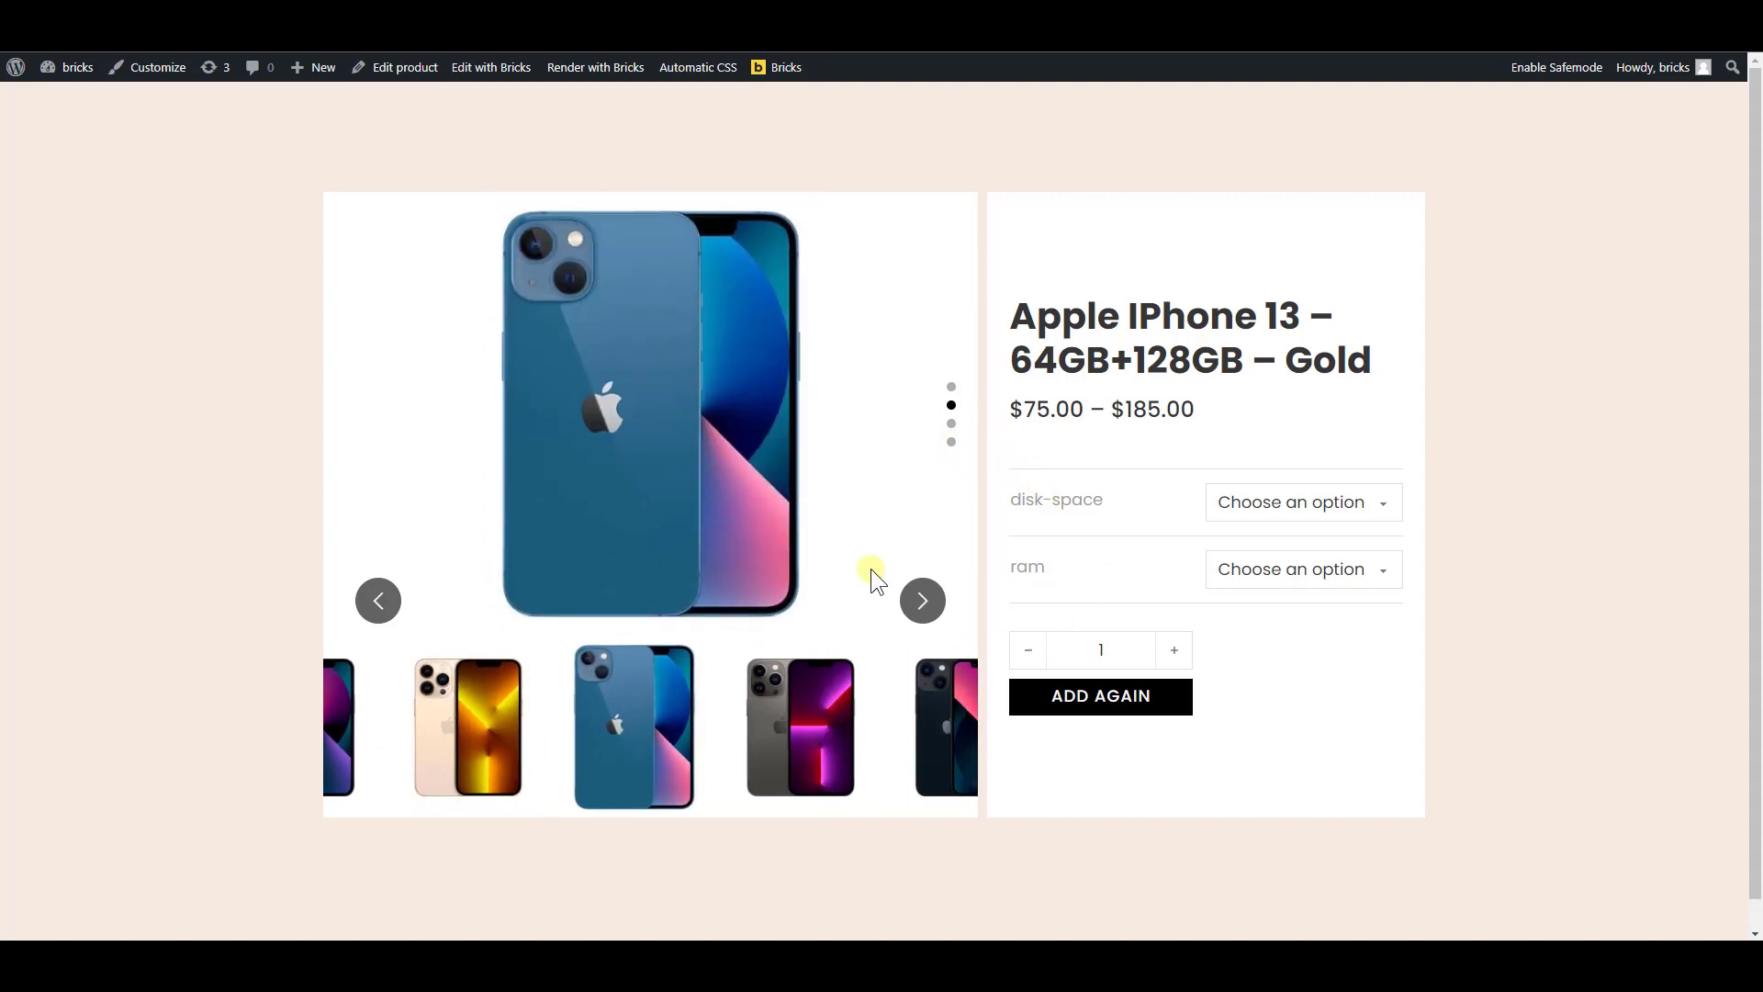
pyautogui.click(922, 606)
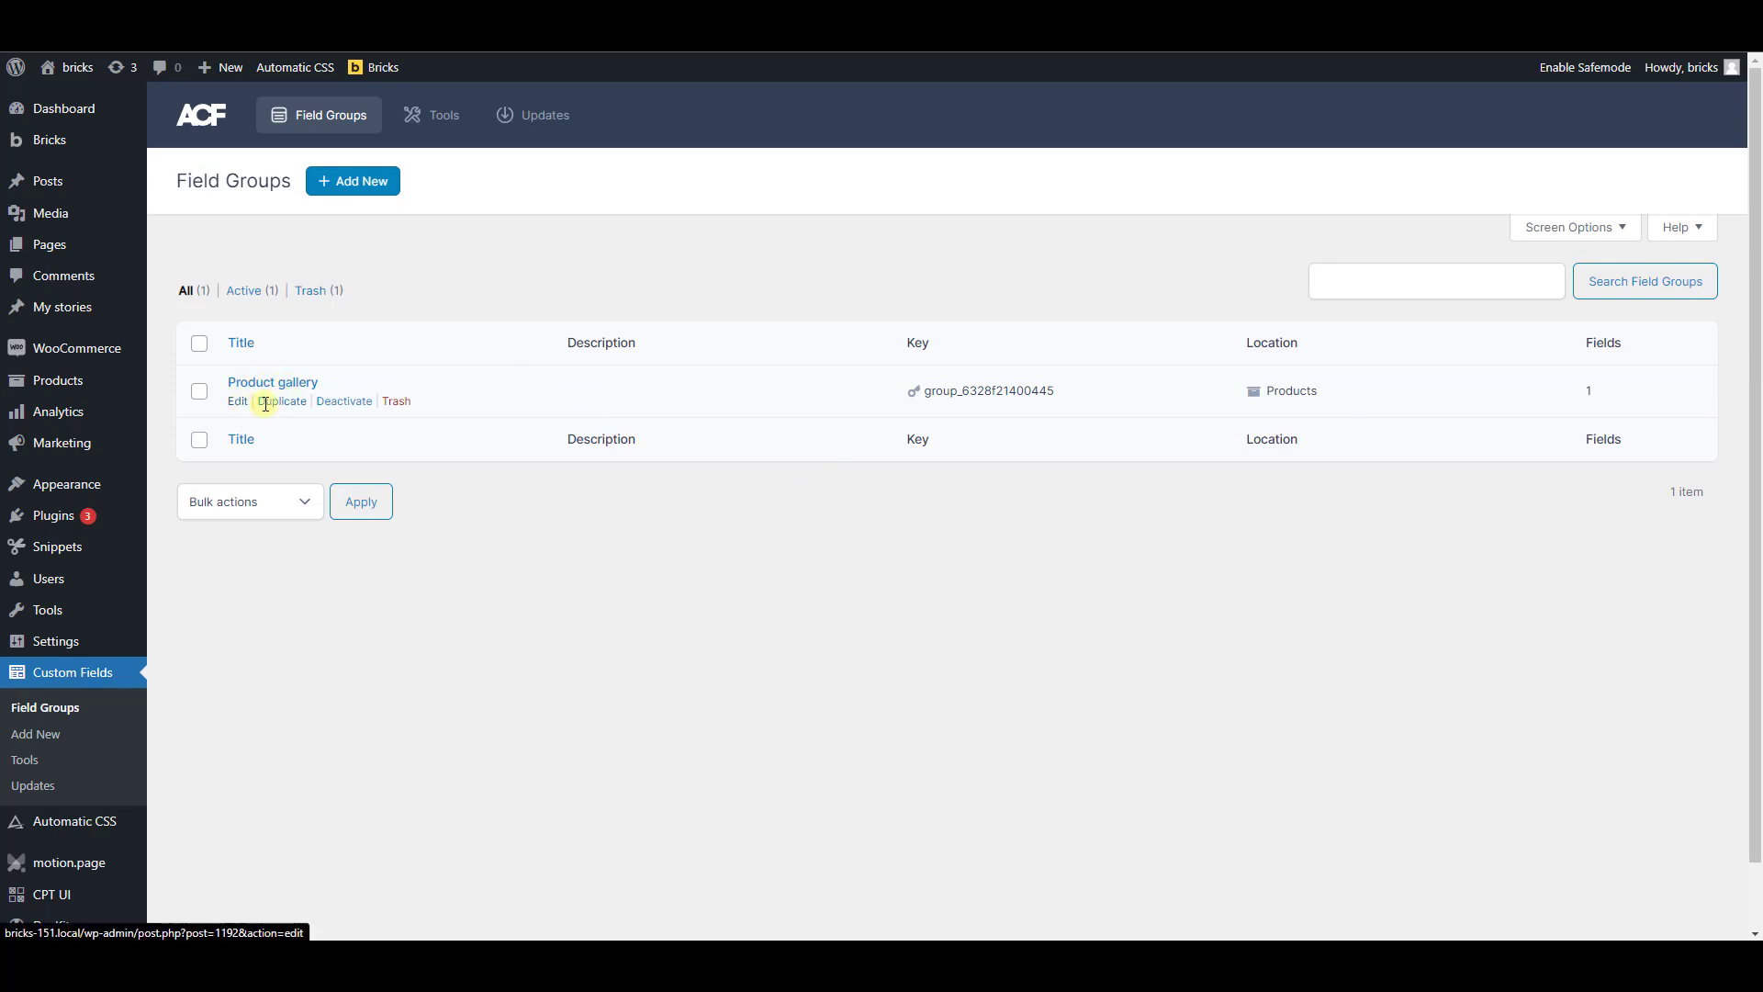
# Create a new field group titled "Product gallery 2" and set its first field's type to Gallery
pyautogui.click(364, 187)
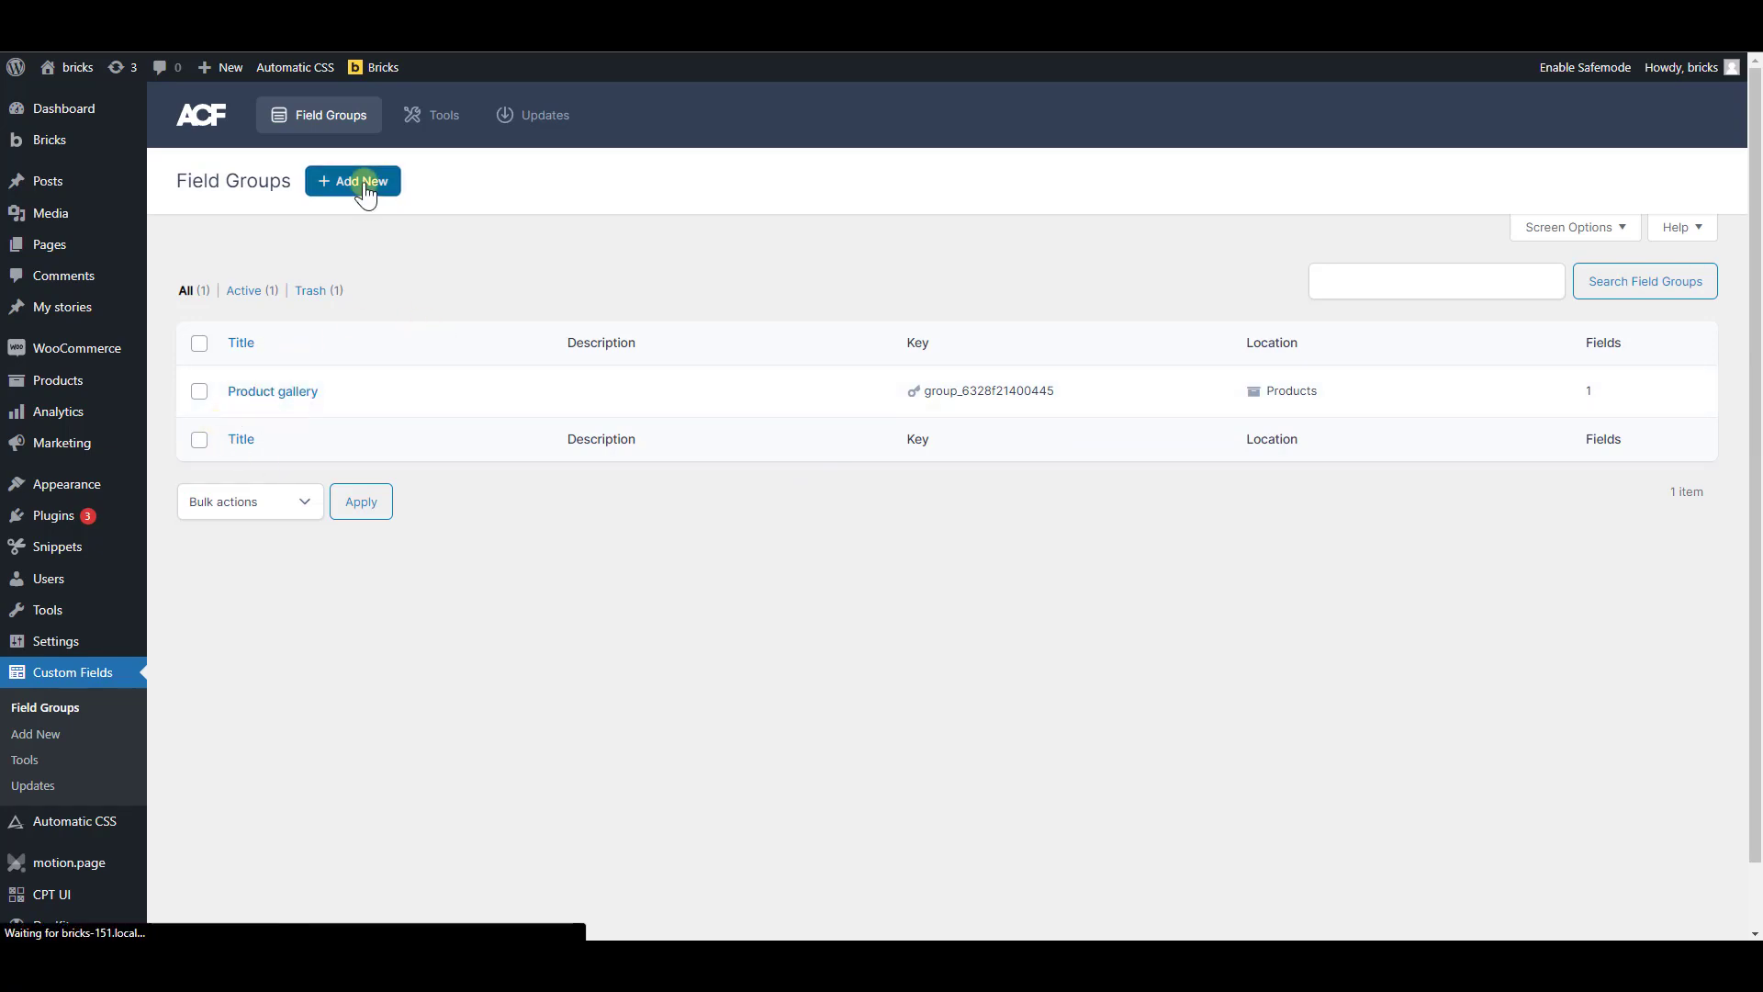
pyautogui.write('Product gallery 2')
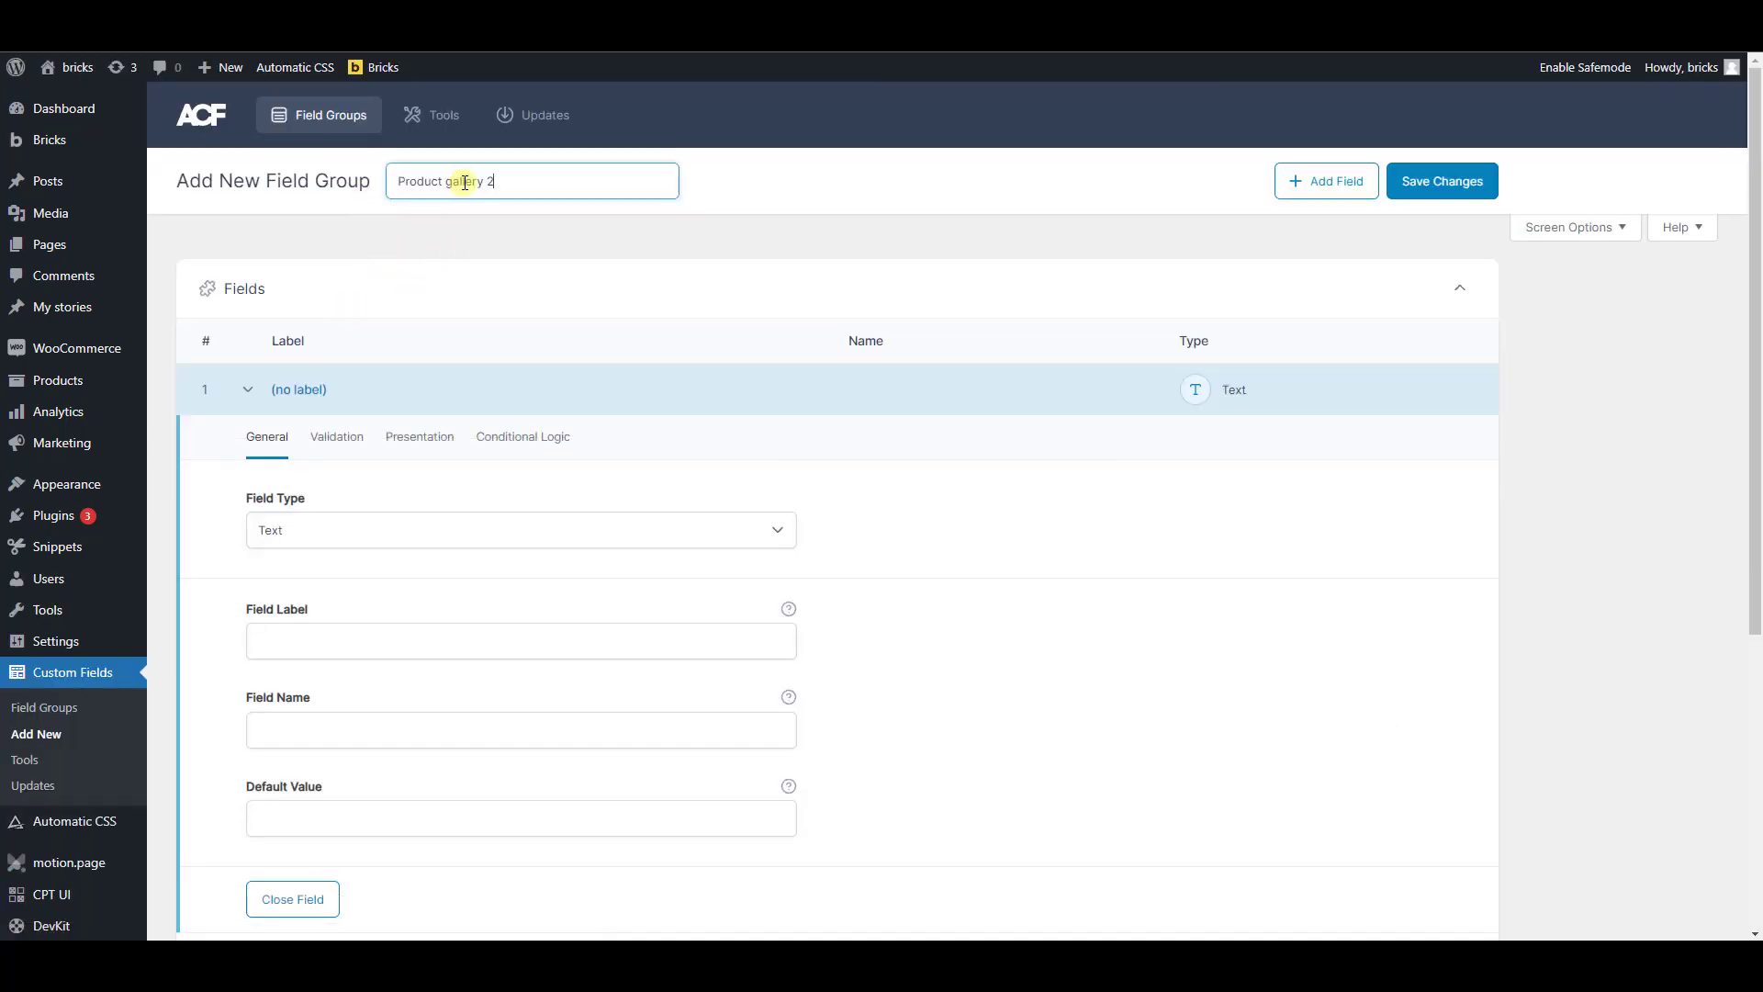
pyautogui.click(514, 546)
pyautogui.scroll(-5, 506, 634)
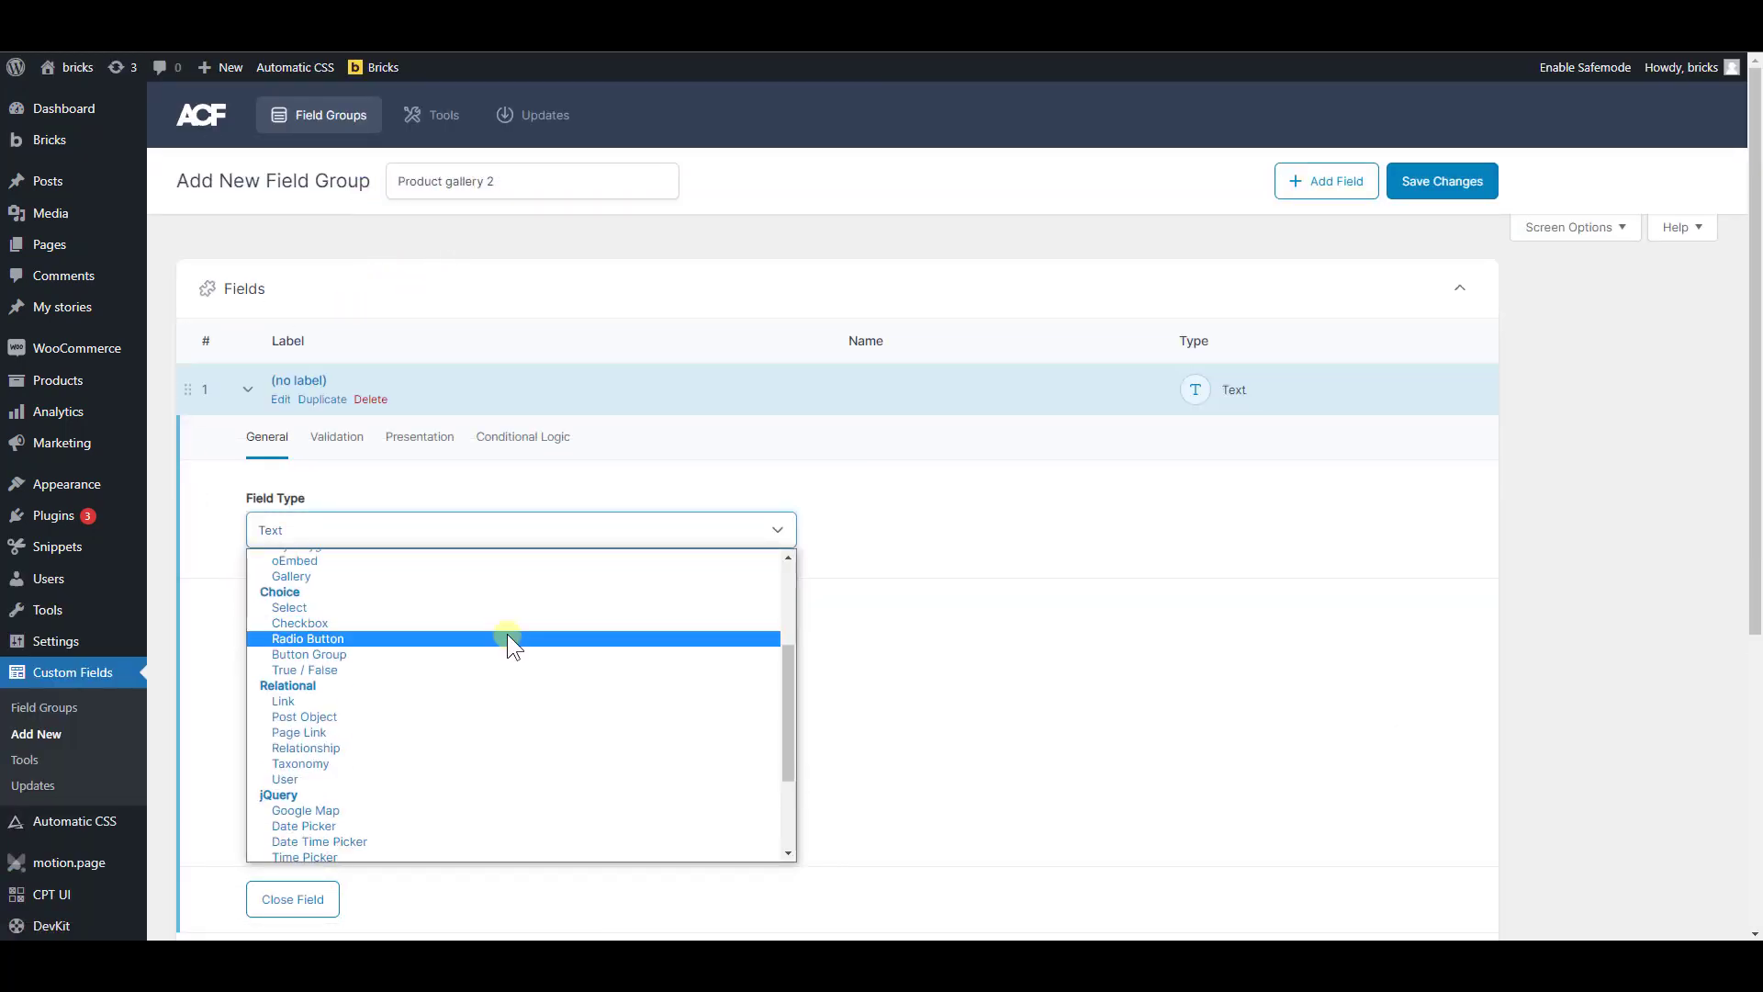
pyautogui.scroll(-3, 505, 643)
pyautogui.scroll(4, 477, 680)
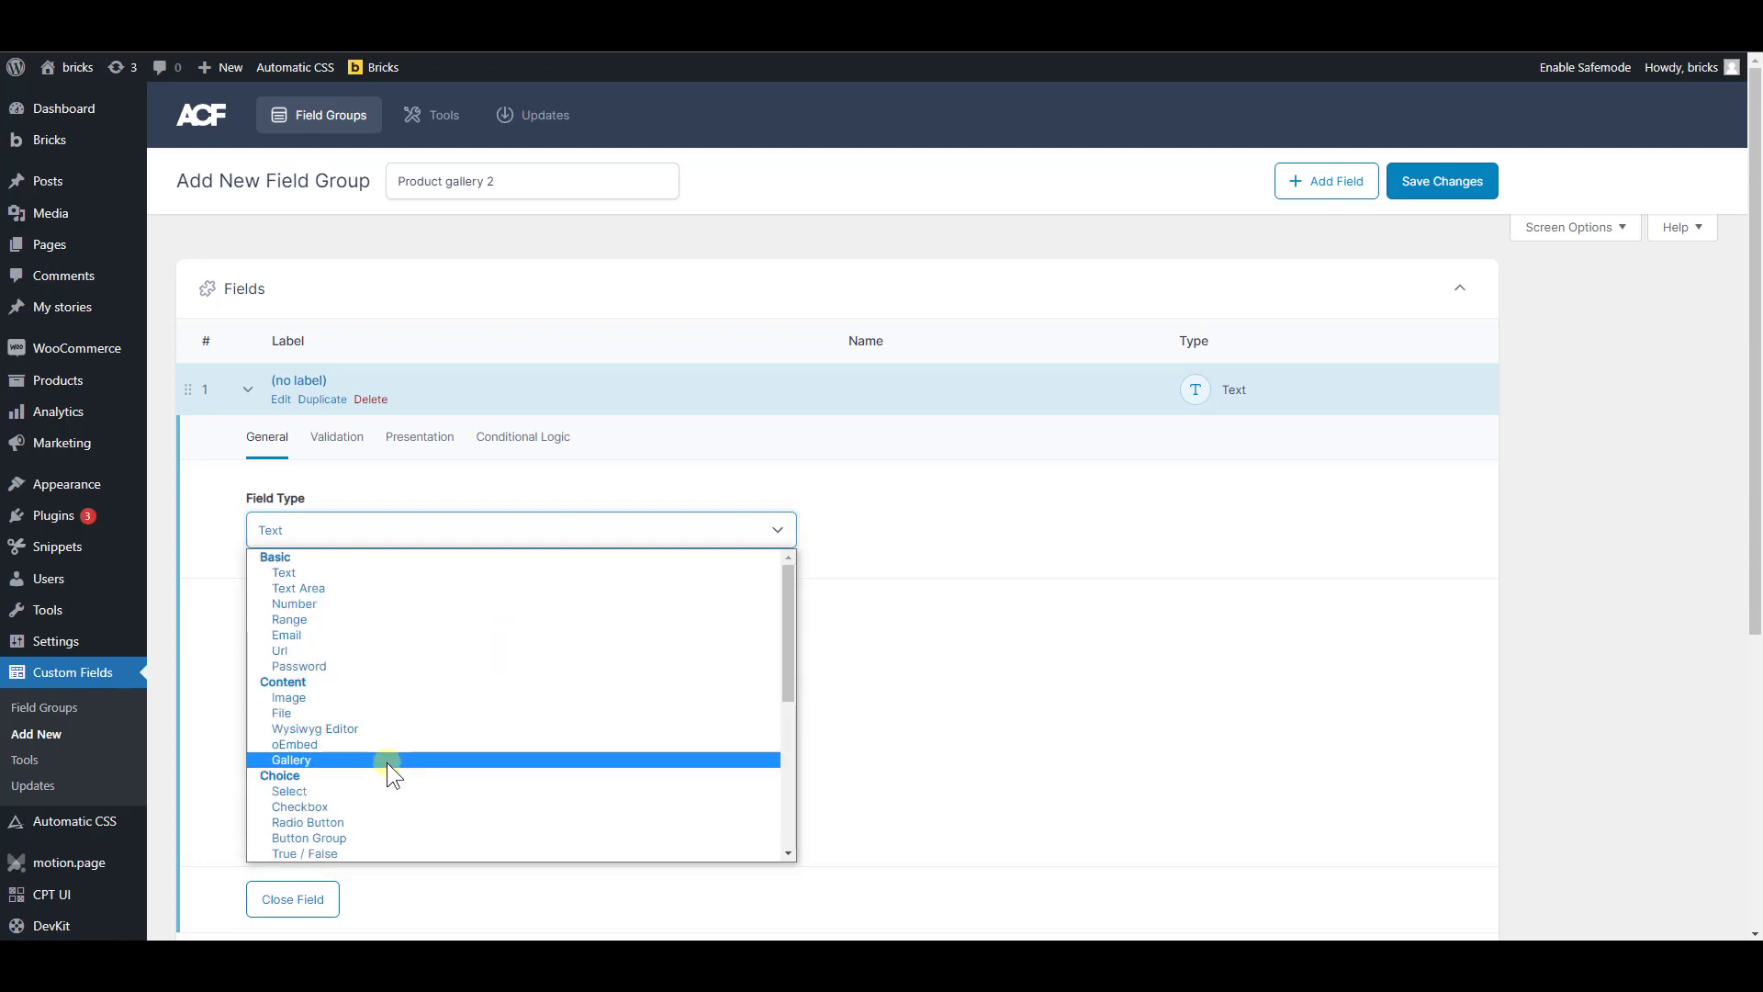
pyautogui.click(388, 762)
# Label the gallery field "product gallery 2" and check its generated field name
pyautogui.scroll(-1, 459, 643)
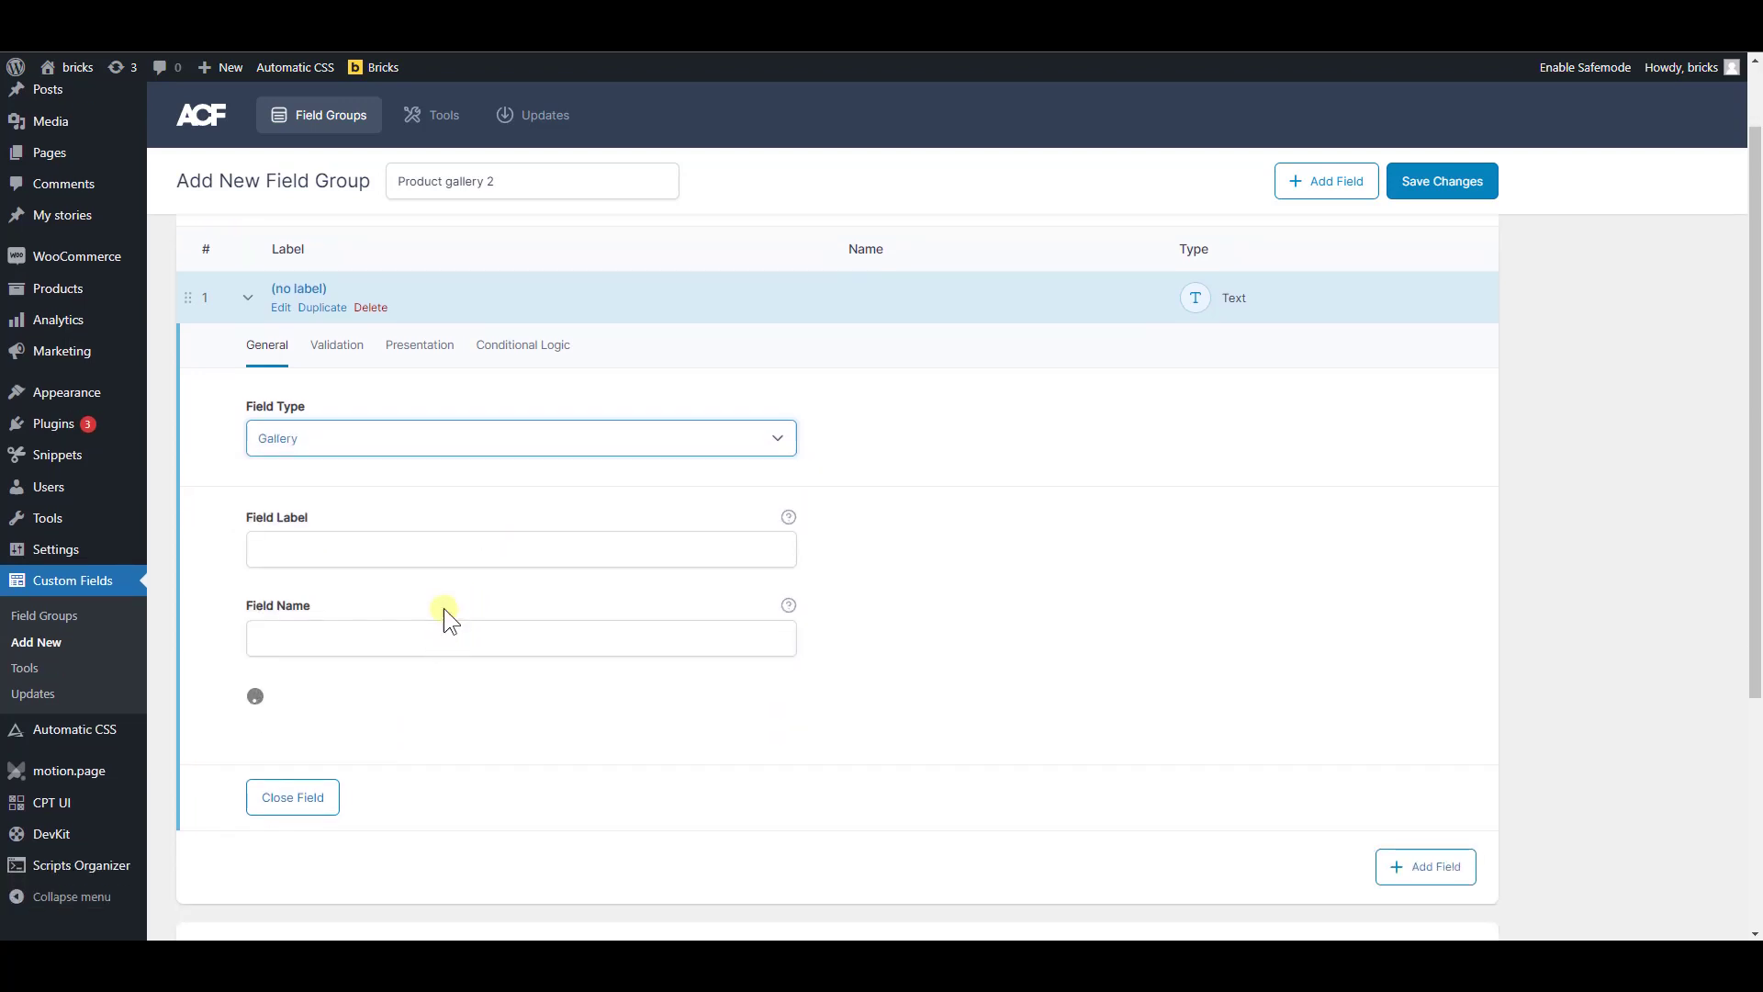
pyautogui.click(434, 554)
pyautogui.write('product gallery 2')
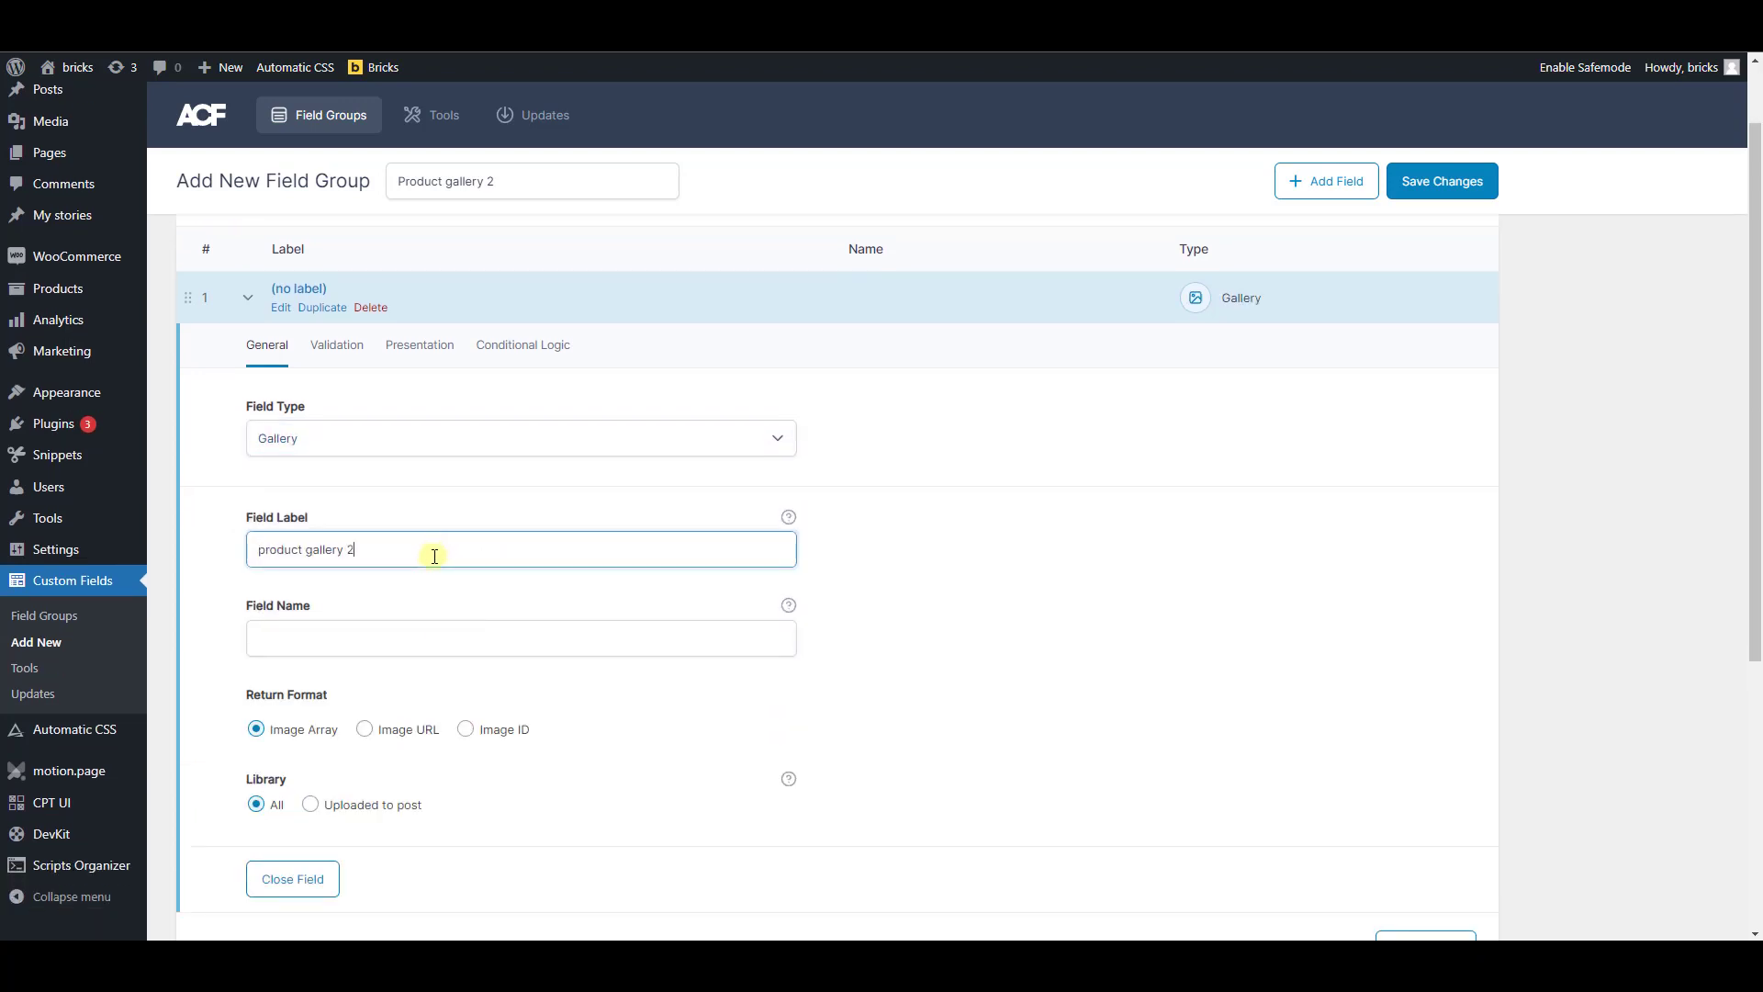
pyautogui.click(470, 595)
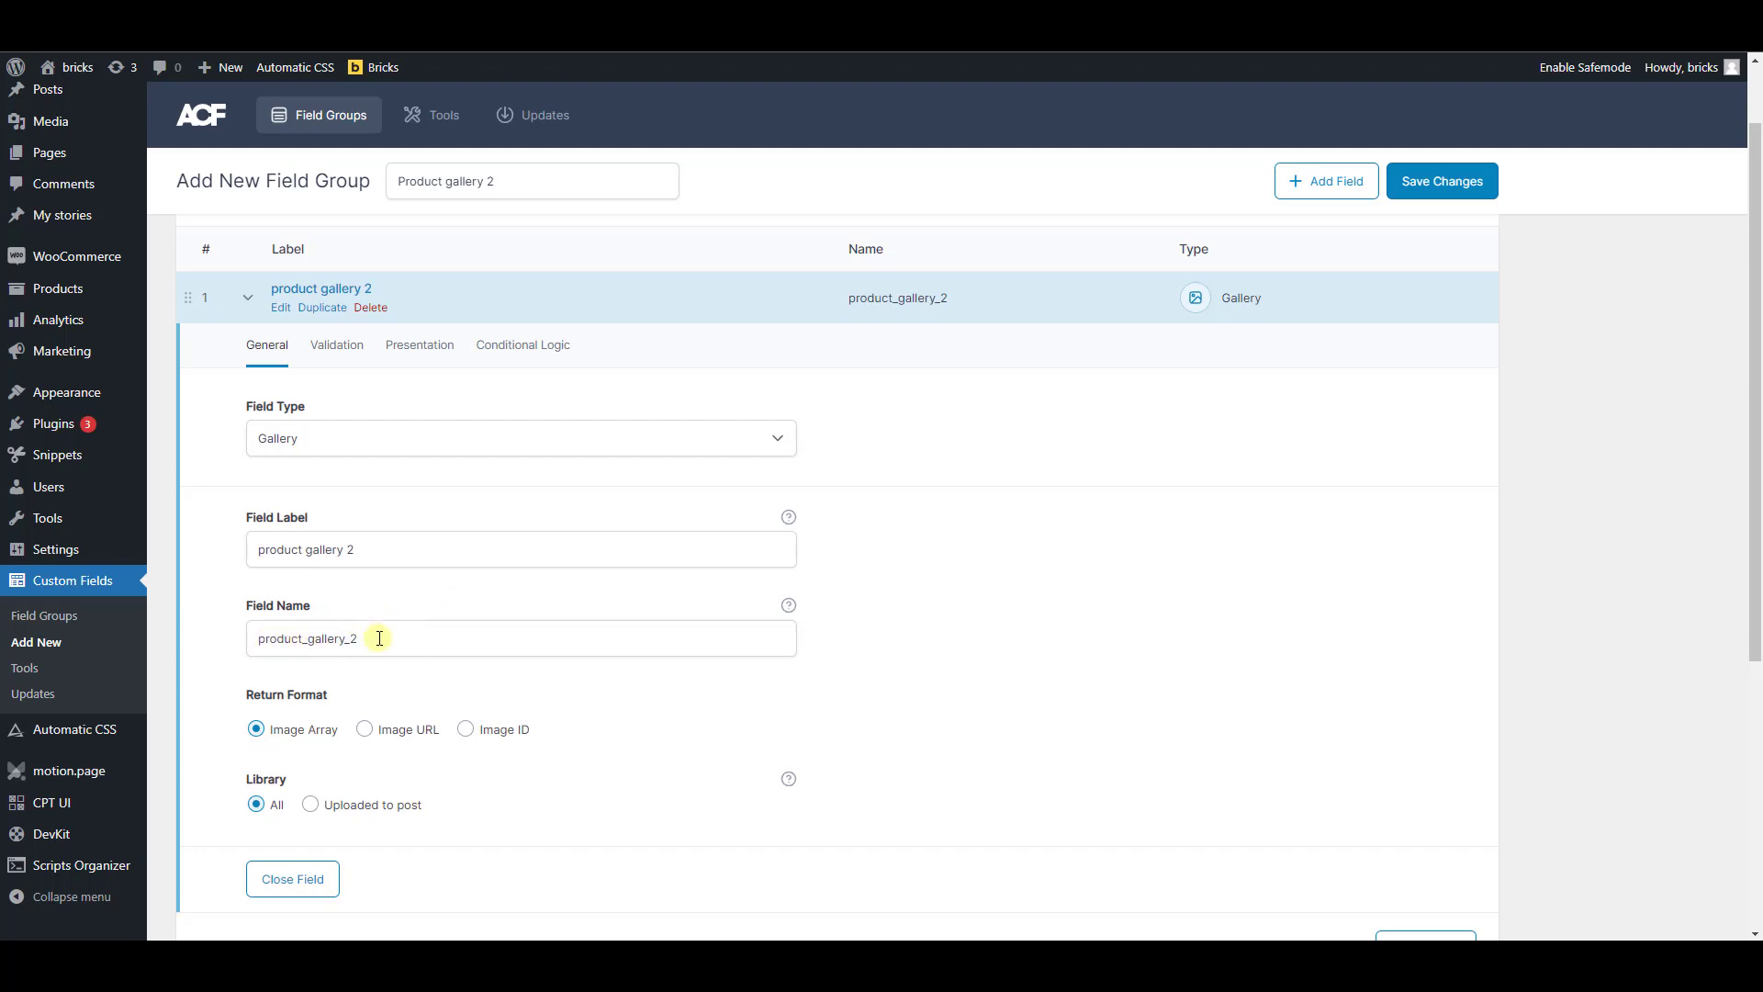
pyautogui.moveTo(379, 638); pyautogui.dragTo(260, 637)
pyautogui.click(387, 597)
# Review the gallery field's return format, library, validation, presentation and conditional logic settings
pyautogui.scroll(-2, 421, 649)
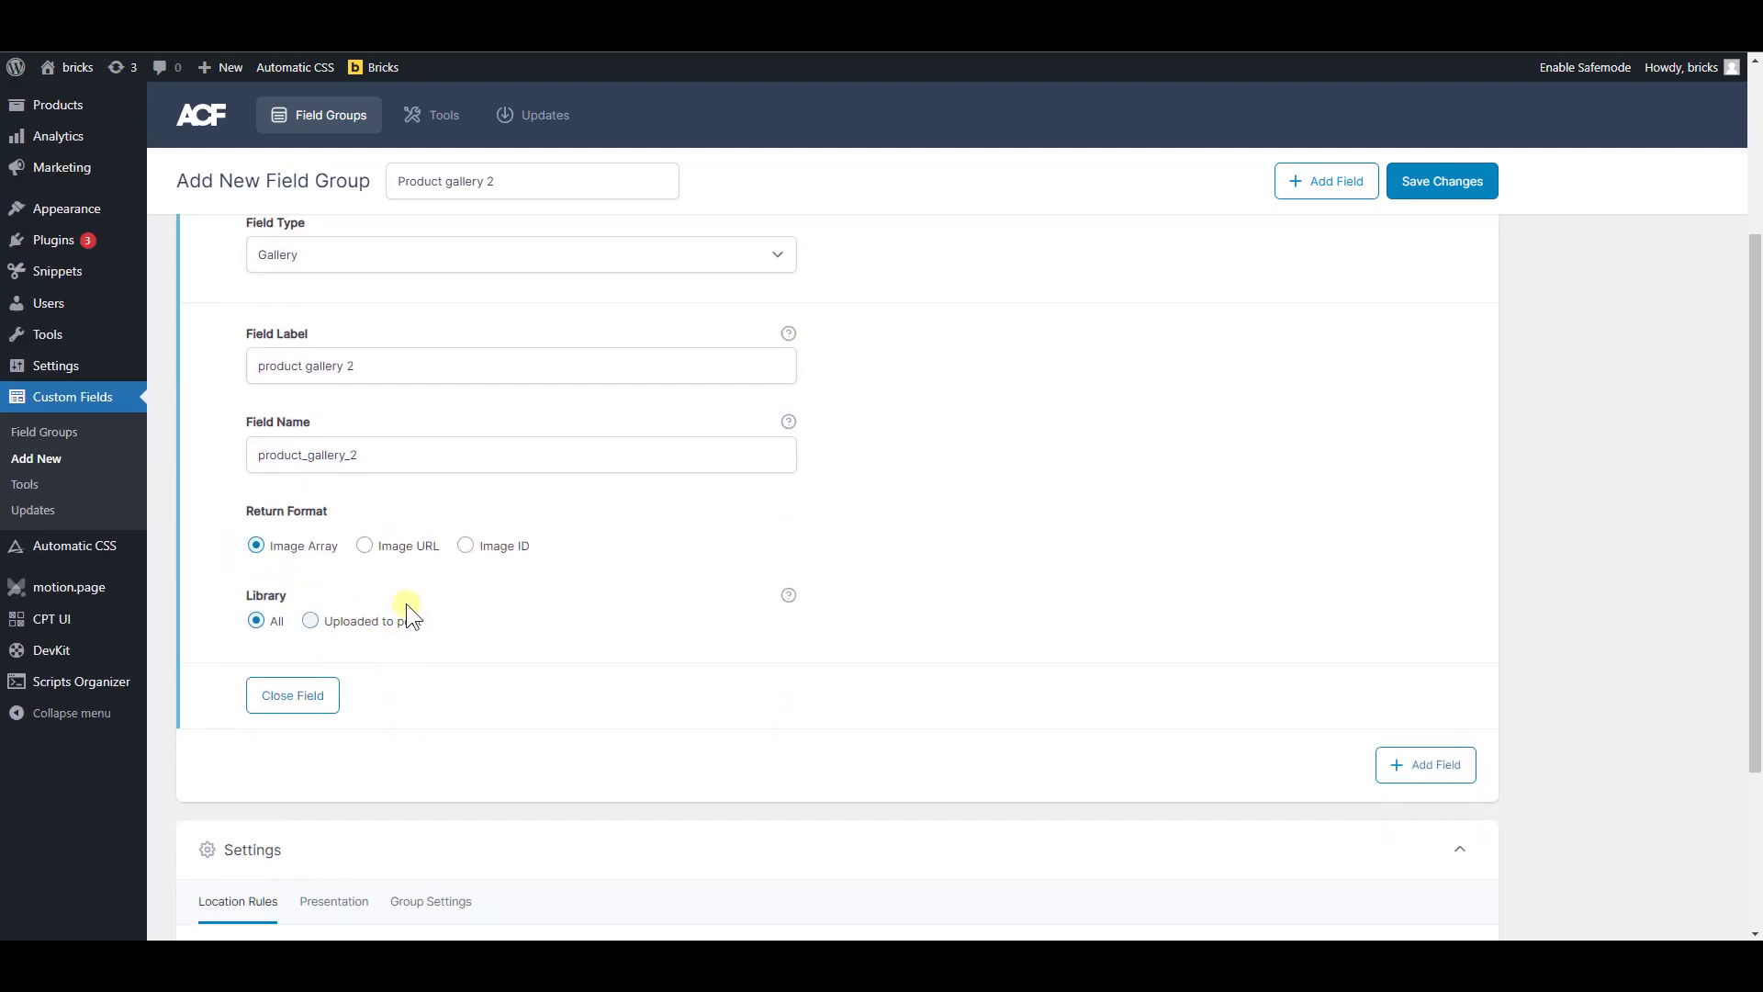
pyautogui.scroll(-1, 477, 735)
pyautogui.scroll(4, 450, 753)
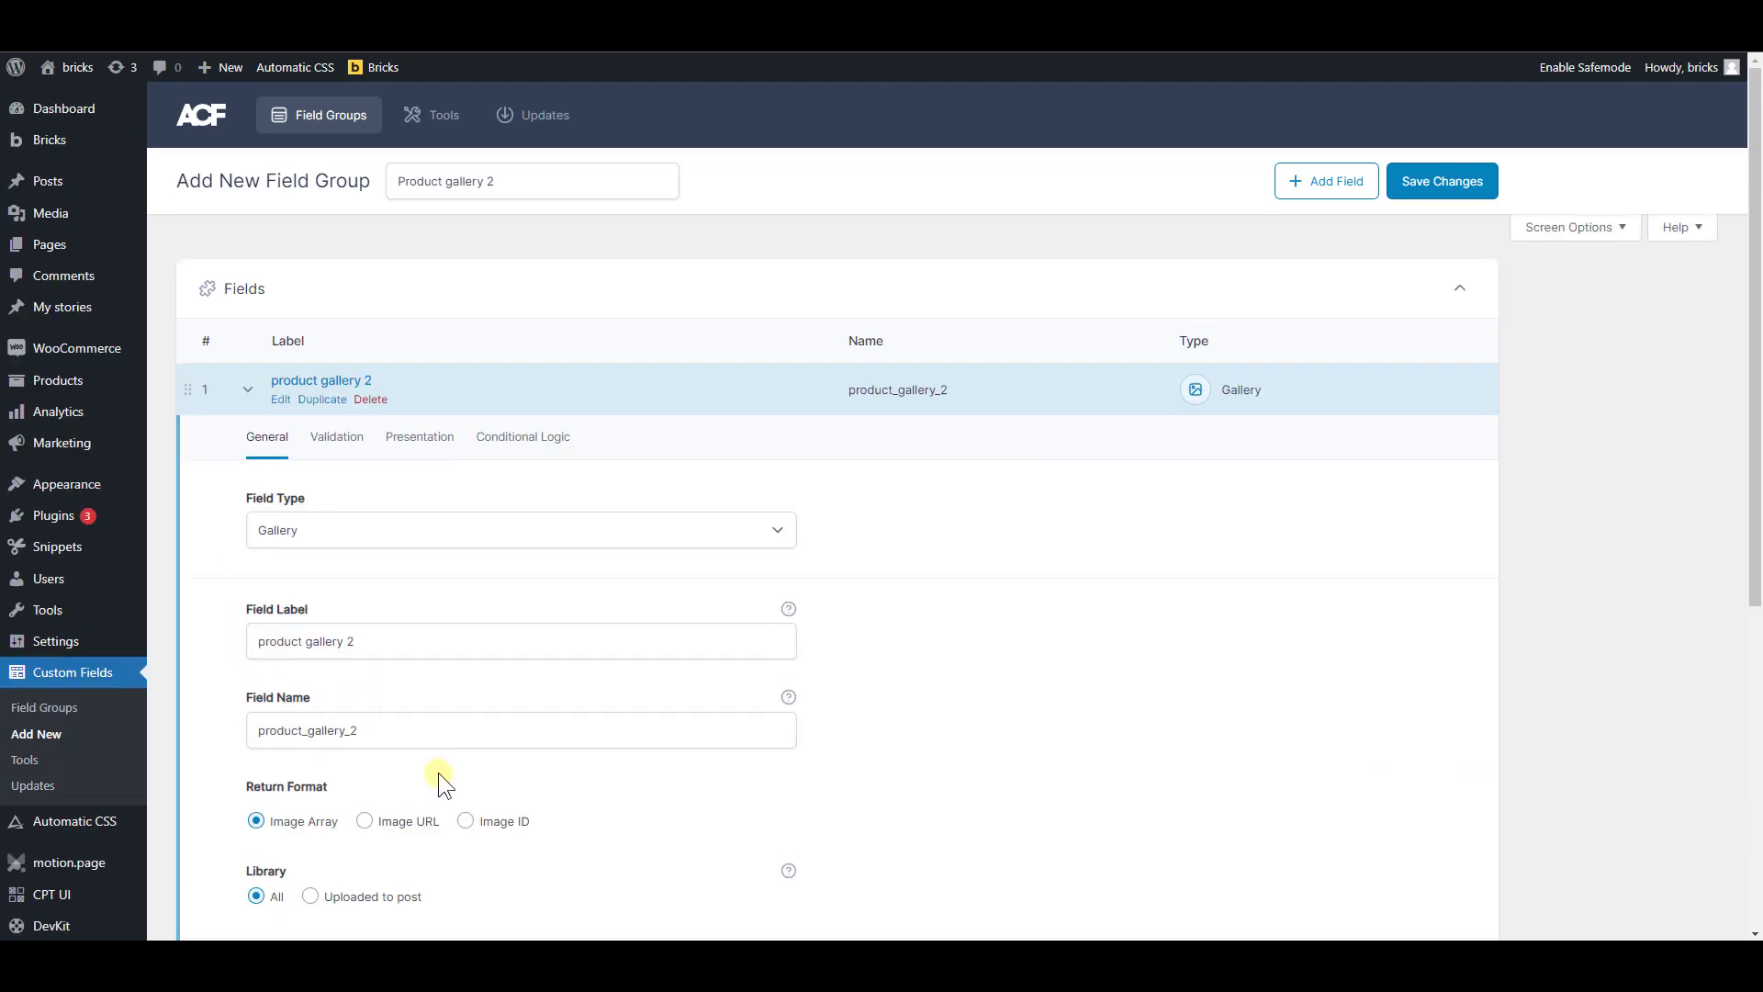
pyautogui.click(341, 440)
pyautogui.click(401, 444)
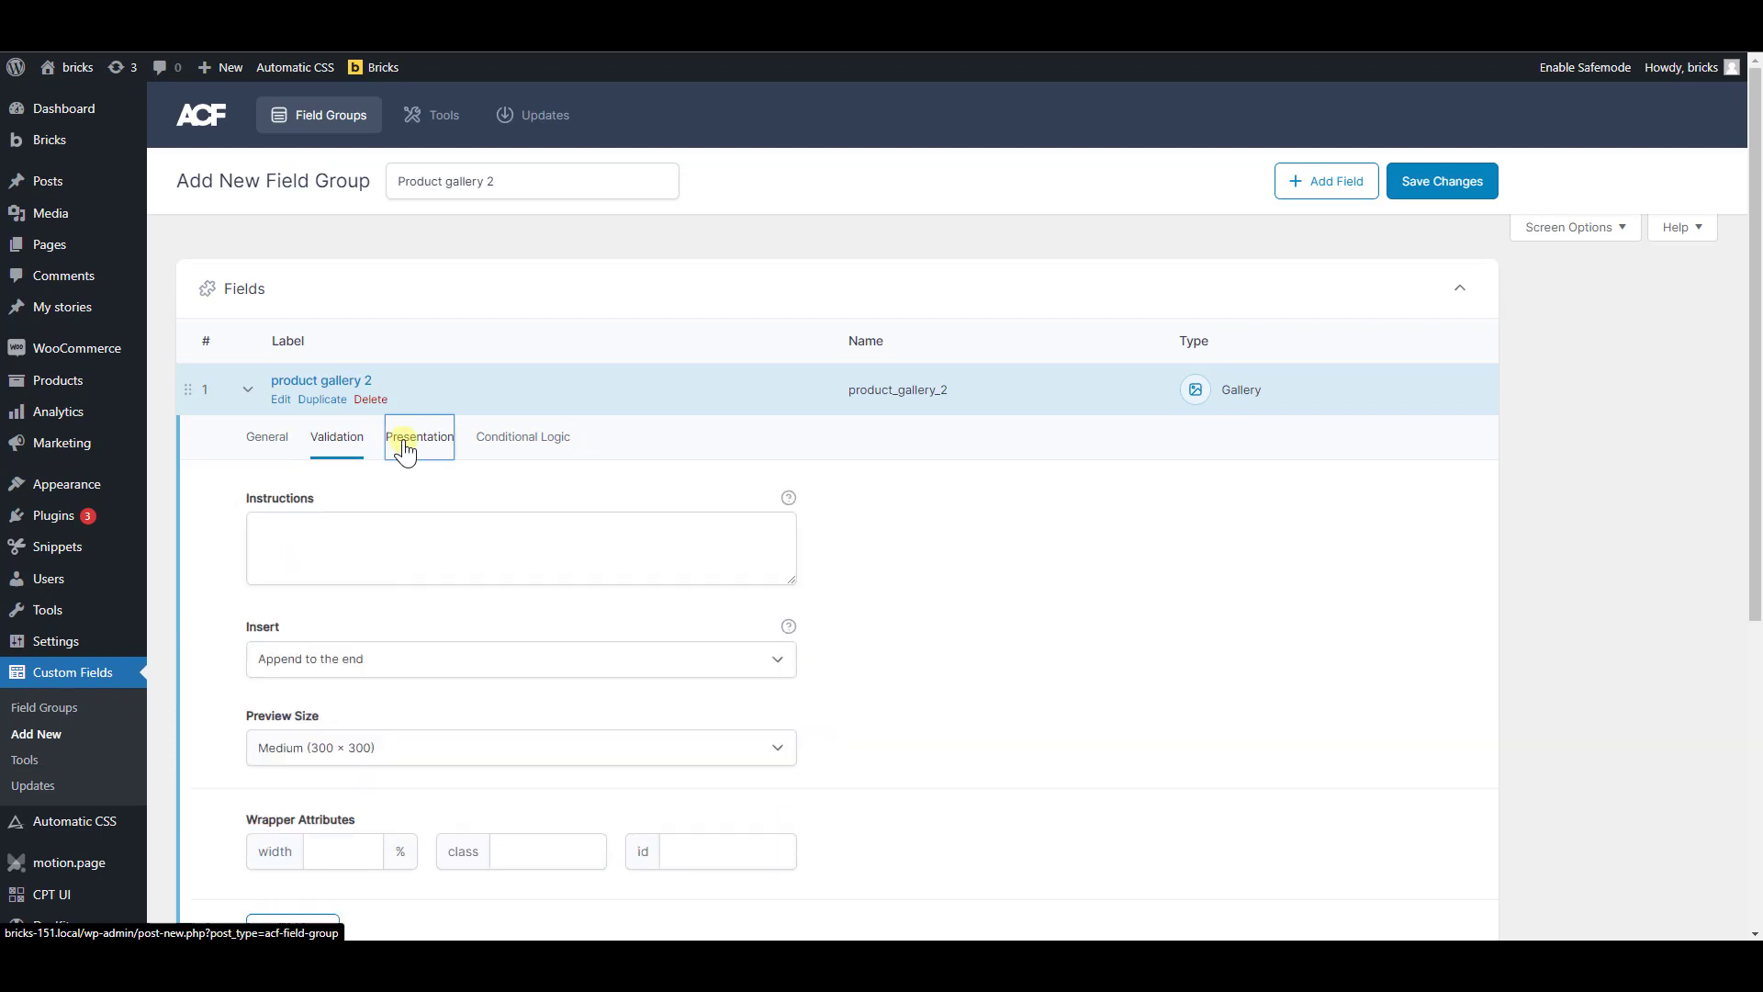
pyautogui.click(488, 445)
pyautogui.click(288, 443)
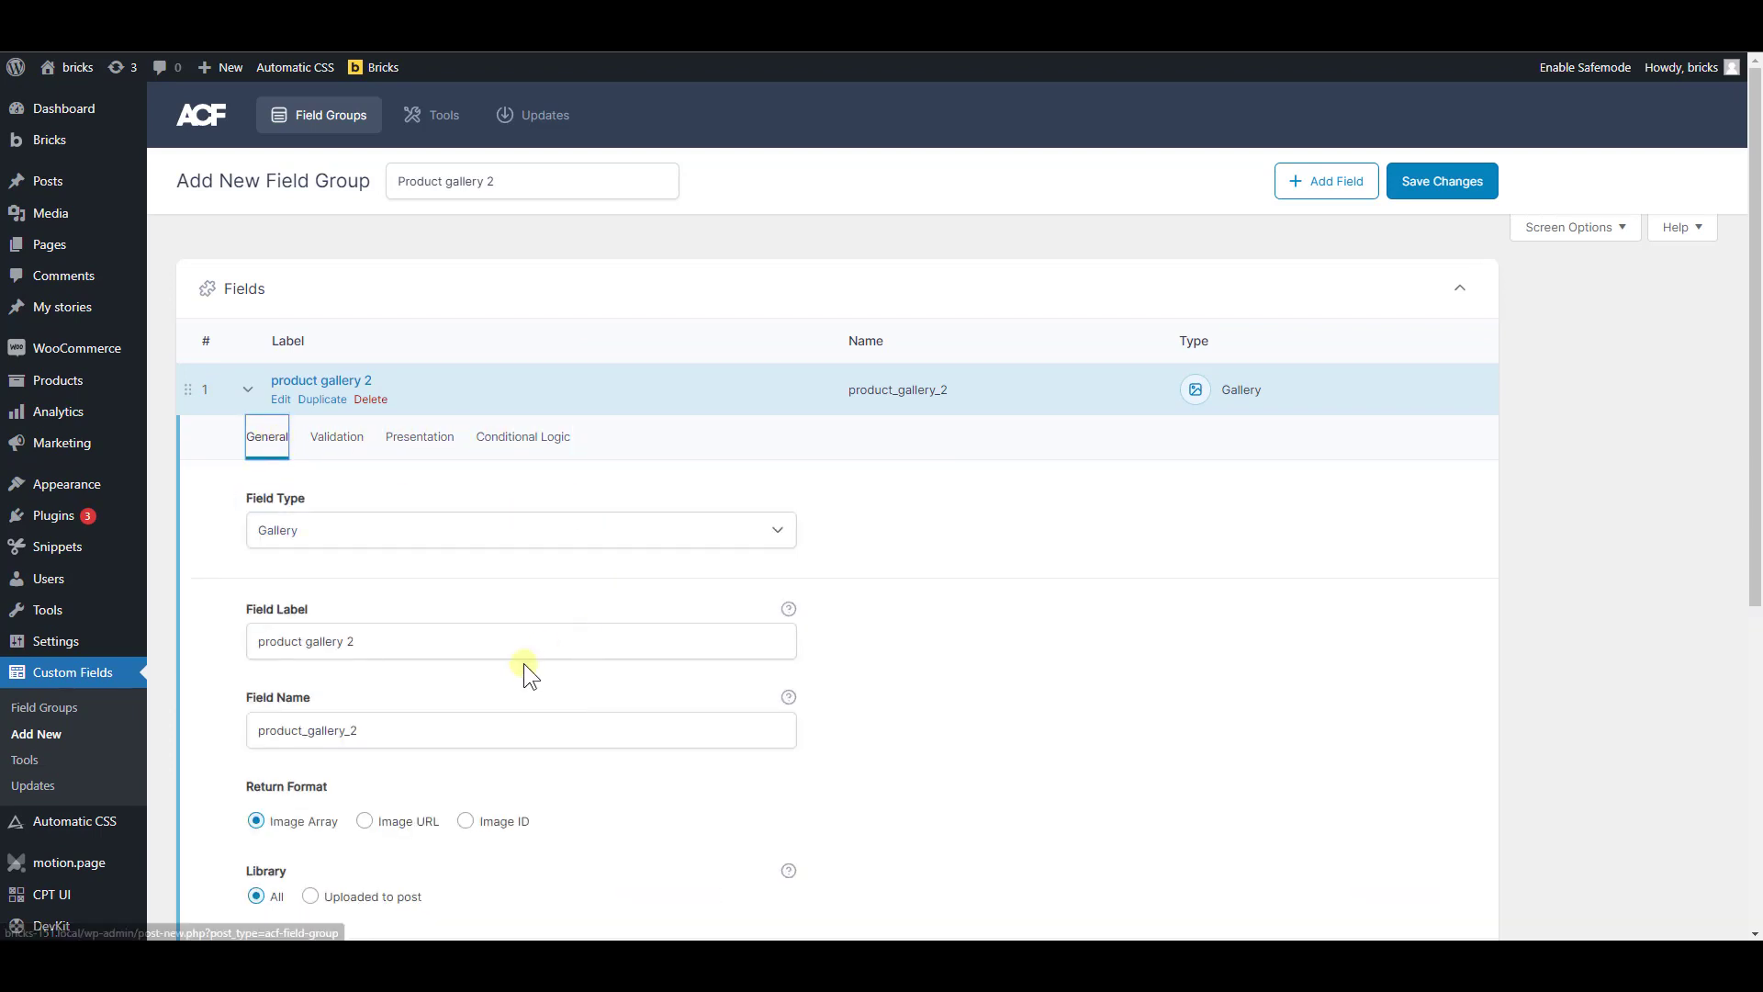
# Set the field group's location rule to show when Post Type is equal to Product
pyautogui.scroll(-4, 483, 746)
pyautogui.scroll(-2, 542, 747)
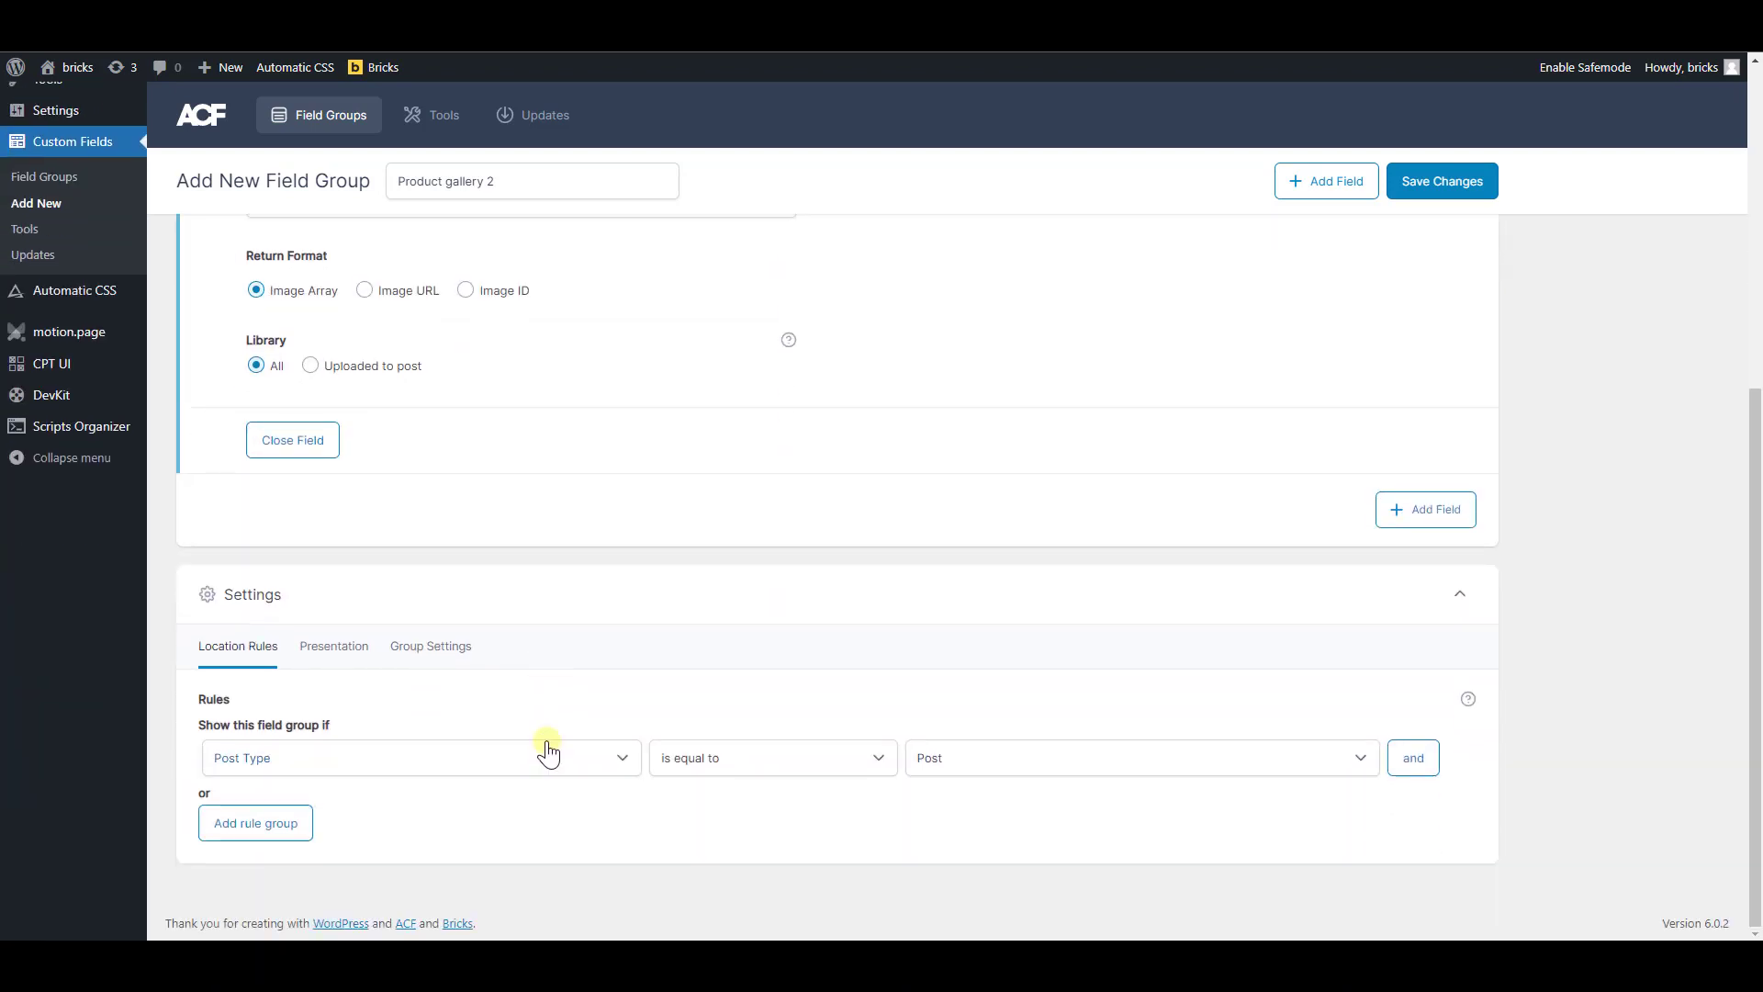
pyautogui.click(502, 758)
pyautogui.click(1051, 760)
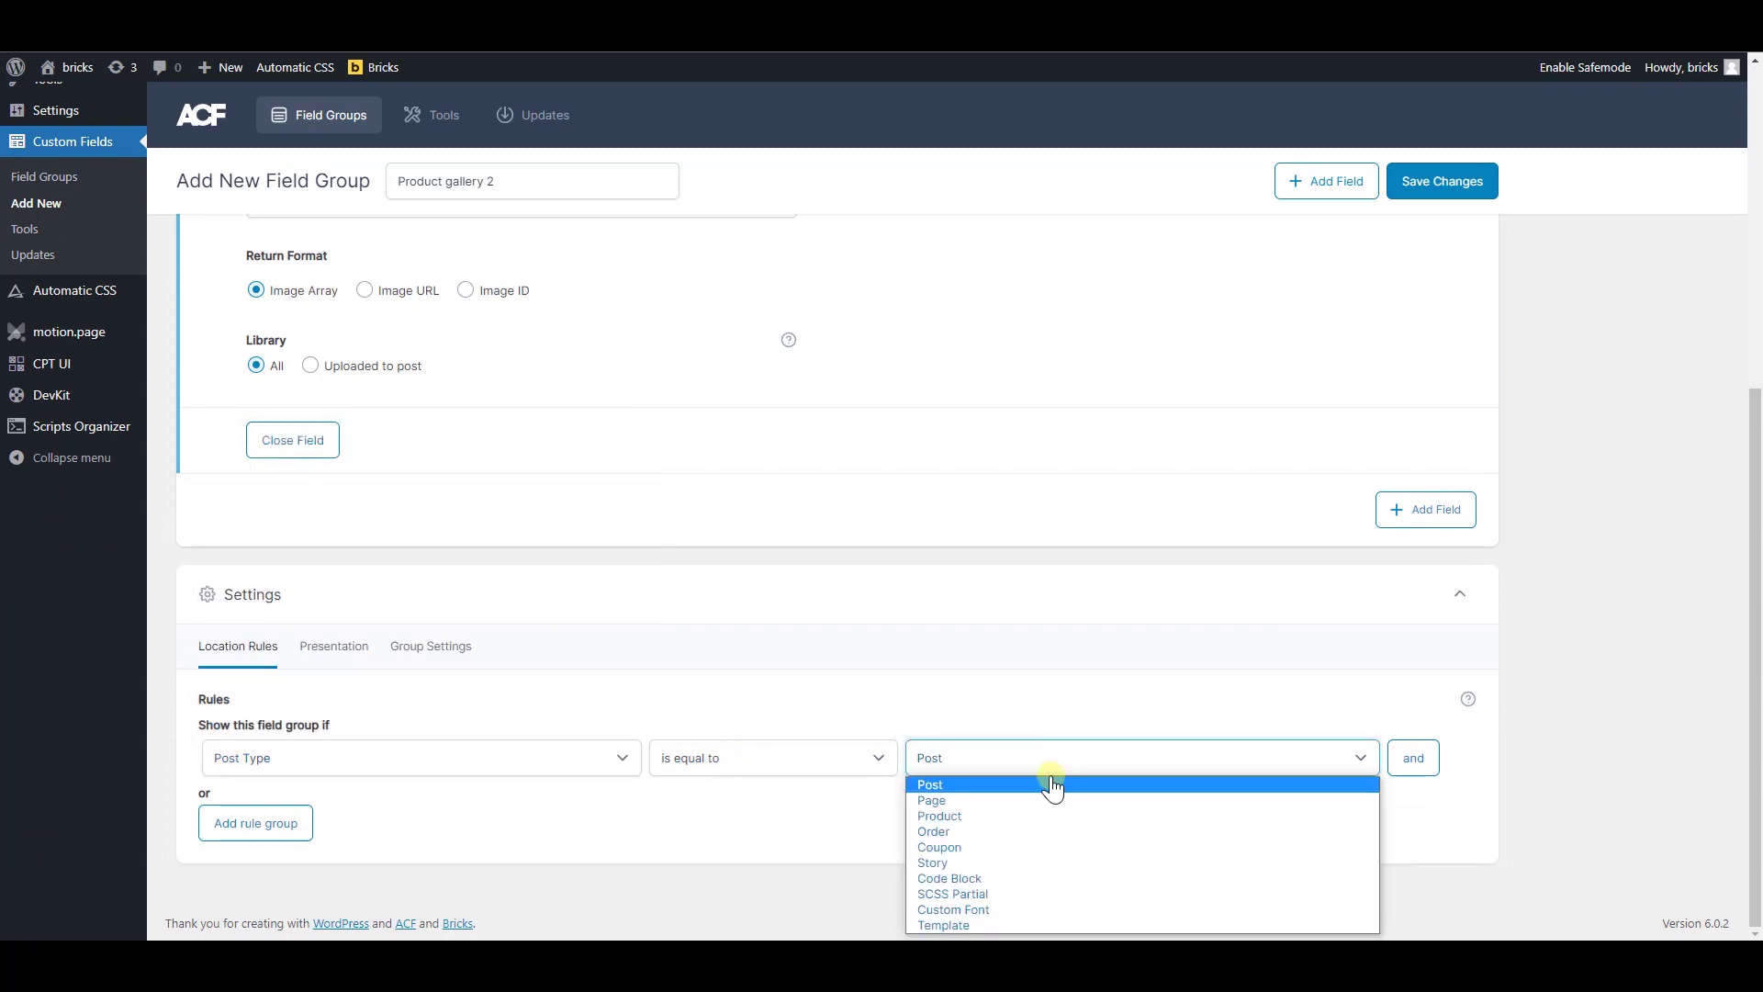
pyautogui.click(1032, 817)
pyautogui.scroll(6, 1019, 818)
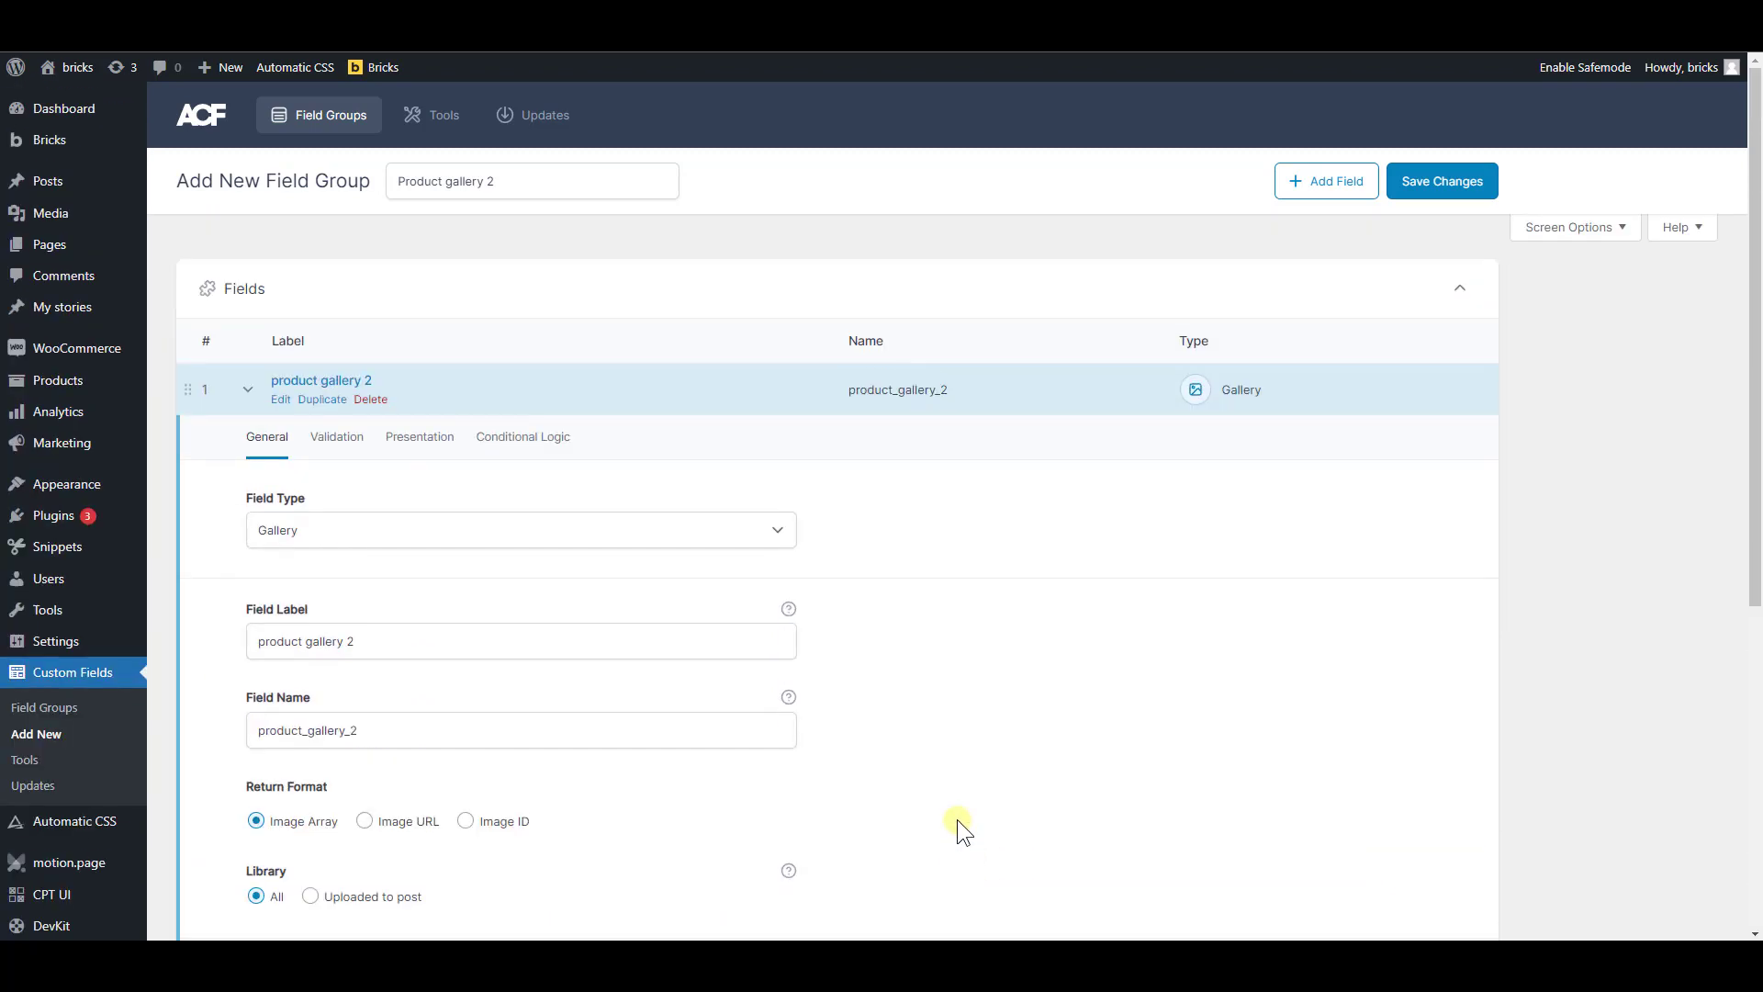
# Leave the new field group without saving it and return to the field groups list
pyautogui.click(1447, 191)
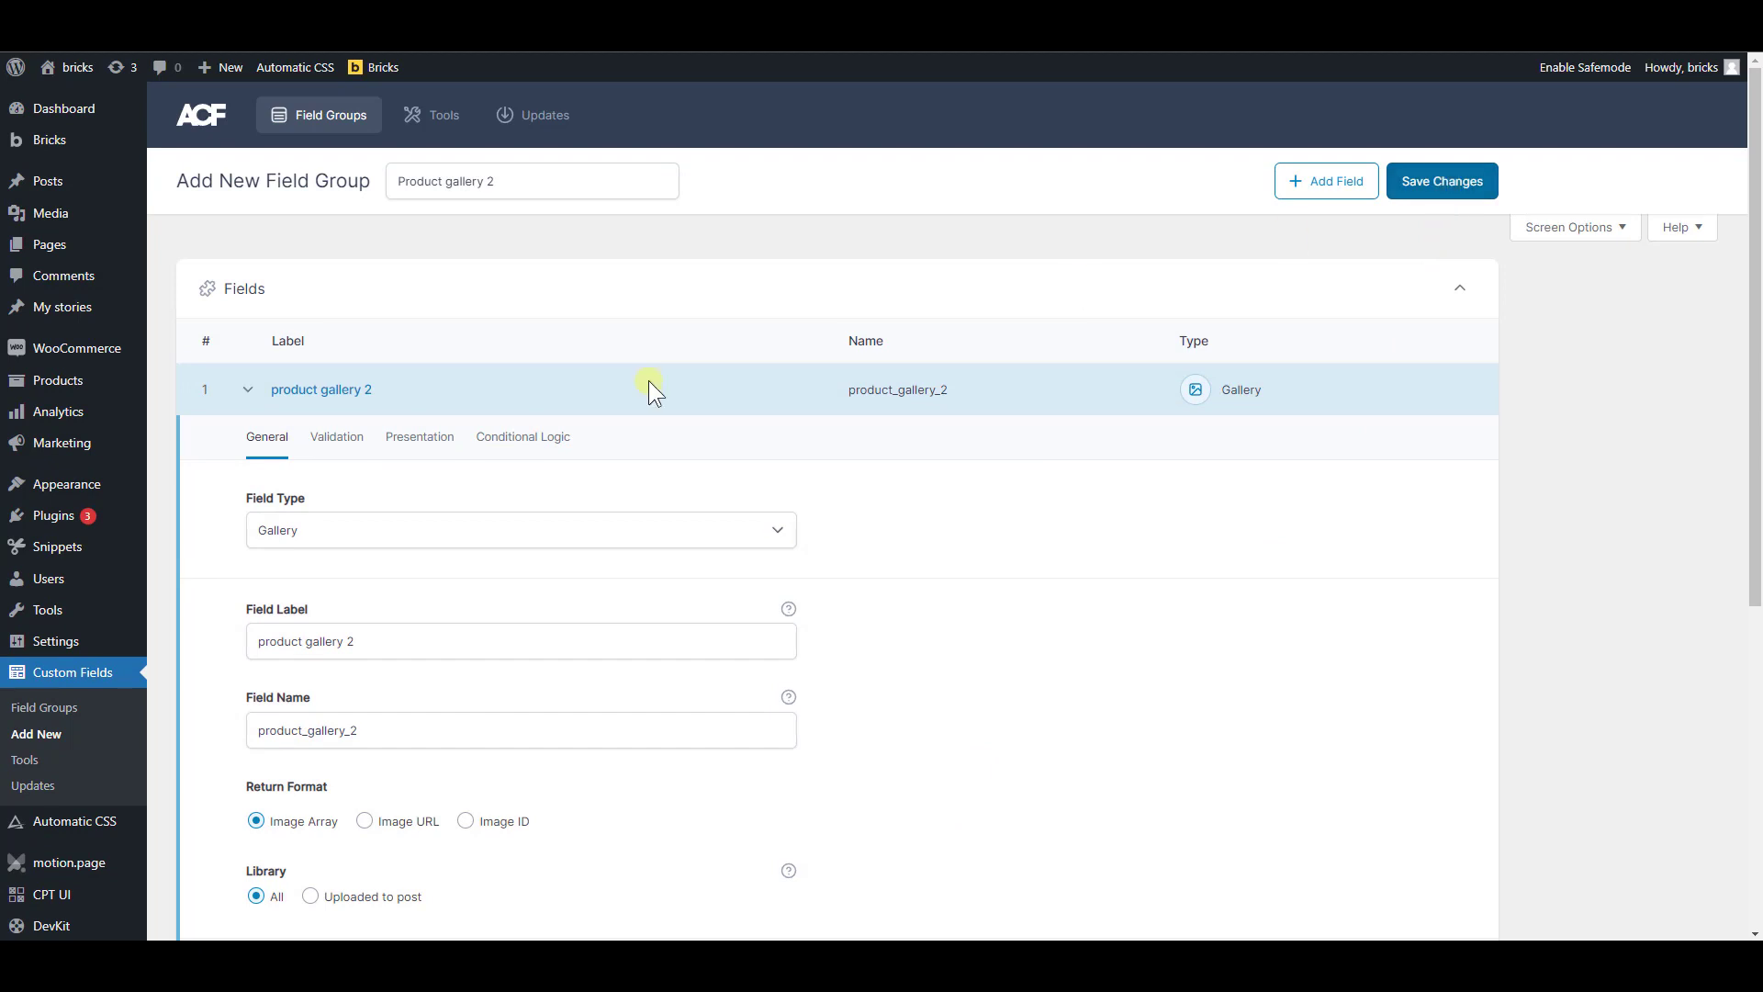
pyautogui.click(310, 115)
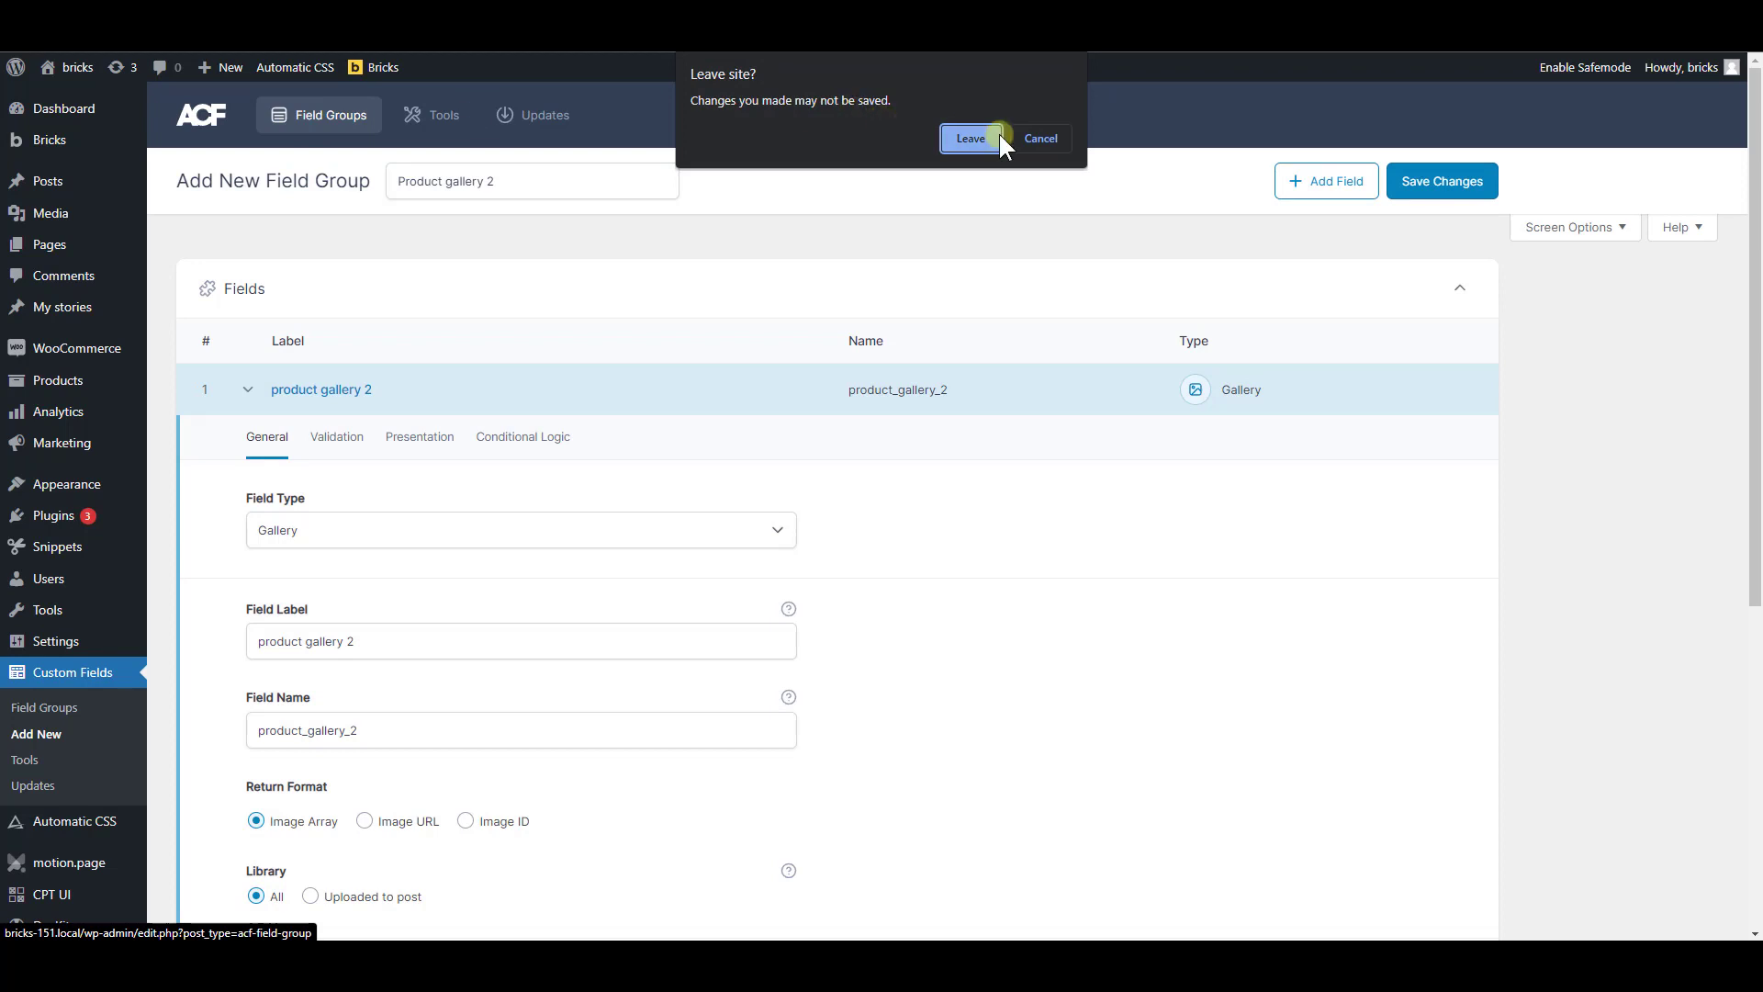
pyautogui.click(971, 139)
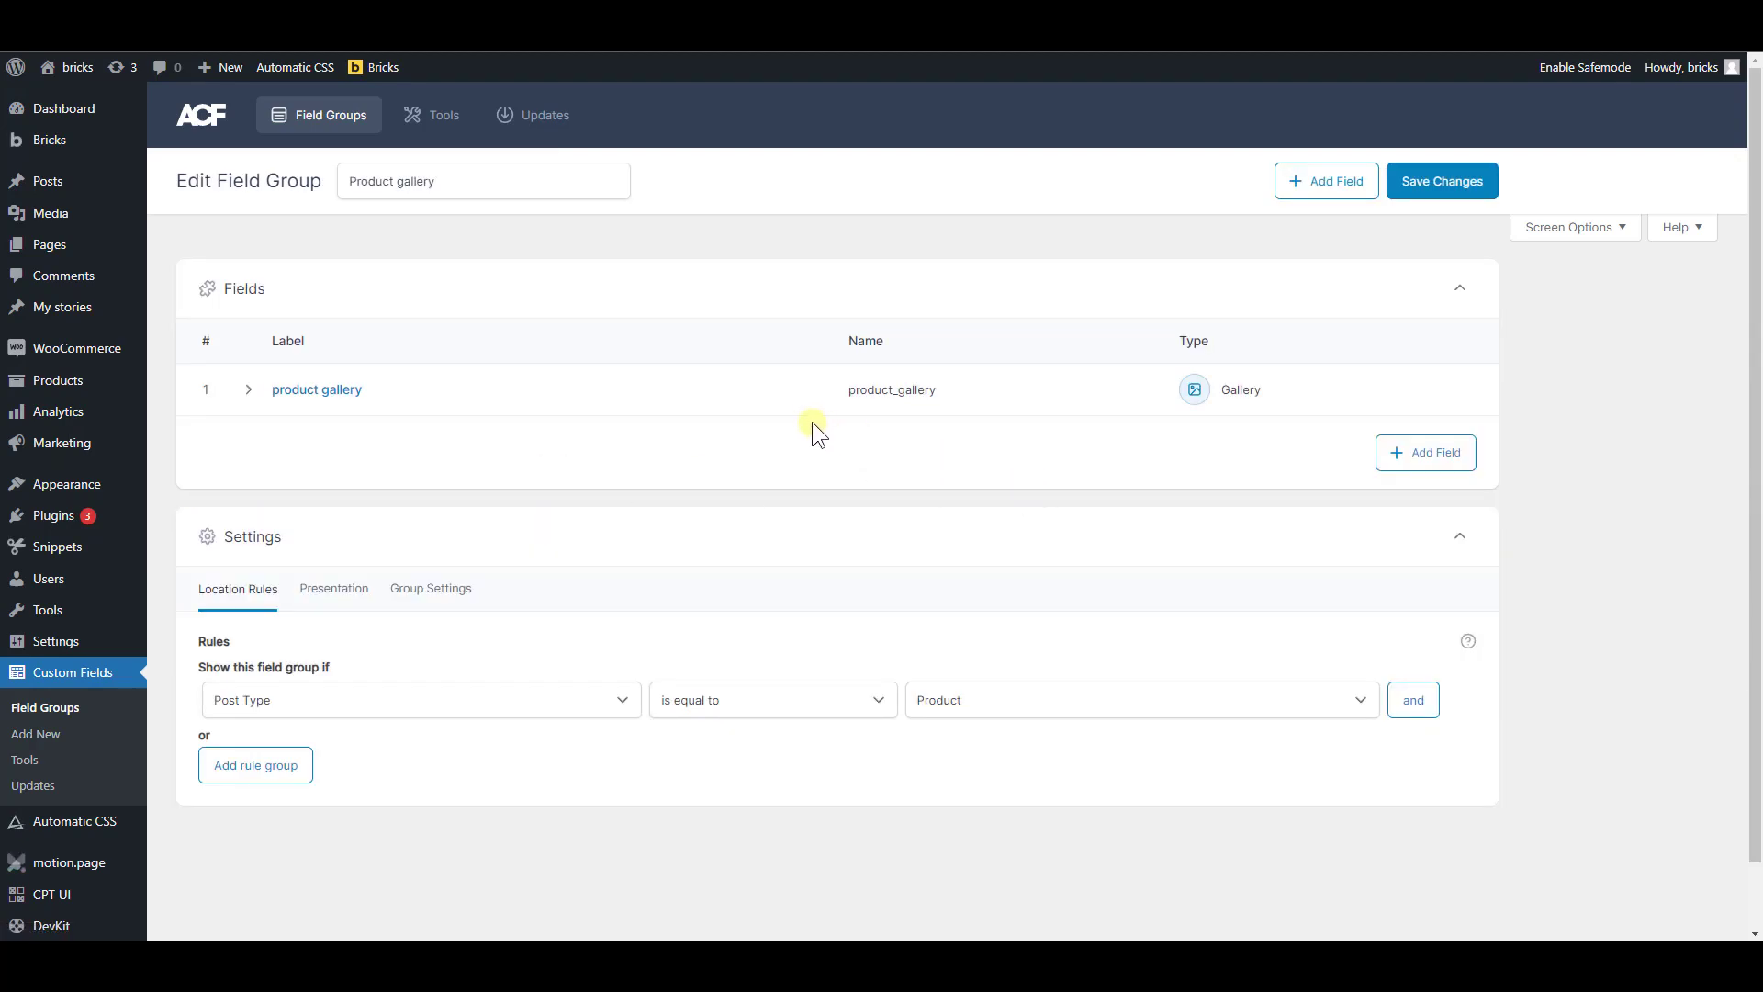
# Expand the product gallery field in the existing Product gallery group and select its field name product_gallery
pyautogui.moveTo(841, 393); pyautogui.dragTo(946, 393)
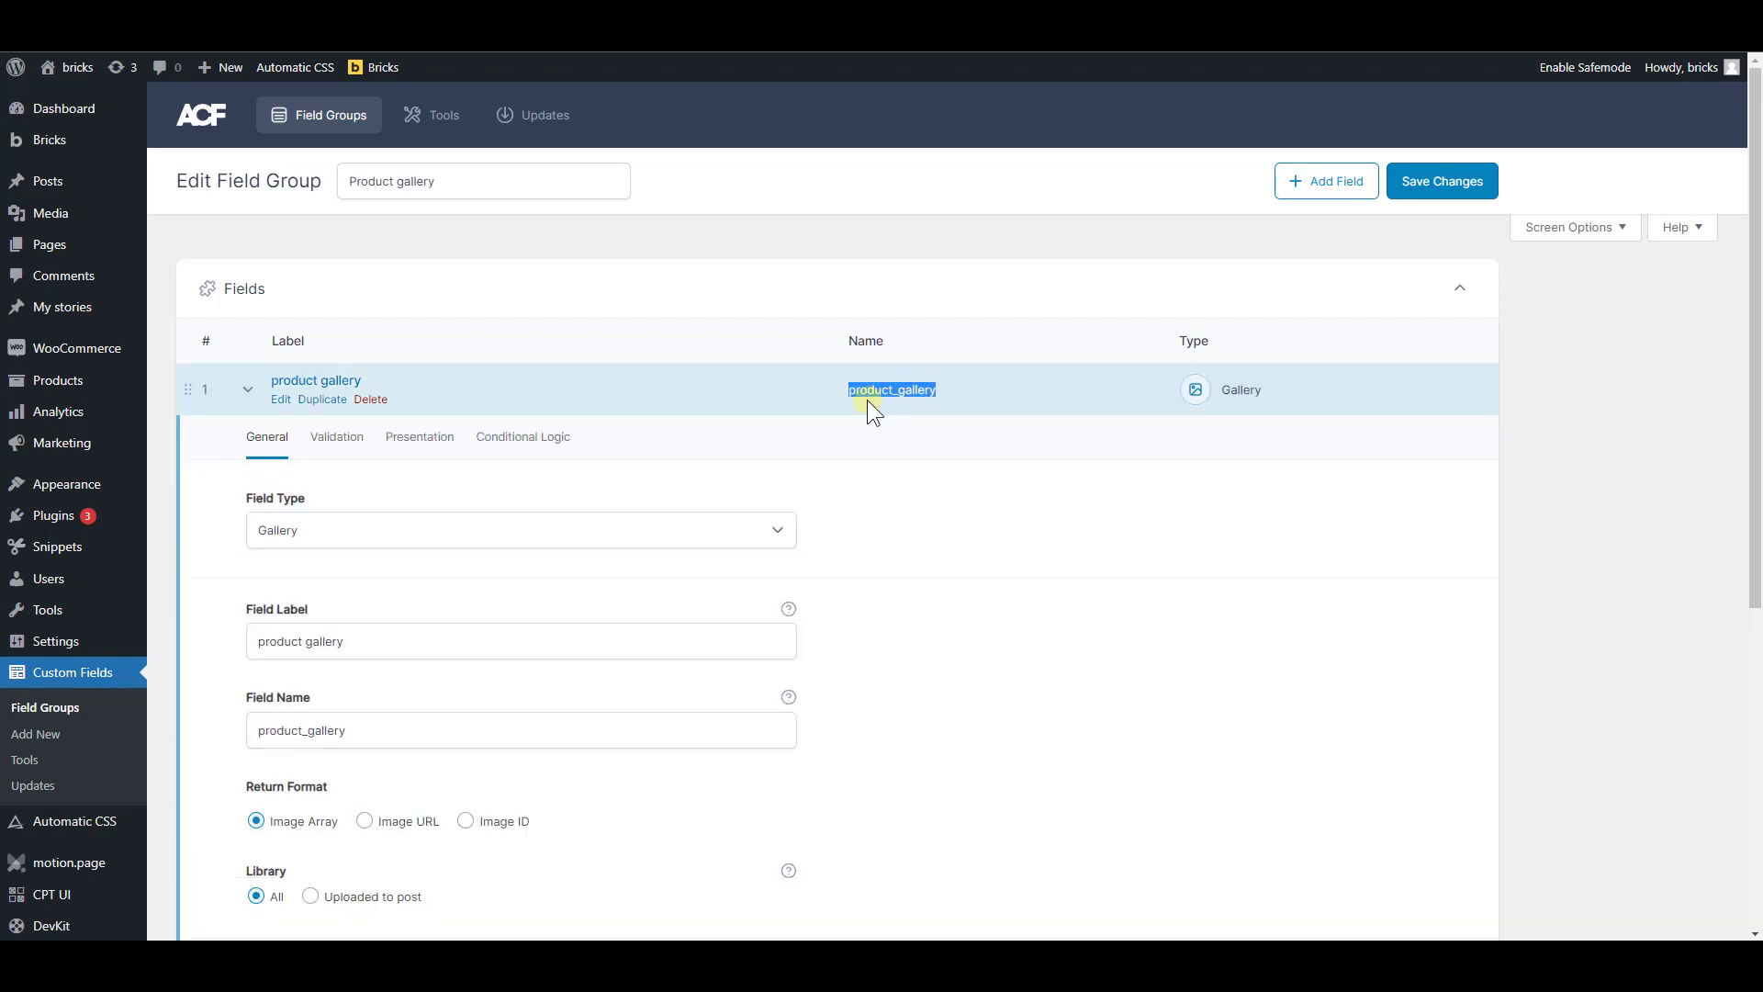
pyautogui.click(863, 408)
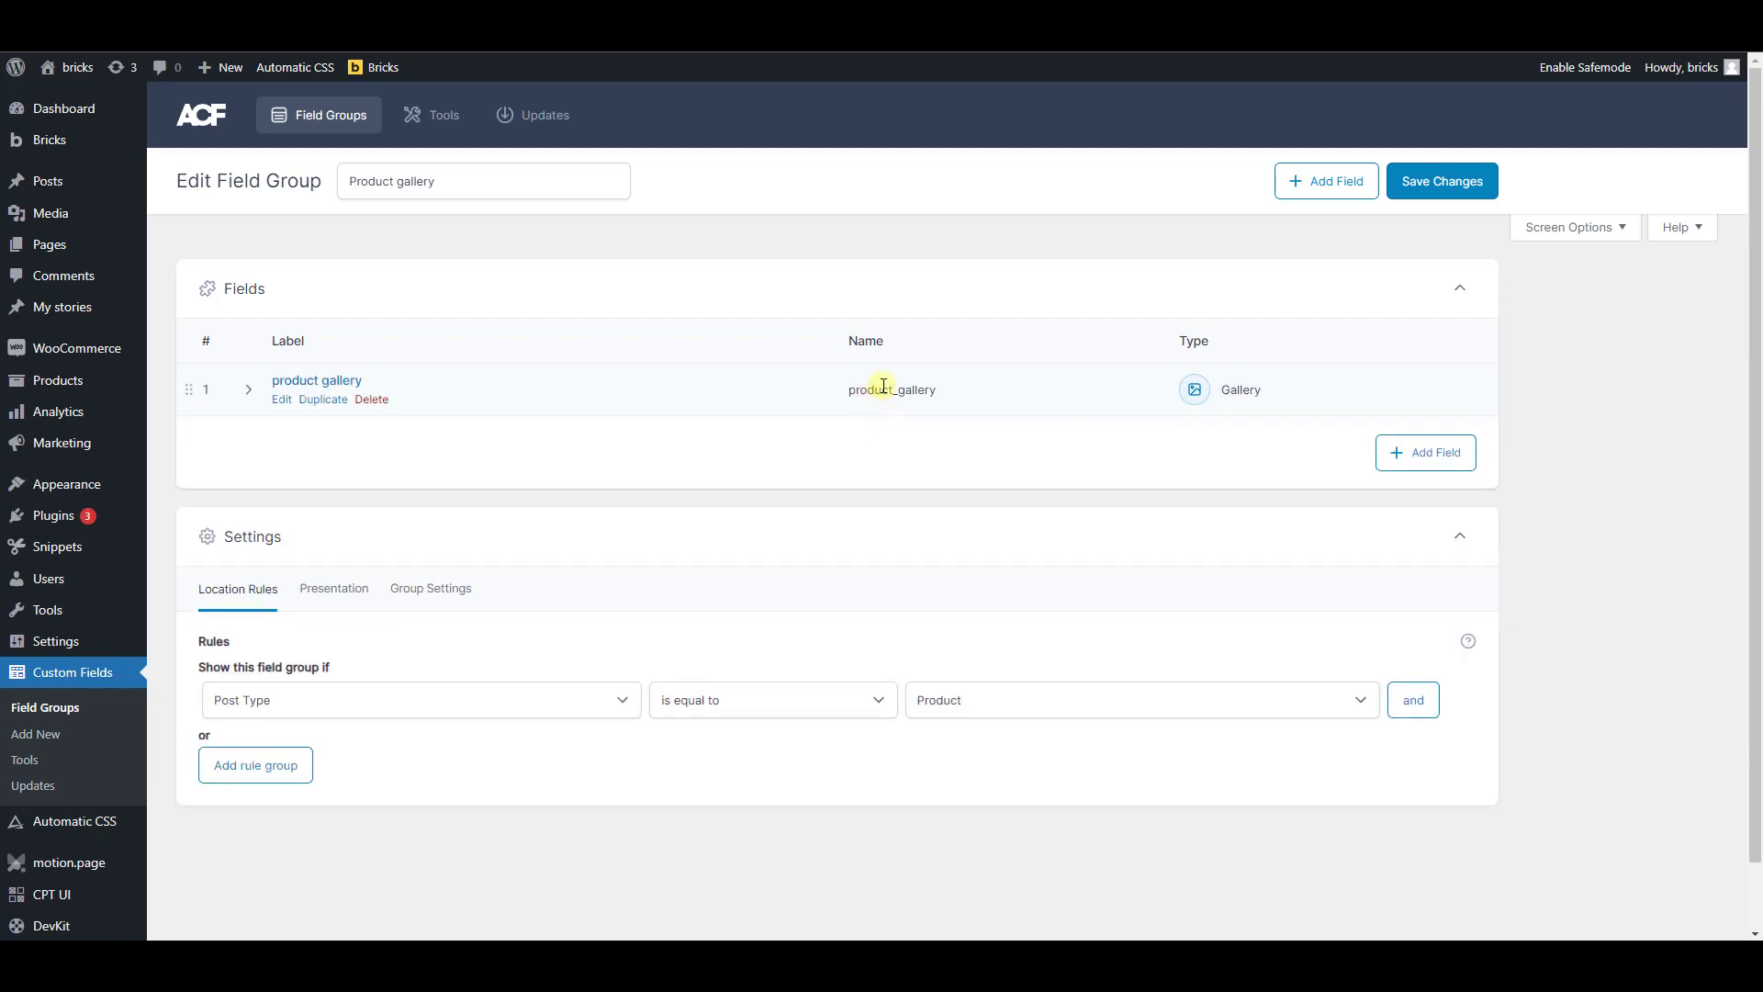
pyautogui.click(884, 386)
pyautogui.click(376, 728)
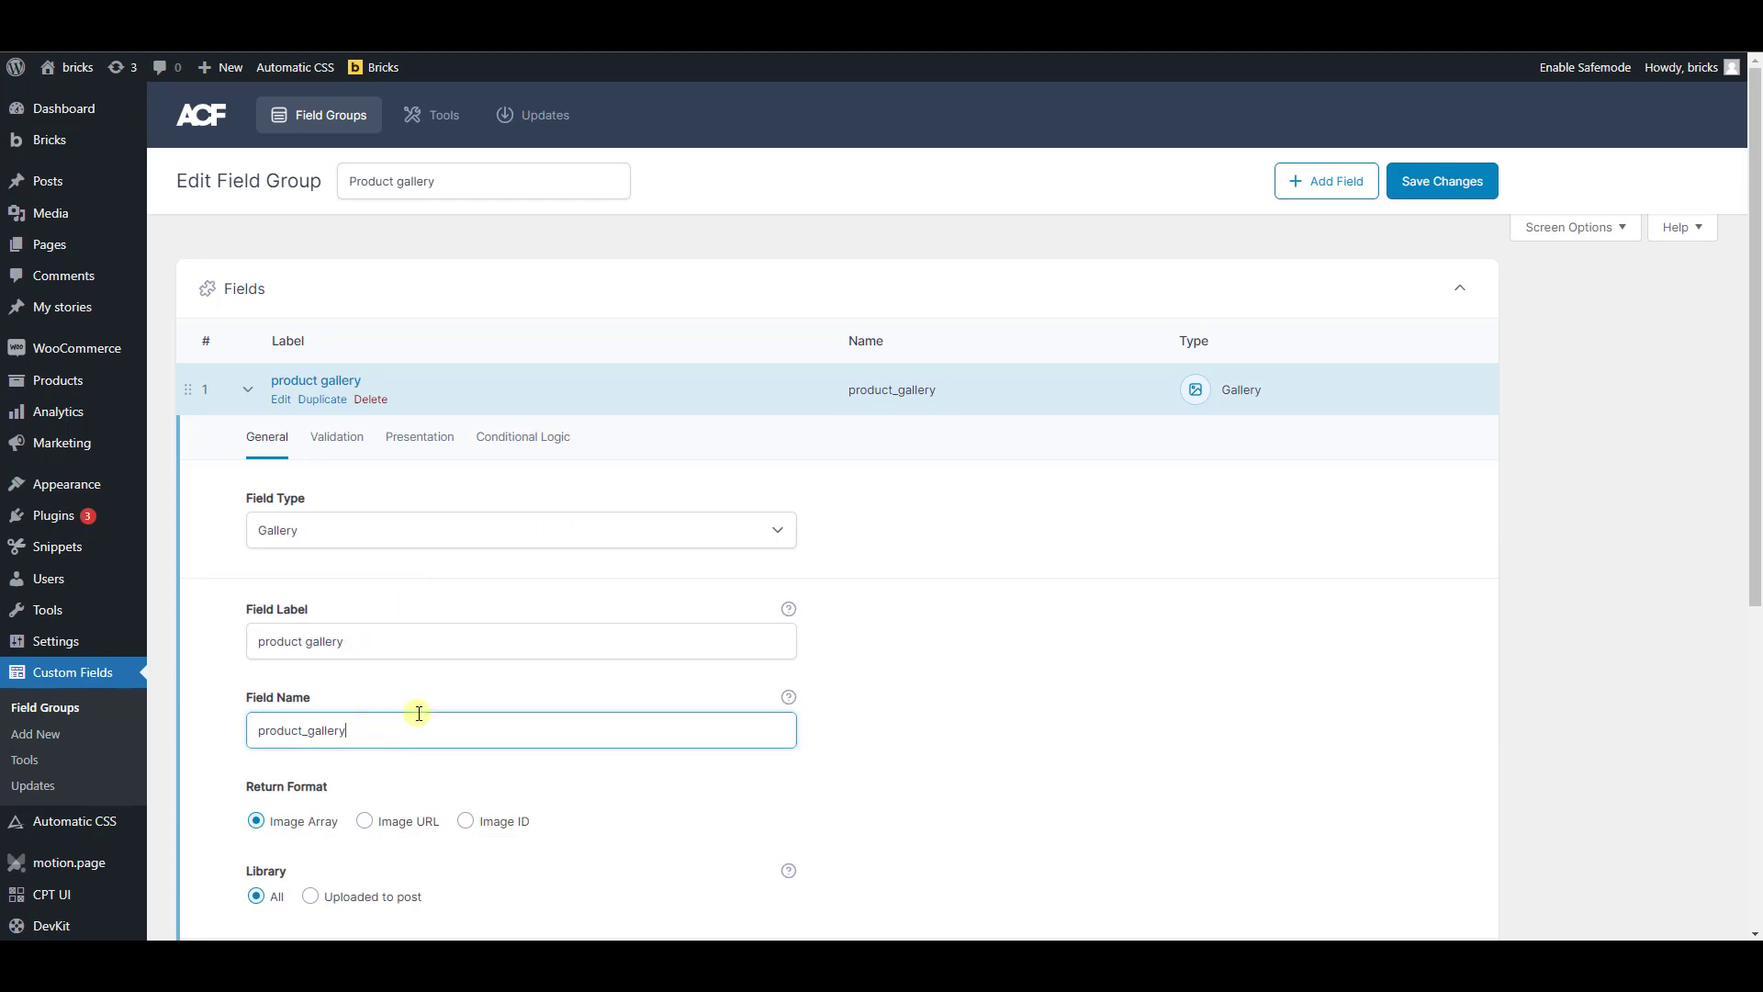
pyautogui.moveTo(347, 730); pyautogui.dragTo(265, 732)
pyautogui.click(478, 720)
pyautogui.hotkey('ctrl', 'a')
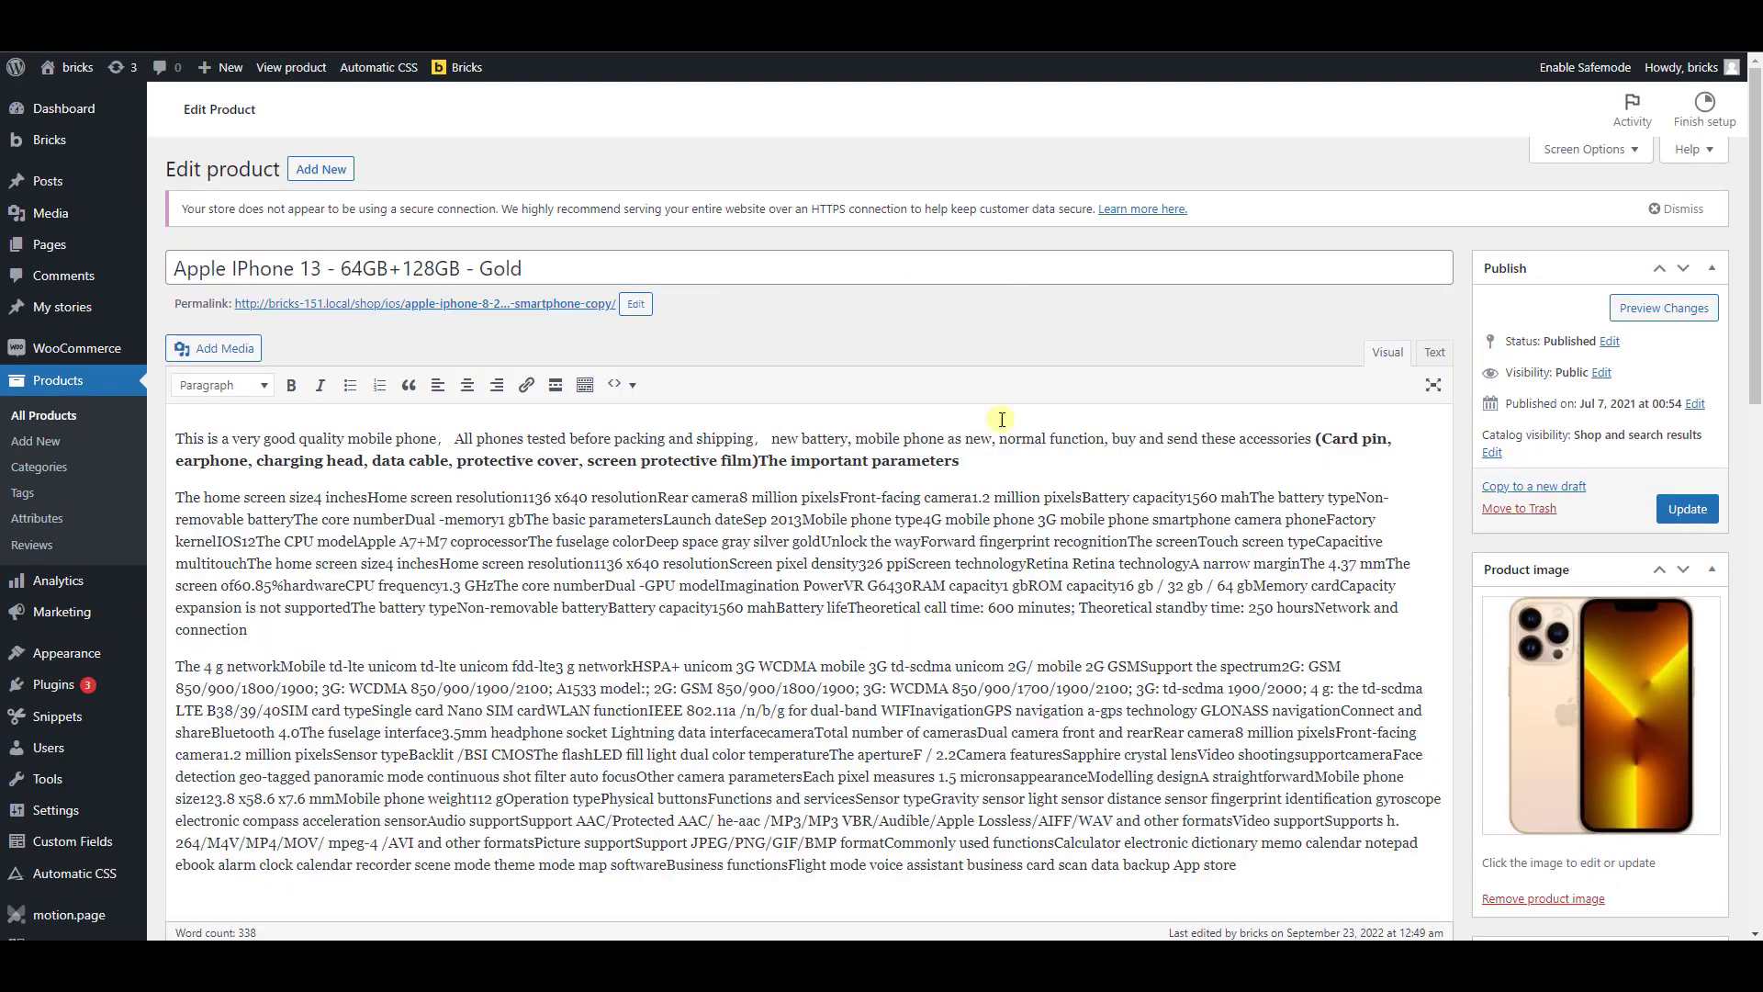
# Try removing all four phone images from the ACF product gallery field on the Apple IPhone 13 product's edit page
pyautogui.scroll(-5, 1151, 538)
pyautogui.scroll(3, 1149, 549)
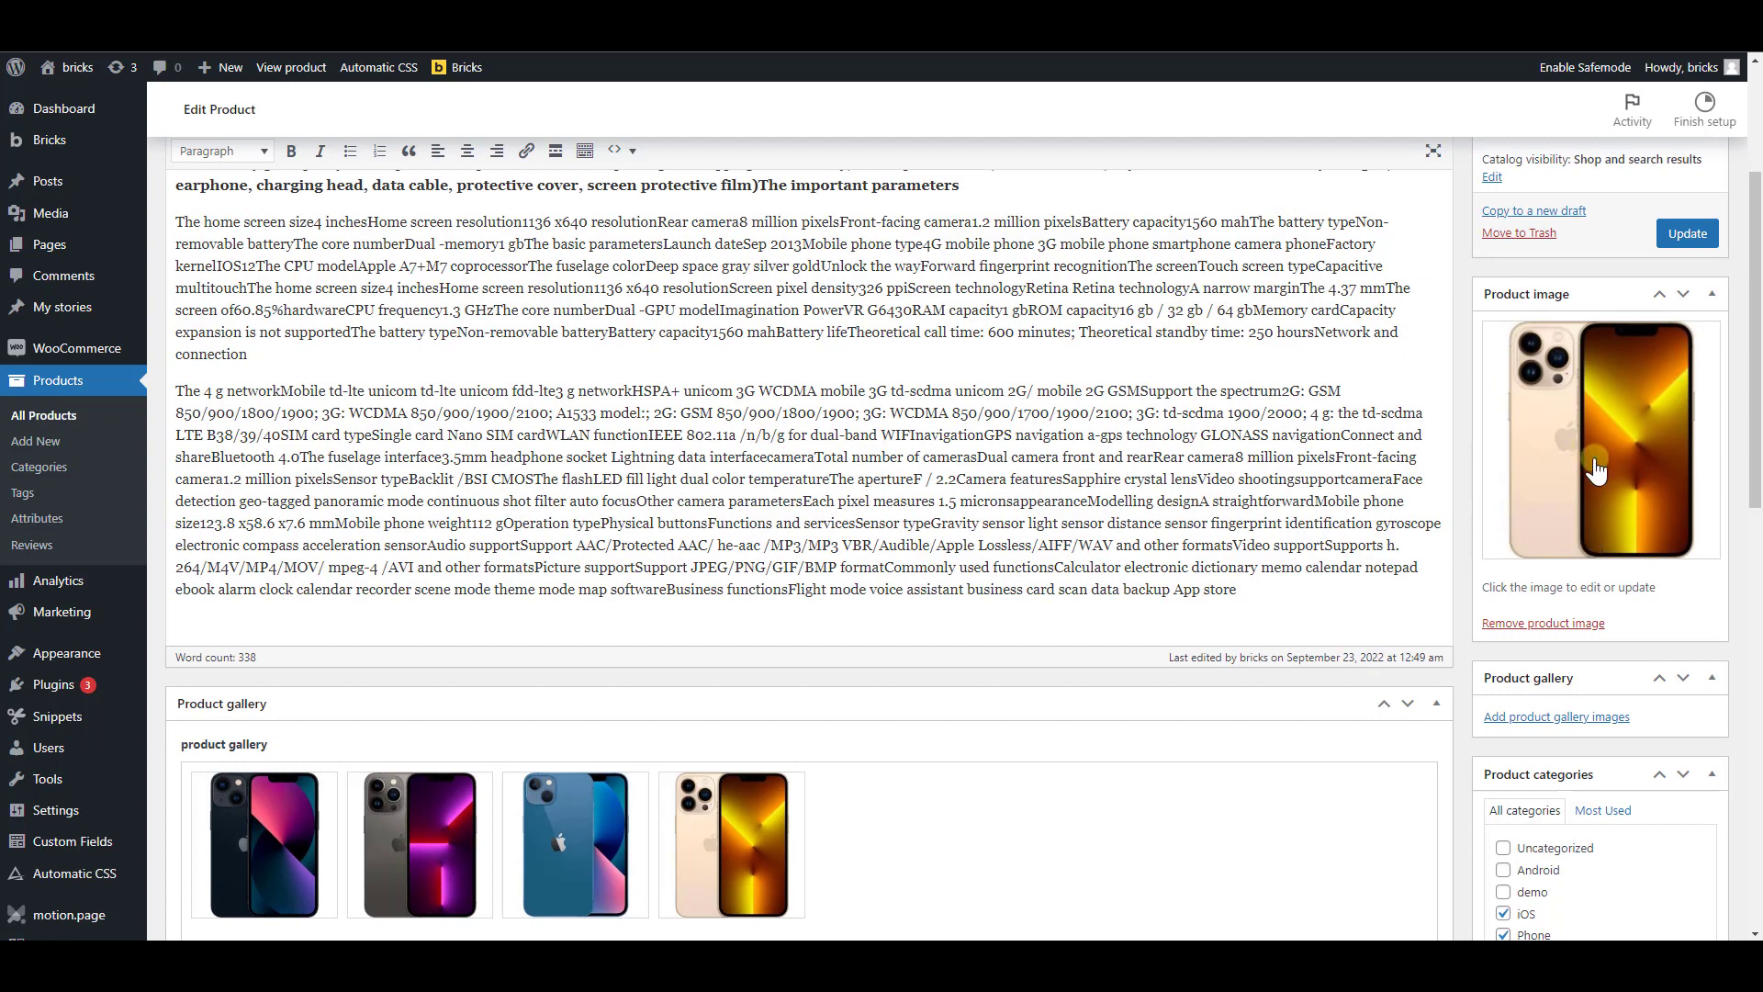
pyautogui.scroll(-1, 1552, 514)
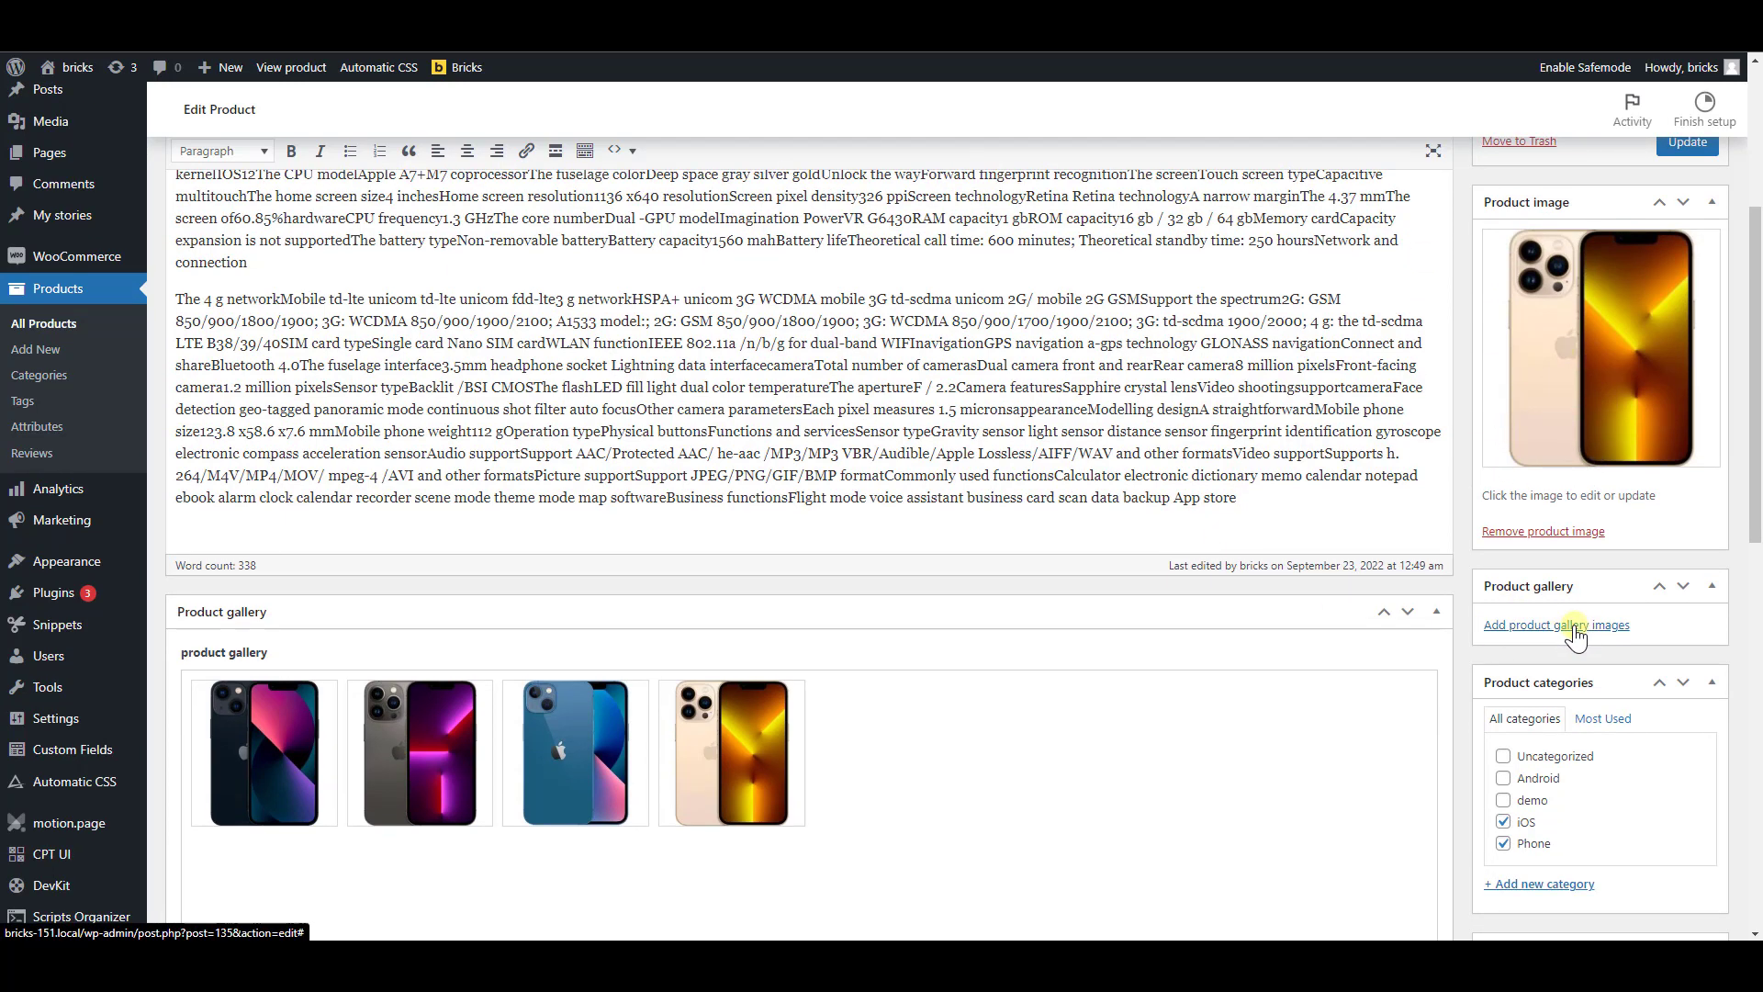
pyautogui.scroll(-3, 845, 643)
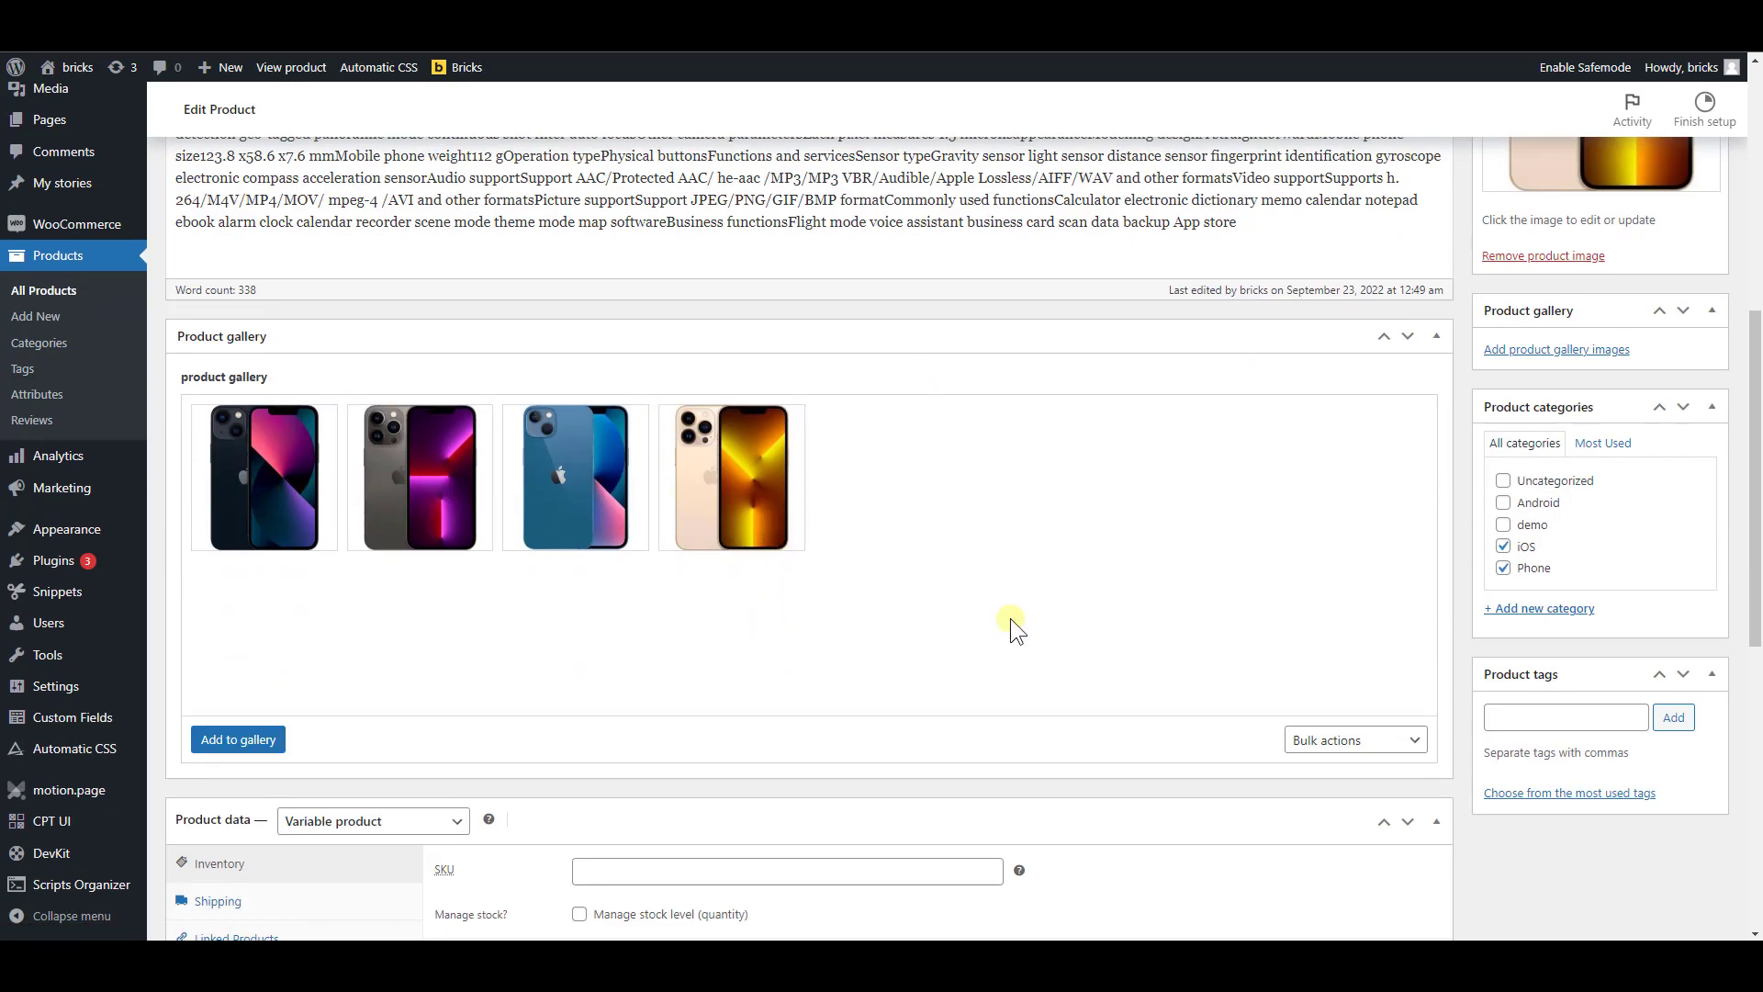
pyautogui.click(810, 411)
pyautogui.click(646, 413)
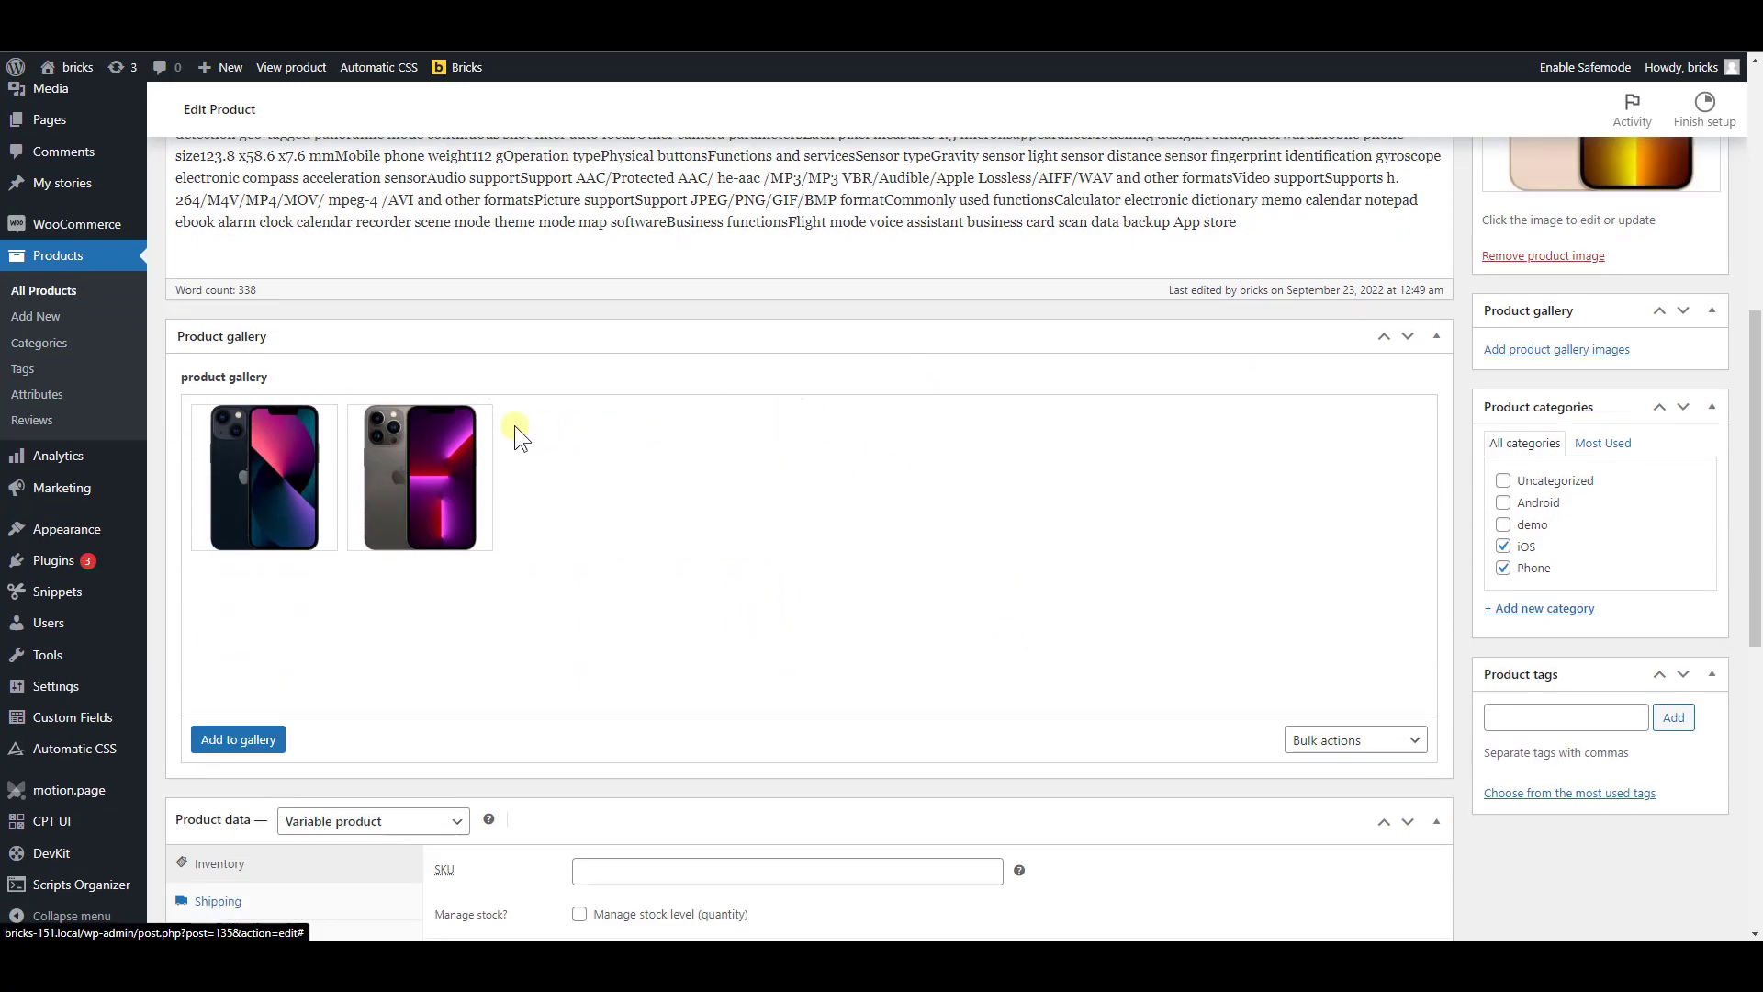
pyautogui.click(489, 410)
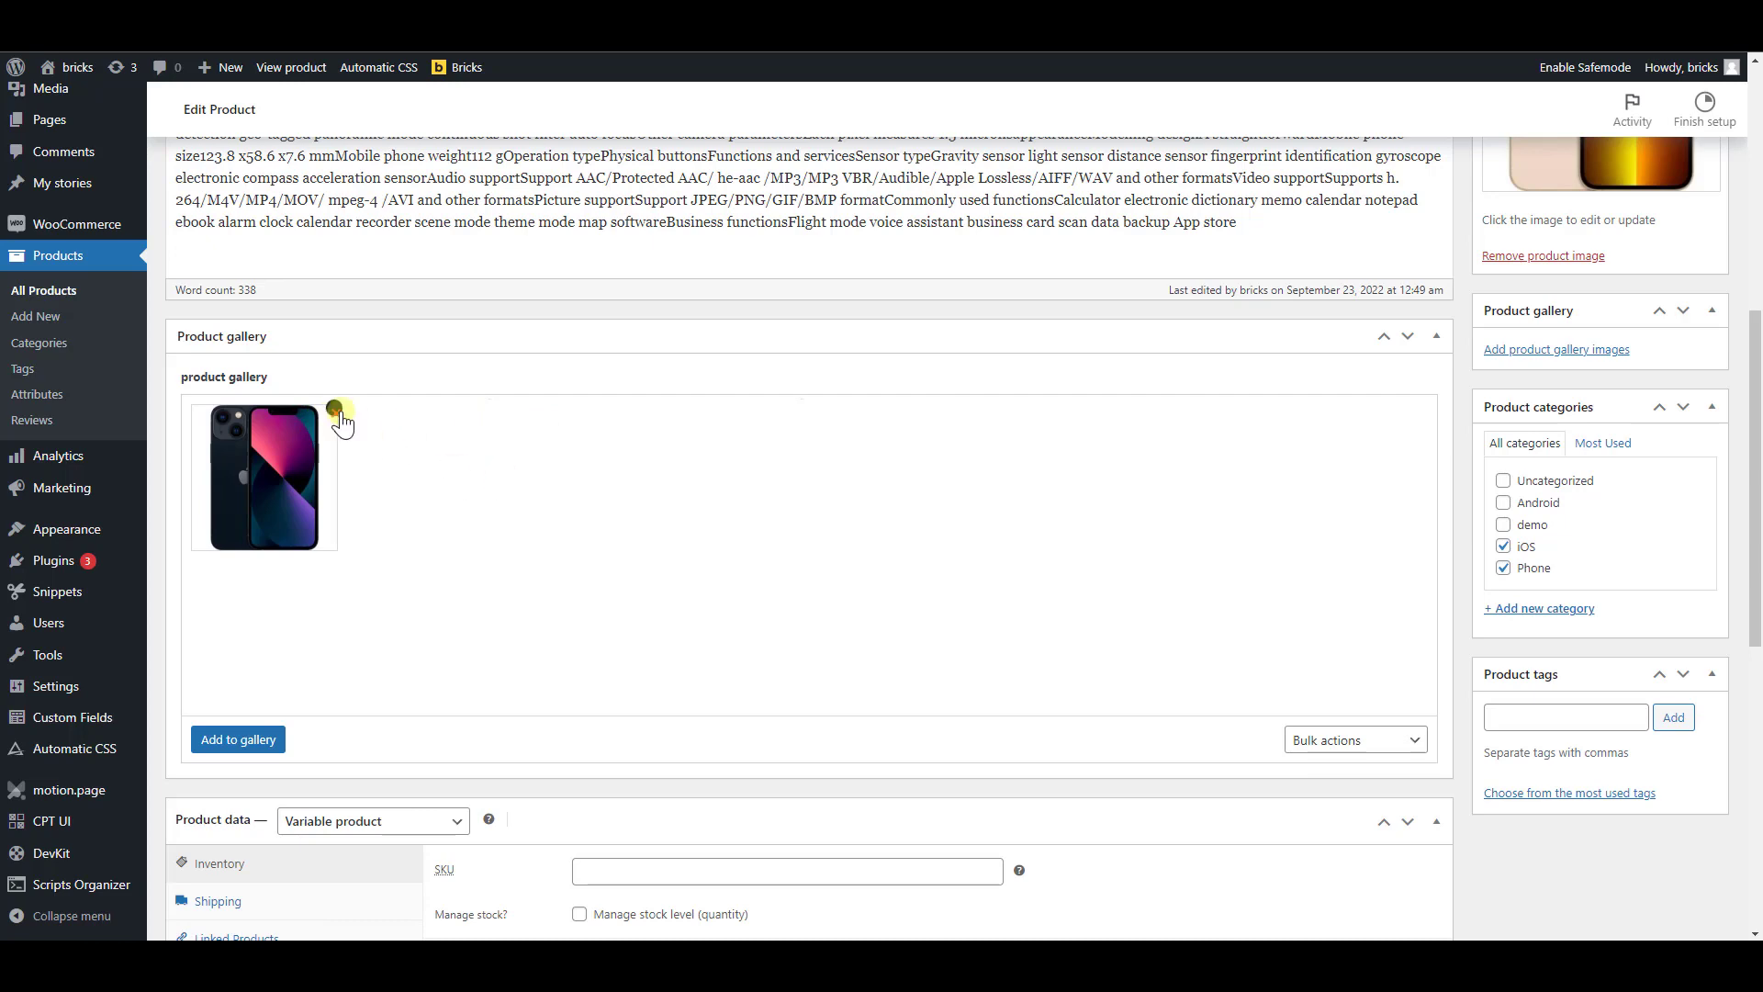
pyautogui.click(336, 411)
# Open the gallery field's image picker, leave it without choosing anything, and reload the product page to discard the unsaved changes
pyautogui.scroll(-1, 415, 336)
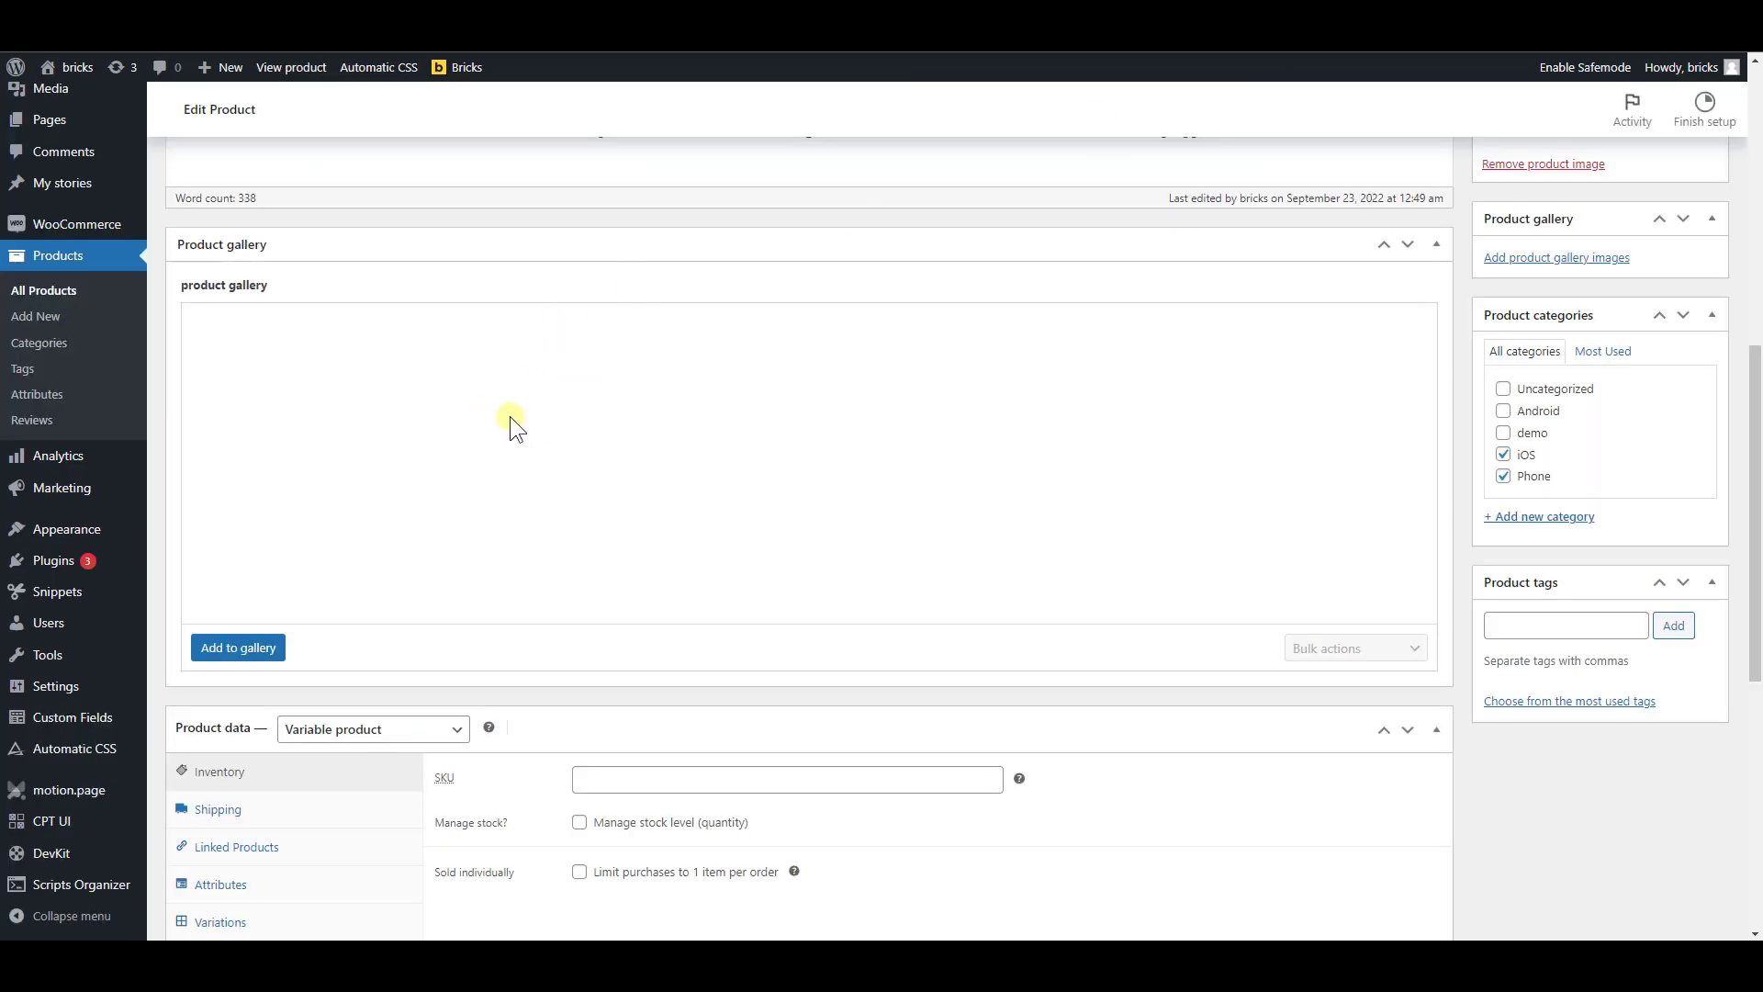
pyautogui.click(217, 649)
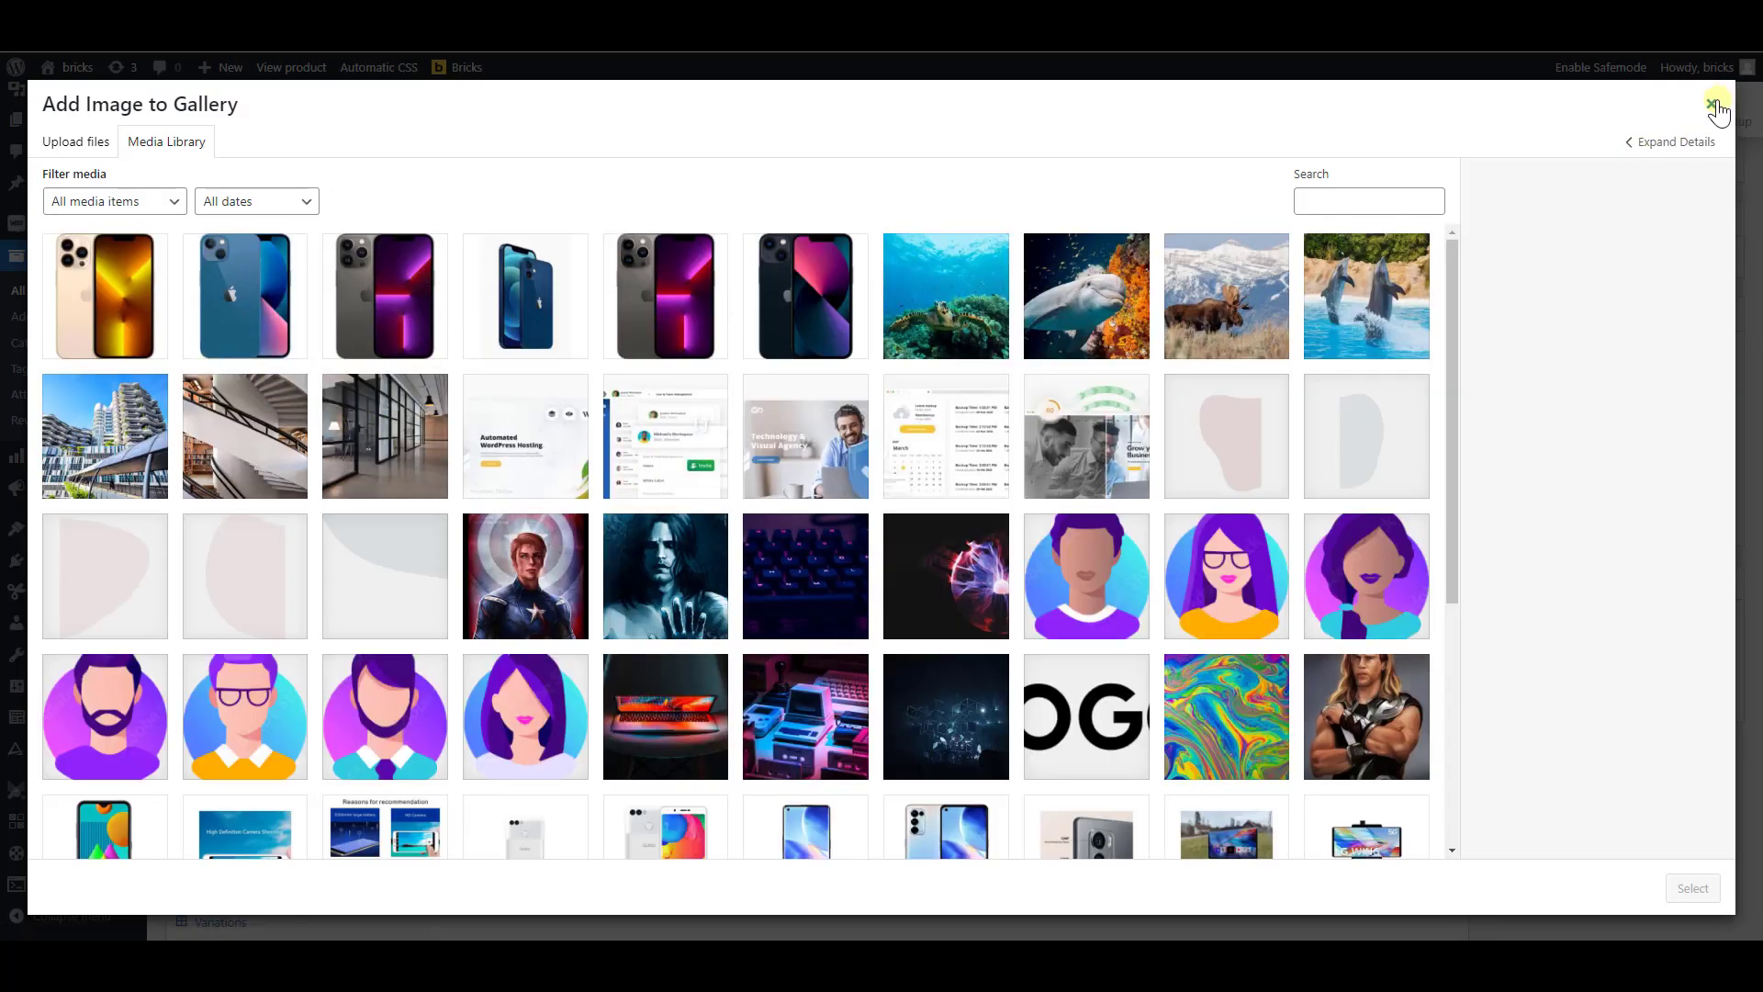
pyautogui.click(1713, 104)
pyautogui.press('F5')
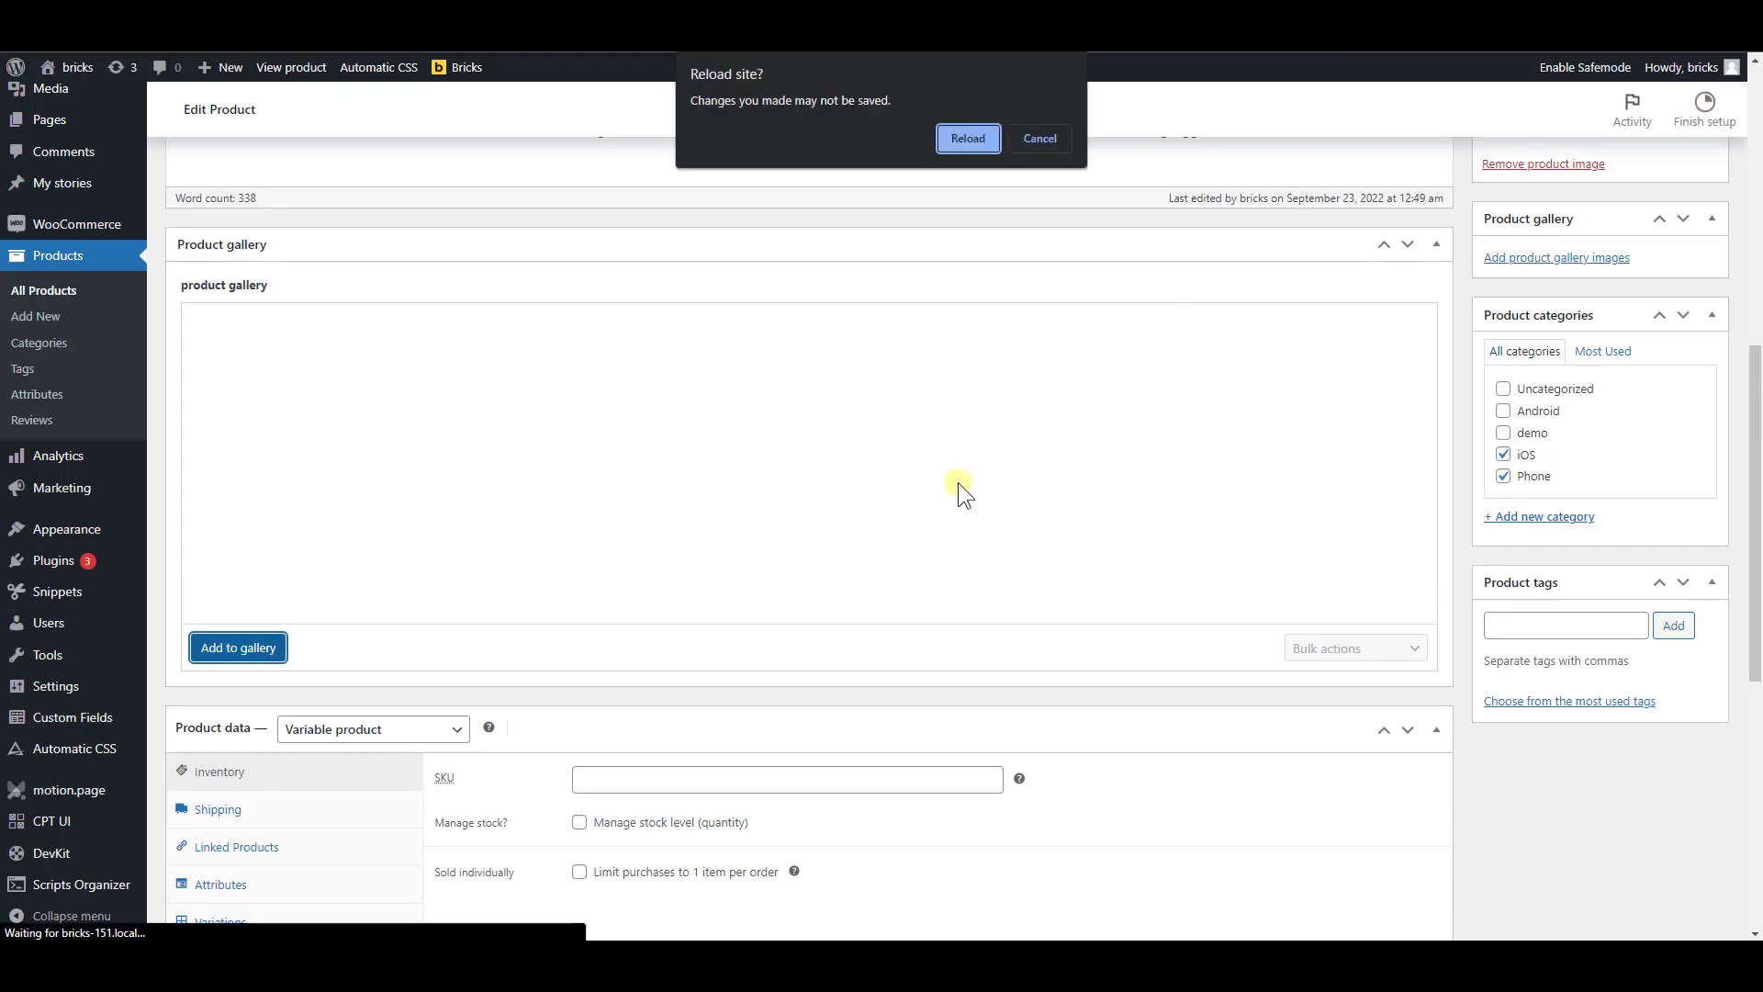
pyautogui.click(967, 138)
pyautogui.scroll(3, 940, 575)
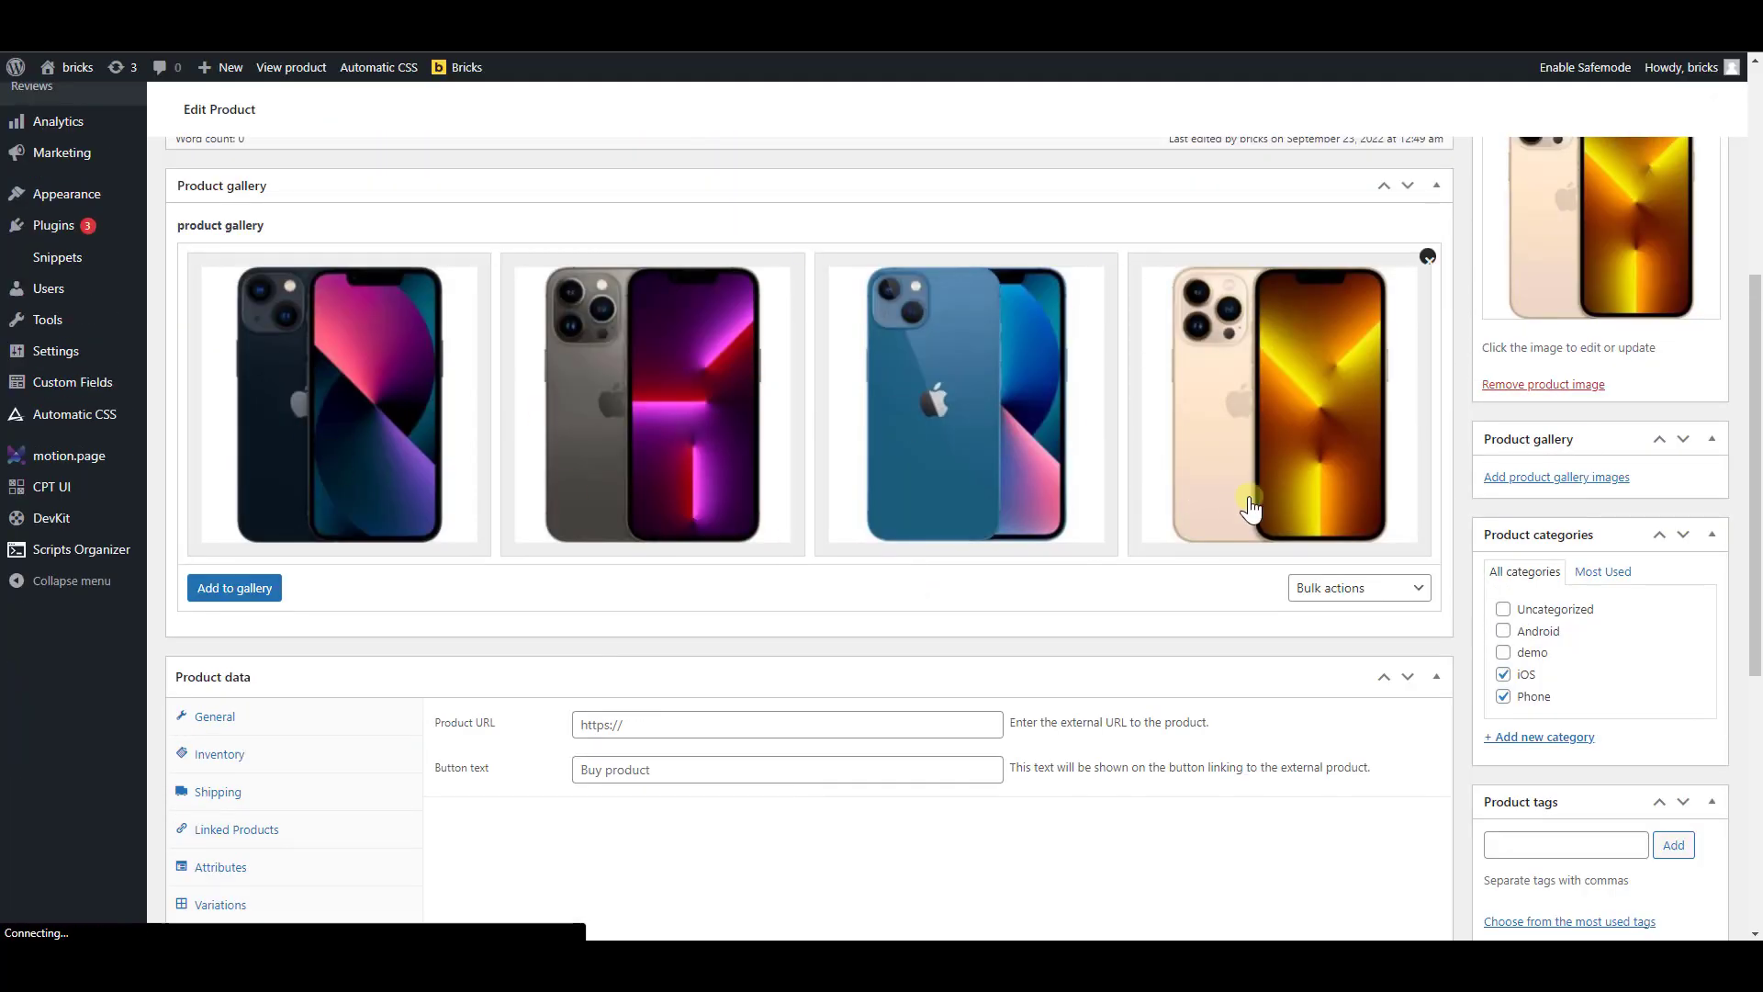
pyautogui.scroll(4, 1010, 633)
pyautogui.scroll(-2, 852, 719)
pyautogui.scroll(-2, 842, 702)
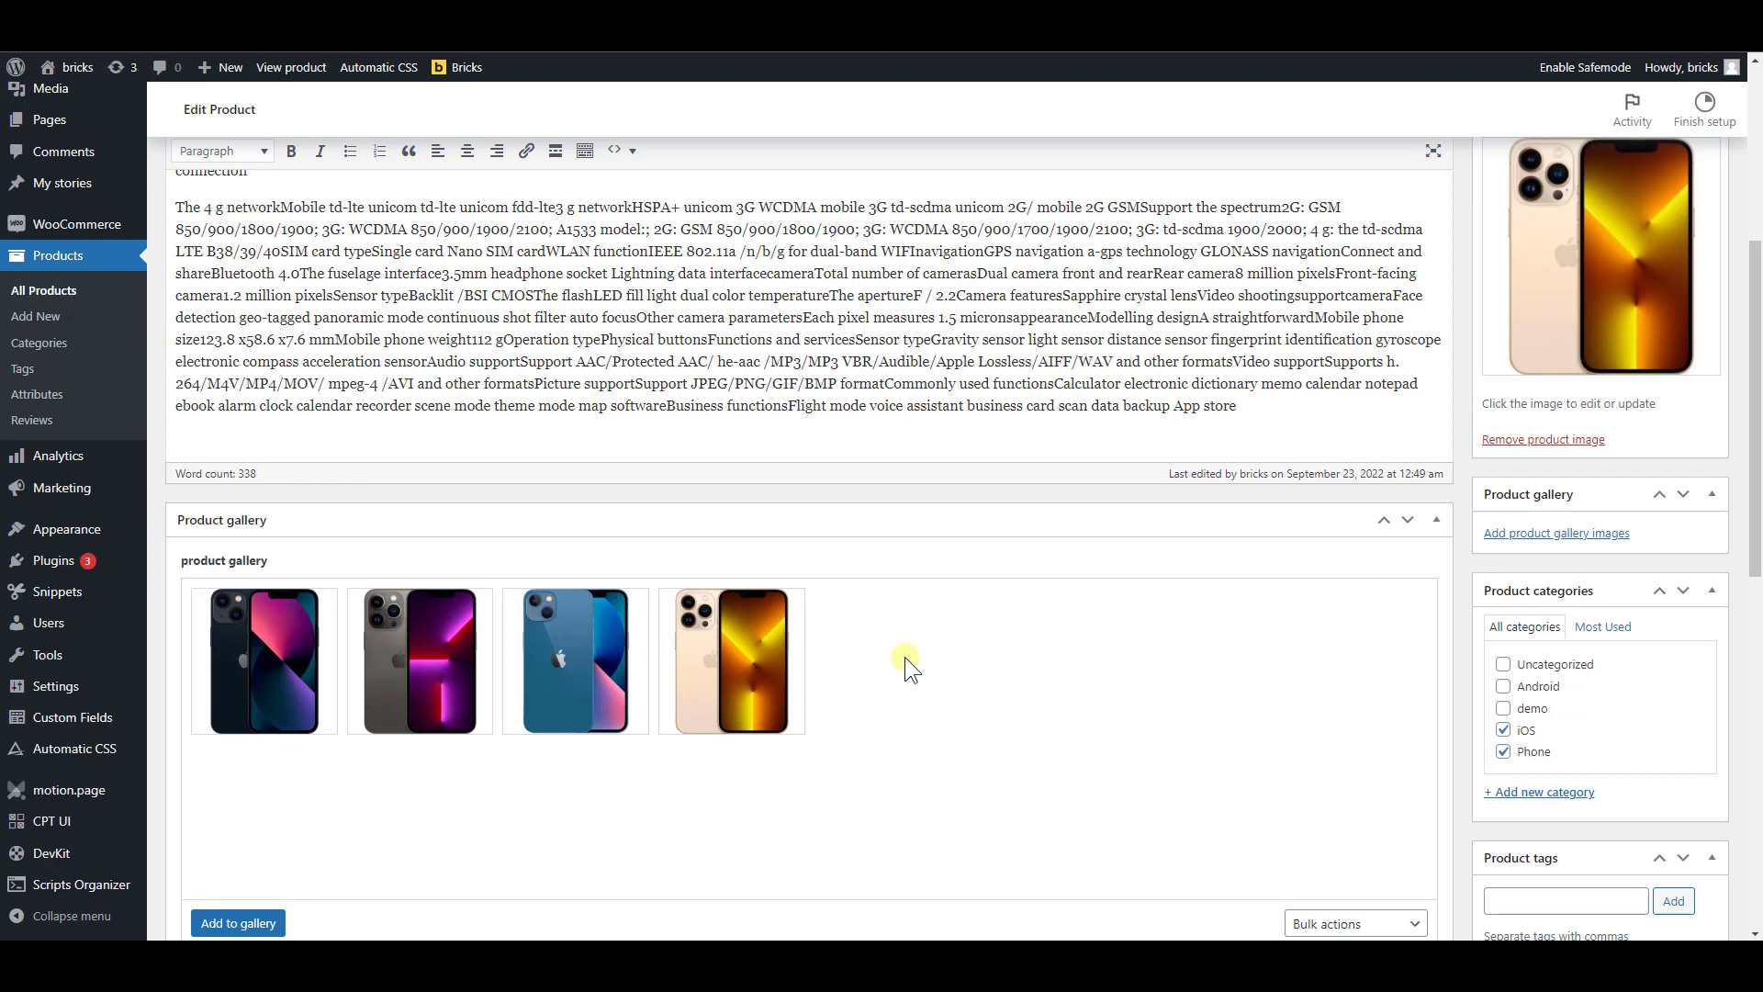
# Go to the Snippets list and deactivate the Query loop acf gallery support snippet
pyautogui.hotkey('ctrl', 'Tab')
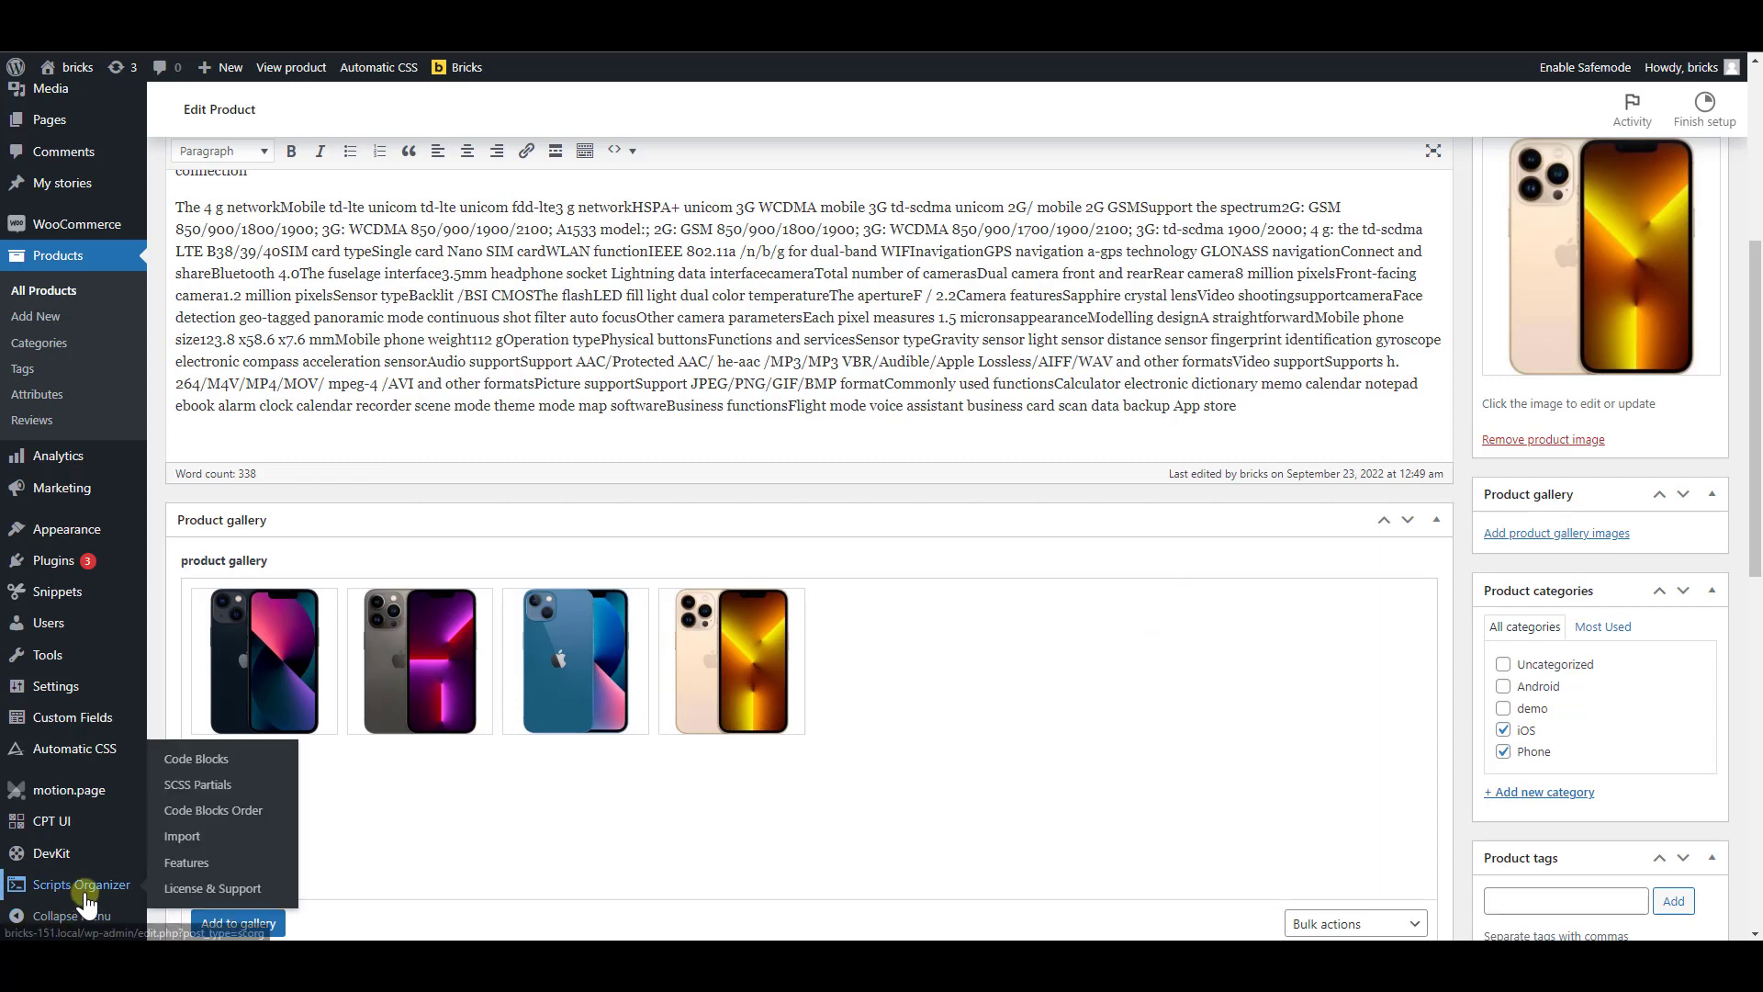
pyautogui.moveTo(288, 657)
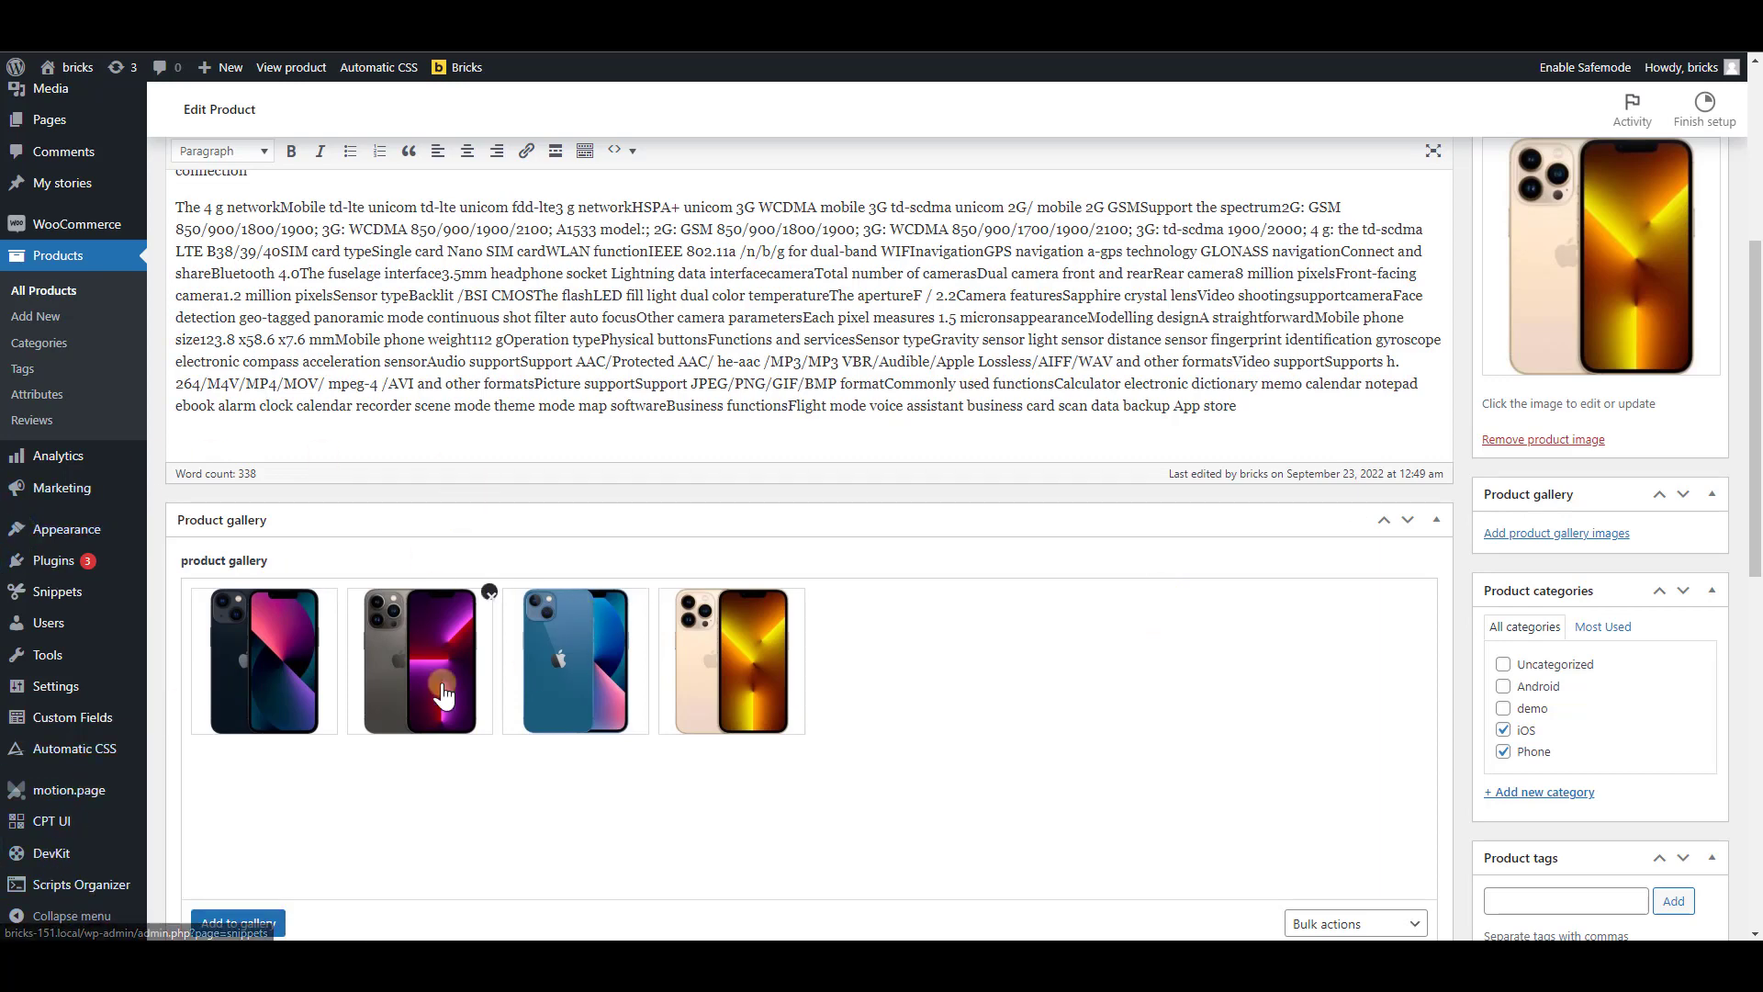
pyautogui.click(59, 599)
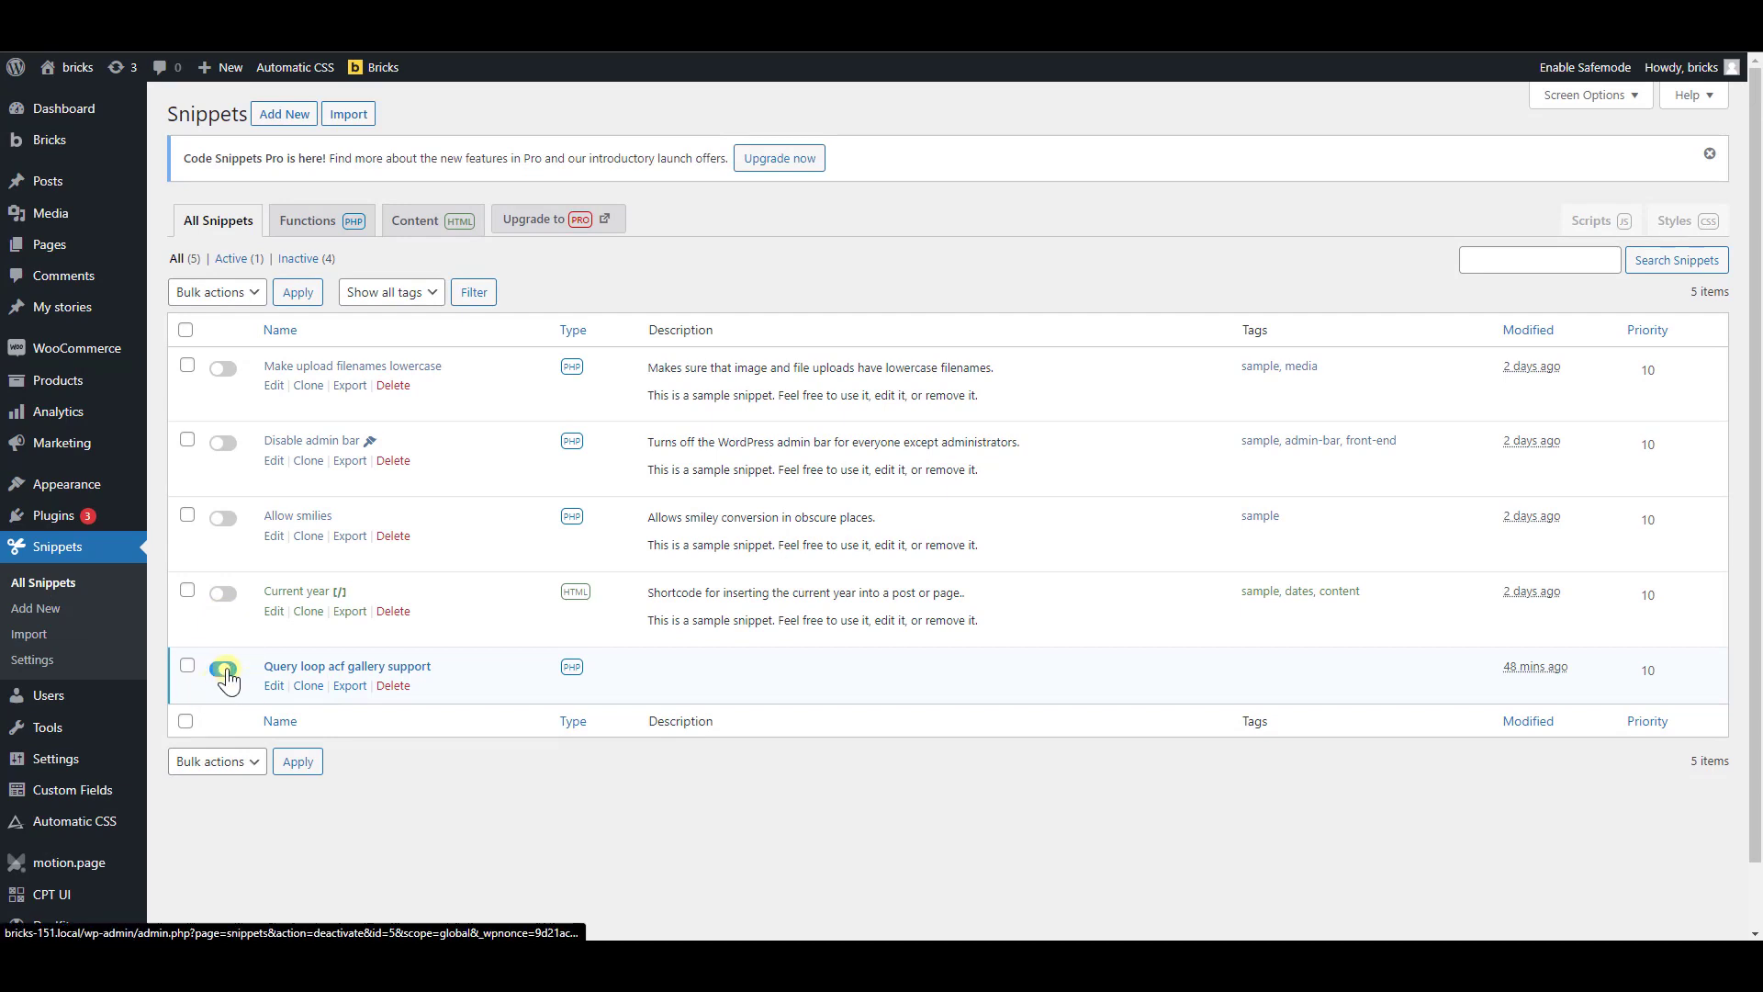
pyautogui.click(224, 669)
# Create a new PHP snippet titled ACF gallery support containing the copied bricks/posts/query_vars filter code
pyautogui.click(284, 114)
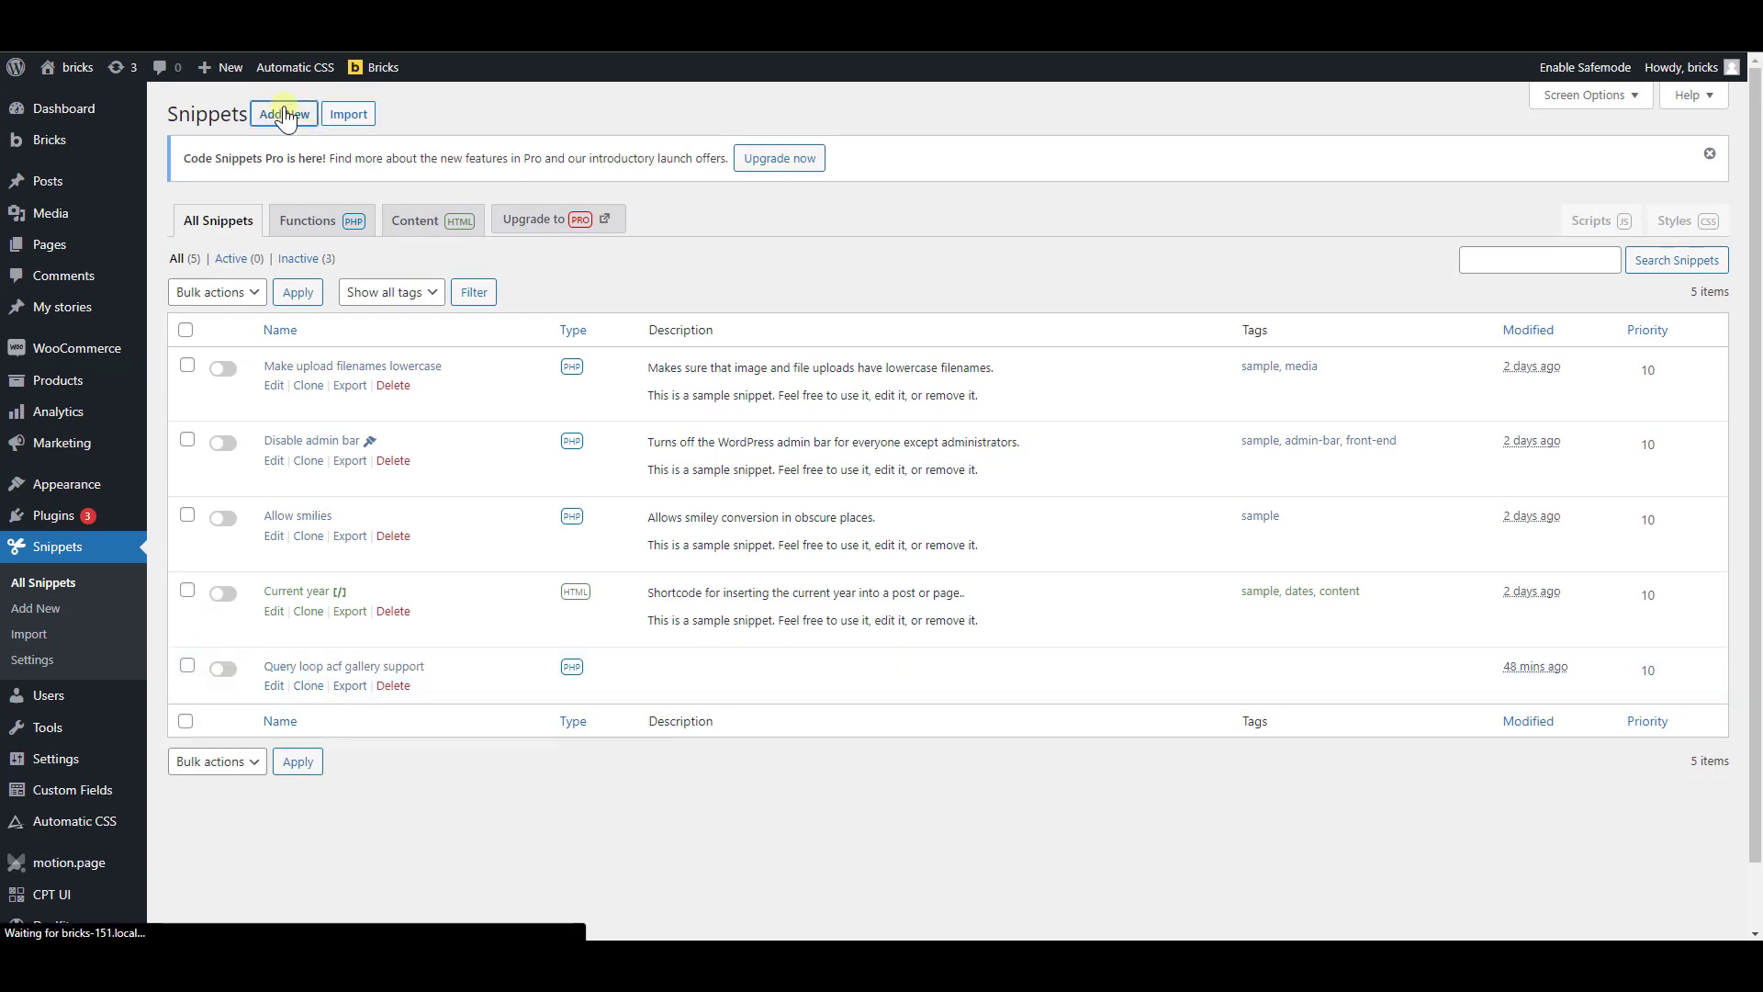
pyautogui.click(354, 149)
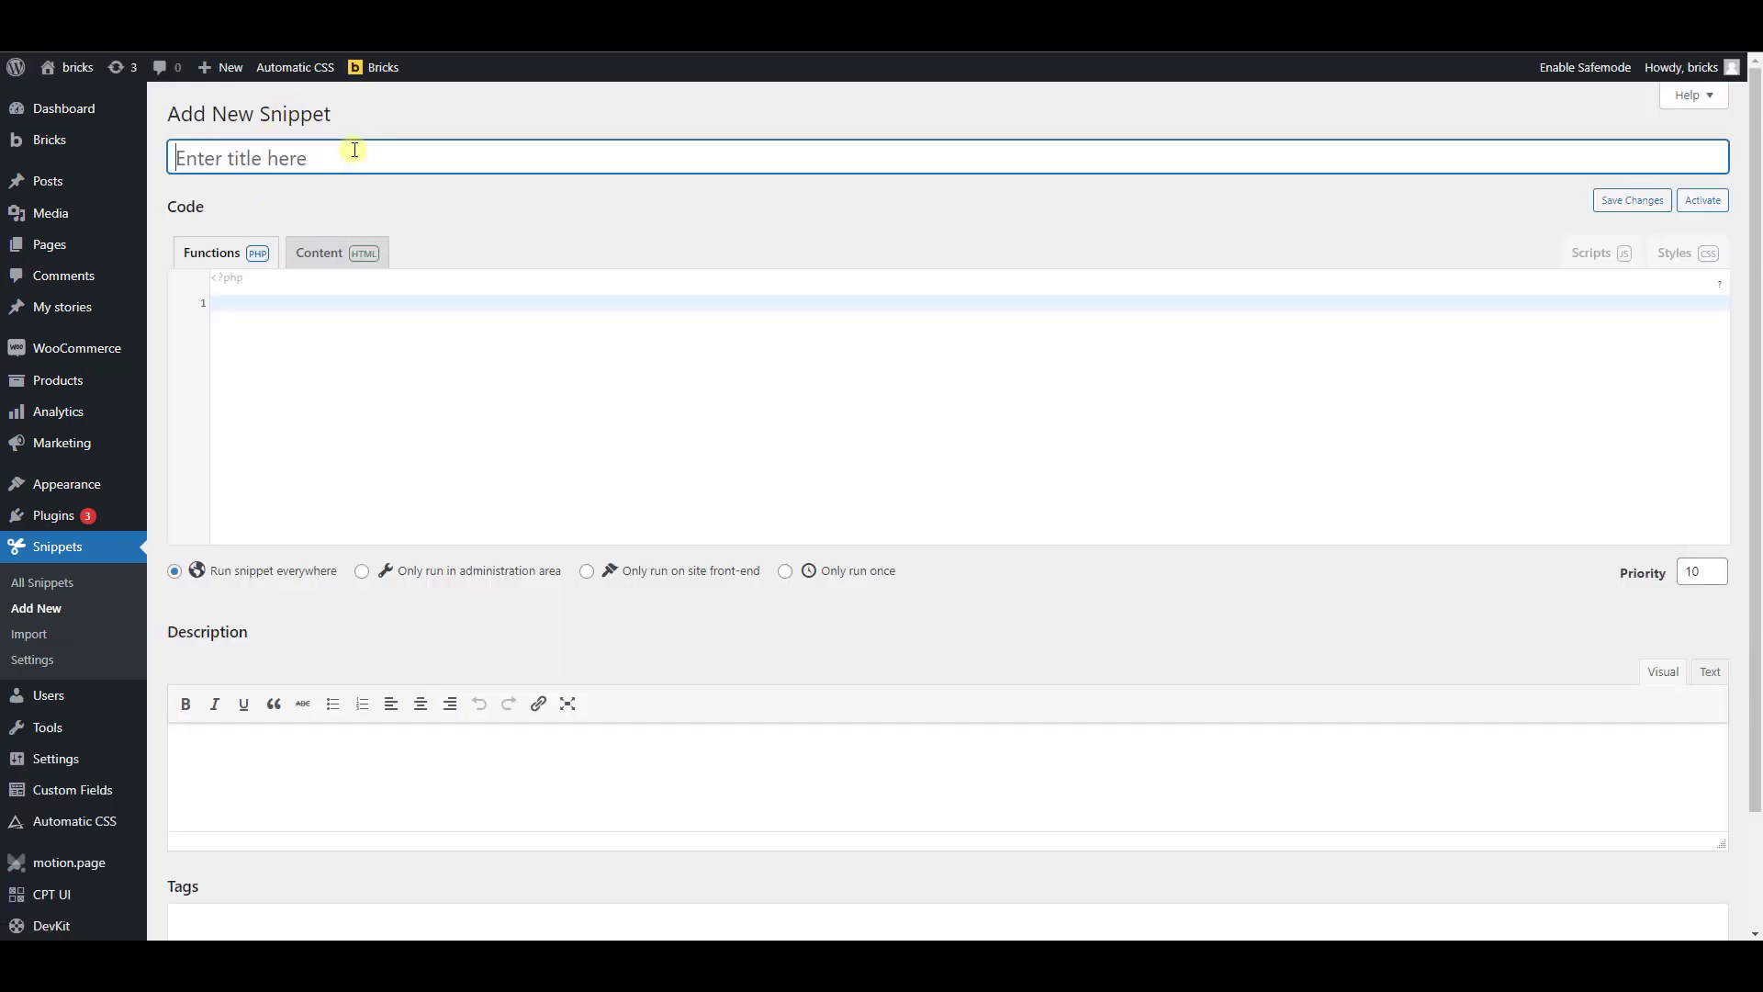
pyautogui.write('ACF gallery u')
pyautogui.write('upport')
pyautogui.click(340, 317)
pyautogui.write("add_filter( 'bricks/posts/query_vars', function( $query_vars, $settings, $element_id ) { // Adjust the element ID based on your the Query Loop element if ( $element_id == 'xqtkon' ) { $query_vars['post__in'] = \\Bricks\\Integrations\\Dynamic_Data\\Providers::render_tag( '{acf_product_gallery}', get_the_ID(), 'image' ); }  return $query_vars; }, 10, 3 );")
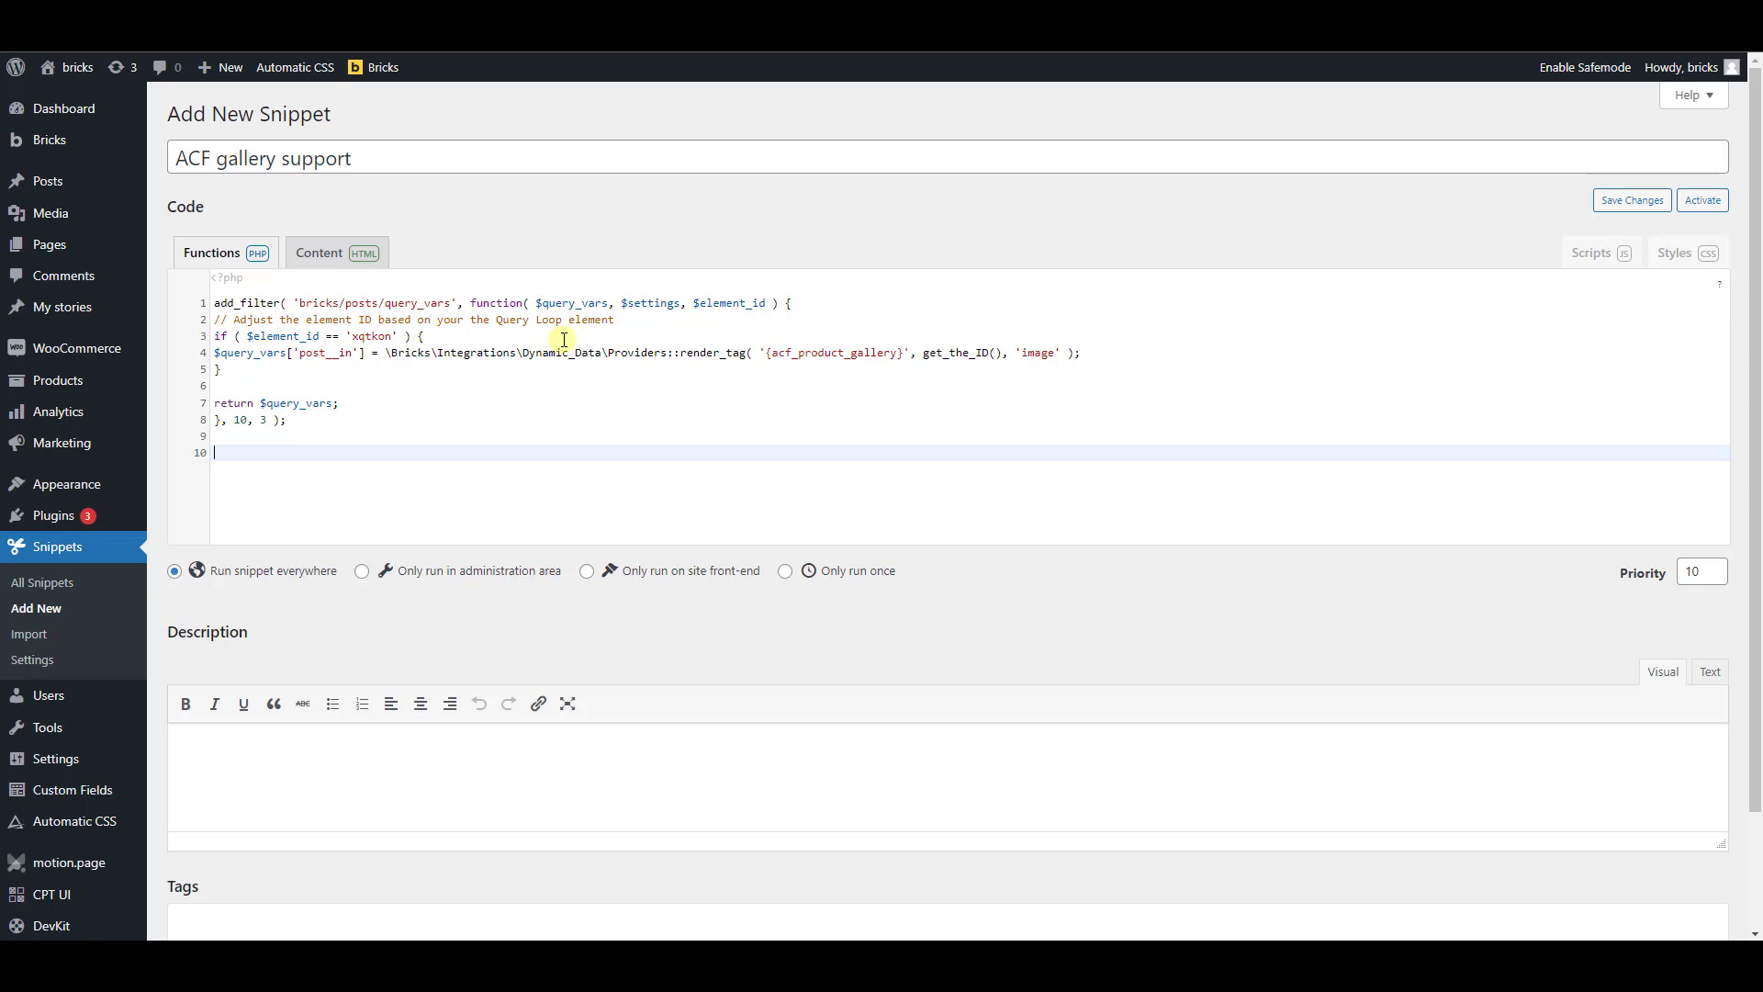
pyautogui.click(404, 389)
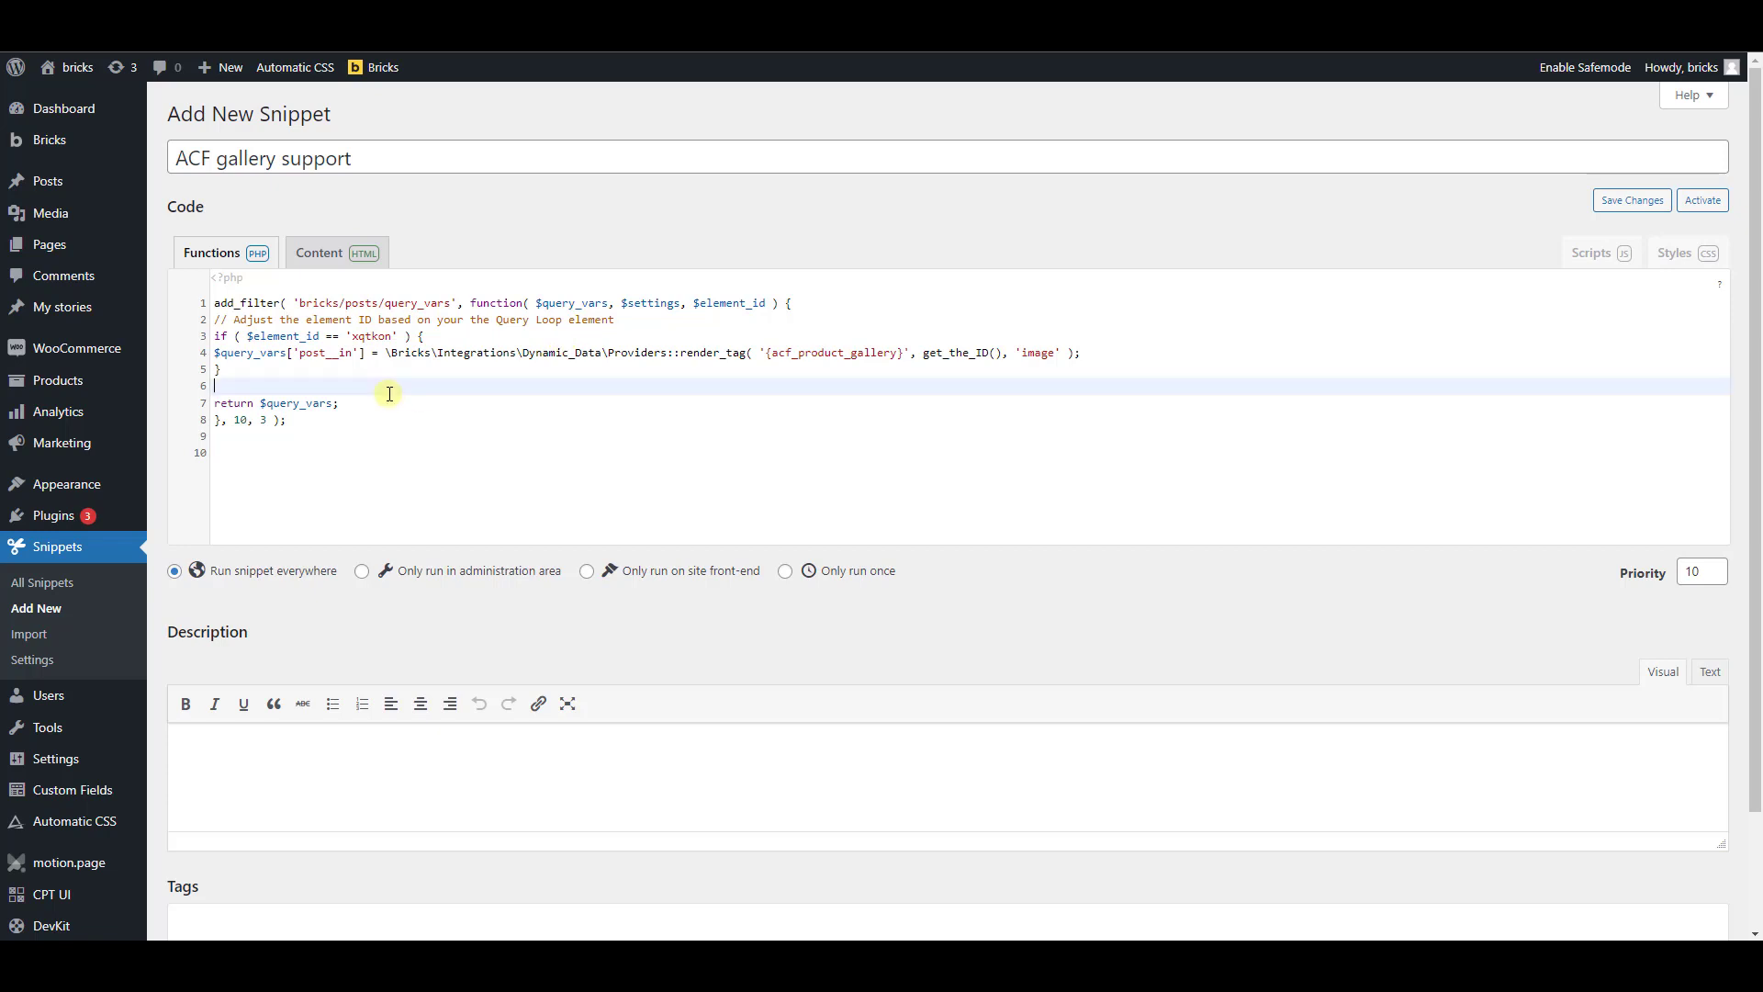
pyautogui.click(455, 470)
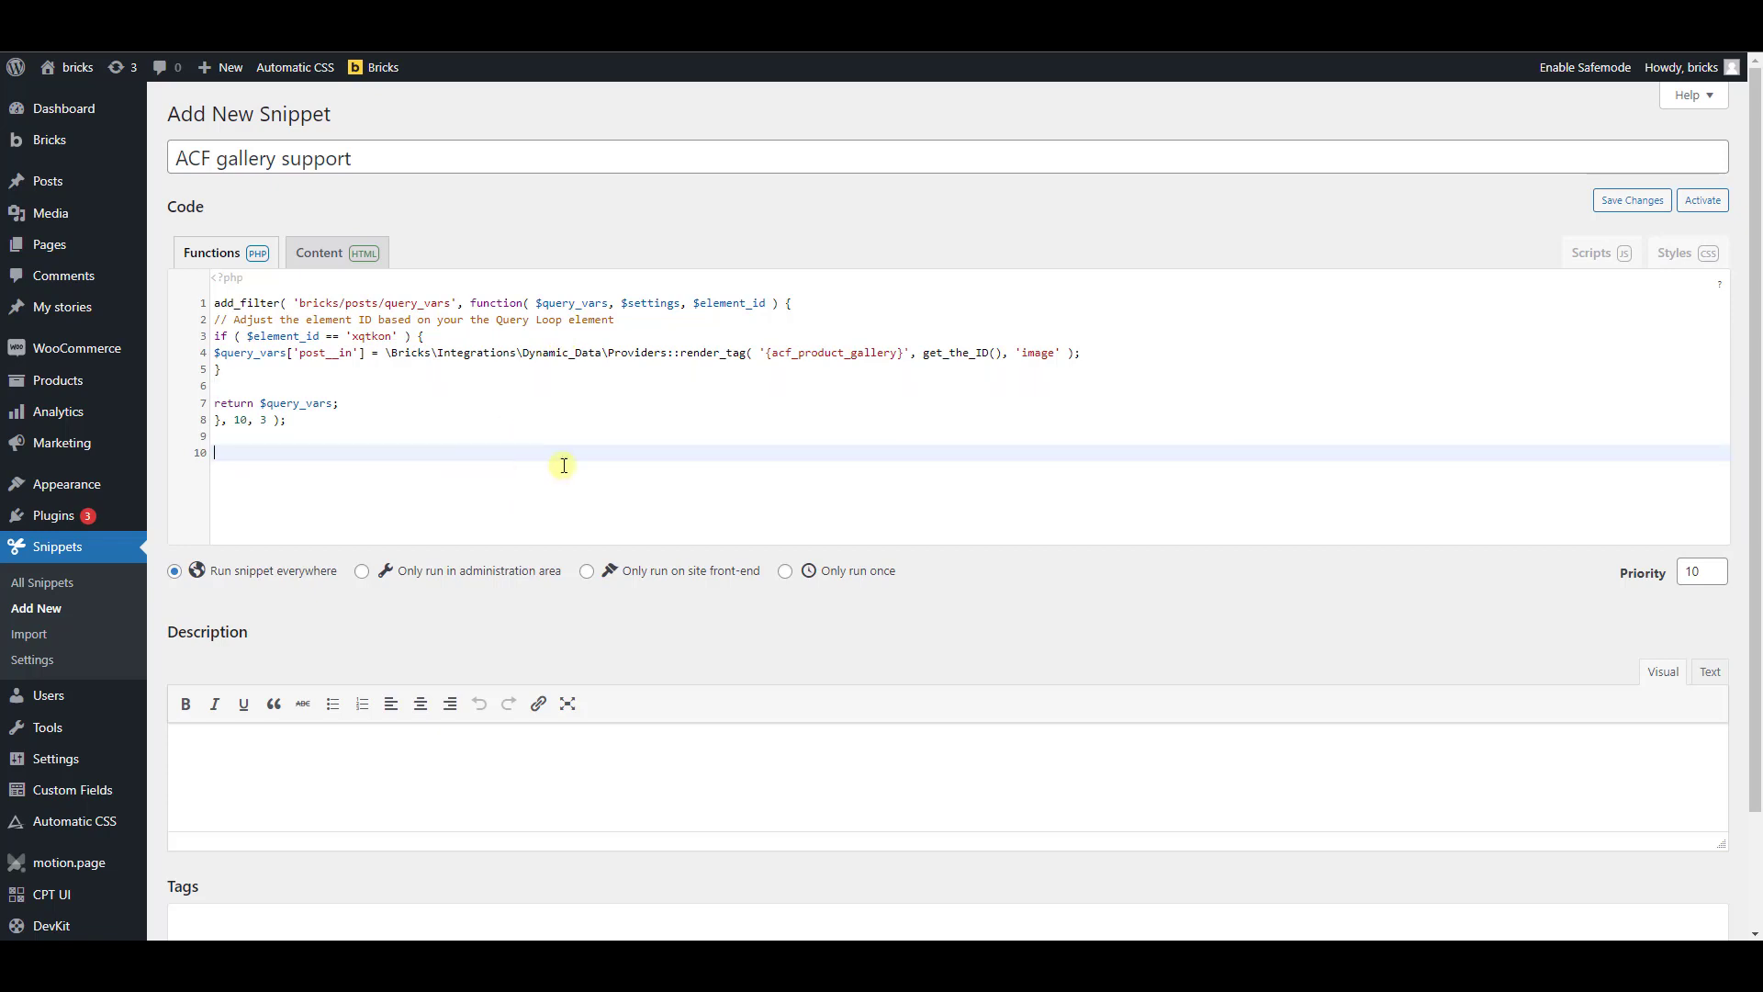
# Compare the acf_product_gallery tag in the snippet code with the field name in the ACF Product gallery field group
pyautogui.moveTo(797, 353); pyautogui.dragTo(898, 357)
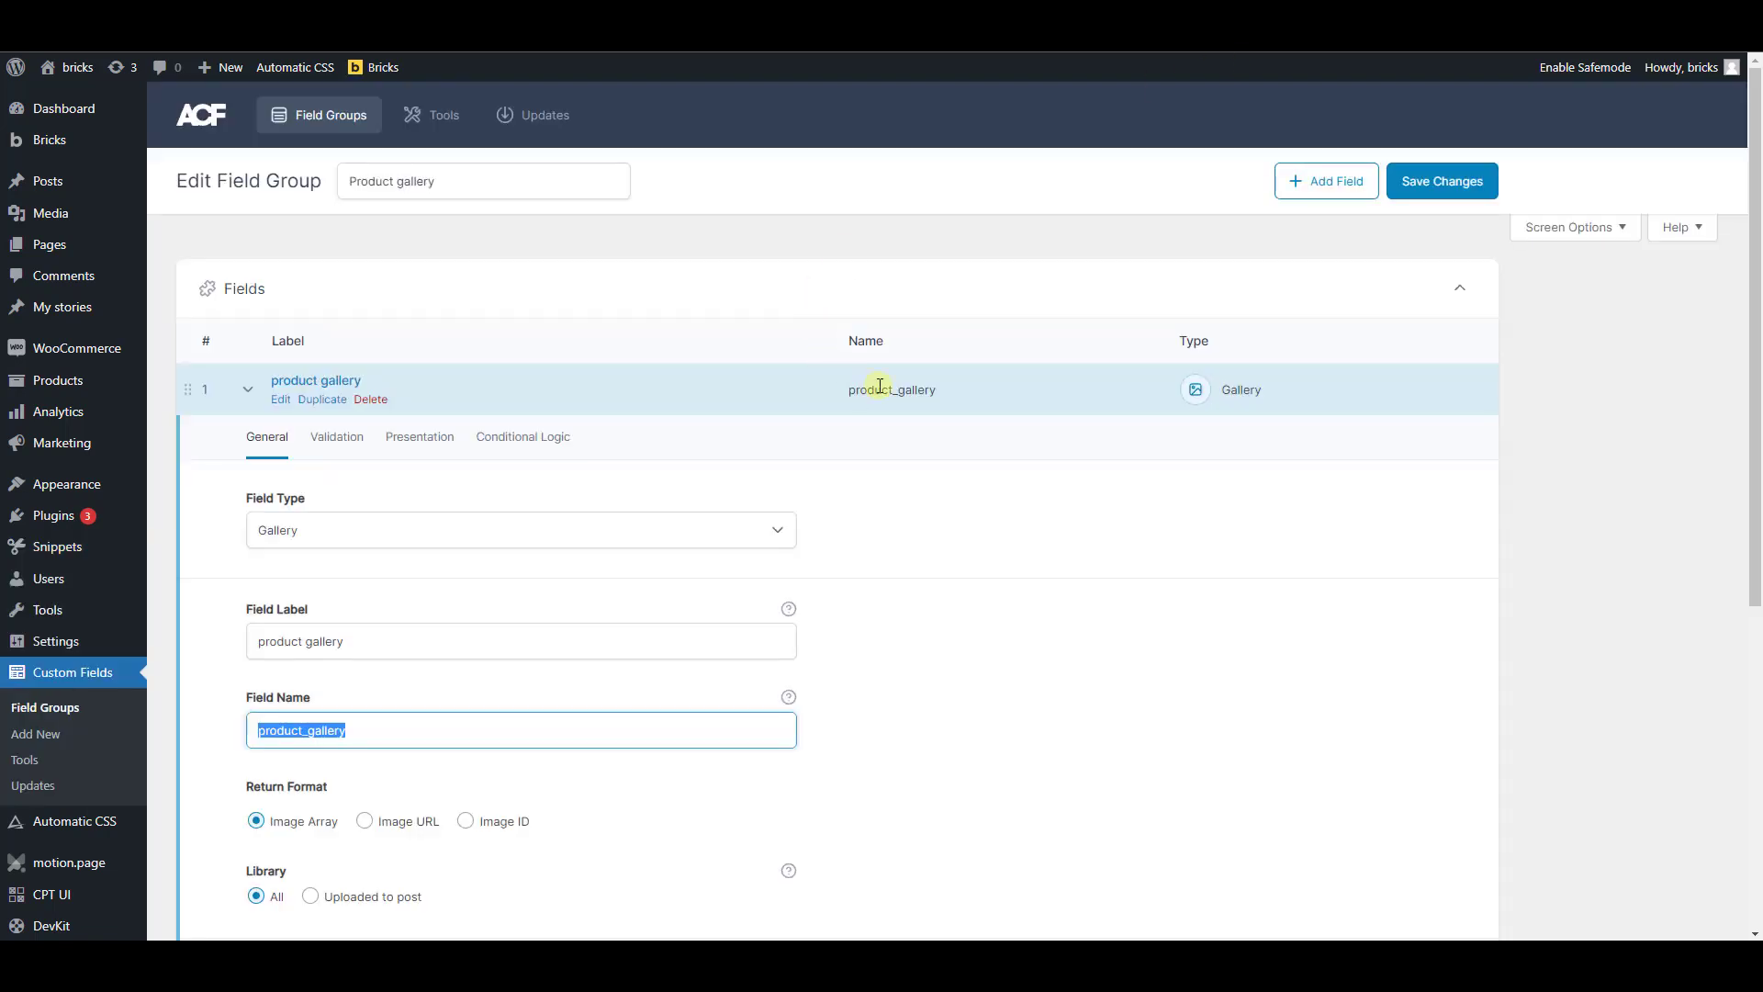
pyautogui.moveTo(848, 389); pyautogui.dragTo(936, 389)
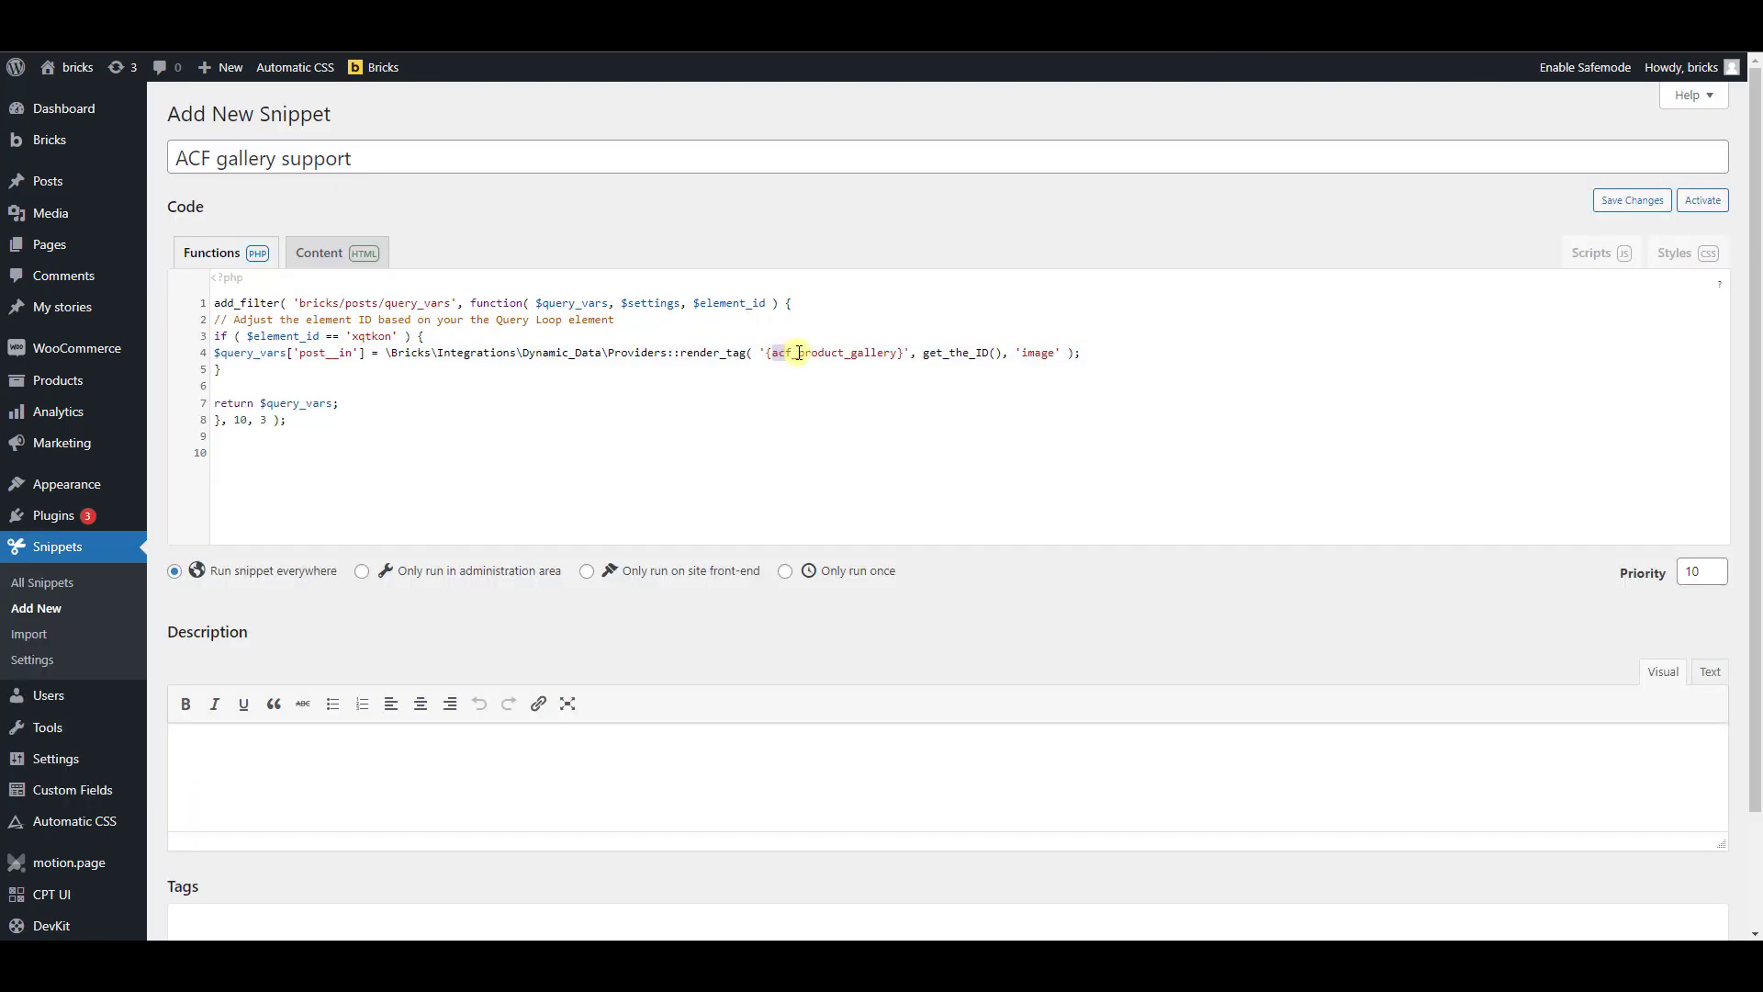
pyautogui.moveTo(798, 353); pyautogui.dragTo(774, 352)
pyautogui.write('acf_')
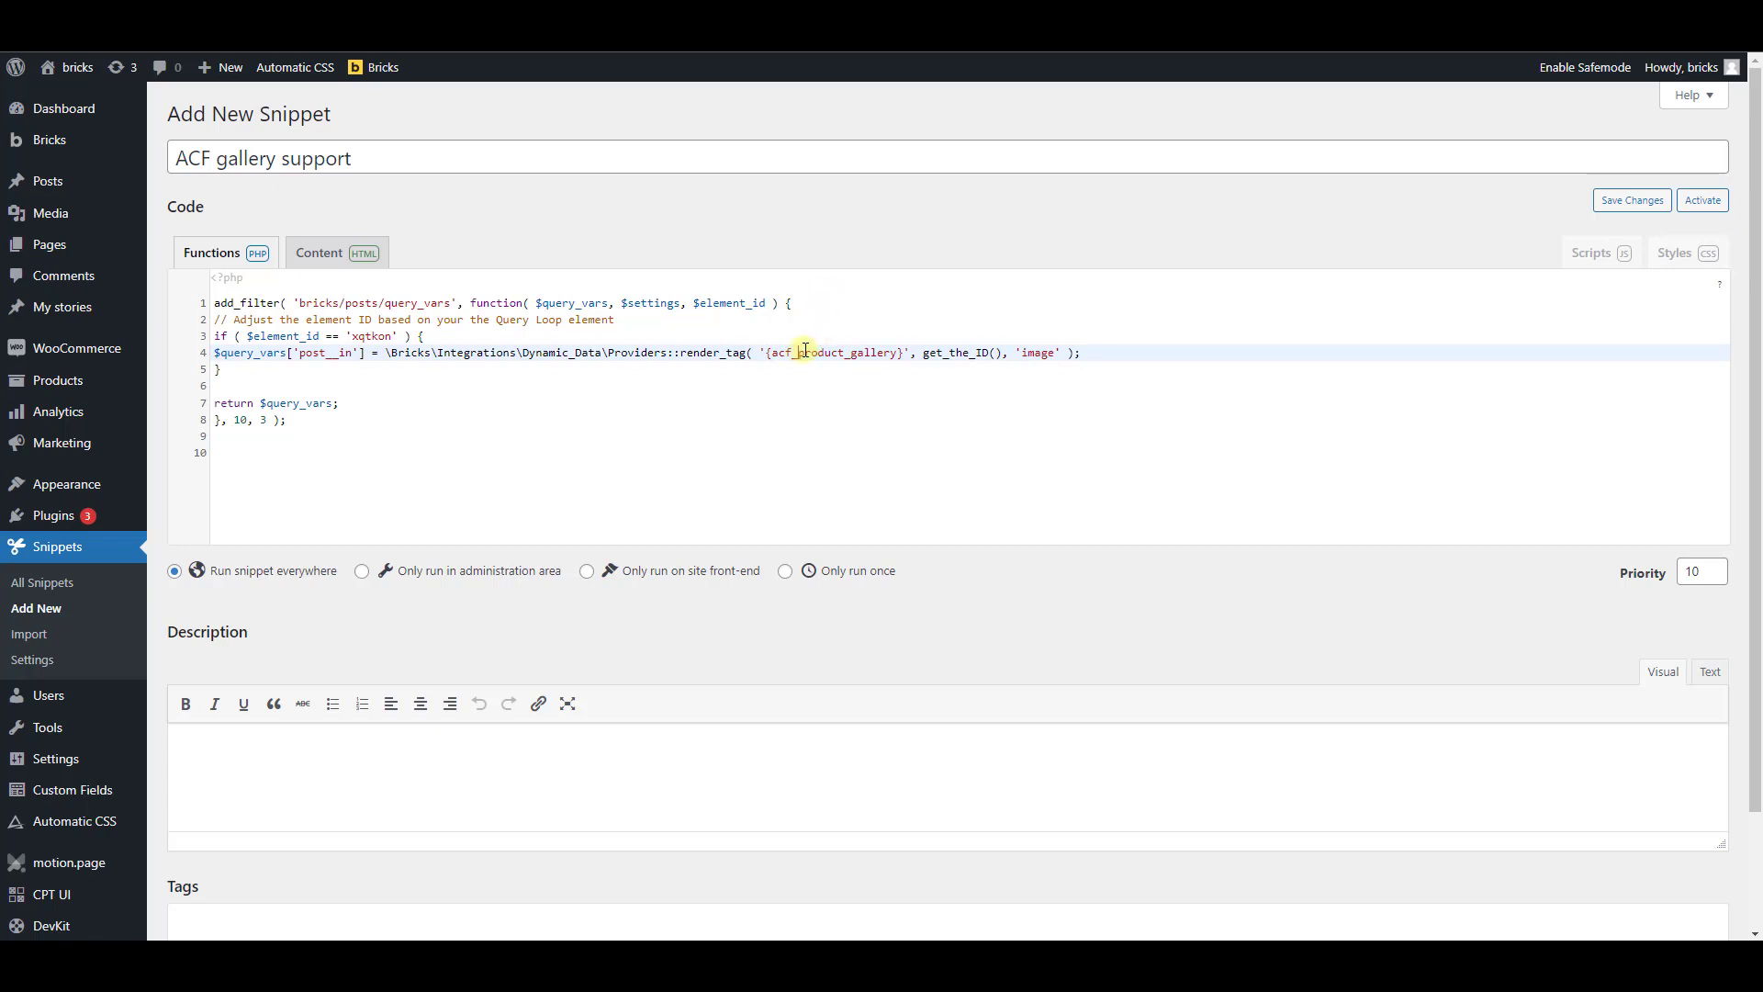
# Replace the name after acf_ in the snippet's render_tag call with product_gallery, copied from the ACF gallery field's name
pyautogui.moveTo(798, 353); pyautogui.dragTo(896, 355)
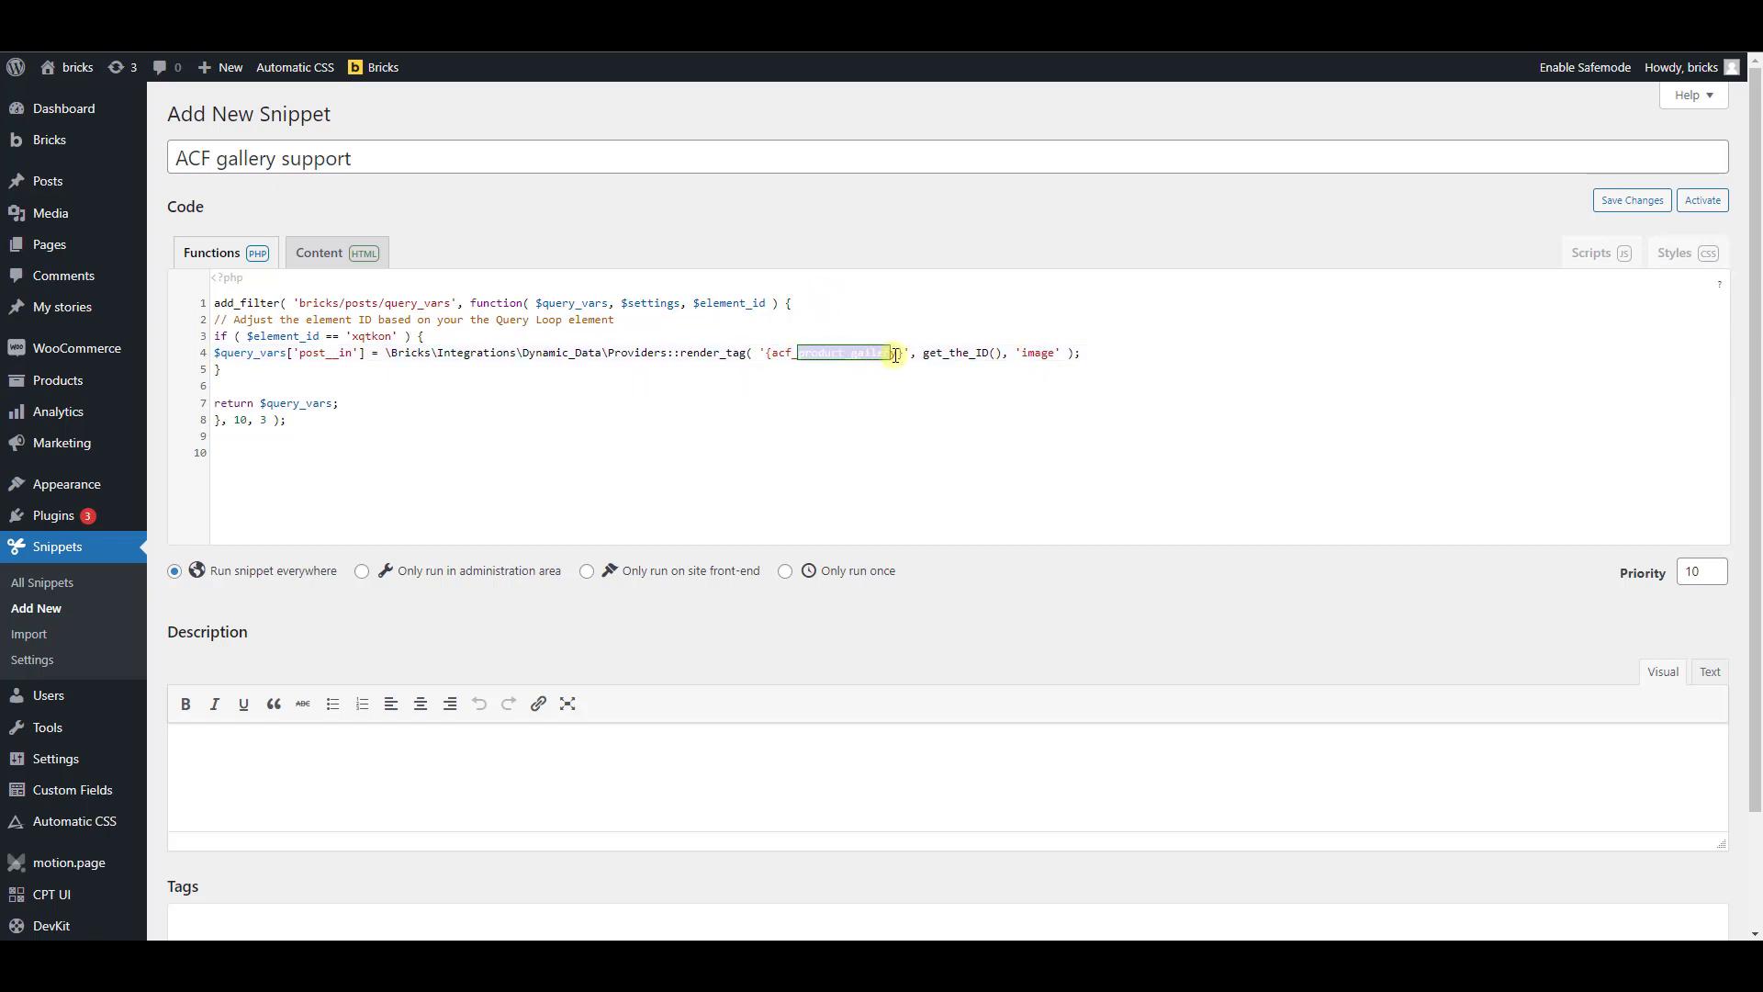
pyautogui.press('BackSpace')
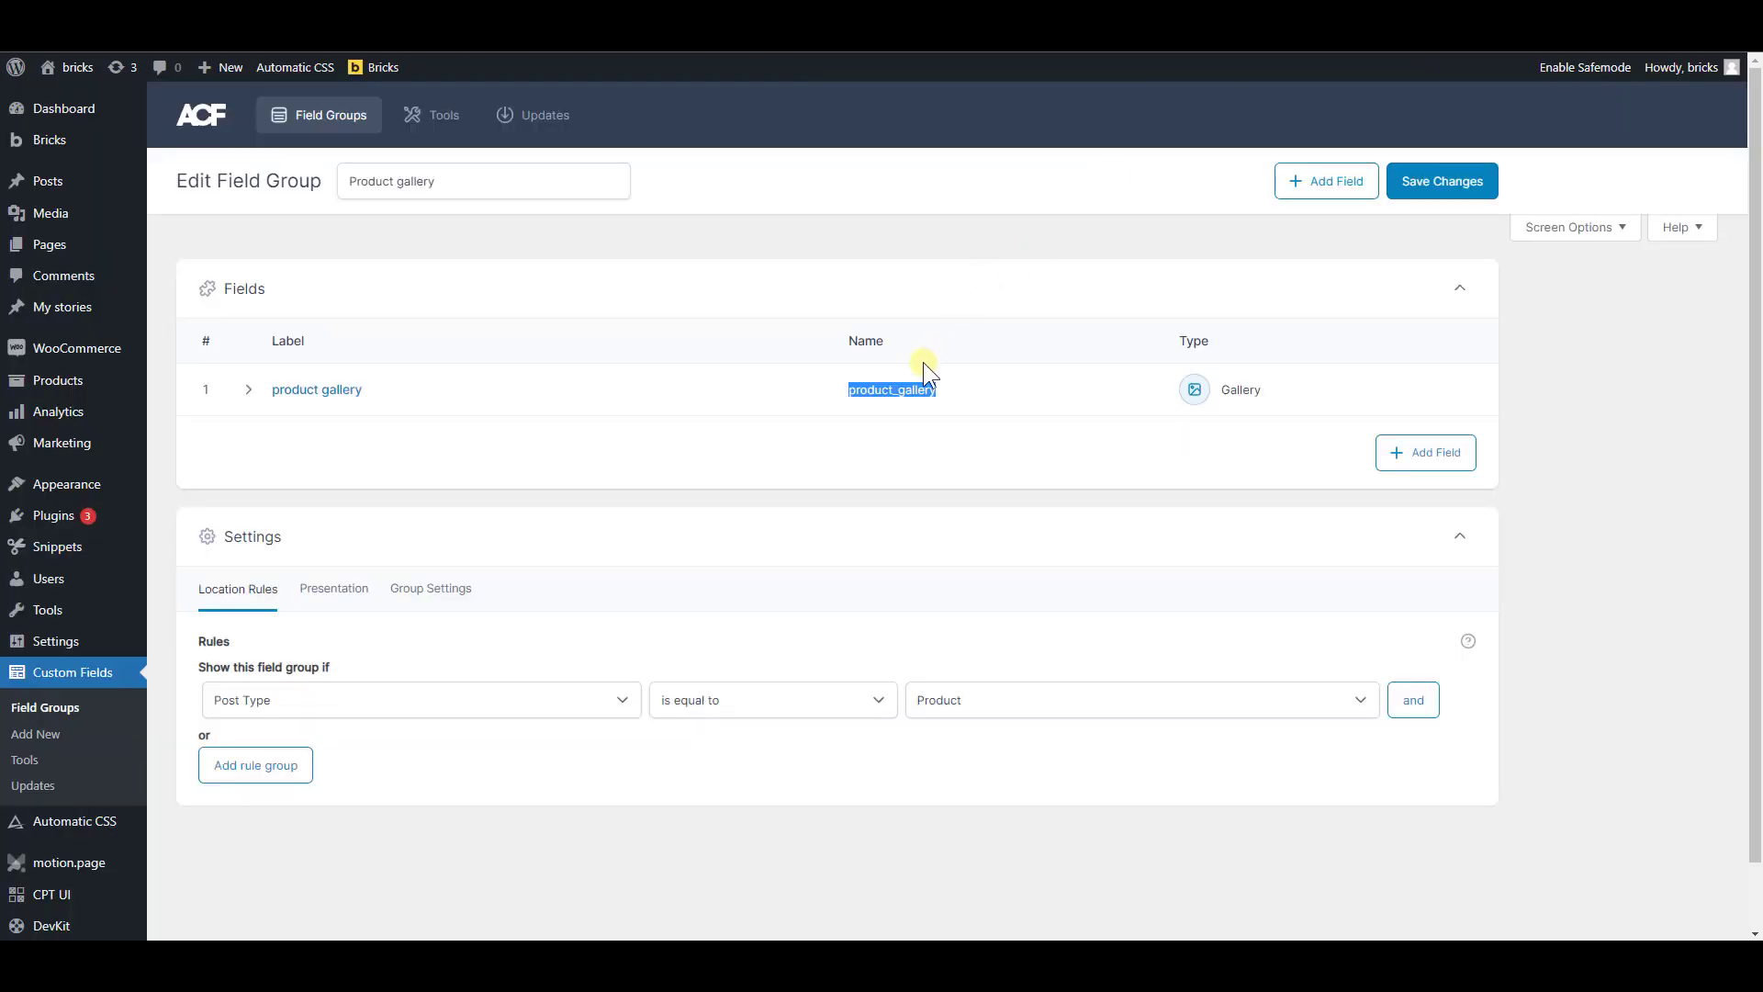
pyautogui.click(866, 388)
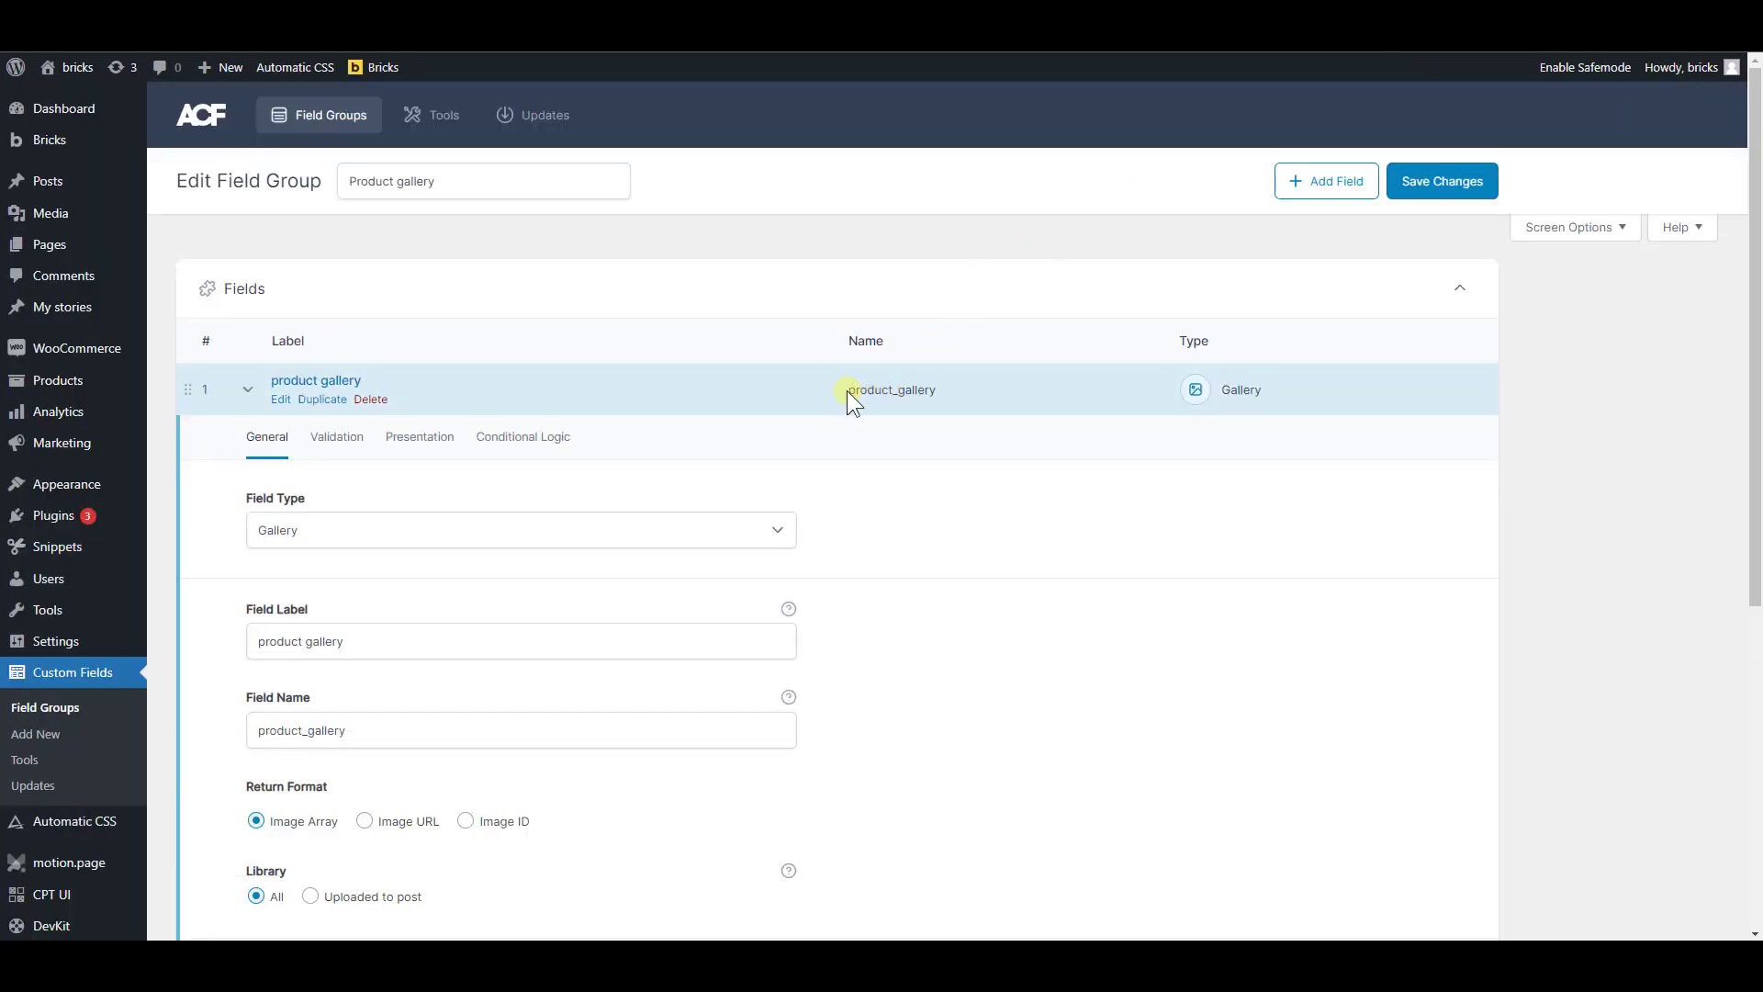
pyautogui.moveTo(372, 729); pyautogui.dragTo(227, 743)
pyautogui.hotkey('ctrl', 'c')
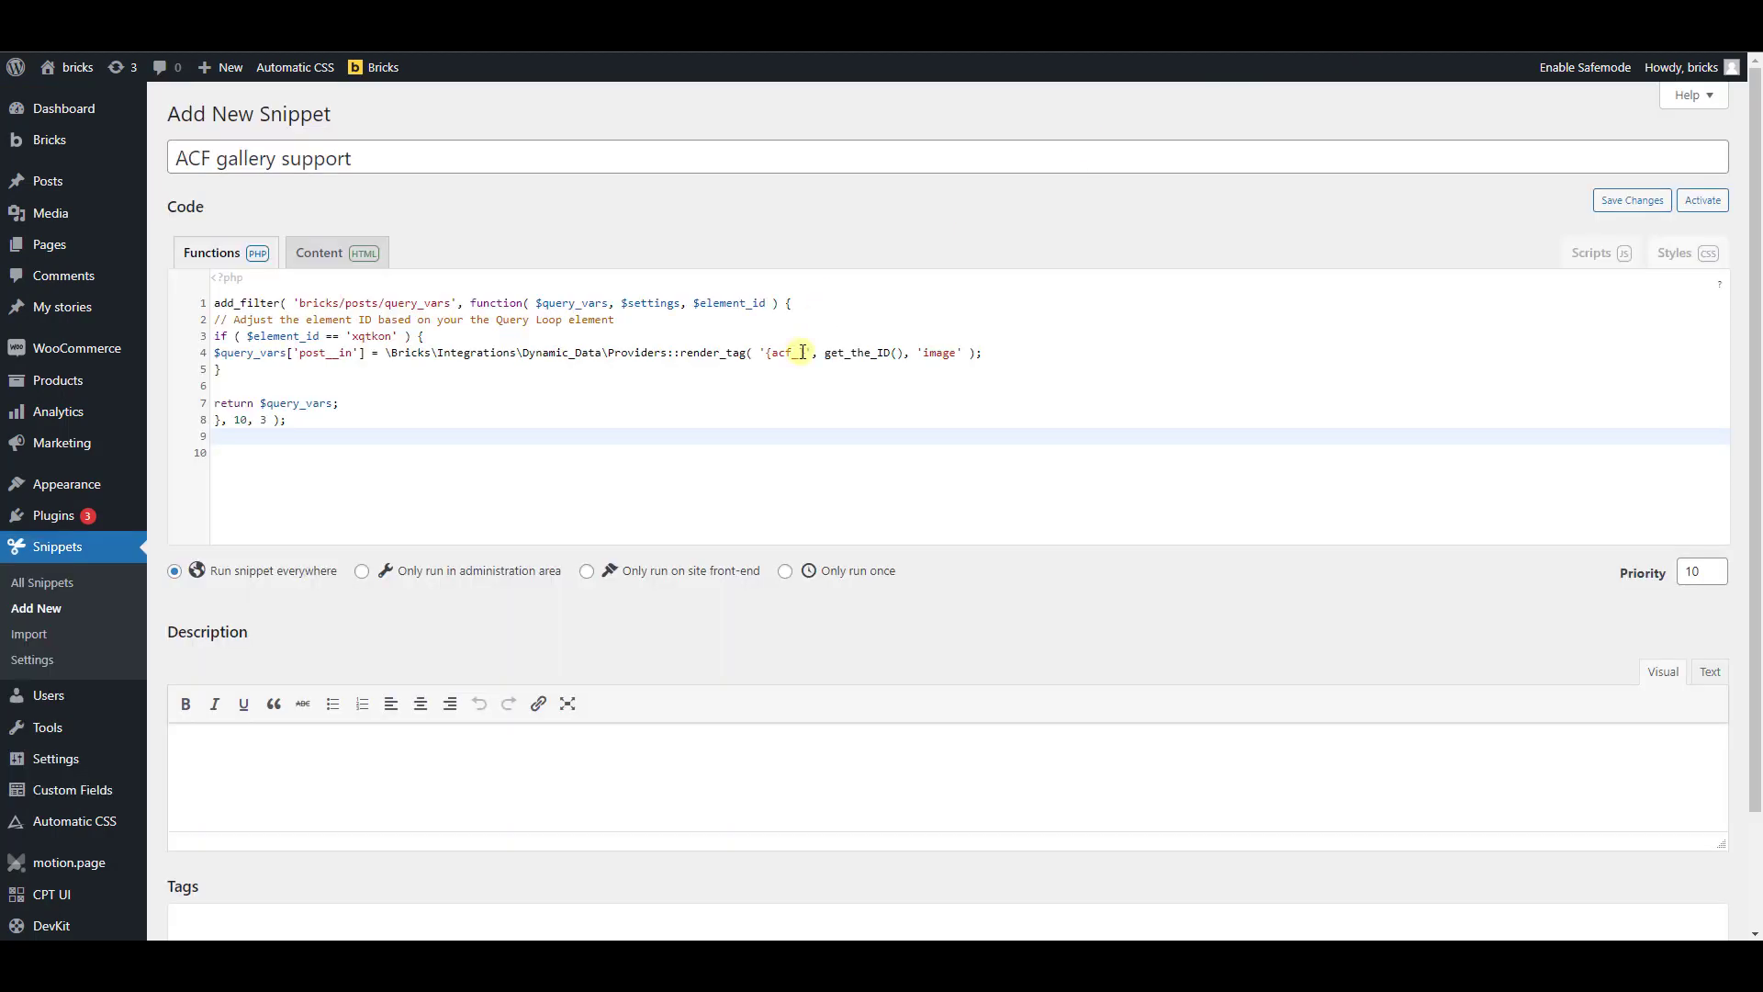
pyautogui.click(798, 352)
pyautogui.hotkey('ctrl', 'v')
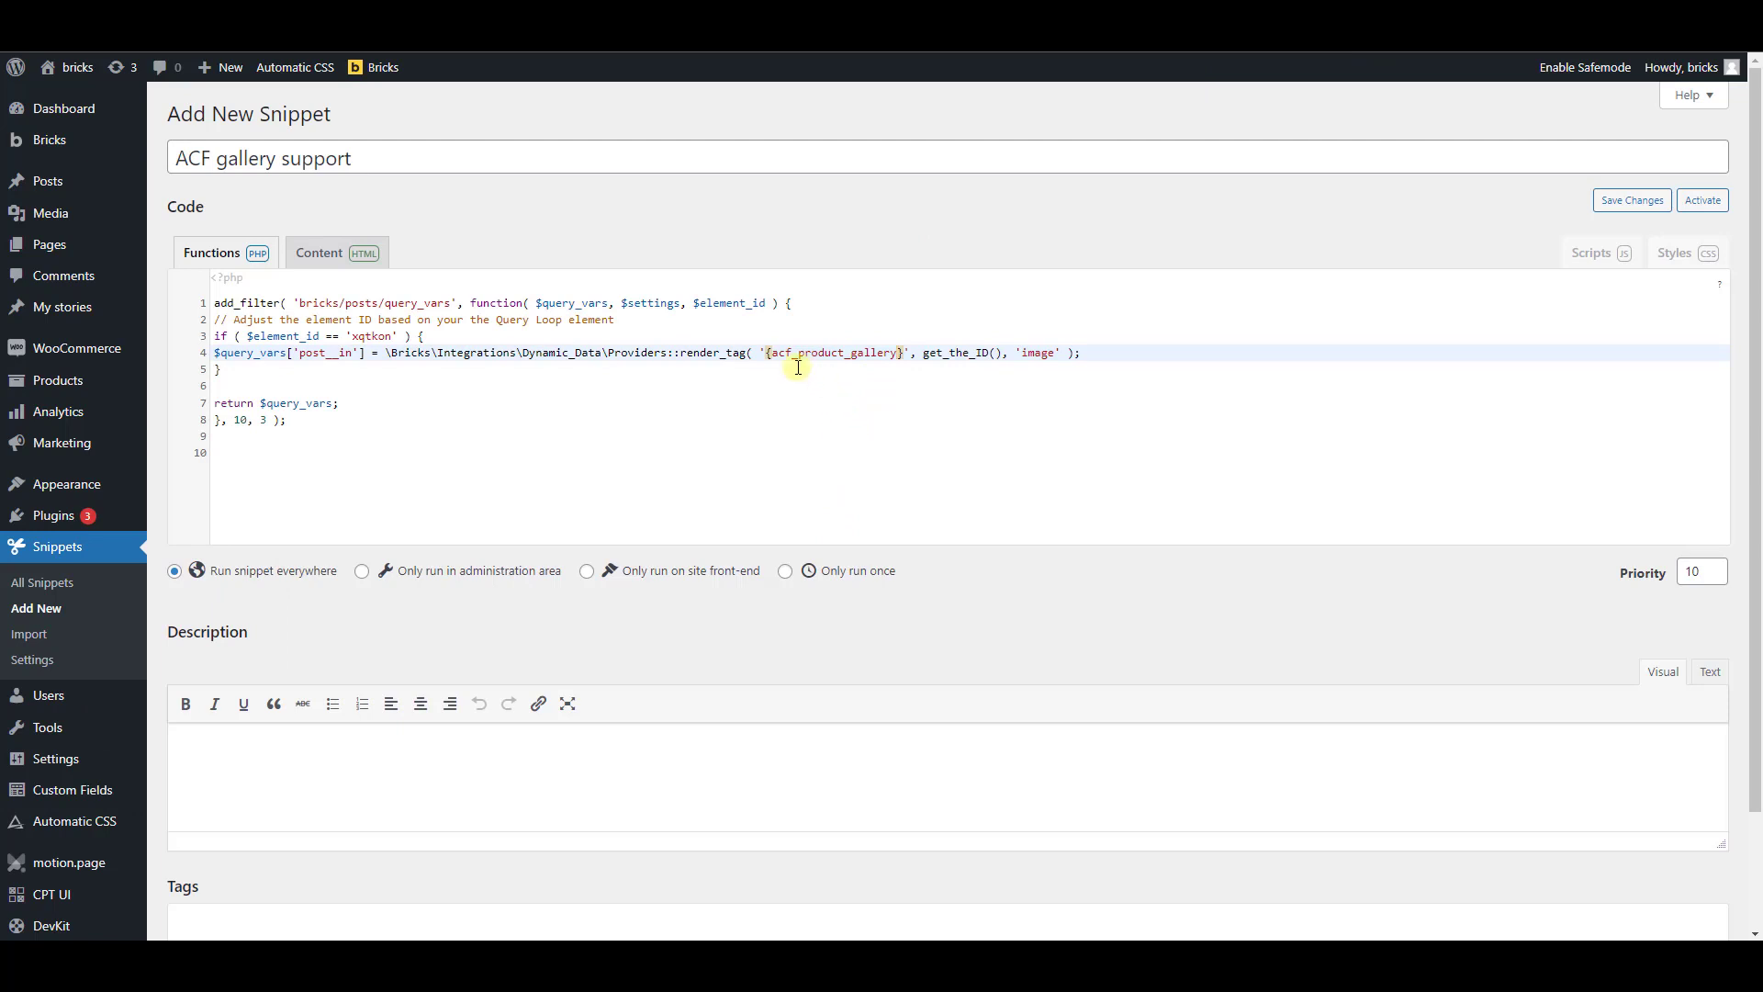
pyautogui.click(911, 386)
# Check the xqtkon element ID in the snippet's condition, then save and activate the ACF gallery support snippet
pyautogui.doubleClick(370, 336)
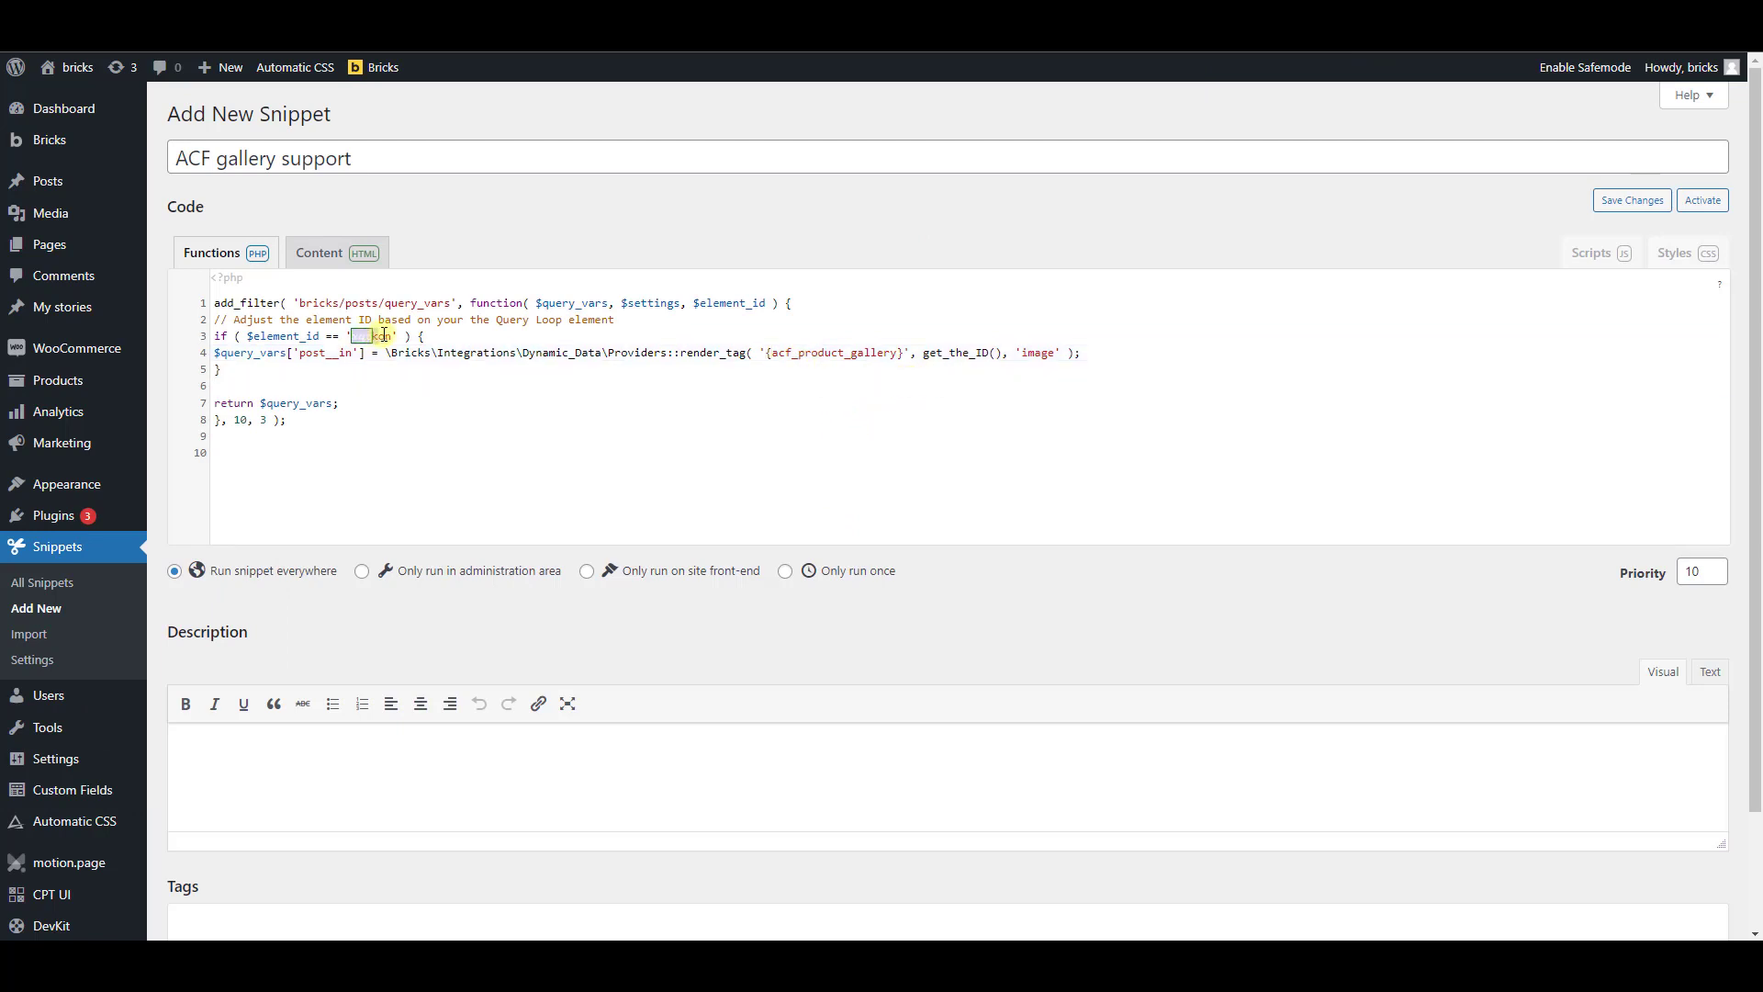
pyautogui.press('End')
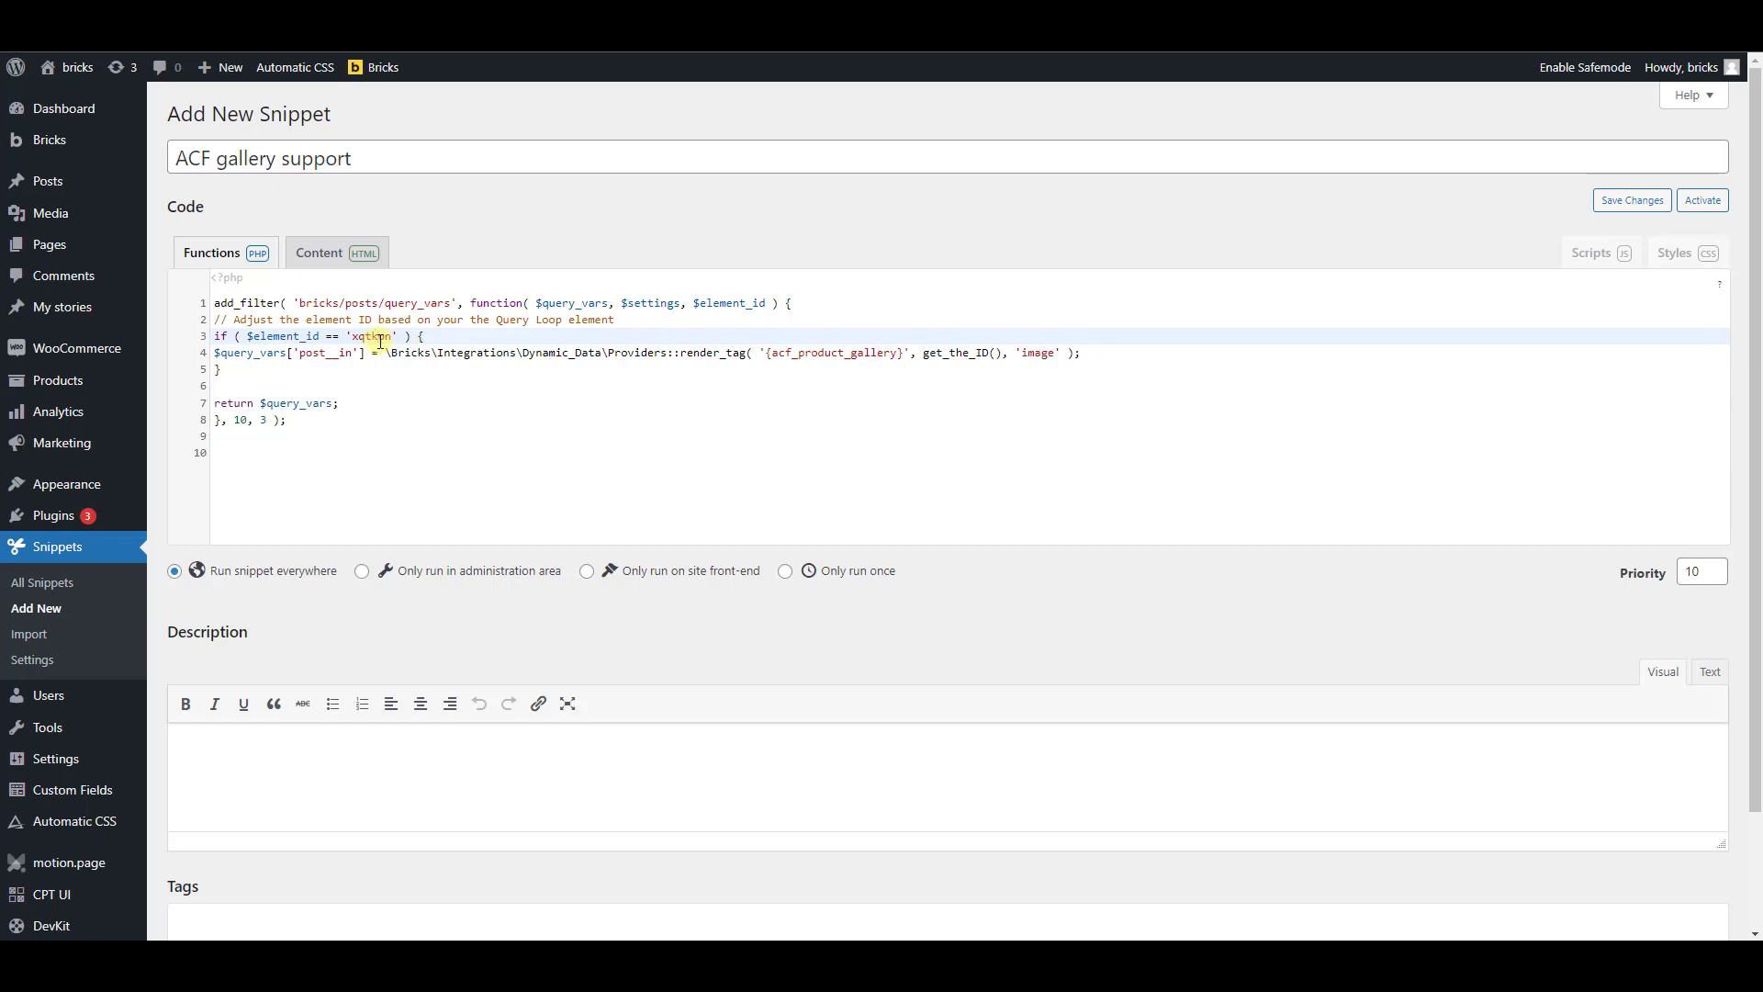
pyautogui.scroll(-3, 422, 455)
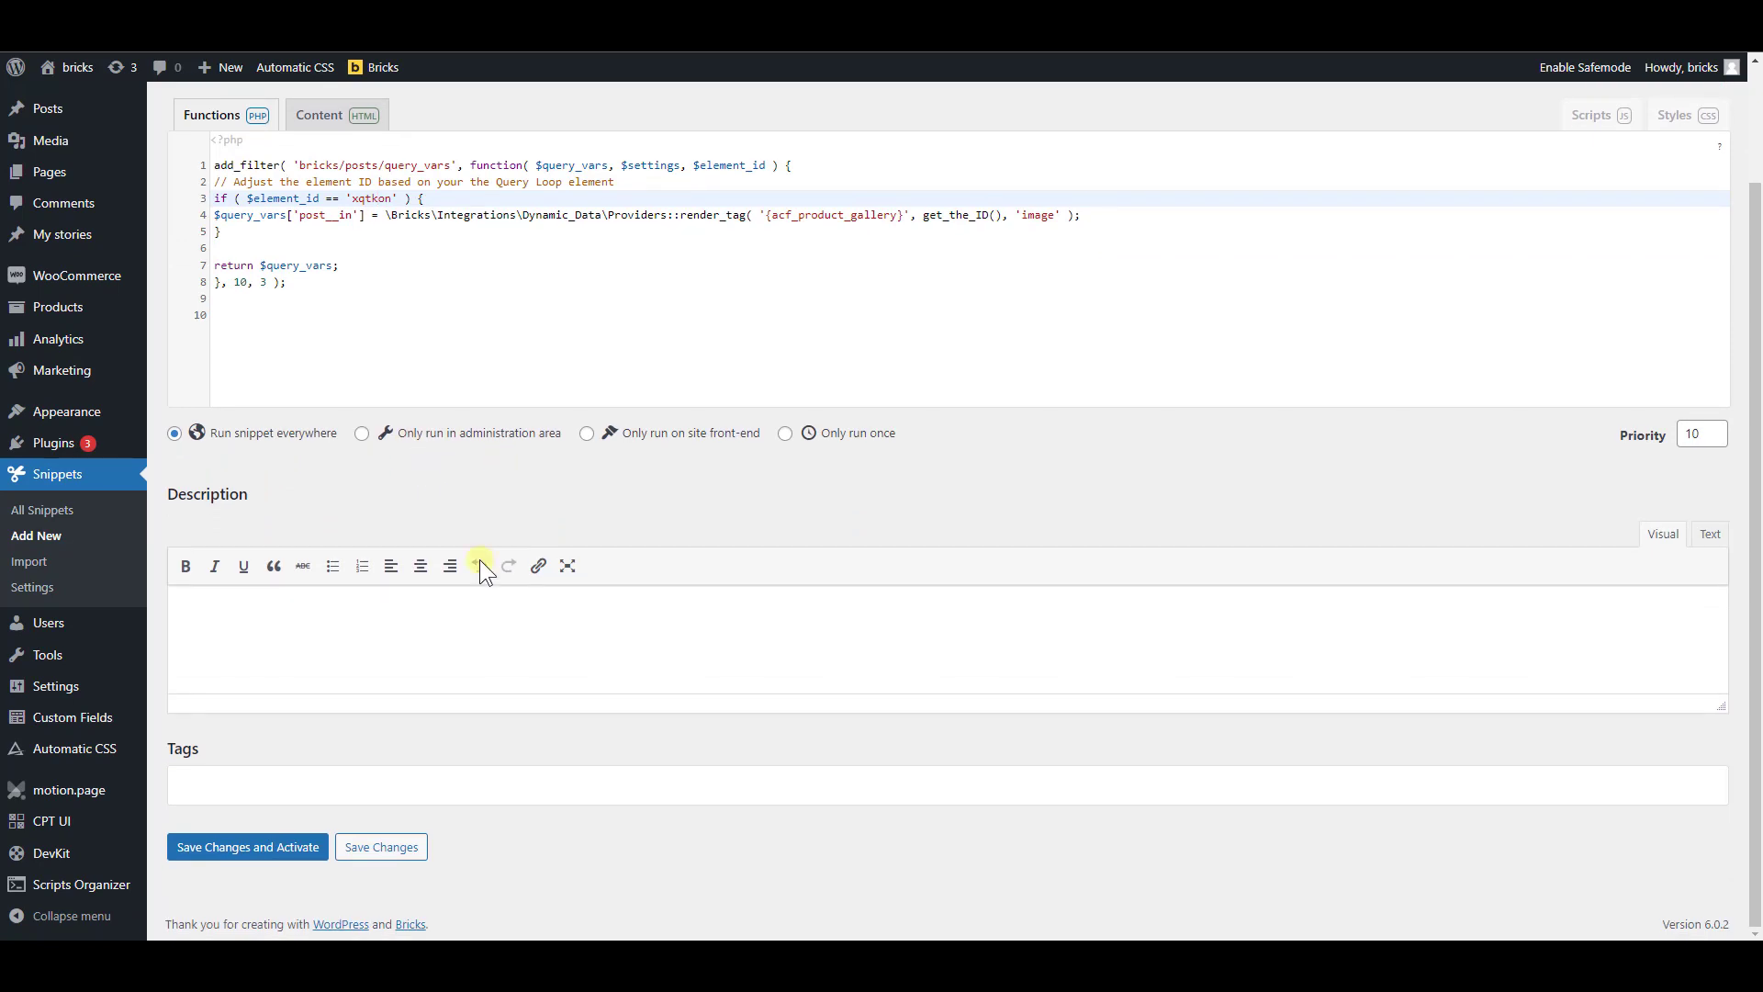
pyautogui.click(266, 850)
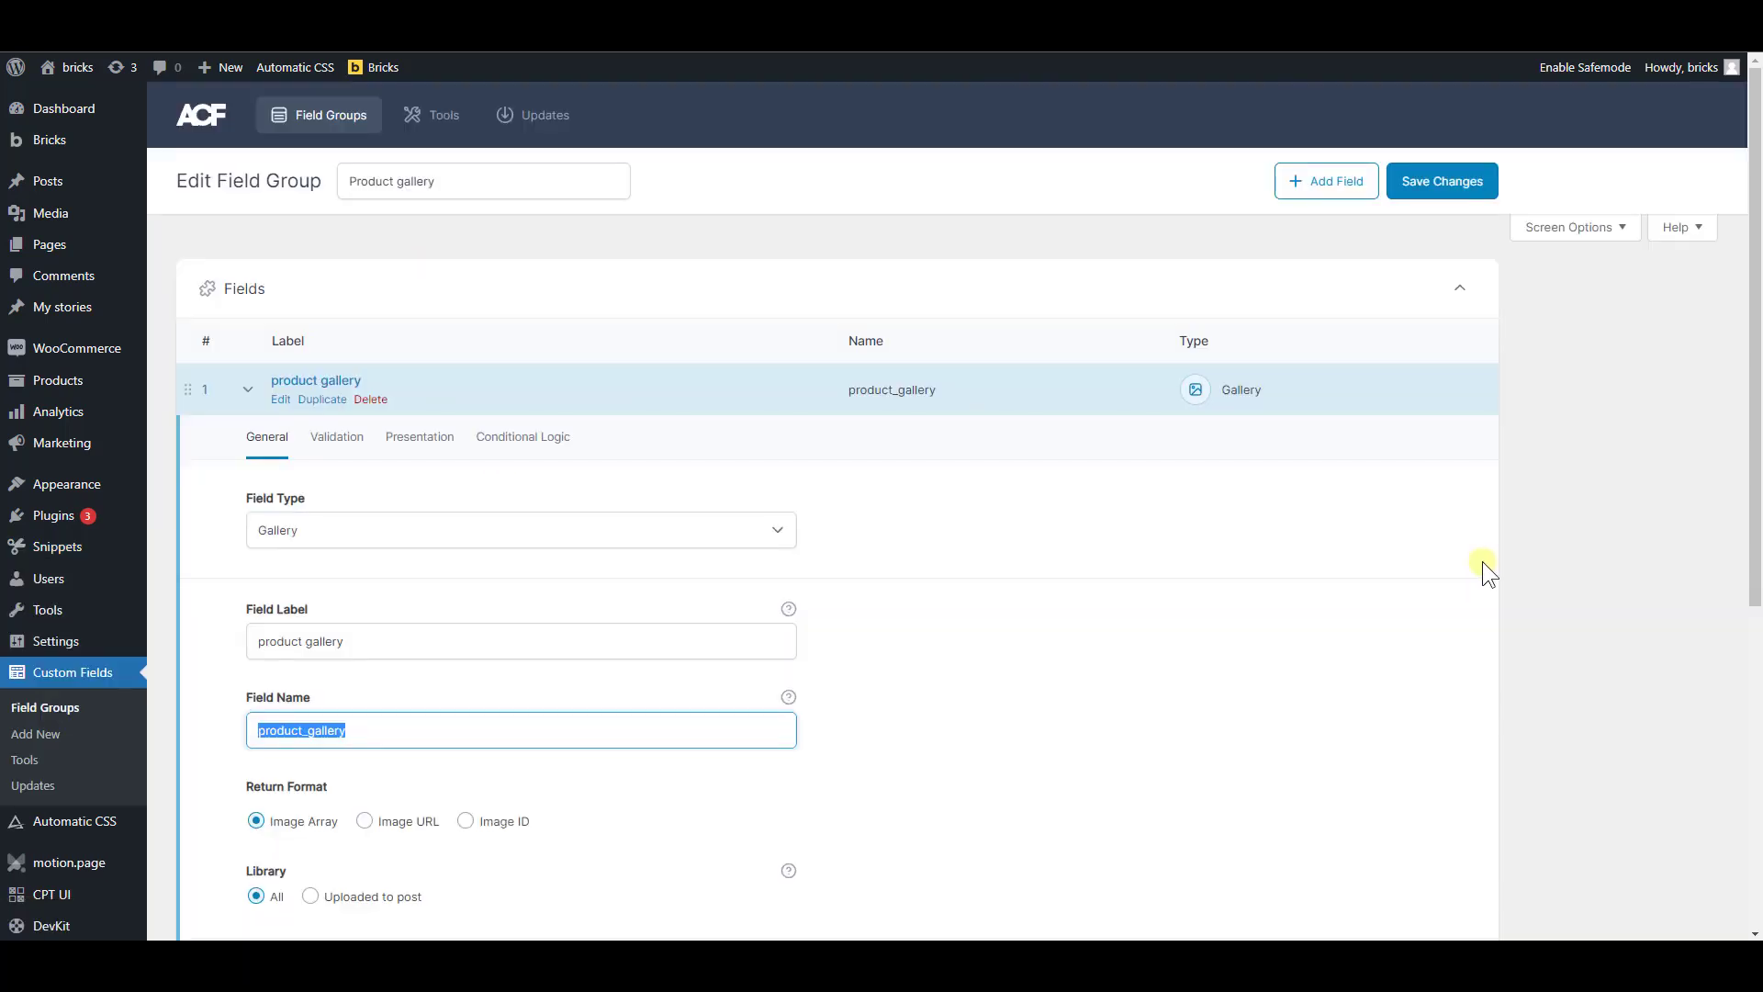
# Create and publish a Bricks template titled Single product template with the type WooCommerce - Single product
pyautogui.moveTo(48, 142)
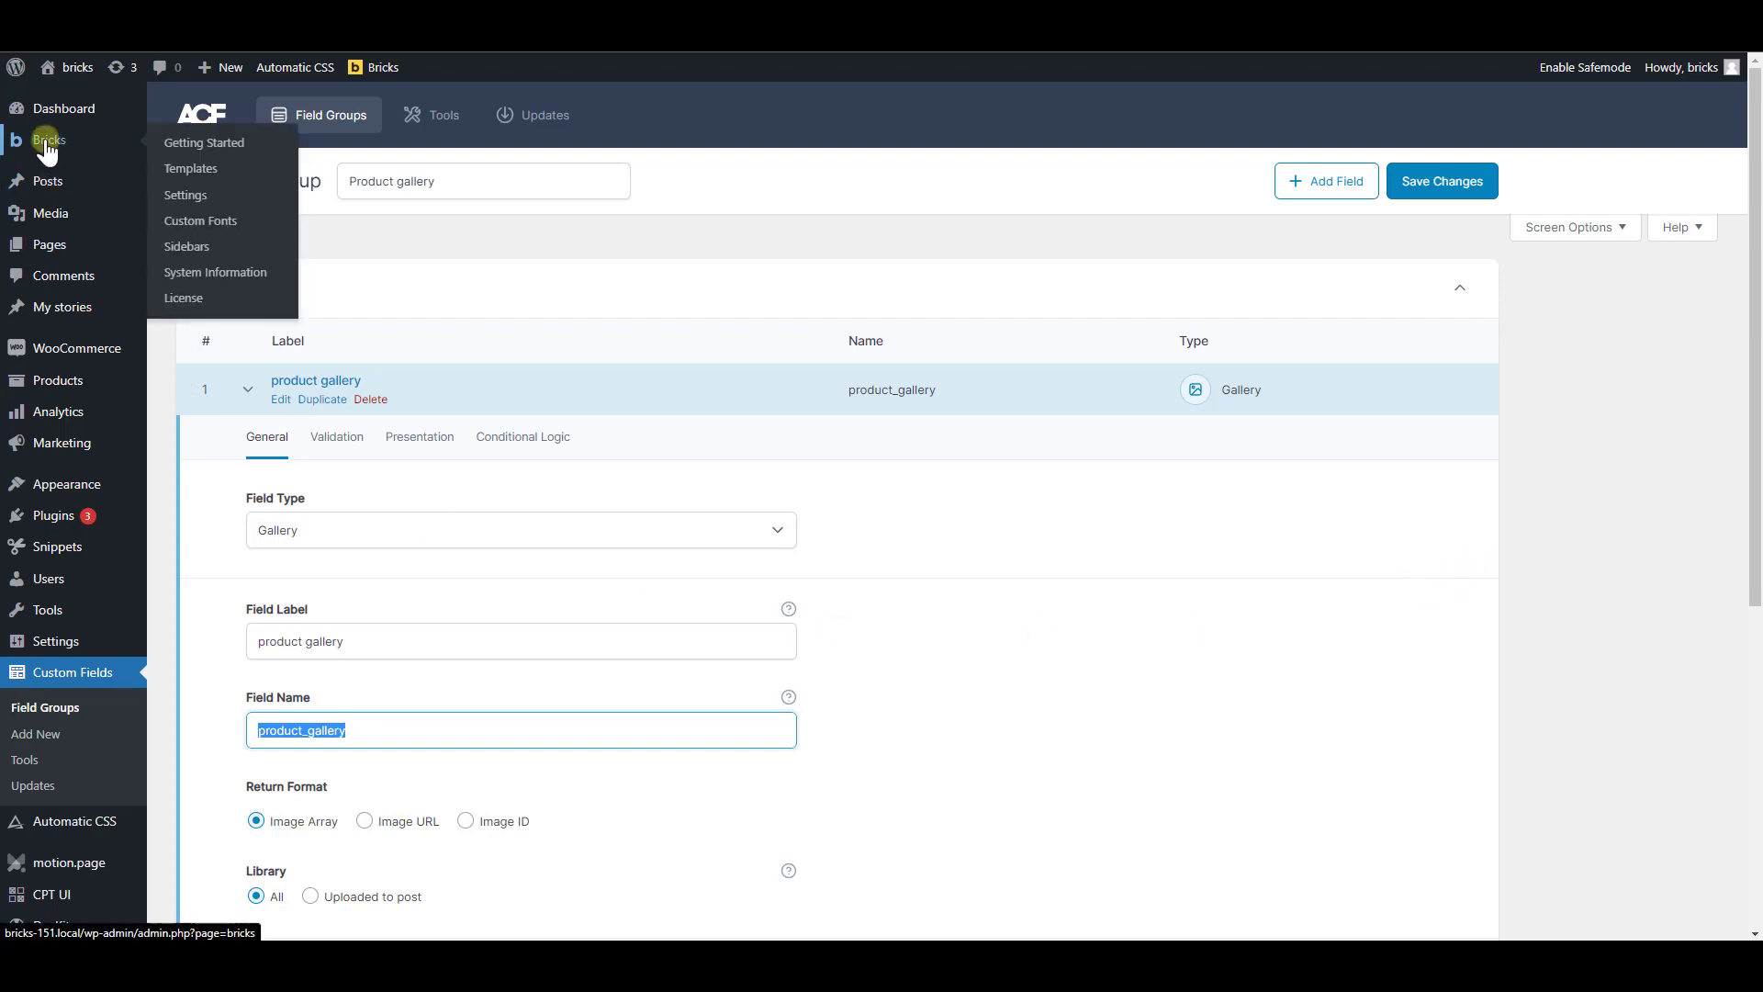
pyautogui.click(205, 171)
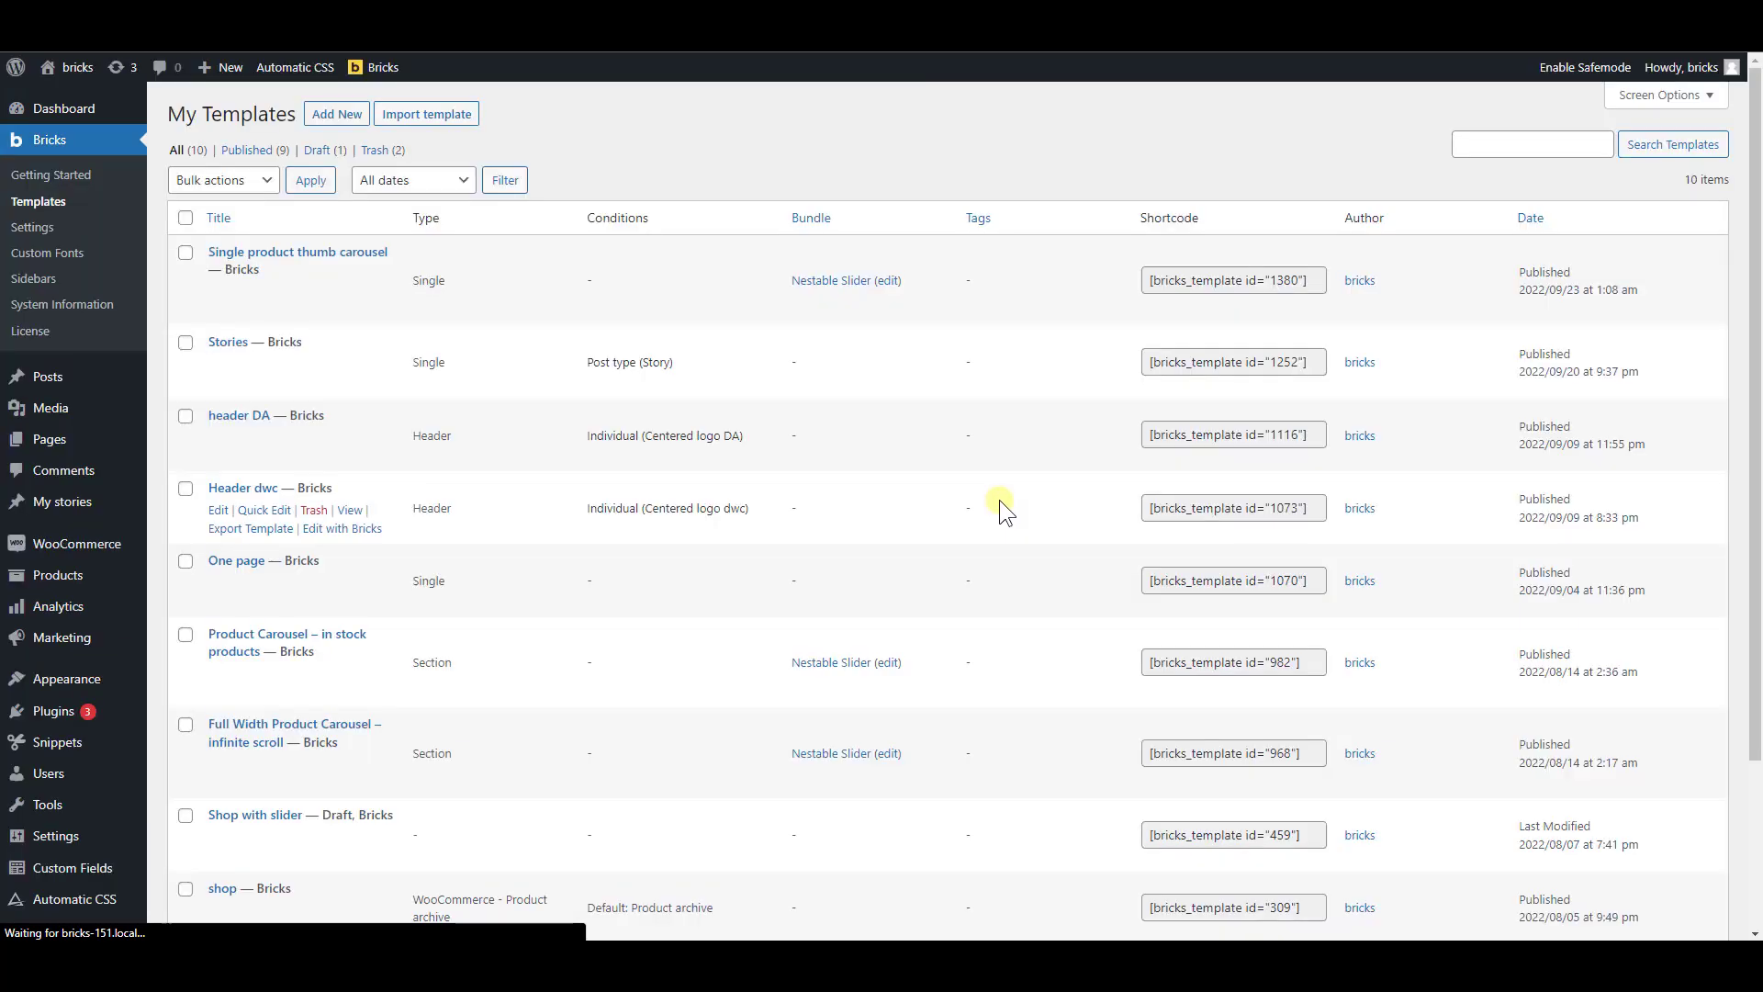
pyautogui.click(330, 118)
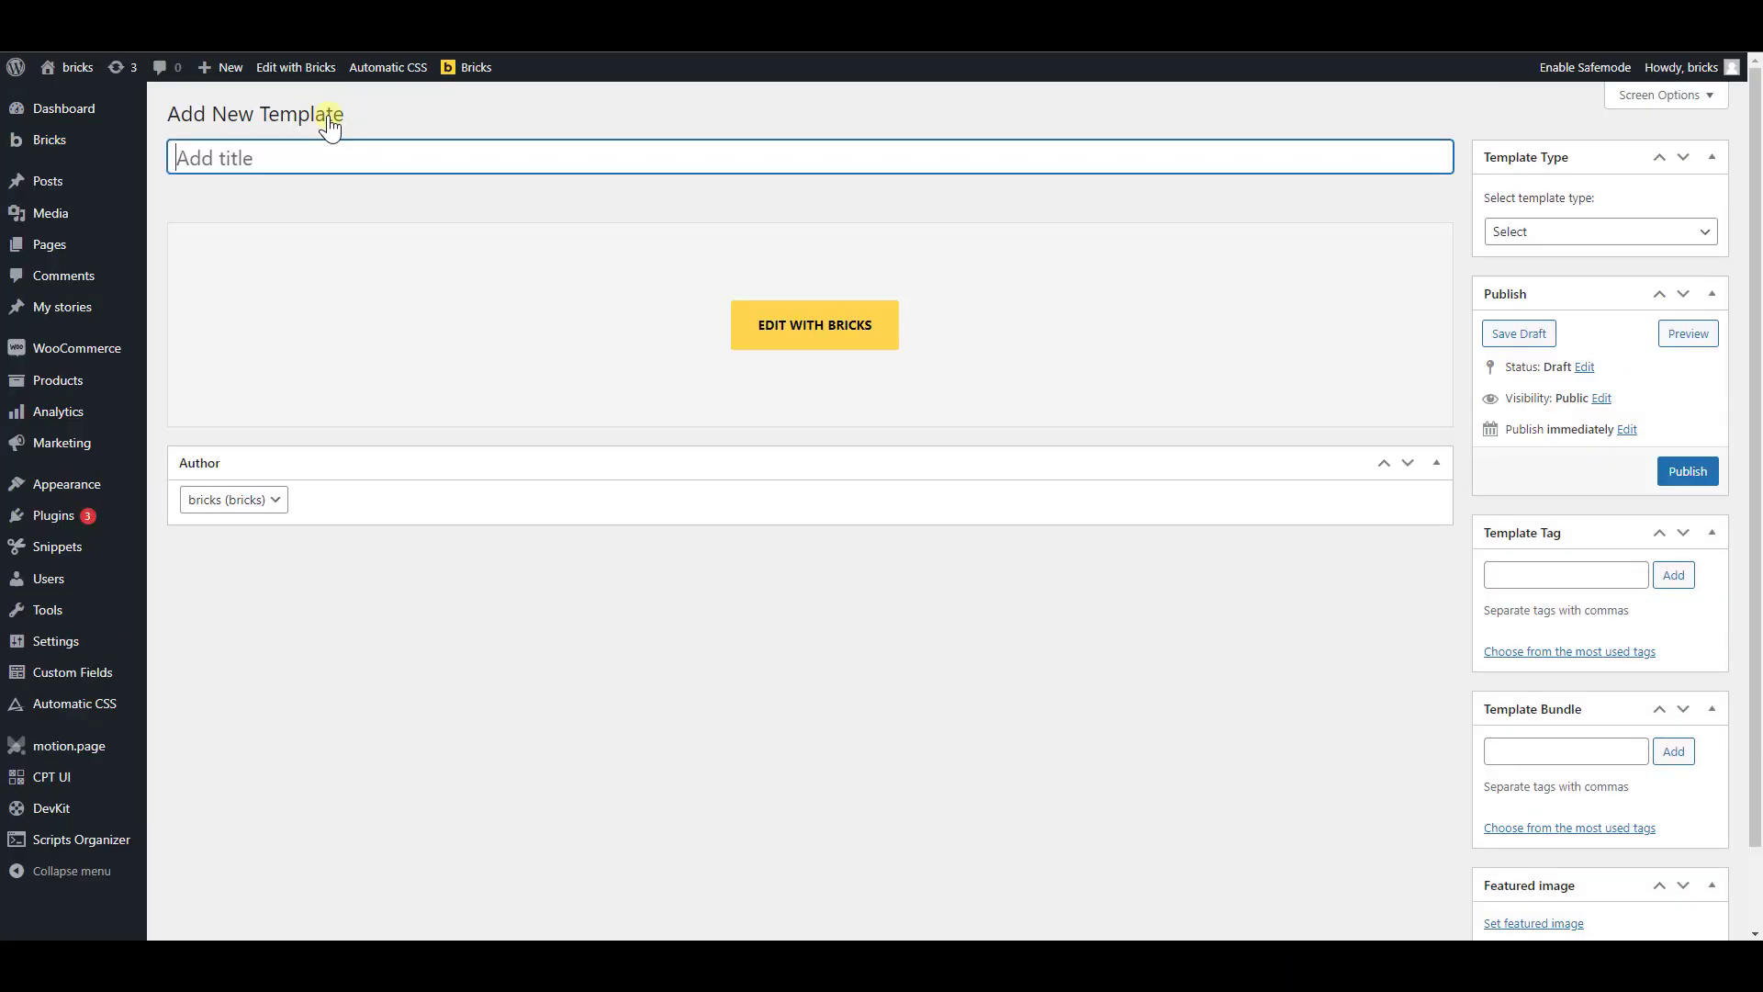
pyautogui.write('Single product template')
pyautogui.click(1611, 232)
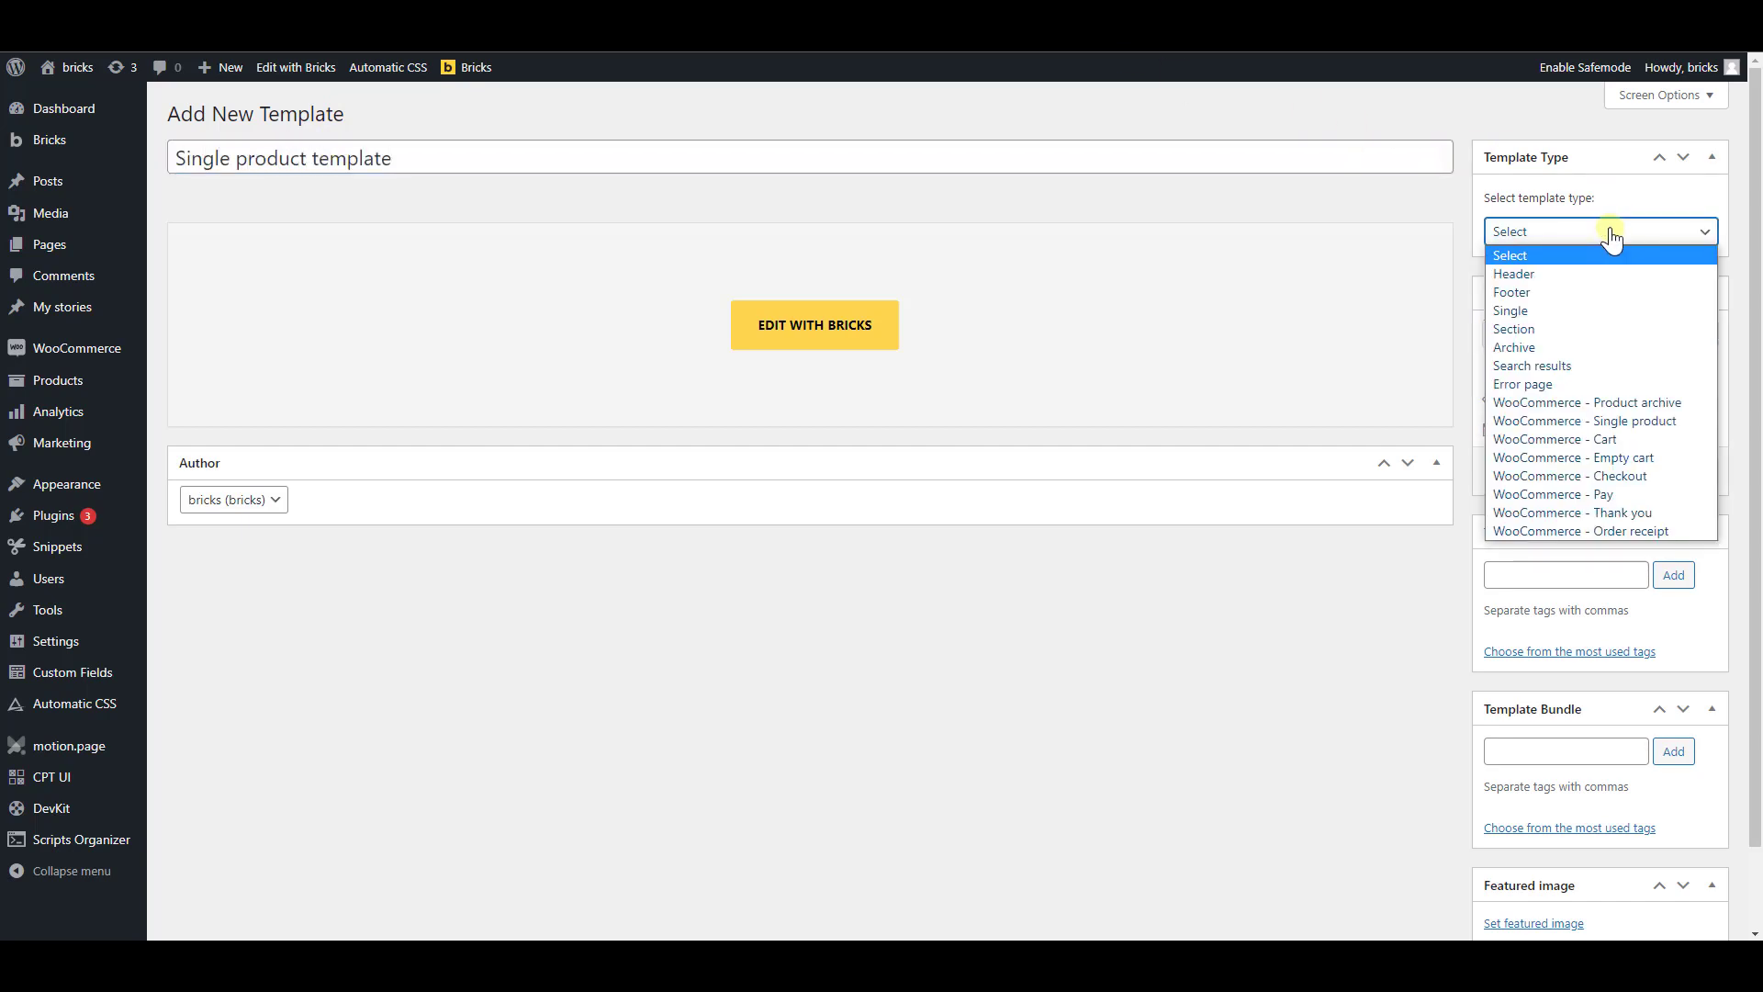
pyautogui.click(1653, 419)
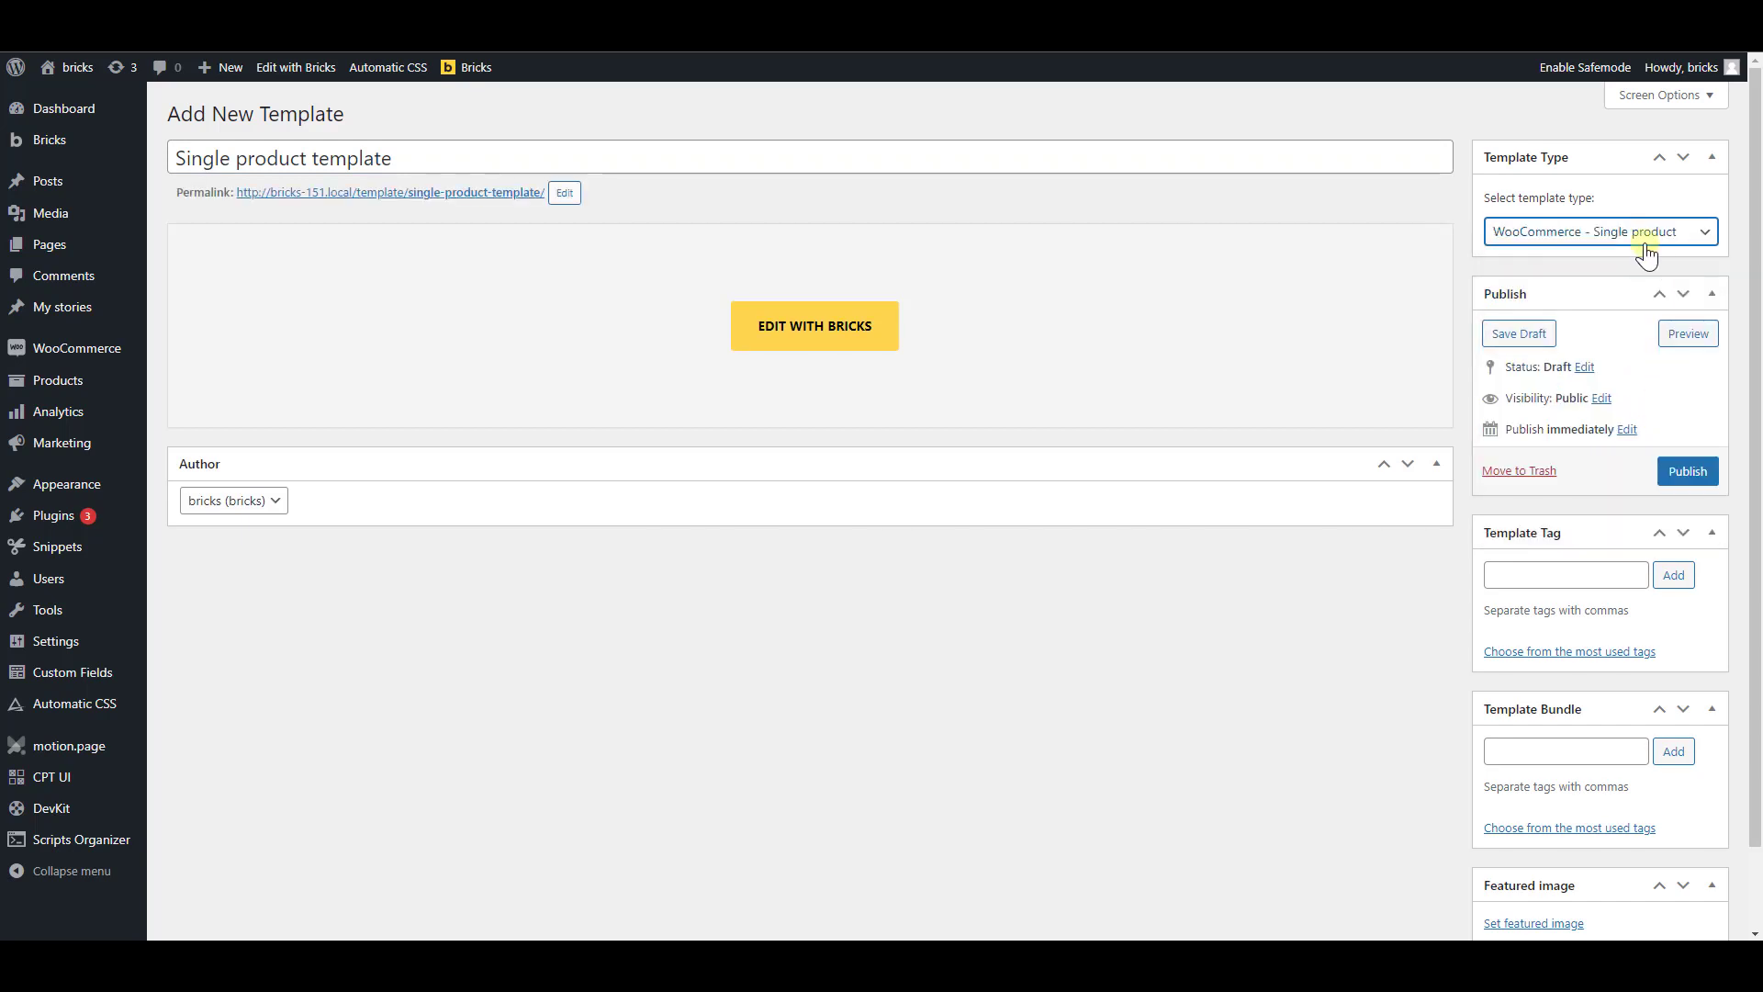
pyautogui.click(1686, 473)
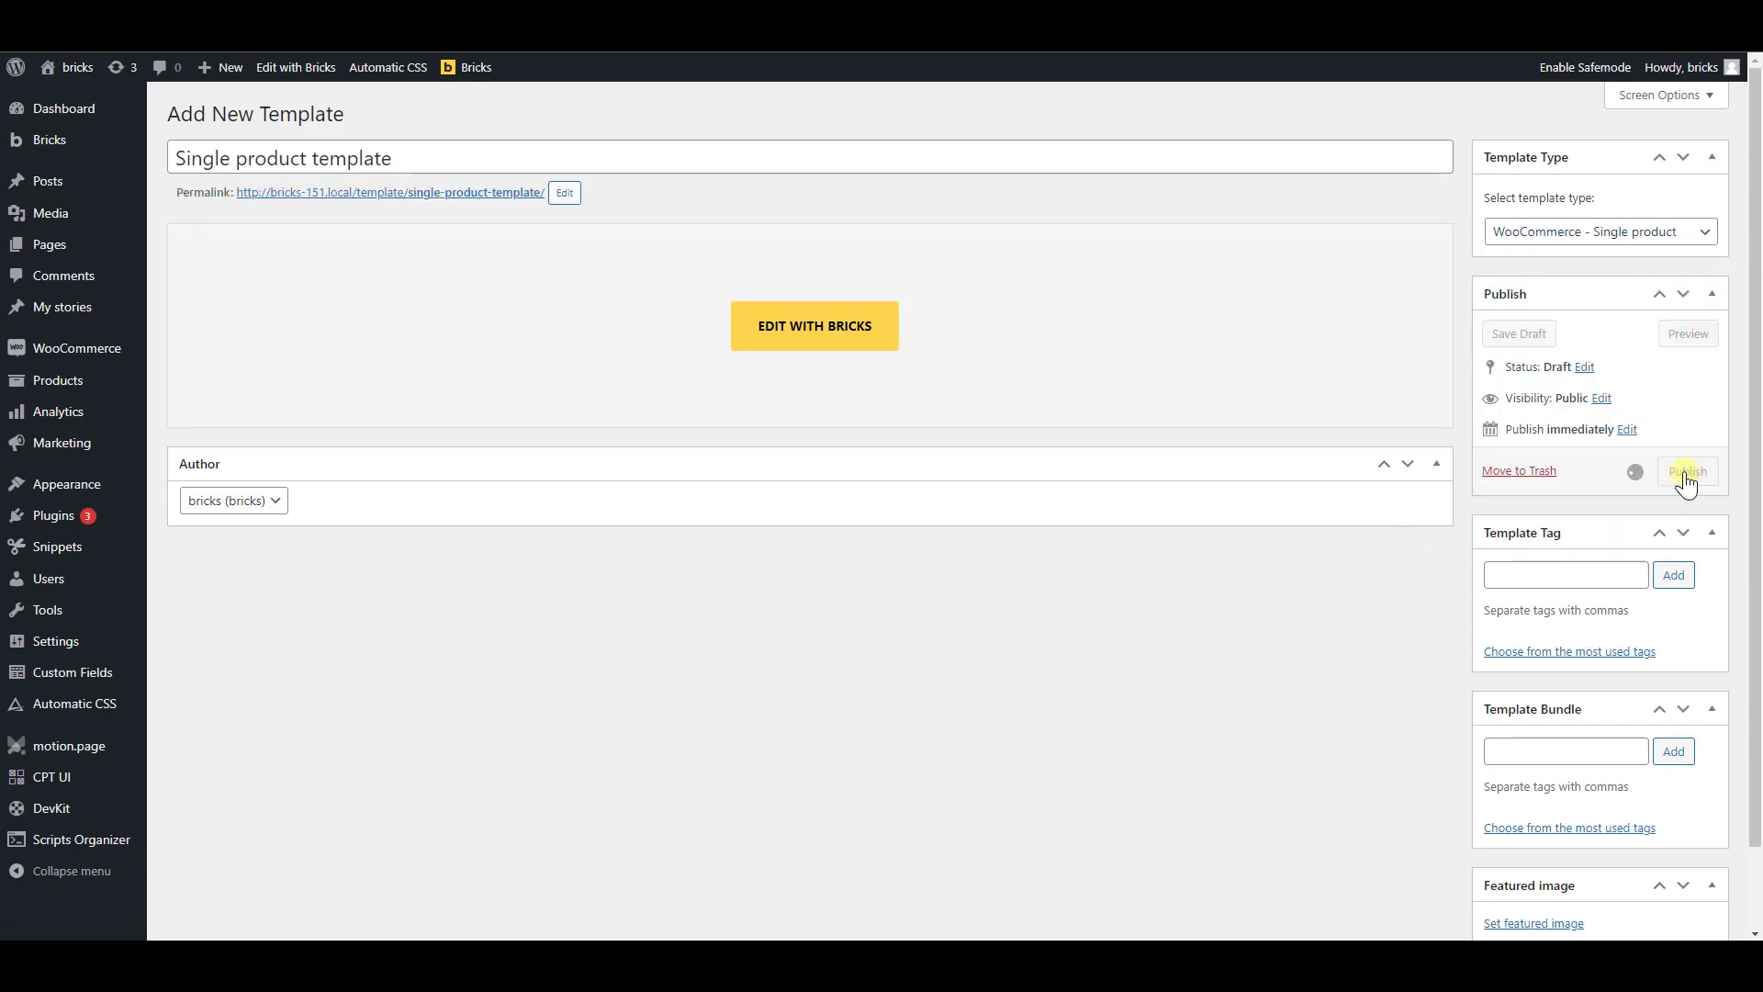
# Examine the Apple IPhone 13 – 64GB+128GB – Gold product page and its layout on the front end
pyautogui.click(801, 396)
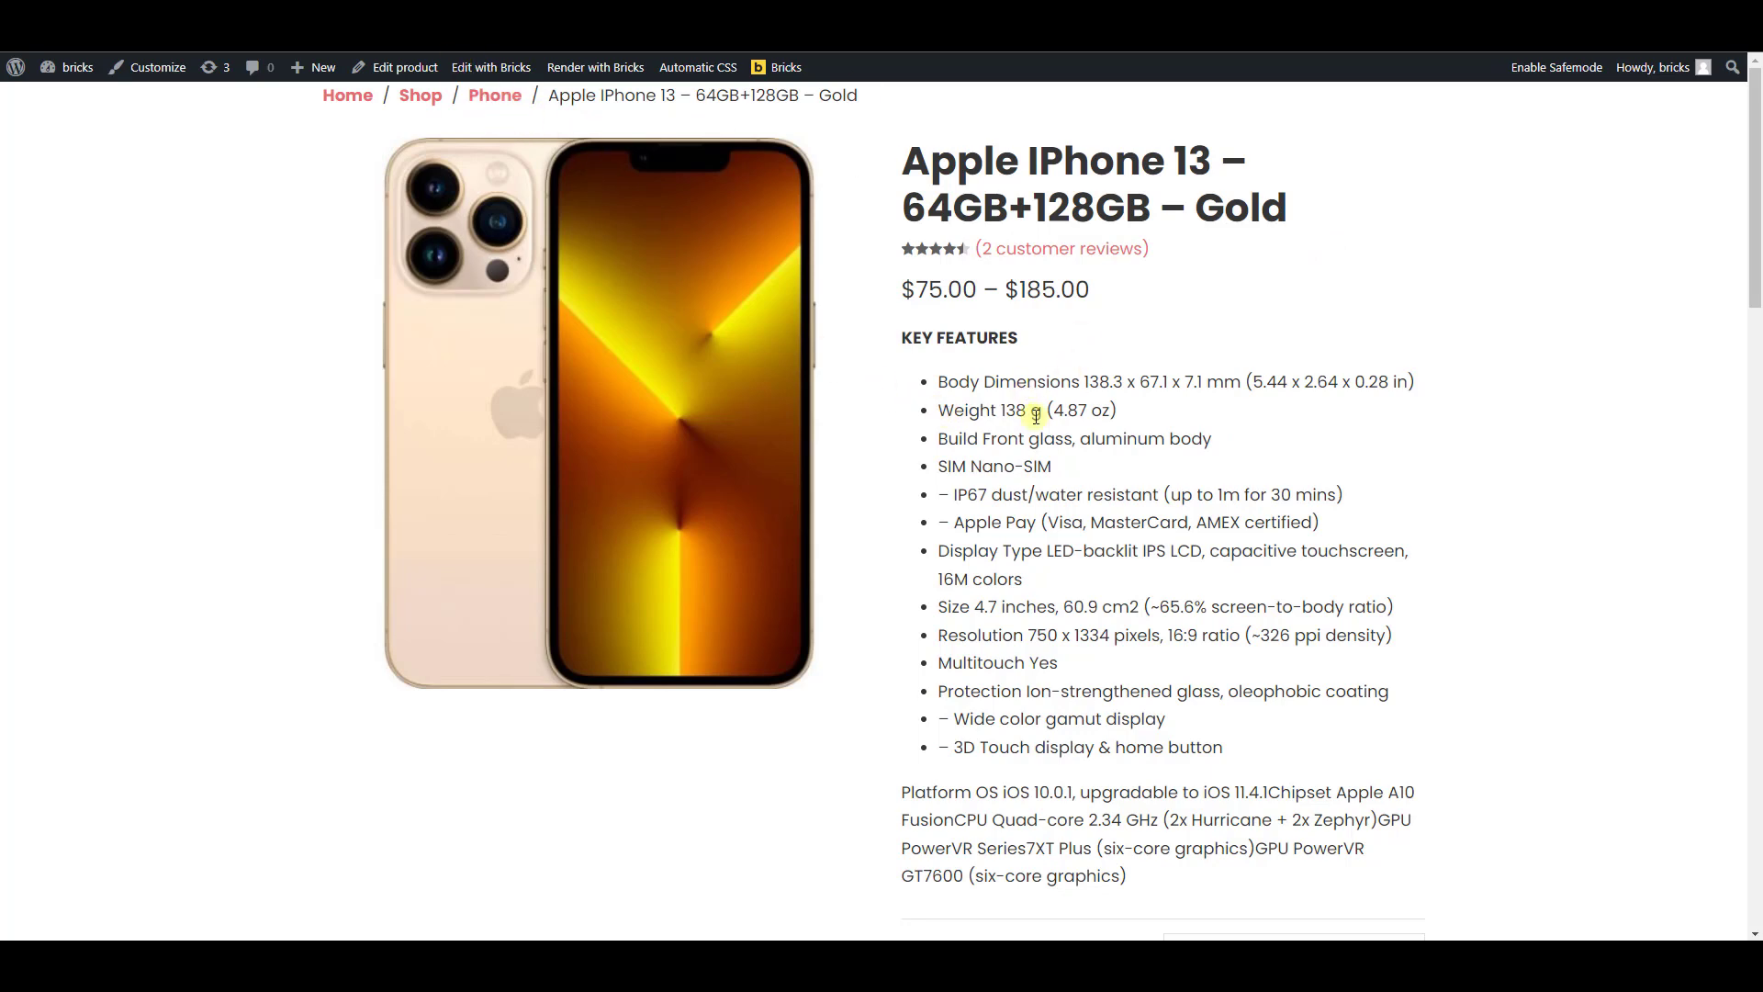
pyautogui.scroll(-5, 1172, 575)
pyautogui.scroll(5, 1171, 574)
pyautogui.scroll(-13, 1196, 574)
pyautogui.scroll(13, 1194, 617)
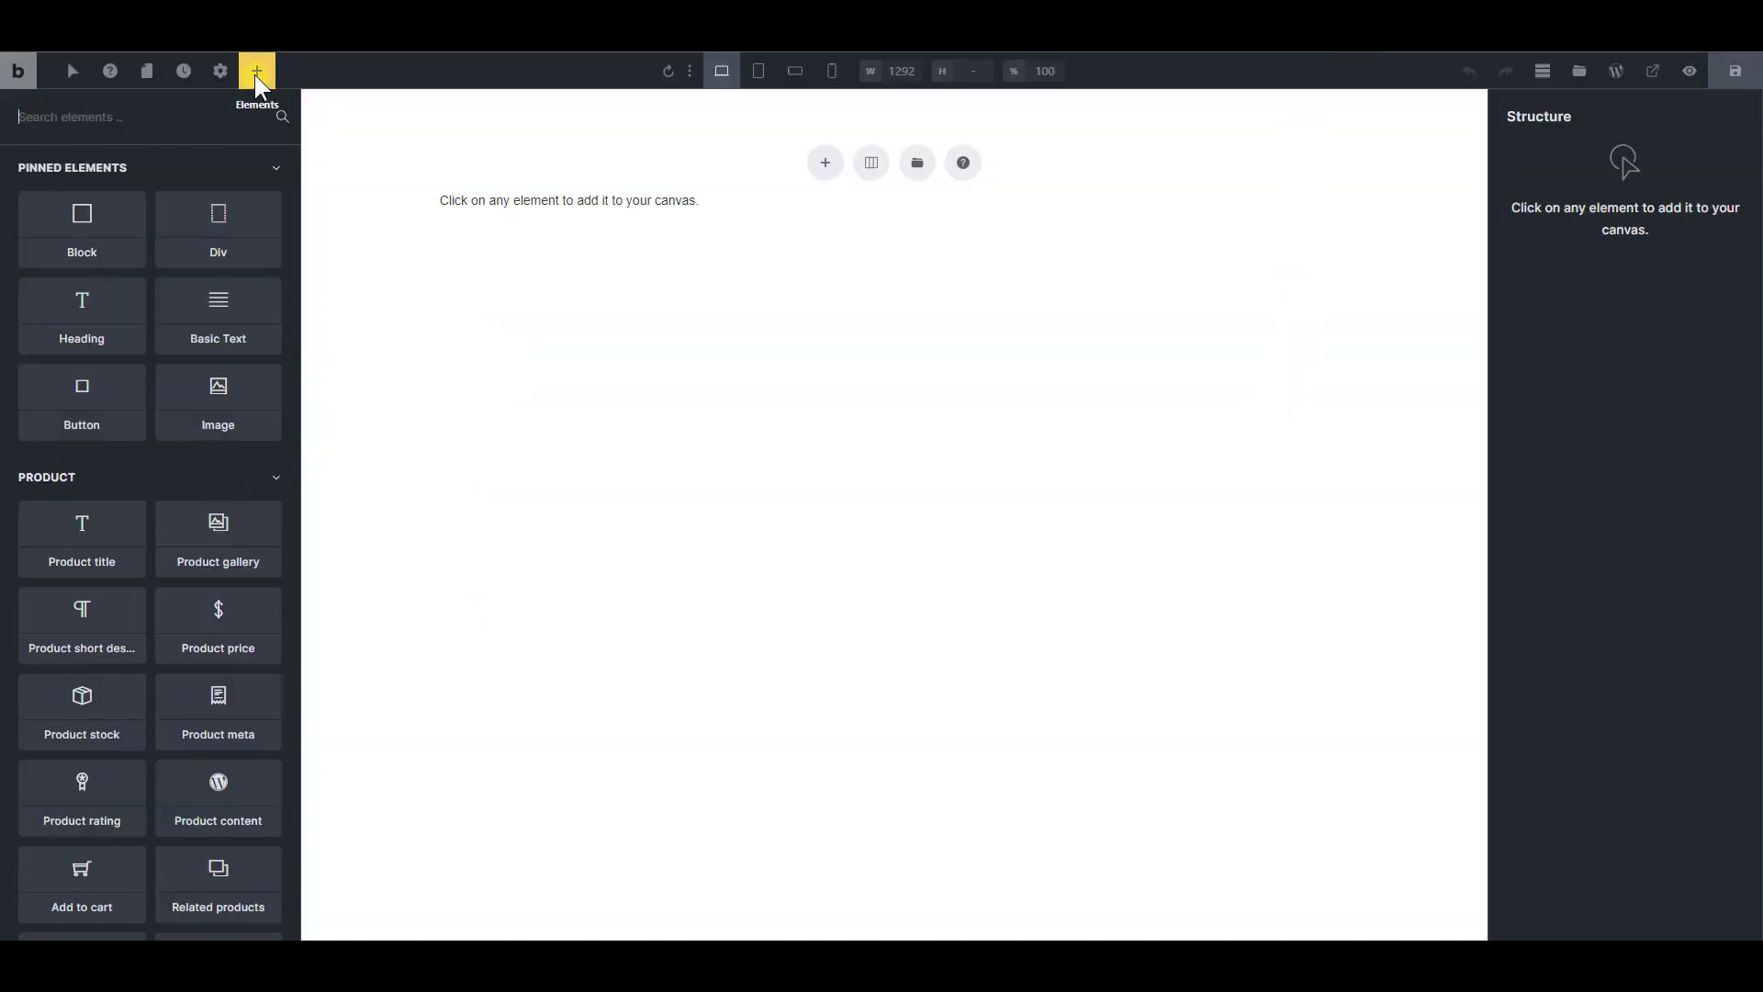
# Add a section whose container holds two blocks, and set the container's direction to Horizontal (row)
pyautogui.click(824, 162)
pyautogui.click(1576, 209)
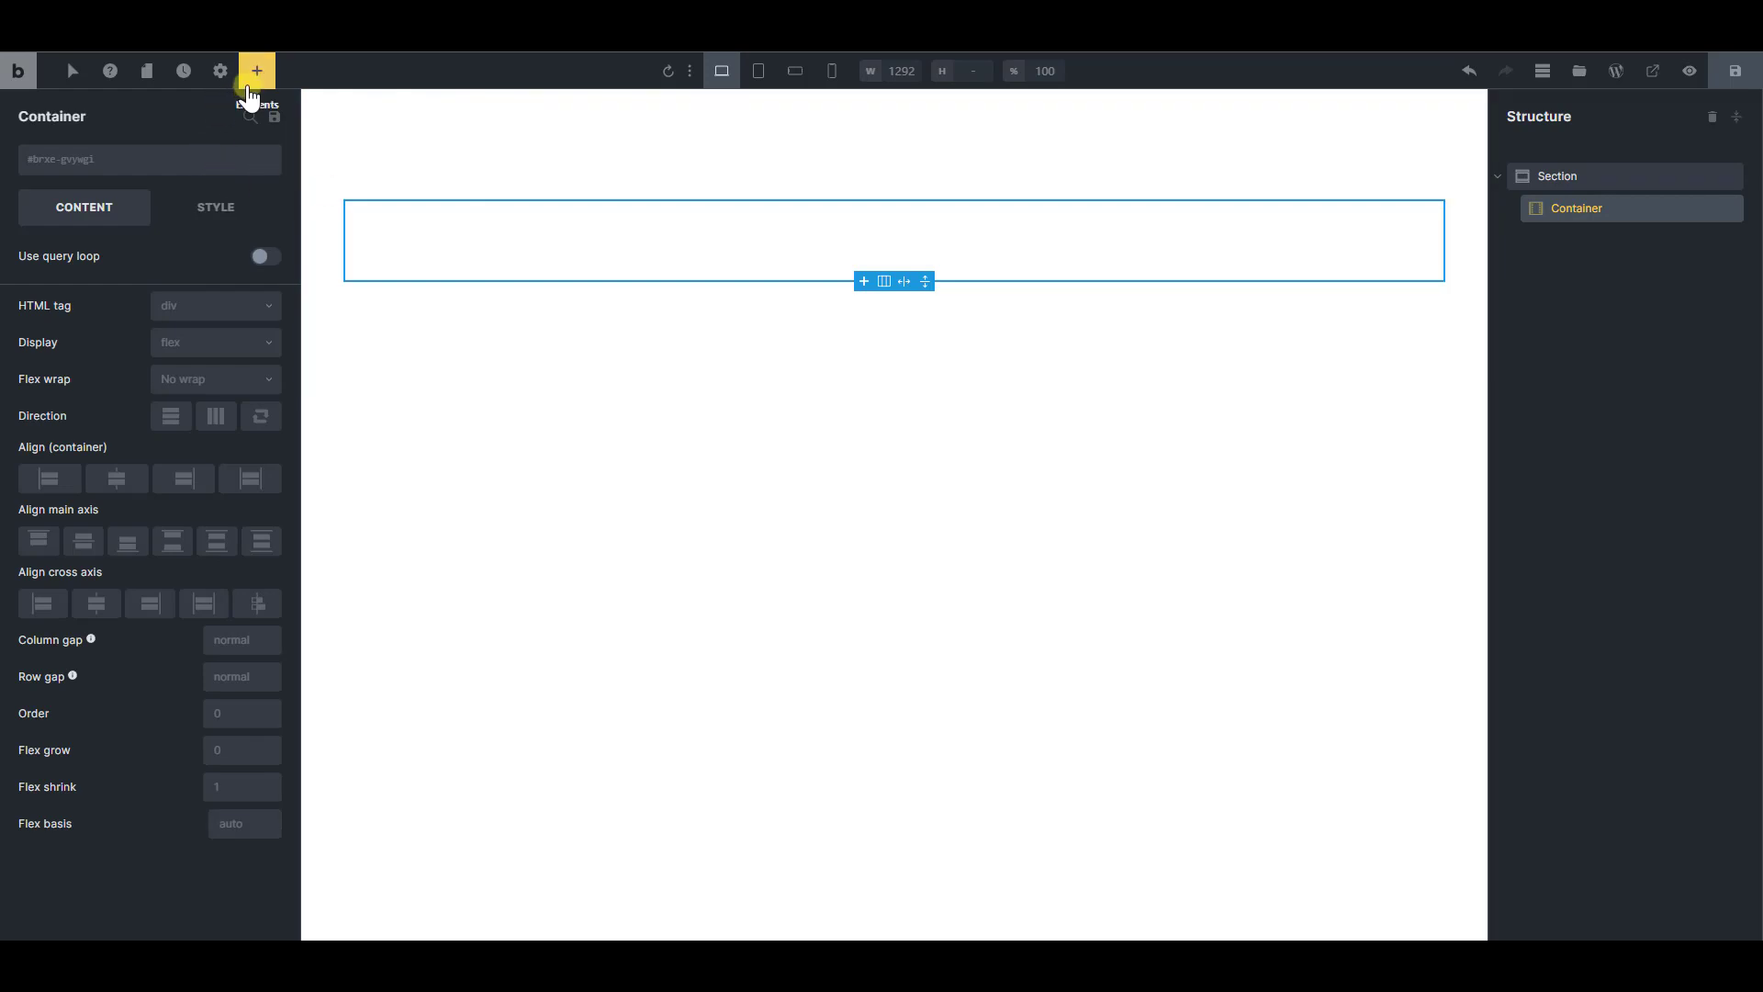
pyautogui.click(264, 76)
pyautogui.click(86, 221)
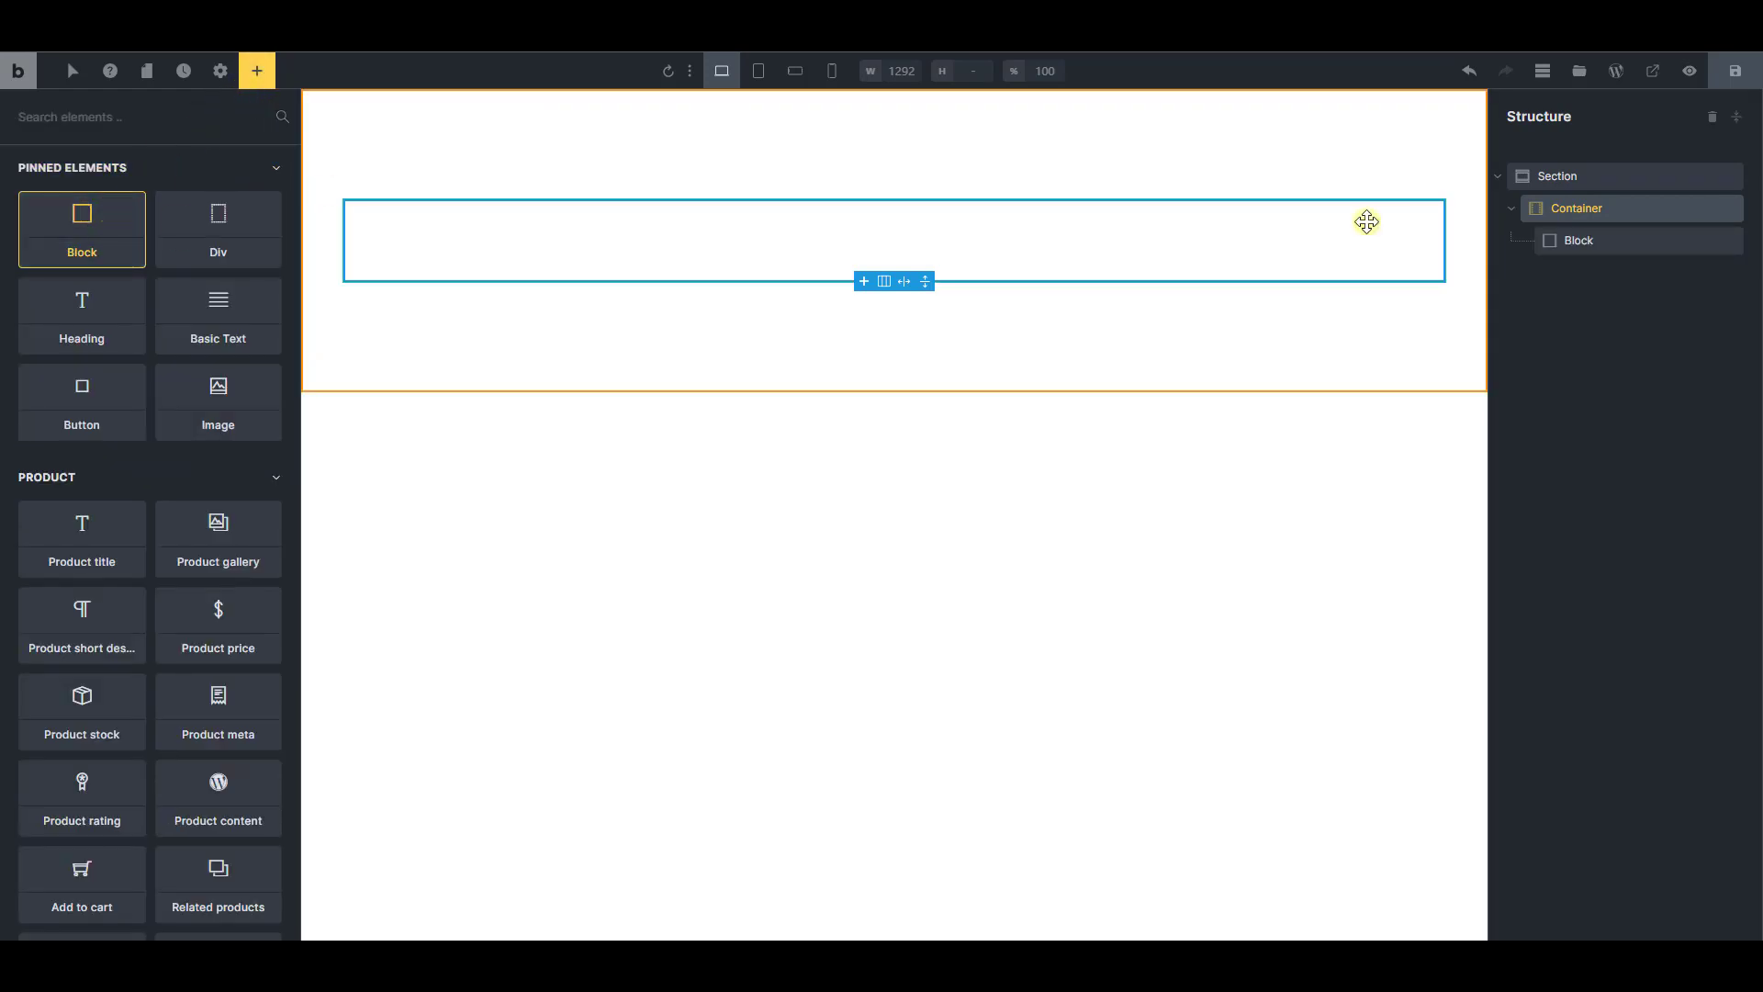
pyautogui.click(1710, 240)
pyautogui.click(1598, 241)
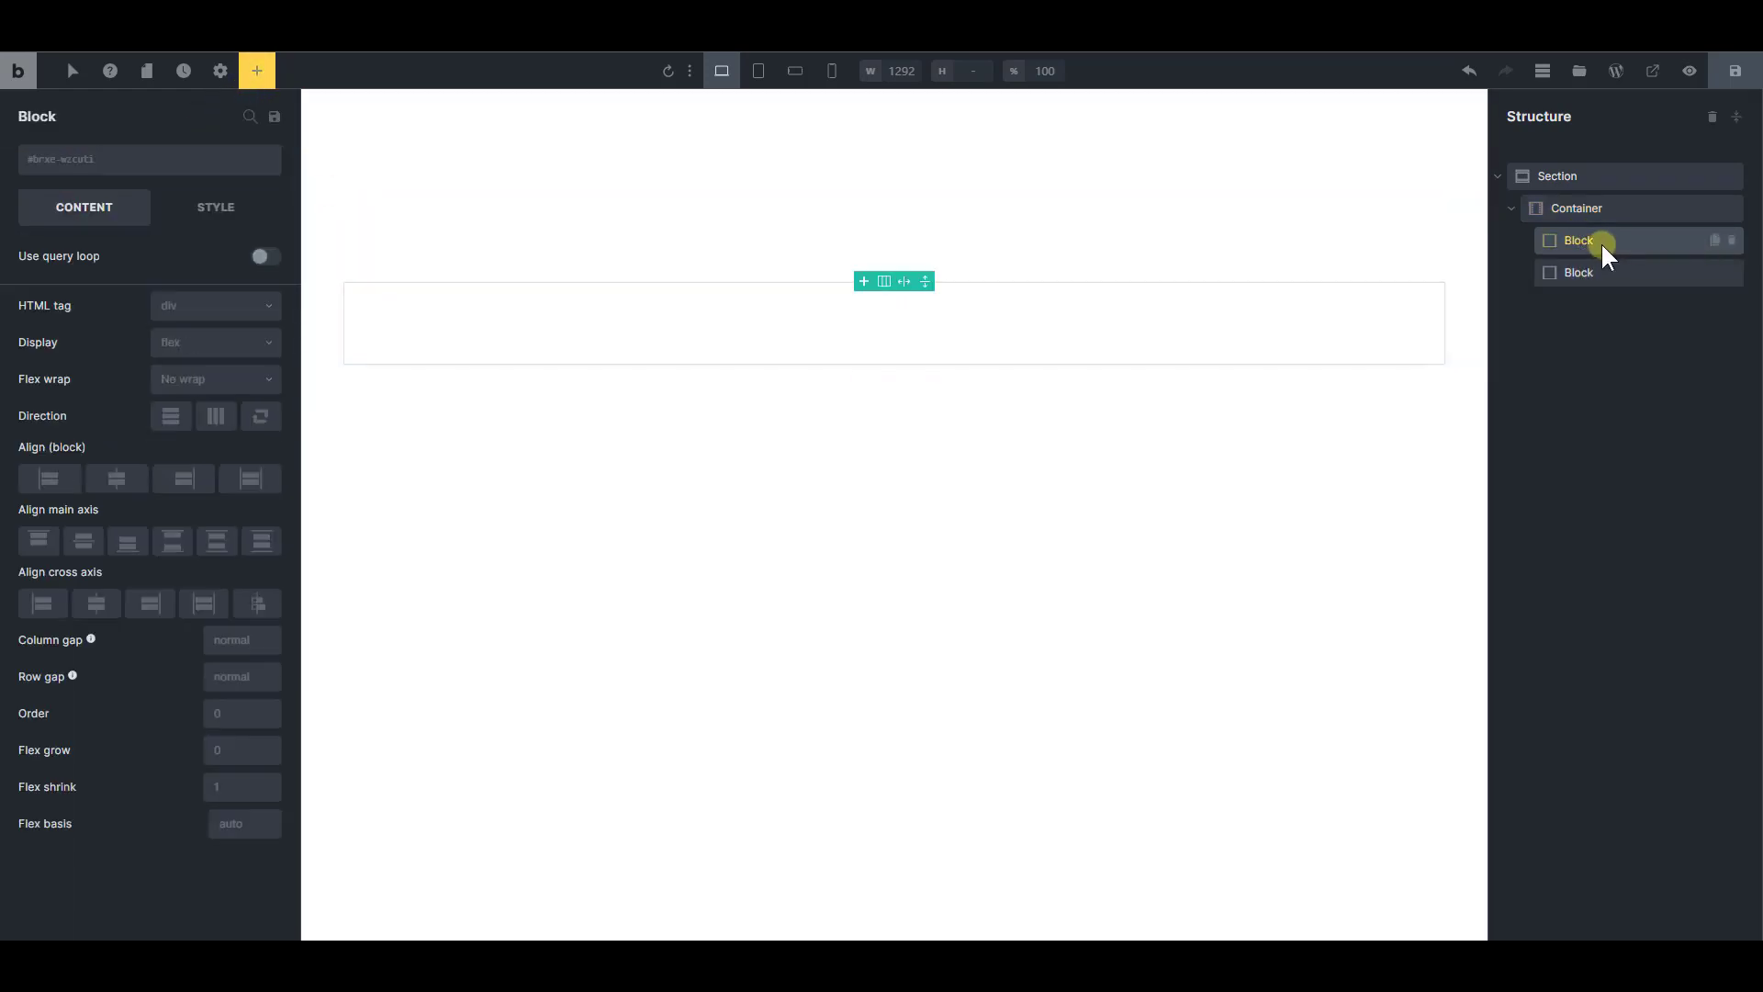
pyautogui.click(1588, 209)
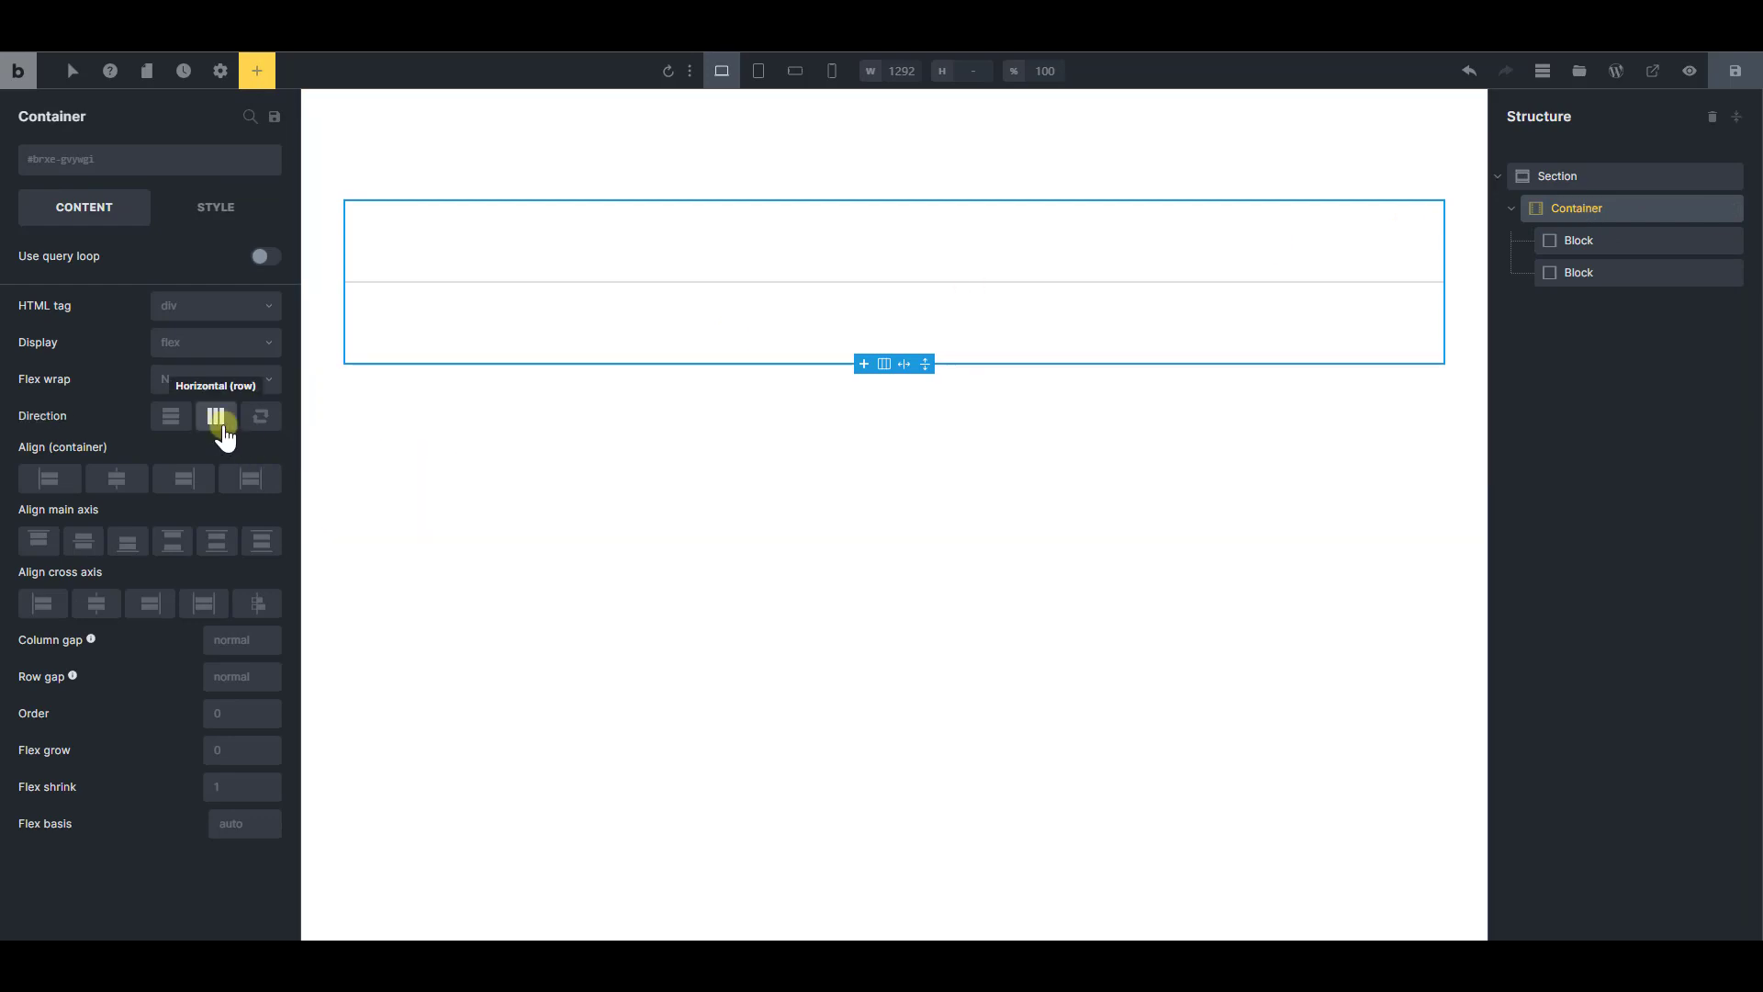
pyautogui.click(215, 418)
# Set the flex basis of the first block to 60% and of the second block to 40%
pyautogui.click(1590, 242)
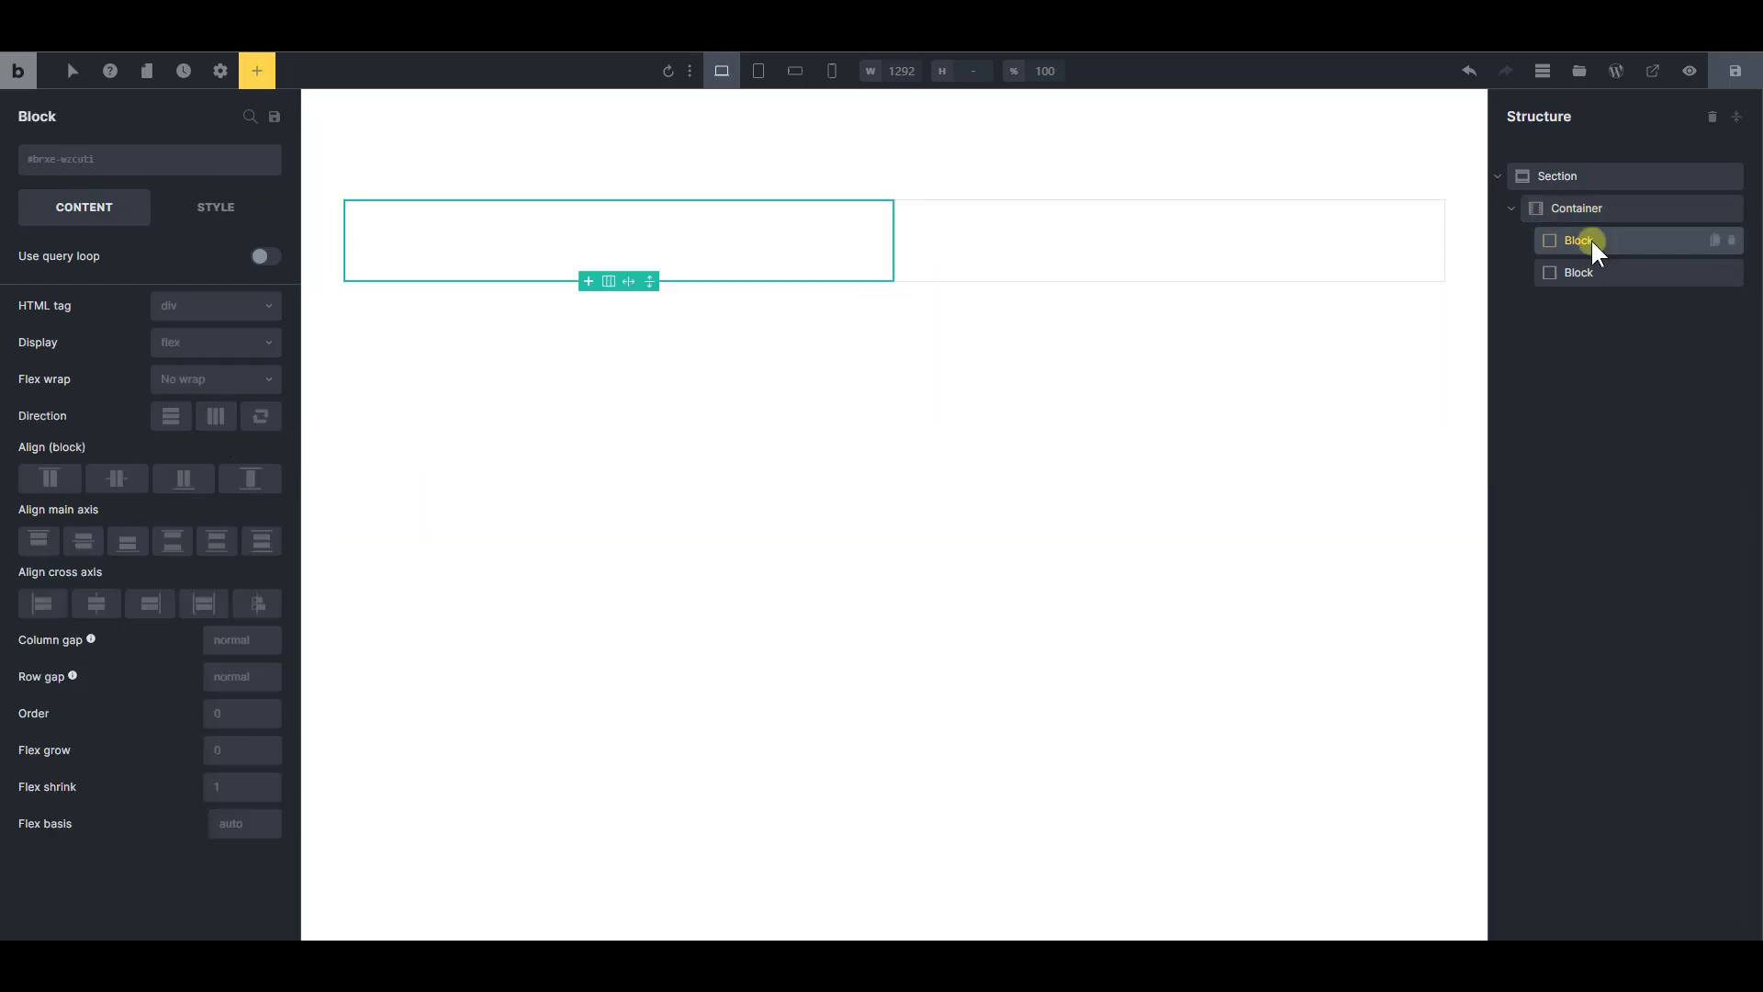
pyautogui.click(228, 830)
pyautogui.write('60%')
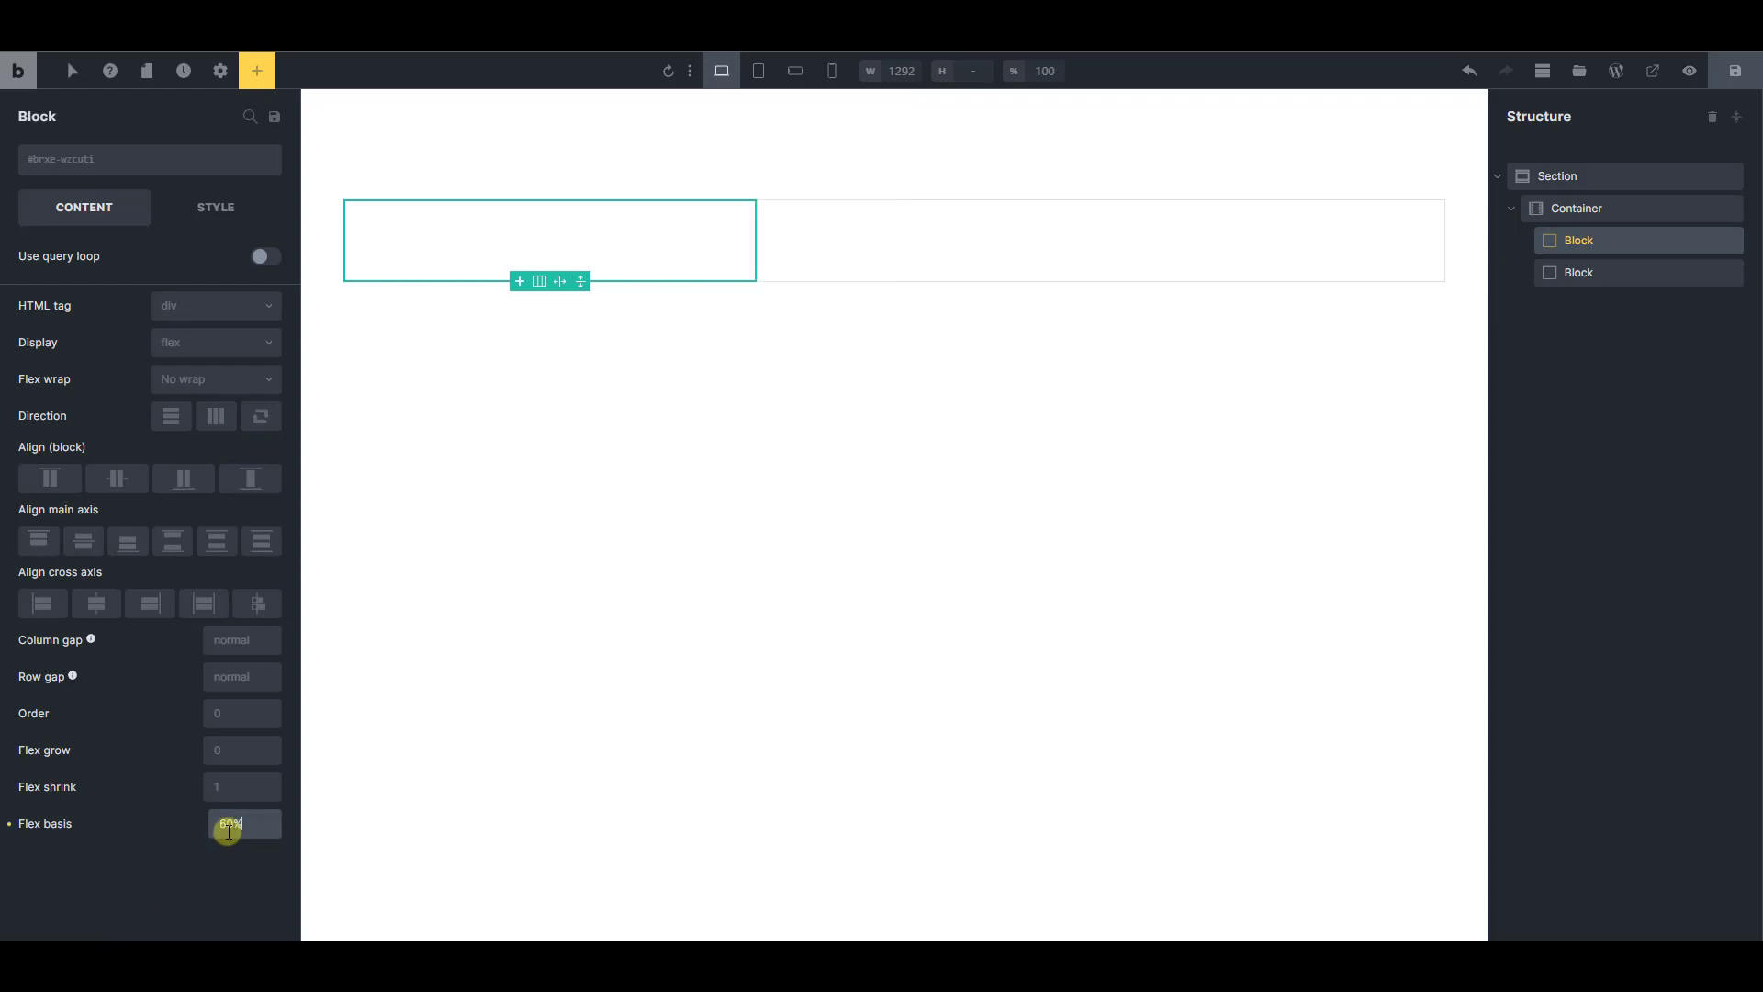
pyautogui.click(1546, 277)
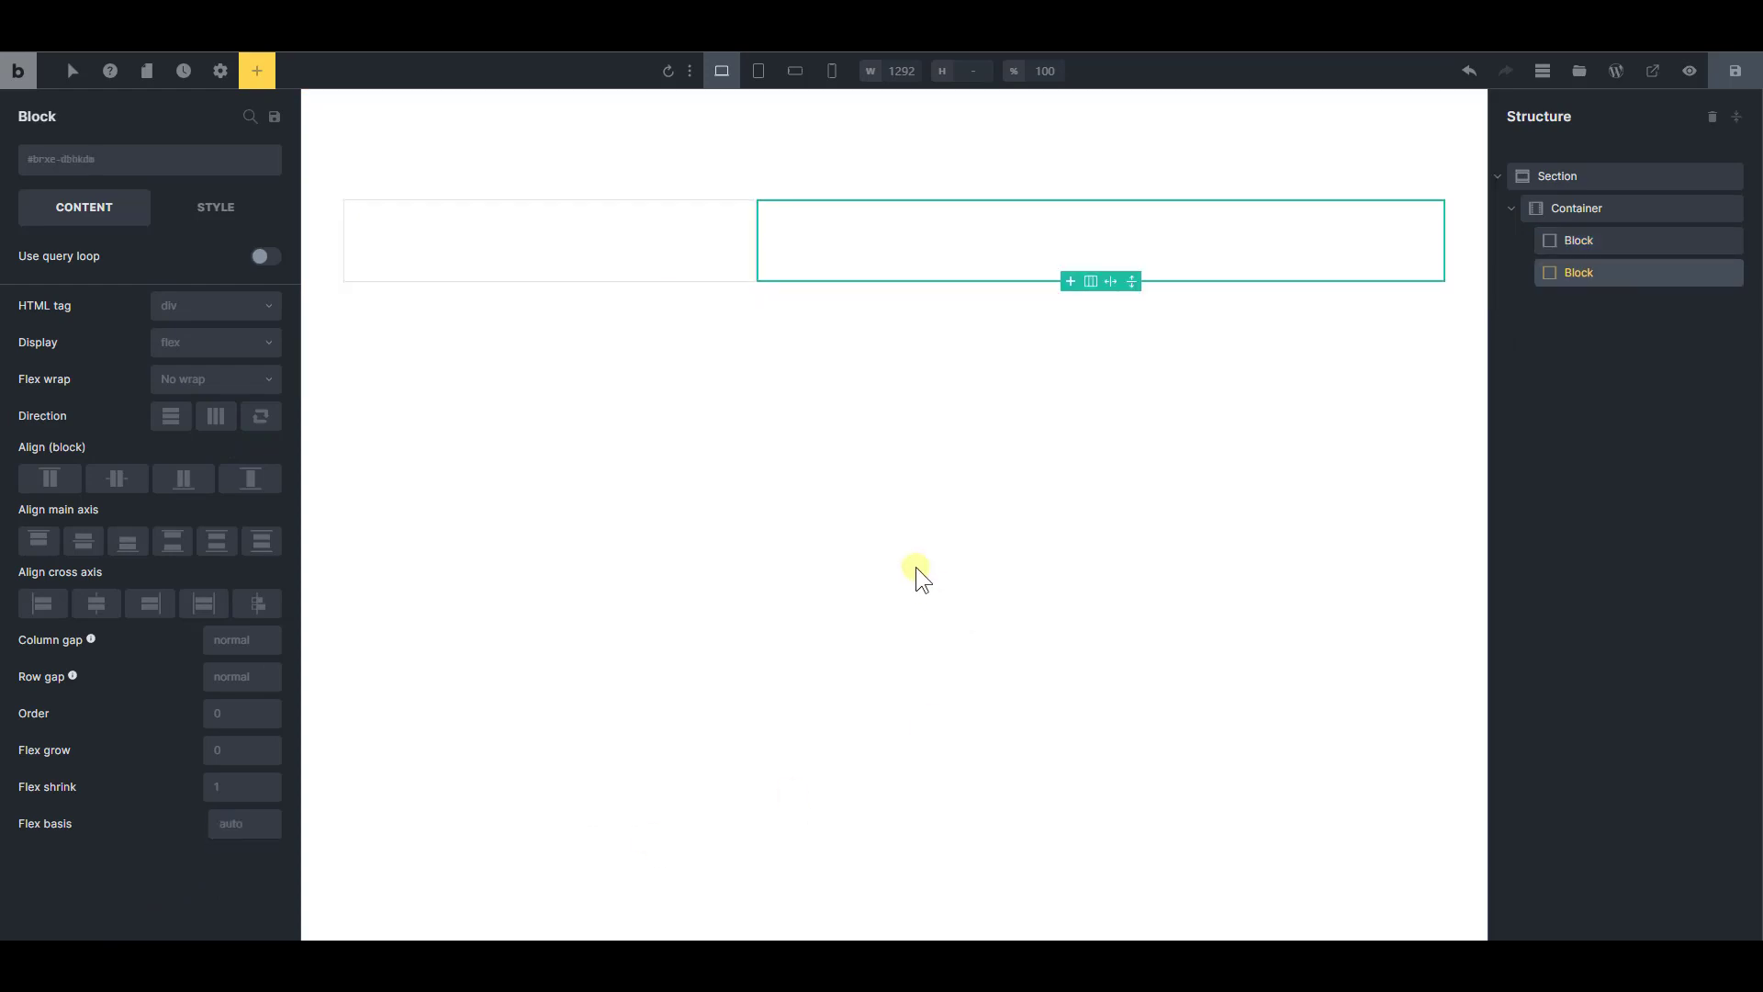
pyautogui.click(244, 826)
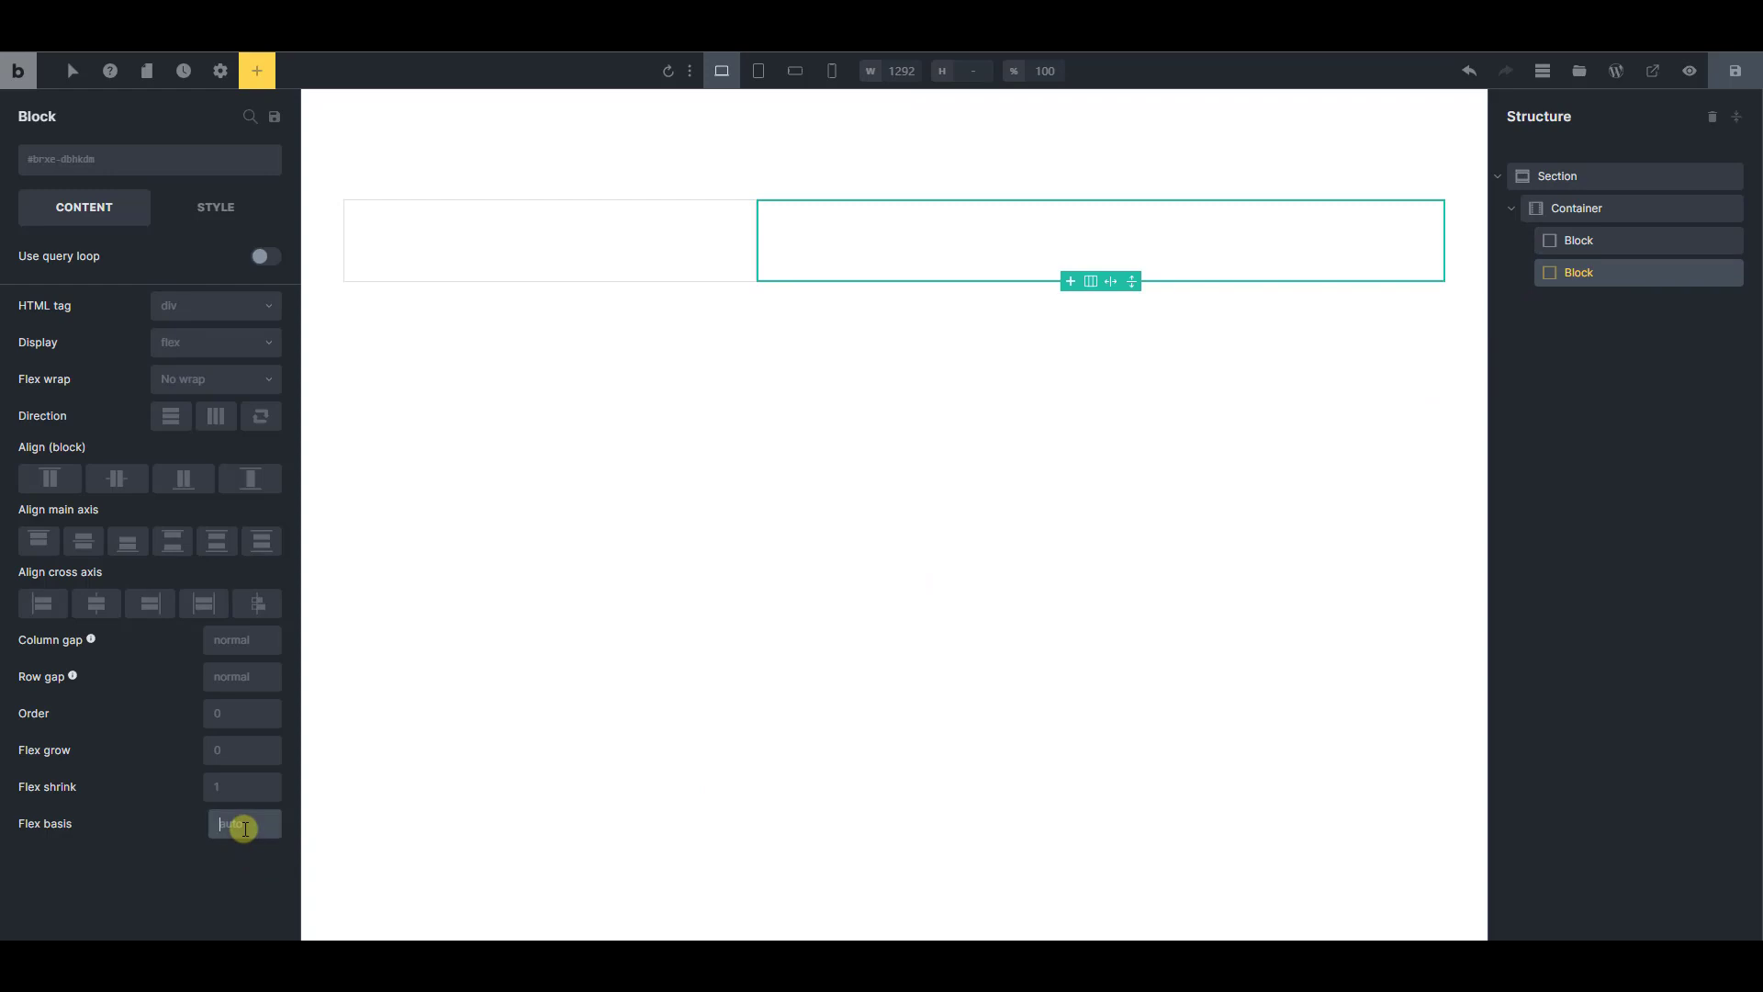
pyautogui.write('40%')
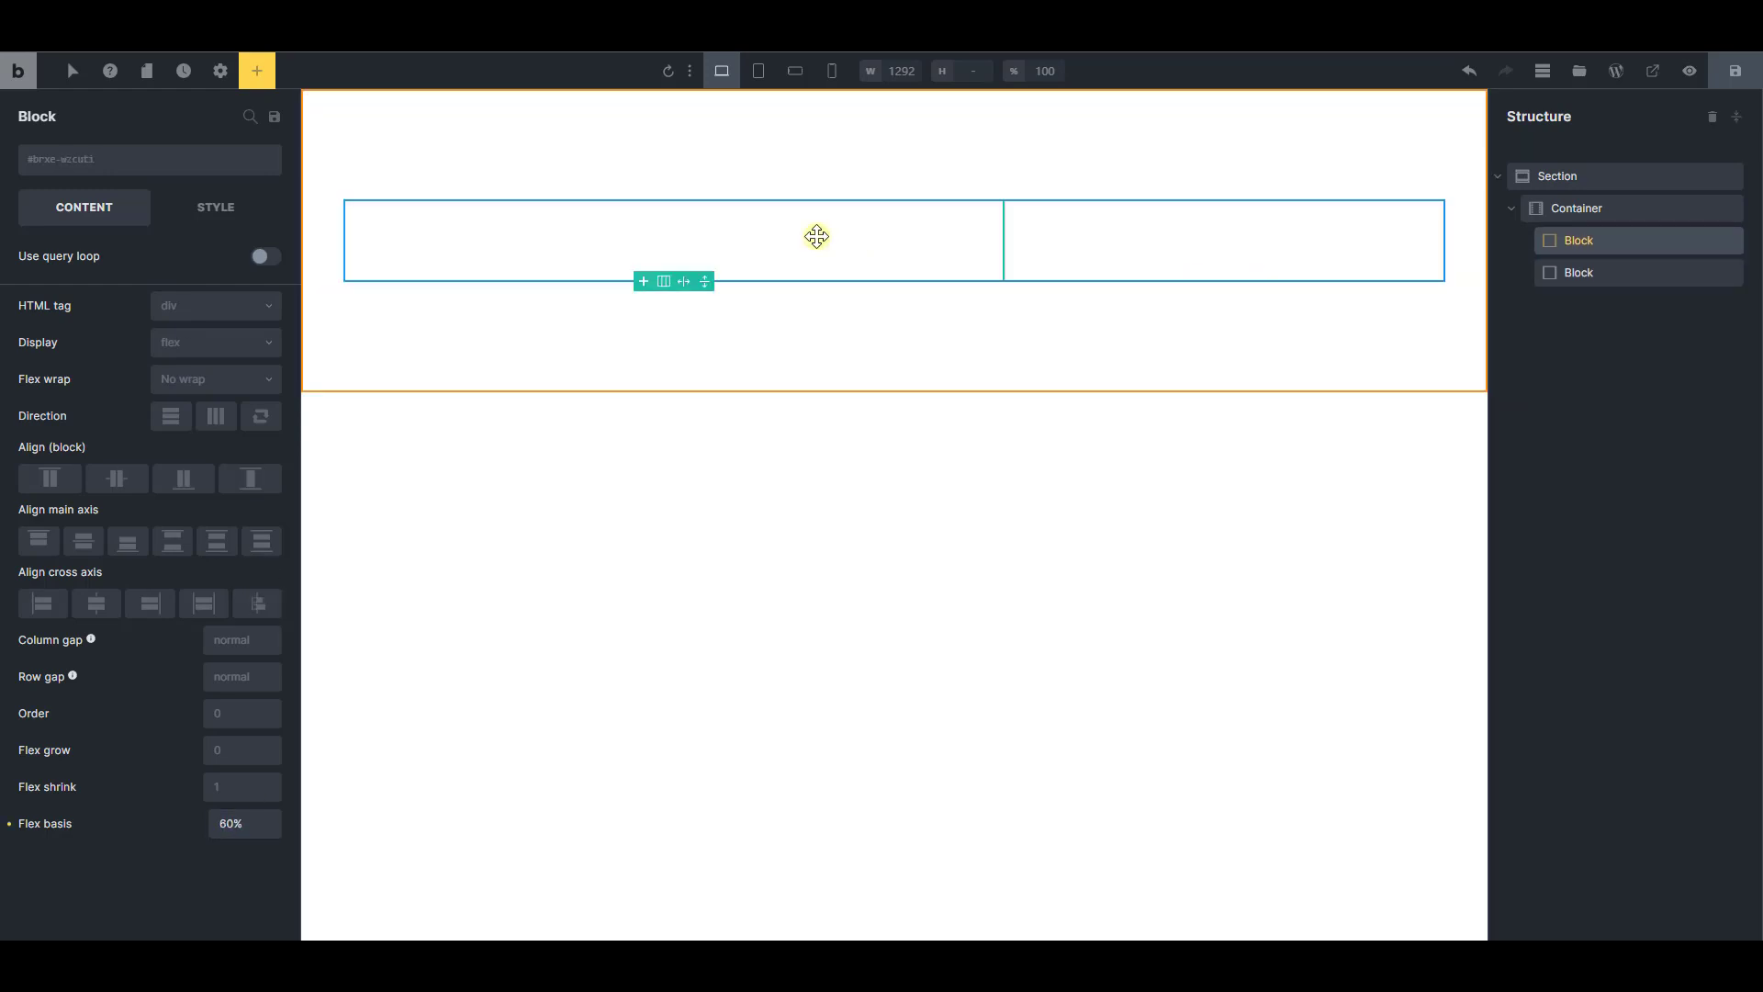
# Set the column gap of the container holding the two blocks to 10
pyautogui.click(1613, 209)
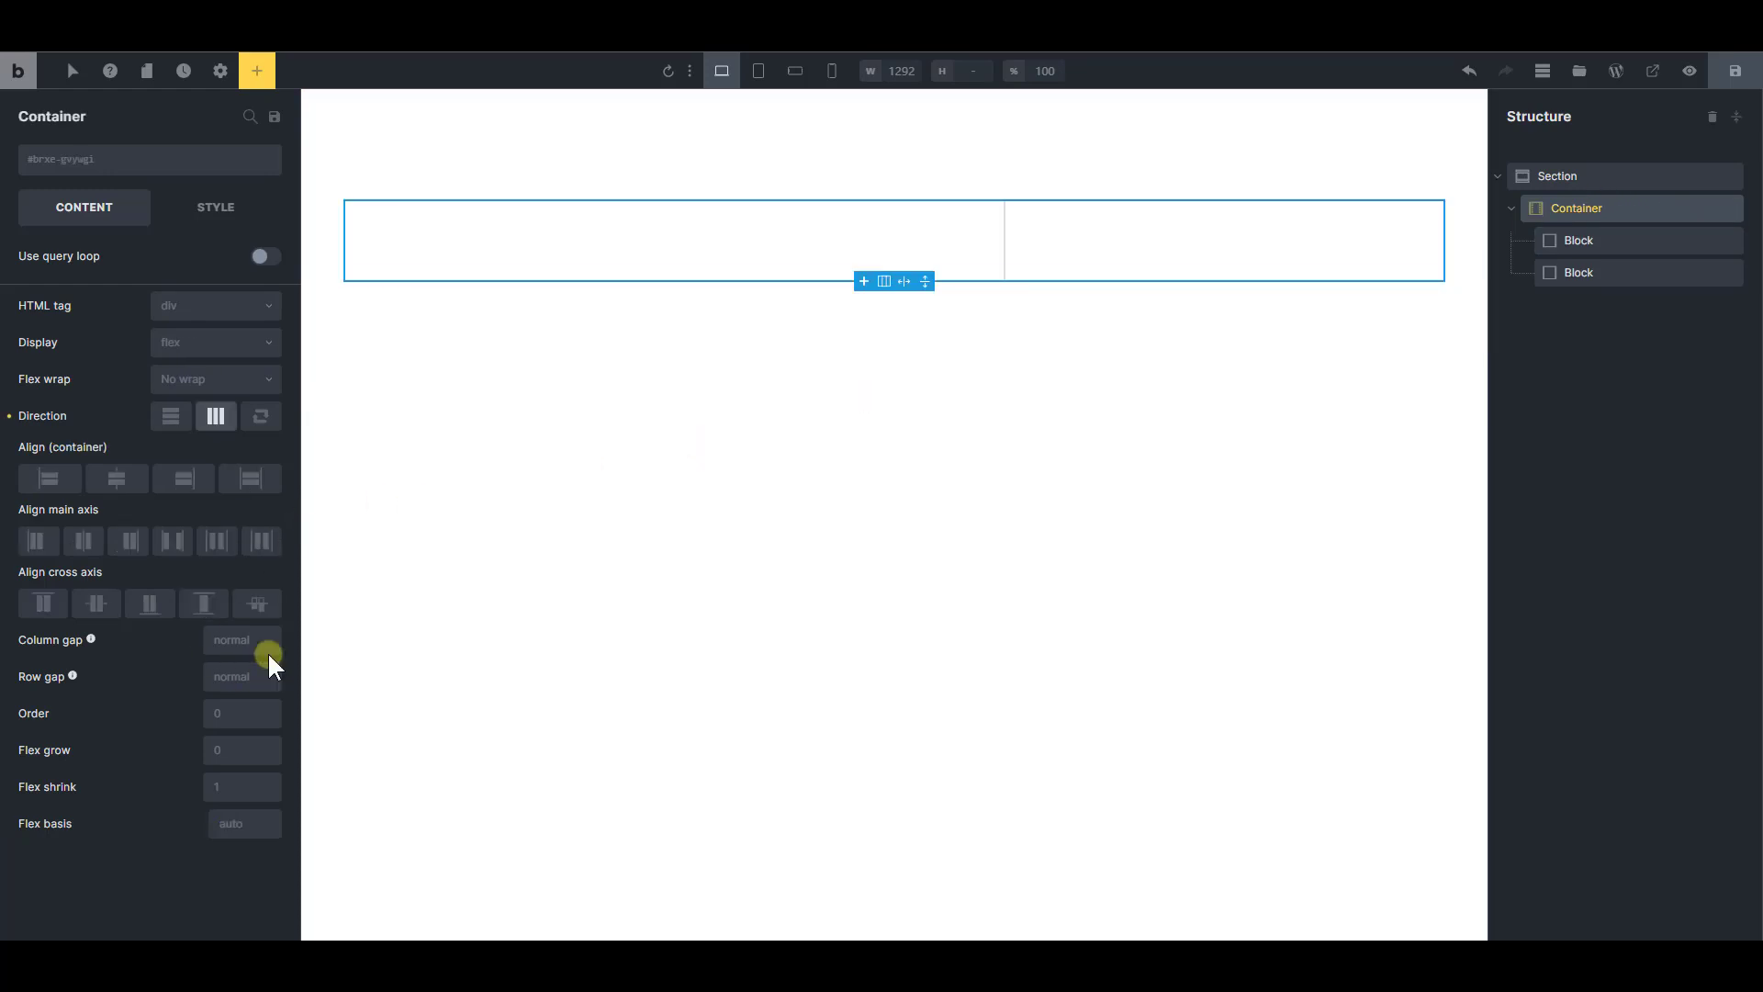
pyautogui.click(241, 639)
pyautogui.write('10')
# Add the Product title, Product price and Add to cart elements to the second block
pyautogui.click(1319, 240)
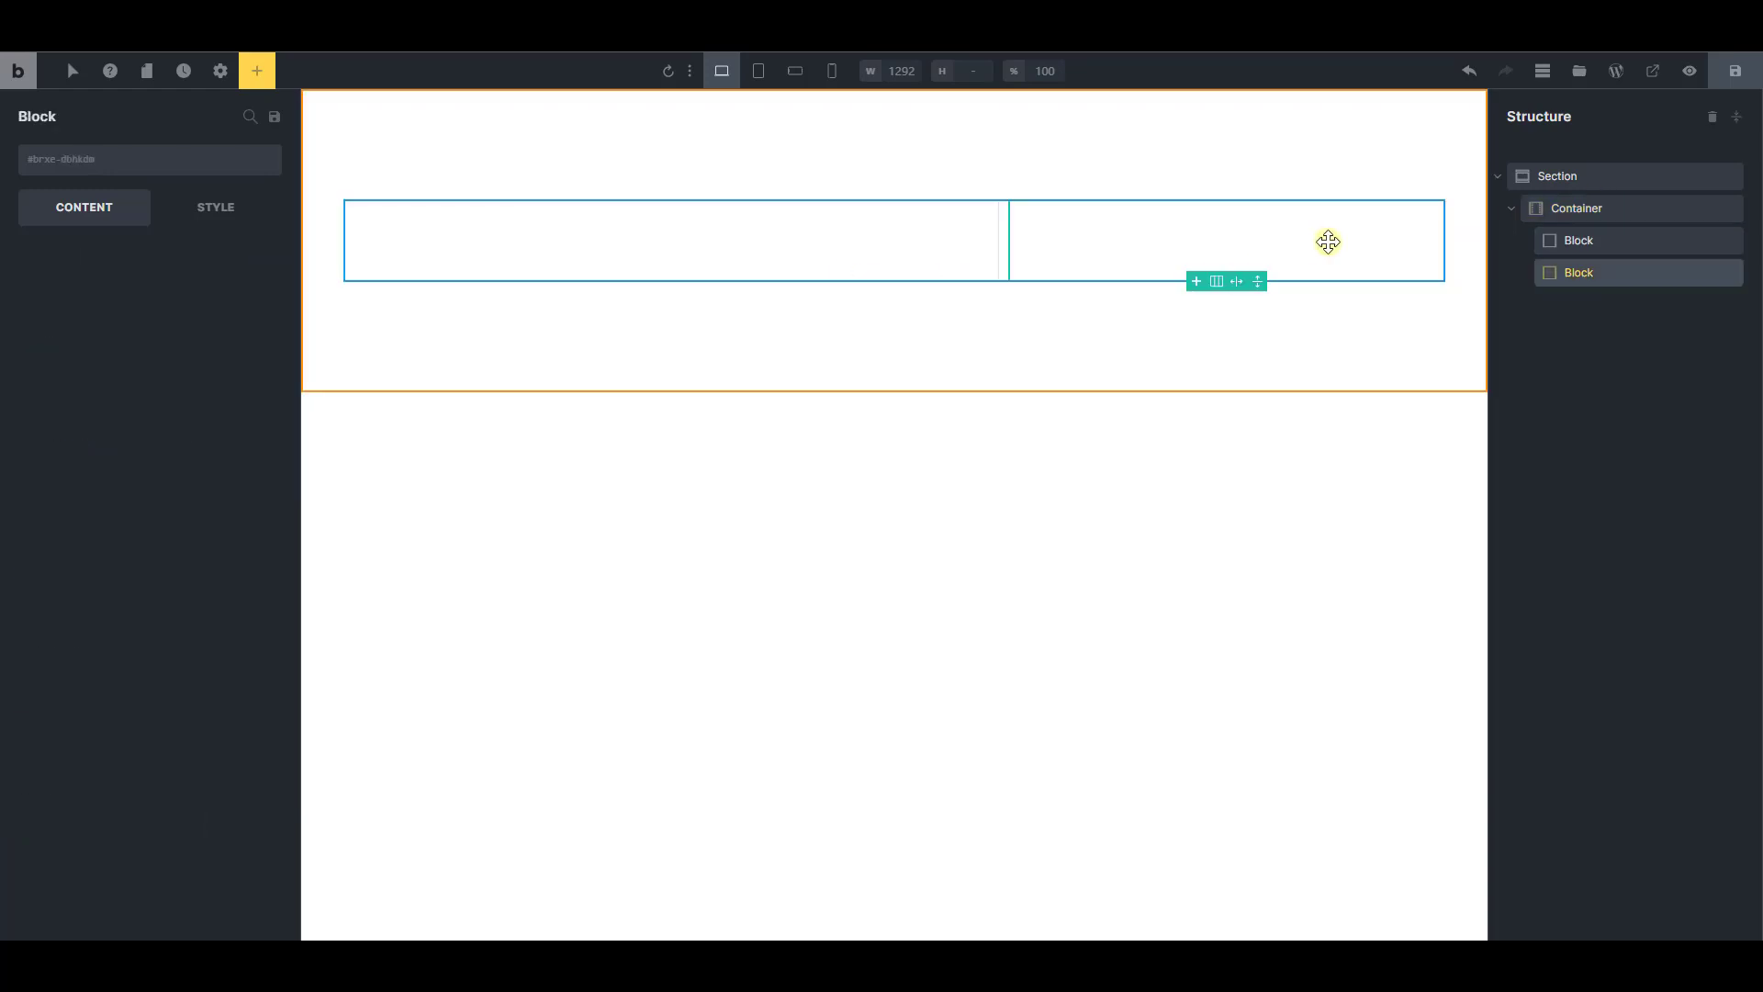
pyautogui.click(257, 71)
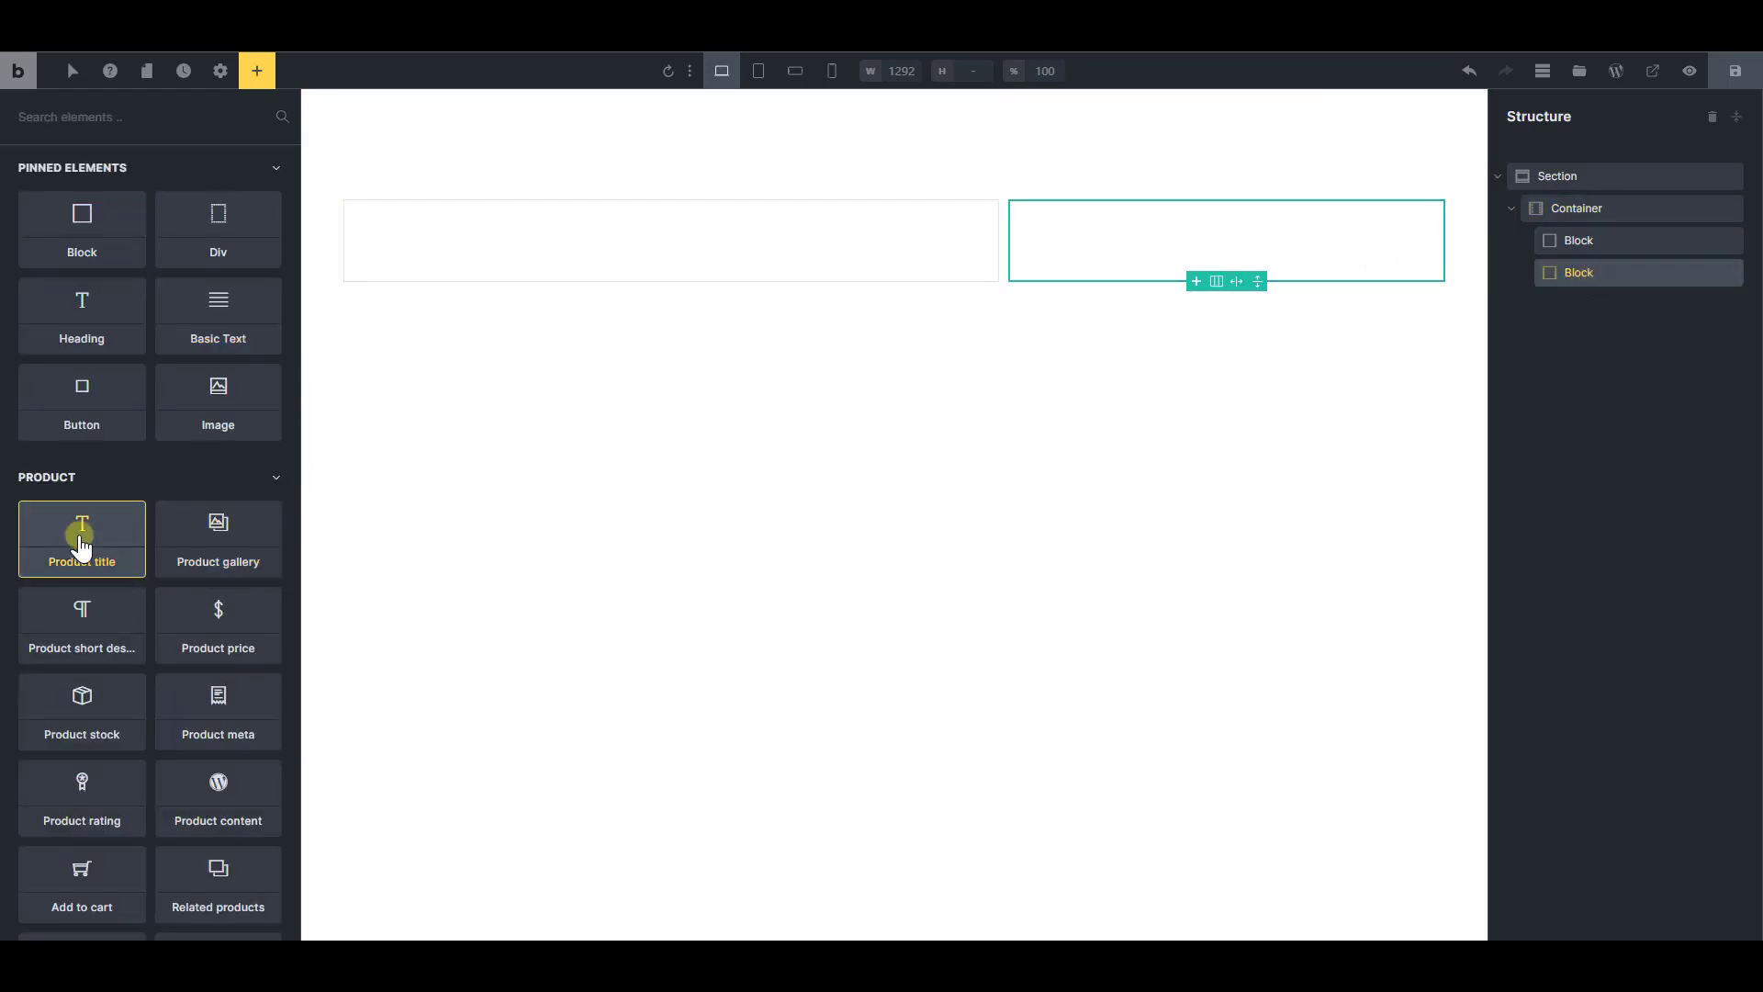
pyautogui.click(81, 544)
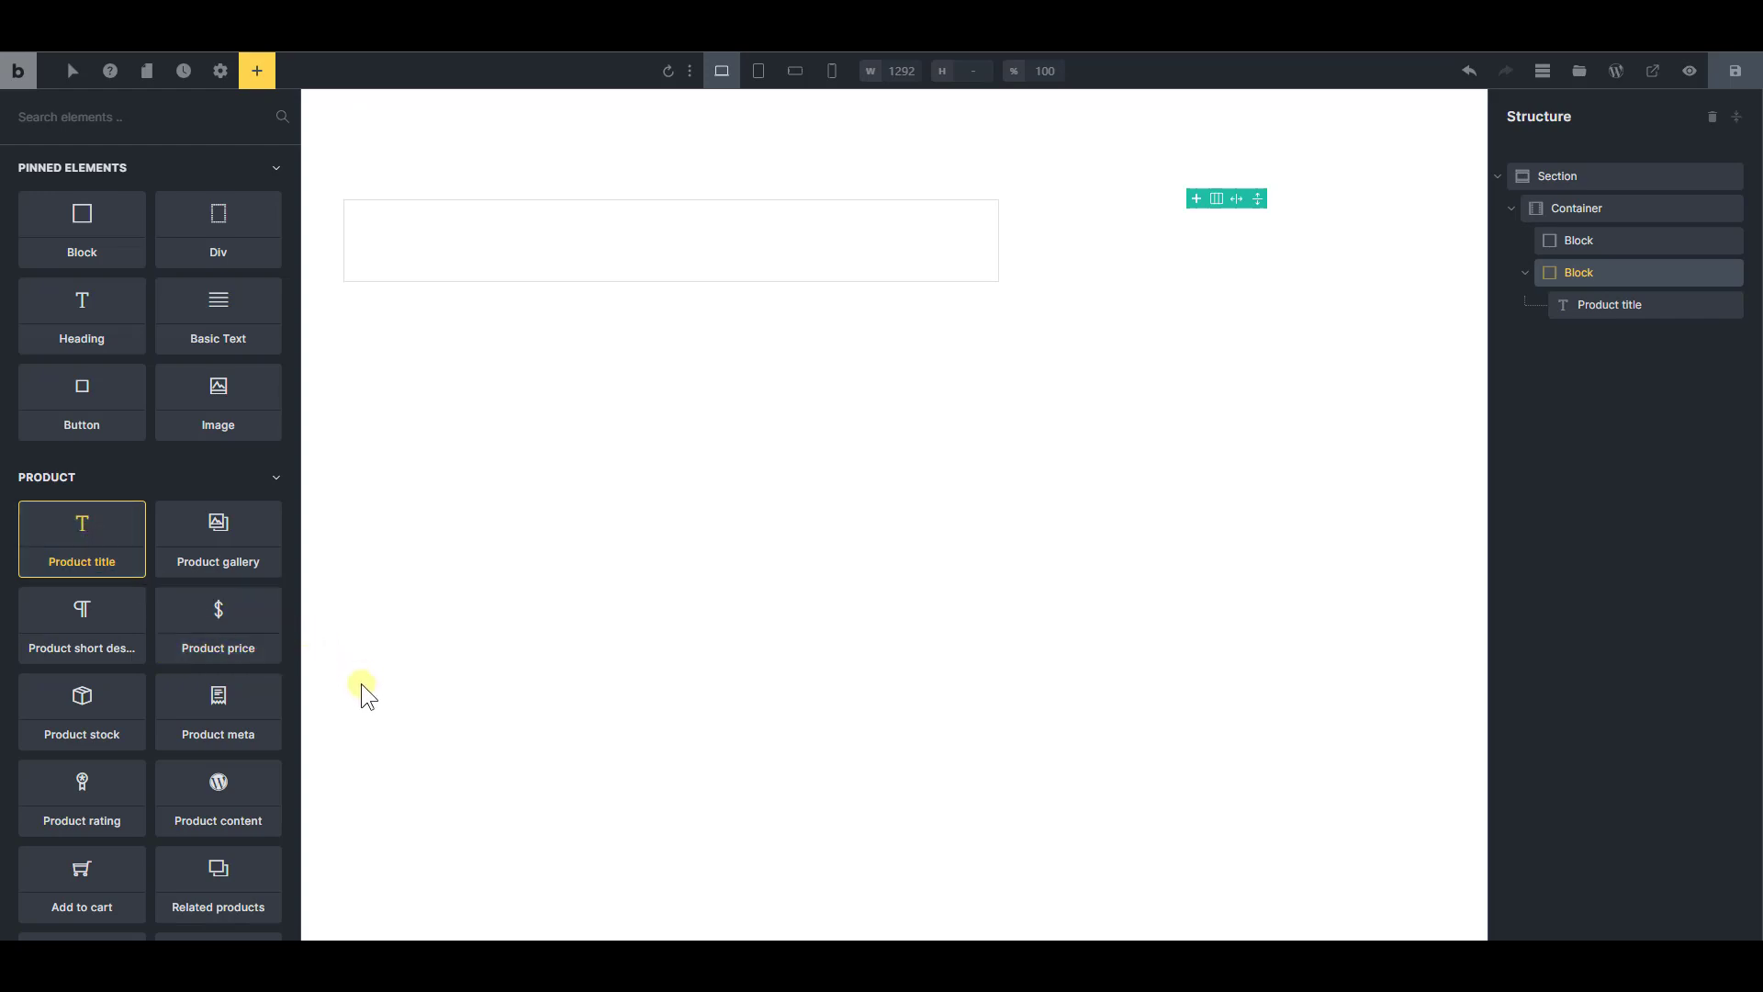
pyautogui.click(228, 636)
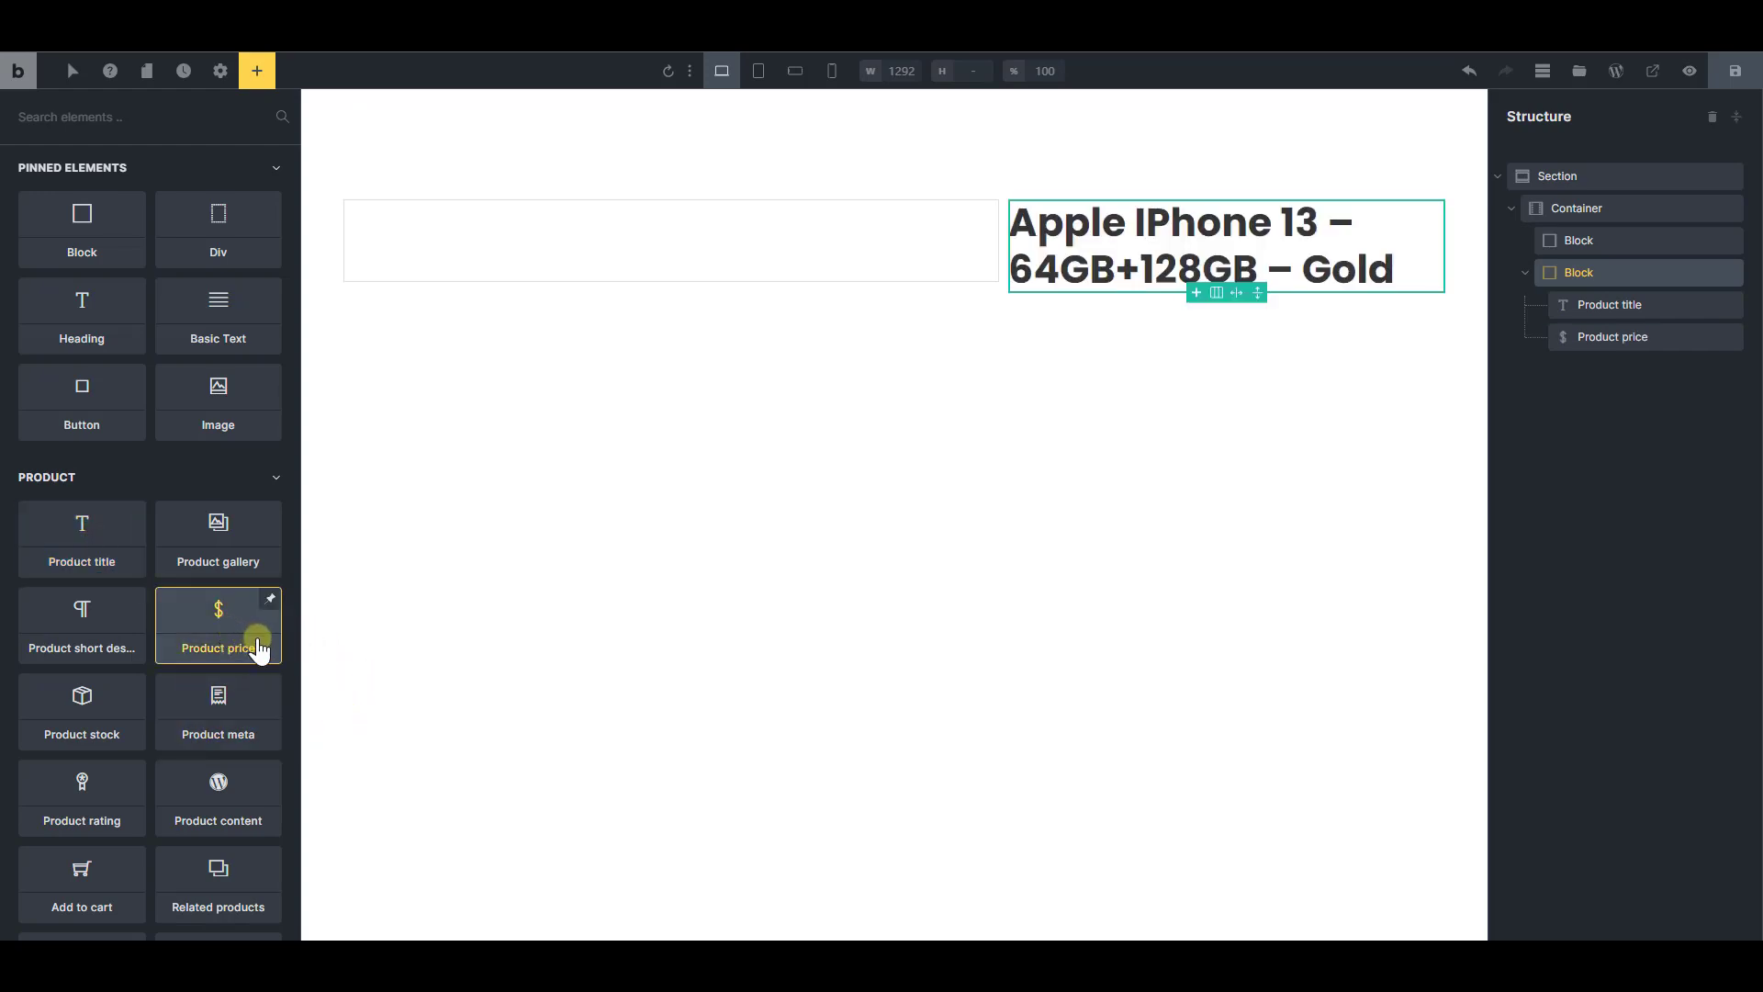
pyautogui.click(104, 864)
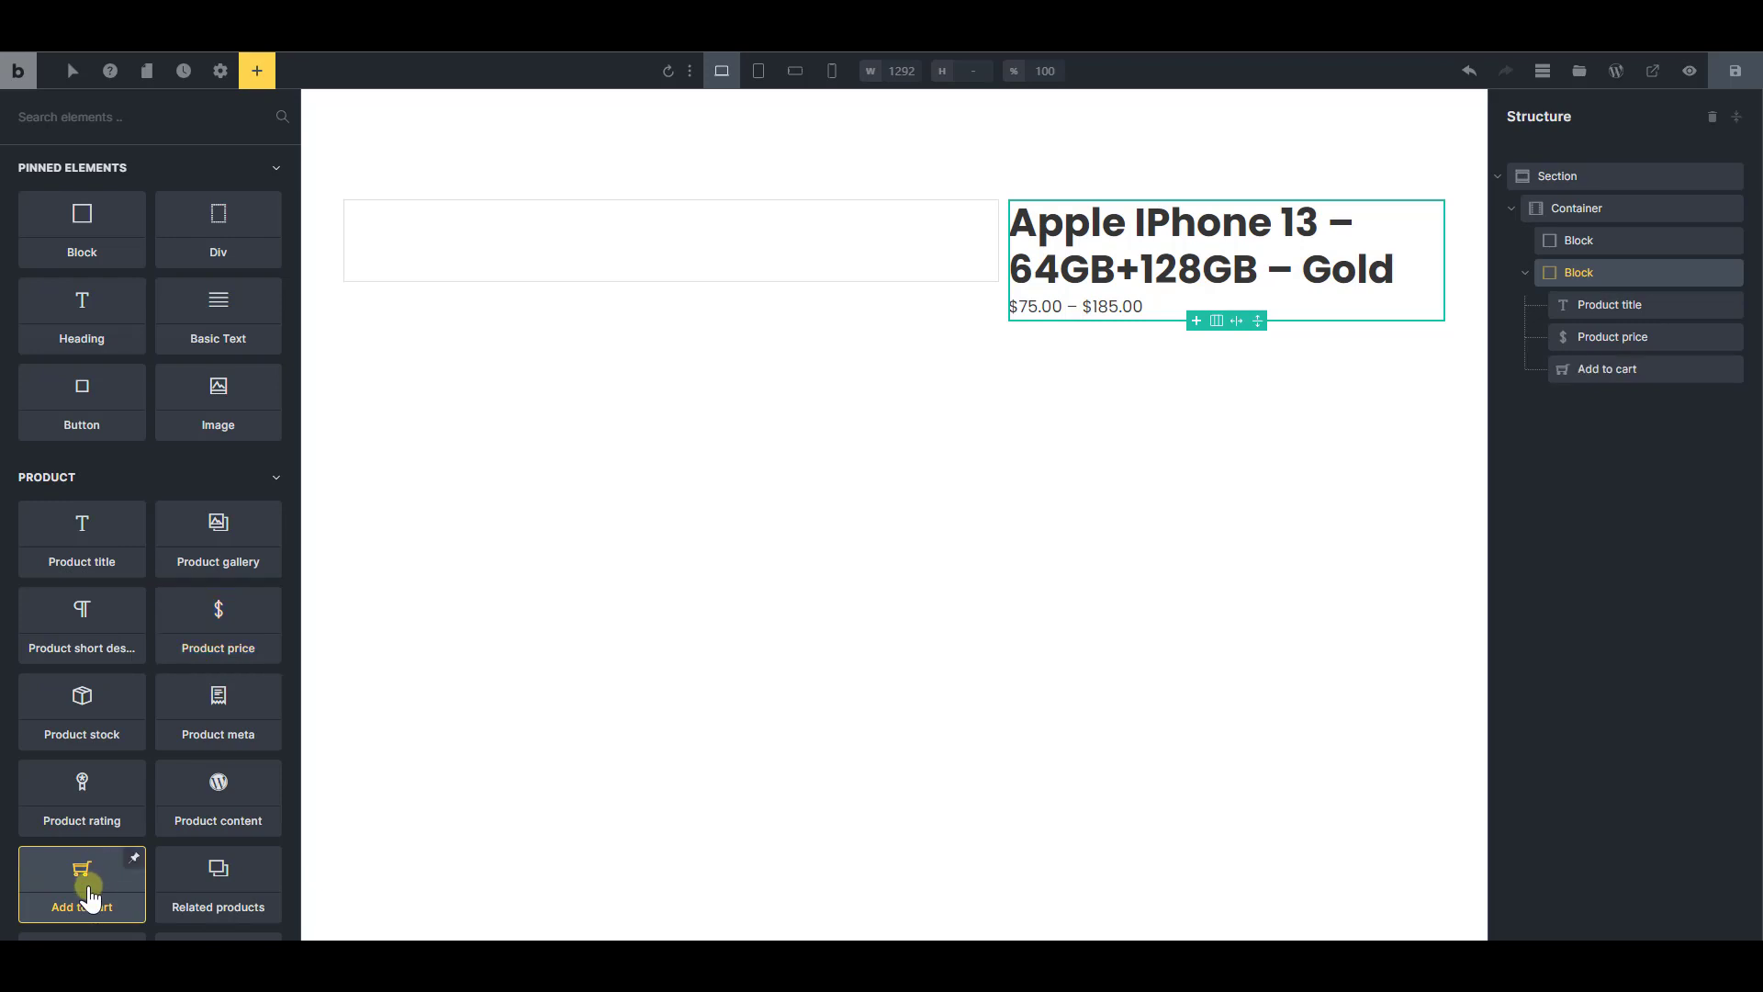
# Give the second block, which holds the product details, a padding of 24 on all four sides
pyautogui.click(1585, 269)
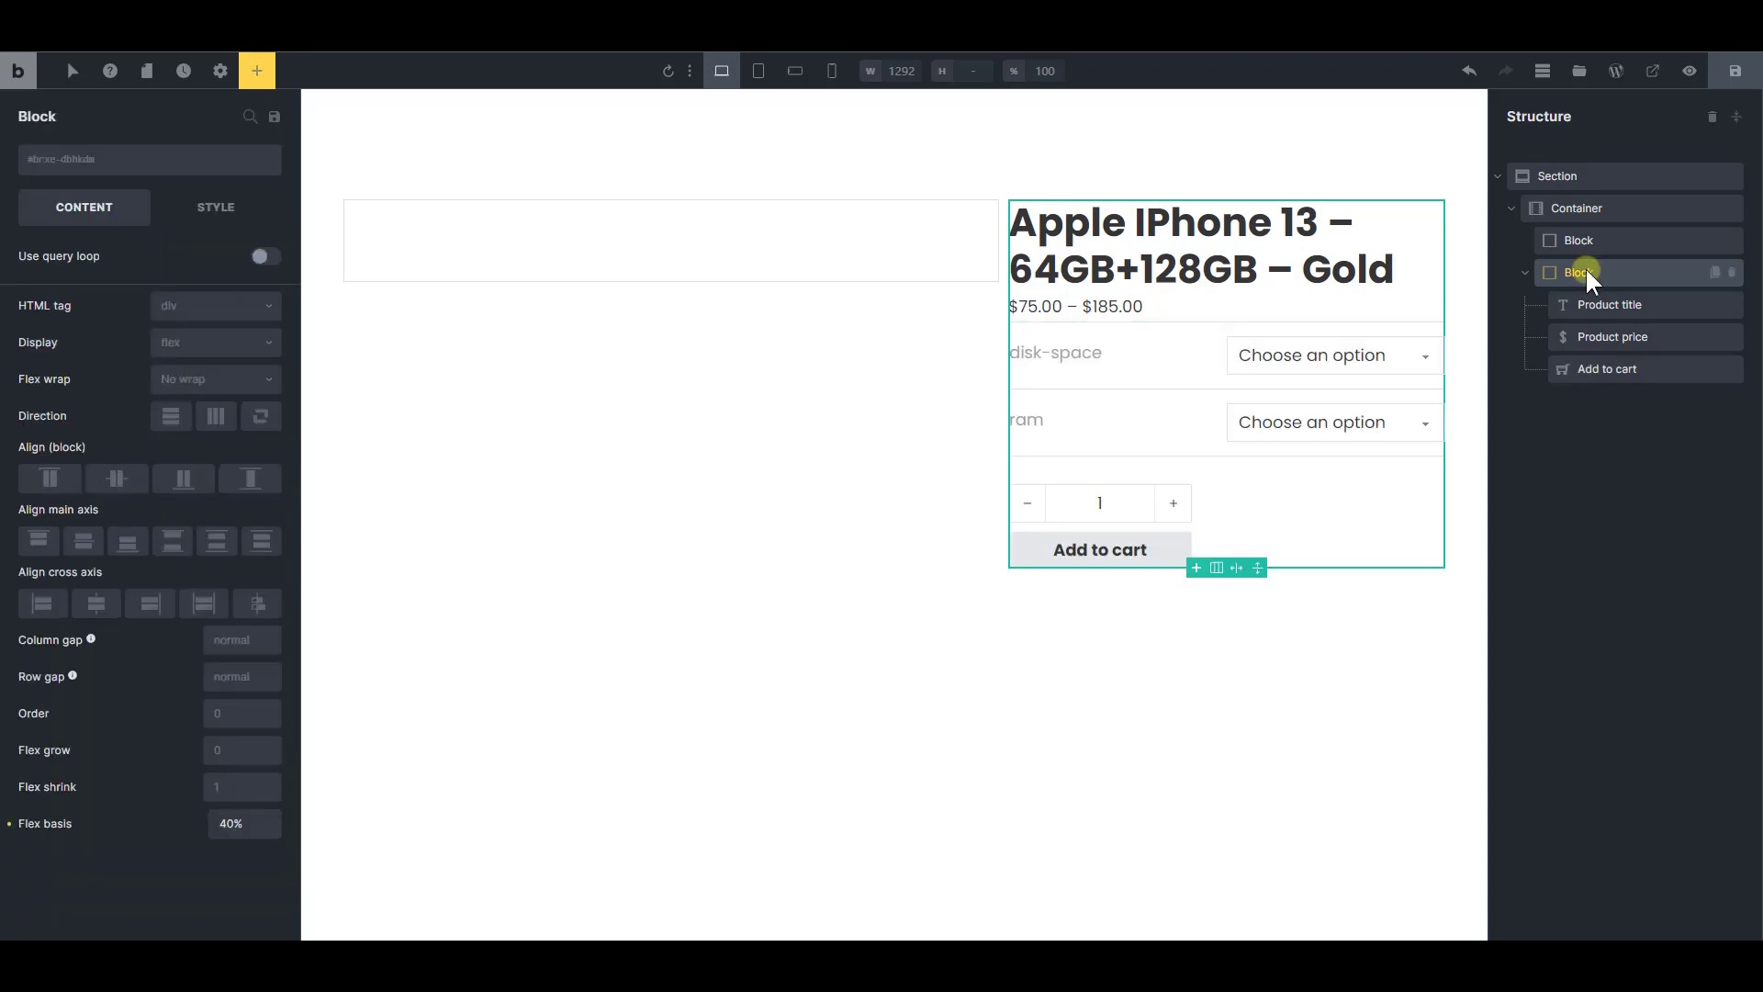
pyautogui.click(213, 207)
pyautogui.click(162, 265)
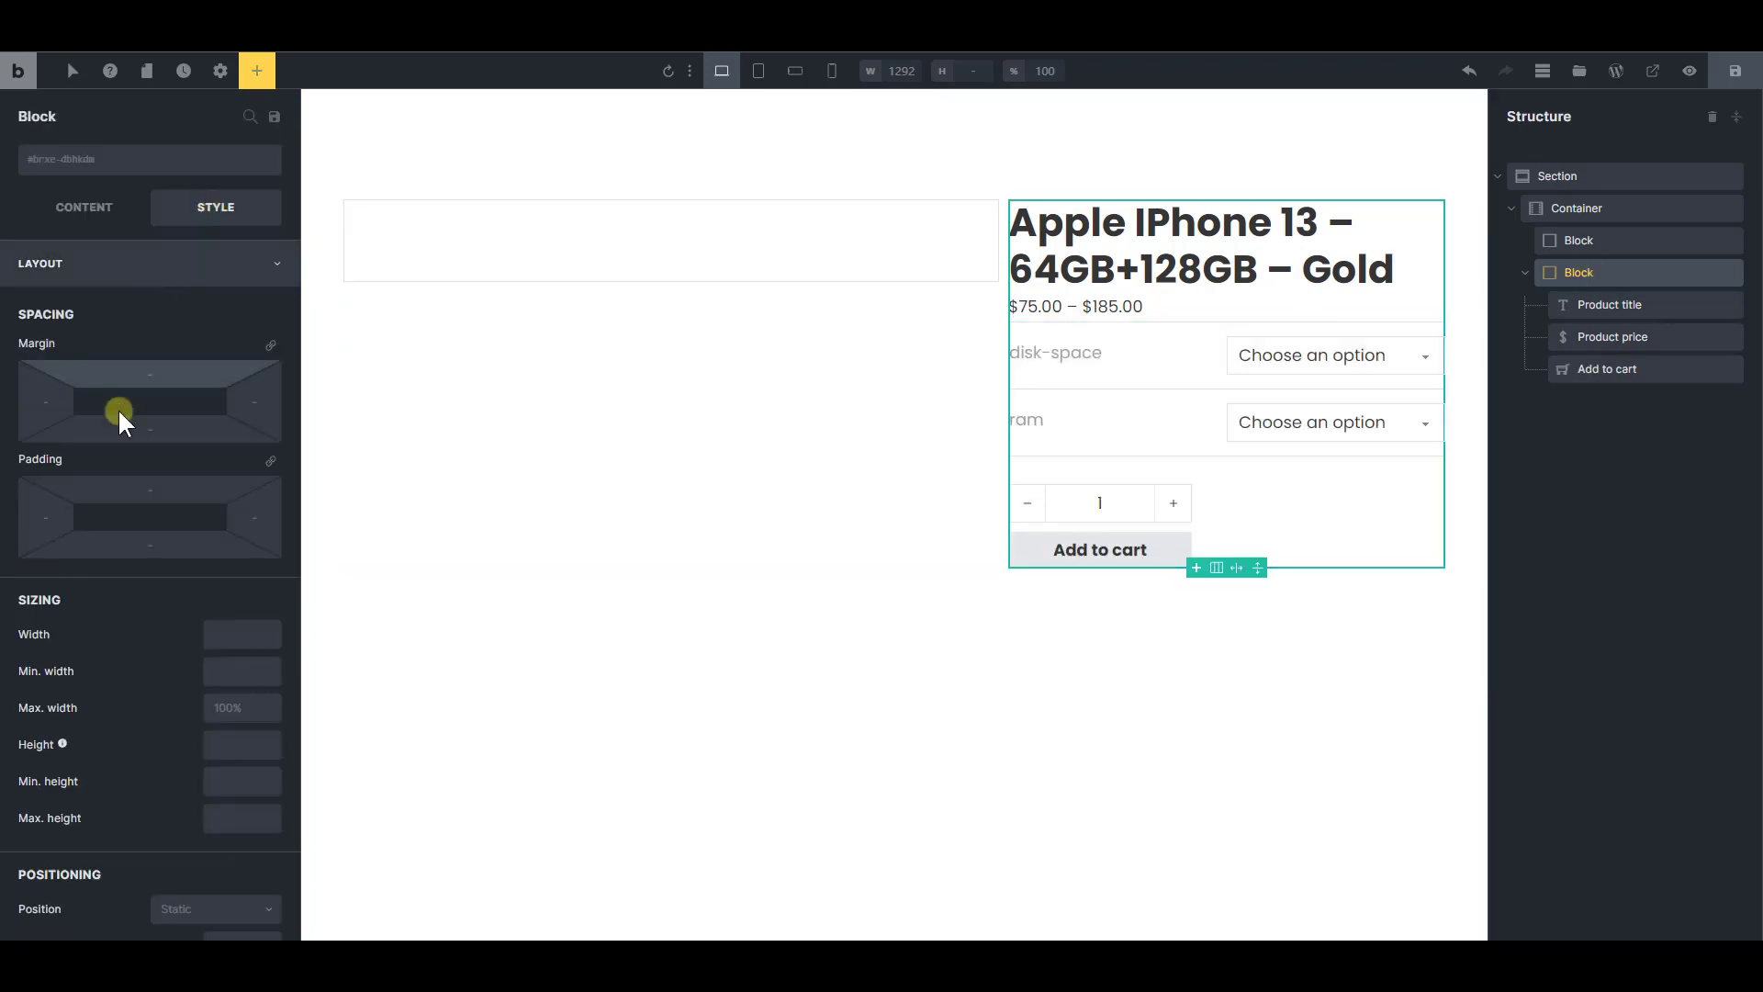
pyautogui.write('24')
pyautogui.click(269, 459)
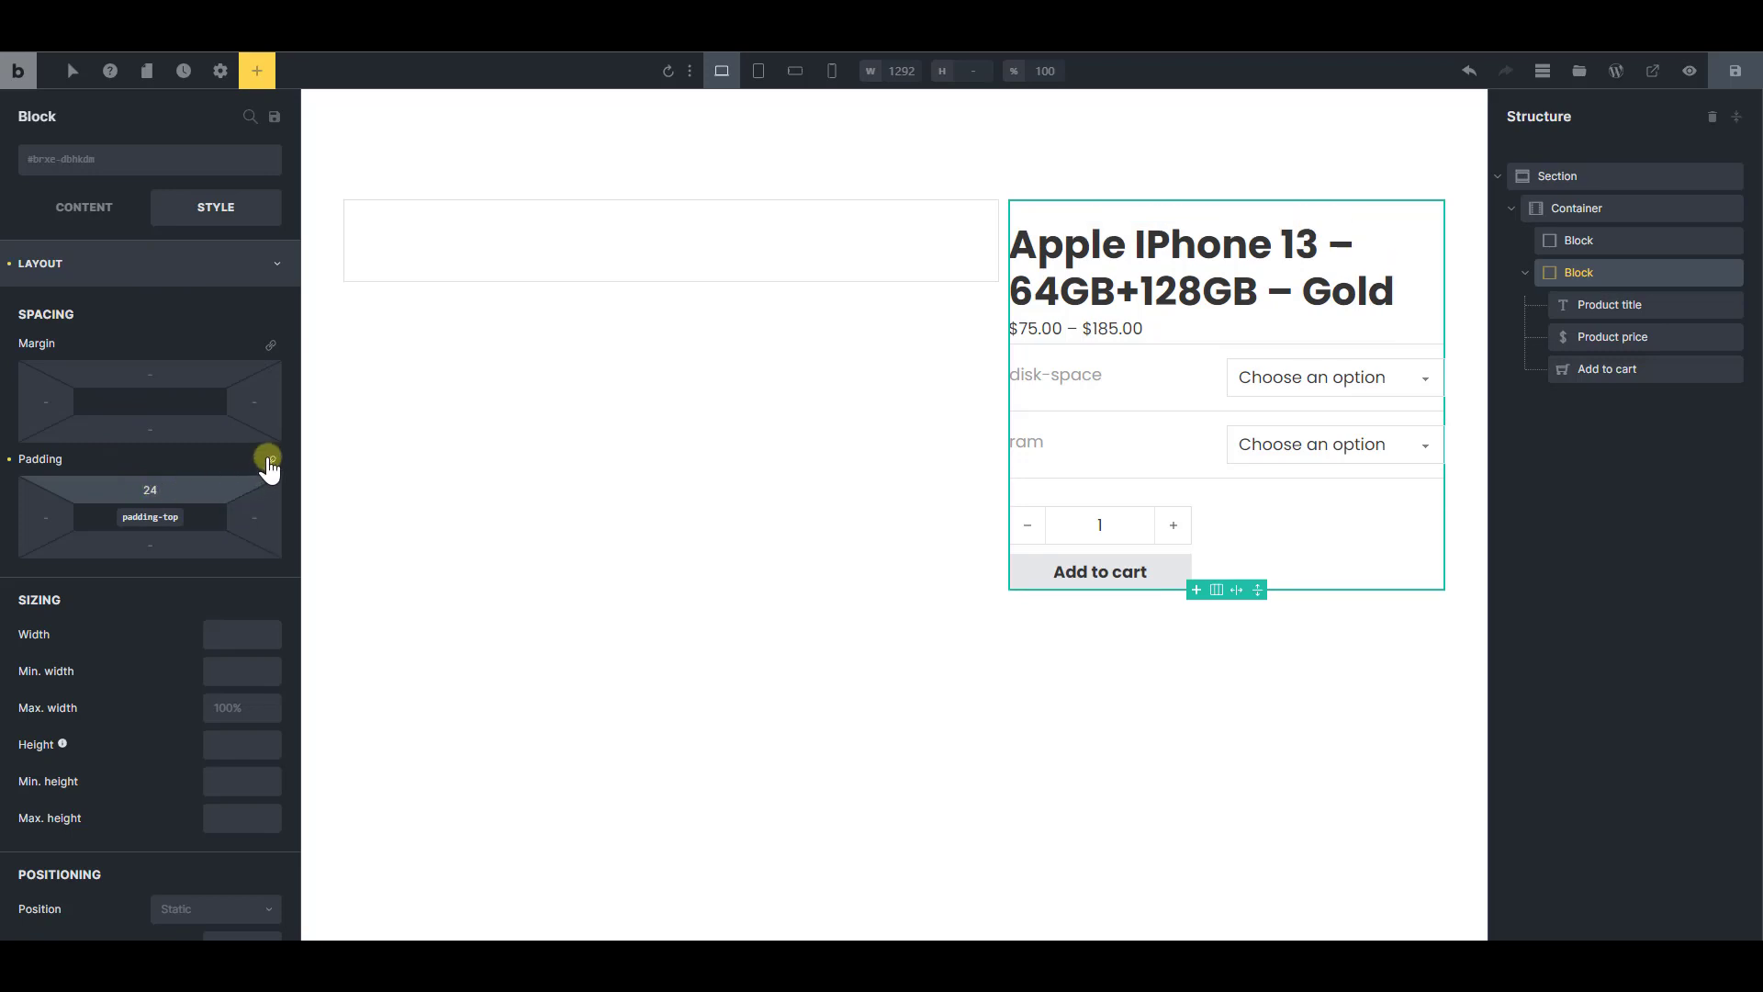
# Set the top margin of the Product price element to 20 and of the Add to cart element to 40
pyautogui.click(1185, 275)
pyautogui.click(1102, 328)
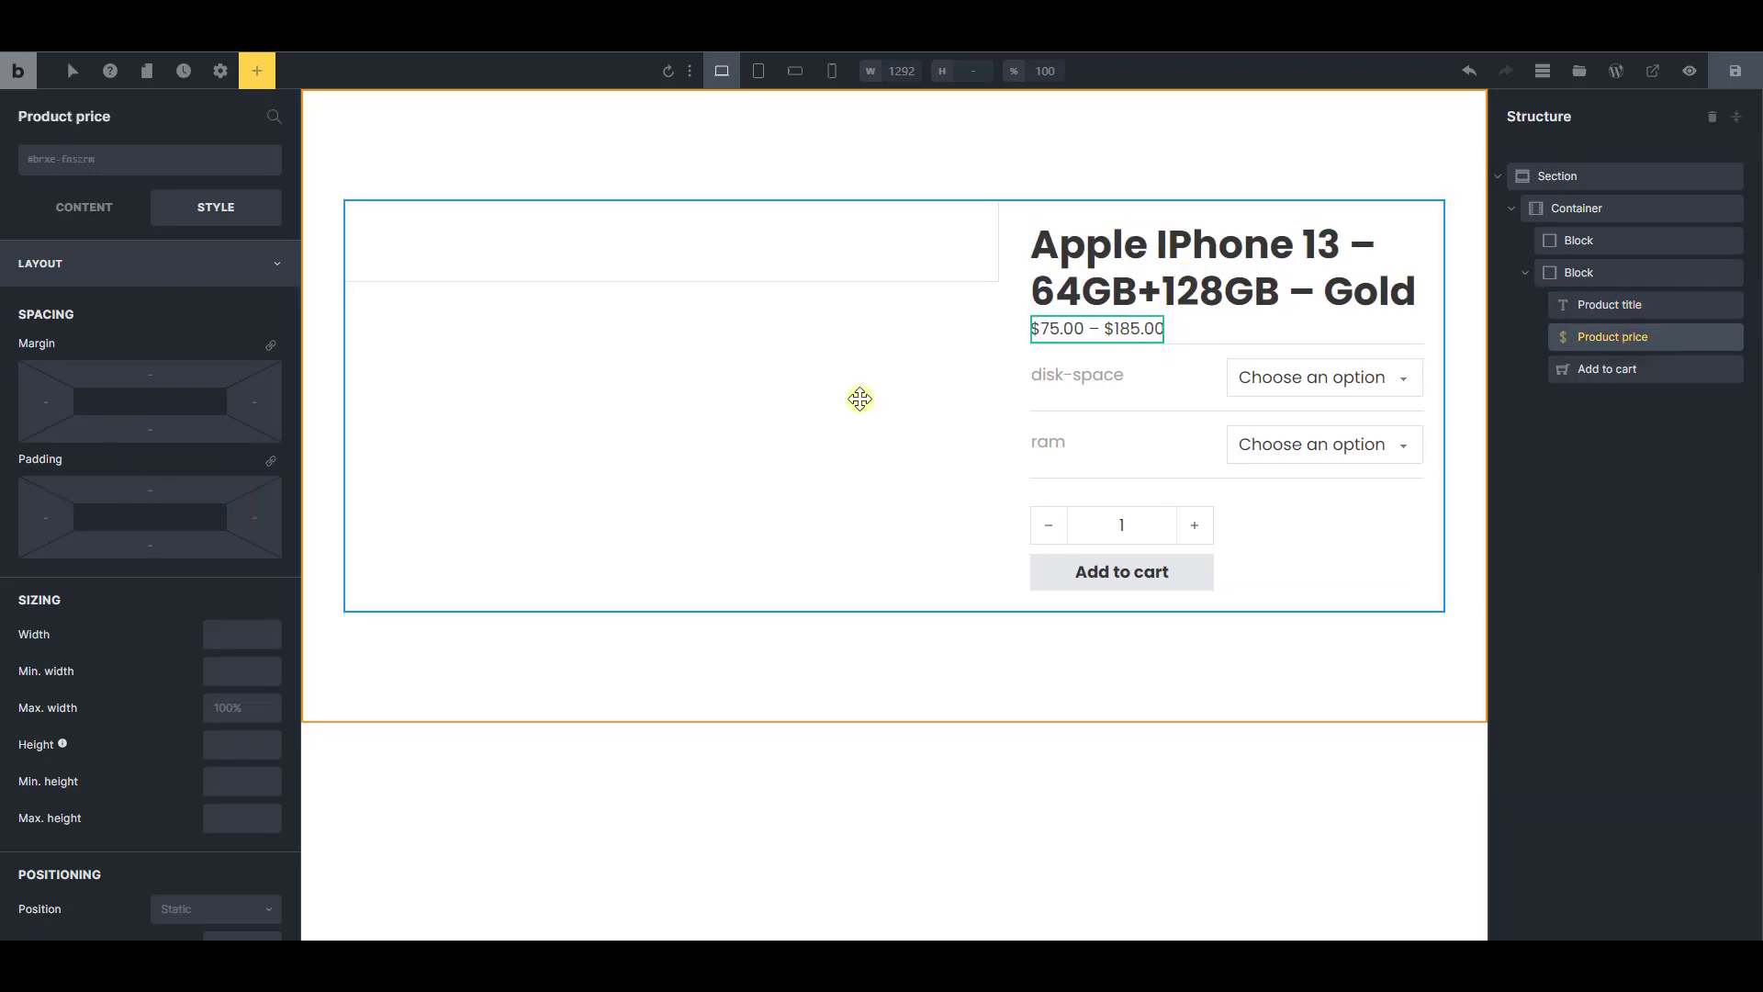
pyautogui.click(163, 372)
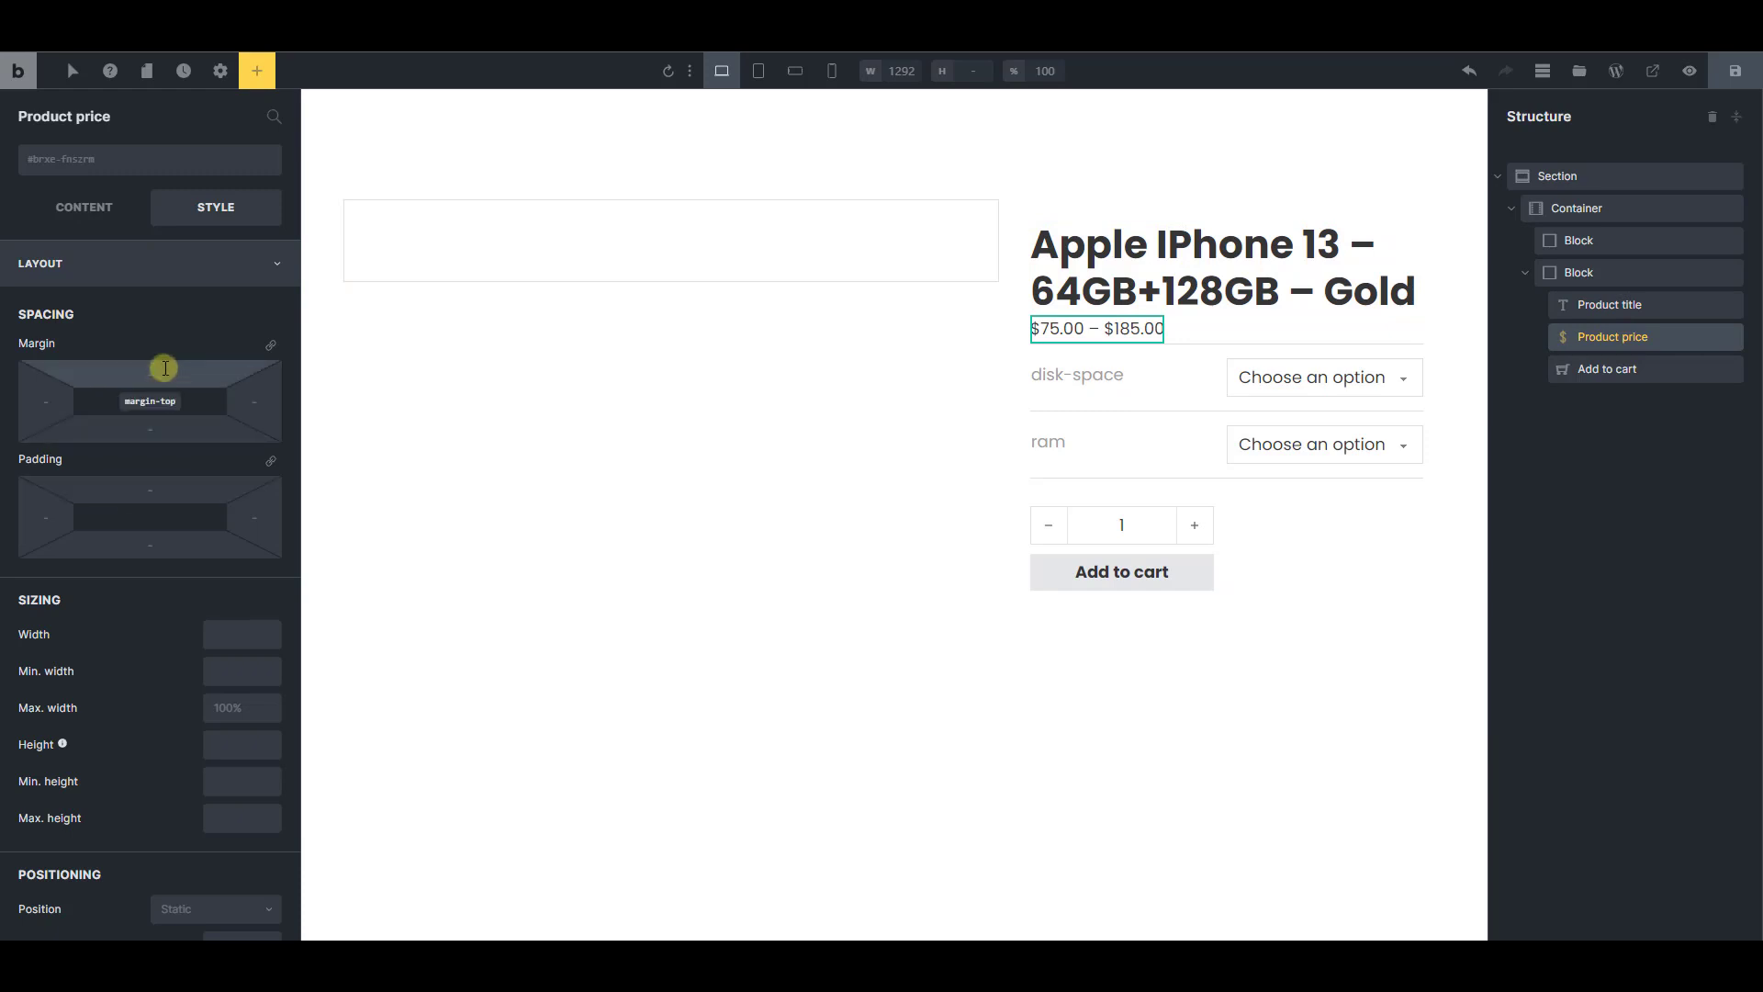
pyautogui.write('20')
pyautogui.click(1139, 436)
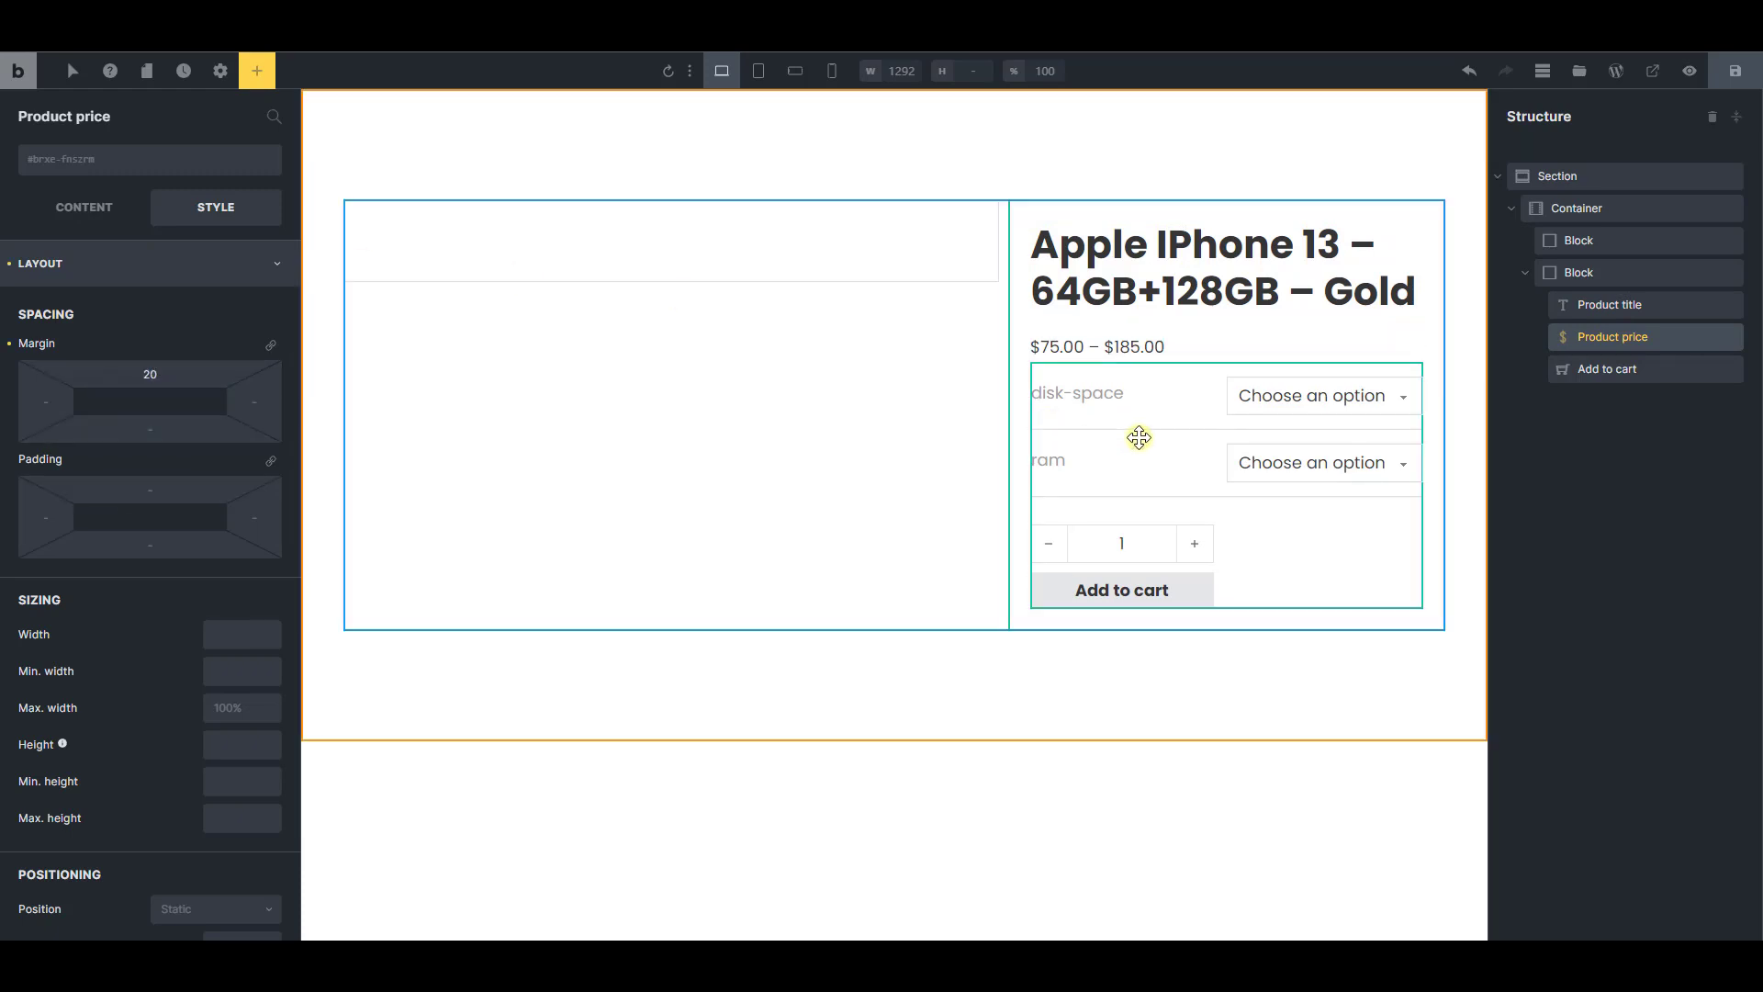
pyautogui.write('20')
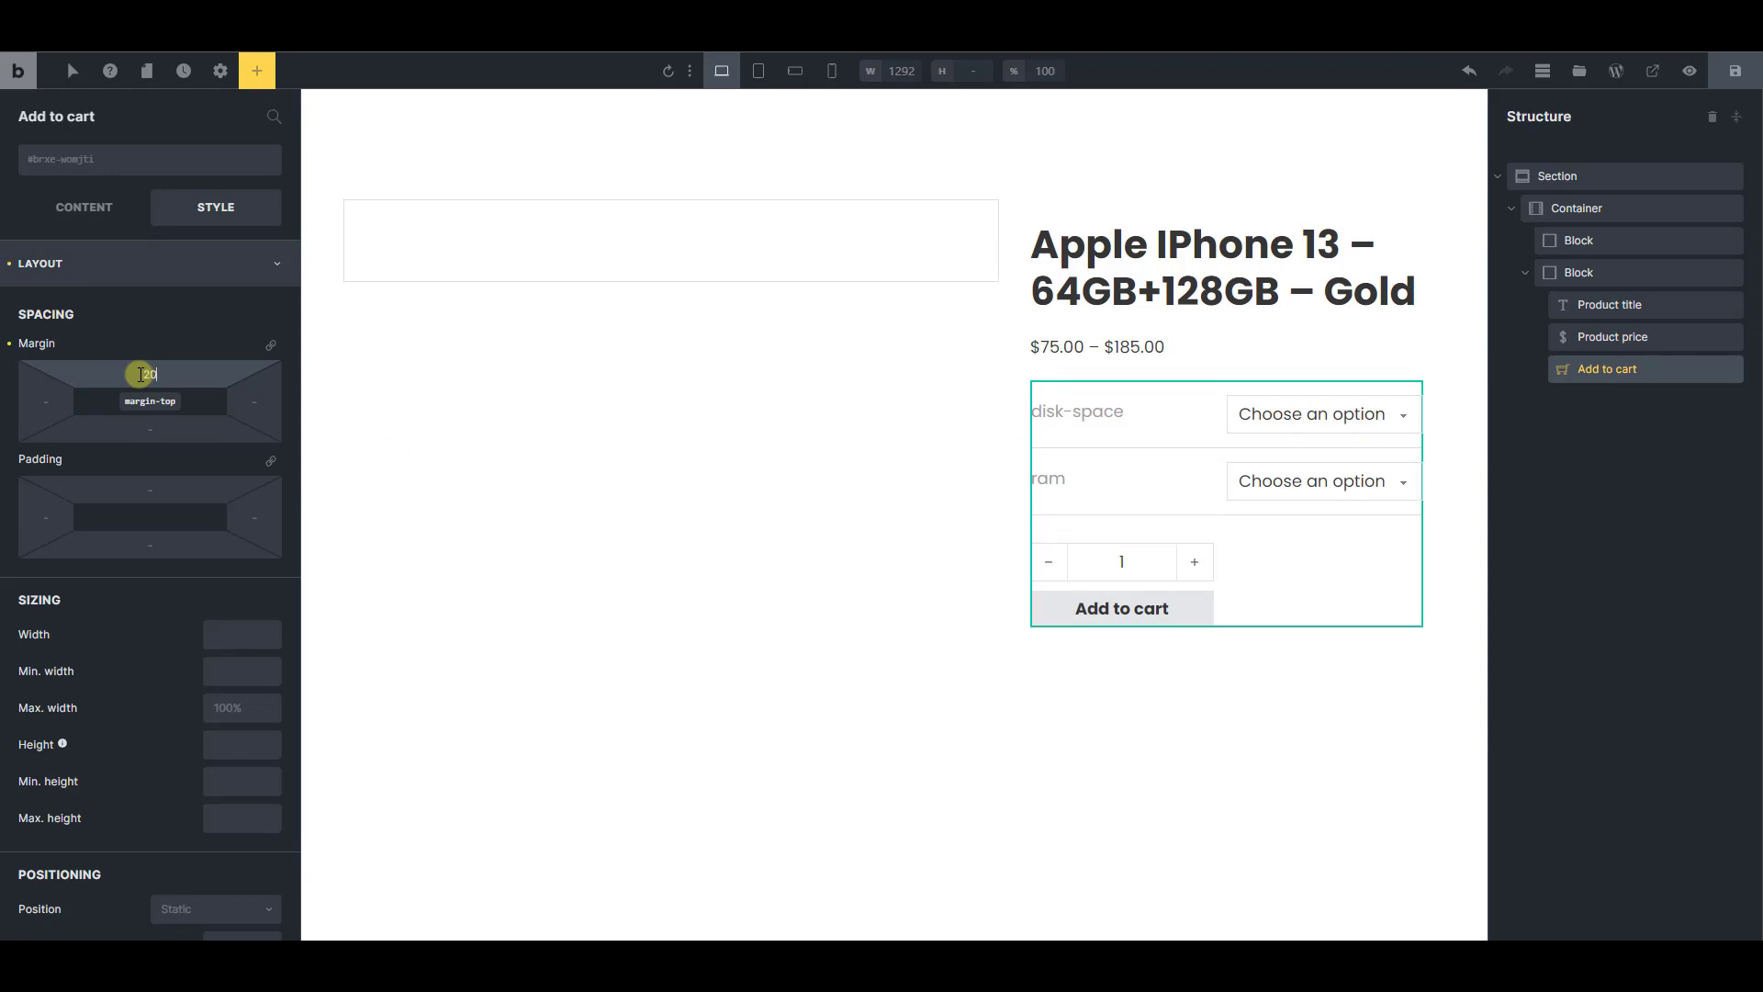
pyautogui.write('40')
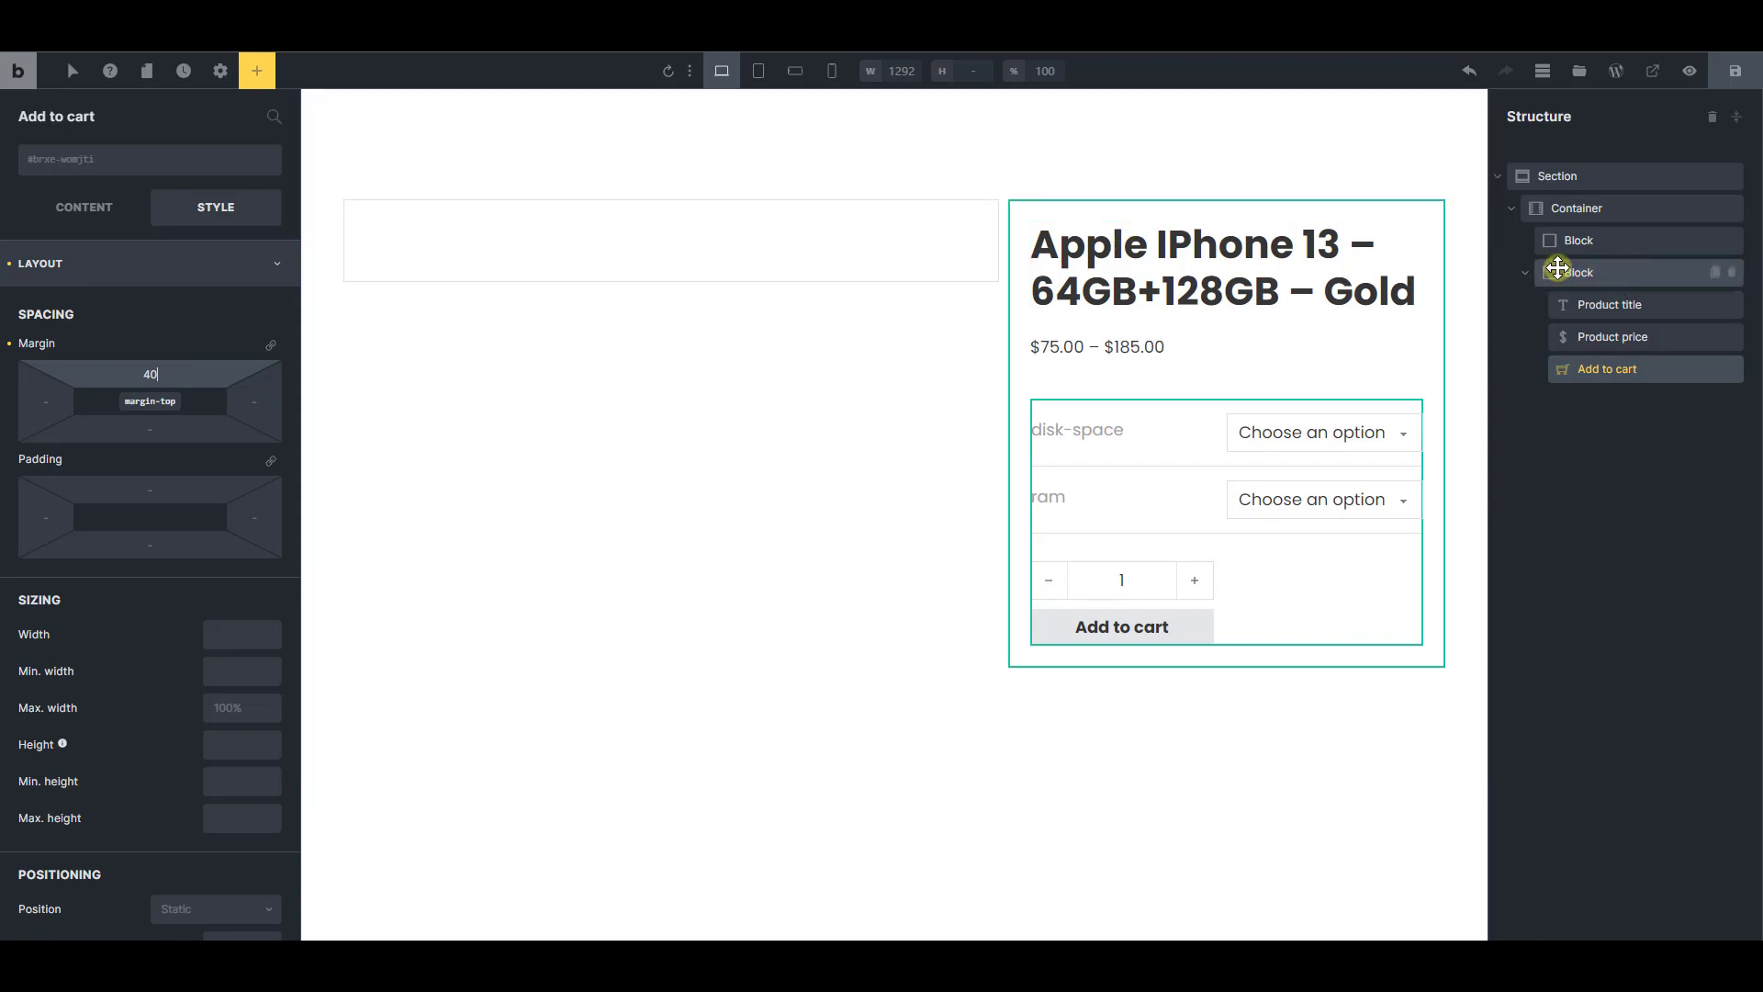
# Set the container's cross-axis alignment to stretch so both blocks share the same height
pyautogui.click(1598, 209)
pyautogui.click(71, 219)
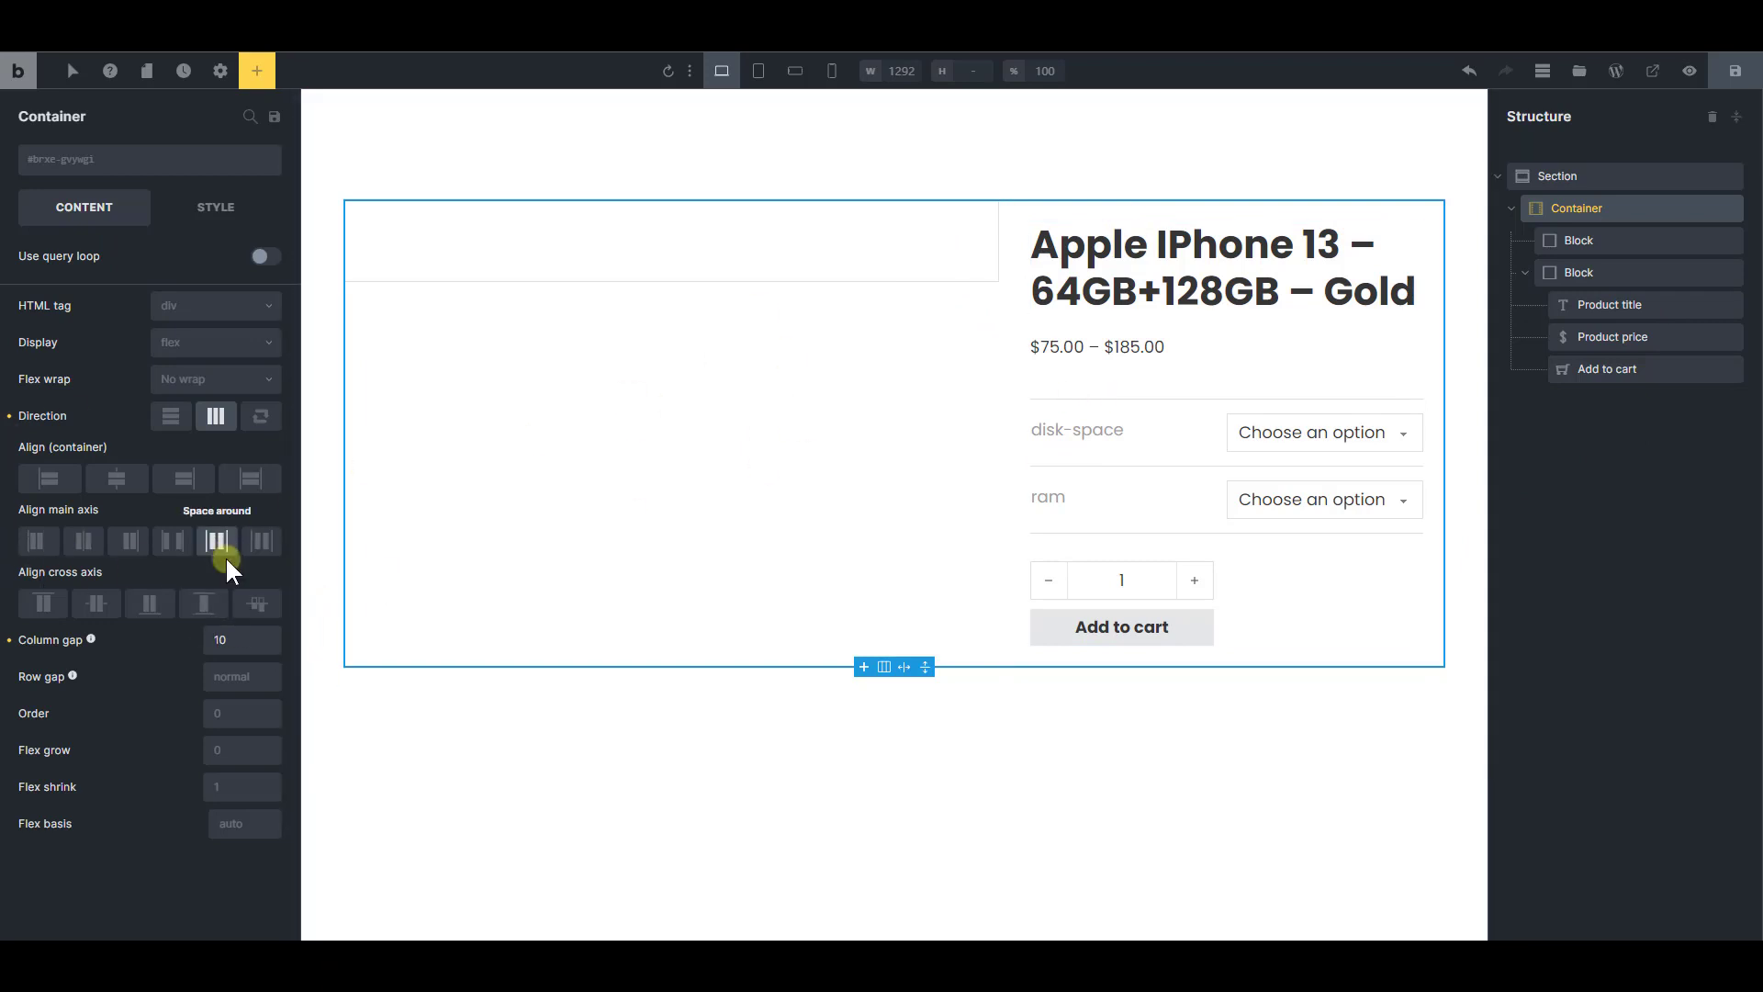
# Add a Slider (Nestable) element to the empty first block
pyautogui.click(743, 379)
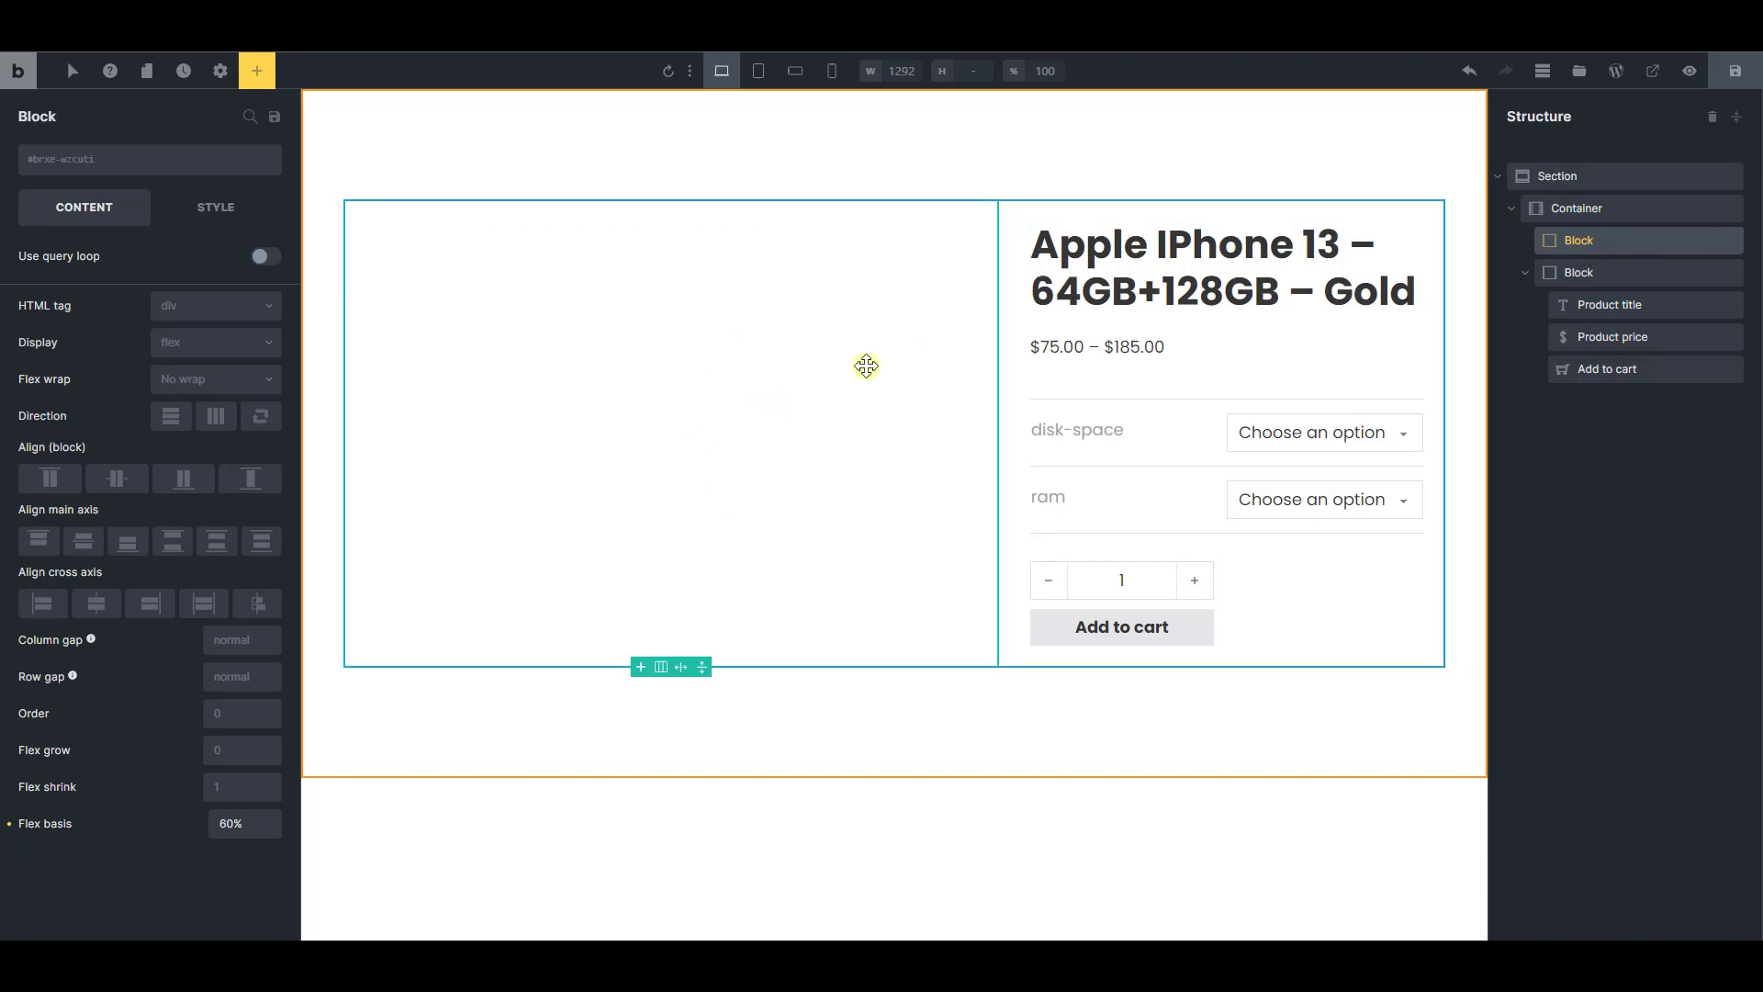
pyautogui.click(259, 81)
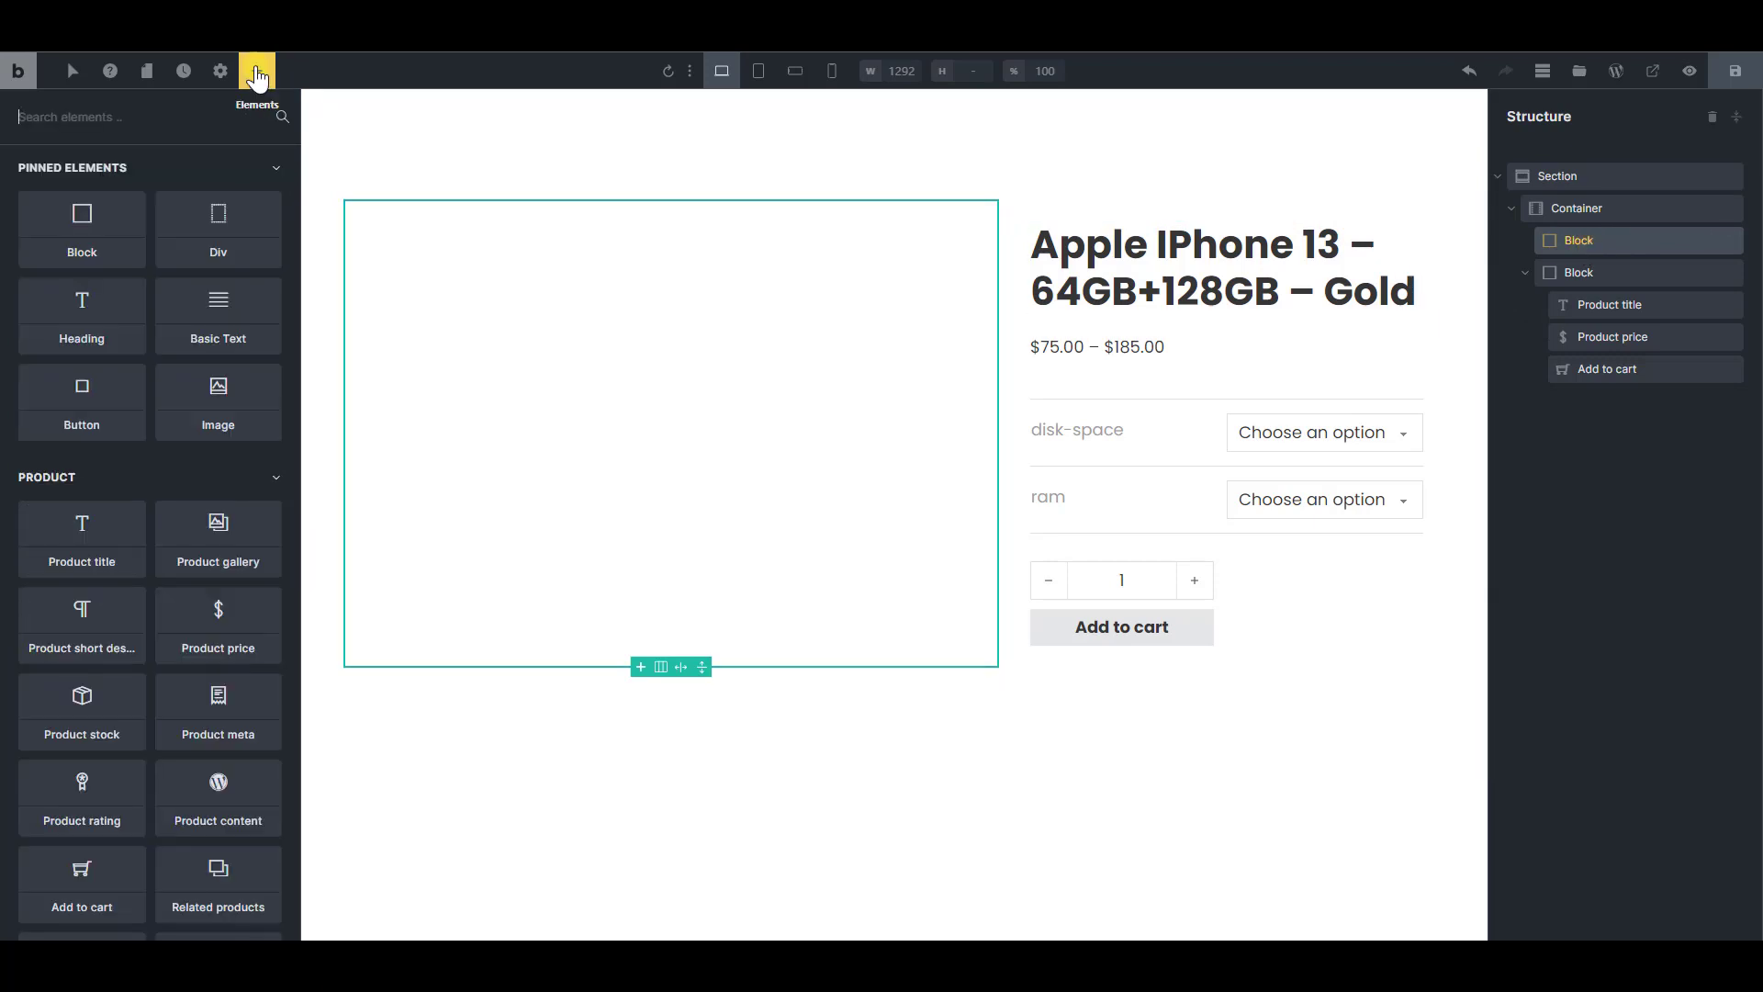
pyautogui.write('slide')
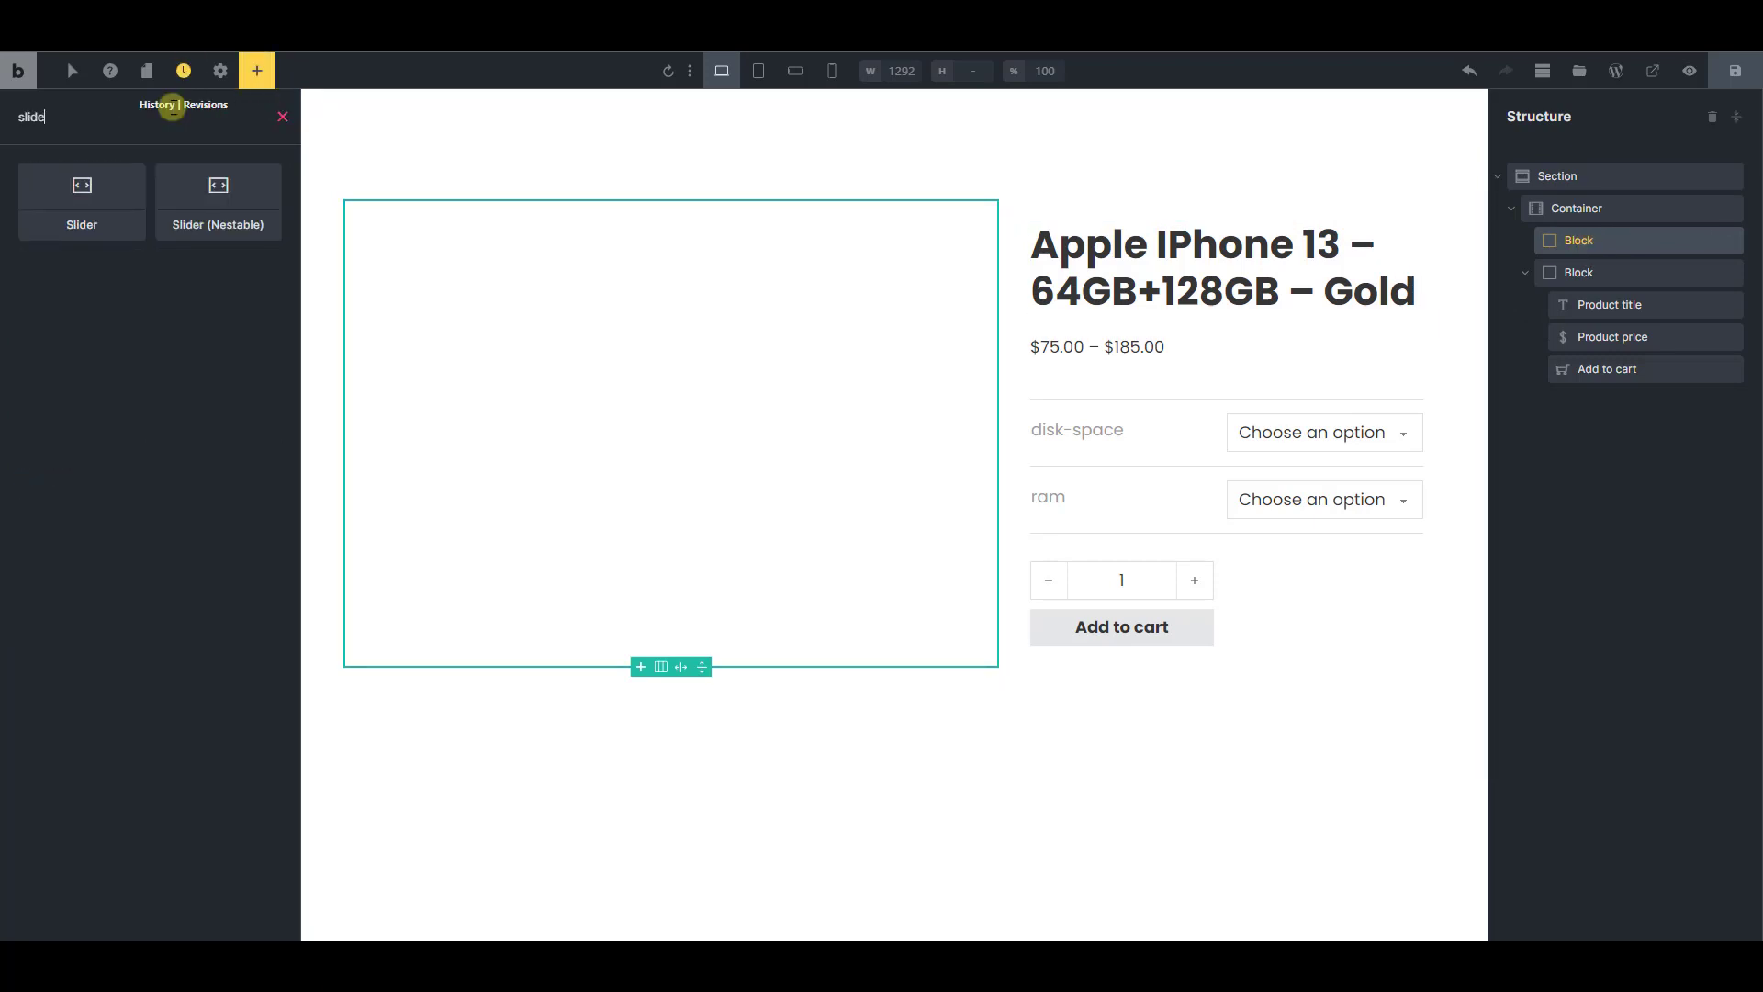
pyautogui.click(206, 199)
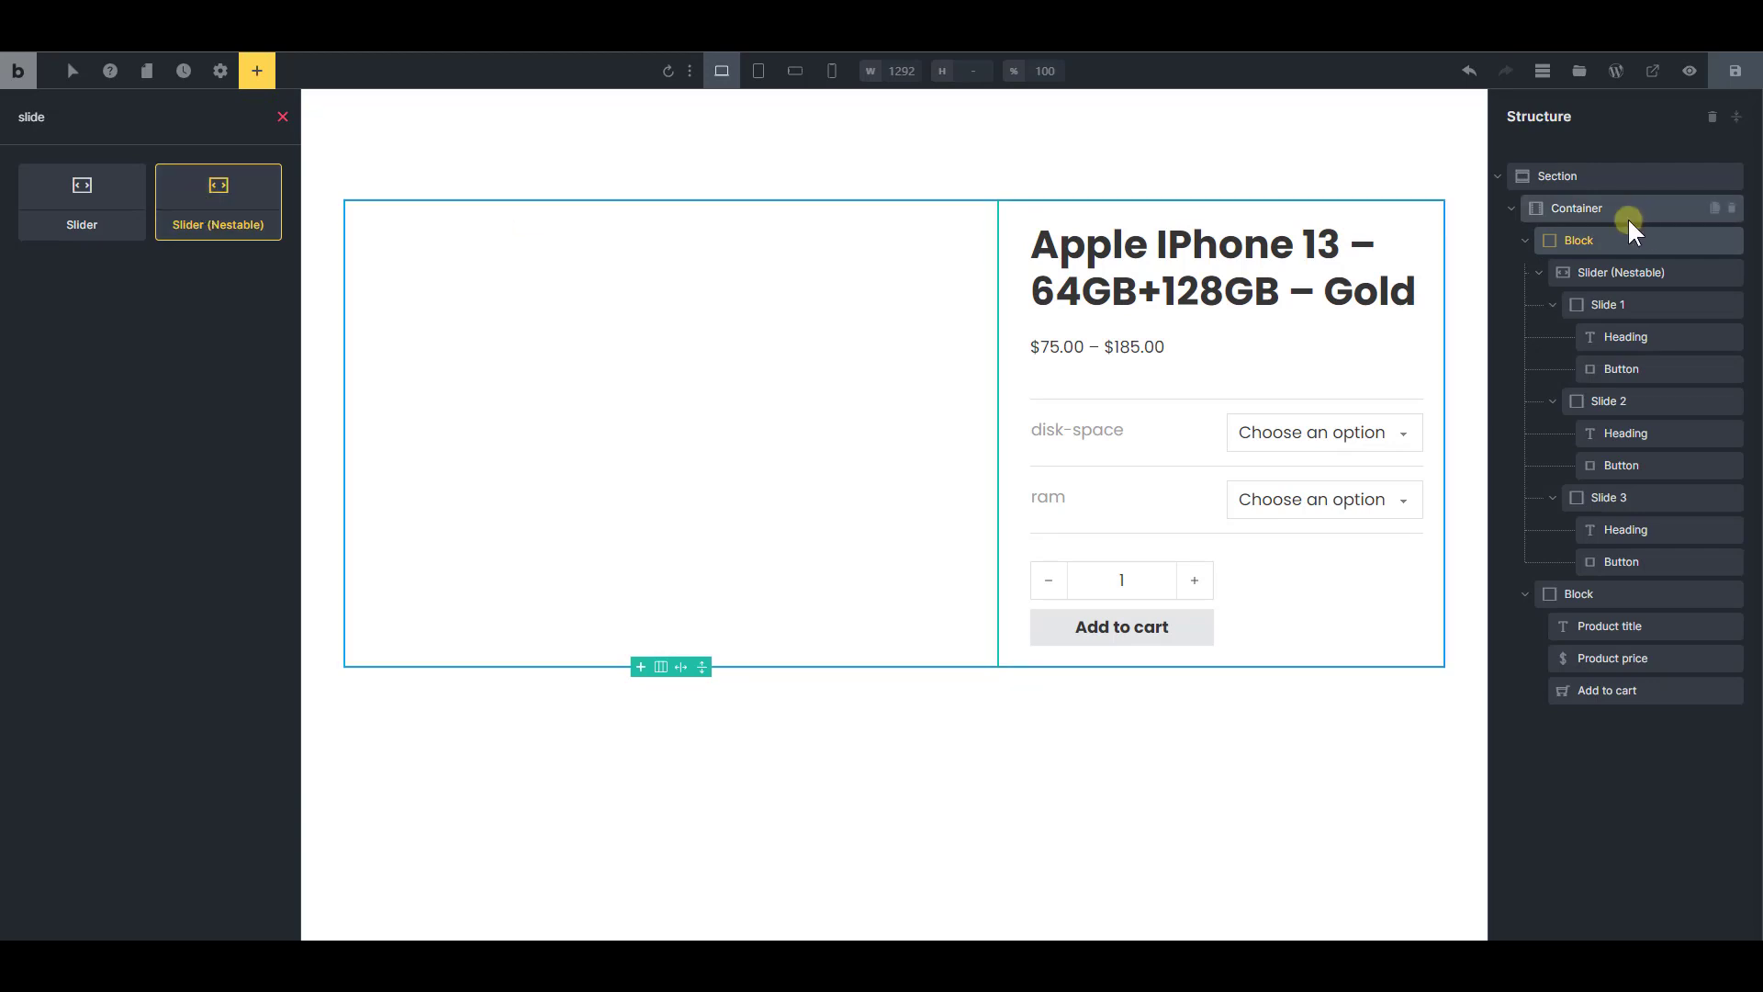
# Delete Slide 2 and Slide 3 from the nestable slider, keeping only Slide 1
pyautogui.click(1616, 270)
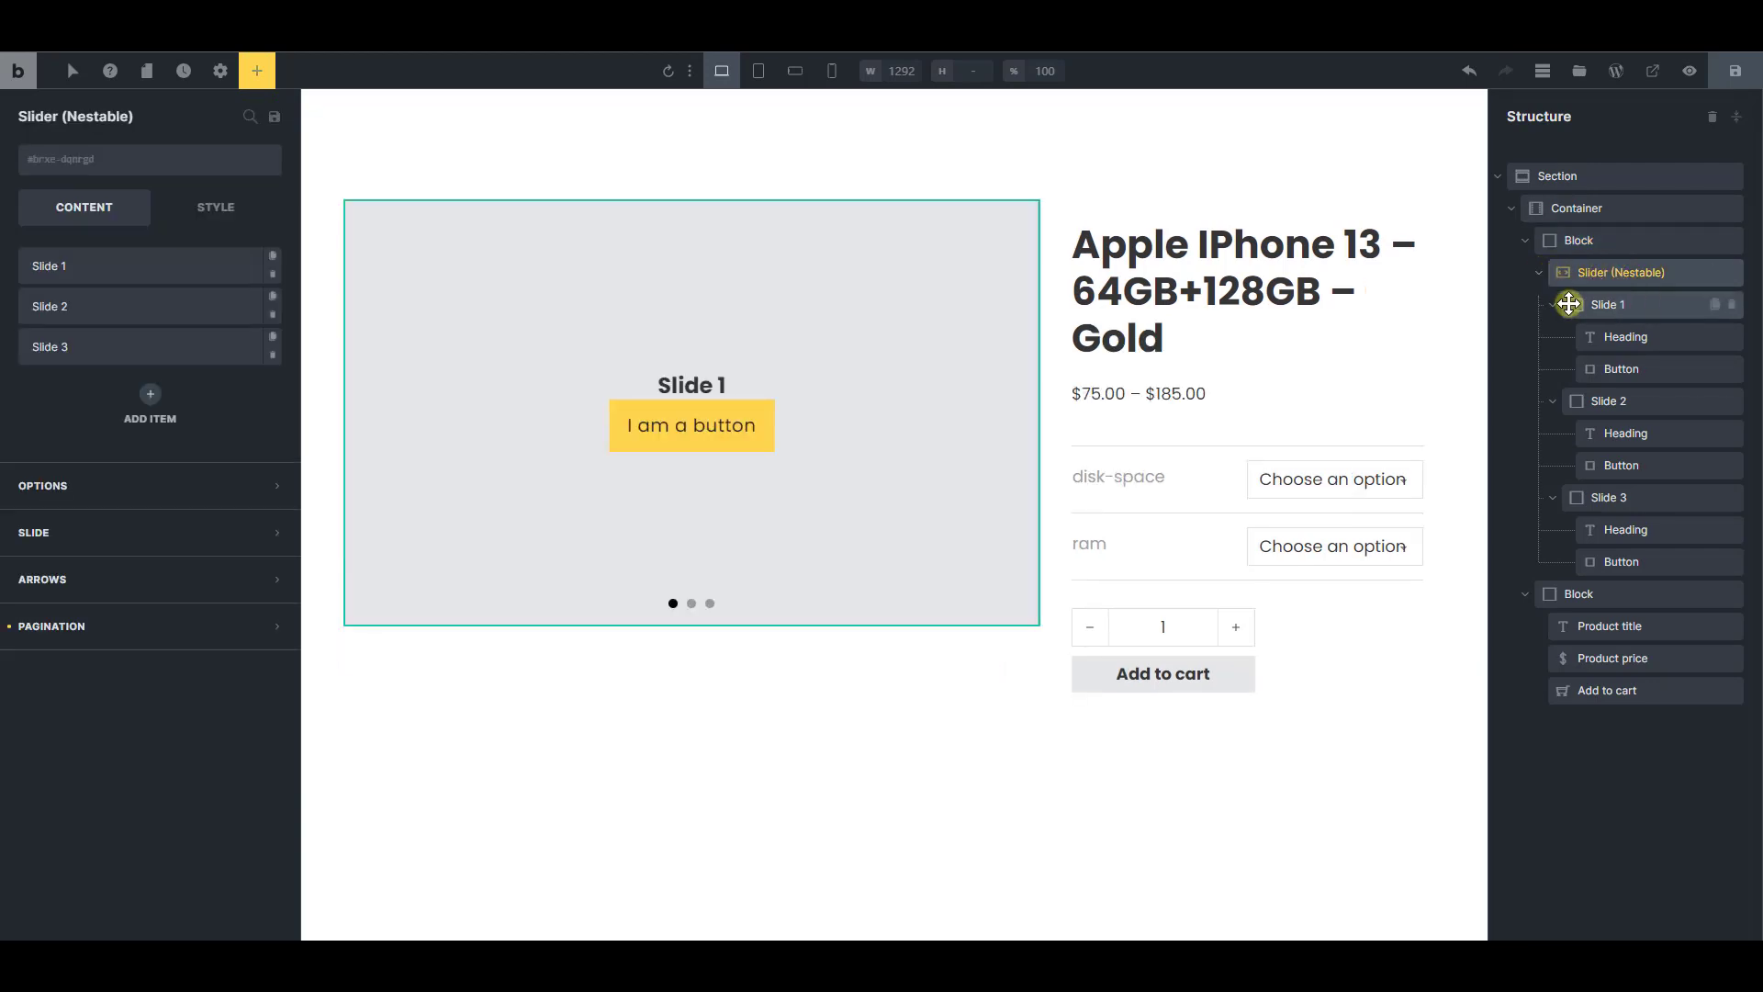
pyautogui.click(1552, 304)
pyautogui.click(1552, 336)
pyautogui.click(1551, 368)
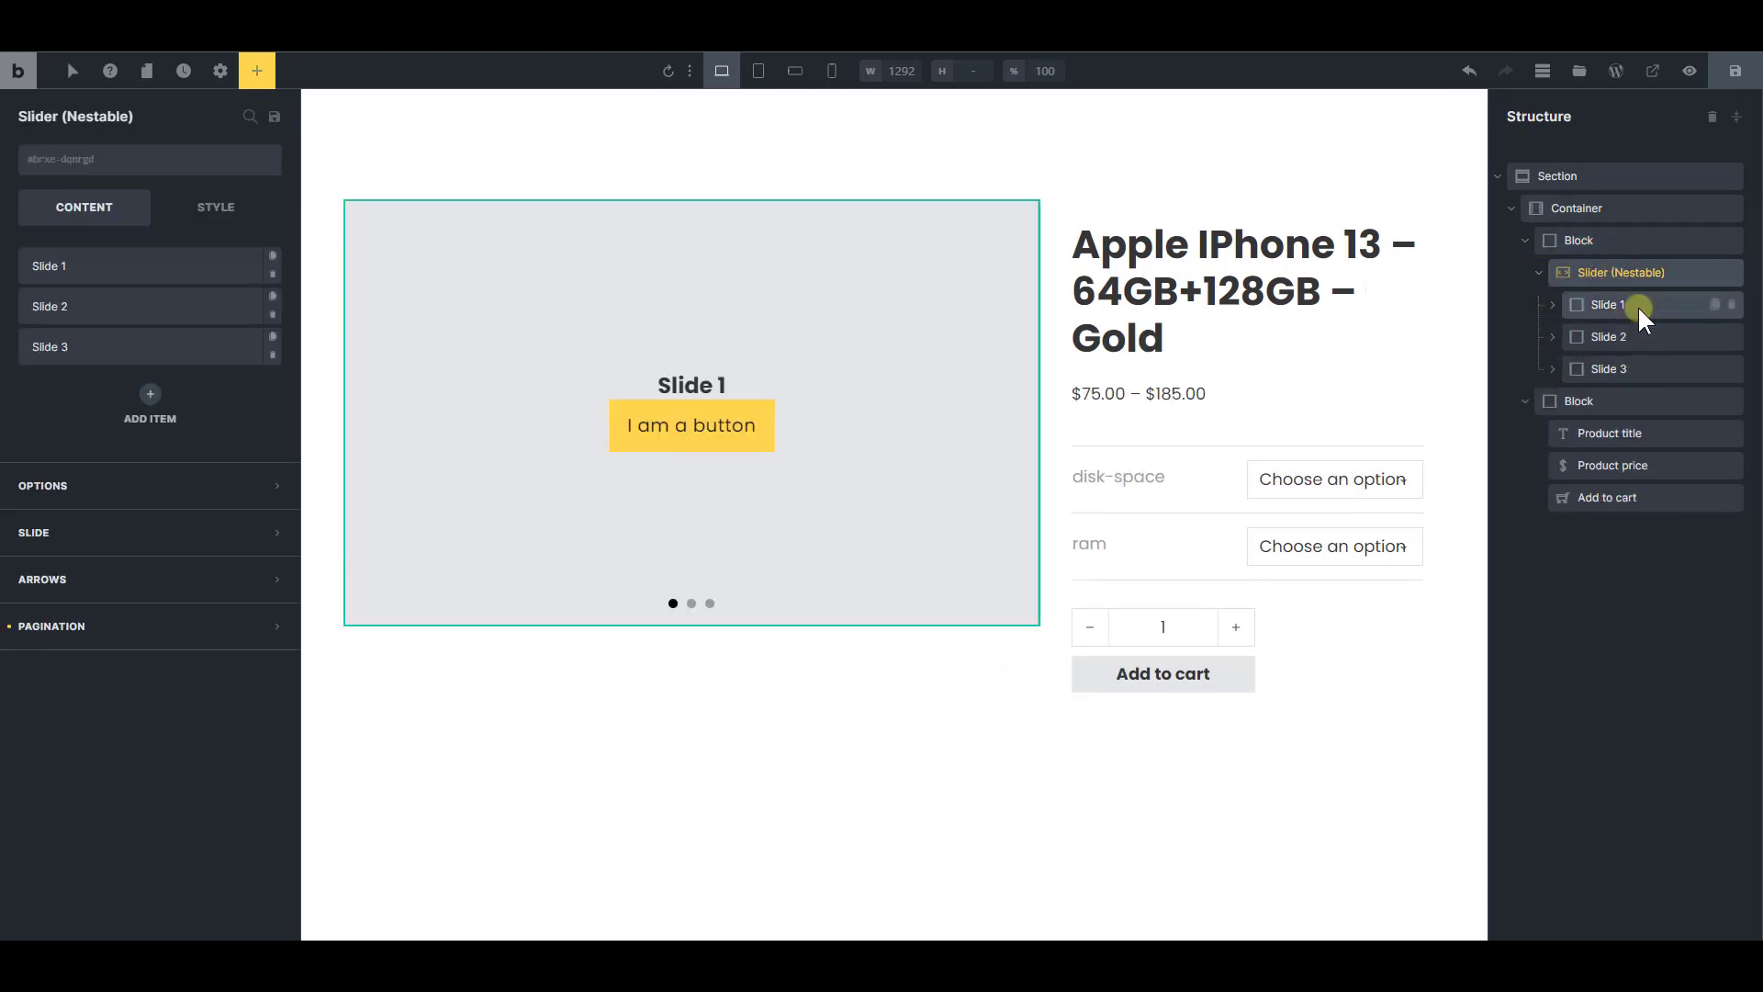
pyautogui.click(1731, 337)
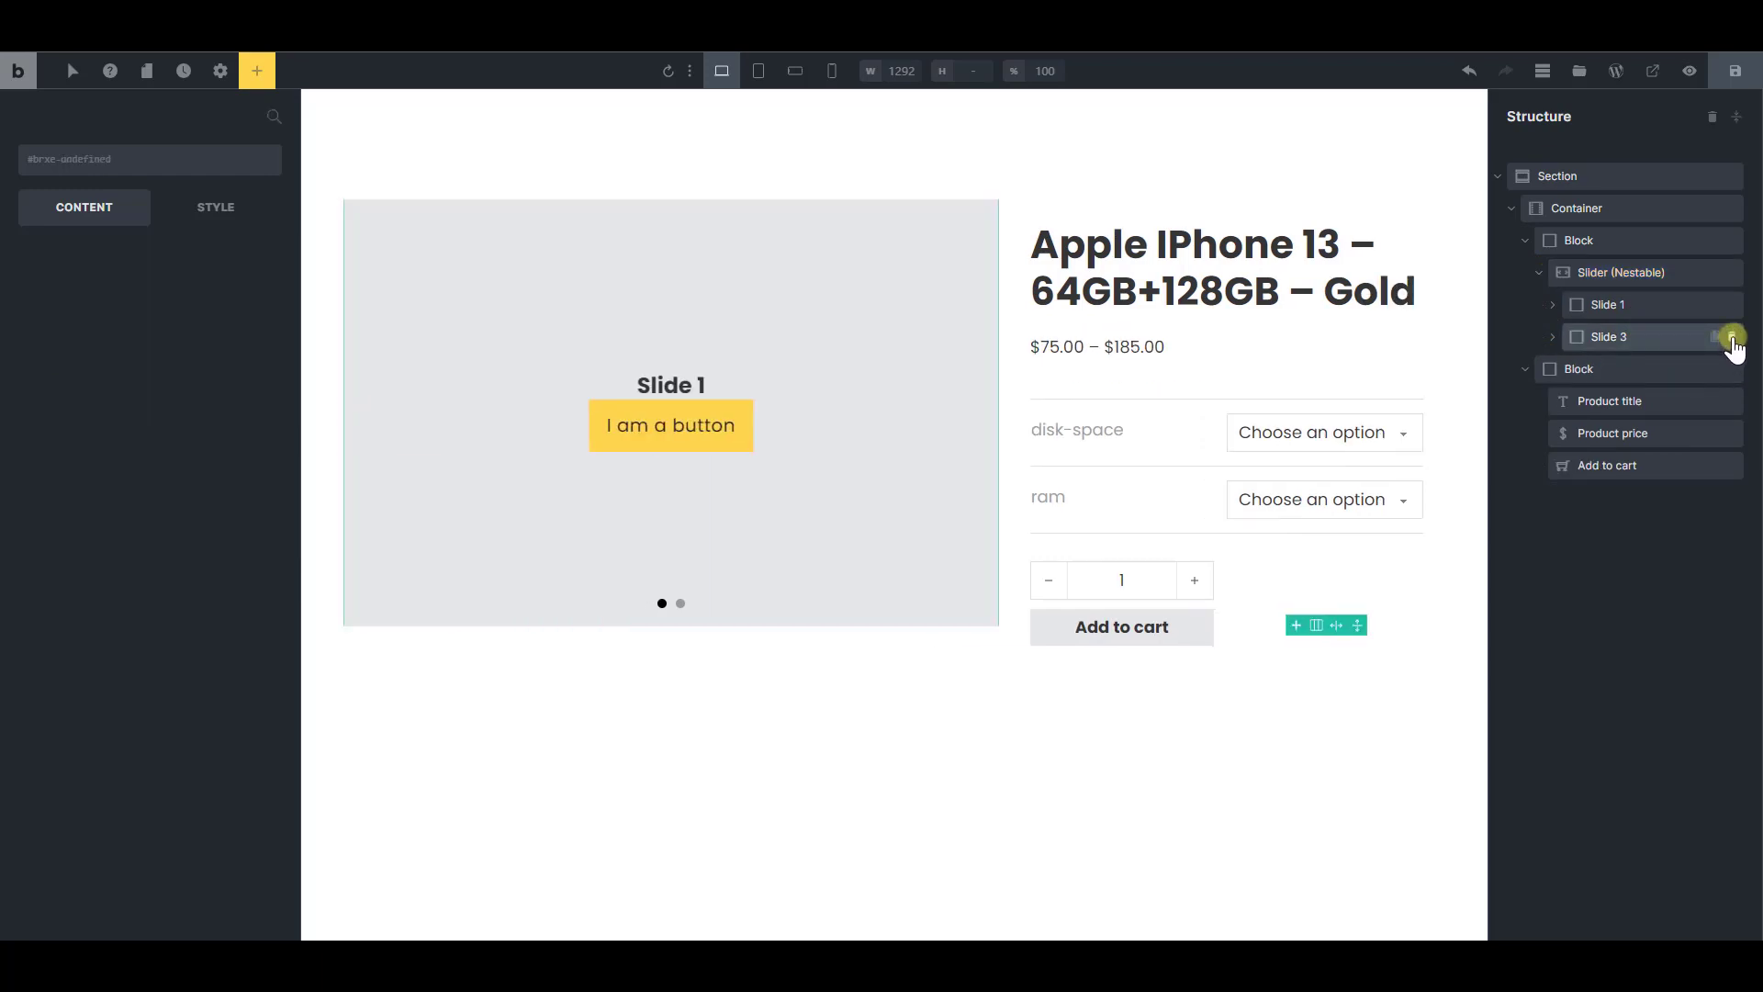
pyautogui.click(1731, 337)
# Rename the nestable slider element as Main slider
pyautogui.click(1636, 309)
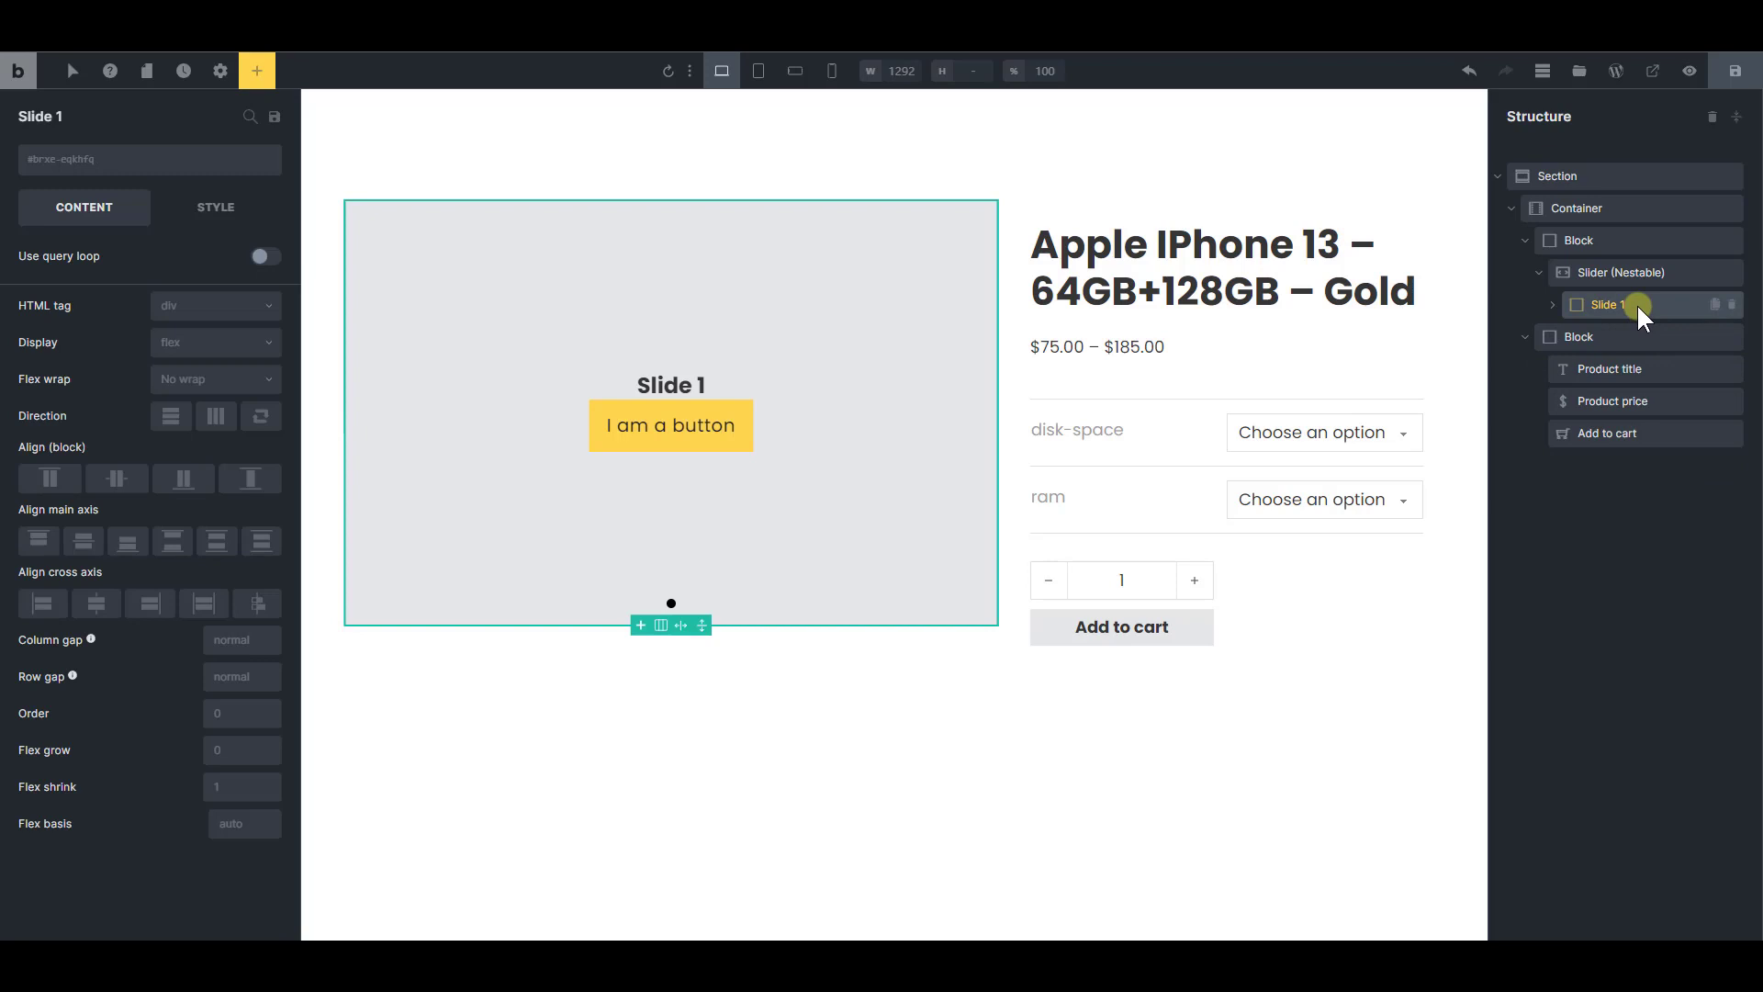
pyautogui.moveTo(1639, 309); pyautogui.dragTo(1623, 287)
pyautogui.click(1621, 276)
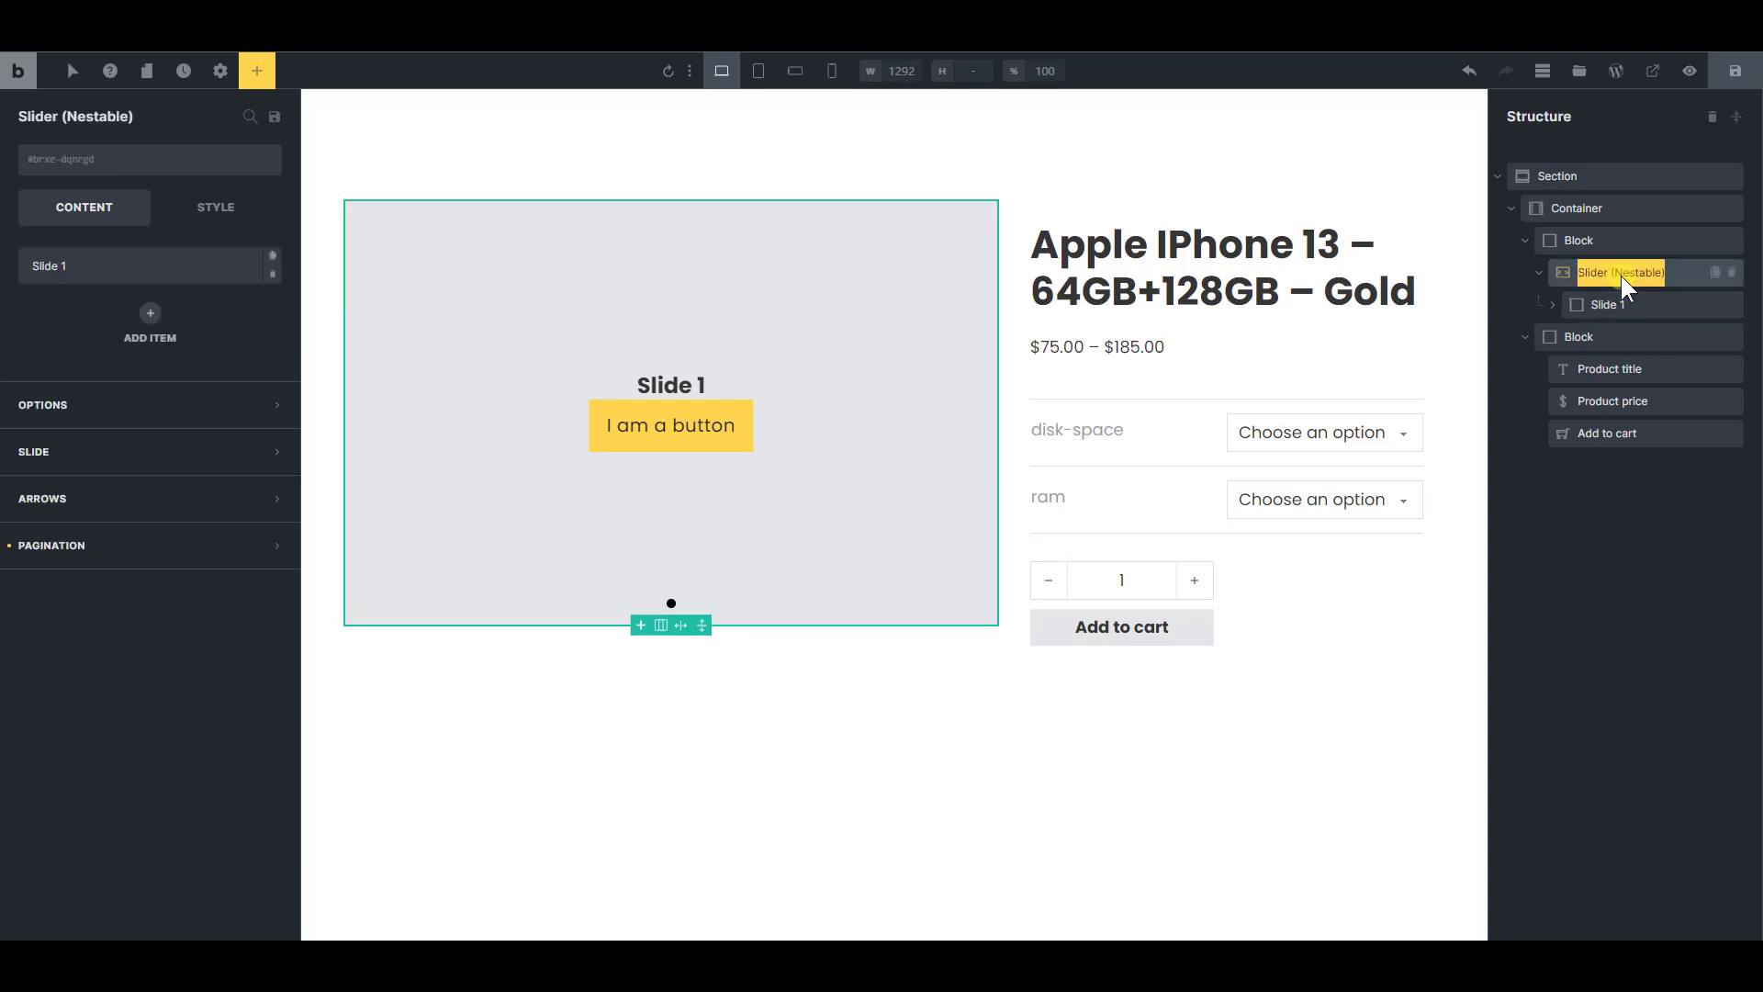
pyautogui.write('Main slider')
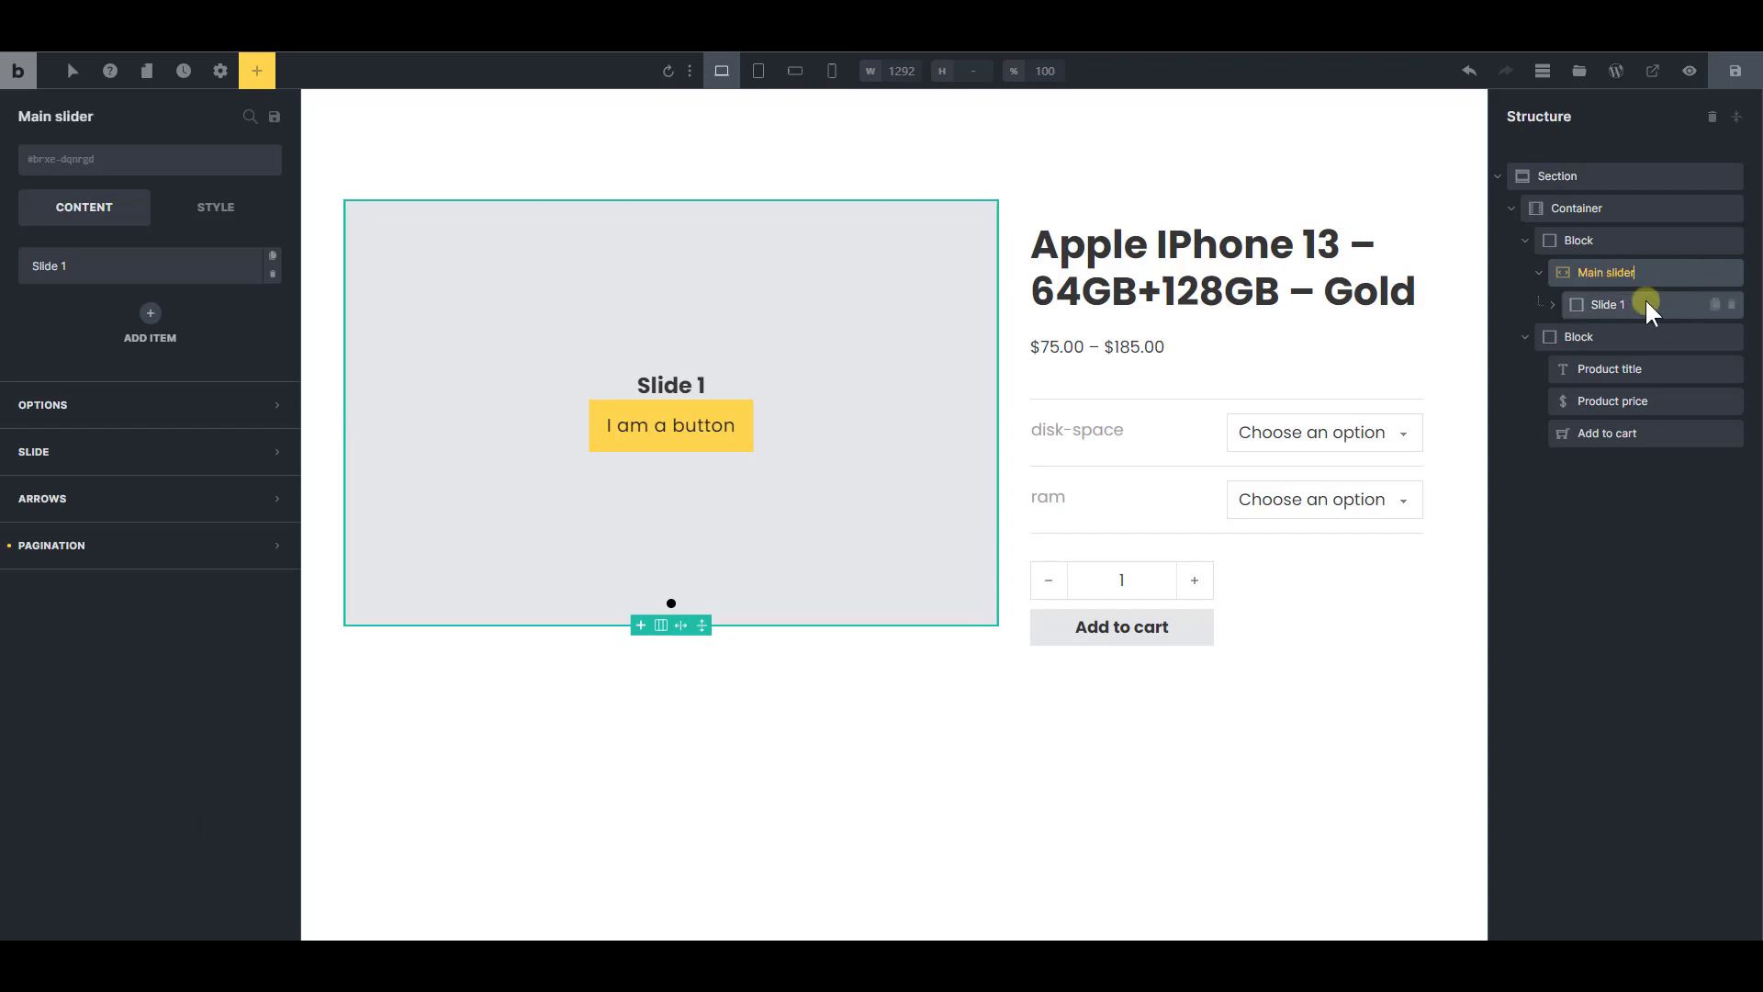
# Enable the query loop on Slide 1, with query type Posts and post type Media
pyautogui.click(1614, 303)
pyautogui.click(257, 259)
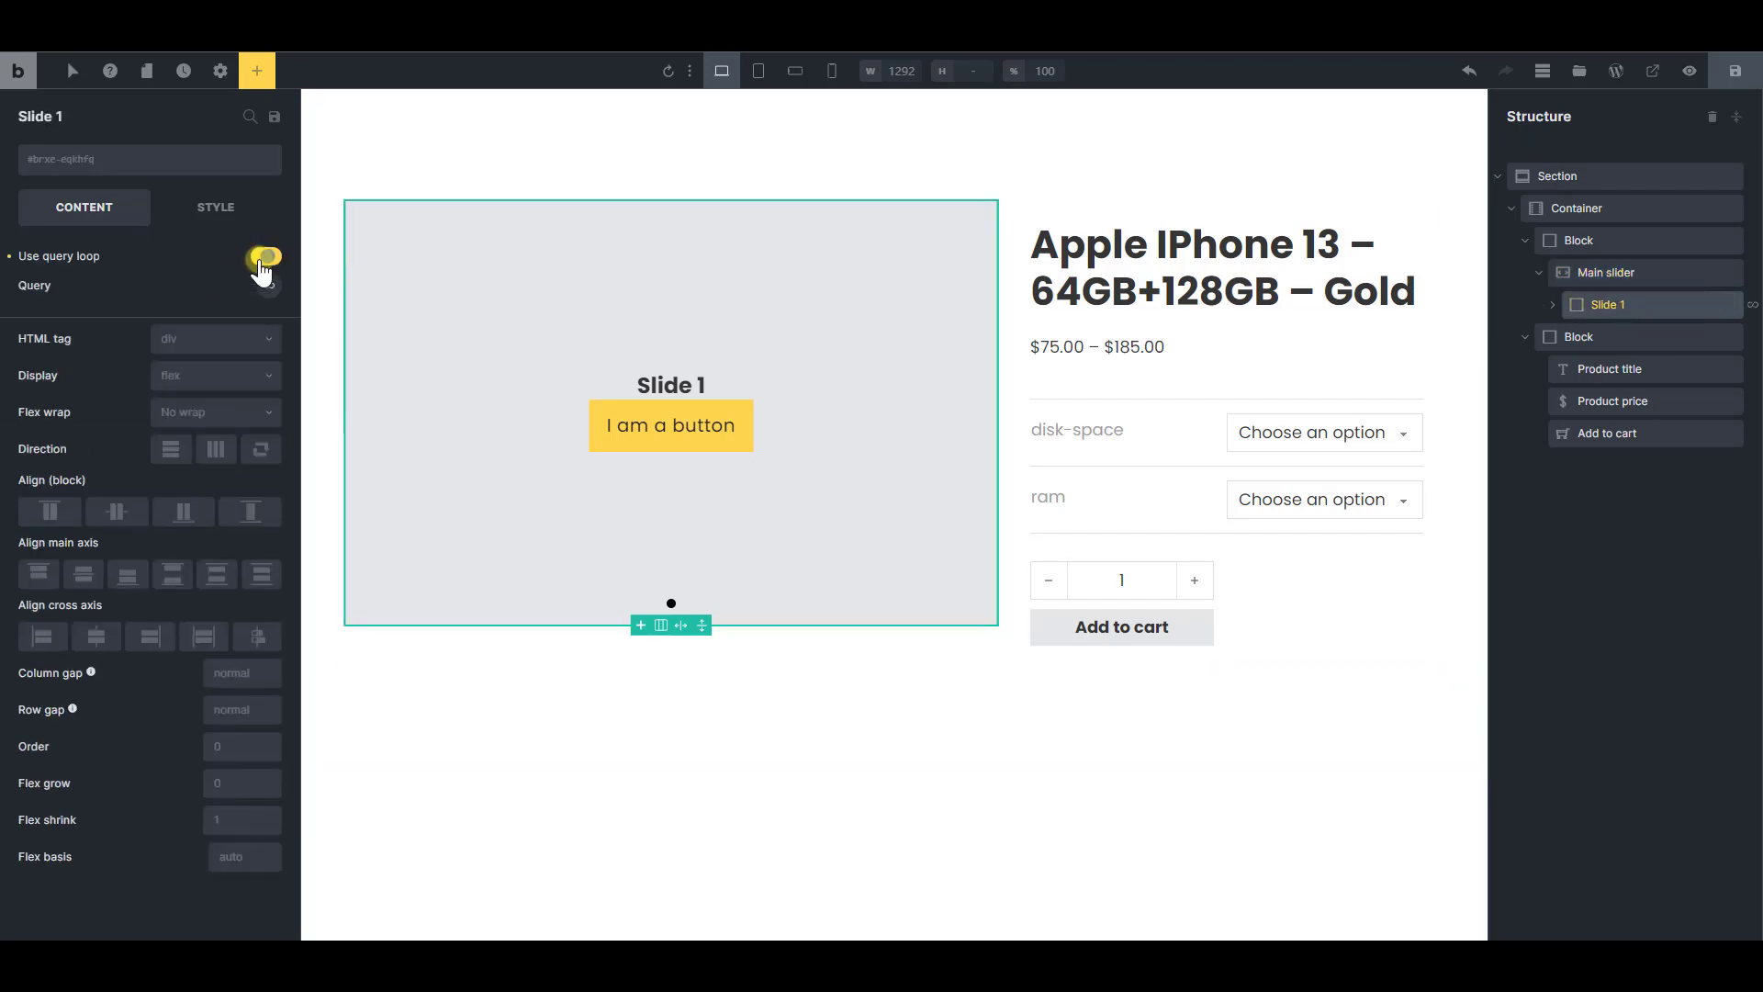
pyautogui.click(269, 283)
pyautogui.click(229, 337)
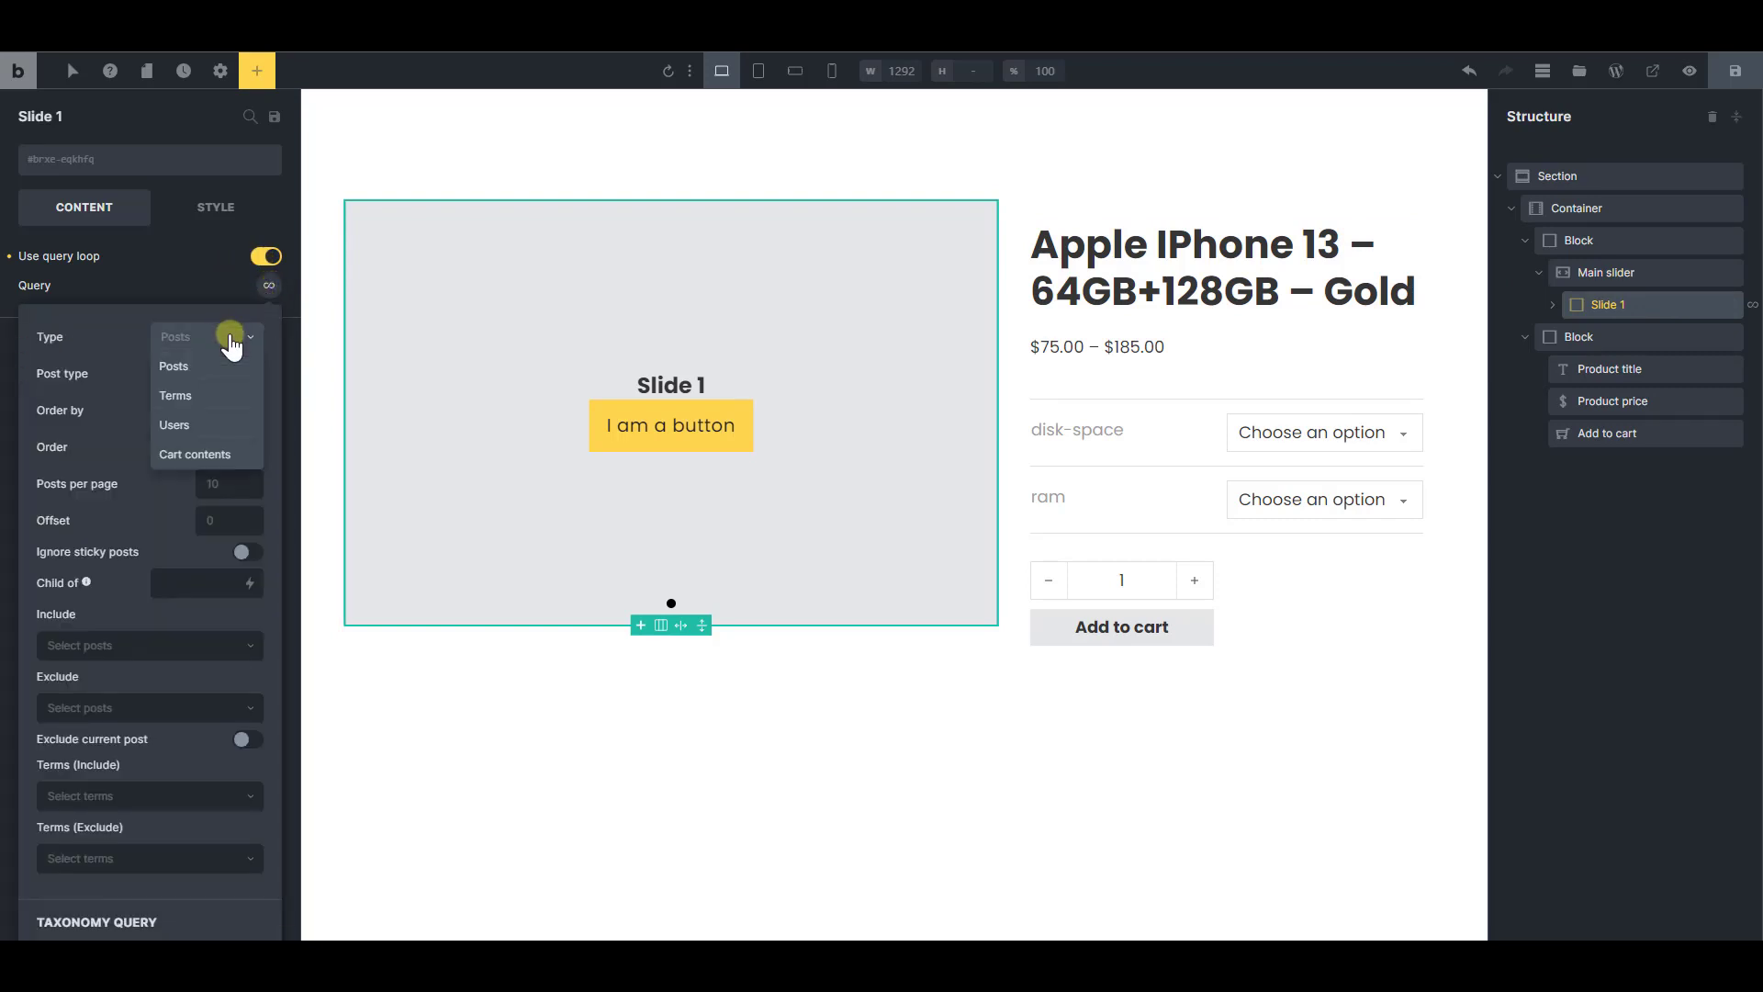
pyautogui.click(224, 371)
pyautogui.click(224, 378)
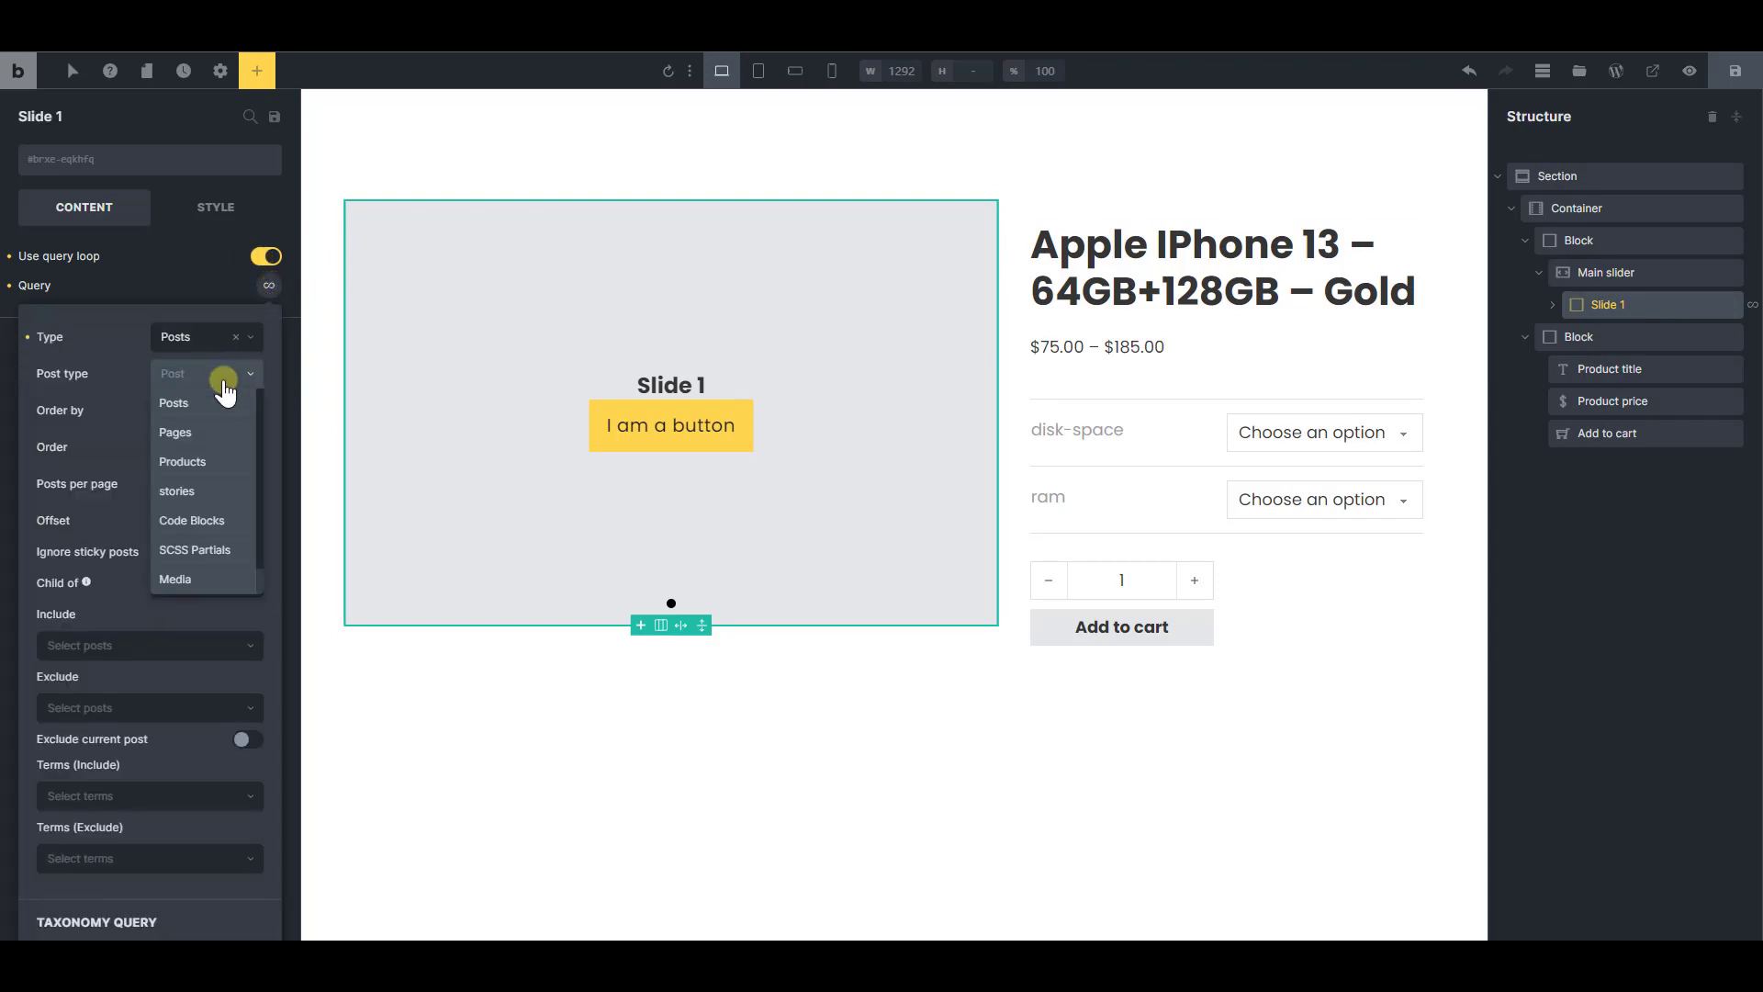
pyautogui.click(192, 580)
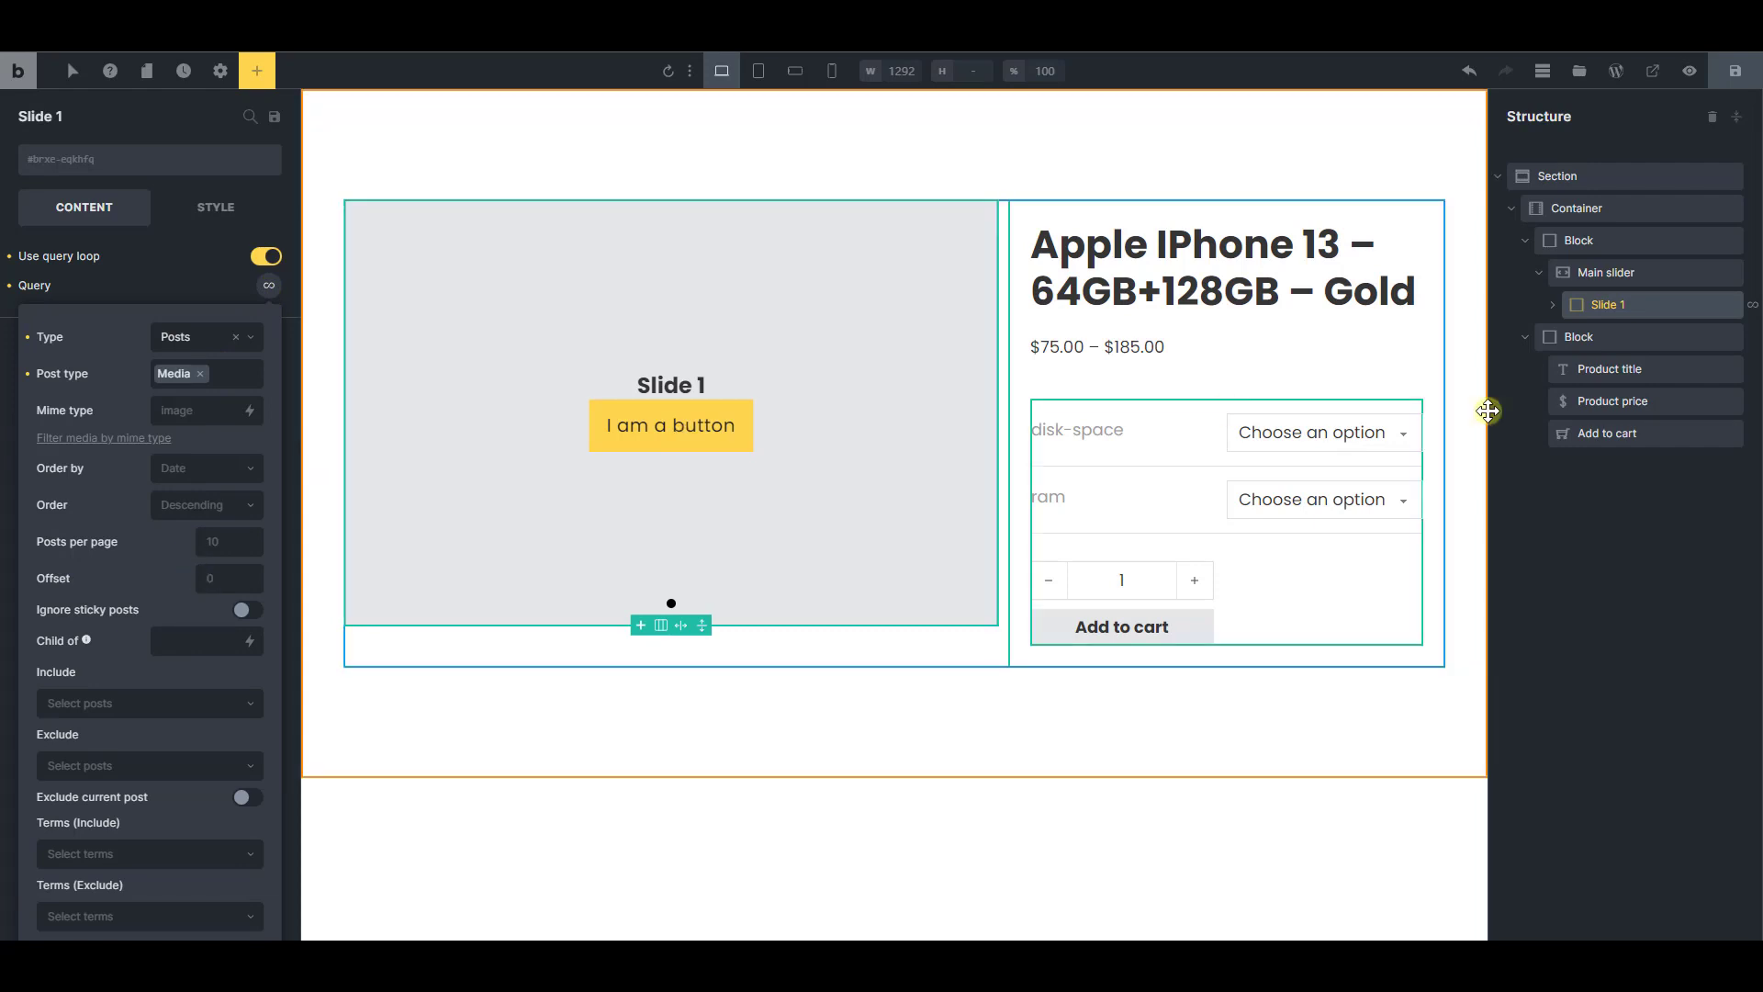
# Delete the Heading and Button elements from Slide 1
pyautogui.click(1553, 304)
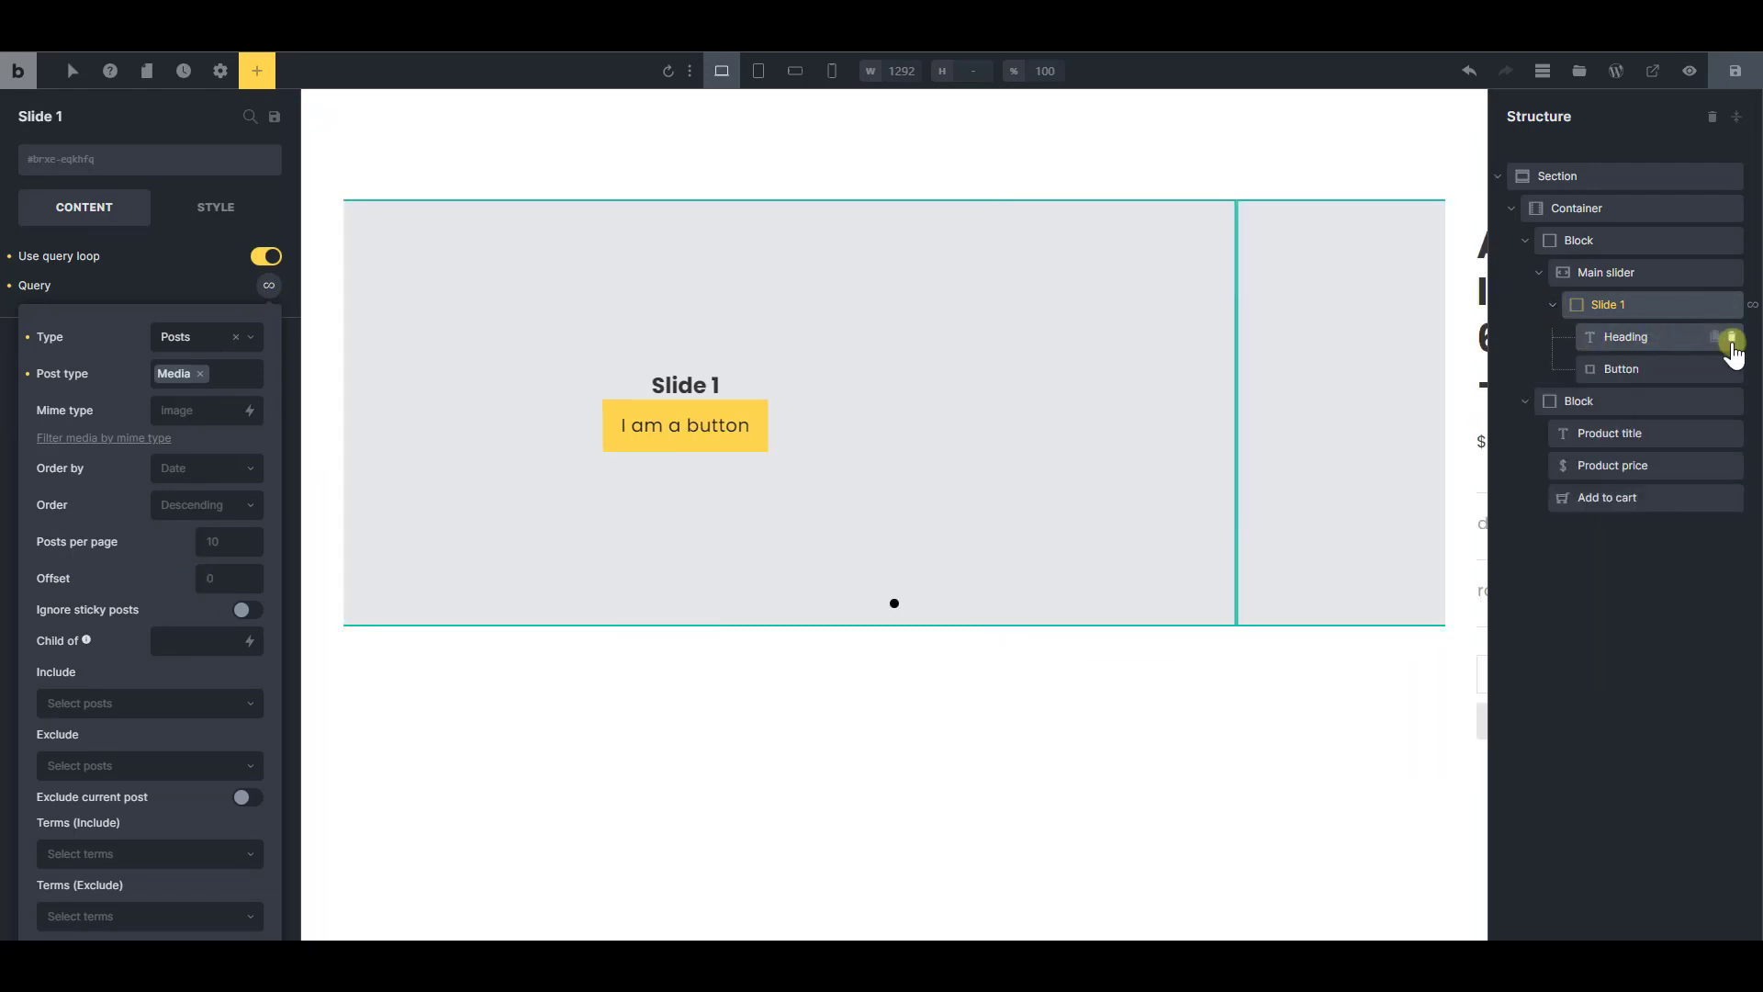
pyautogui.click(1731, 338)
pyautogui.click(1731, 338)
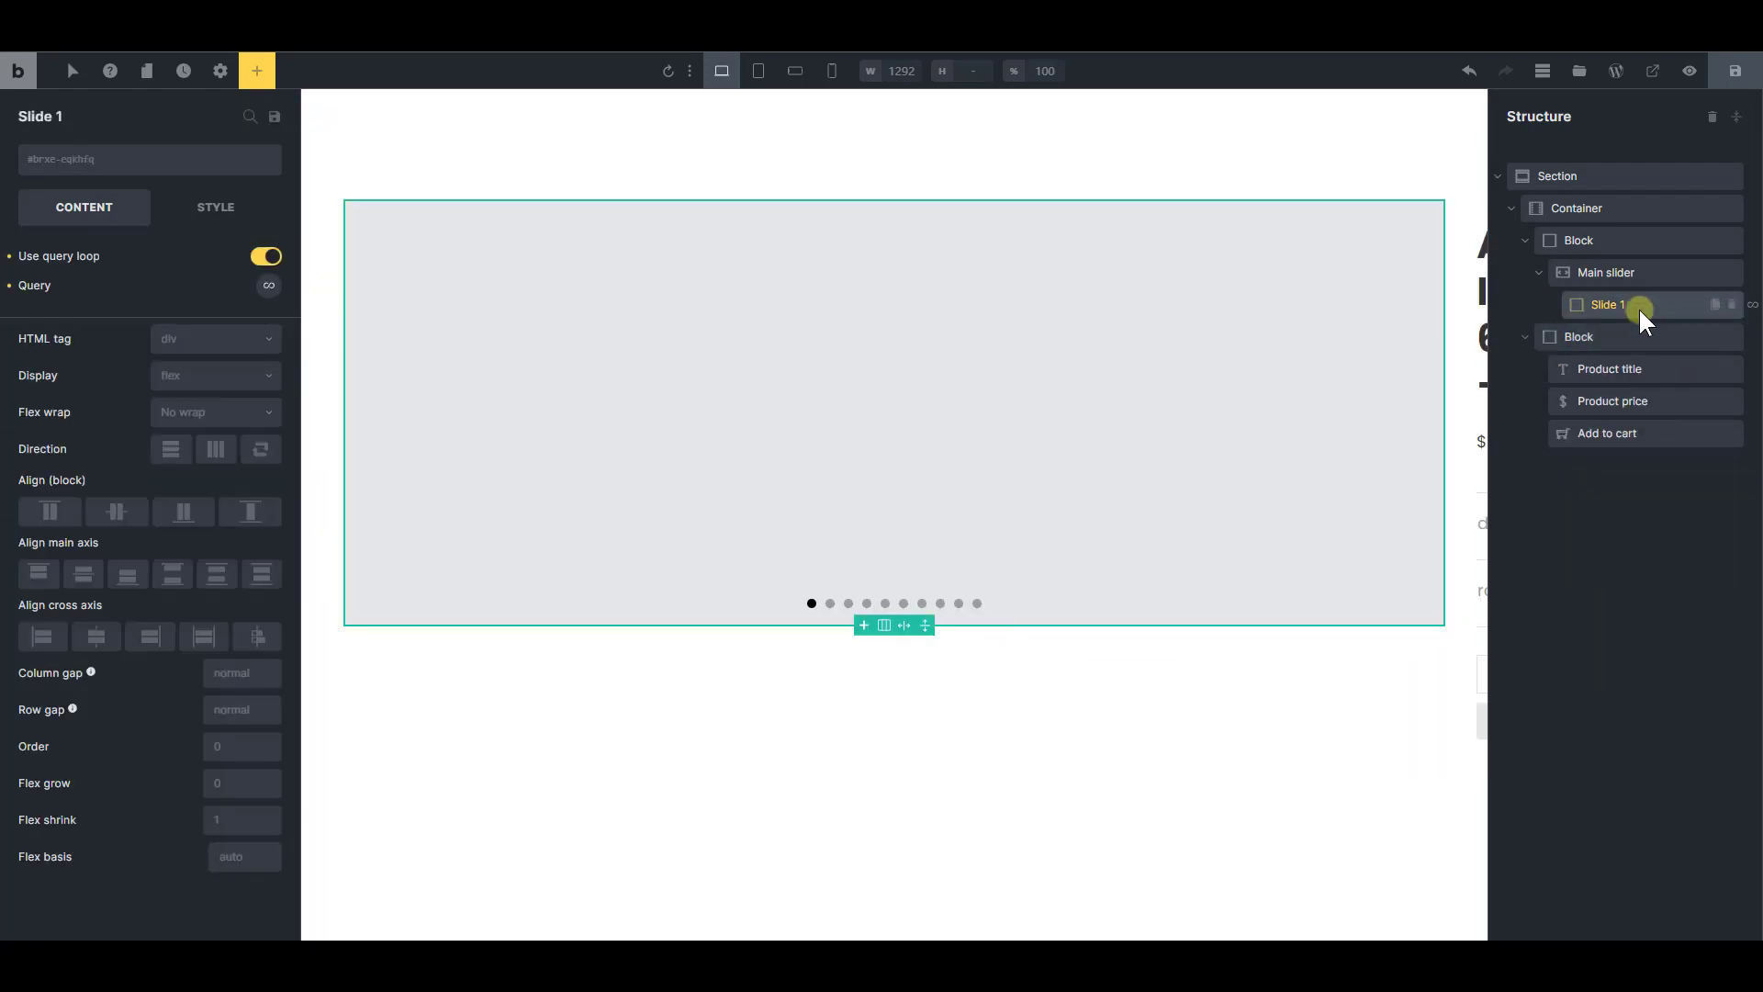
# Add an Image element inside Slide 1 and set its dynamic data source to Post ID
pyautogui.click(257, 71)
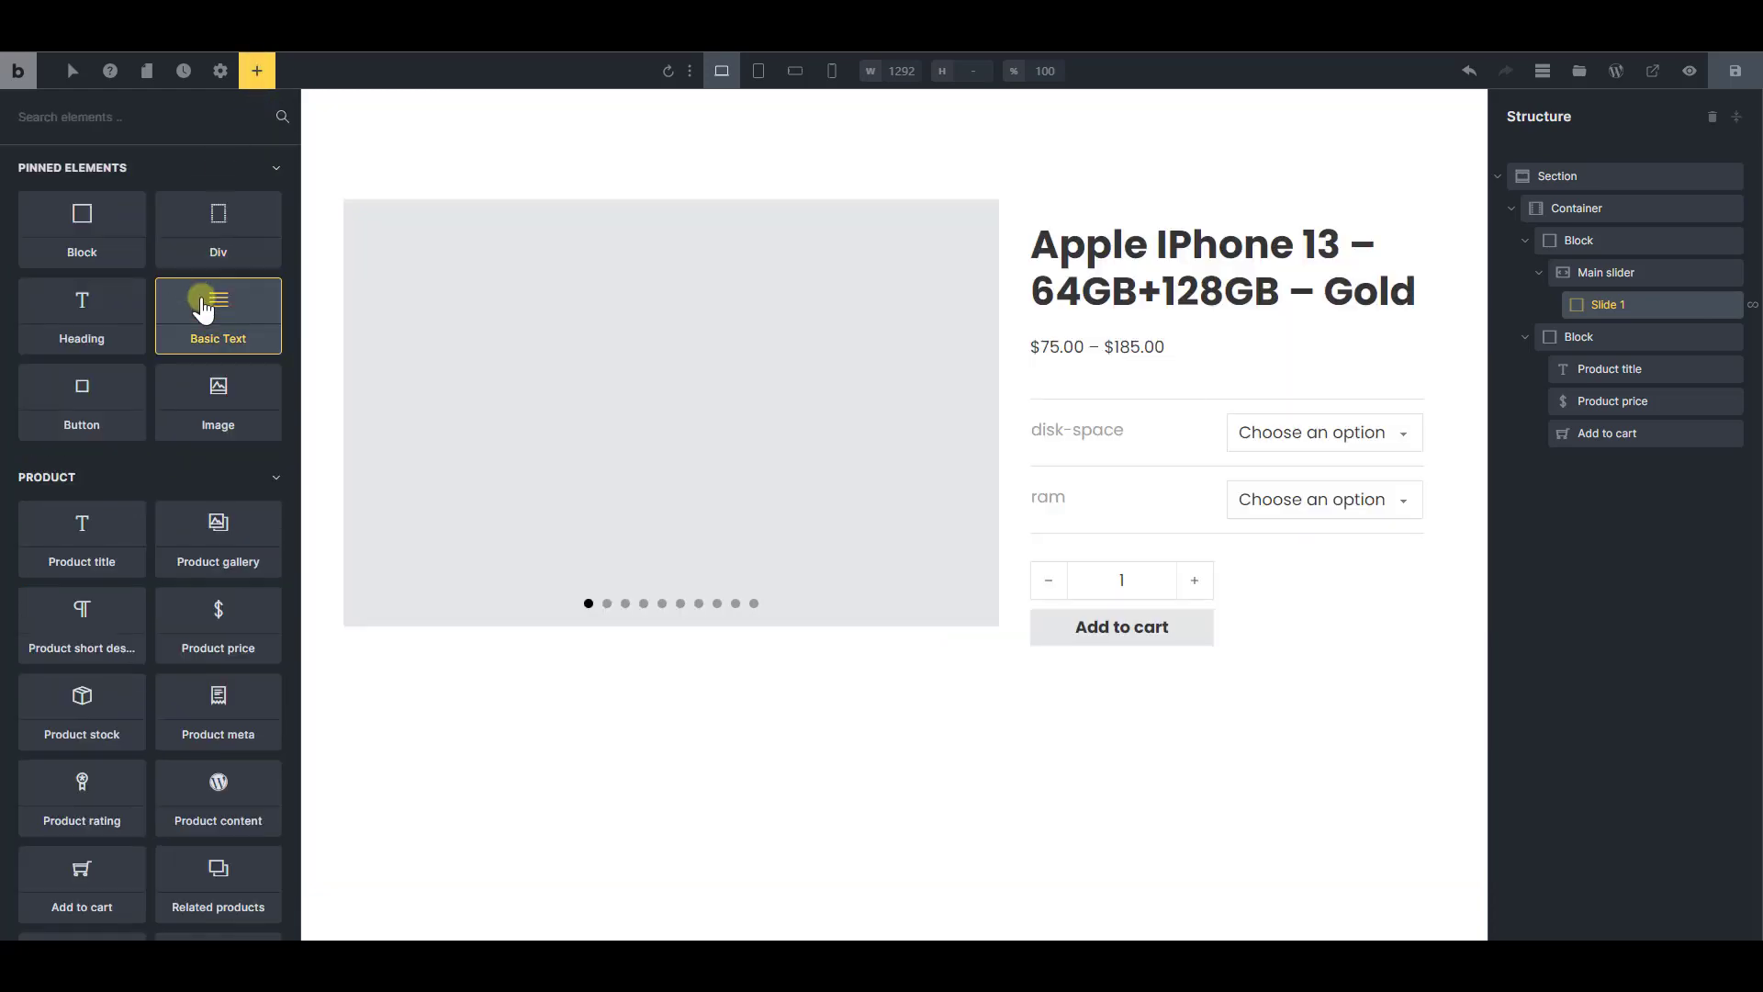
pyautogui.moveTo(218, 395); pyautogui.dragTo(1619, 340)
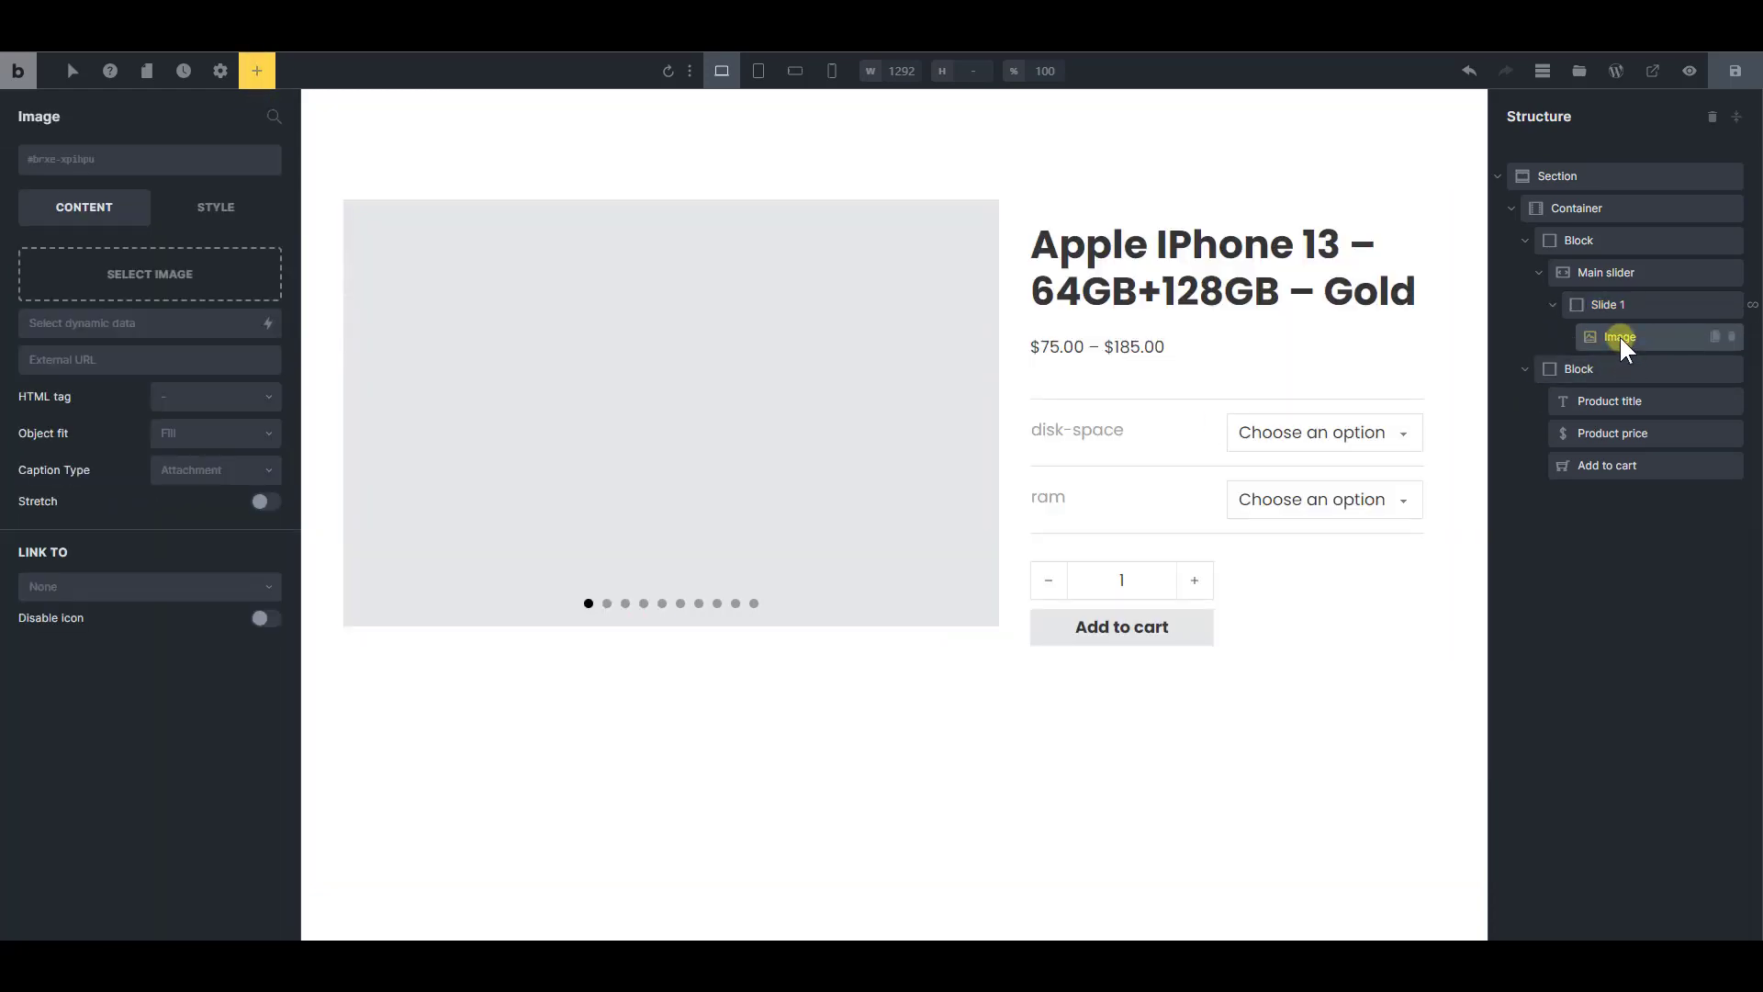
pyautogui.click(269, 325)
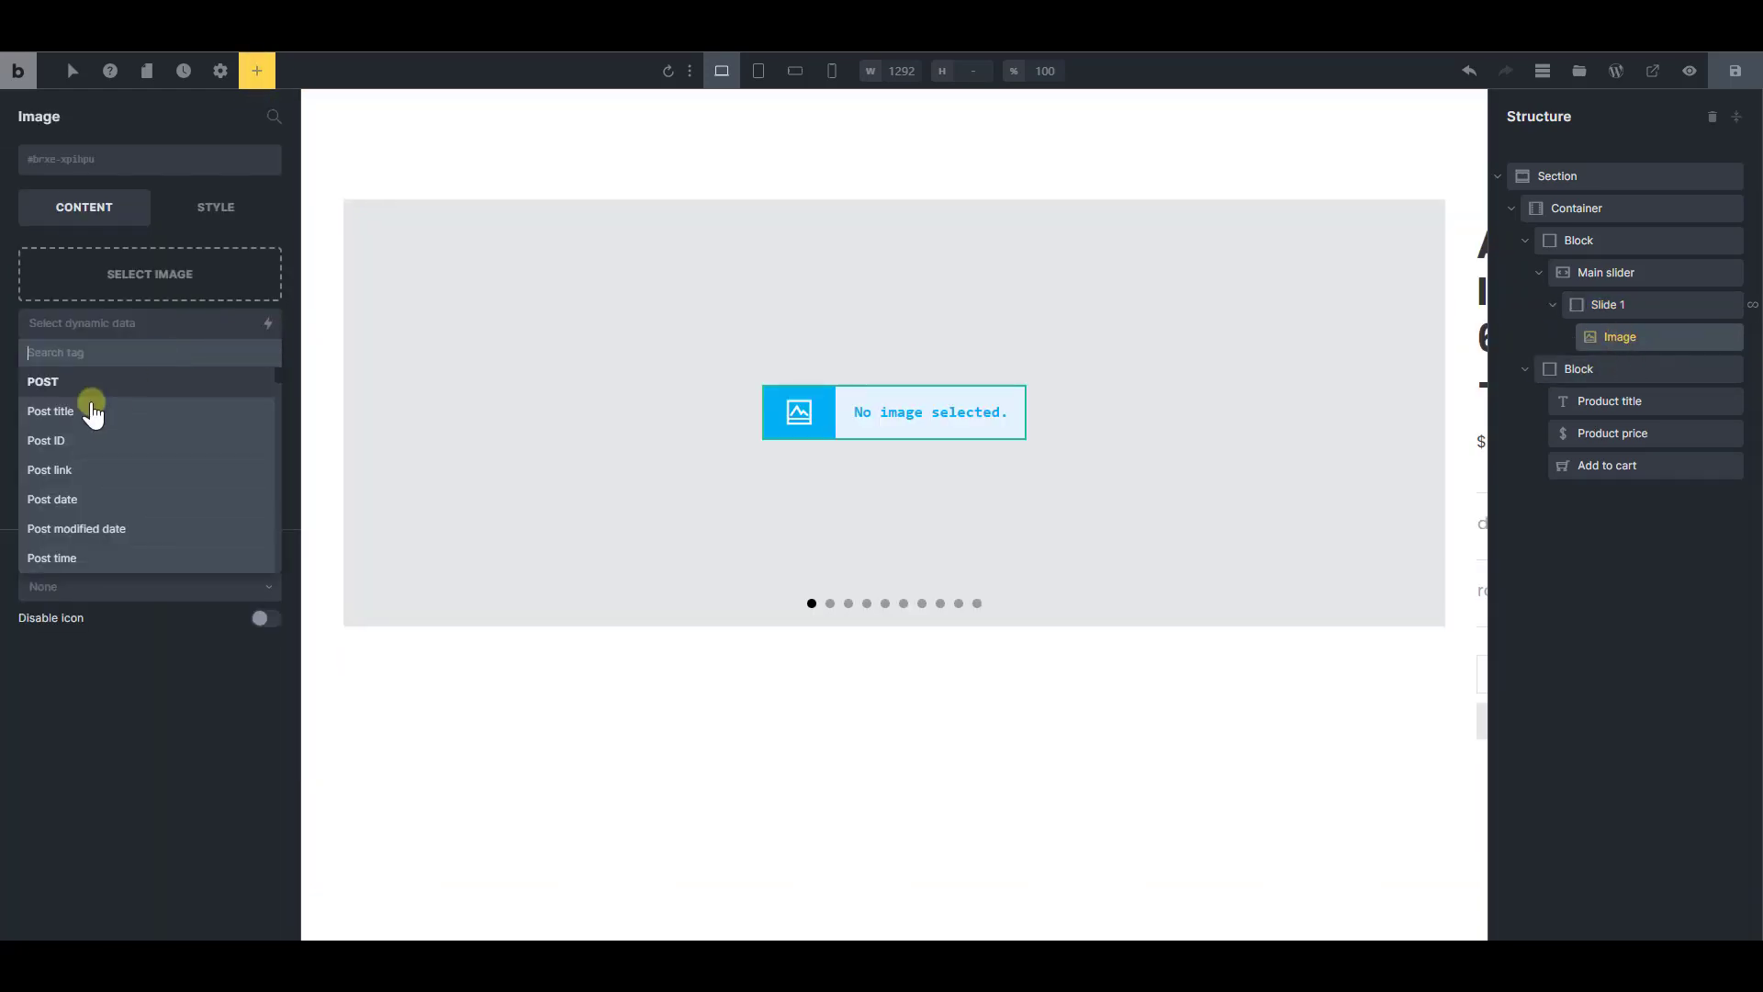
pyautogui.click(81, 444)
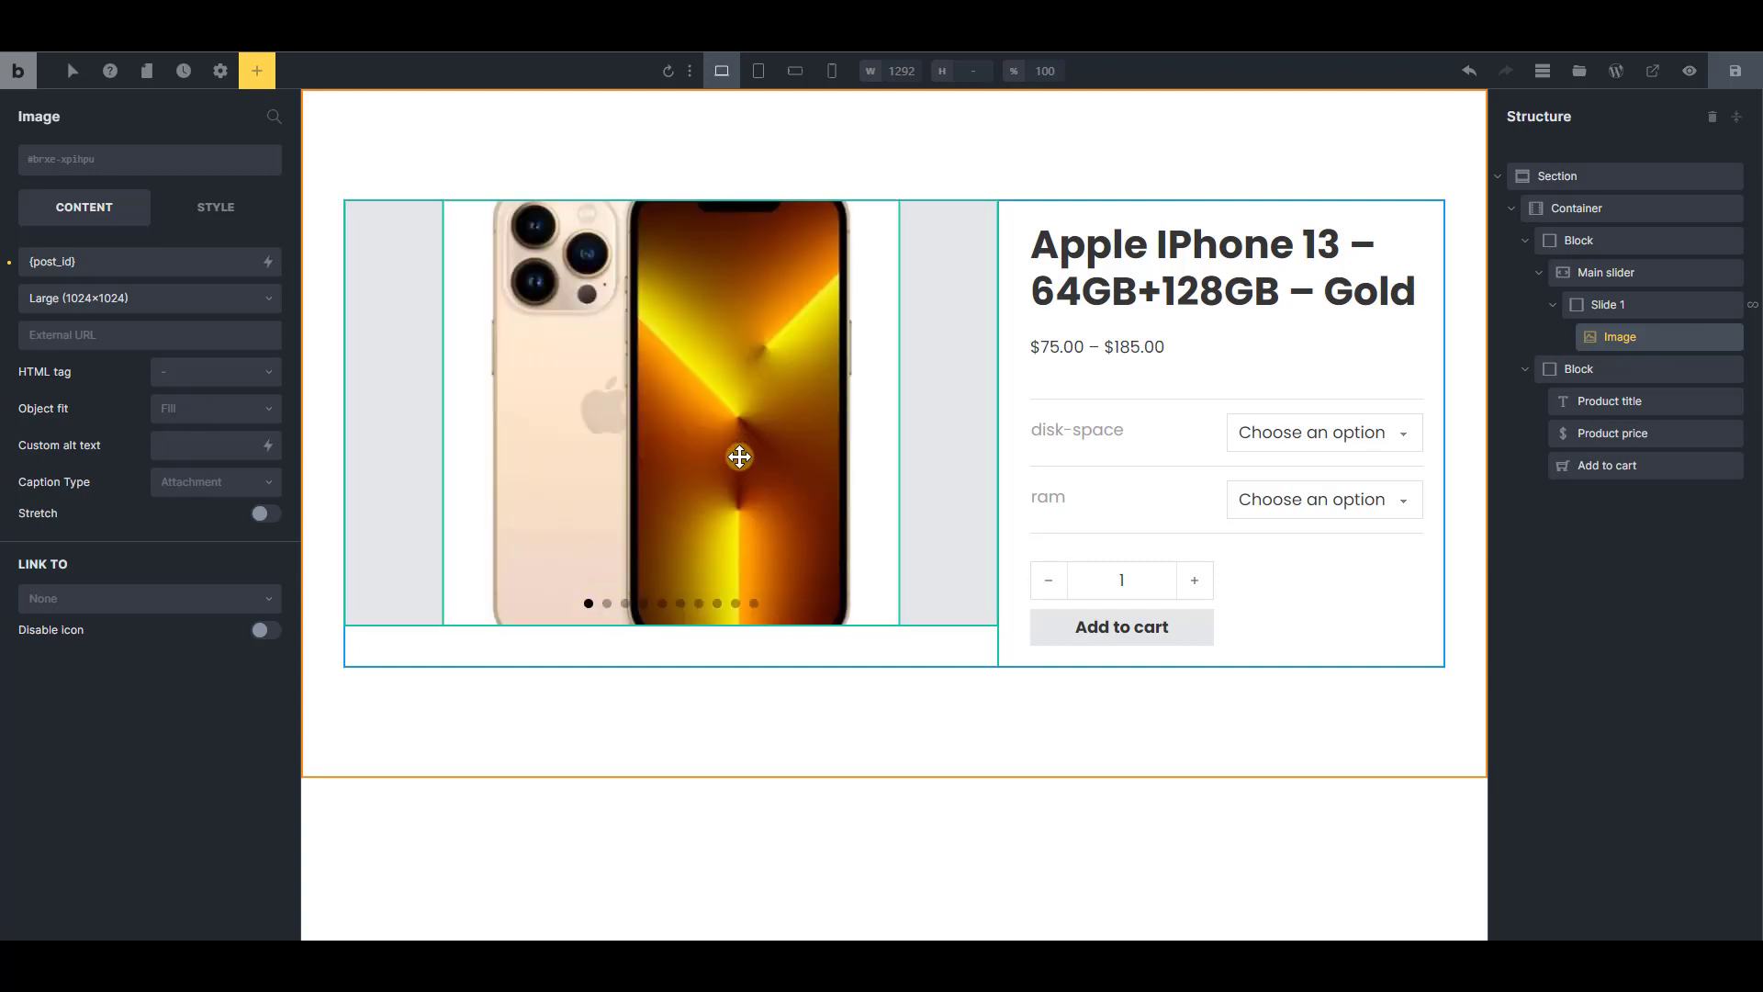
# Give Slide 1 a top and bottom padding of 20
pyautogui.click(1613, 311)
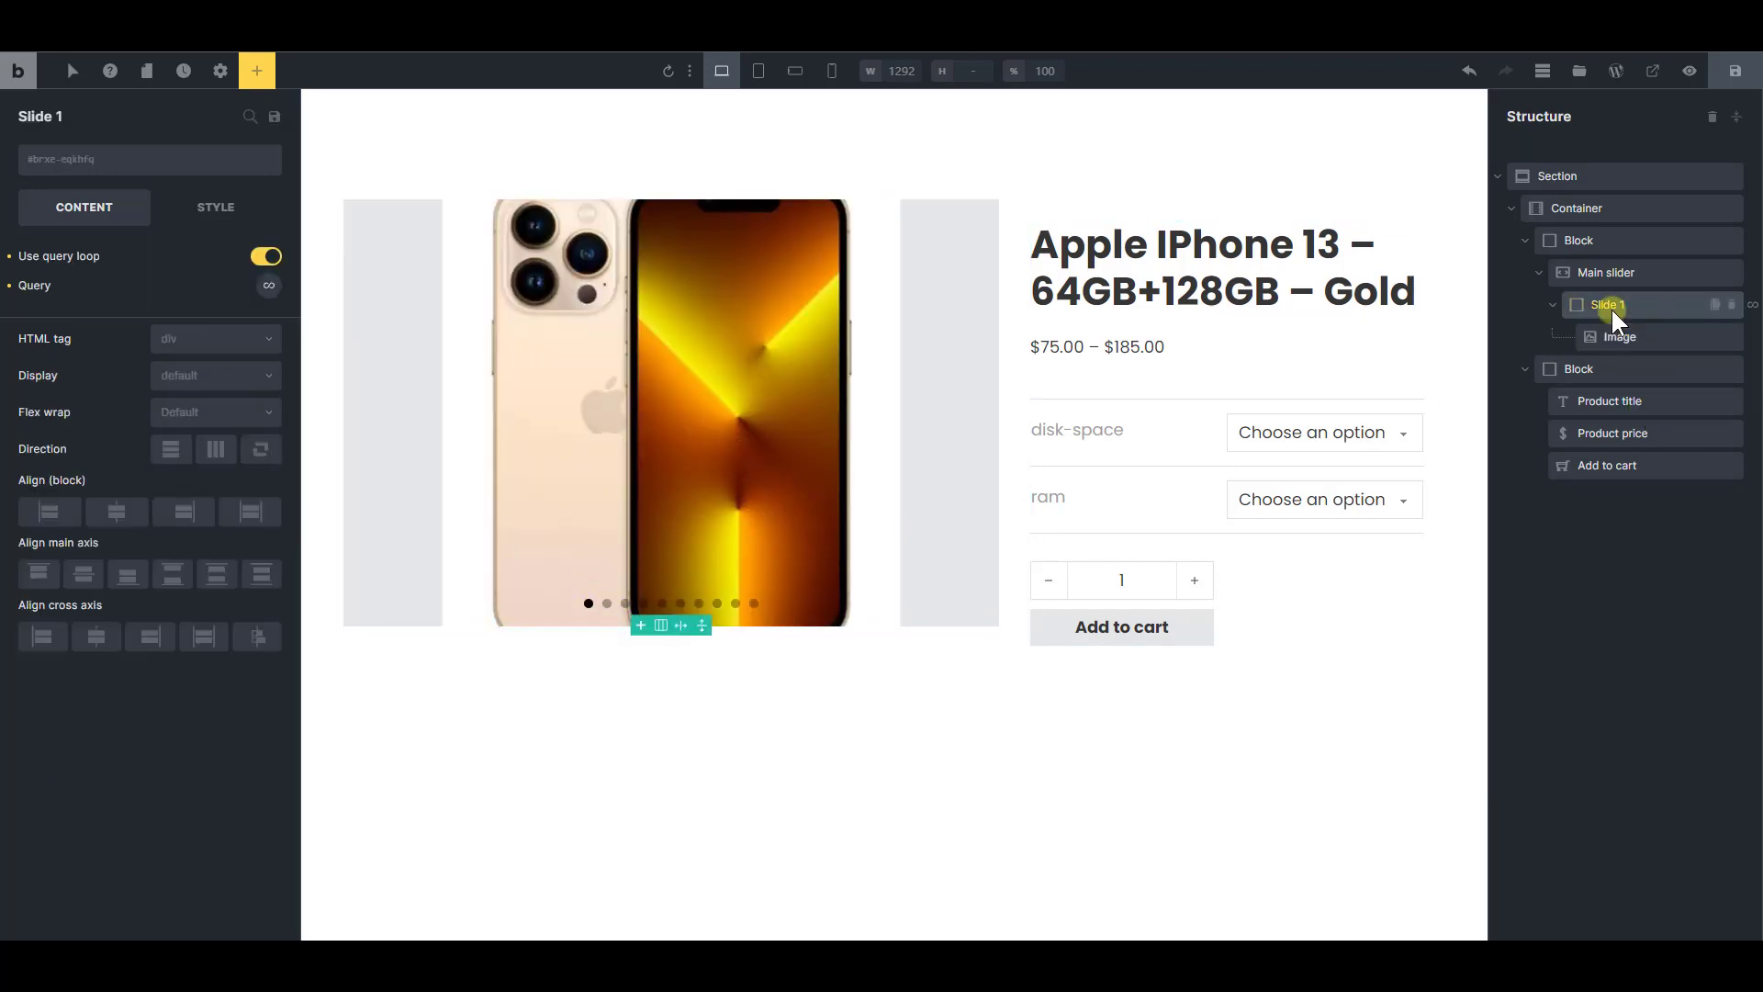
pyautogui.click(225, 209)
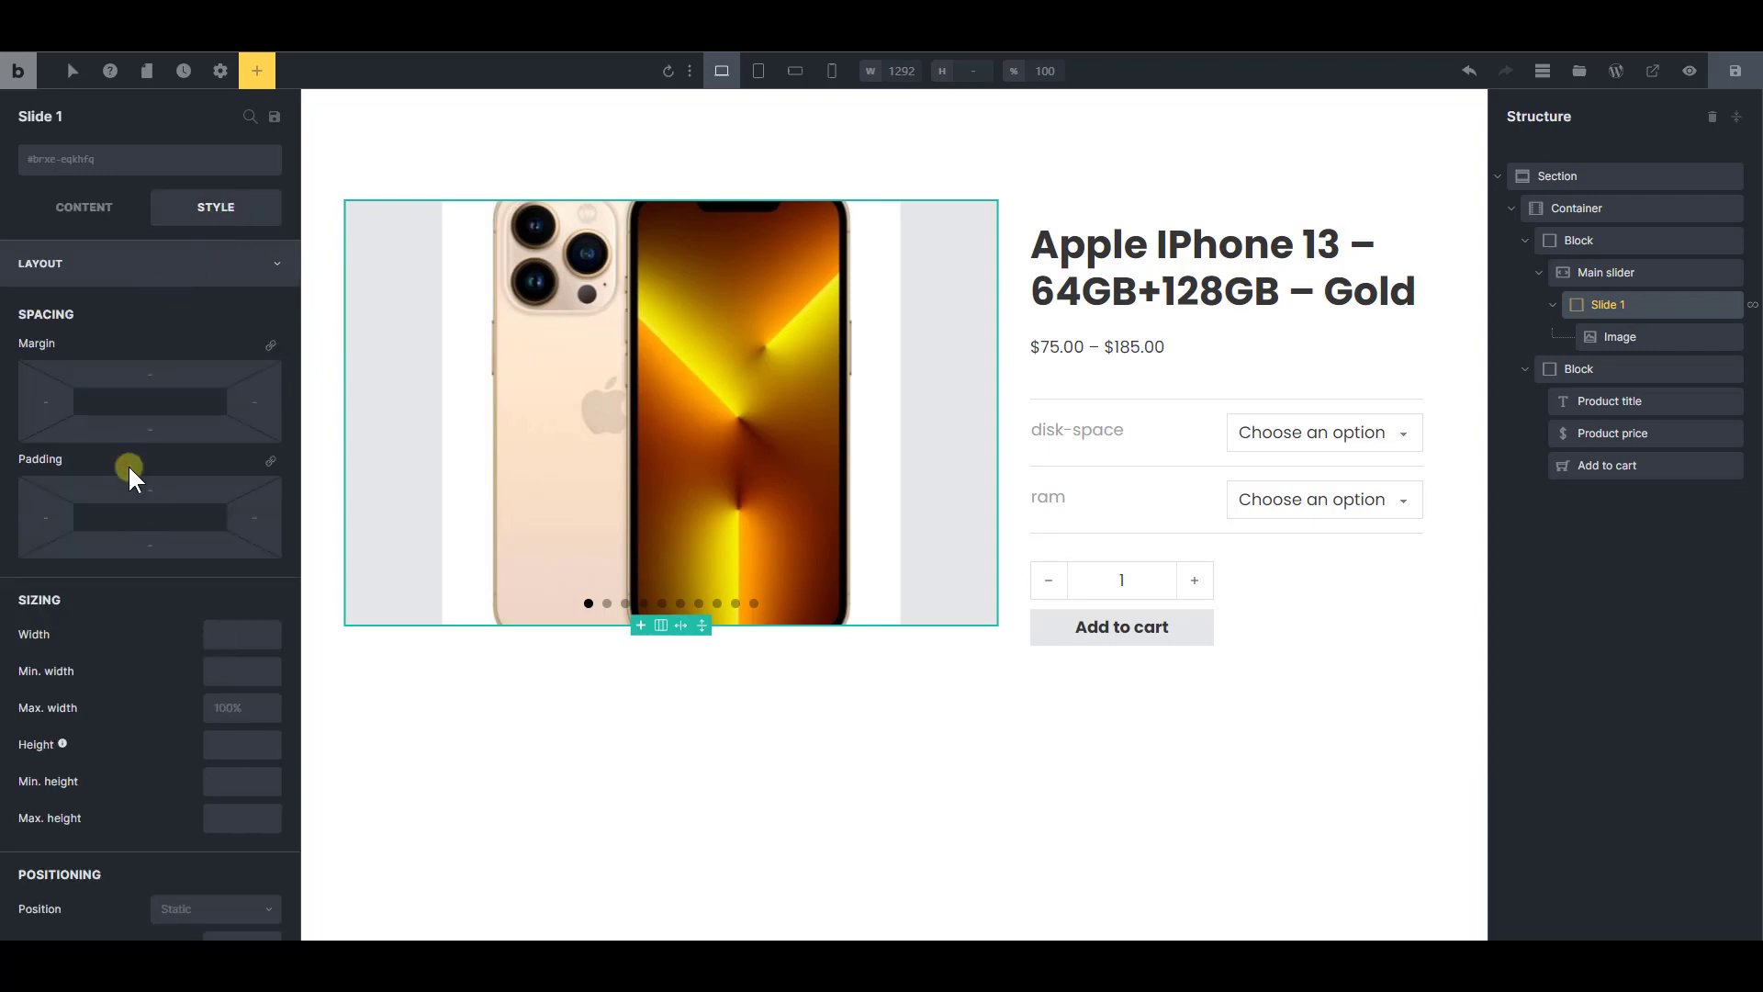
pyautogui.click(150, 491)
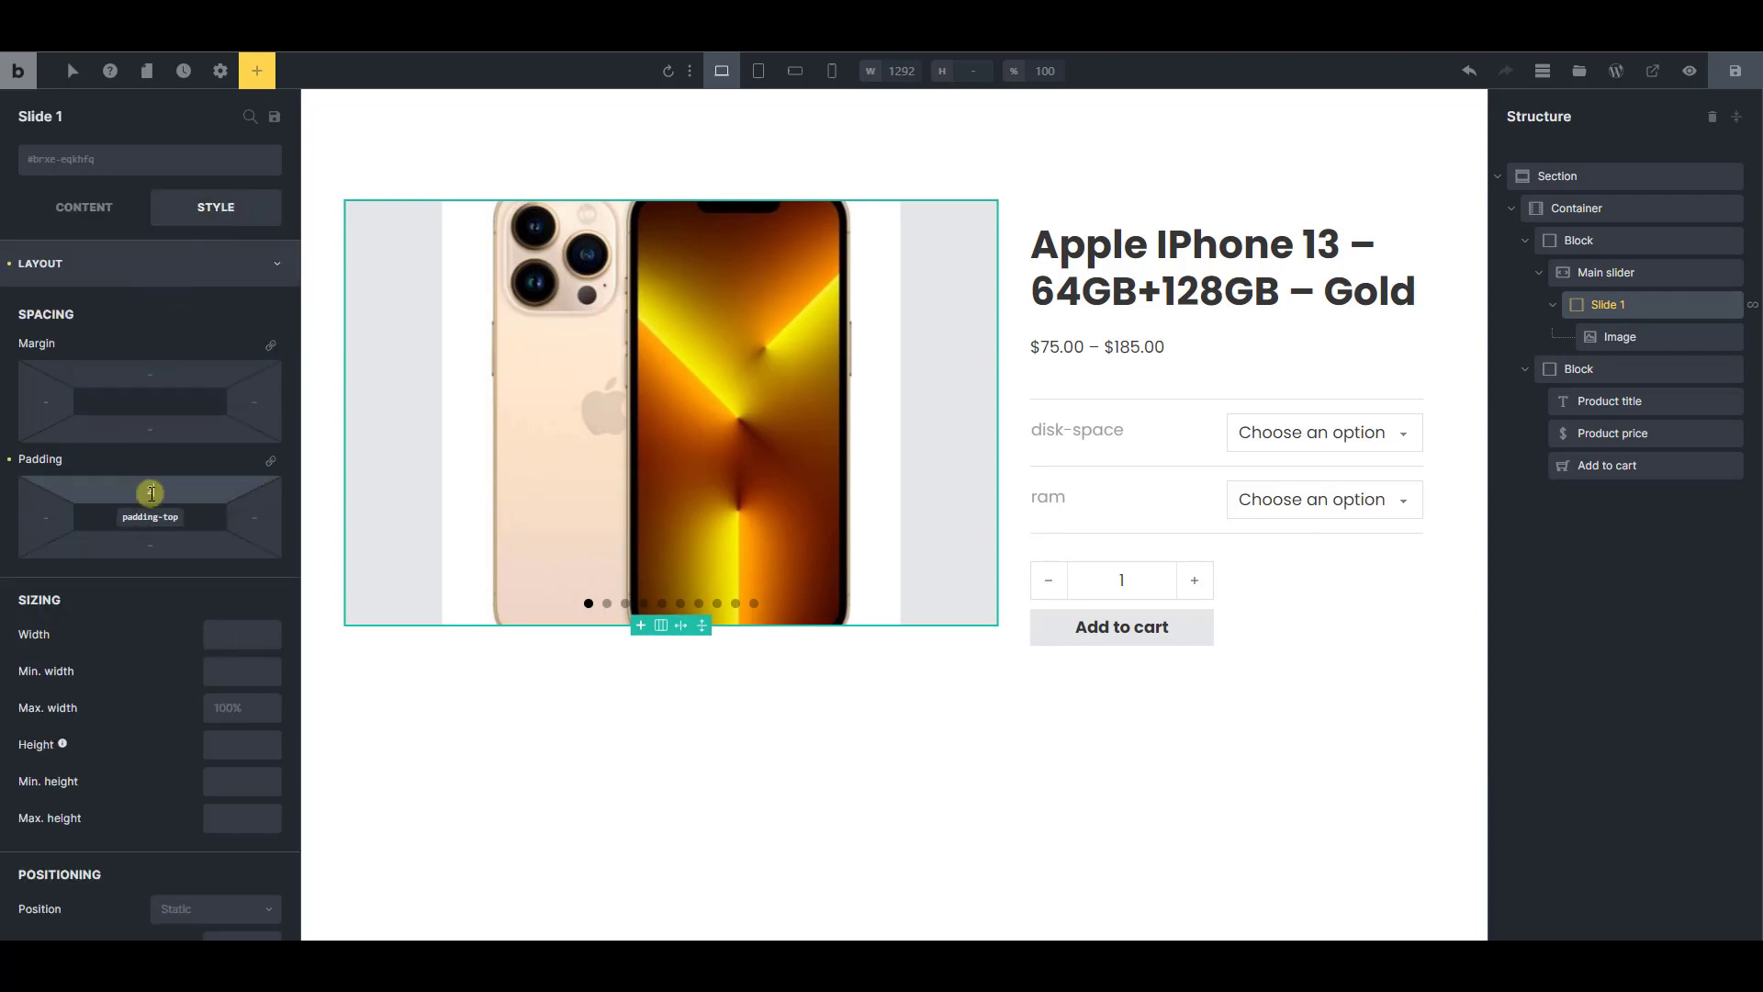
pyautogui.write('20')
pyautogui.click(148, 542)
pyautogui.write('20')
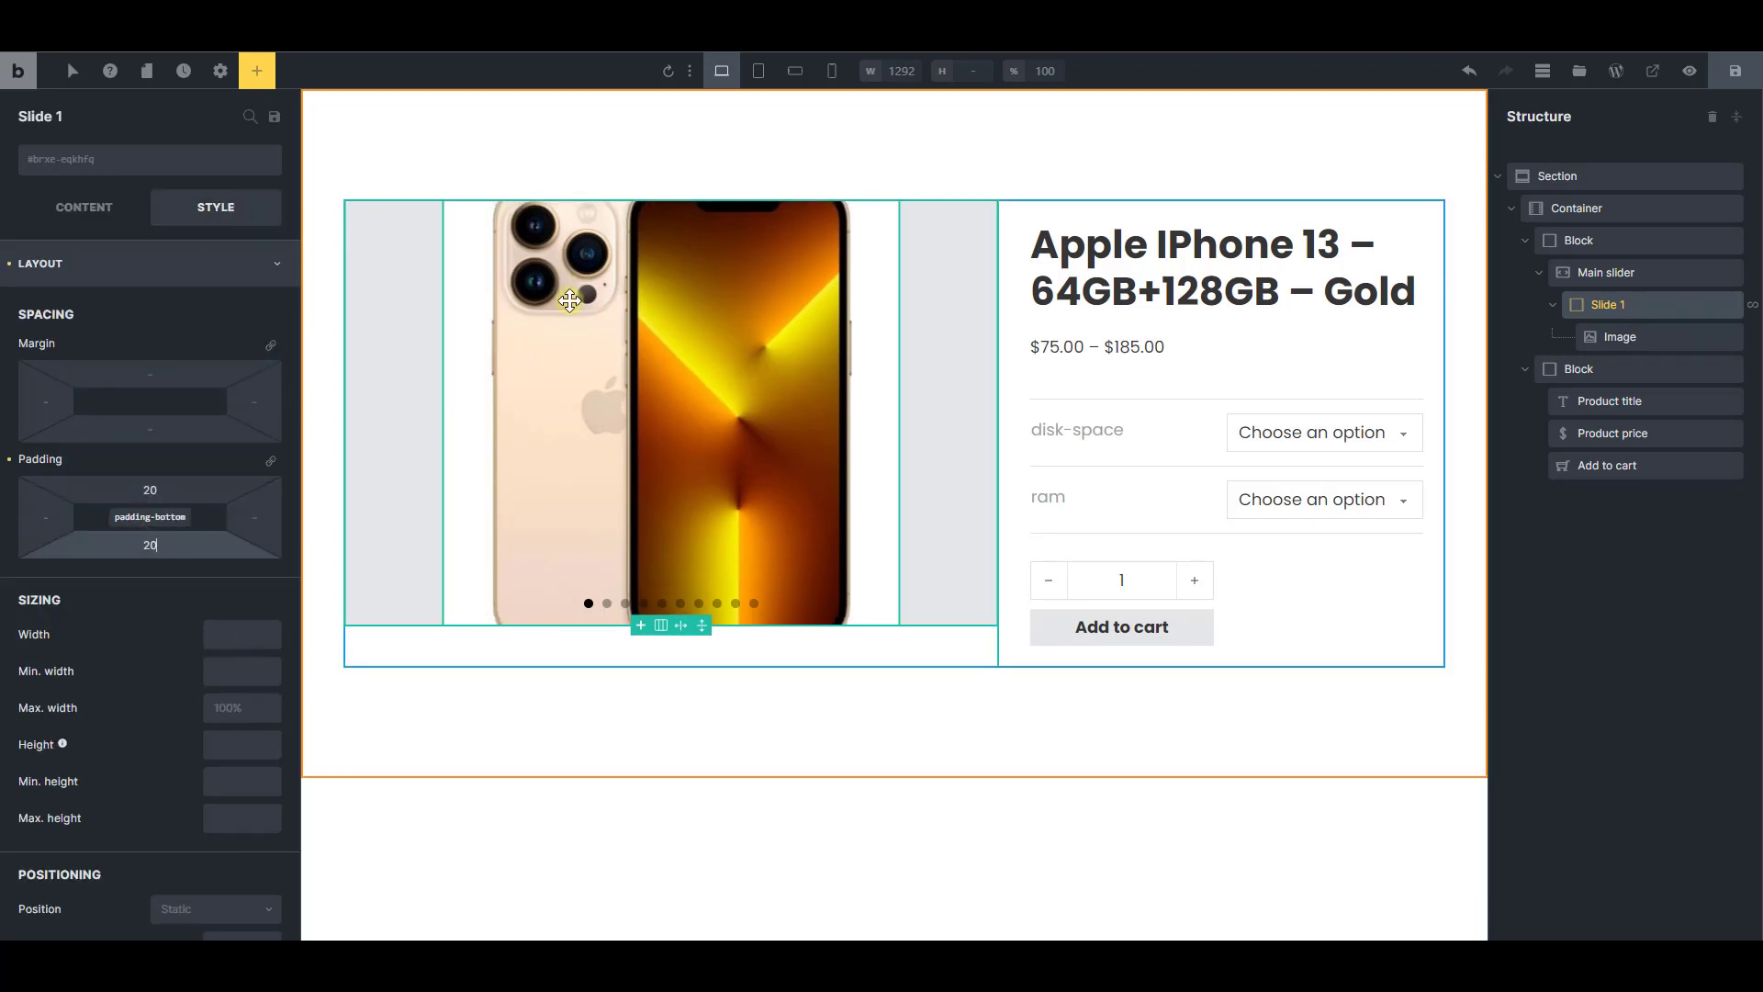
# Set the slide image's height to 100% and its width to auto
pyautogui.click(1619, 337)
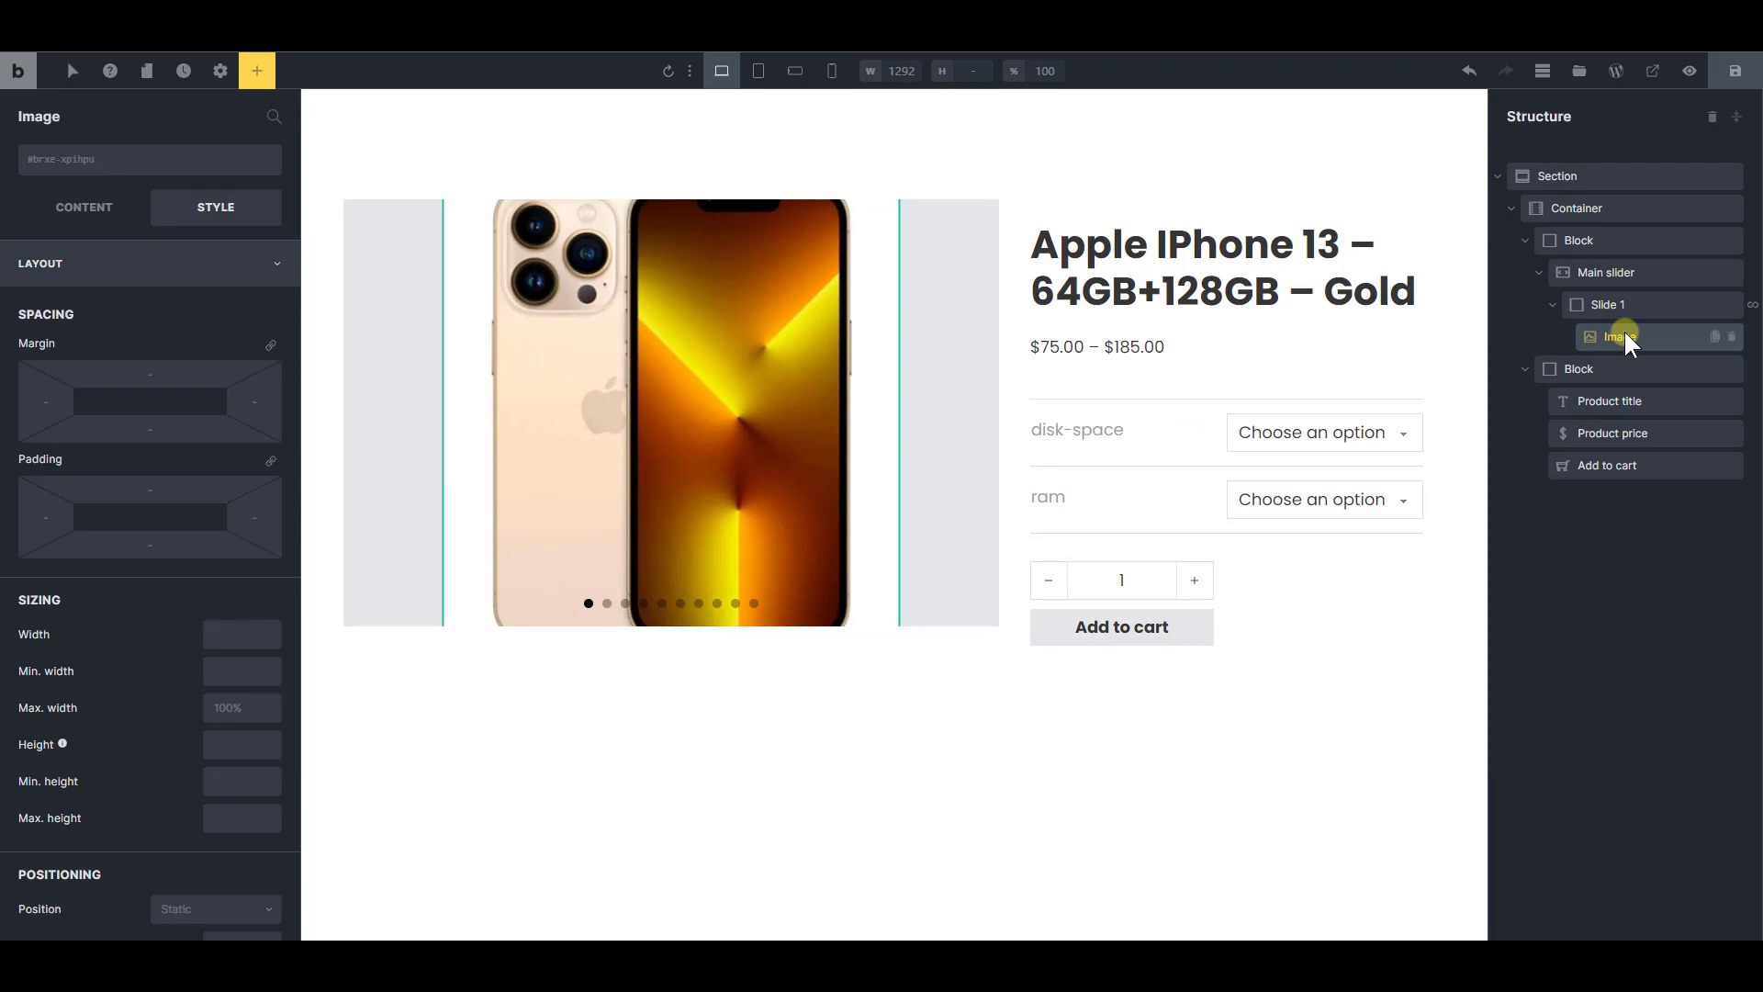
pyautogui.click(234, 744)
pyautogui.write('100%')
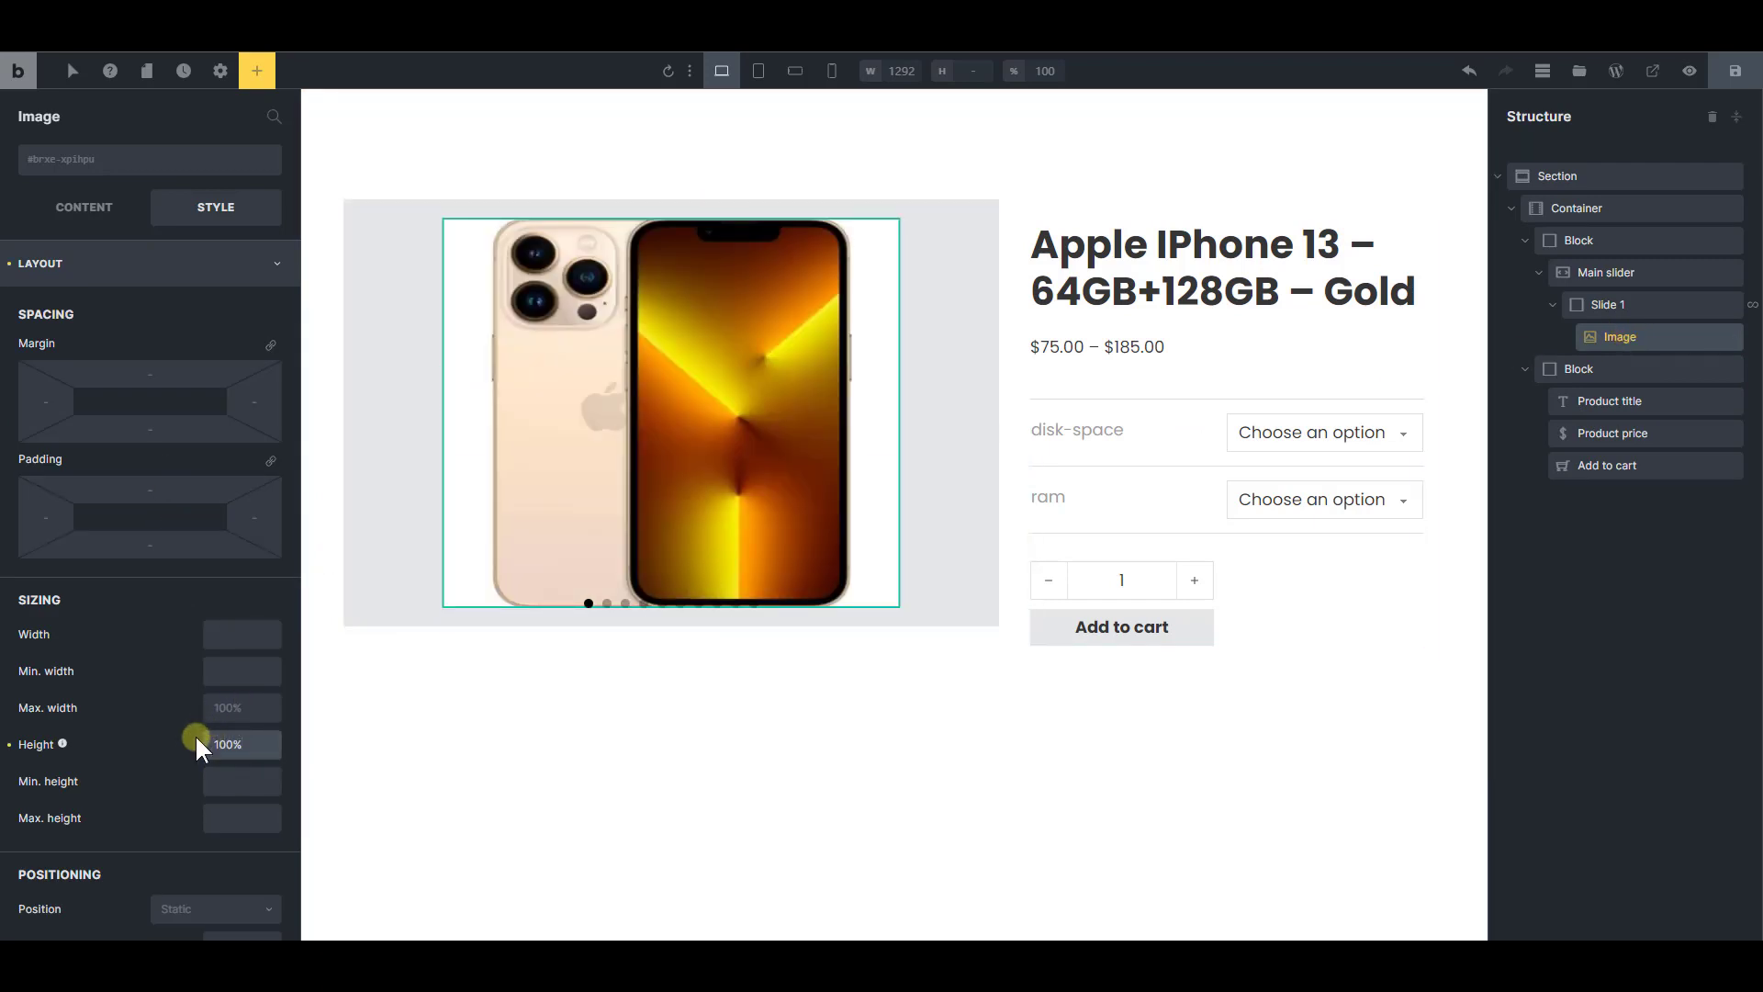
pyautogui.click(237, 642)
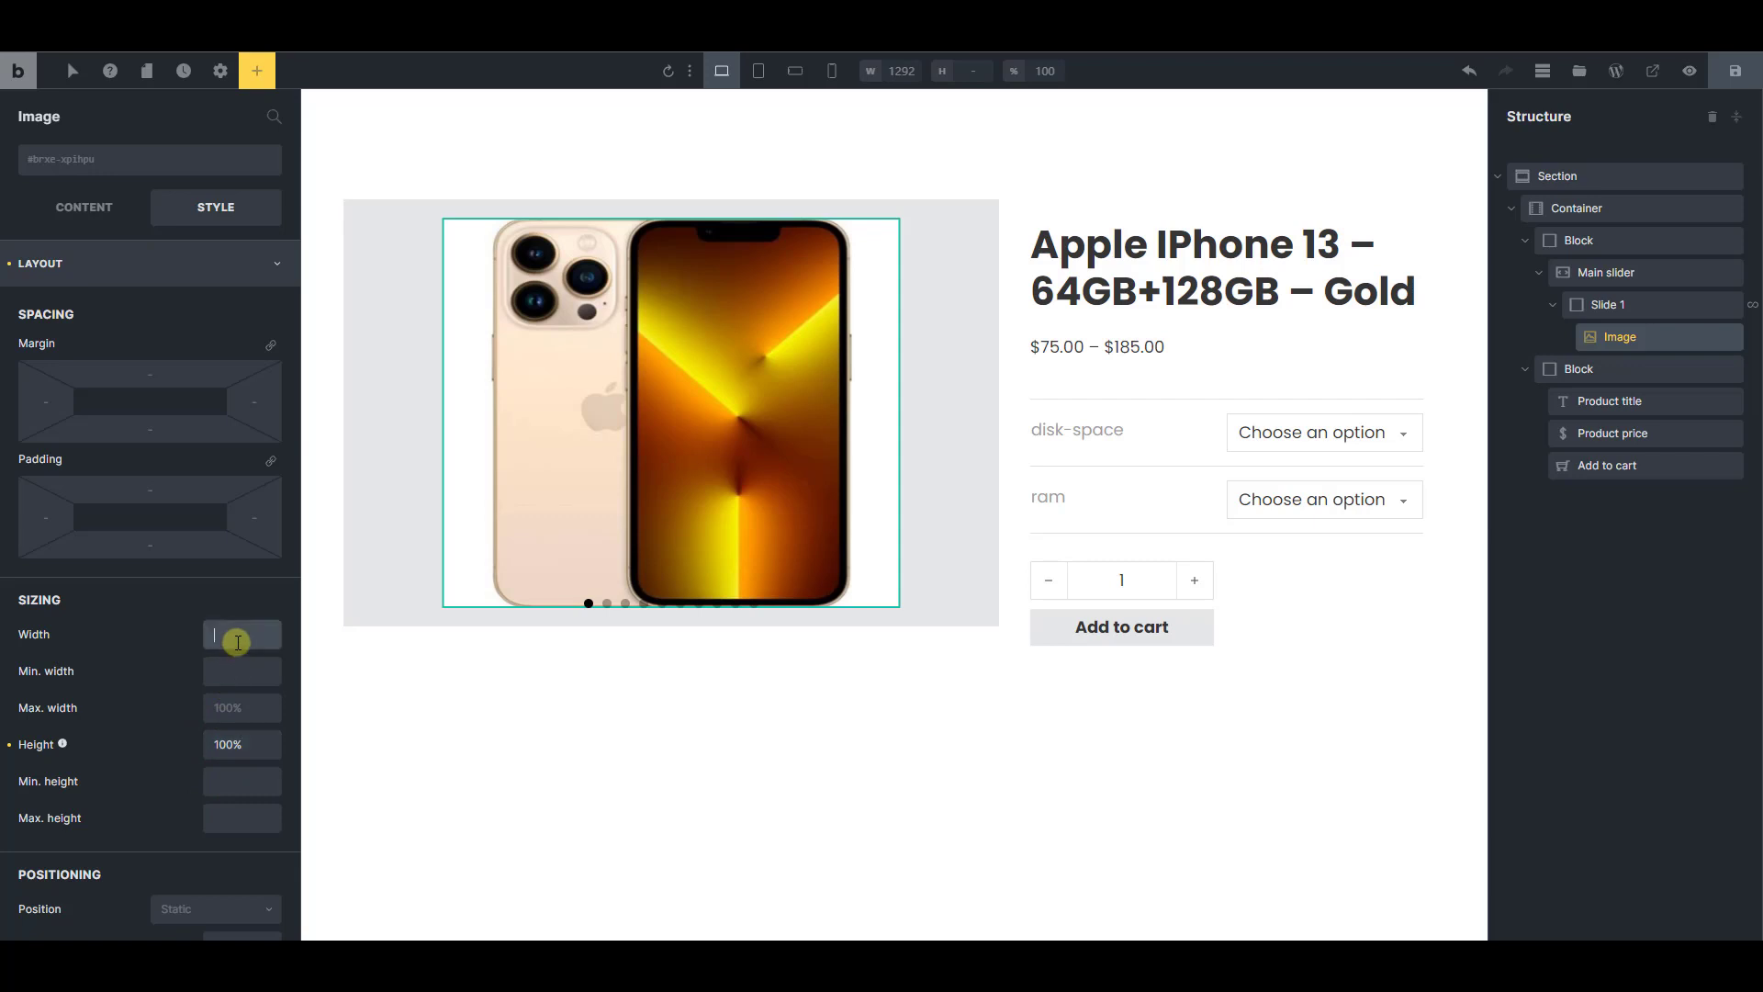
pyautogui.write('auto')
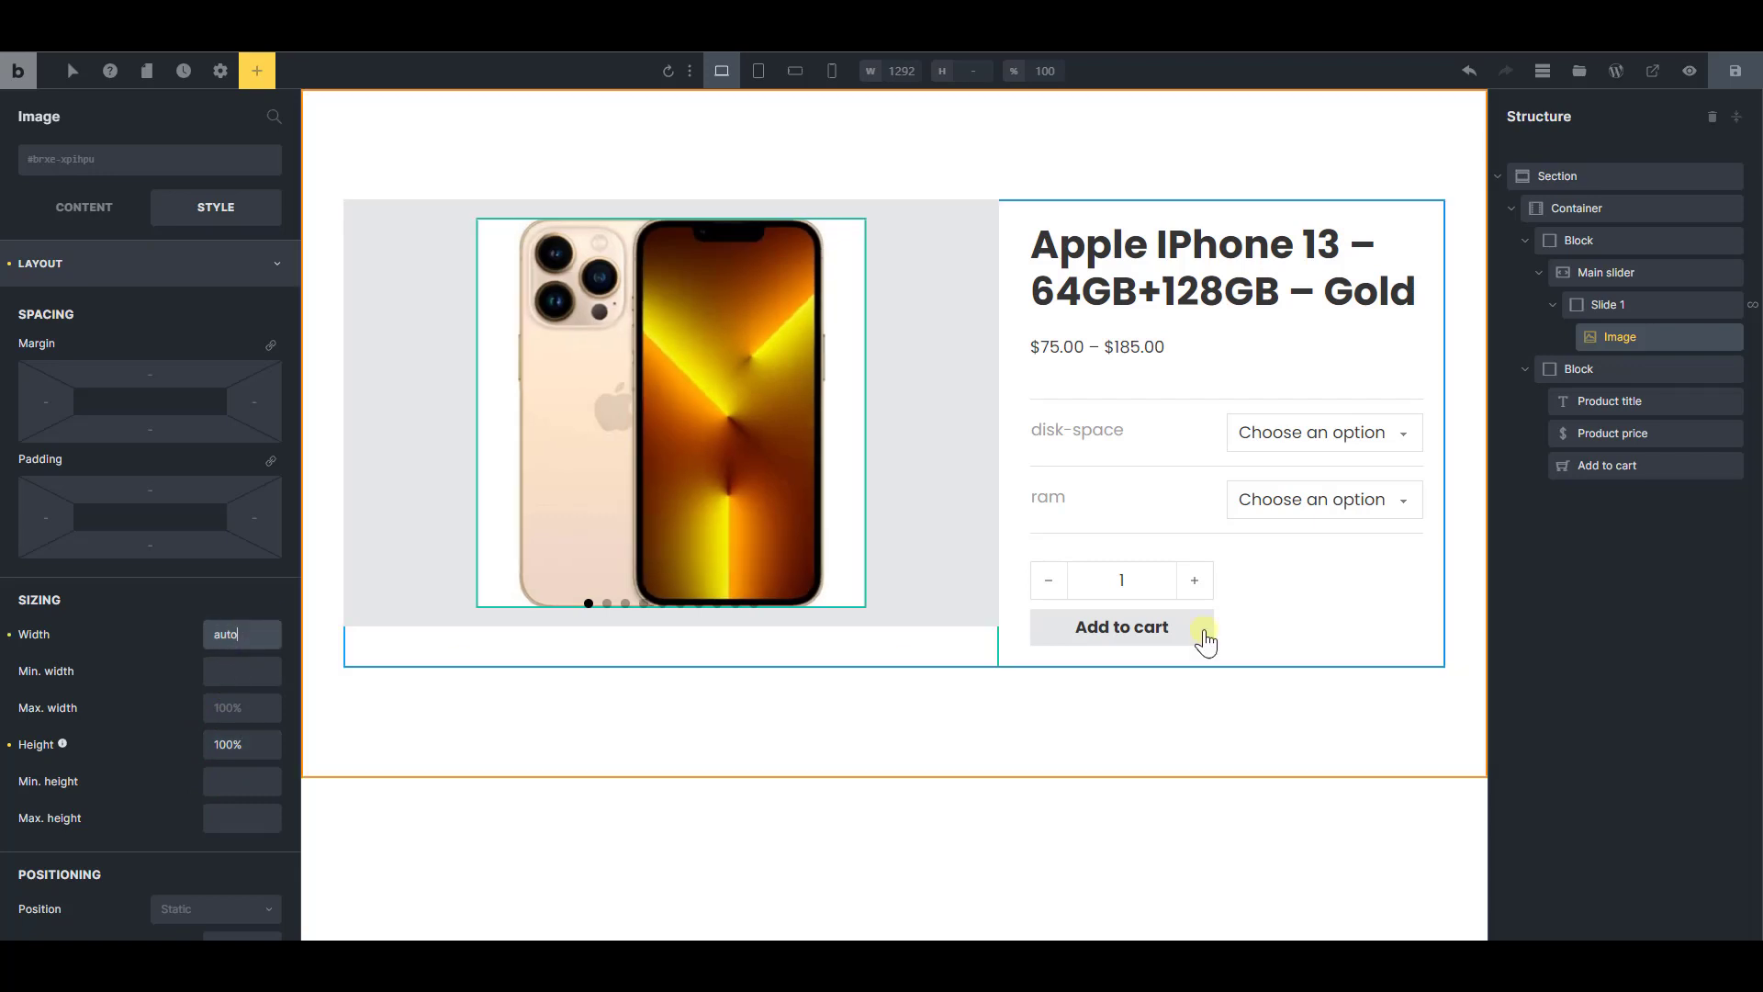
# Set the Main slider's background color to white (#ffffff)
pyautogui.click(1607, 273)
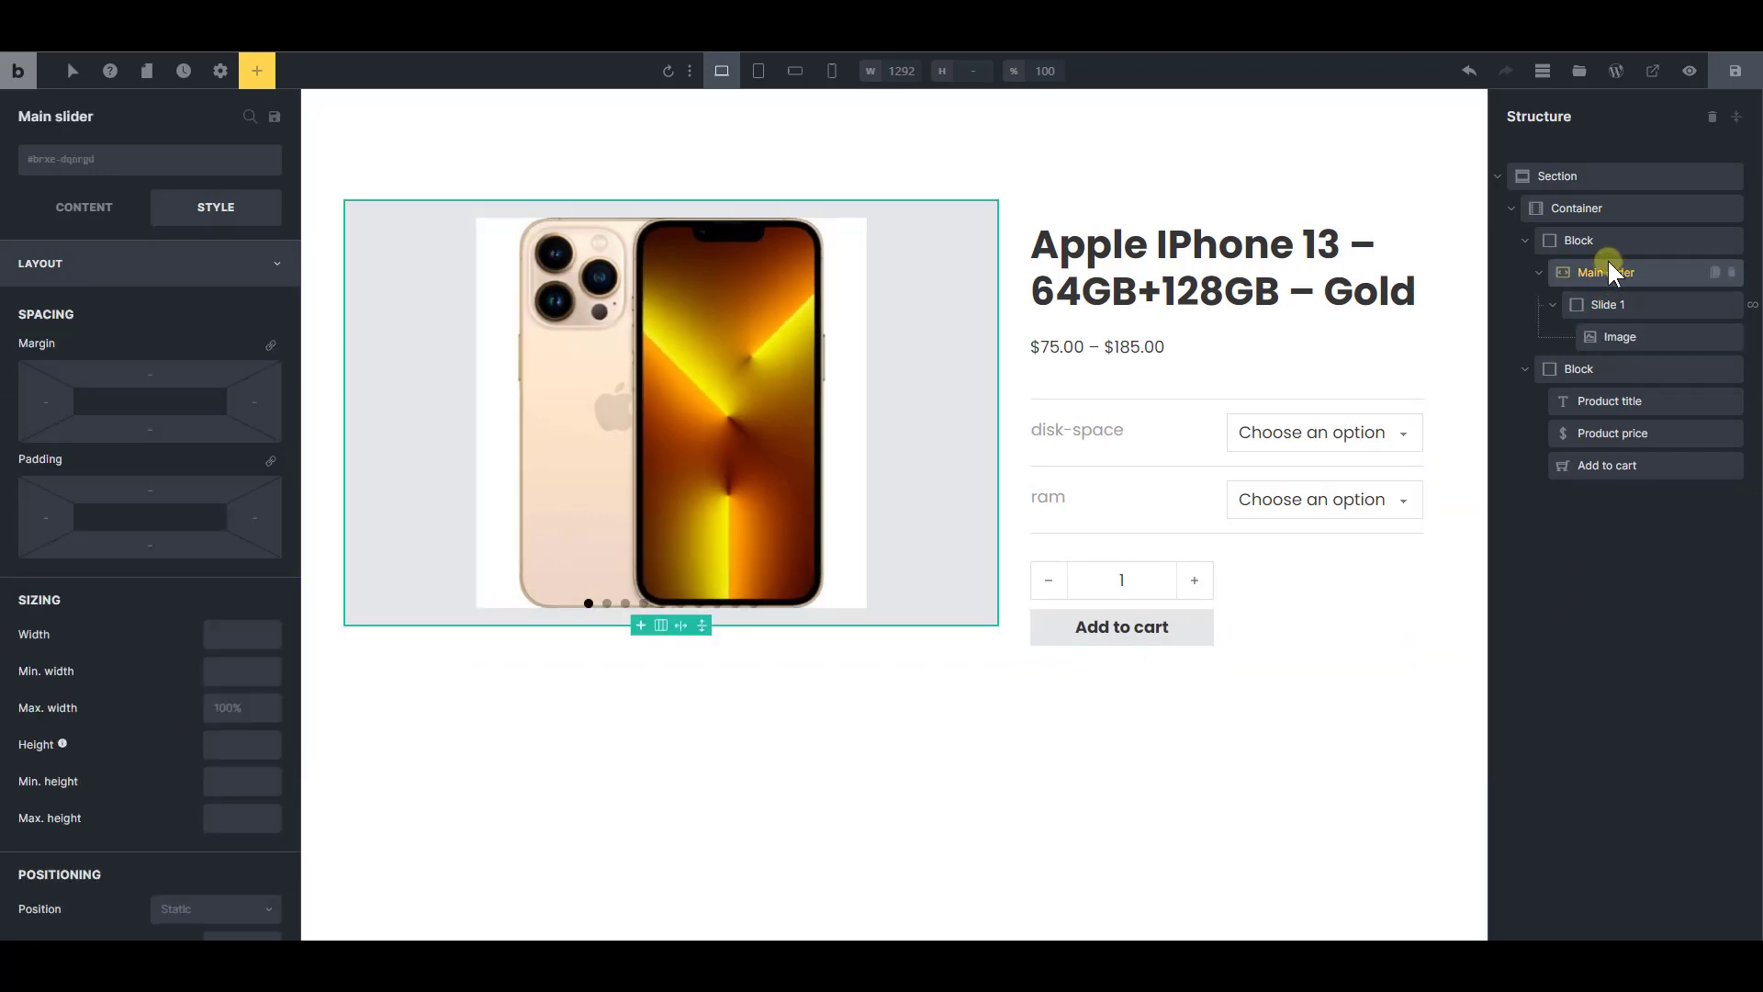
pyautogui.click(115, 202)
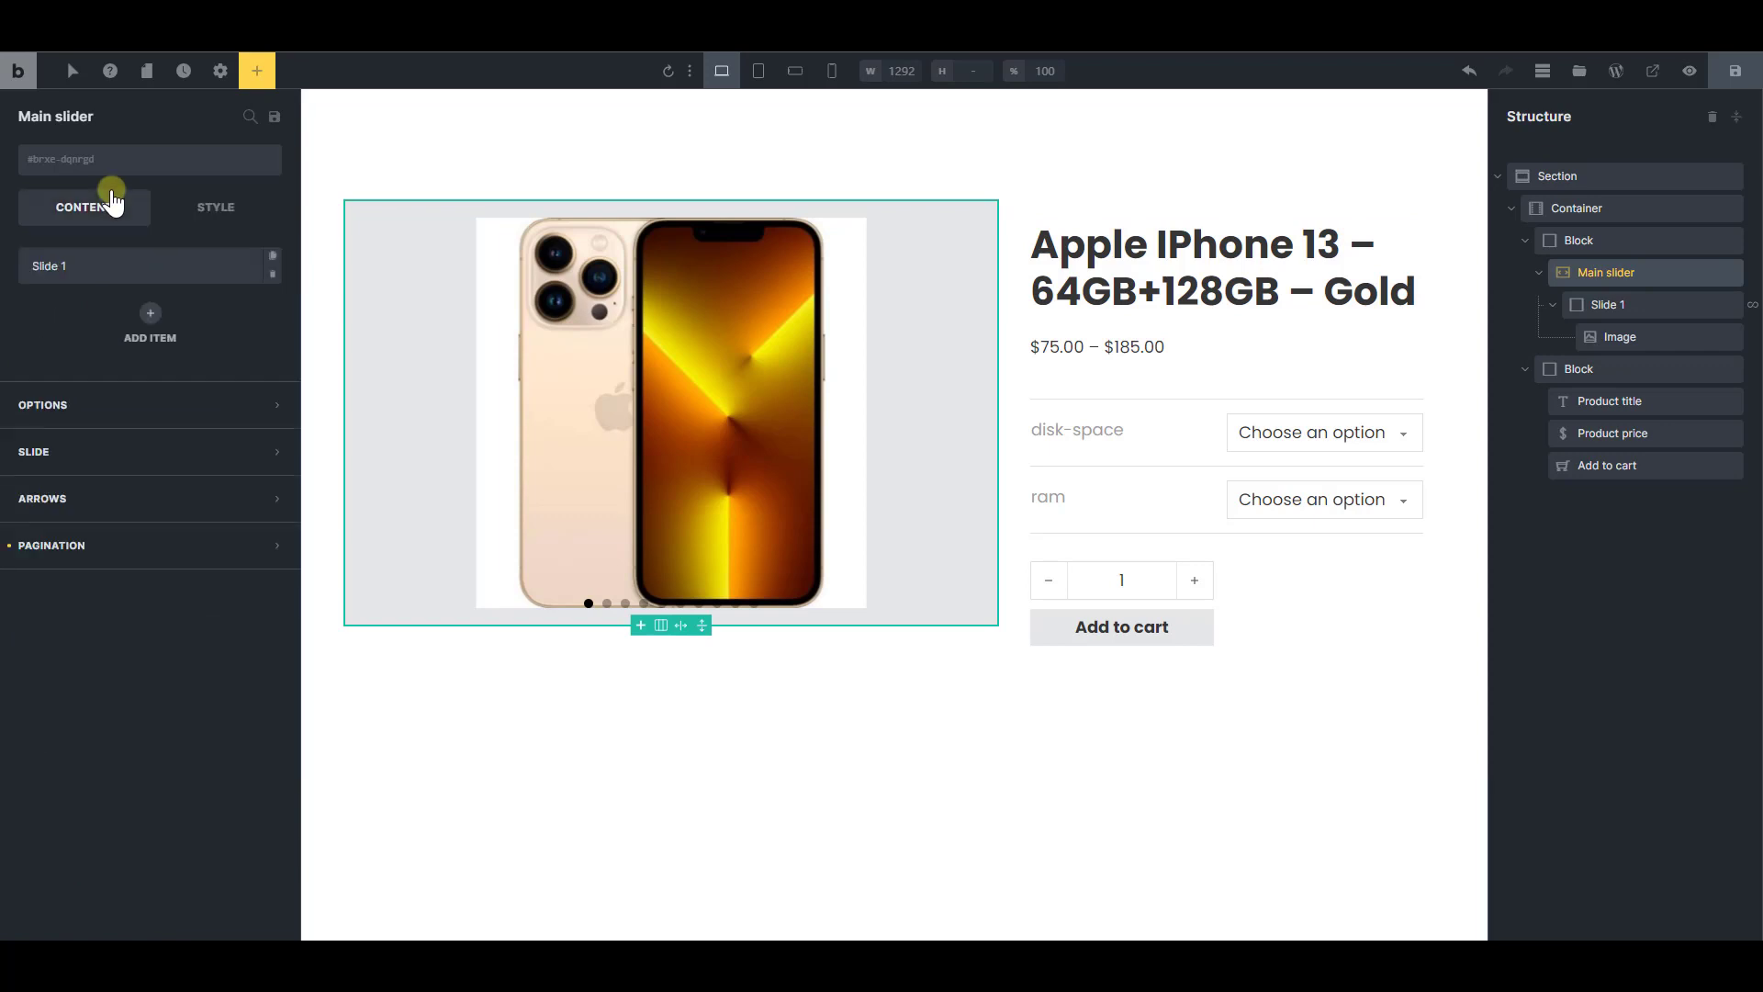
pyautogui.click(182, 207)
pyautogui.click(180, 264)
pyautogui.click(147, 356)
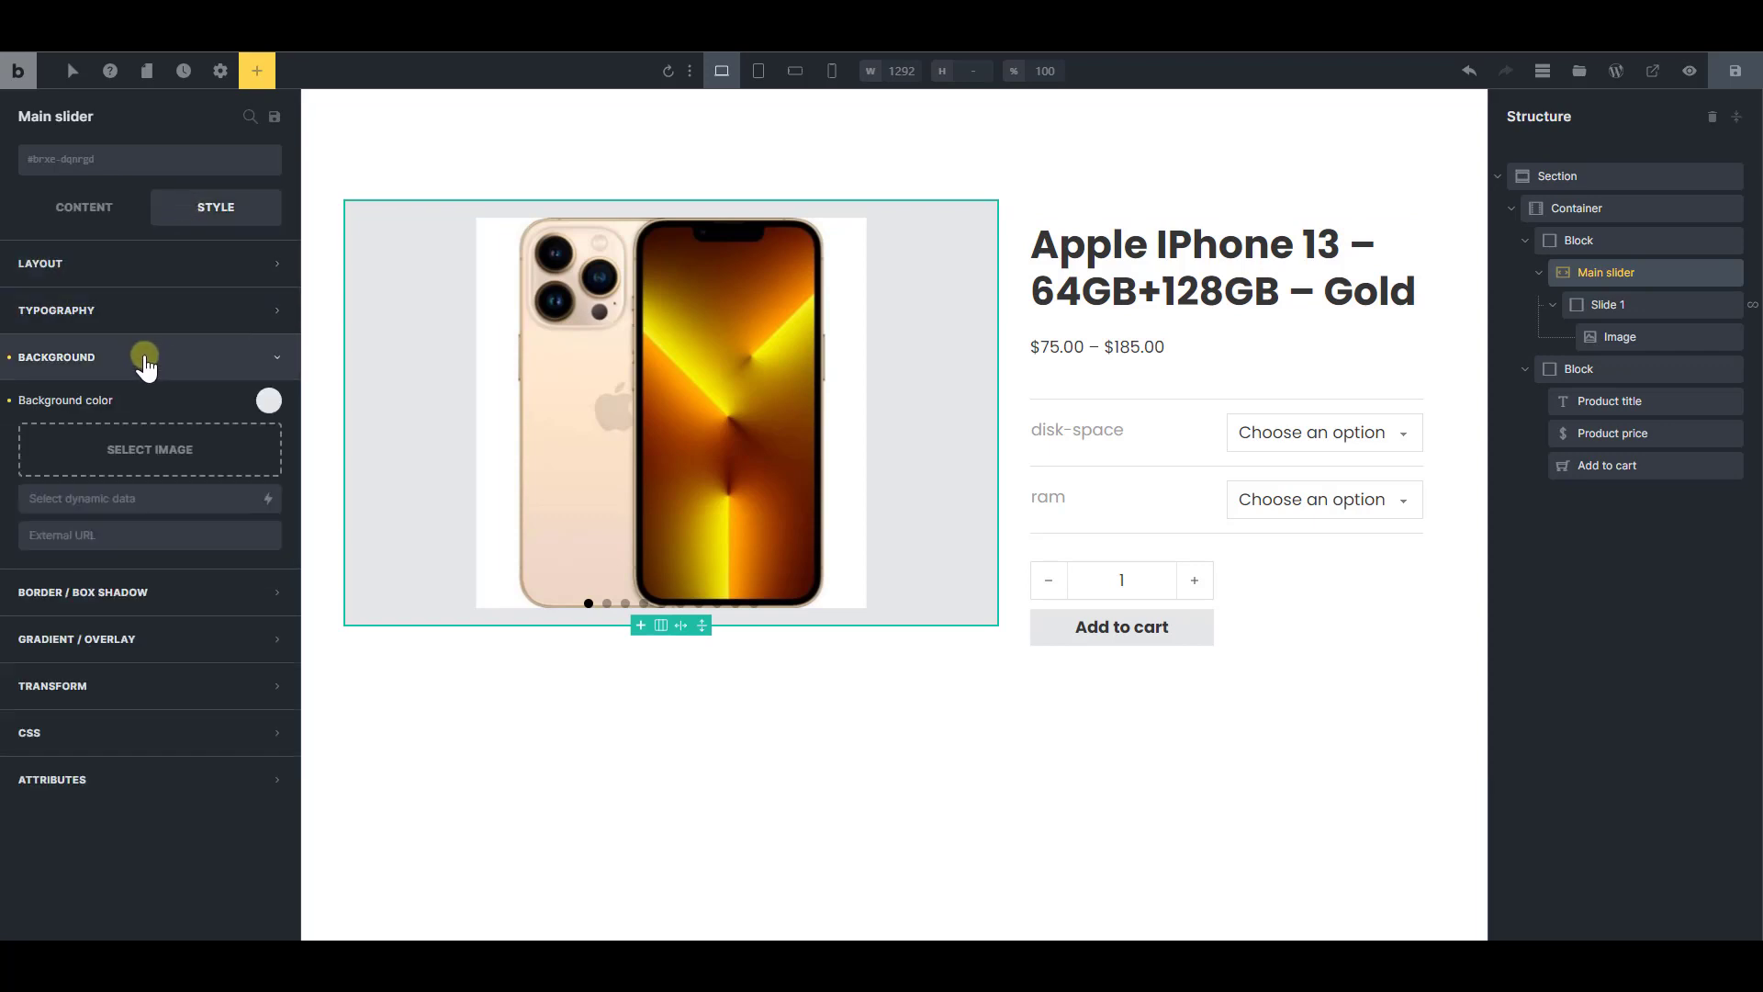
pyautogui.click(266, 400)
pyautogui.moveTo(263, 601); pyautogui.dragTo(294, 590)
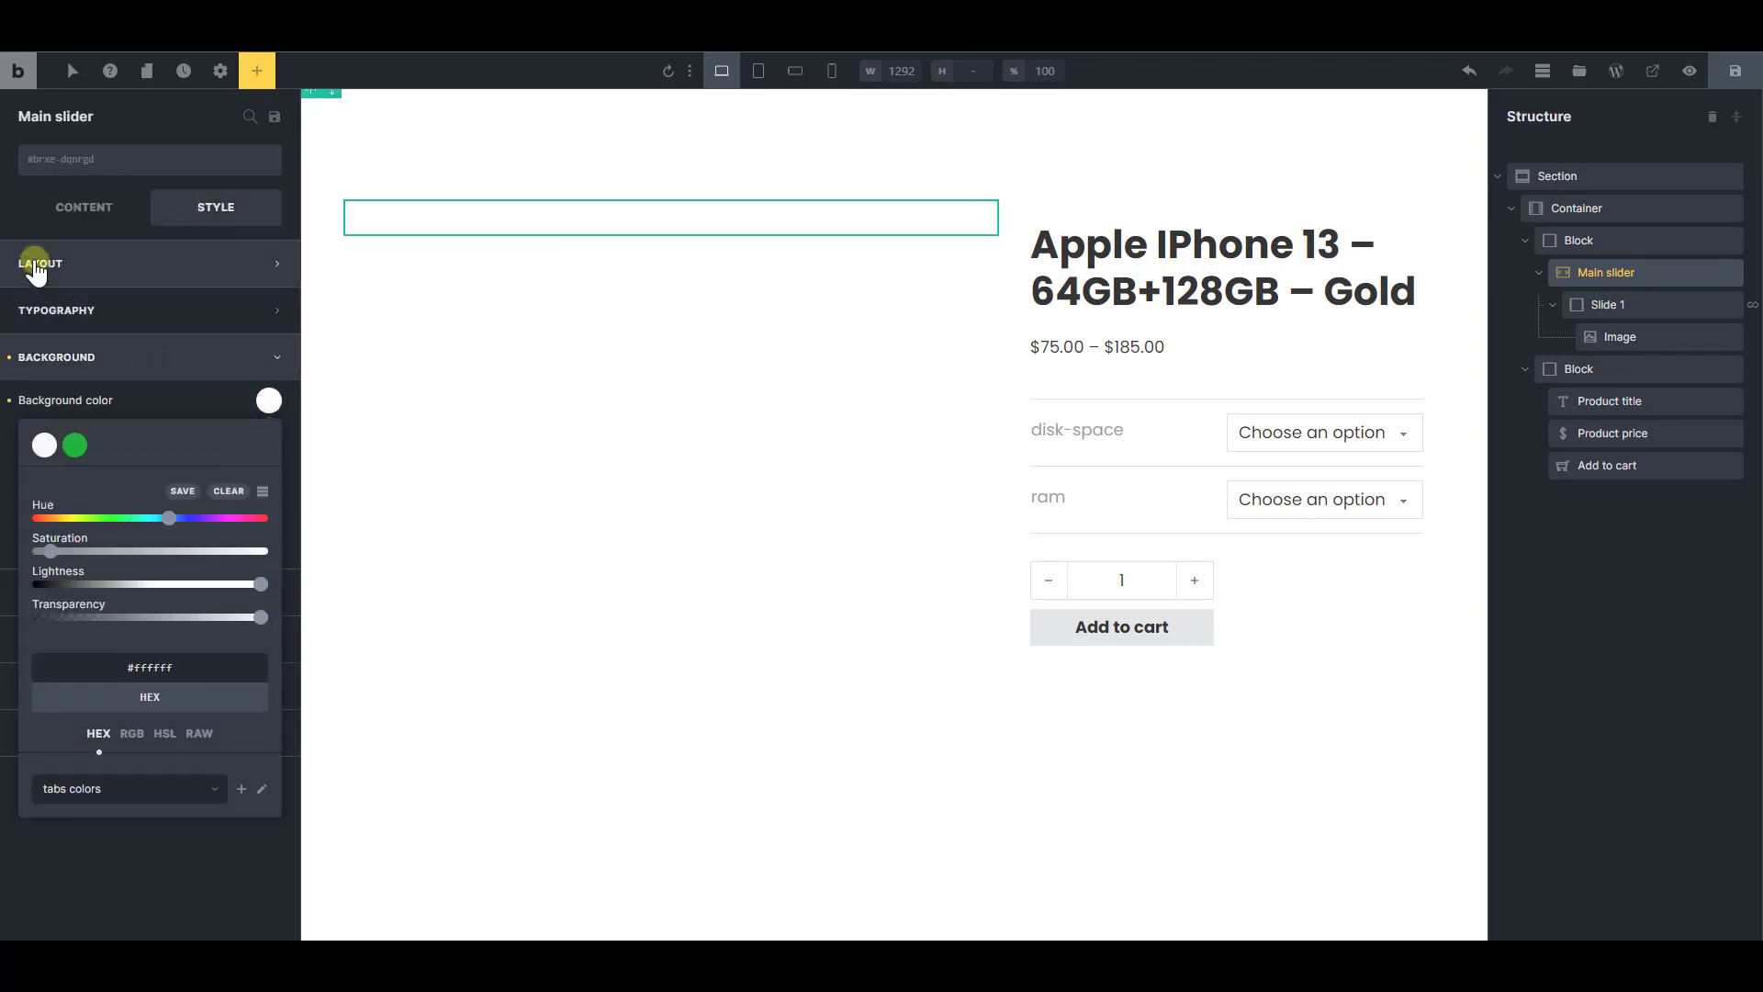
# Set the Main slider's direction to Vertical in its slider options
pyautogui.click(107, 260)
pyautogui.click(89, 208)
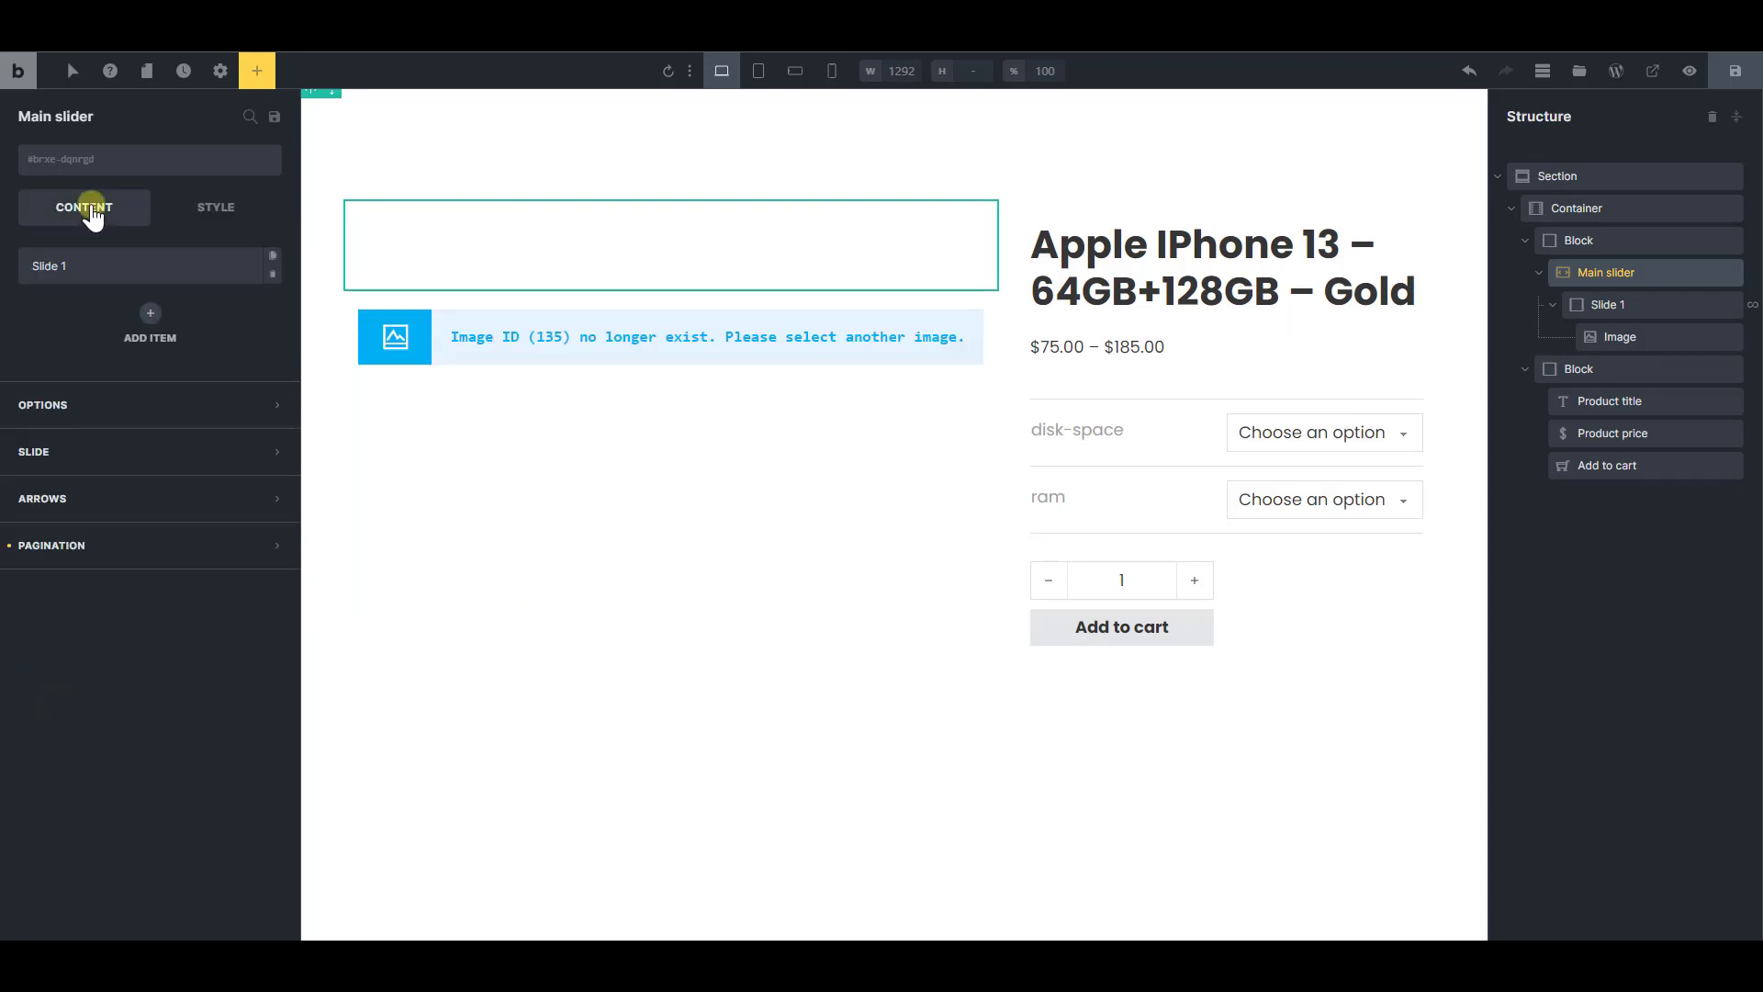
pyautogui.click(118, 405)
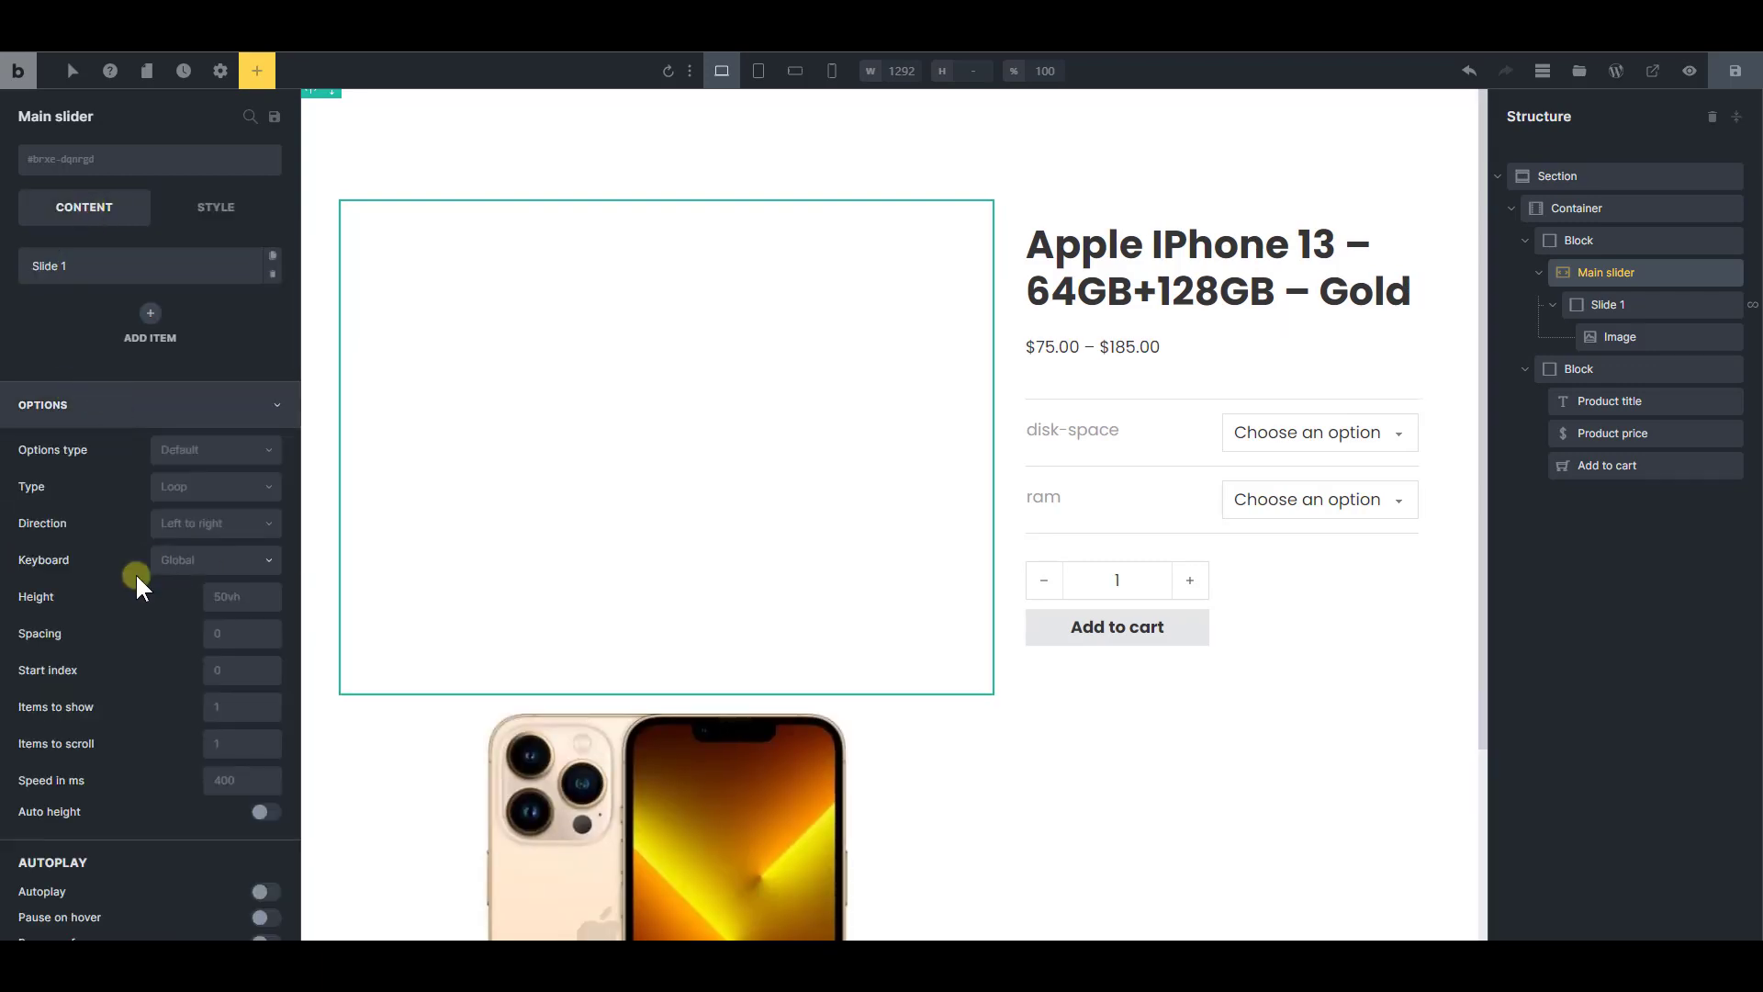
pyautogui.scroll(-2, 128, 587)
pyautogui.scroll(2, 122, 625)
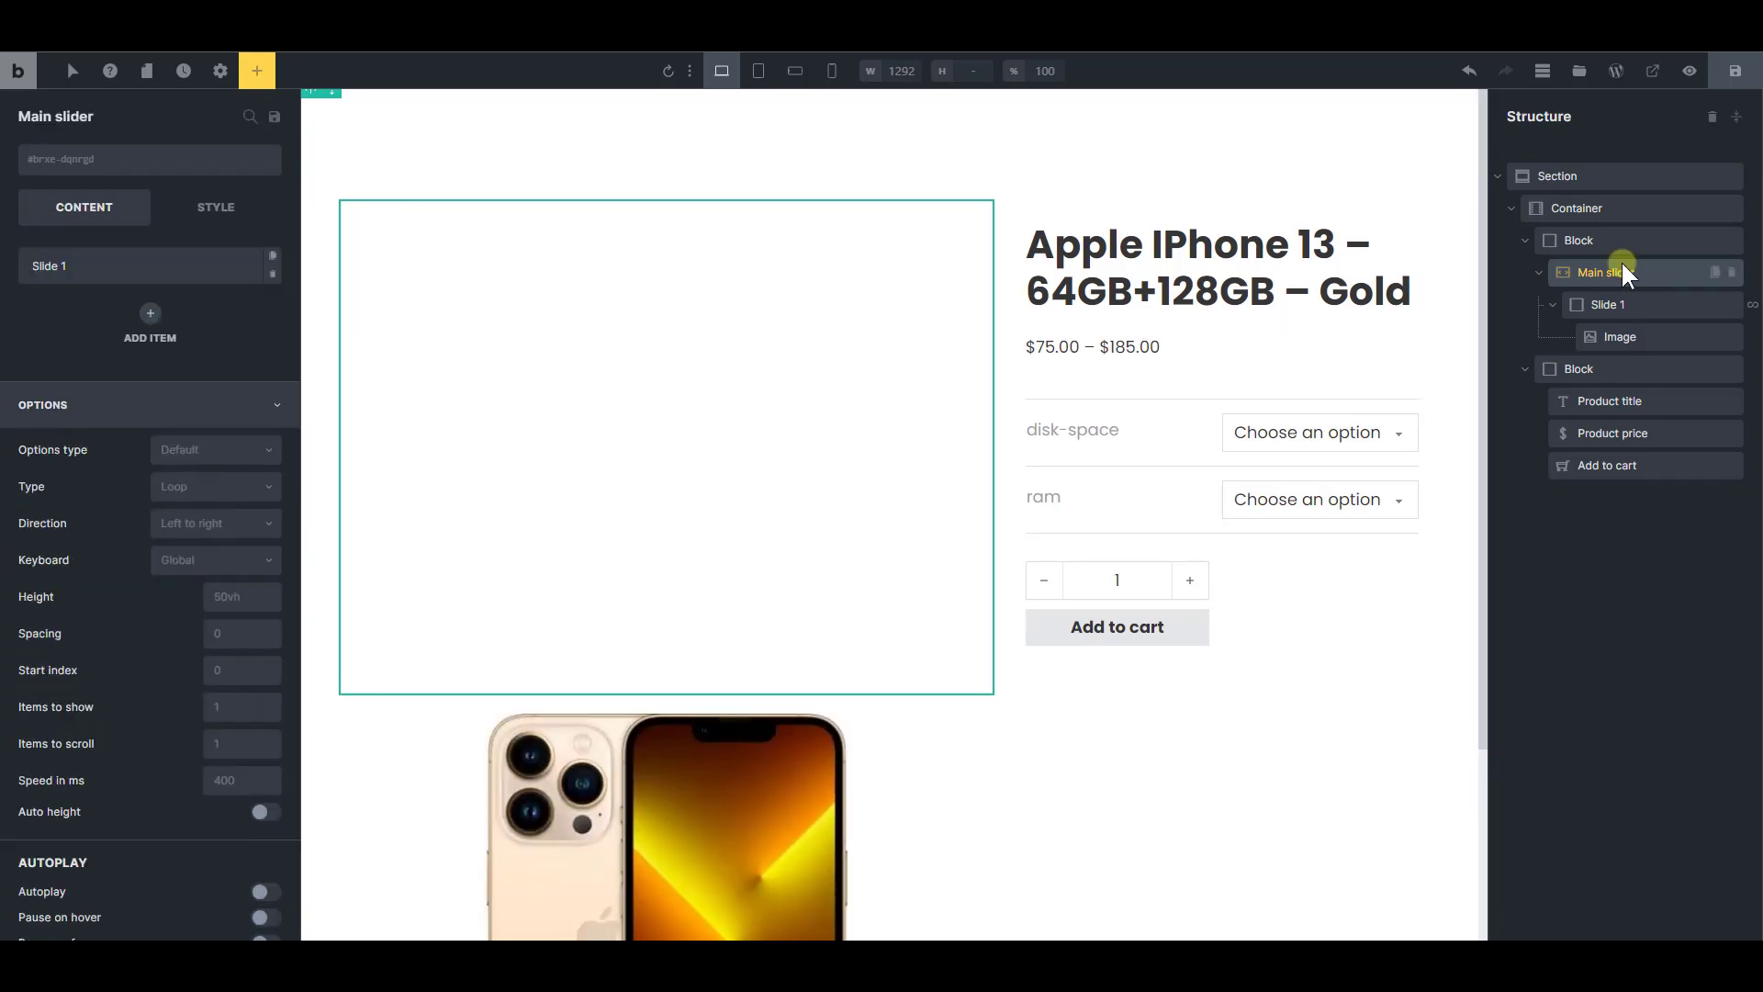
pyautogui.click(204, 523)
pyautogui.click(179, 611)
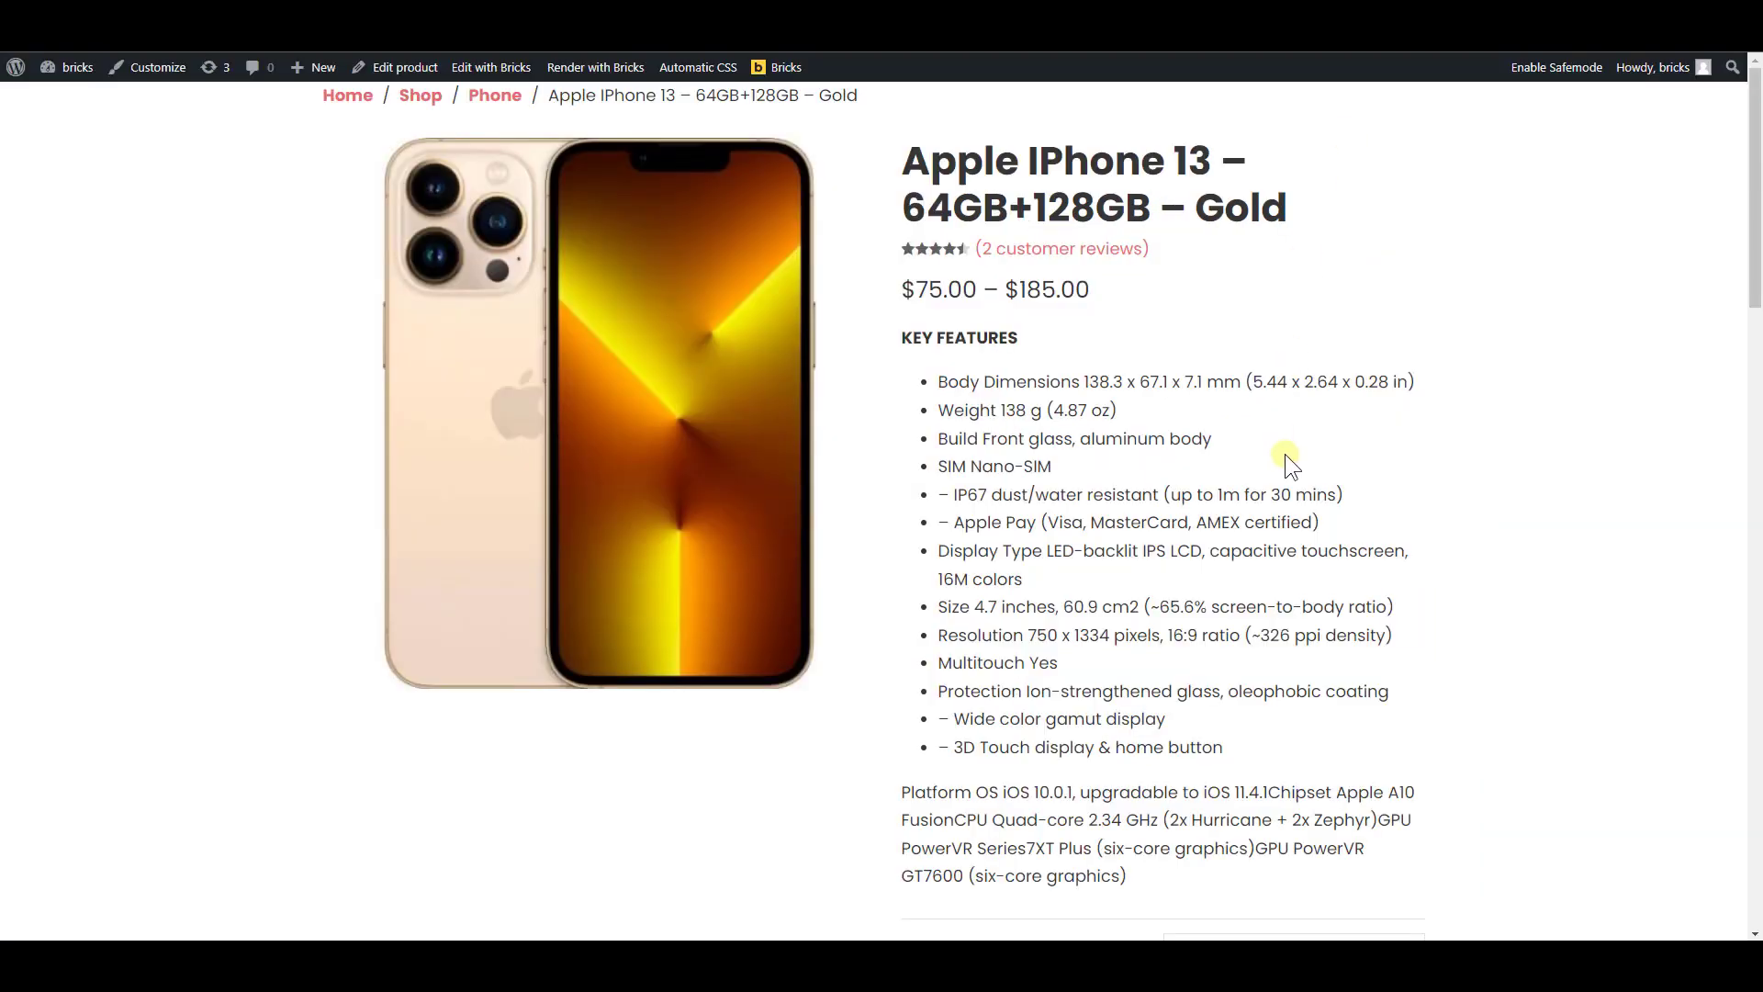
# Reload the live product page and move through the vertical main slider's images to check its behavior
pyautogui.press('F5')
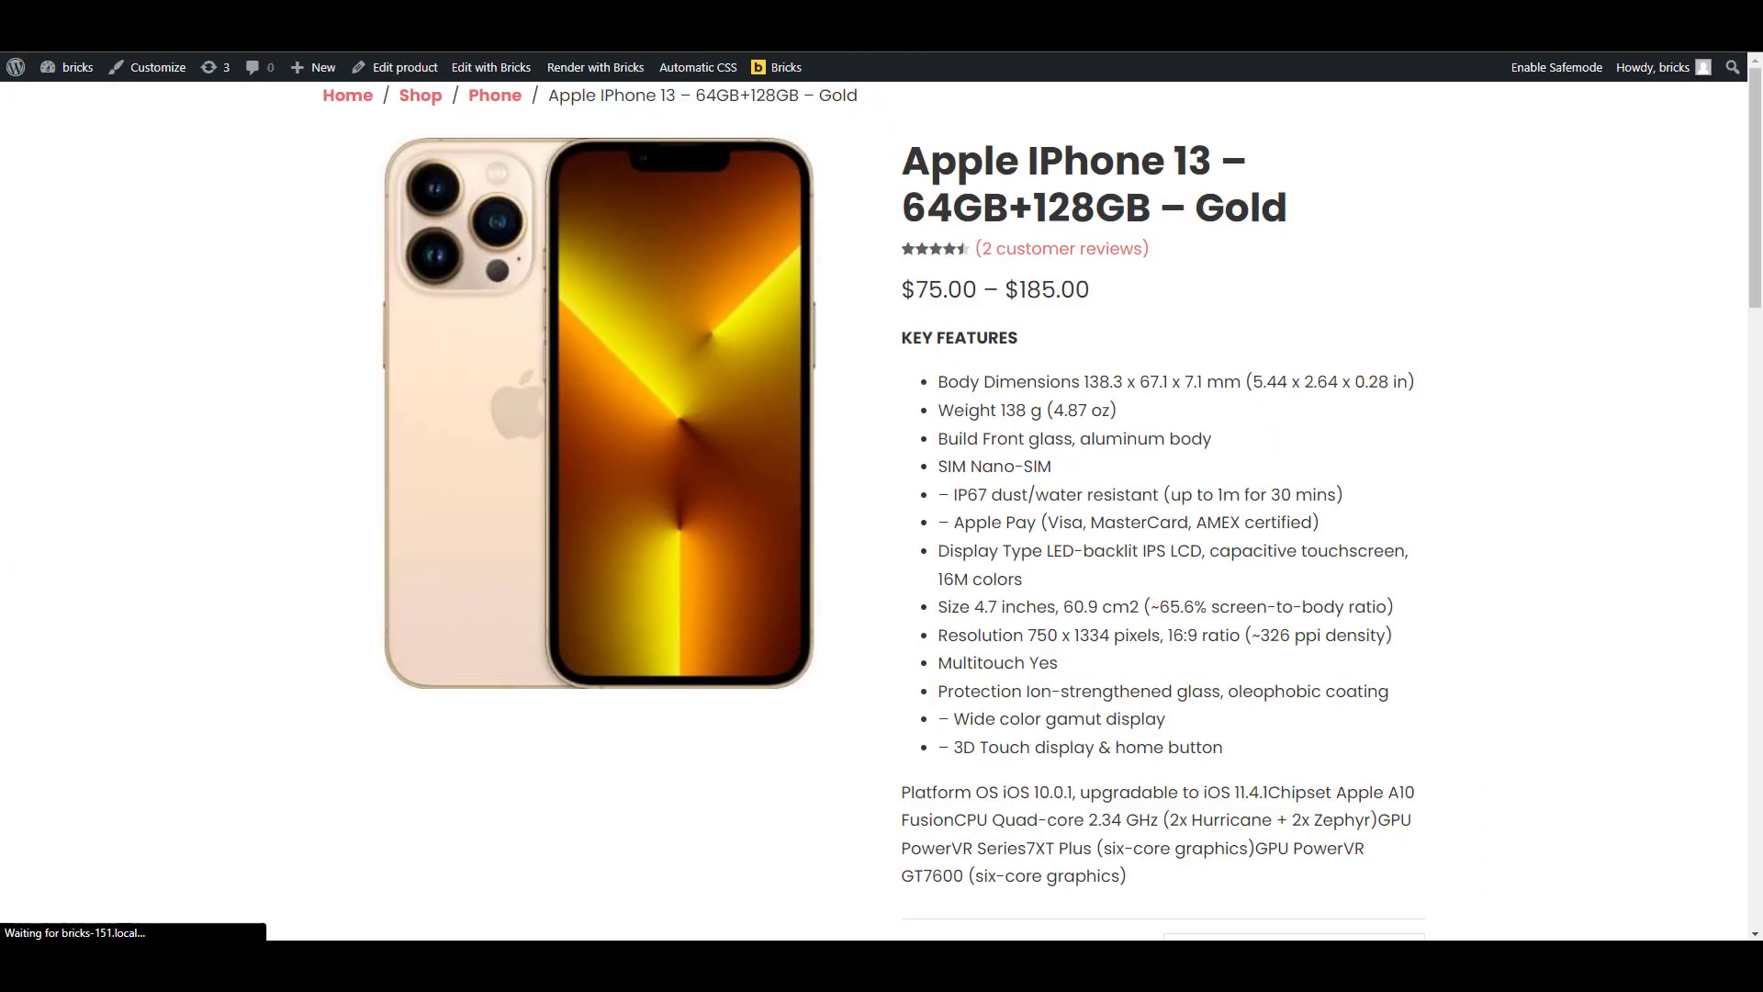
pyautogui.scroll(-5, 741, 450)
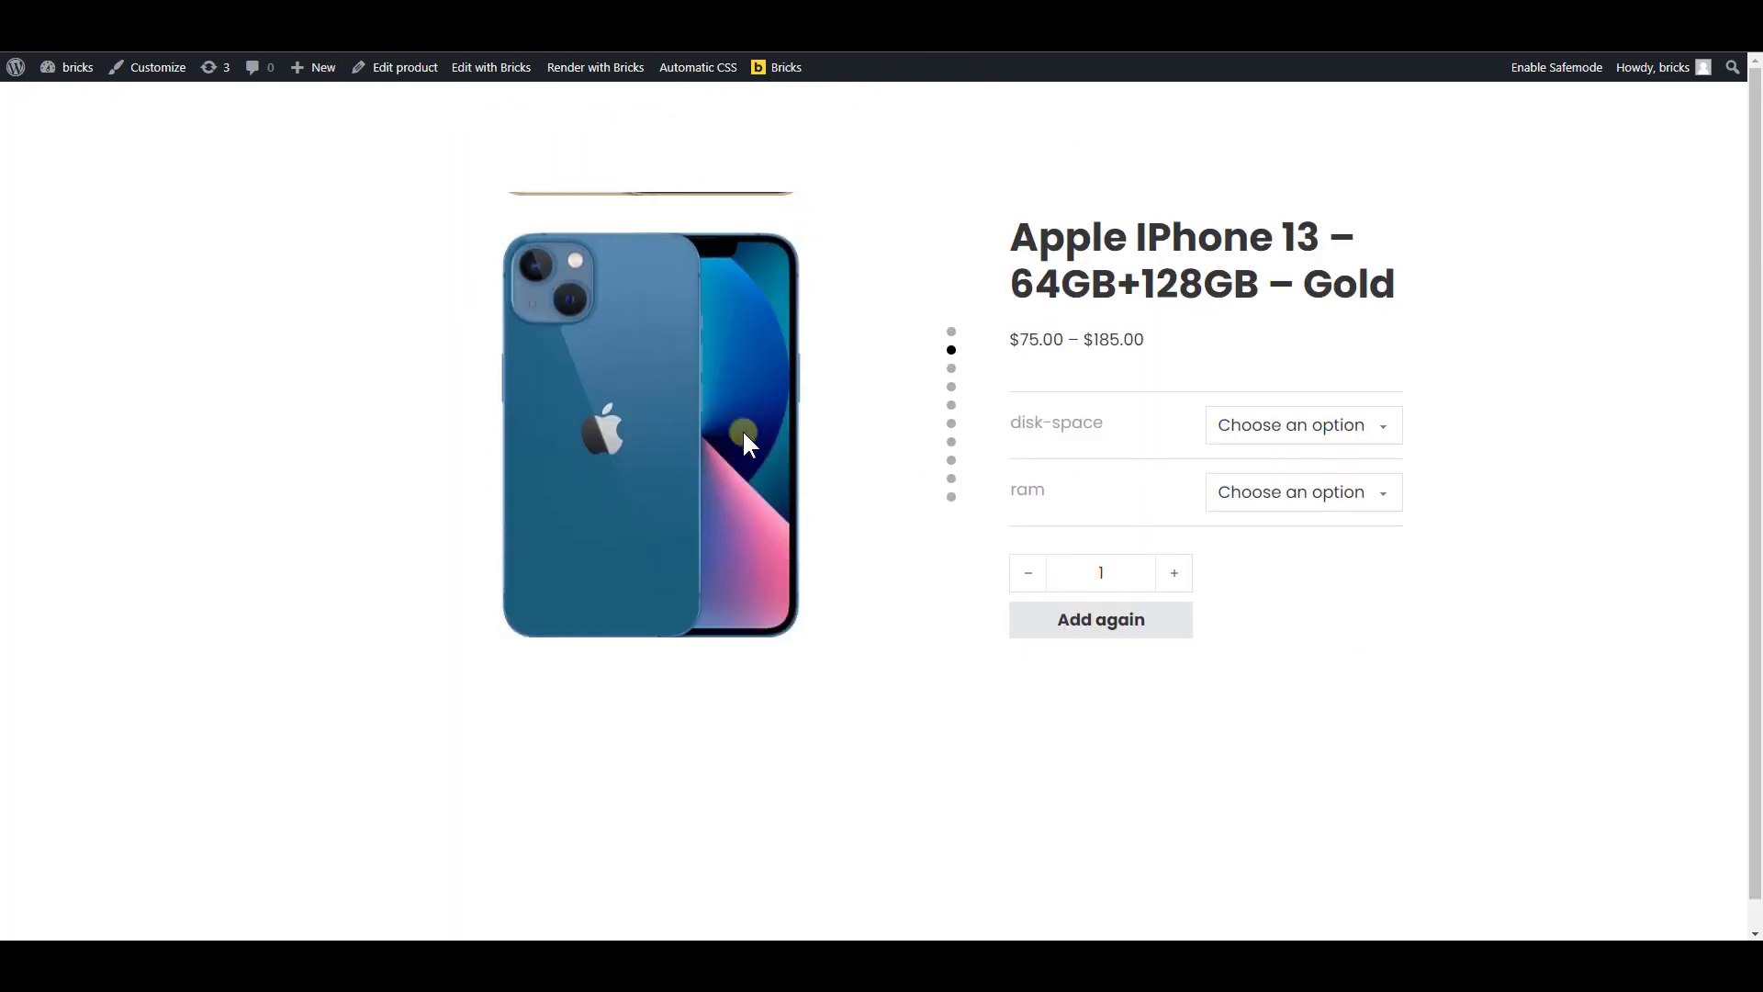
pyautogui.scroll(-4, 773, 338)
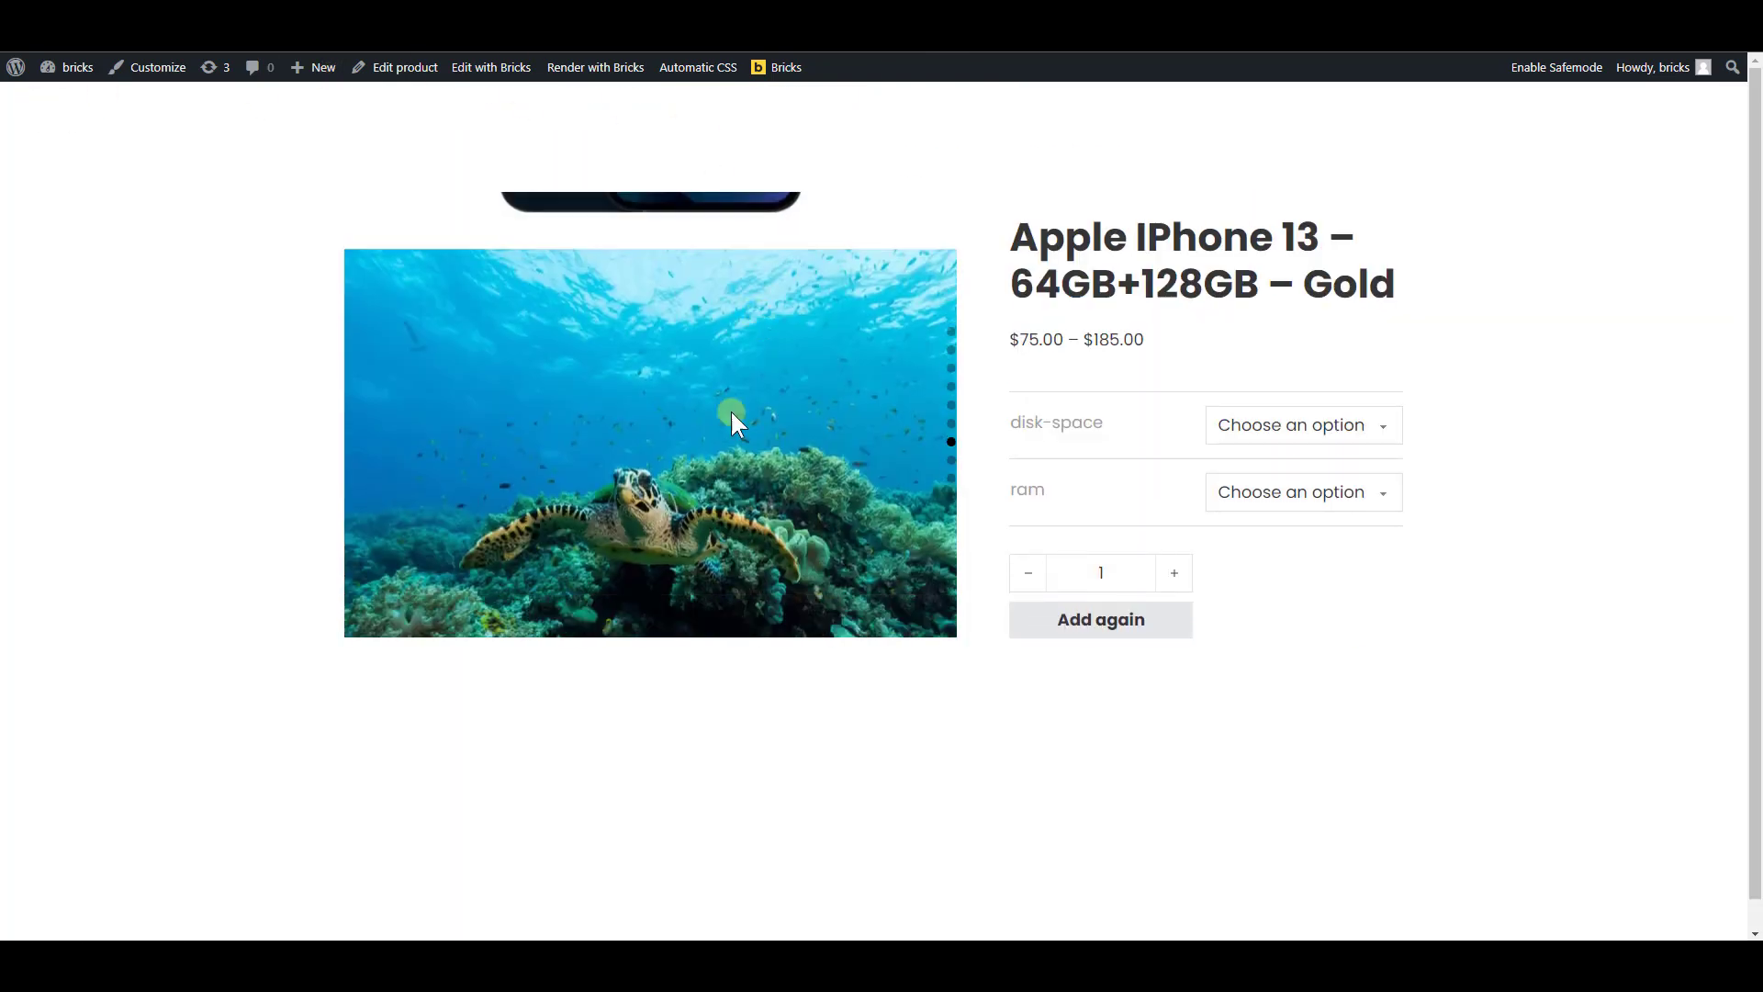
pyautogui.scroll(-4, 718, 293)
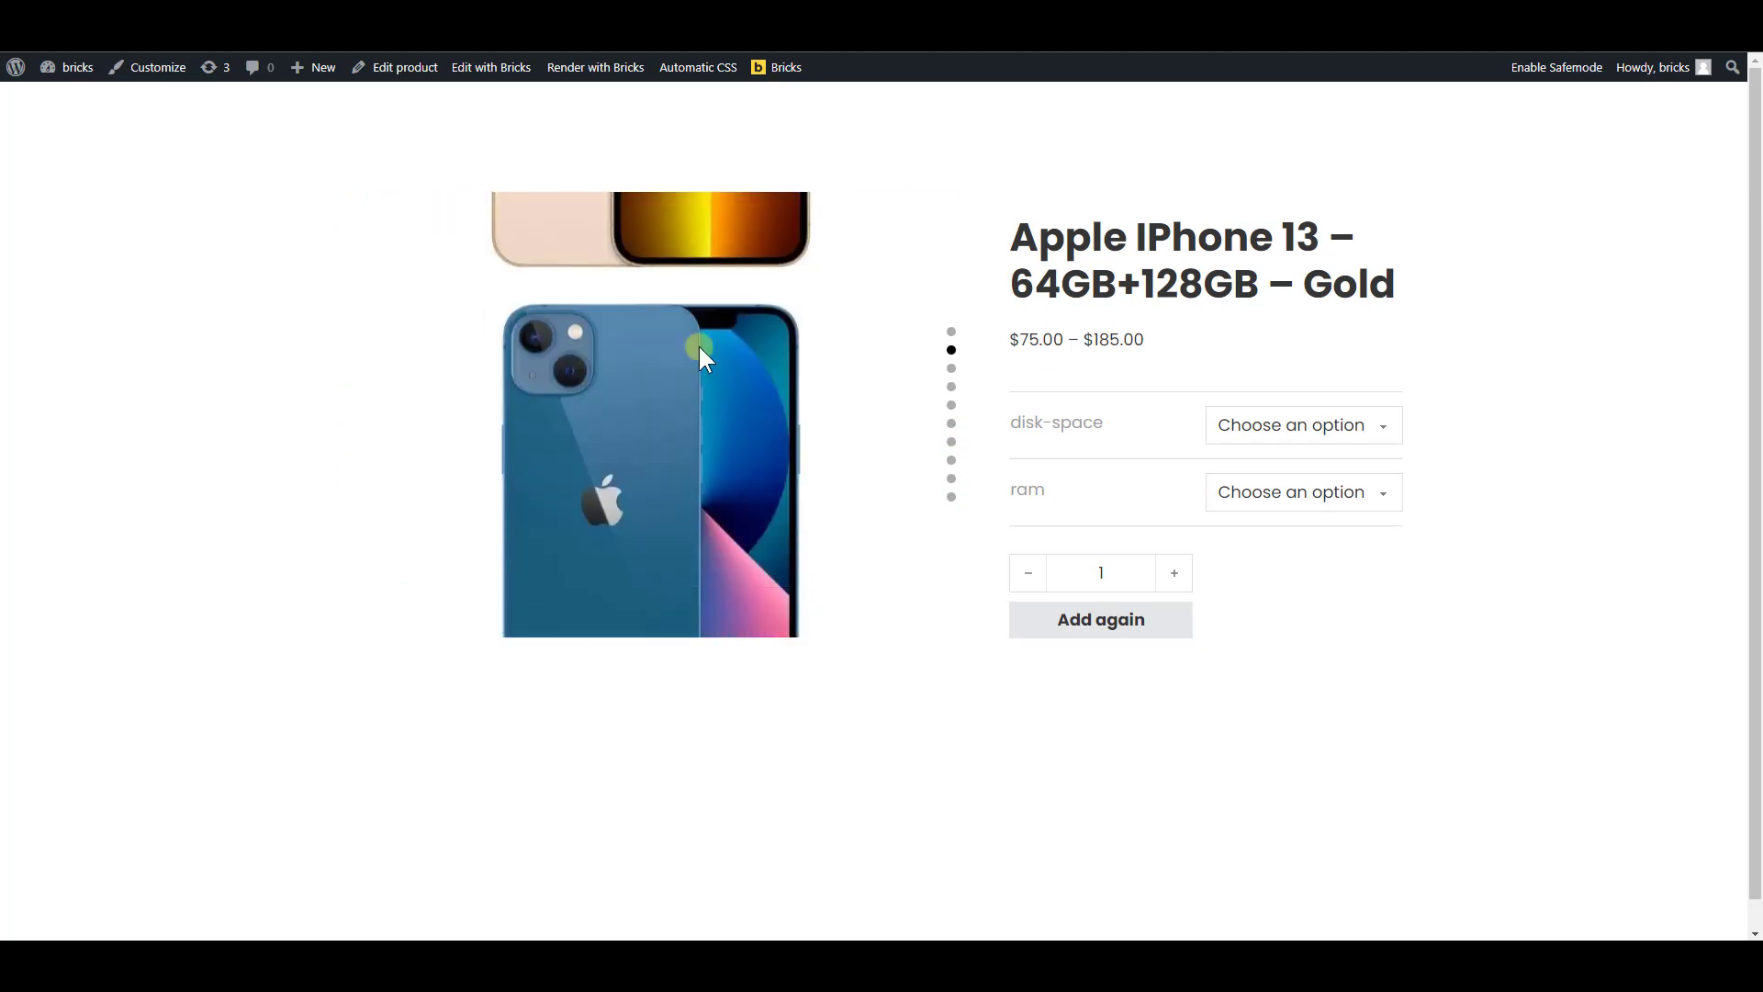
pyautogui.moveTo(731, 413); pyautogui.dragTo(710, 490)
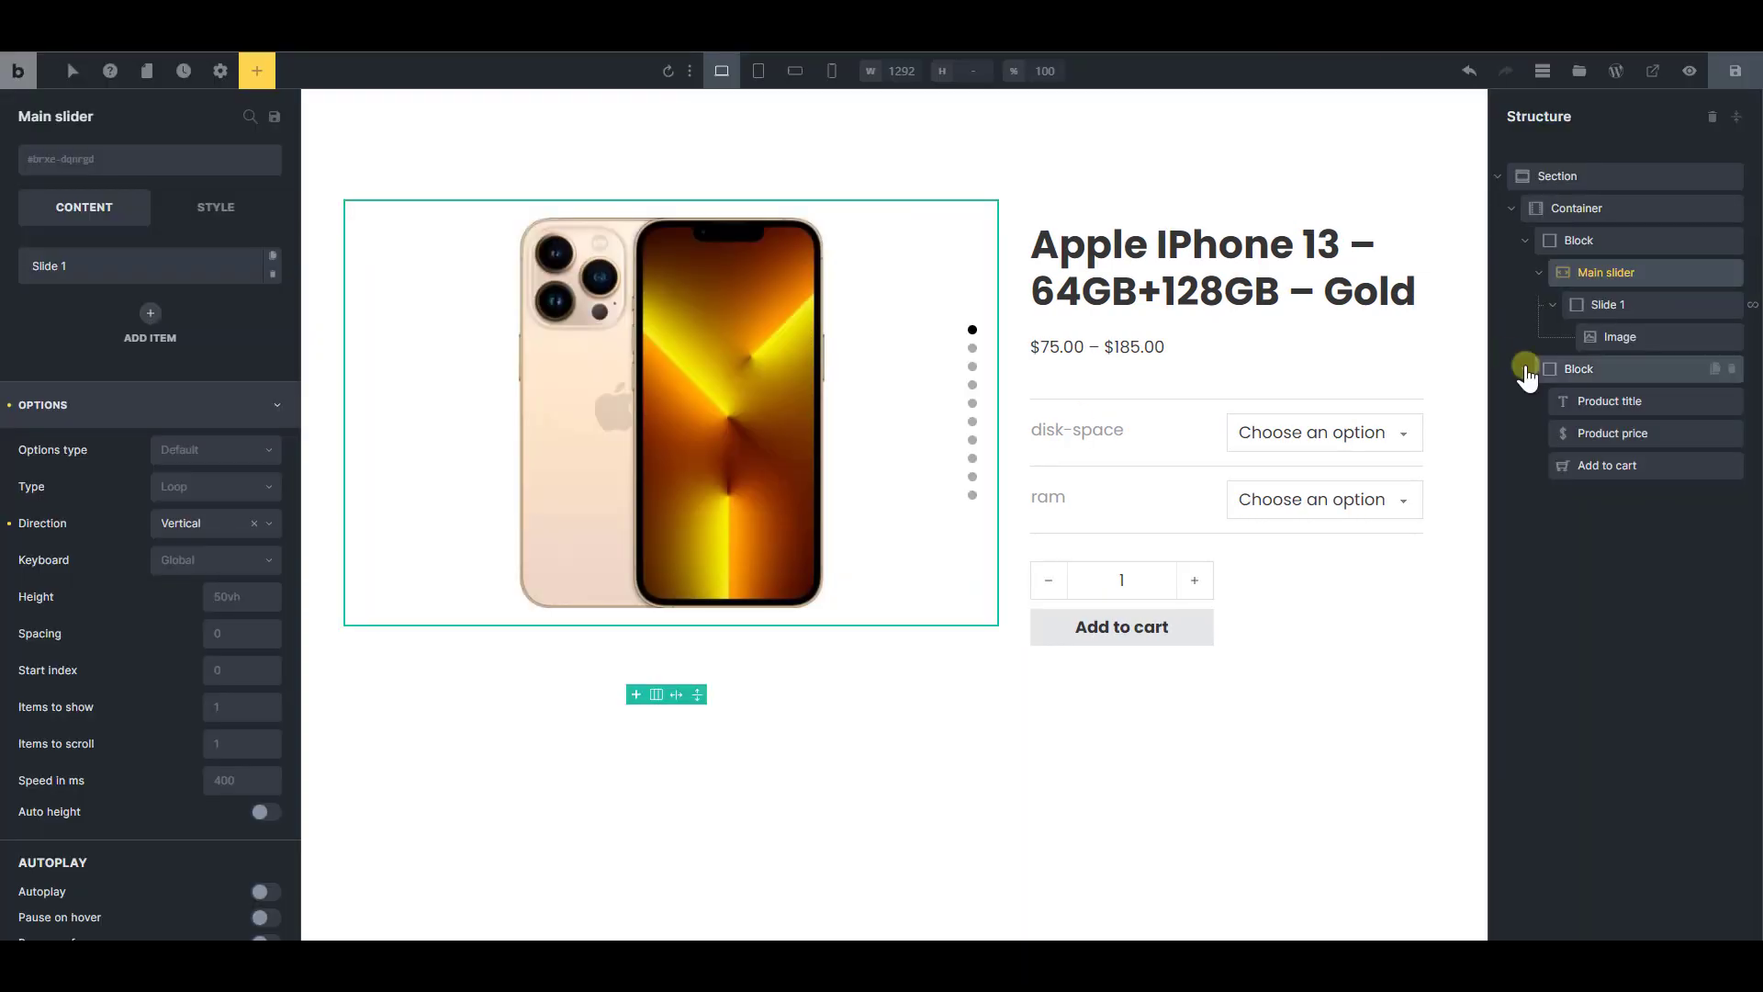
# Inspect the slider's first slide in the live page's markup and copy its element ID, eqkhfq
pyautogui.click(1536, 270)
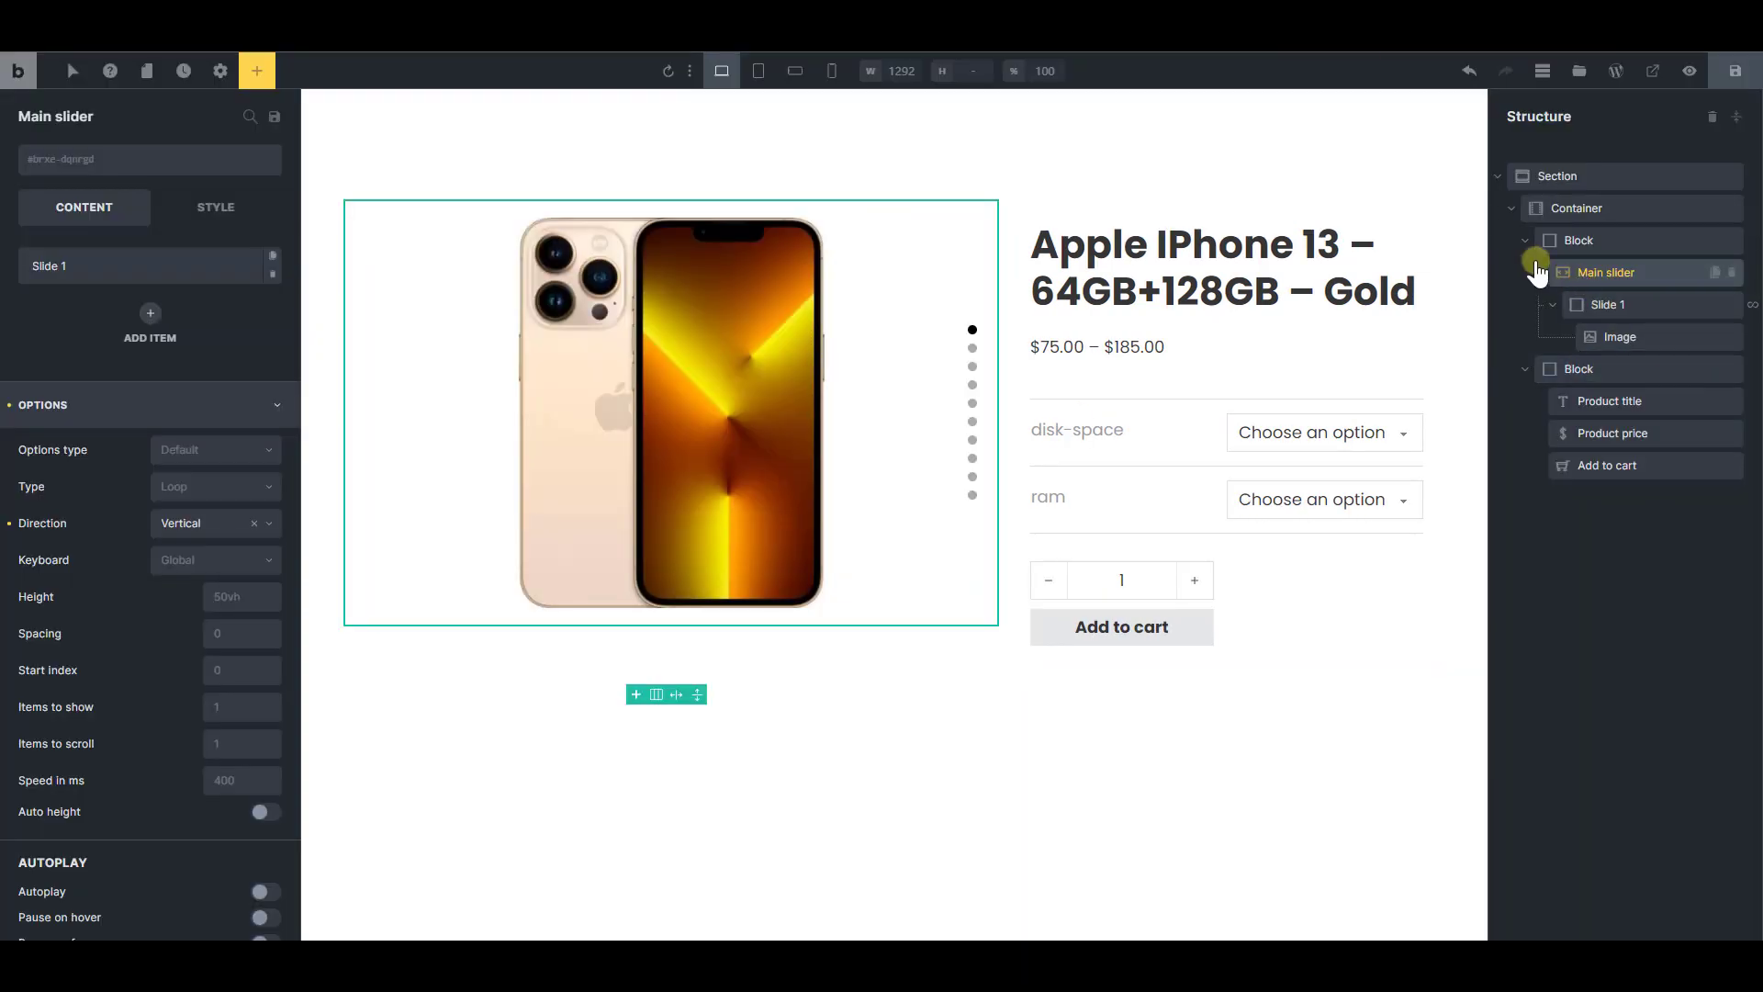
pyautogui.click(1621, 302)
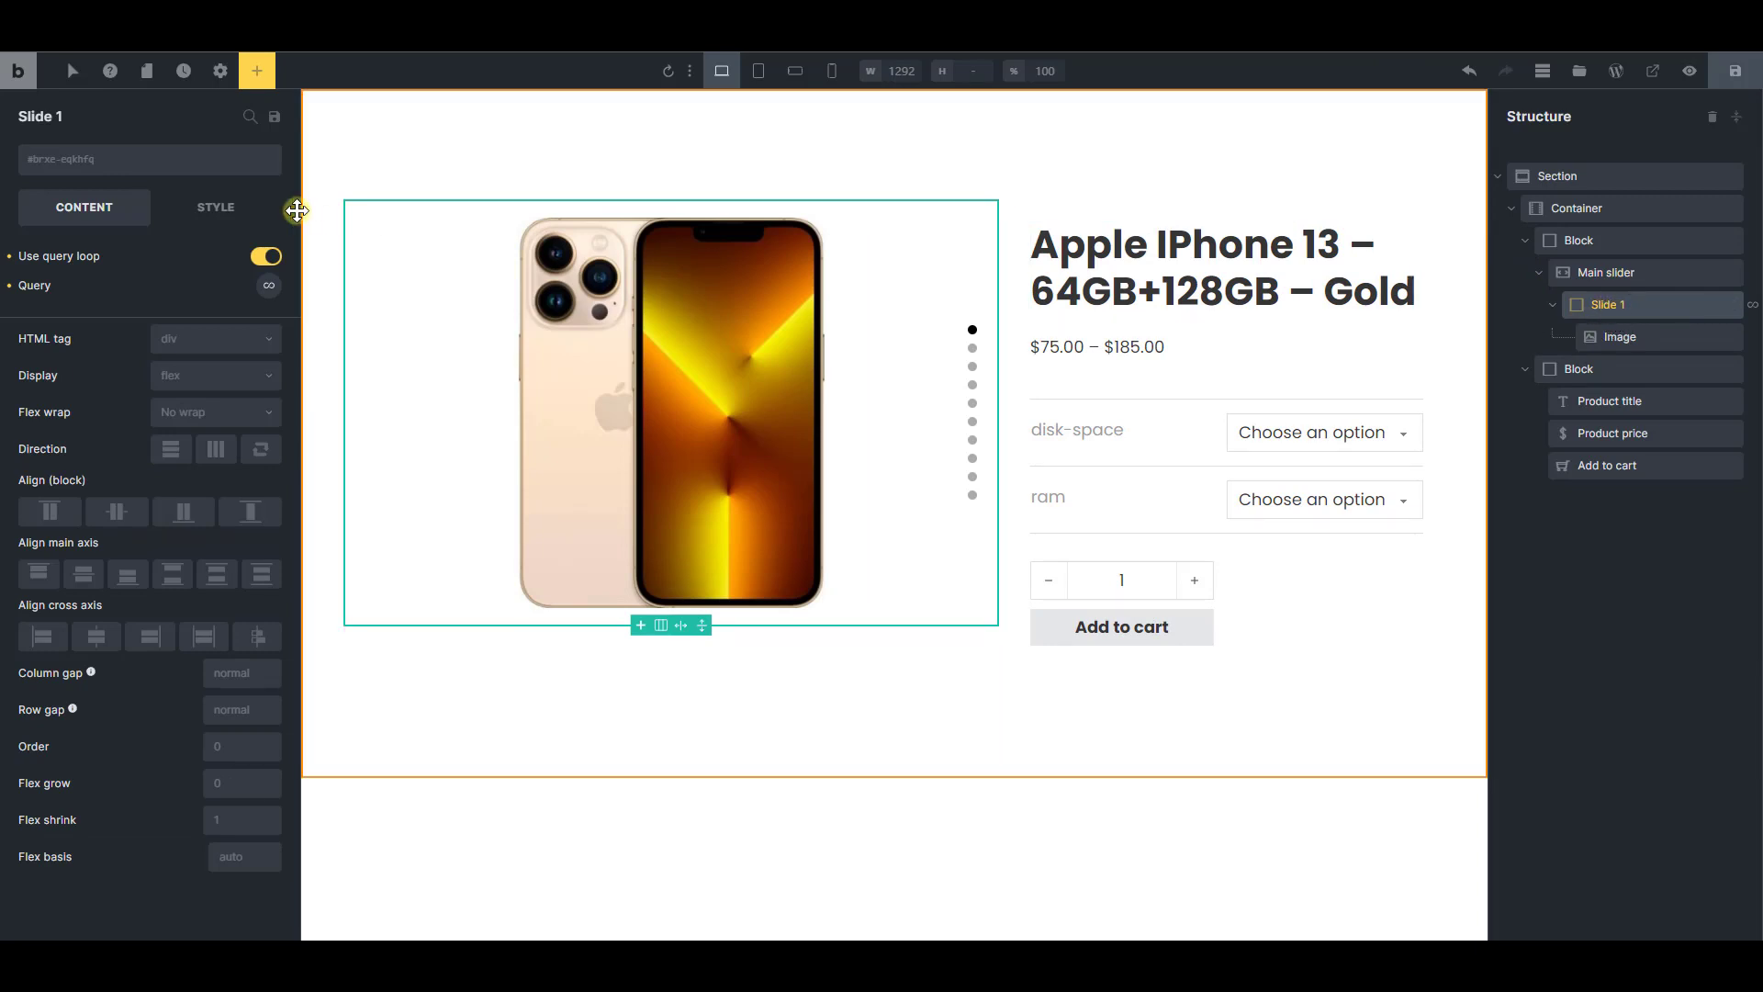
pyautogui.click(71, 165)
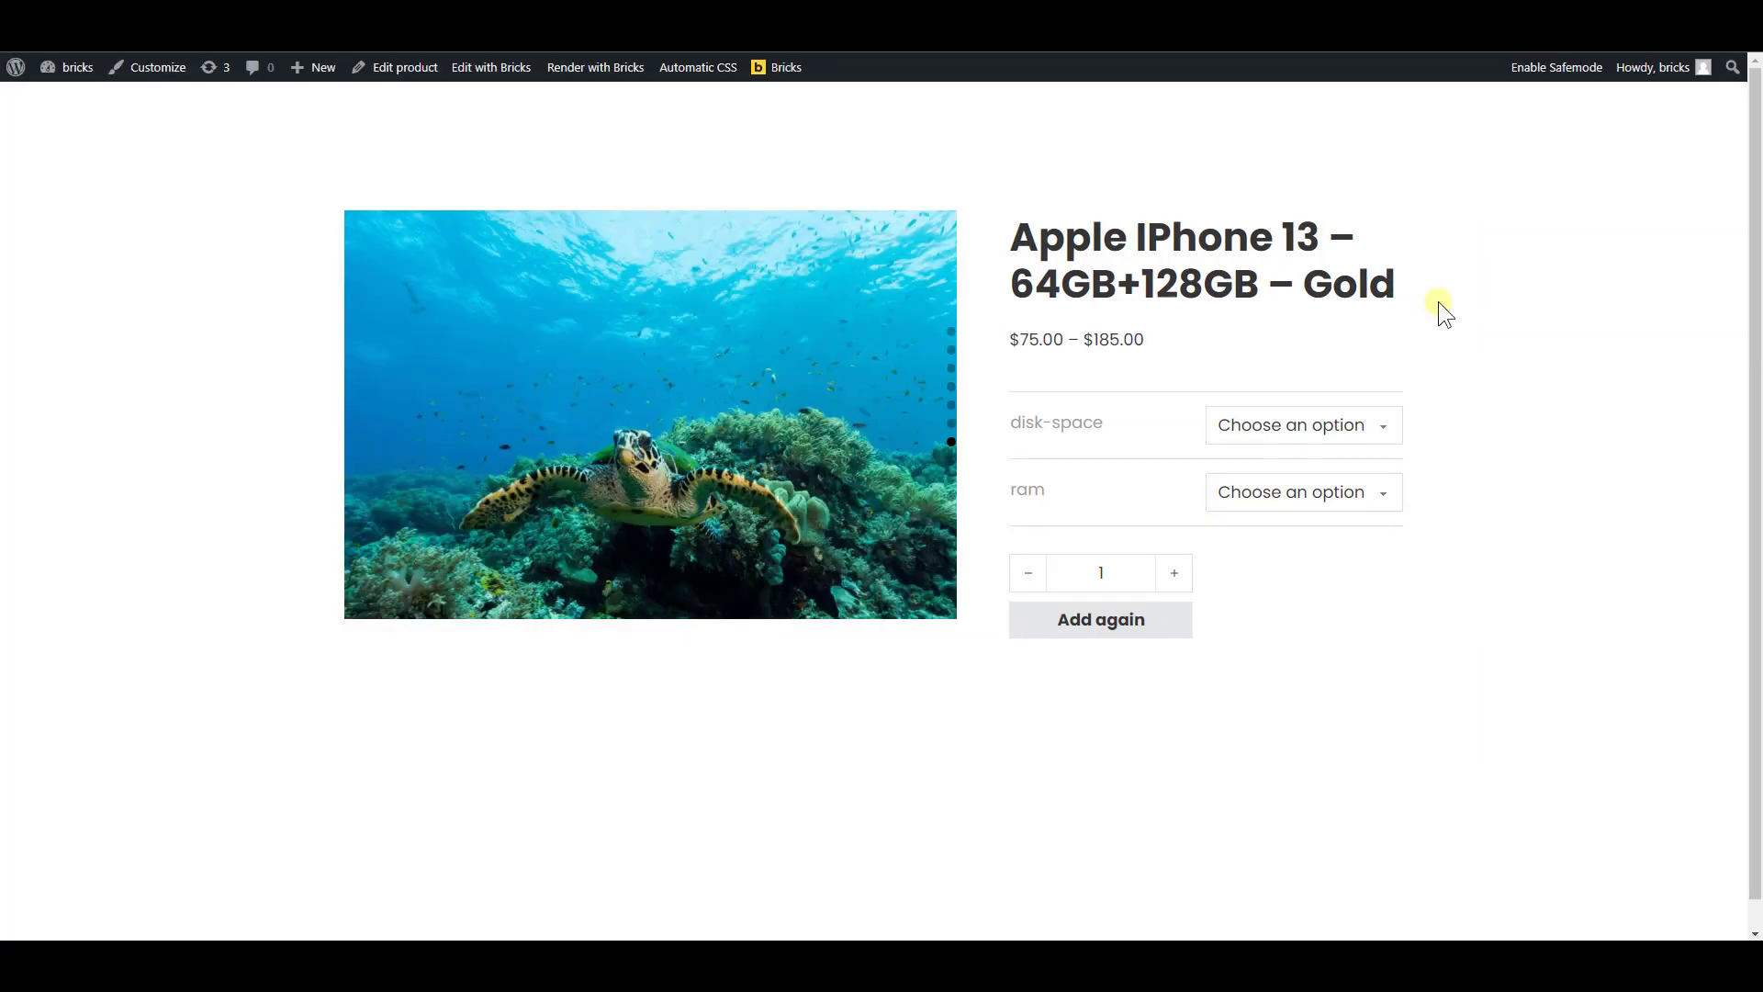
pyautogui.press('F12')
pyautogui.click(1274, 64)
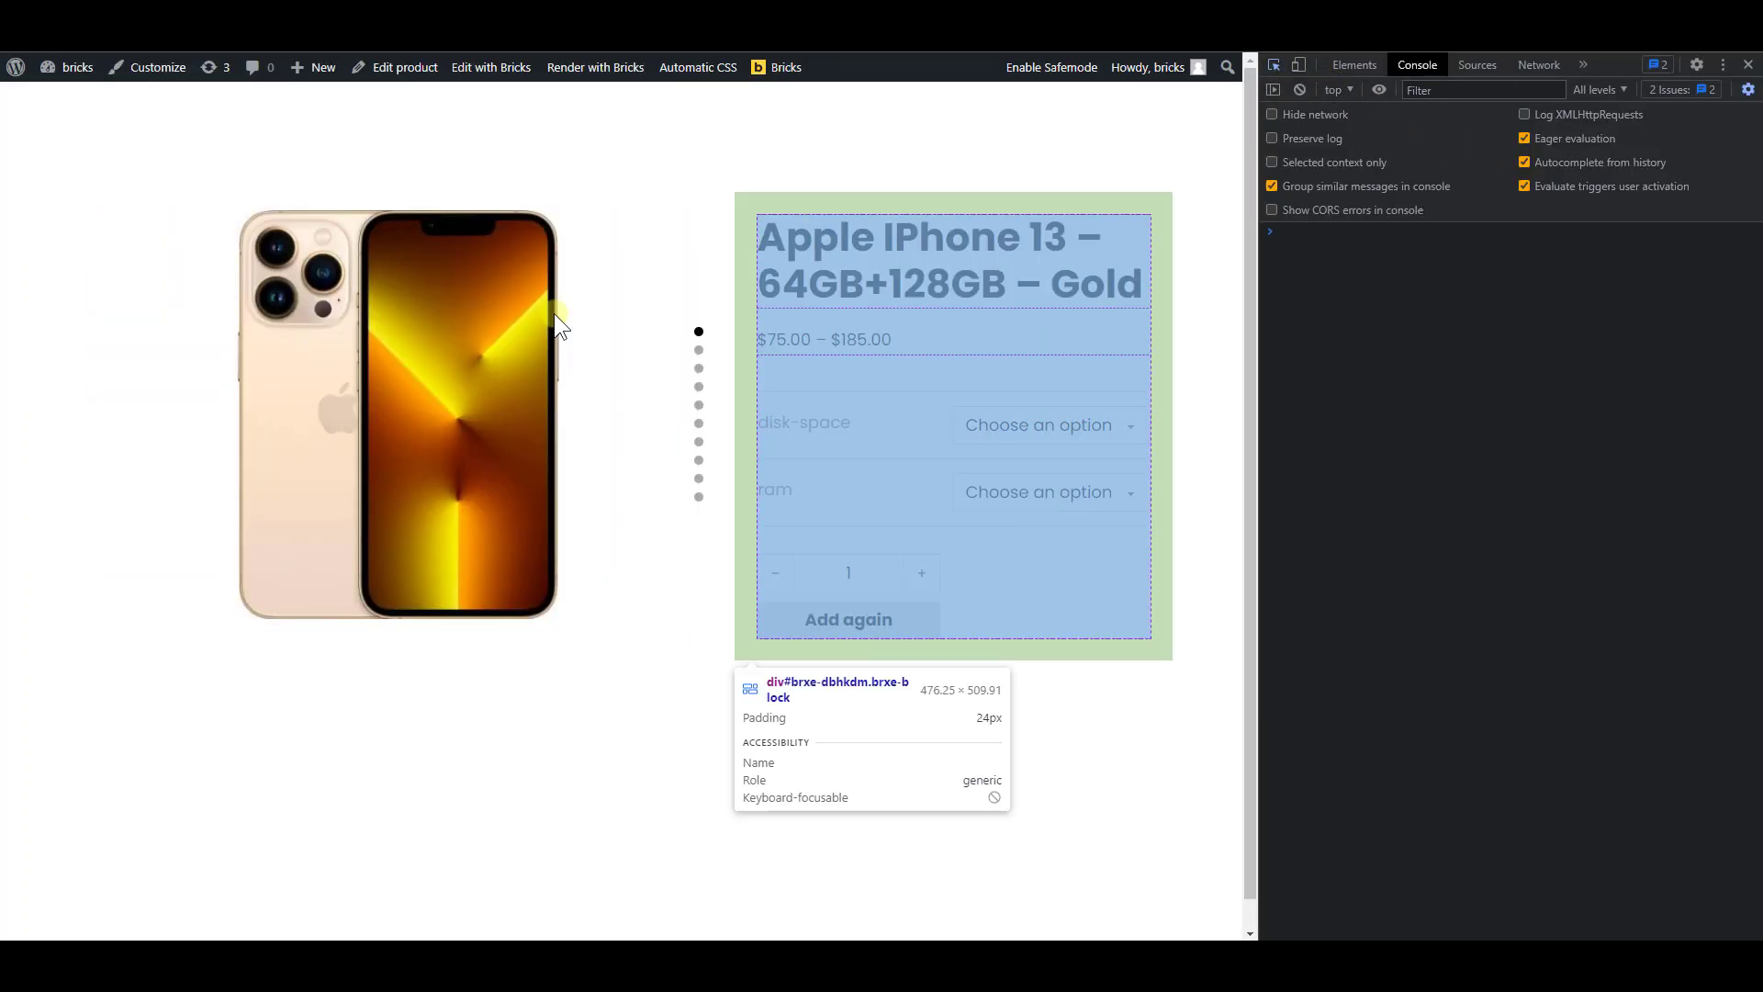
pyautogui.click(582, 382)
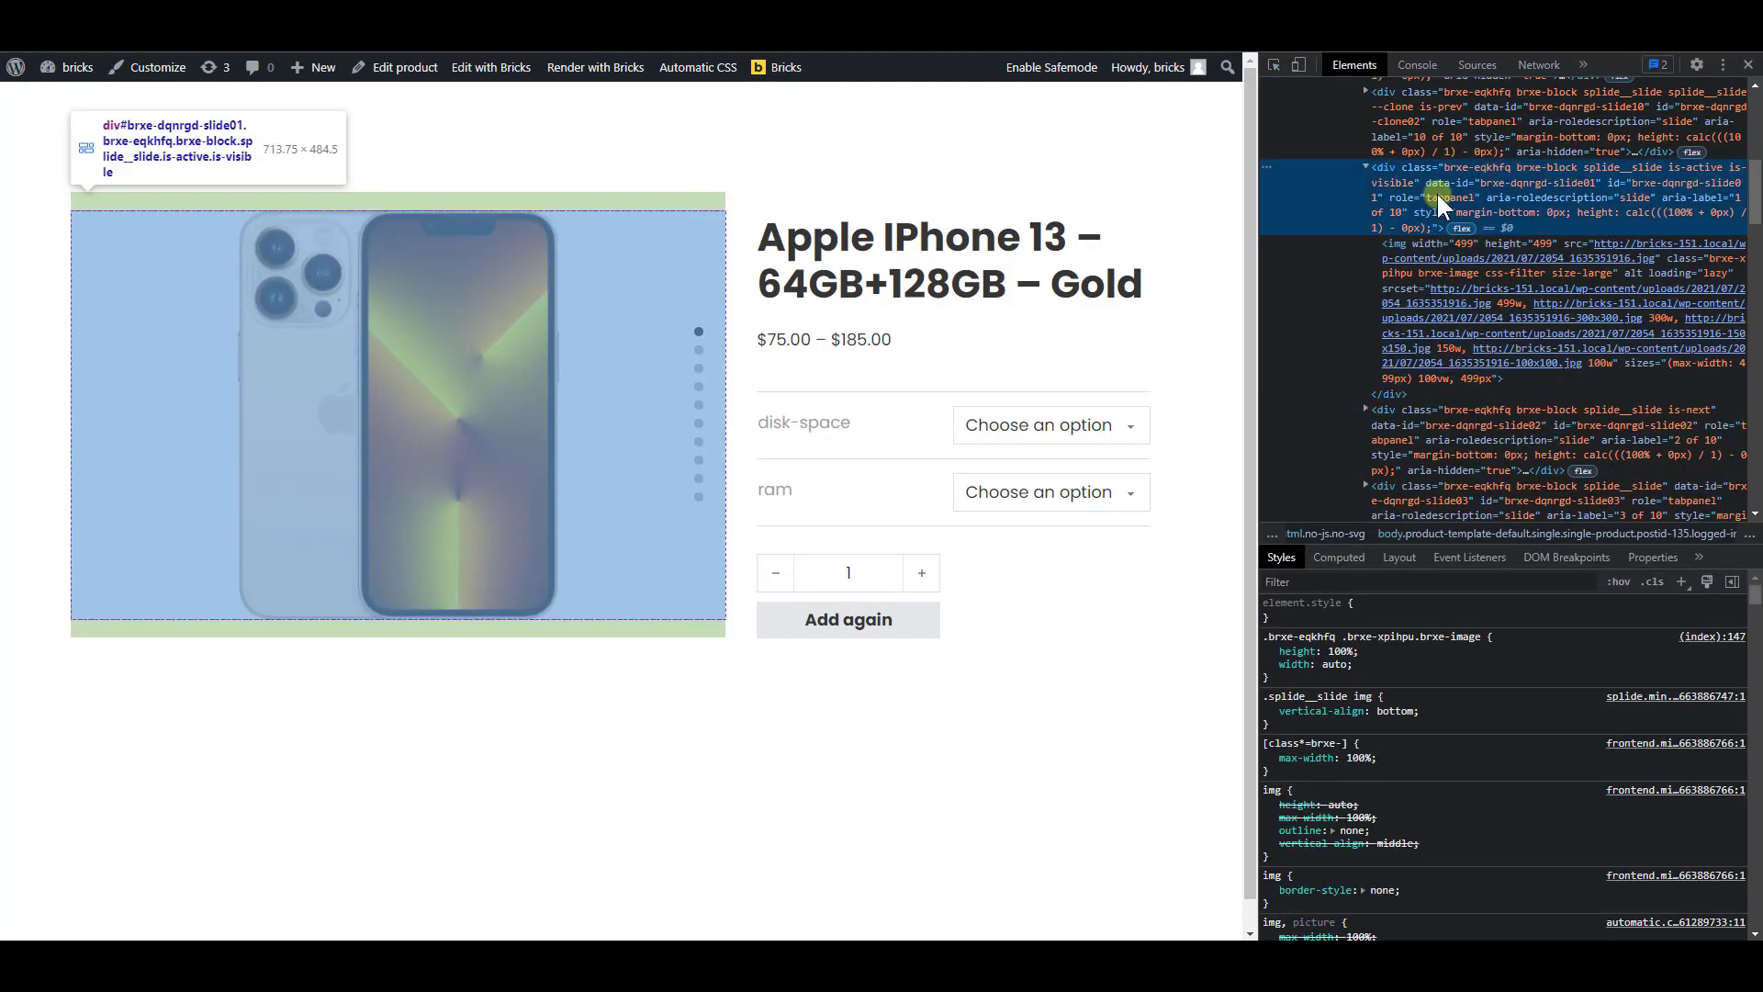
pyautogui.click(1436, 191)
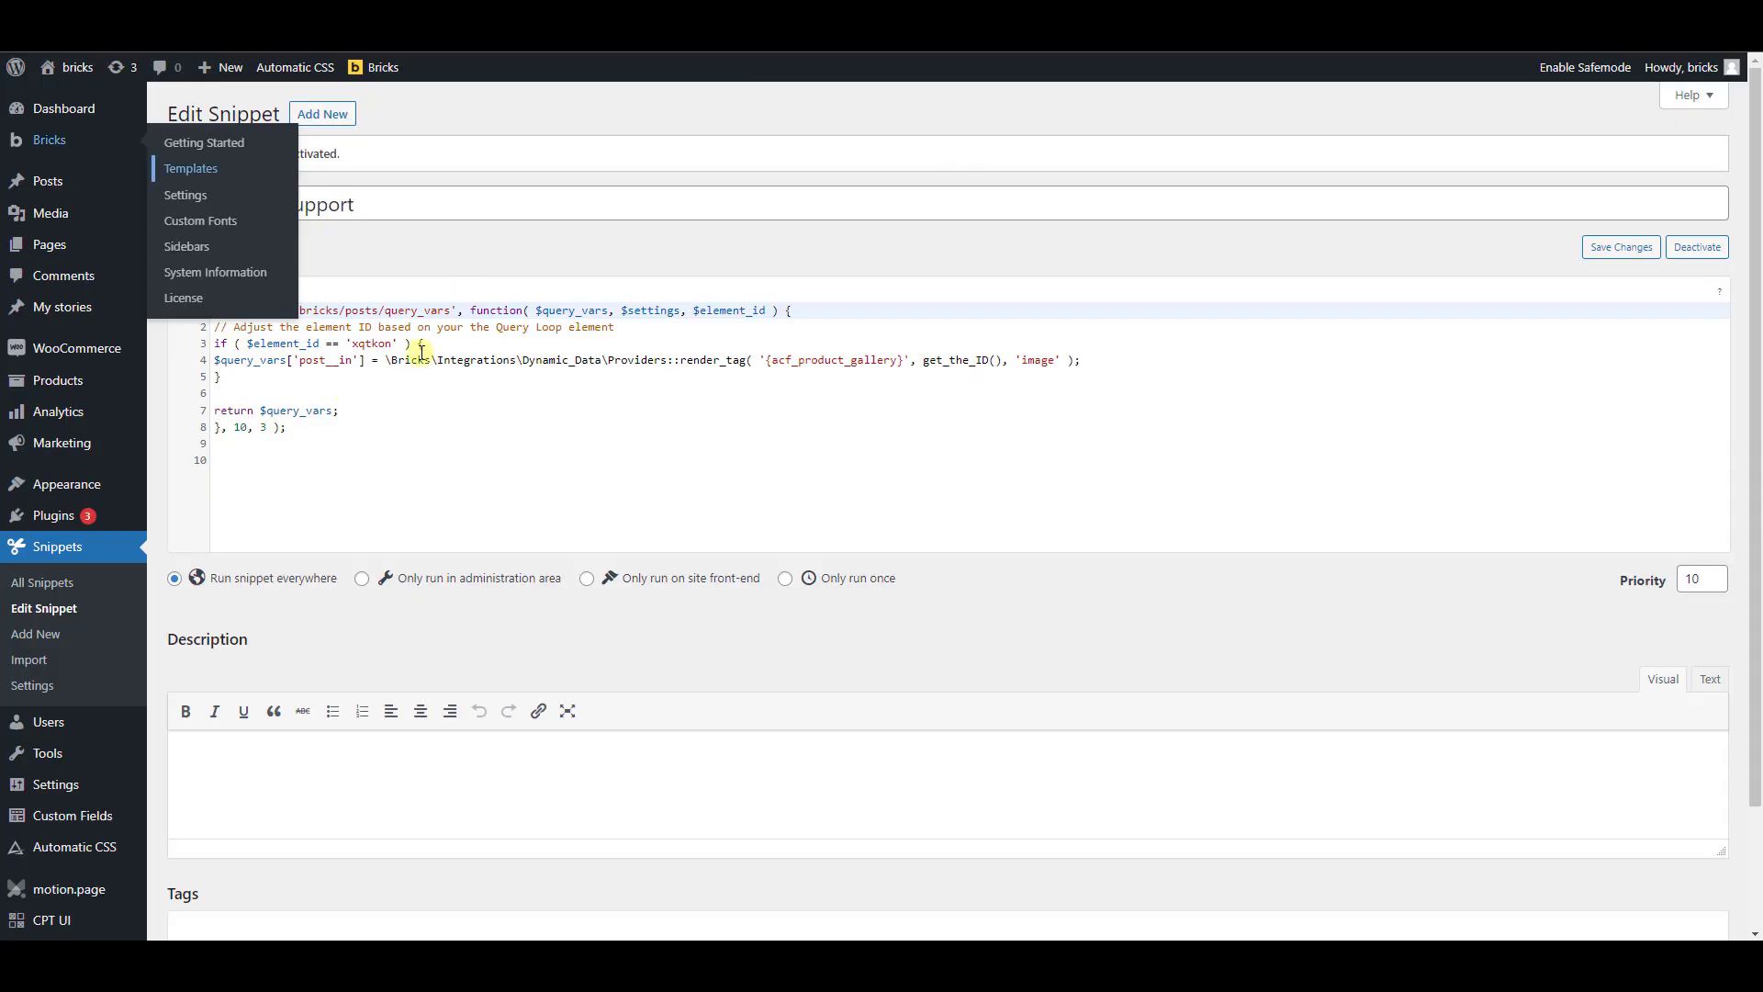
# Replace the element ID in the ACF gallery support snippet's condition with eqkhfq and save the snippet
pyautogui.click(421, 349)
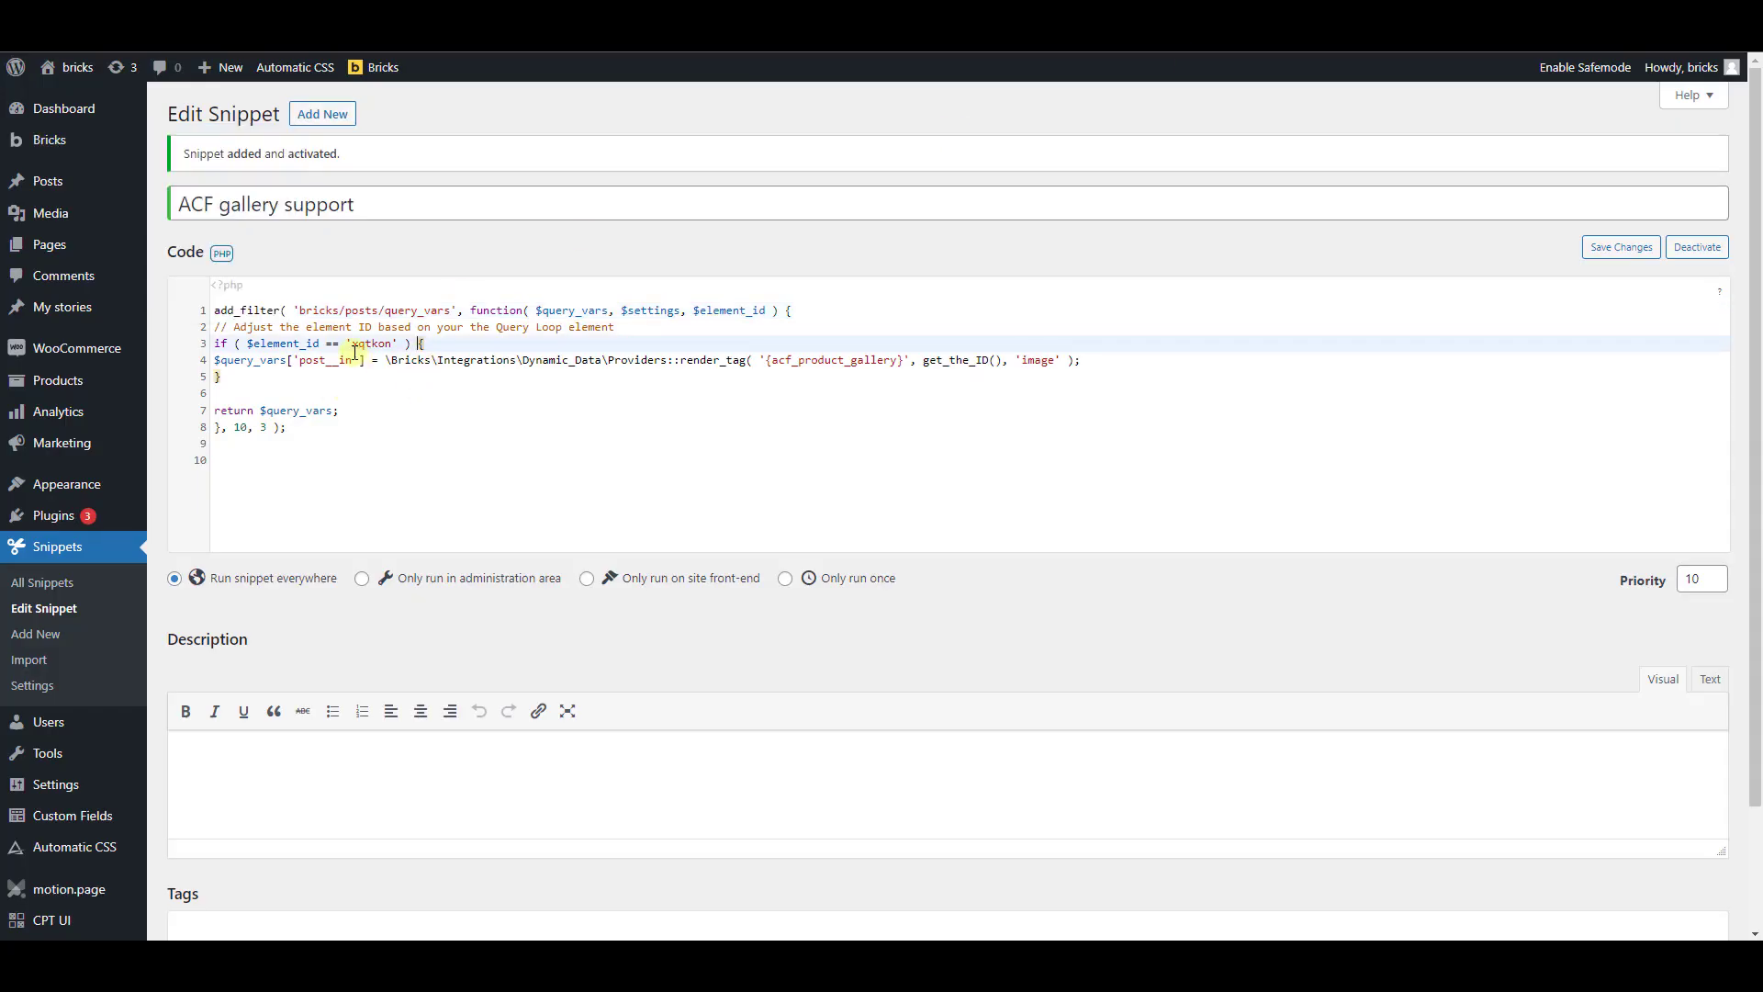
pyautogui.doubleClick(394, 344)
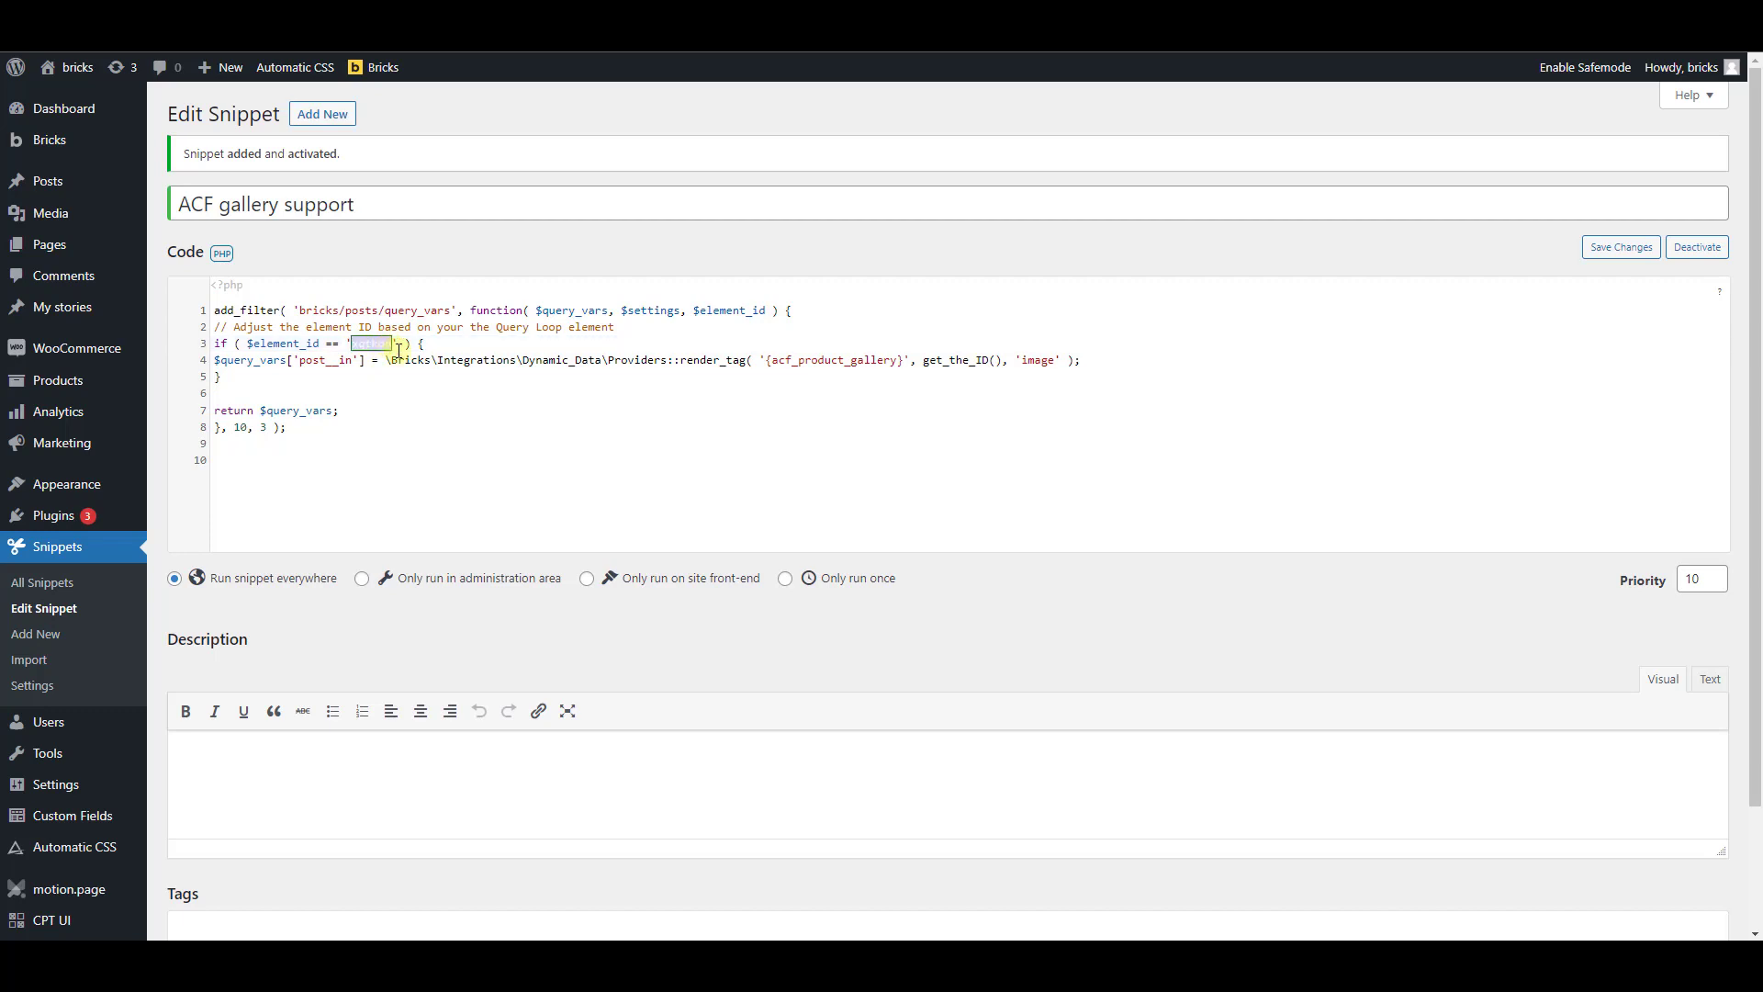
pyautogui.write('eqkhfq')
pyautogui.scroll(-3, 294, 780)
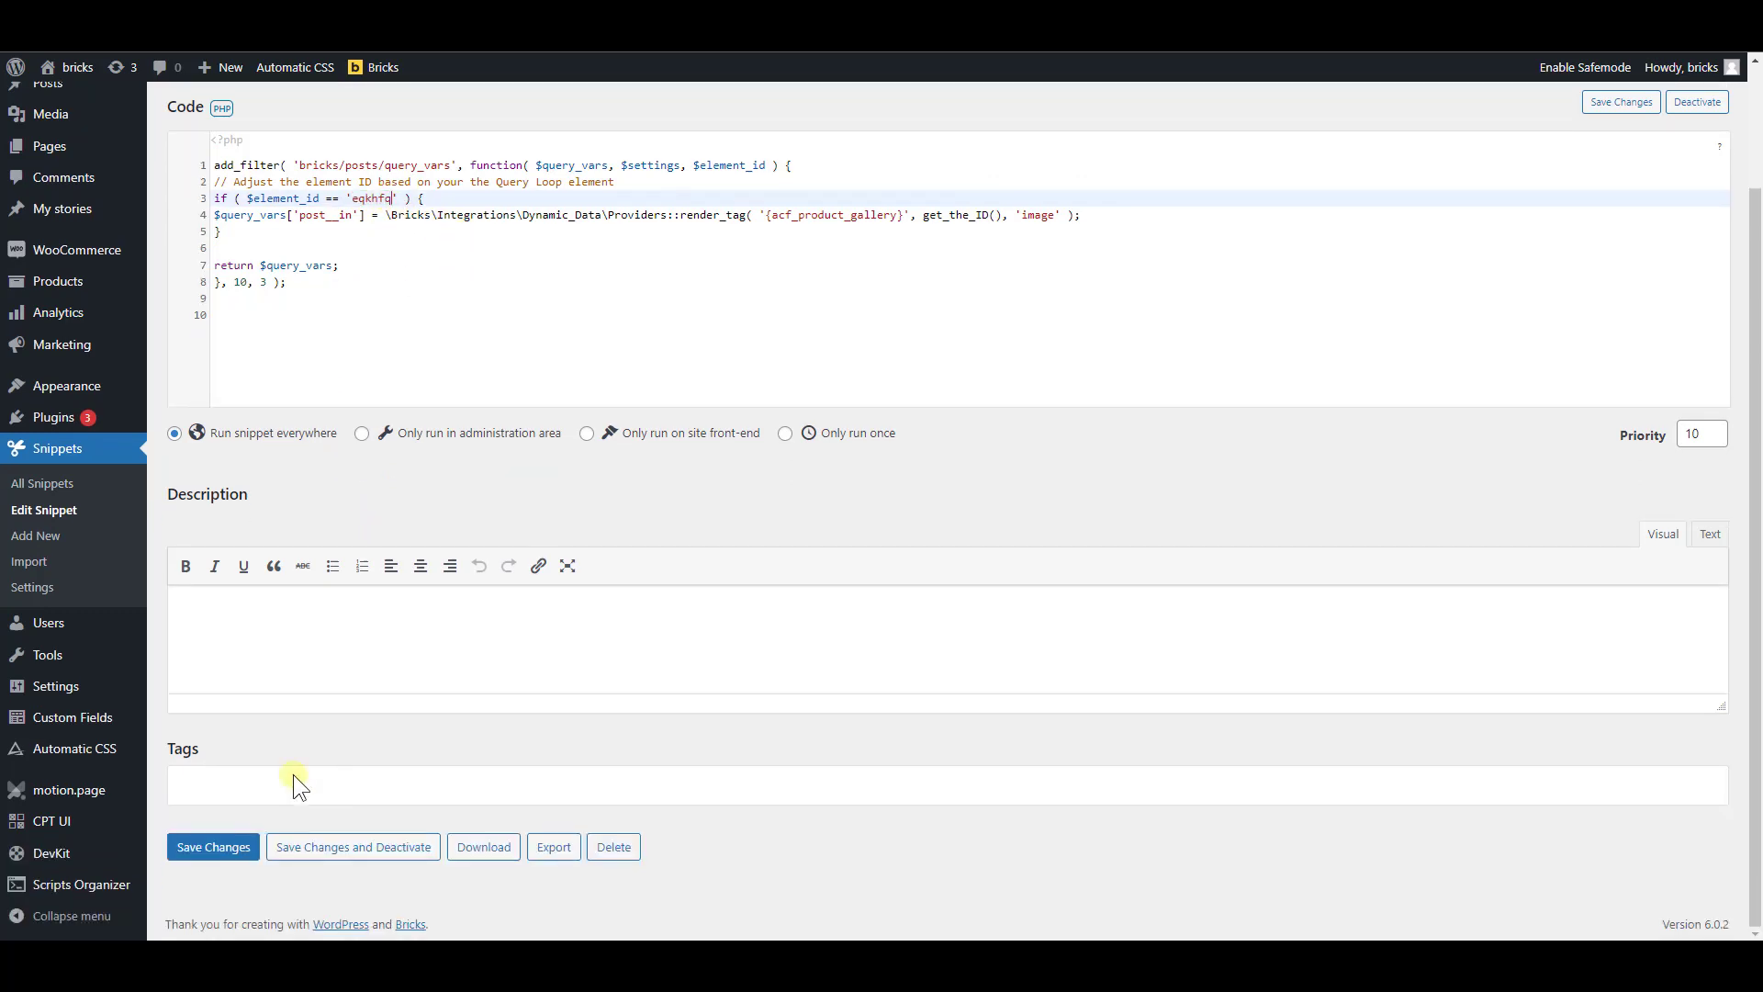
pyautogui.click(221, 849)
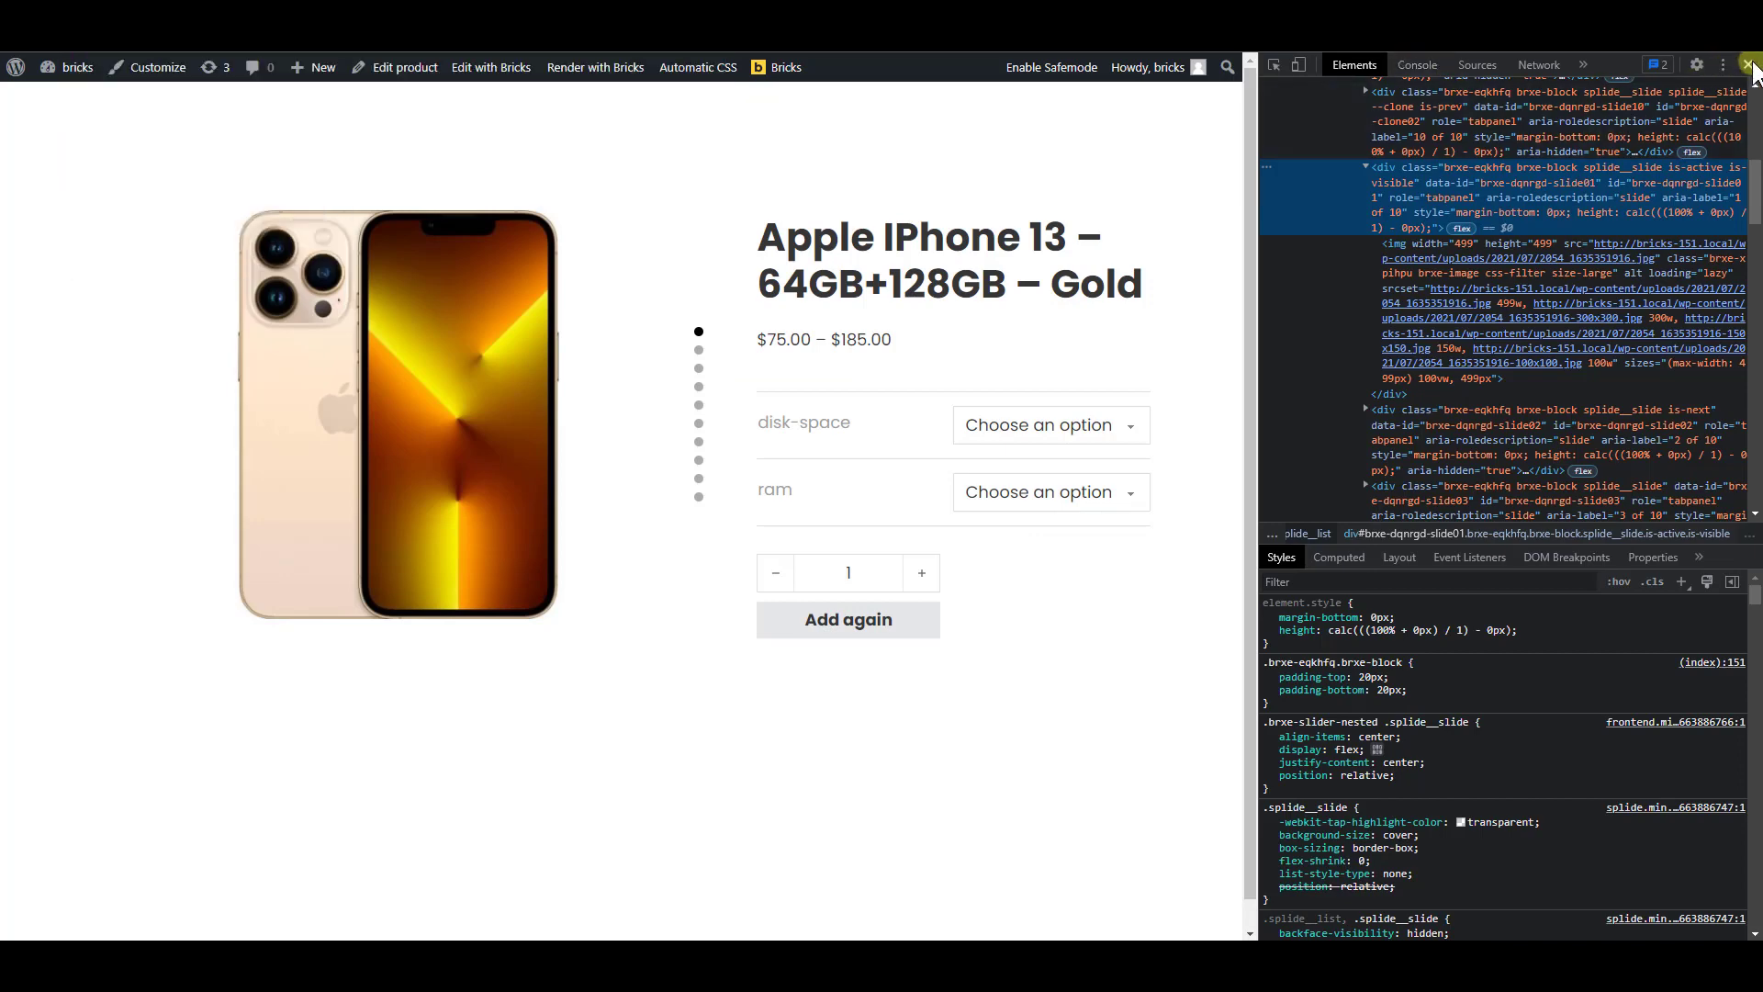
pyautogui.click(1748, 65)
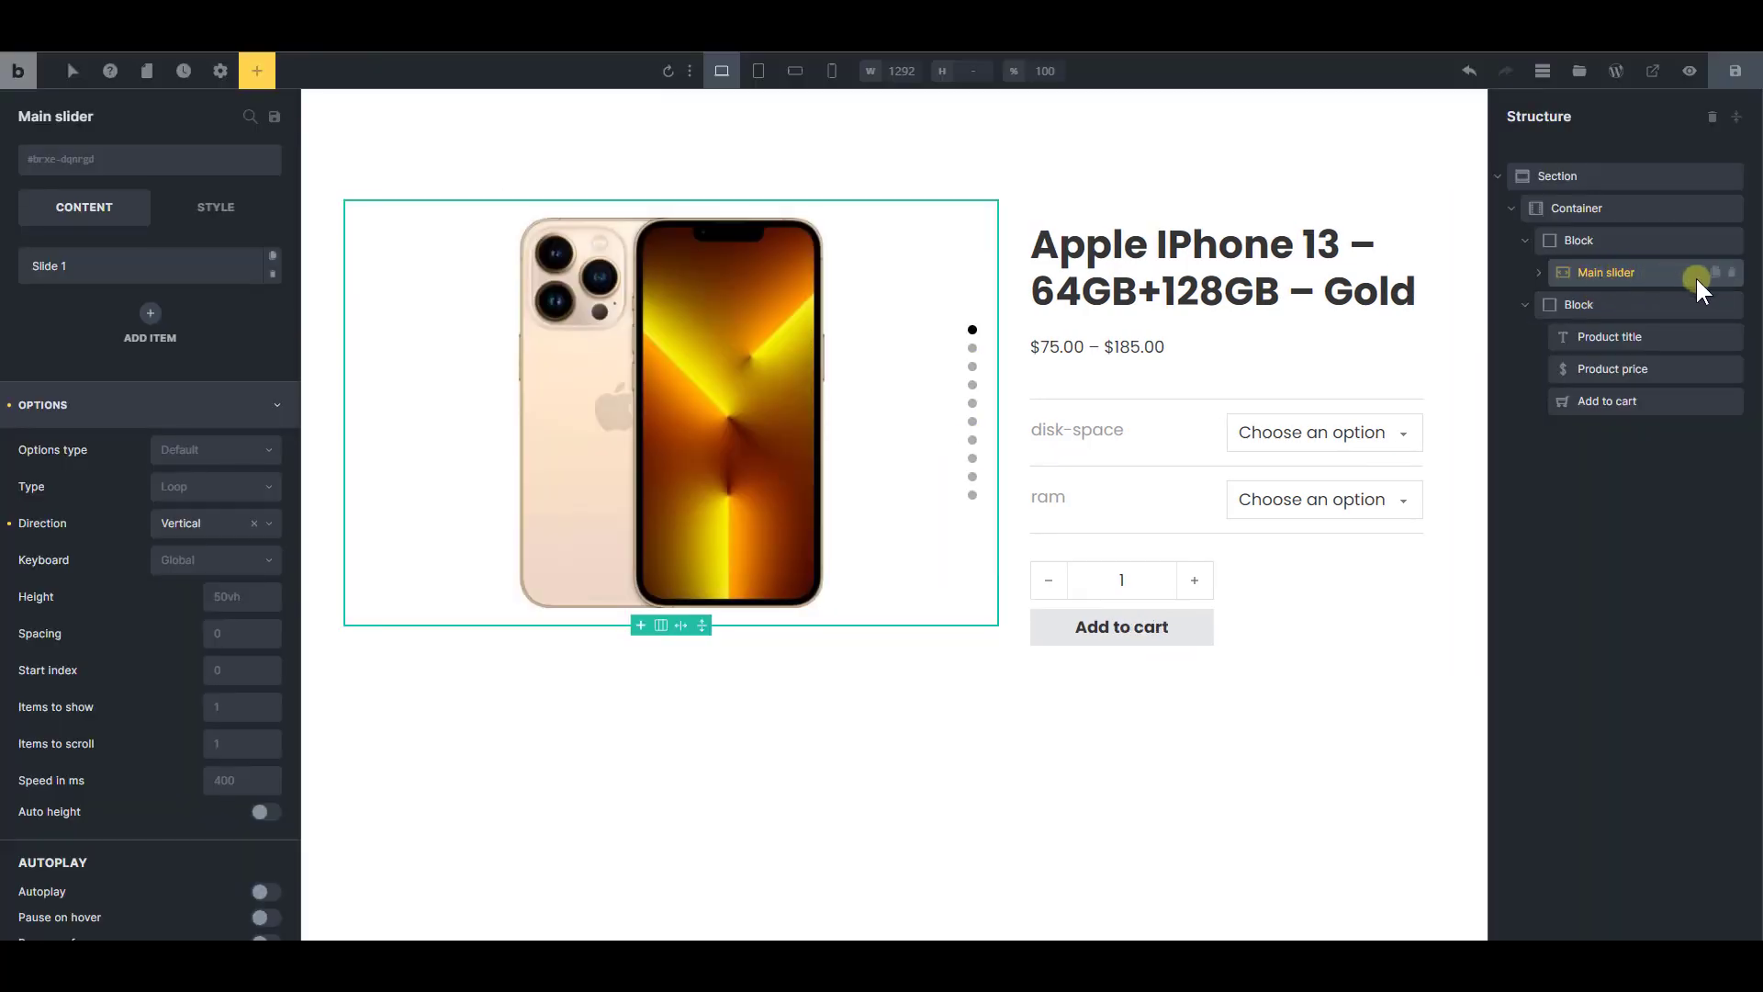
# Duplicate the Main slider and rename the copy "thumbnail slider"
pyautogui.click(1715, 273)
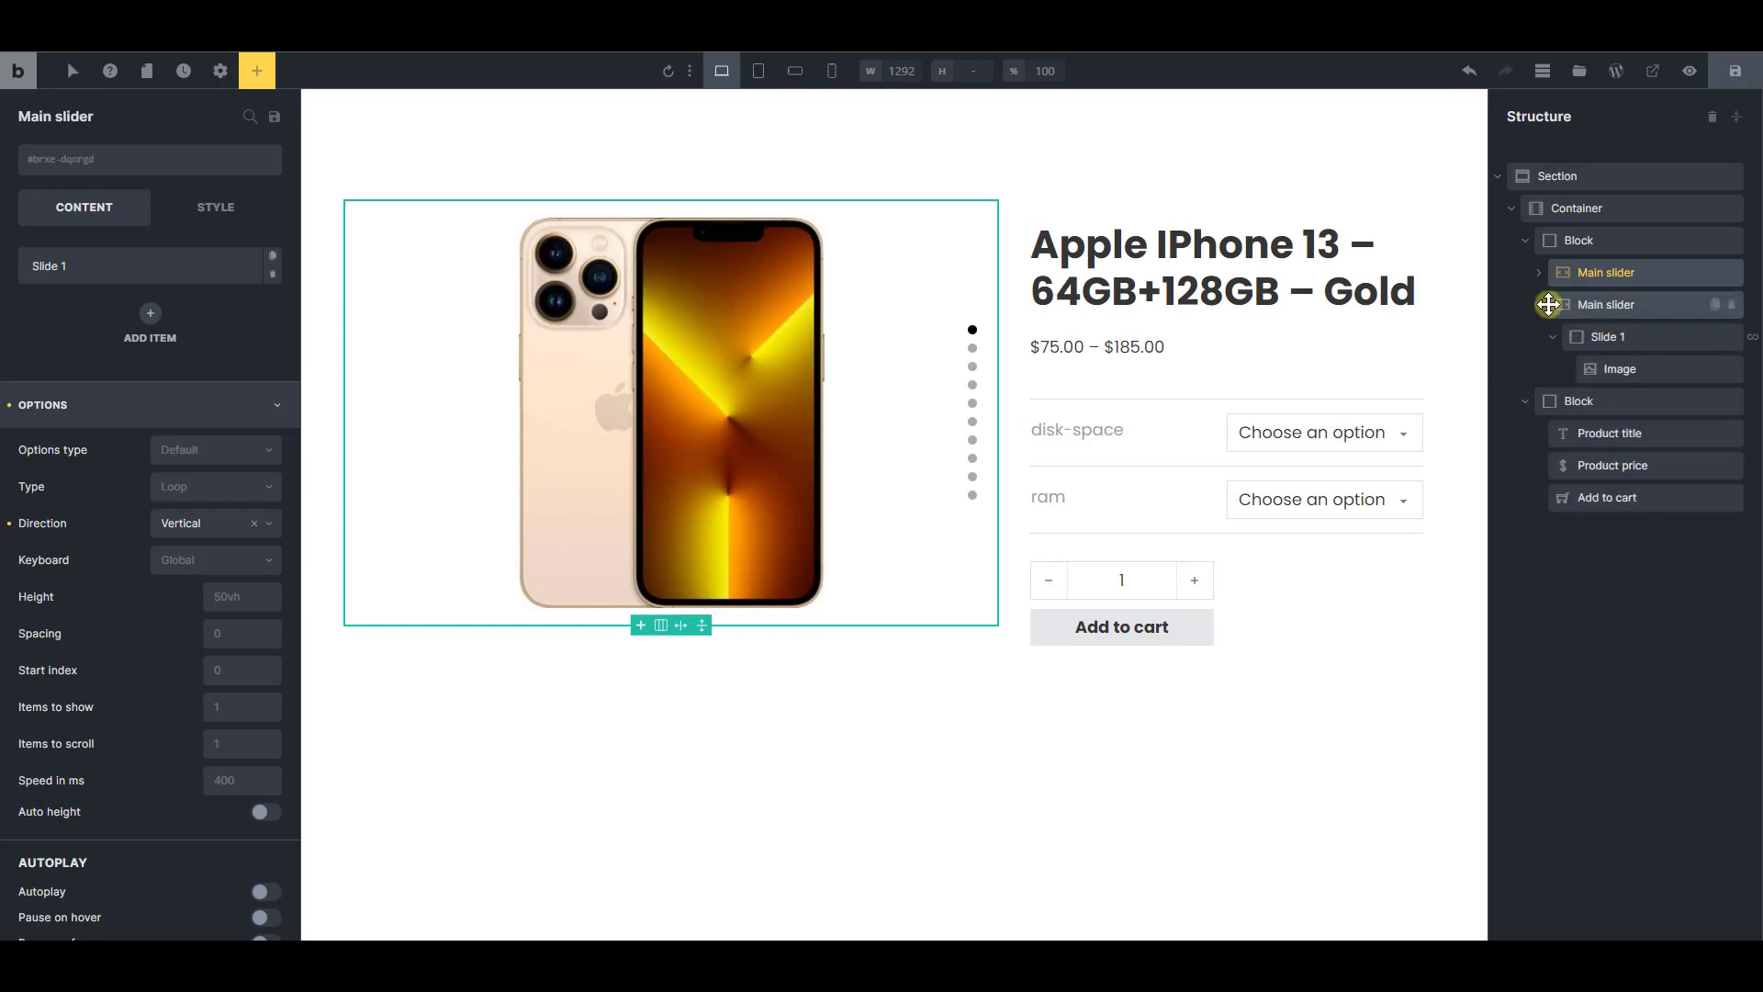
pyautogui.click(1603, 308)
pyautogui.doubleClick(1614, 309)
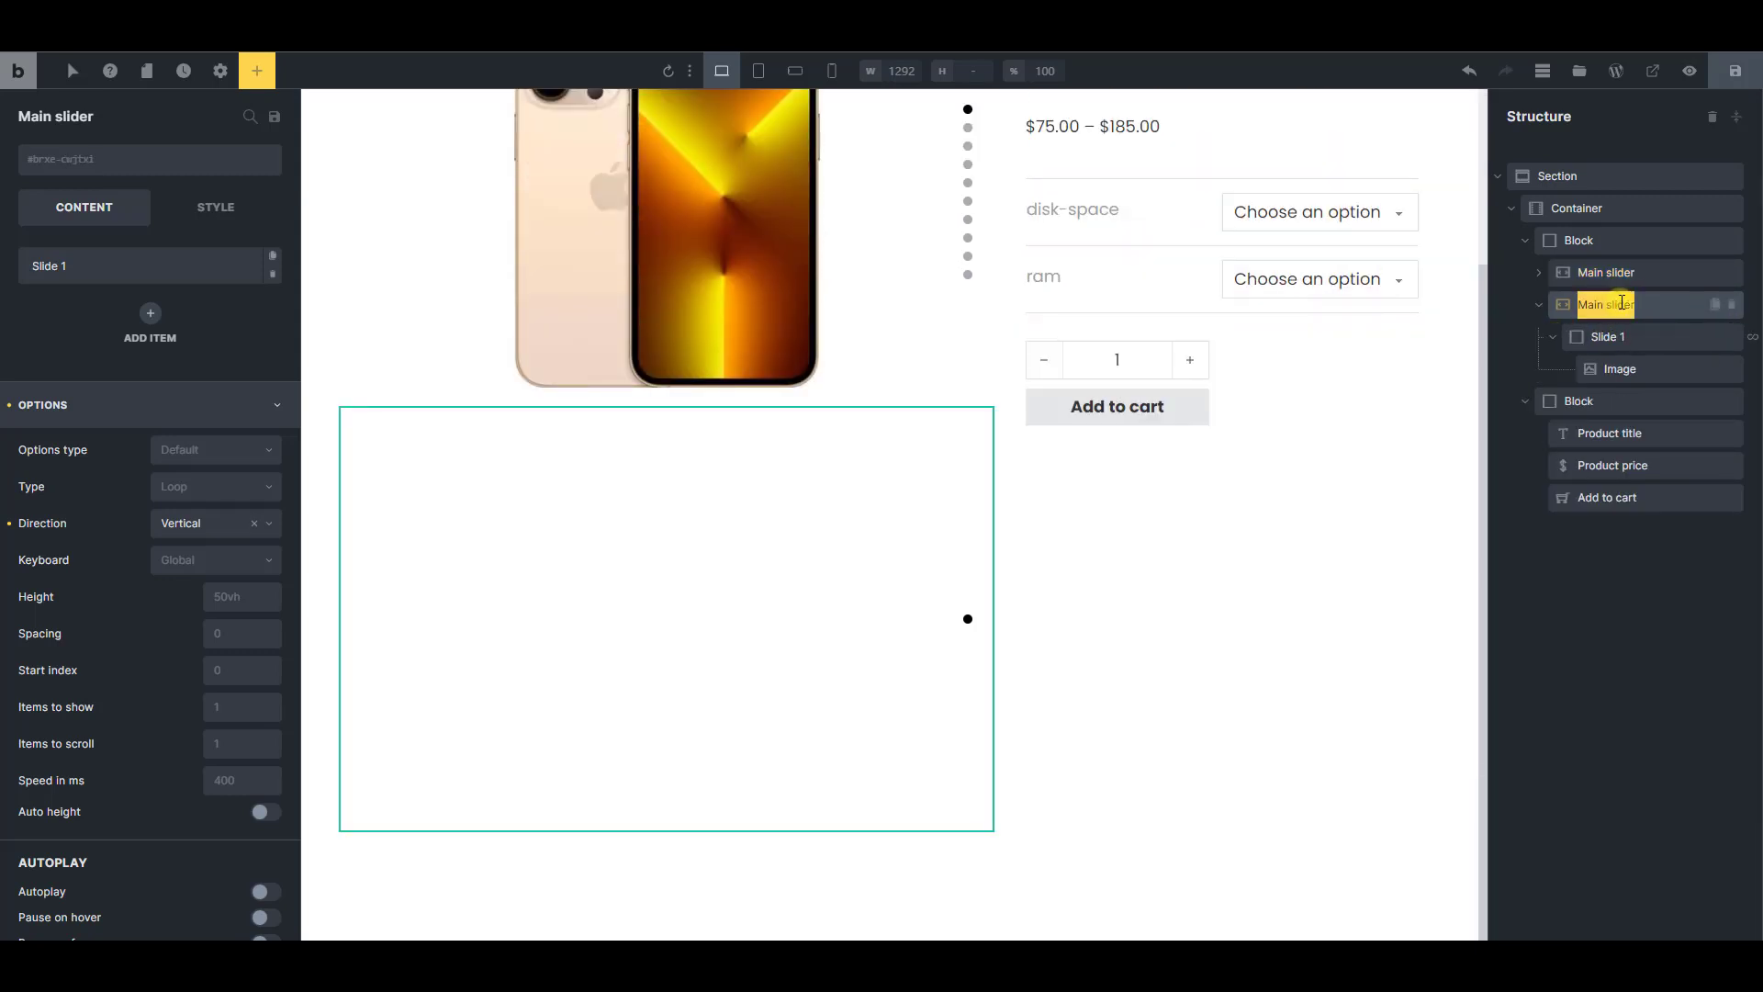
pyautogui.write('thum')
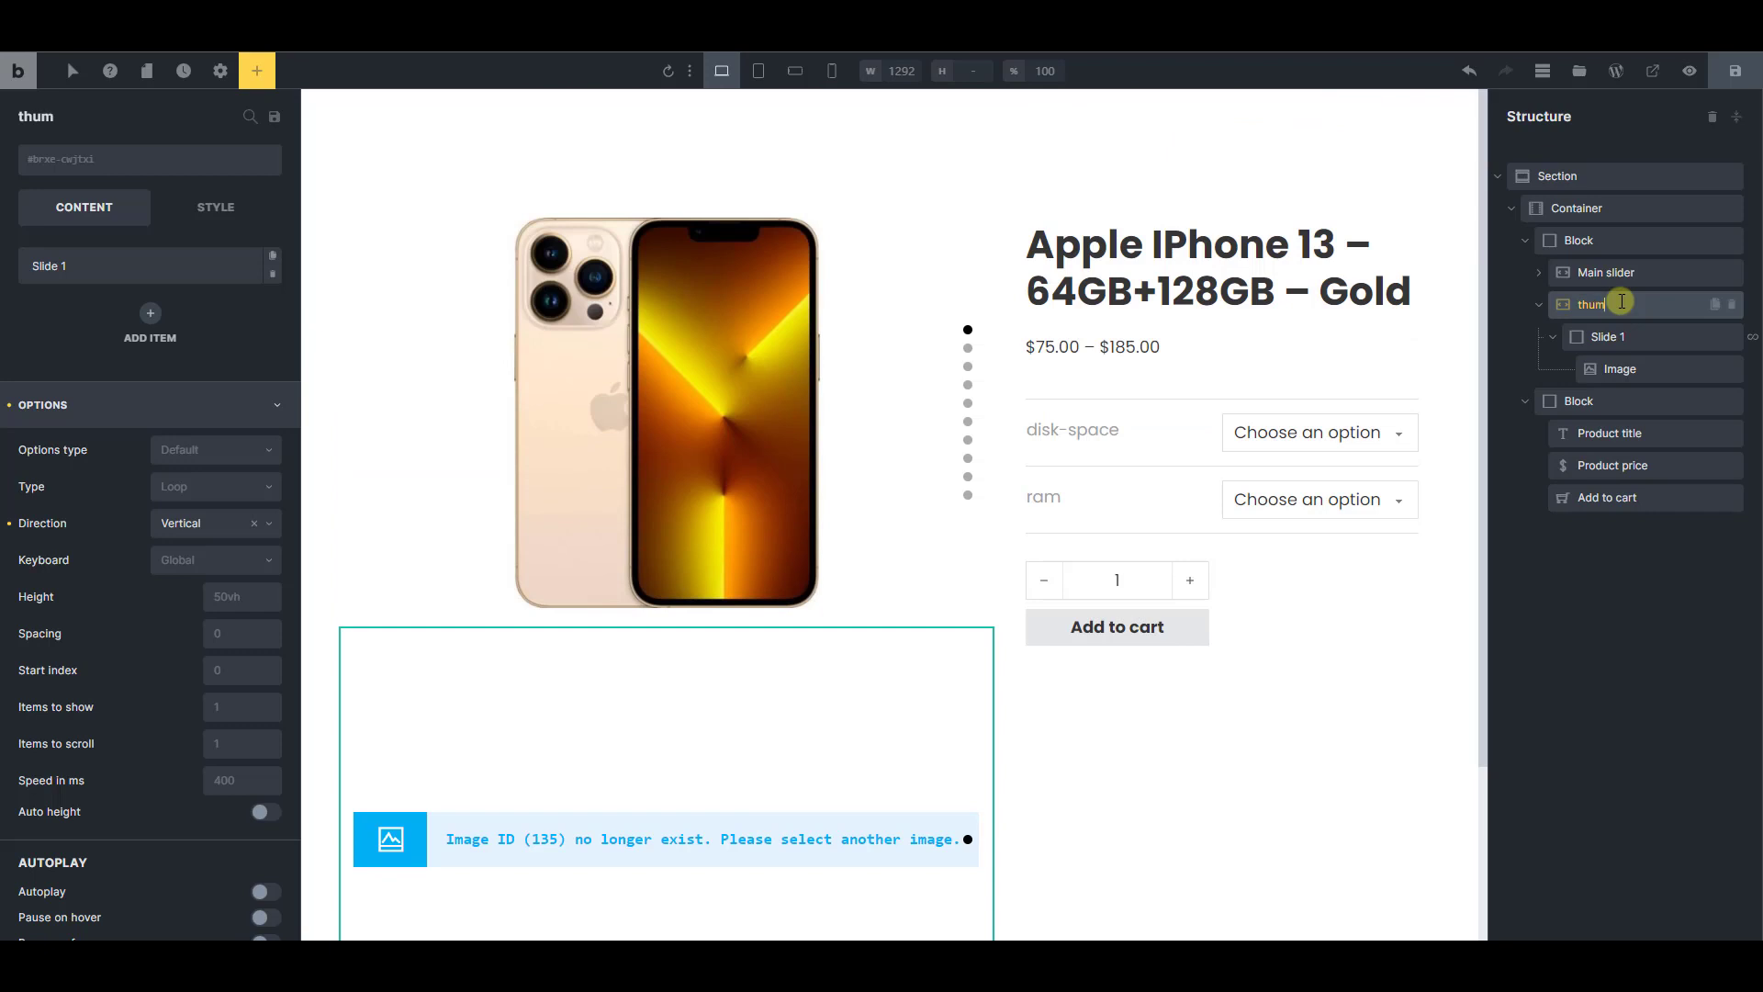
pyautogui.write('bnail slider')
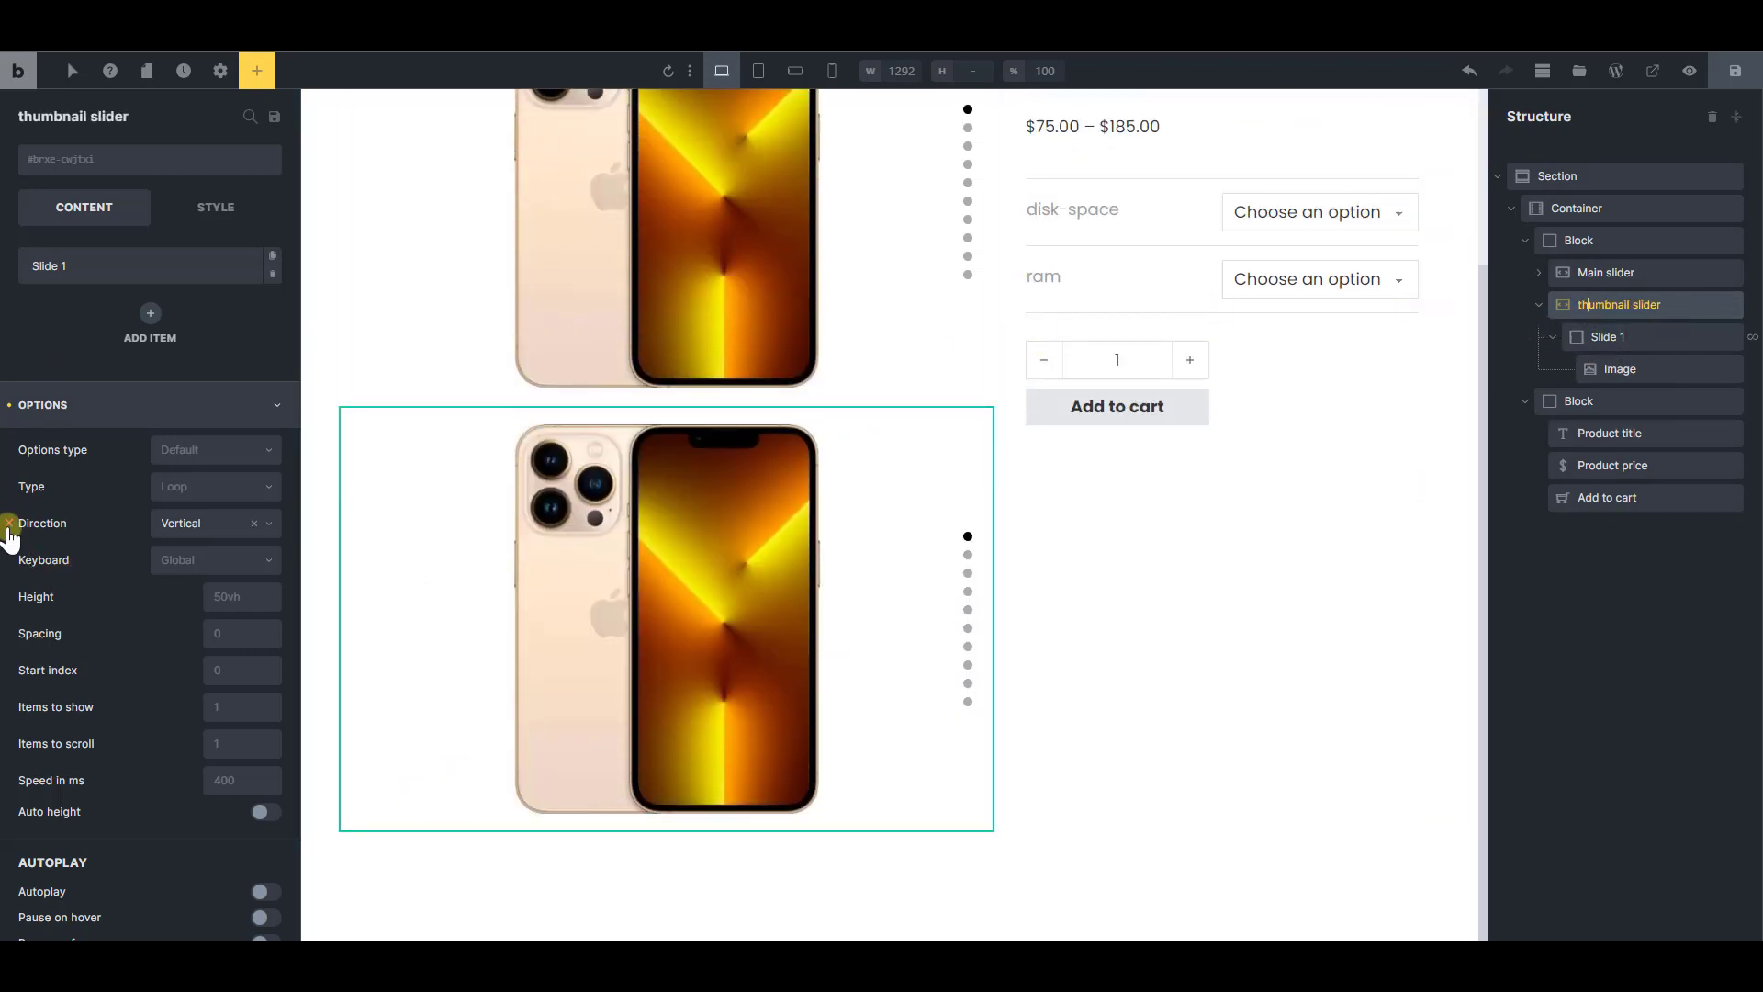
# Reset the thumbnail slider's direction to default, show 4 items, enable auto height and set the height to auto
pyautogui.click(226, 715)
pyautogui.press('BackSpace')
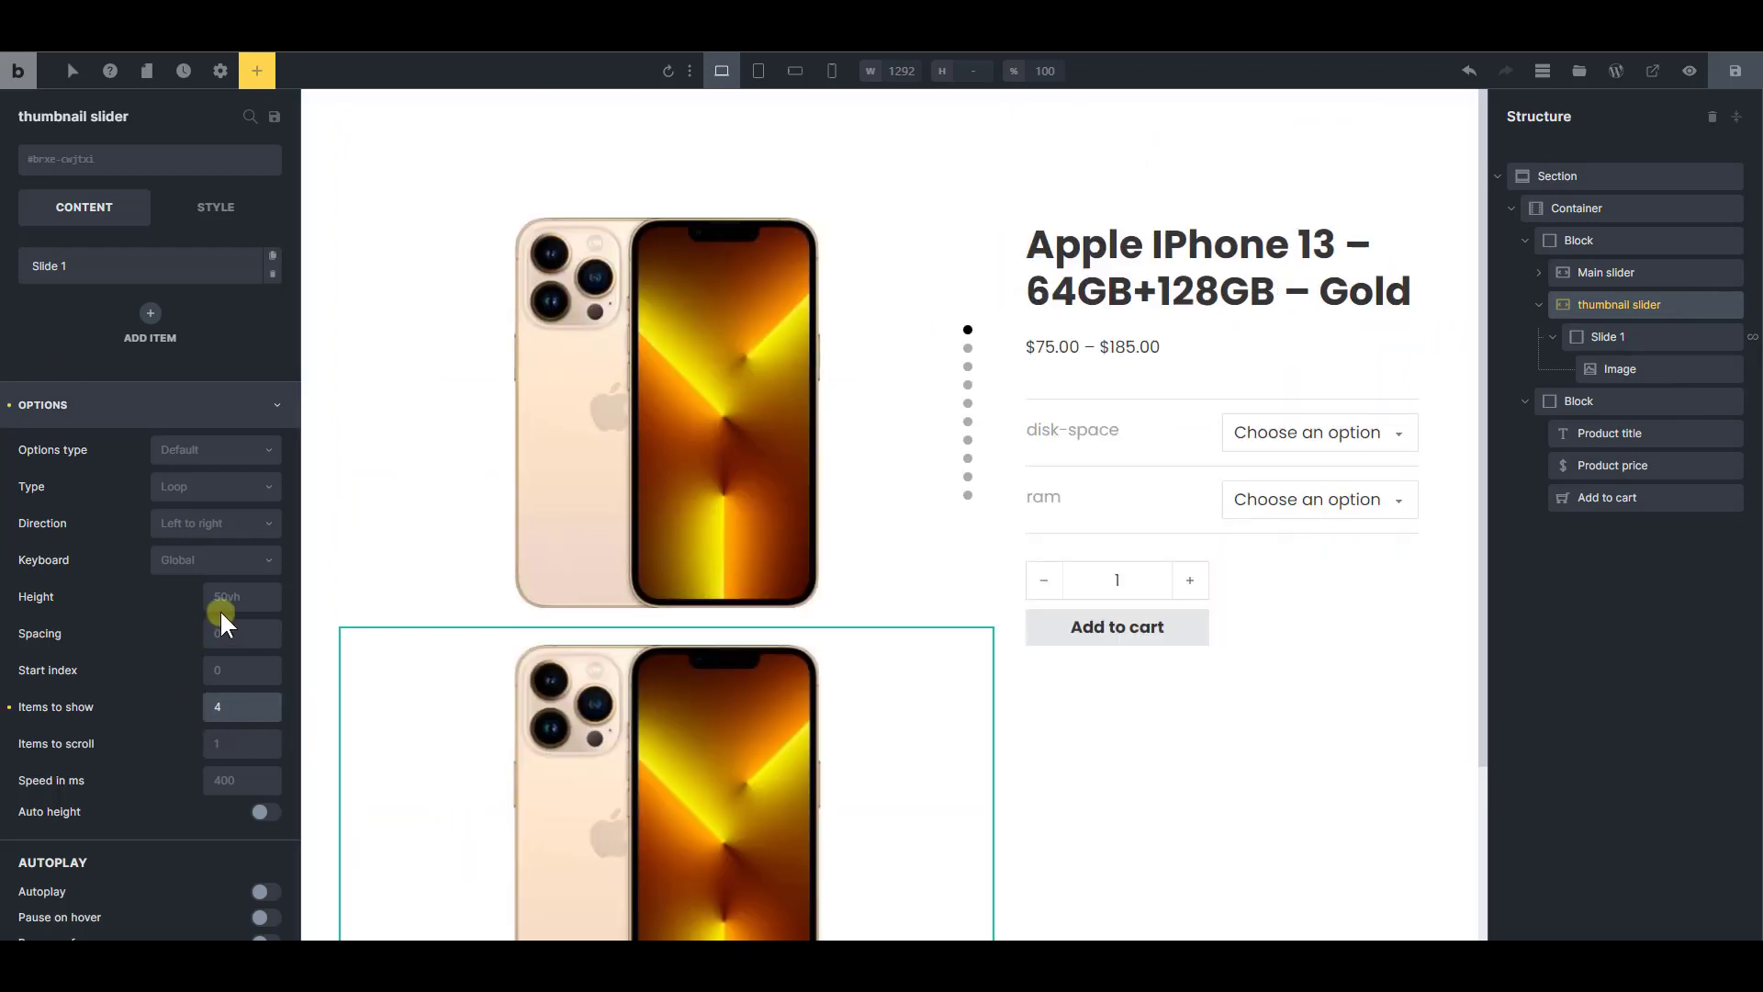
pyautogui.click(264, 816)
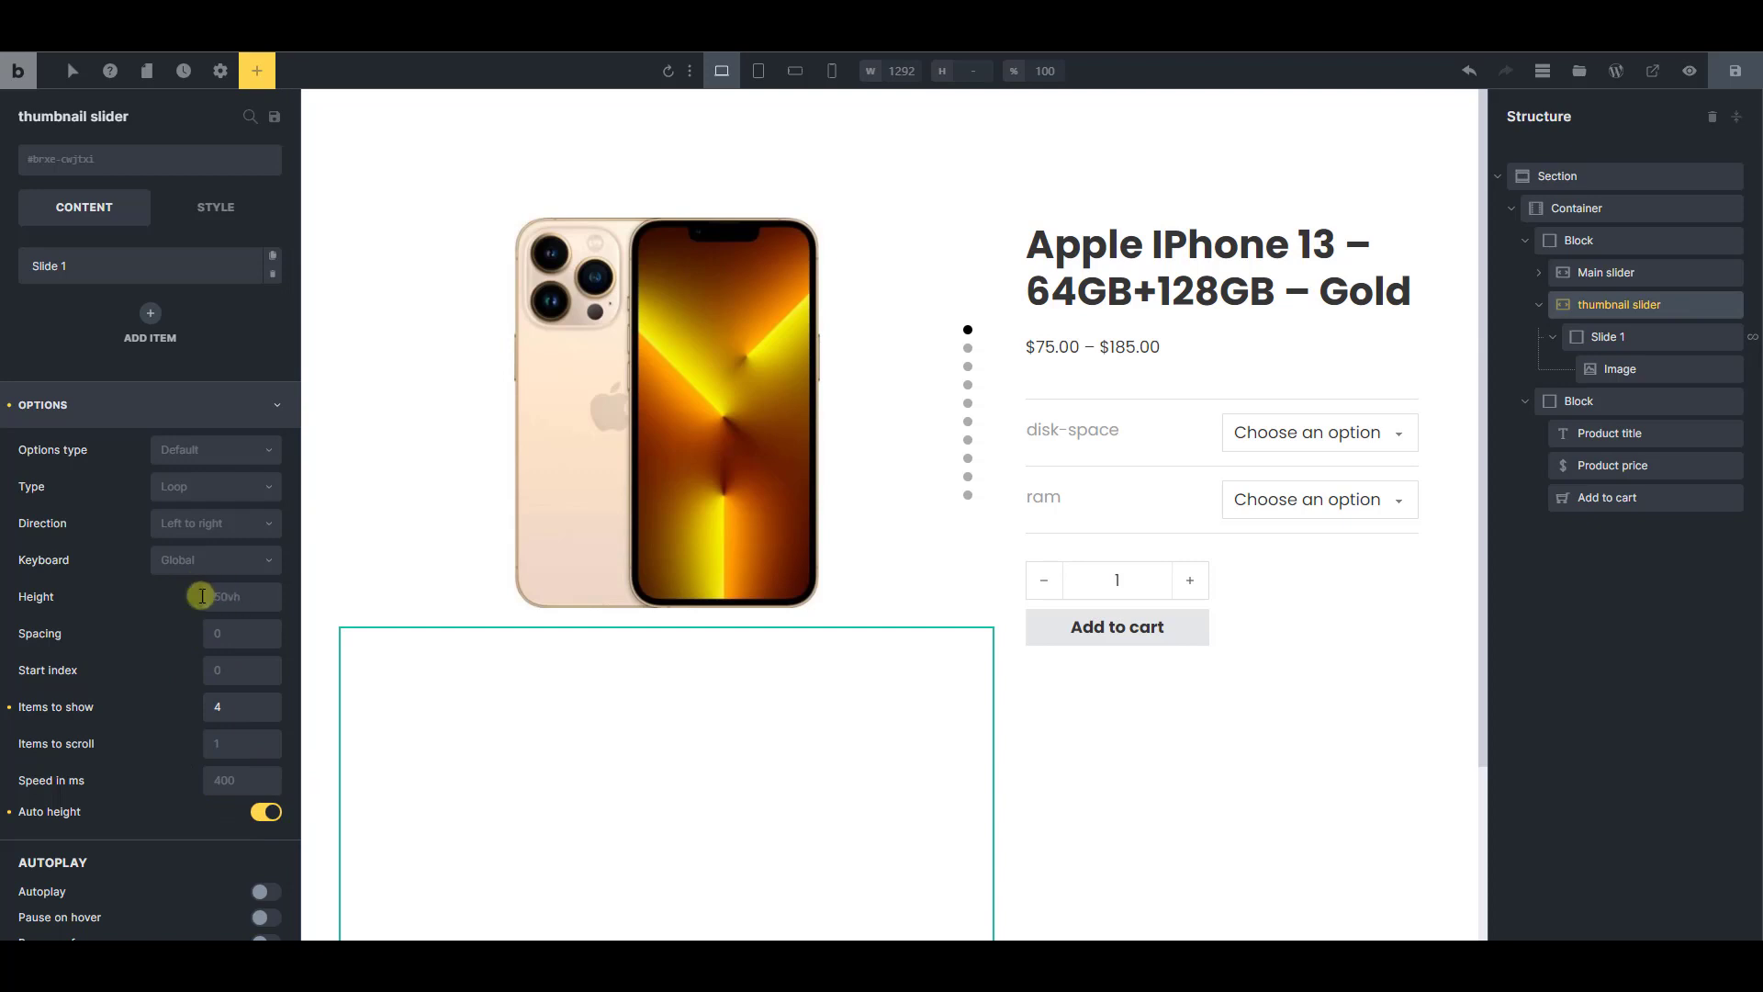
pyautogui.click(229, 599)
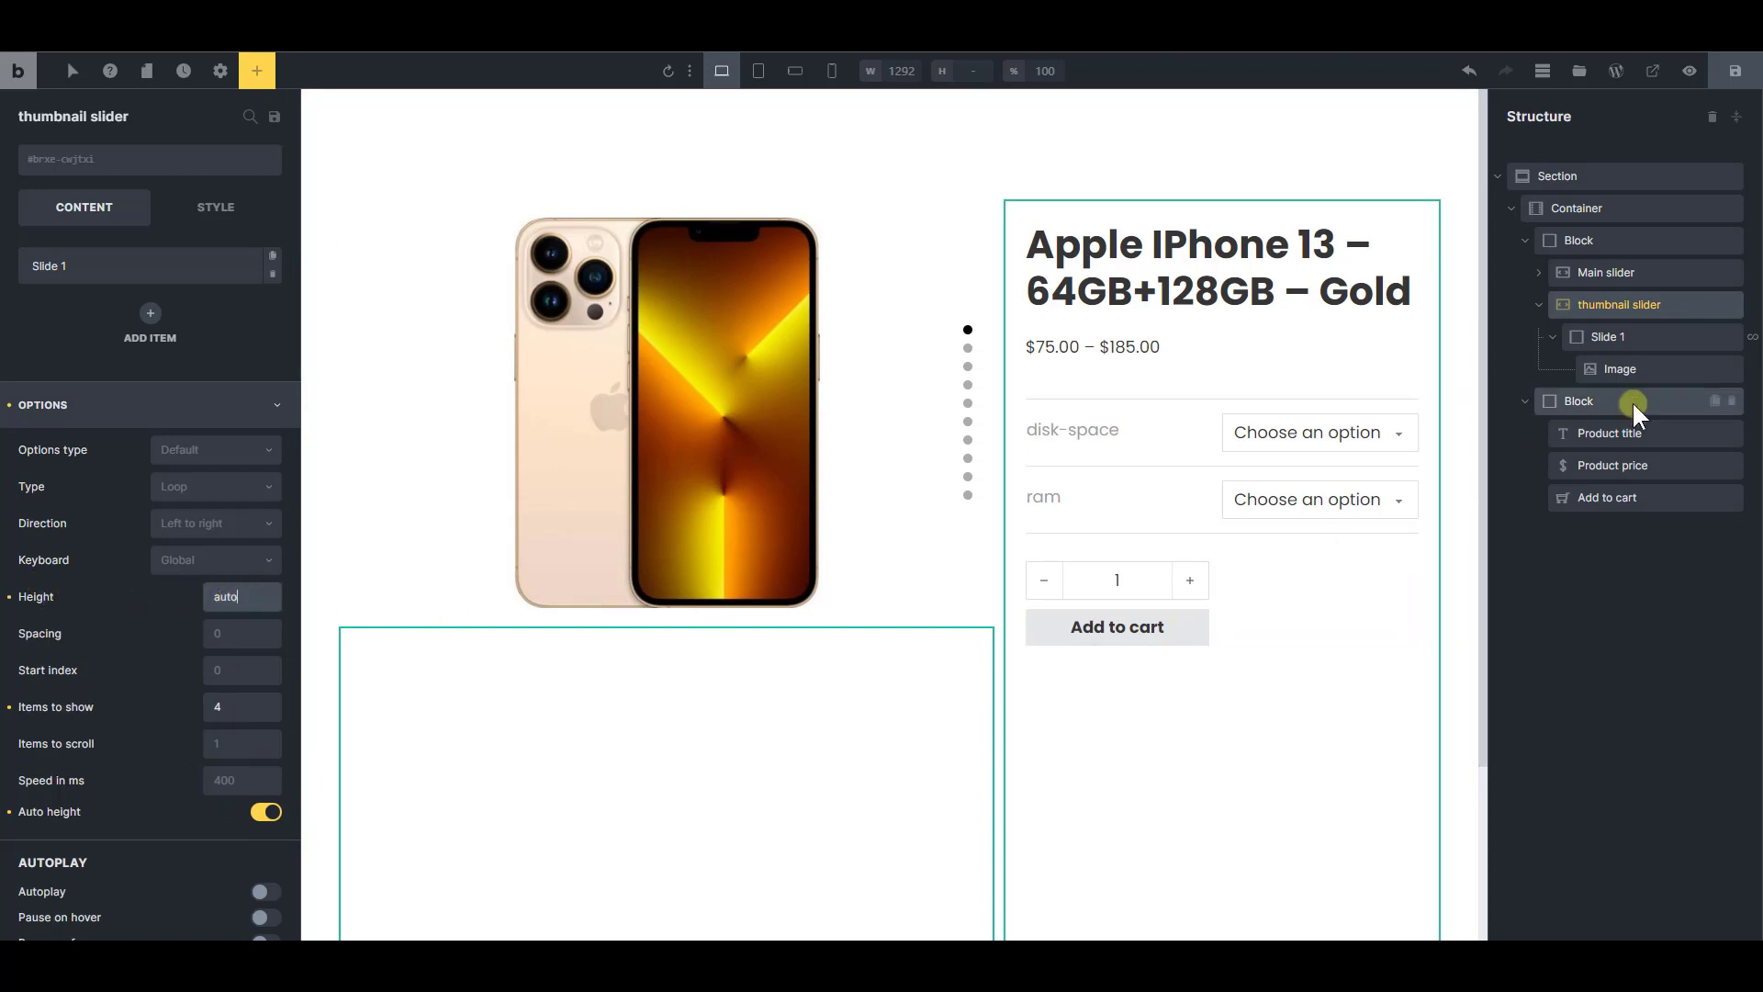
# Refresh the canvas and examine how the thumbnail slider's images are laid out below the main slider
pyautogui.click(1625, 368)
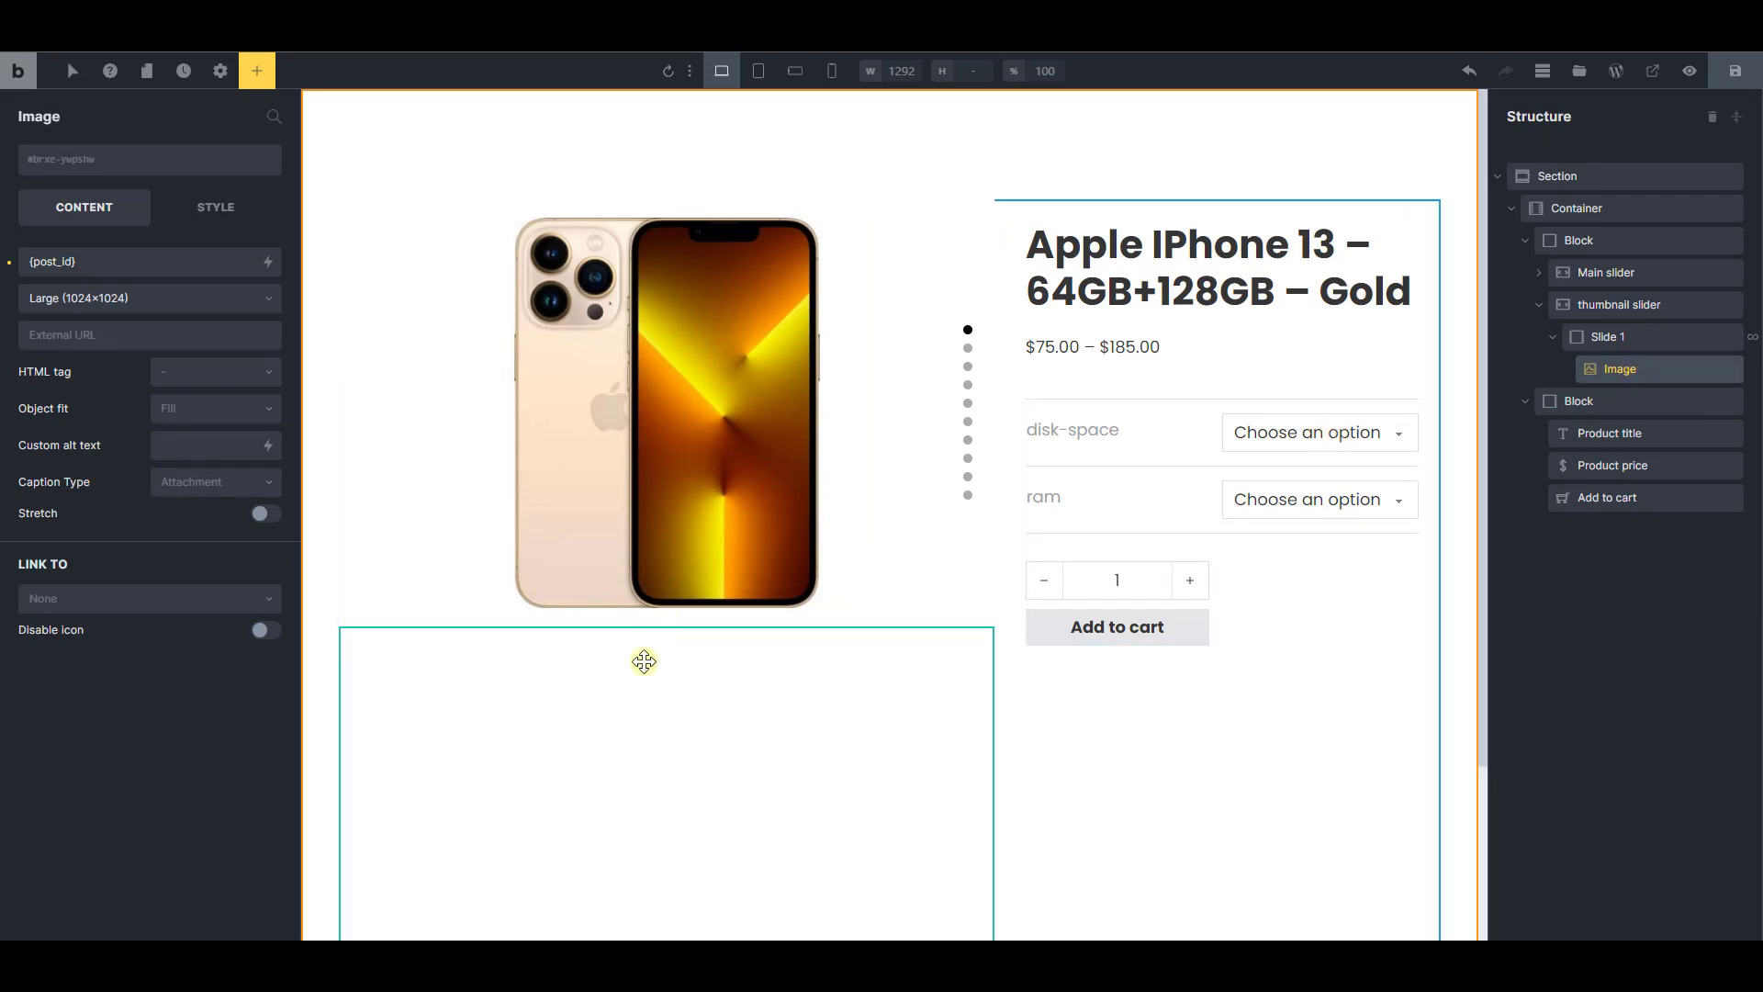
pyautogui.scroll(-3, 646, 661)
pyautogui.scroll(3, 741, 727)
pyautogui.scroll(-3, 716, 753)
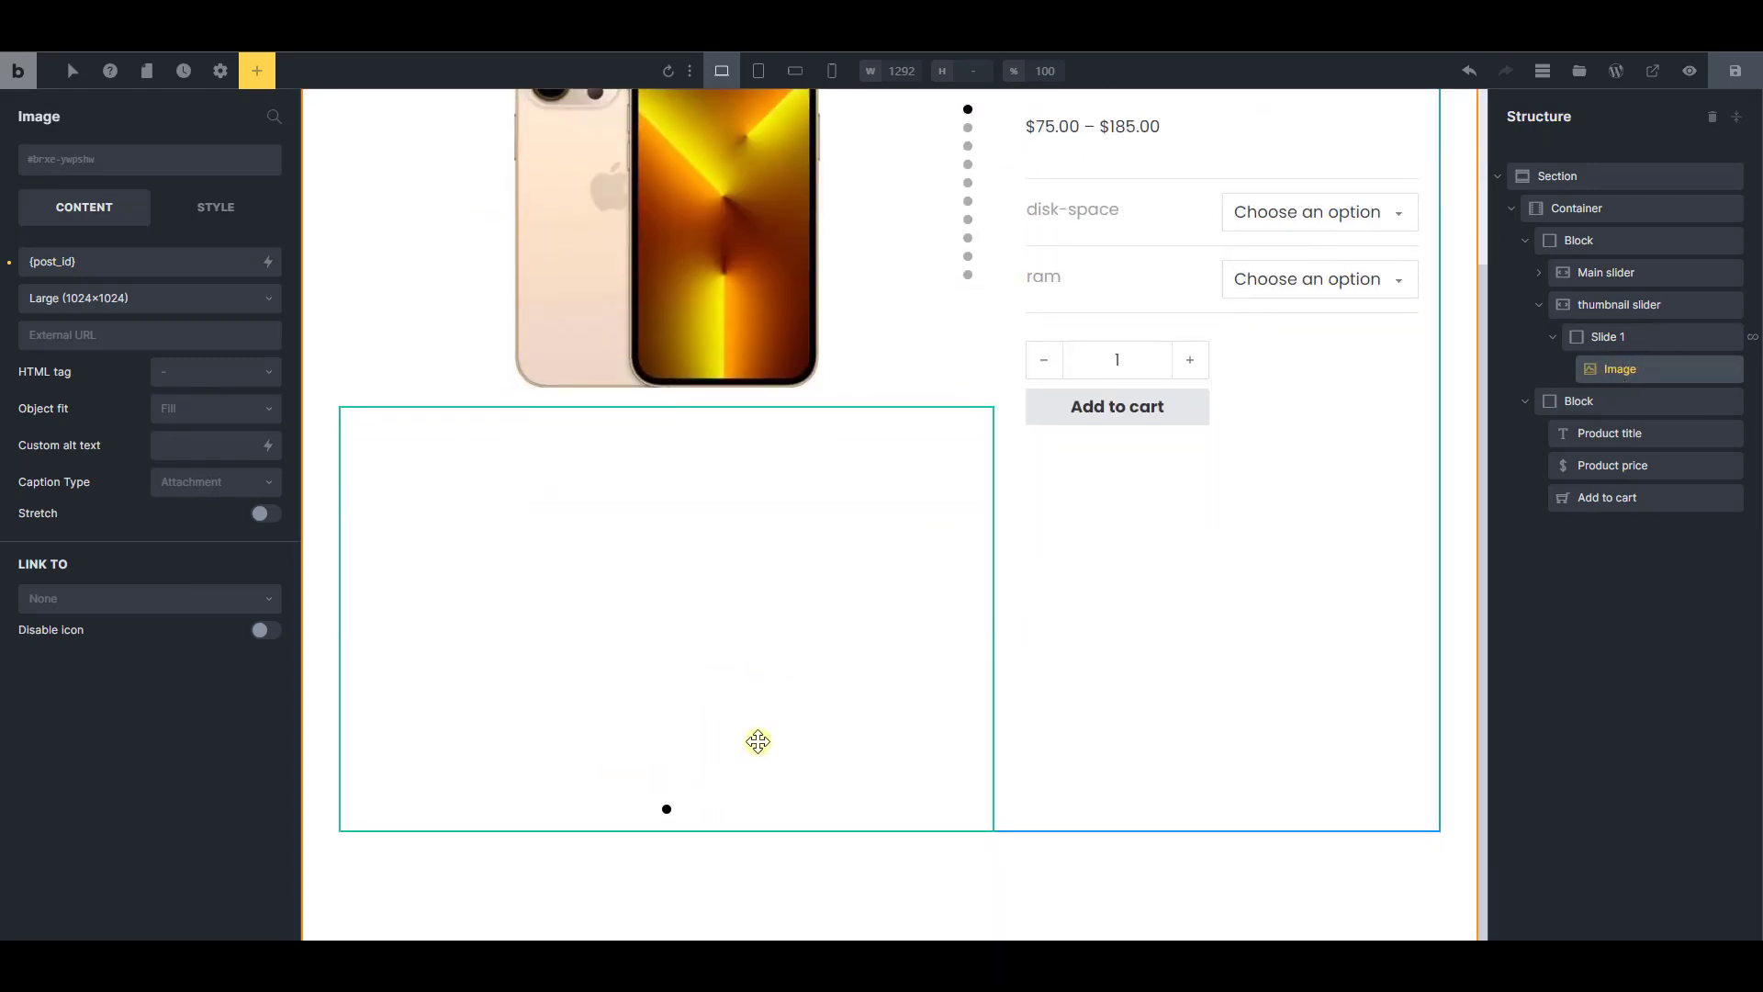
pyautogui.scroll(3, 642, 459)
pyautogui.click(671, 84)
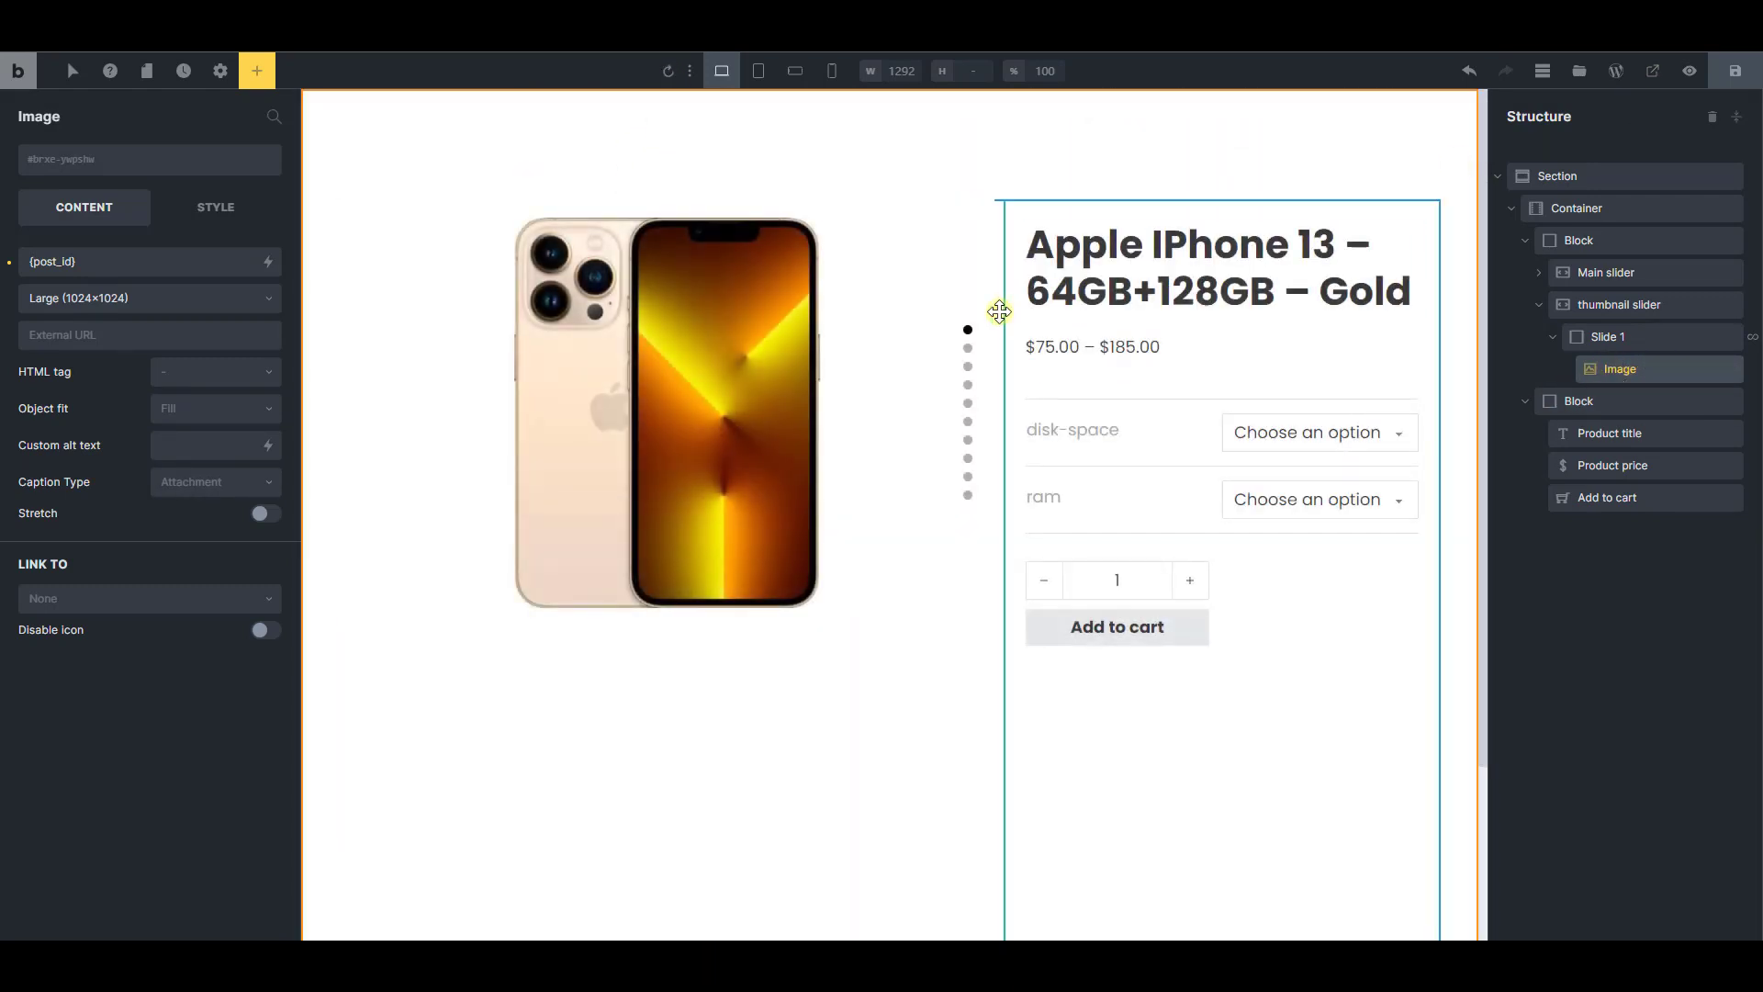
pyautogui.scroll(-2, 863, 698)
pyautogui.scroll(2, 751, 749)
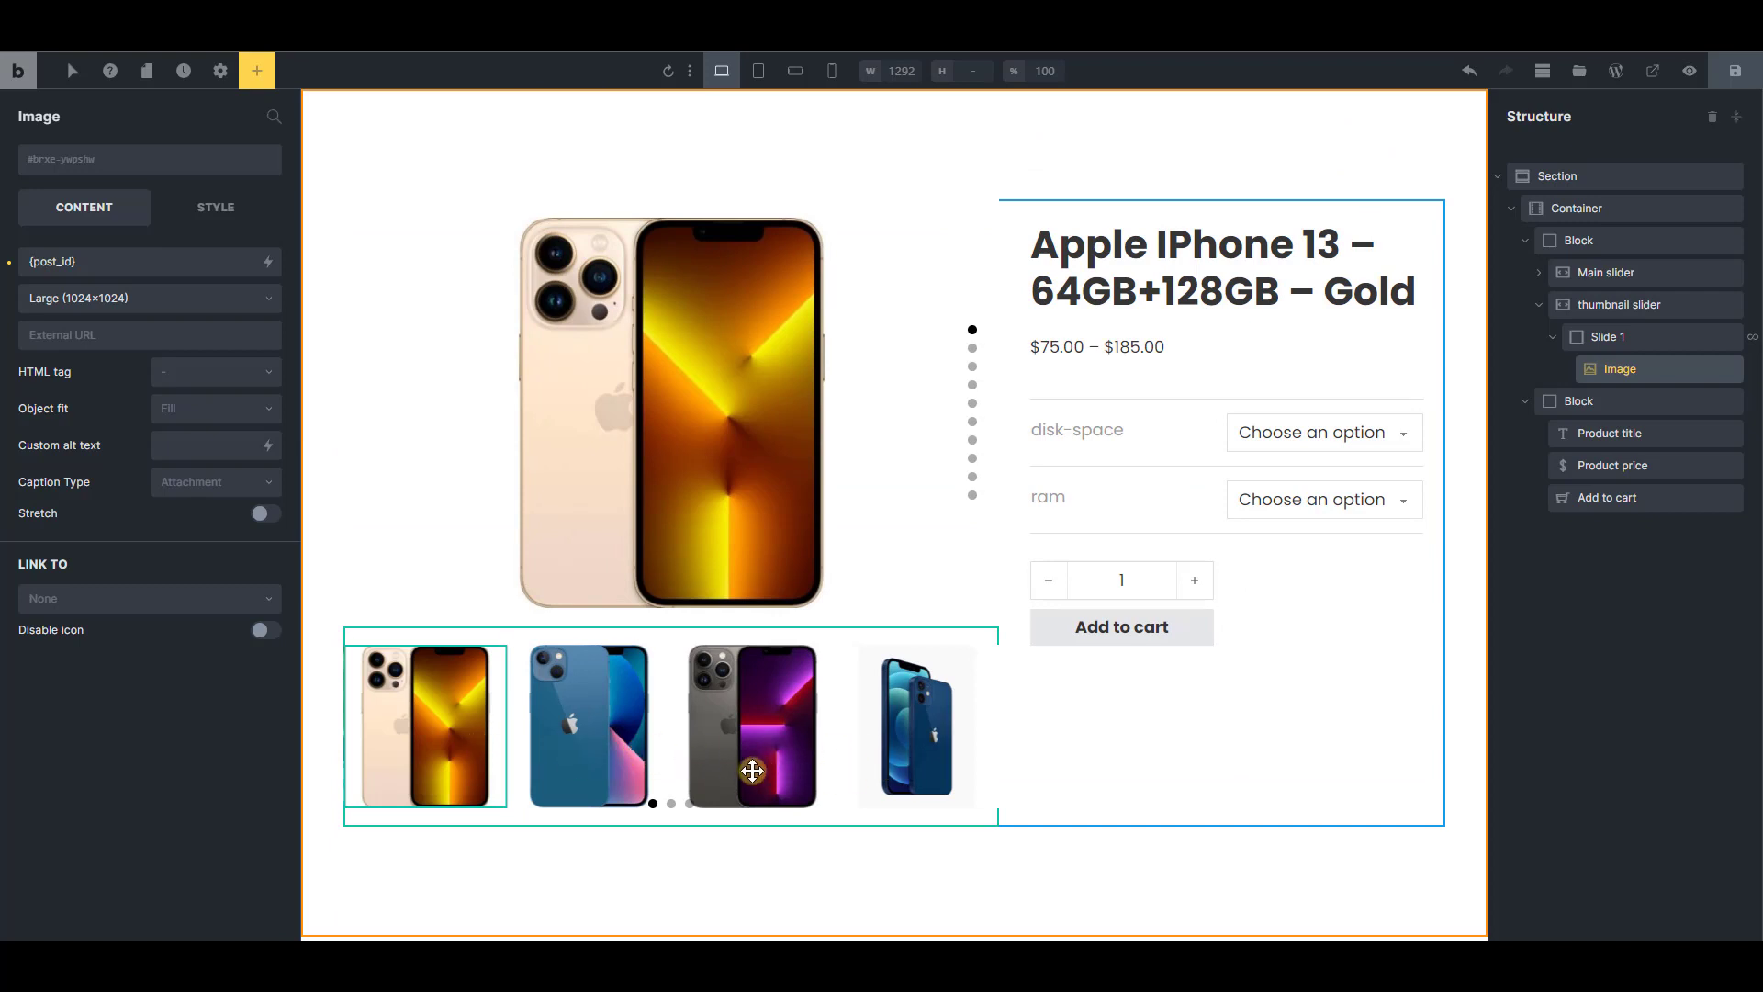
# Turn off pagination for the thumbnail slider
pyautogui.click(1631, 311)
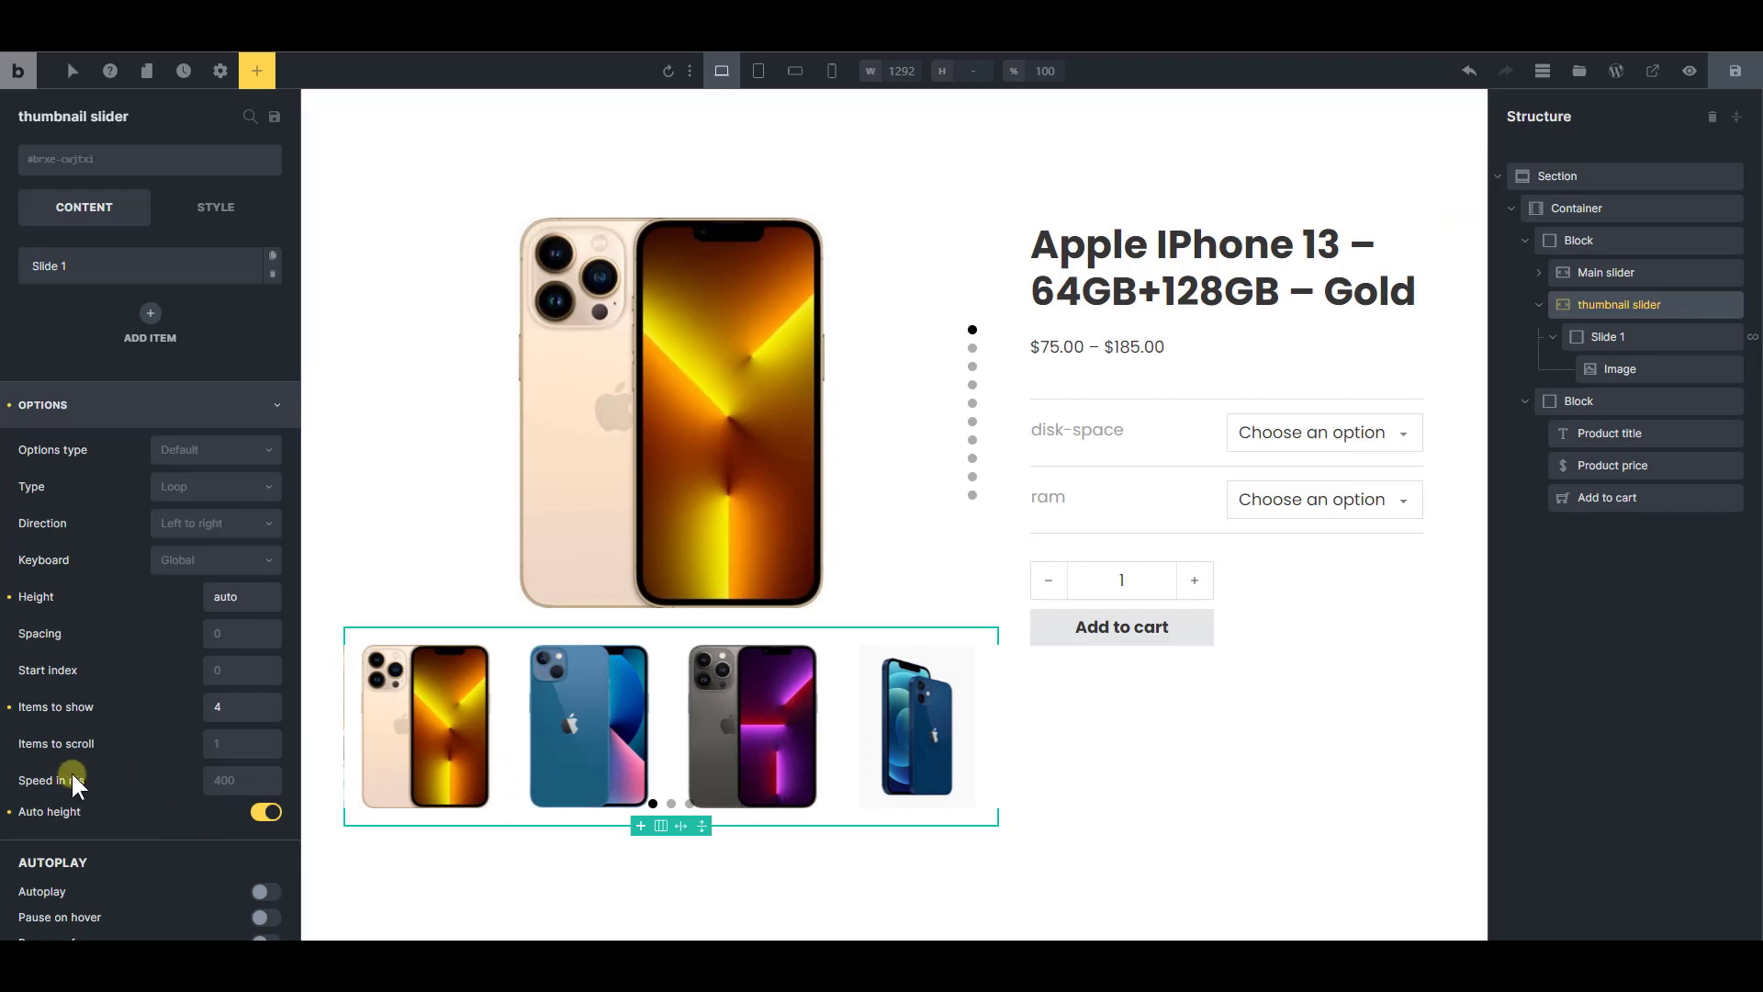
pyautogui.scroll(-3, 72, 780)
pyautogui.click(129, 904)
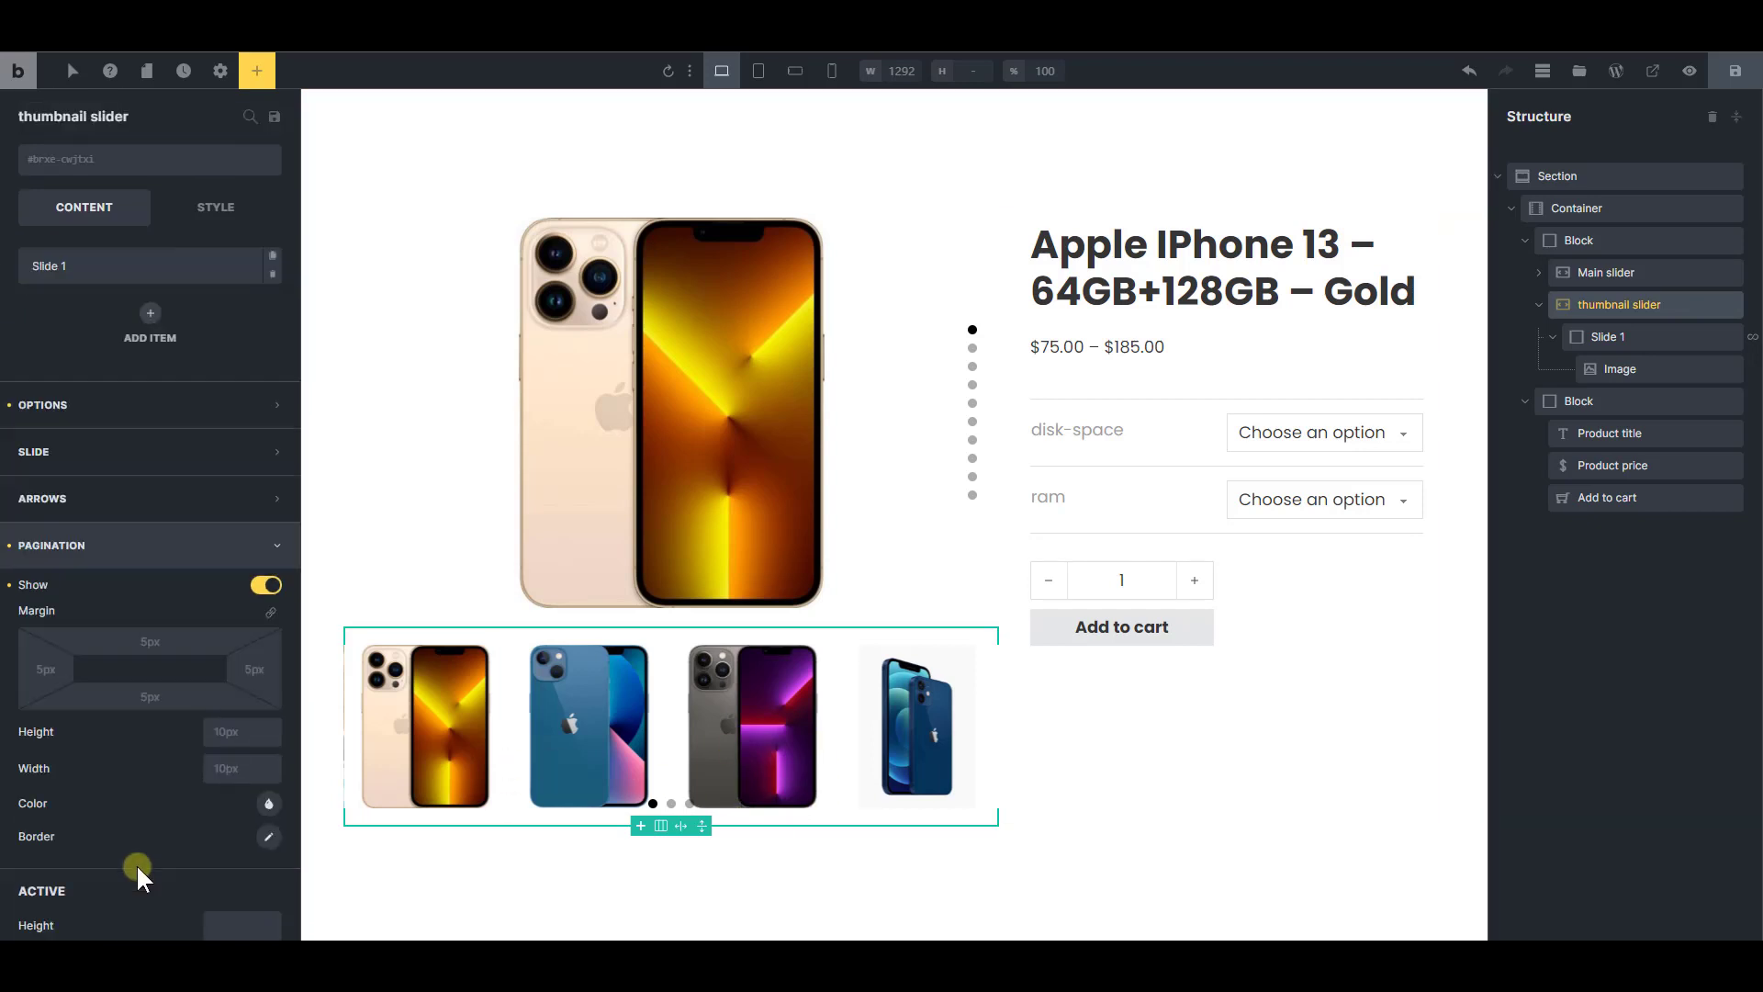
pyautogui.scroll(-4, 183, 840)
pyautogui.scroll(3, 212, 734)
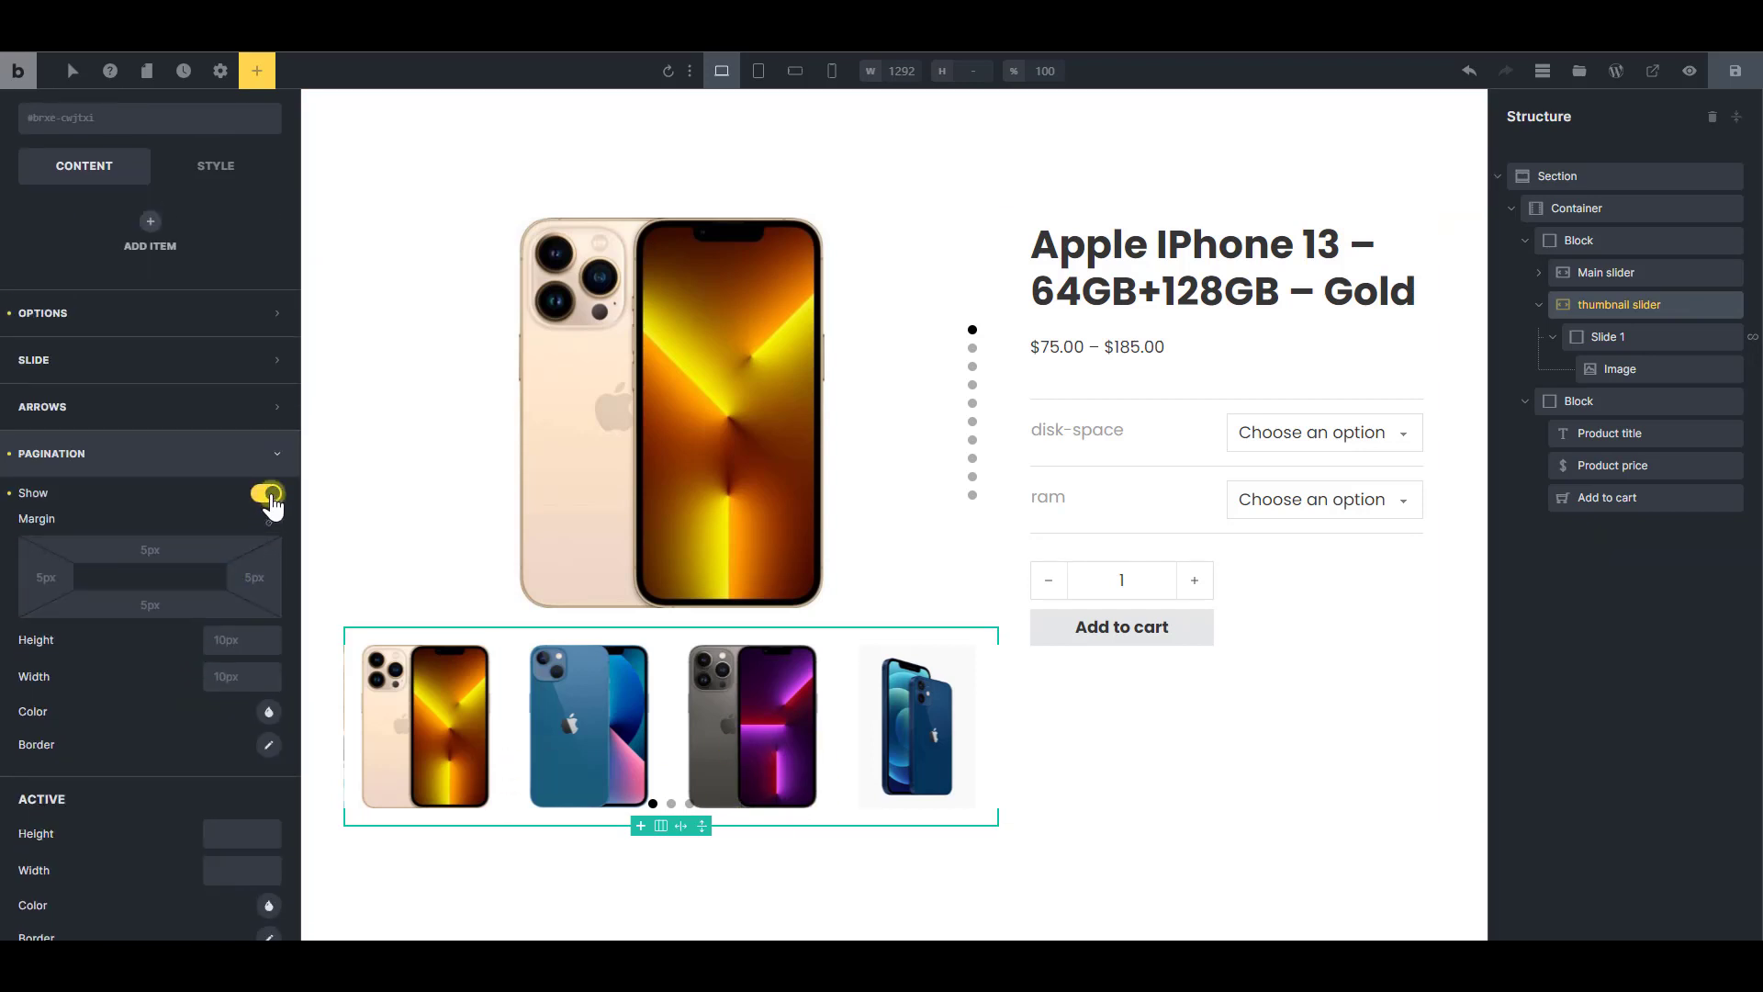
pyautogui.click(268, 494)
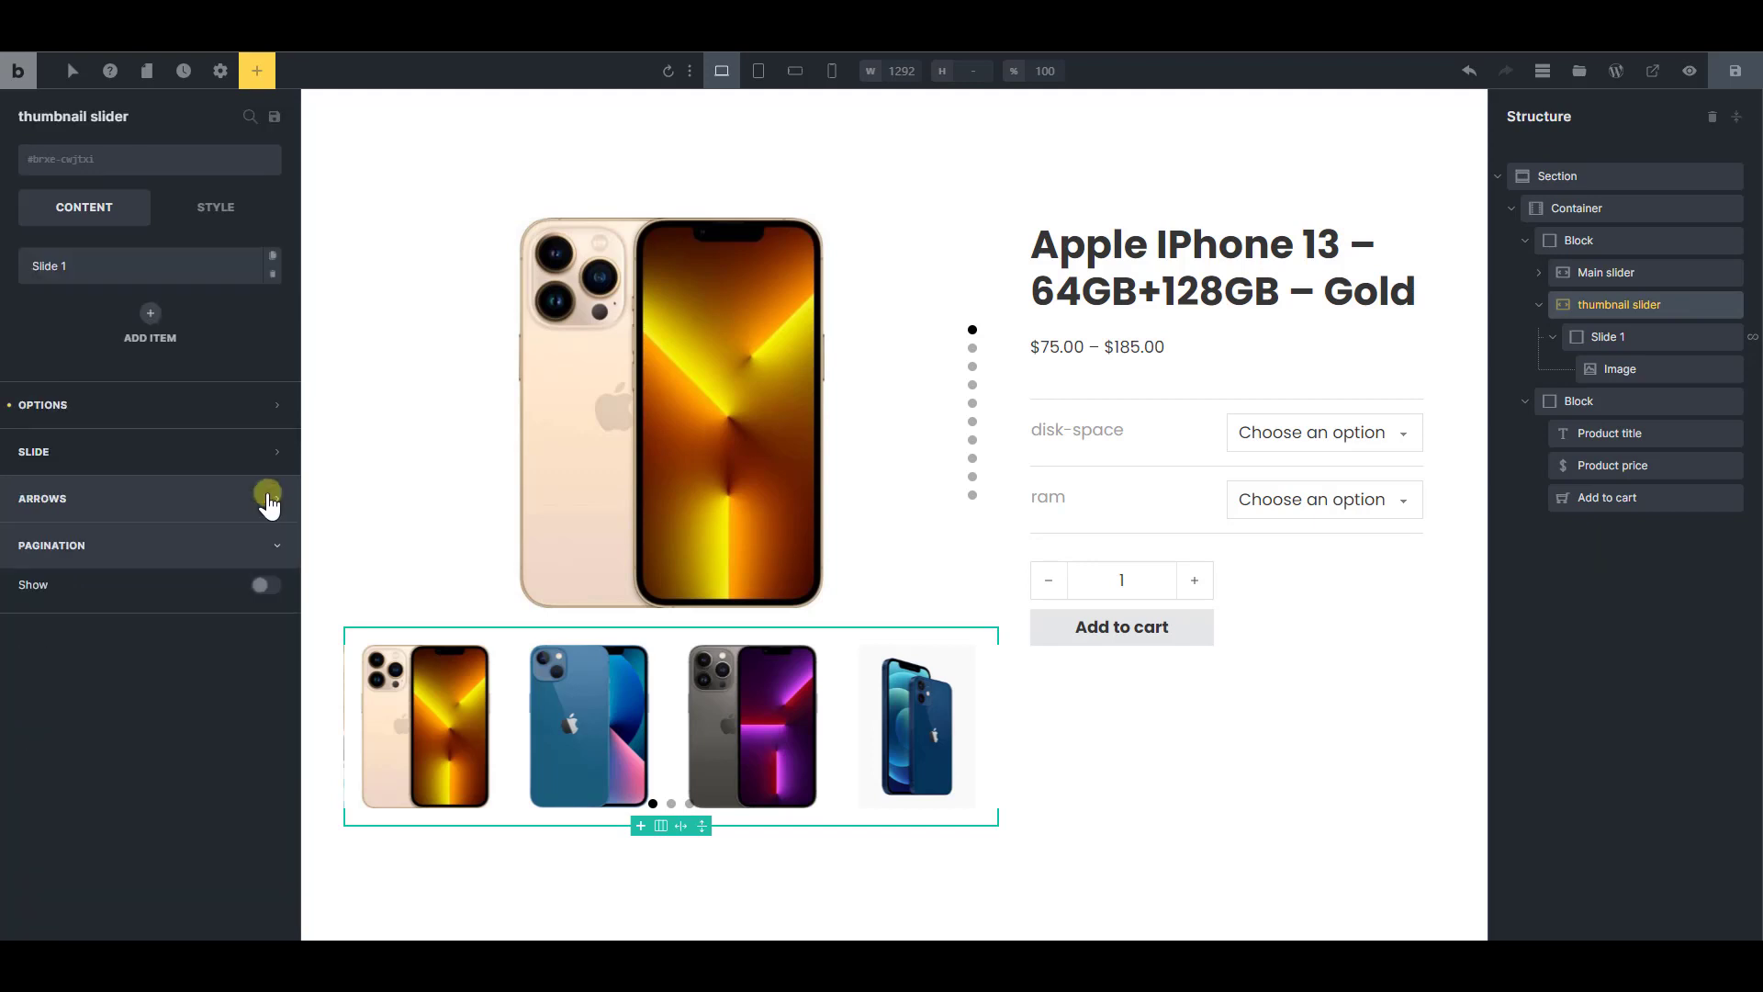
# Enable the thumbnail slider's arrows and give them a black background (#000000)
pyautogui.click(177, 497)
pyautogui.click(263, 539)
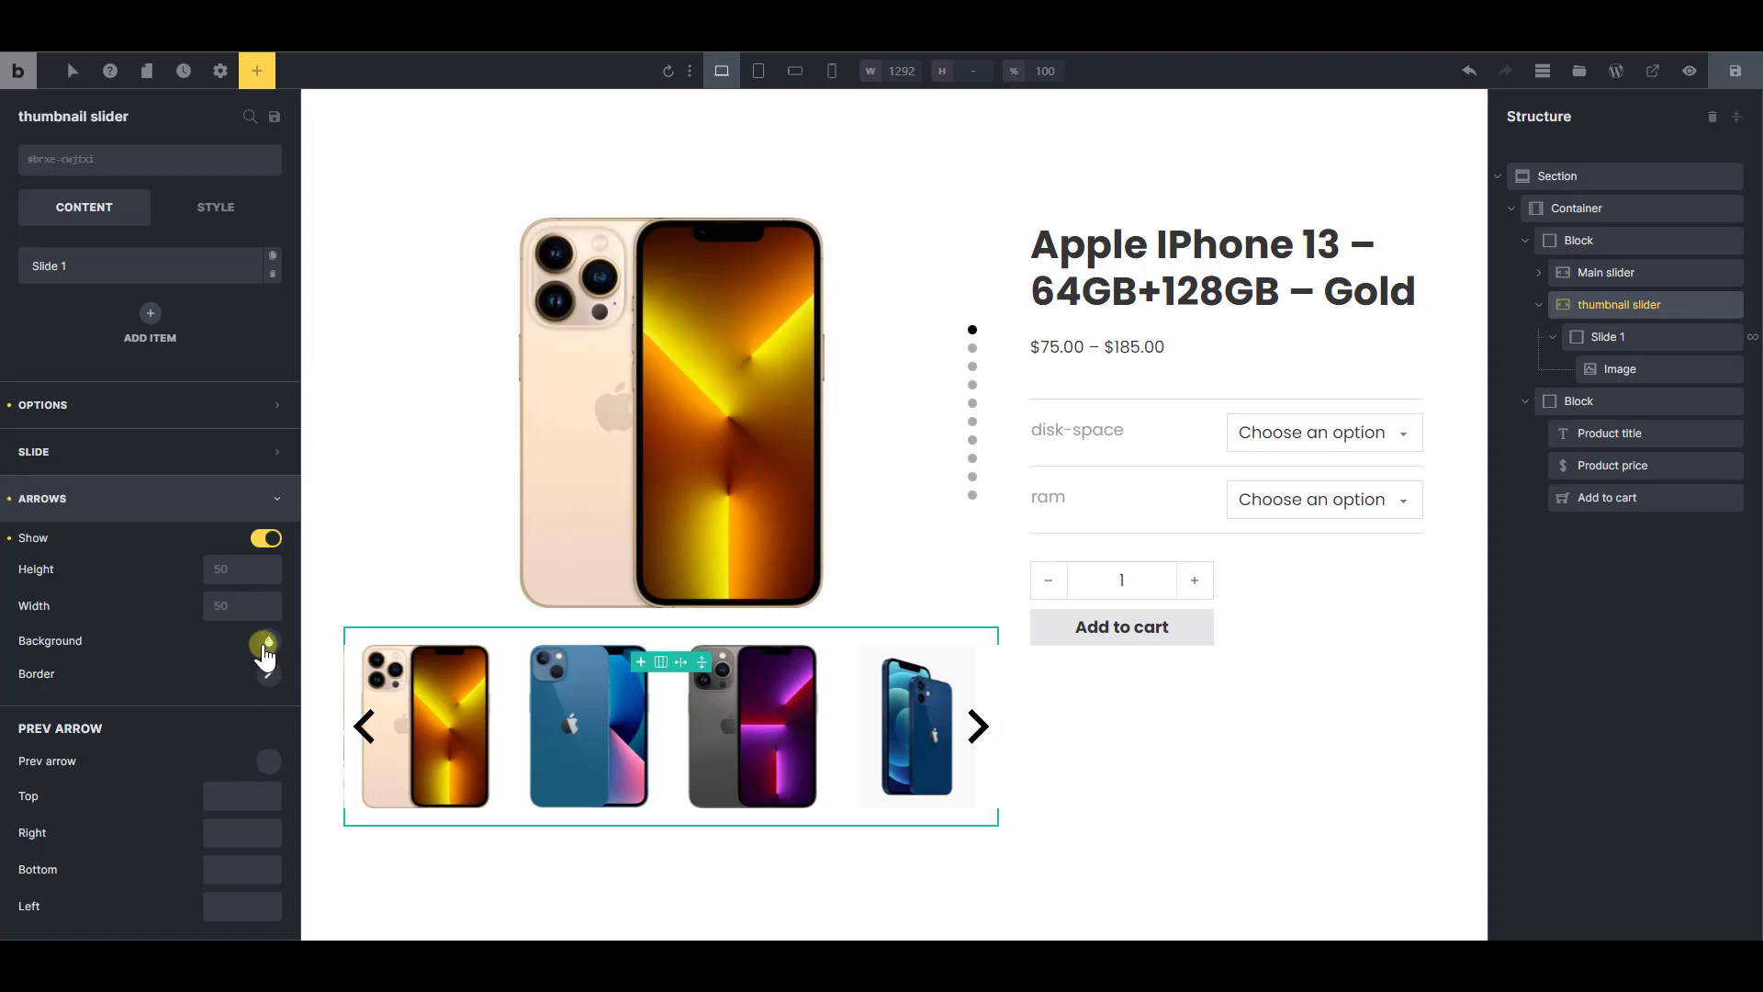
pyautogui.click(265, 645)
pyautogui.moveTo(144, 826); pyautogui.dragTo(4, 843)
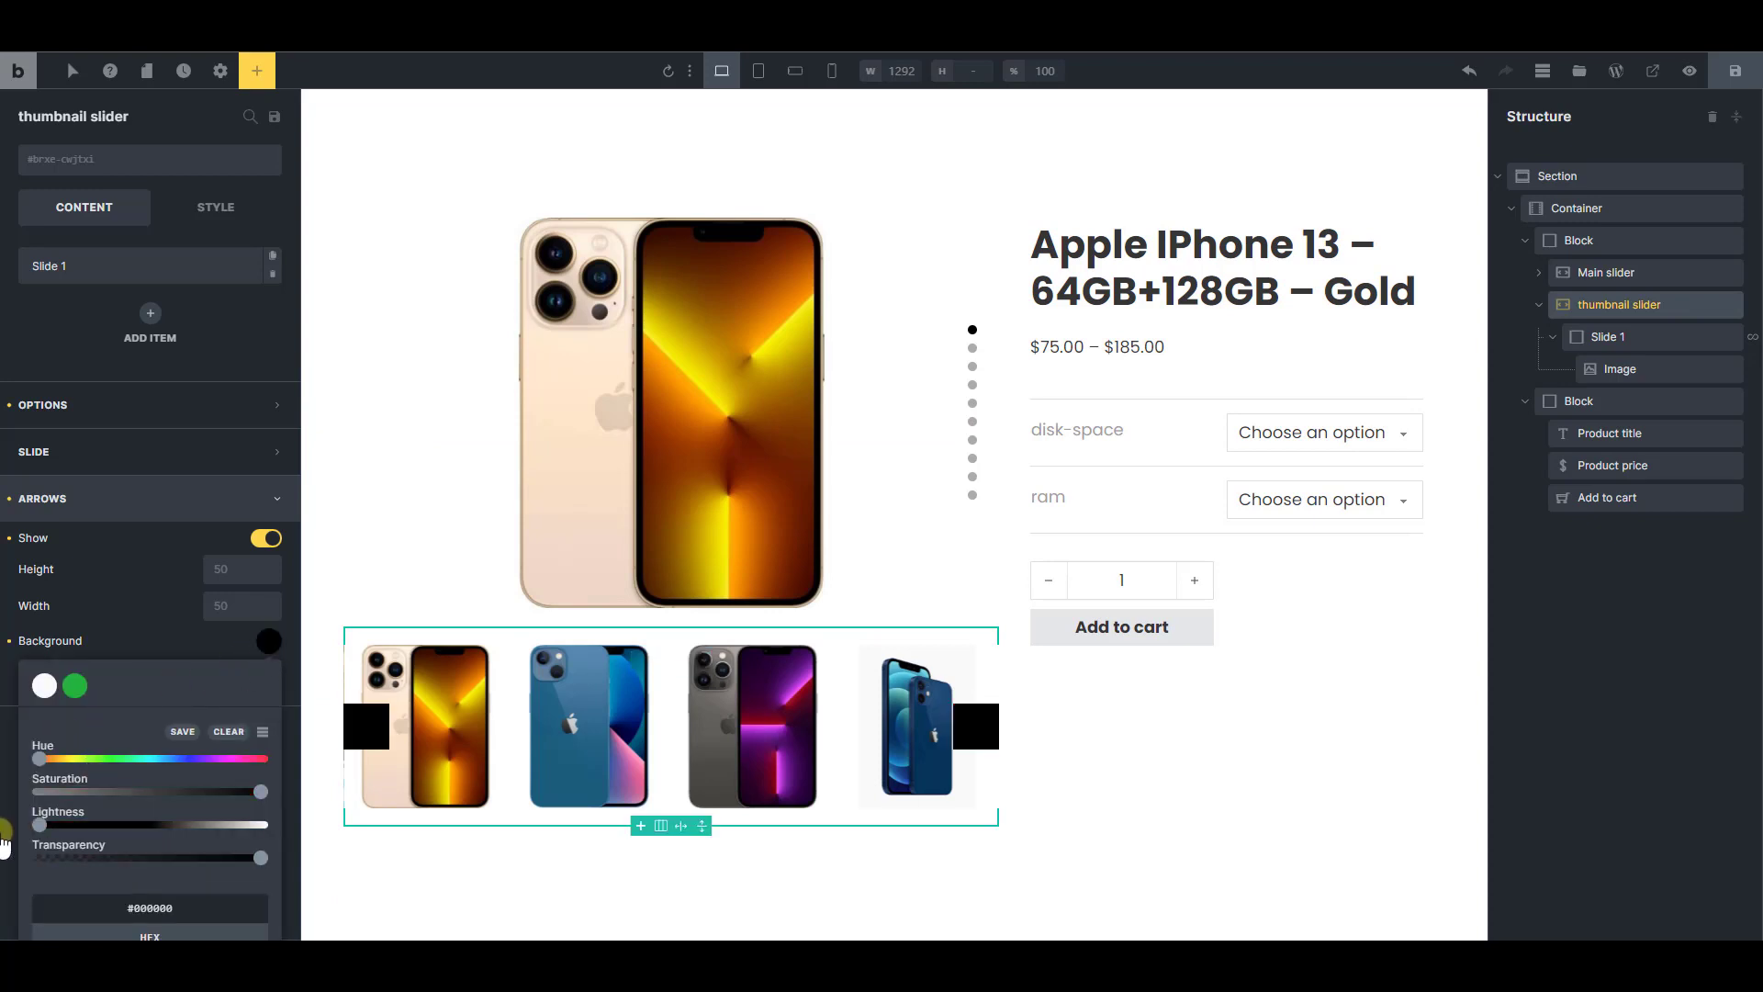
pyautogui.click(135, 652)
# Set the thumbnail slider arrows' border radius to 50 on all four corners
pyautogui.click(268, 674)
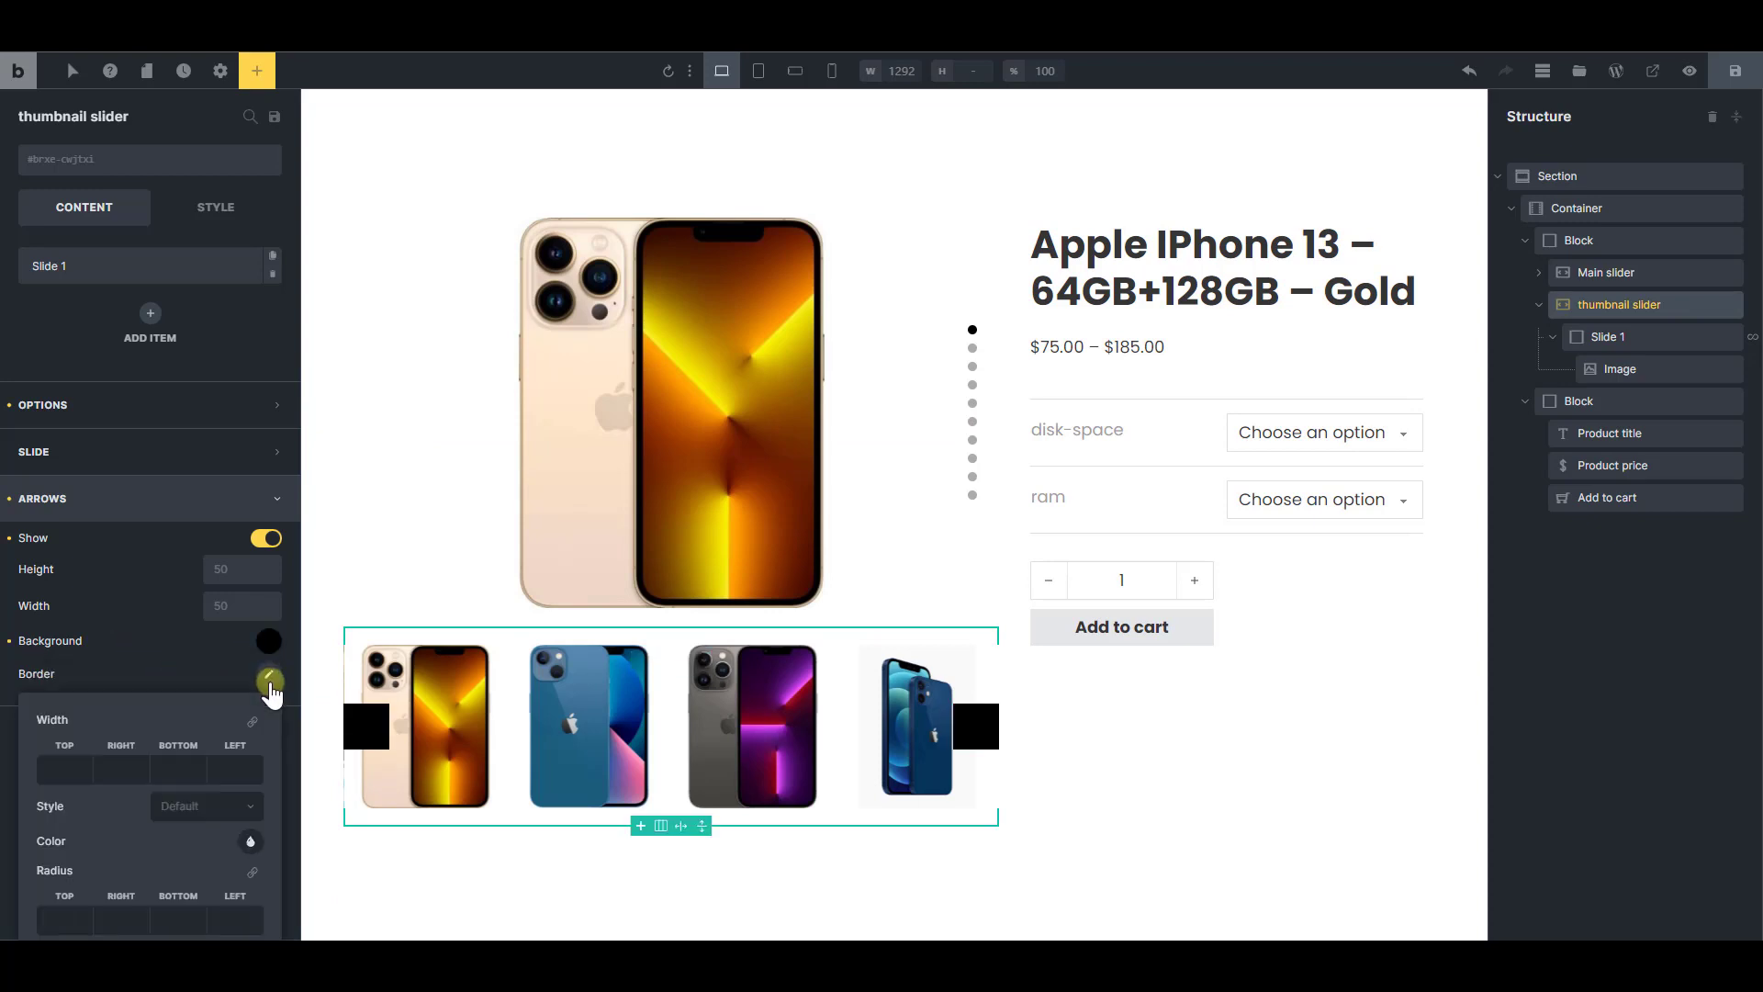
pyautogui.click(66, 916)
pyautogui.write('50')
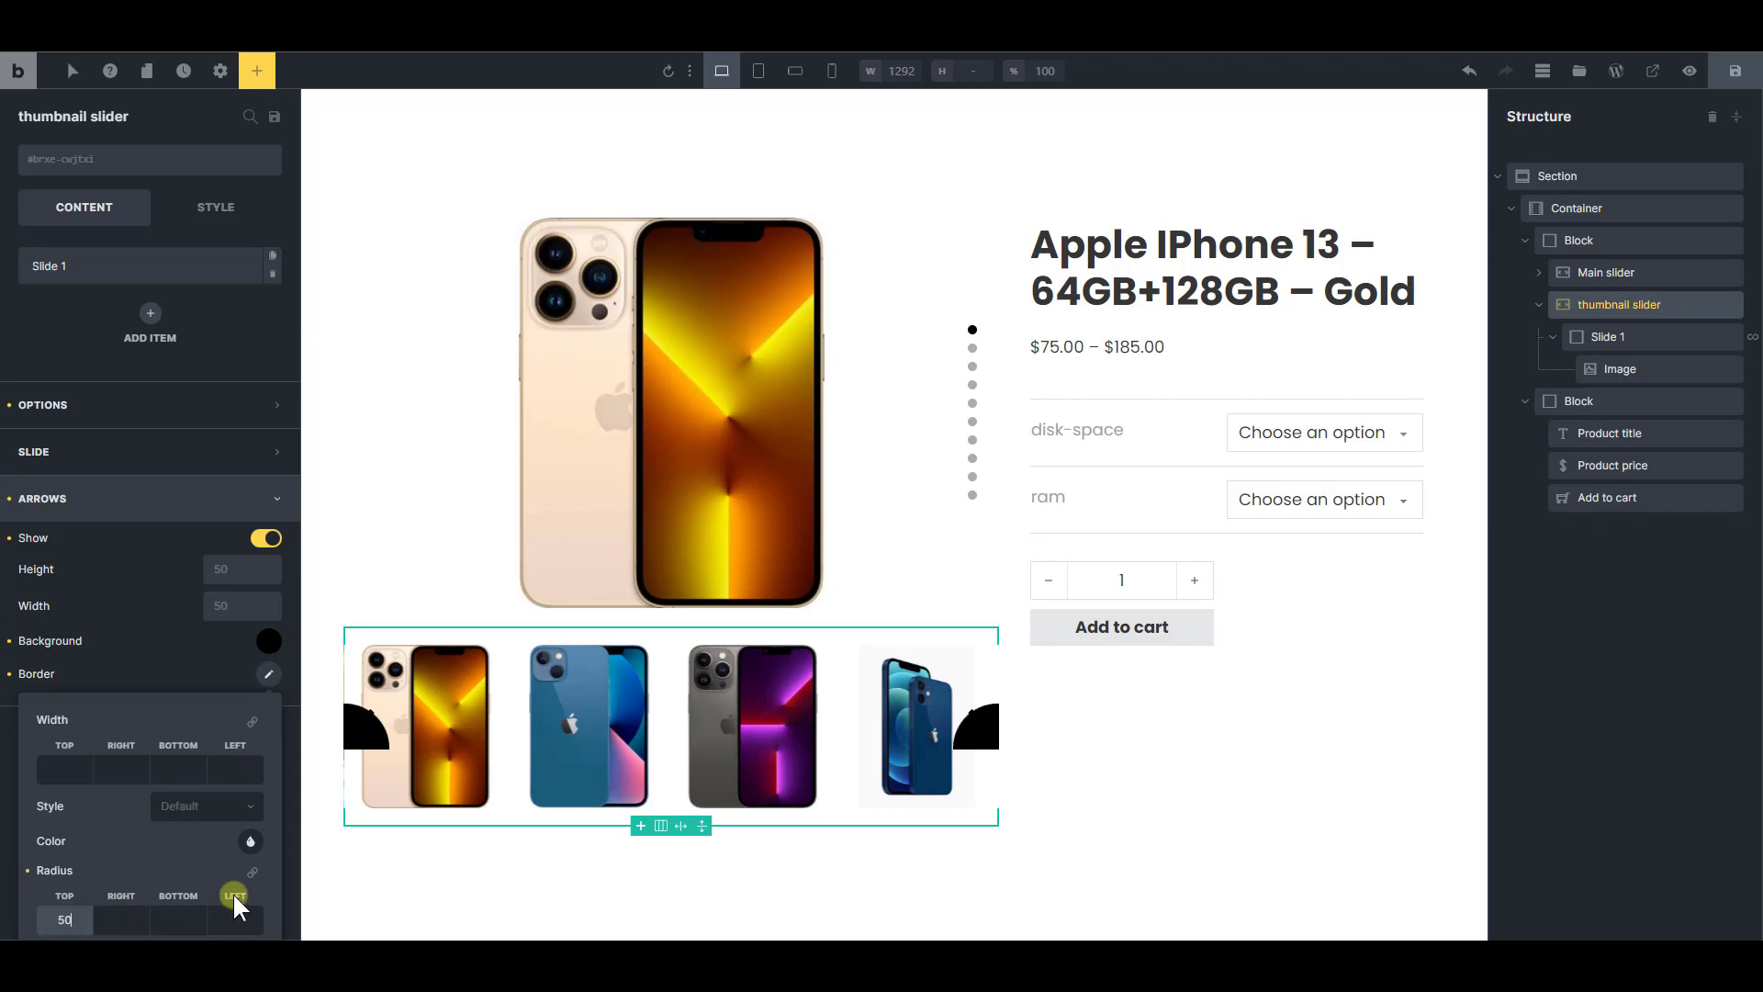
pyautogui.click(255, 875)
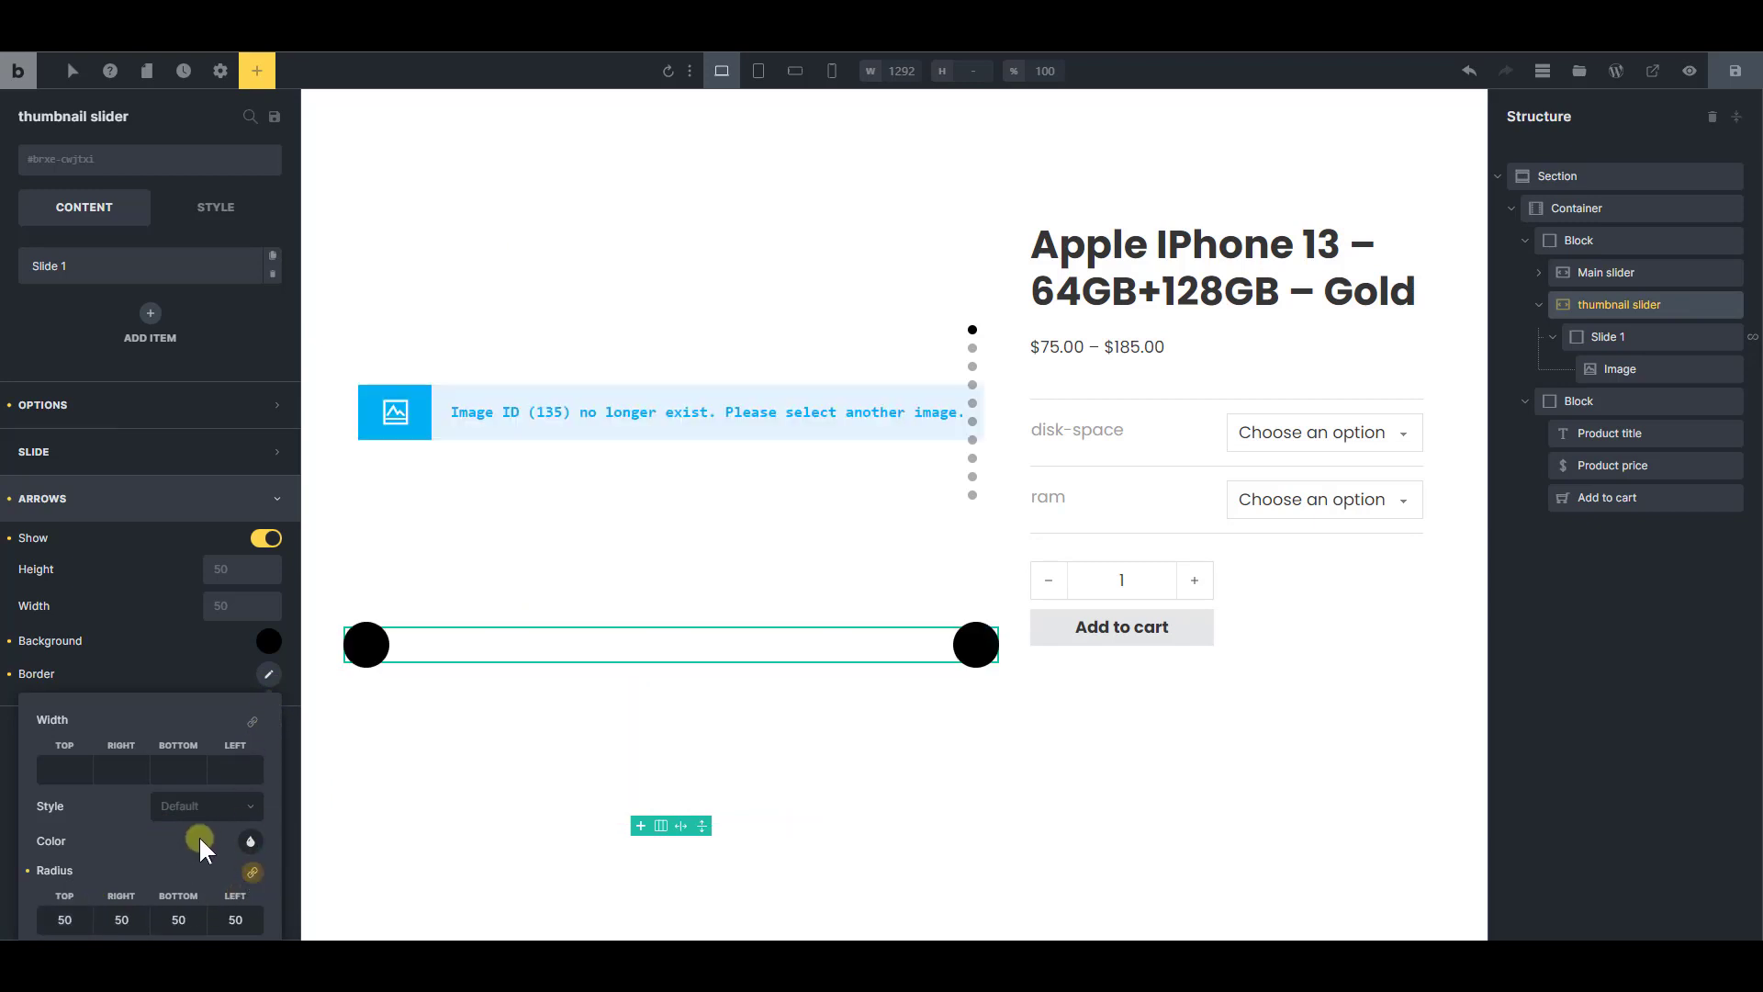
# Make the thumbnail slider arrows' black background semi-transparent with an alpha of 0.43
pyautogui.click(265, 641)
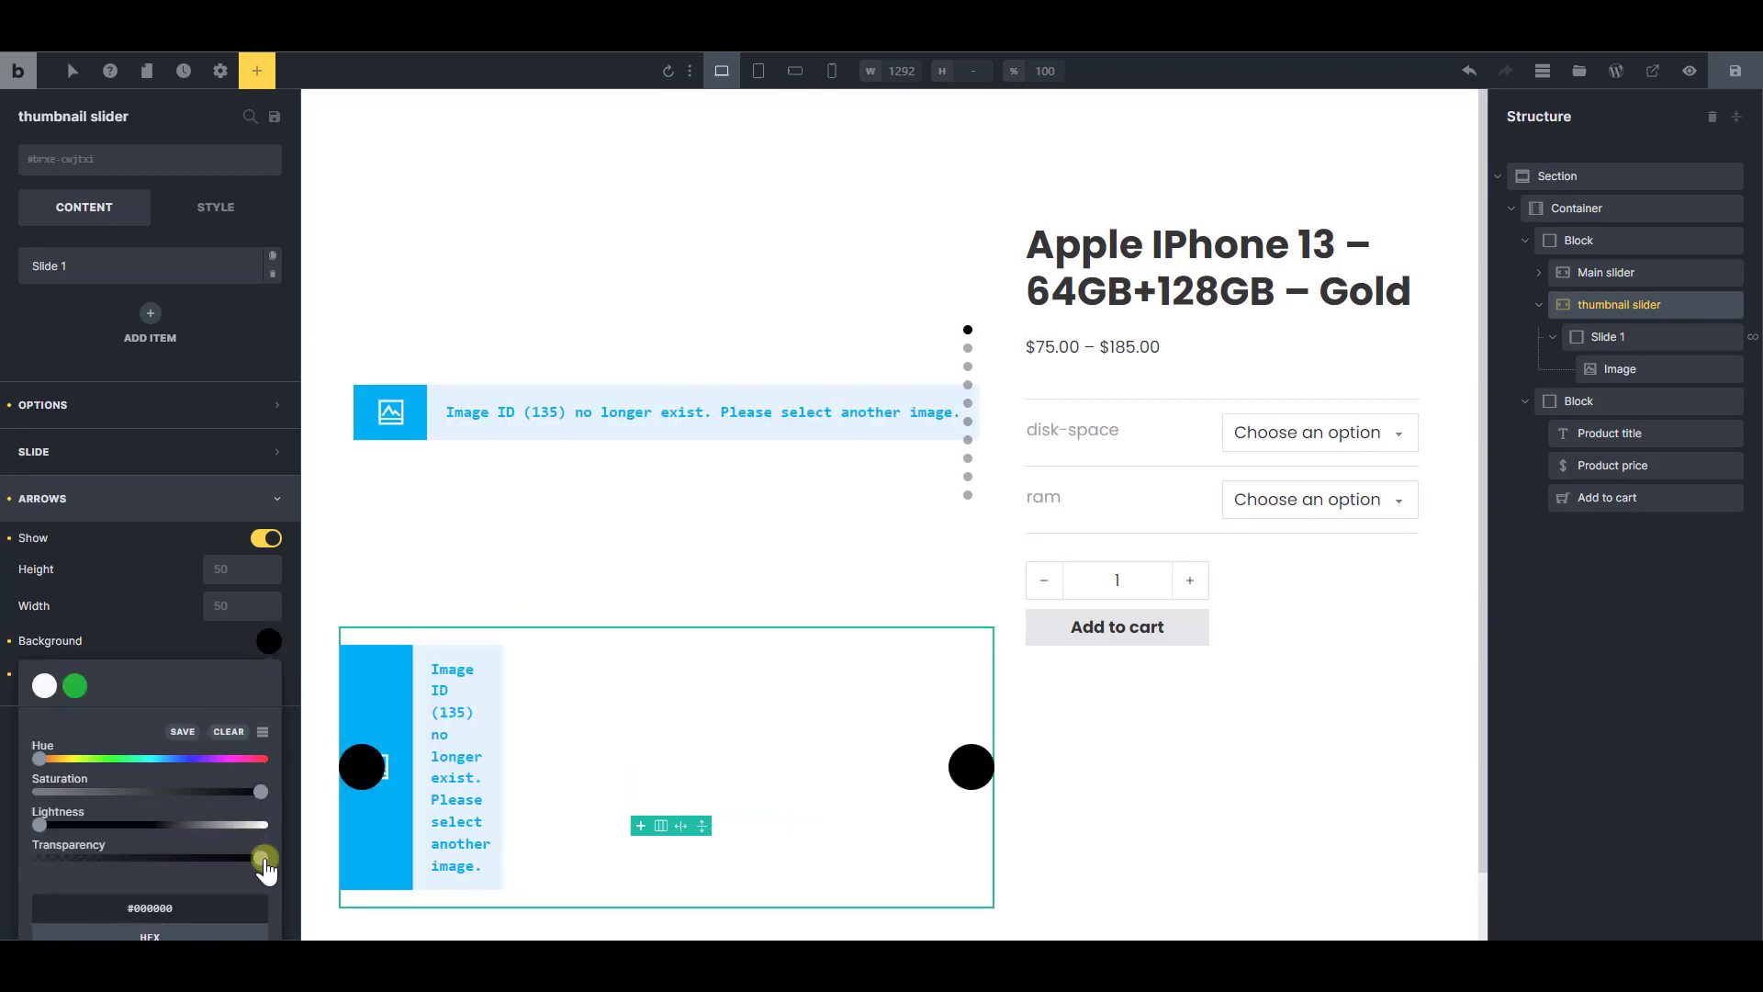
pyautogui.moveTo(263, 863); pyautogui.dragTo(135, 872)
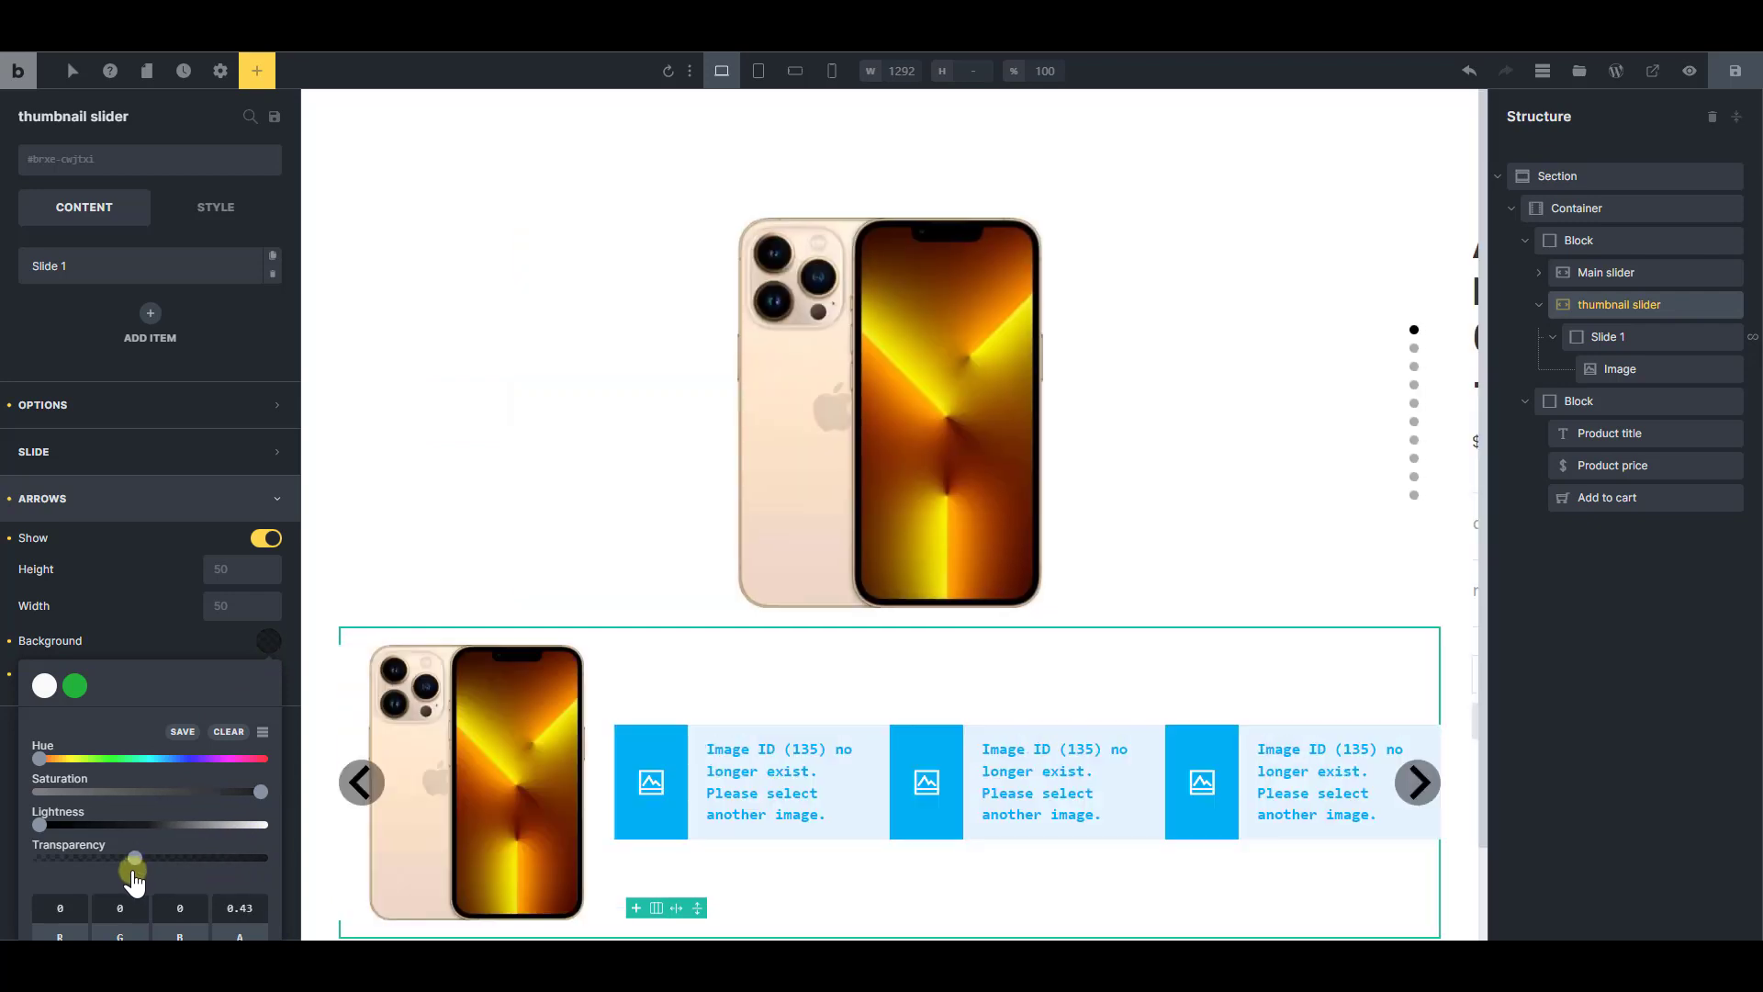
pyautogui.click(235, 642)
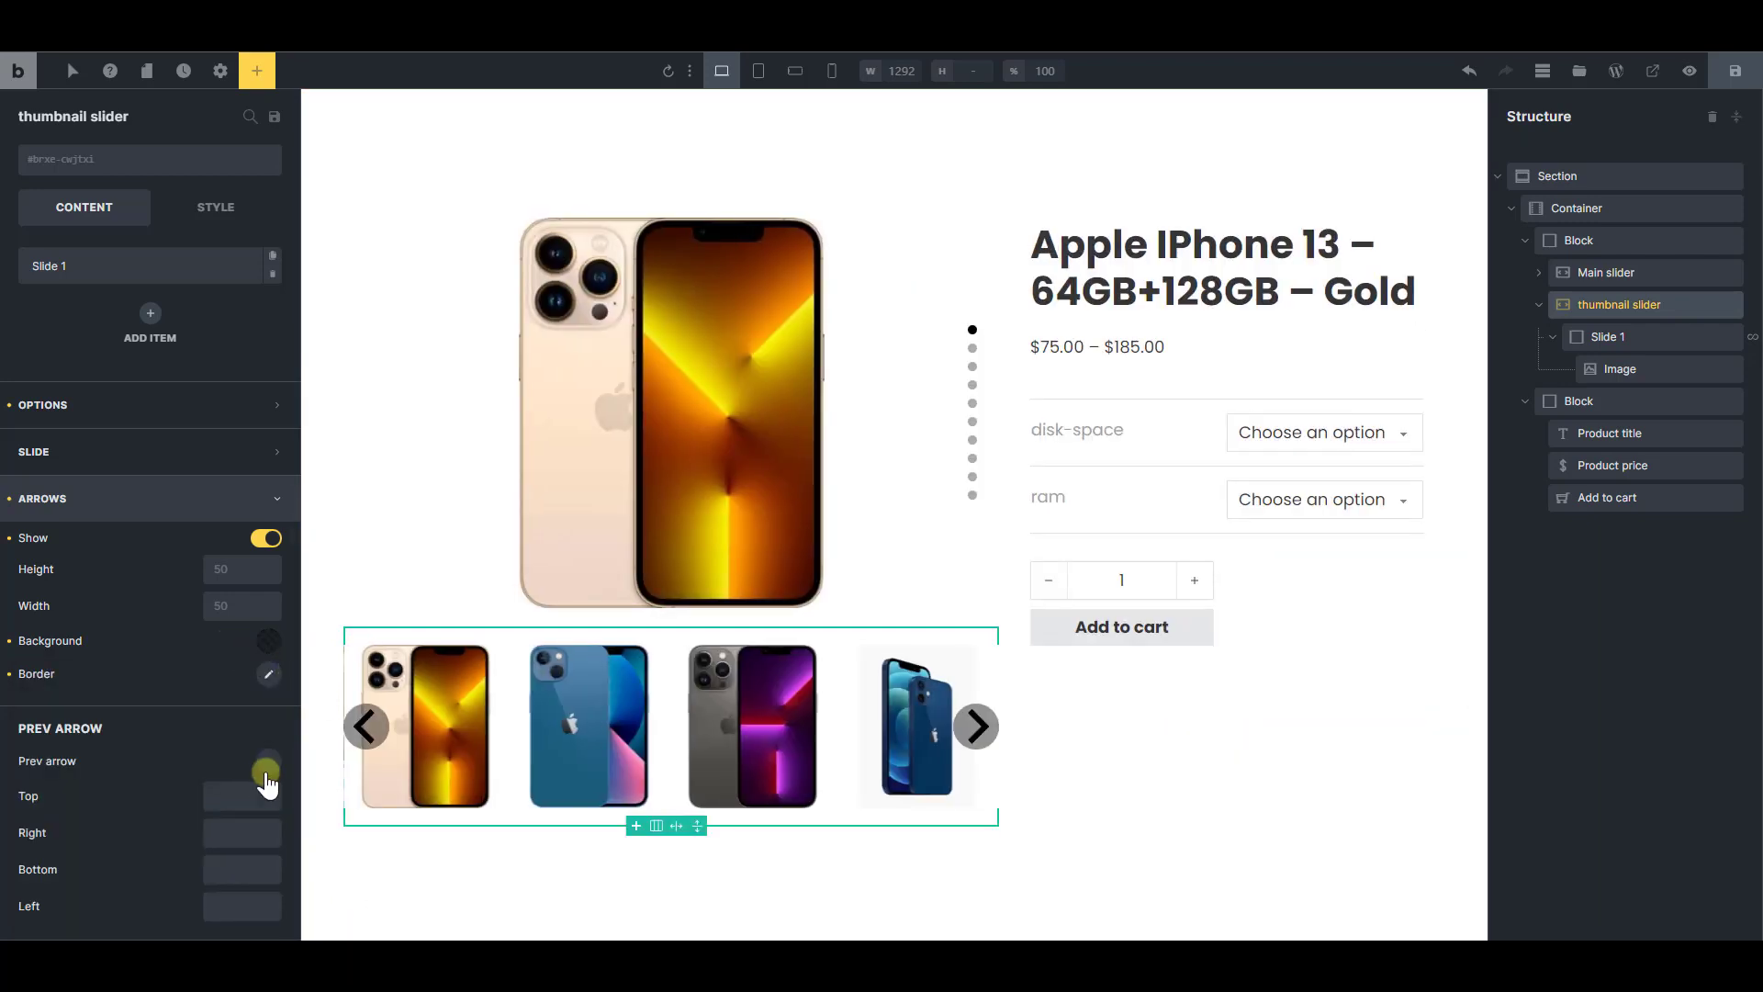
# Set the thumbnail slider's previous arrow icon to the single left-pointing chevron from the Themify library
pyautogui.scroll(-1, 261, 768)
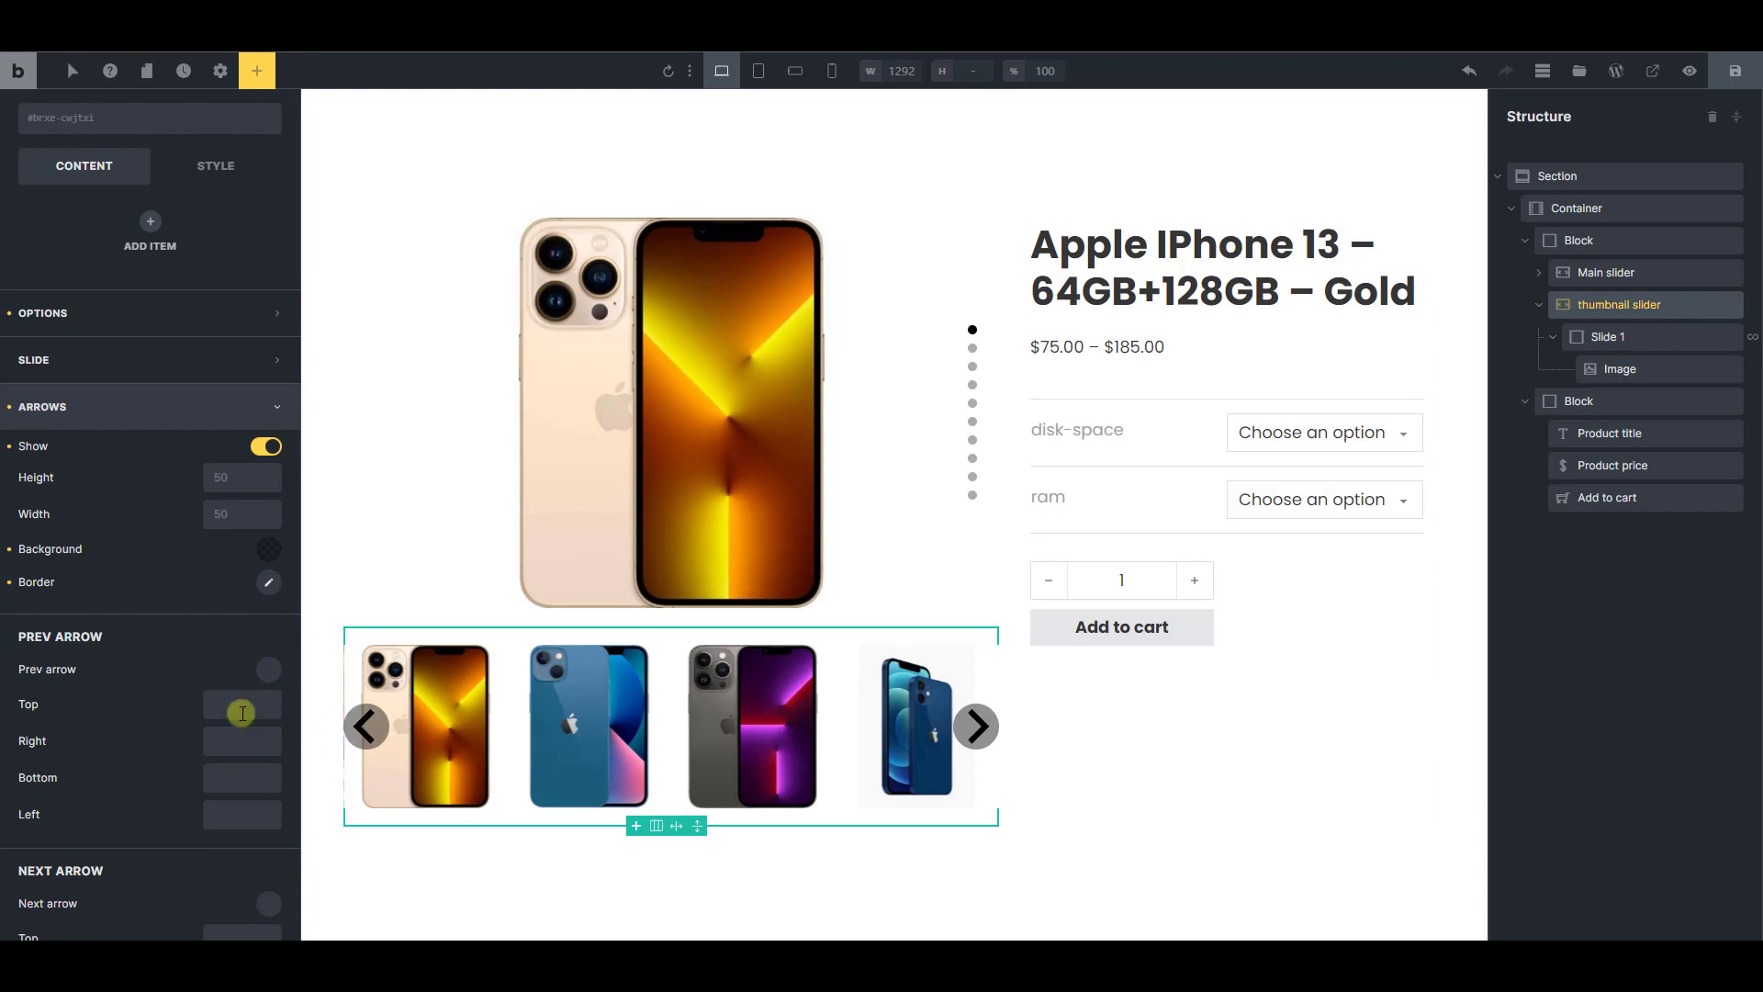
pyautogui.click(264, 676)
pyautogui.click(234, 720)
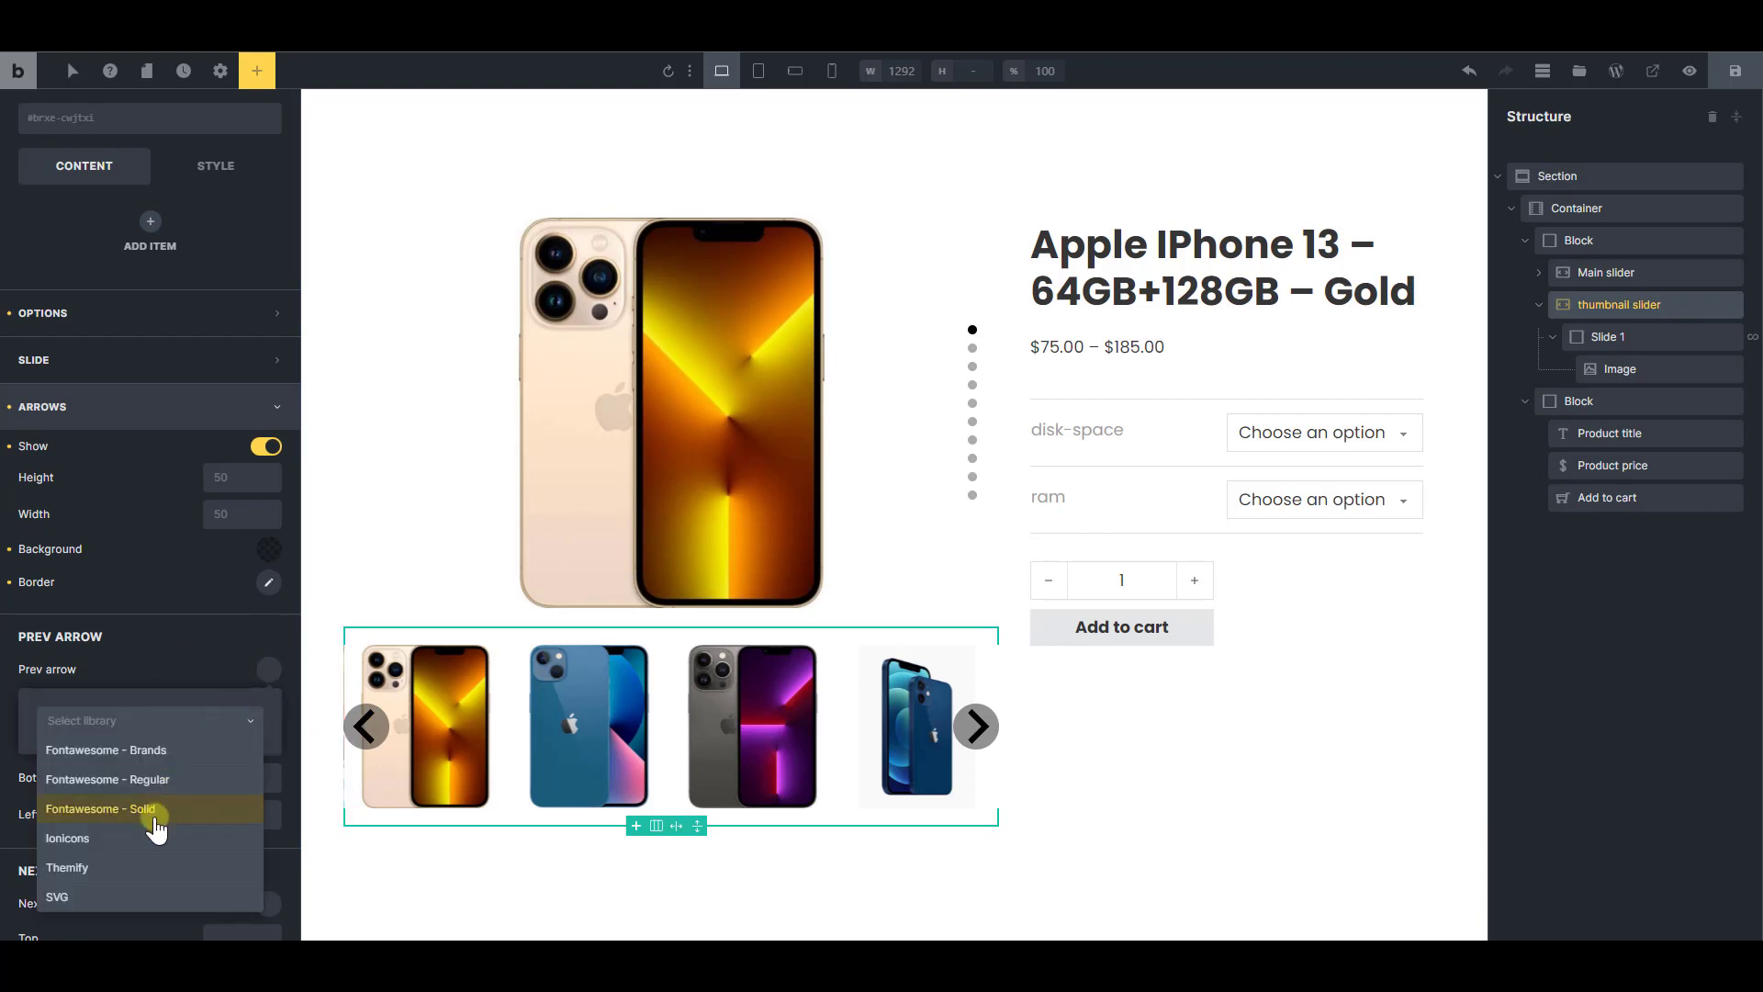
pyautogui.click(119, 870)
pyautogui.scroll(-2, 205, 748)
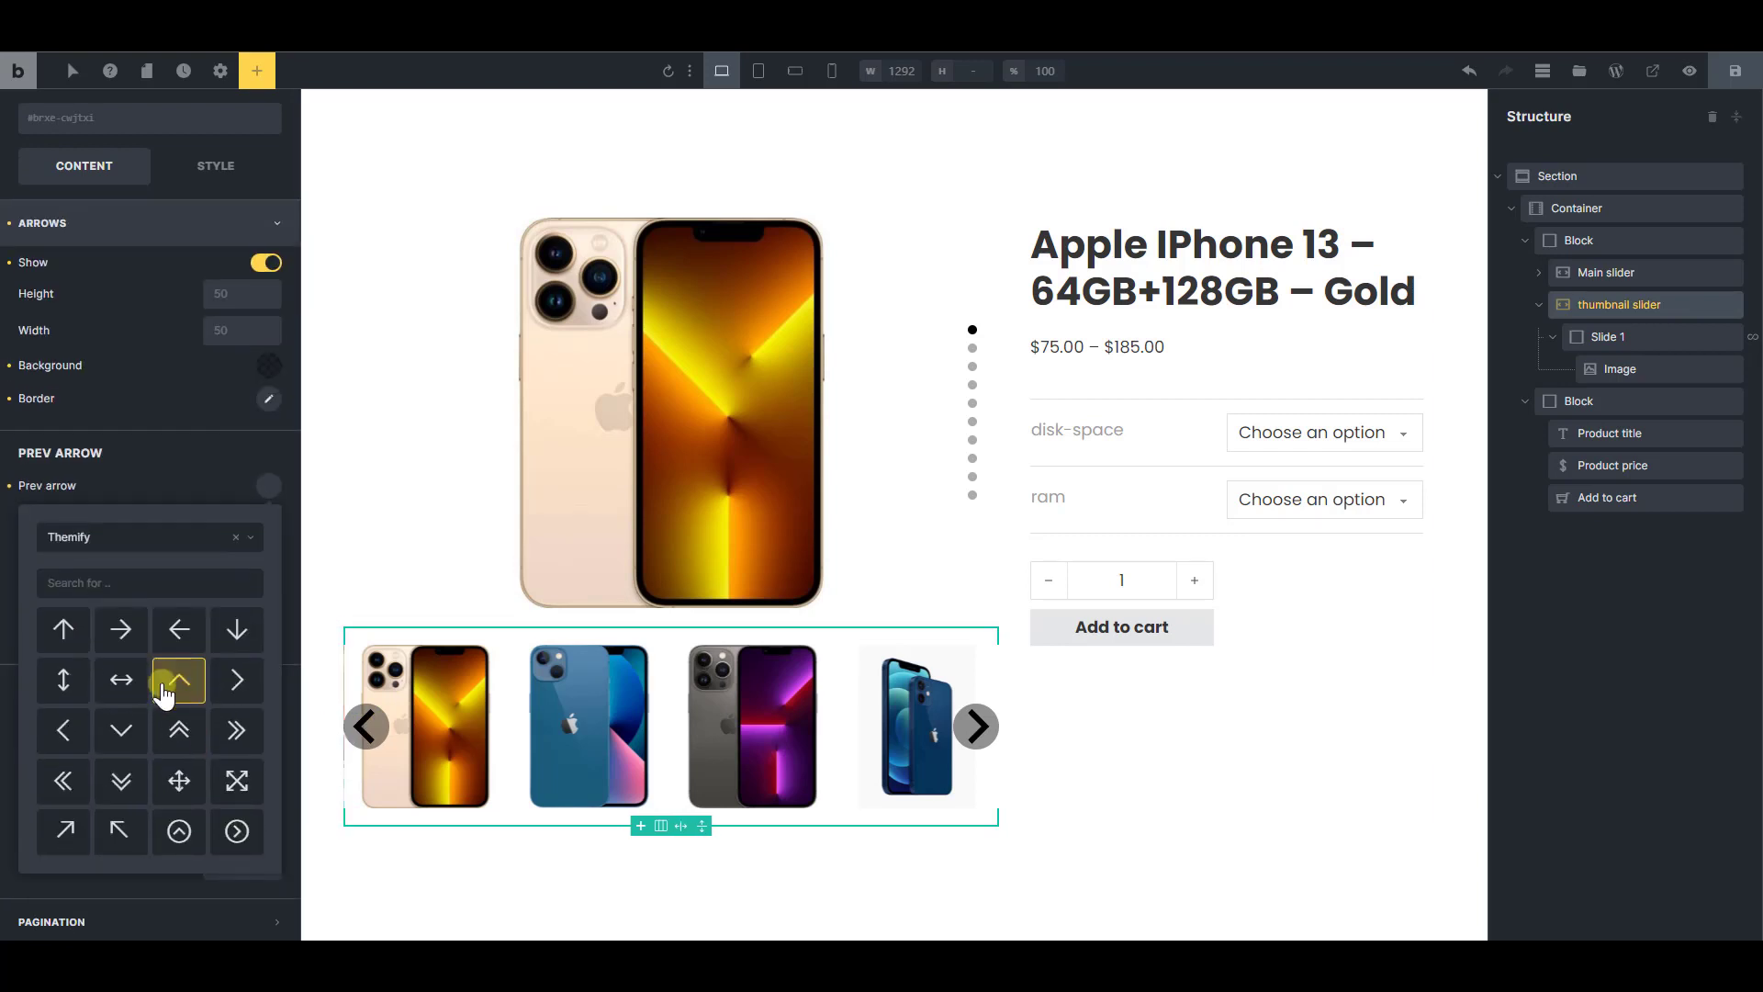
pyautogui.click(62, 732)
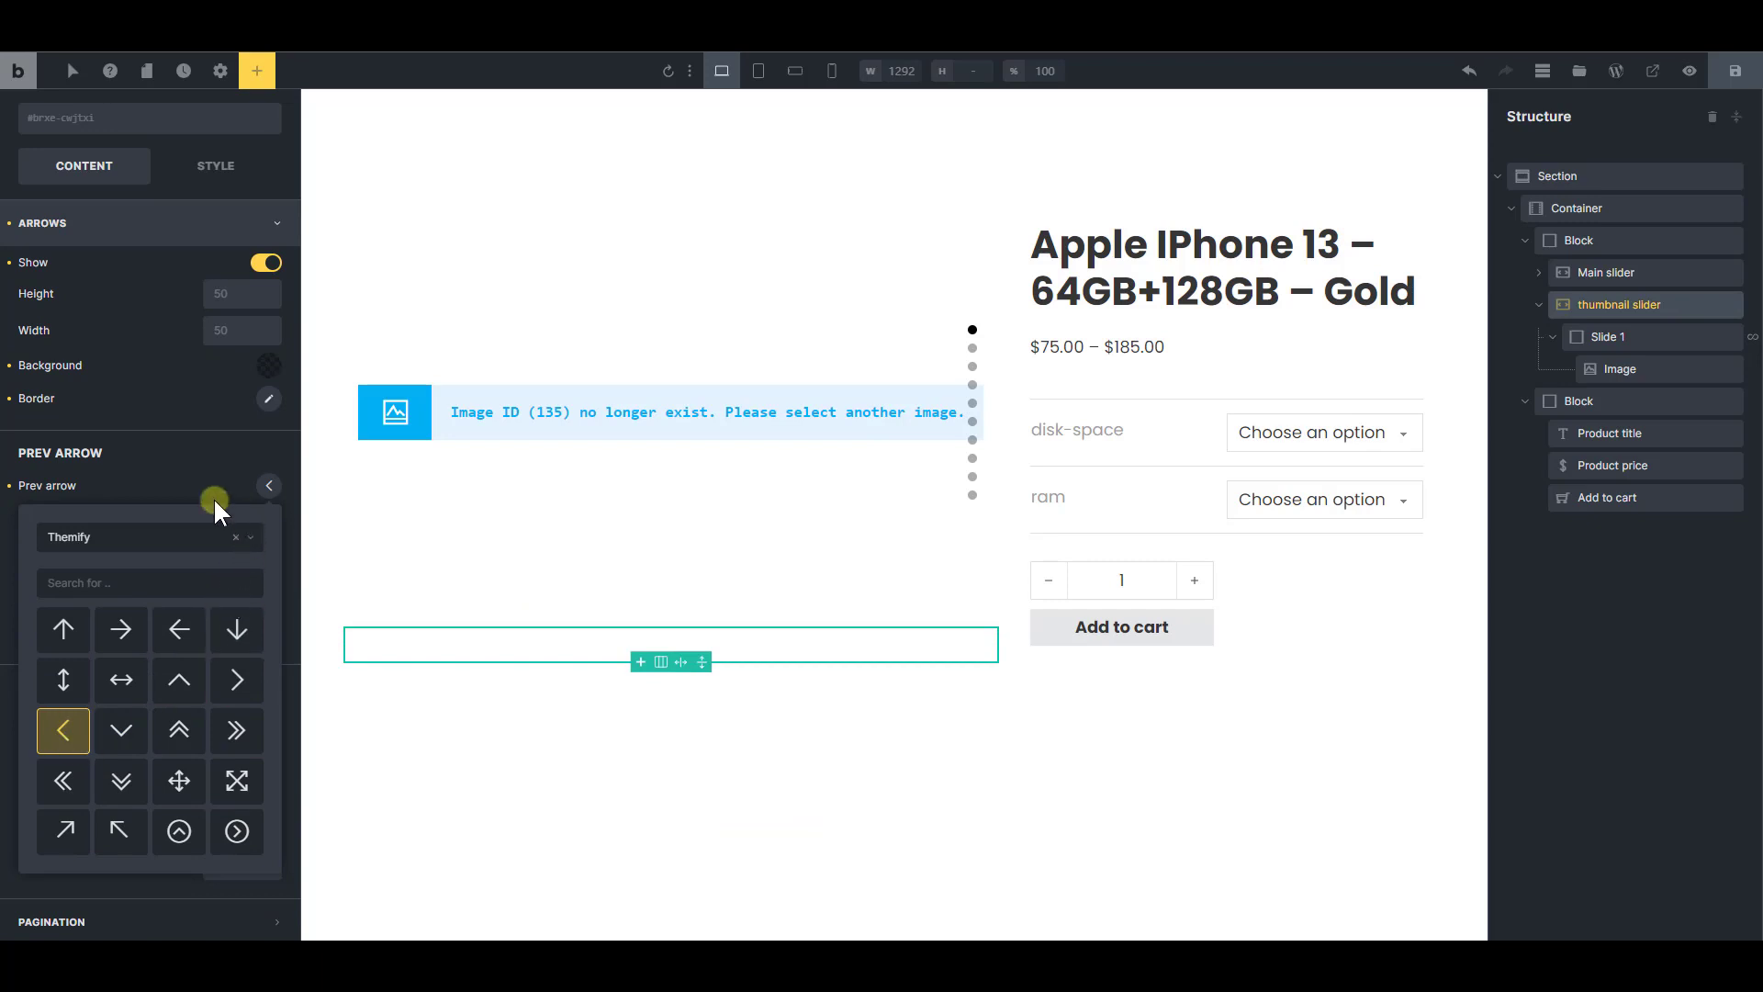
pyautogui.click(213, 498)
# Set the thumbnail slider's next arrow icon to the single right-pointing chevron from the Themify library
pyautogui.click(266, 718)
pyautogui.click(184, 768)
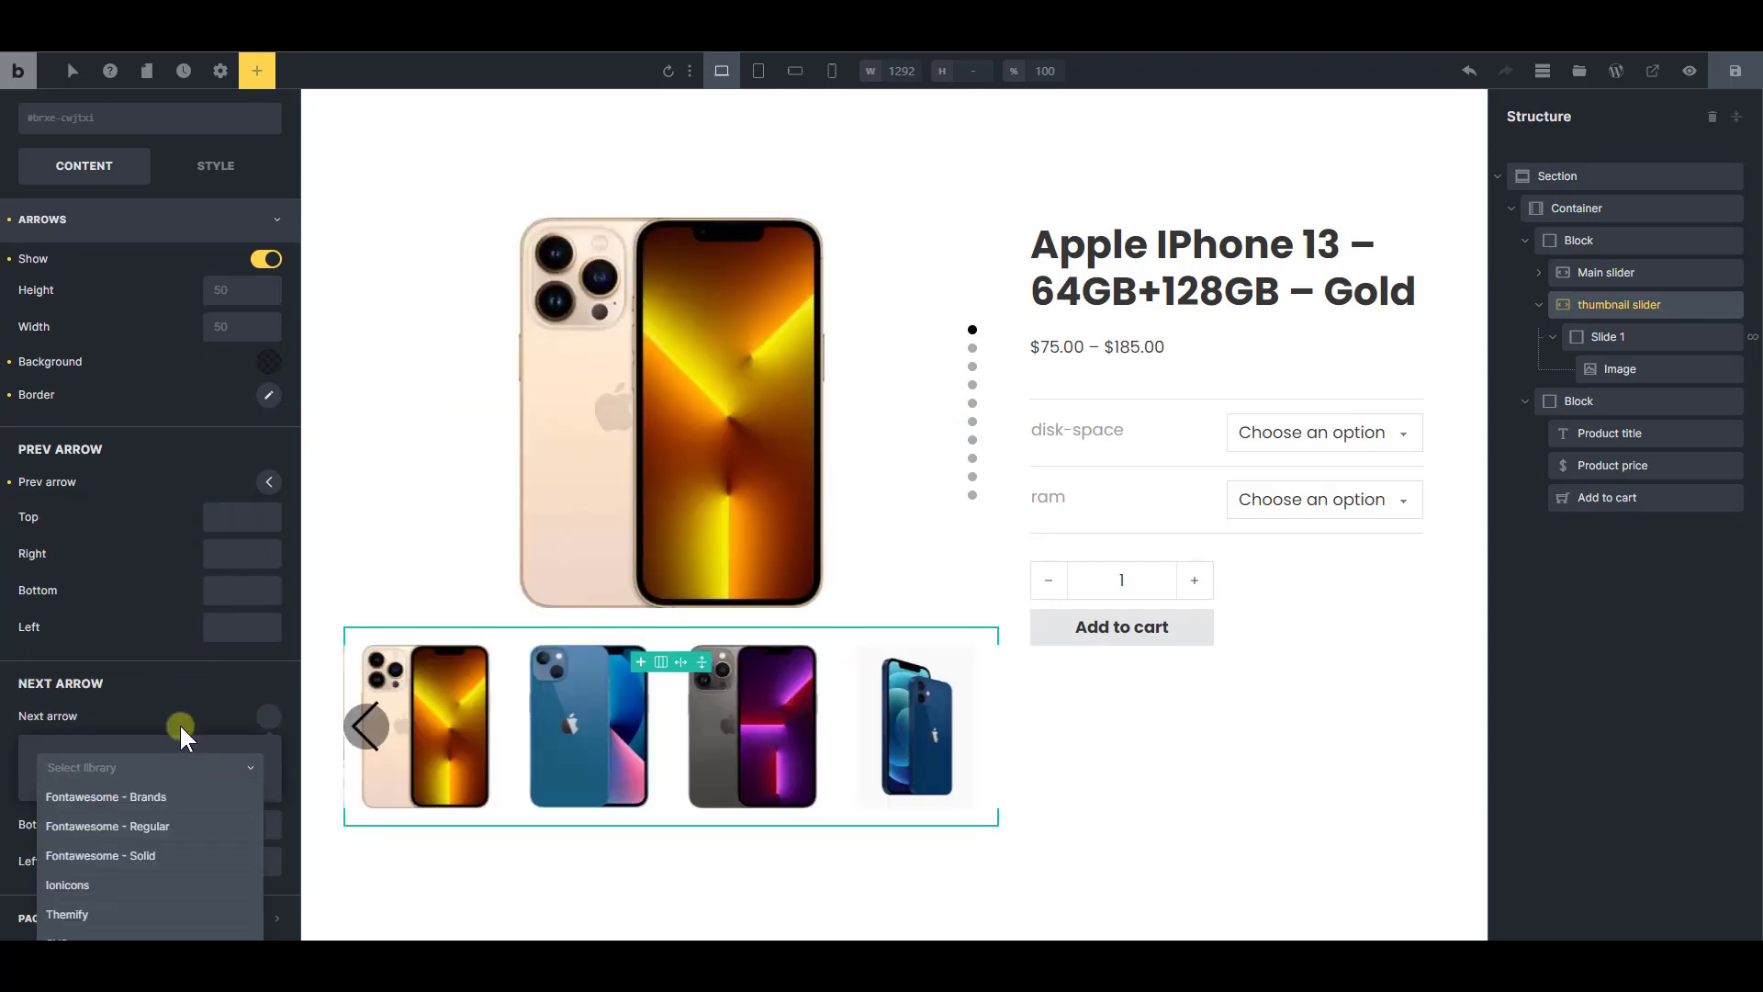
pyautogui.click(92, 897)
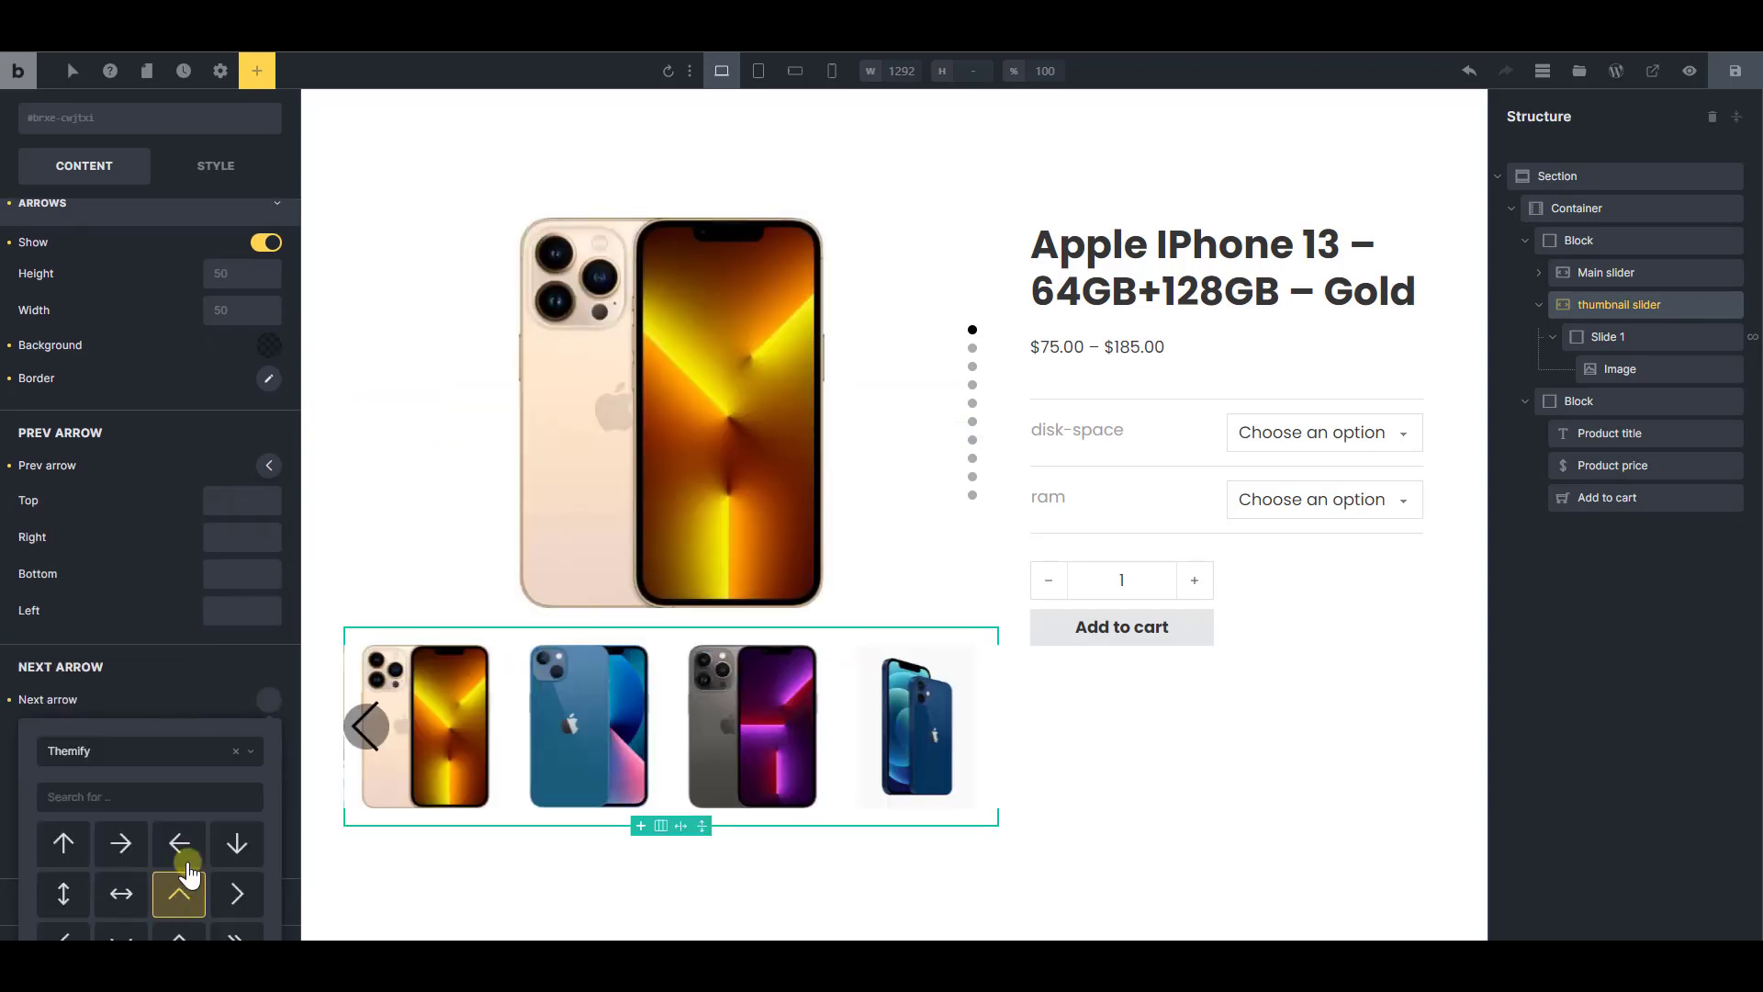
pyautogui.click(248, 898)
pyautogui.click(236, 726)
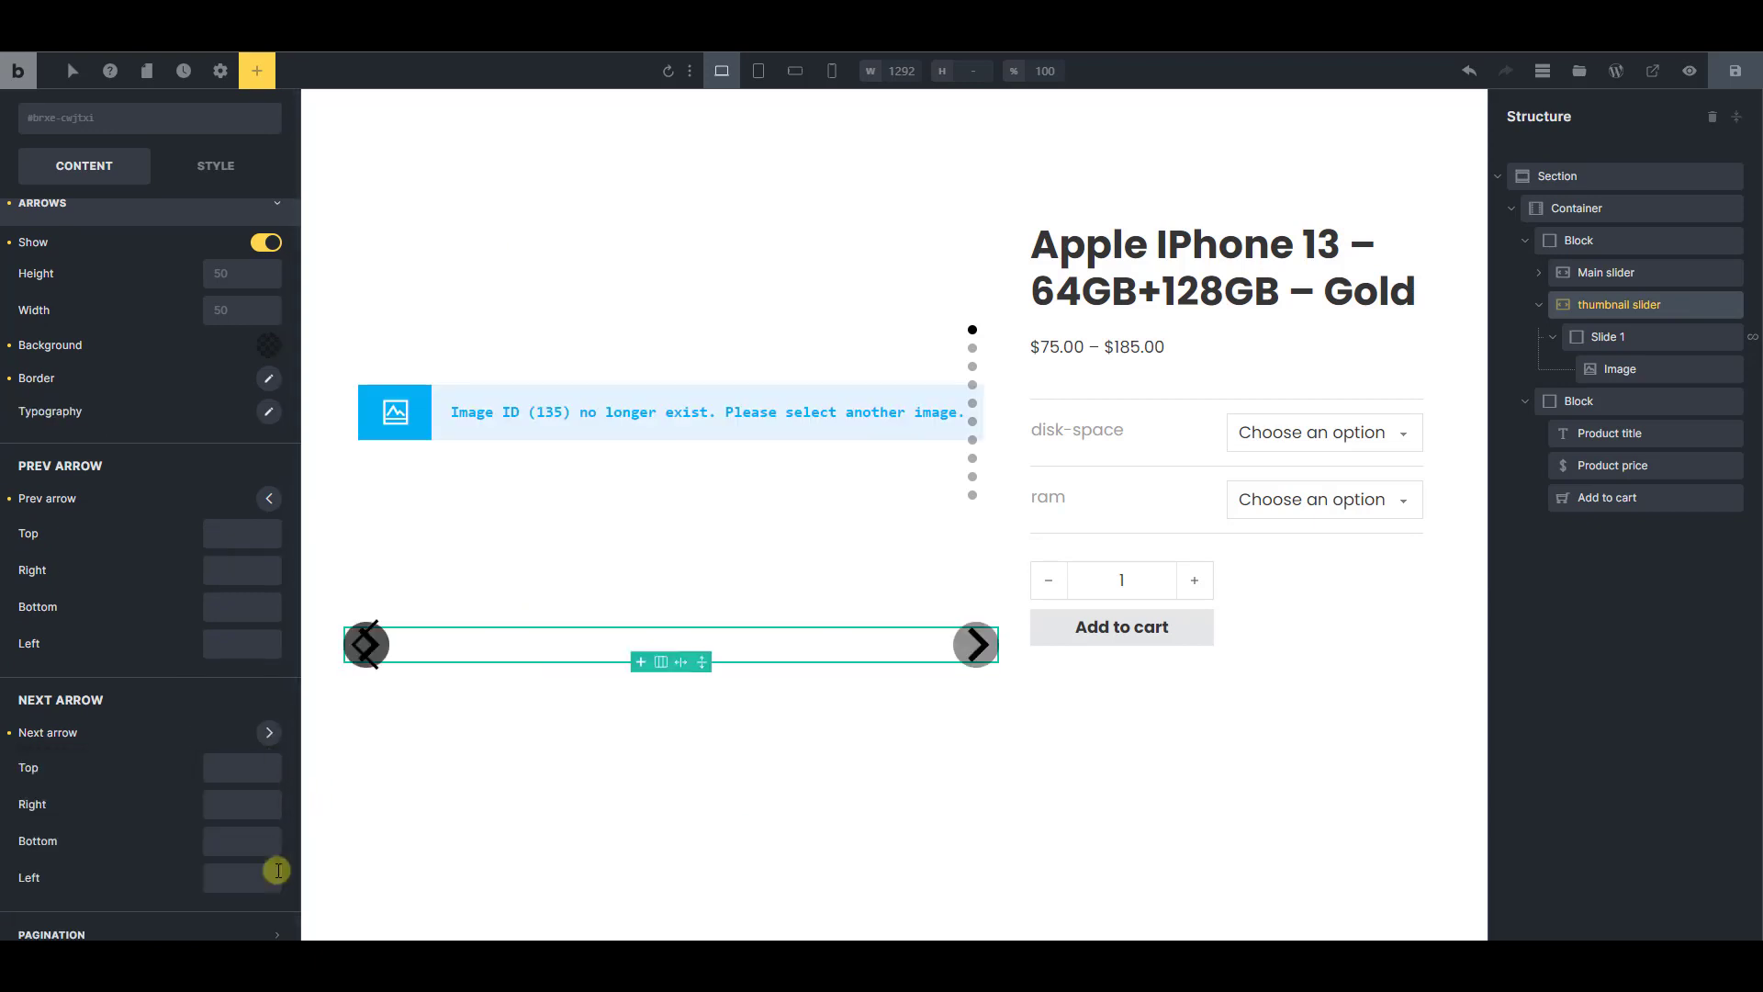
# Give the thumbnail slider's arrow icons a smaller font size and the off-white color #f9f9f9
pyautogui.scroll(3, 224, 720)
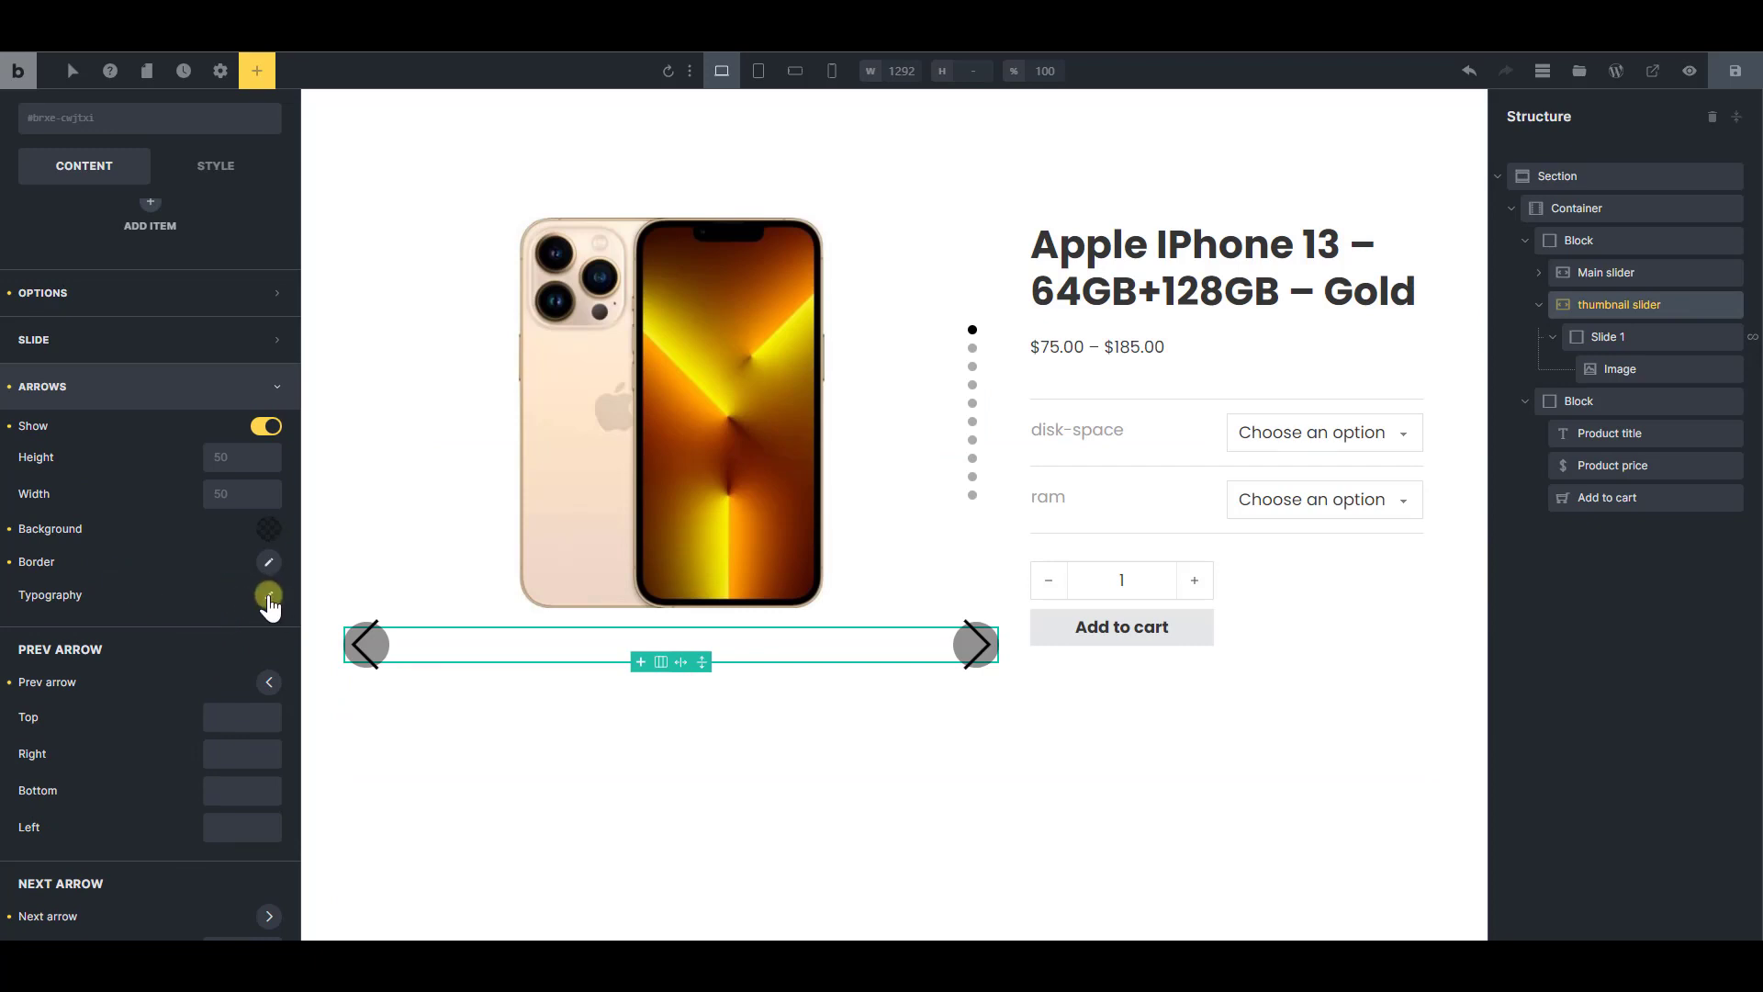
pyautogui.click(268, 598)
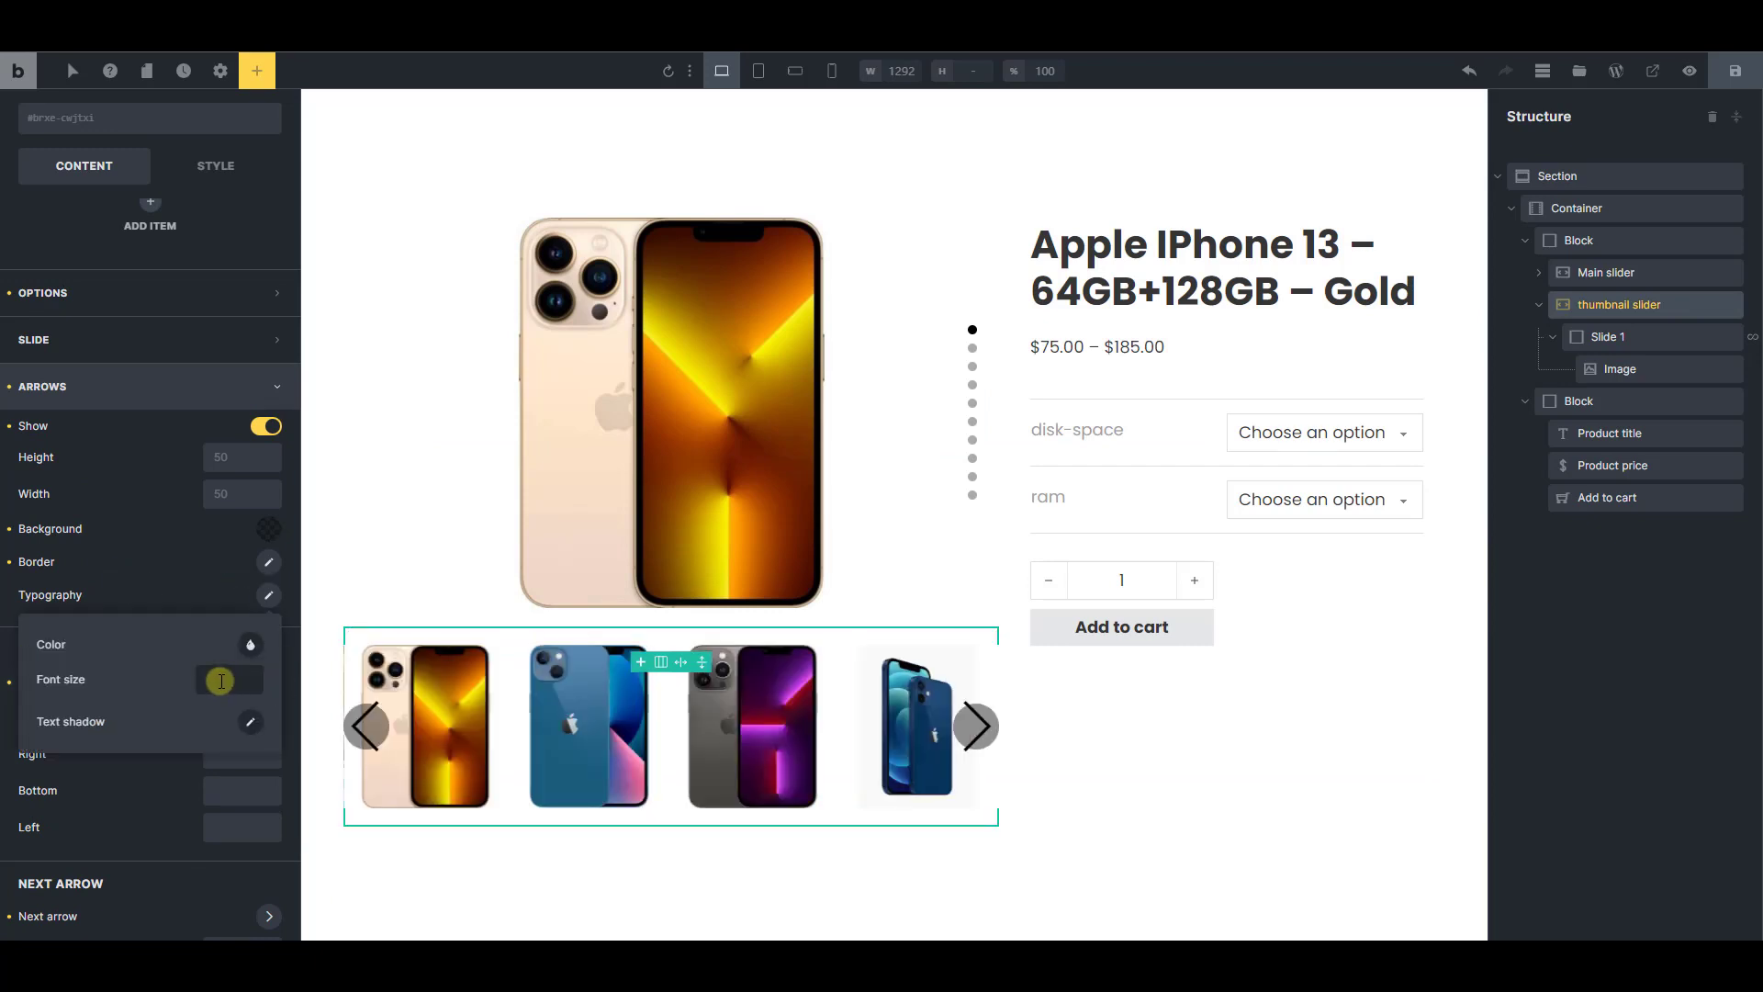
pyautogui.click(221, 680)
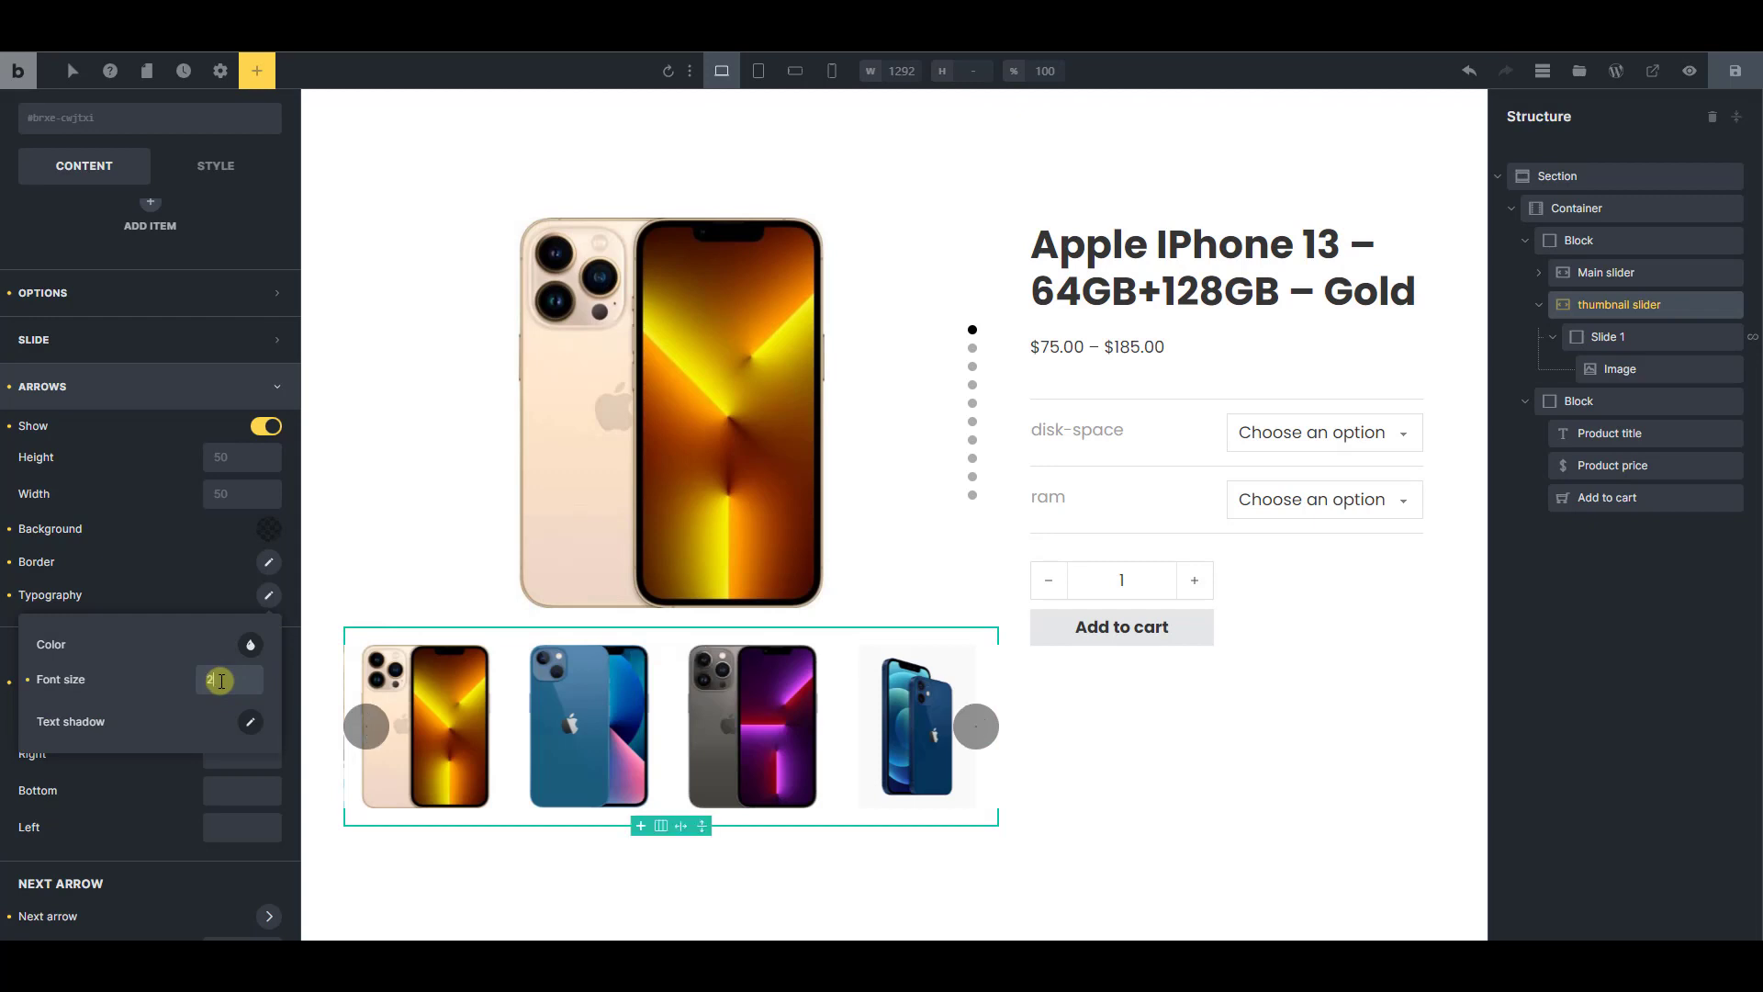
pyautogui.click(260, 660)
pyautogui.click(67, 690)
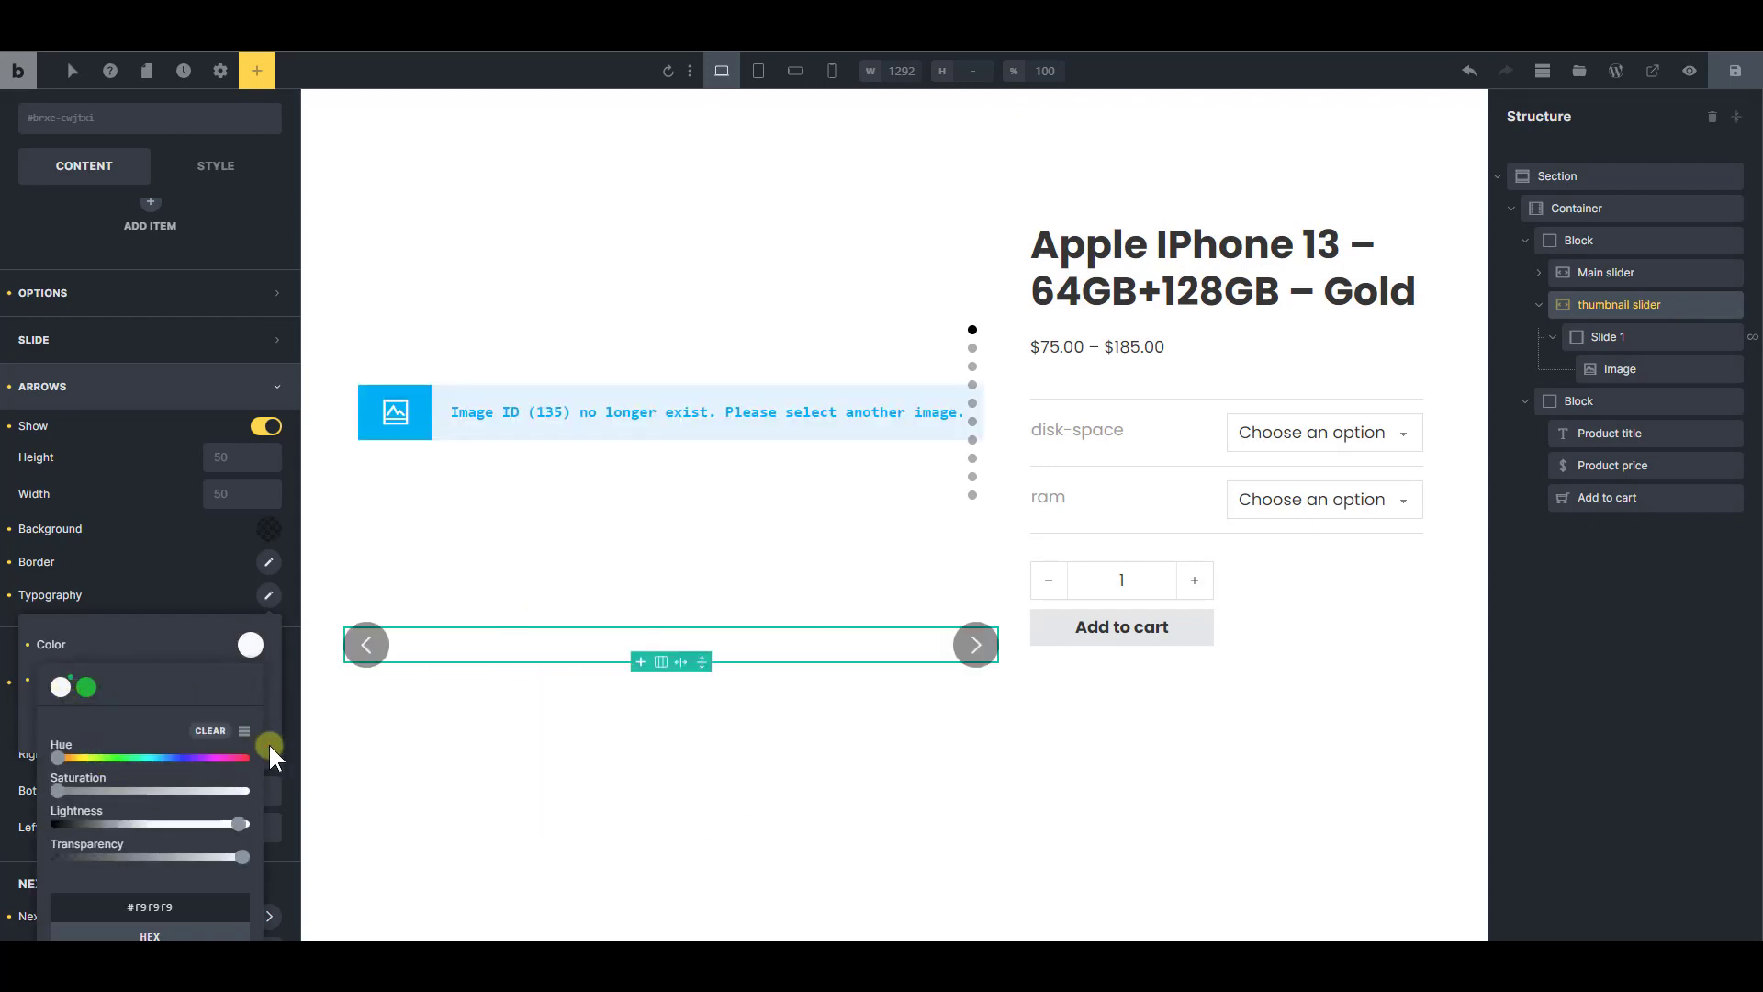
pyautogui.click(211, 599)
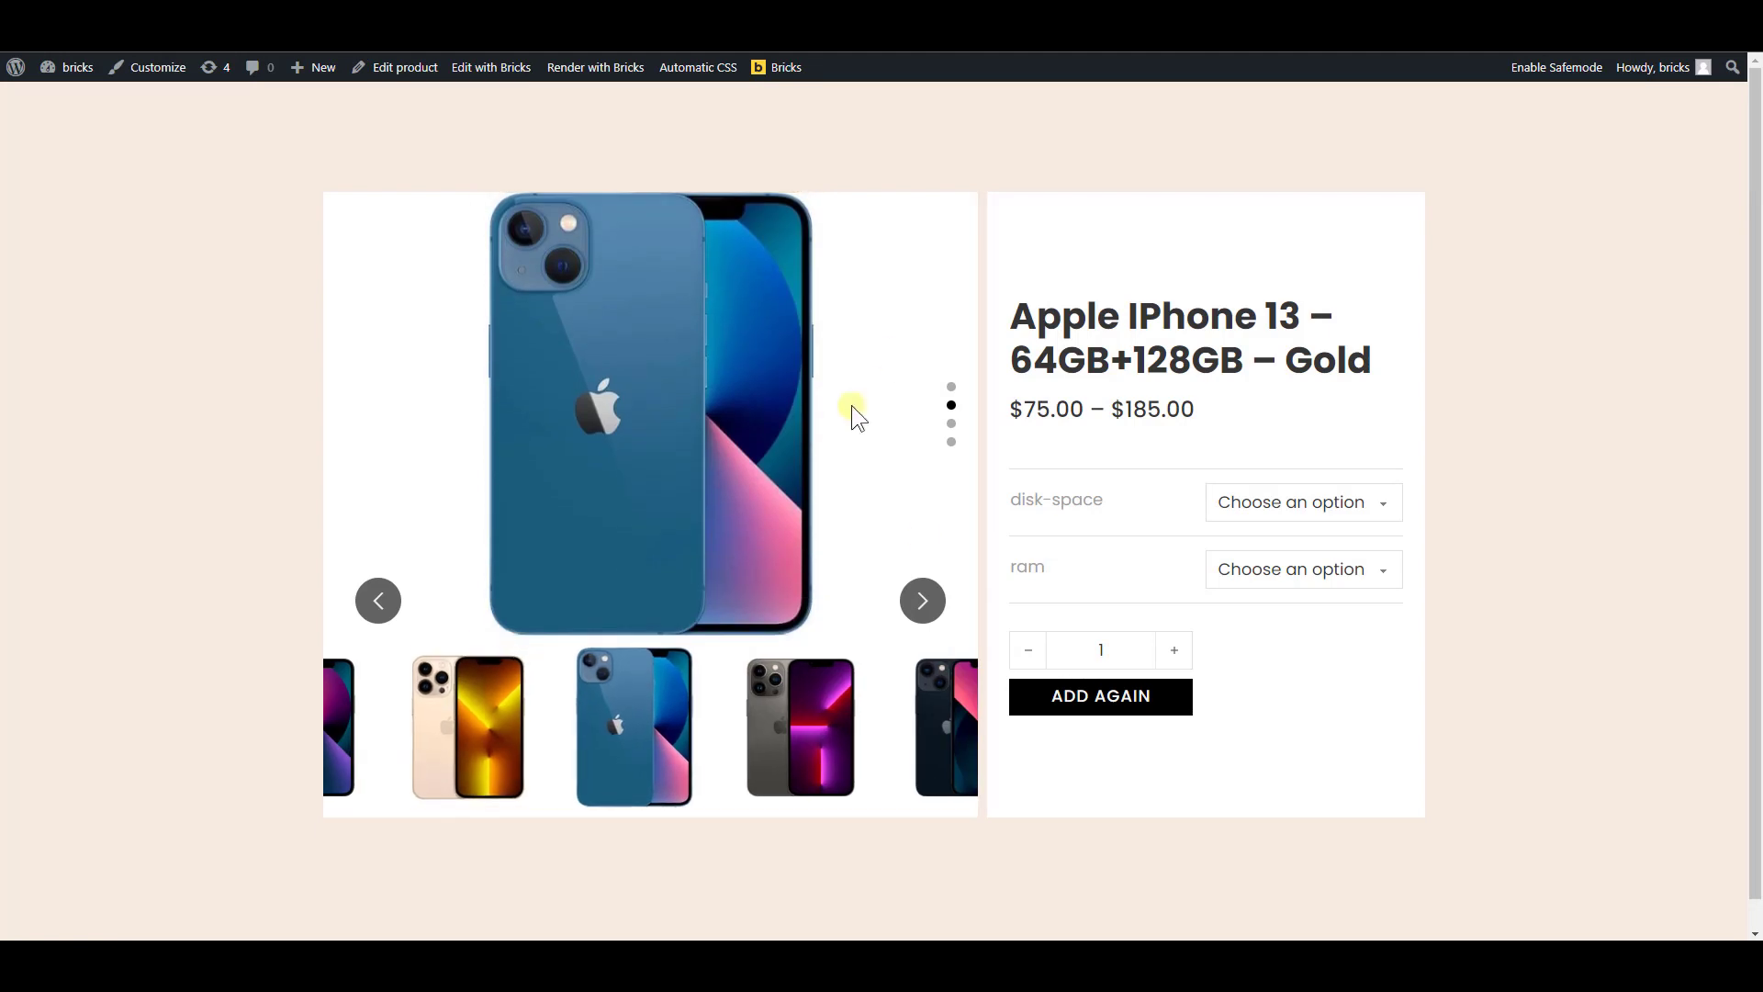
# Try the thumbnail slider's next arrow on the live product page
pyautogui.click(921, 601)
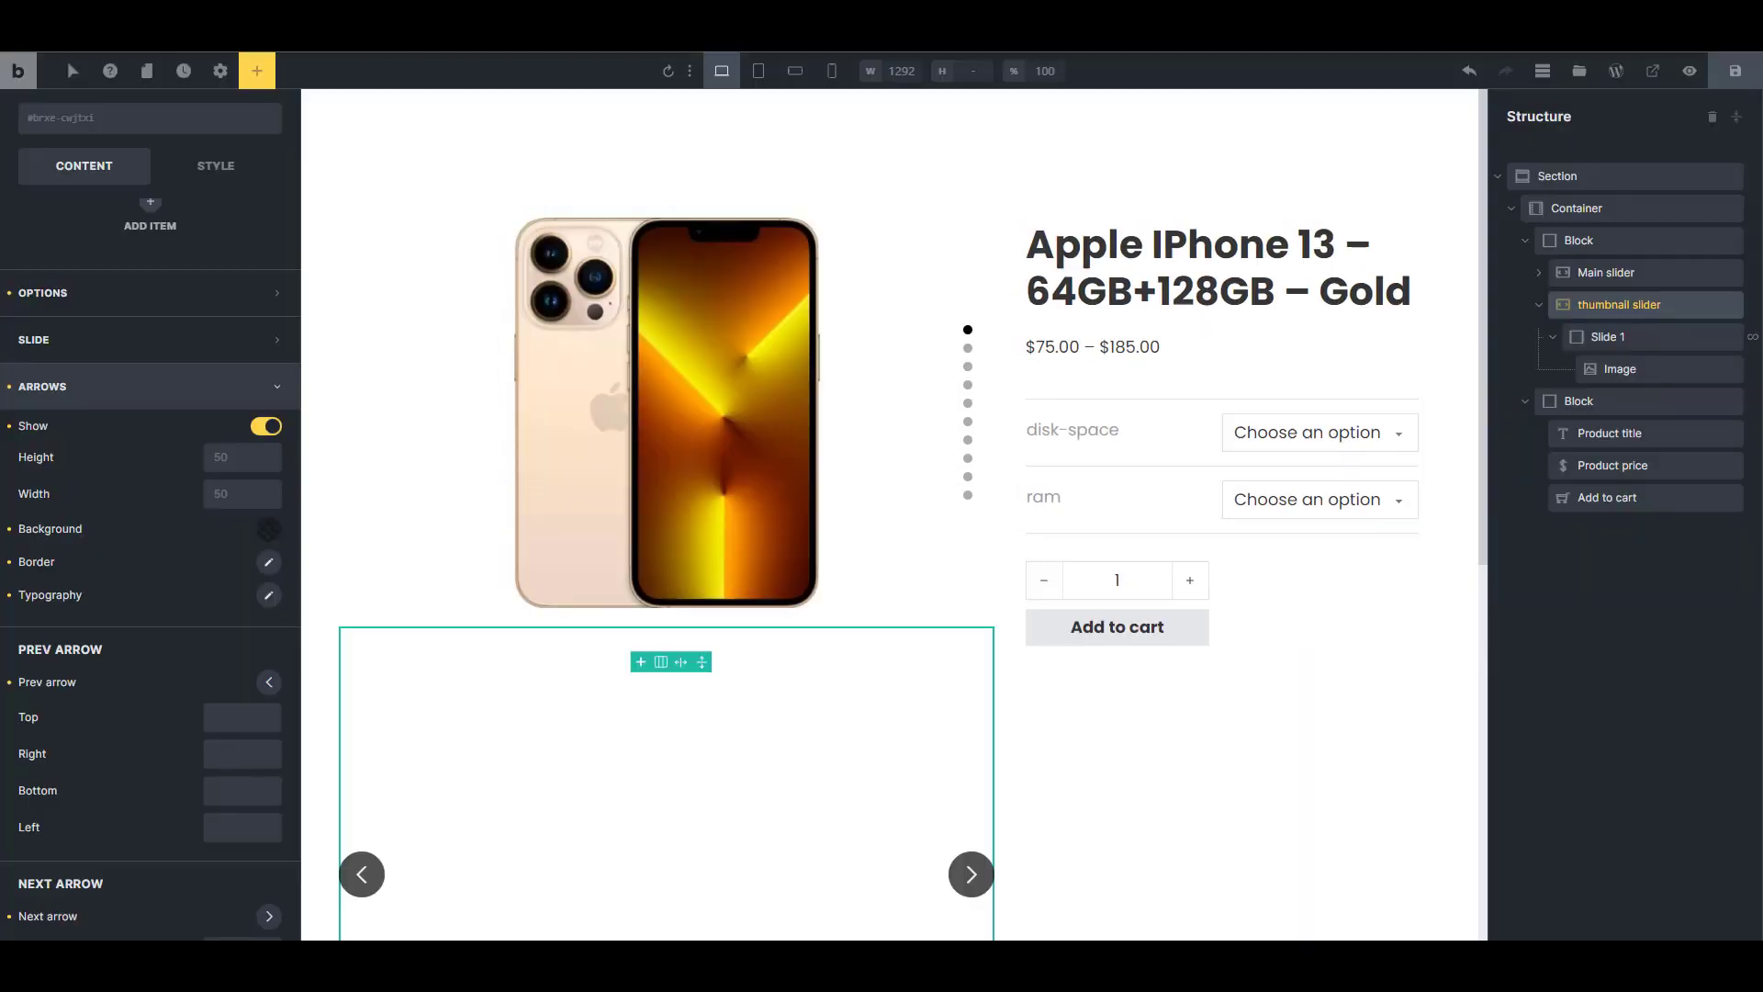
# Set the top offset of both the previous and next arrows of the thumbnail slider to -20%
pyautogui.scroll(-3, 205, 550)
pyautogui.click(242, 530)
pyautogui.write('-20%')
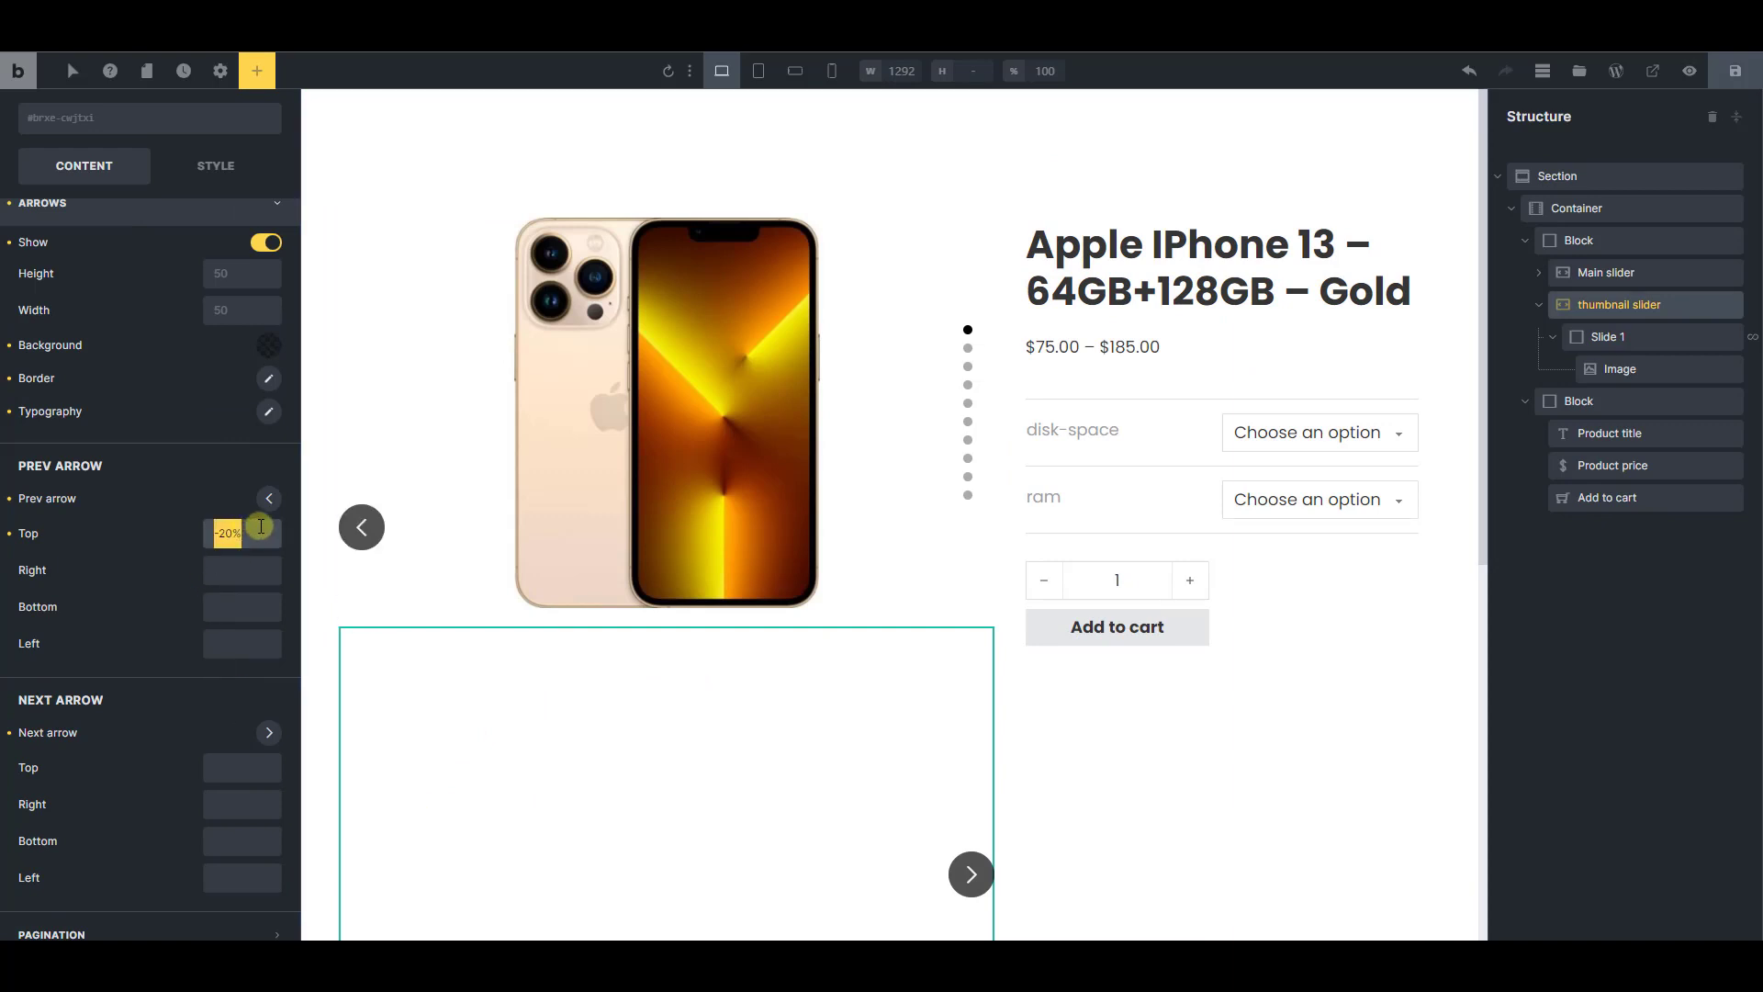
pyautogui.click(242, 768)
pyautogui.write('-20%')
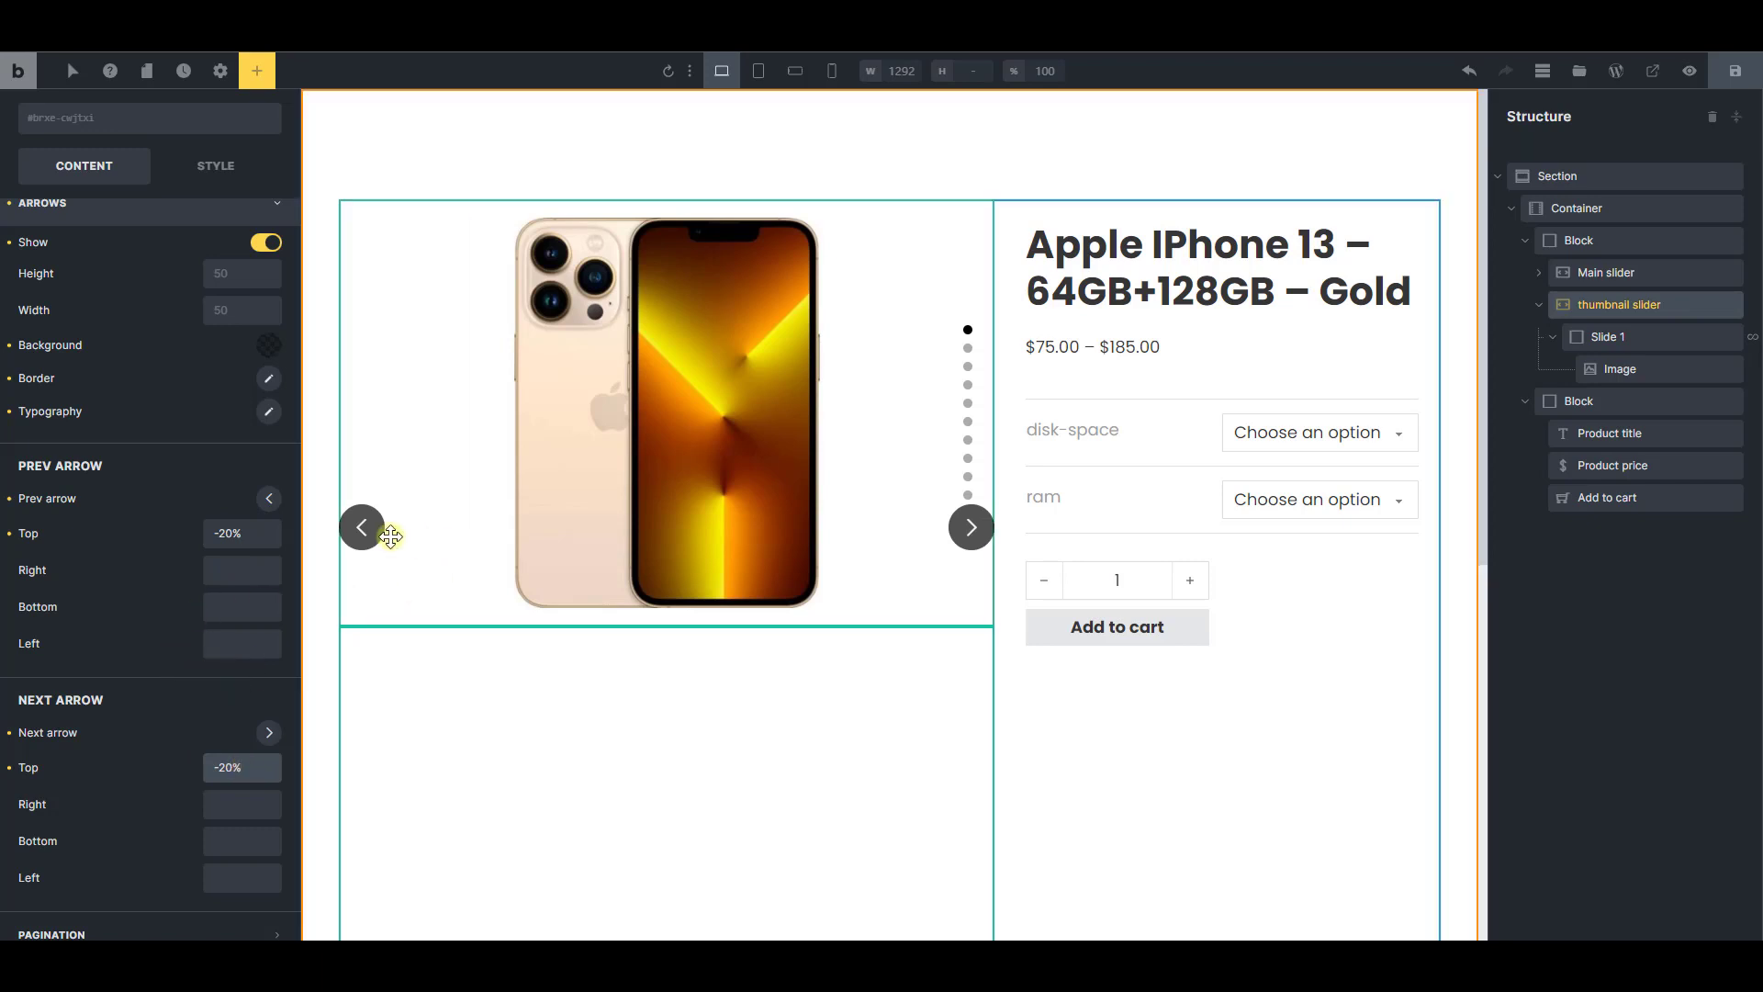
# Inset the thumbnail slider's arrows with a left offset of 5% for previous and a right offset of 5% for next
pyautogui.click(246, 648)
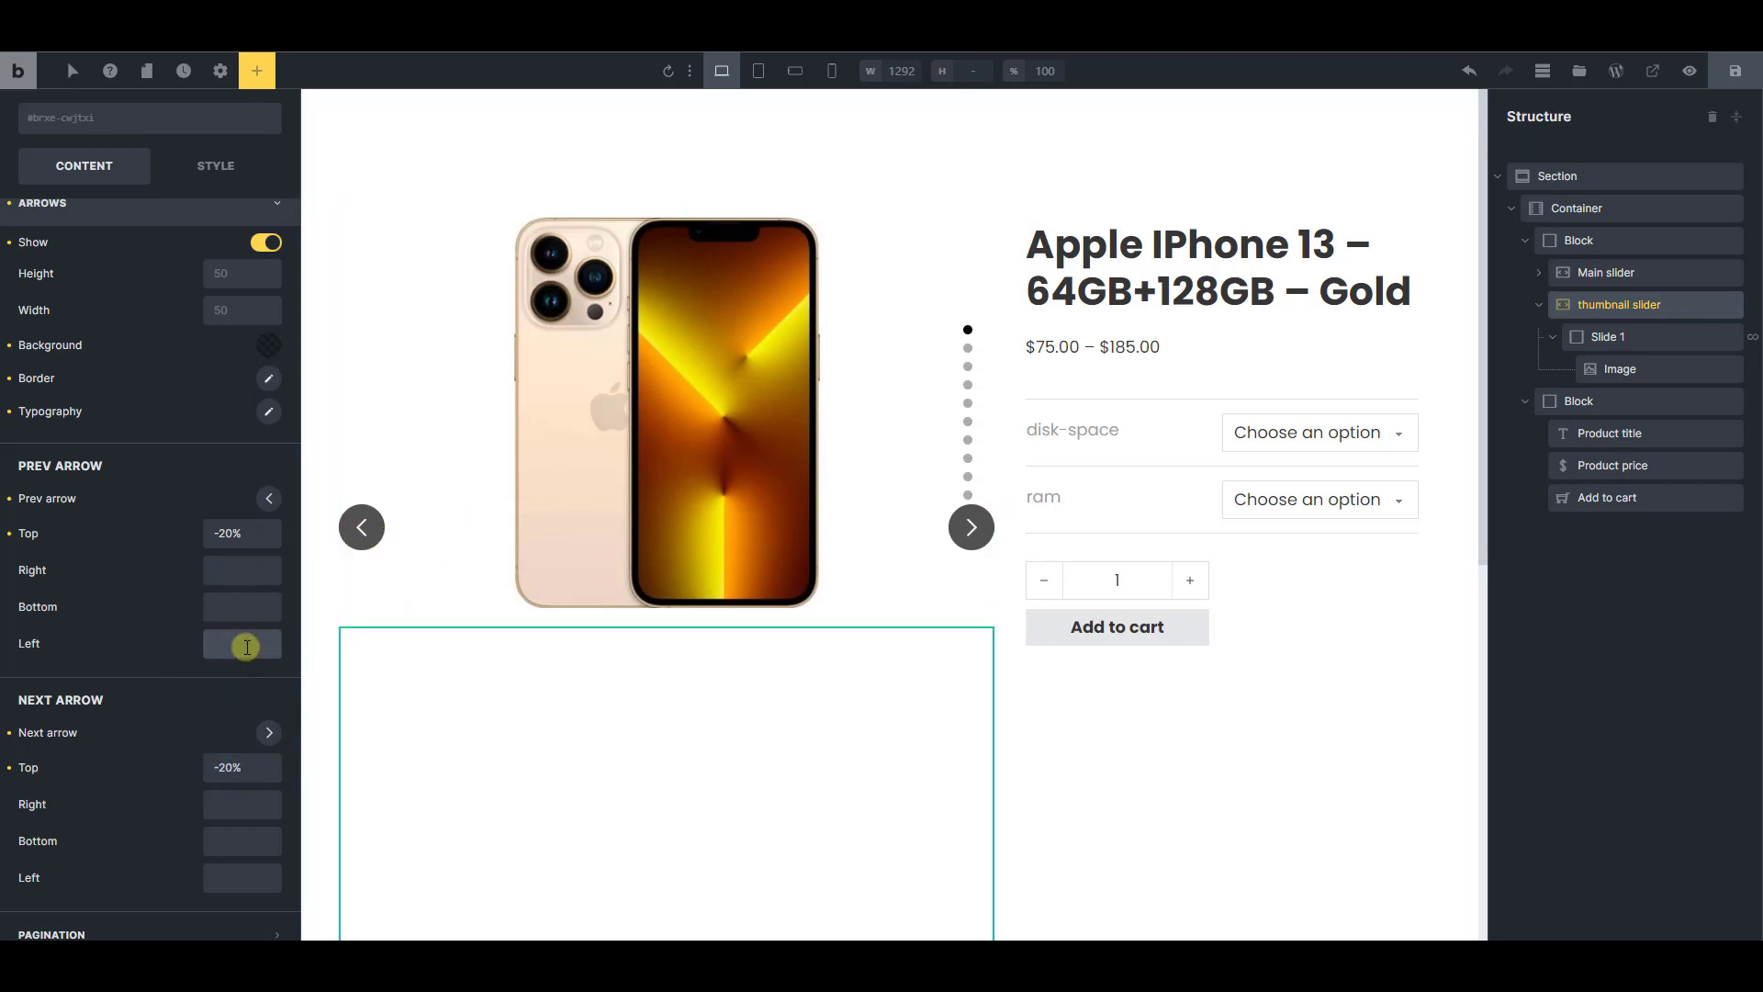
pyautogui.write('5%')
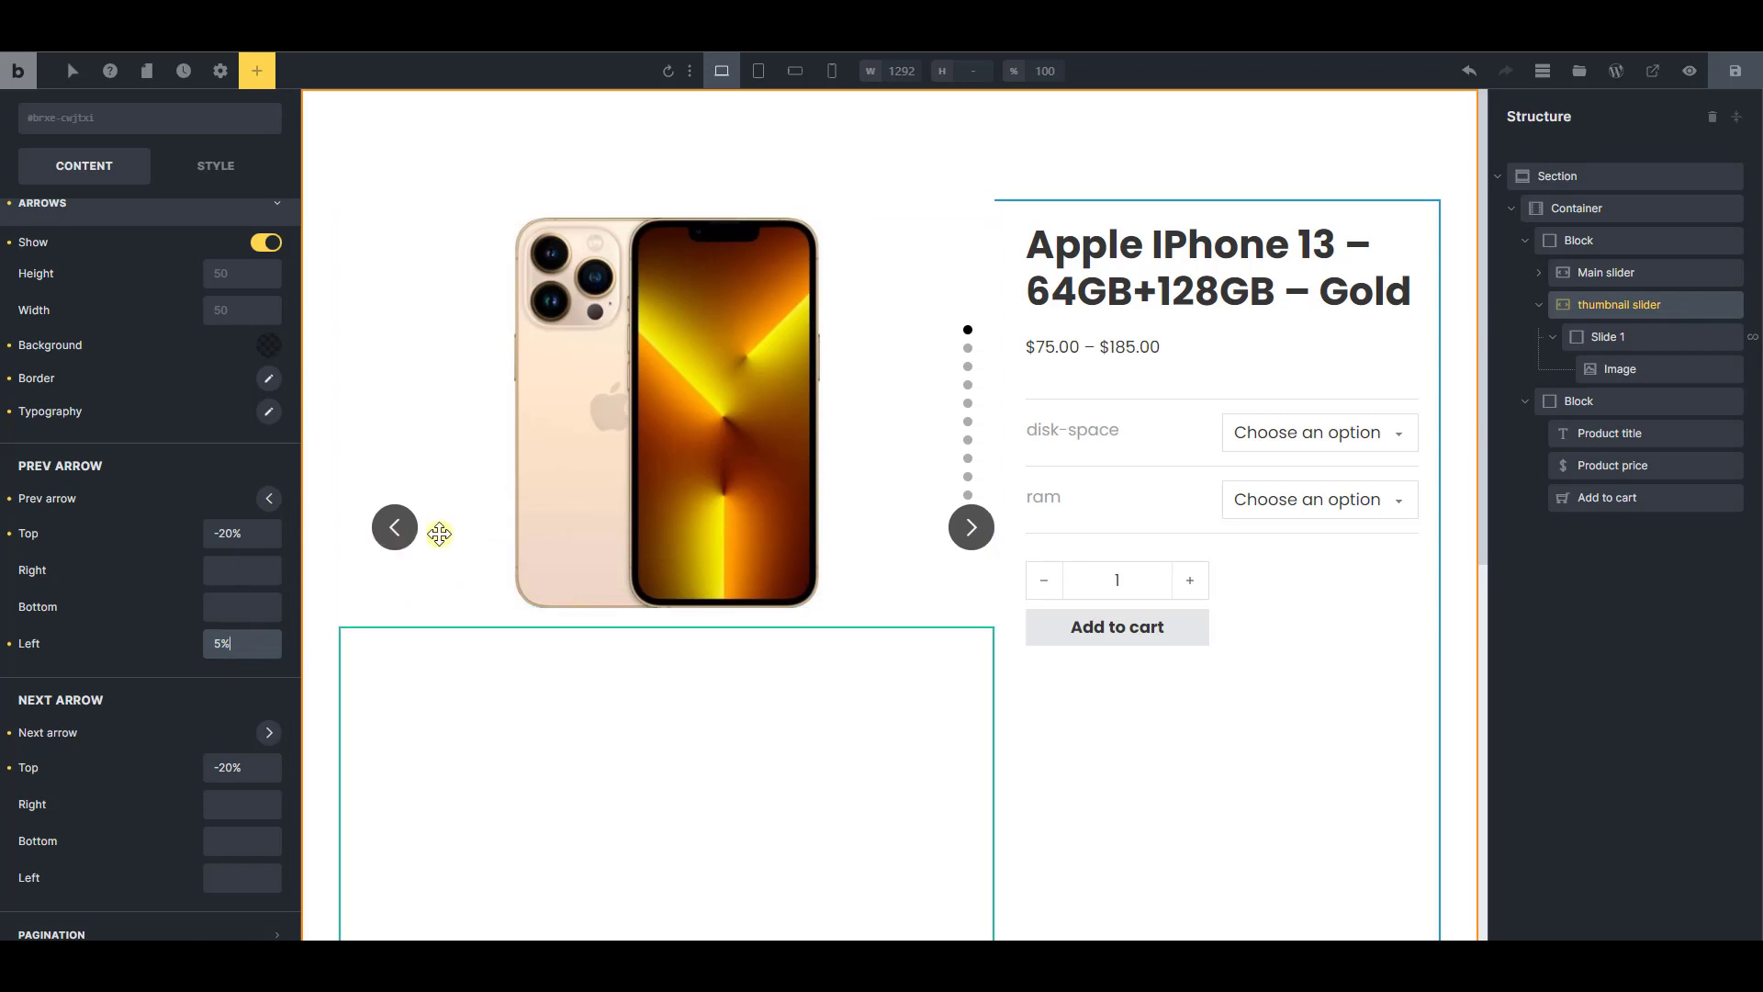
pyautogui.scroll(-1, 195, 719)
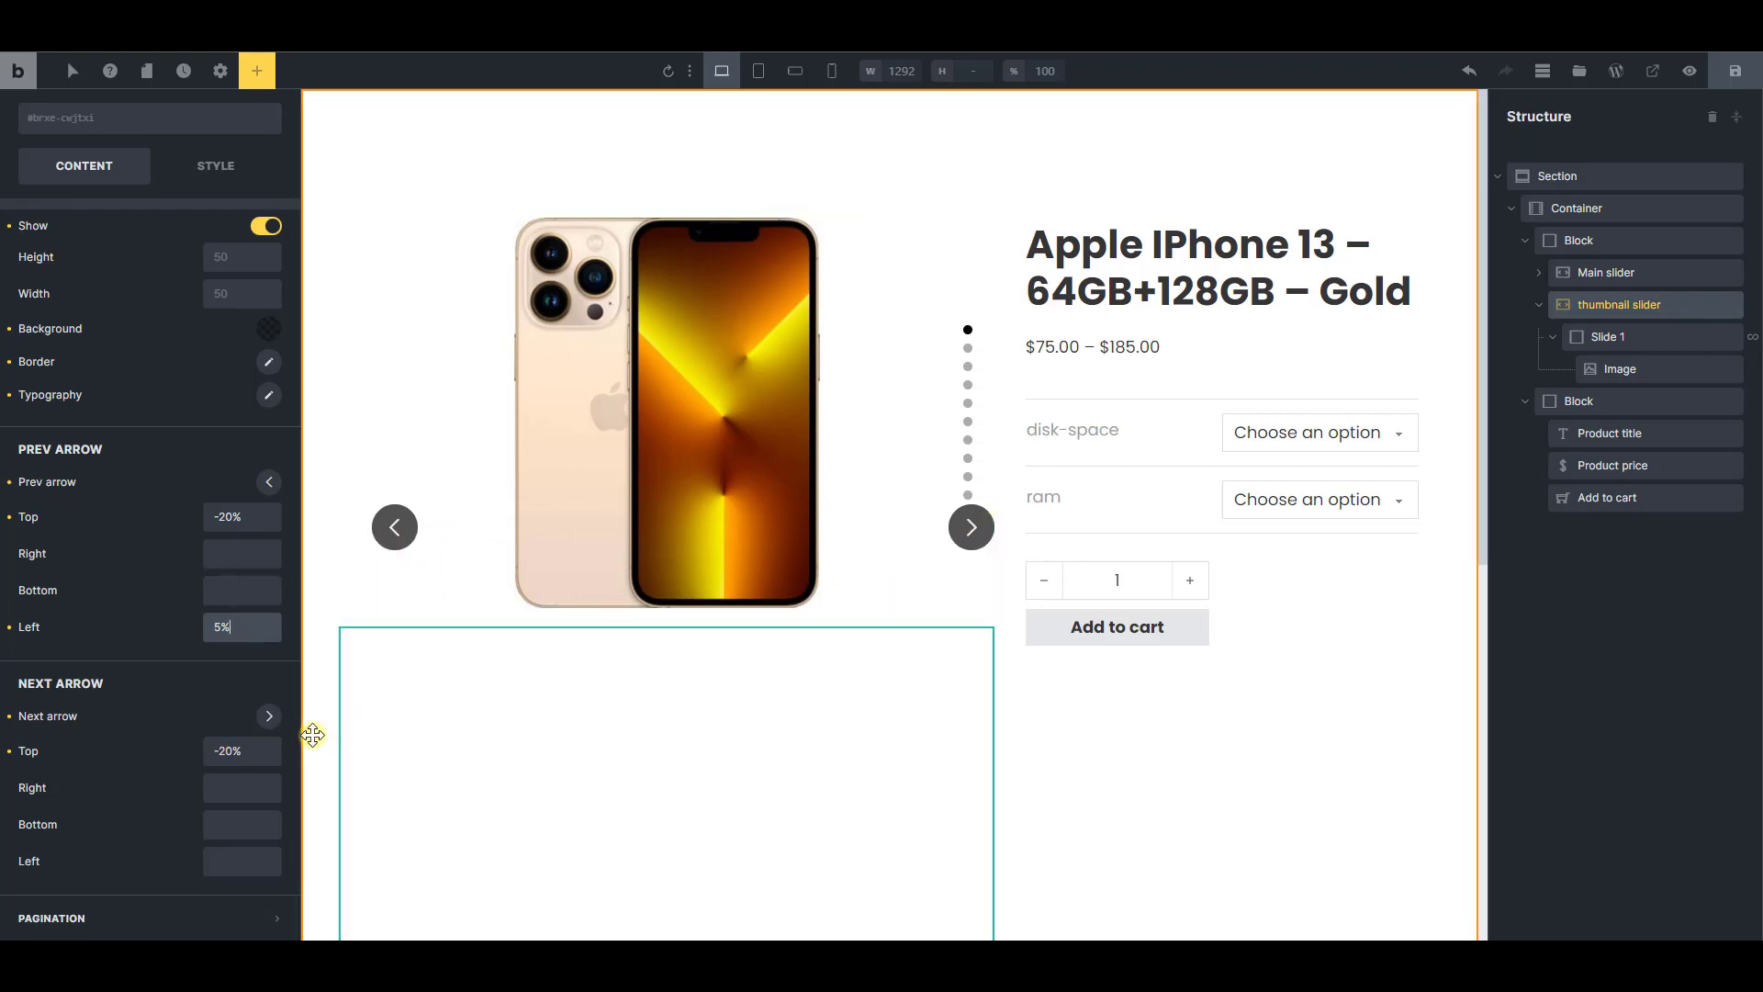
pyautogui.click(242, 790)
pyautogui.write('5')
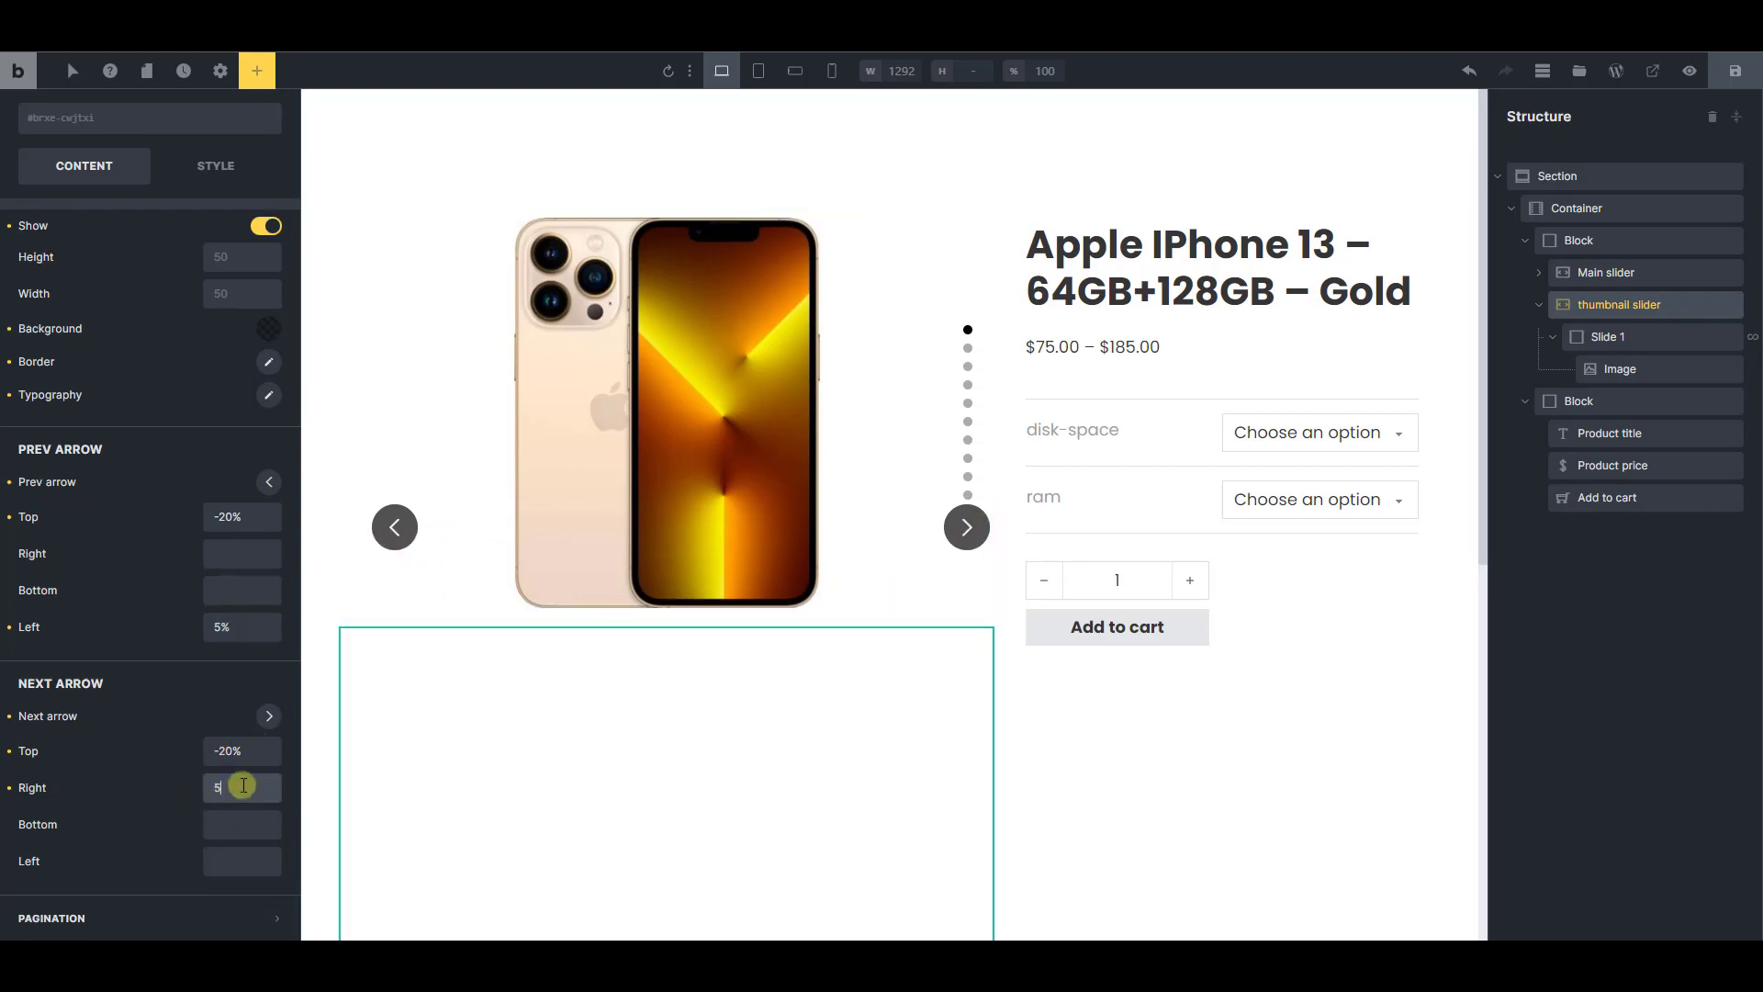
pyautogui.write('%')
# Set the thumbnail slider's spacing to 10 in its options and save the template
pyautogui.scroll(4, 229, 742)
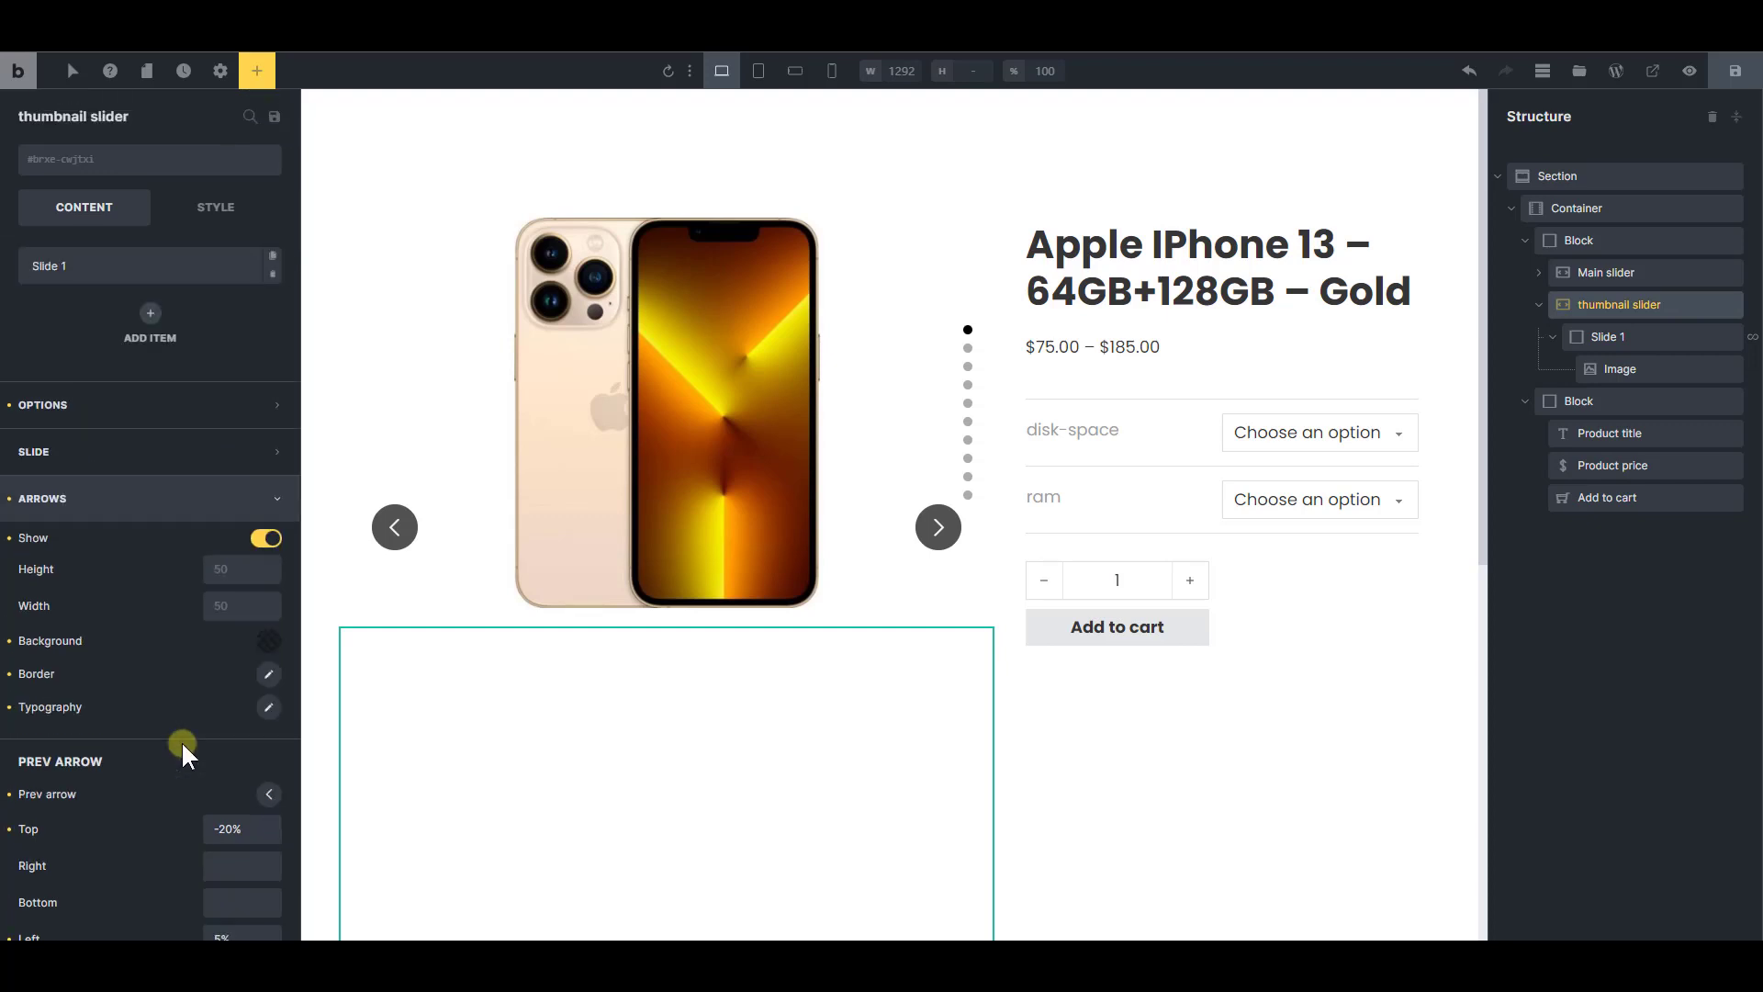
pyautogui.click(165, 406)
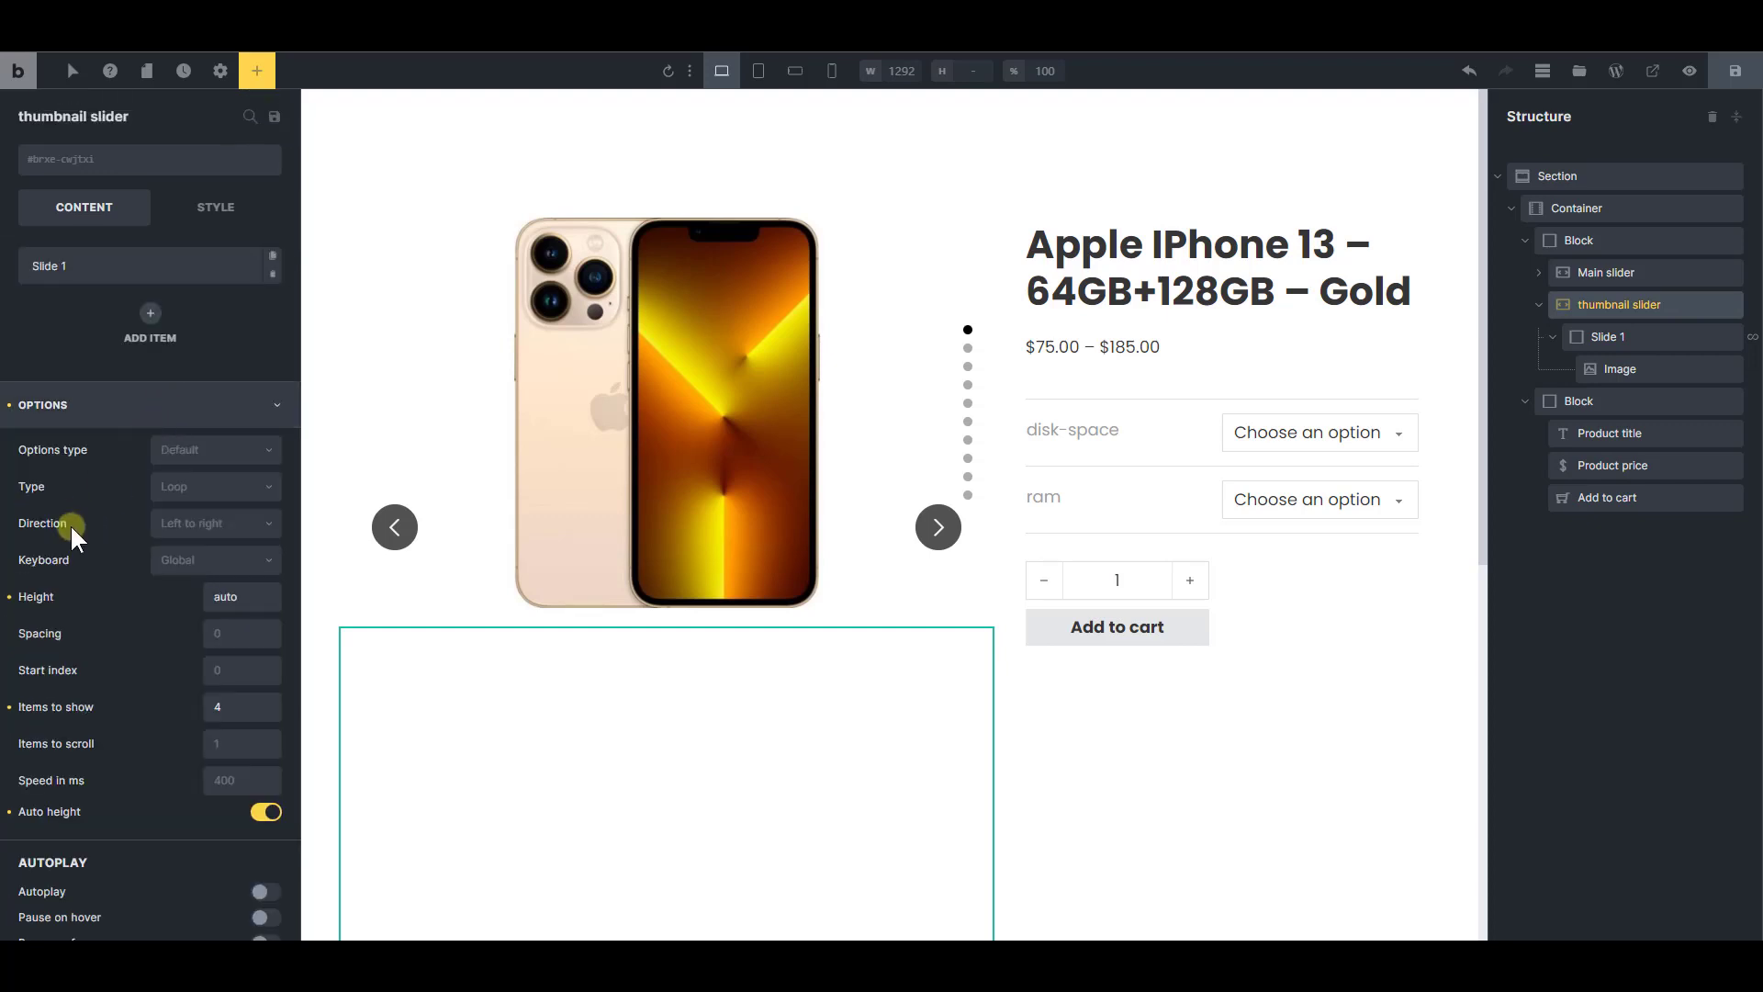
pyautogui.click(234, 634)
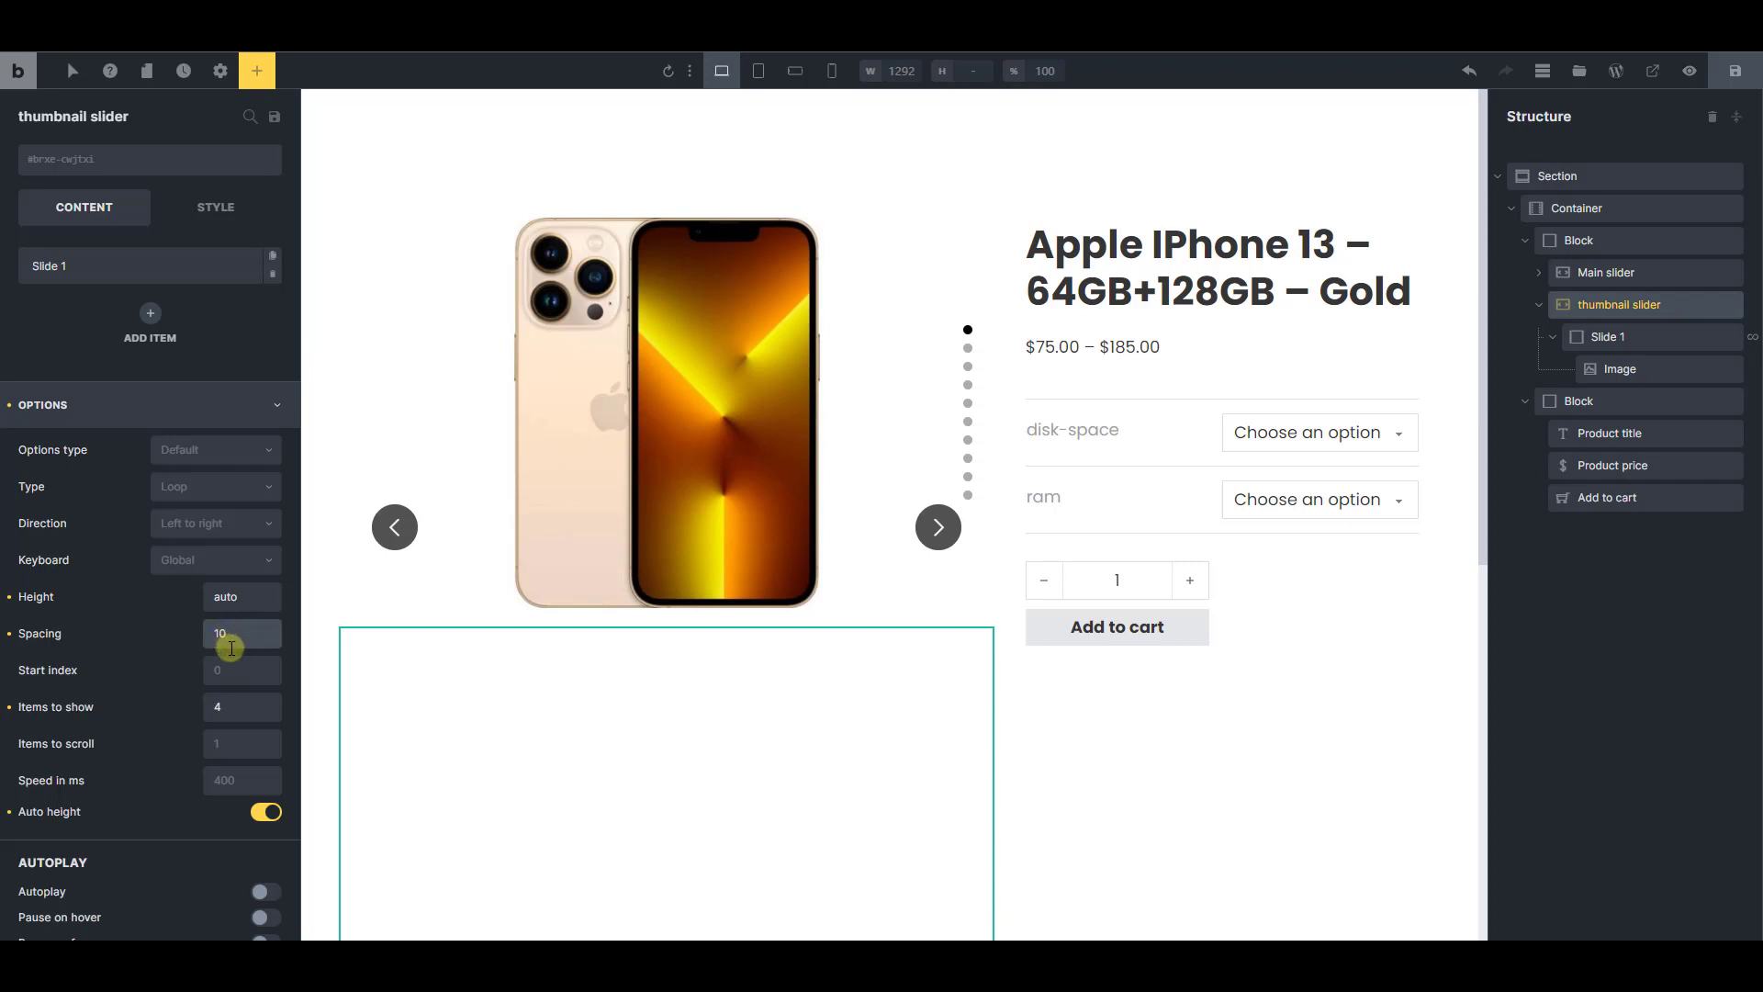
pyautogui.write('10')
pyautogui.click(1733, 77)
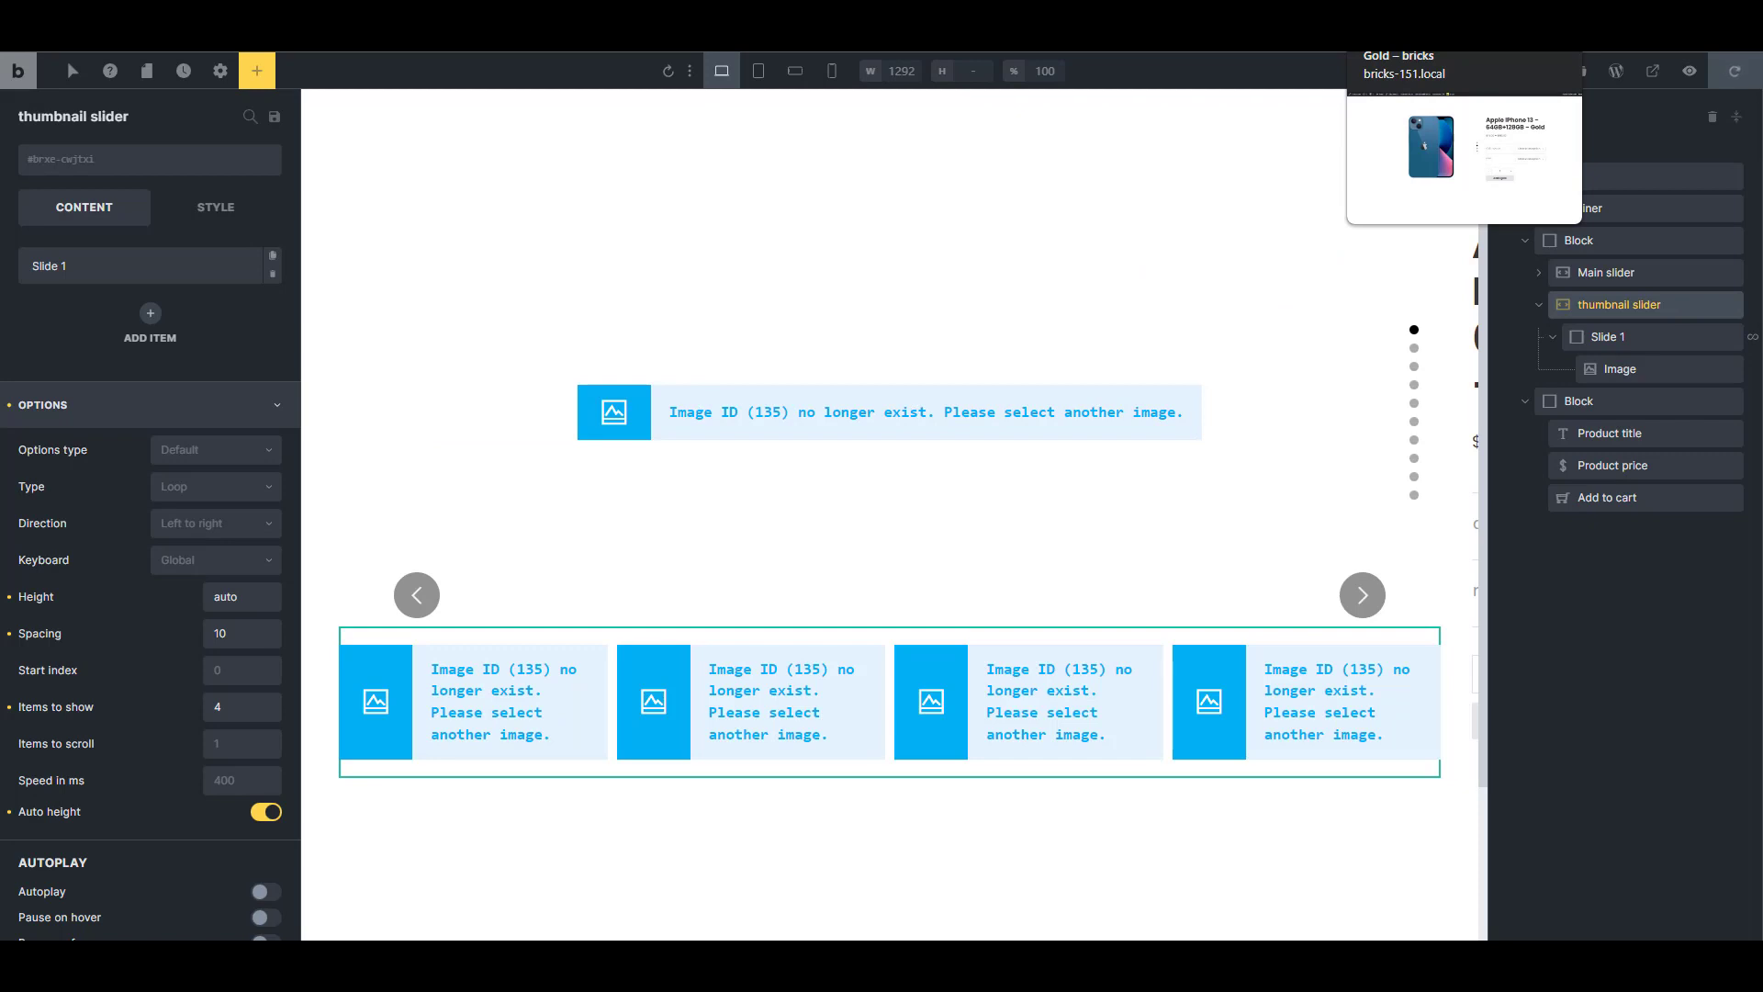
# Select Slide 1 inside the thumbnail slider in the page structure
pyautogui.click(1537, 305)
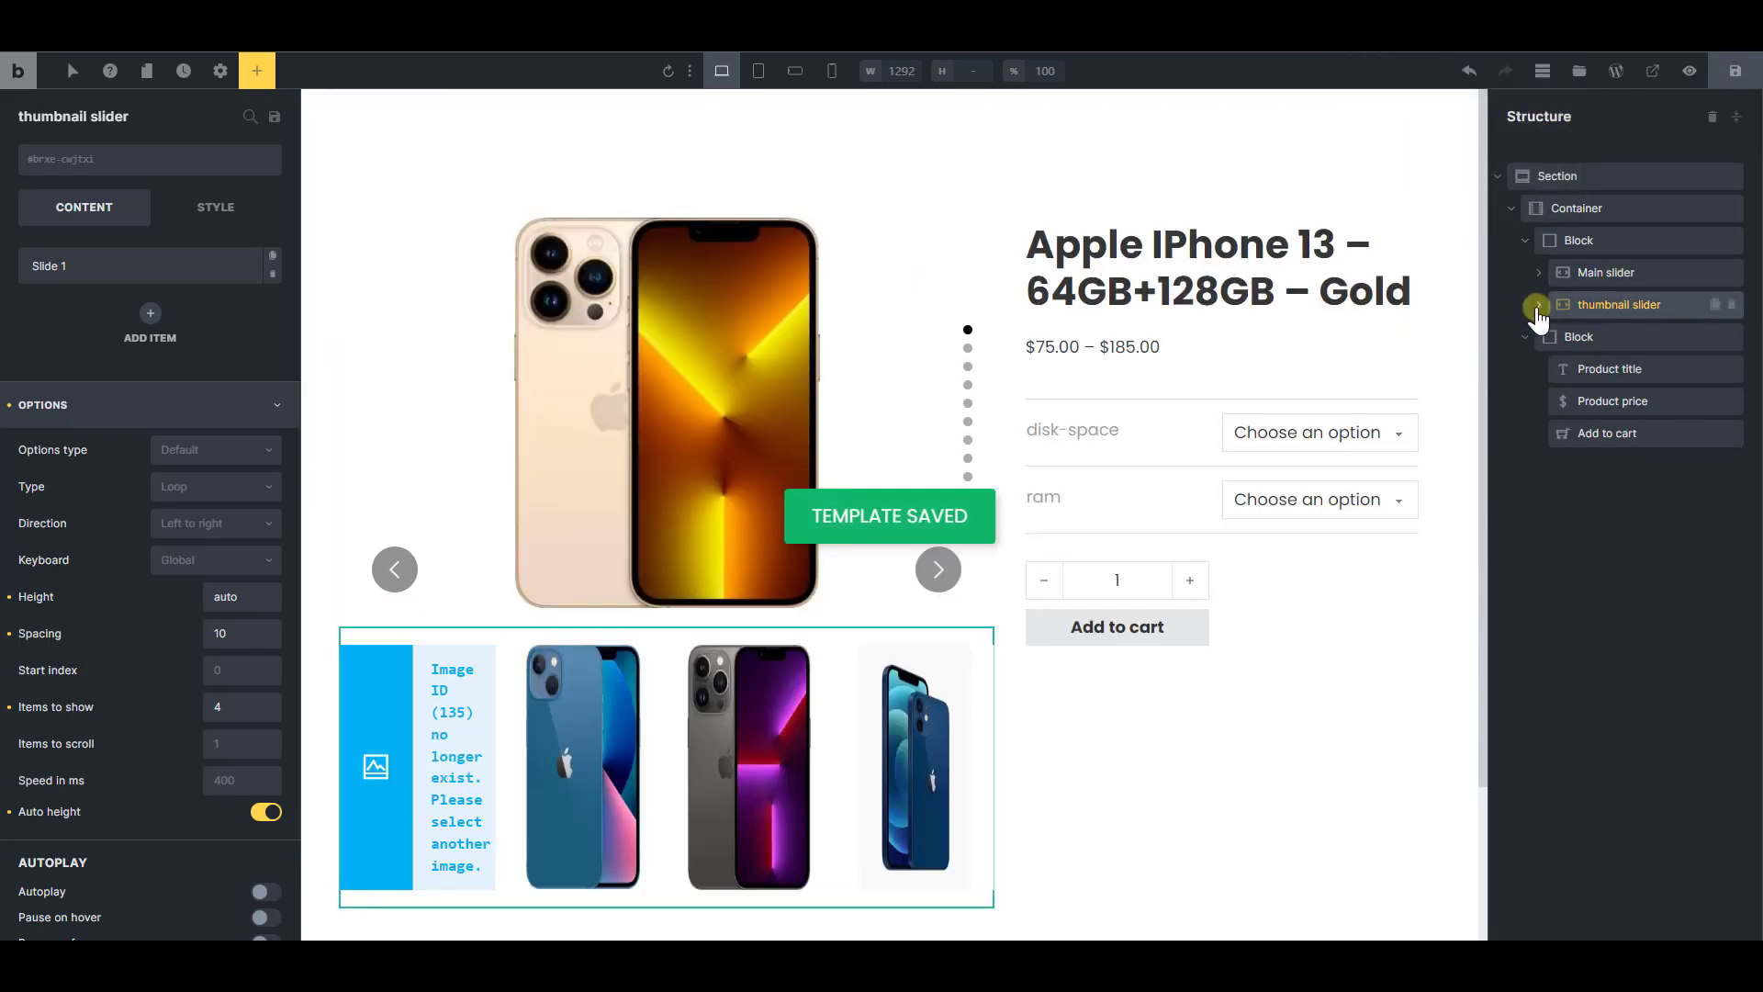
pyautogui.click(1538, 305)
pyautogui.click(1612, 336)
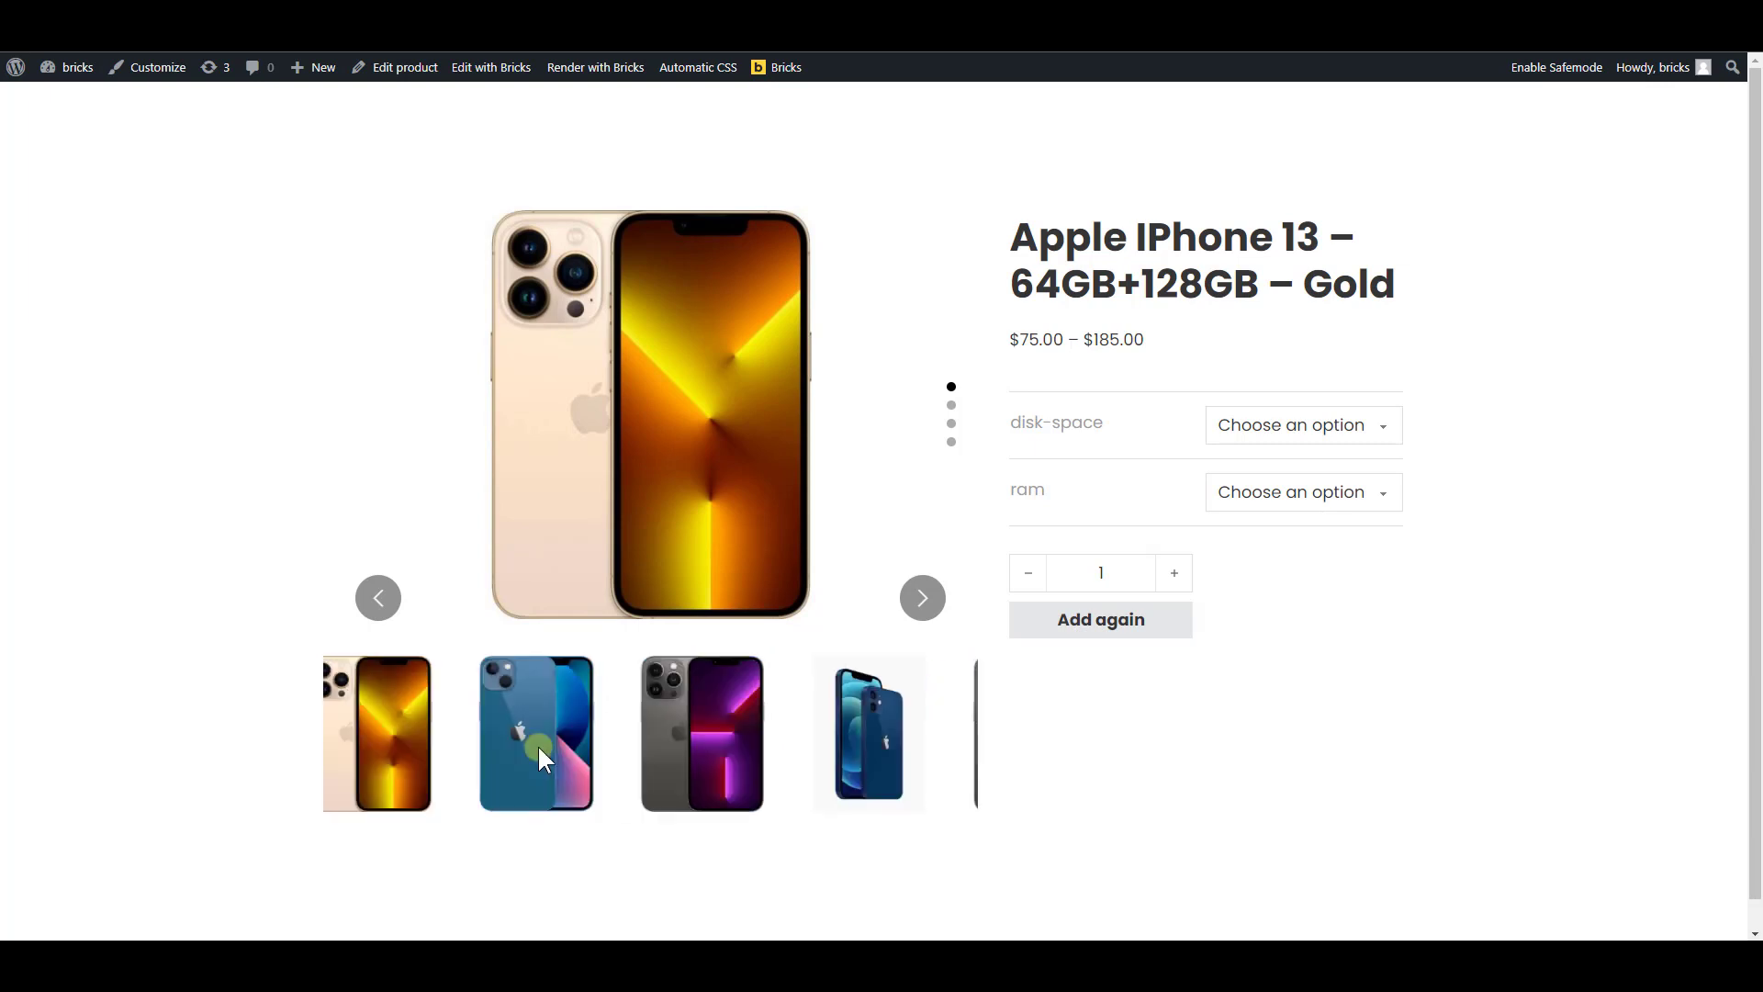
# Move through the main slider on the live product page and compare its images with the thumbnails
pyautogui.scroll(-3, 789, 461)
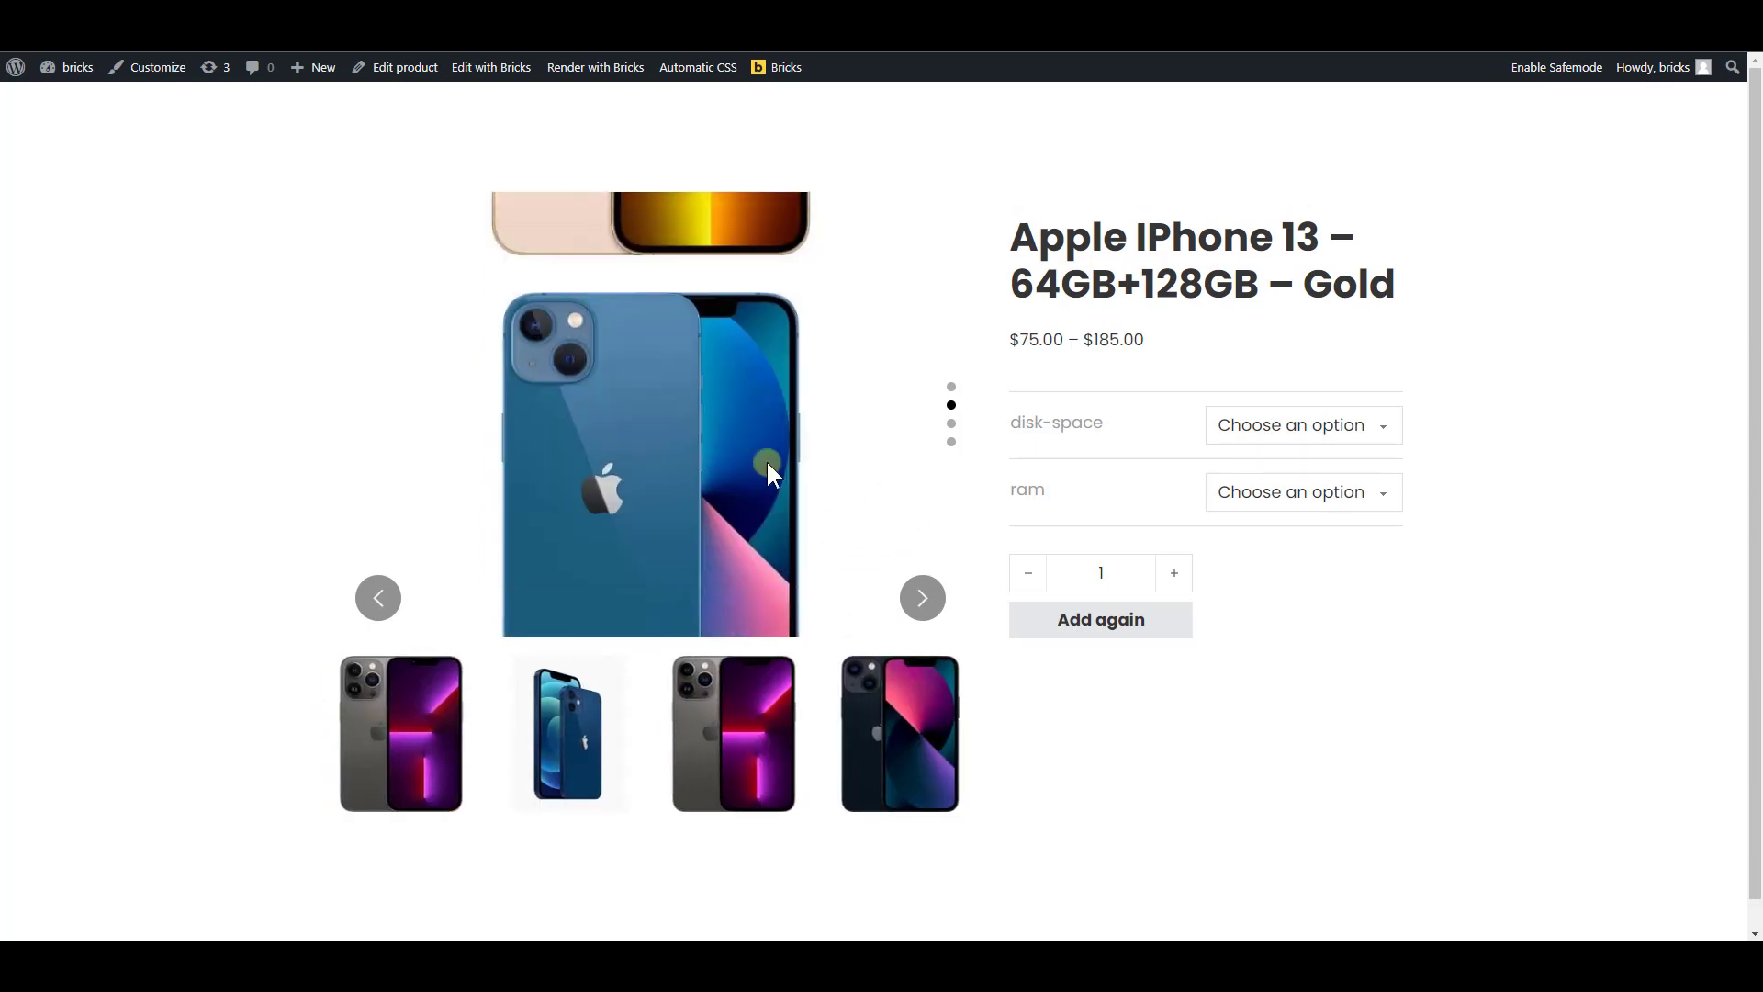
pyautogui.scroll(-3, 735, 450)
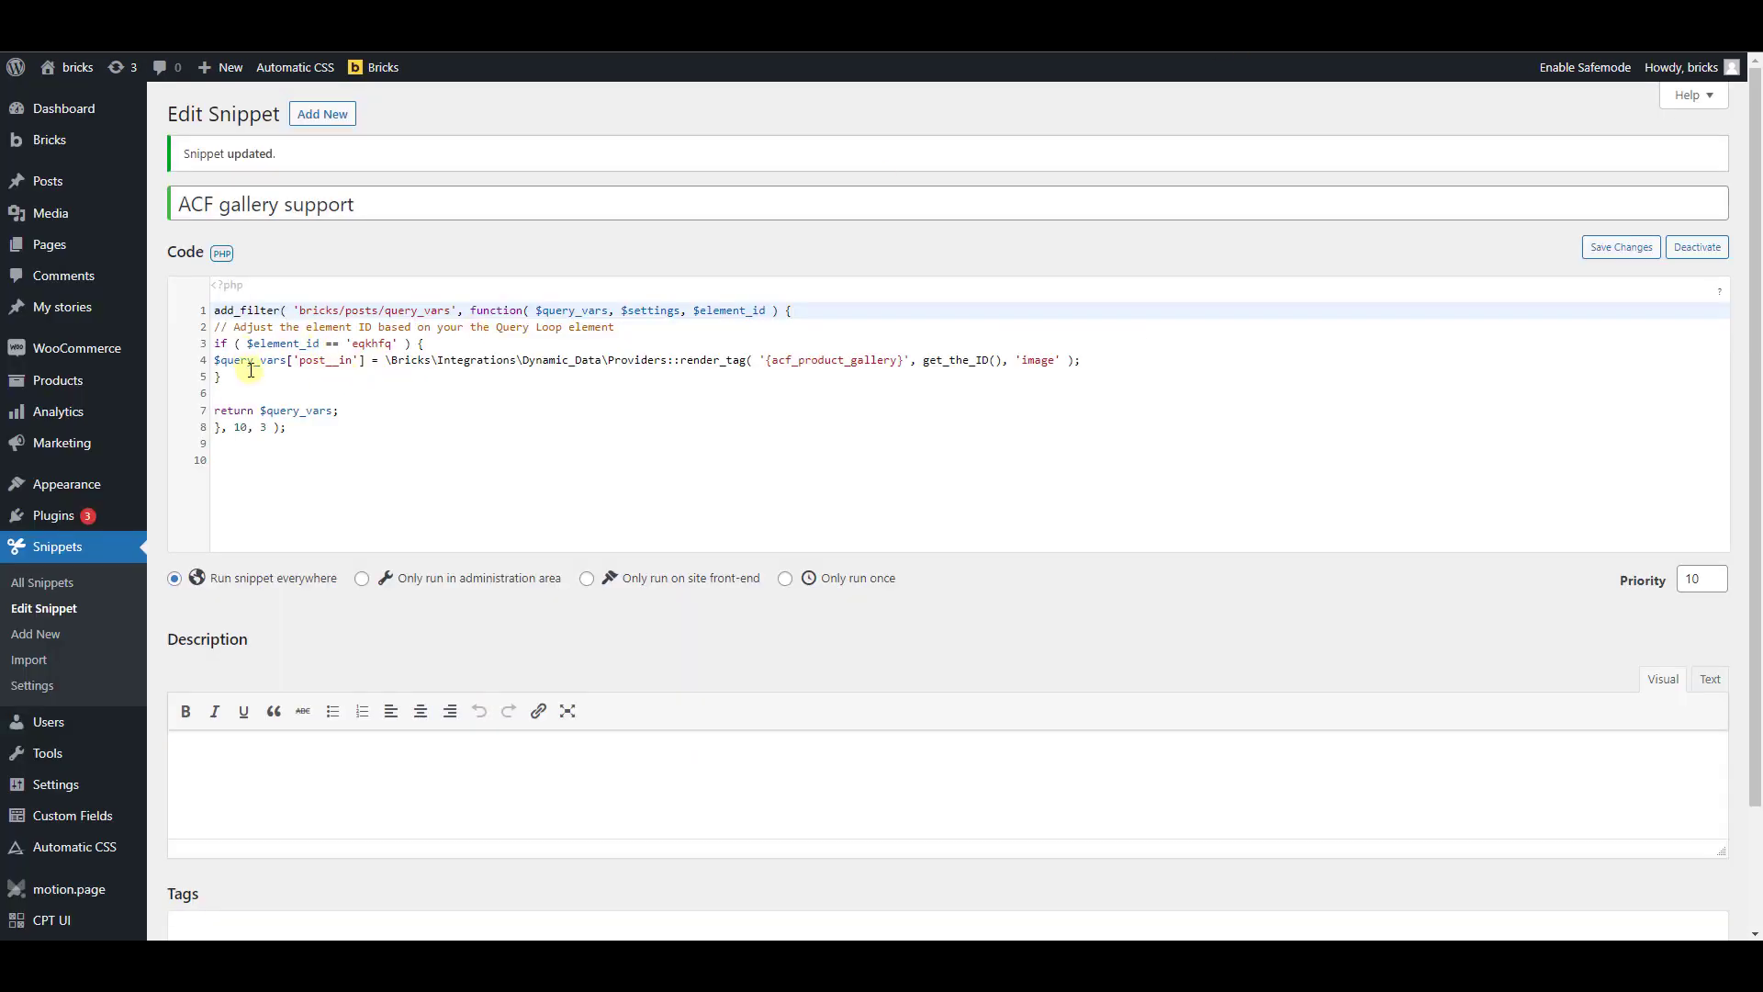
# Duplicate the if block that checks for element ID 'eqkhfq' below the original in the ACF gallery support snippet
pyautogui.click(251, 375)
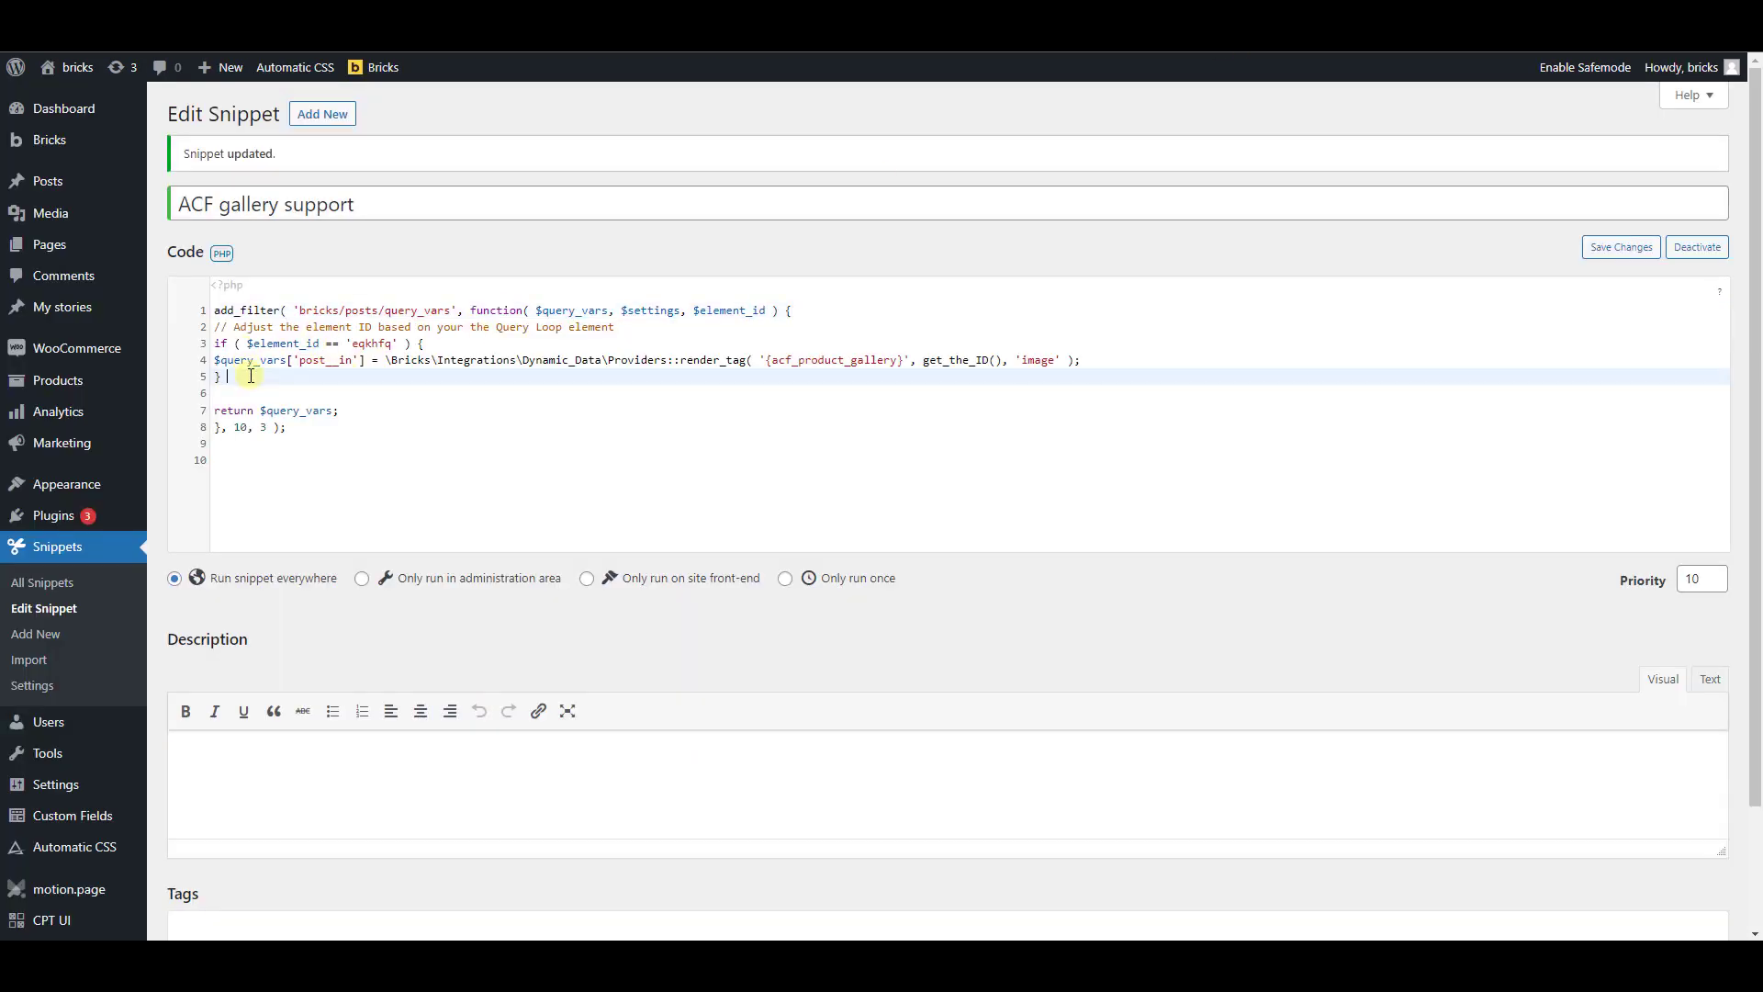
pyautogui.moveTo(231, 376); pyautogui.dragTo(204, 345)
pyautogui.hotkey('ctrl', 'c')
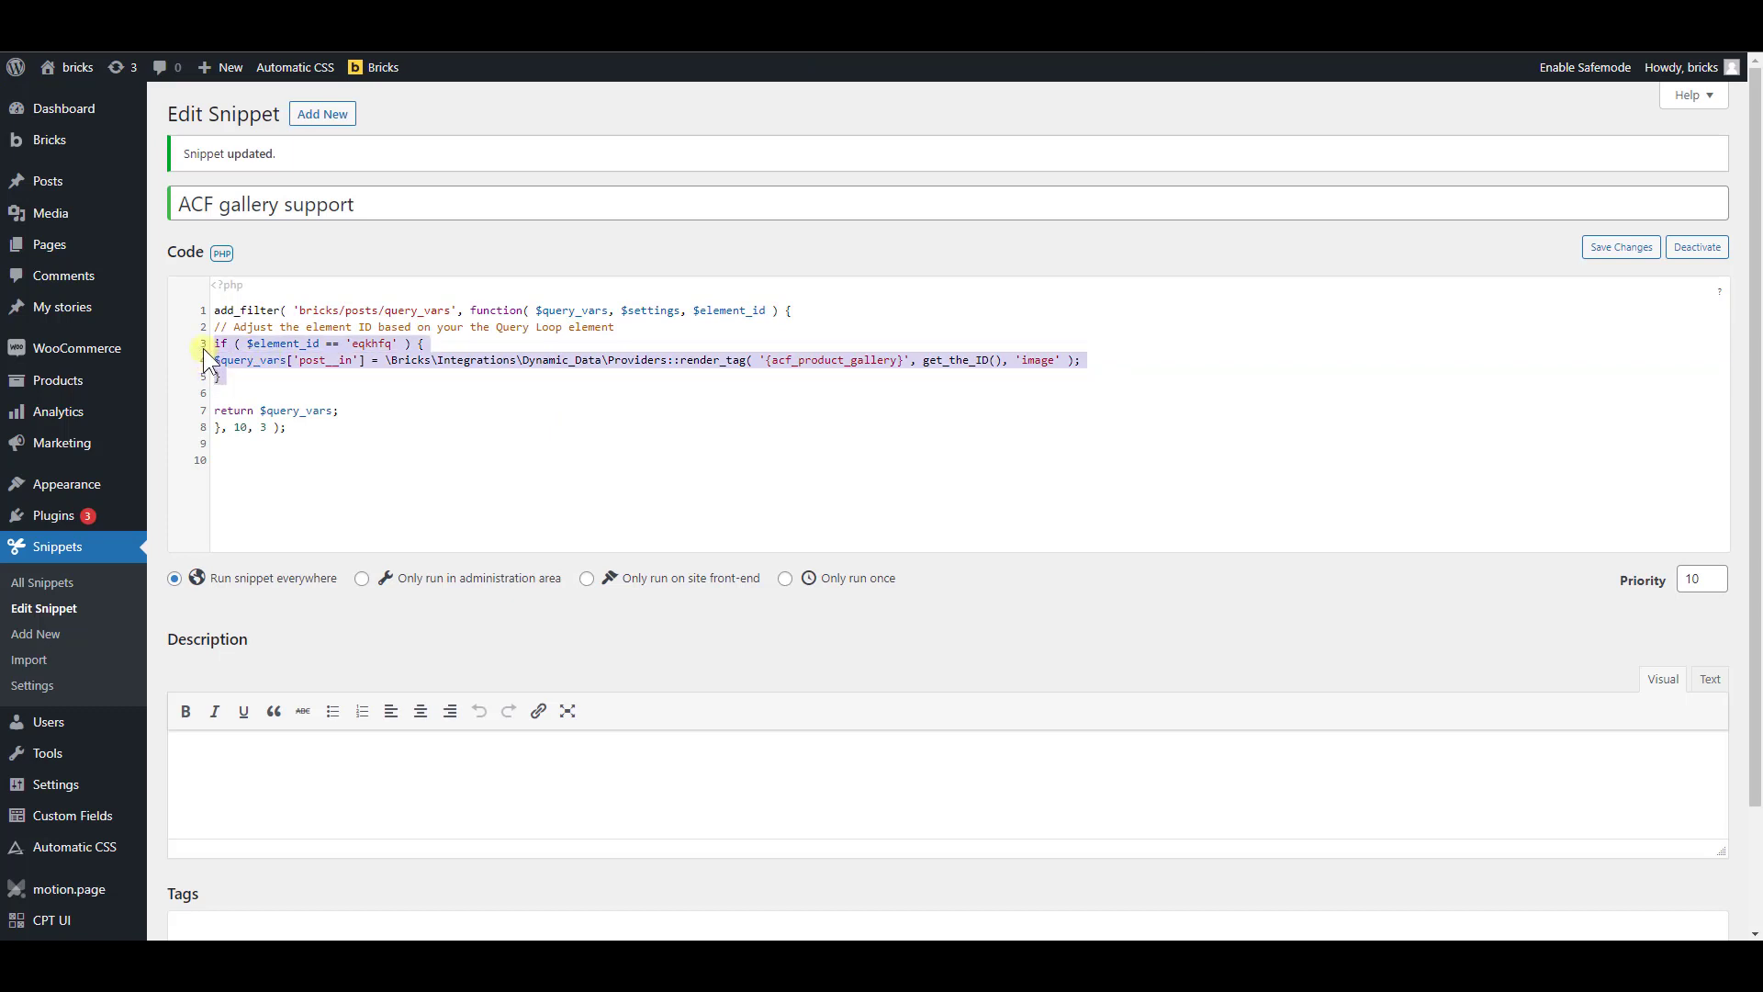
pyautogui.click(231, 378)
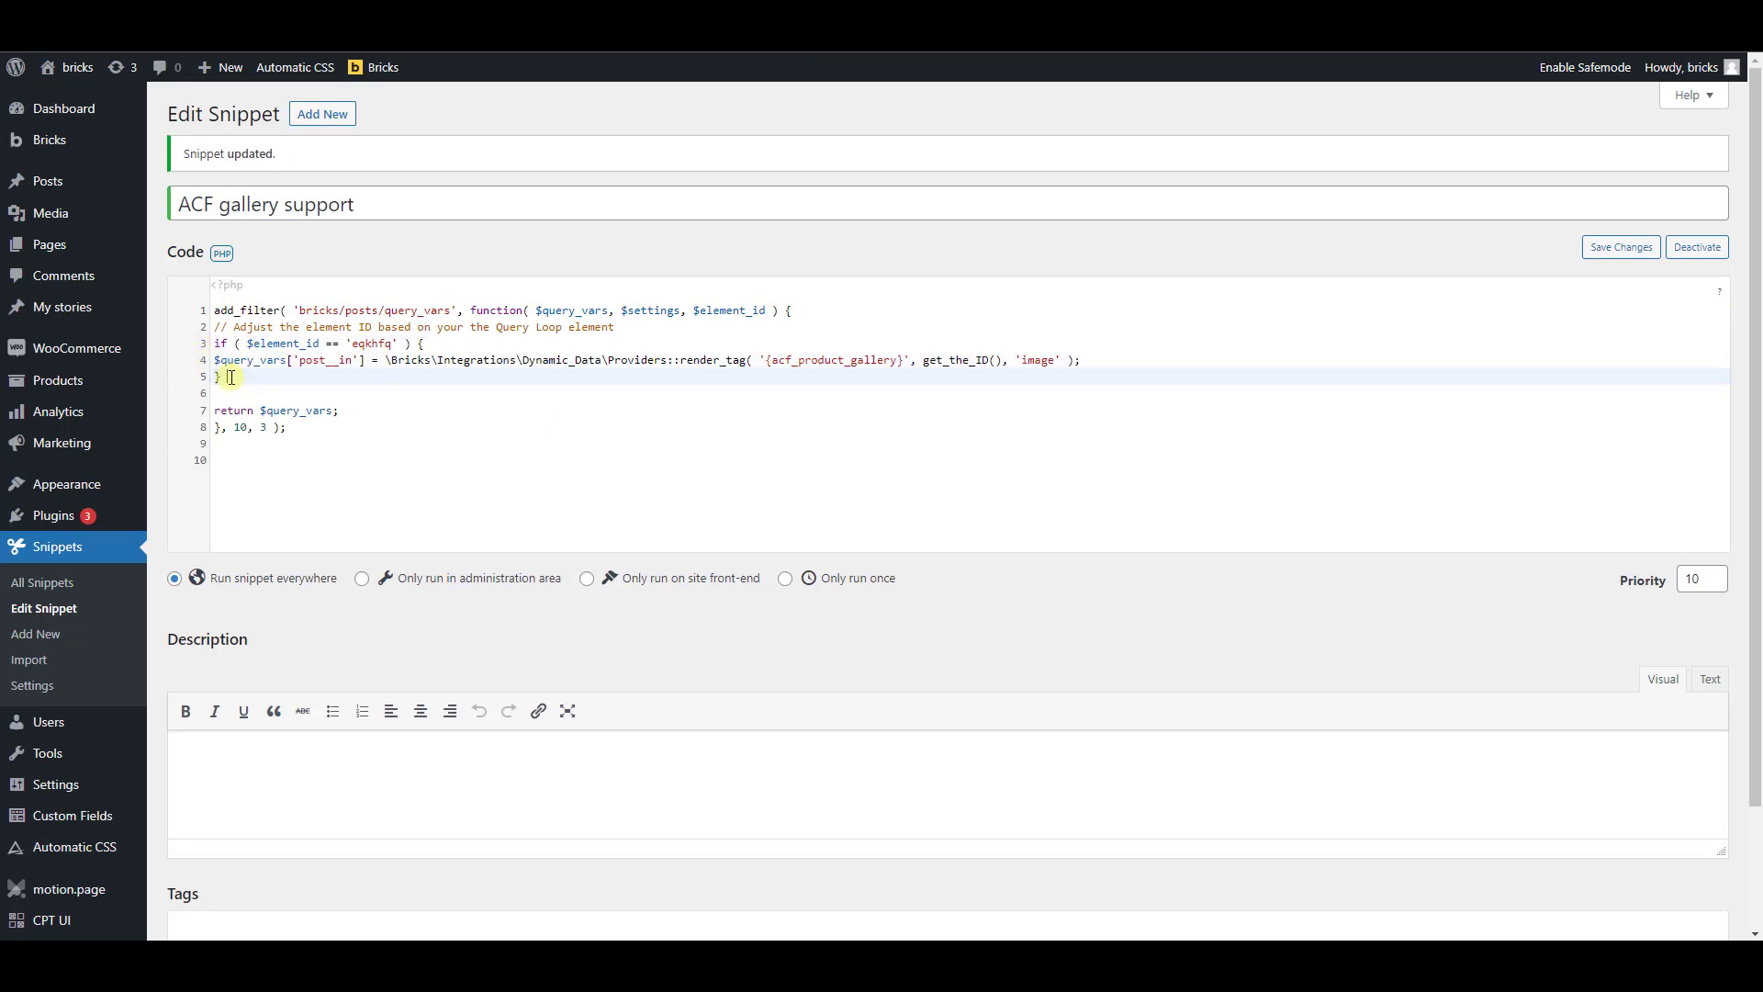
pyautogui.press('Return')
pyautogui.press('Return')
pyautogui.hotkey('ctrl', 'v')
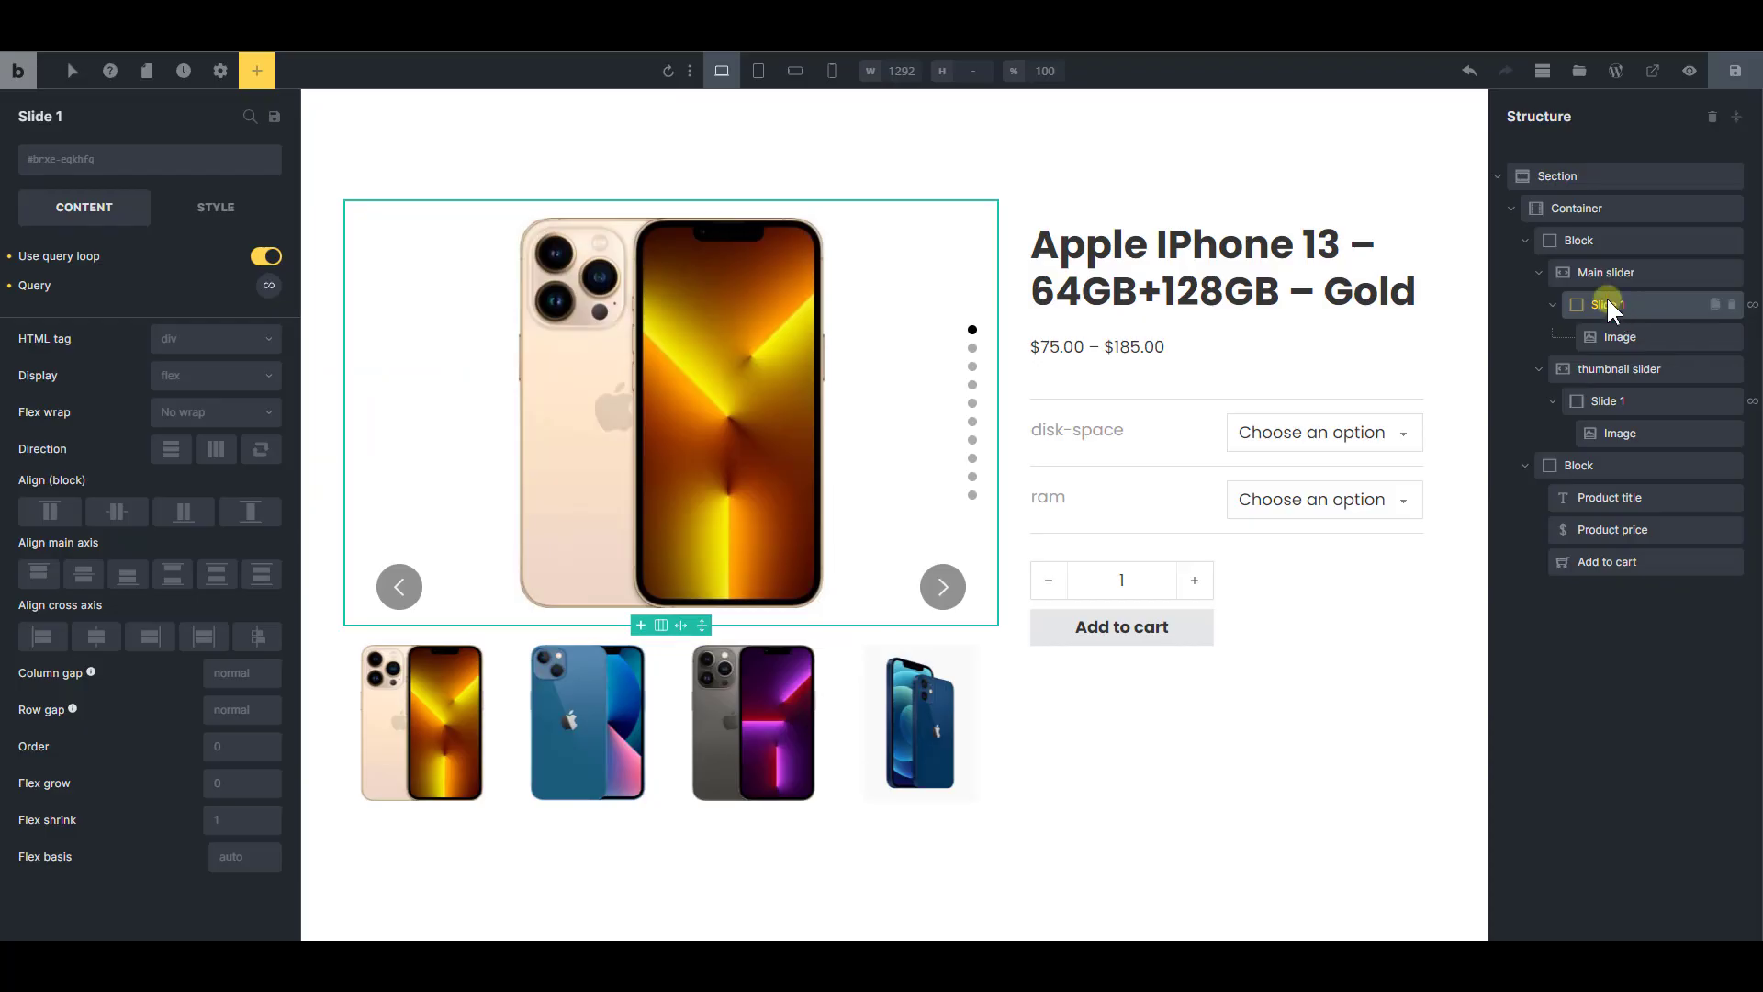
# Select Slide 1 inside the thumbnail slider and look up its element ID
pyautogui.click(1541, 274)
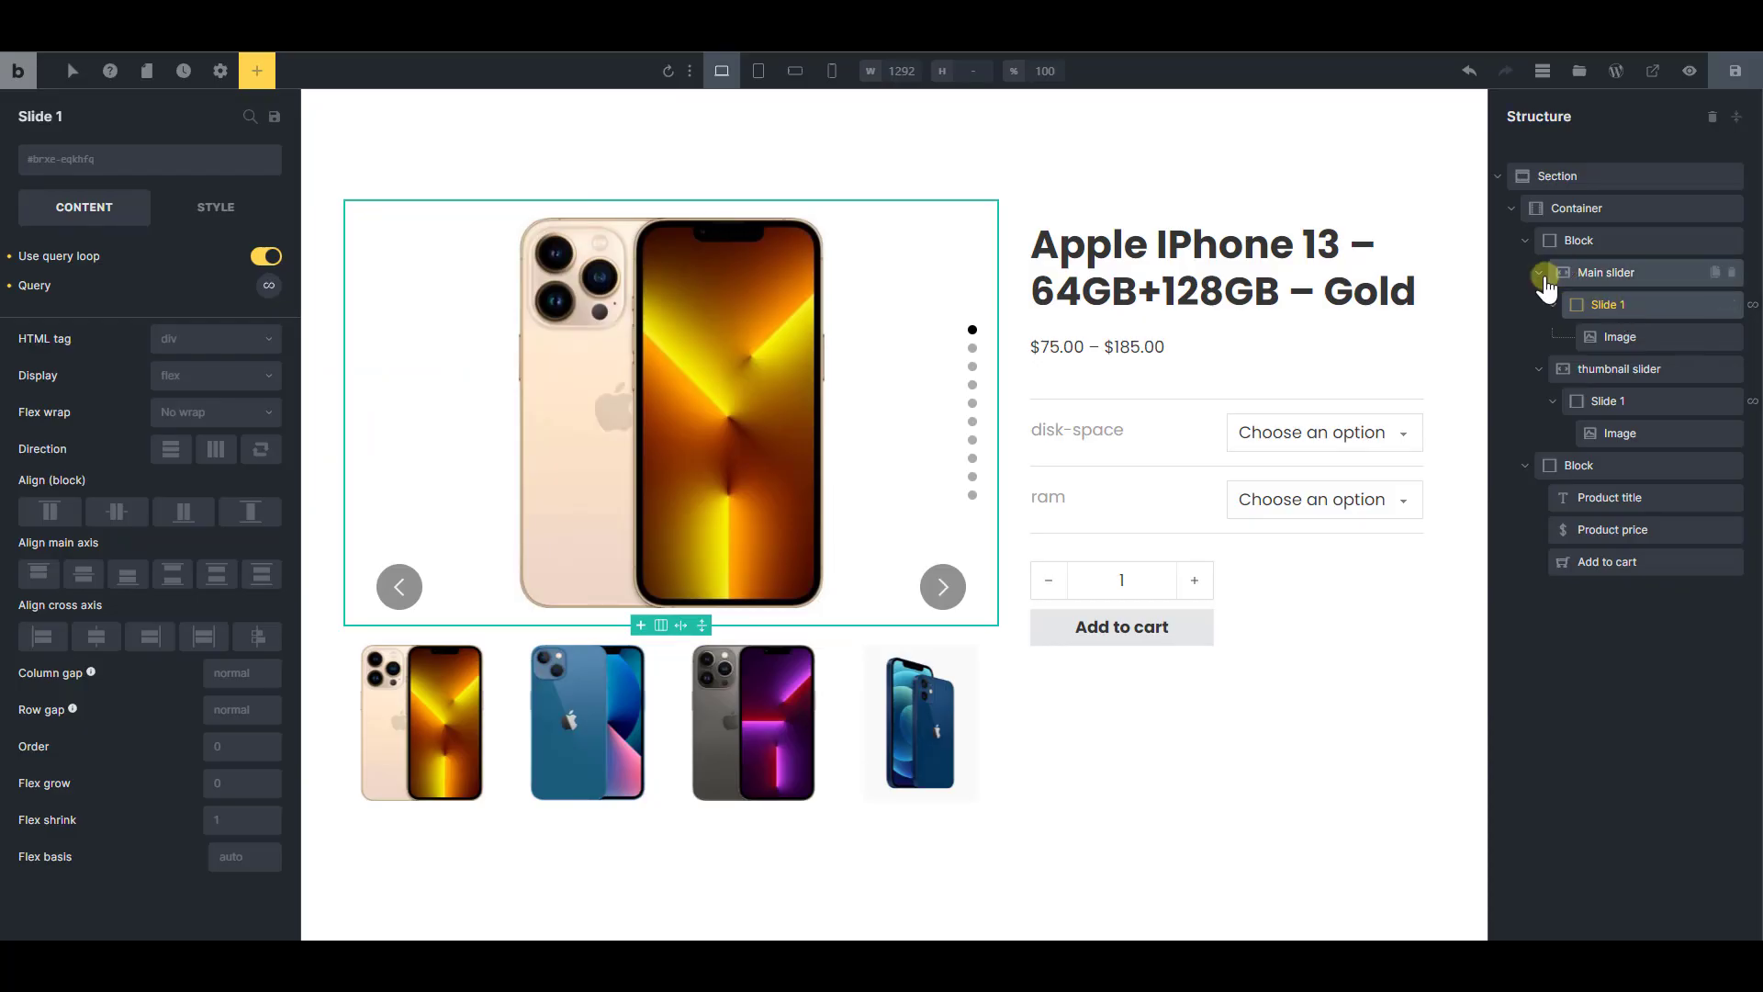
pyautogui.click(1602, 336)
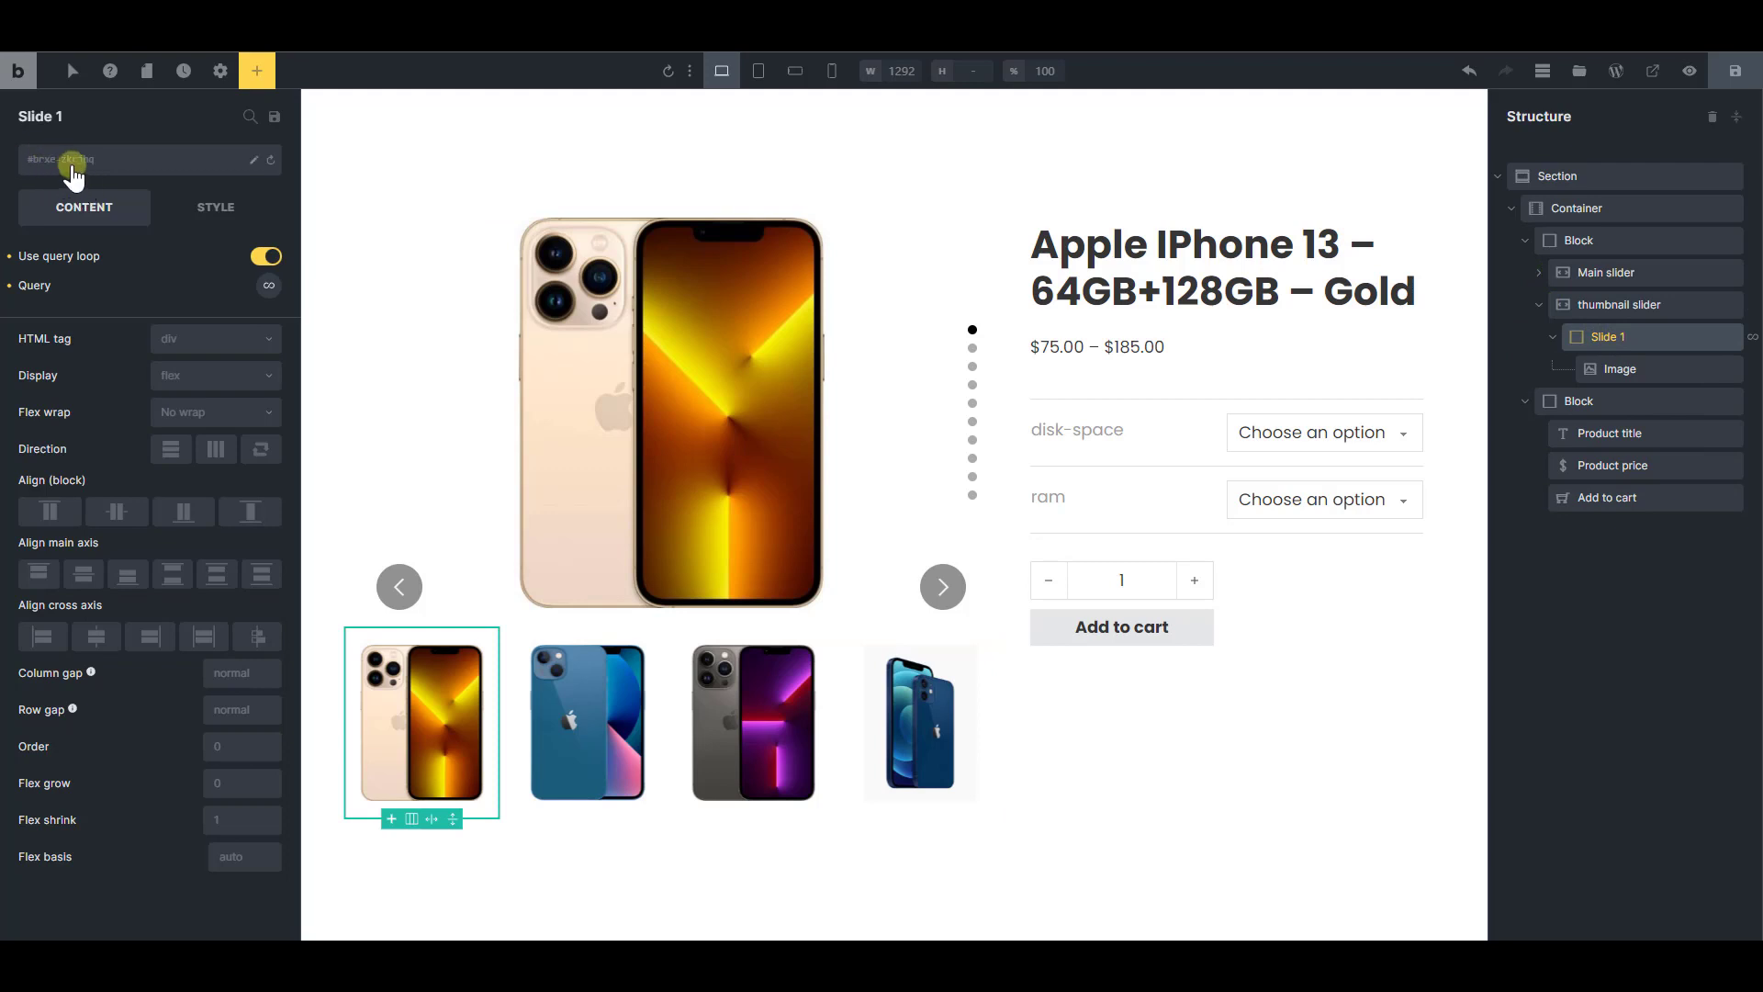
pyautogui.moveTo(71, 168); pyautogui.dragTo(99, 168)
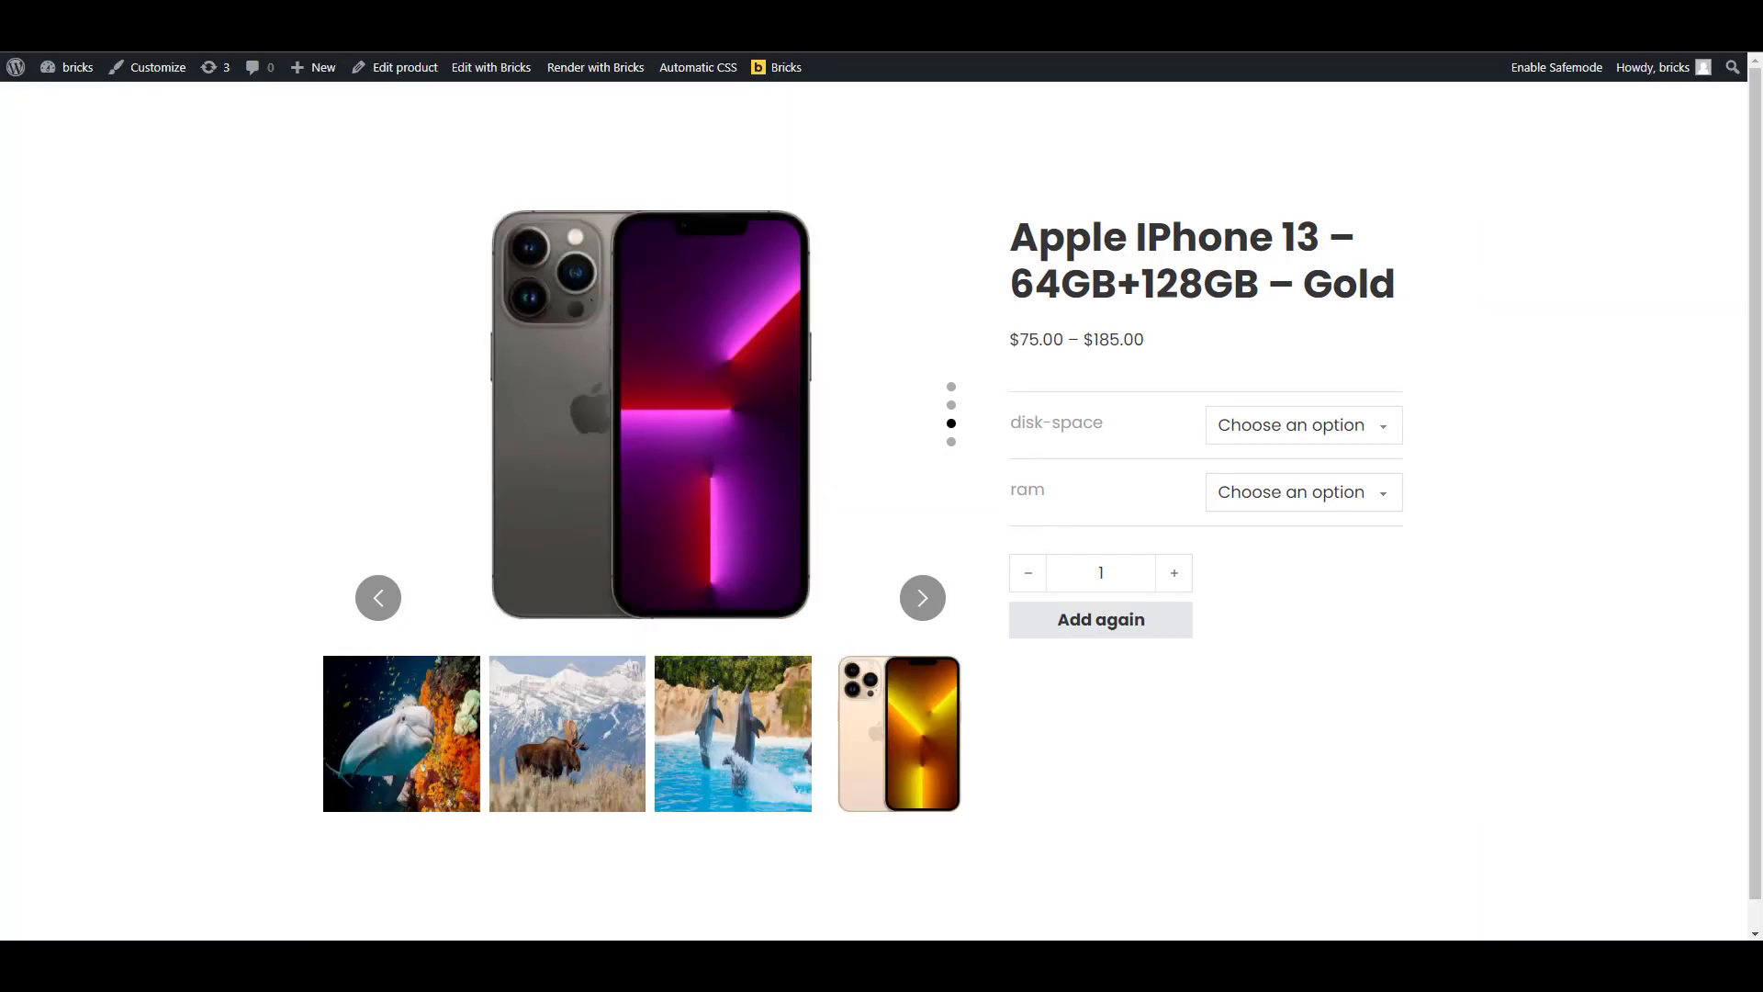
# Inspect a thumbnail slide on the live product page with the browser developer tools and copy the element ID from its class
pyautogui.press('F12')
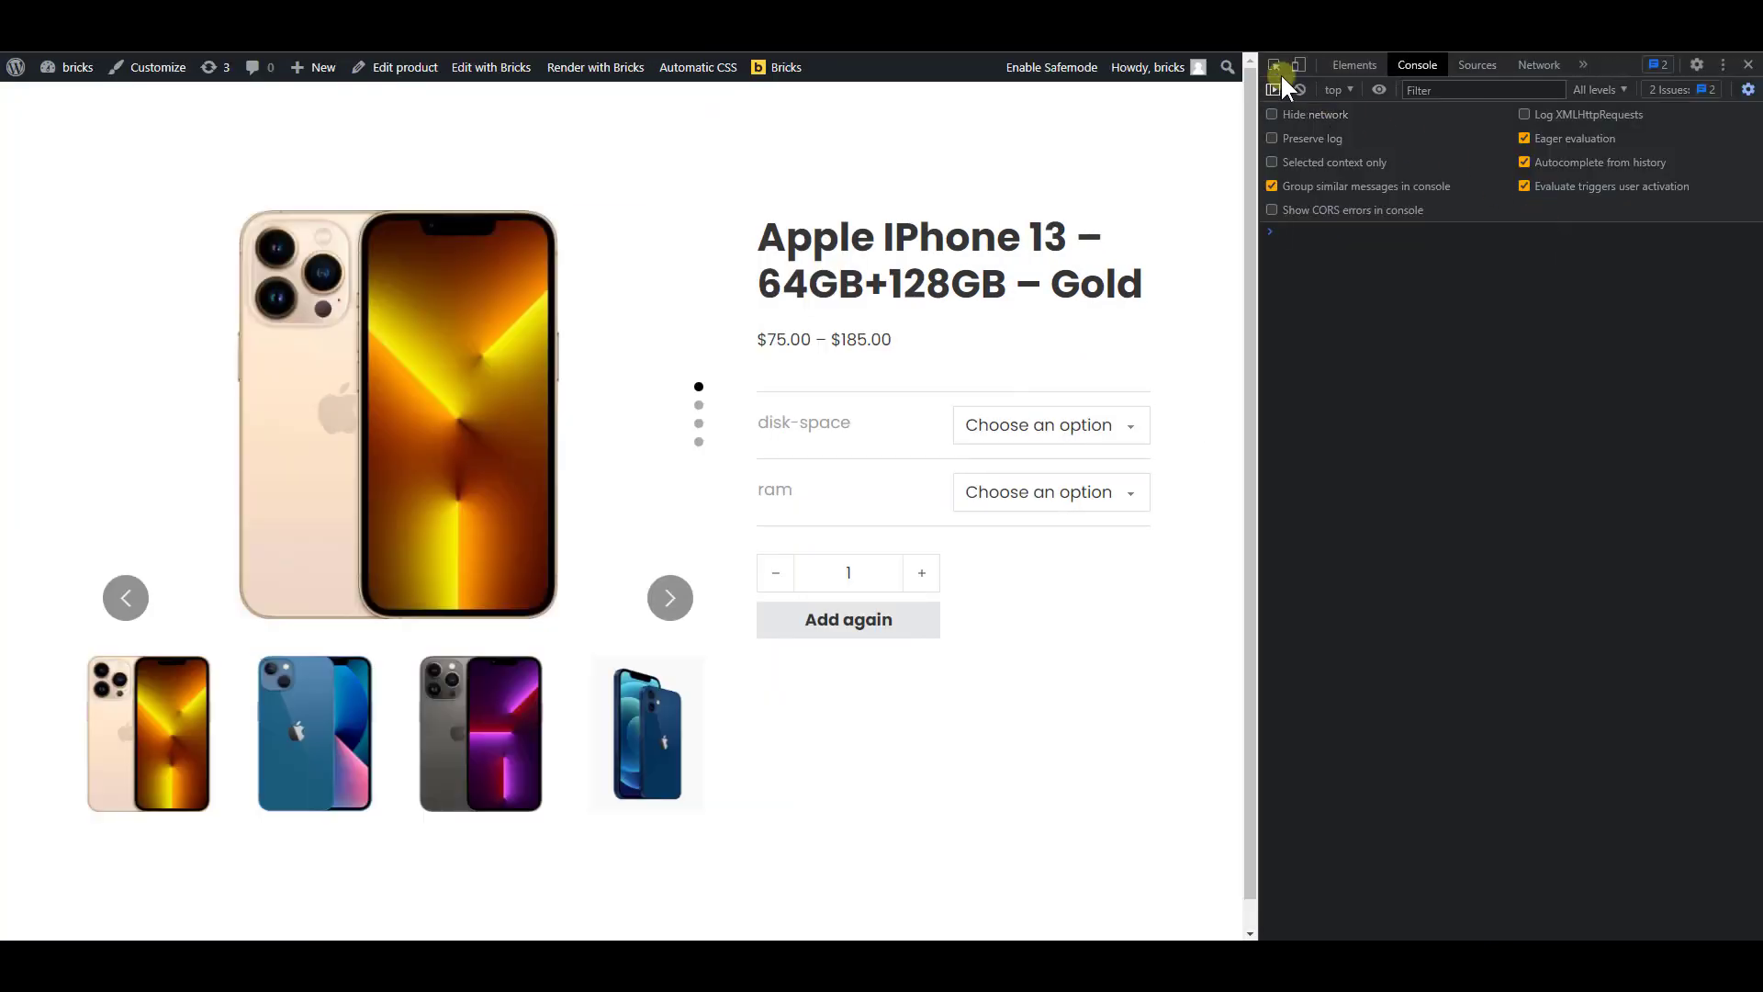
pyautogui.click(1273, 65)
pyautogui.click(571, 724)
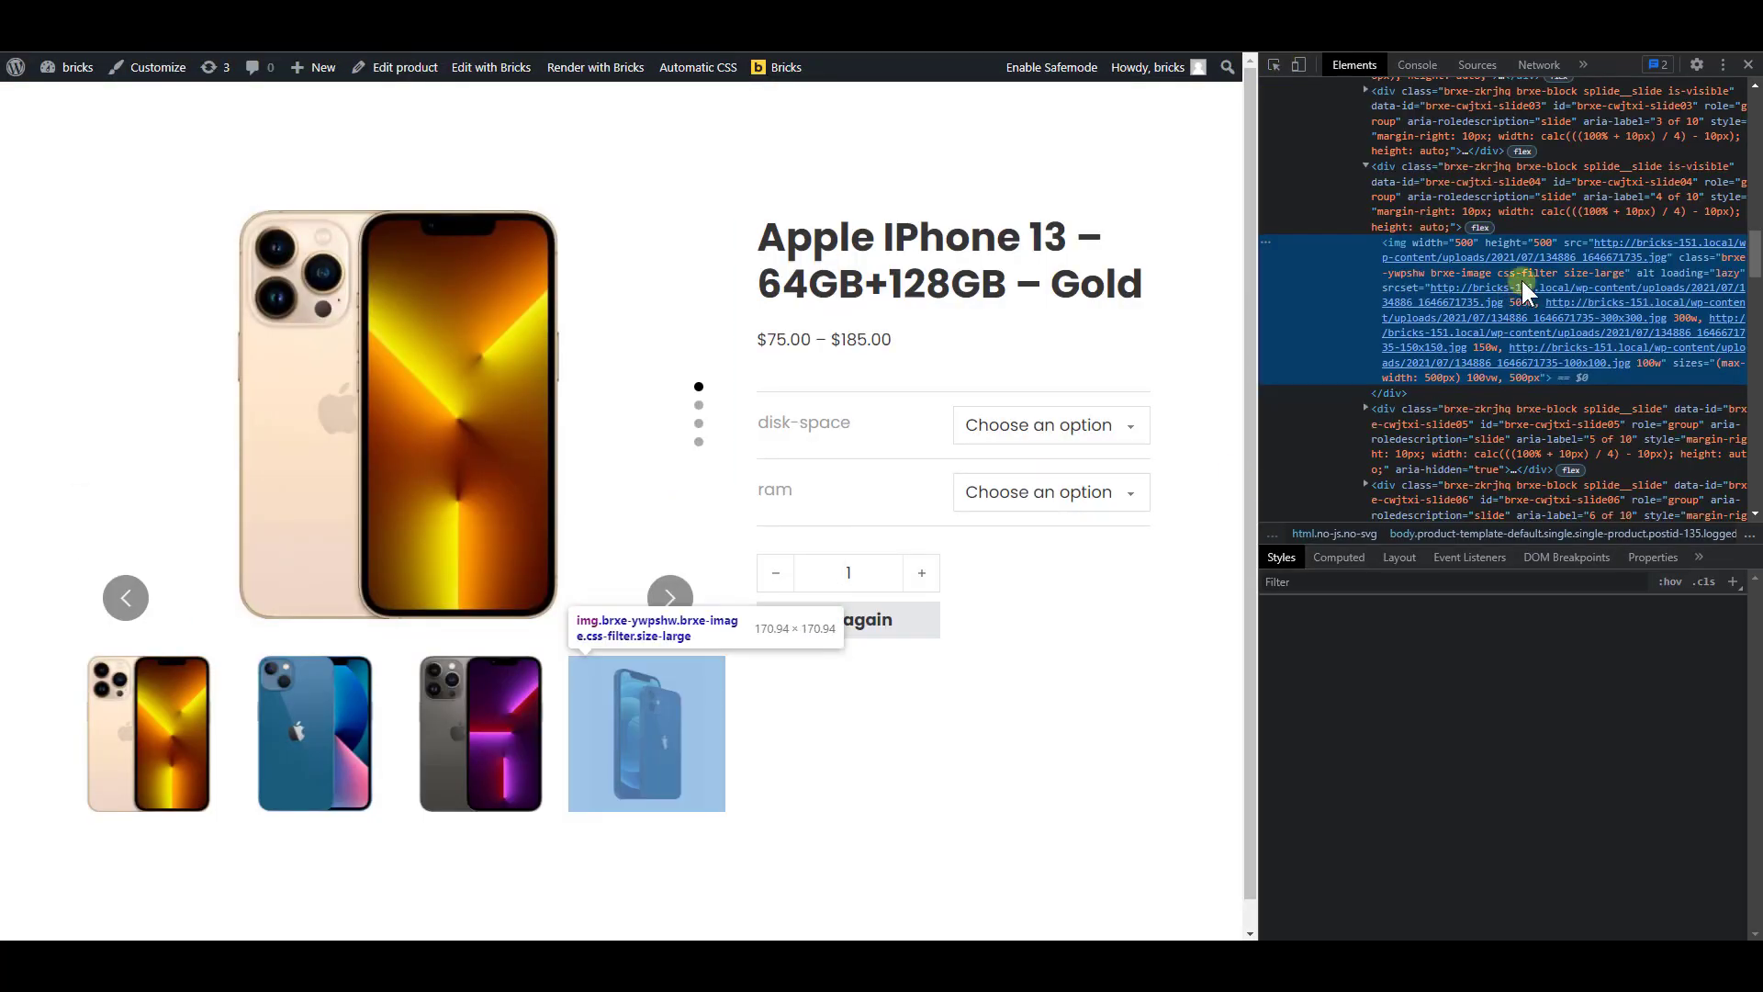
pyautogui.doubleClick(1491, 167)
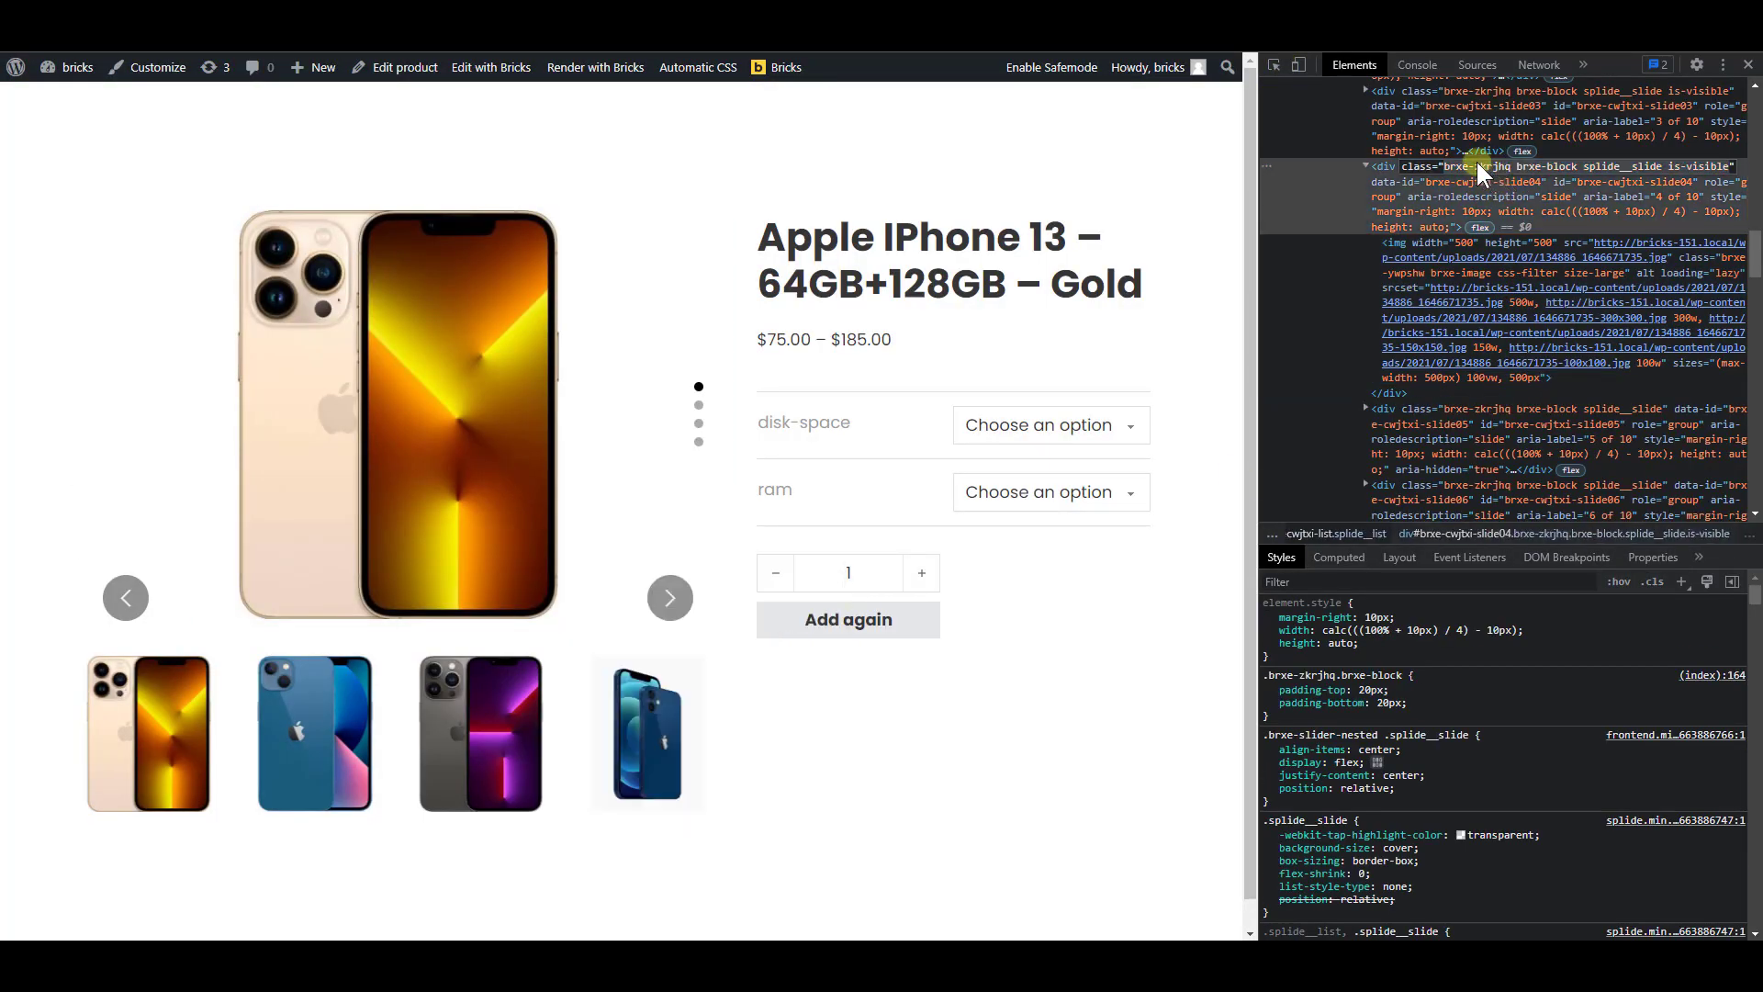
pyautogui.click(1474, 162)
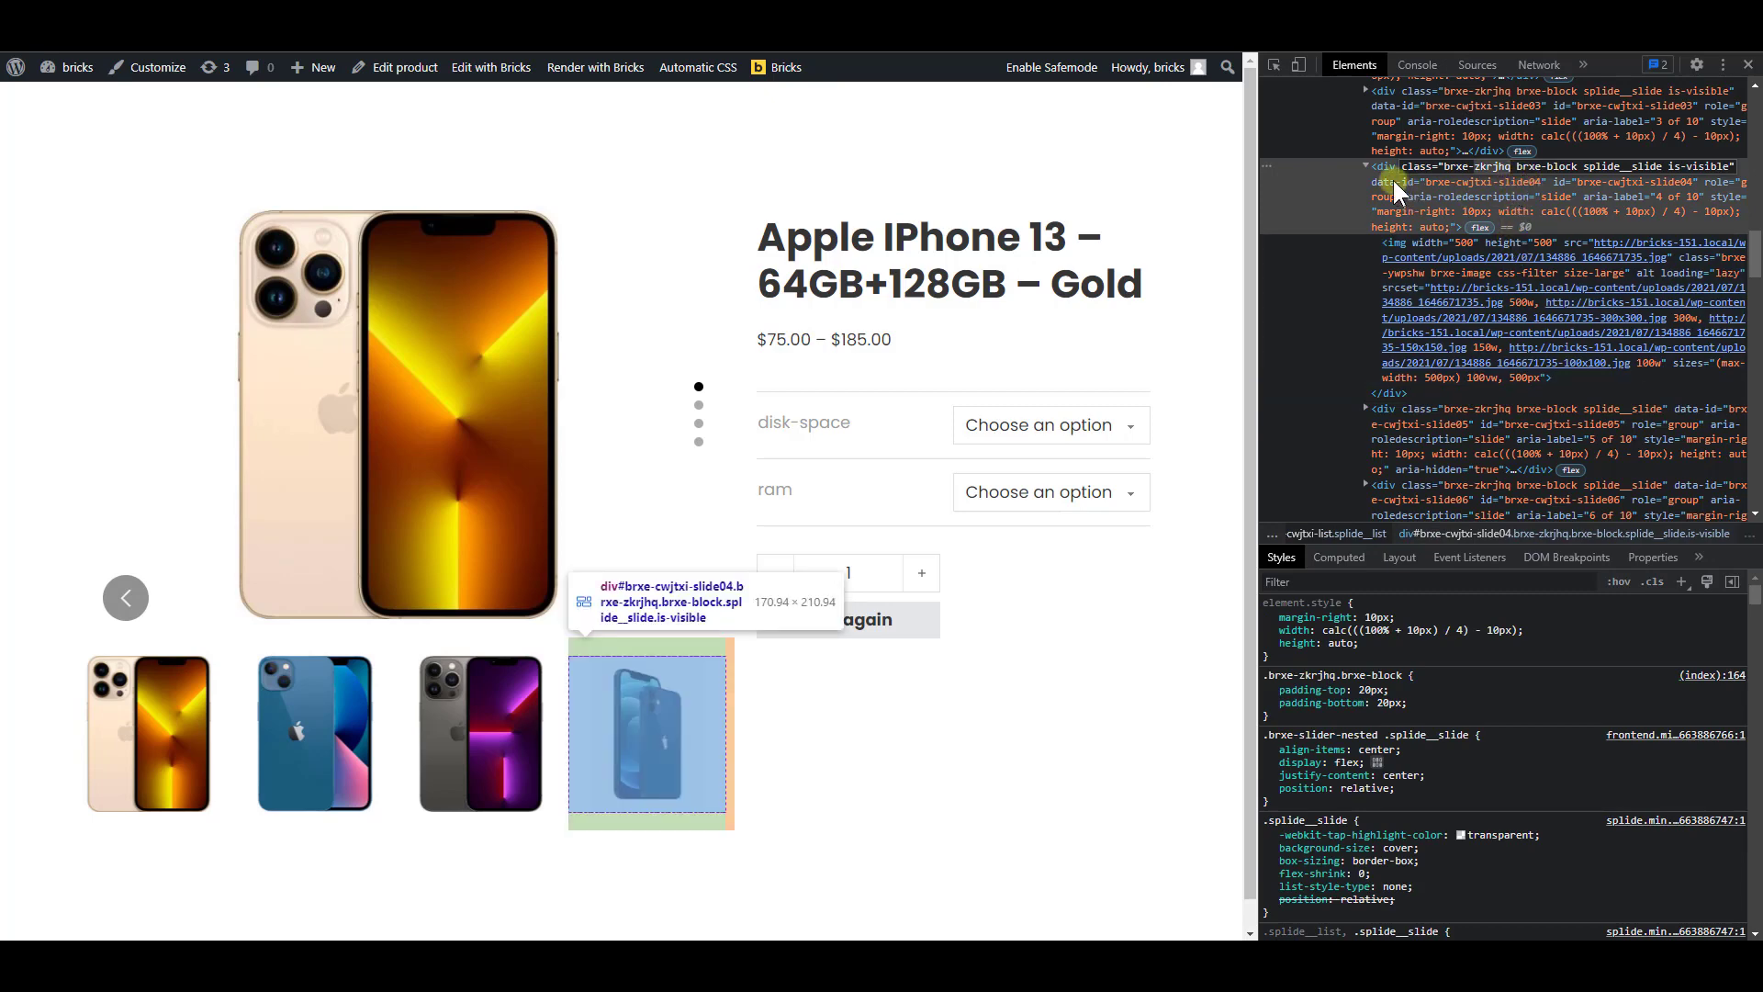
pyautogui.click(1365, 167)
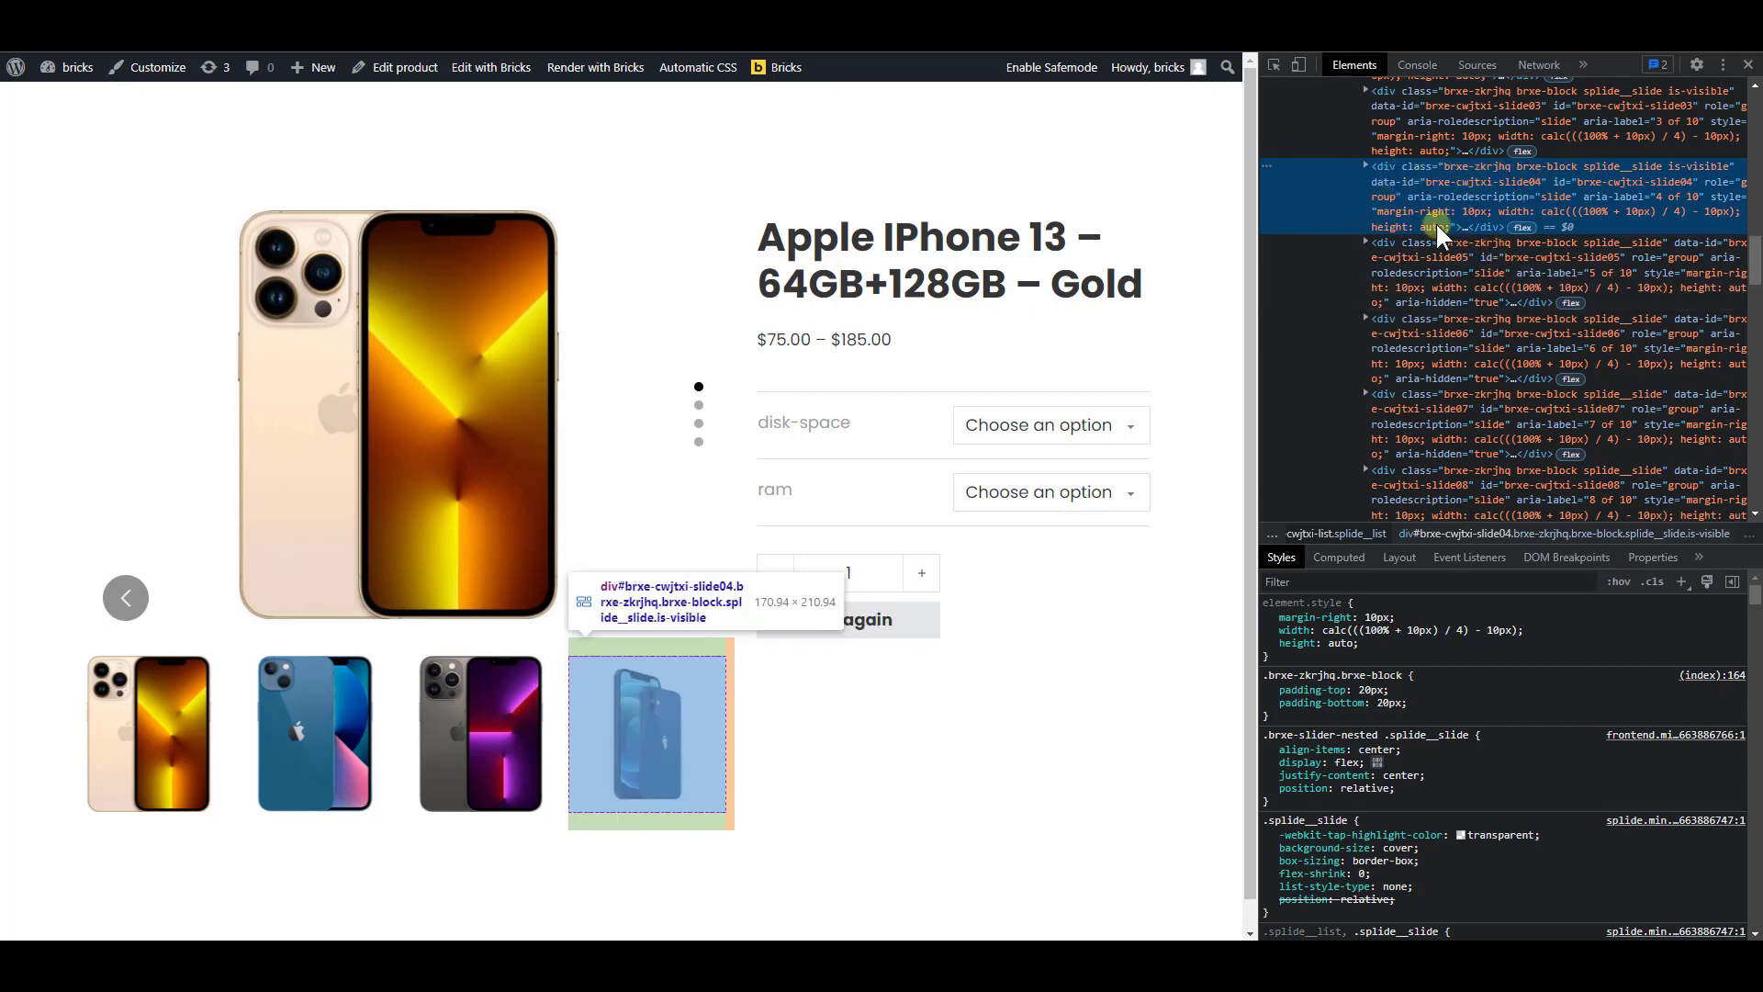
pyautogui.click(1748, 64)
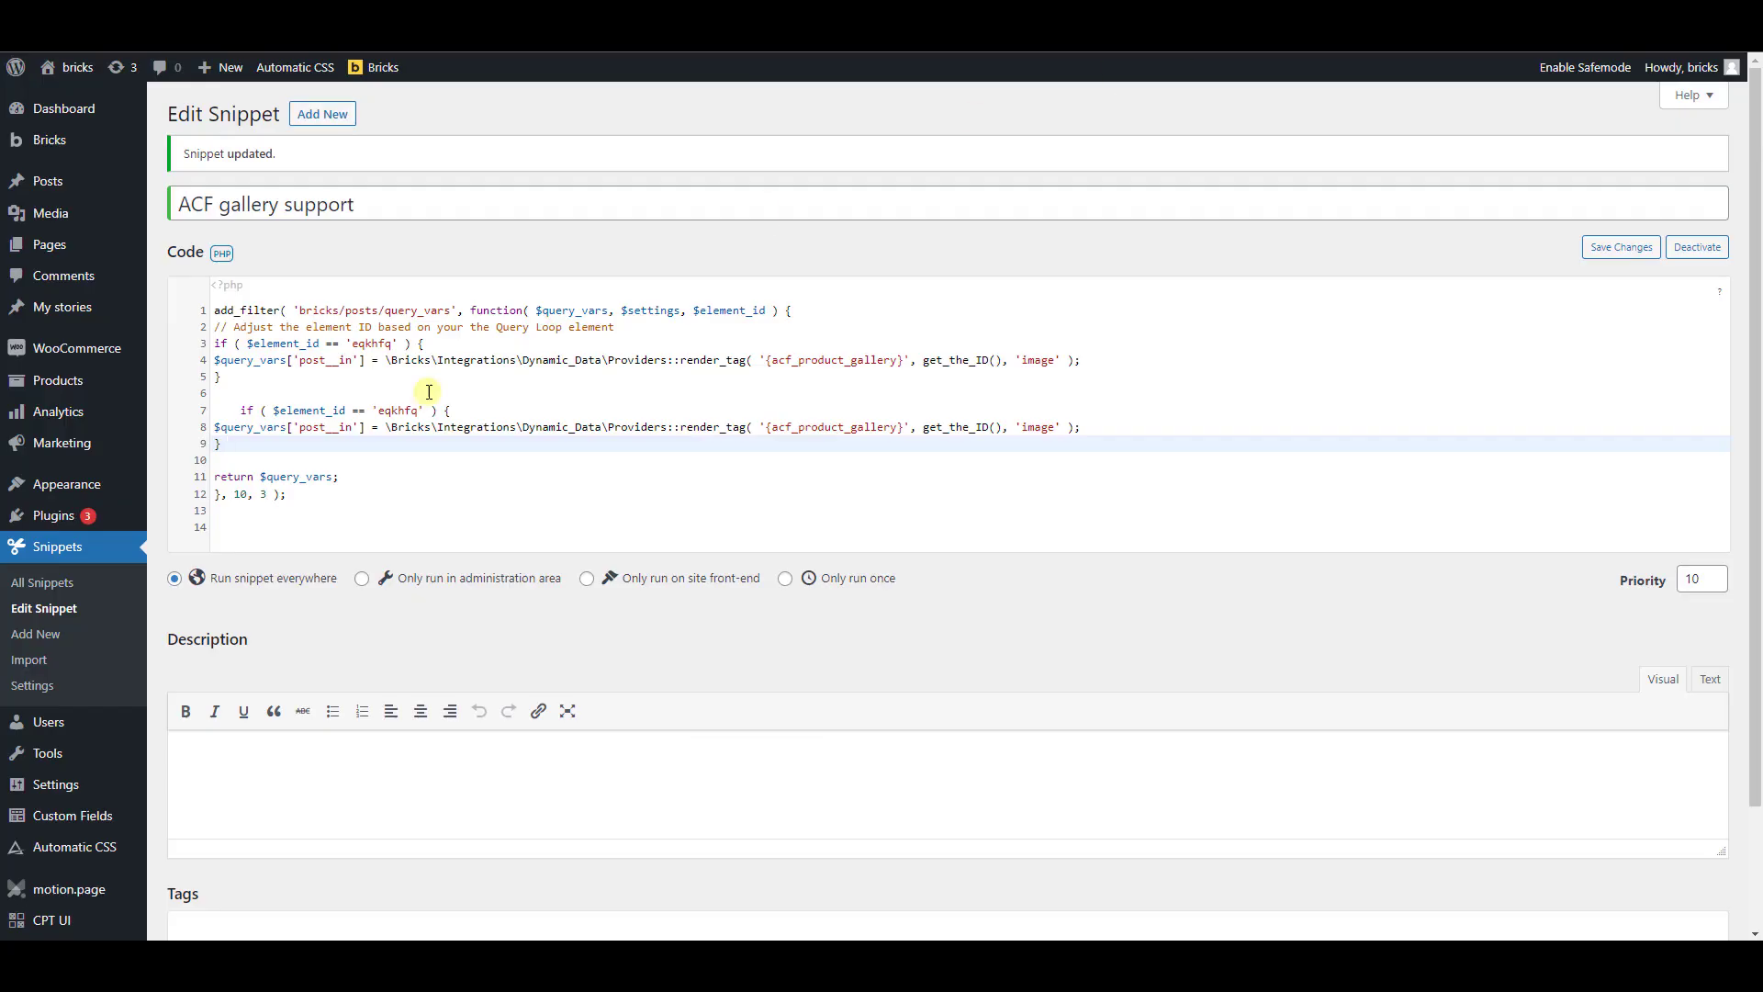
# Replace the element ID in the snippet's second if block with 'zkrjhq' and save the snippet
pyautogui.moveTo(379, 411); pyautogui.dragTo(414, 410)
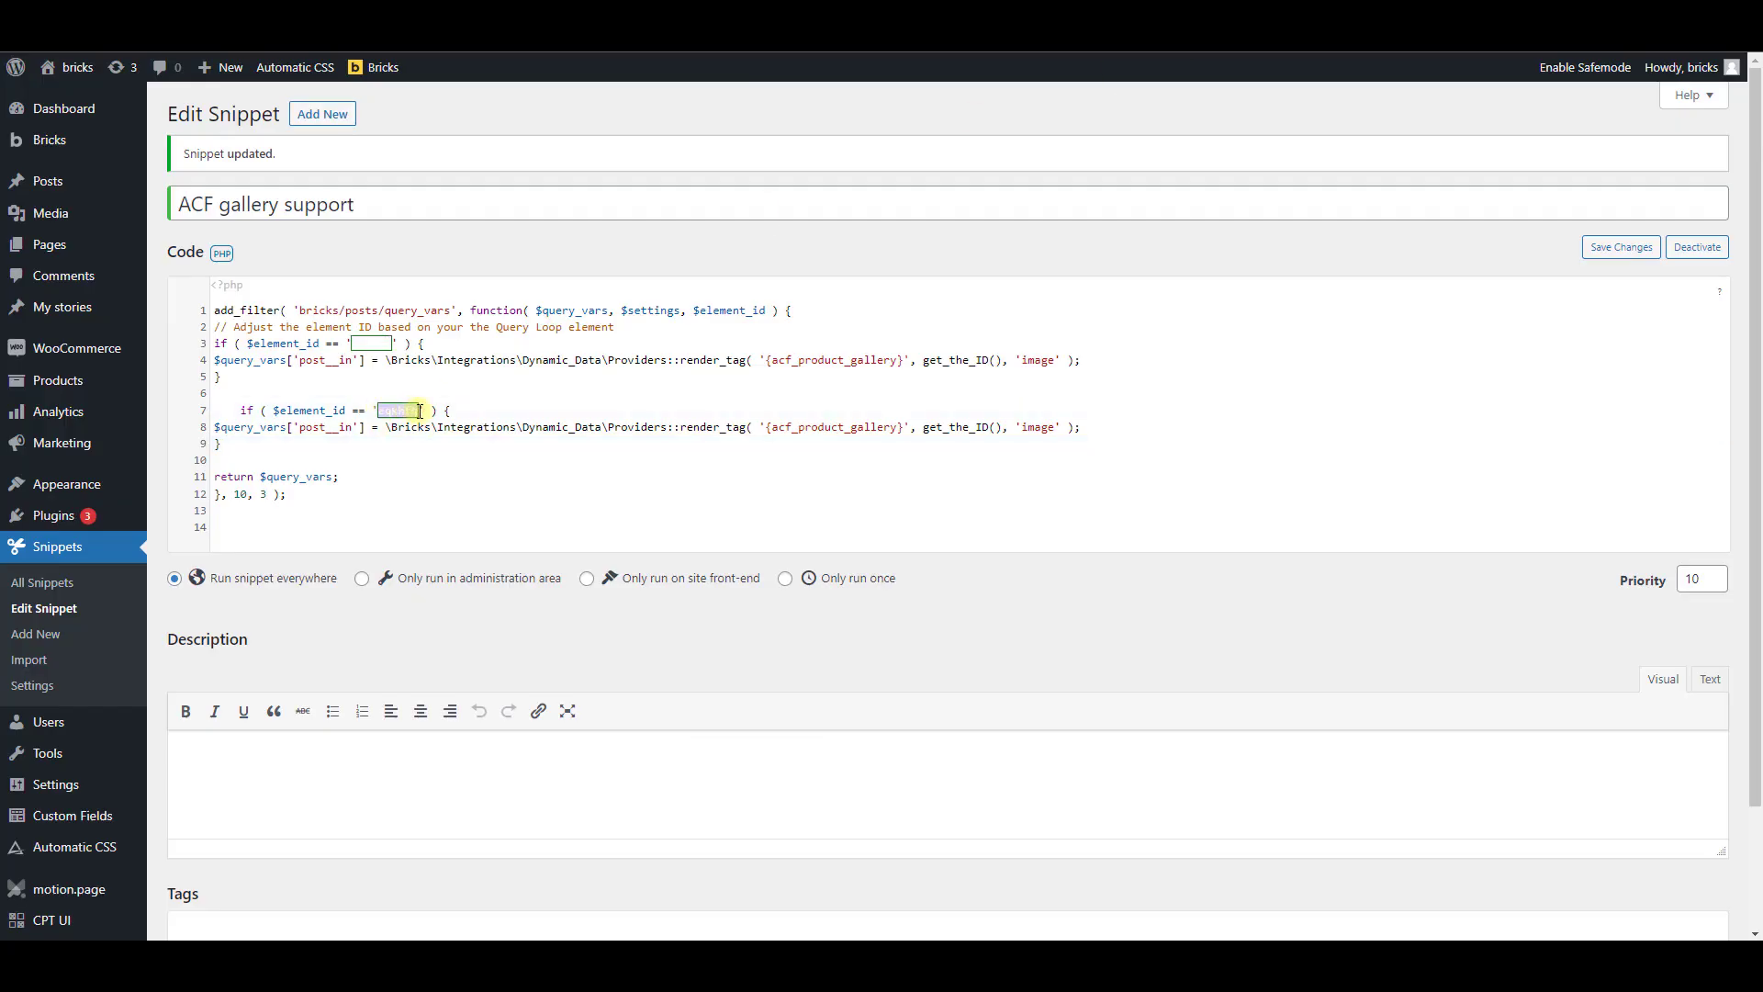
pyautogui.write('zkrjhq')
pyautogui.click(465, 459)
pyautogui.scroll(-2, 417, 574)
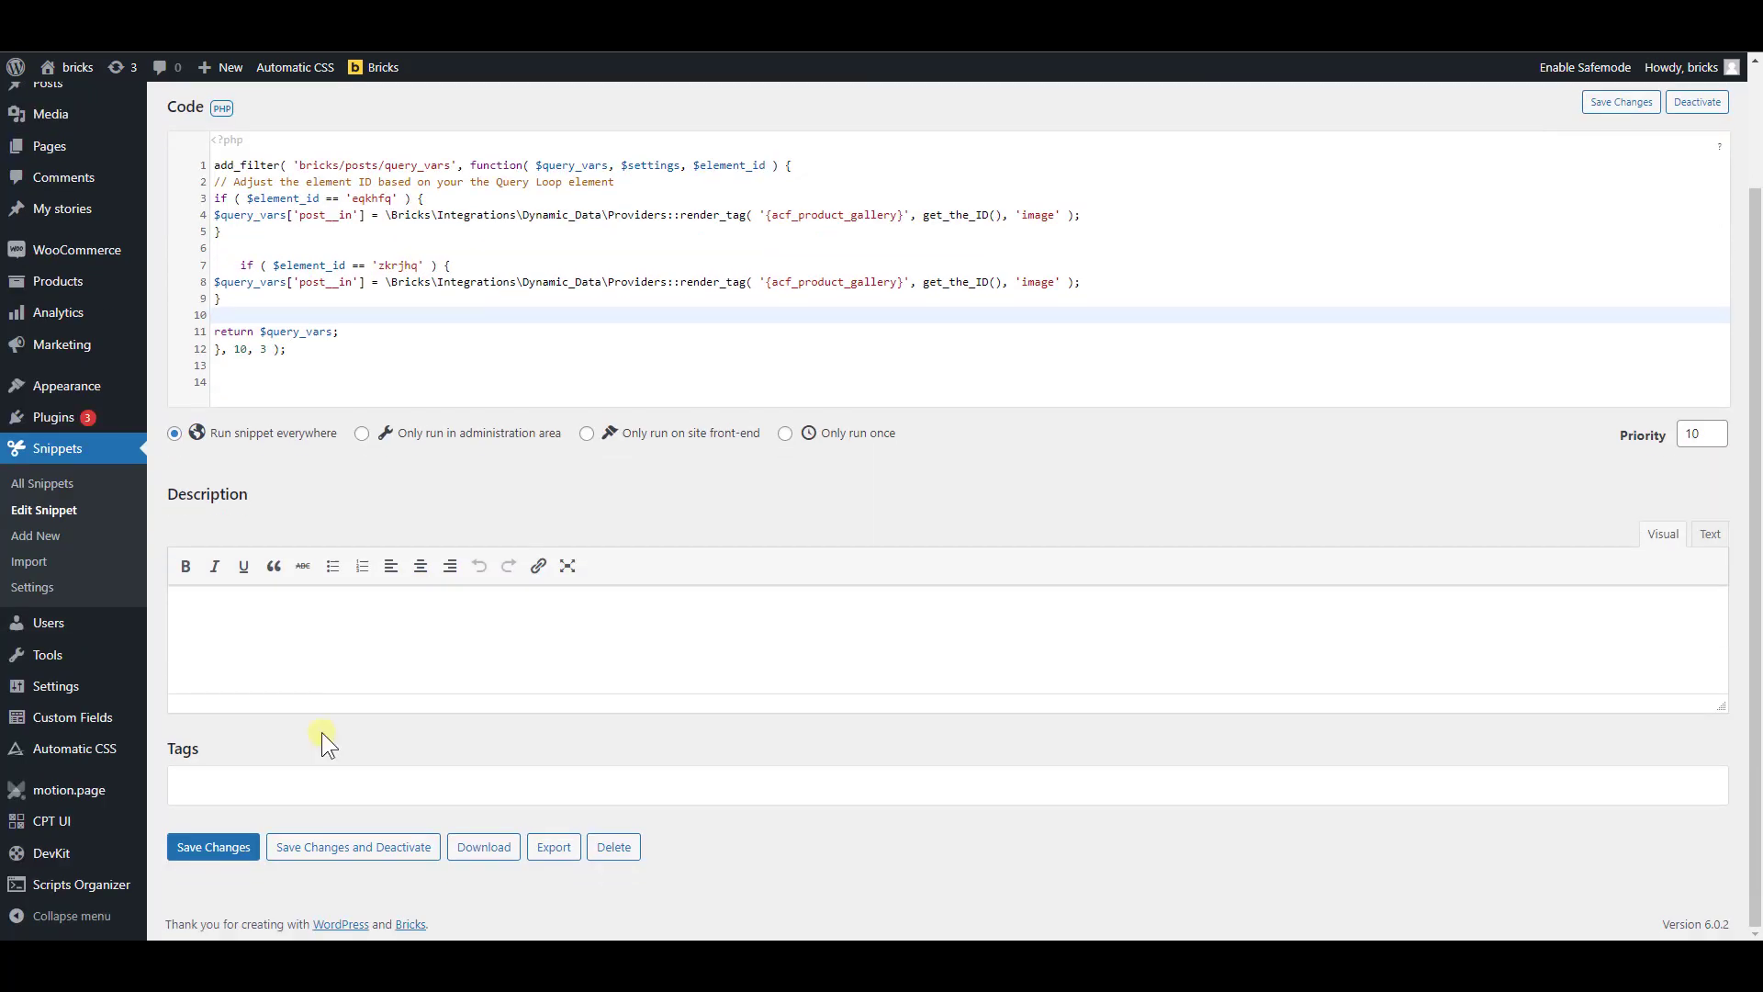
pyautogui.click(238, 848)
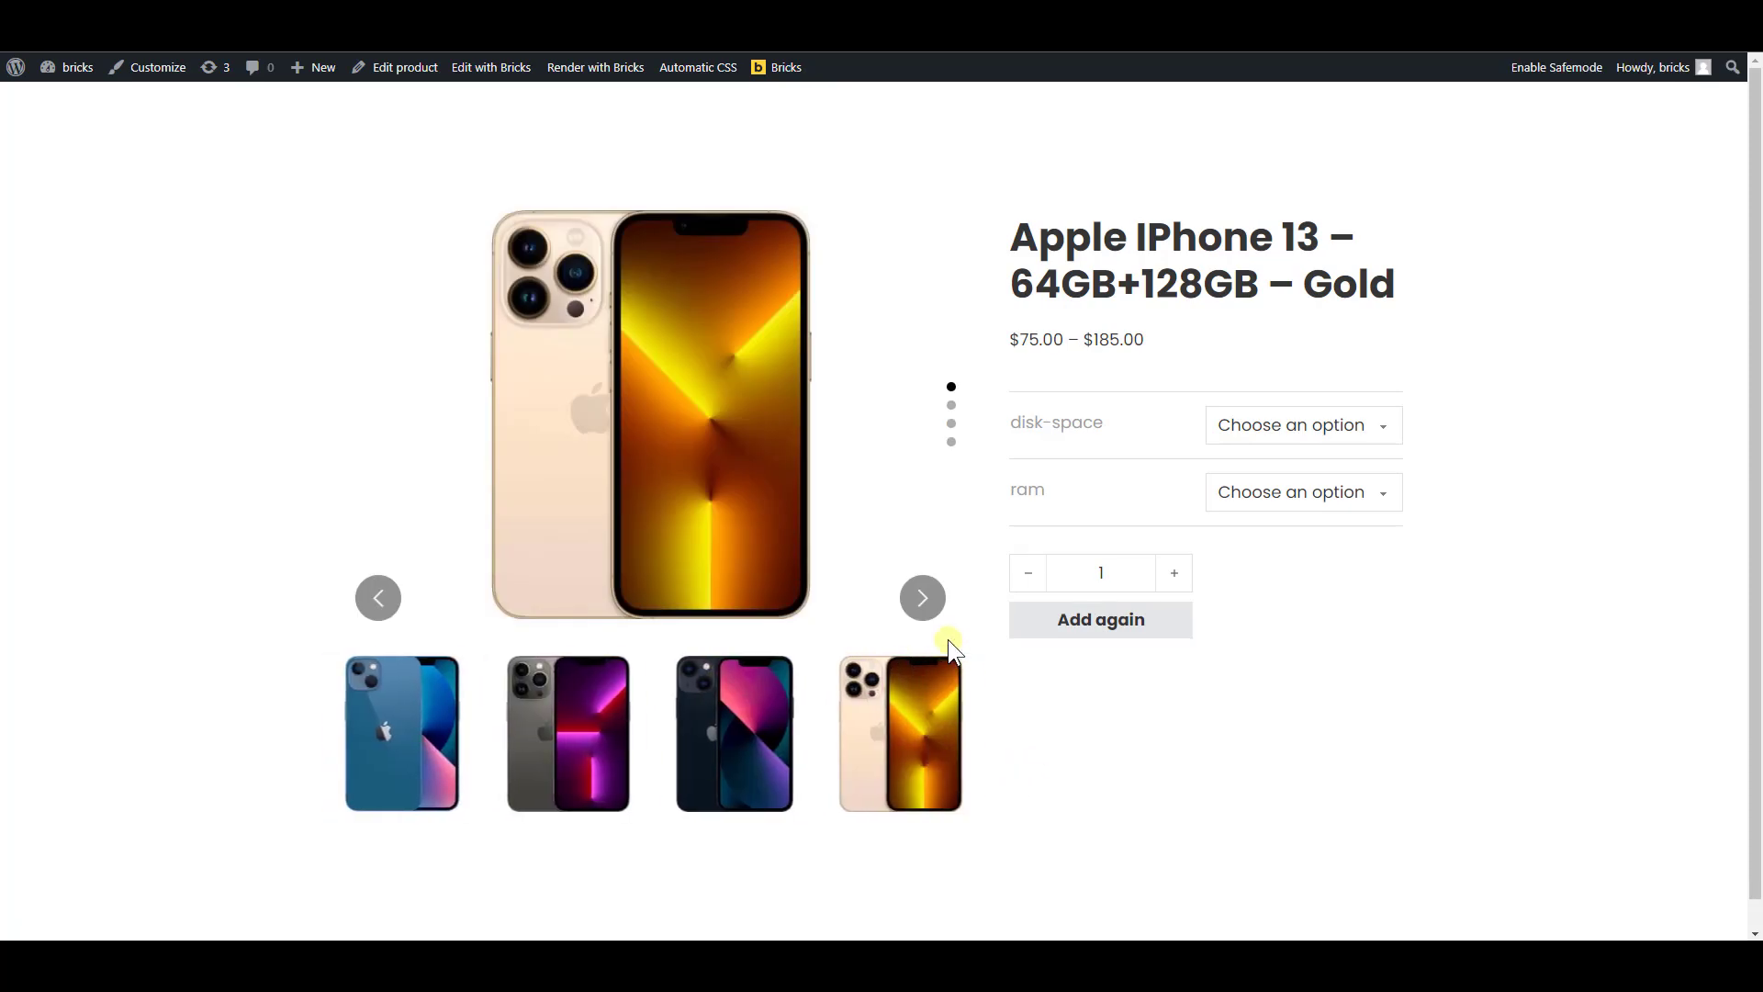
# Move through the main slider and the thumbnail slider on the live product page to check their images and whether they move together
pyautogui.click(924, 599)
pyautogui.click(924, 599)
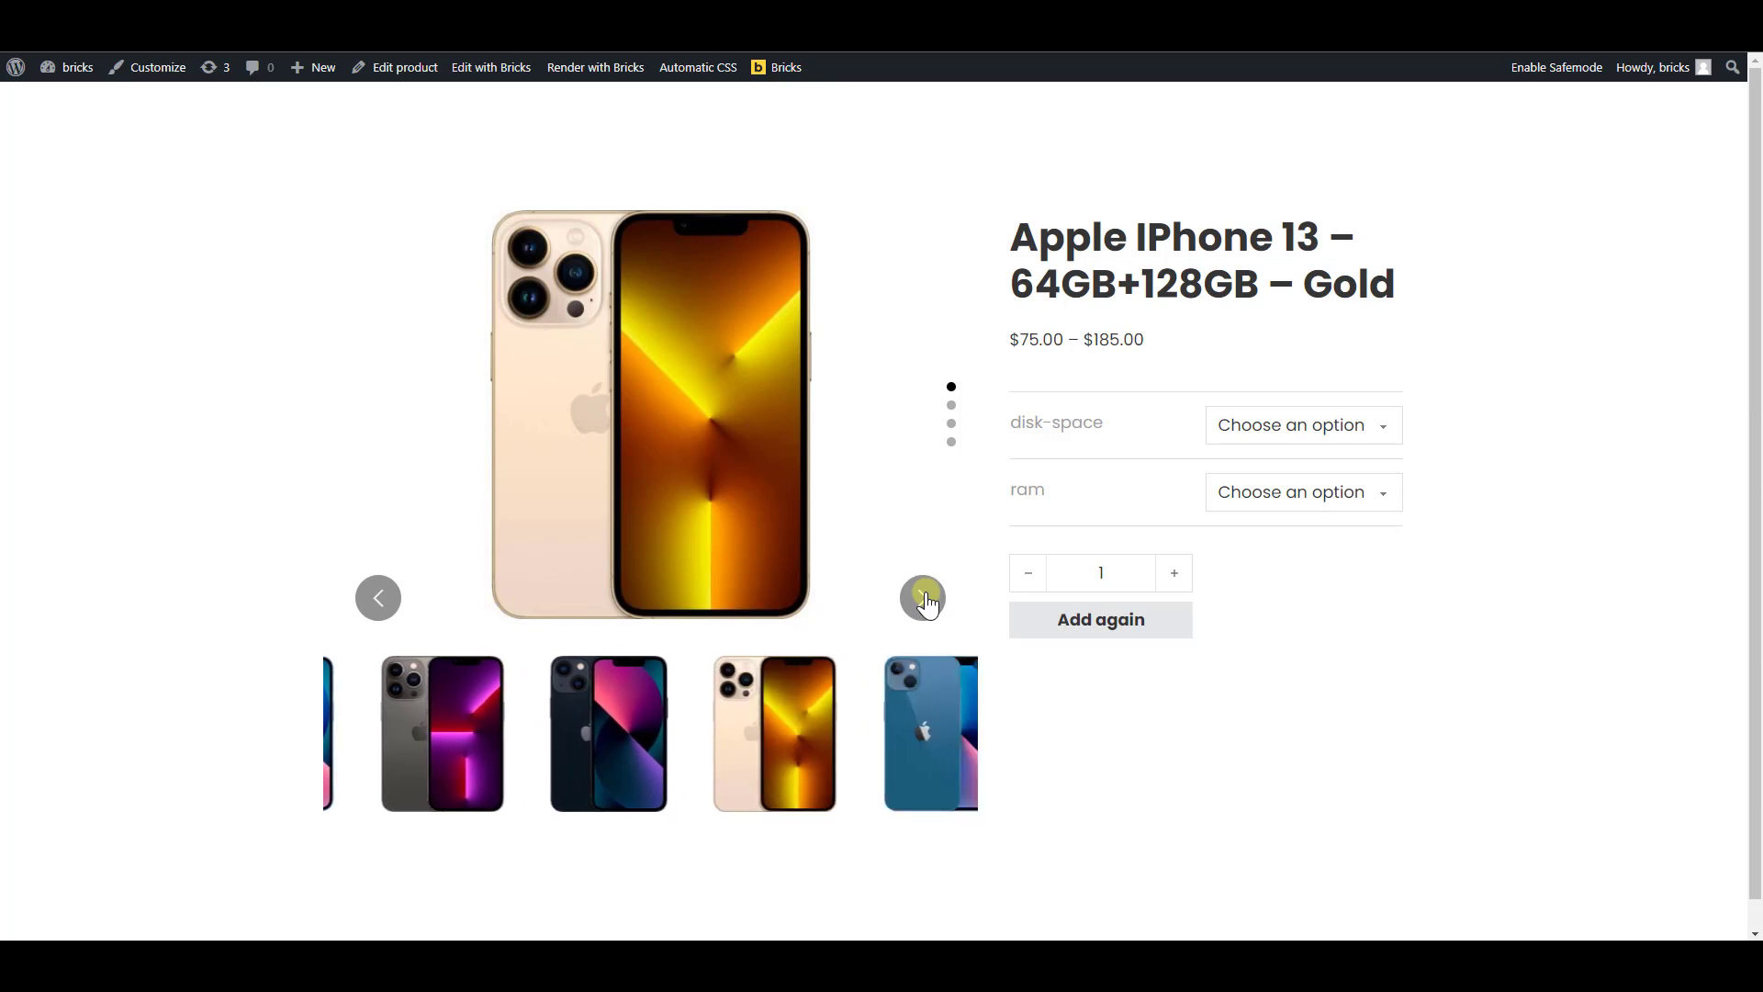
pyautogui.click(924, 599)
pyautogui.click(909, 617)
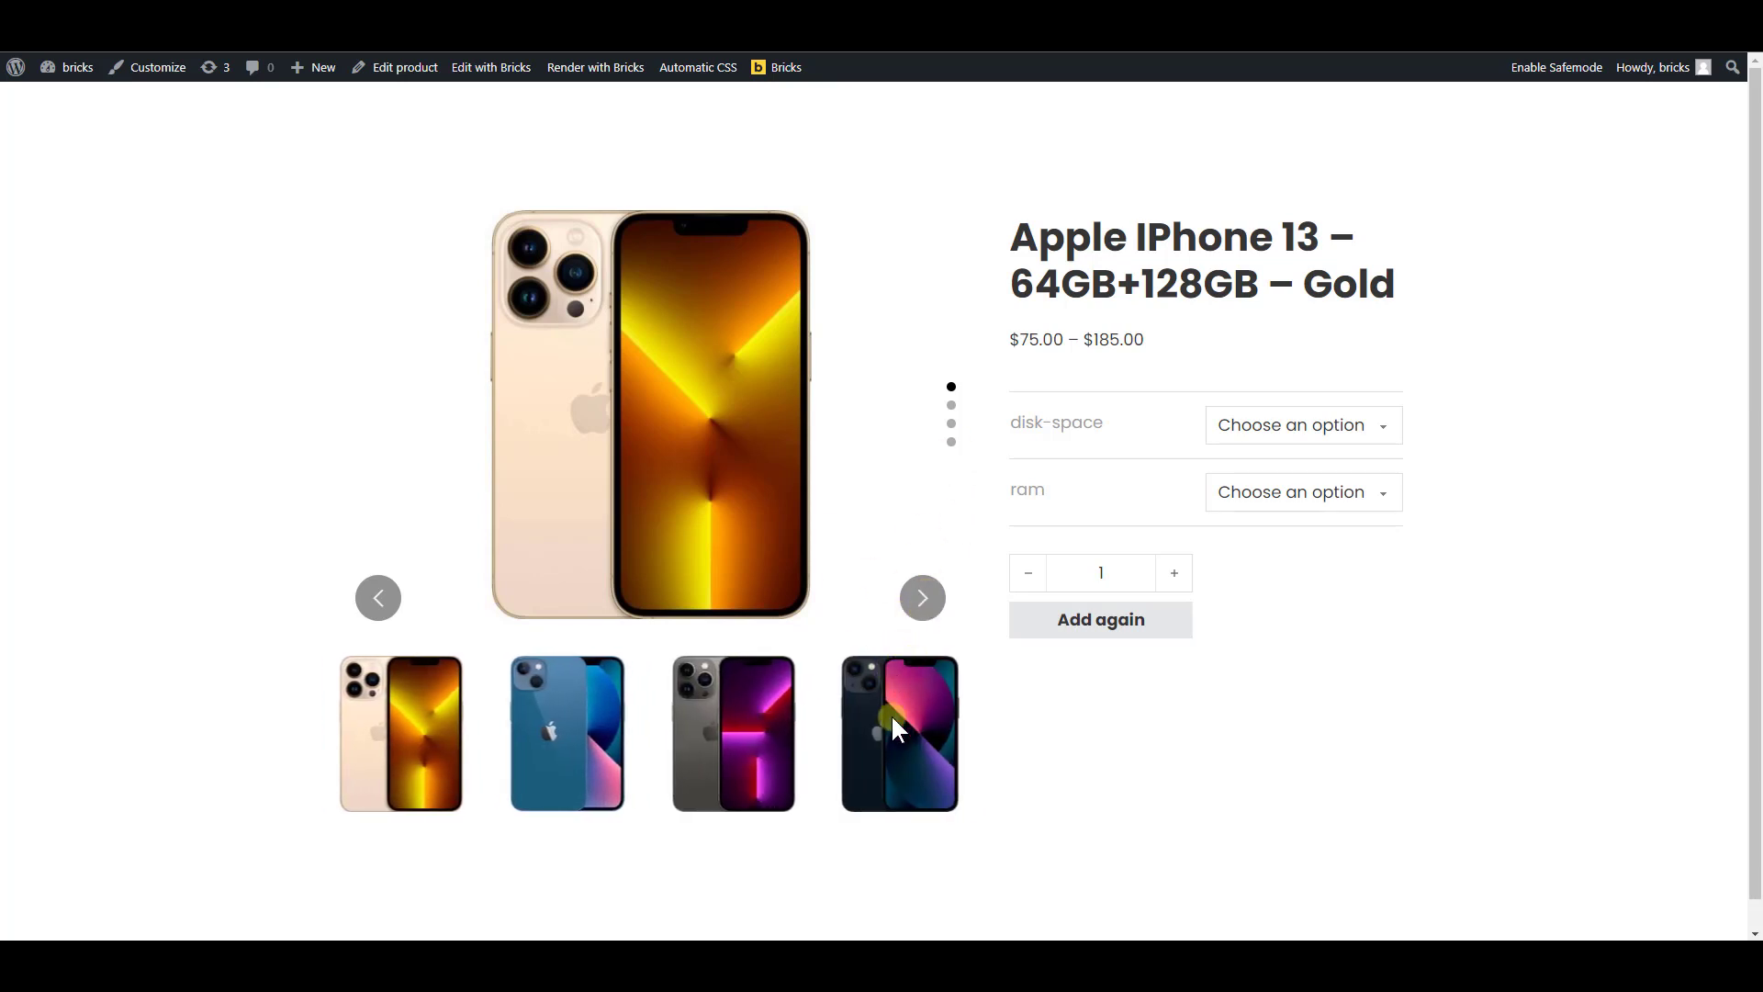
pyautogui.moveTo(891, 716); pyautogui.dragTo(659, 733)
pyautogui.moveTo(827, 730); pyautogui.dragTo(652, 744)
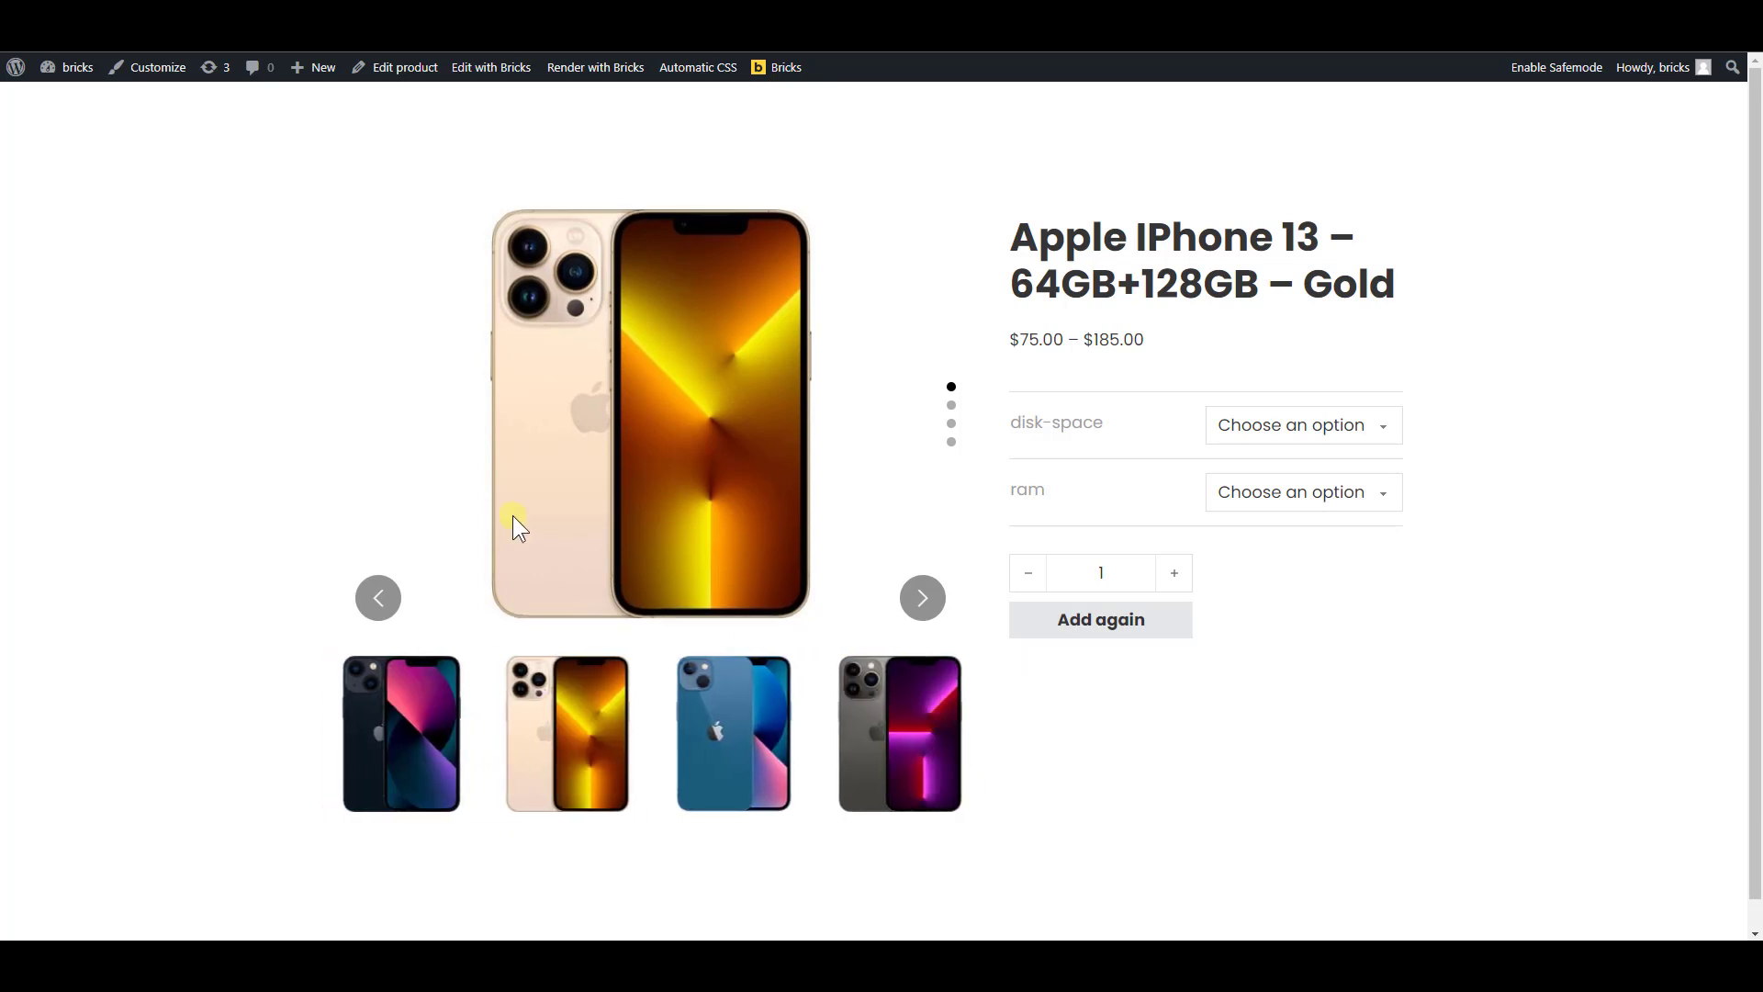
pyautogui.moveTo(513, 515); pyautogui.dragTo(706, 349)
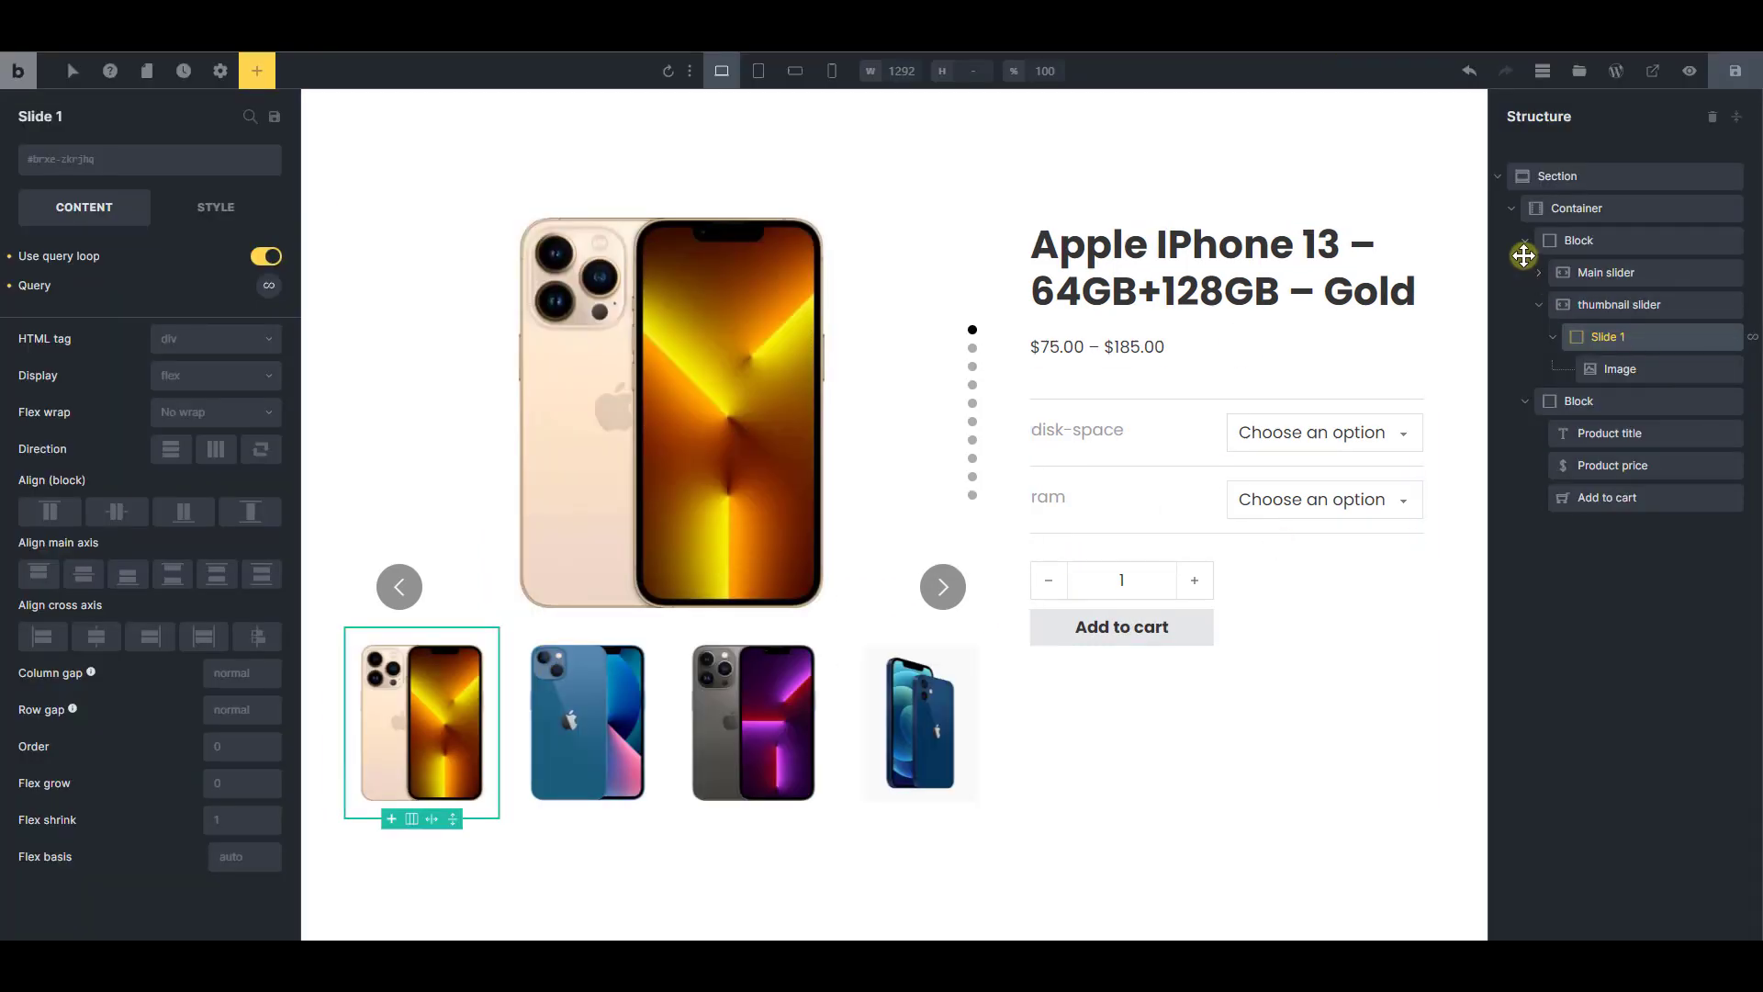
# Add a Code element directly inside the template's Section, below the Container
pyautogui.click(1525, 240)
pyautogui.click(1511, 209)
pyautogui.click(1498, 176)
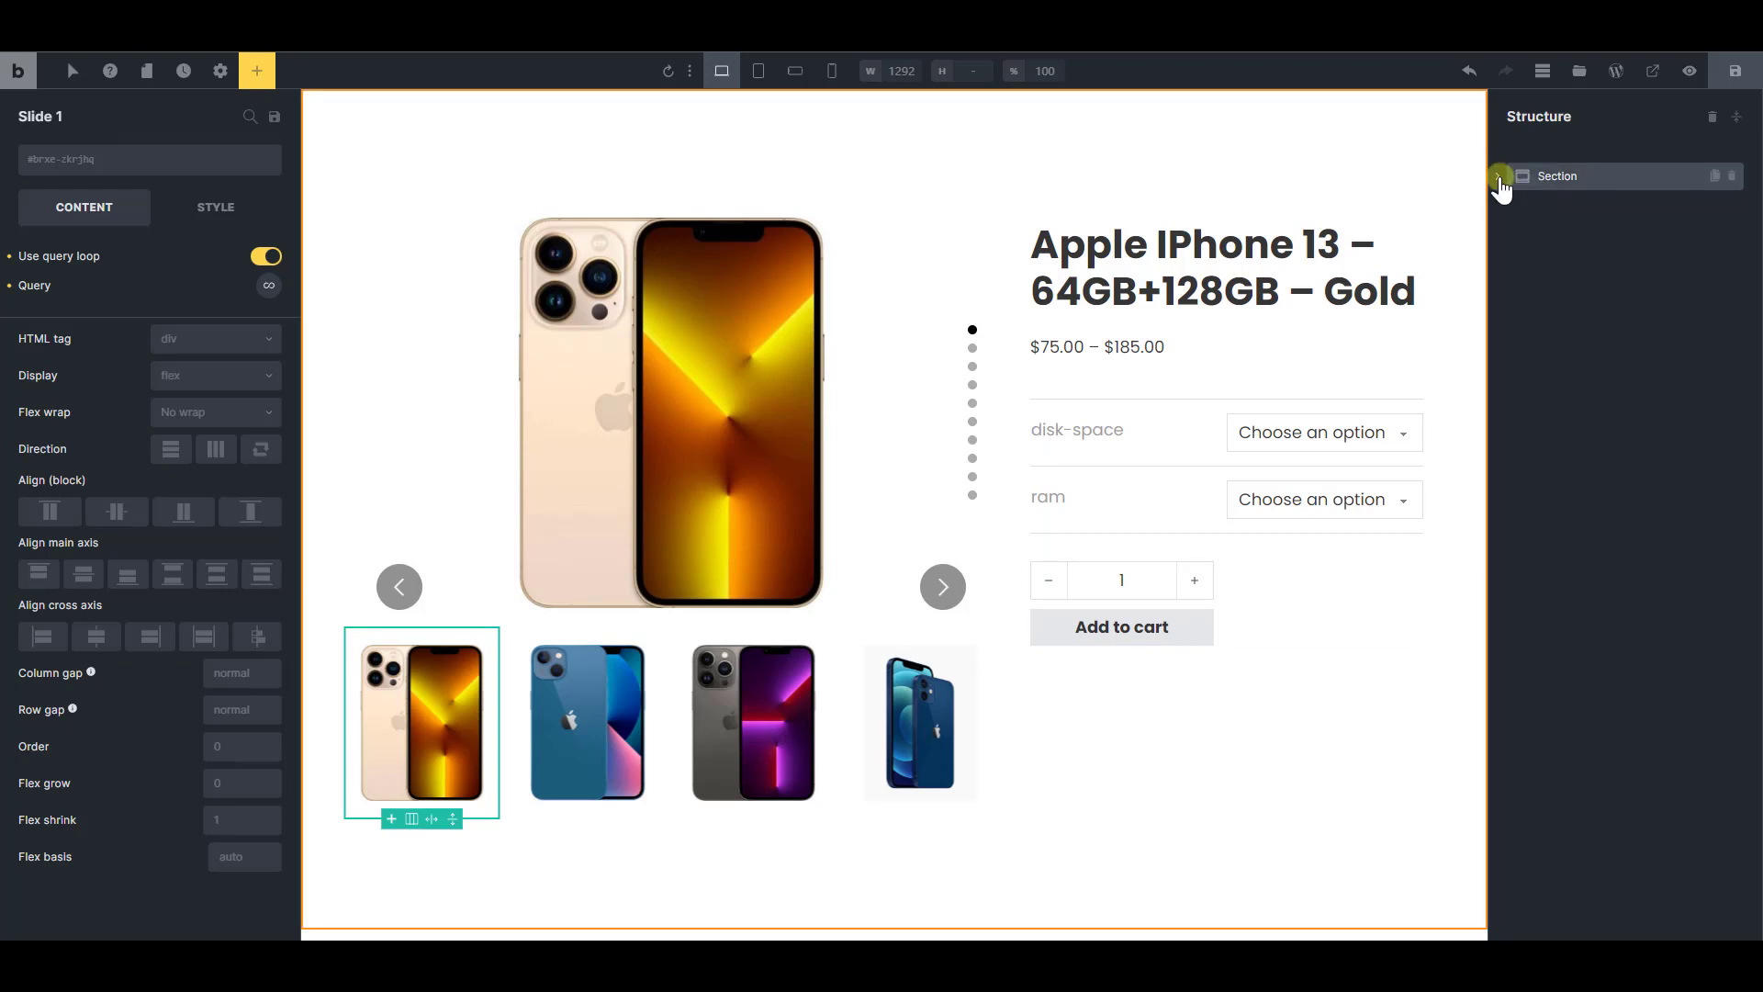
pyautogui.click(1498, 177)
pyautogui.click(1511, 209)
pyautogui.click(1588, 177)
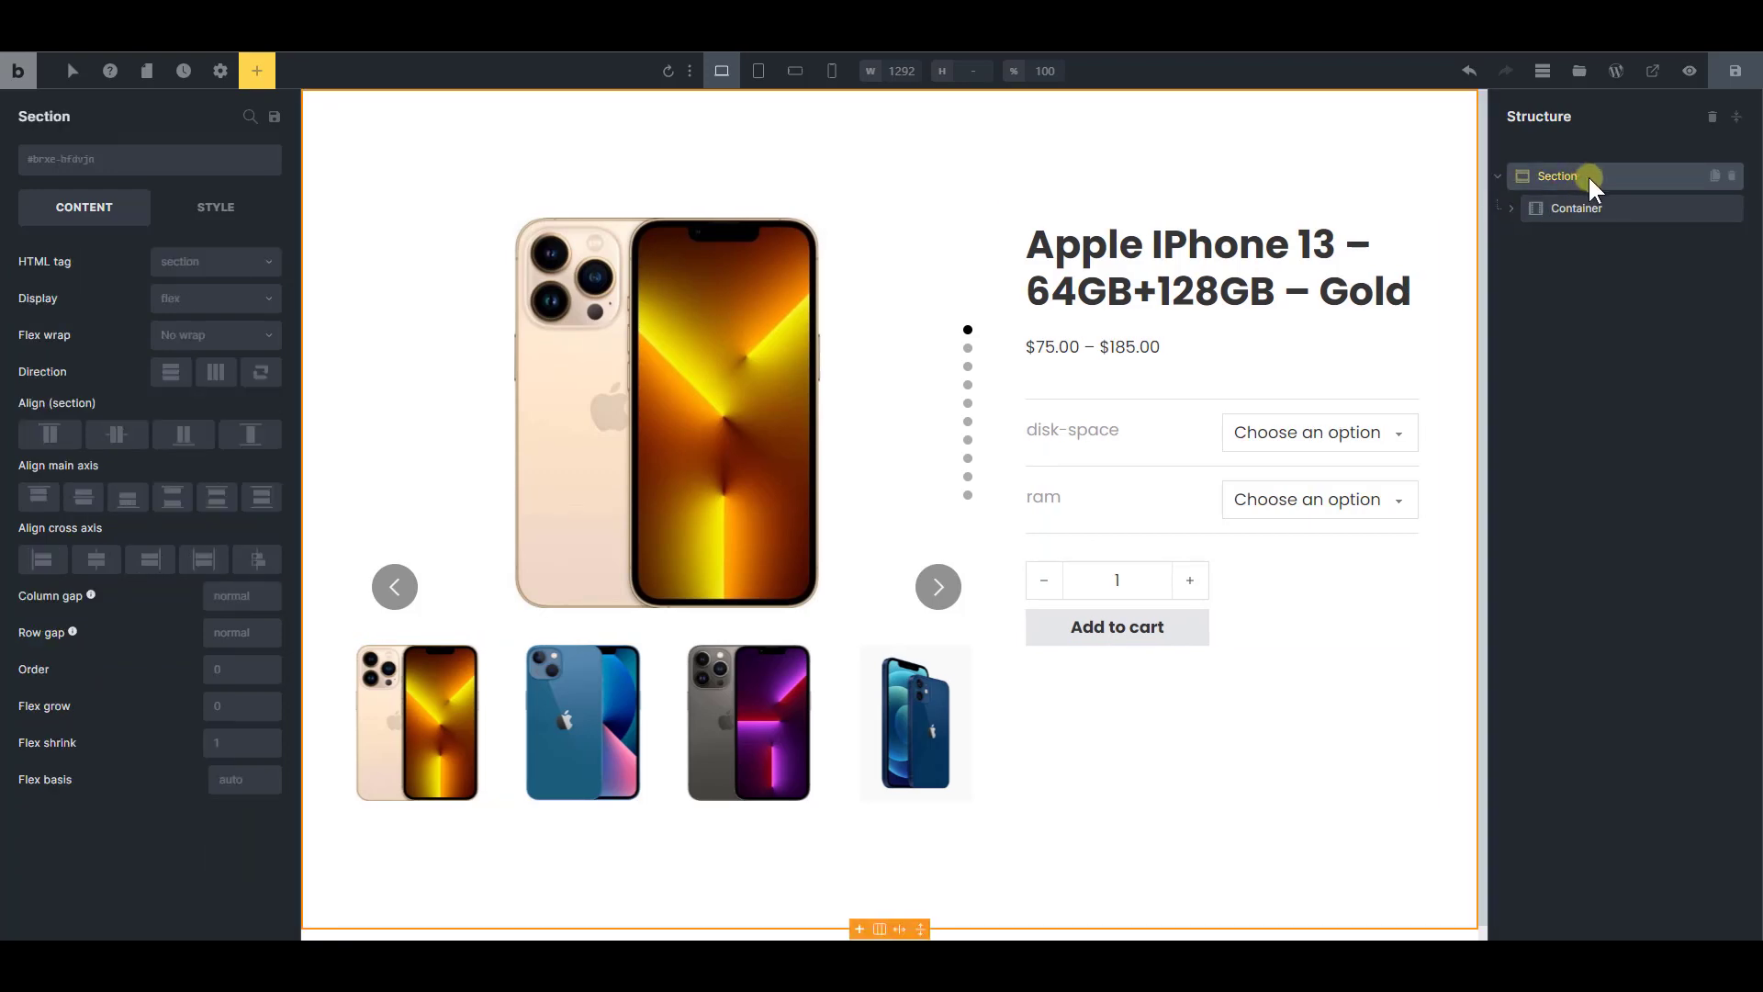
pyautogui.click(253, 70)
pyautogui.write('c')
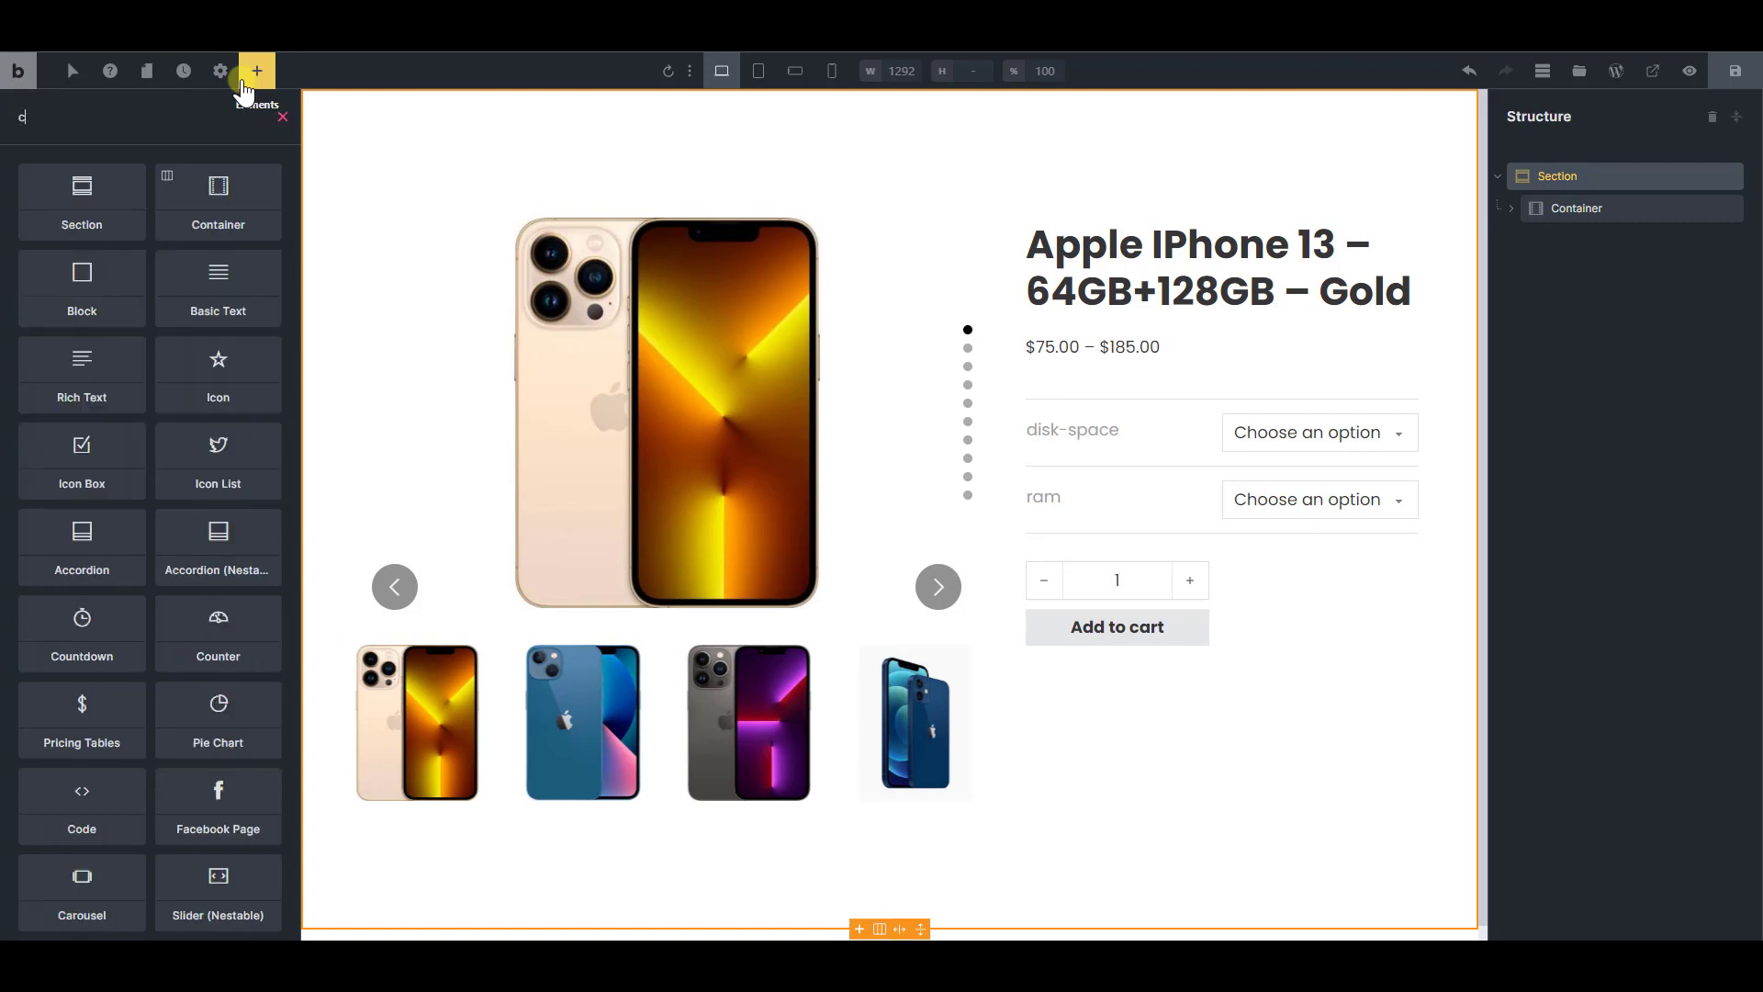
pyautogui.write('ode')
pyautogui.click(110, 213)
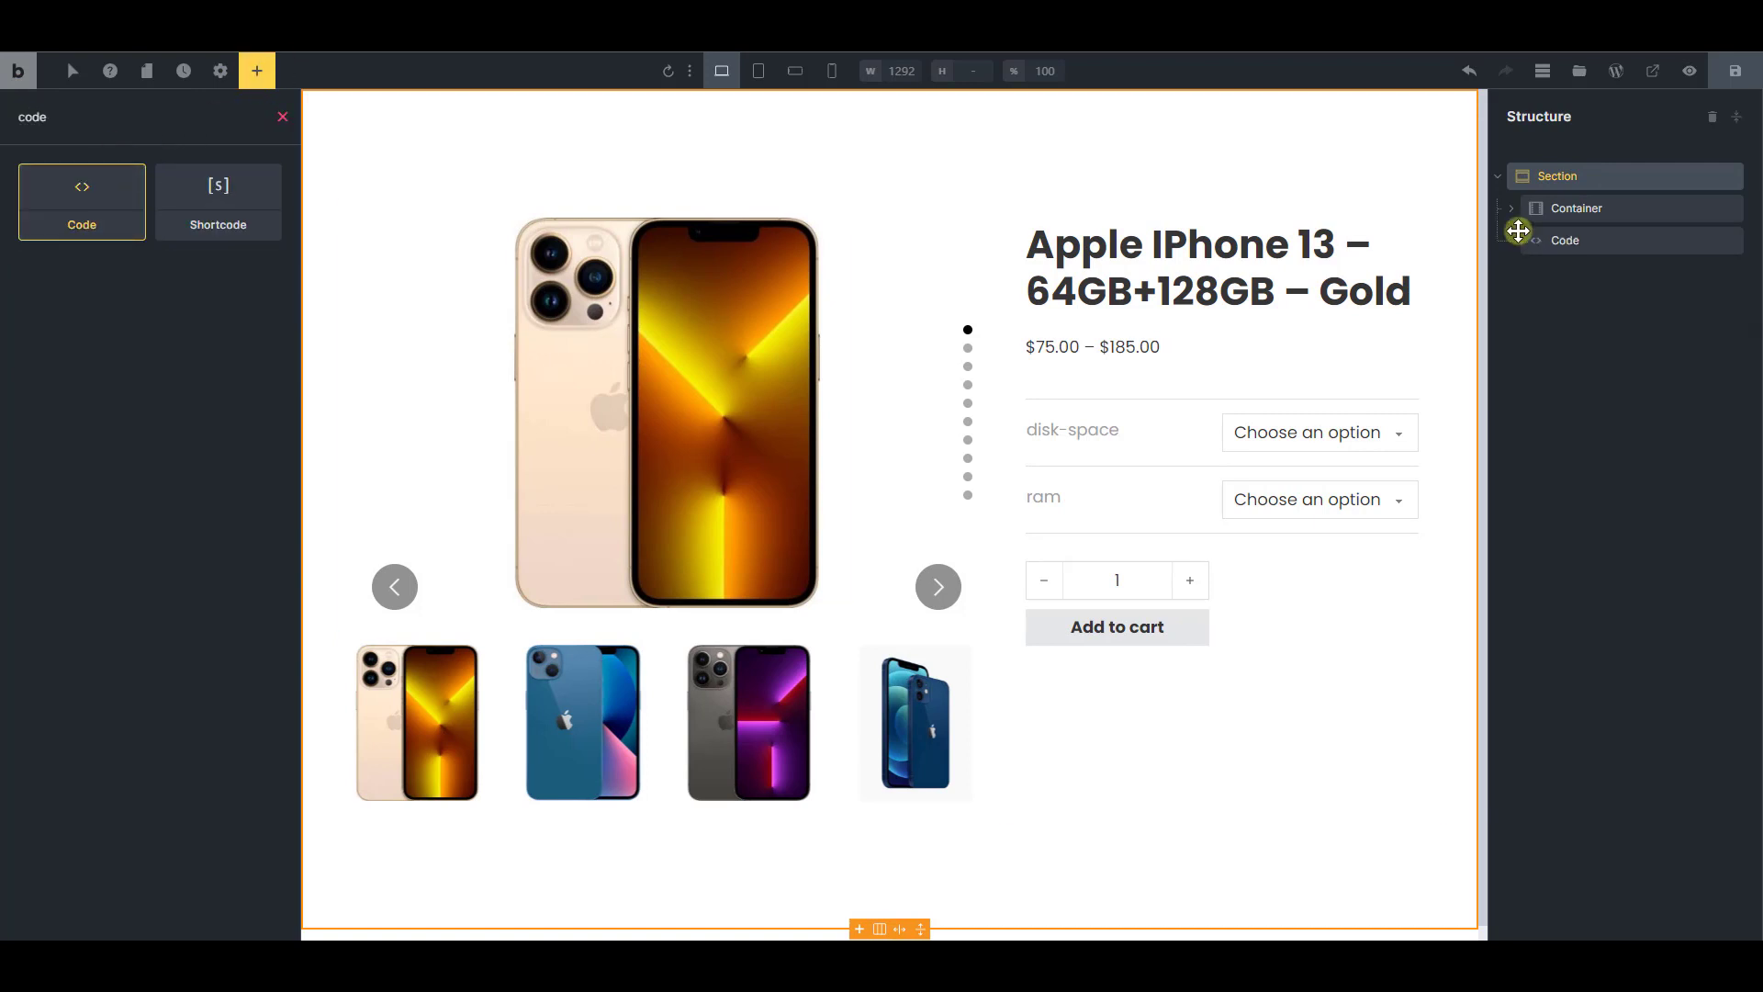
# Replace the Code element's sample content with the script that syncs the main and thumbnail sliders
pyautogui.click(1592, 242)
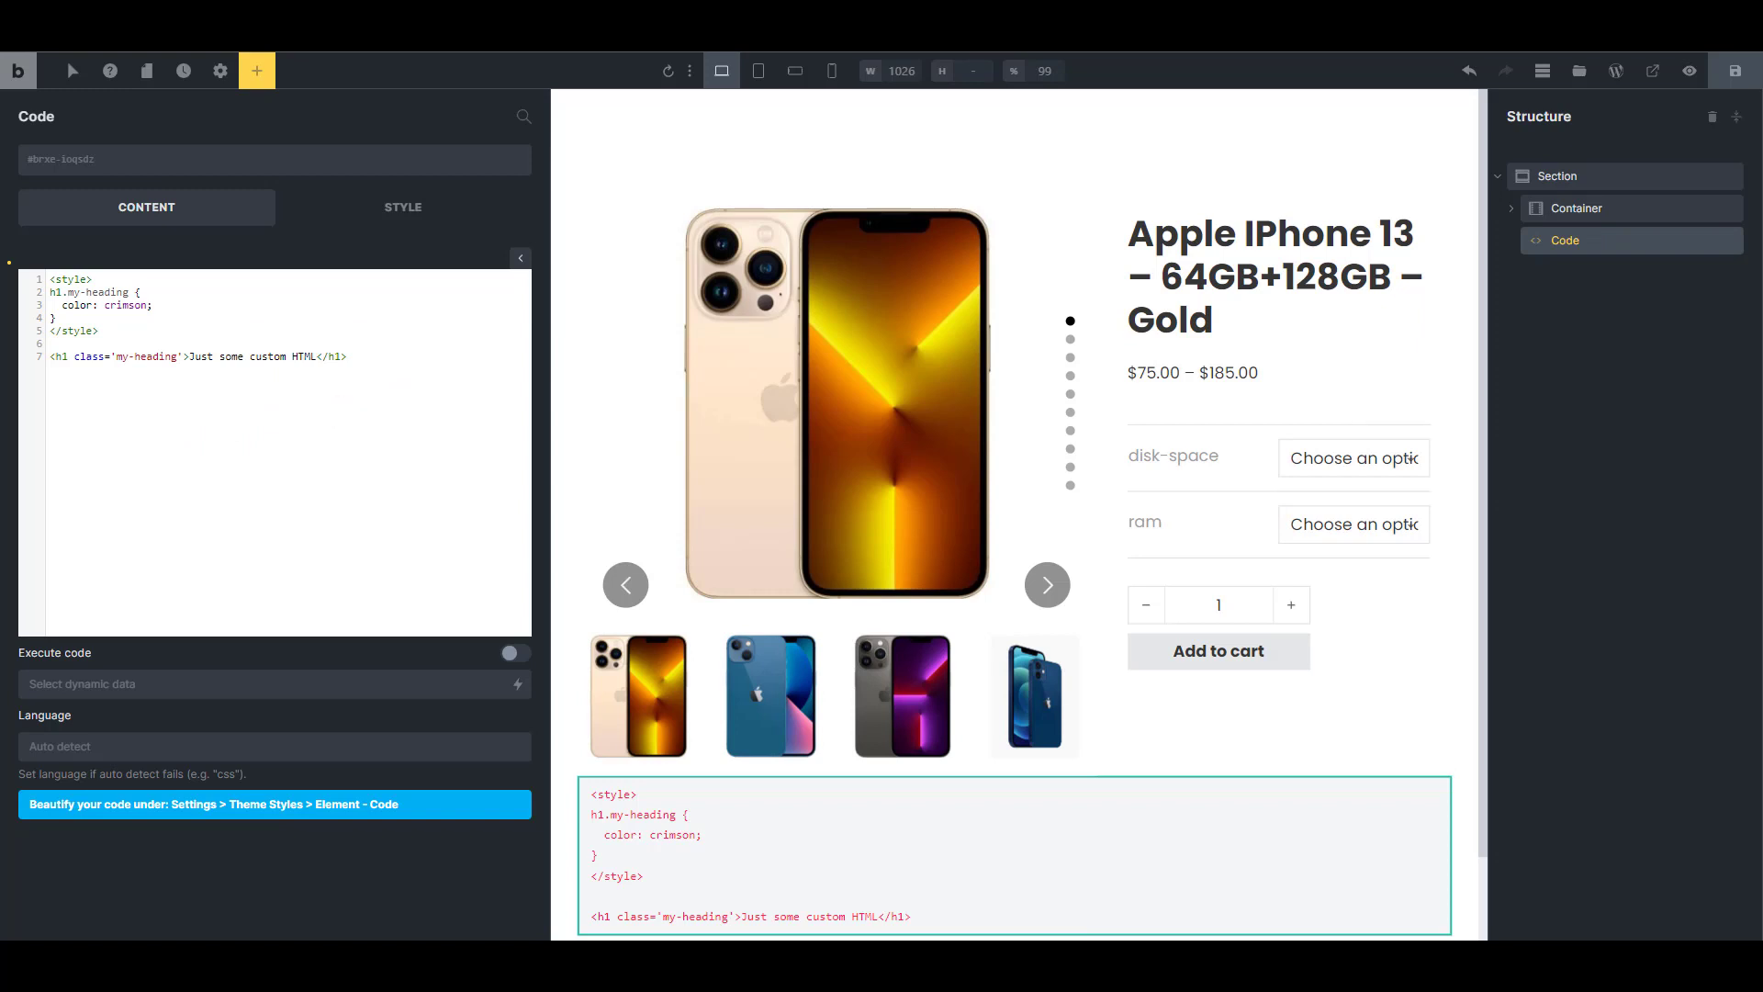
pyautogui.scroll(-2, 810, 555)
pyautogui.click(206, 449)
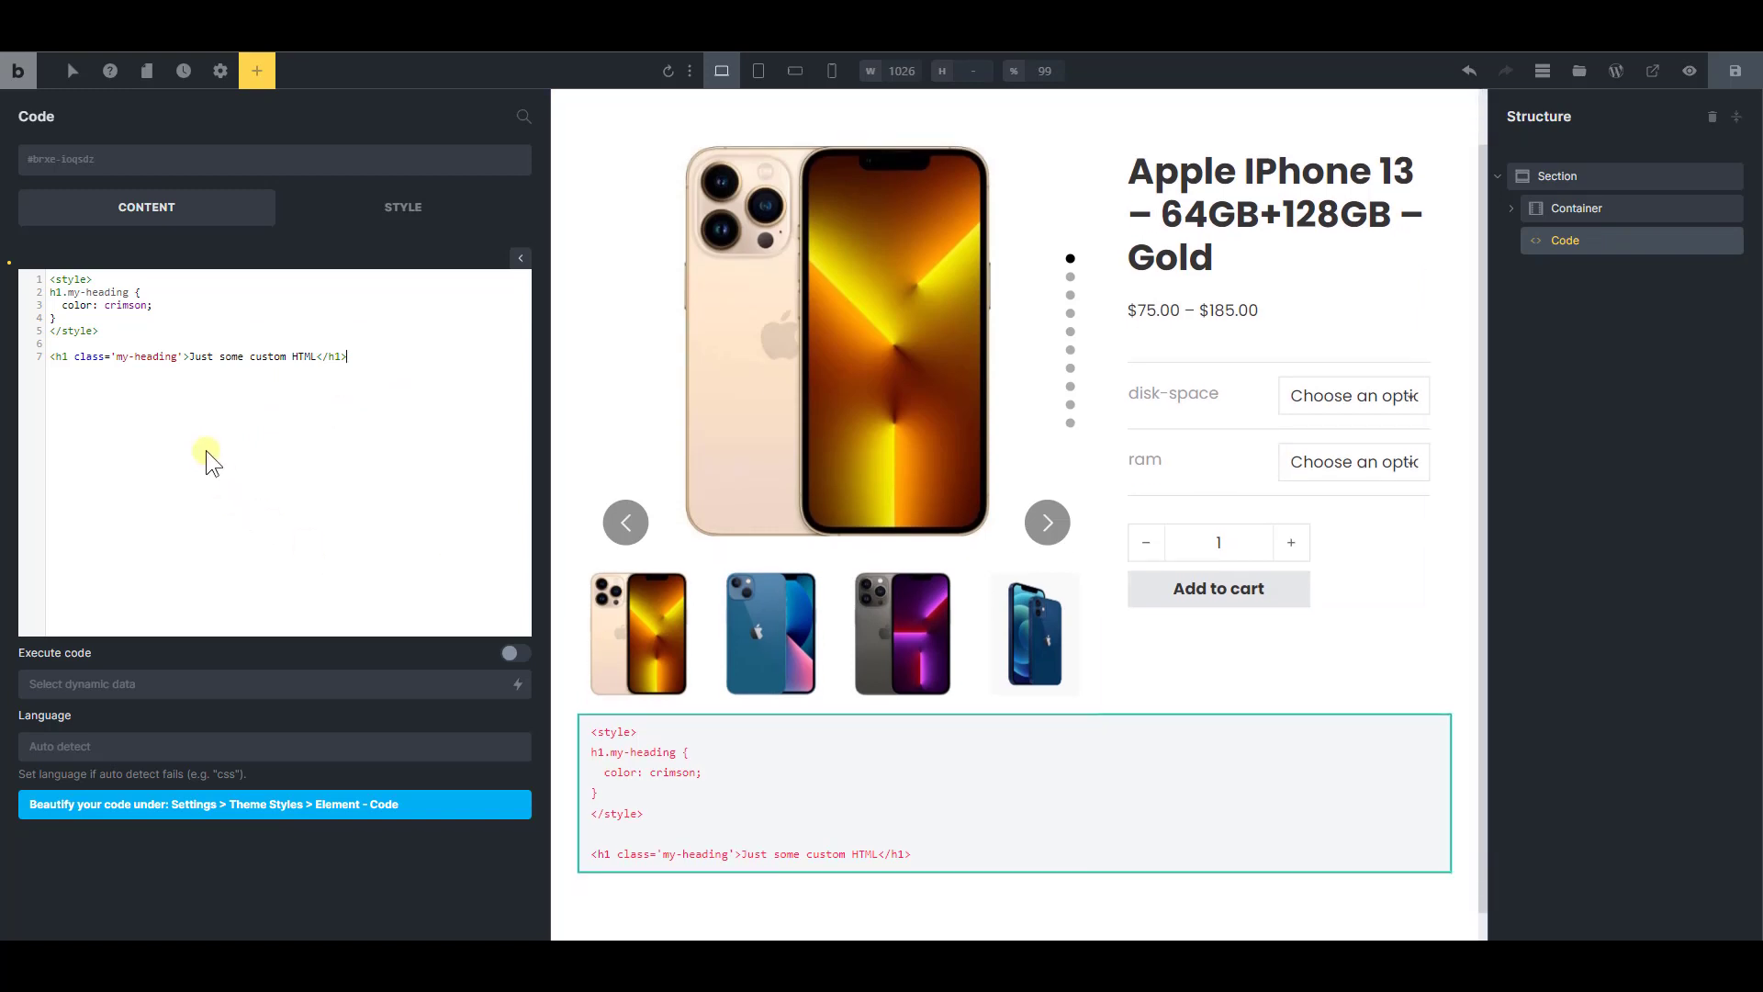
pyautogui.hotkey('ctrl', 'a')
pyautogui.hotkey('ctrl', 'v')
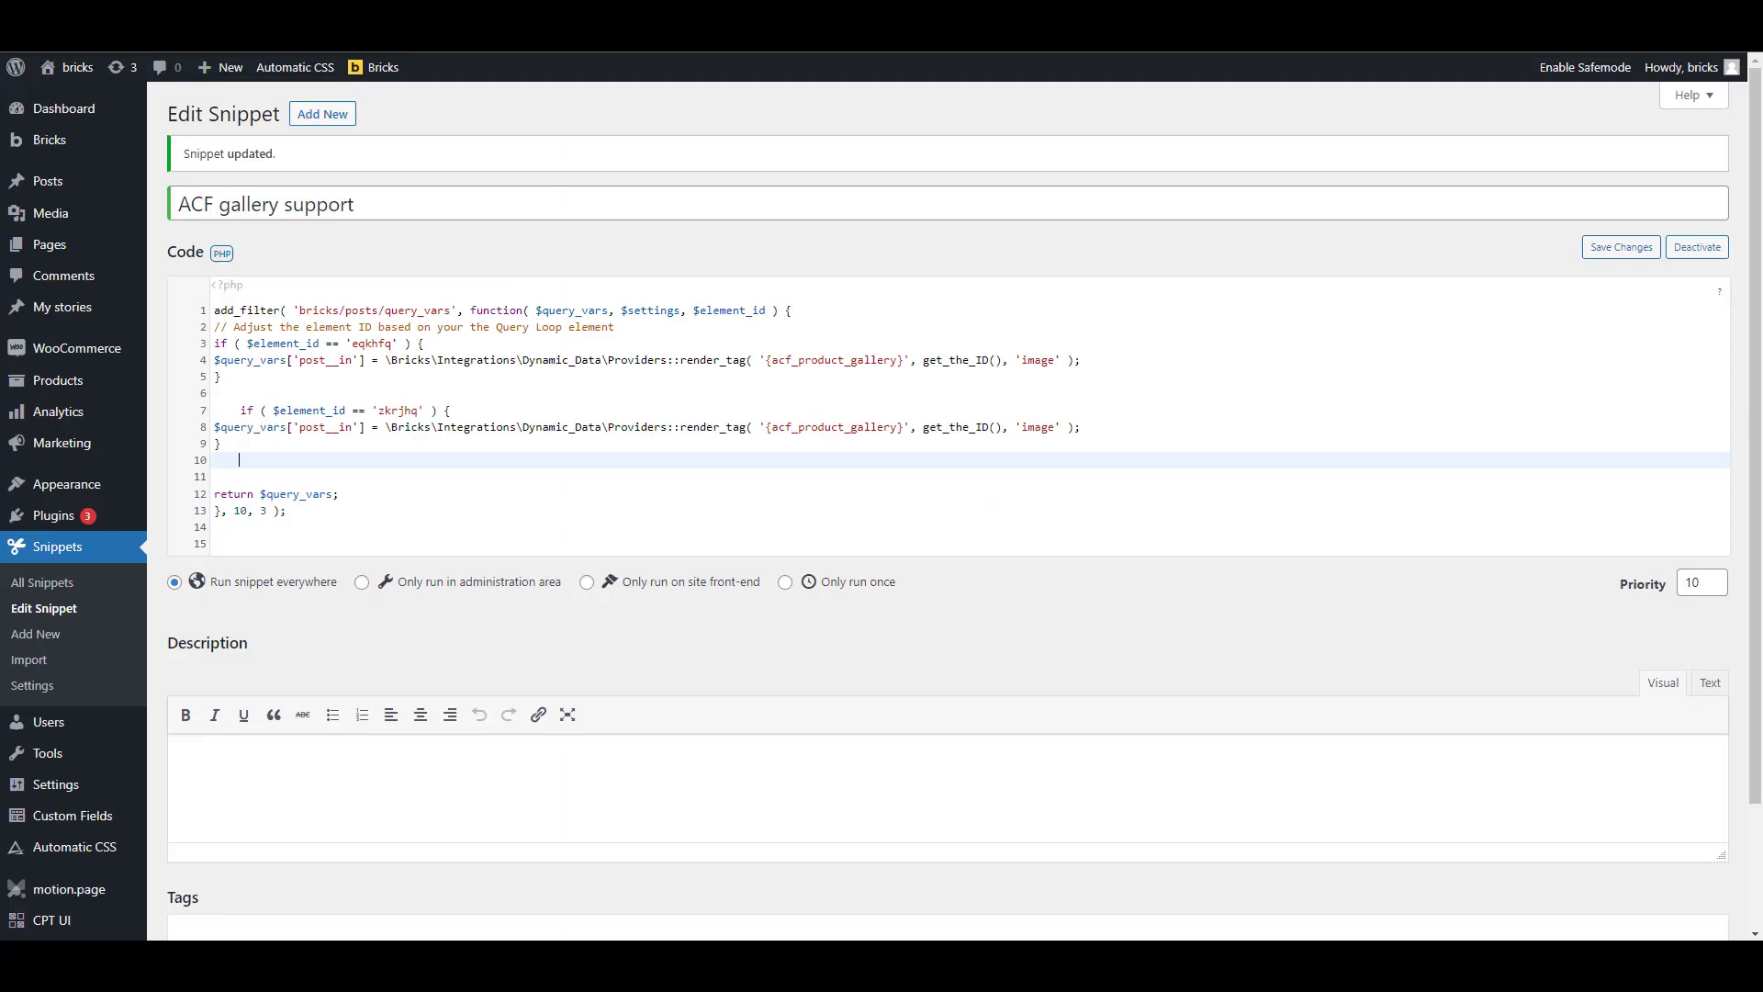
# Open the Bricks settings in the WordPress admin, and turn on Execute code for the template's Code element
pyautogui.moveTo(98, 138)
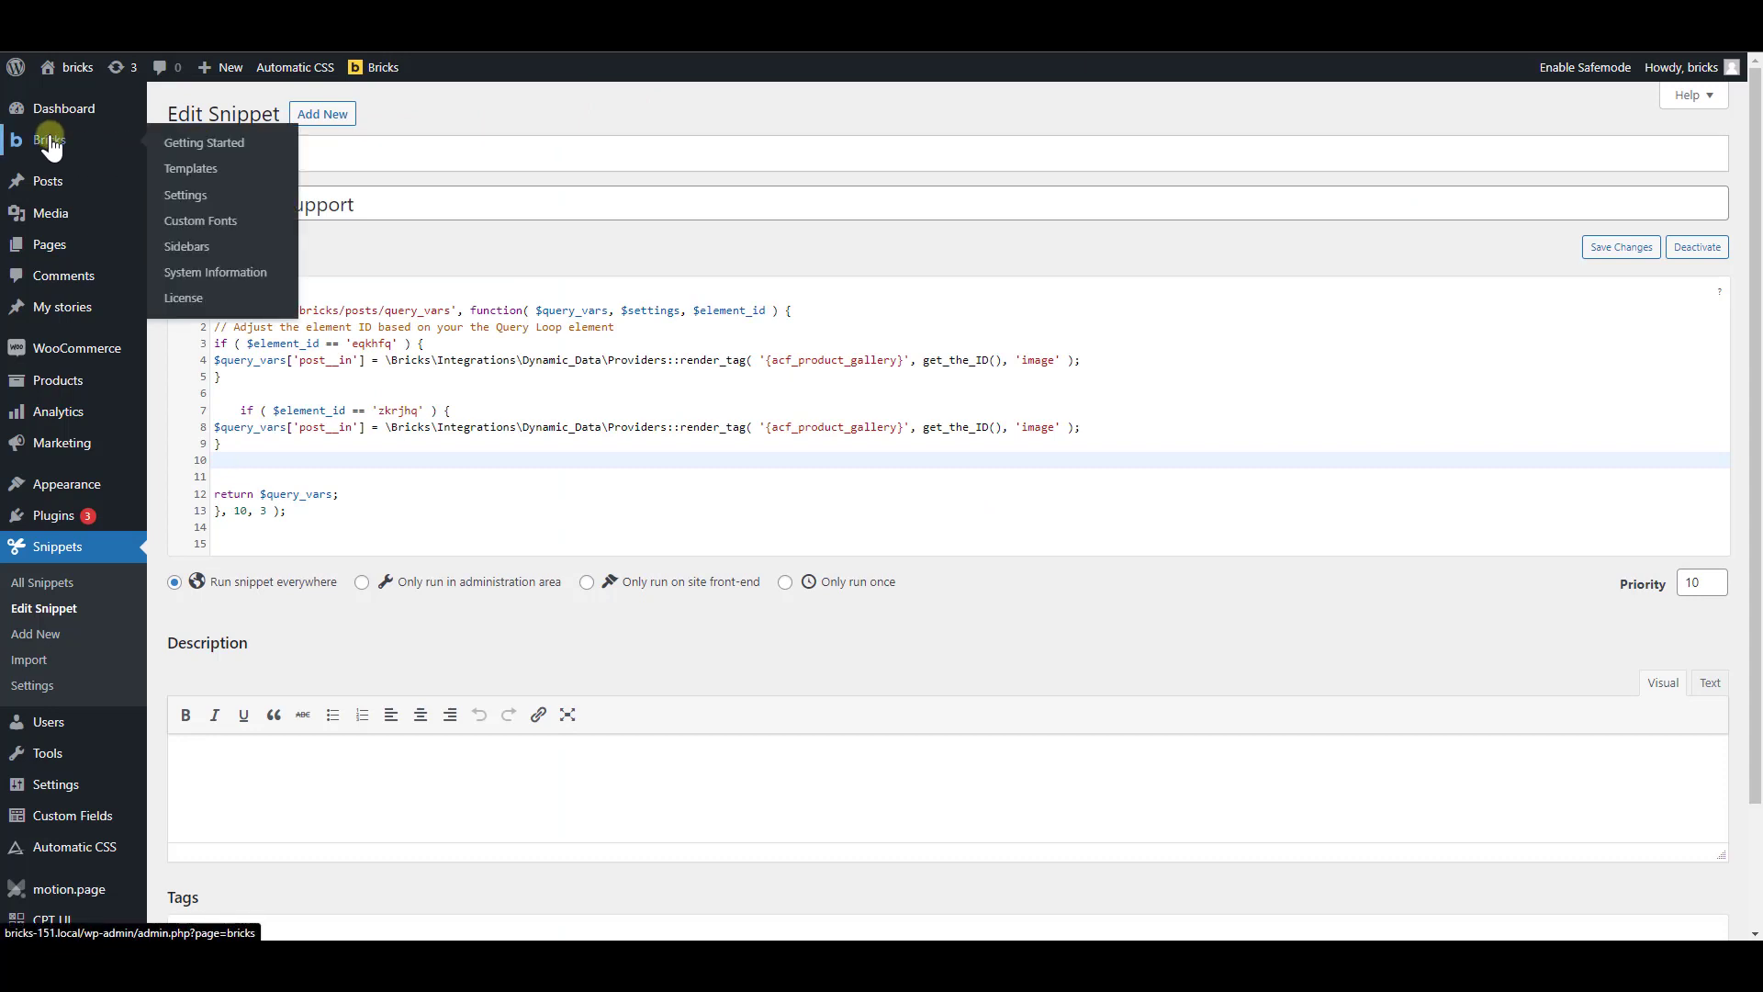
pyautogui.click(208, 200)
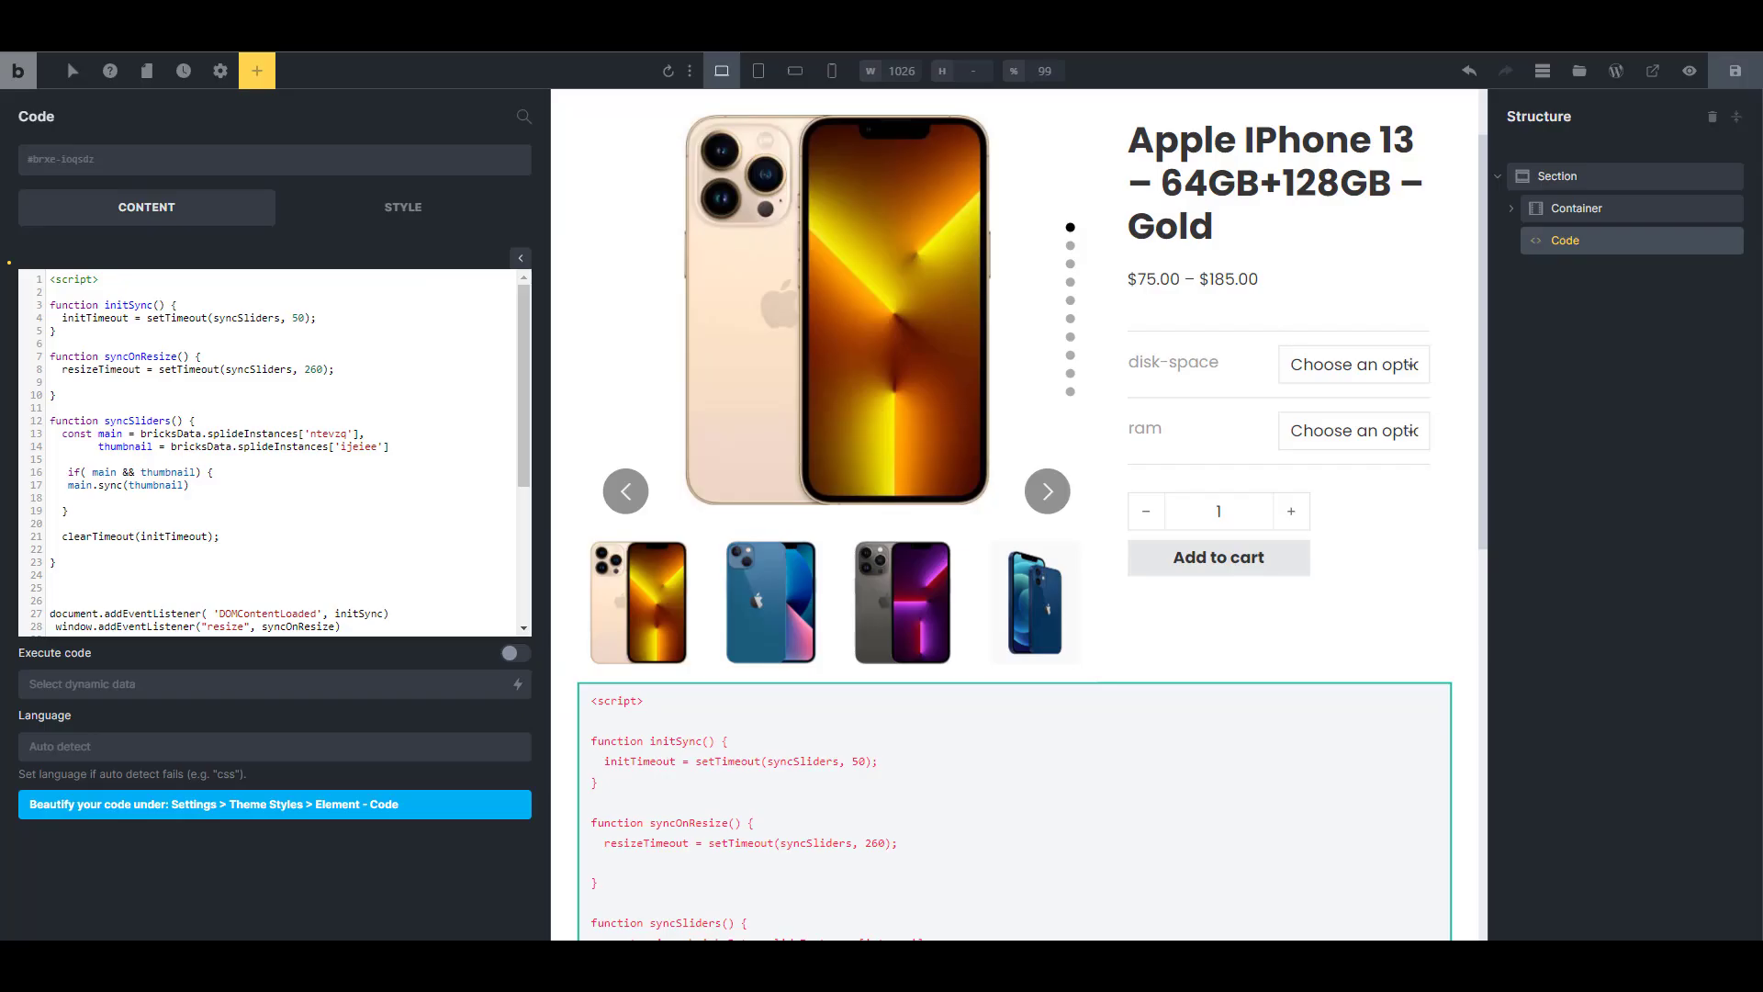
pyautogui.click(514, 657)
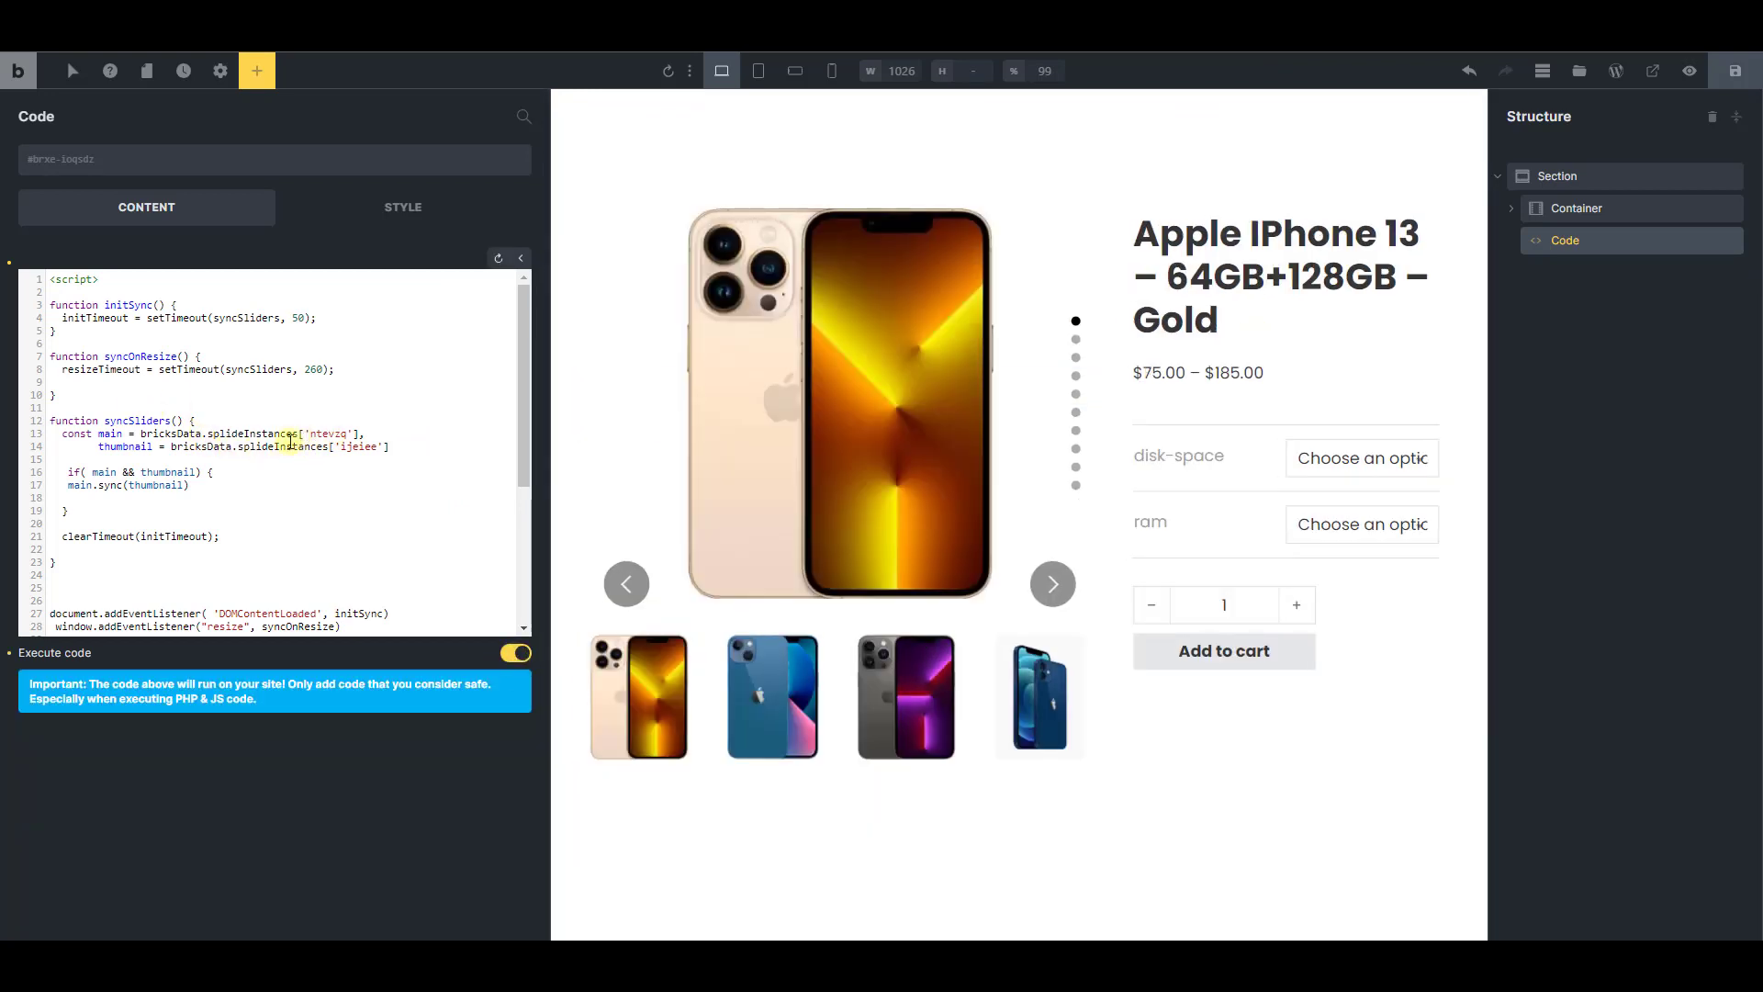
# Compare the slider IDs used in the sync script with the element IDs of the main slider and the thumbnail slider
pyautogui.click(329, 435)
pyautogui.click(1511, 209)
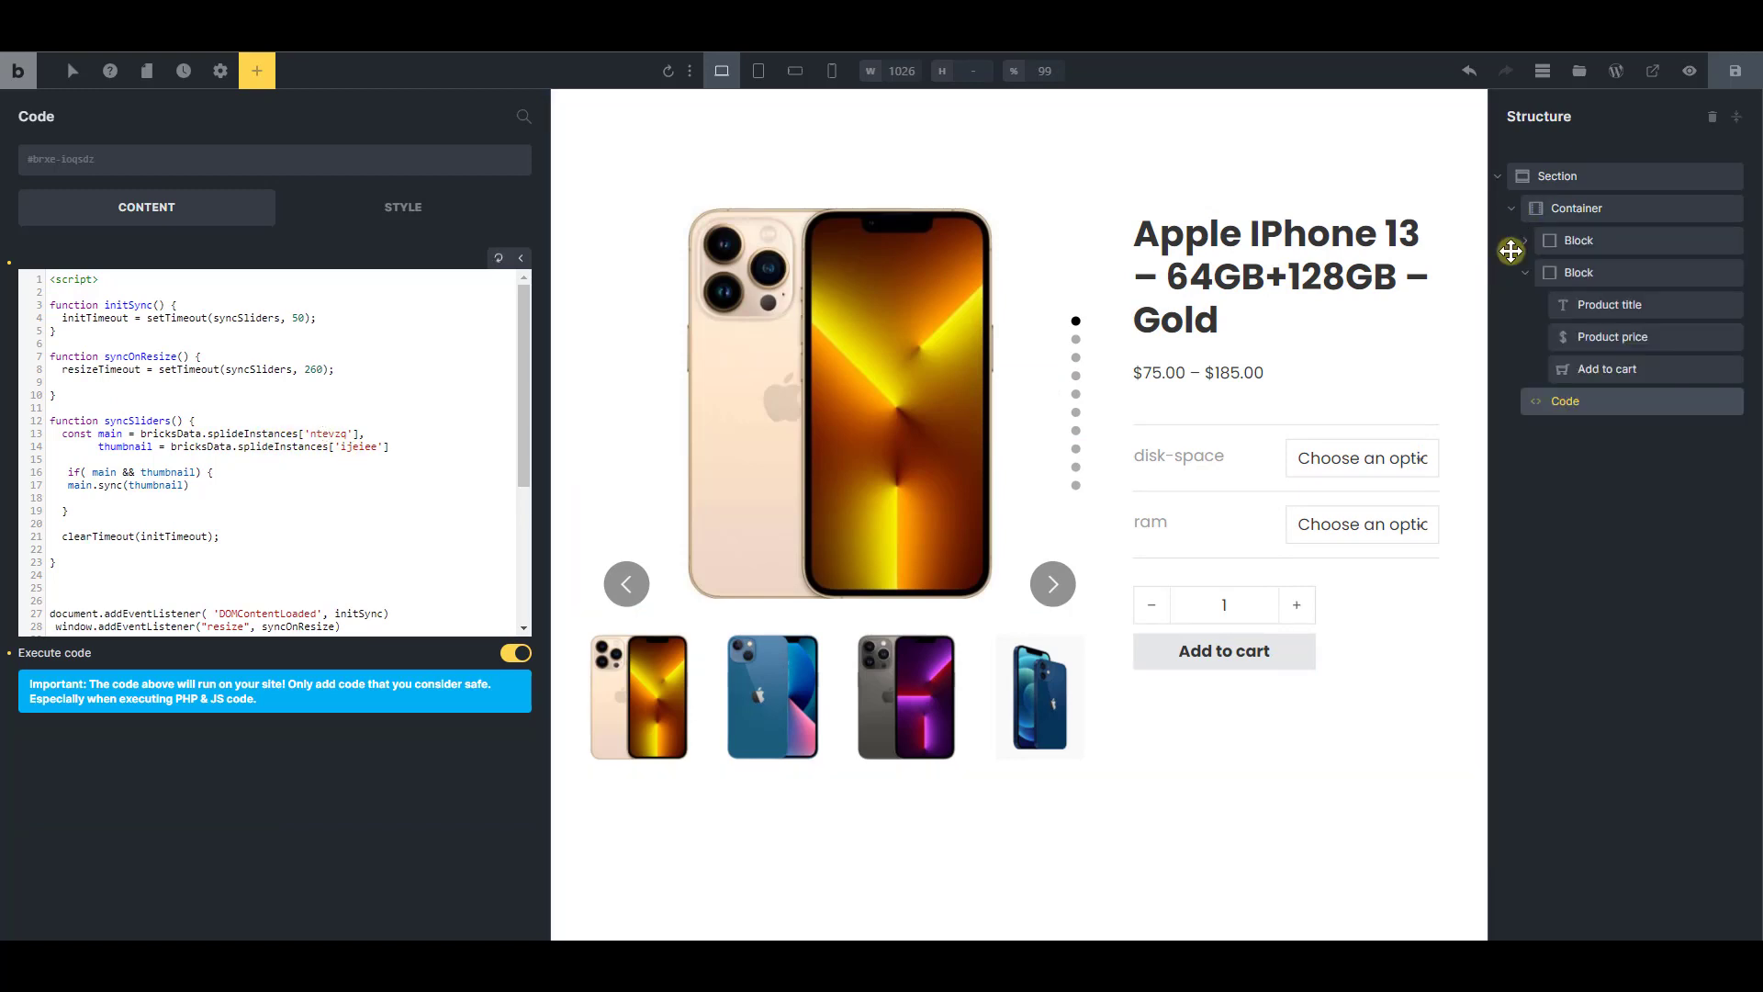
pyautogui.click(1521, 272)
pyautogui.click(1523, 240)
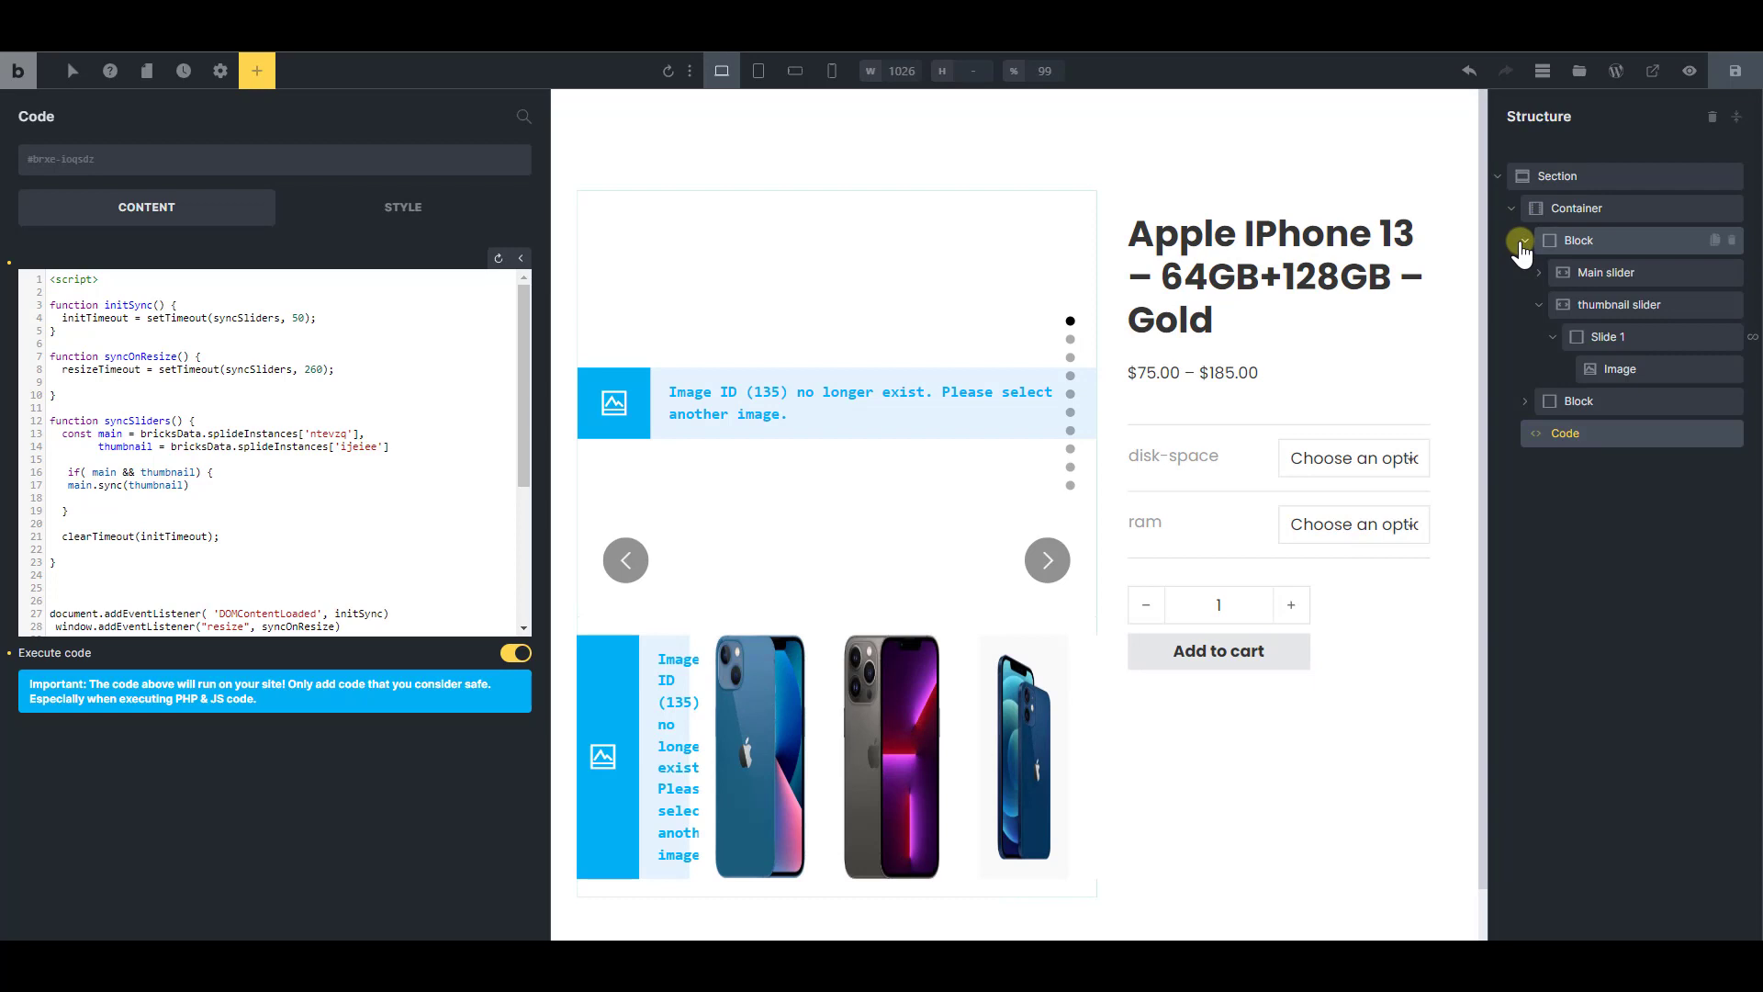
pyautogui.click(1538, 305)
pyautogui.click(1617, 272)
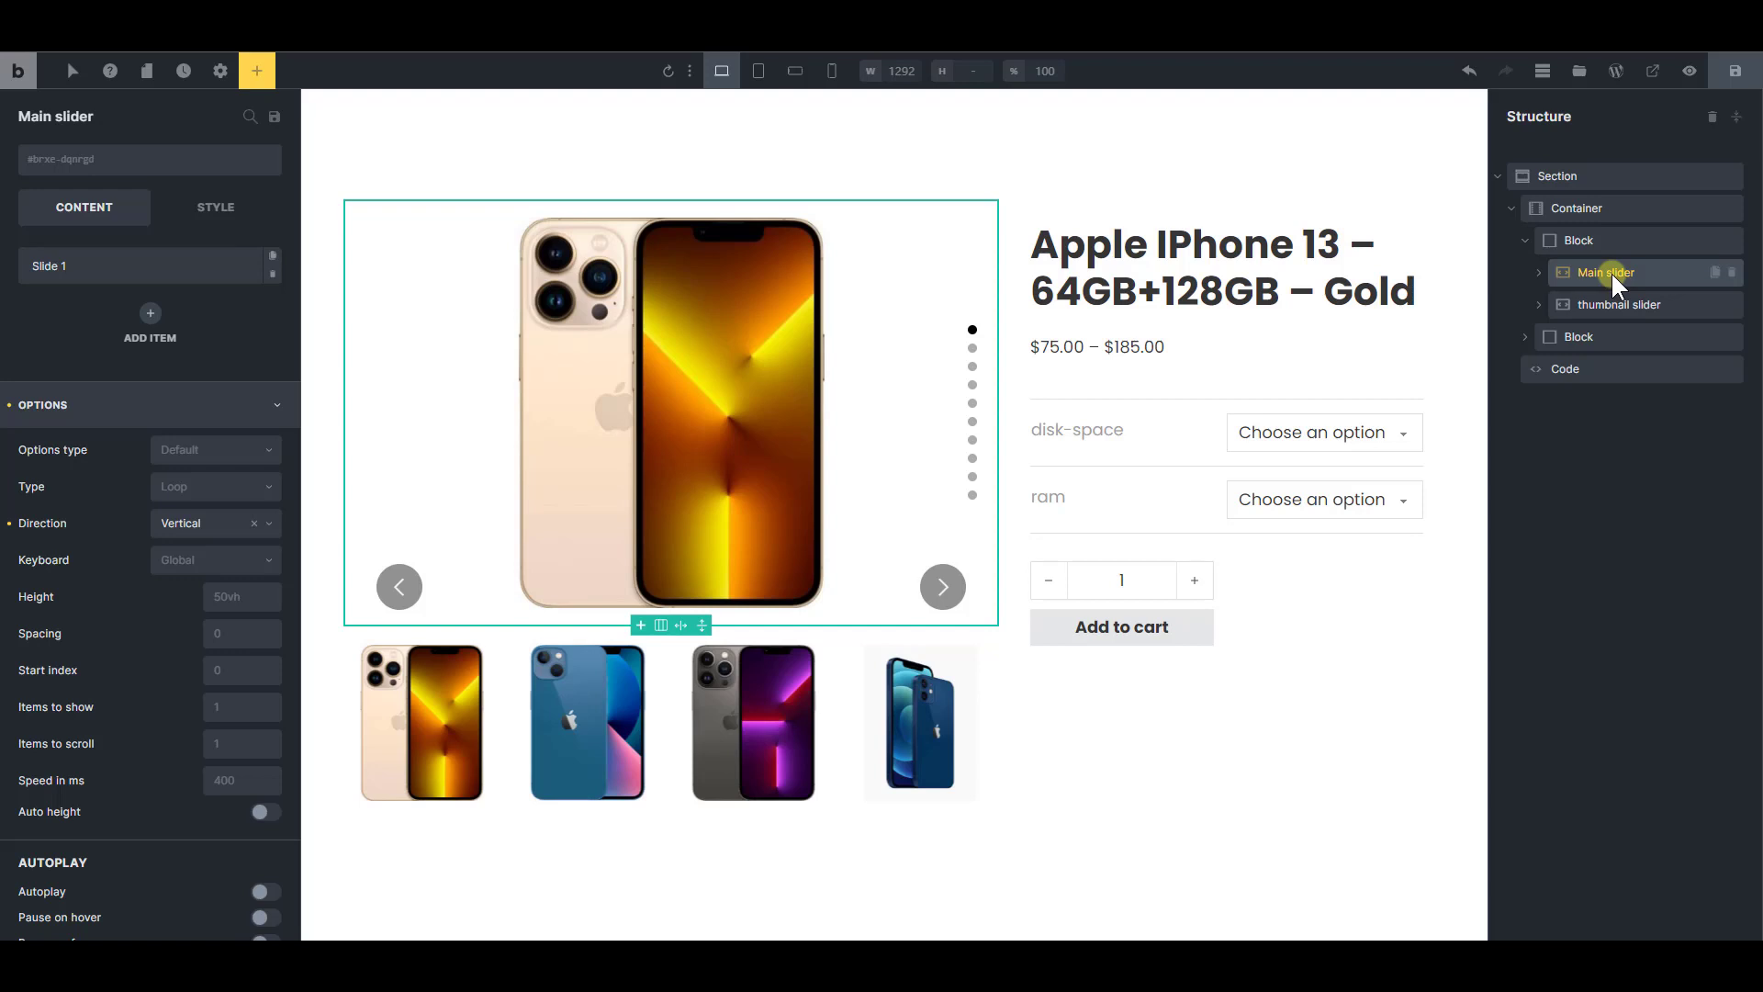
pyautogui.click(1609, 303)
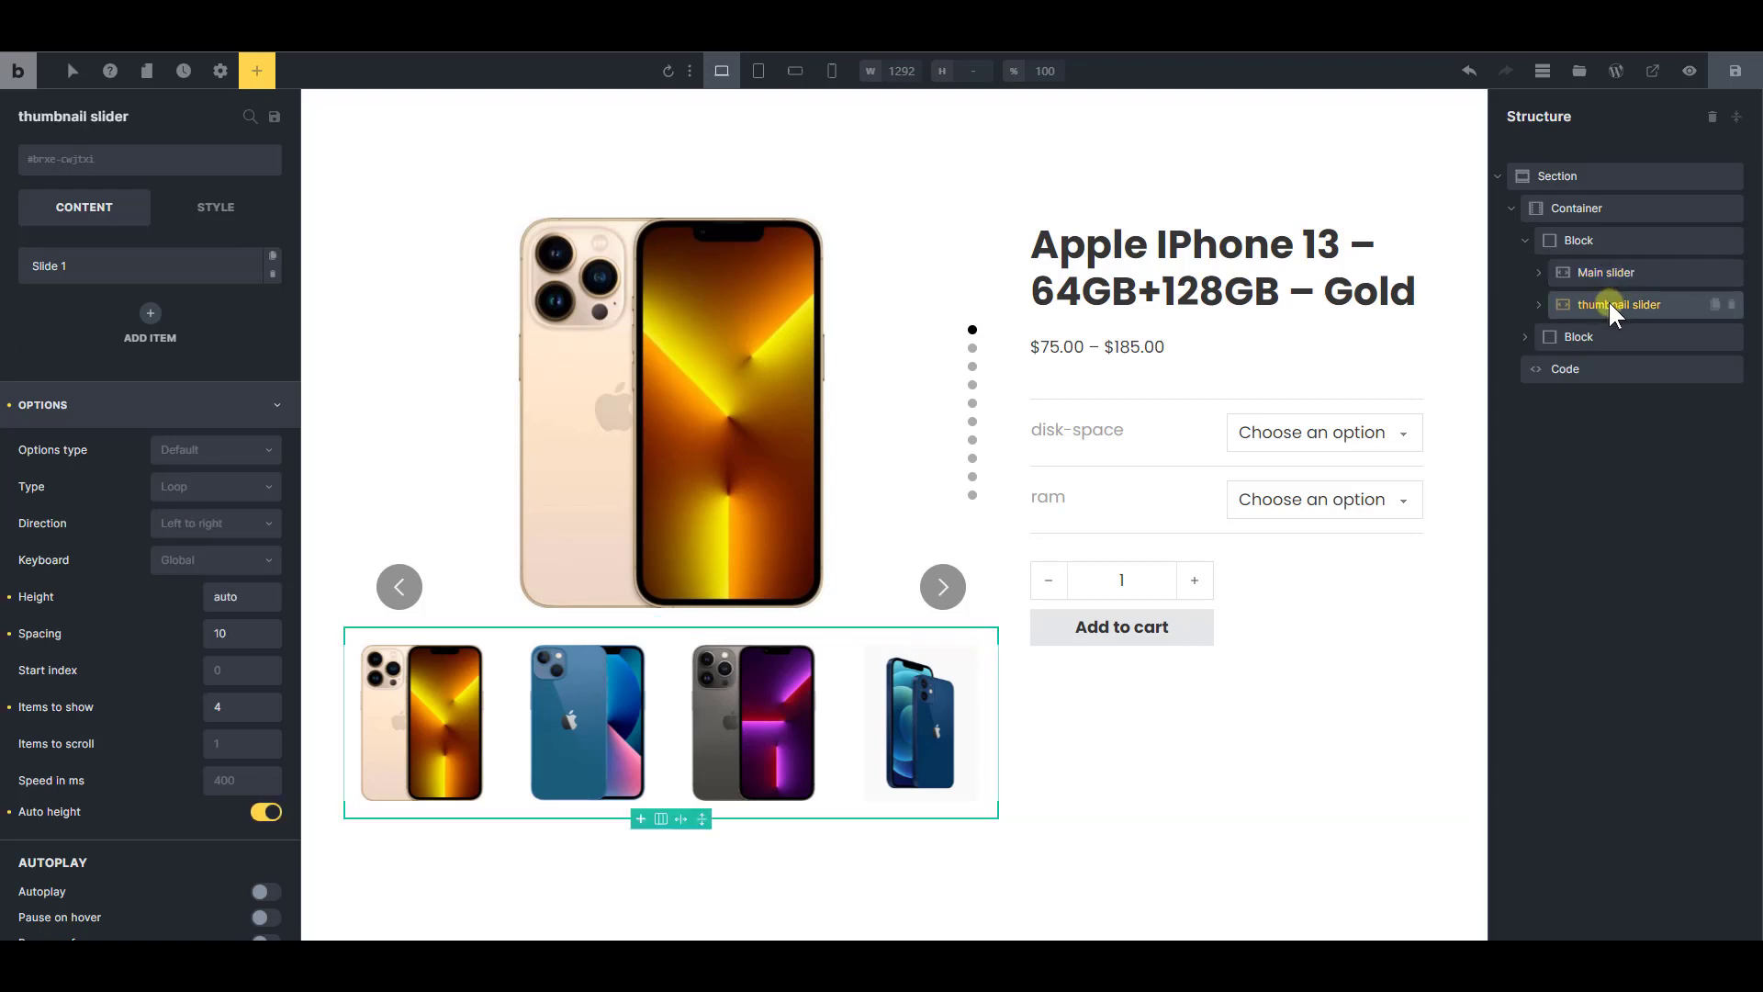
pyautogui.click(1610, 274)
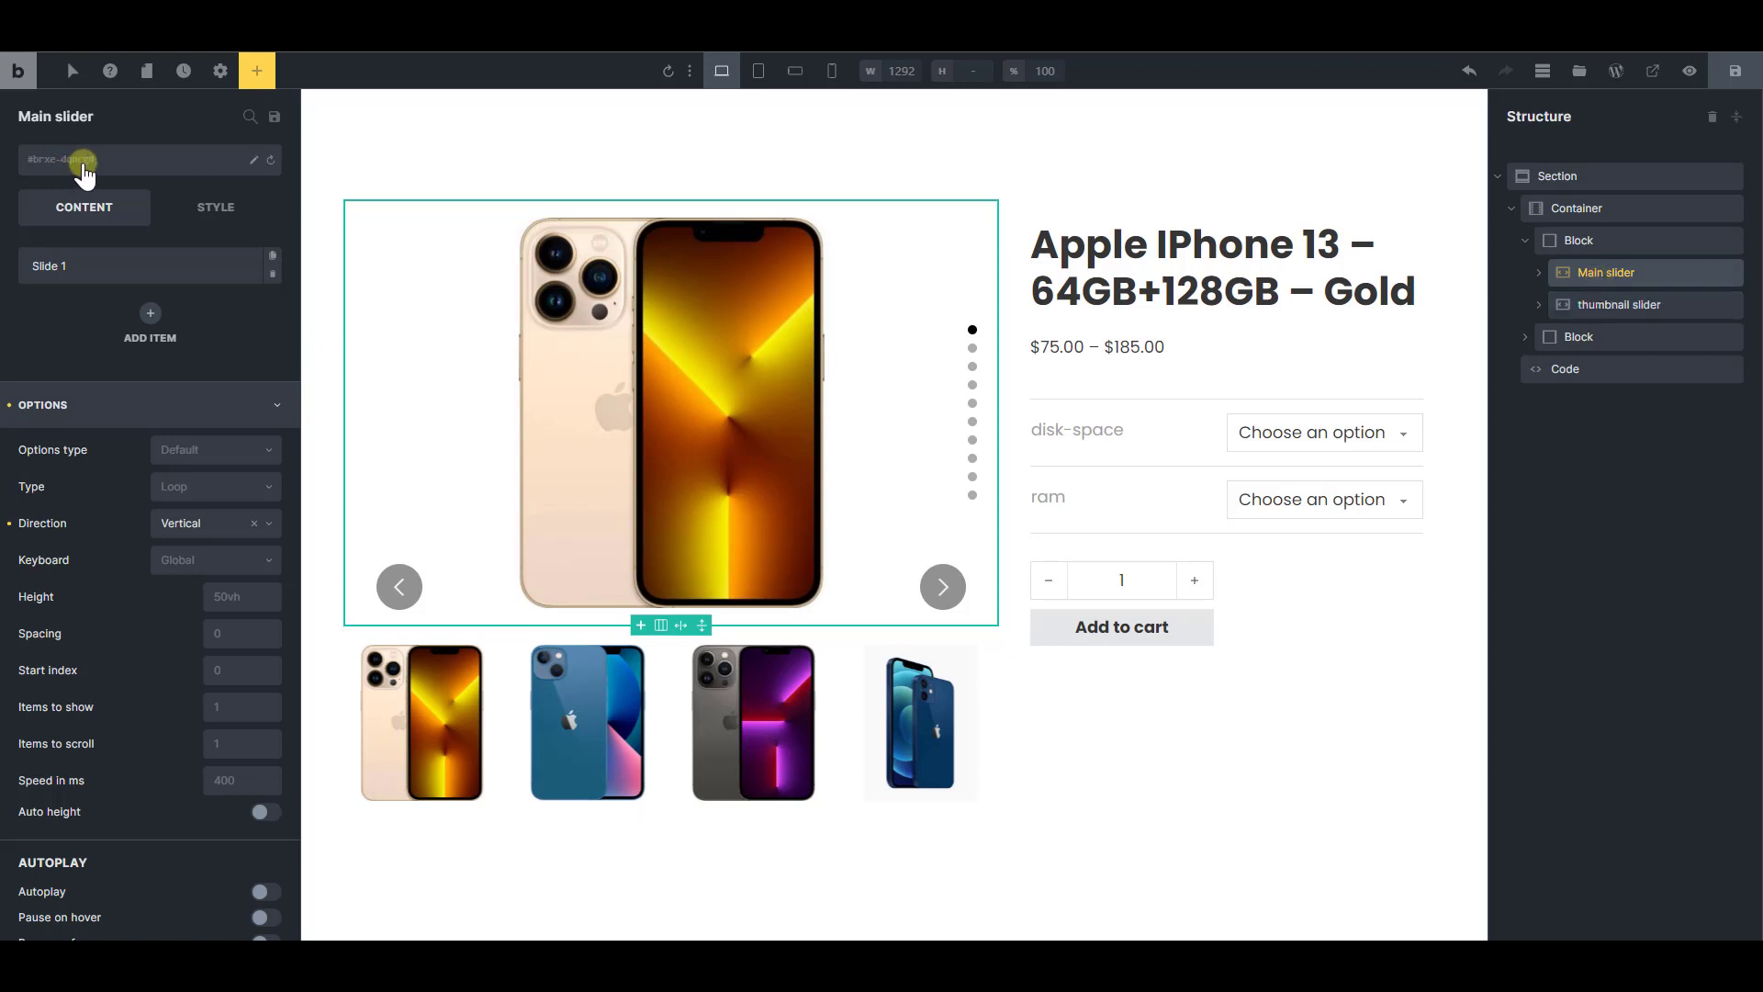
pyautogui.click(1602, 304)
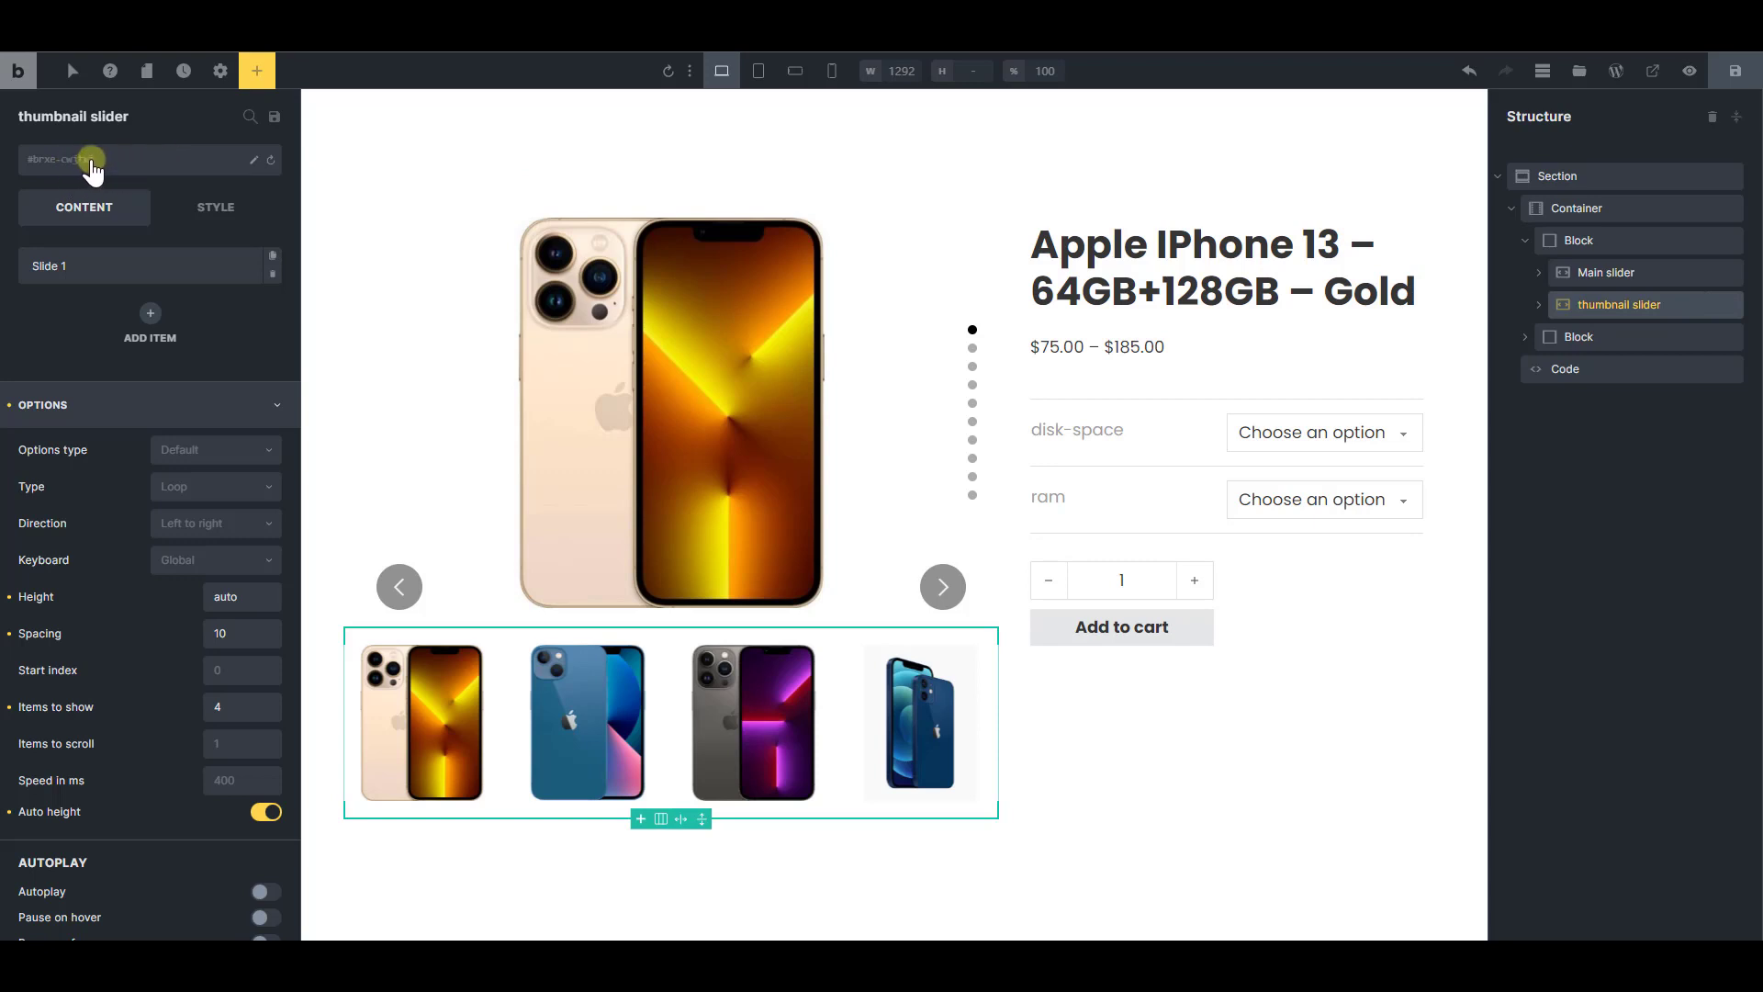
# Rename the main slider's element ID to main-slider
pyautogui.click(1580, 273)
pyautogui.click(256, 160)
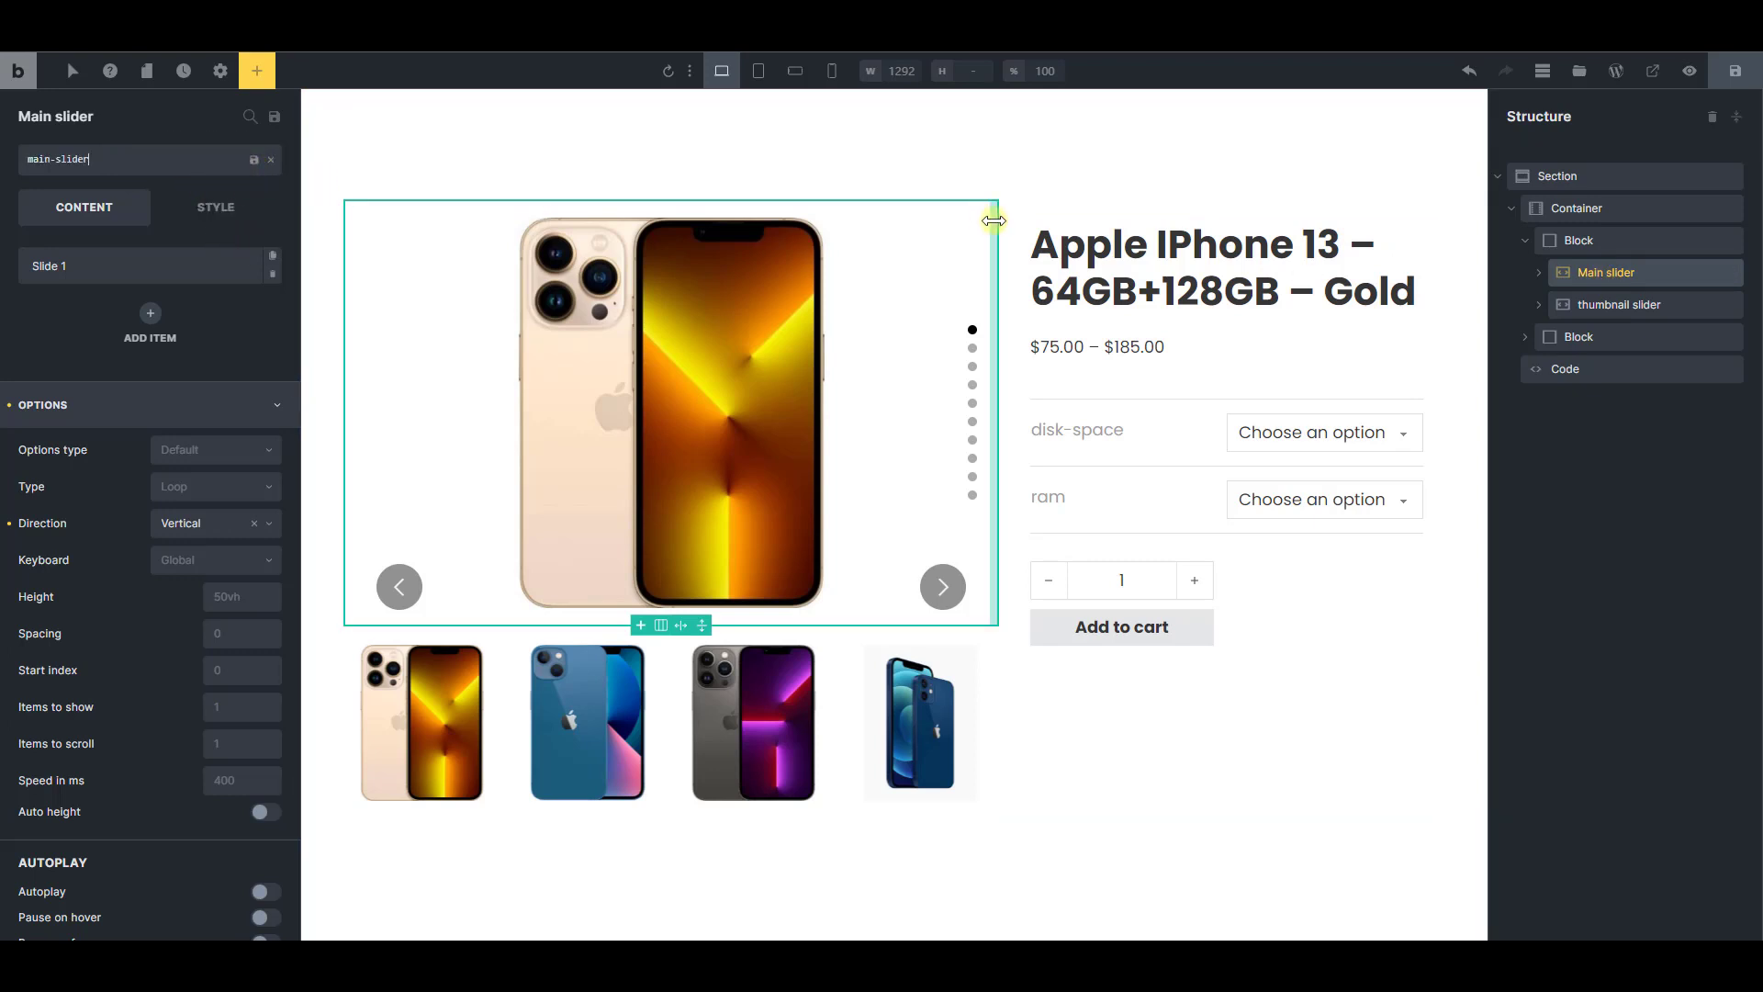
pyautogui.click(254, 160)
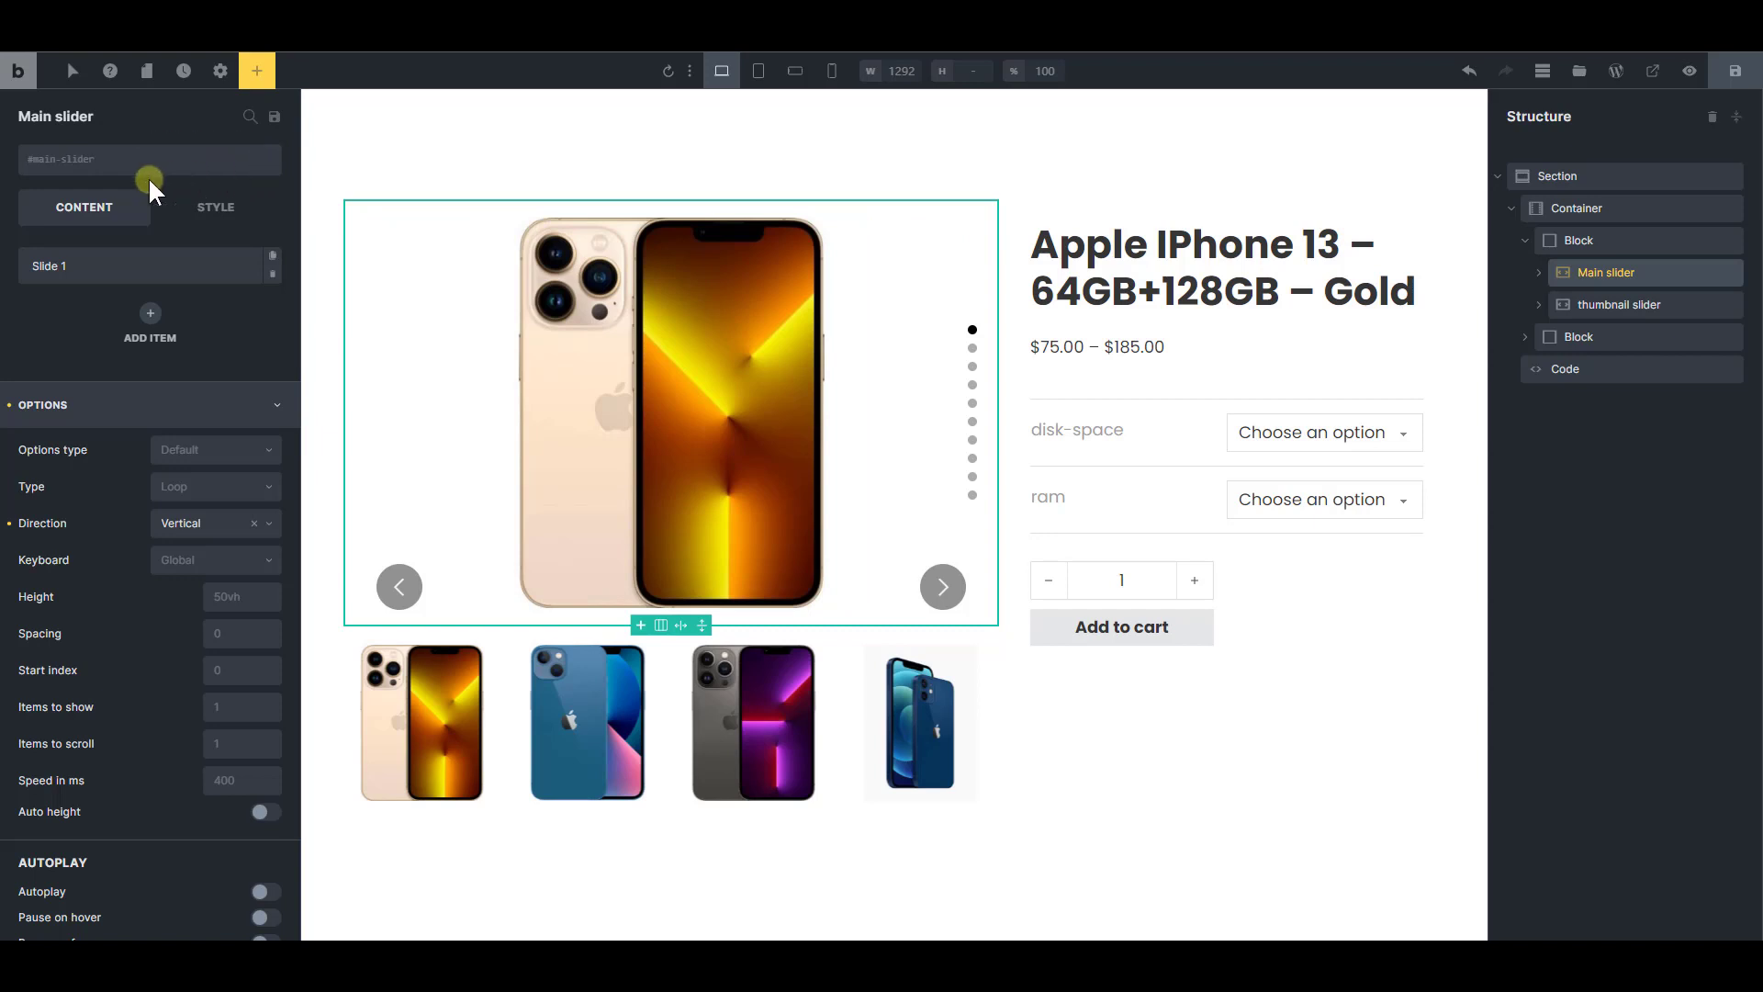
# Rename the thumbnail slider's element ID to thumbnail-slider
pyautogui.click(1606, 308)
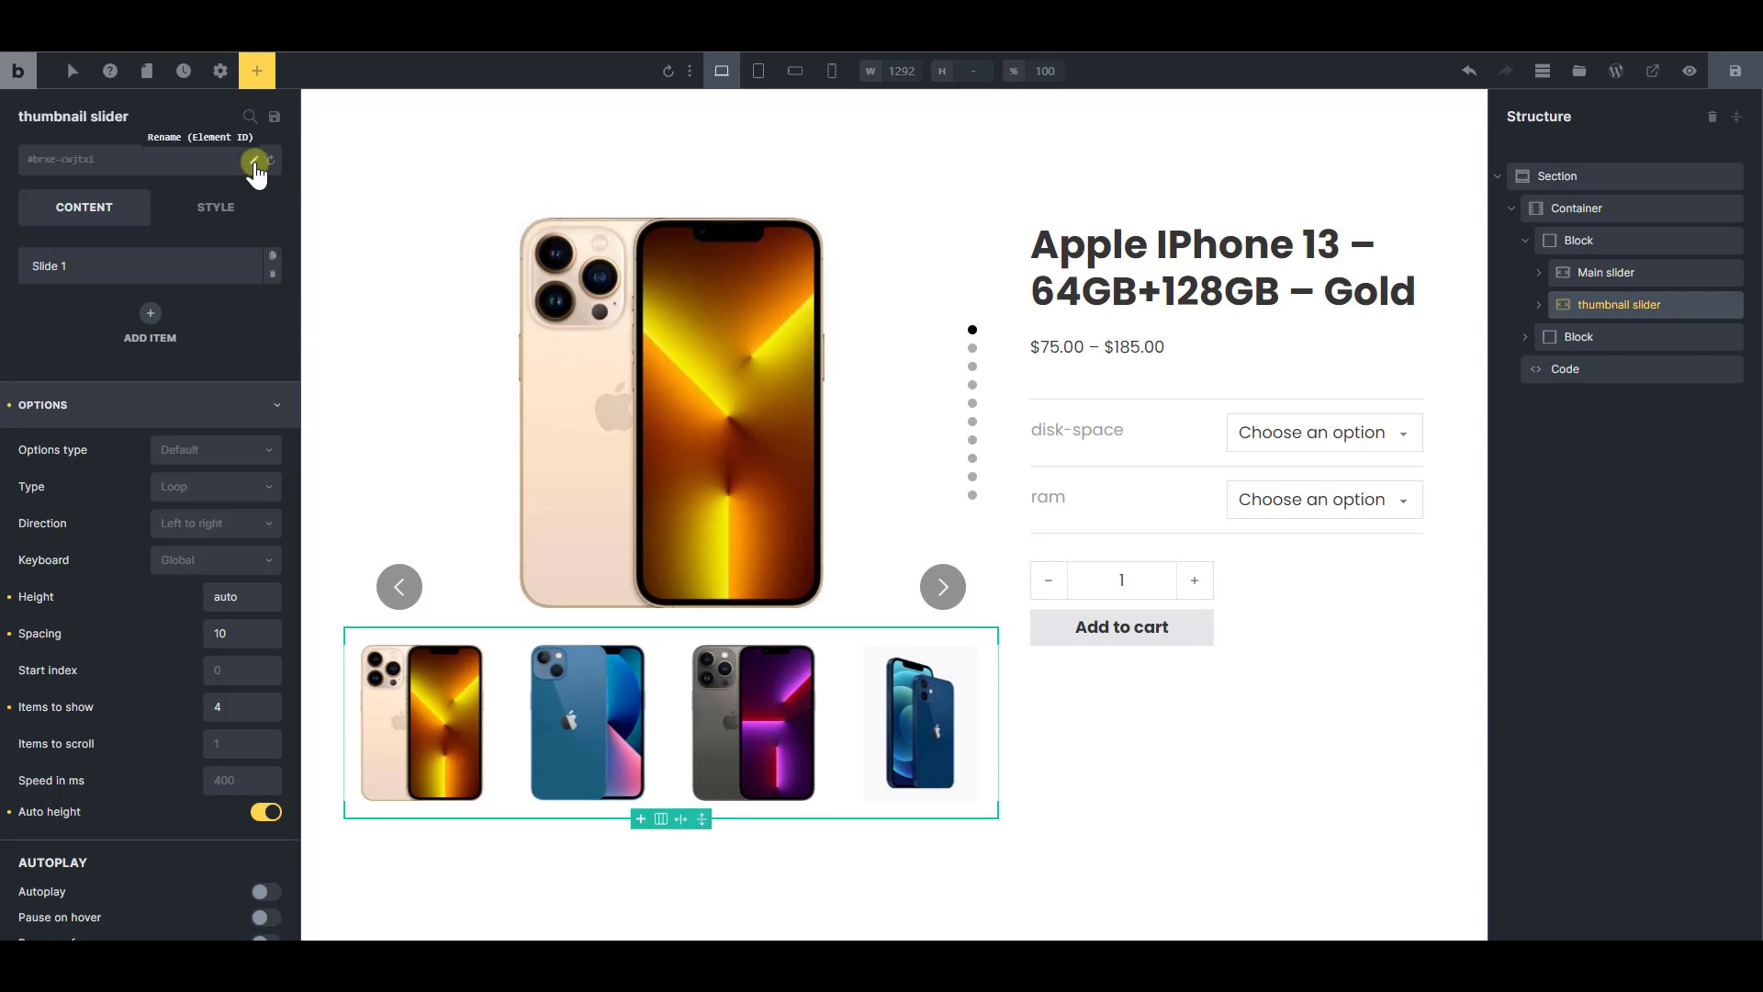
pyautogui.click(254, 164)
pyautogui.write('thumbnail-slider')
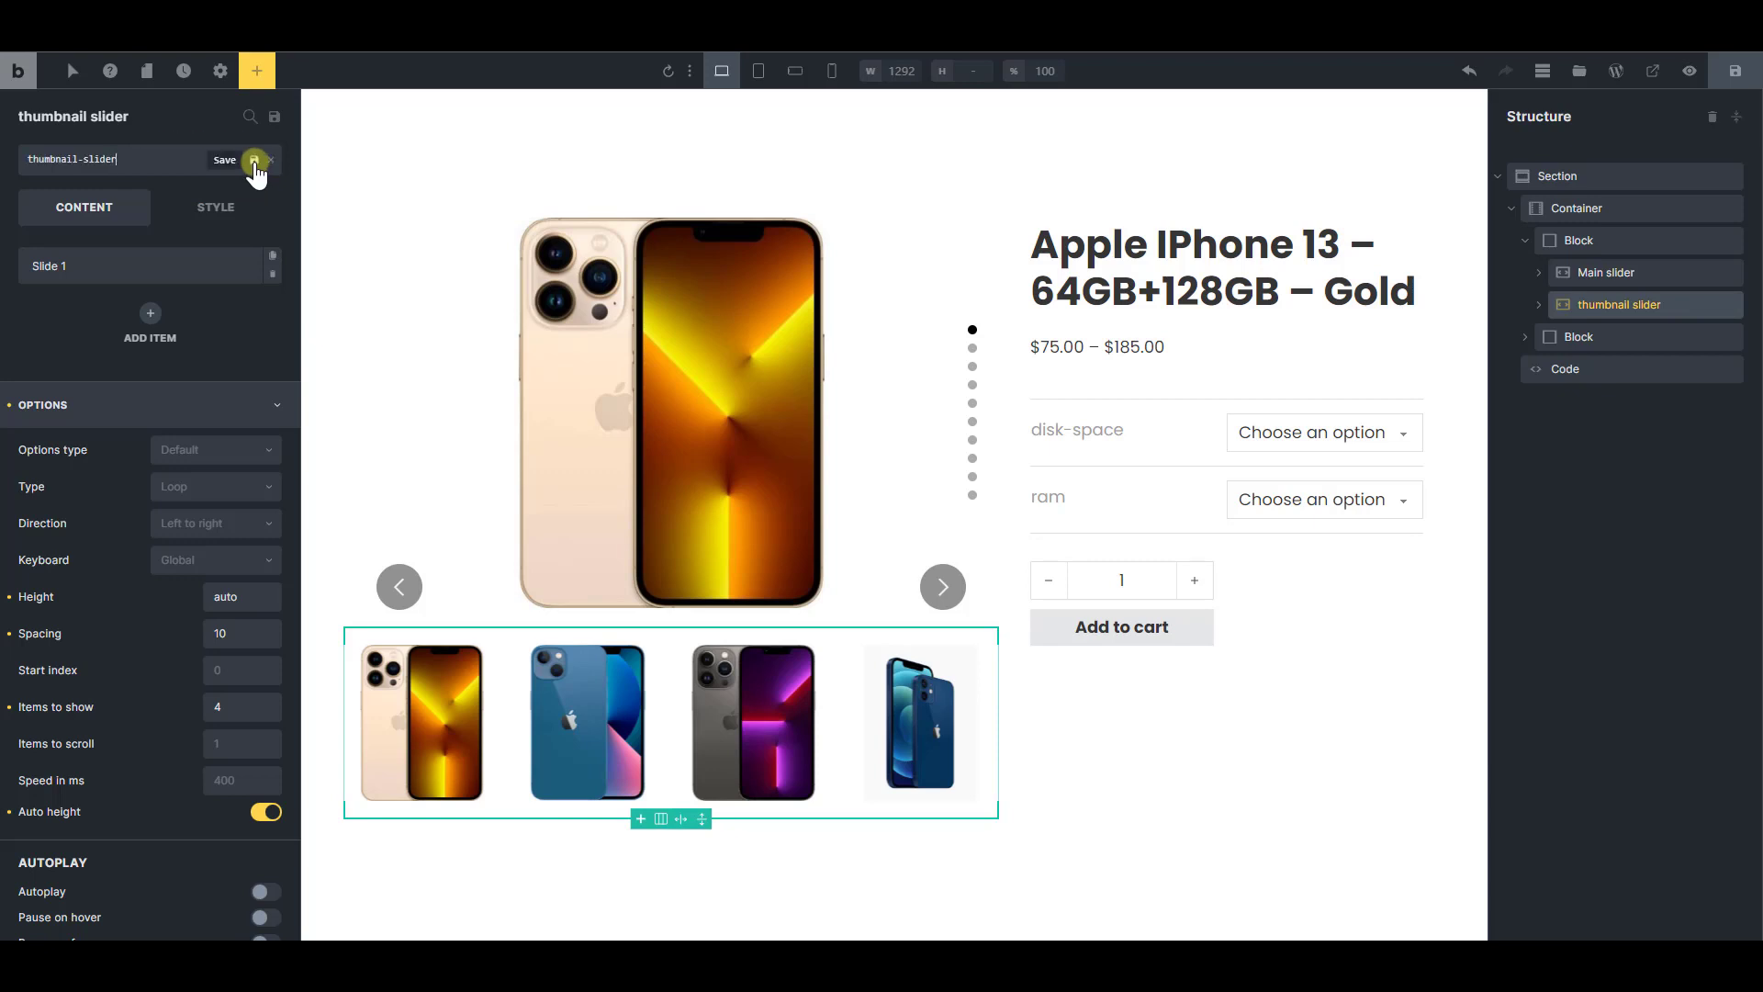
pyautogui.click(254, 163)
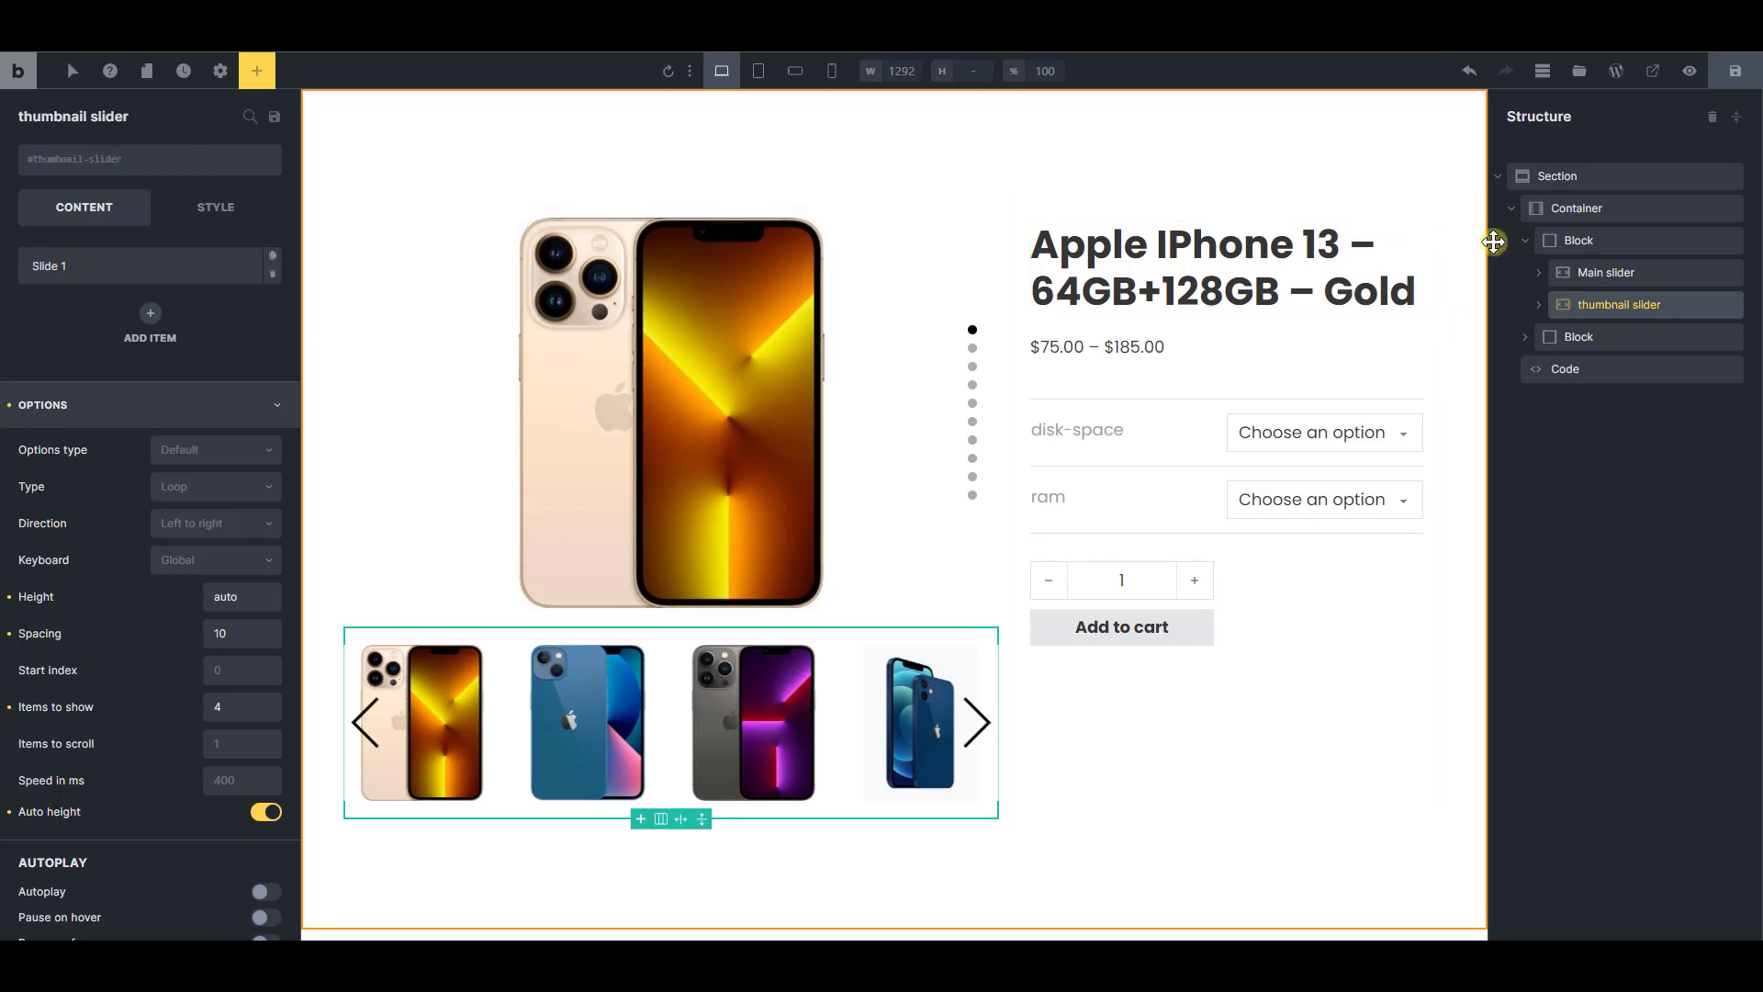
# Copy the bricksData.splideInstances expression from the sync script in the Code element
pyautogui.click(1570, 366)
pyautogui.click(1610, 274)
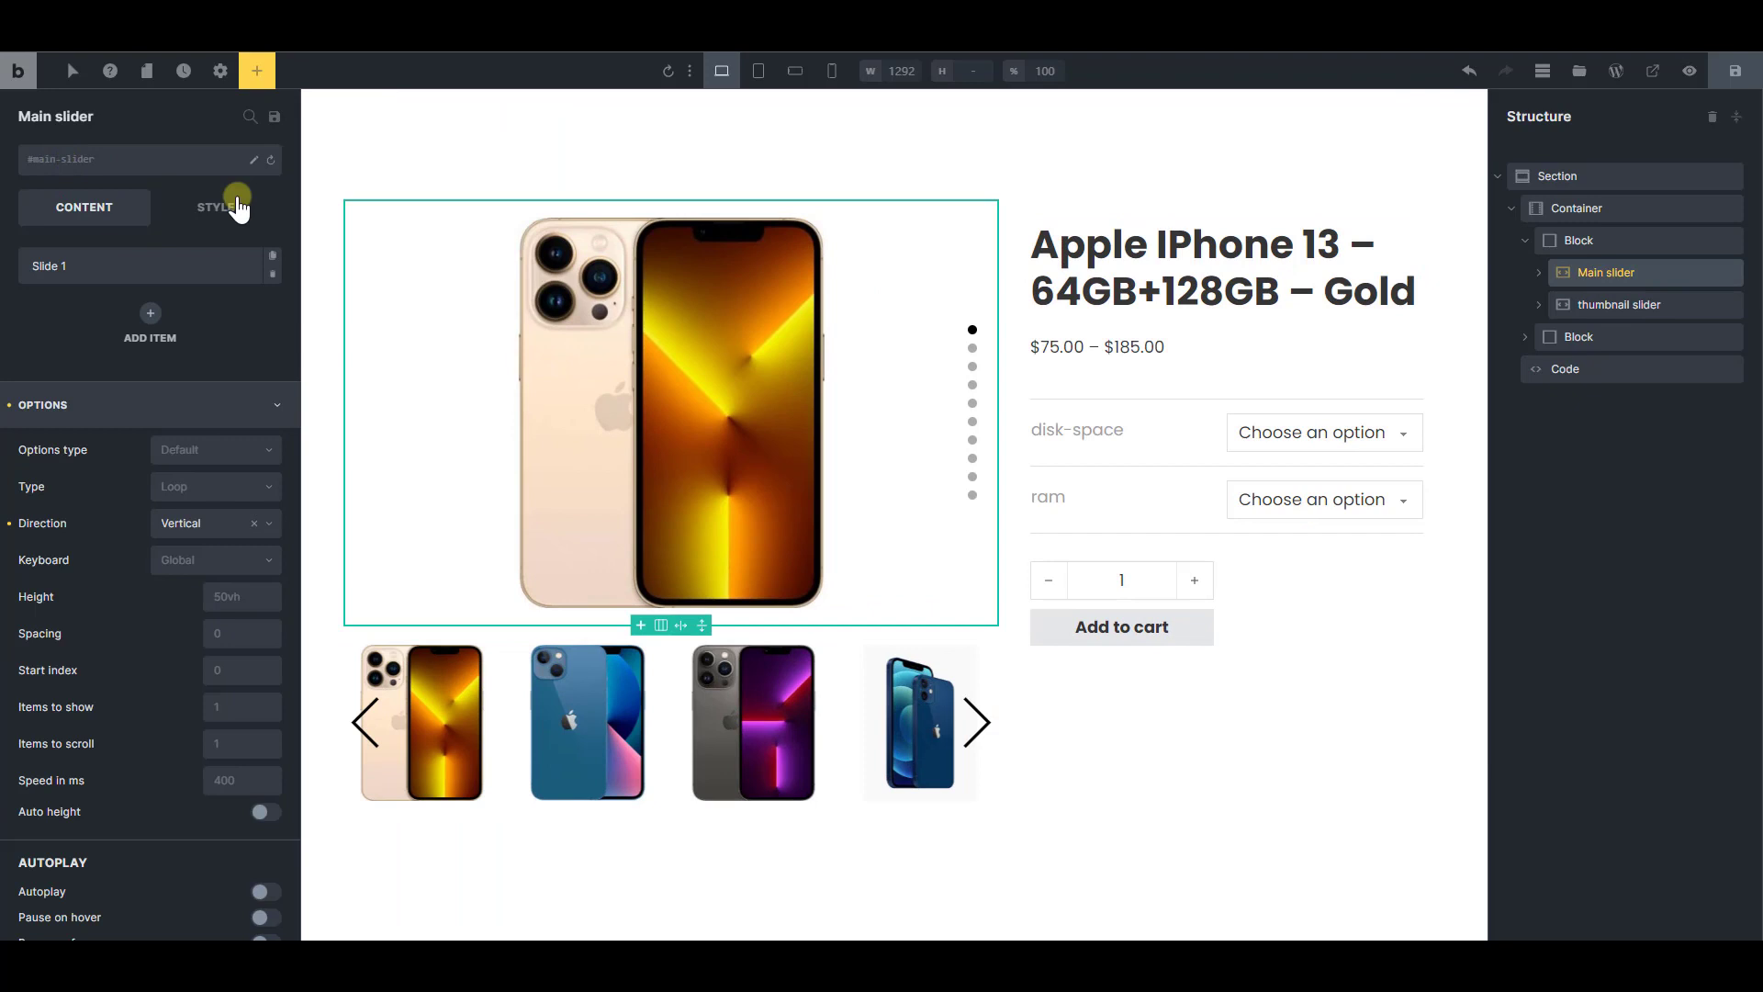
pyautogui.click(1634, 306)
pyautogui.click(1556, 368)
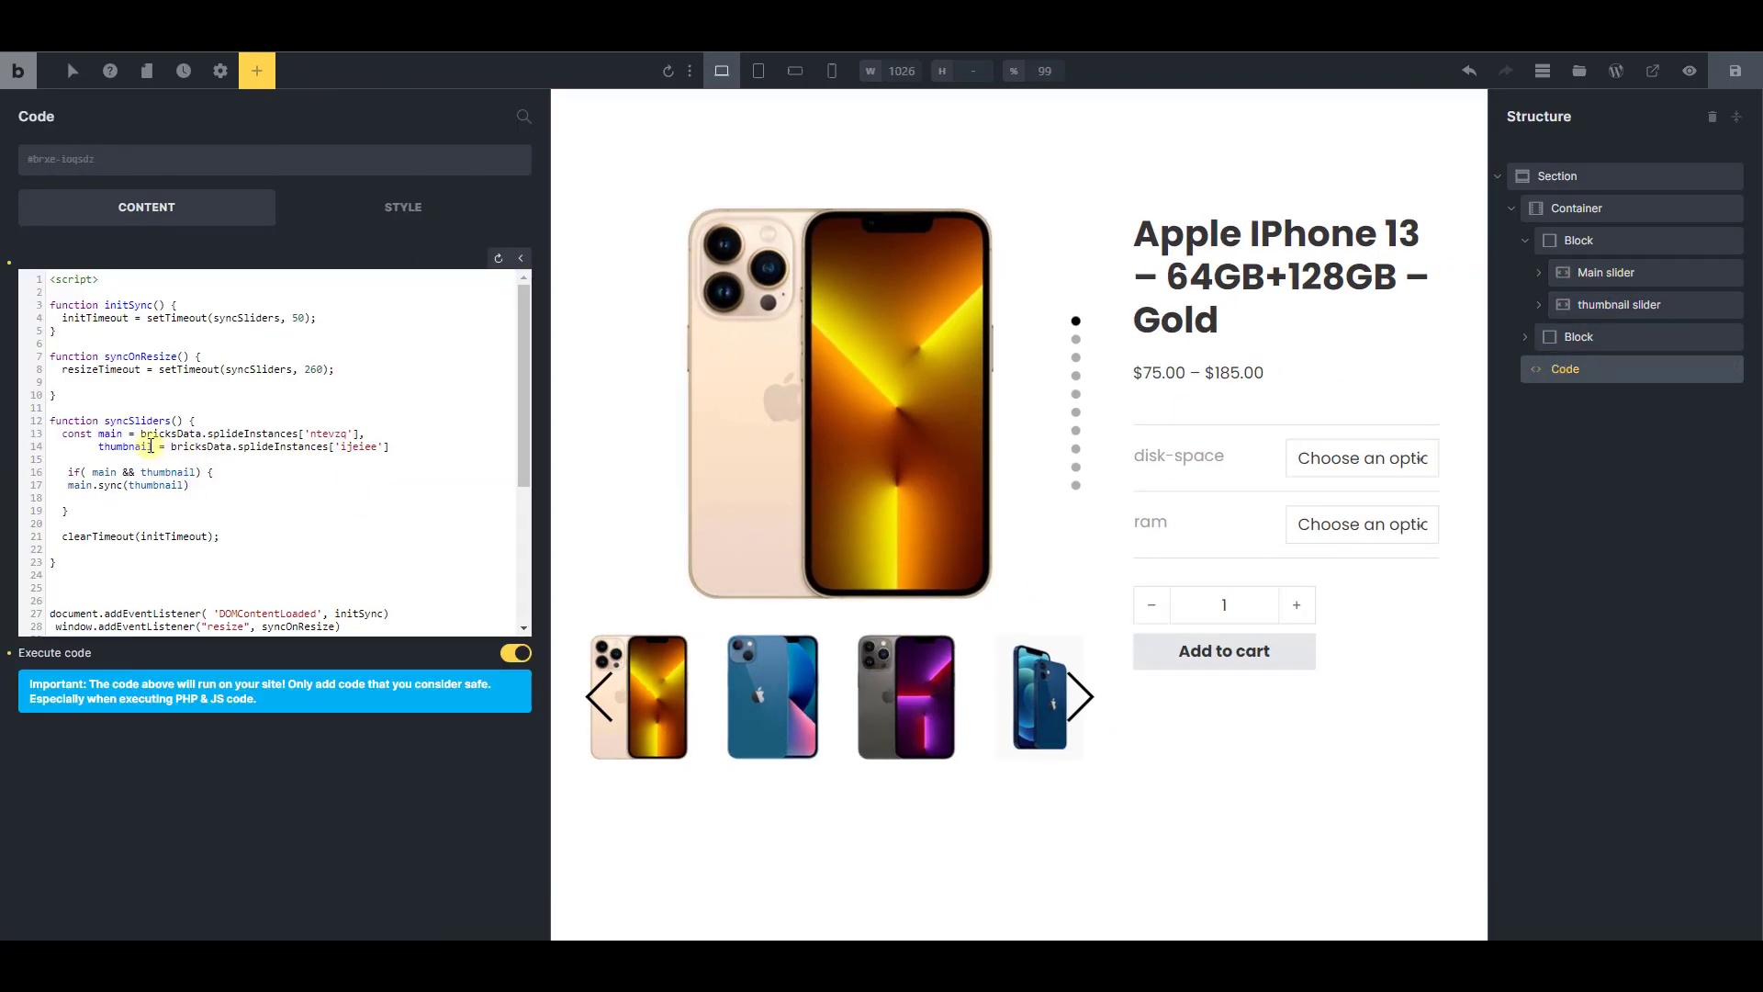
pyautogui.moveTo(140, 434); pyautogui.dragTo(316, 450)
pyautogui.hotkey('ctrl', 'c')
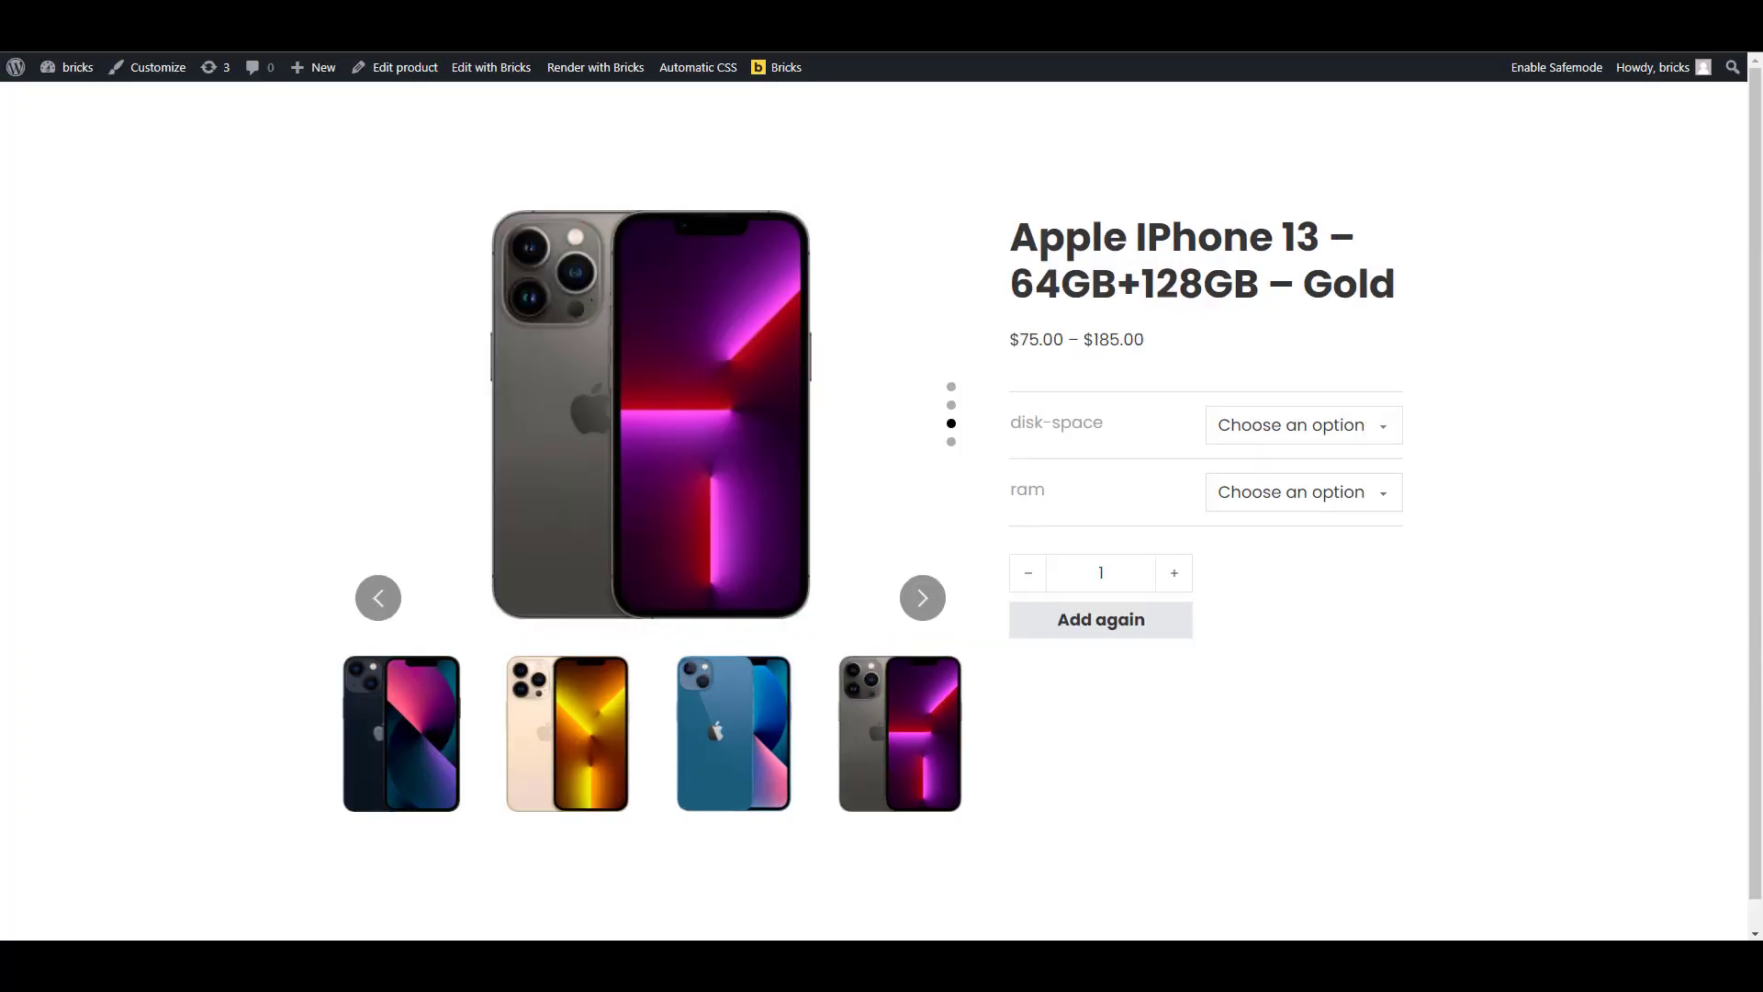
# Evaluate bricksData.splideInstances in the product page's browser console, and expand both slider instances to identify their IDs
pyautogui.press('F12')
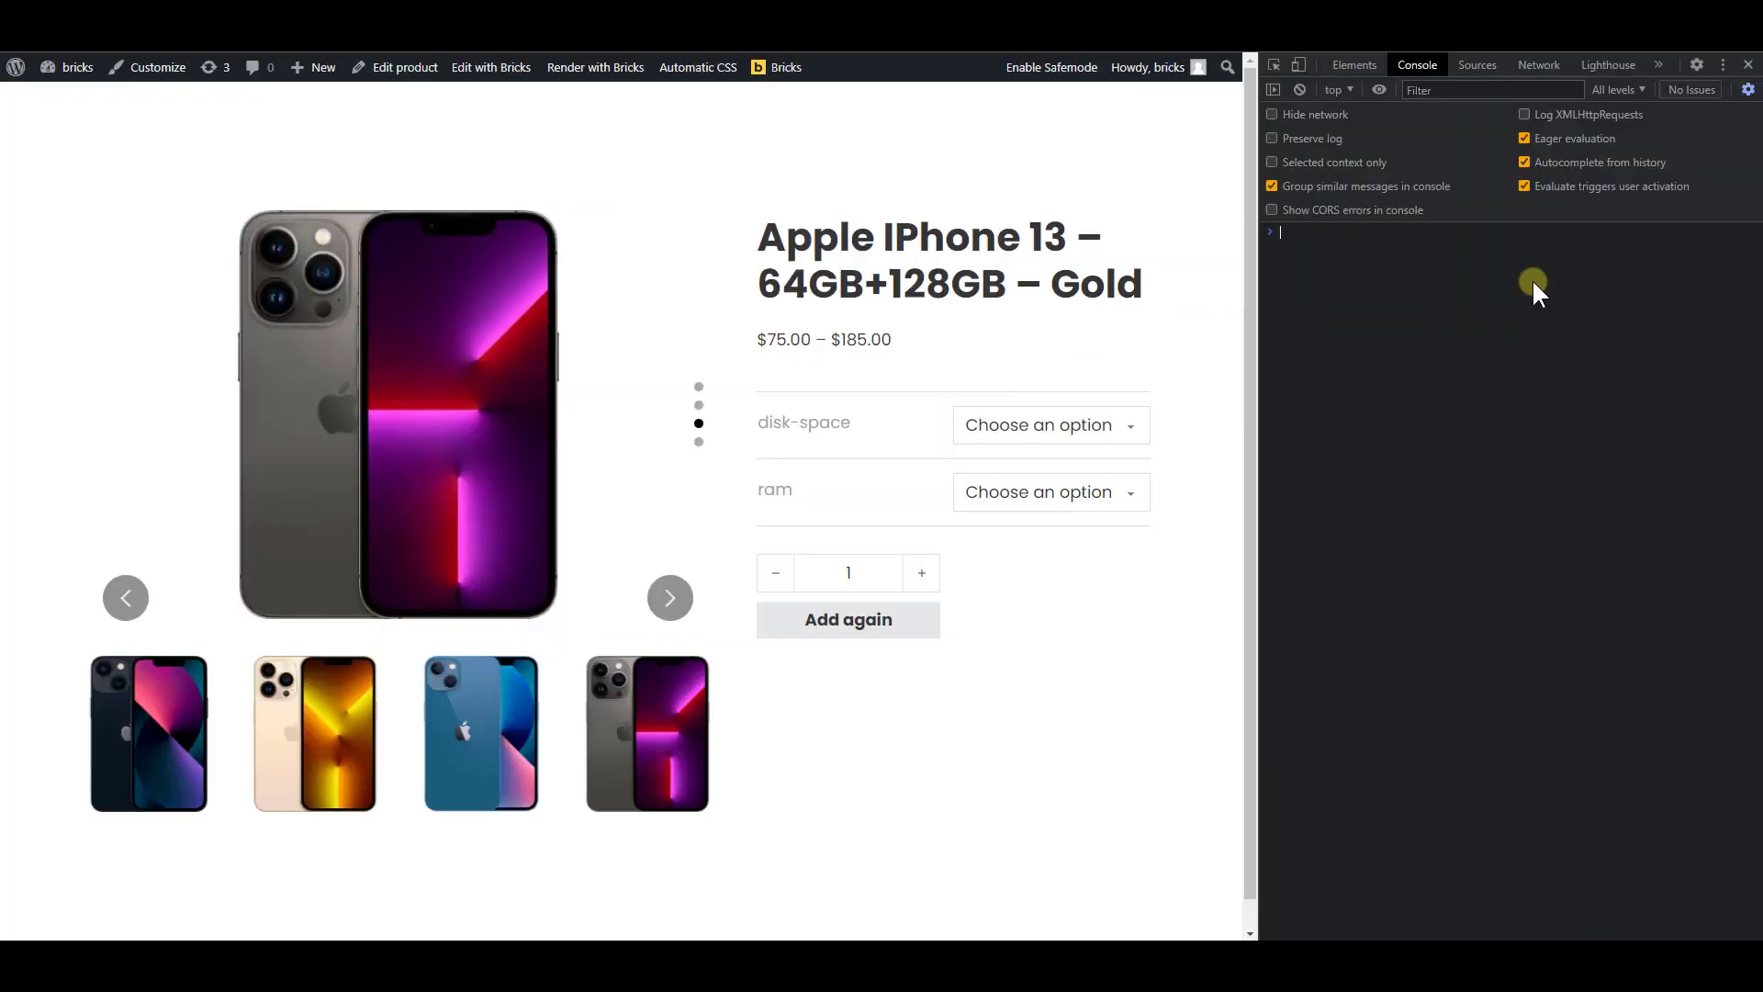
pyautogui.hotkey('ctrl', 'v')
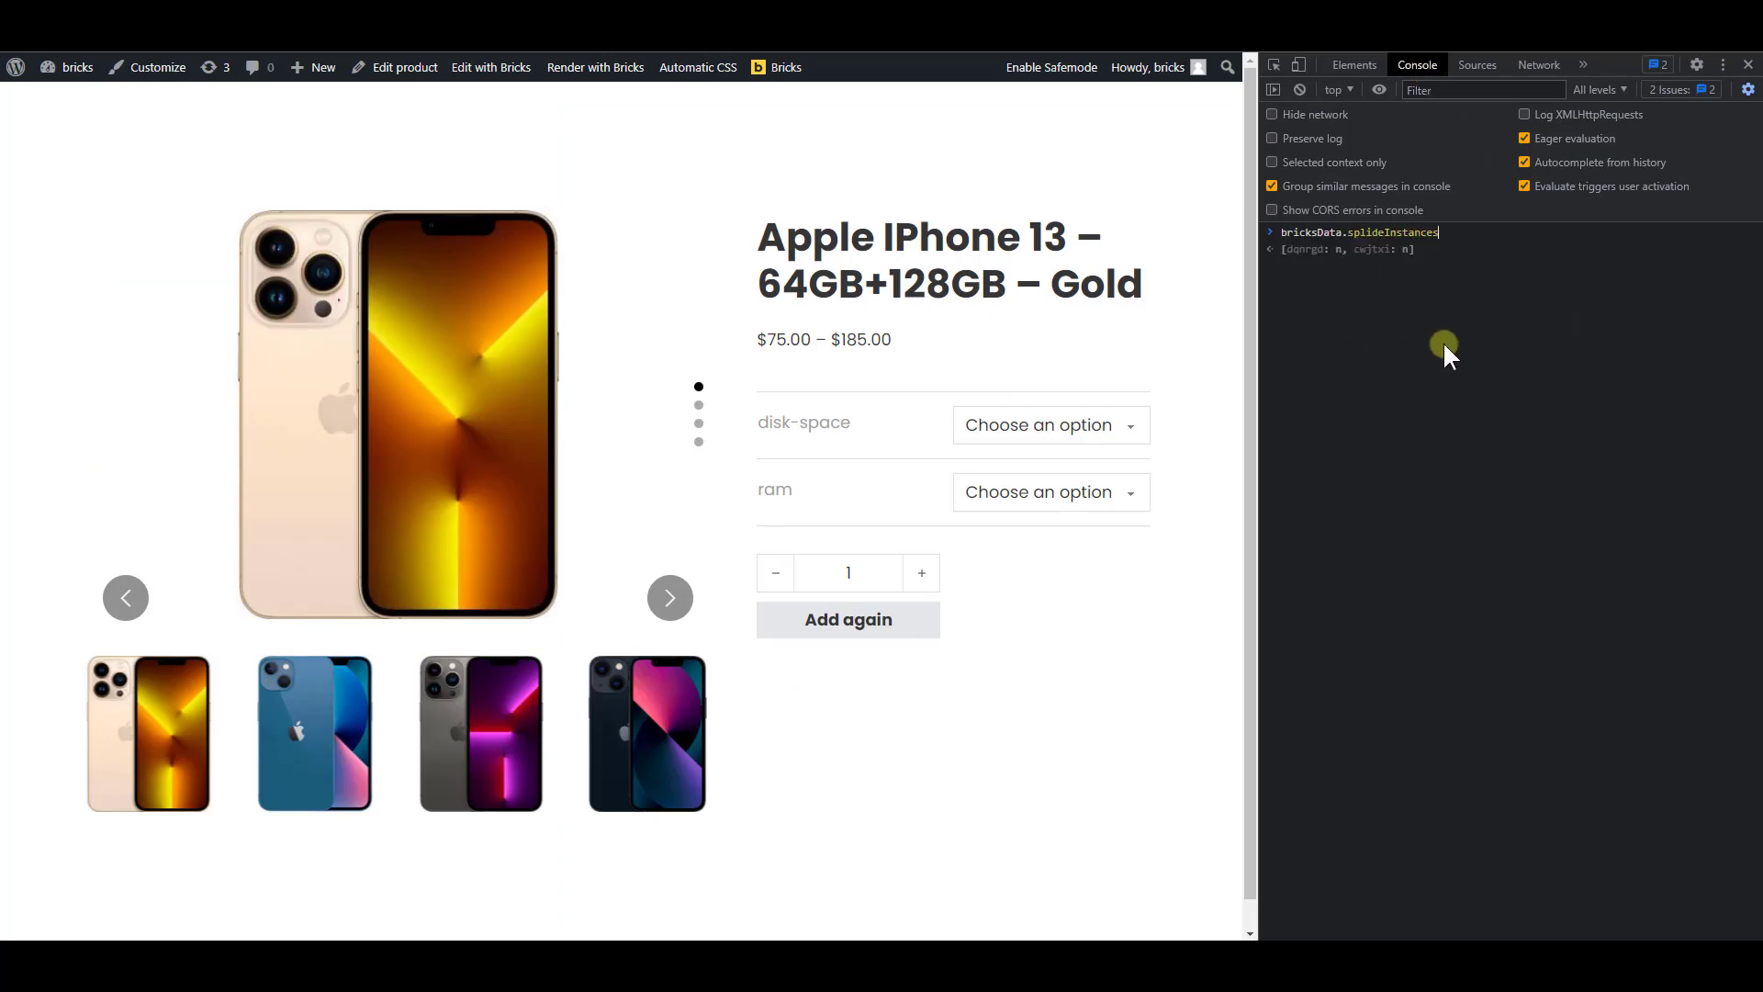
pyautogui.press('Return')
pyautogui.click(1285, 251)
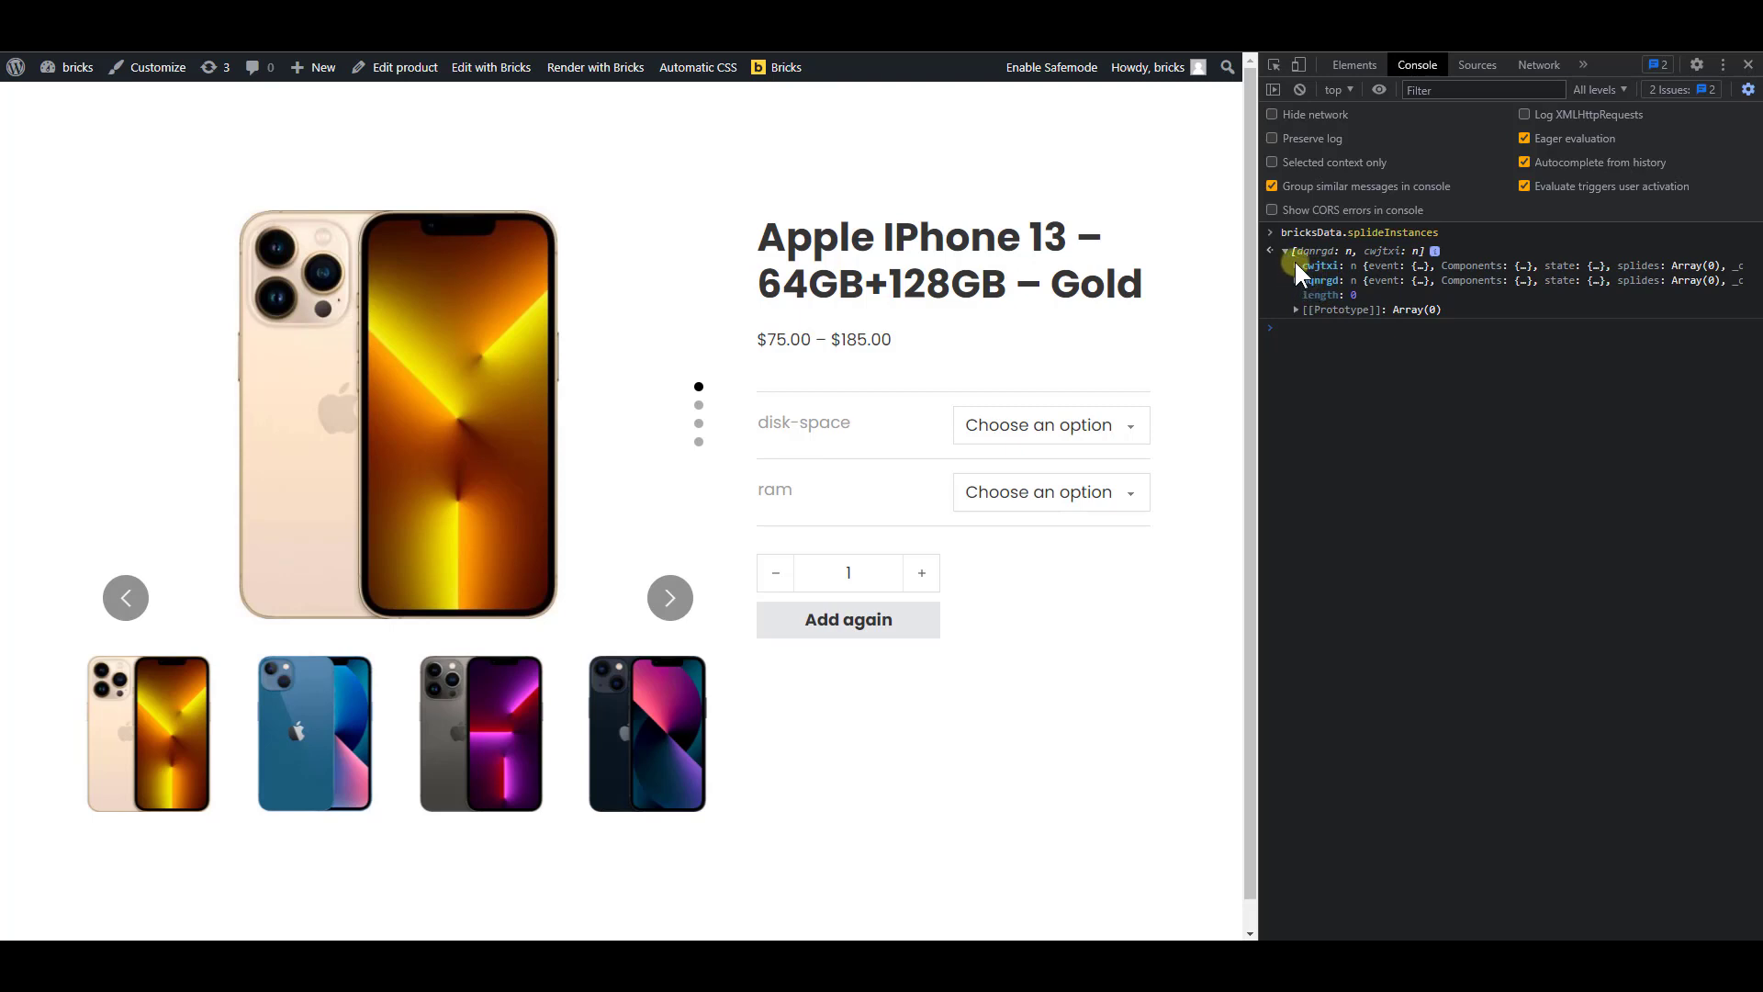
pyautogui.click(1294, 266)
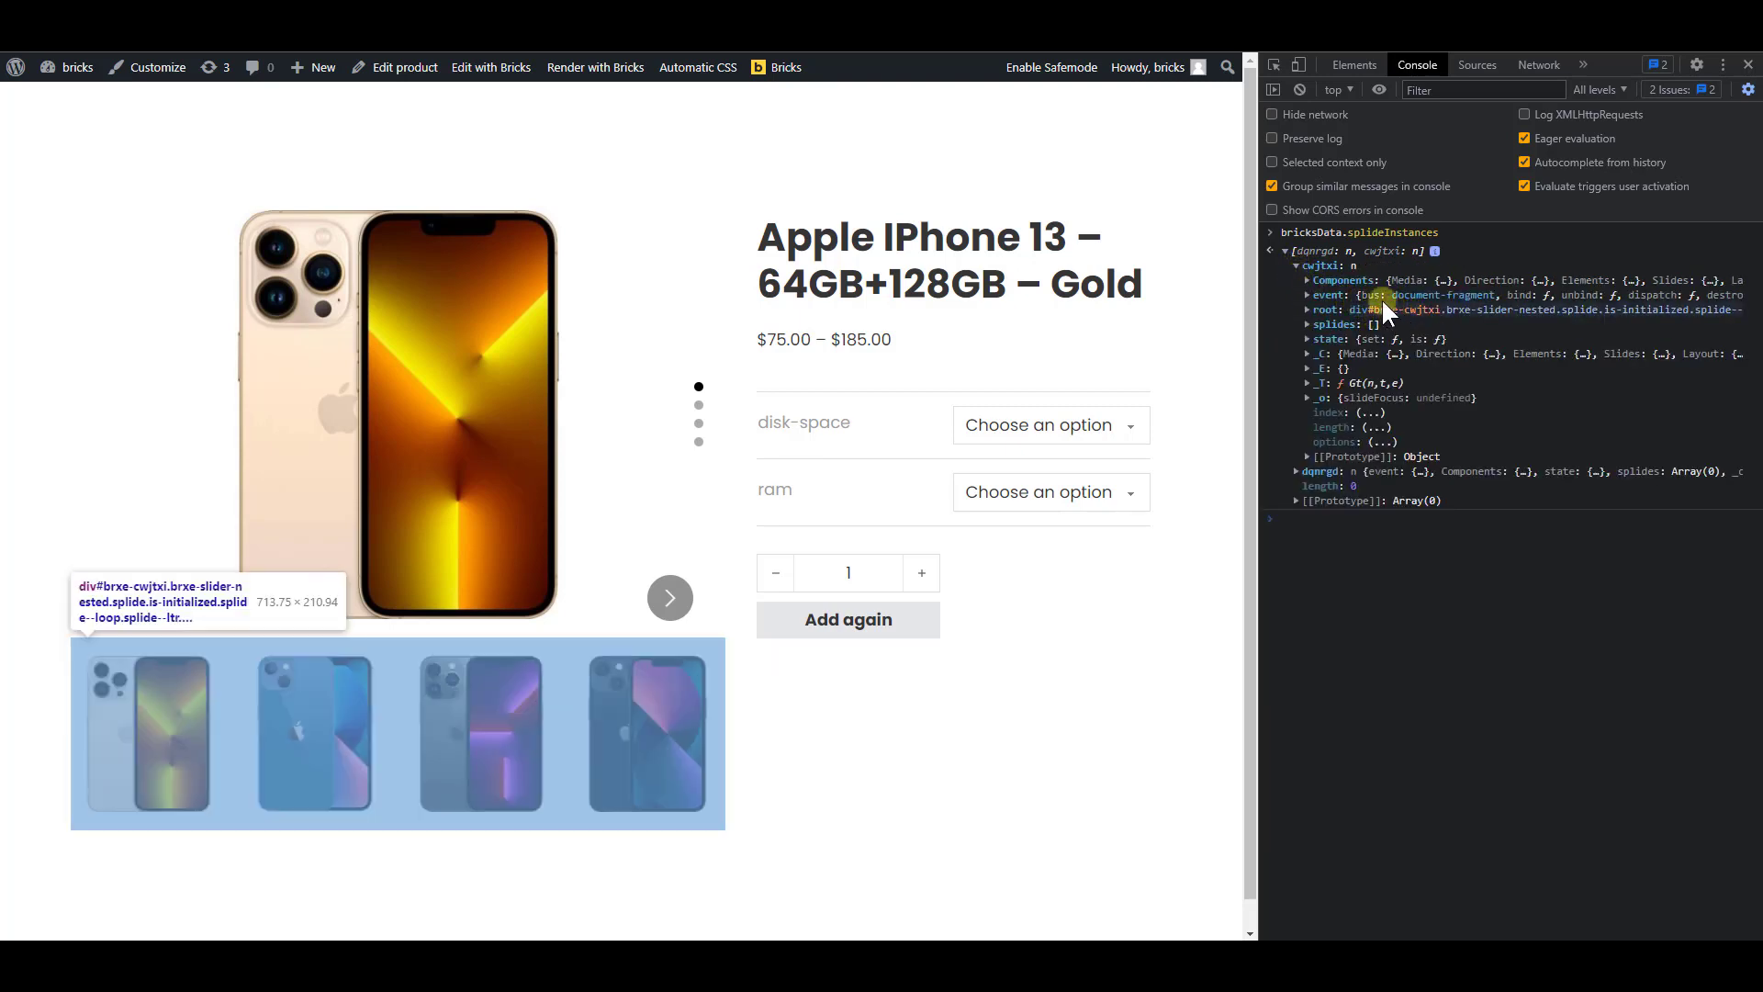
pyautogui.click(1295, 472)
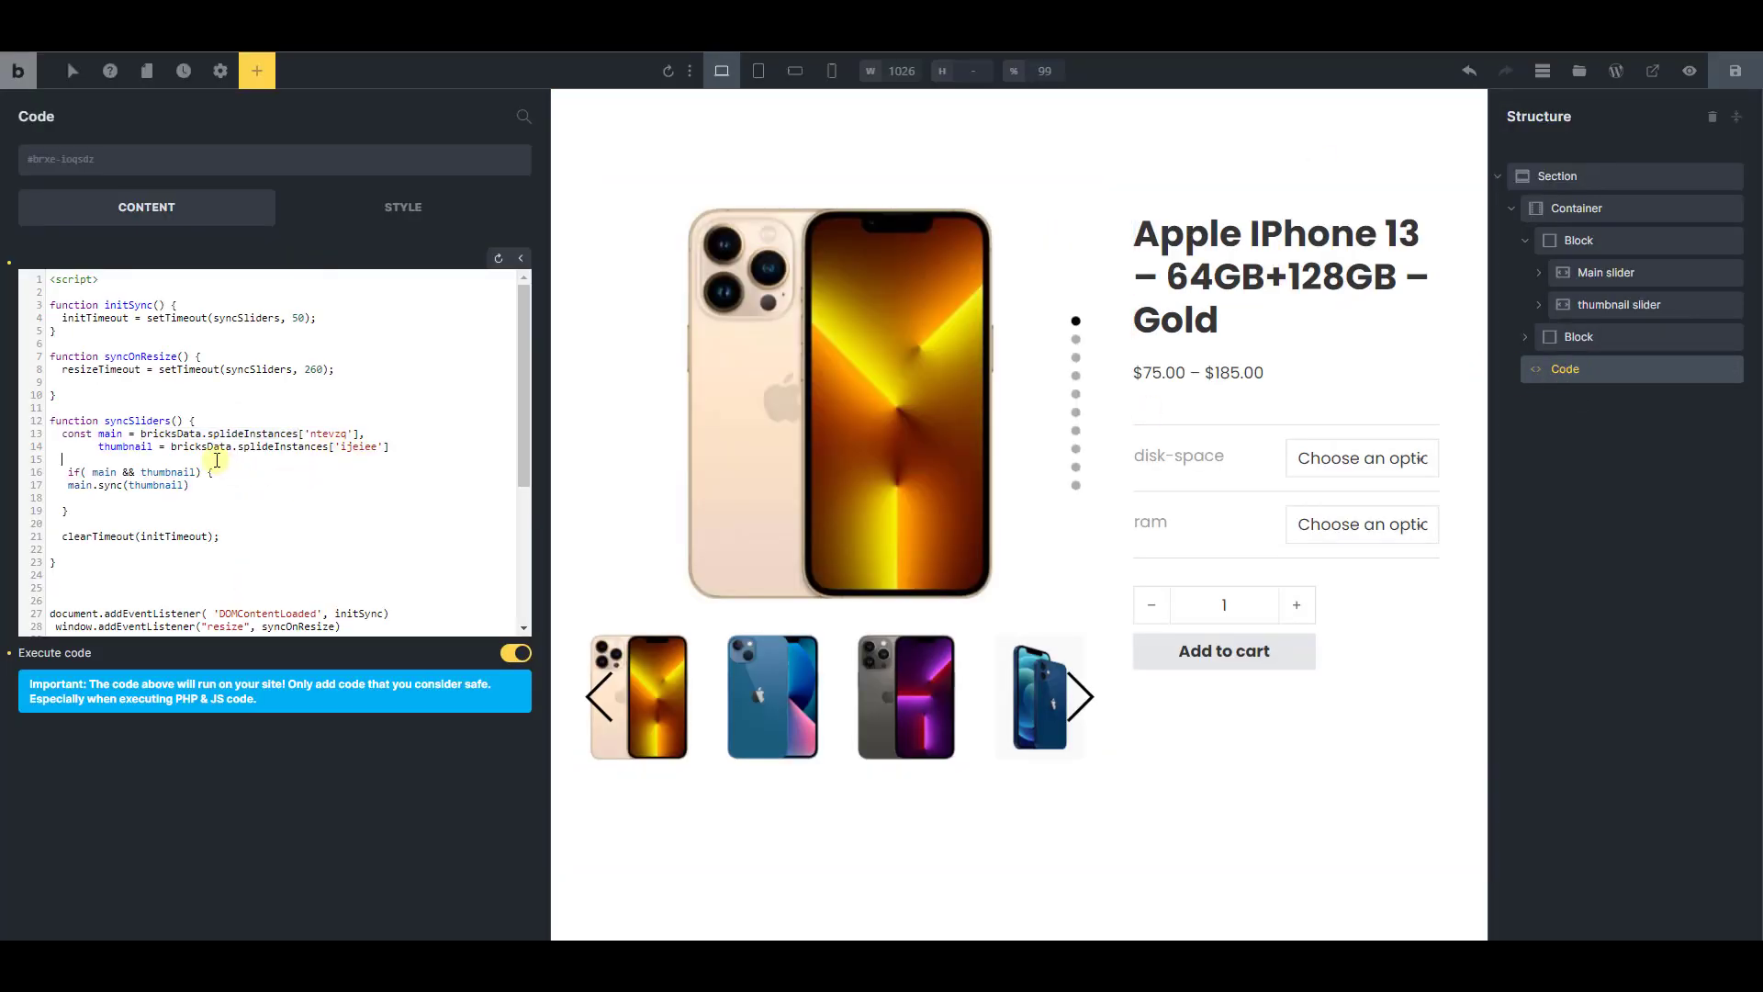
# Replace the thumbnail slider's instance ID in the sync script with cwjtxi
pyautogui.click(98, 447)
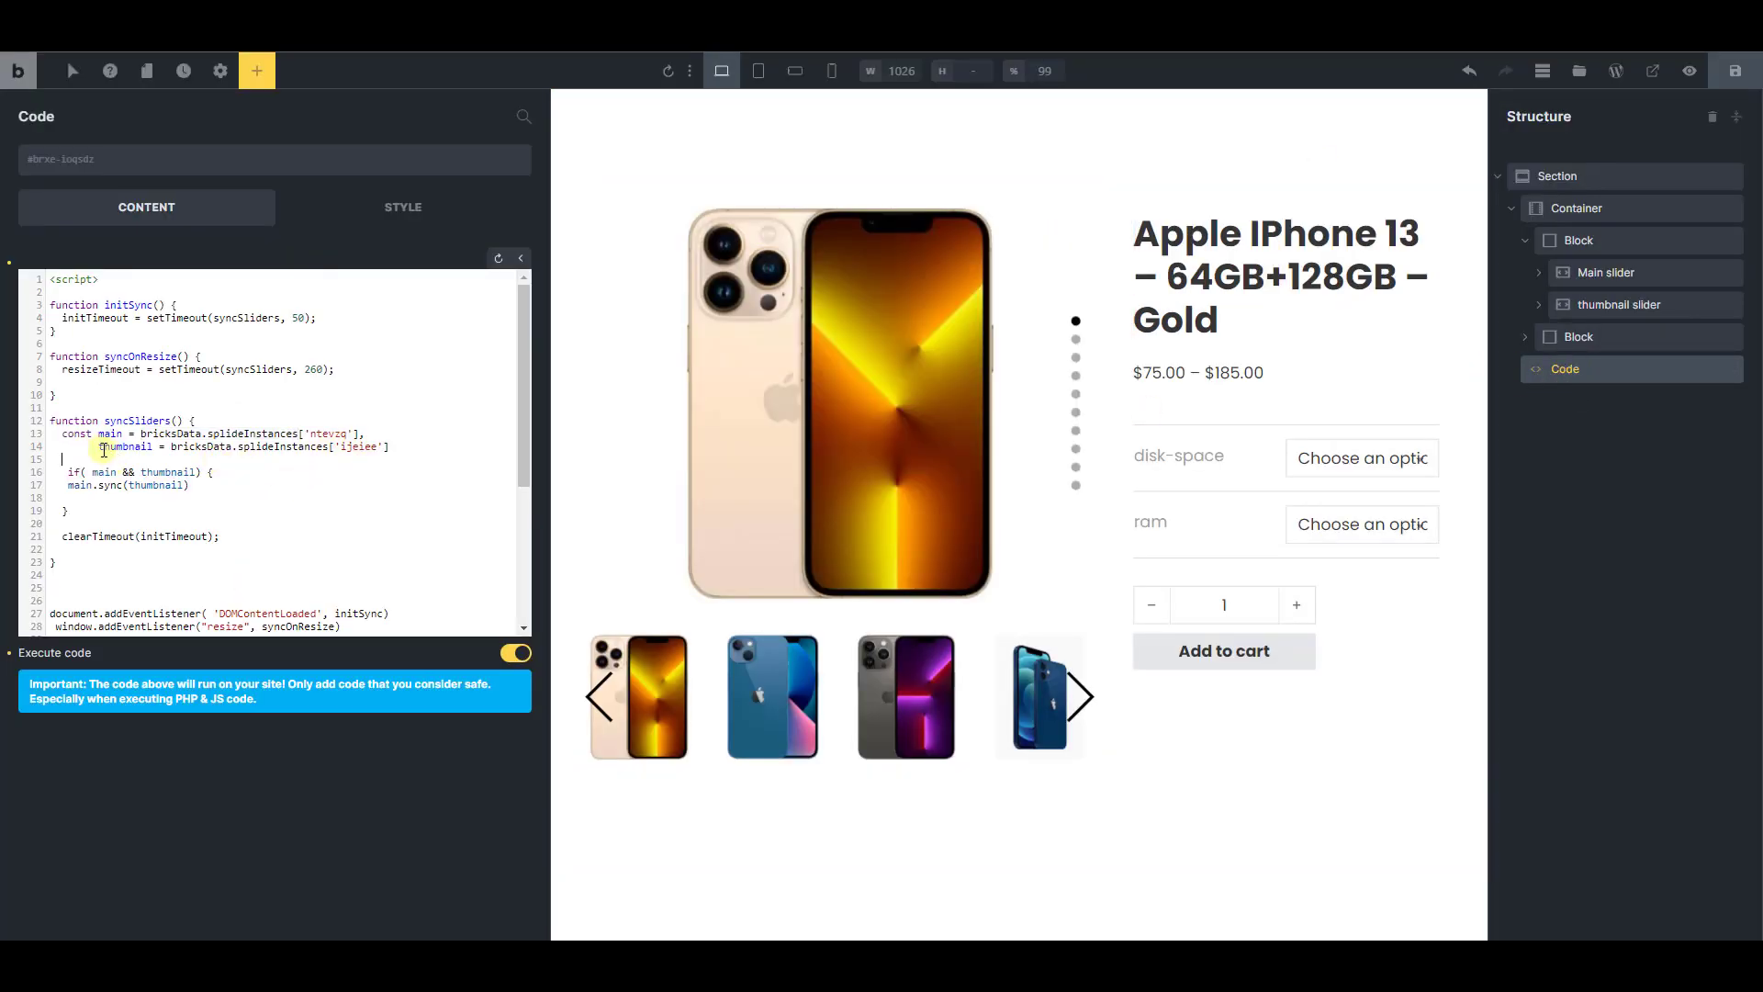
pyautogui.doubleClick(356, 446)
pyautogui.write('cwjtxi')
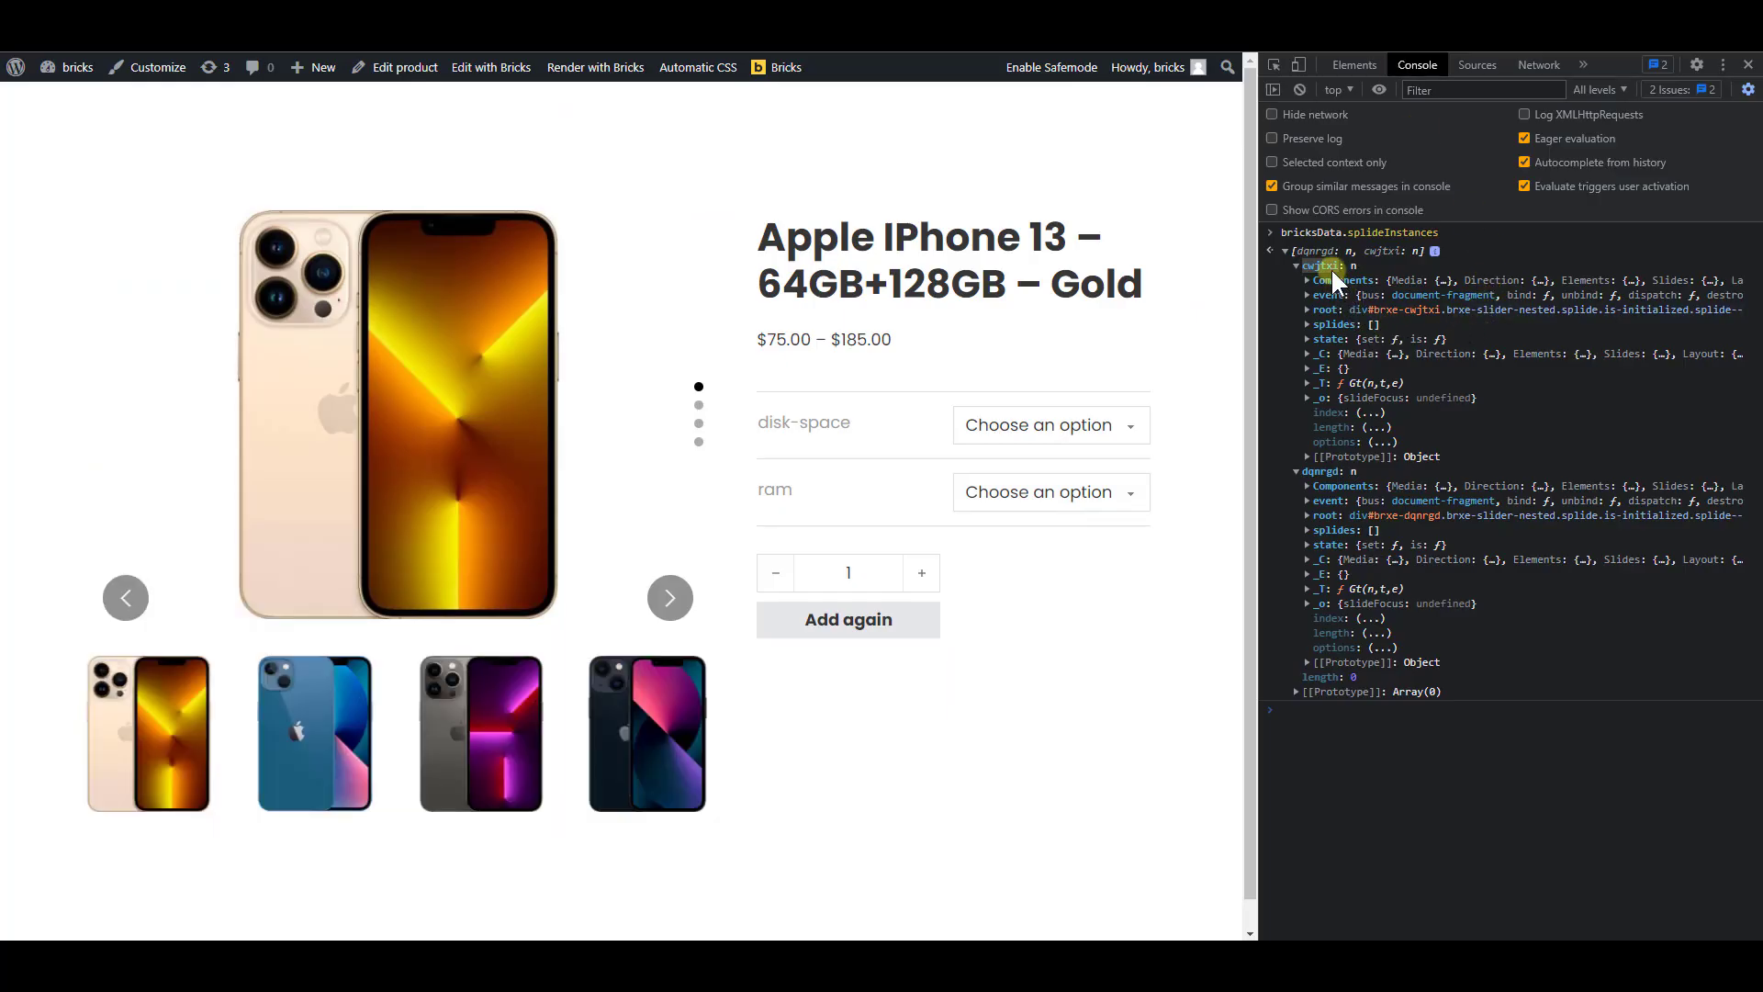
# Replace the main slider's instance ID in the sync script with dqnrgd, and save the template
pyautogui.moveTo(1395, 522)
pyautogui.moveTo(1328, 515)
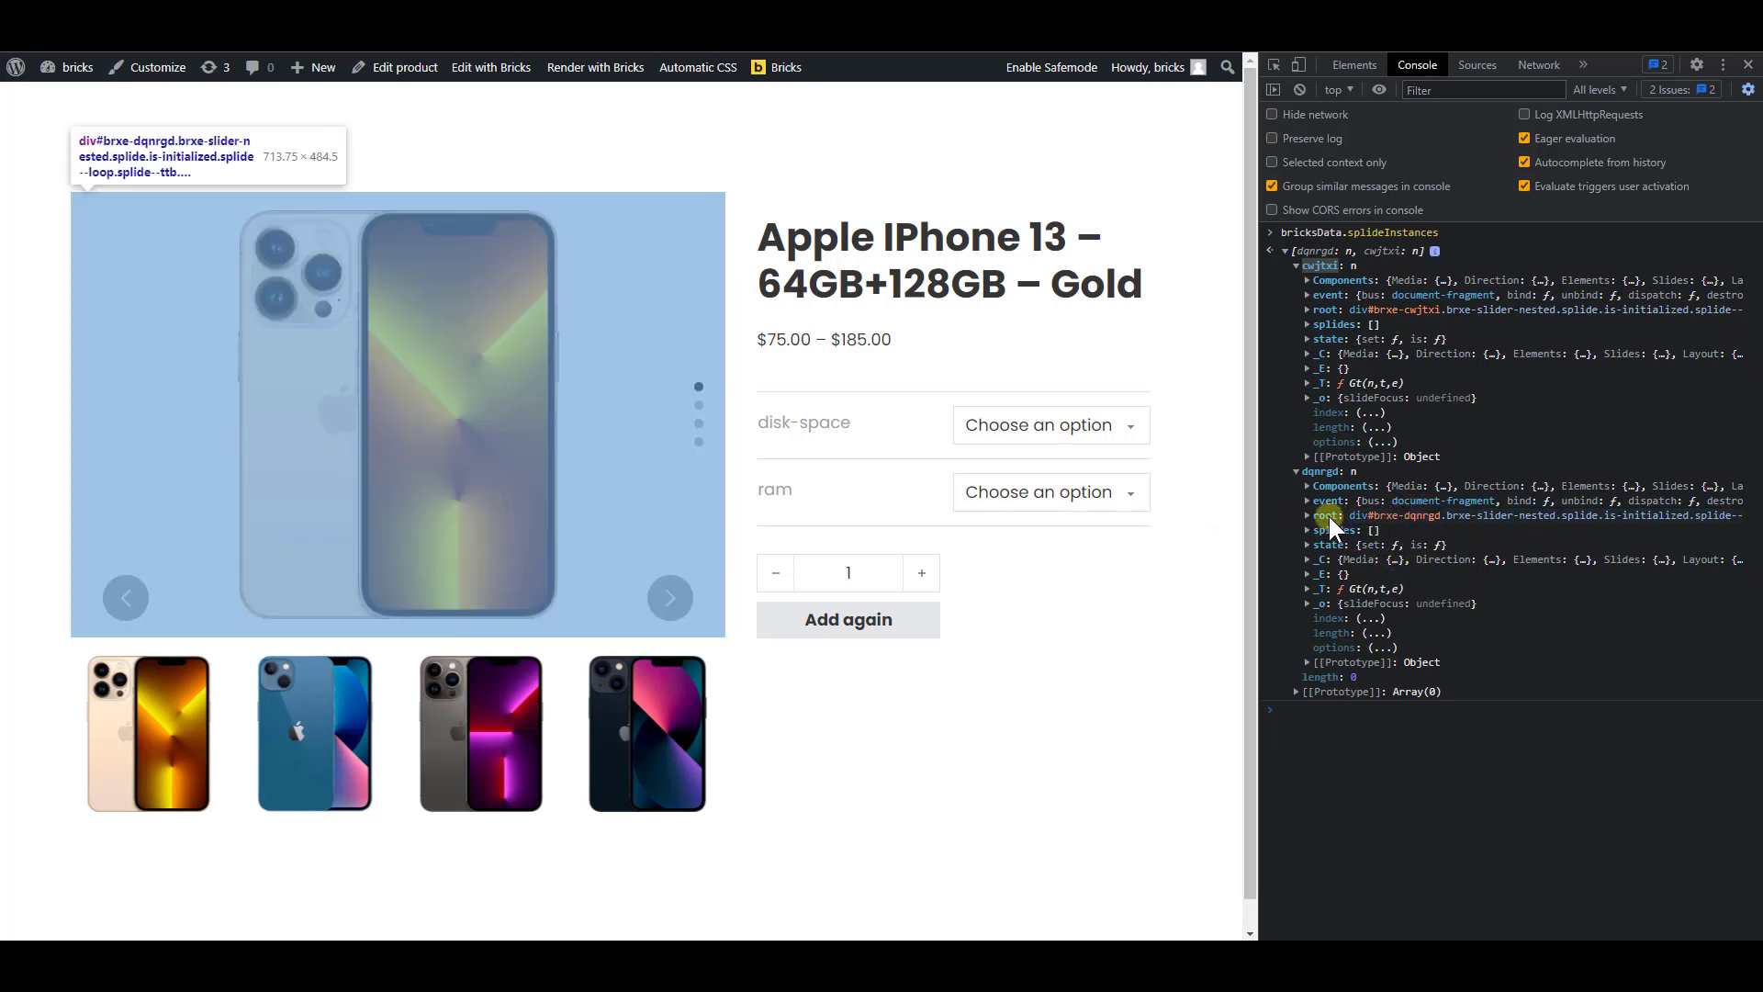
pyautogui.moveTo(1303, 469); pyautogui.dragTo(1305, 473)
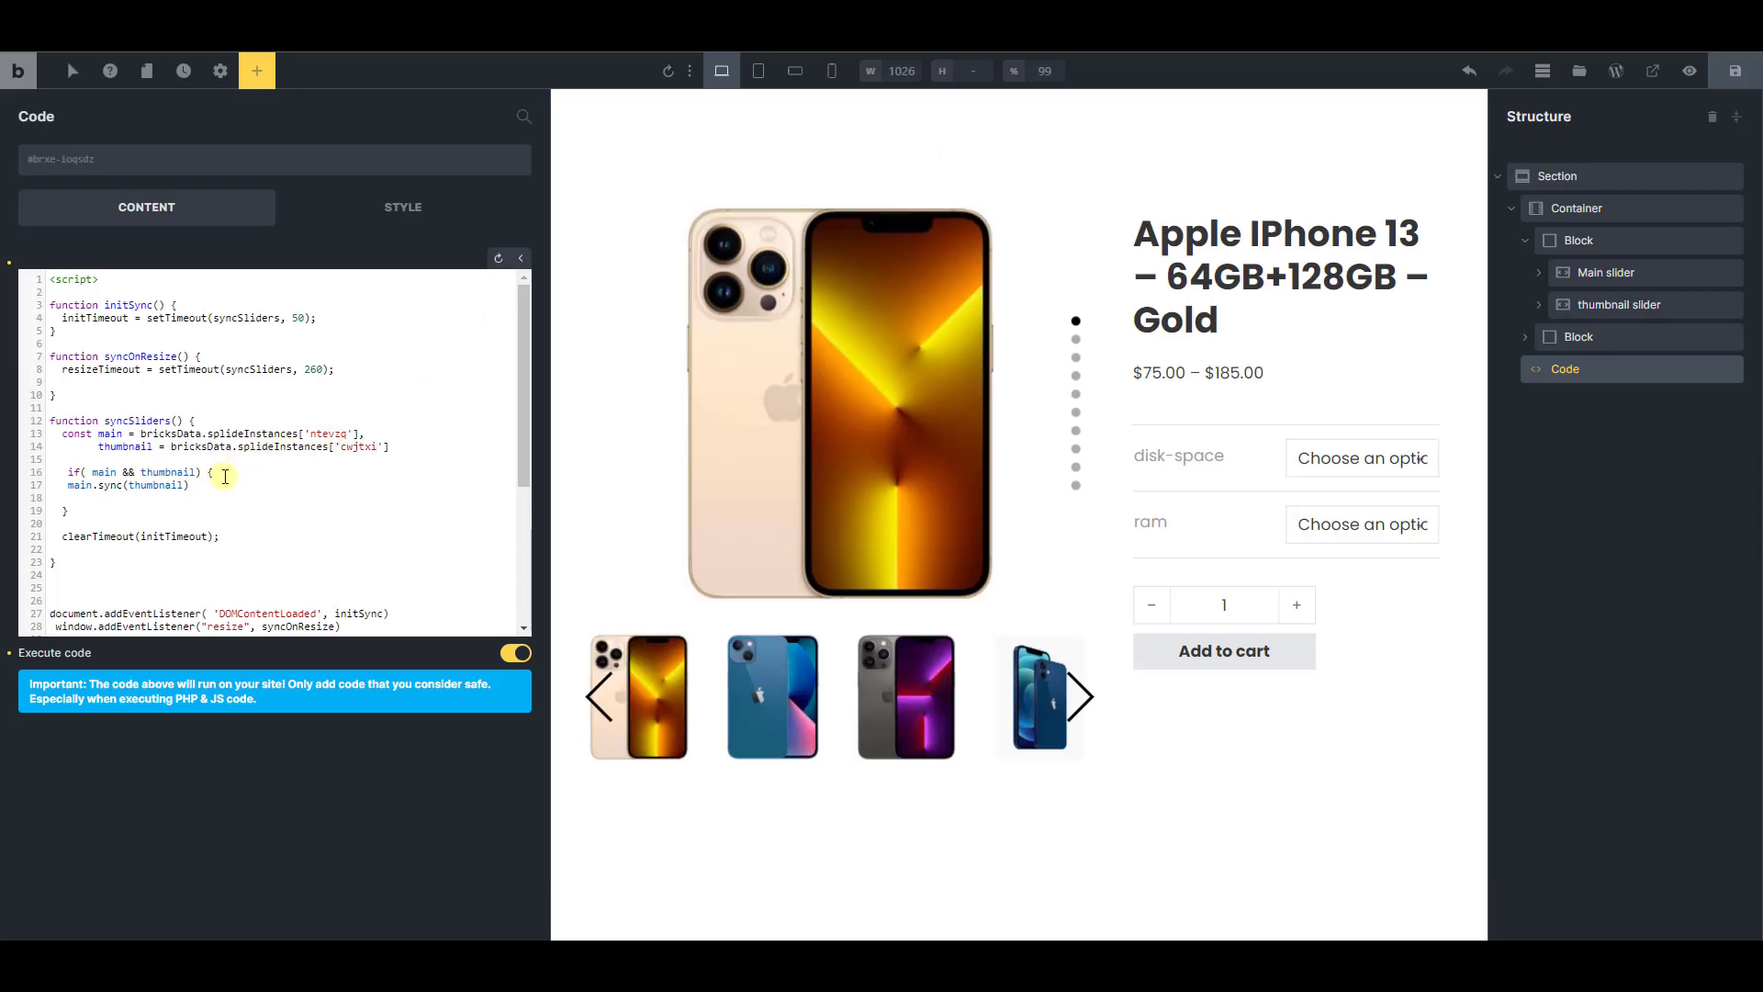
pyautogui.write('dqnrgd')
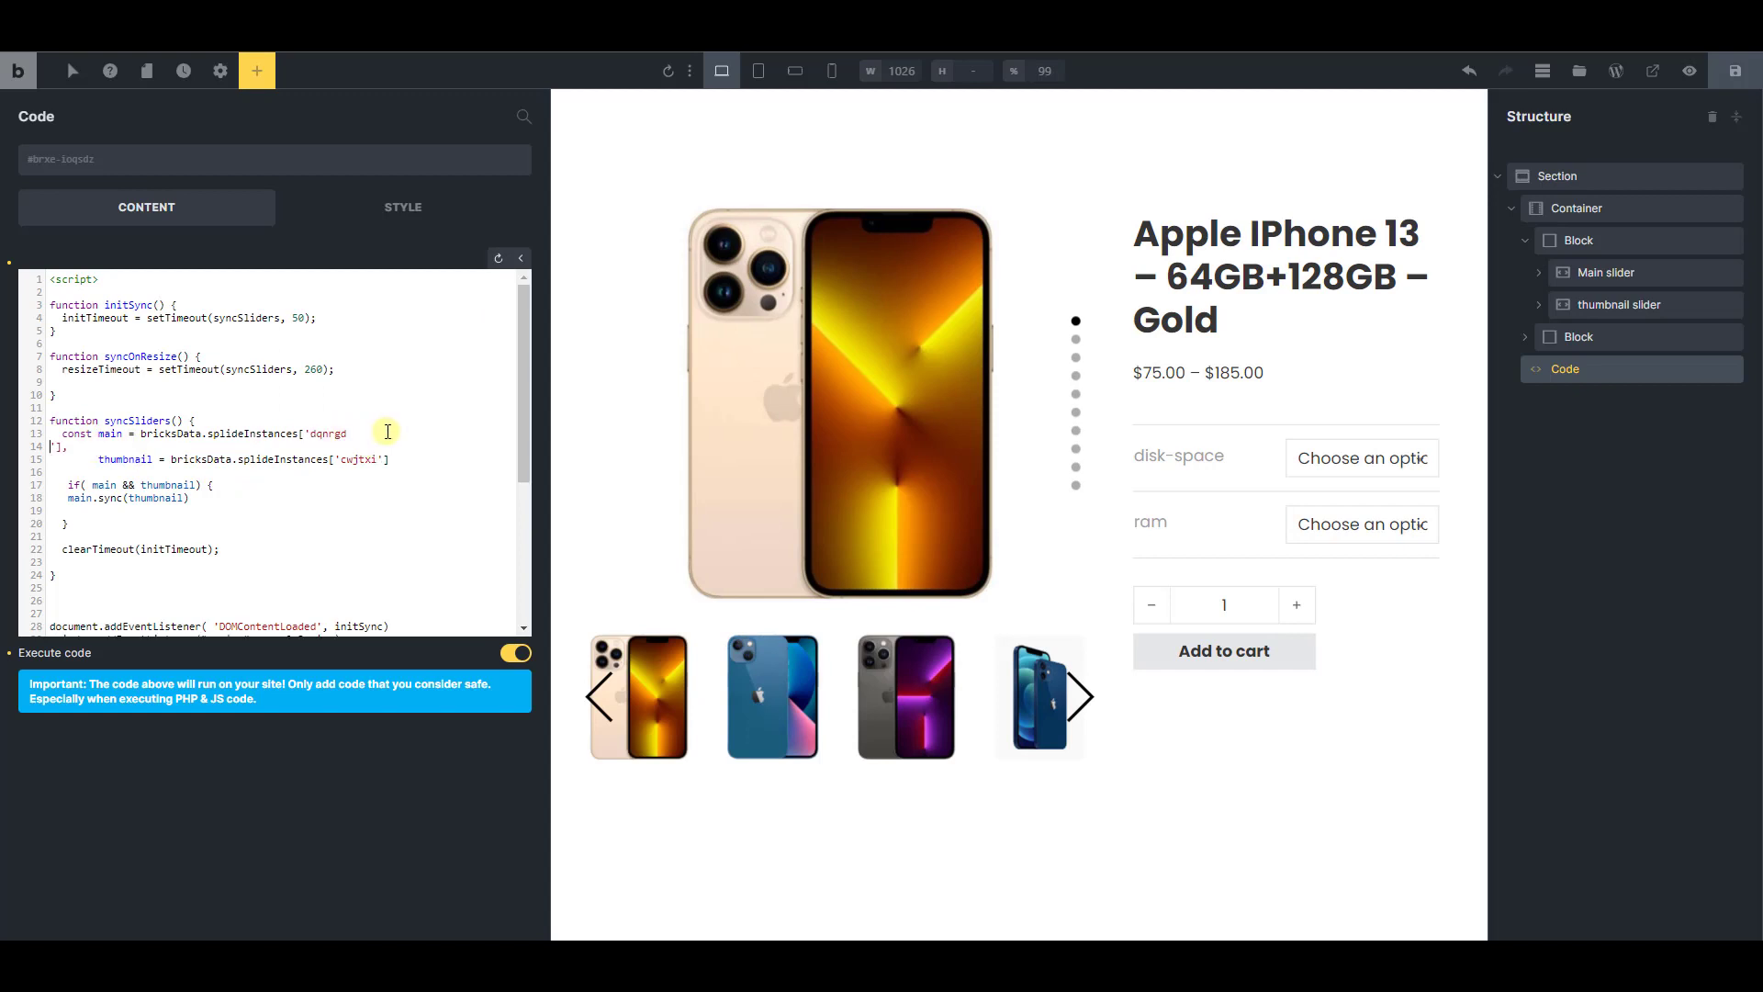
pyautogui.press('BackSpace')
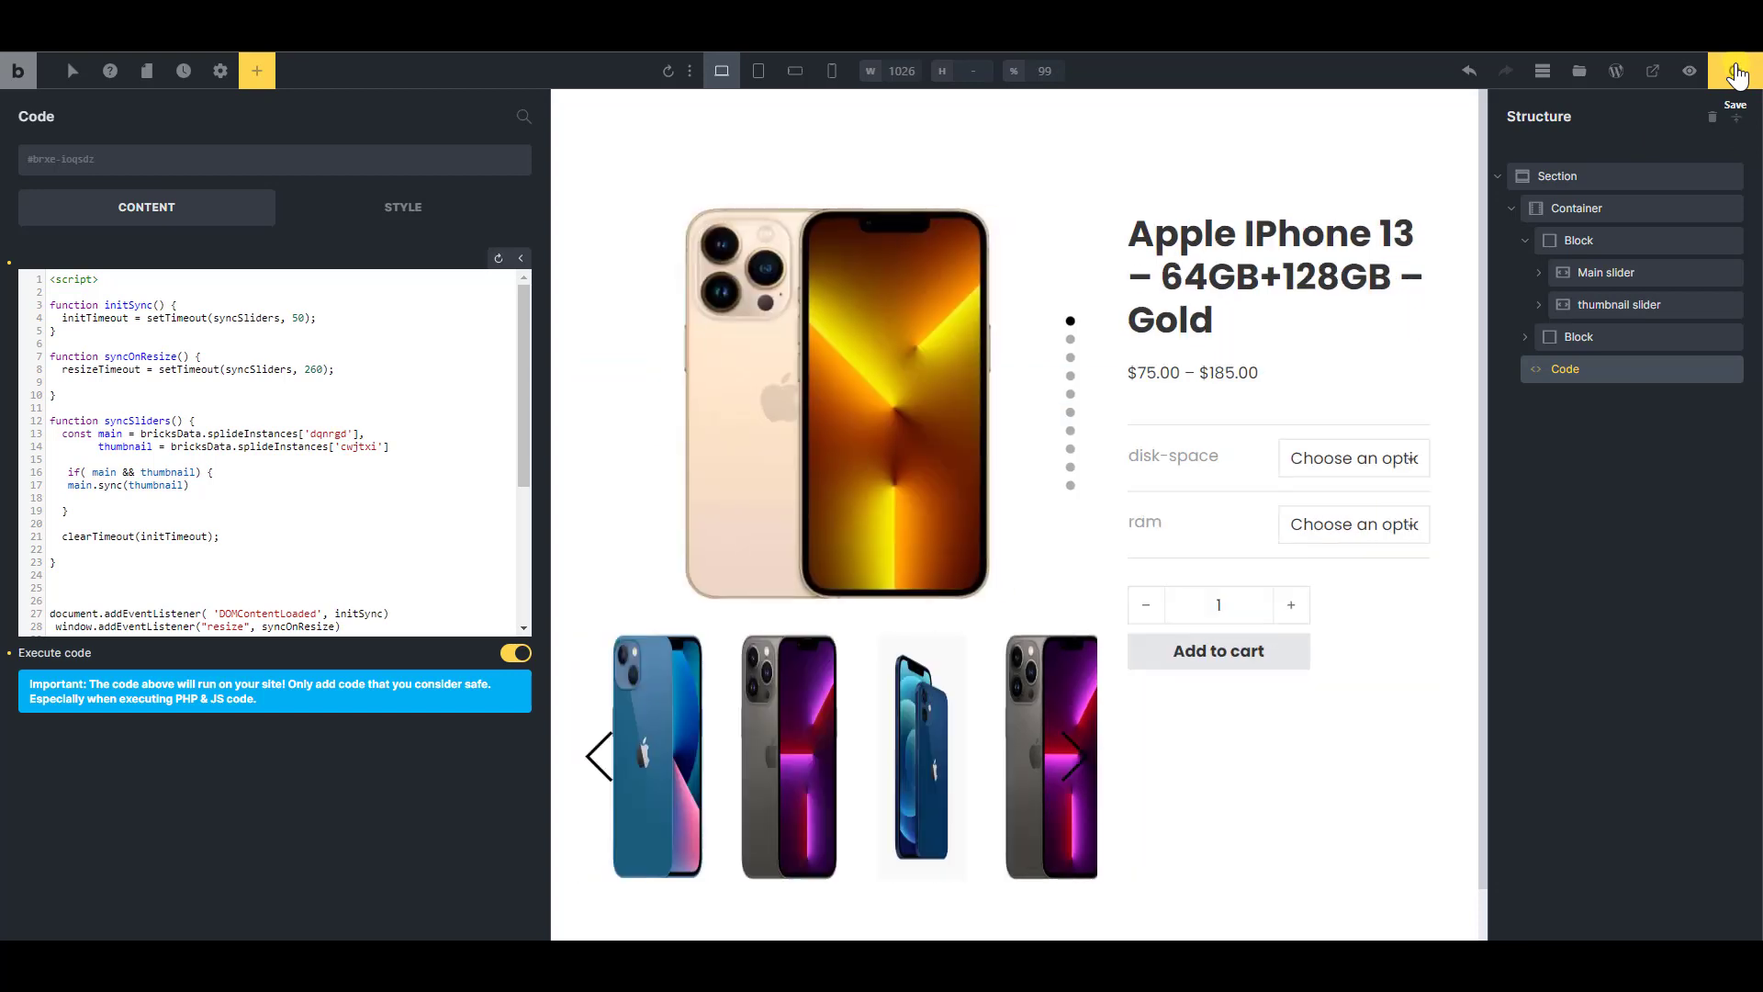
pyautogui.click(1735, 73)
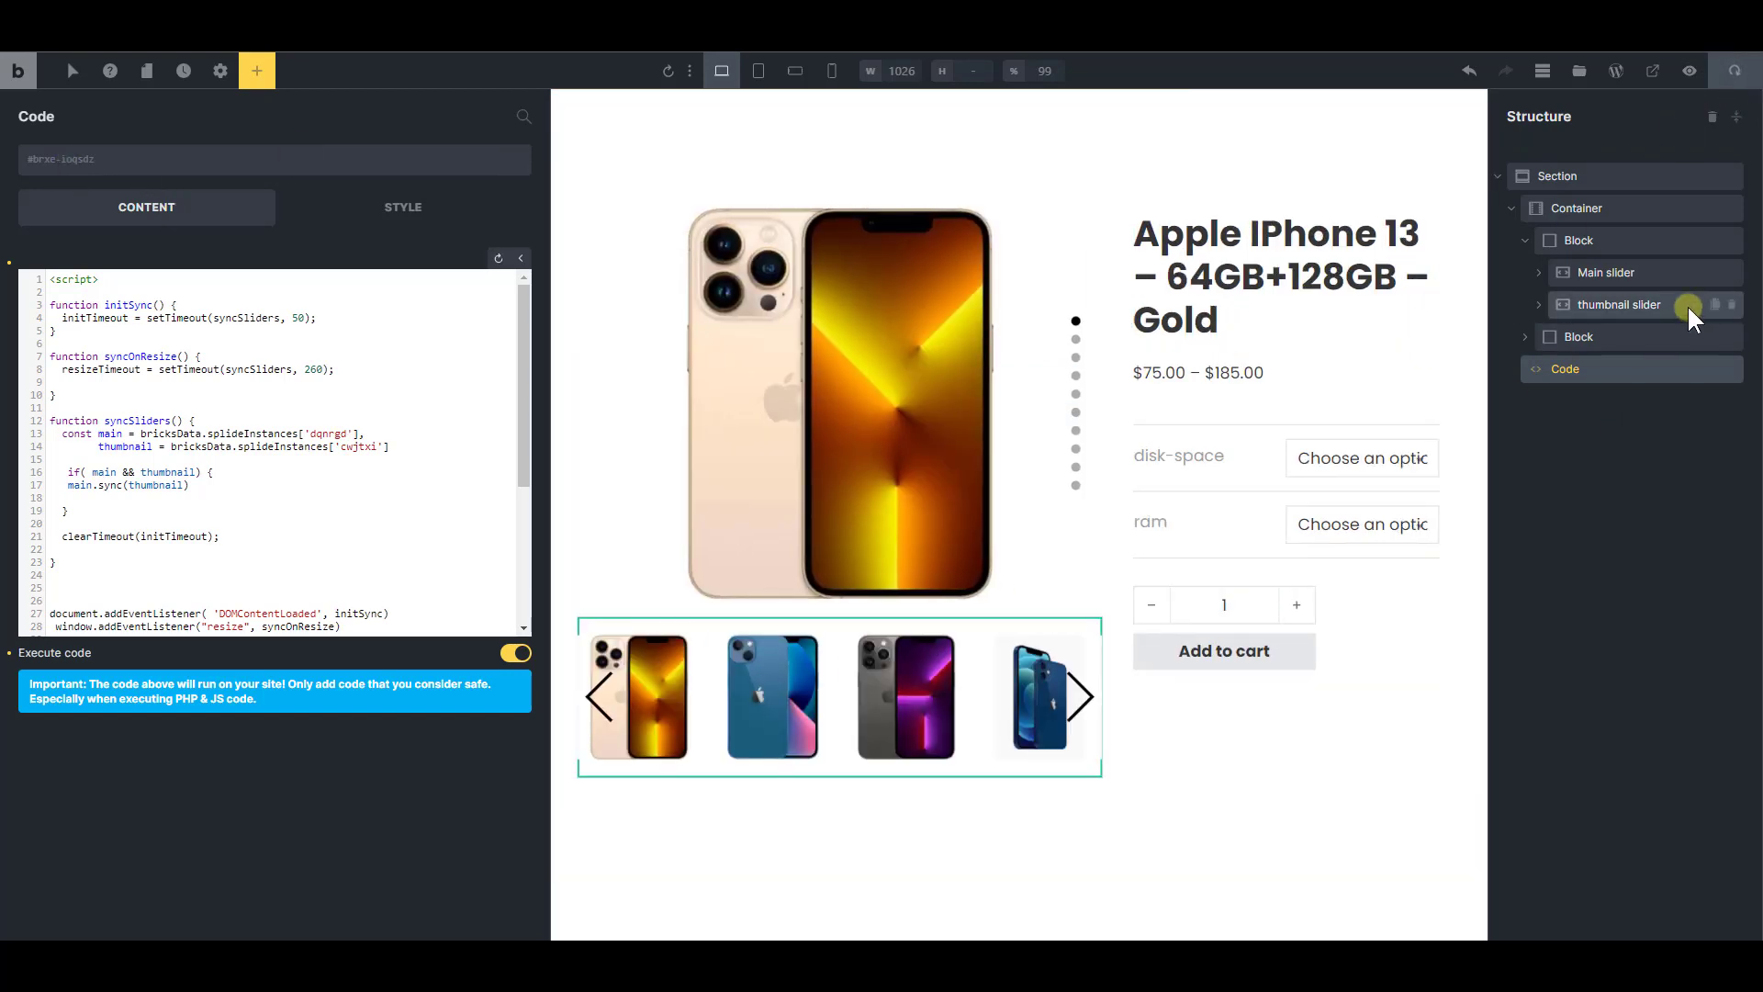
# Compare the renamed element IDs of the main and thumbnail sliders with the instance IDs used in the sync script
pyautogui.click(1604, 272)
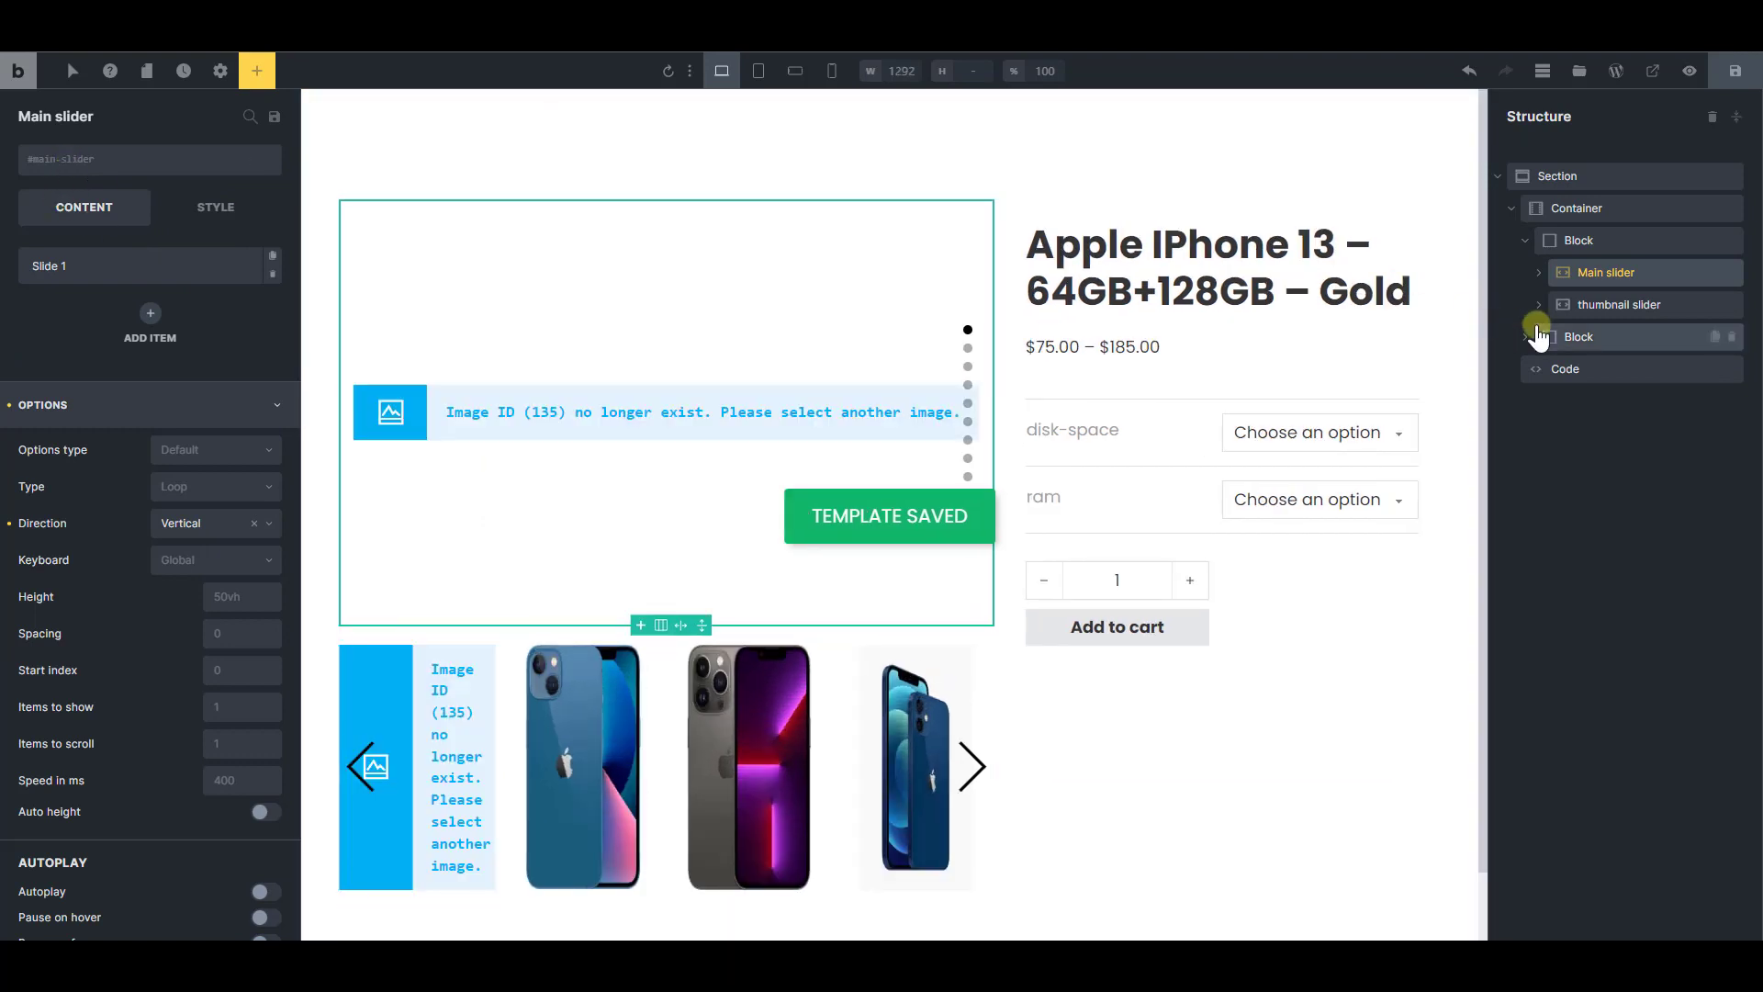
pyautogui.click(1608, 307)
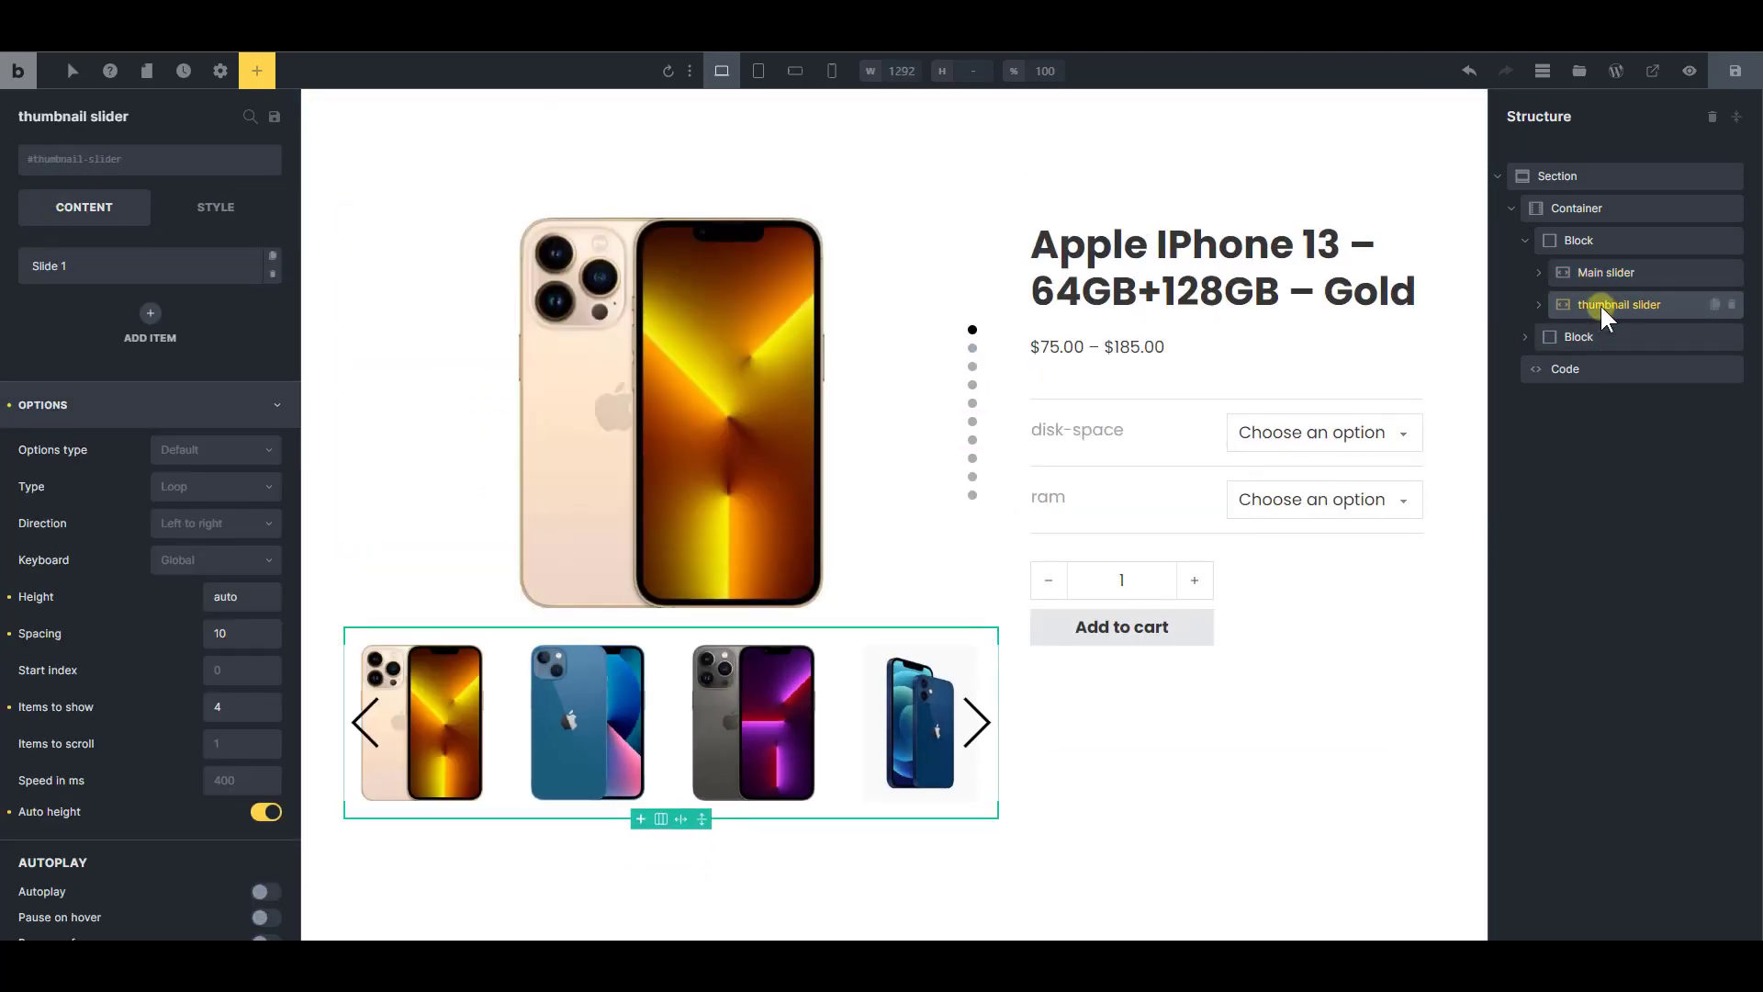
pyautogui.click(1606, 273)
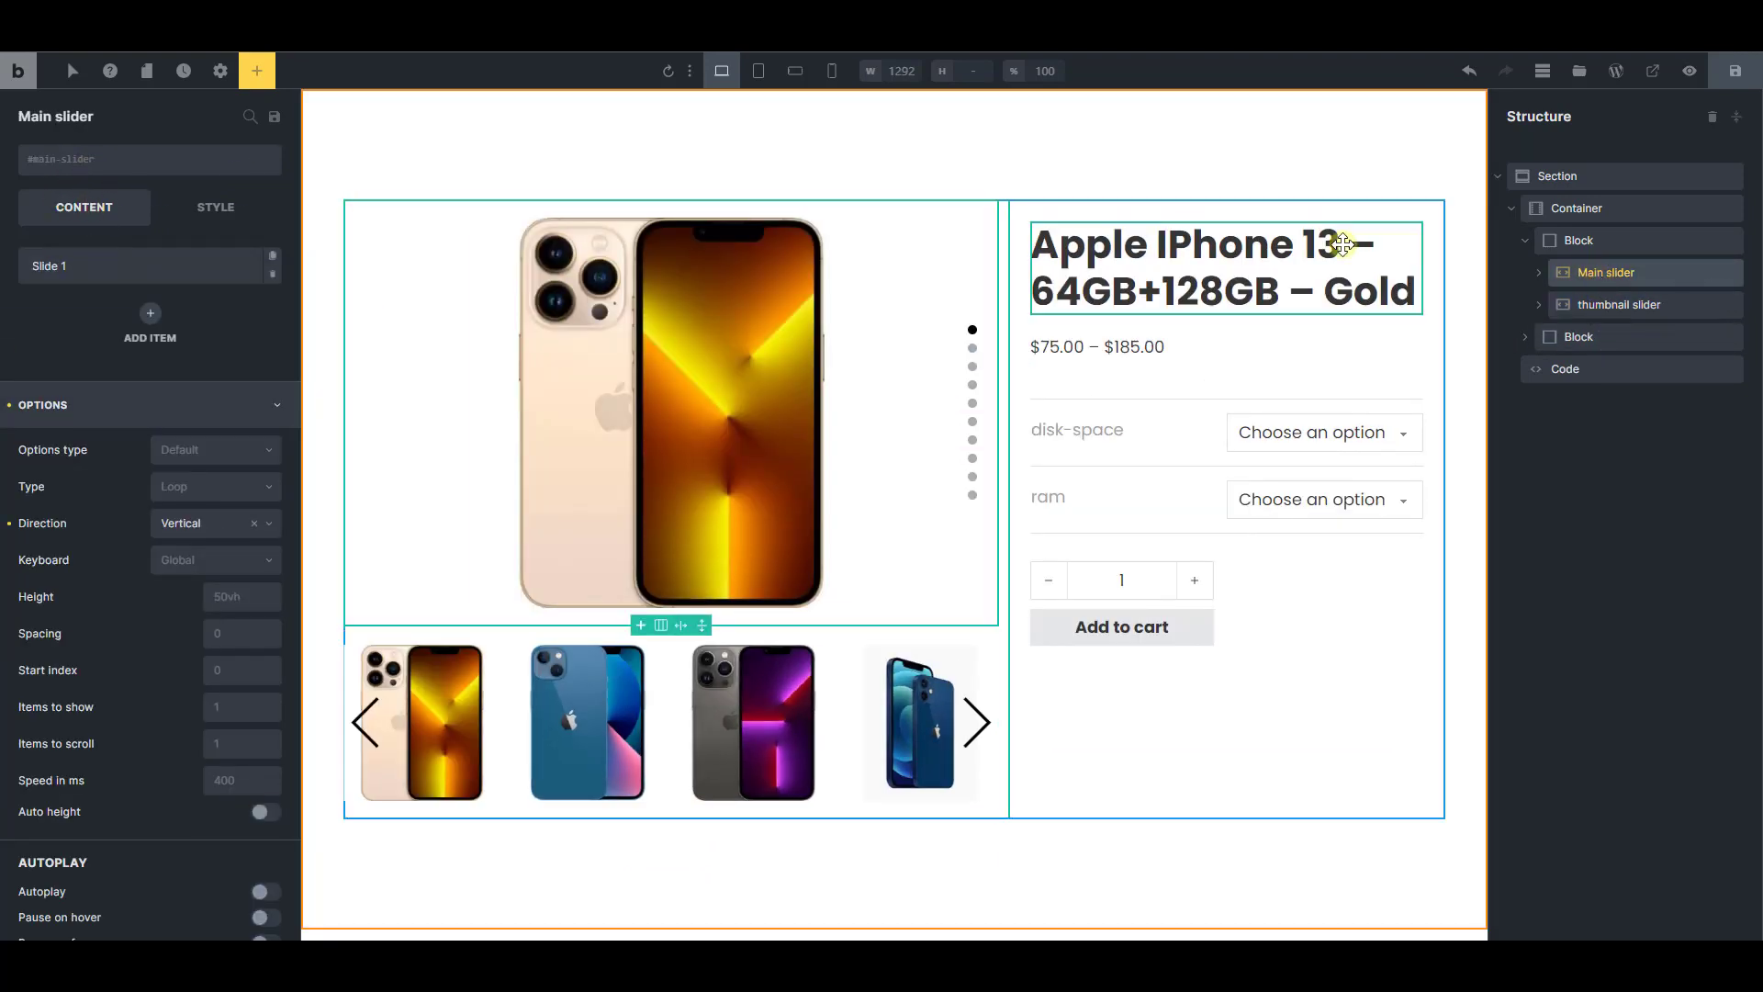
pyautogui.click(1568, 365)
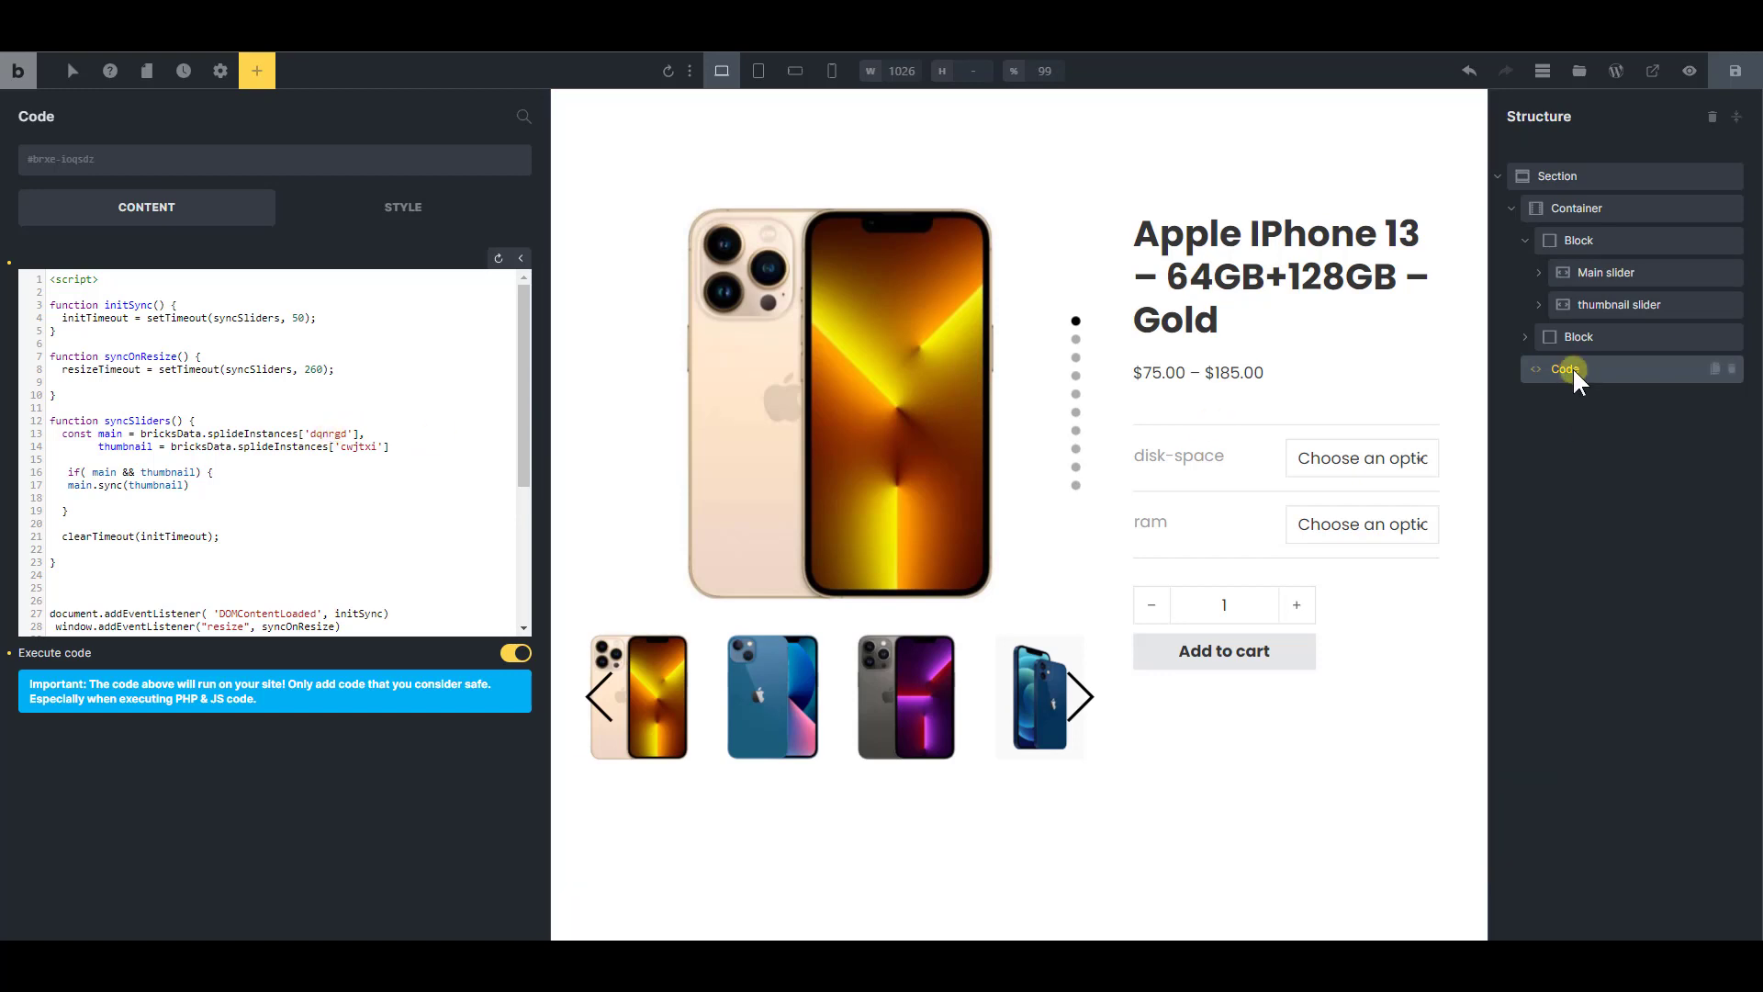
pyautogui.click(1596, 272)
pyautogui.click(1599, 294)
pyautogui.click(1599, 272)
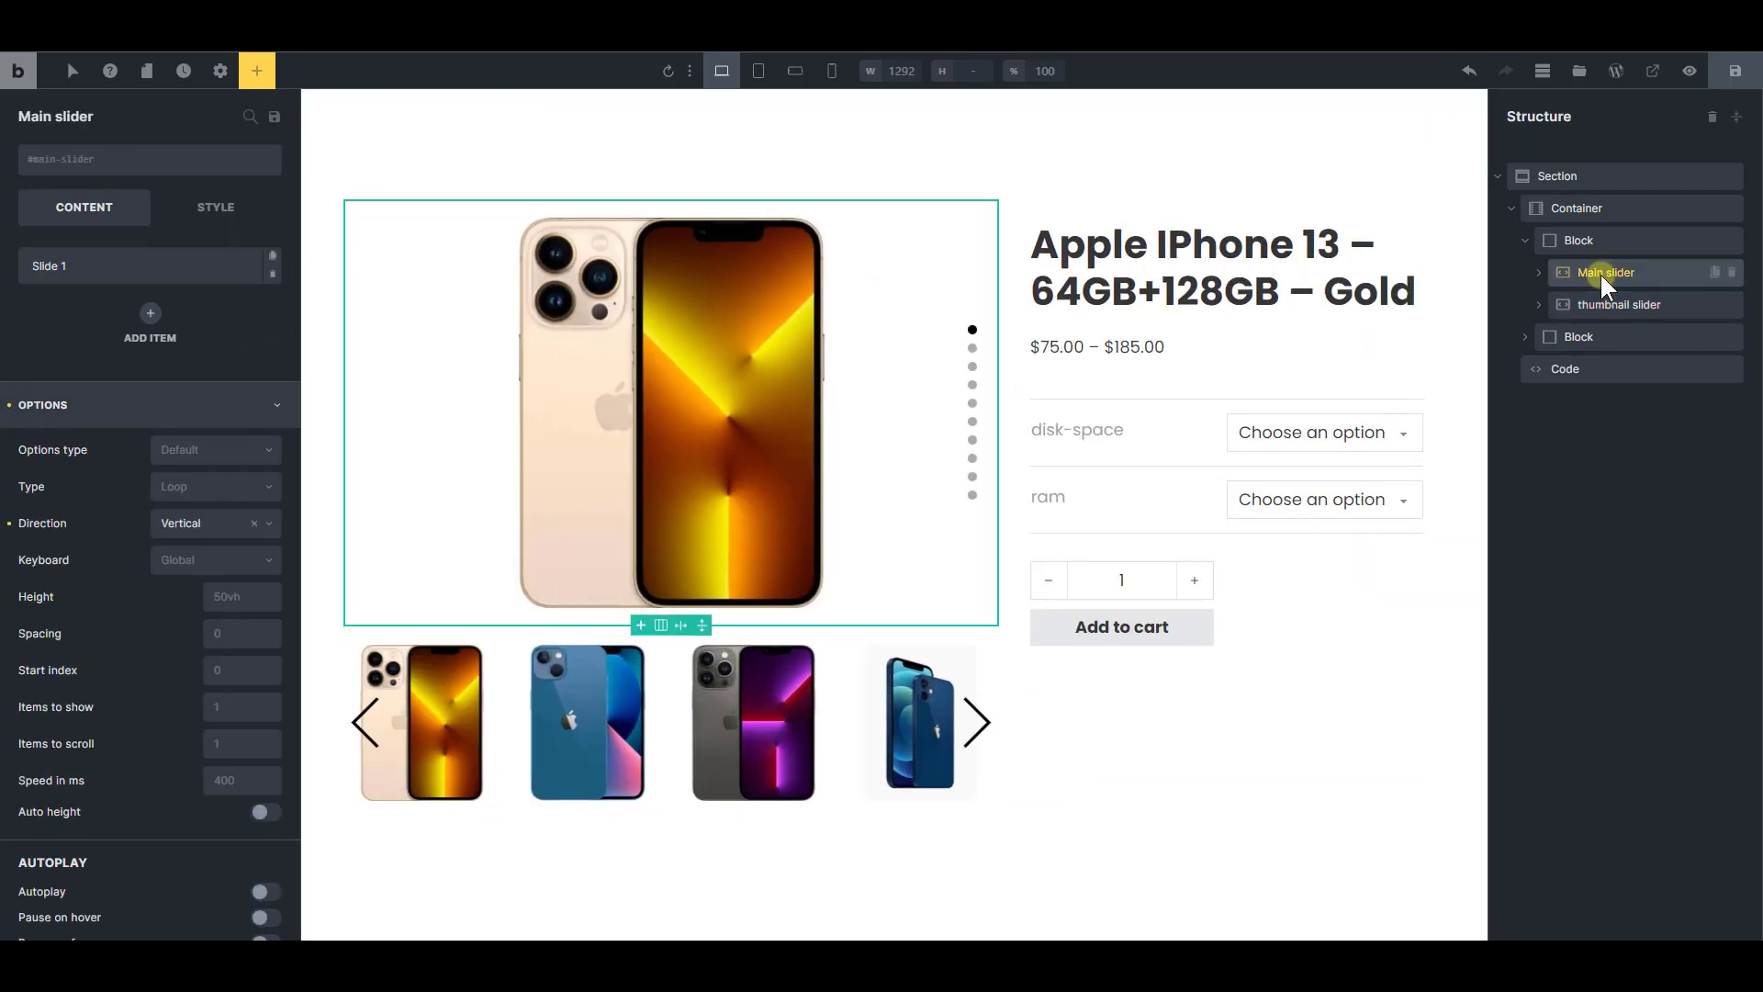
pyautogui.click(1605, 303)
pyautogui.click(1578, 369)
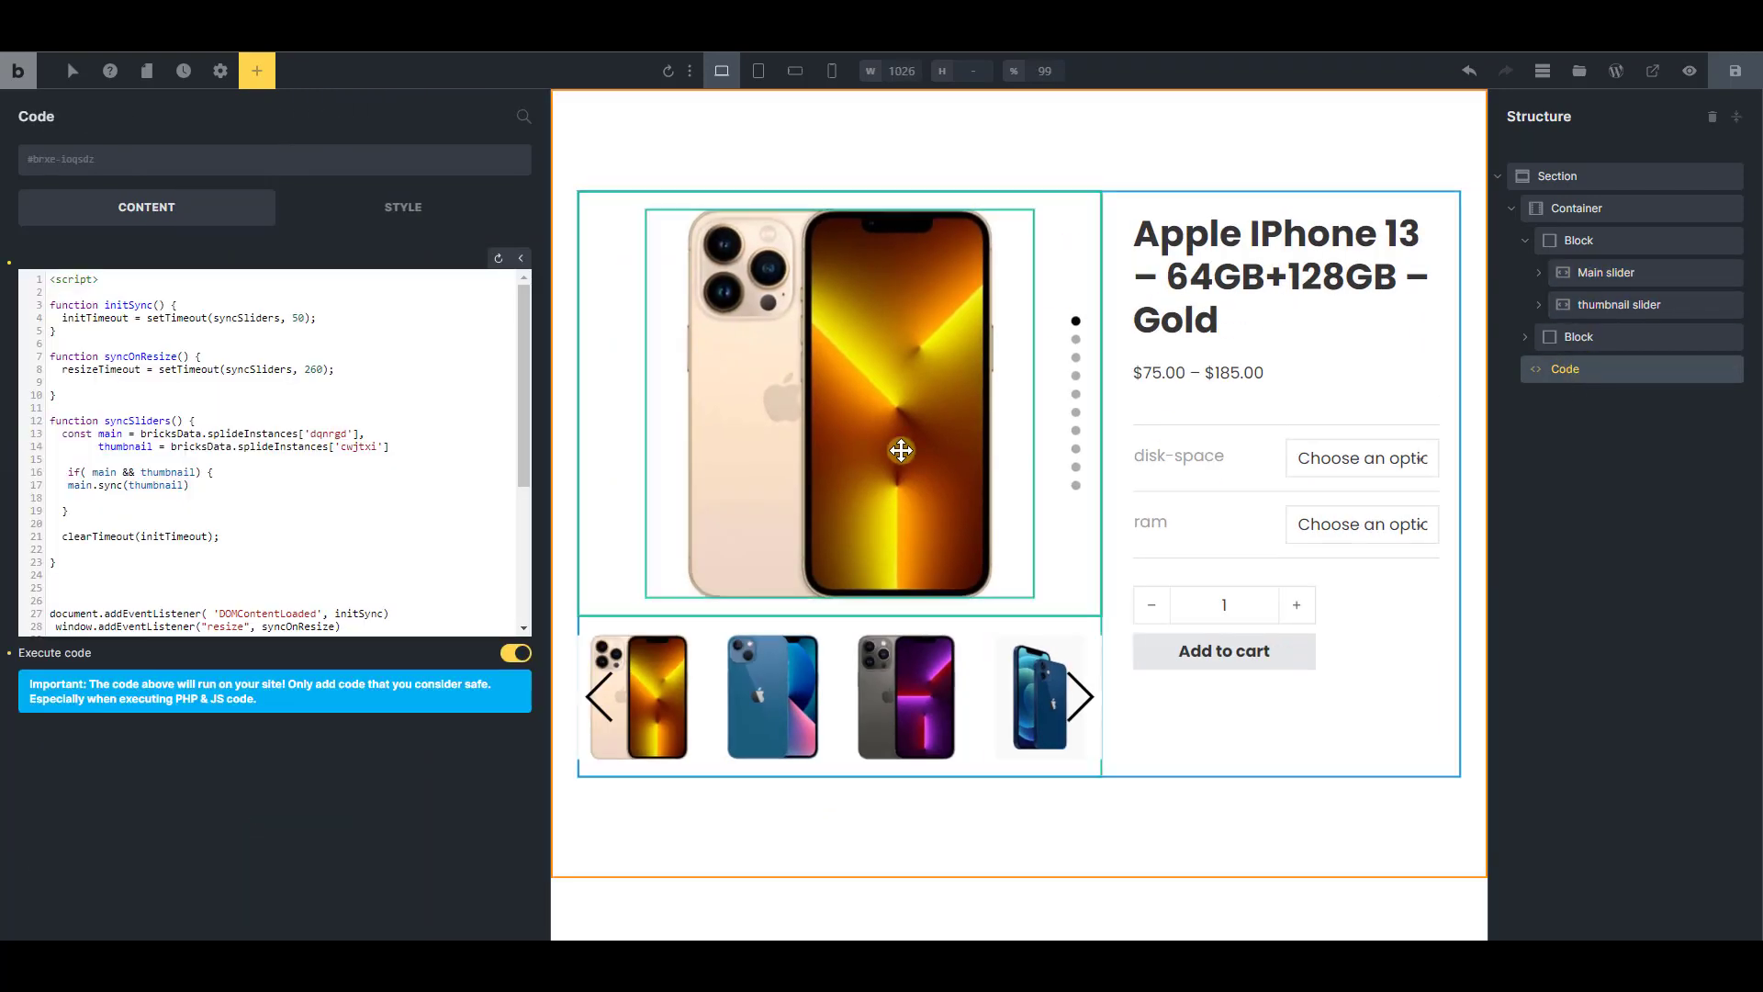
# Examine the style rules for the thumbnail pagination and the active thumbnail slide below the sync script
pyautogui.moveTo(525, 382); pyautogui.dragTo(530, 523)
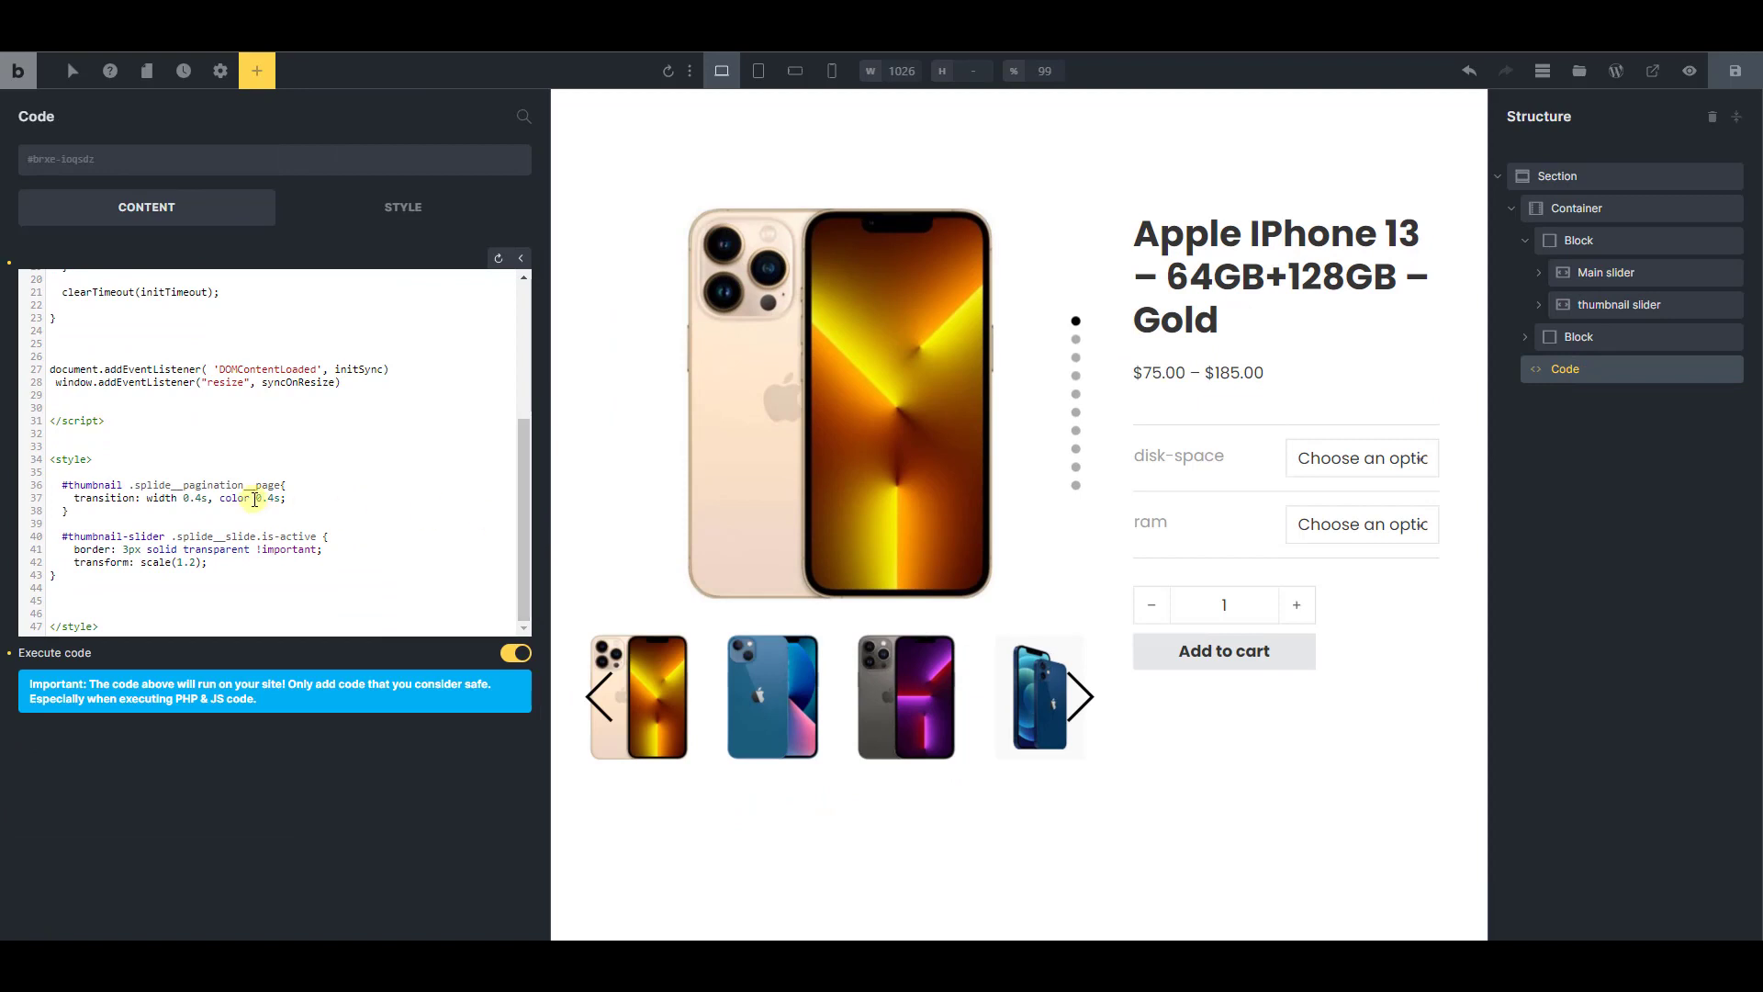
pyautogui.moveTo(141, 511); pyautogui.dragTo(52, 488)
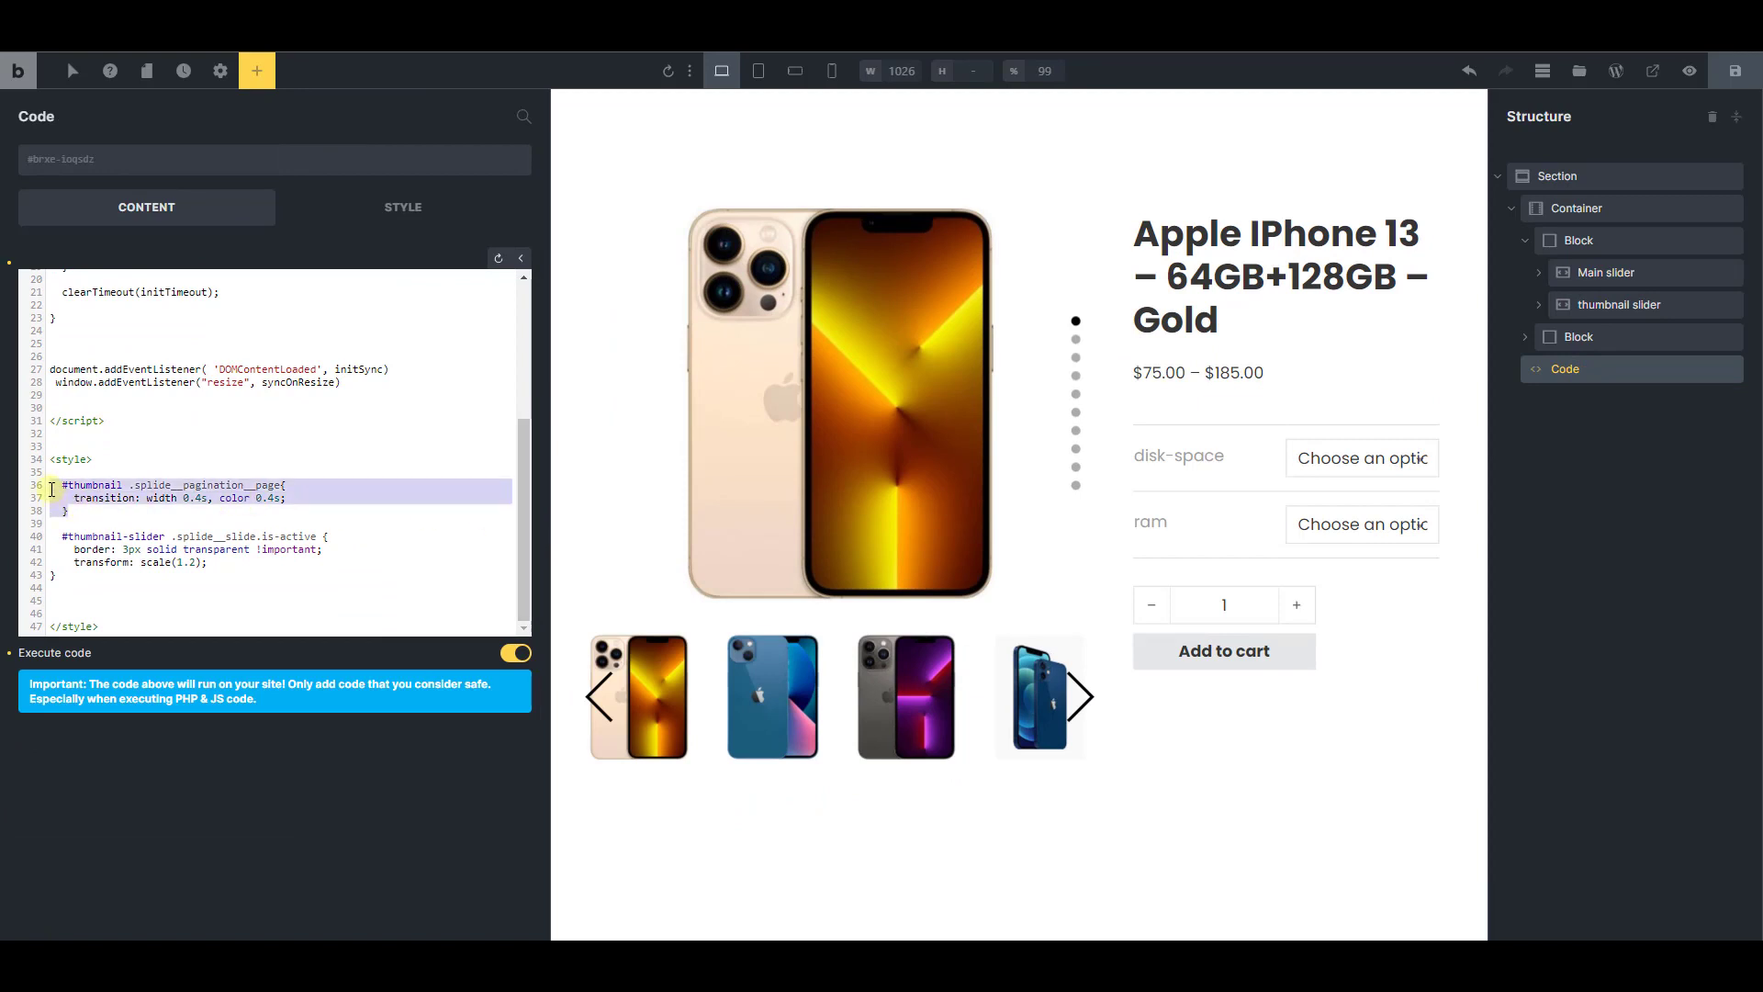
pyautogui.click(162, 506)
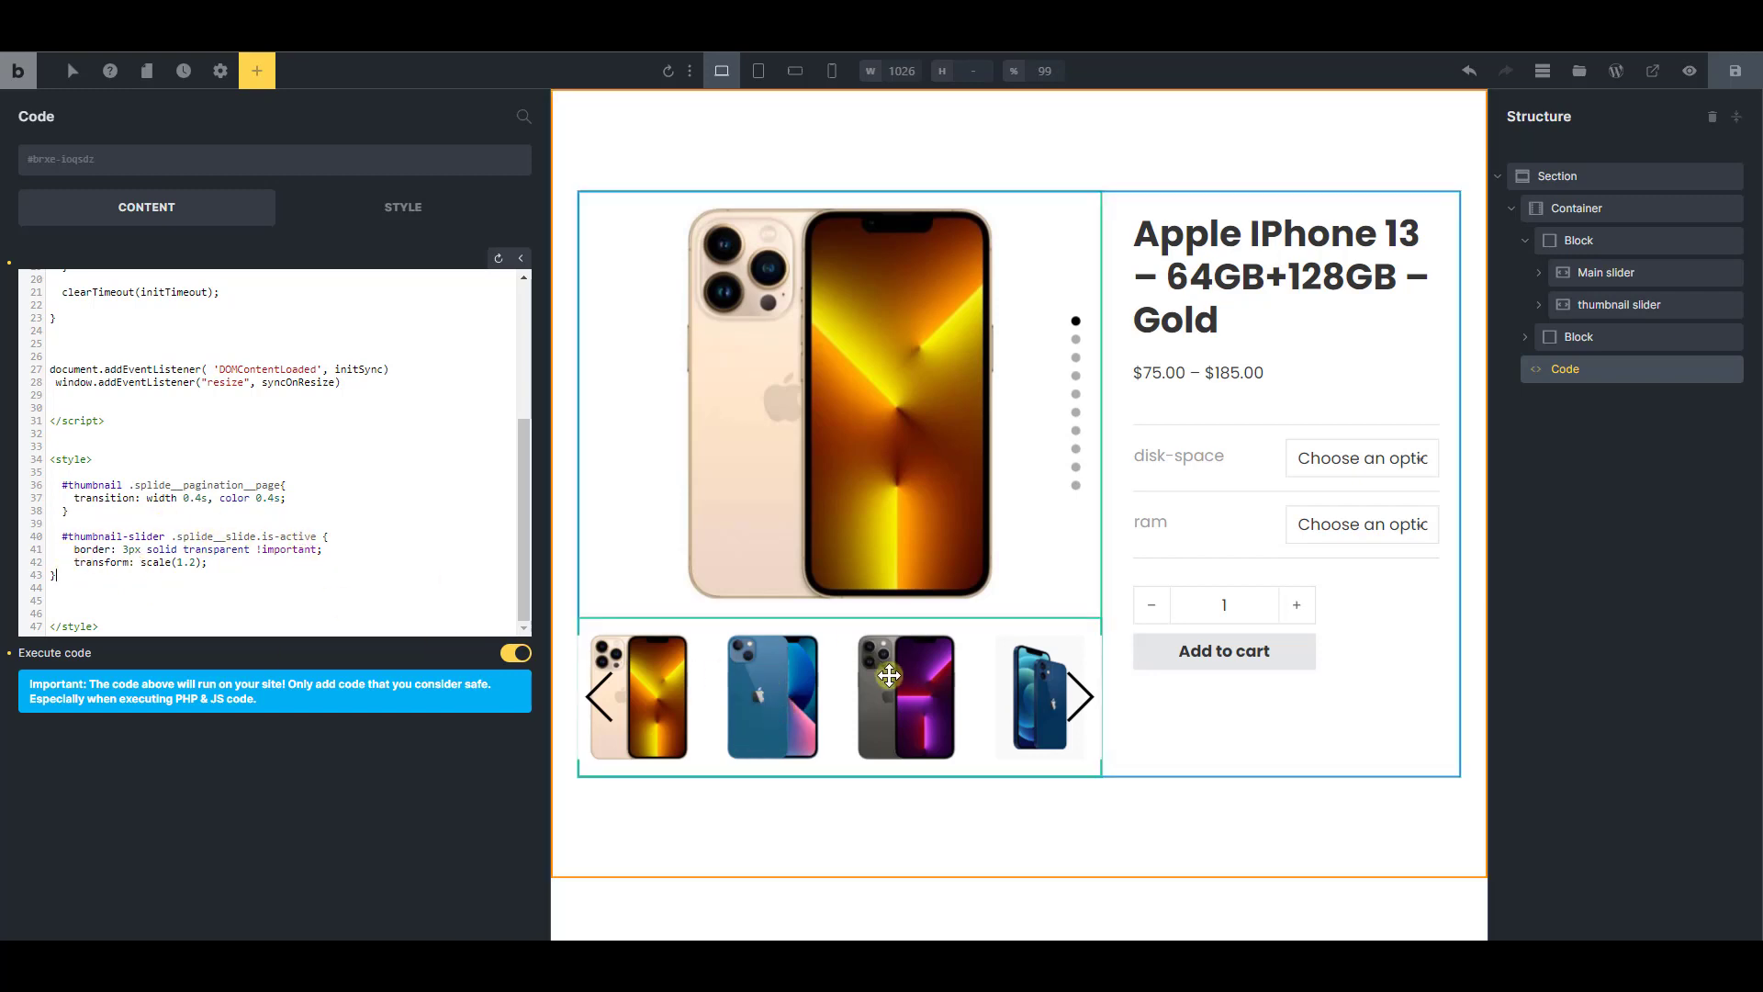
pyautogui.click(189, 571)
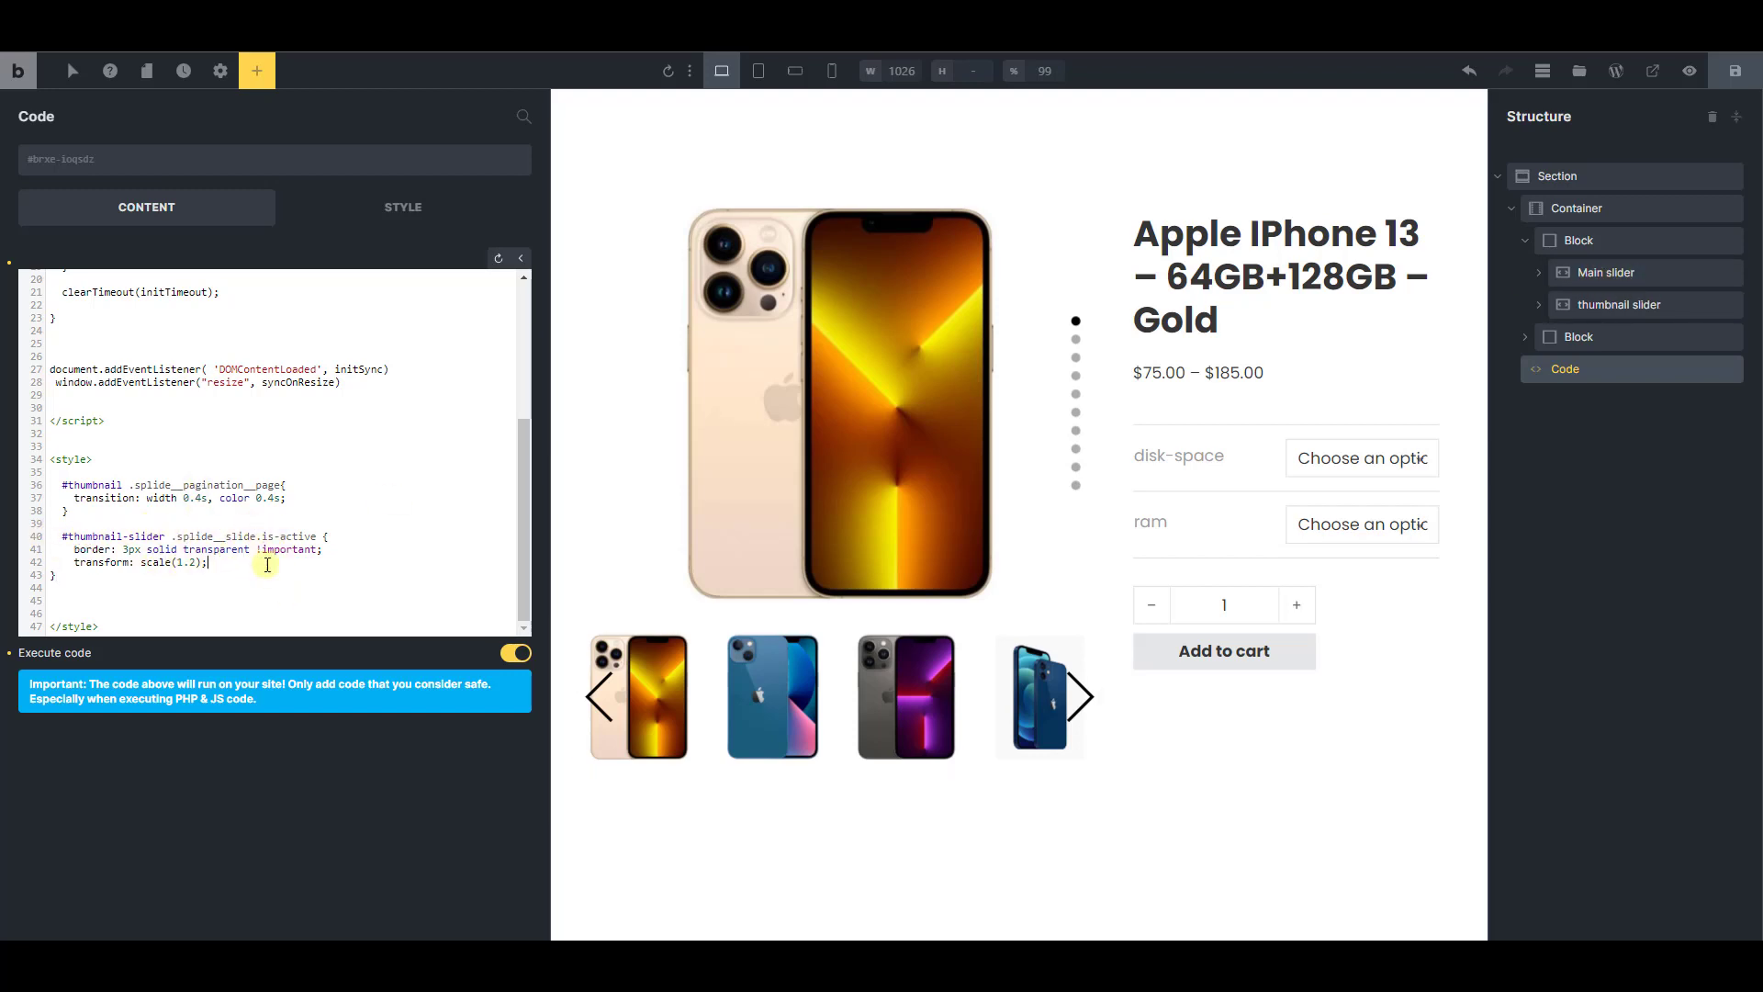
# Review the slider sync script and its thumbnail style rules, and save the template
pyautogui.scroll(5, 301, 542)
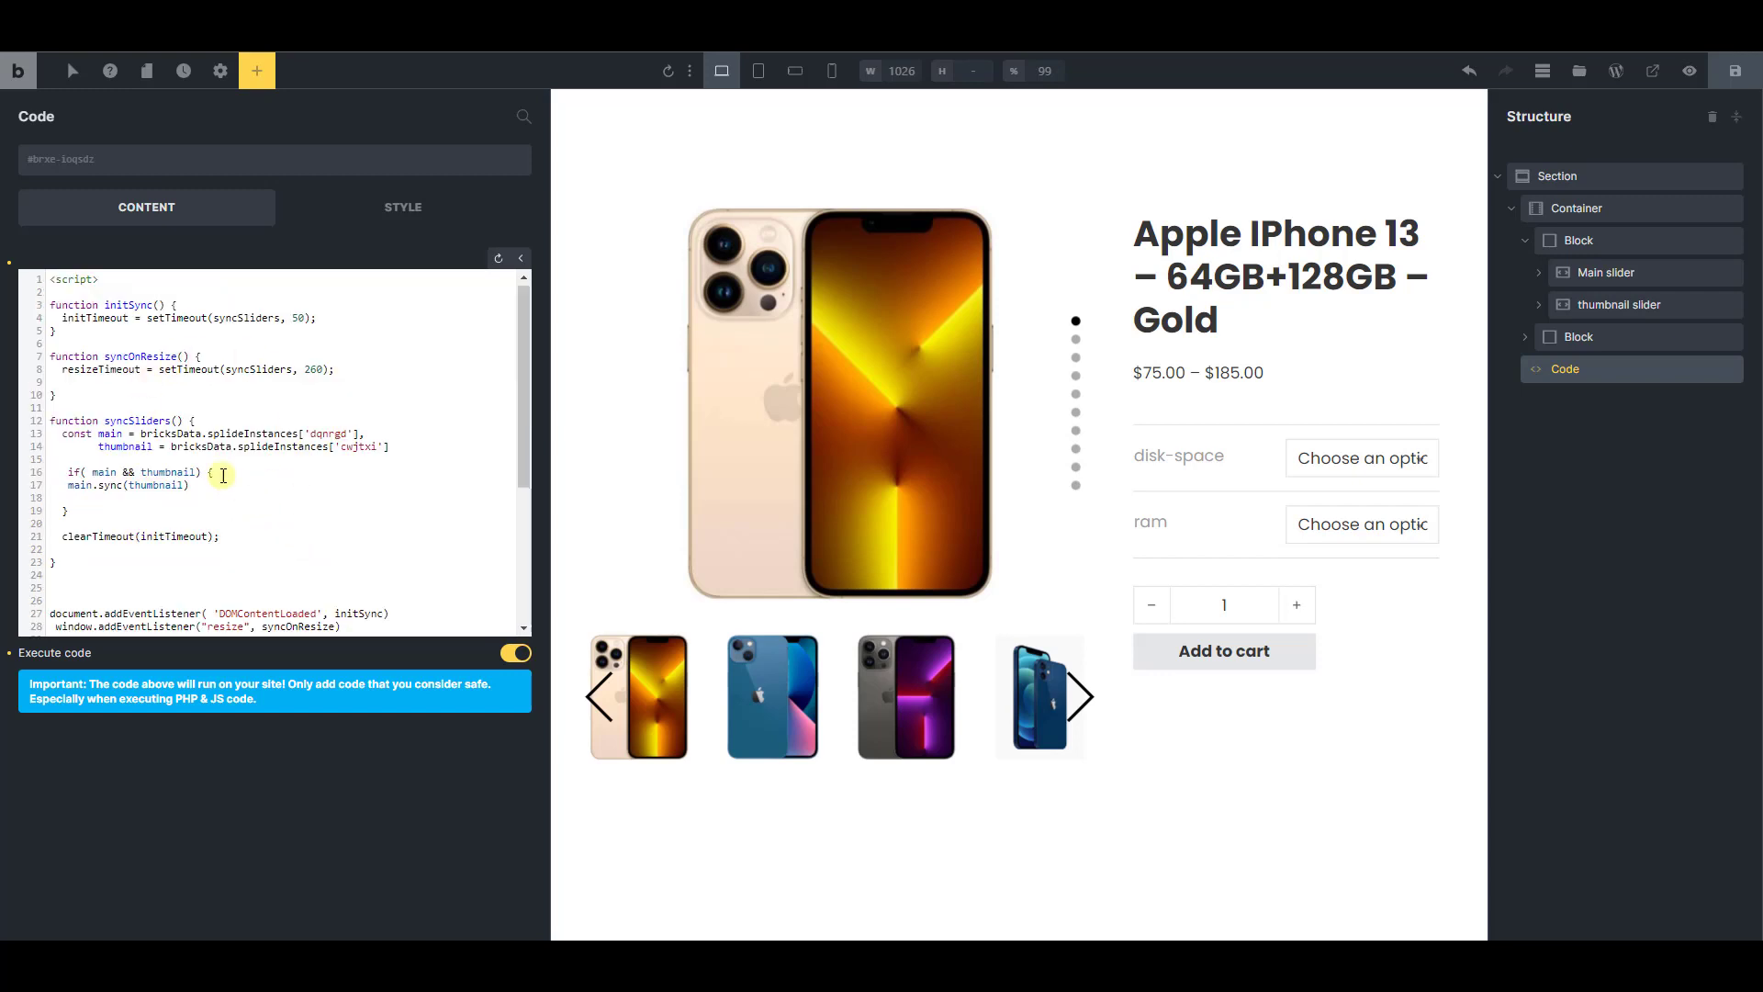
pyautogui.scroll(-5, 267, 450)
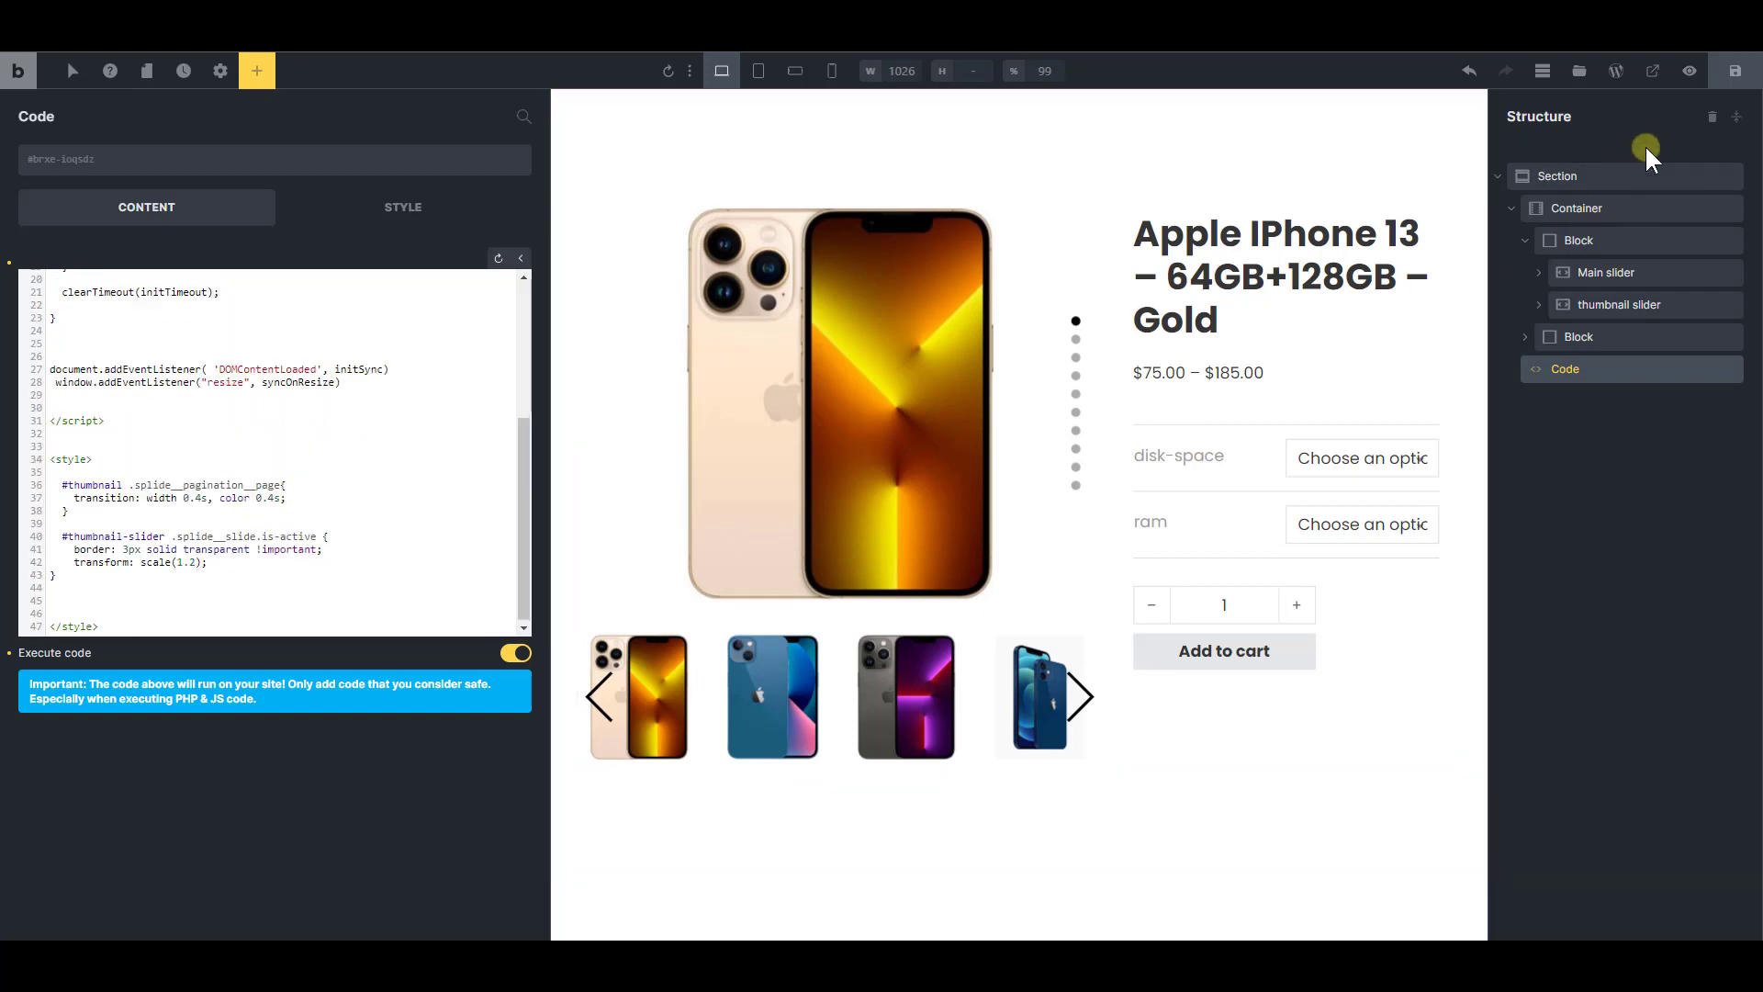
pyautogui.click(1735, 72)
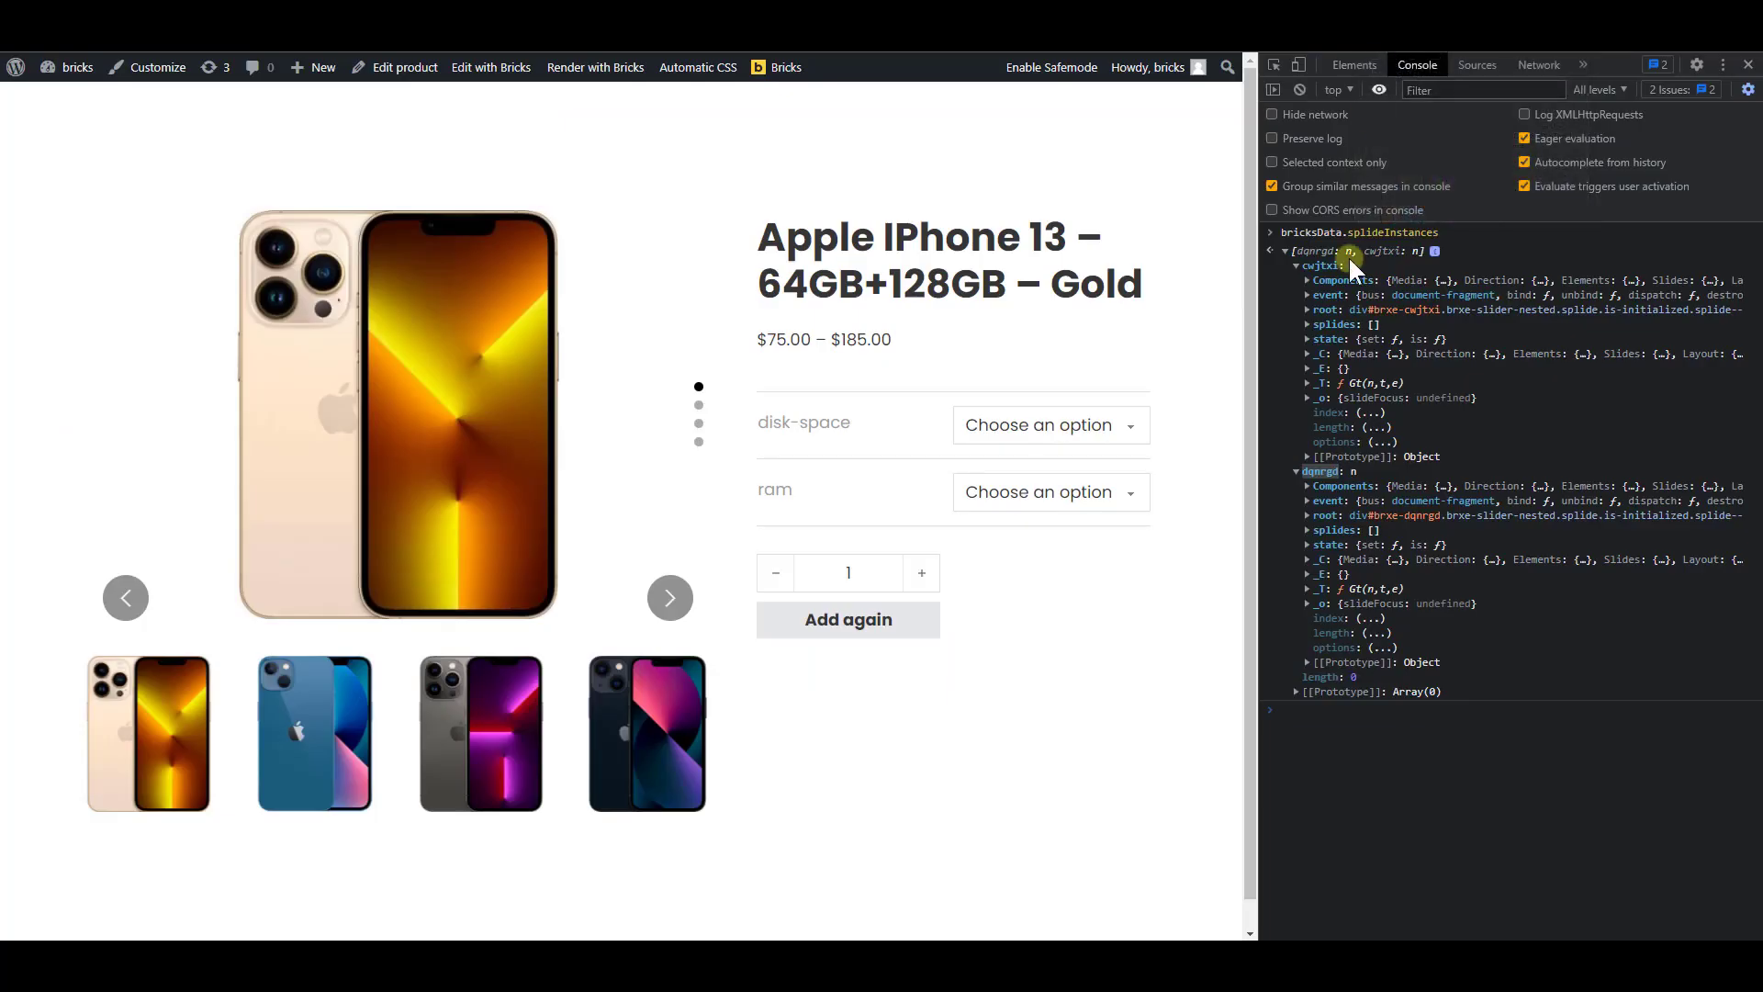
pyautogui.click(1748, 64)
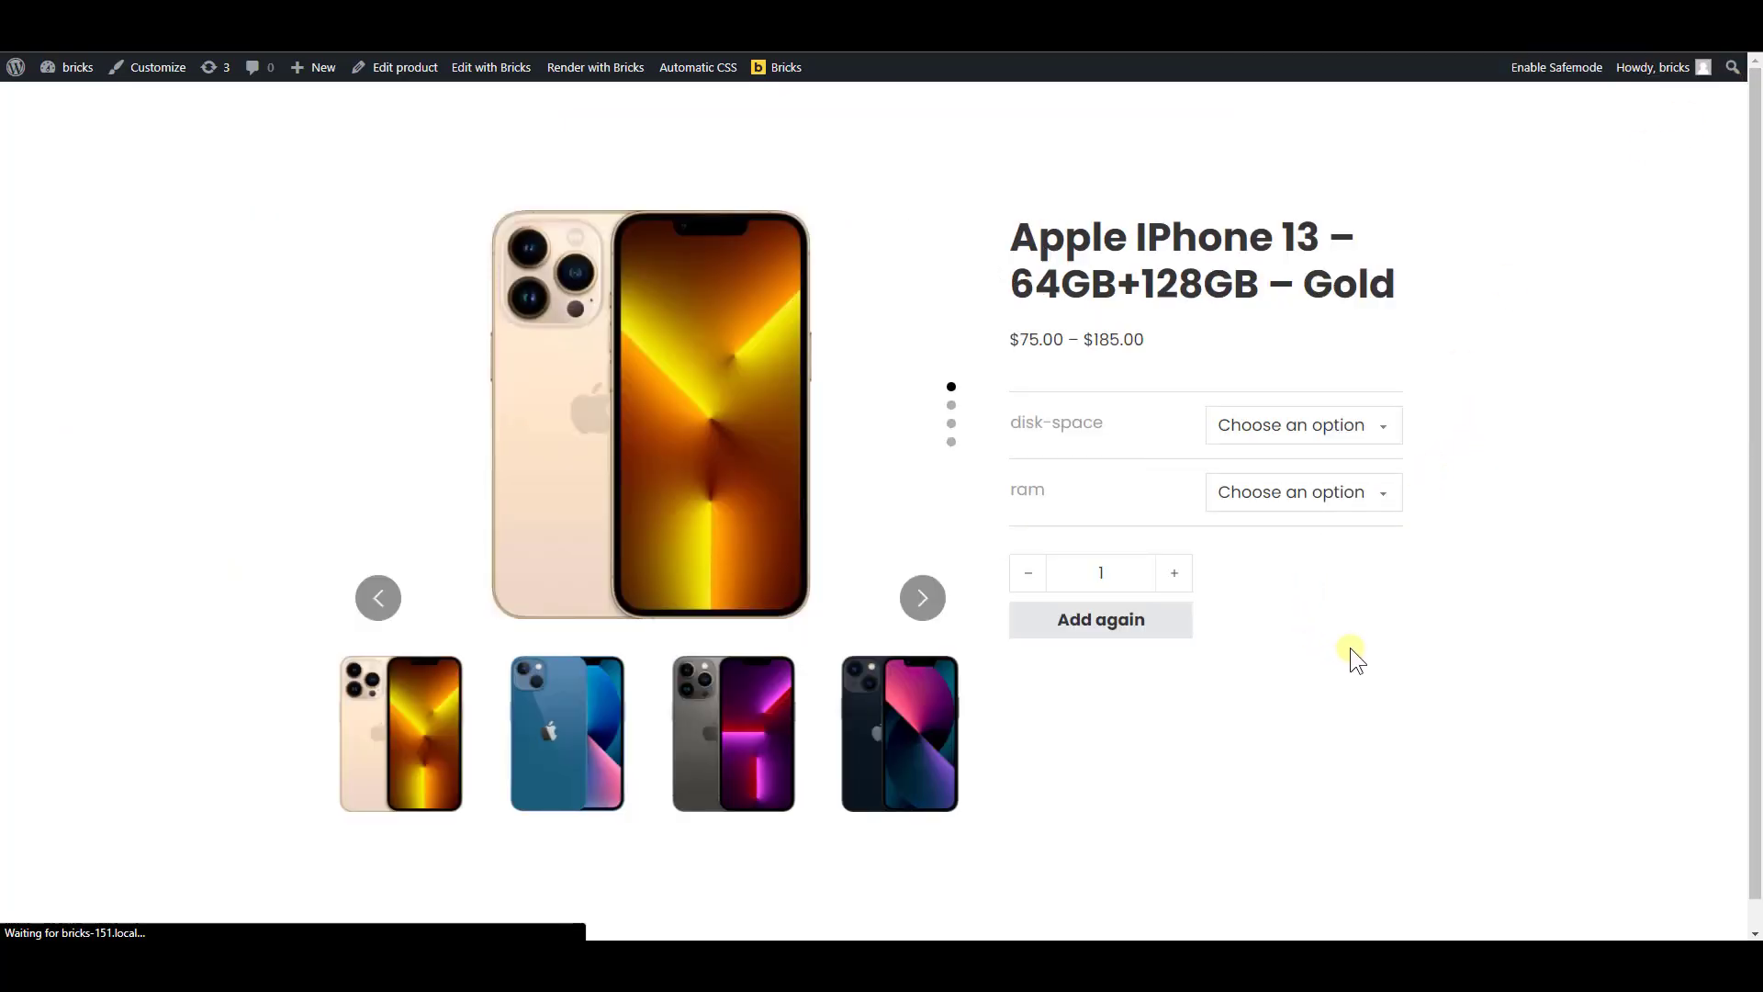
# Advance the main slider through the product page's images to check the thumbnail sync, and compare it with the styled product page's thumbnails
pyautogui.click(921, 611)
pyautogui.click(922, 608)
pyautogui.click(921, 606)
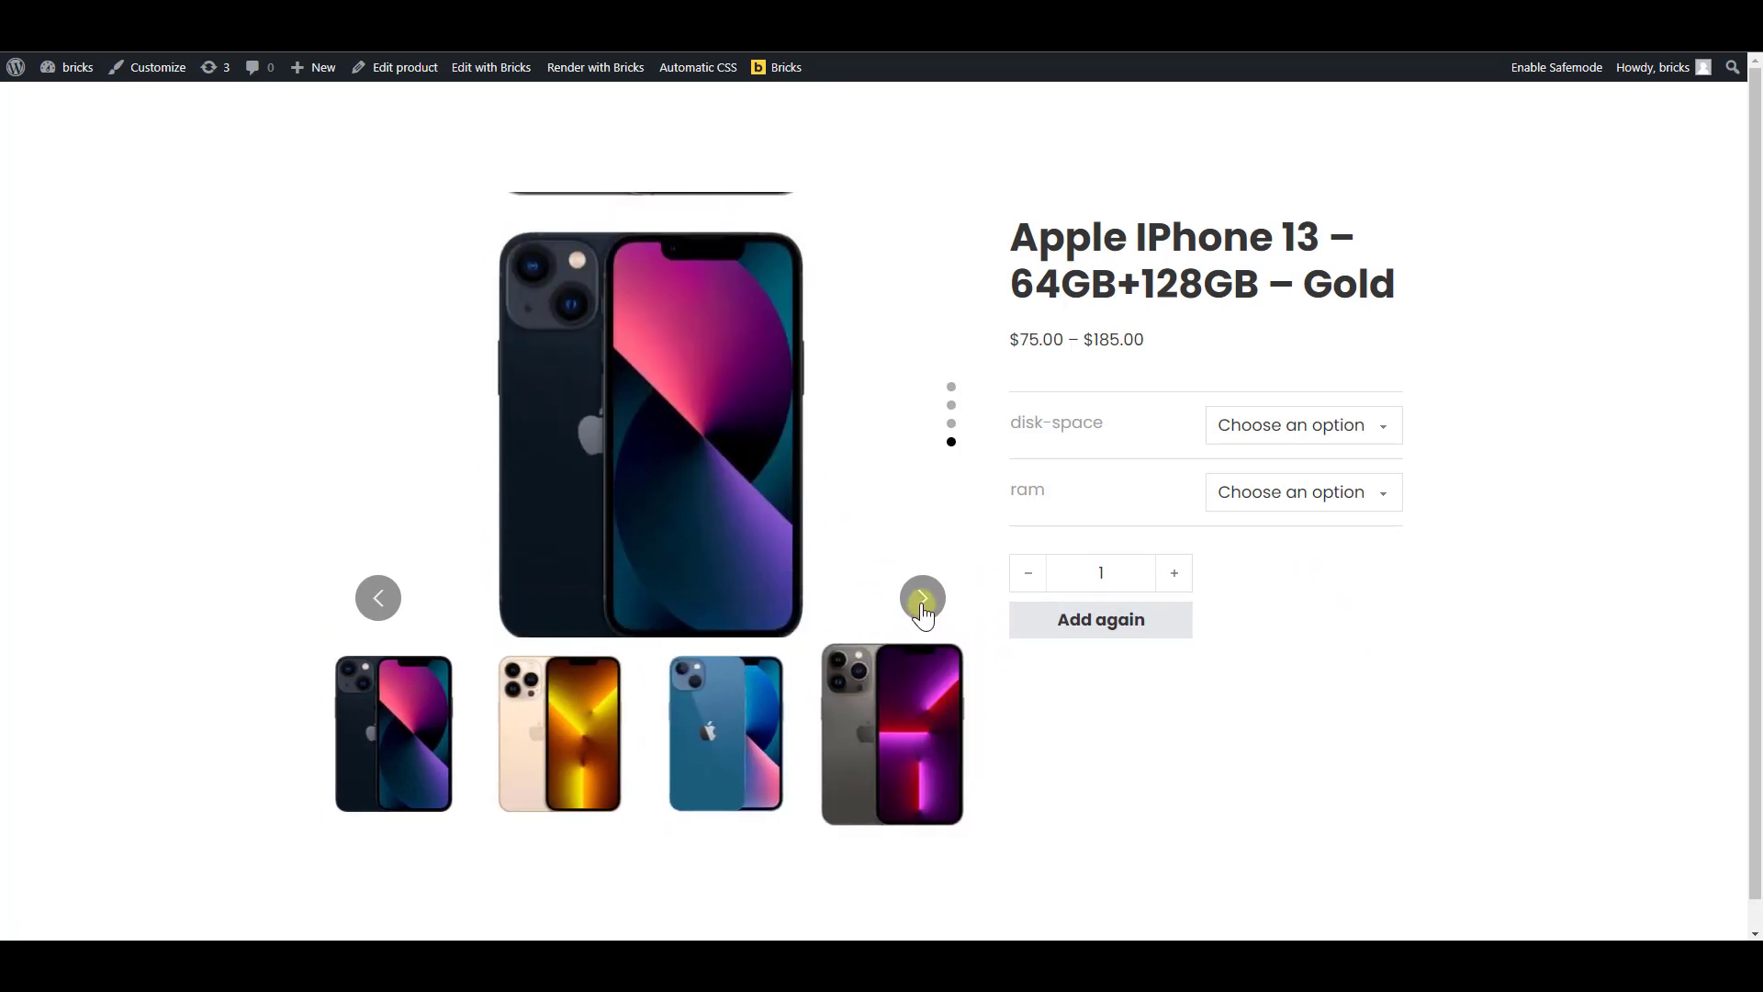
pyautogui.click(921, 599)
pyautogui.click(922, 598)
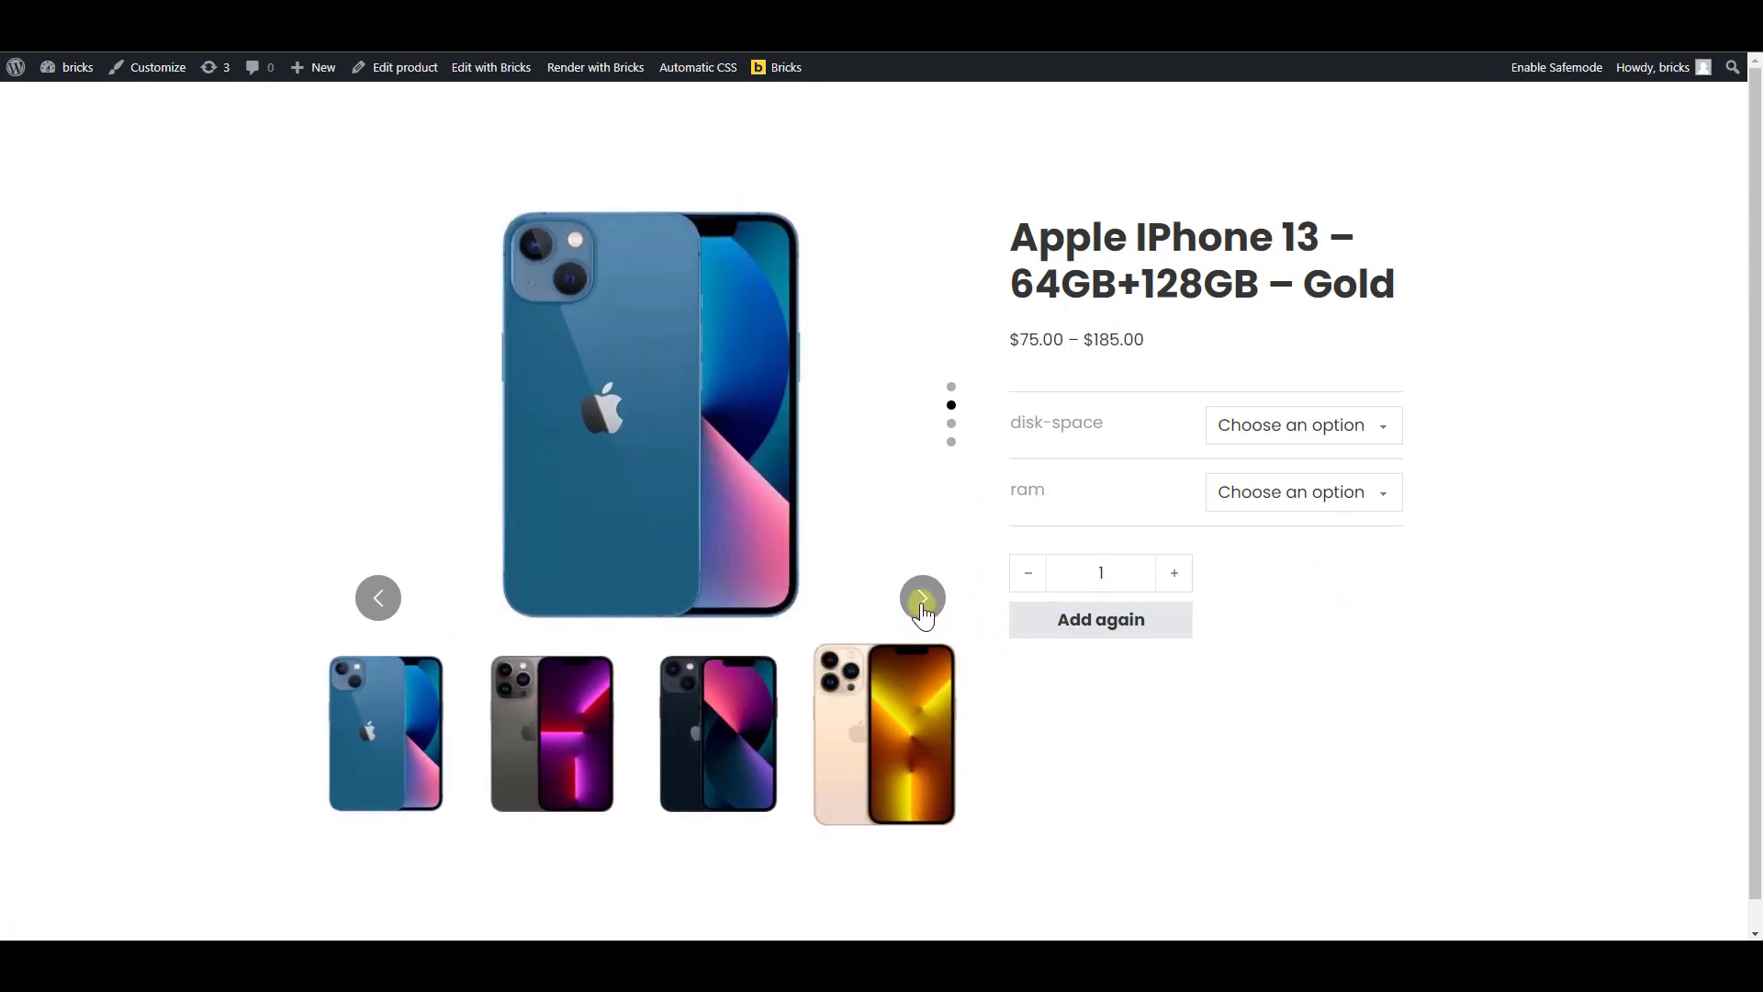
pyautogui.click(922, 599)
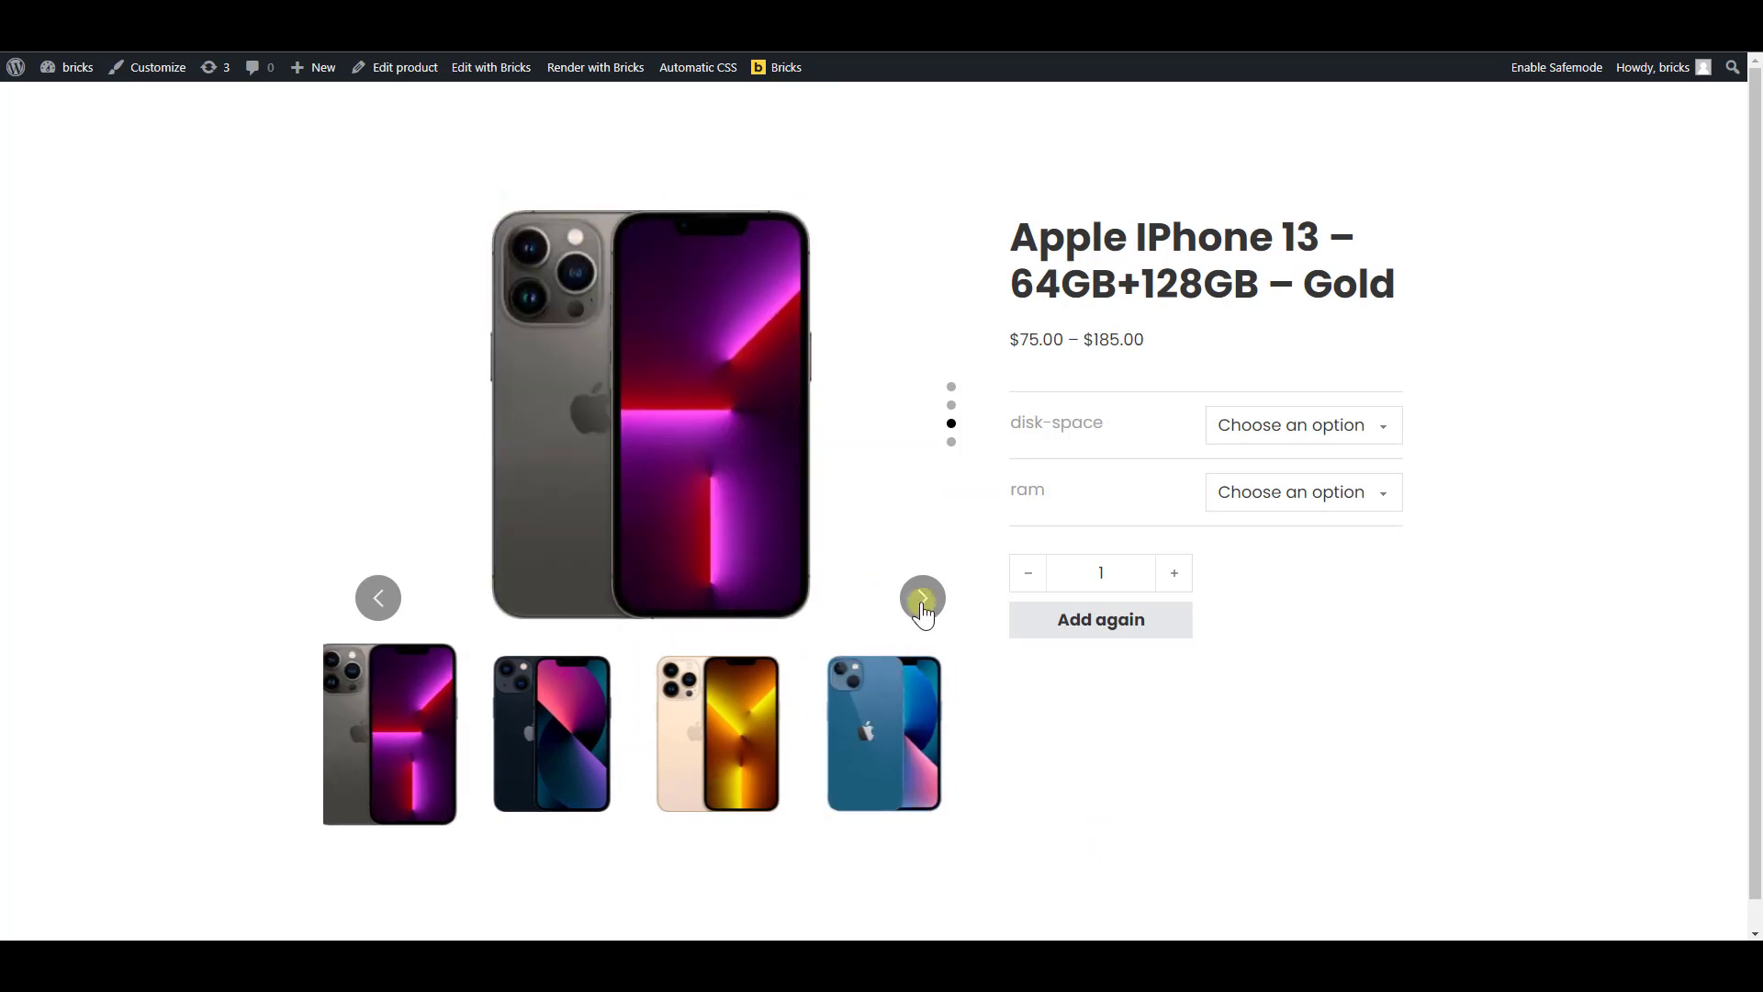
pyautogui.click(922, 601)
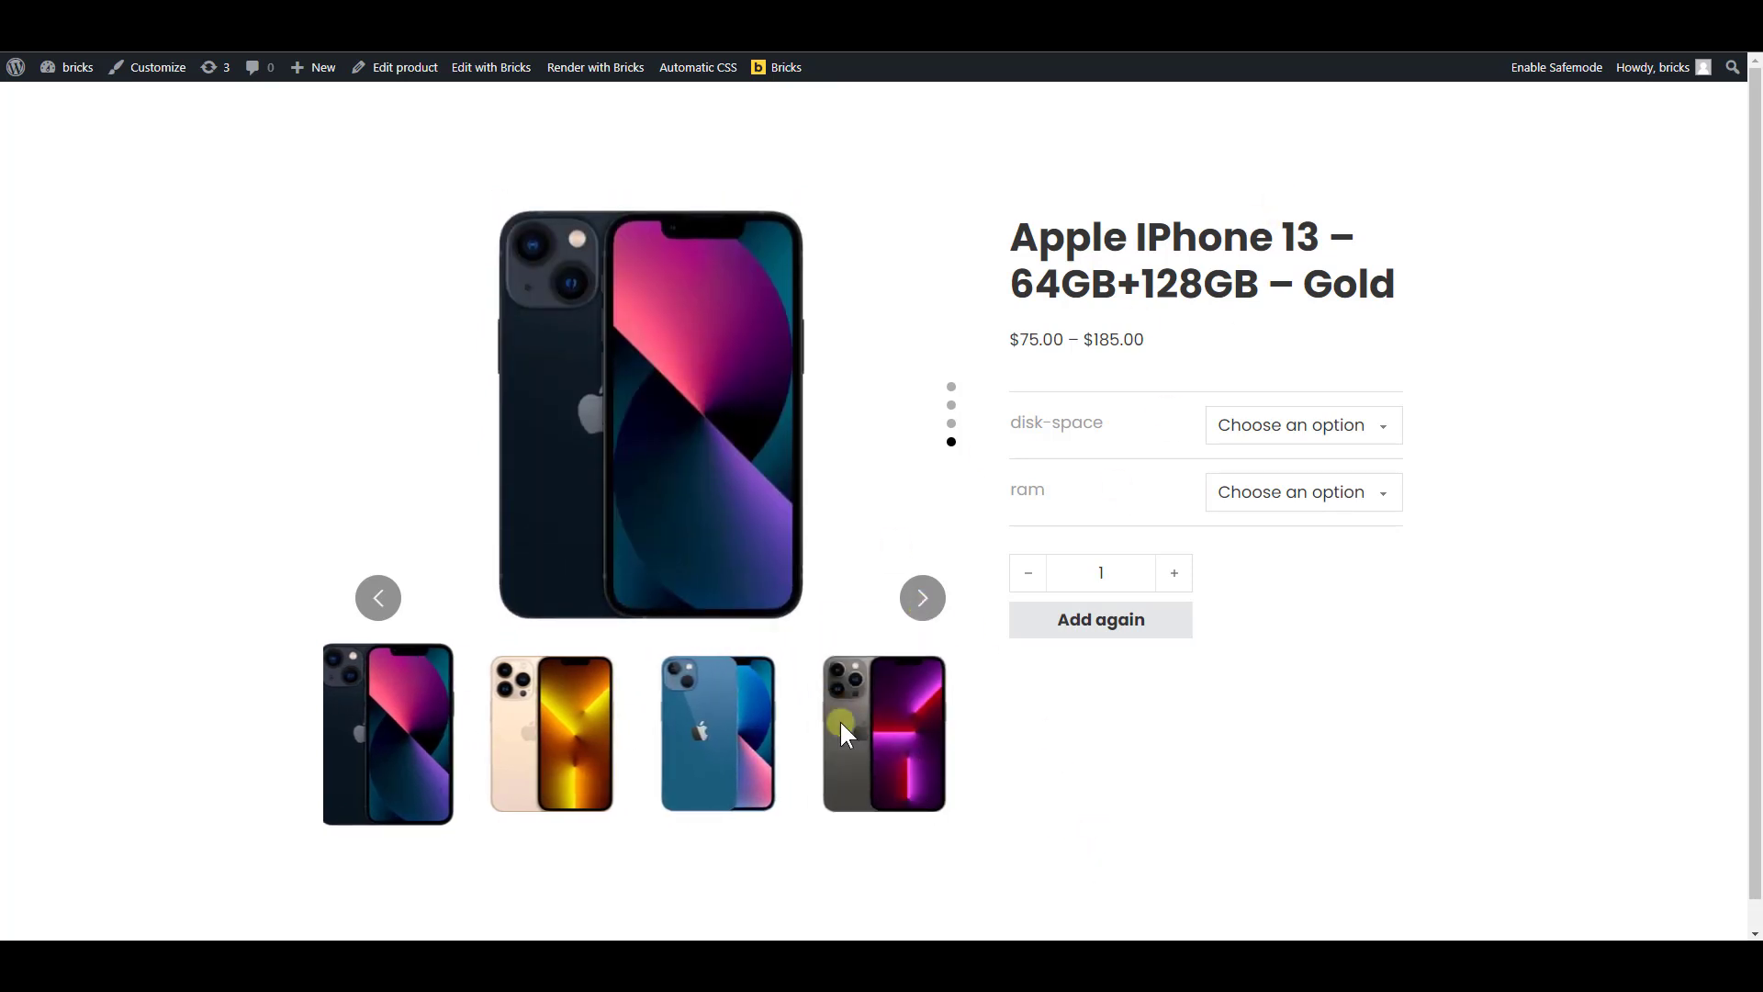
pyautogui.click(916, 608)
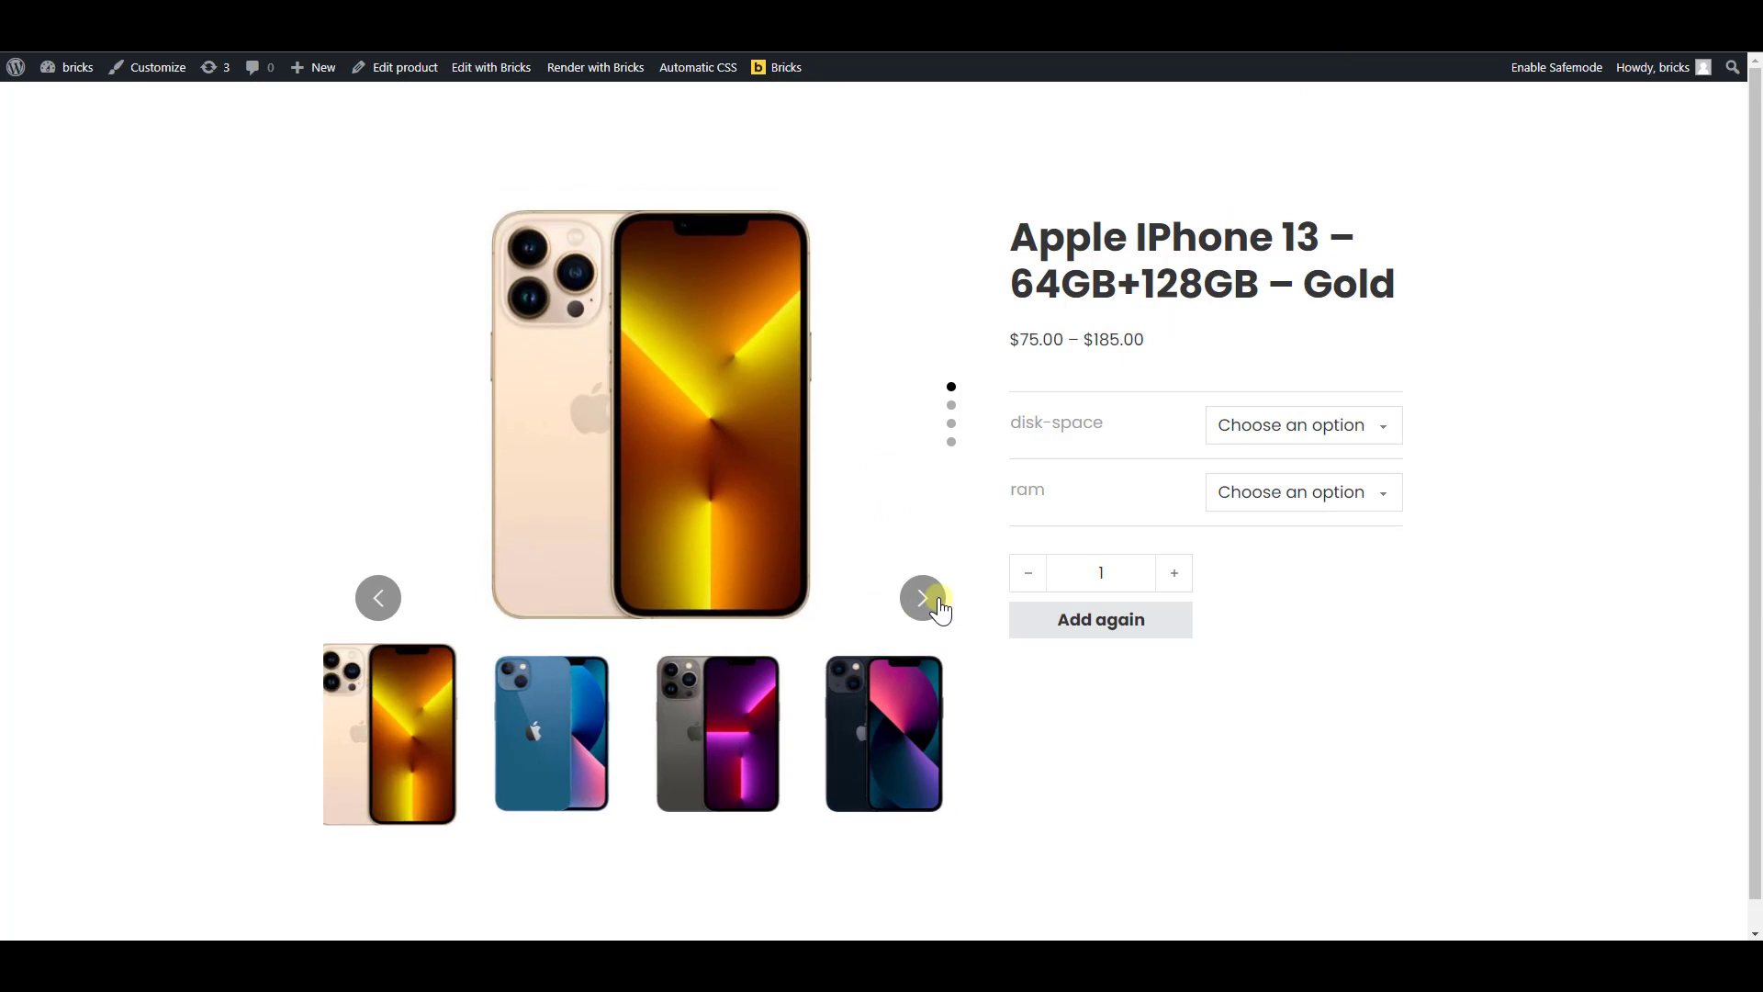
pyautogui.click(924, 601)
pyautogui.click(935, 601)
pyautogui.click(926, 598)
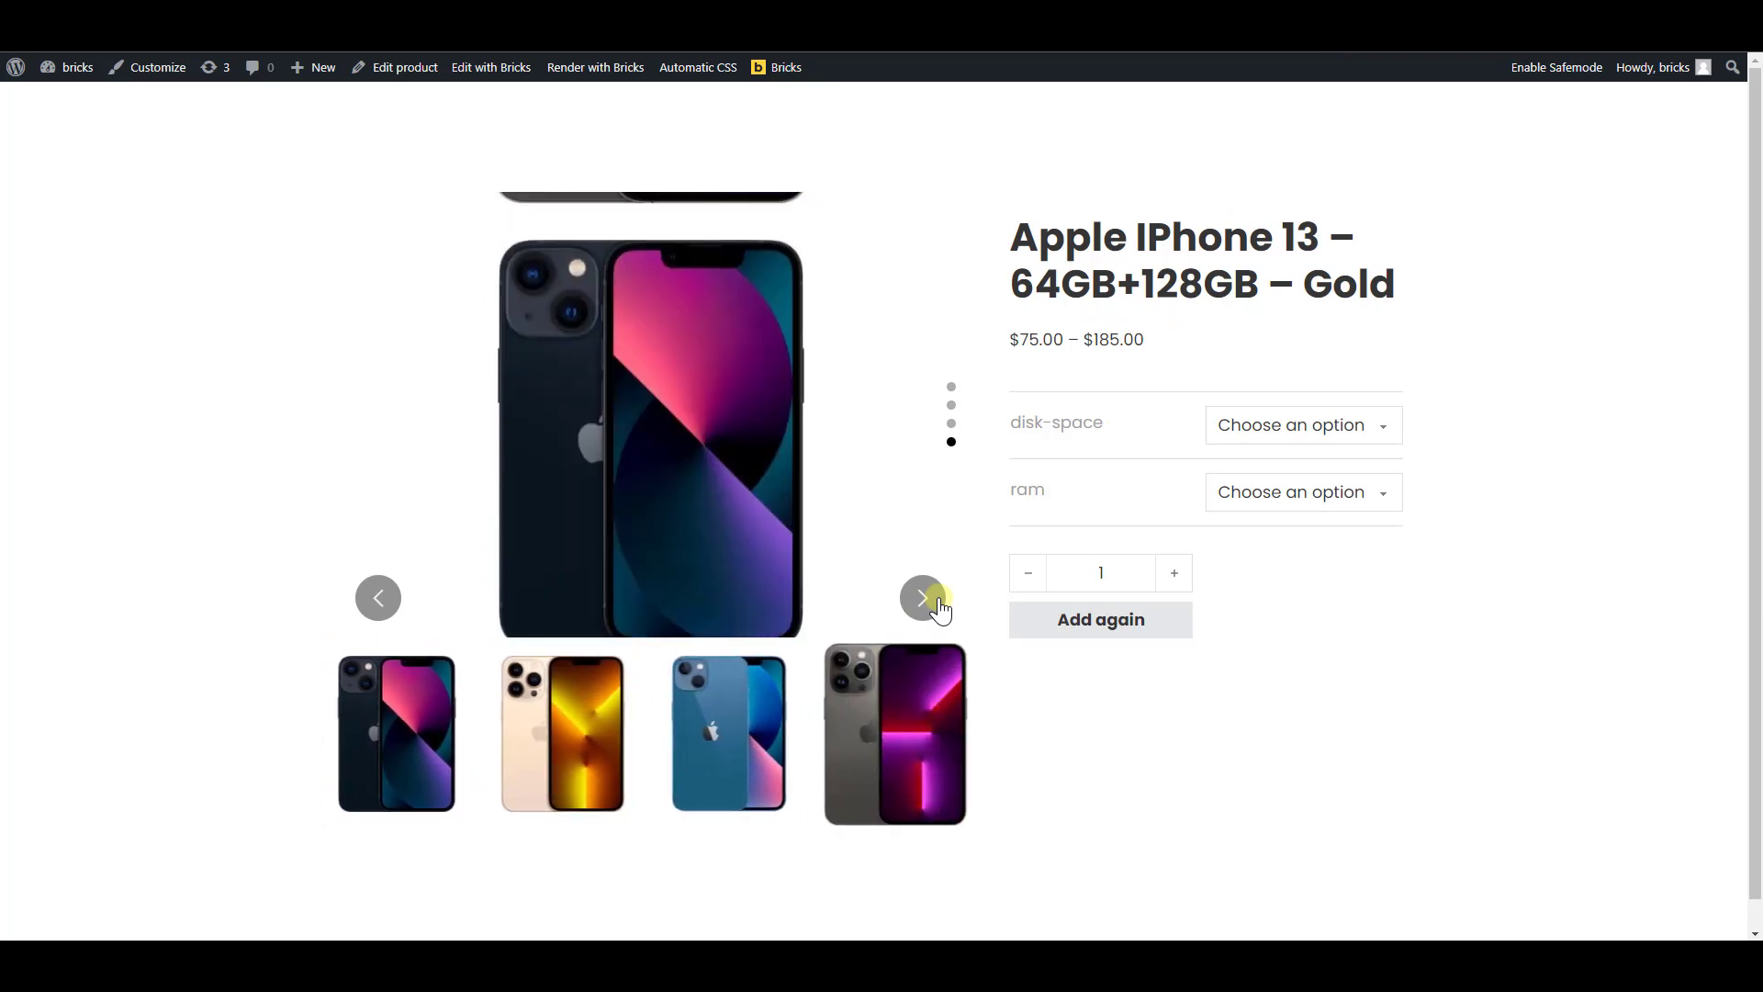
pyautogui.click(926, 598)
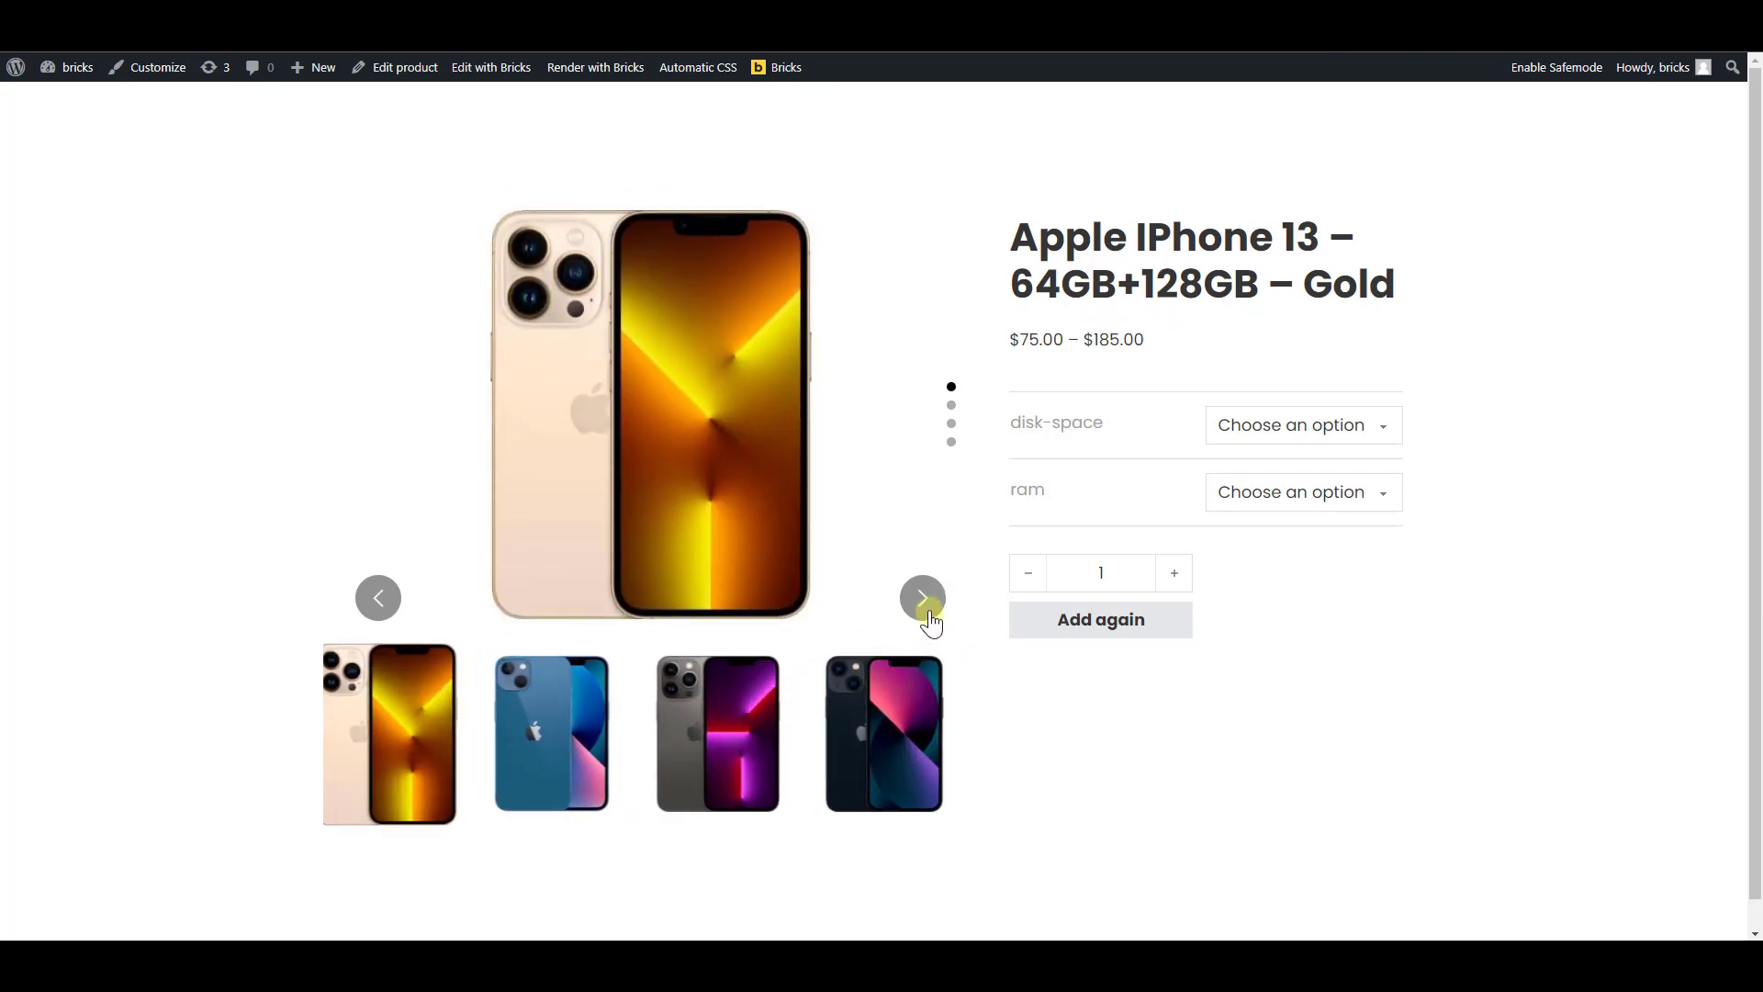
pyautogui.click(926, 601)
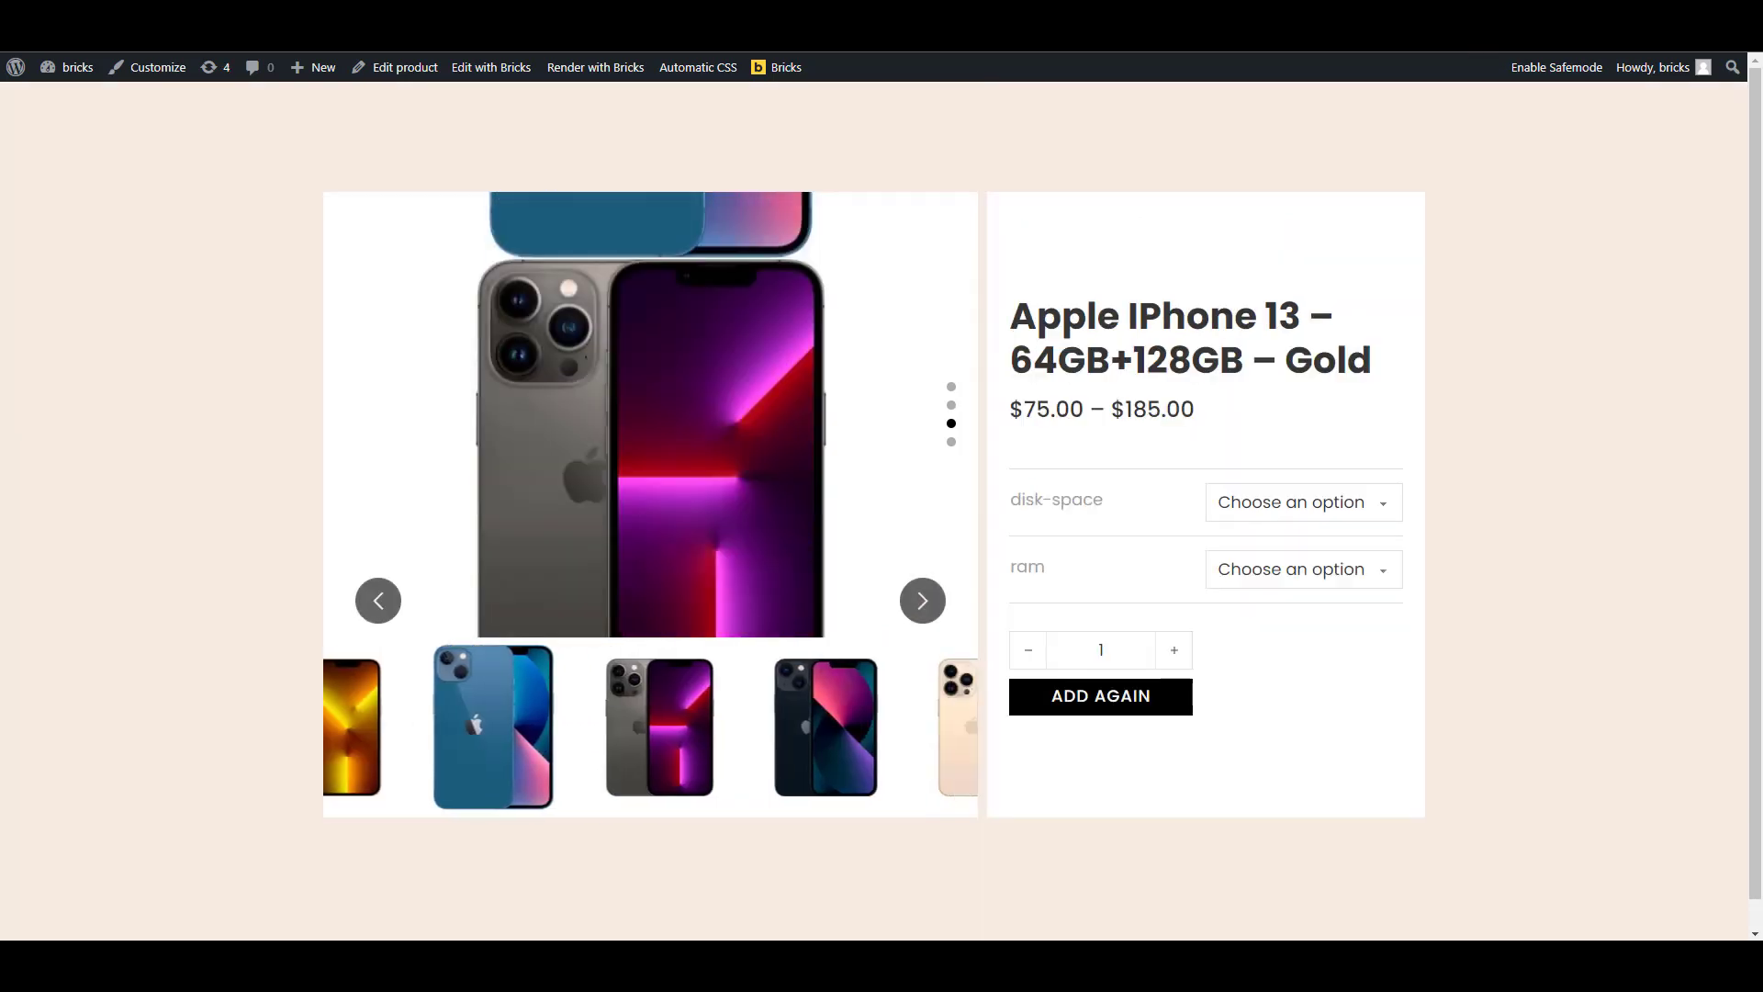
pyautogui.click(932, 744)
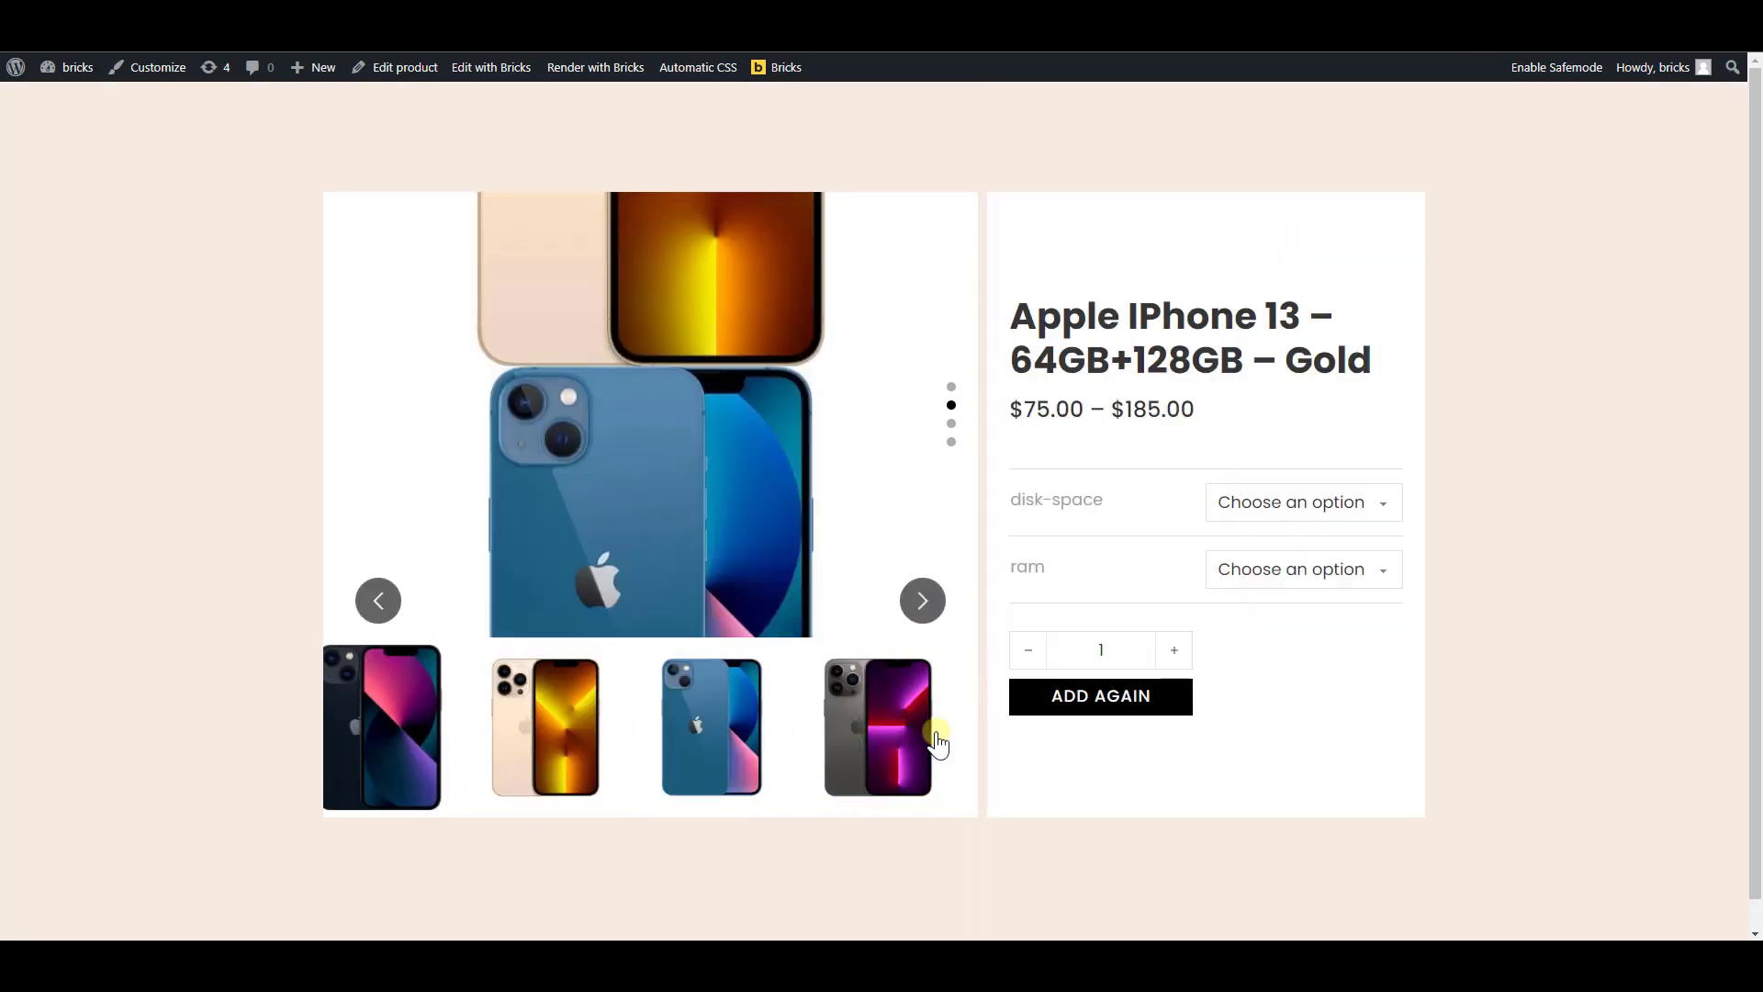
pyautogui.click(861, 733)
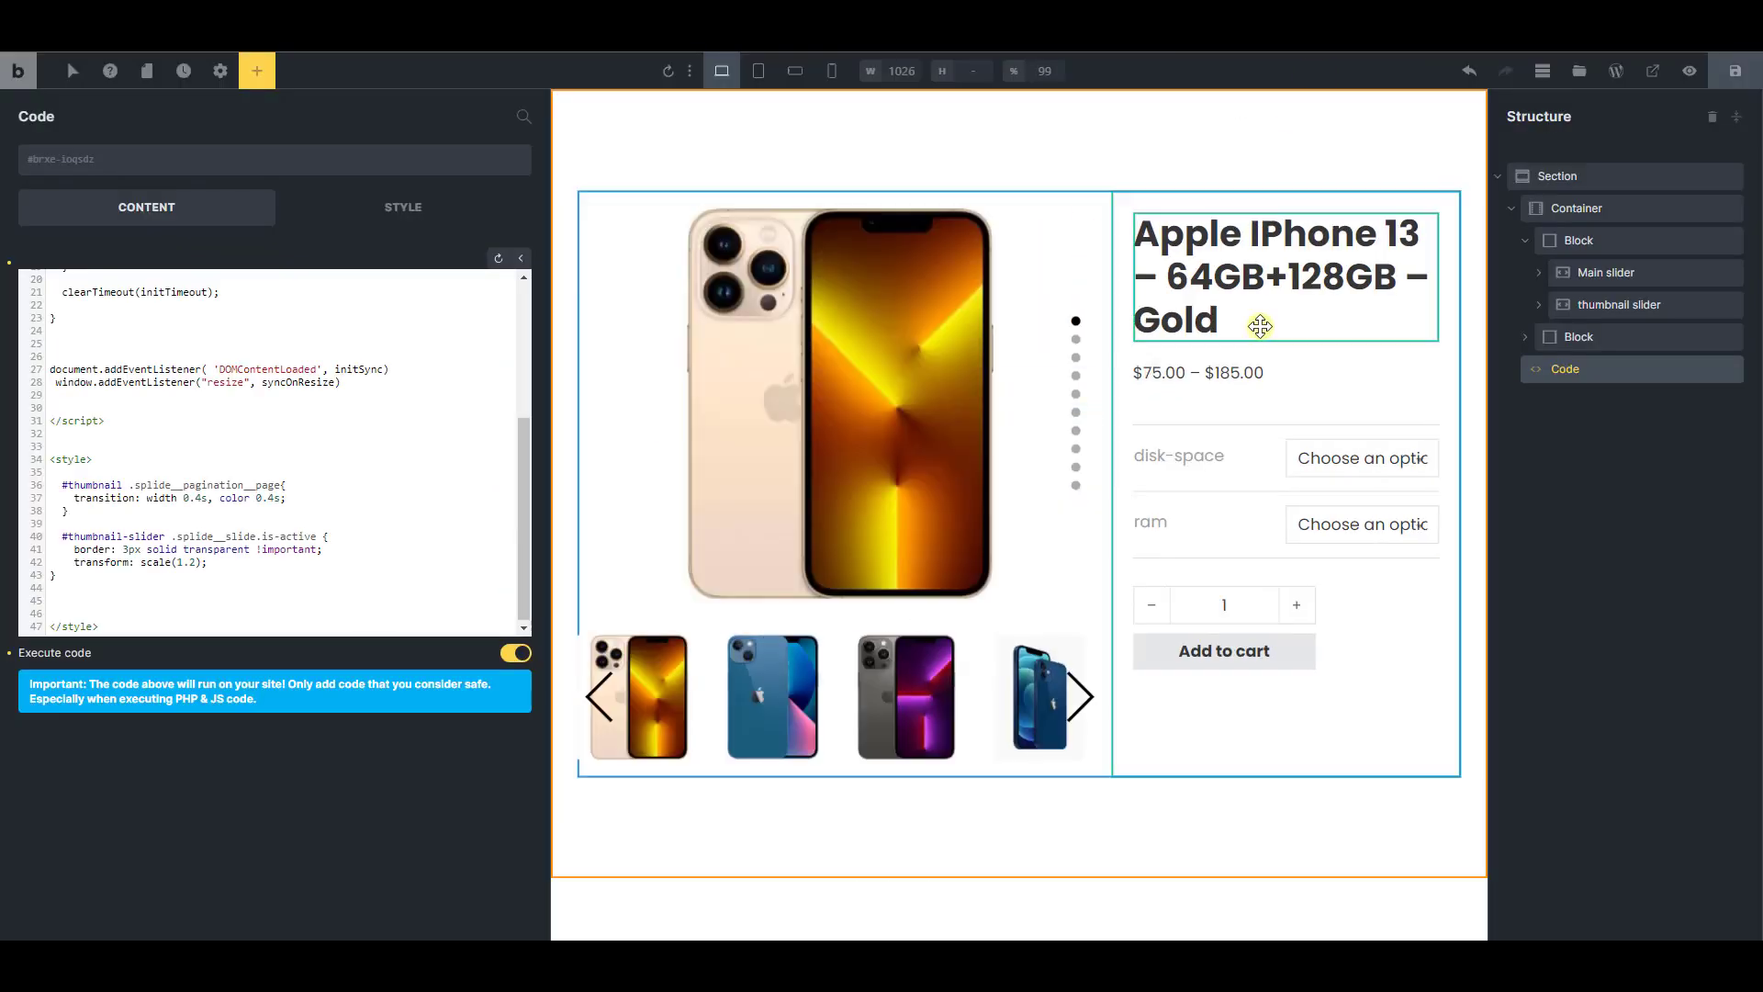
# Set the CSS transition of Slide 1 in the thumbnail slider to 0.4s, and save the template
pyautogui.click(1539, 305)
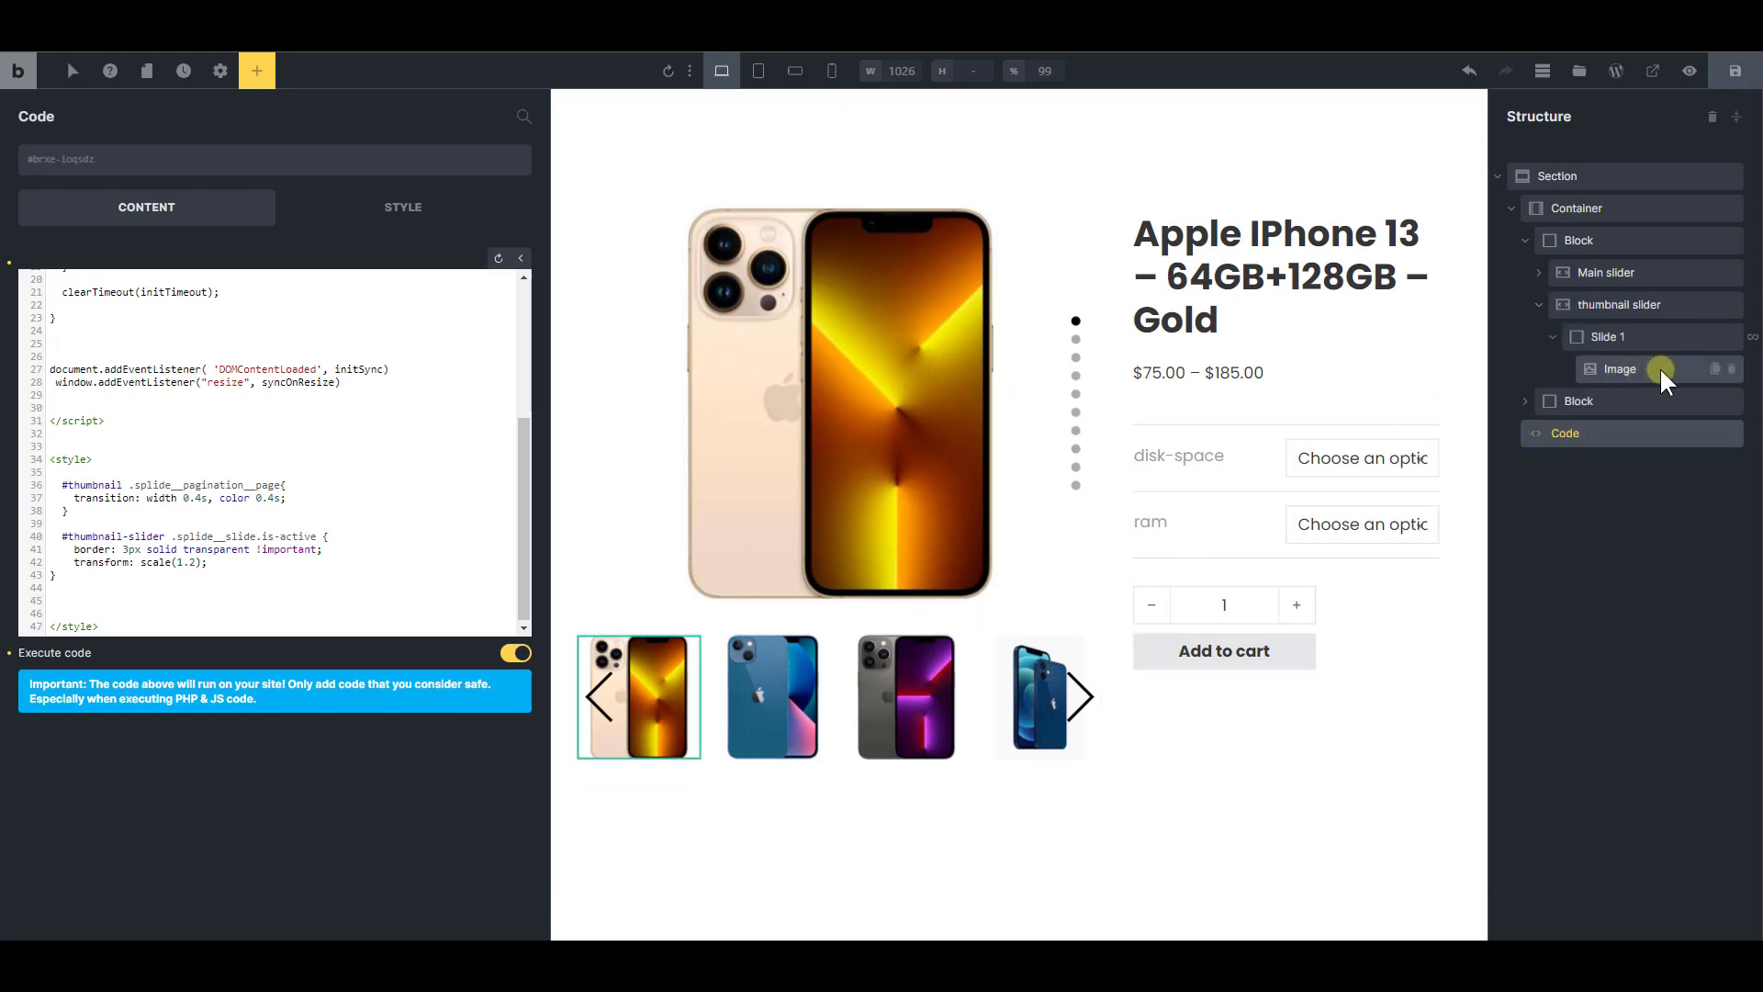
pyautogui.click(1550, 338)
pyautogui.click(1623, 338)
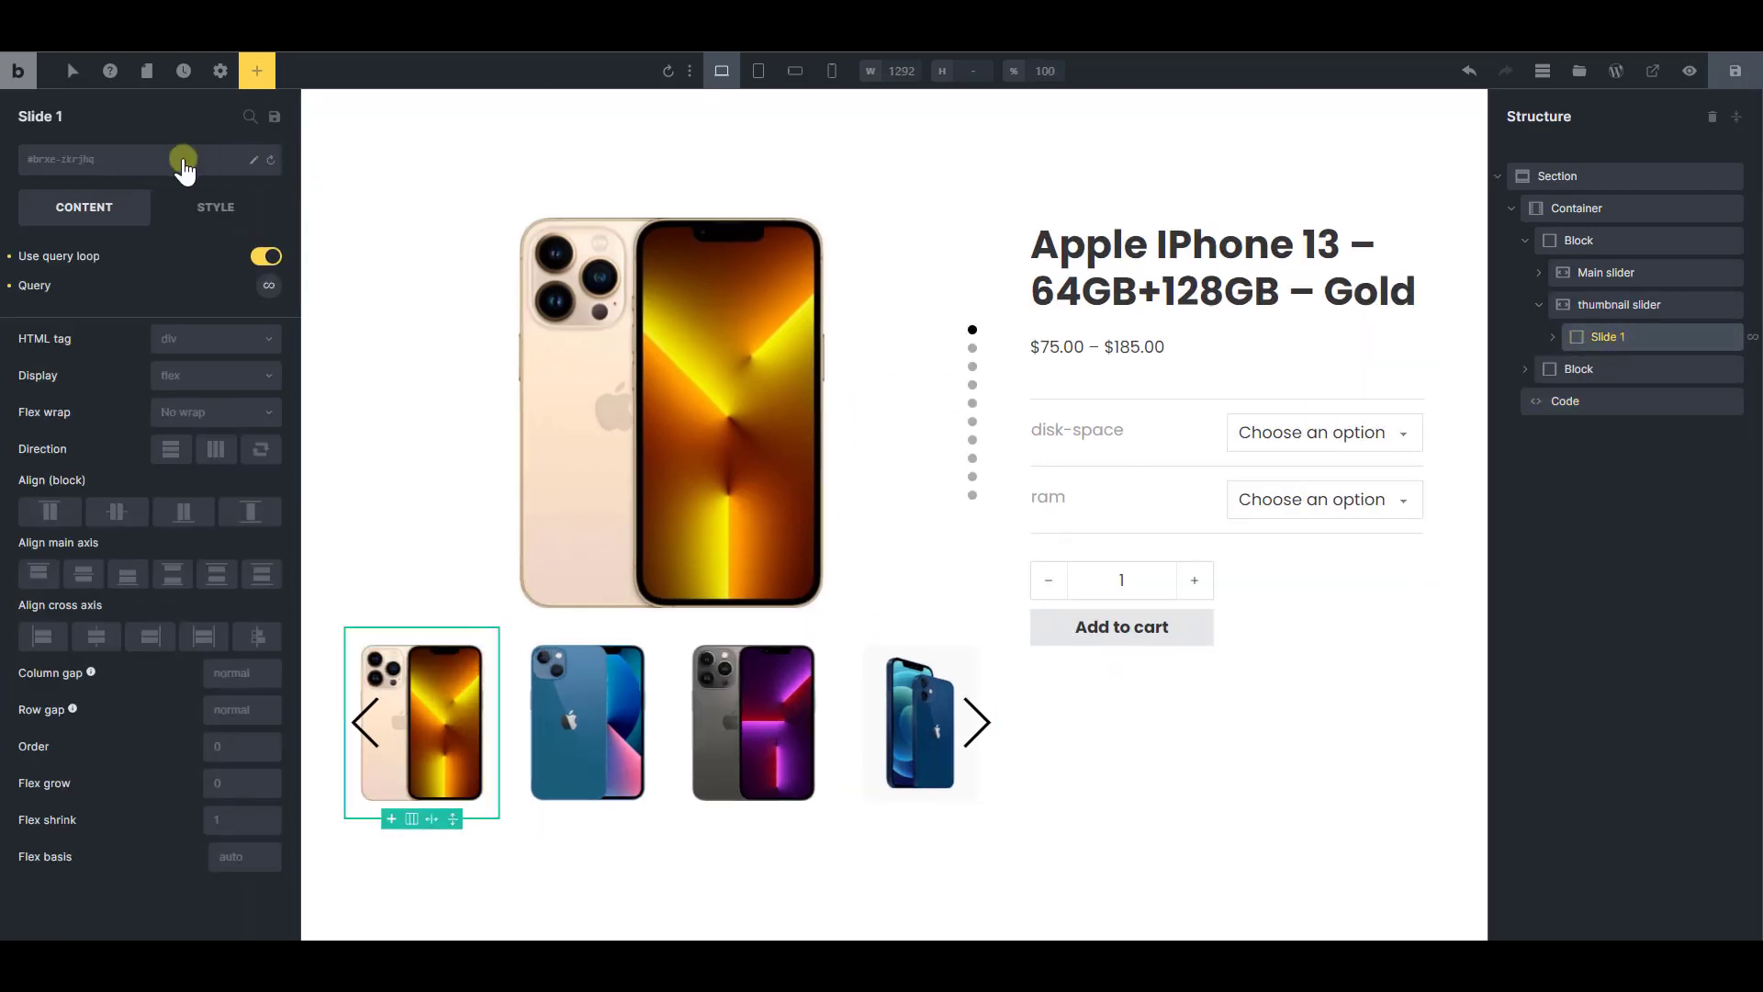
pyautogui.click(248, 118)
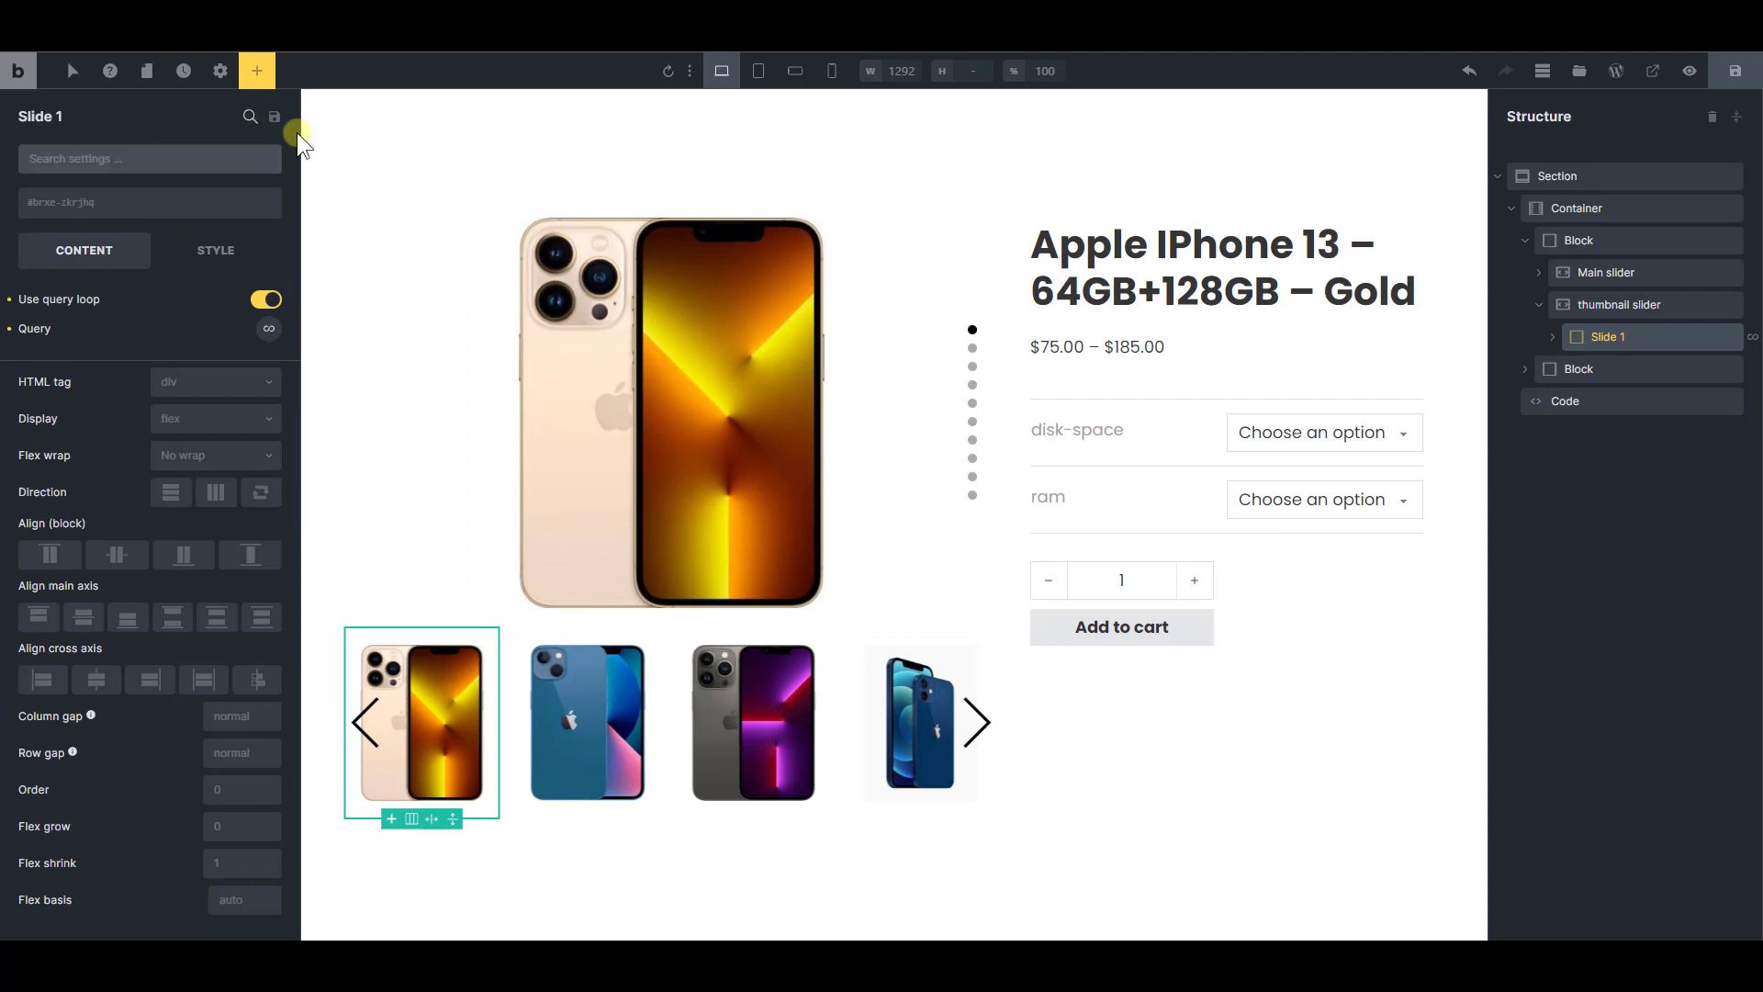
pyautogui.write('trans')
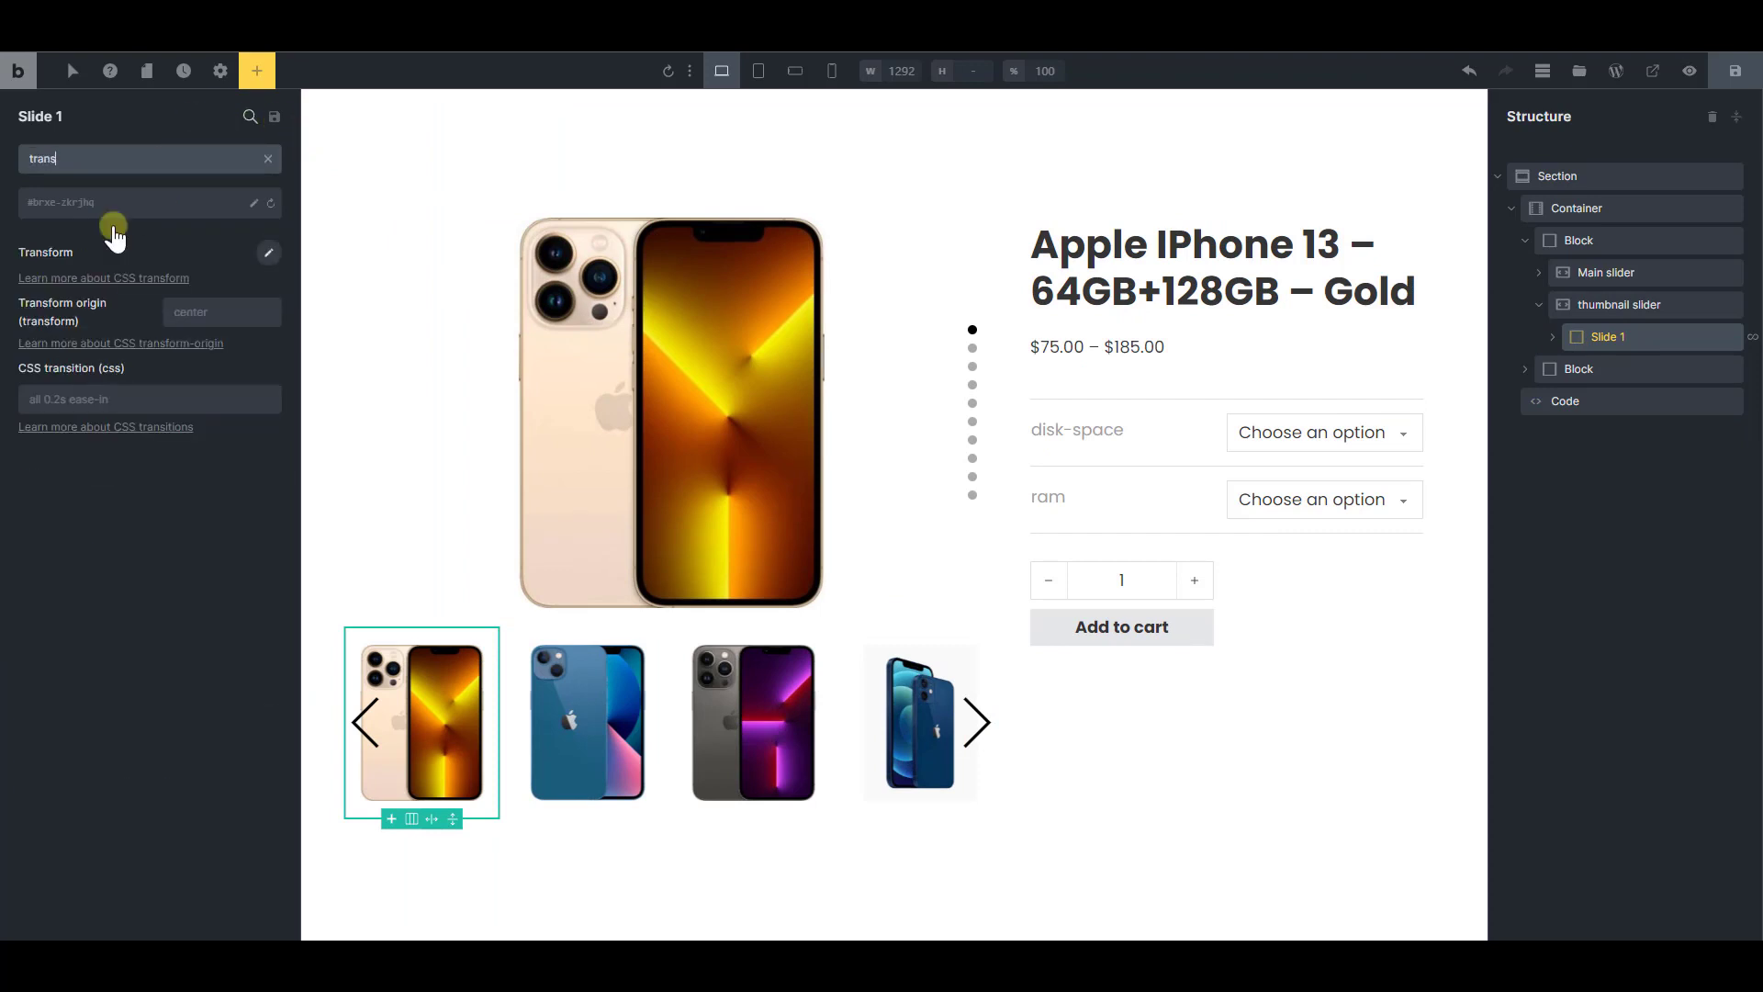
pyautogui.click(225, 395)
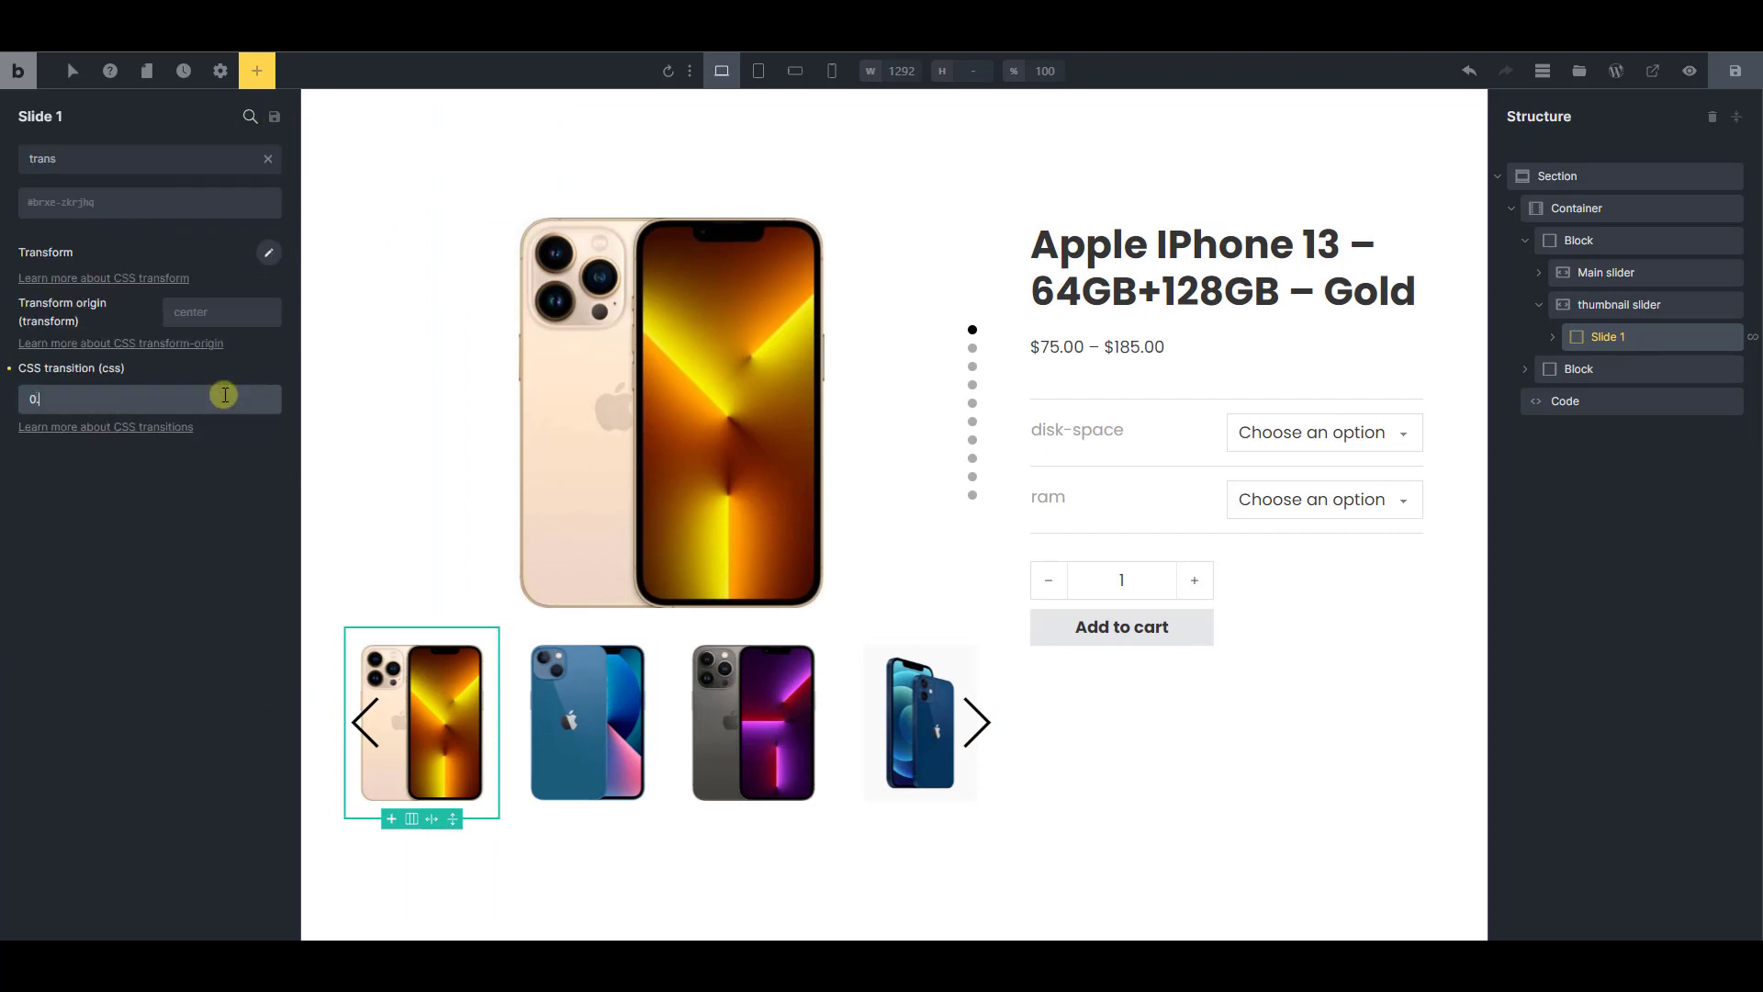
pyautogui.write('0.4s')
pyautogui.click(1735, 74)
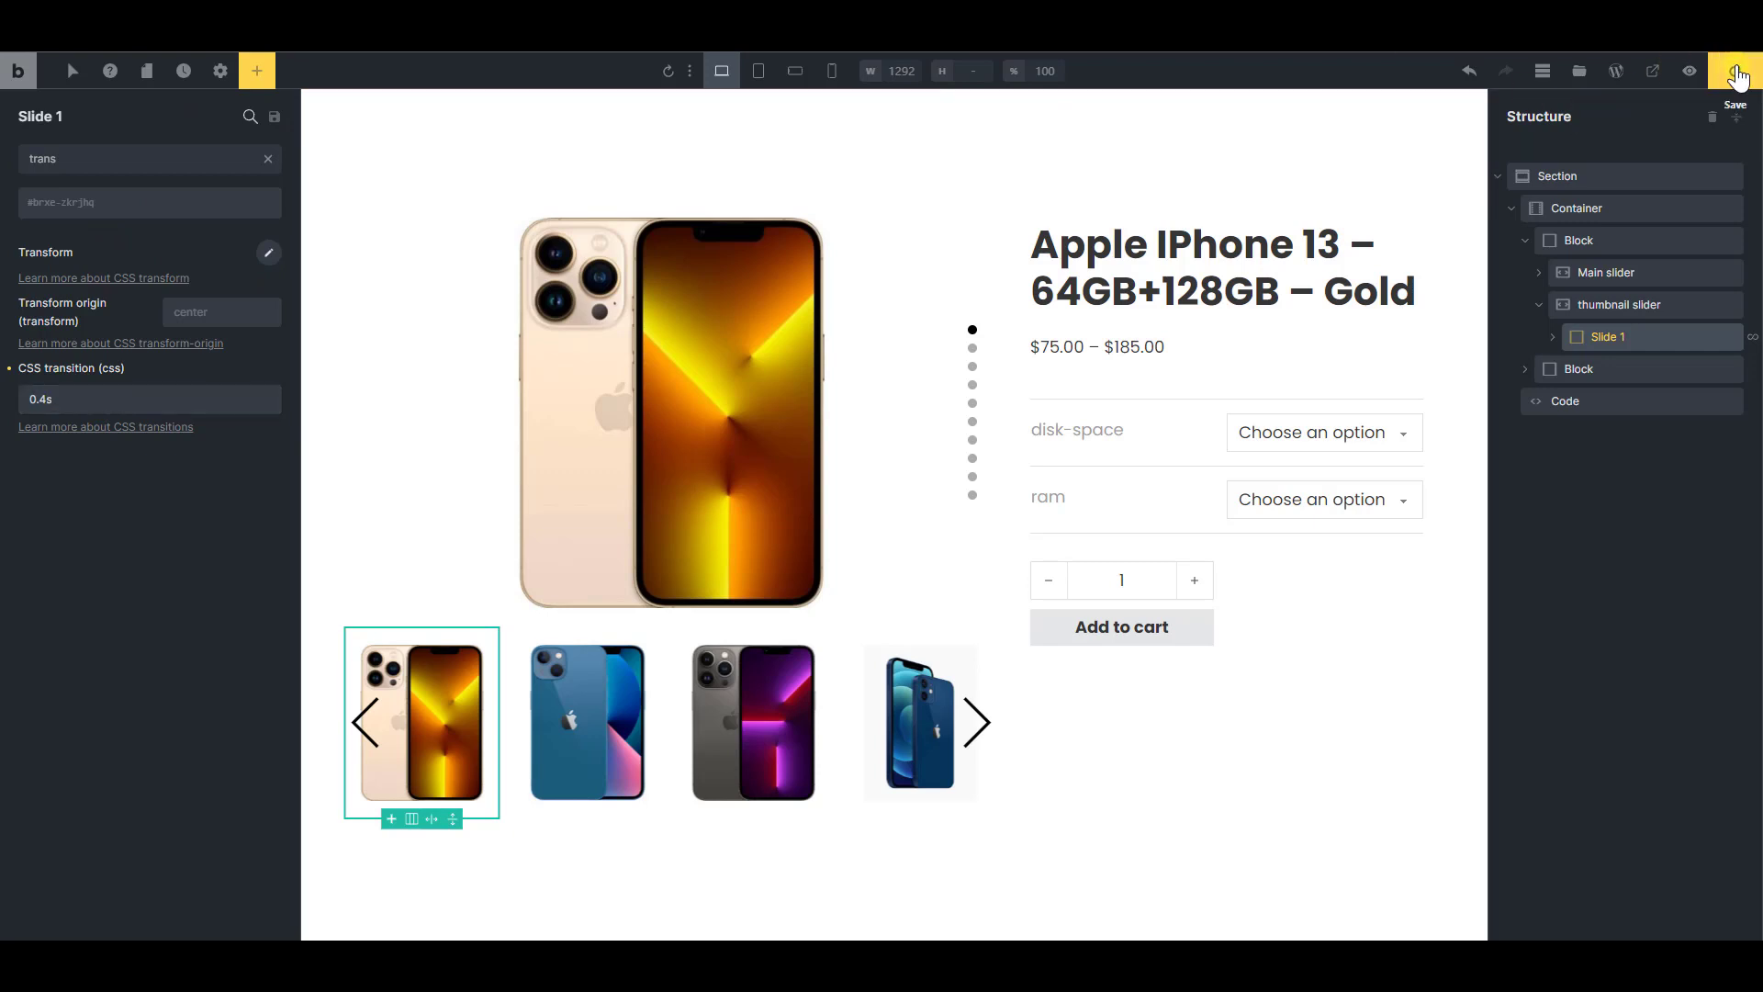
pyautogui.click(1735, 74)
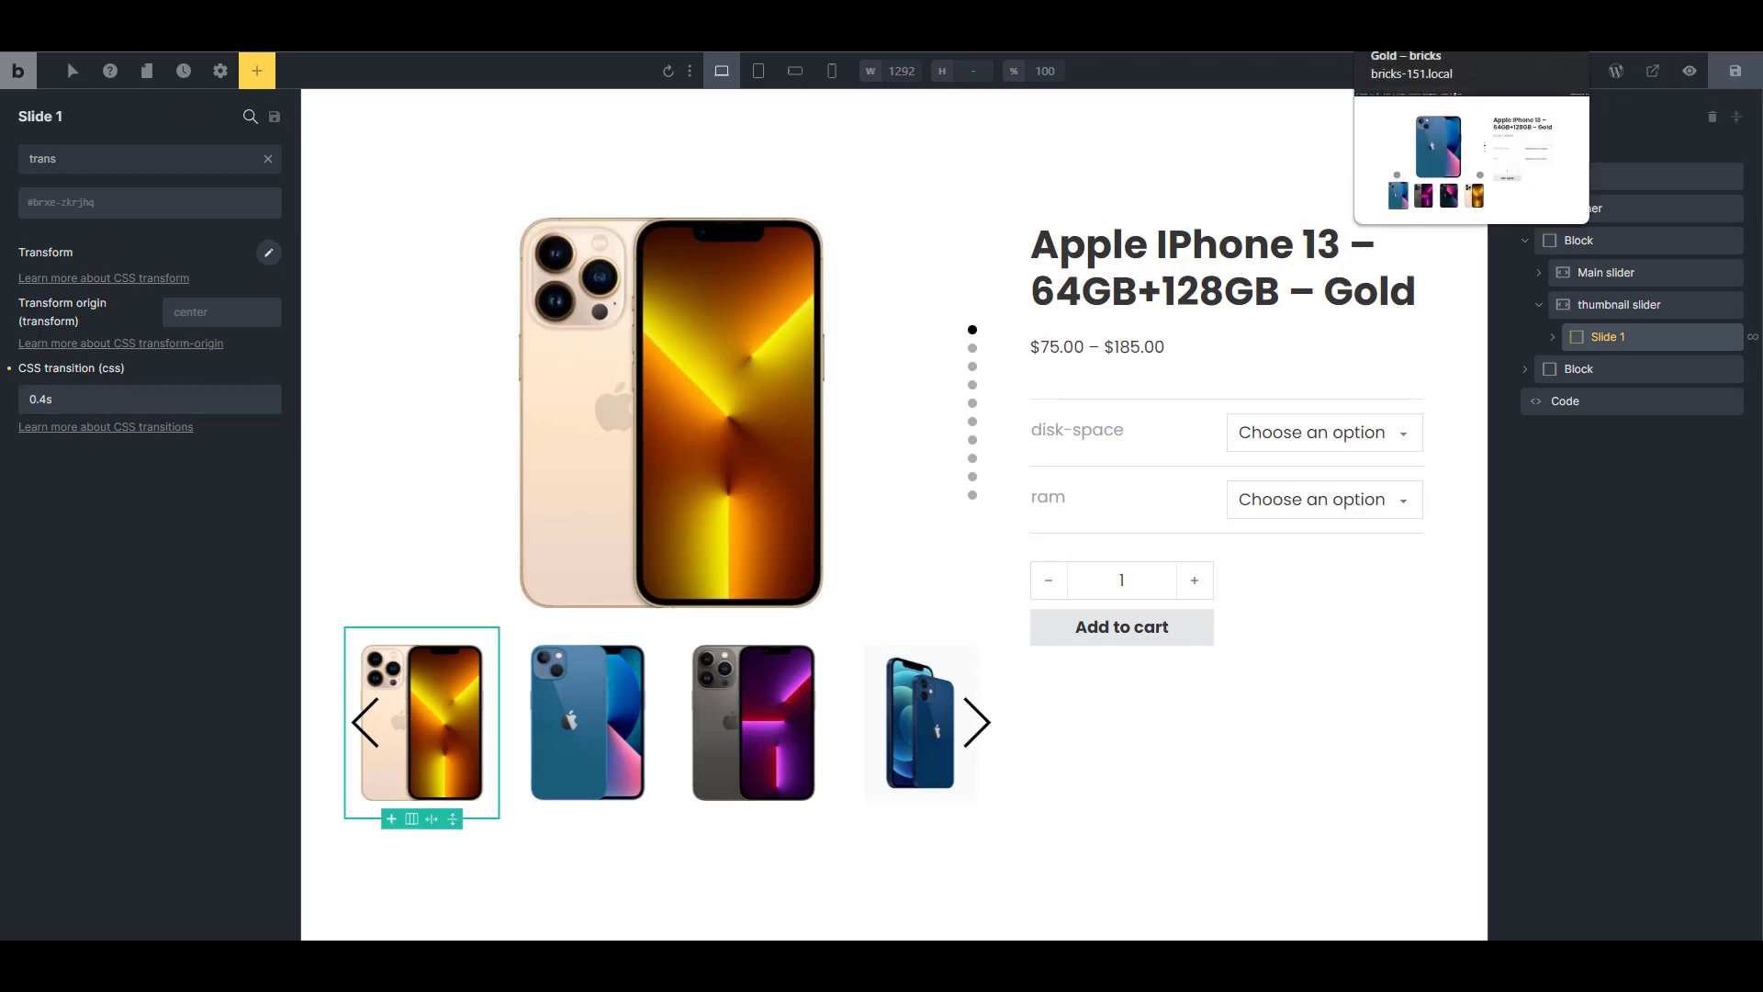
# Reload the product page and advance the main slider repeatedly to check the scaling transition of the active thumbnail
pyautogui.click(1423, 13)
pyautogui.press('F5')
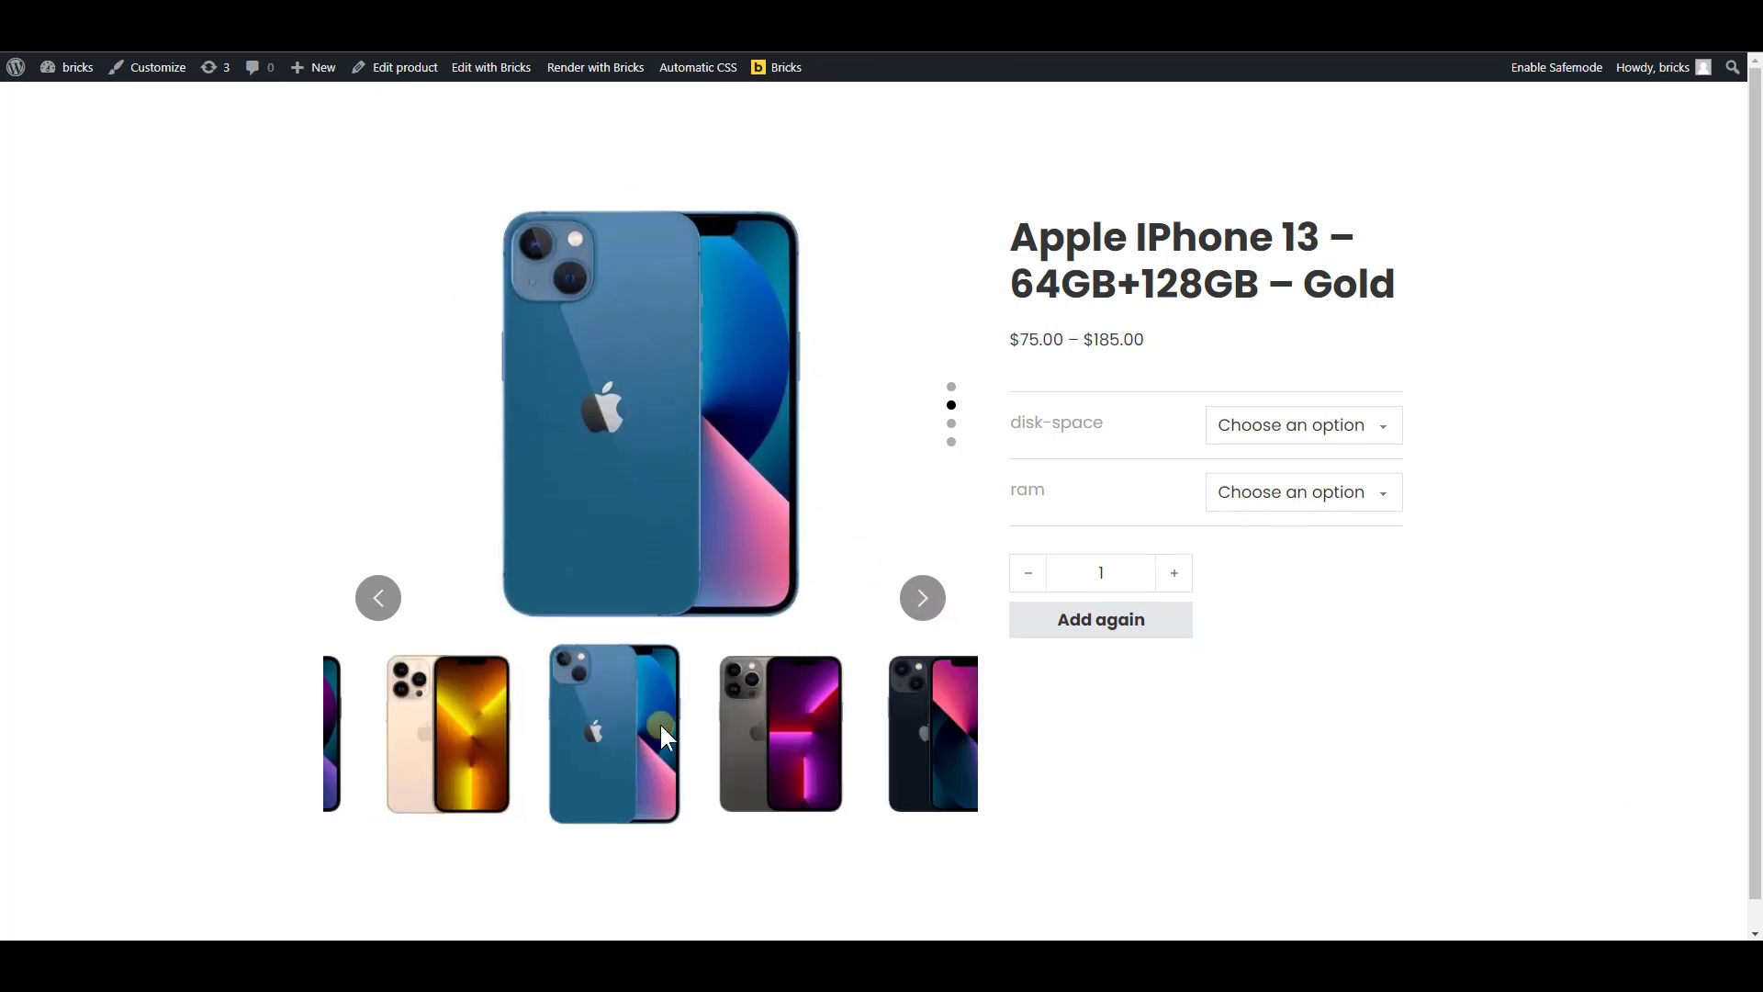
pyautogui.click(922, 598)
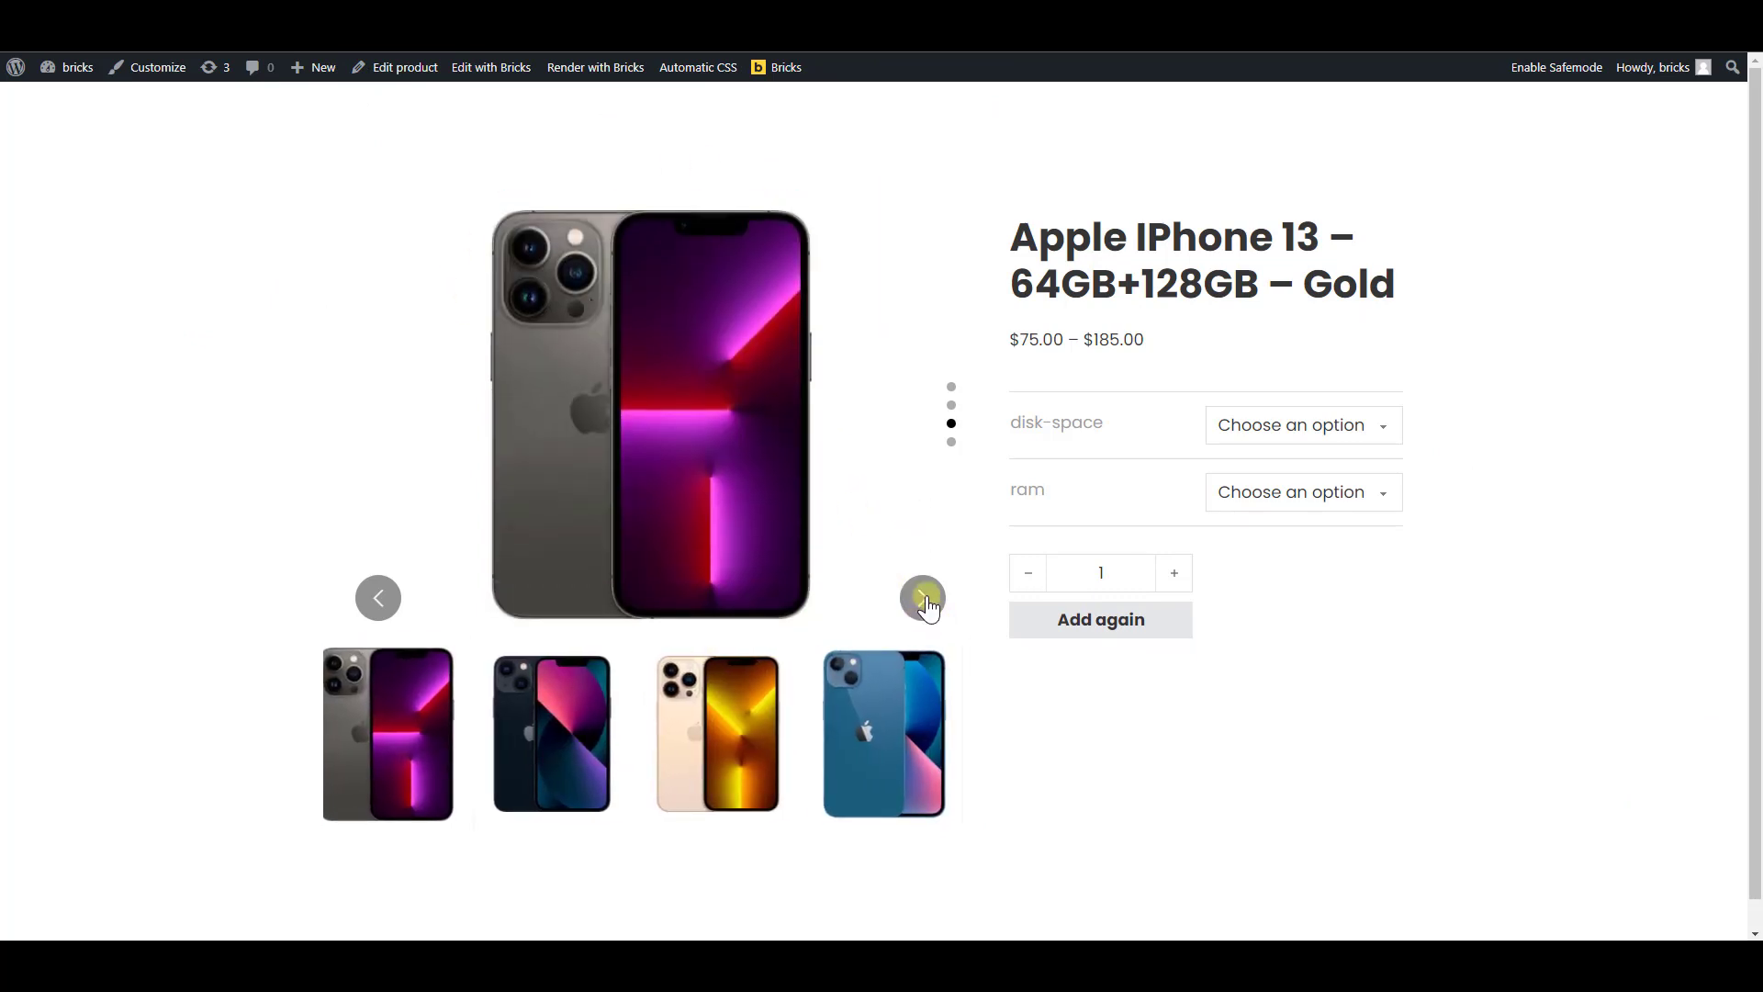
pyautogui.click(921, 598)
pyautogui.click(922, 598)
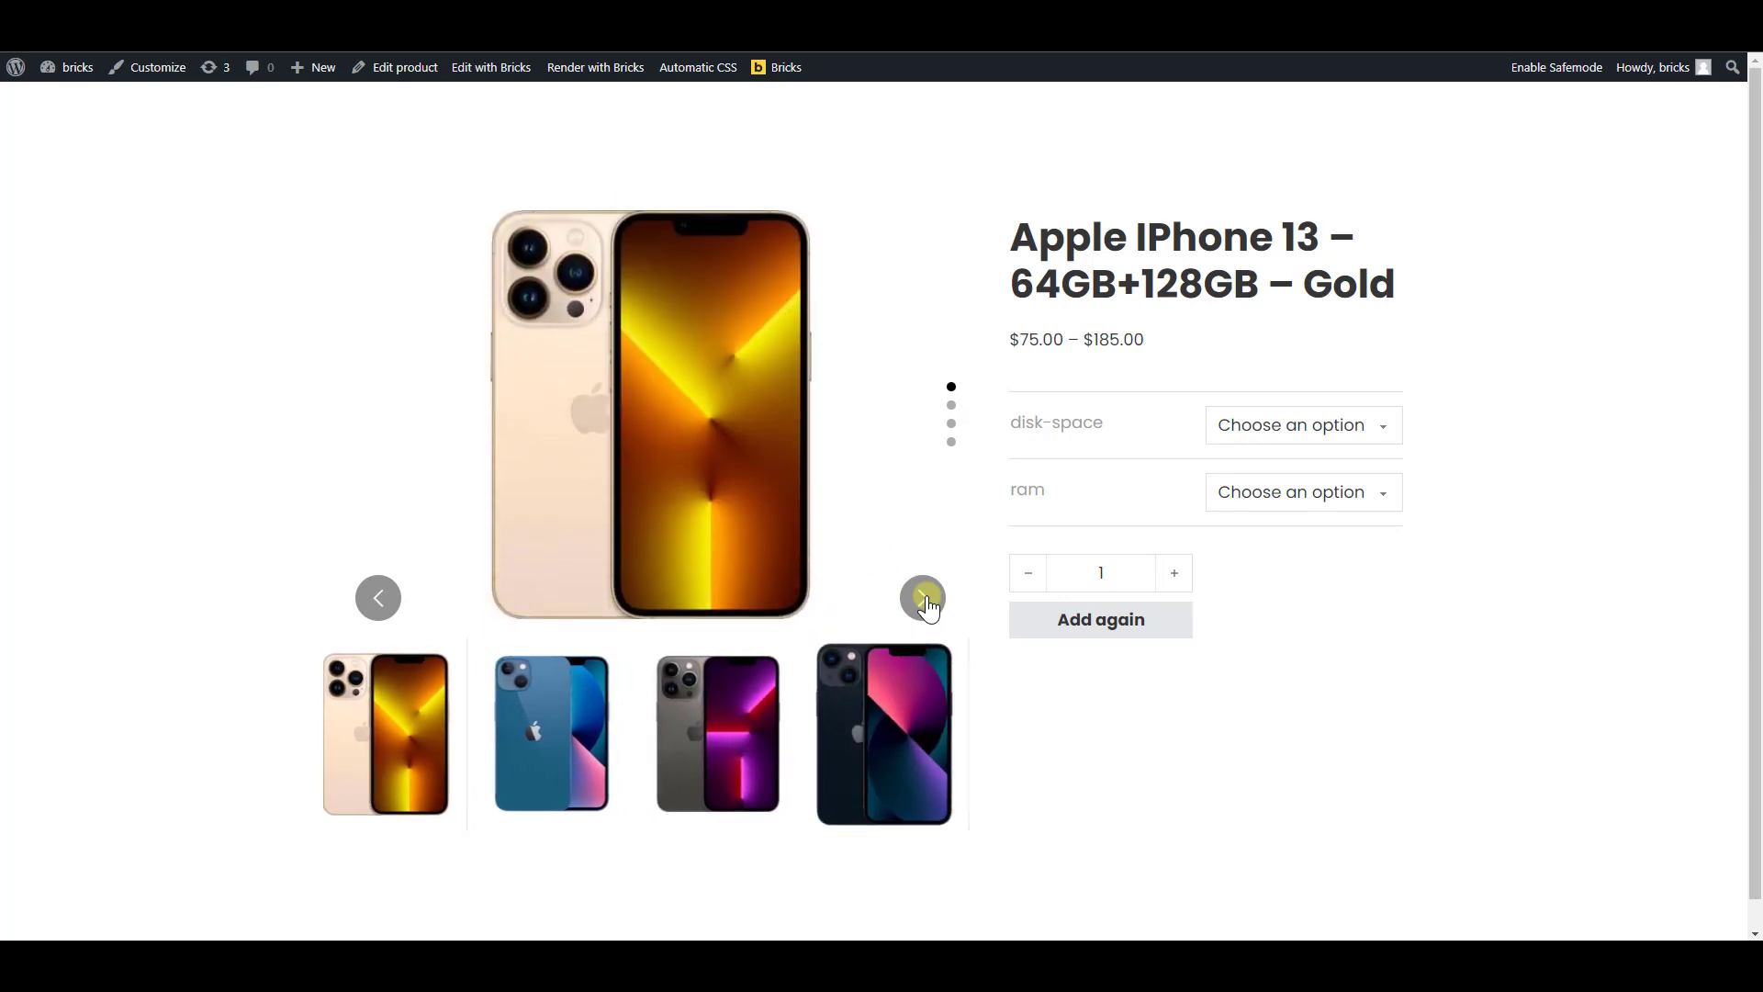
pyautogui.click(921, 598)
pyautogui.click(922, 598)
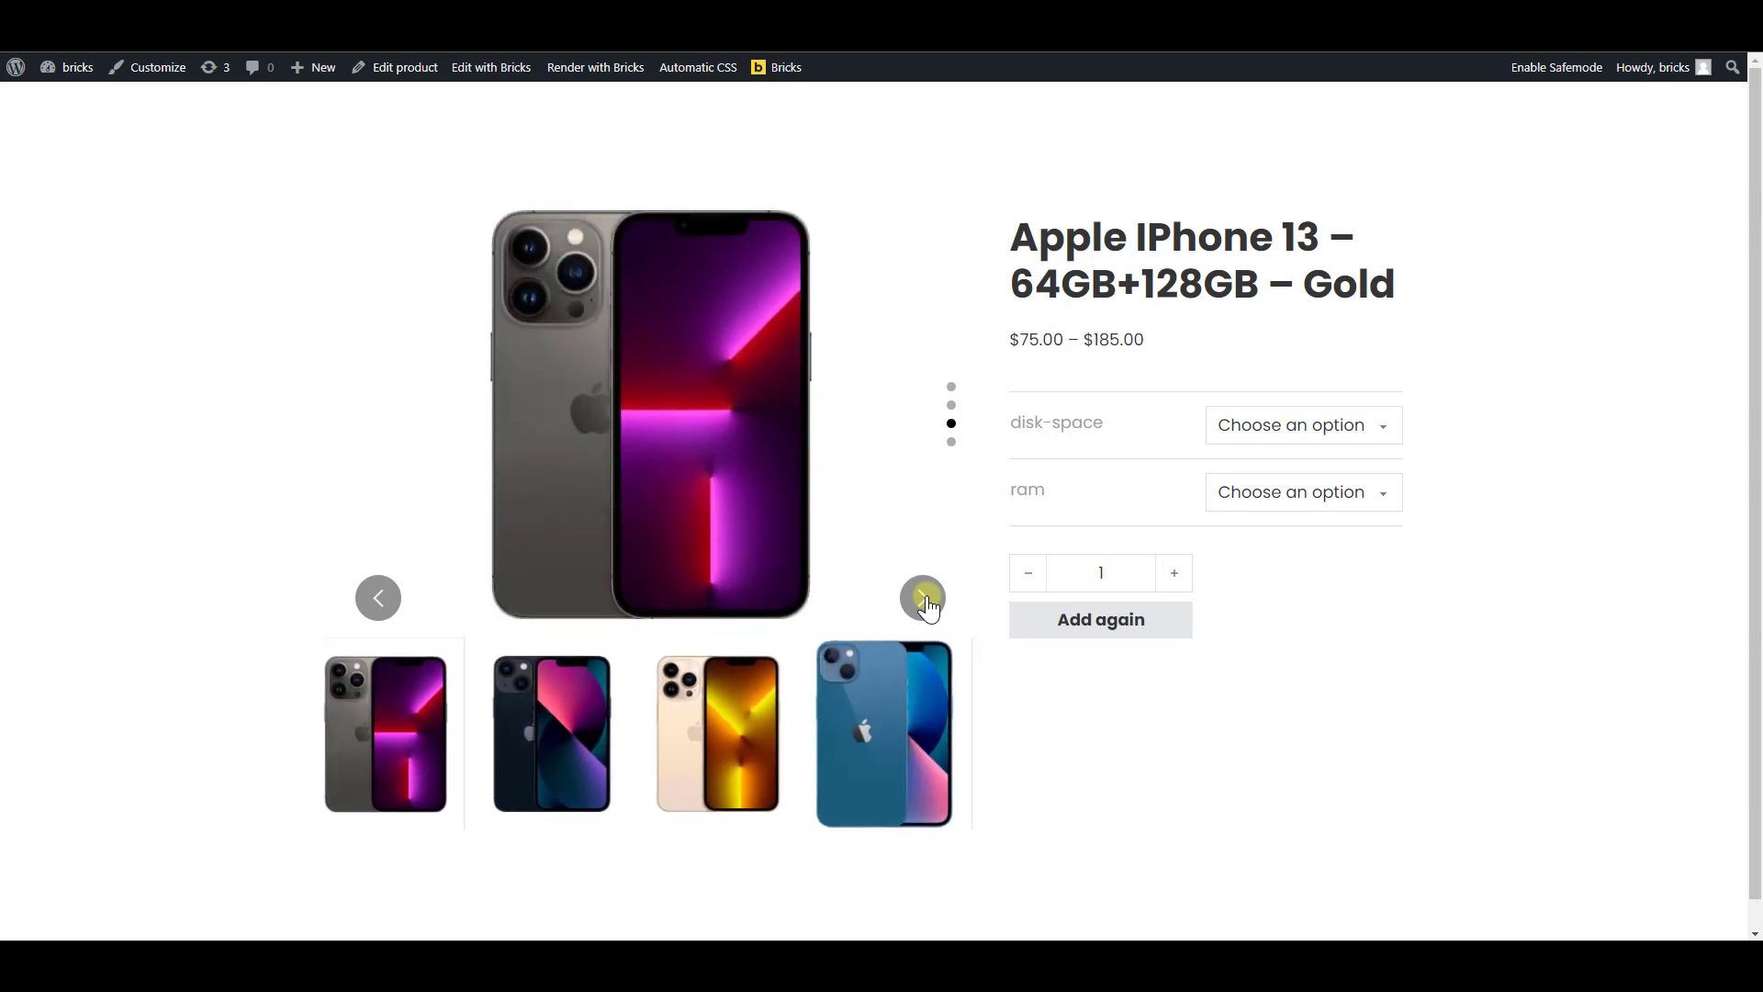
pyautogui.click(922, 598)
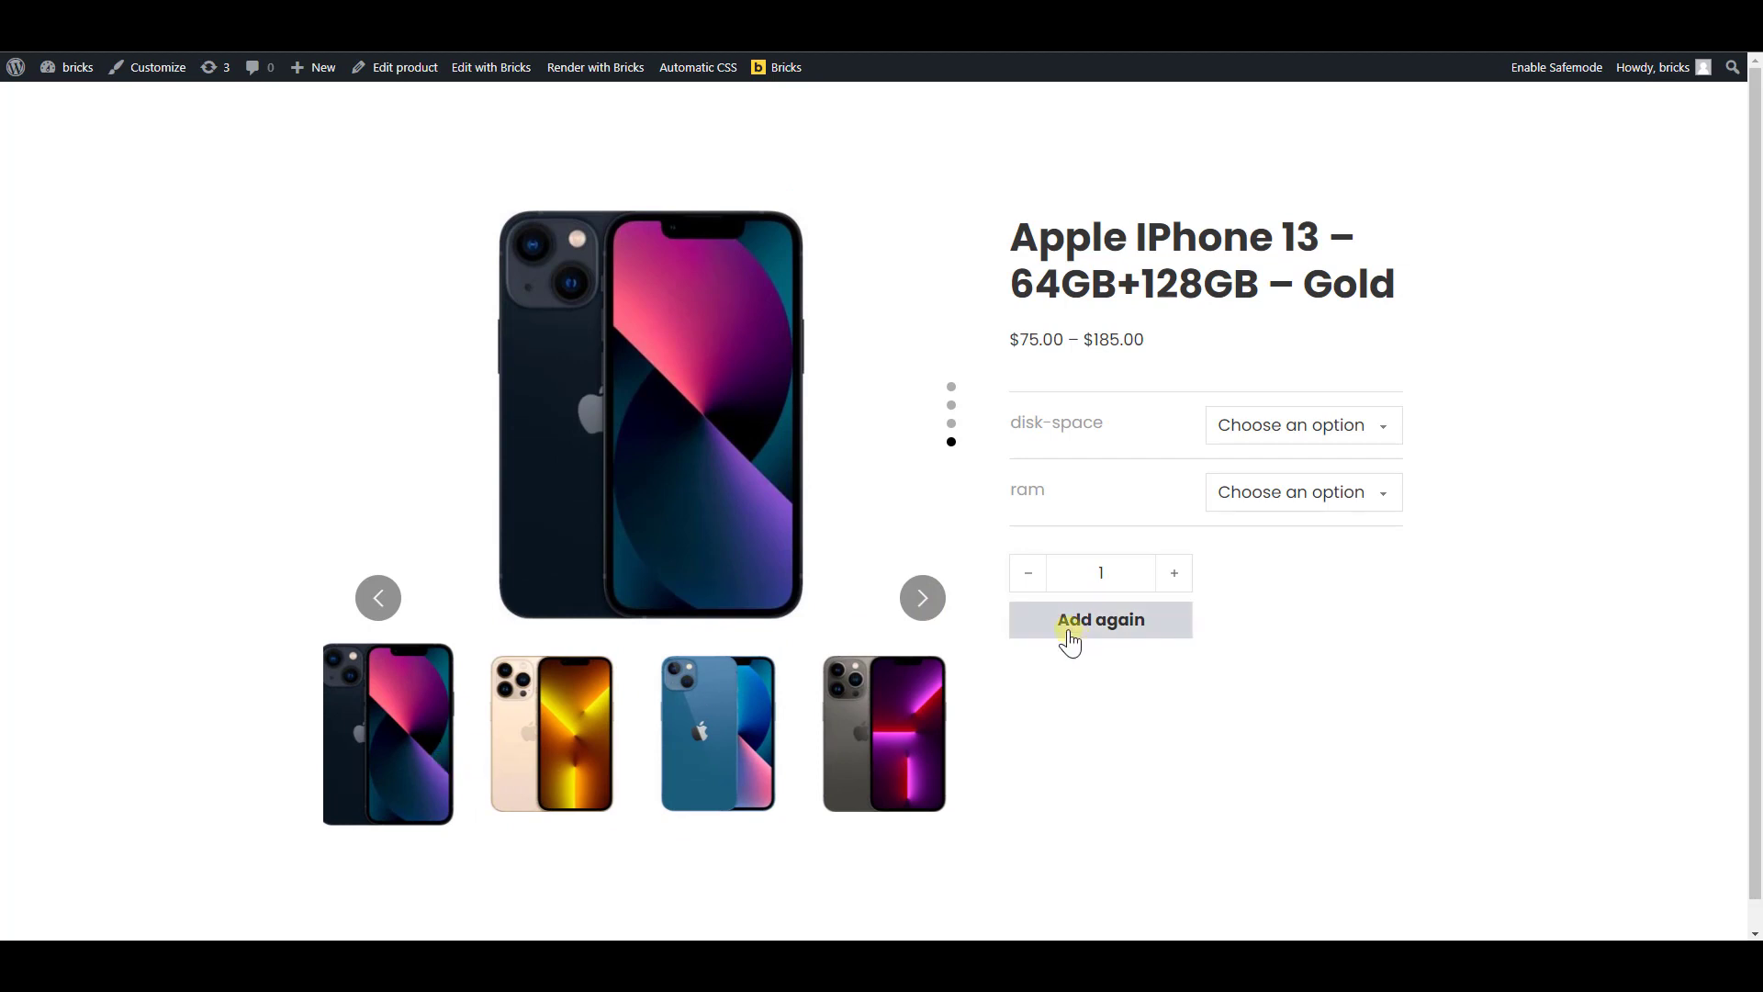
pyautogui.click(922, 598)
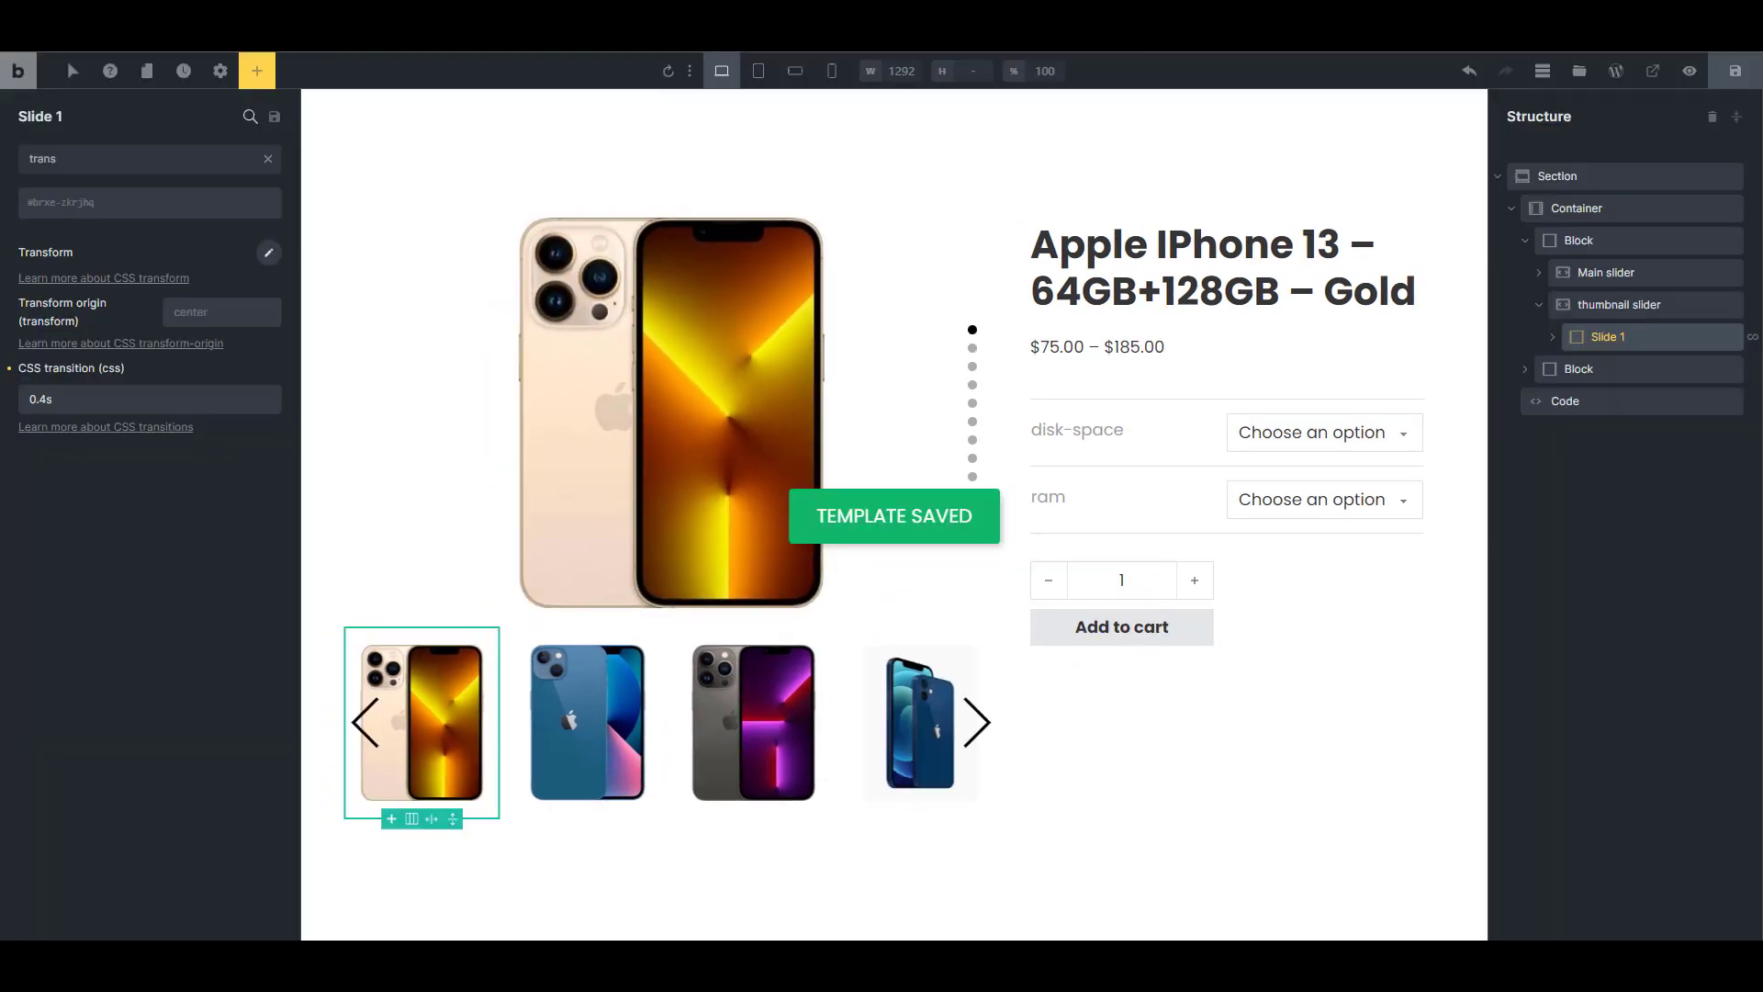
# Clear the settings search for the thumbnail slider and examine its slider and autoplay options
pyautogui.click(1616, 304)
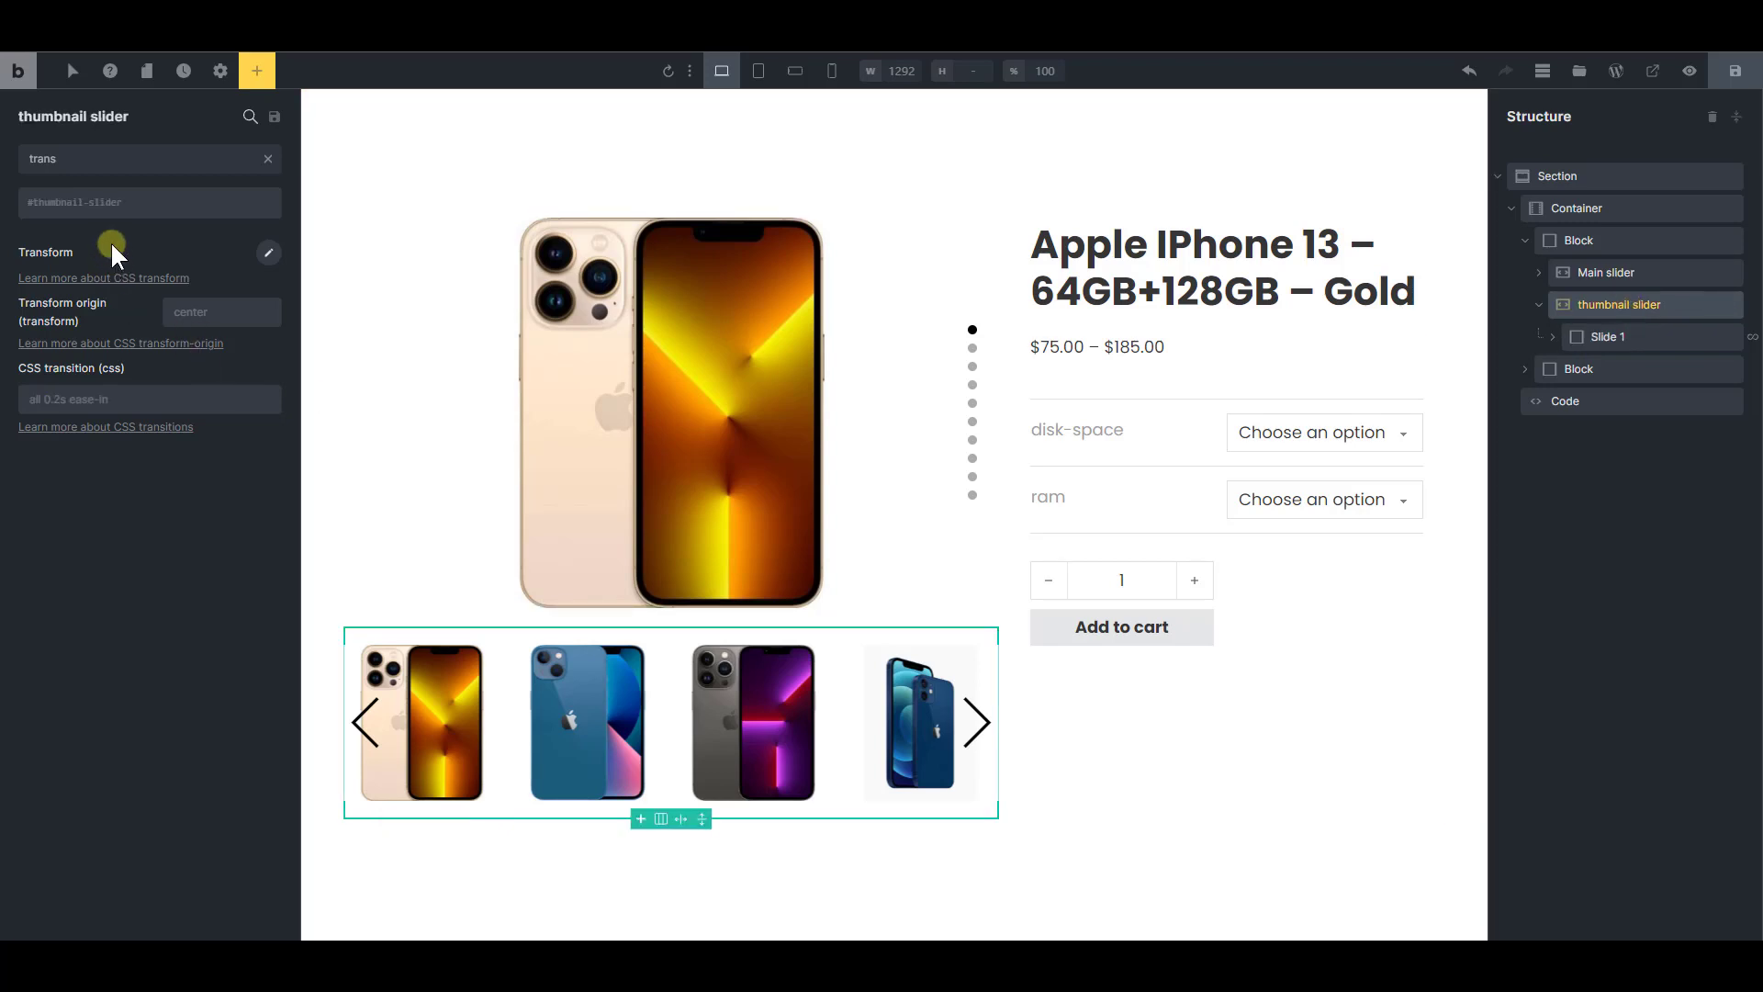
pyautogui.click(268, 159)
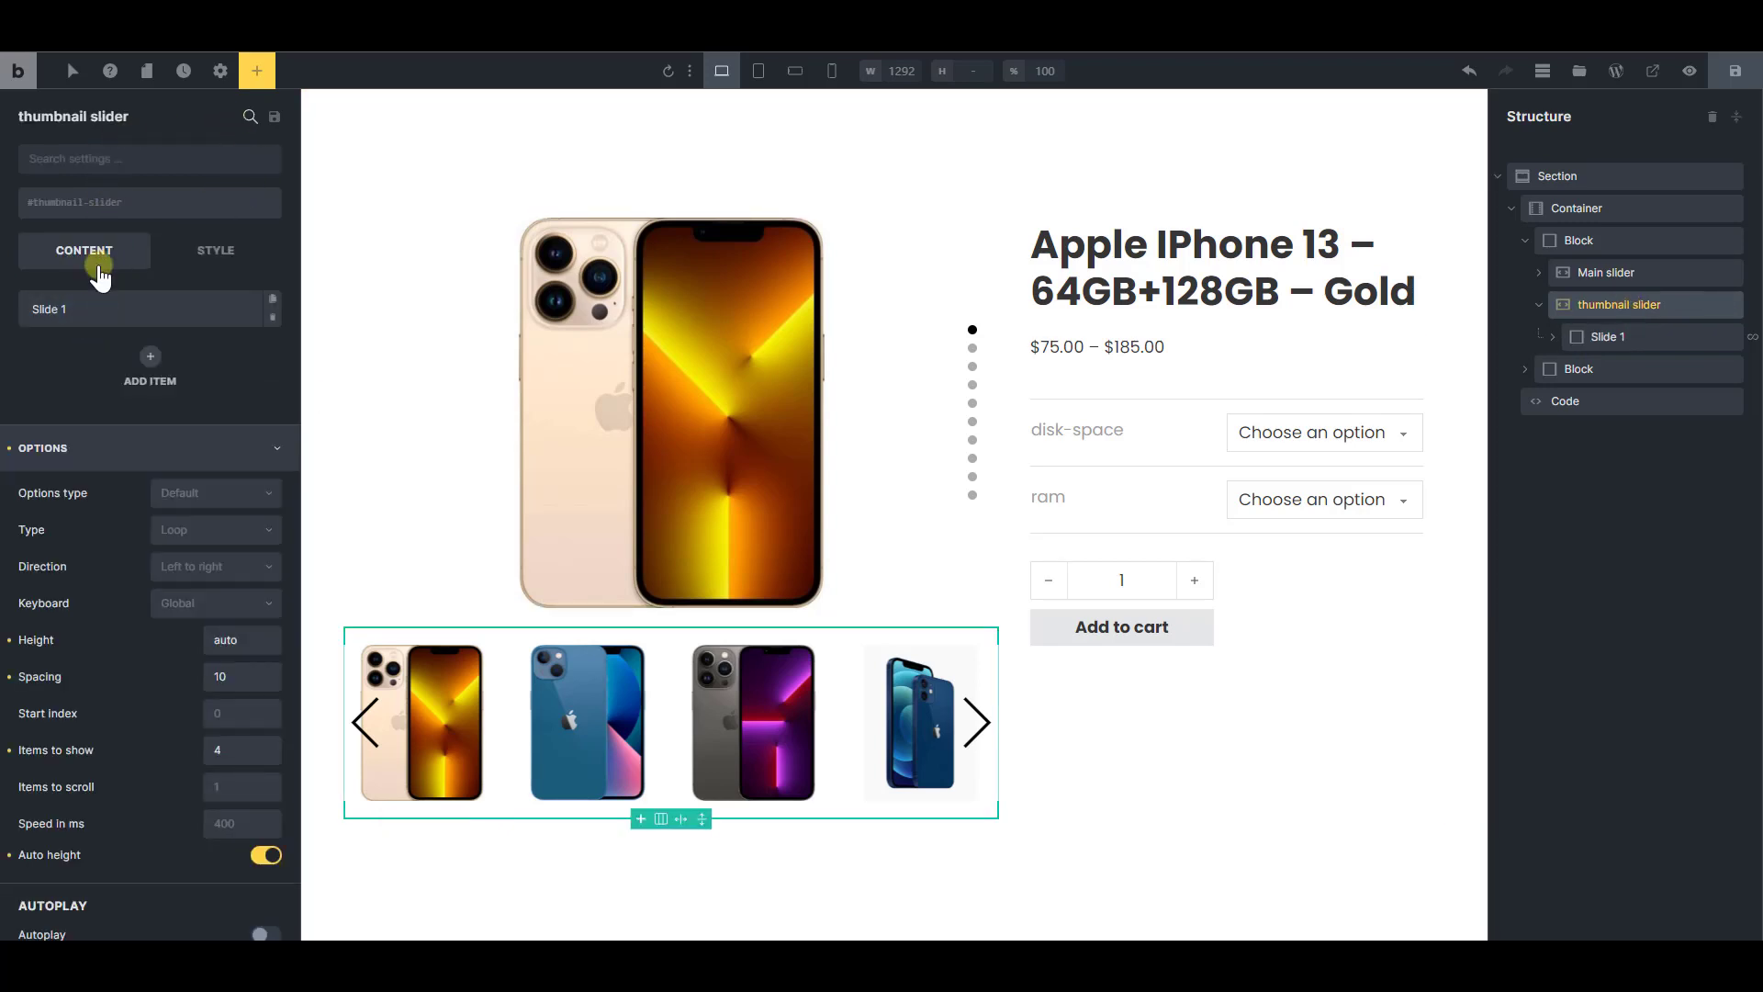
pyautogui.click(86, 450)
pyautogui.click(88, 452)
pyautogui.scroll(-2, 196, 704)
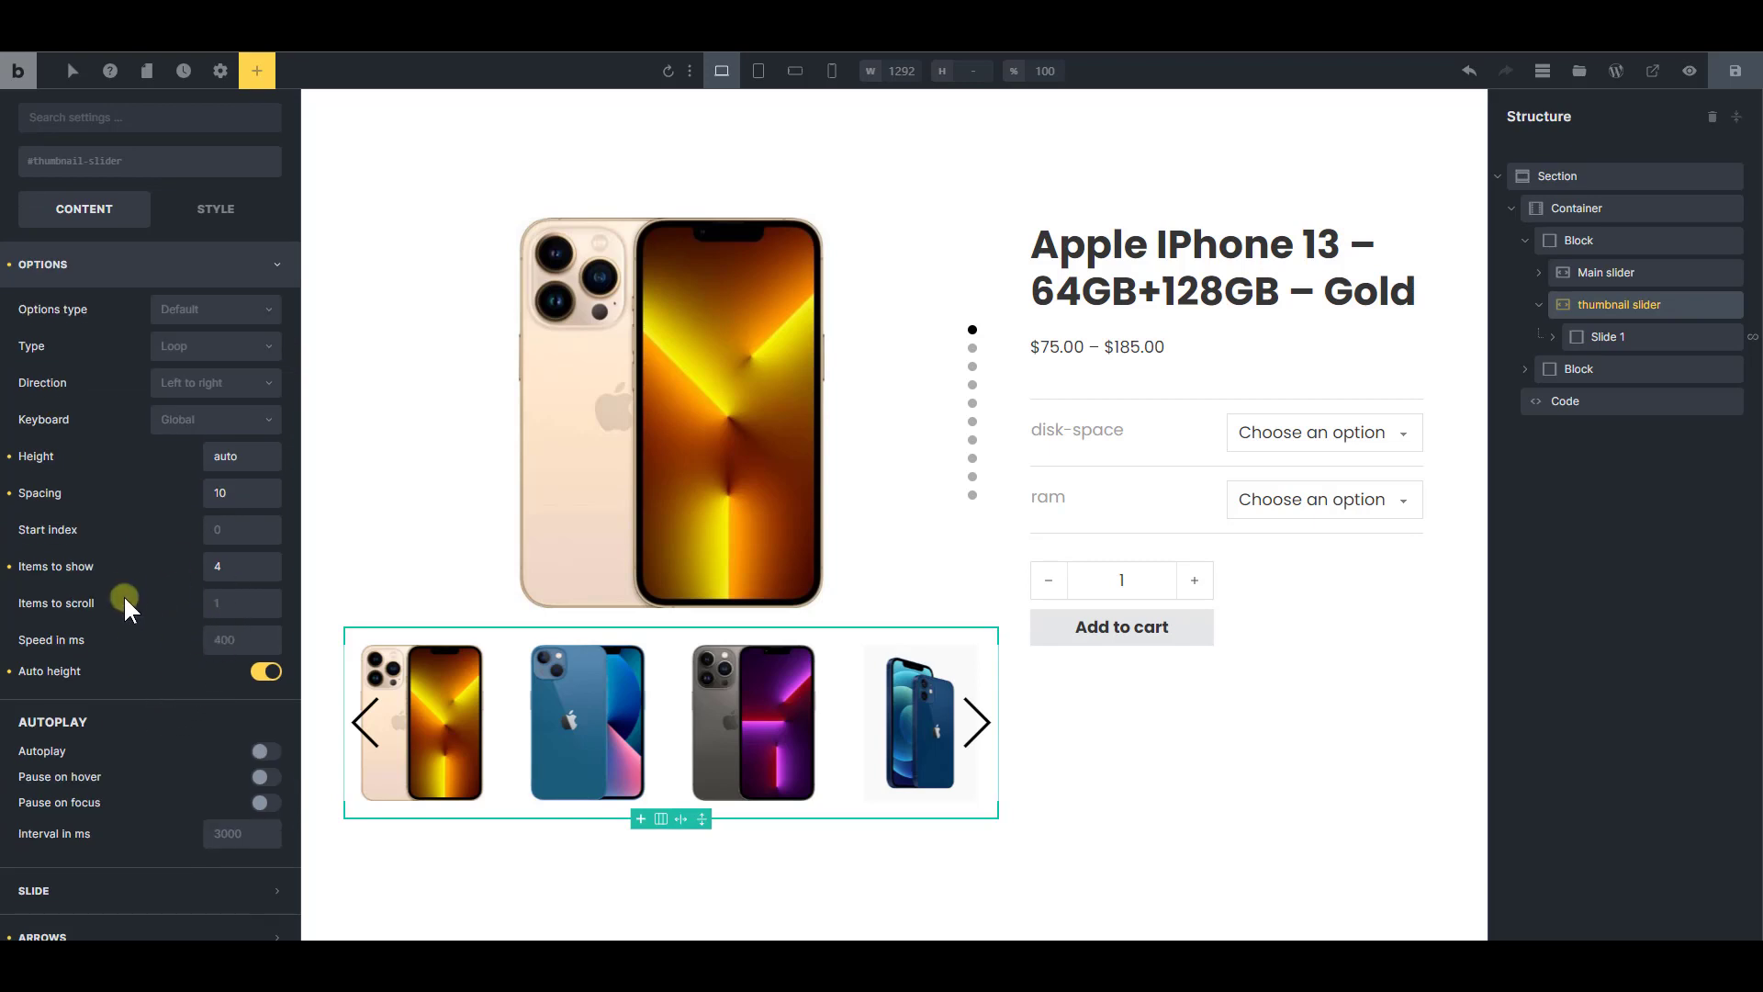
pyautogui.scroll(2, 221, 631)
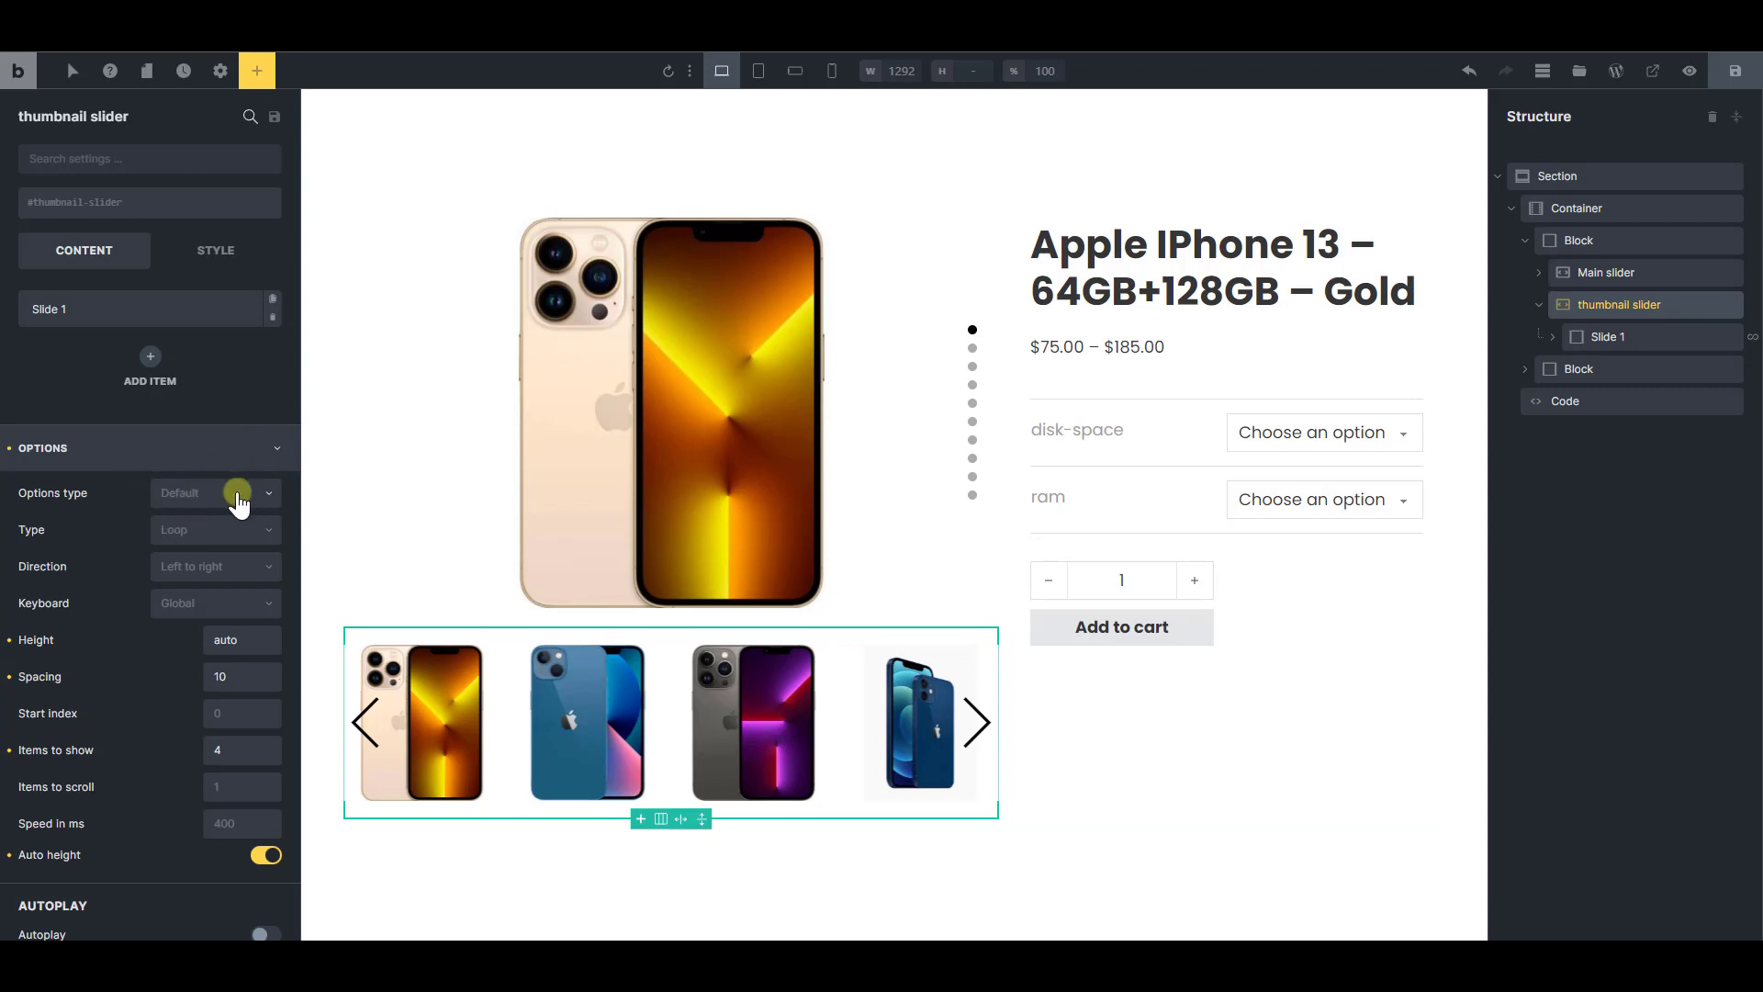
# Try the Custom options type on the thumbnail slider, view its JSON options editor, and restore the Default type
pyautogui.click(238, 501)
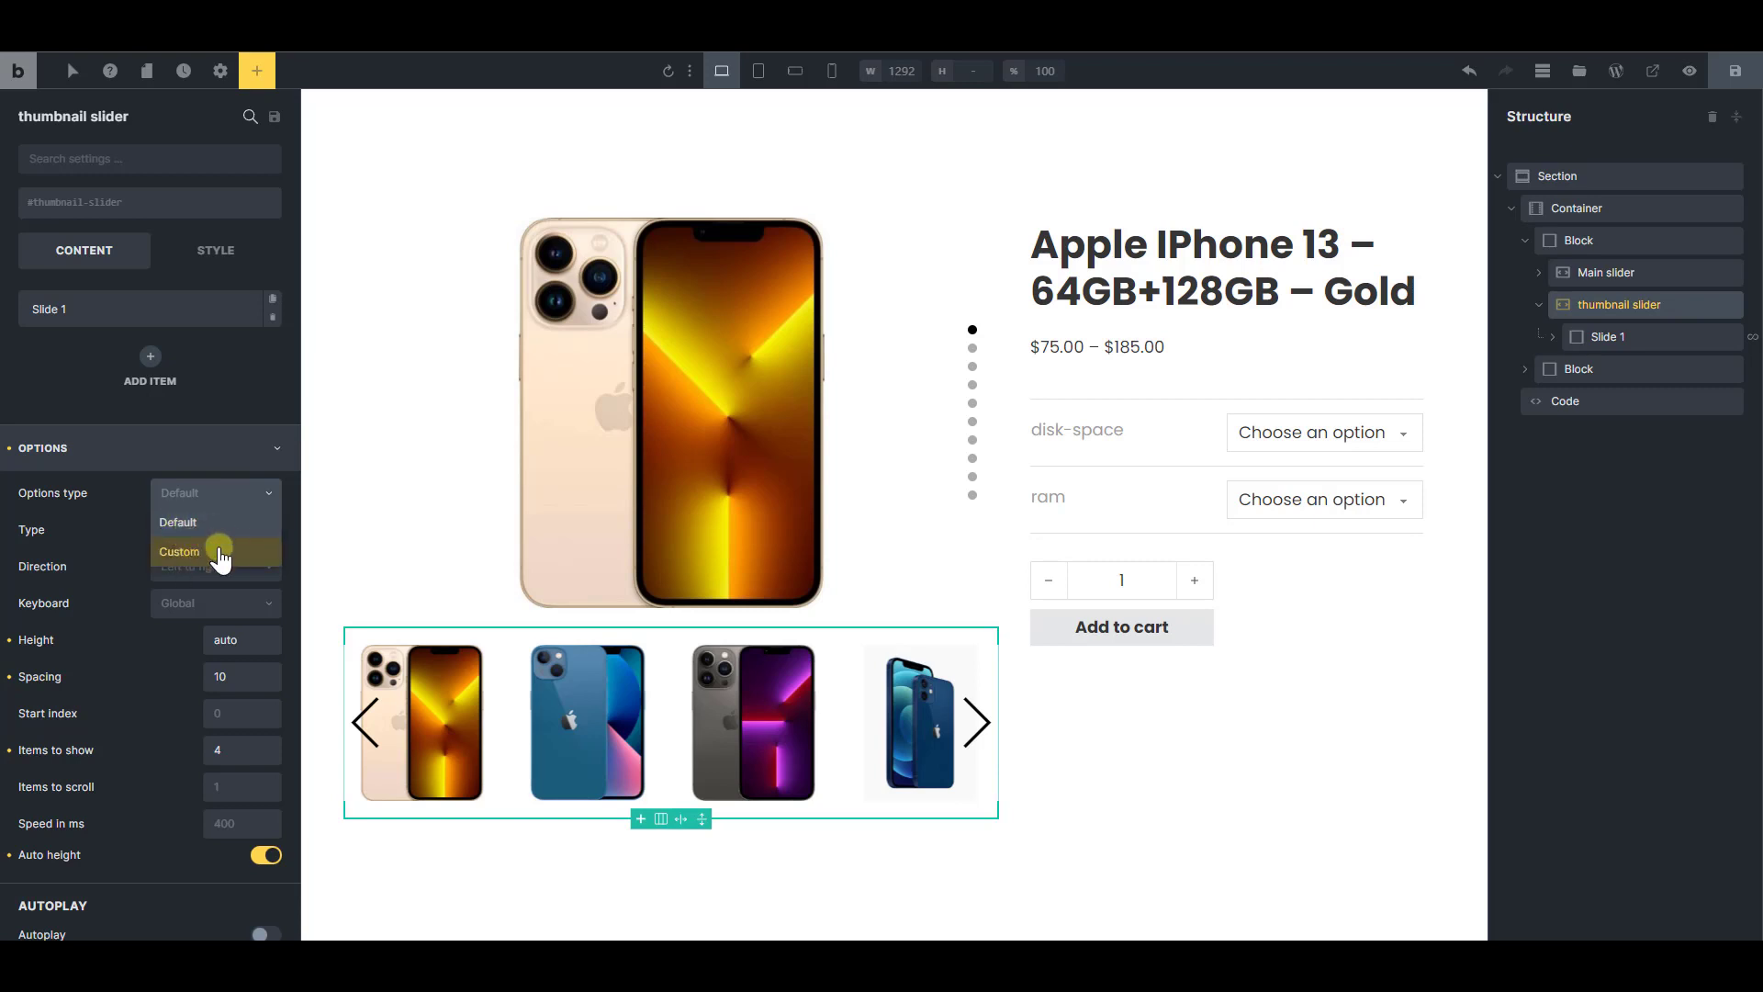
pyautogui.click(220, 552)
pyautogui.scroll(-2, 224, 628)
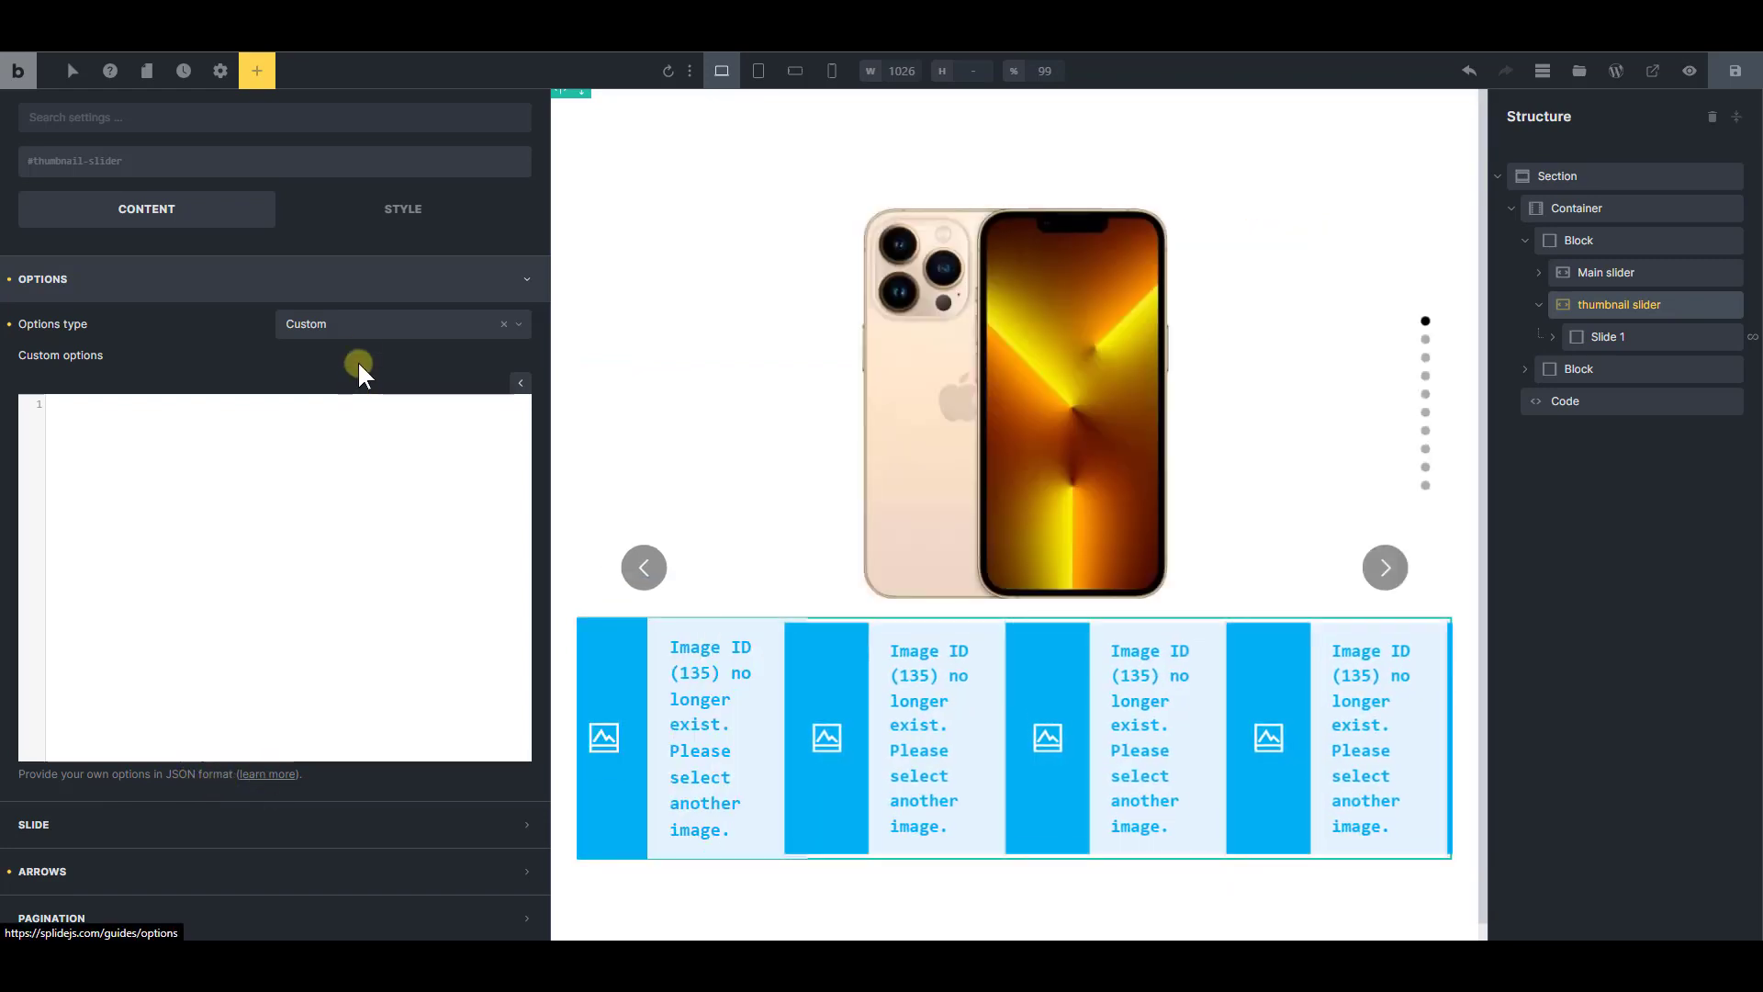
pyautogui.click(358, 327)
pyautogui.click(352, 349)
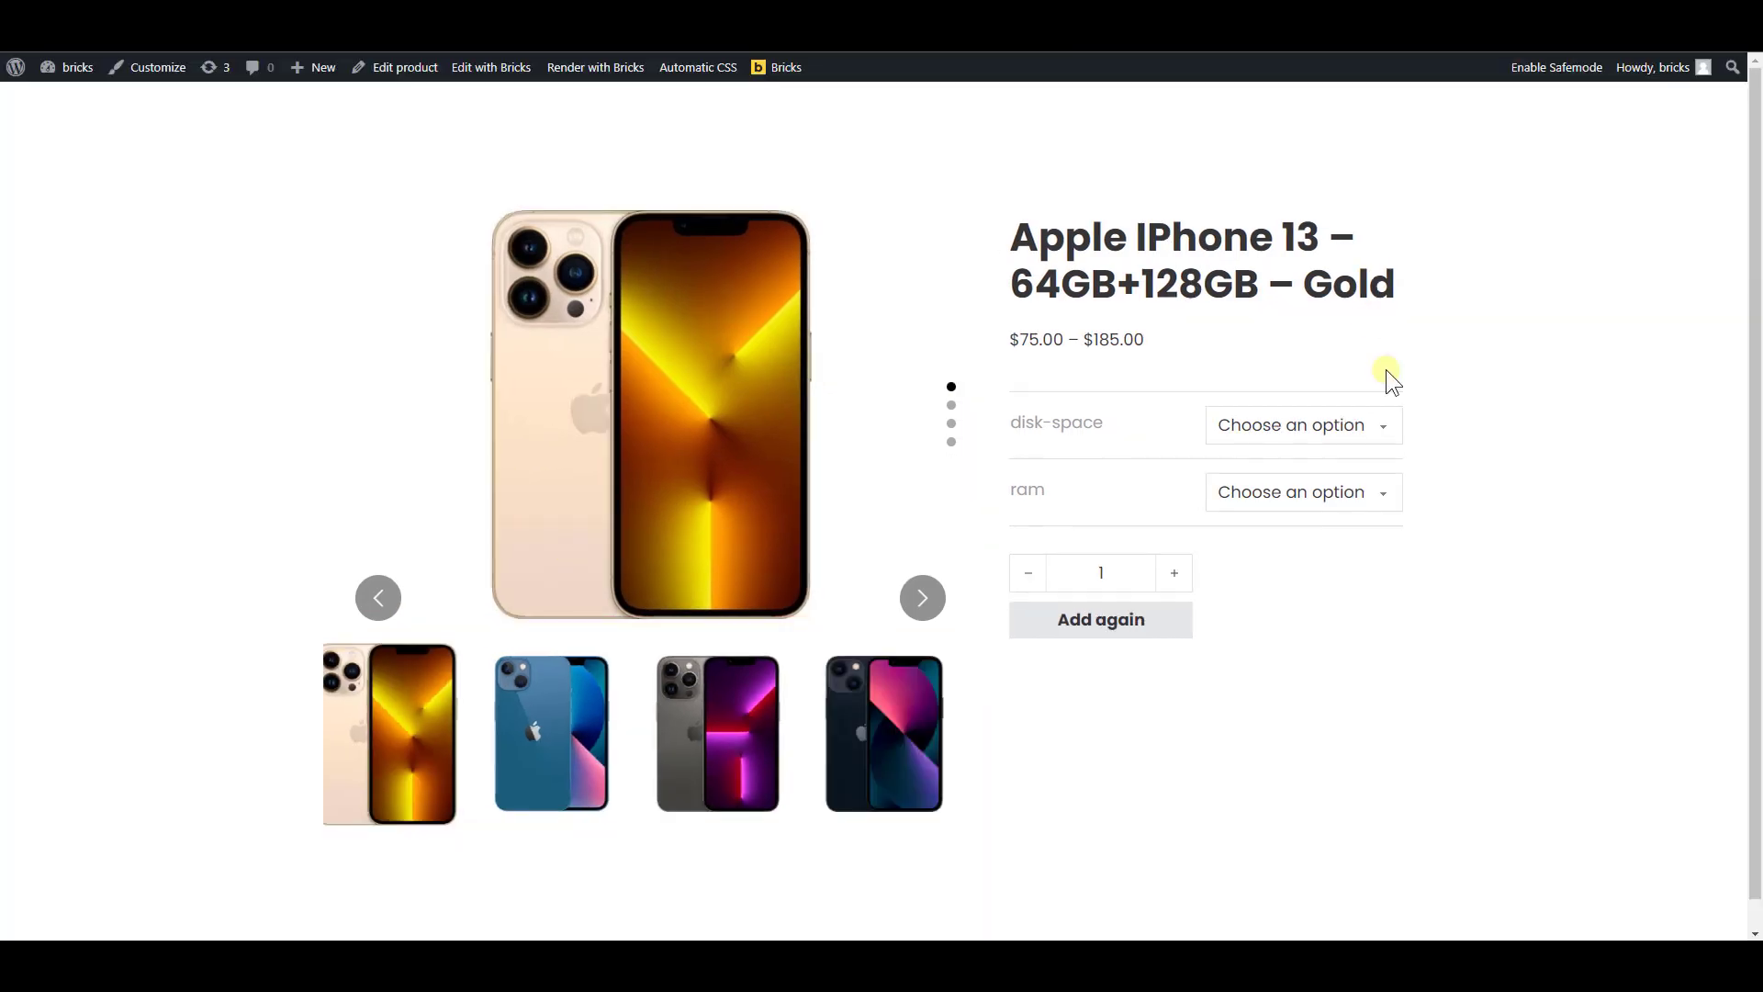
# Inspect the thumbnail slider in the product page's developer tools and open the data-splide attribute of its thumbnail-slider div for editing
pyautogui.hotkey('ctrl', 'shift', 'j')
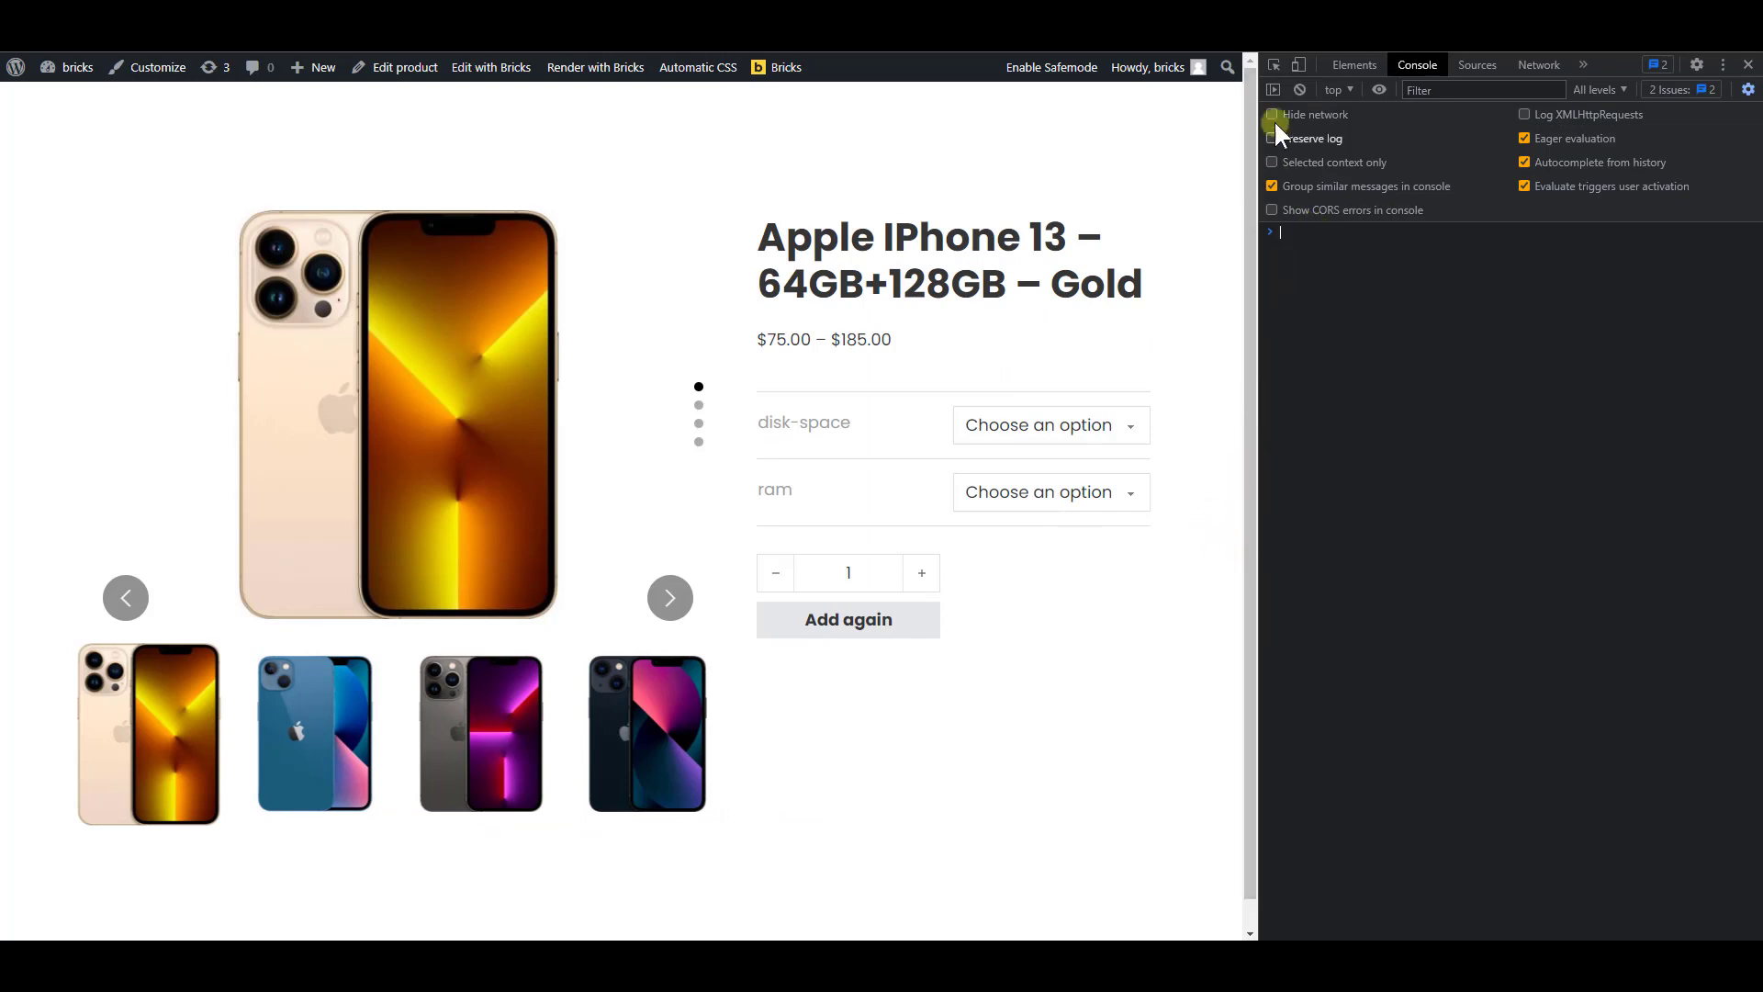
pyautogui.click(1275, 64)
pyautogui.click(582, 702)
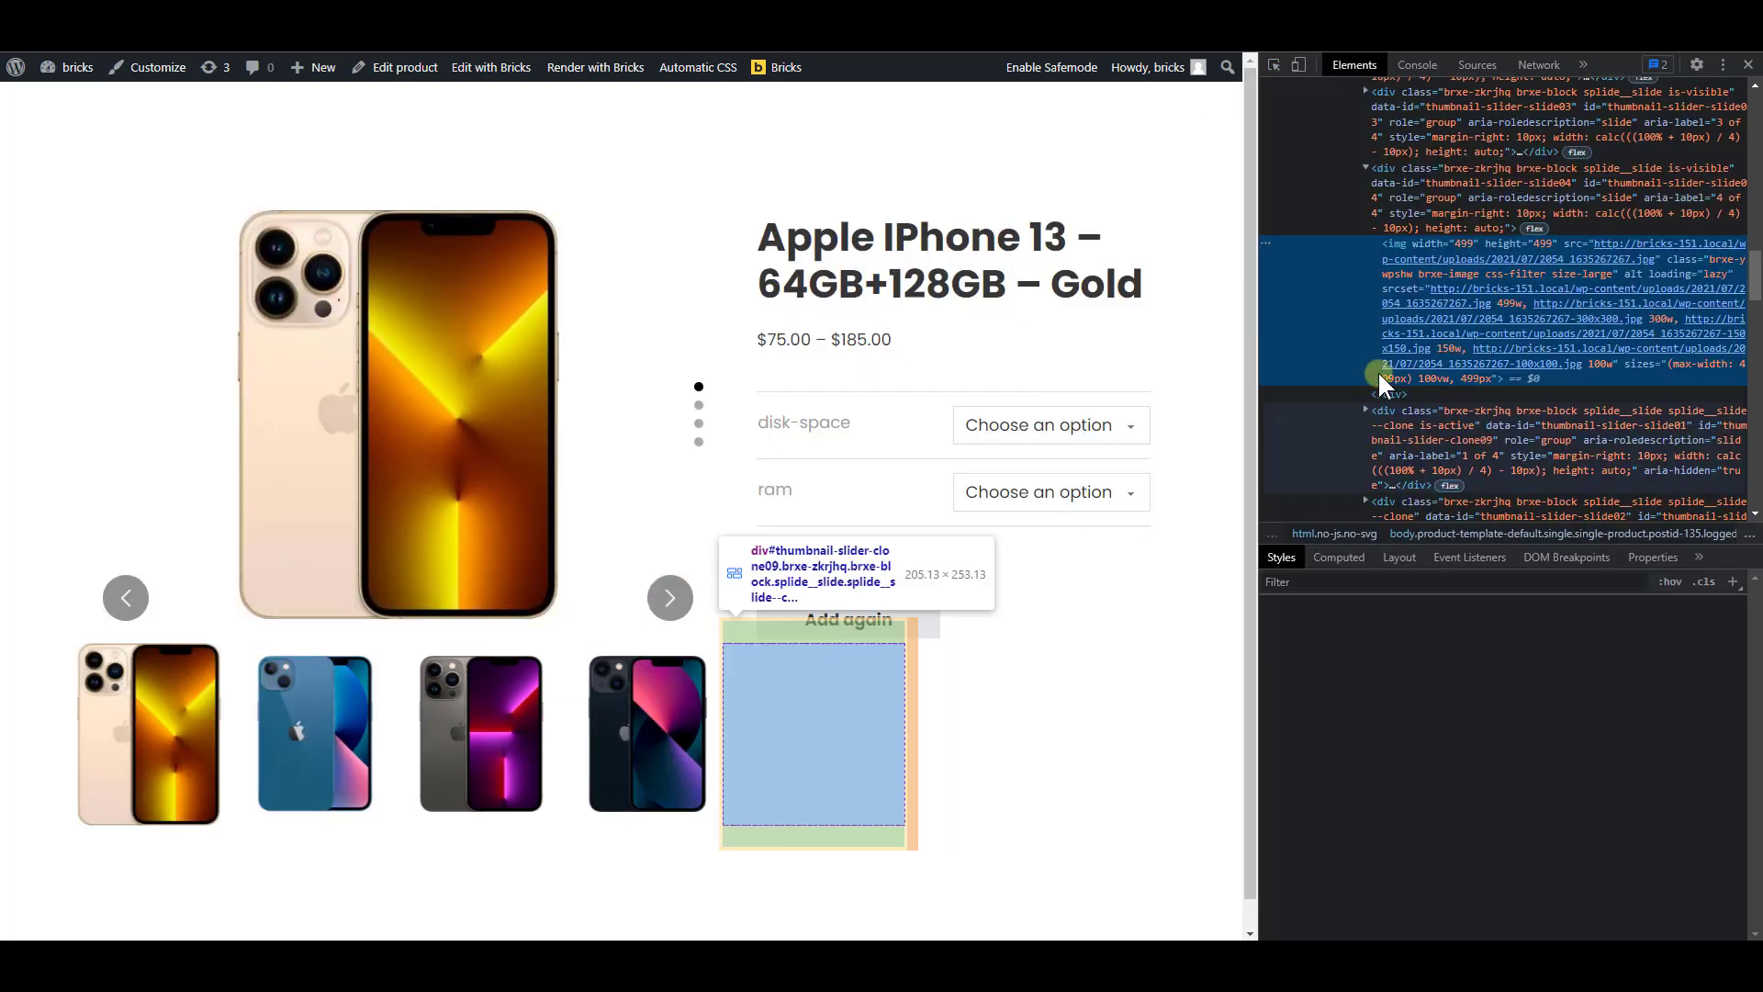
pyautogui.click(1364, 168)
pyautogui.scroll(4, 1414, 349)
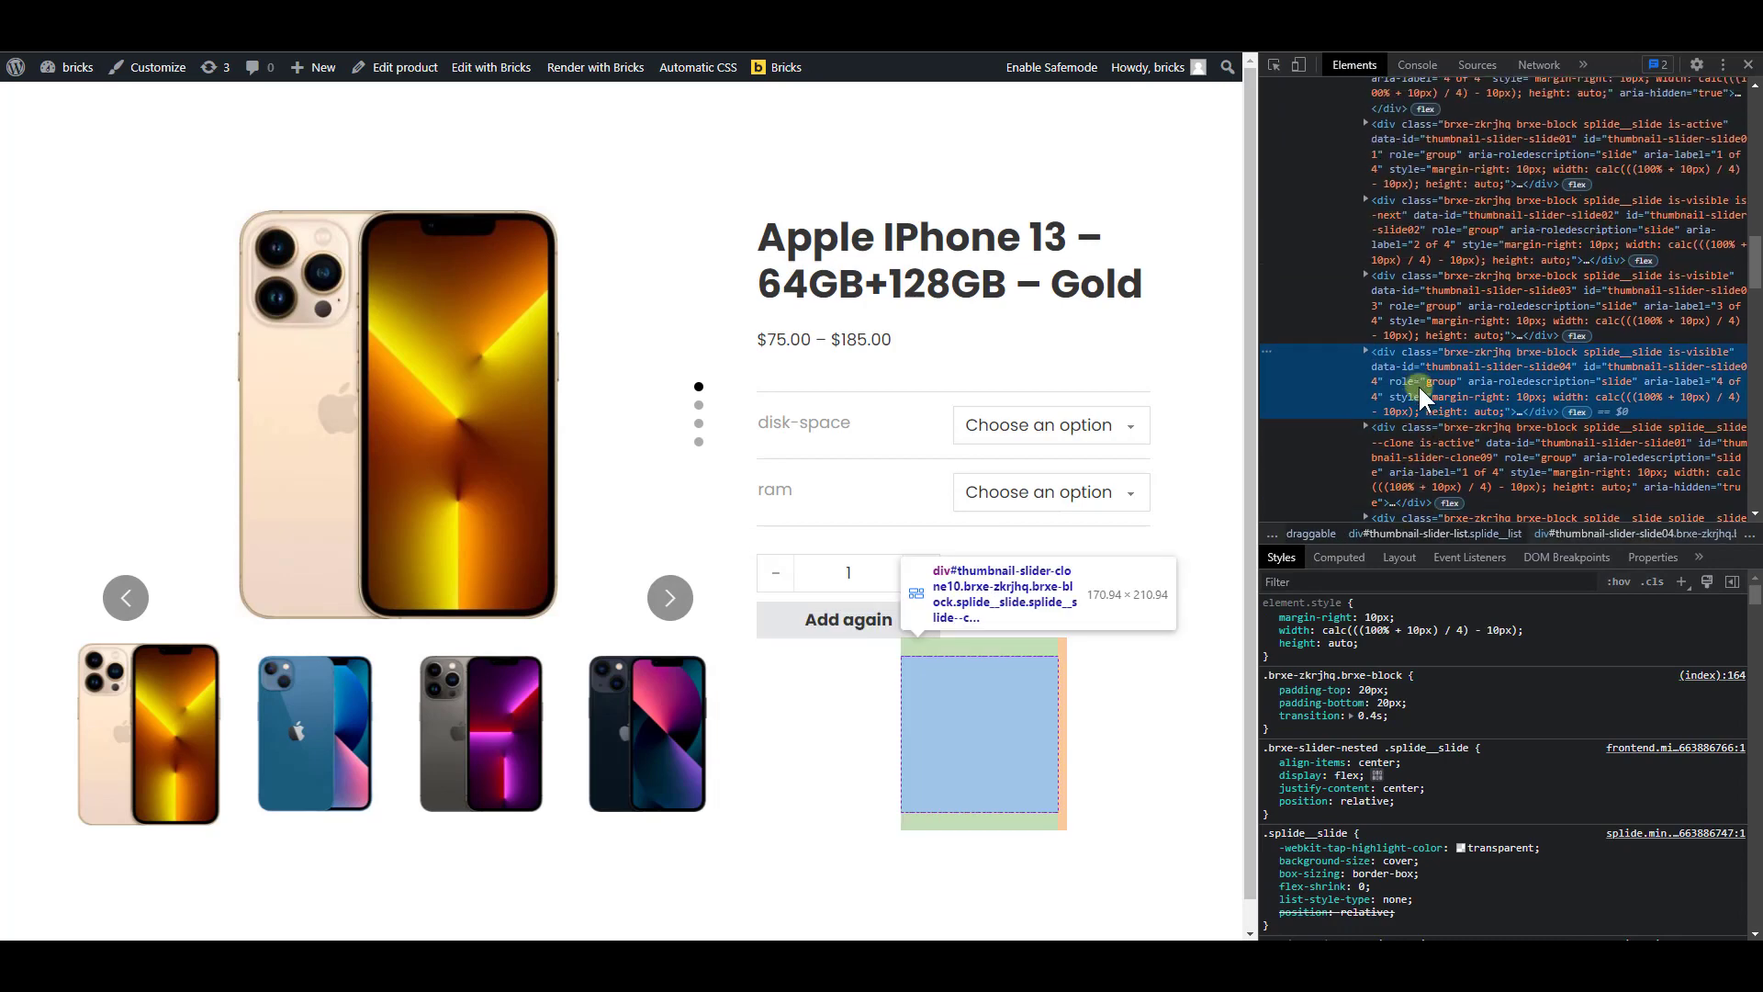
pyautogui.scroll(4, 1421, 391)
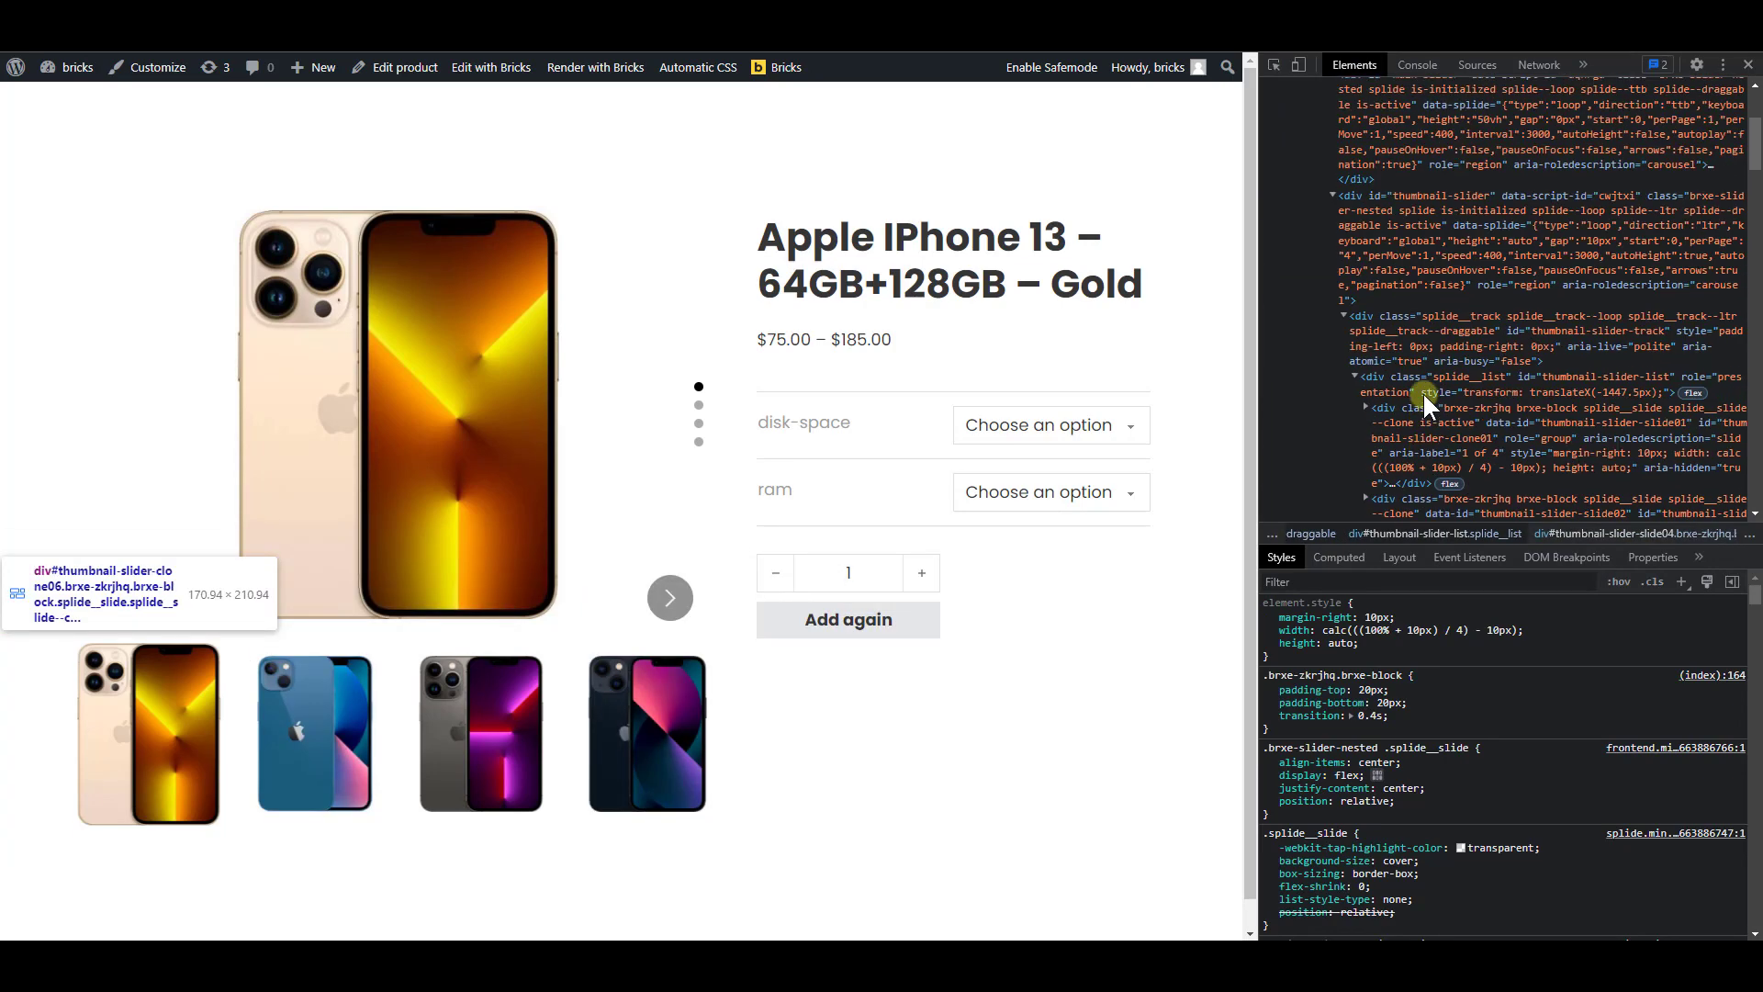
pyautogui.click(1505, 242)
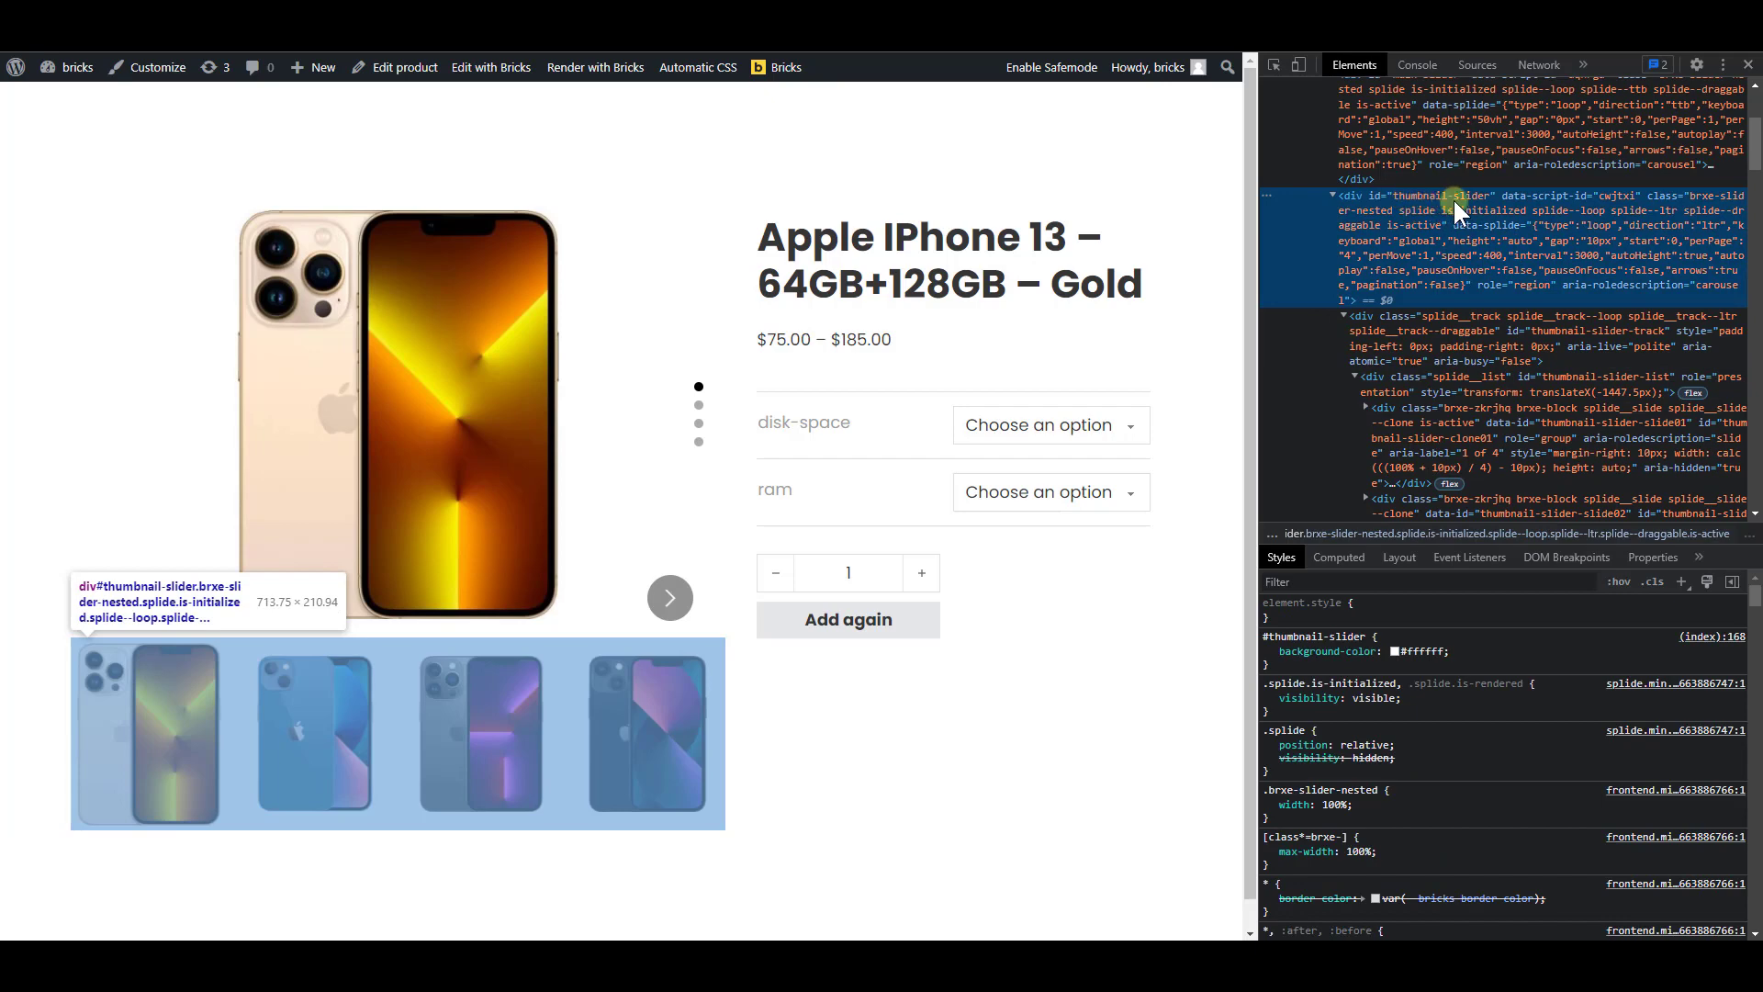
pyautogui.rightClick(1539, 224)
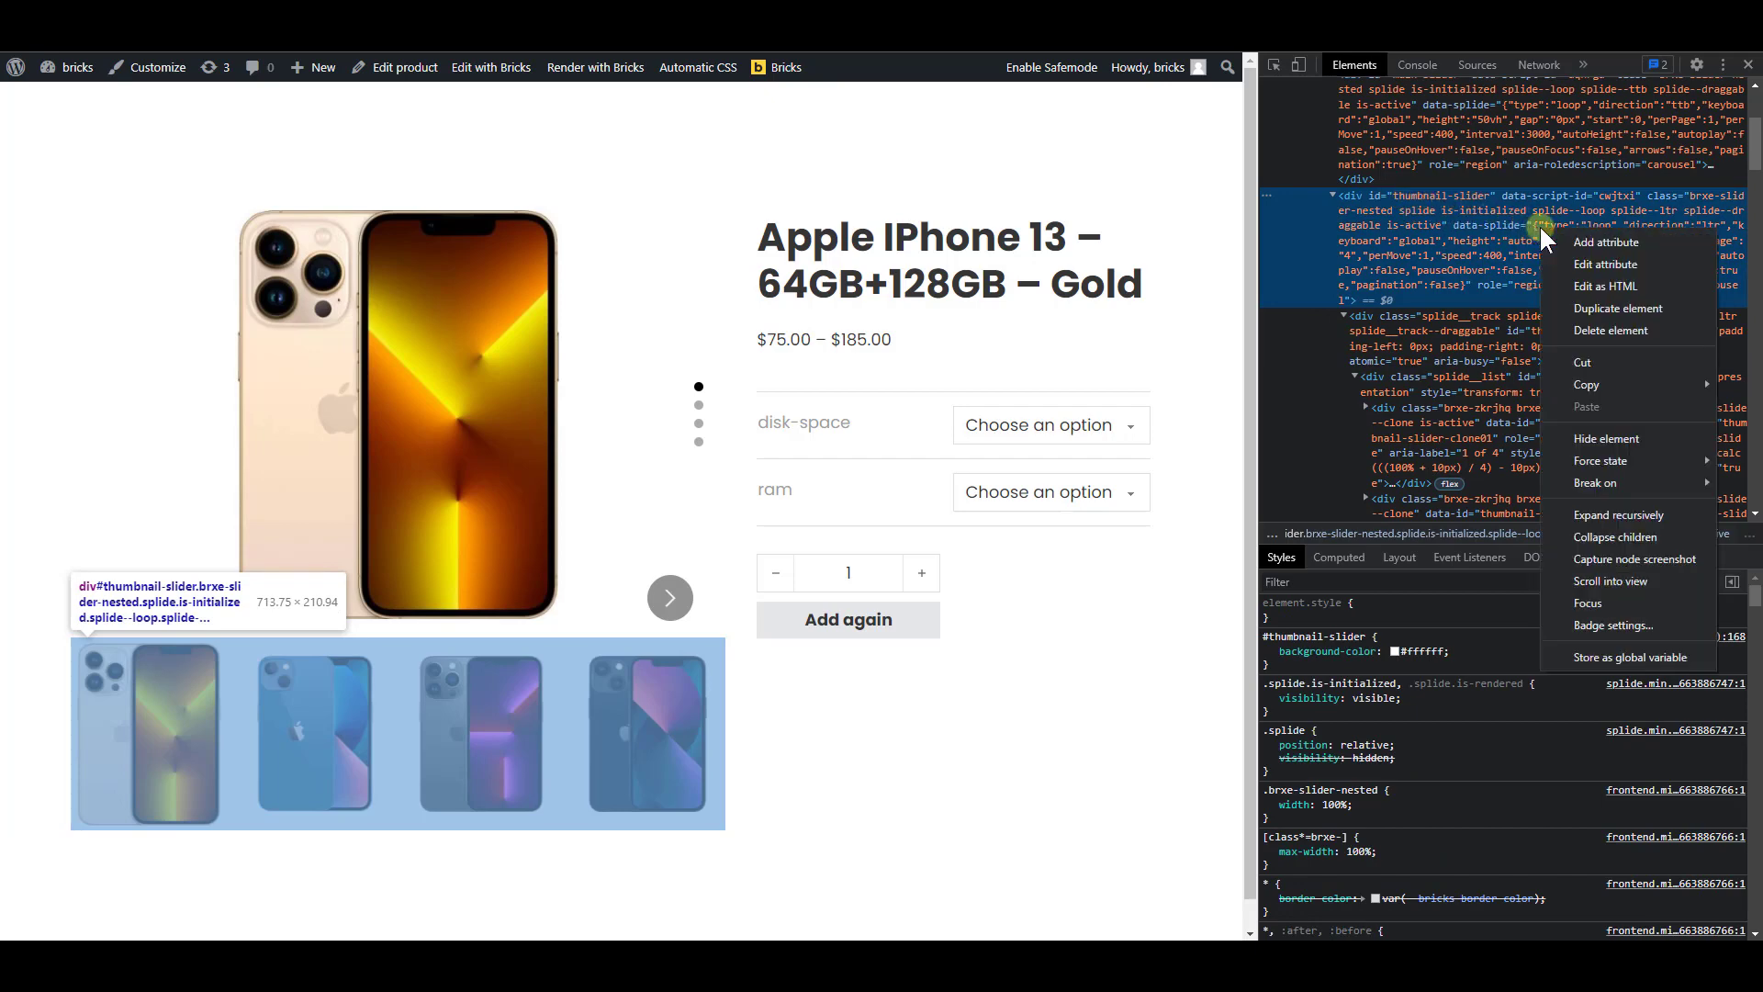
pyautogui.click(1589, 265)
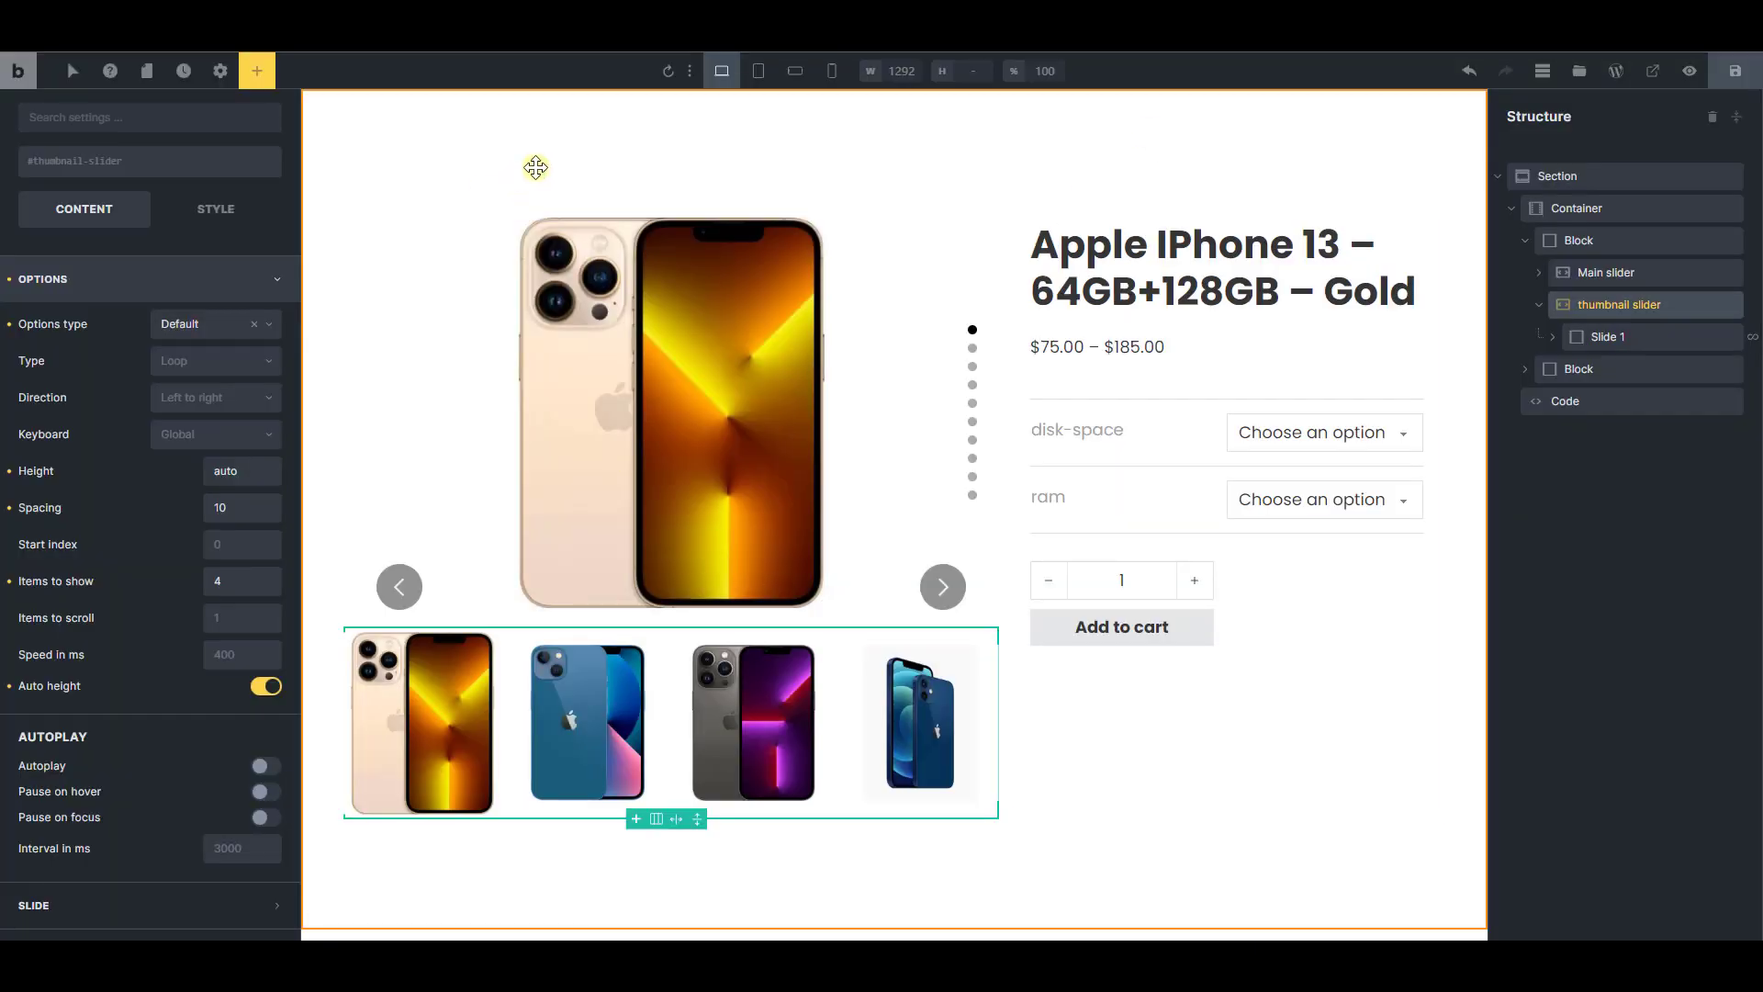
# In the Bricks builder, set the thumbnail slider's items to show to 2 for the mobile portrait breakpoint, and save the template
pyautogui.click(758, 72)
pyautogui.click(723, 73)
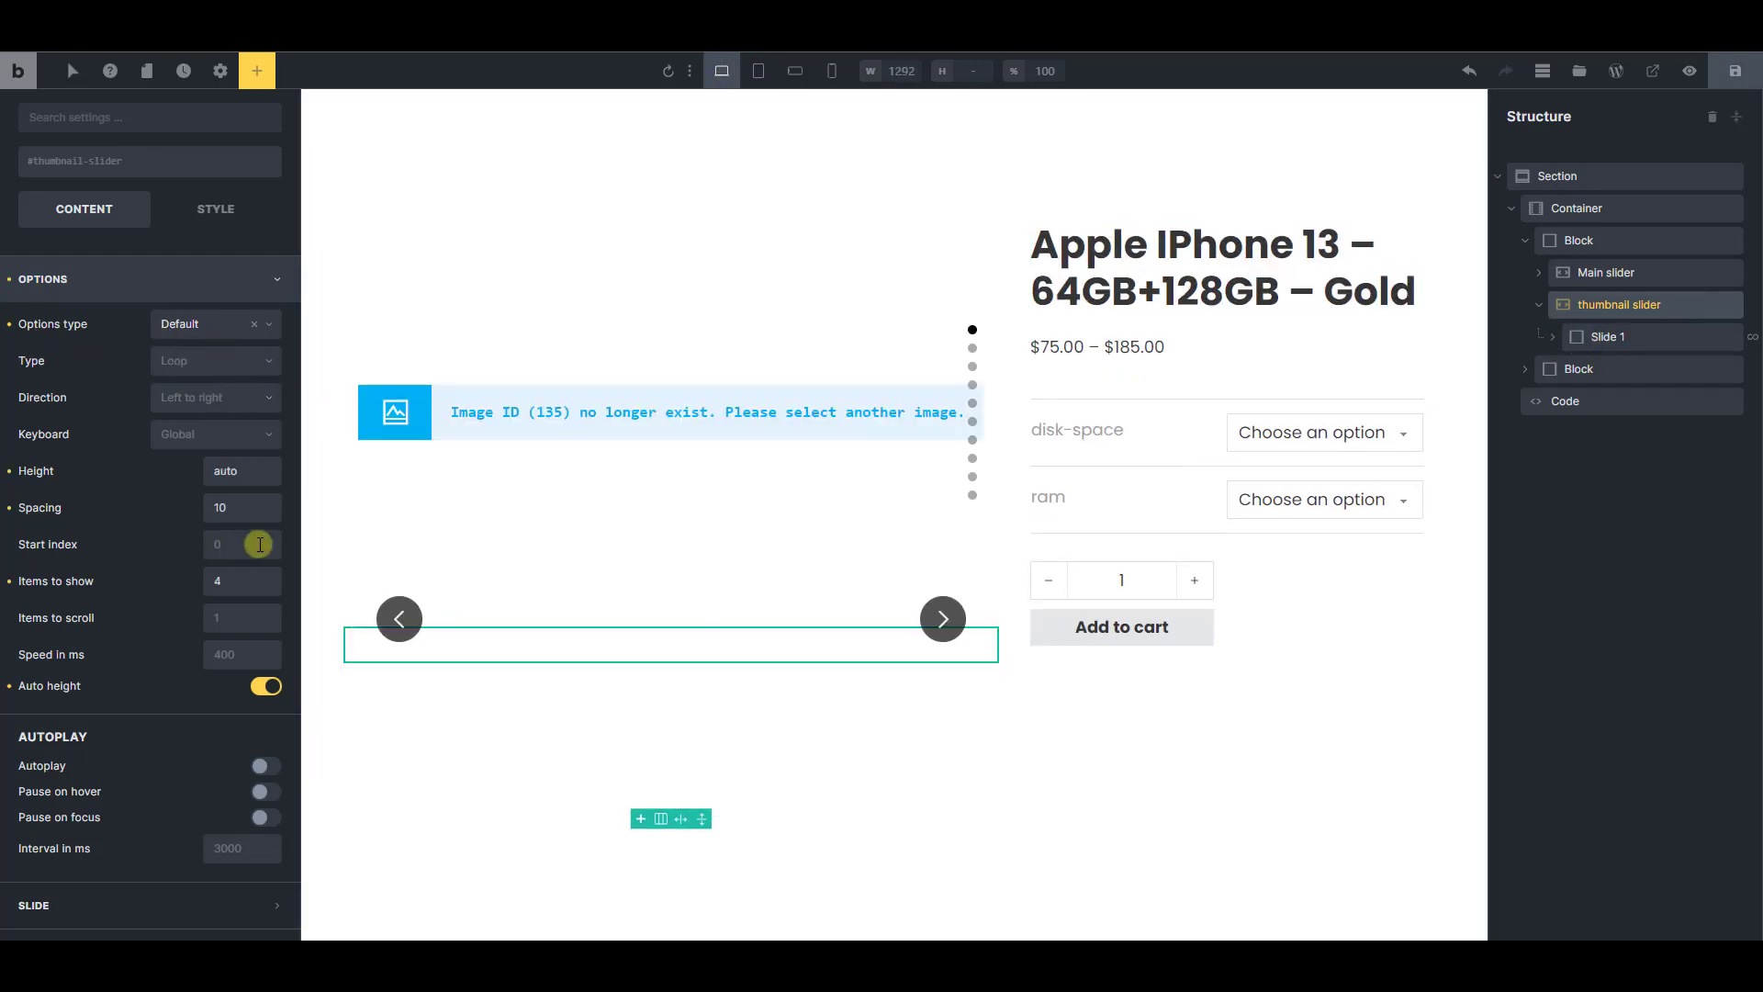
pyautogui.click(758, 72)
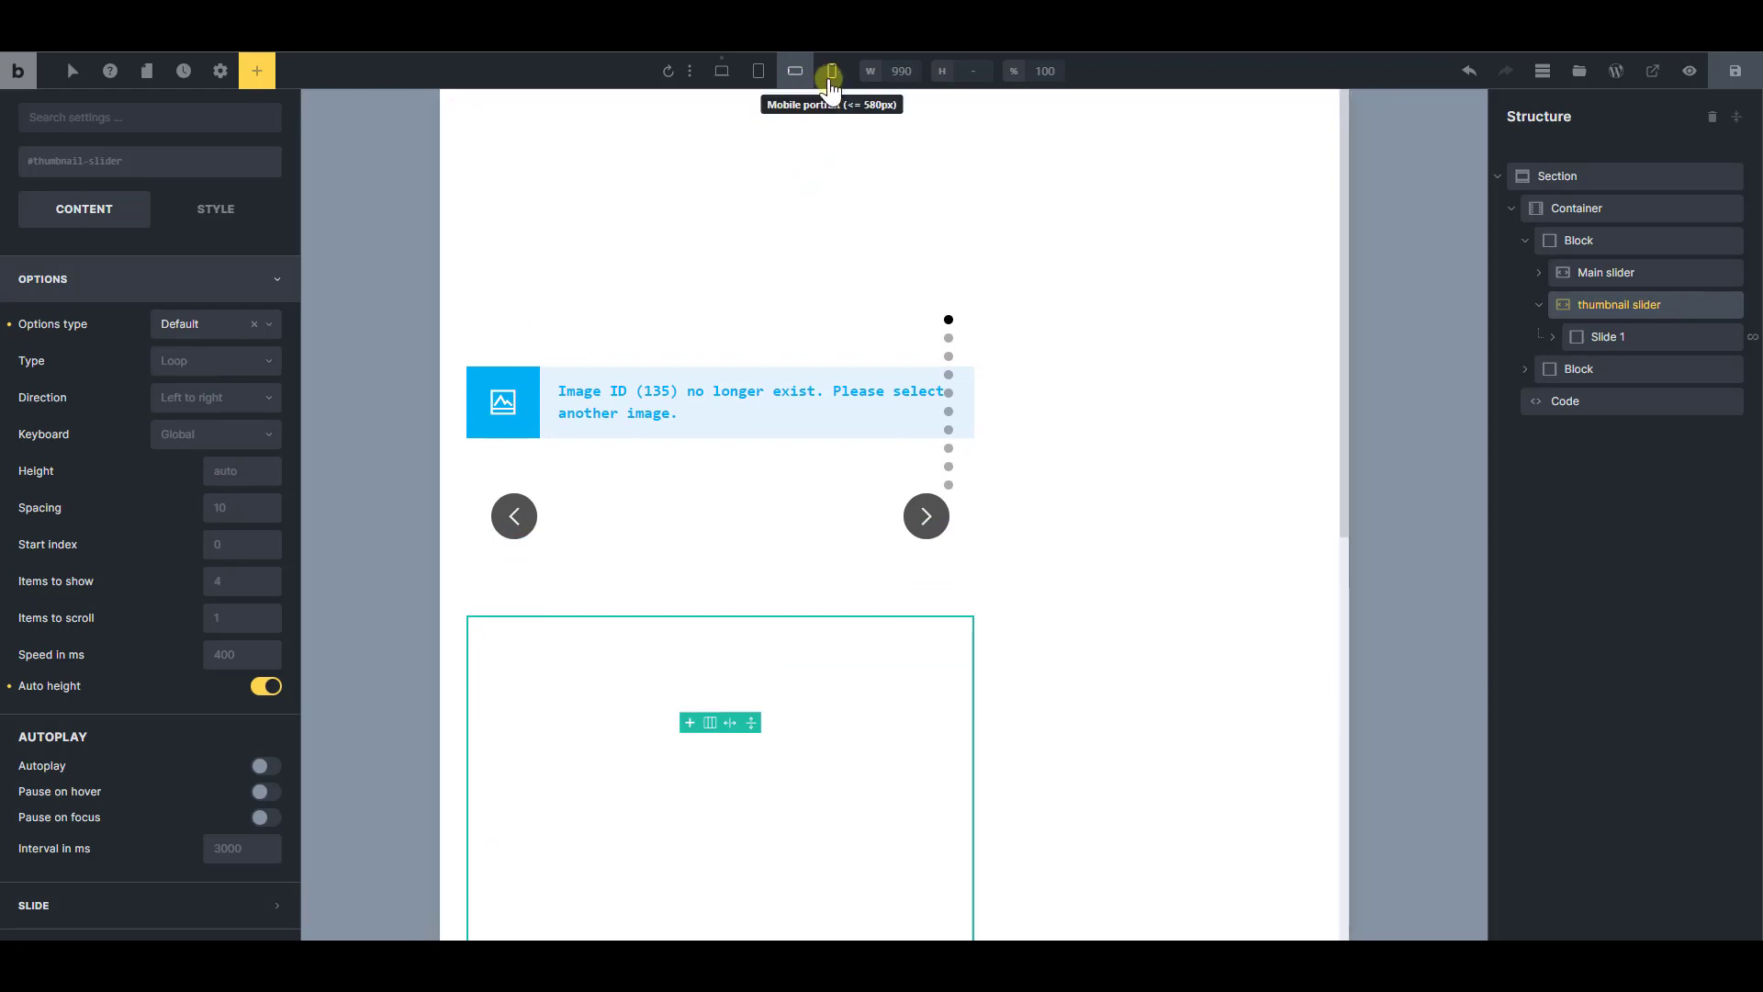
pyautogui.click(831, 70)
pyautogui.scroll(-3, 909, 469)
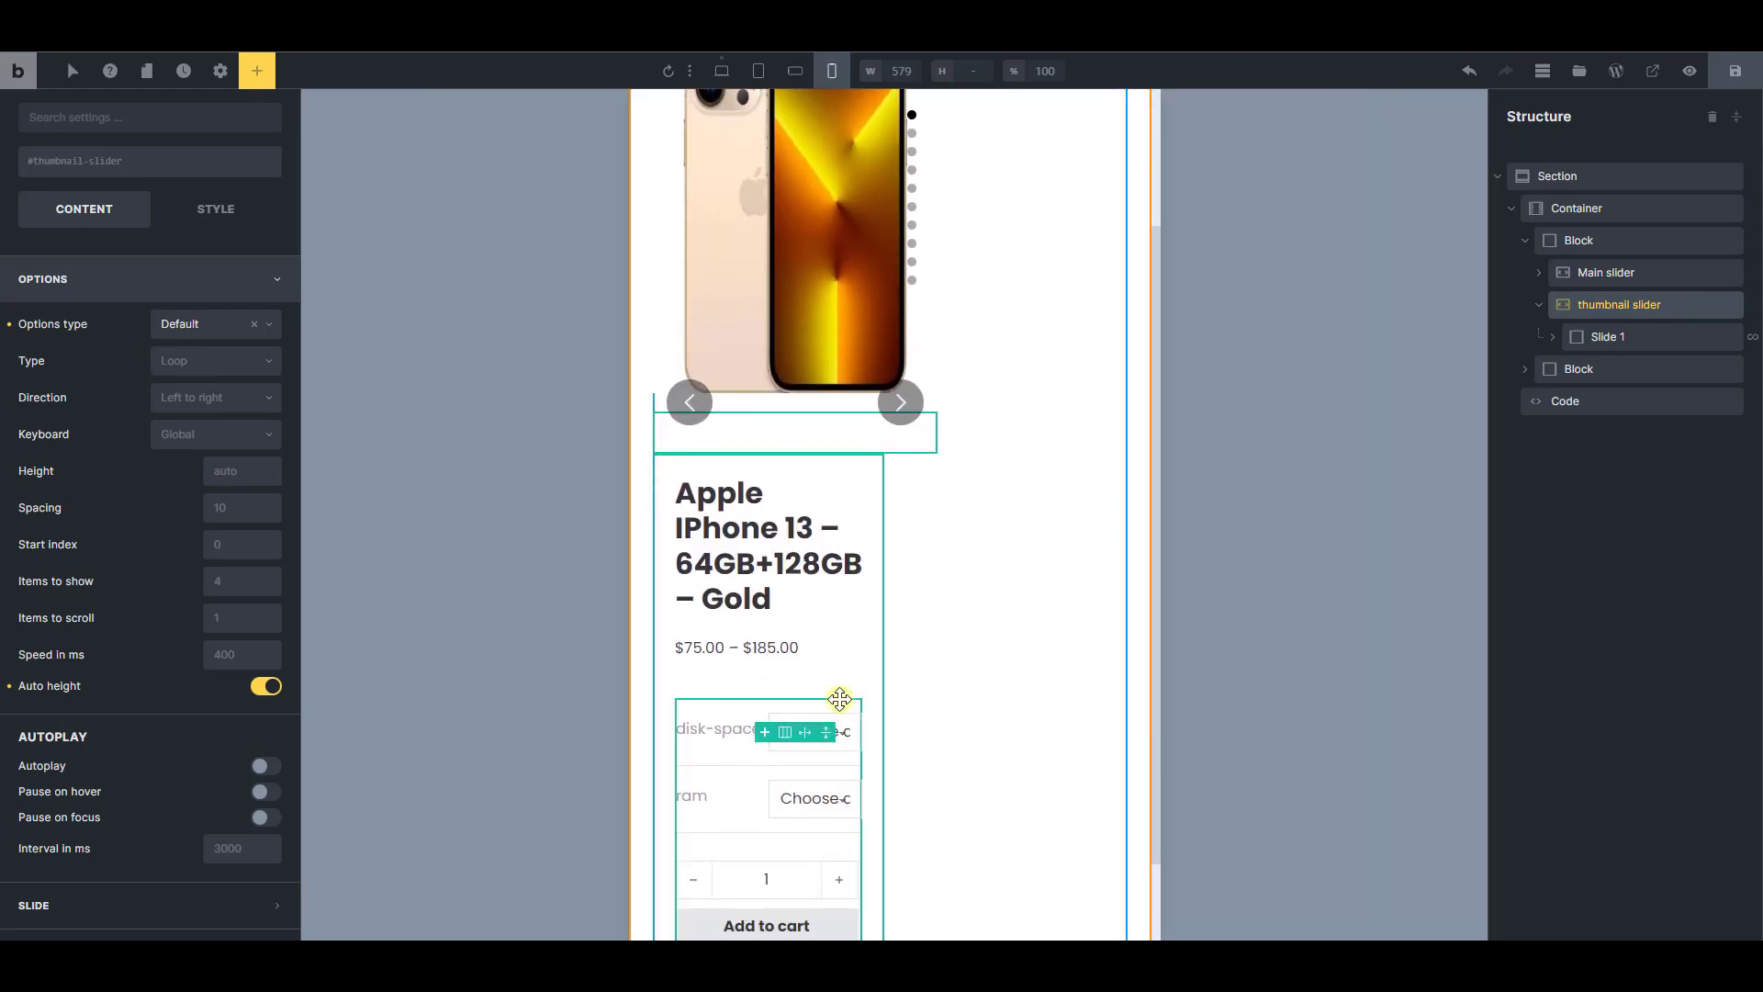
pyautogui.scroll(3, 838, 515)
pyautogui.click(222, 573)
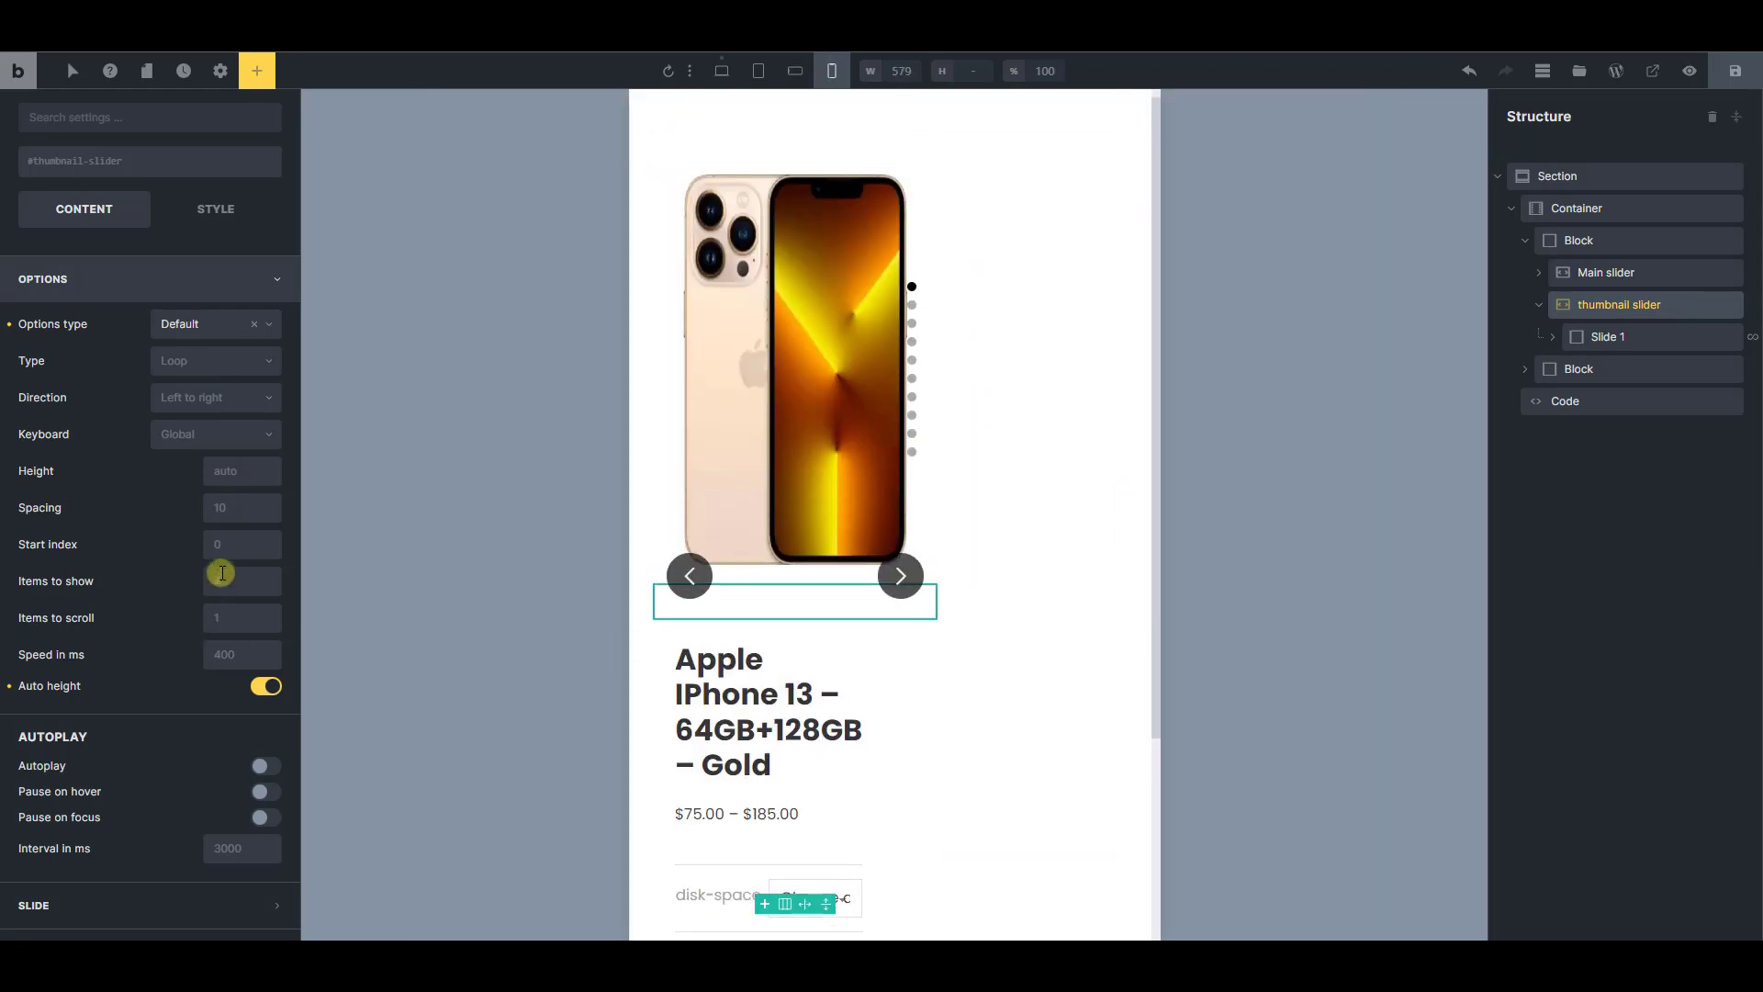
pyautogui.click(241, 584)
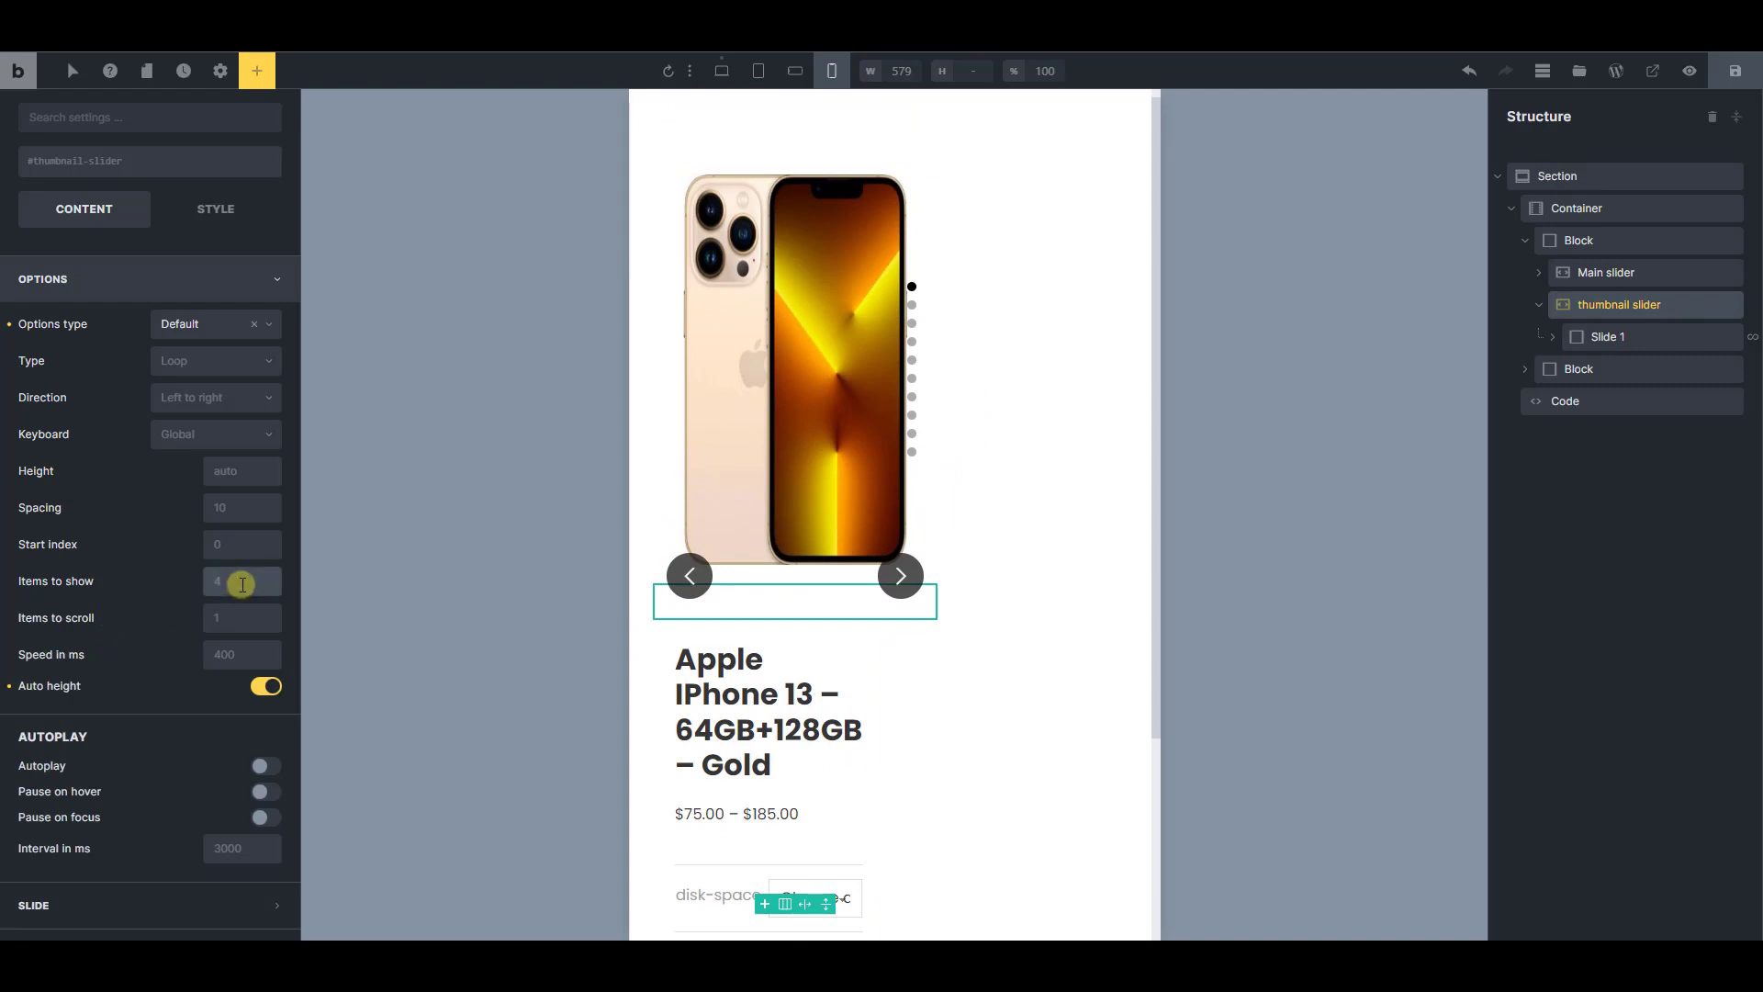
pyautogui.write('2')
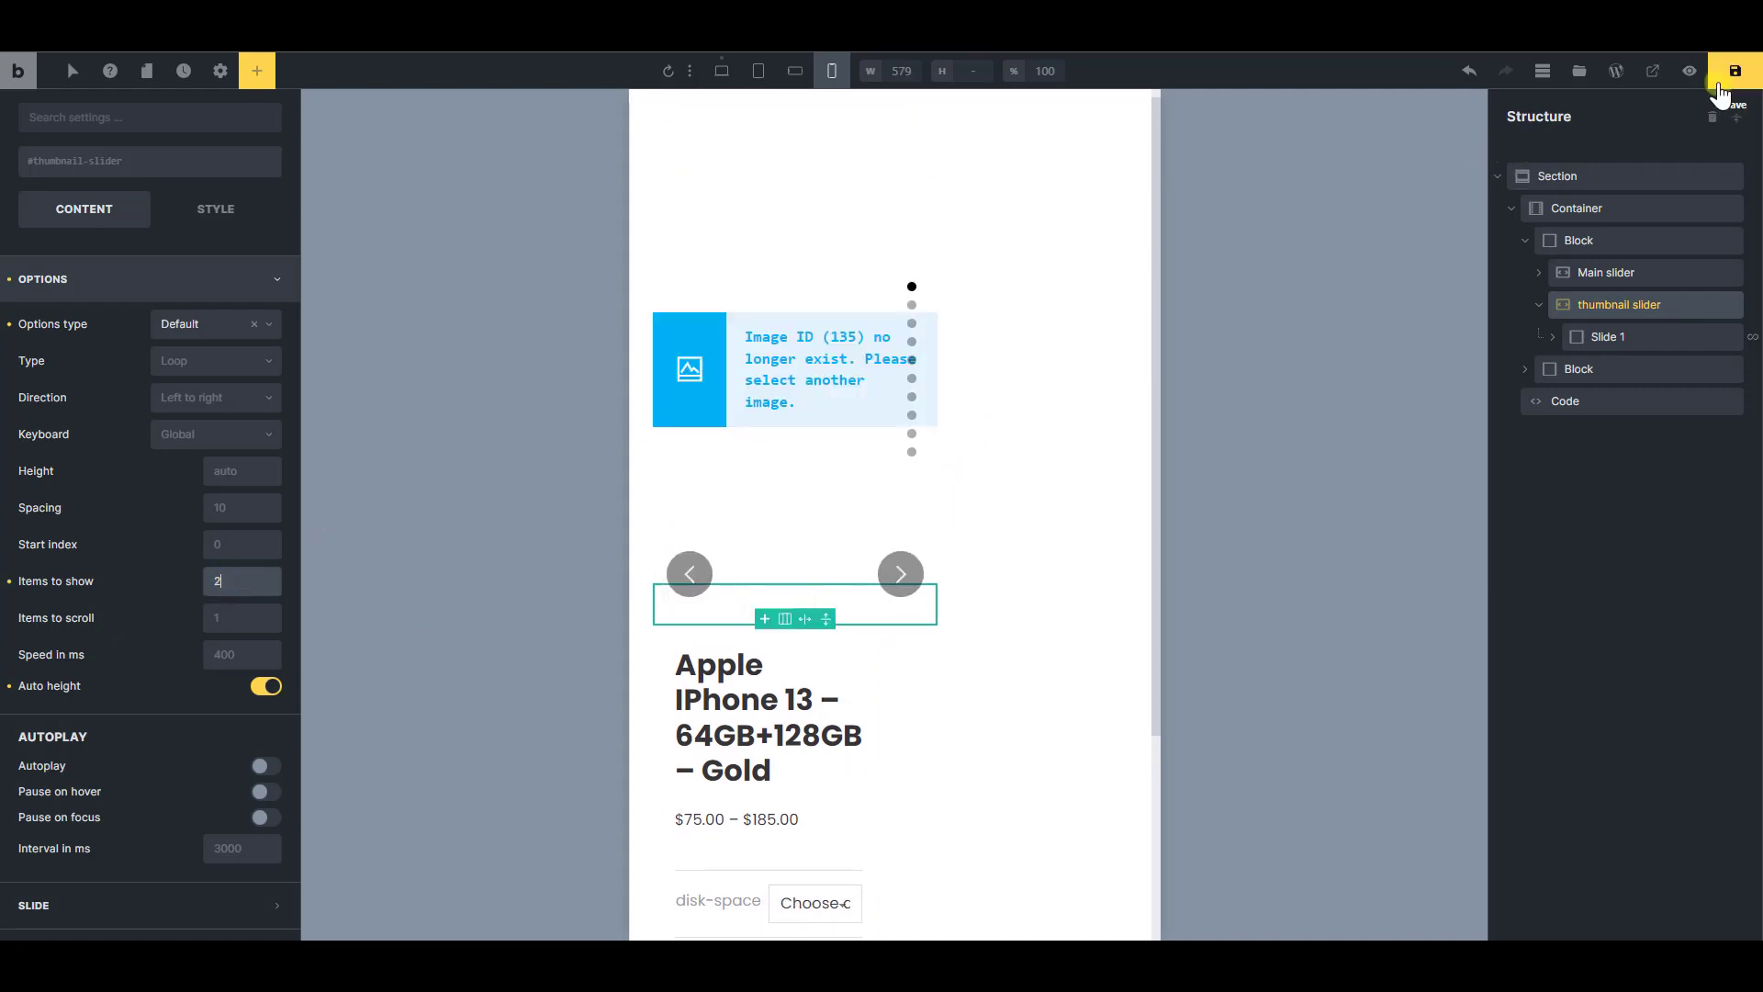
pyautogui.click(1719, 85)
# Reload the product page and copy the value of the thumbnail-slider div's data-splide attribute from the inspector
pyautogui.click(1405, 28)
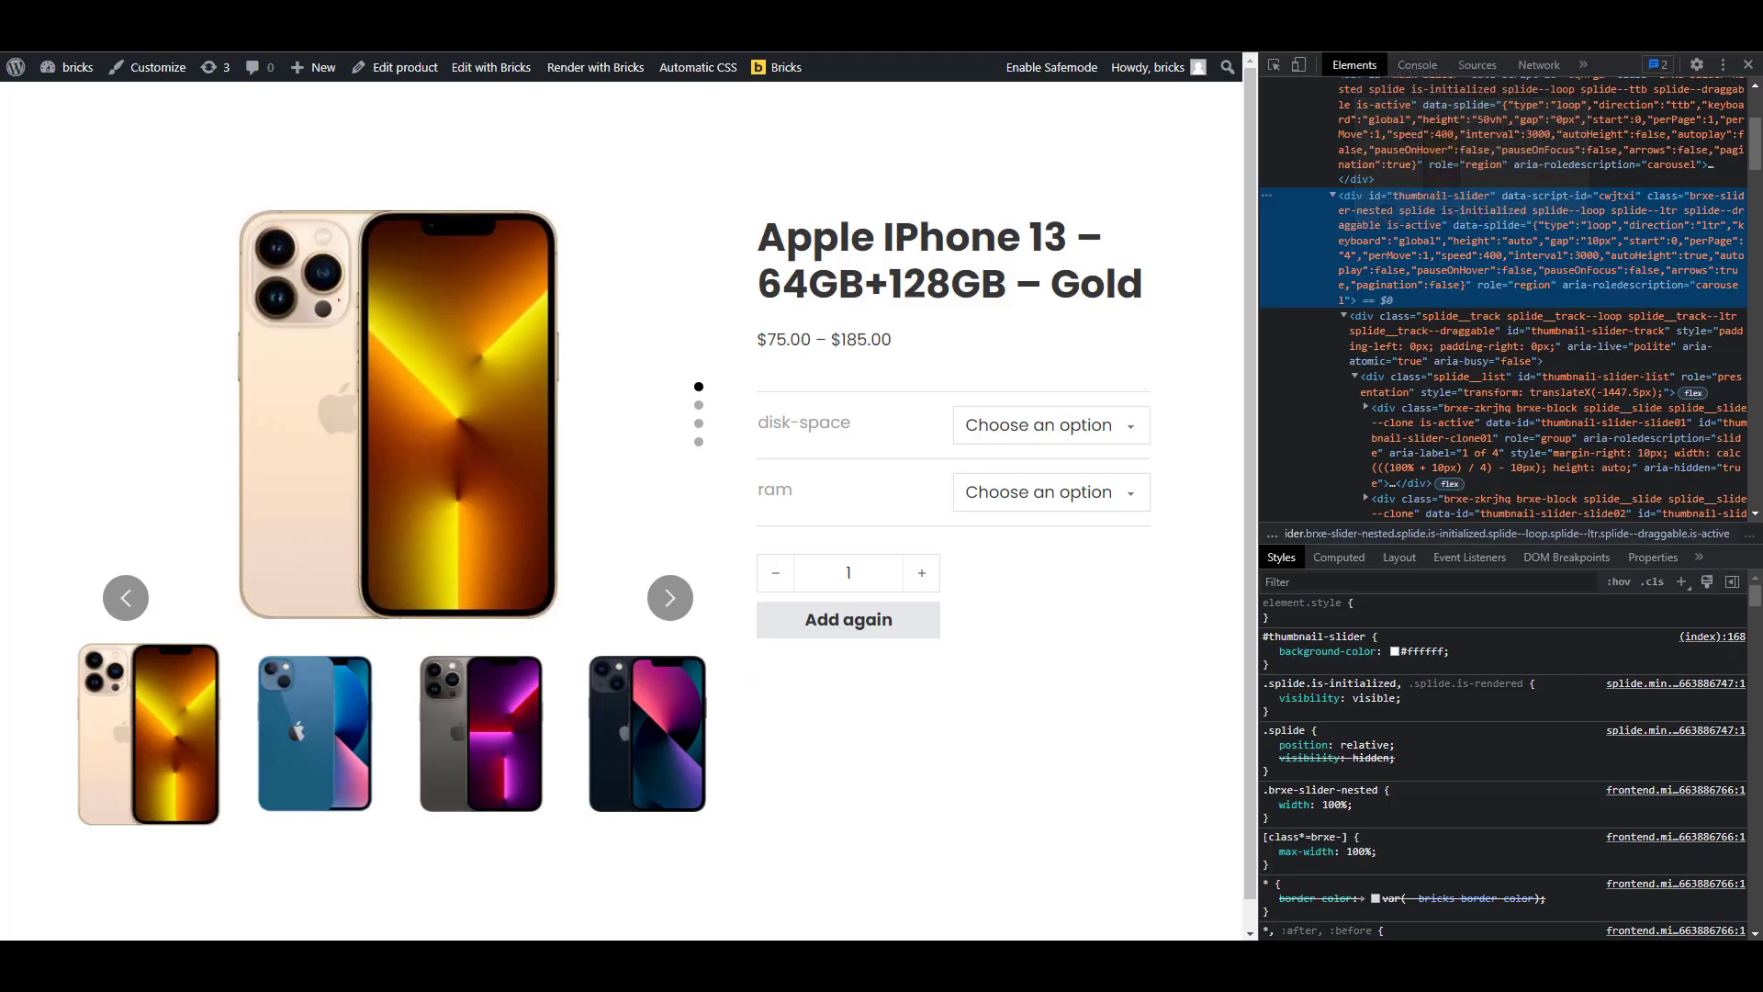
pyautogui.click(89, 53)
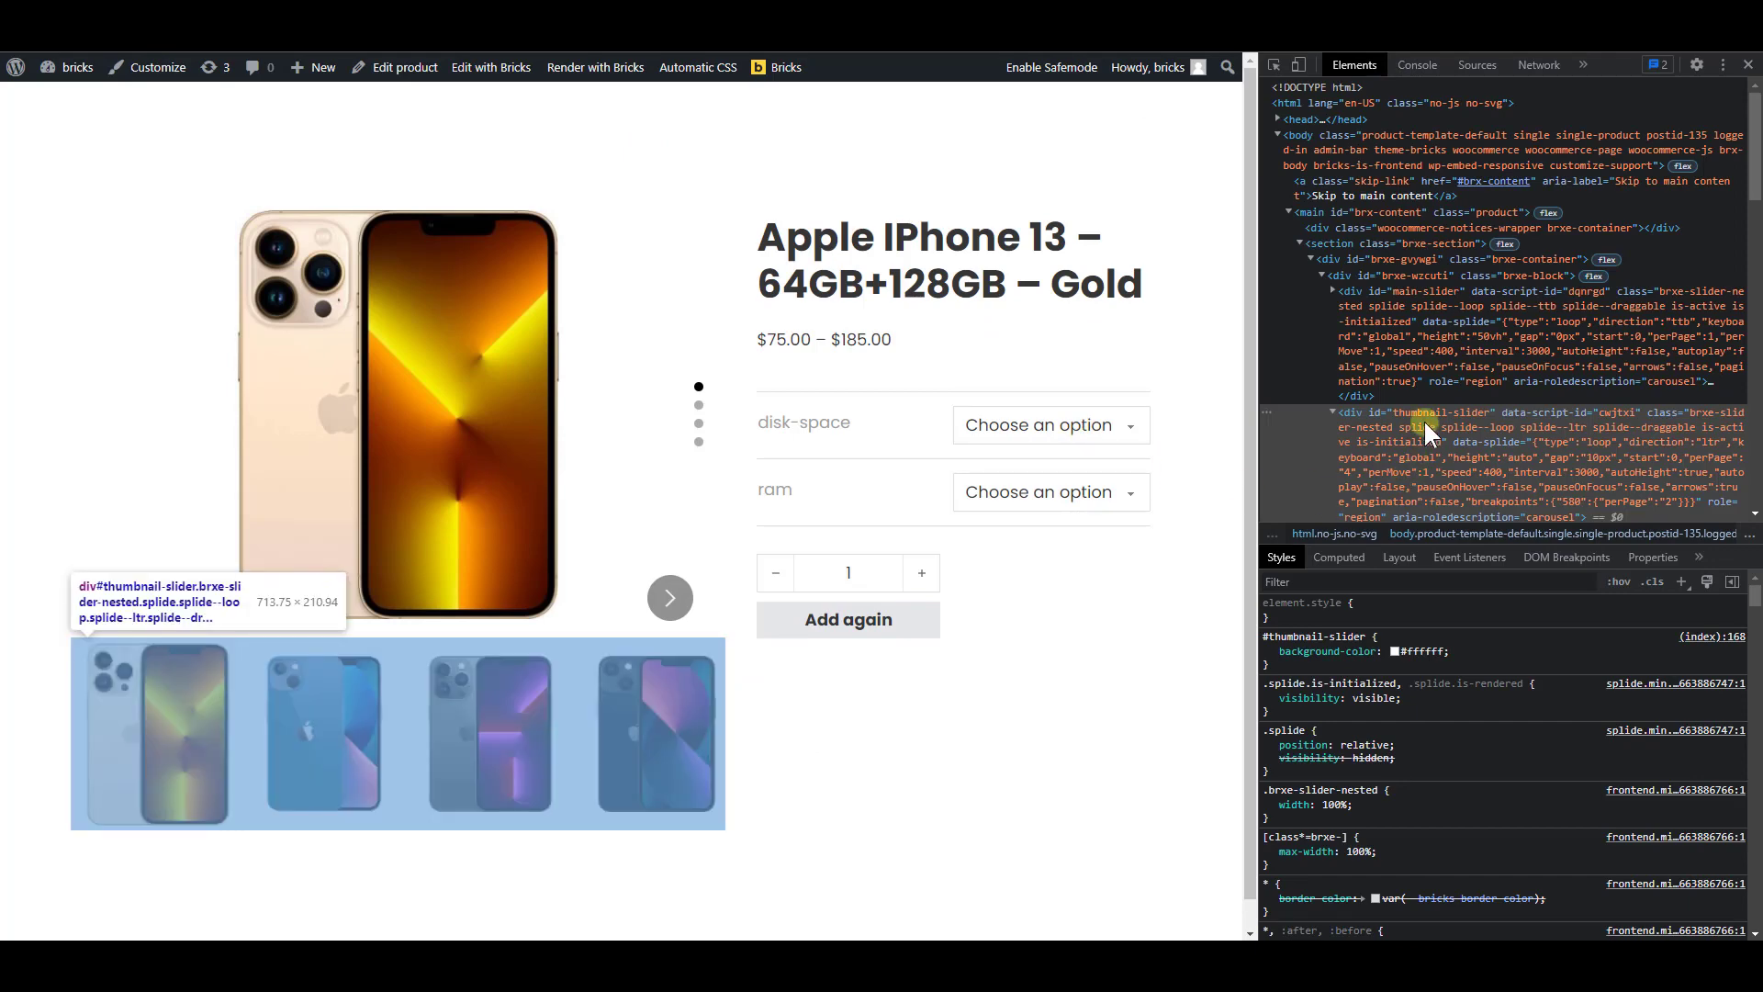
pyautogui.scroll(-2, 1487, 404)
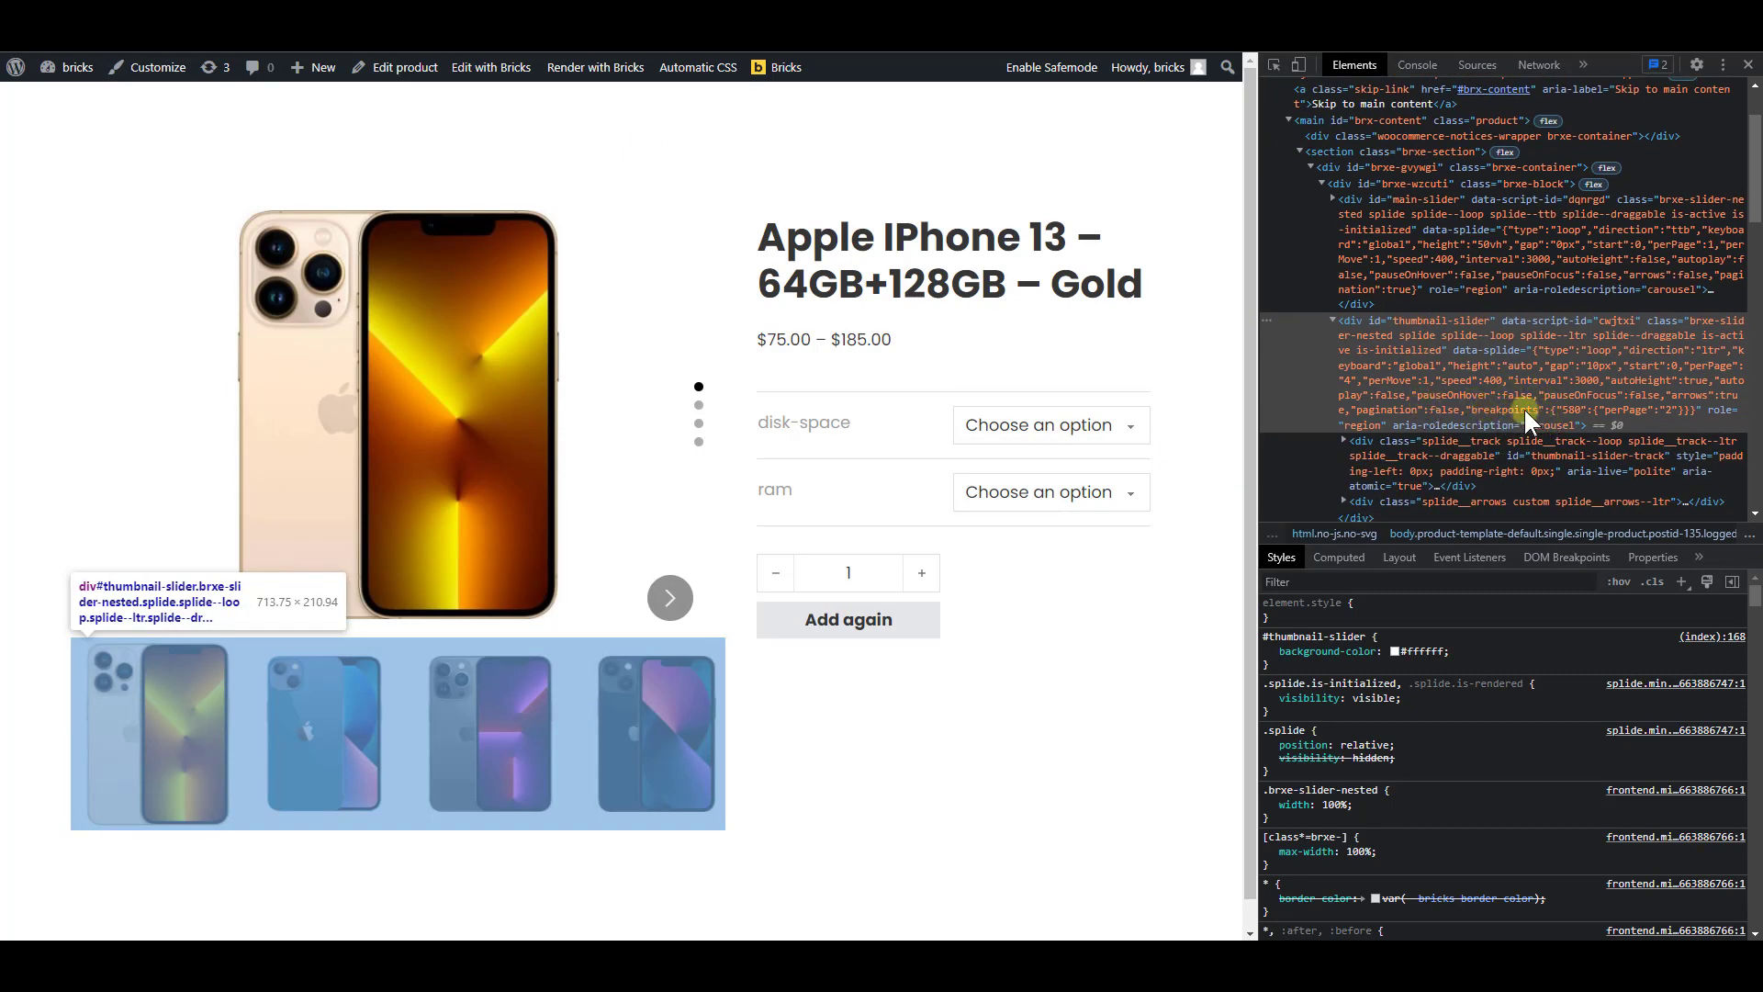
pyautogui.click(1511, 401)
pyautogui.rightClick(1639, 373)
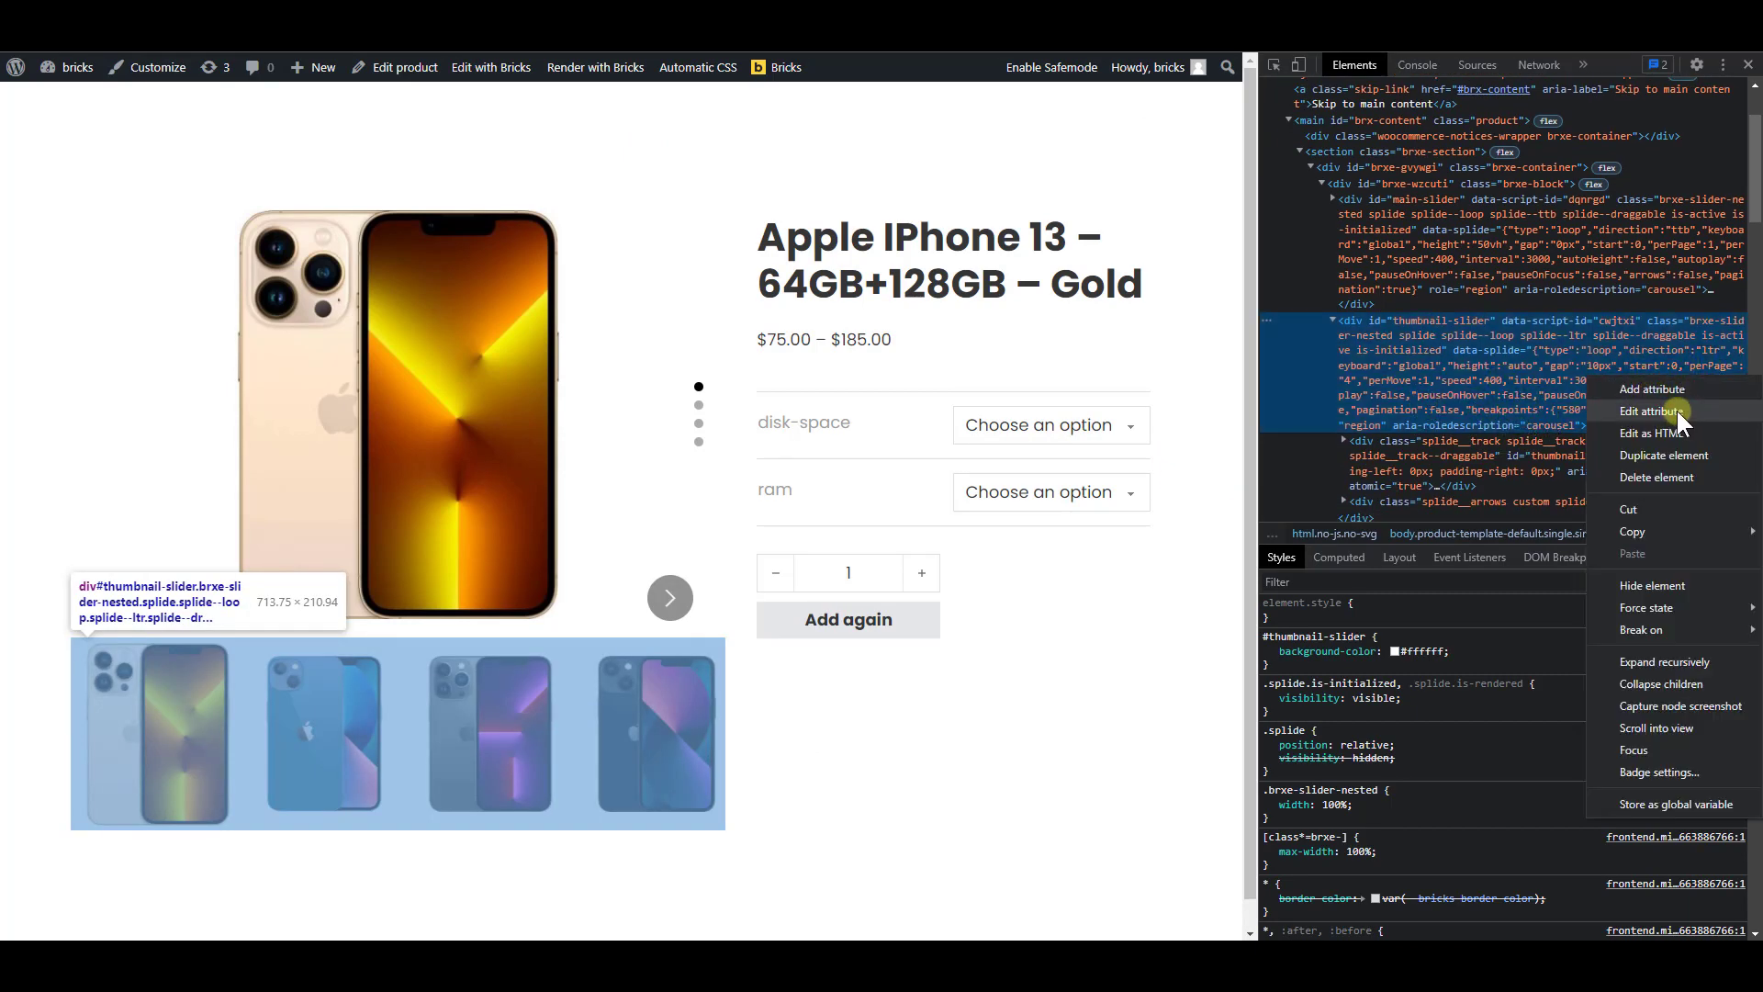
pyautogui.click(1677, 410)
pyautogui.rightClick(1609, 382)
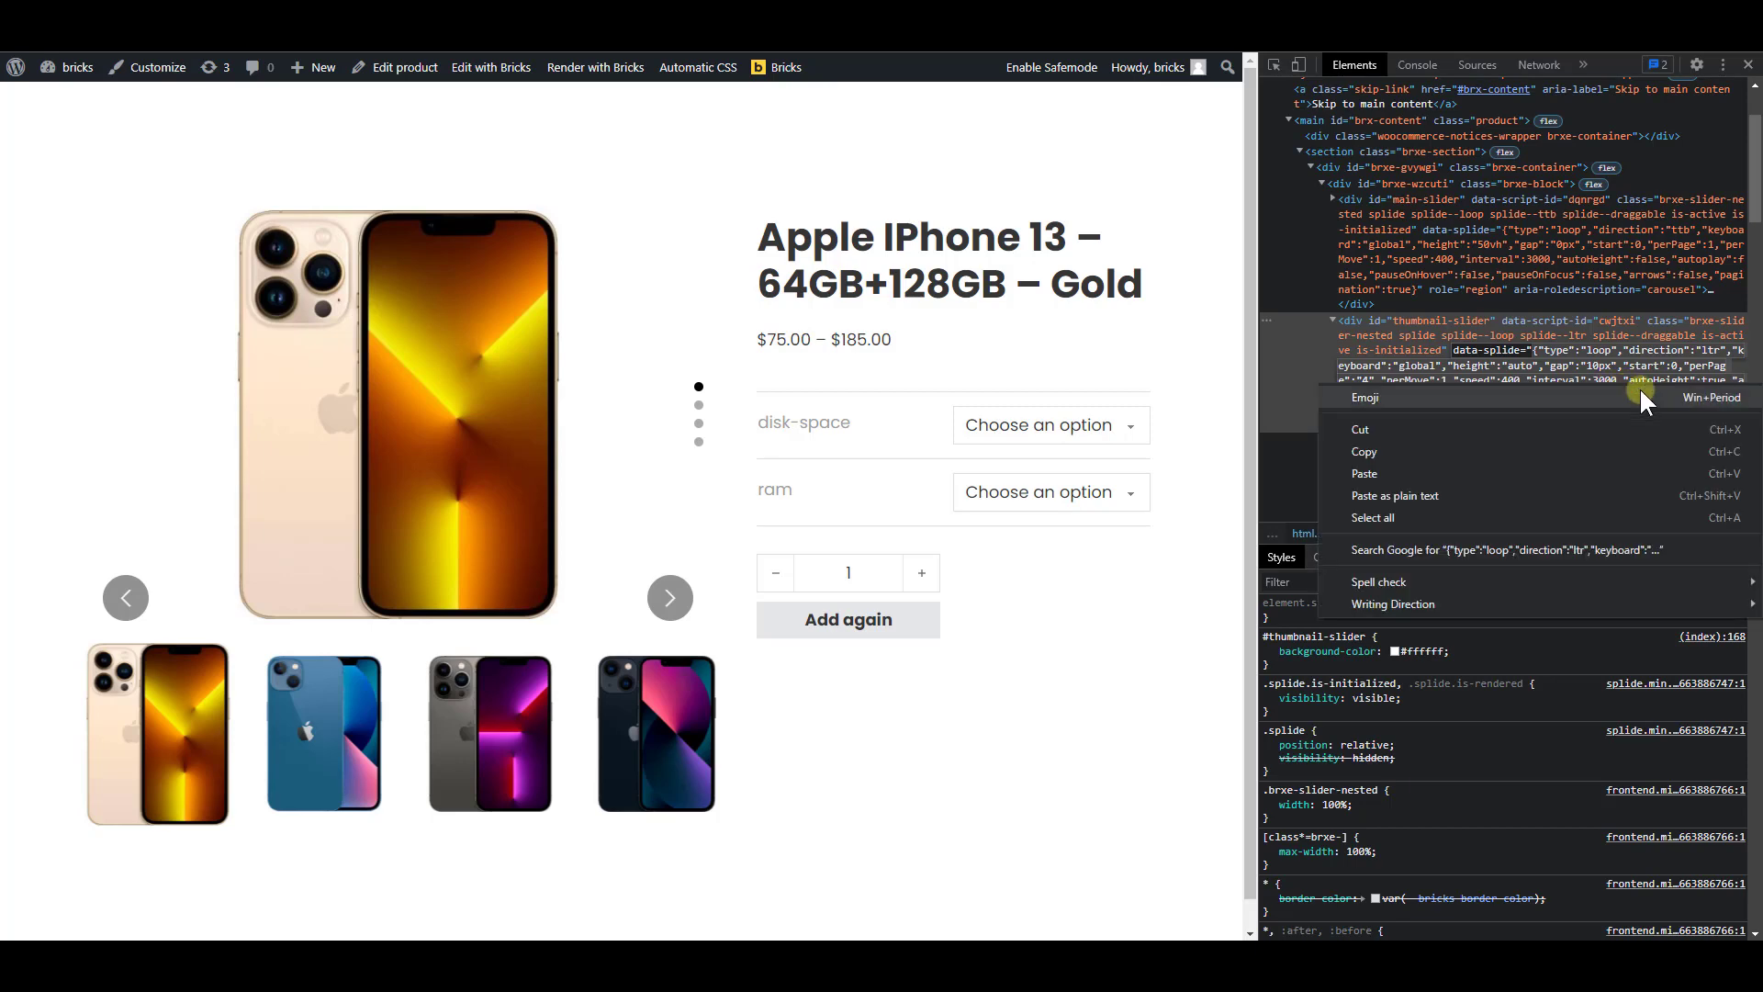
pyautogui.click(1495, 452)
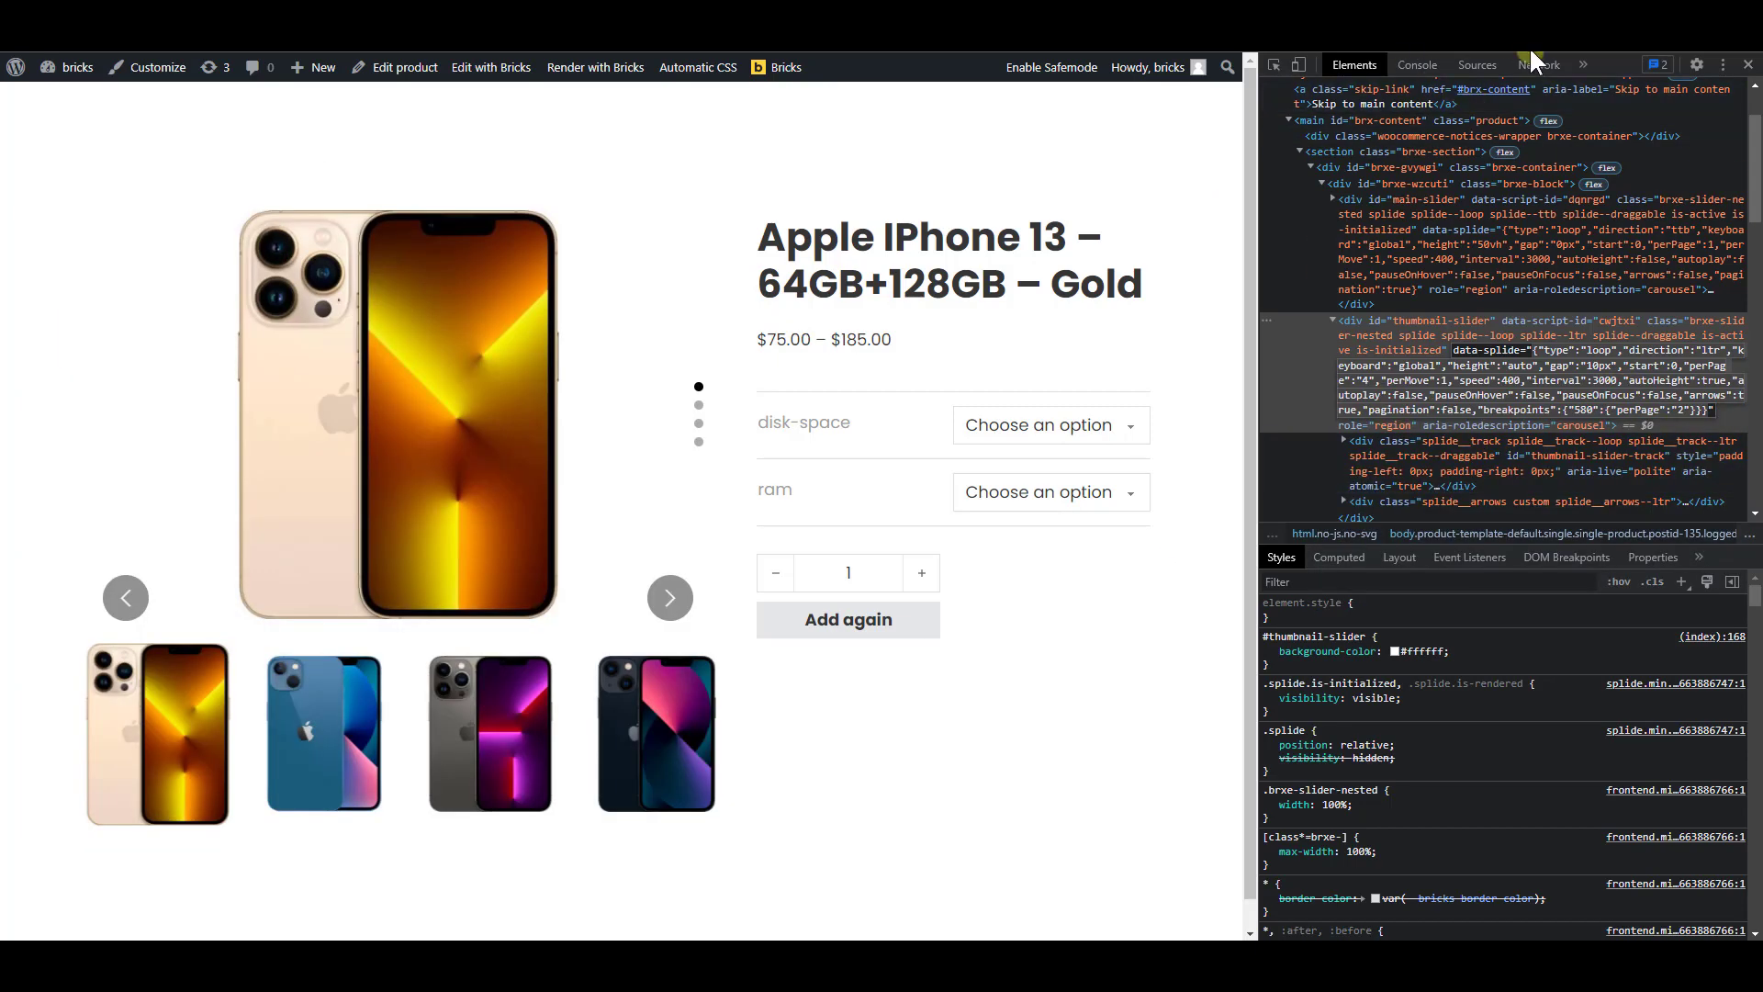
# Open the JSON Formatter & Validator website in a new browser tab
pyautogui.hotkey('ctrl', 't')
pyautogui.write('json fo')
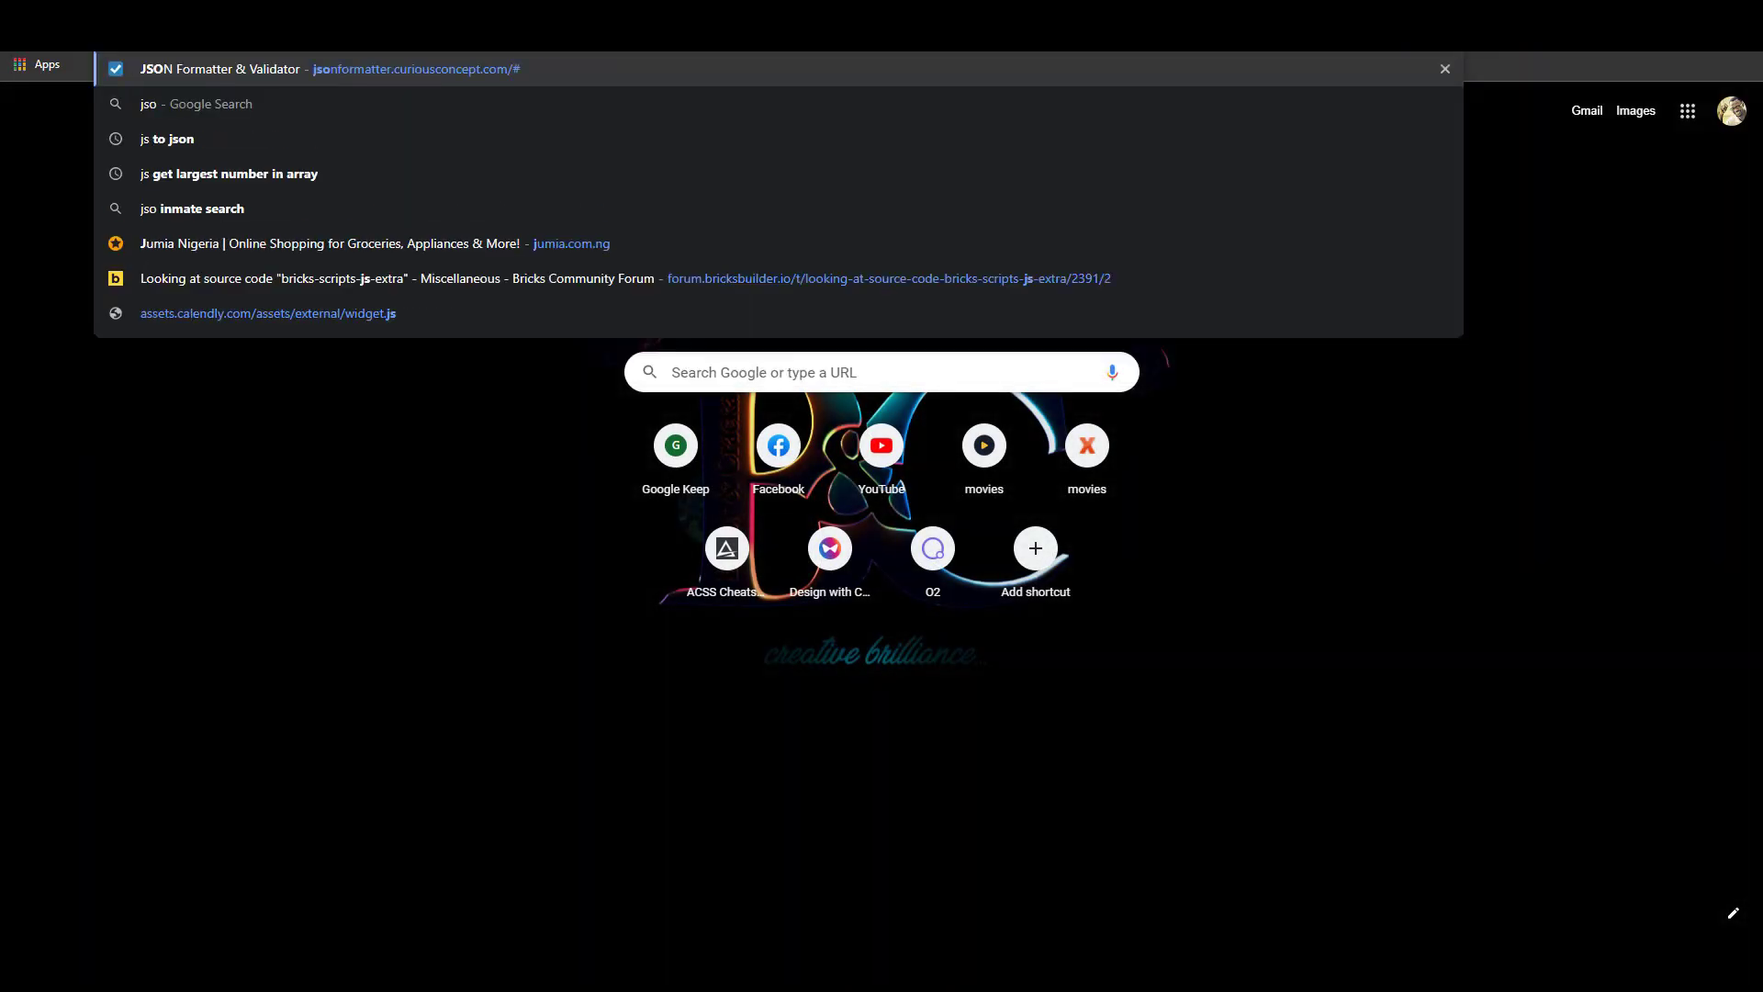
pyautogui.press('BackSpace')
pyautogui.press('BackSpace')
pyautogui.press('BackSpace')
pyautogui.write('f')
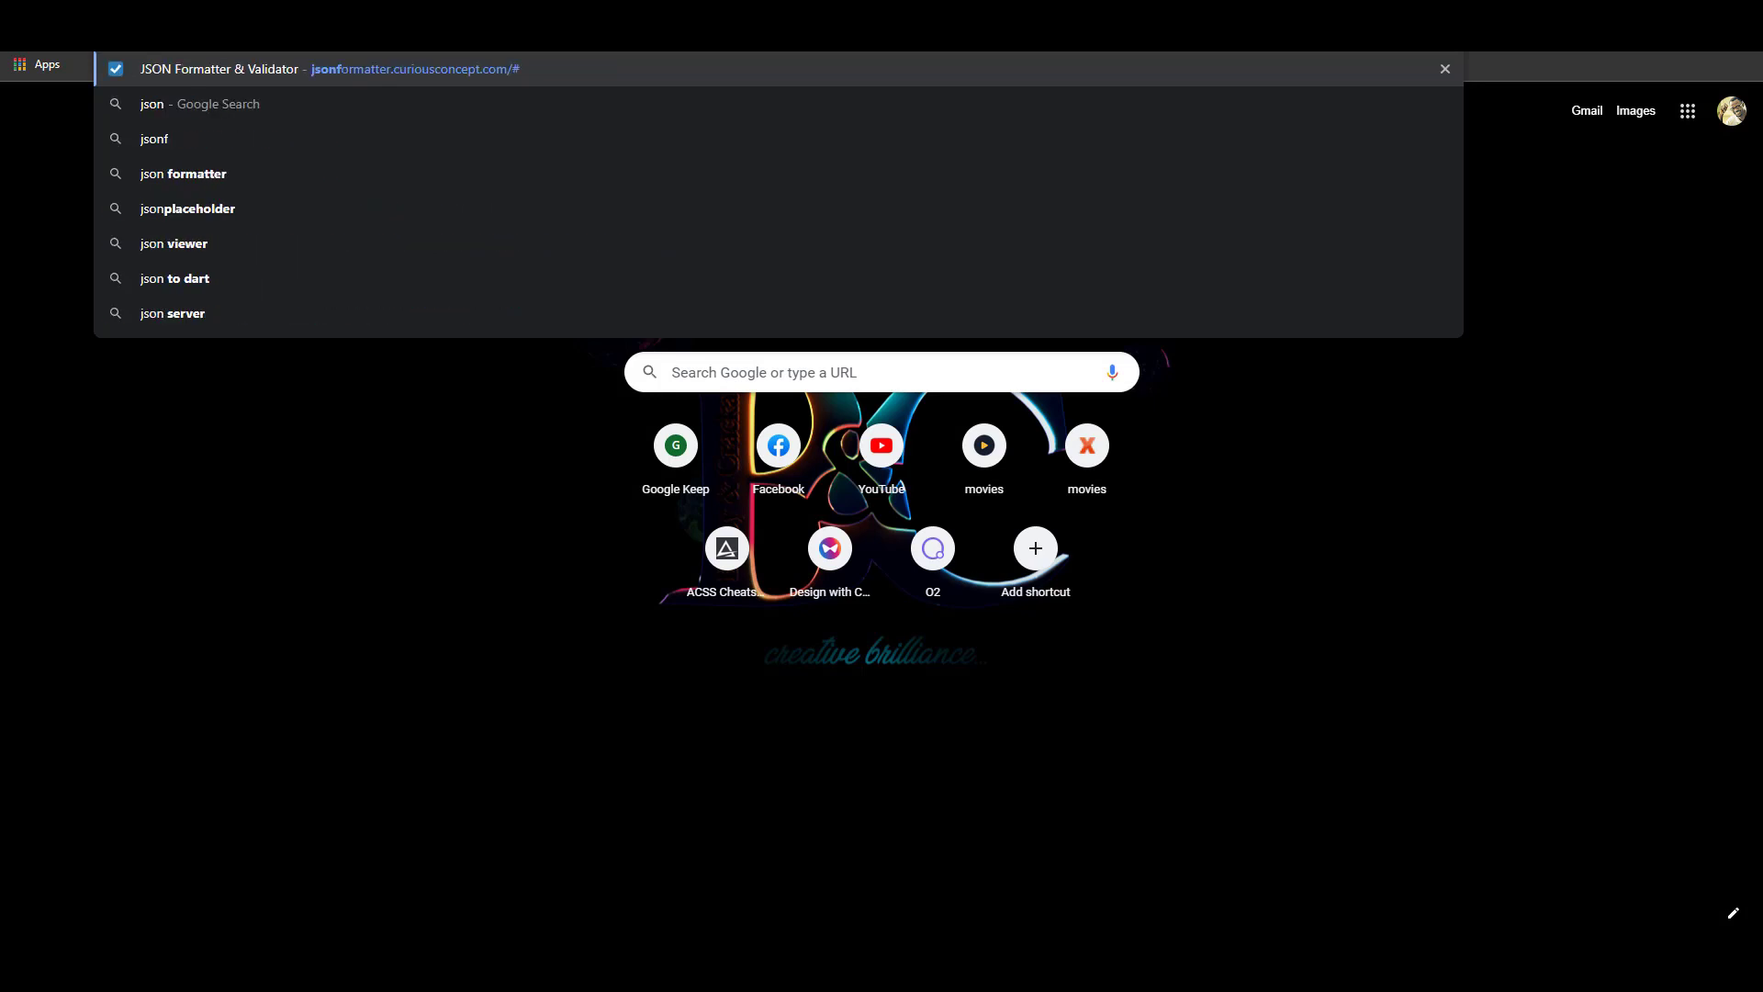
pyautogui.press('Return')
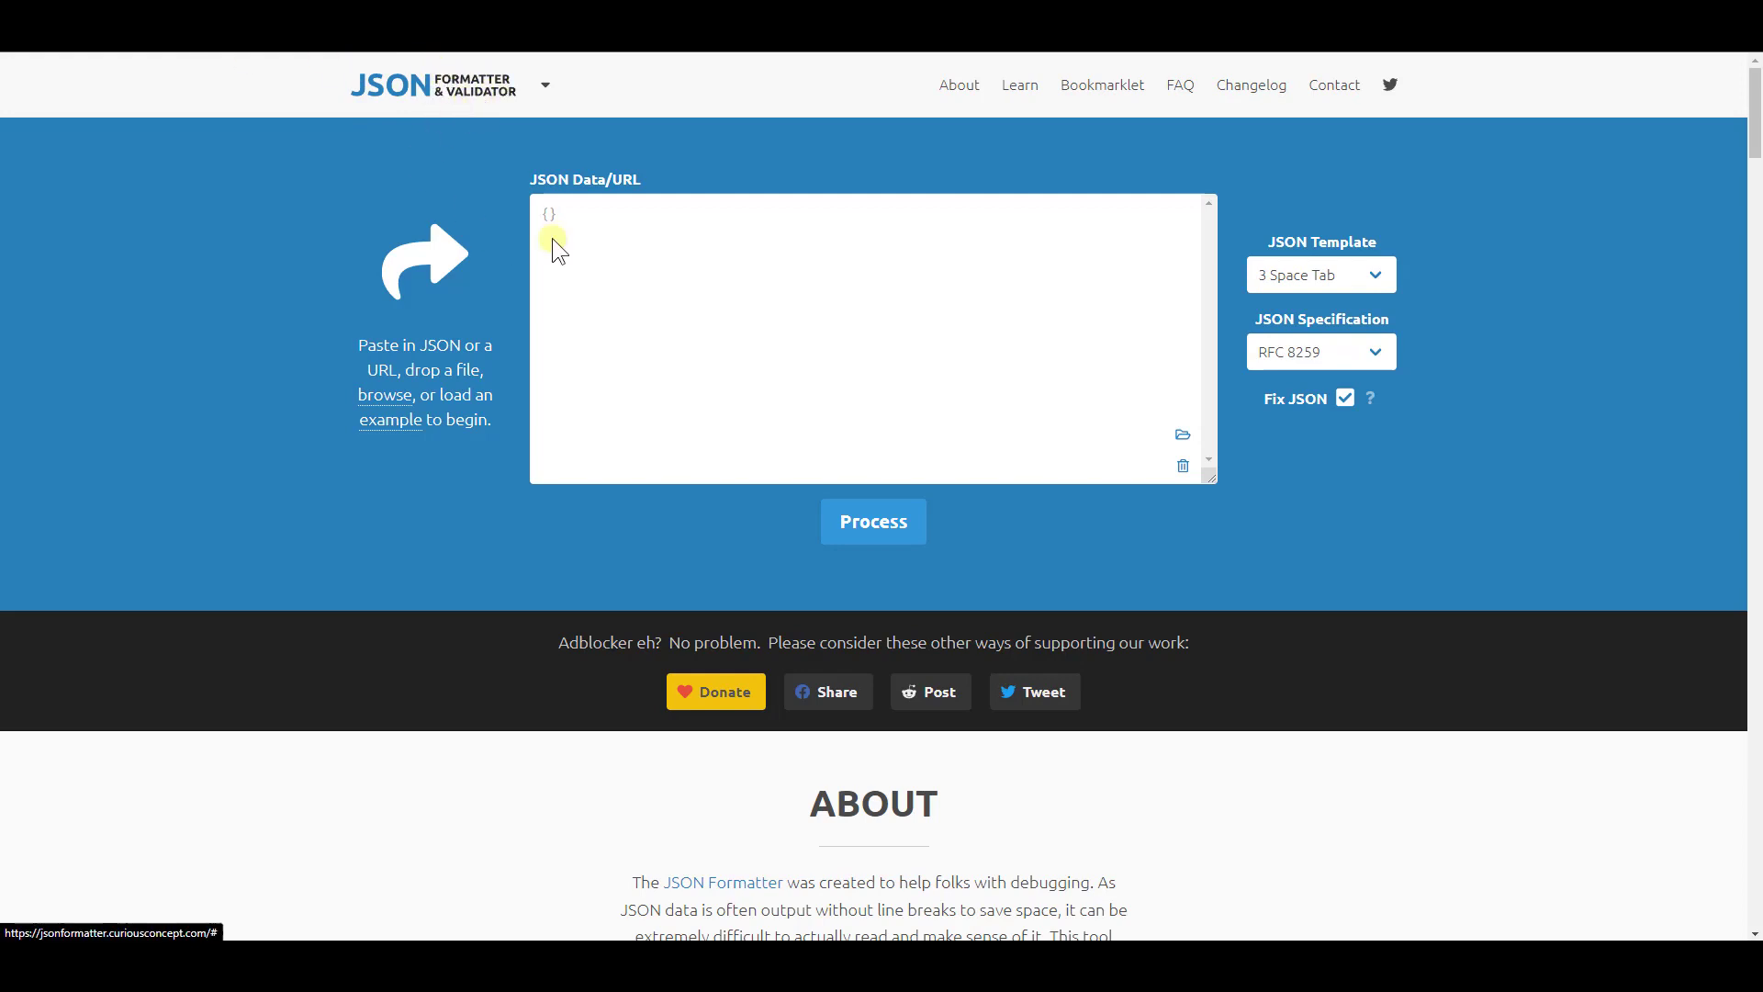
# Paste the copied slider options as JSON data, process them, and copy the formatted JSON to the clipboard
pyautogui.click(611, 220)
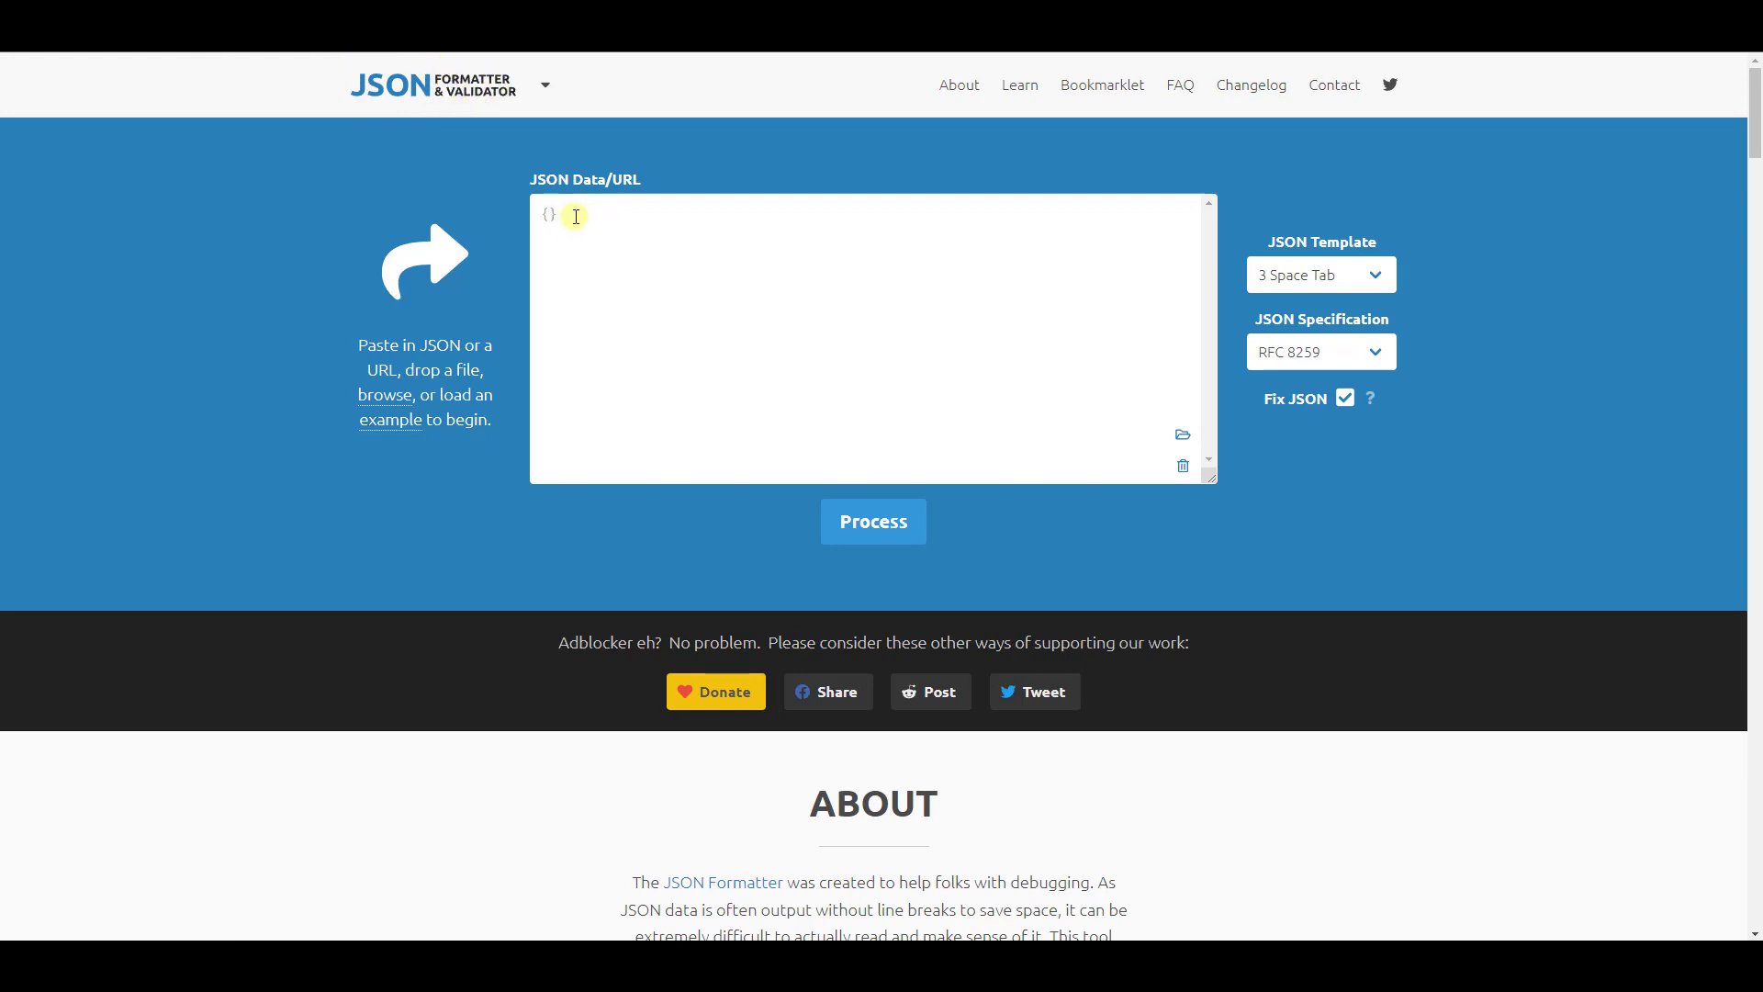
pyautogui.write('{"type":"loop","direction":"ltr","keyboard":"global","height":"auto","gap":"10px","start":0,"perPage":"4","perMove":1,"speed":400,"interval":3000,"autoHeight":true,"autoplay":false,"pauseOnHover":false,"pauseOnFocus":false,"arrows":true,"pagination":false,"breakpoints":{"580":{"perPage":"2"}}}')
pyautogui.click(918, 537)
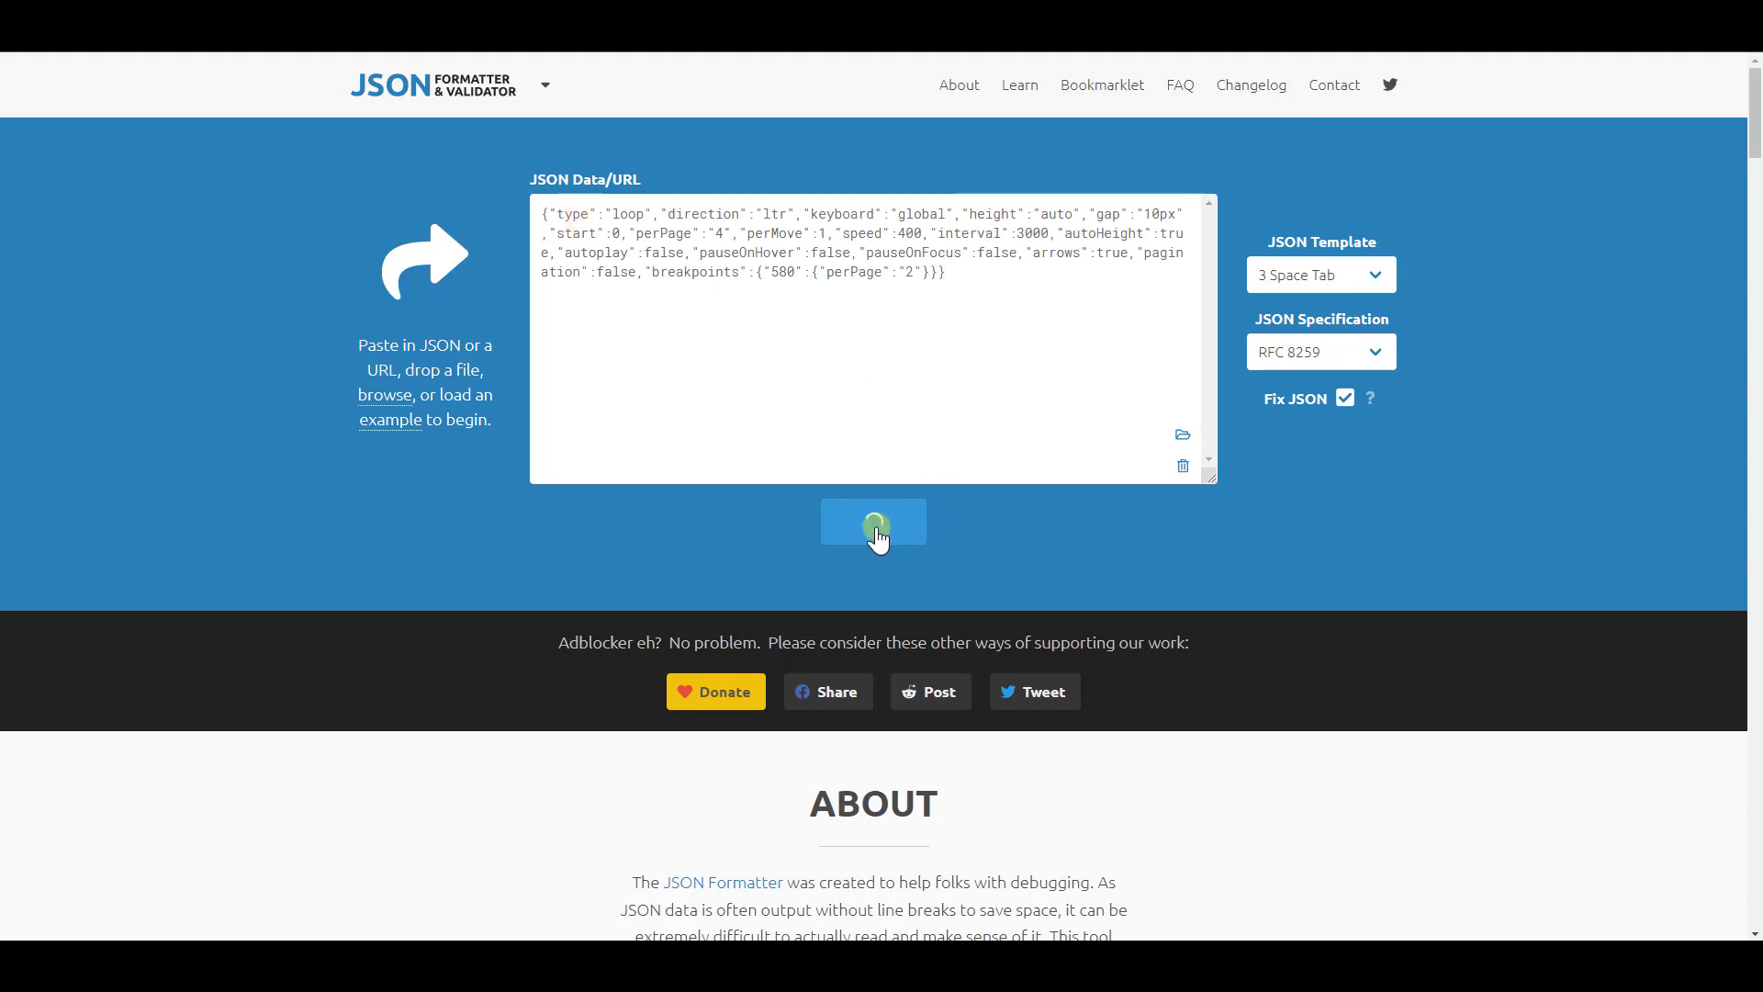
pyautogui.scroll(-5, 806, 515)
pyautogui.scroll(-2, 696, 499)
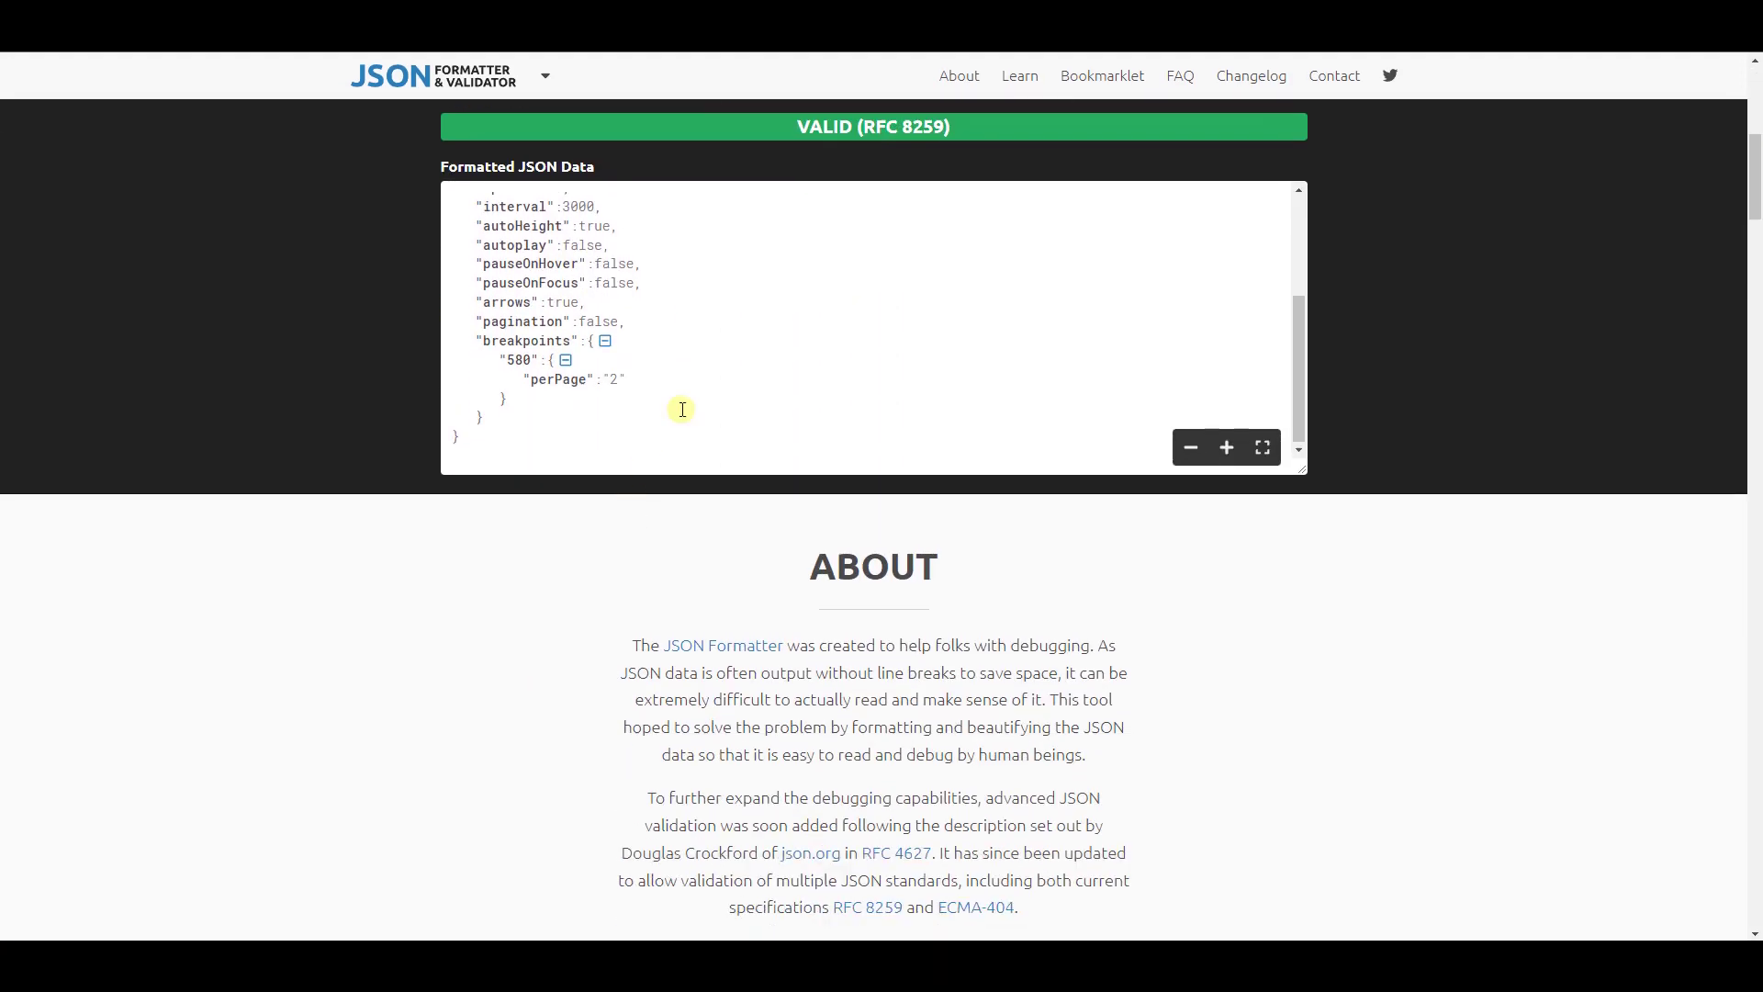
pyautogui.scroll(3, 684, 404)
pyautogui.scroll(2, 652, 377)
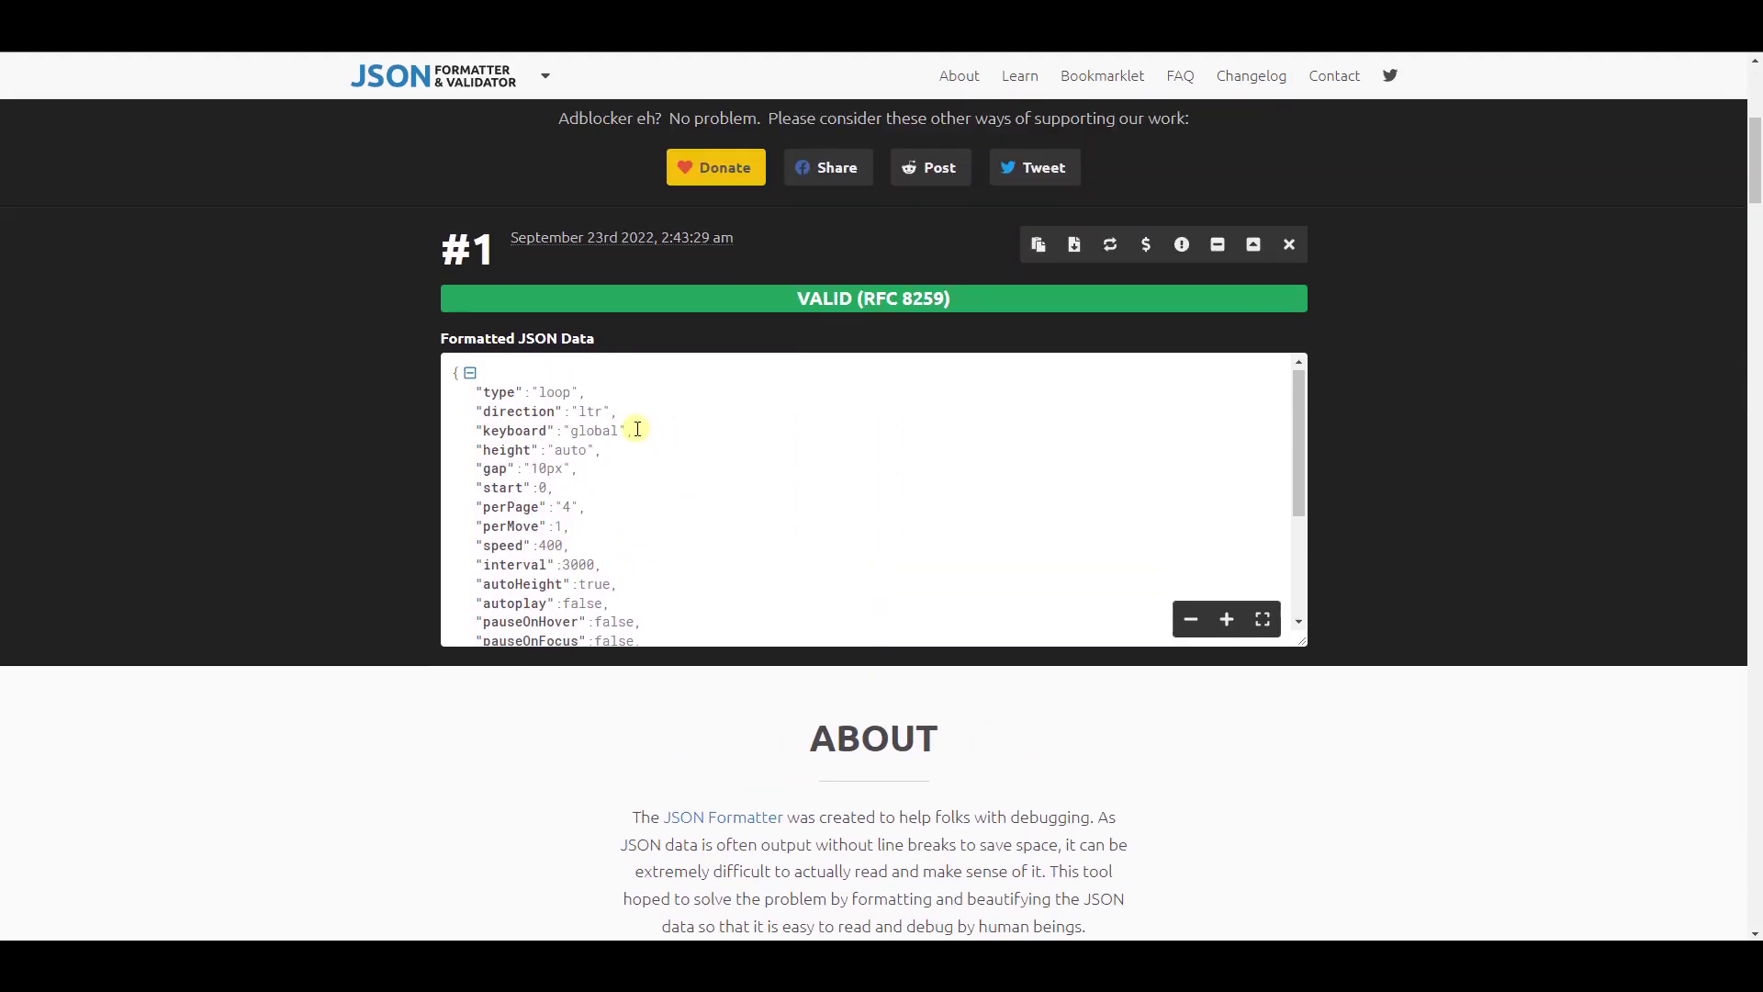
pyautogui.click(1036, 260)
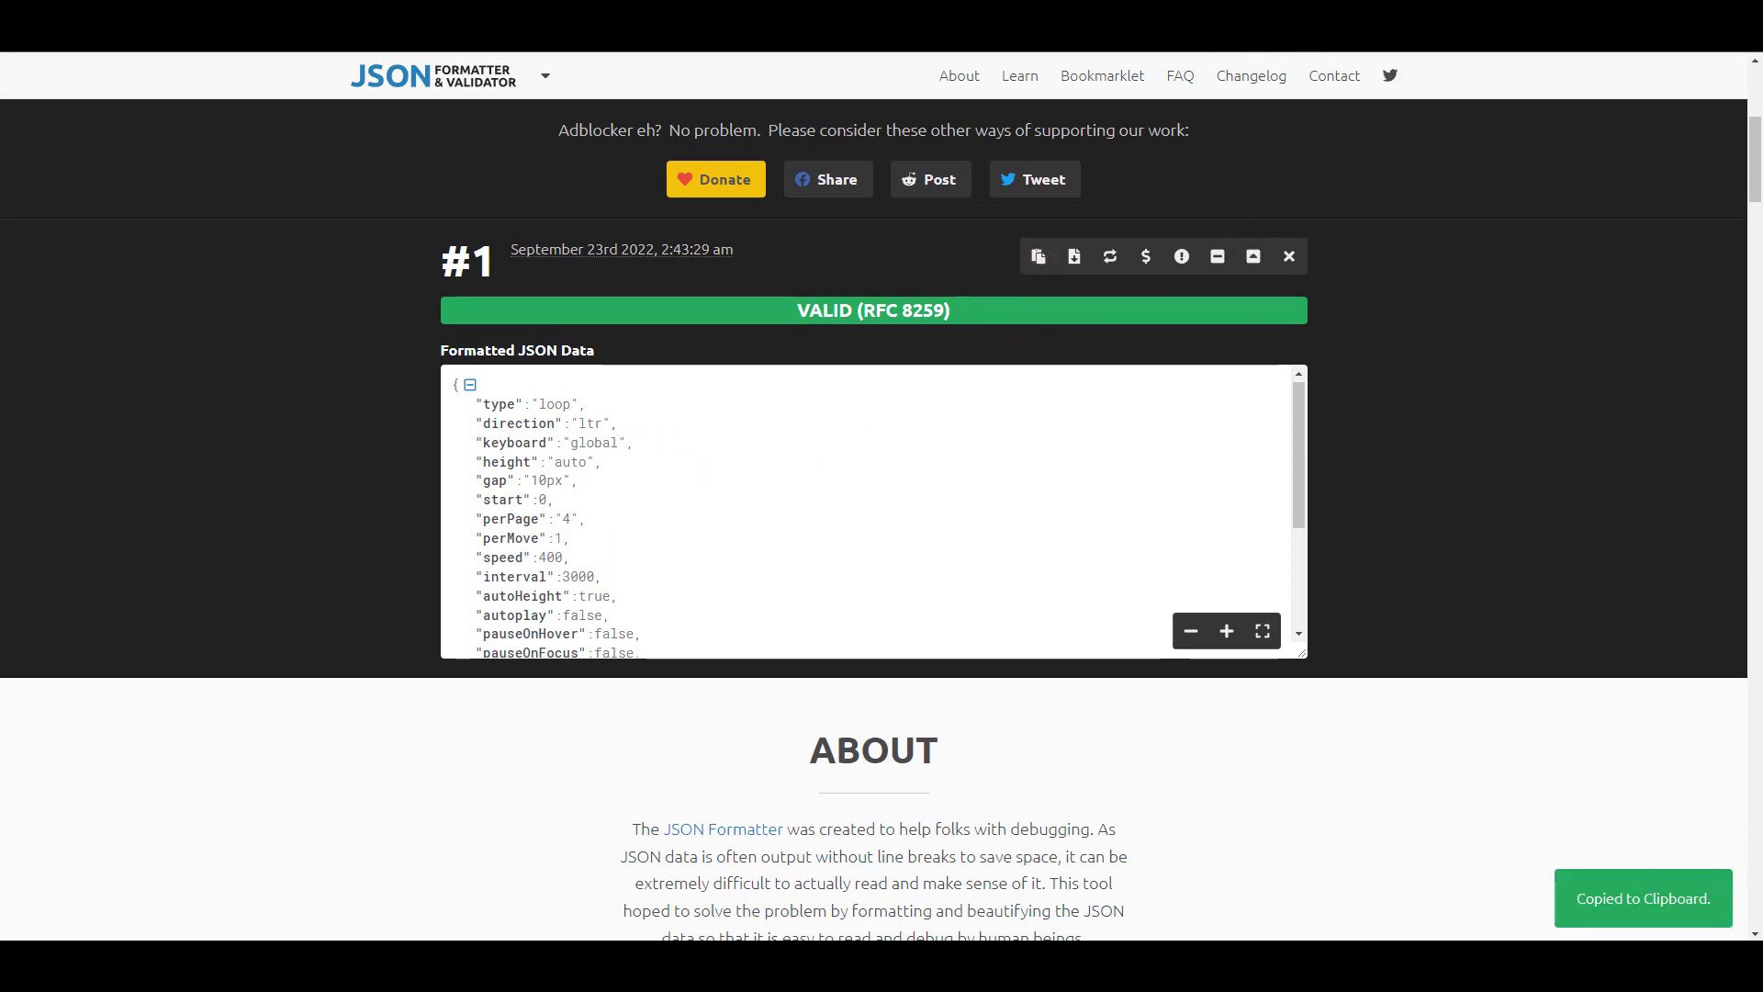
# Back in the Bricks builder's desktop view, set the thumbnail slider's options type to Custom and paste the formatted JSON as its custom options
pyautogui.click(1309, 27)
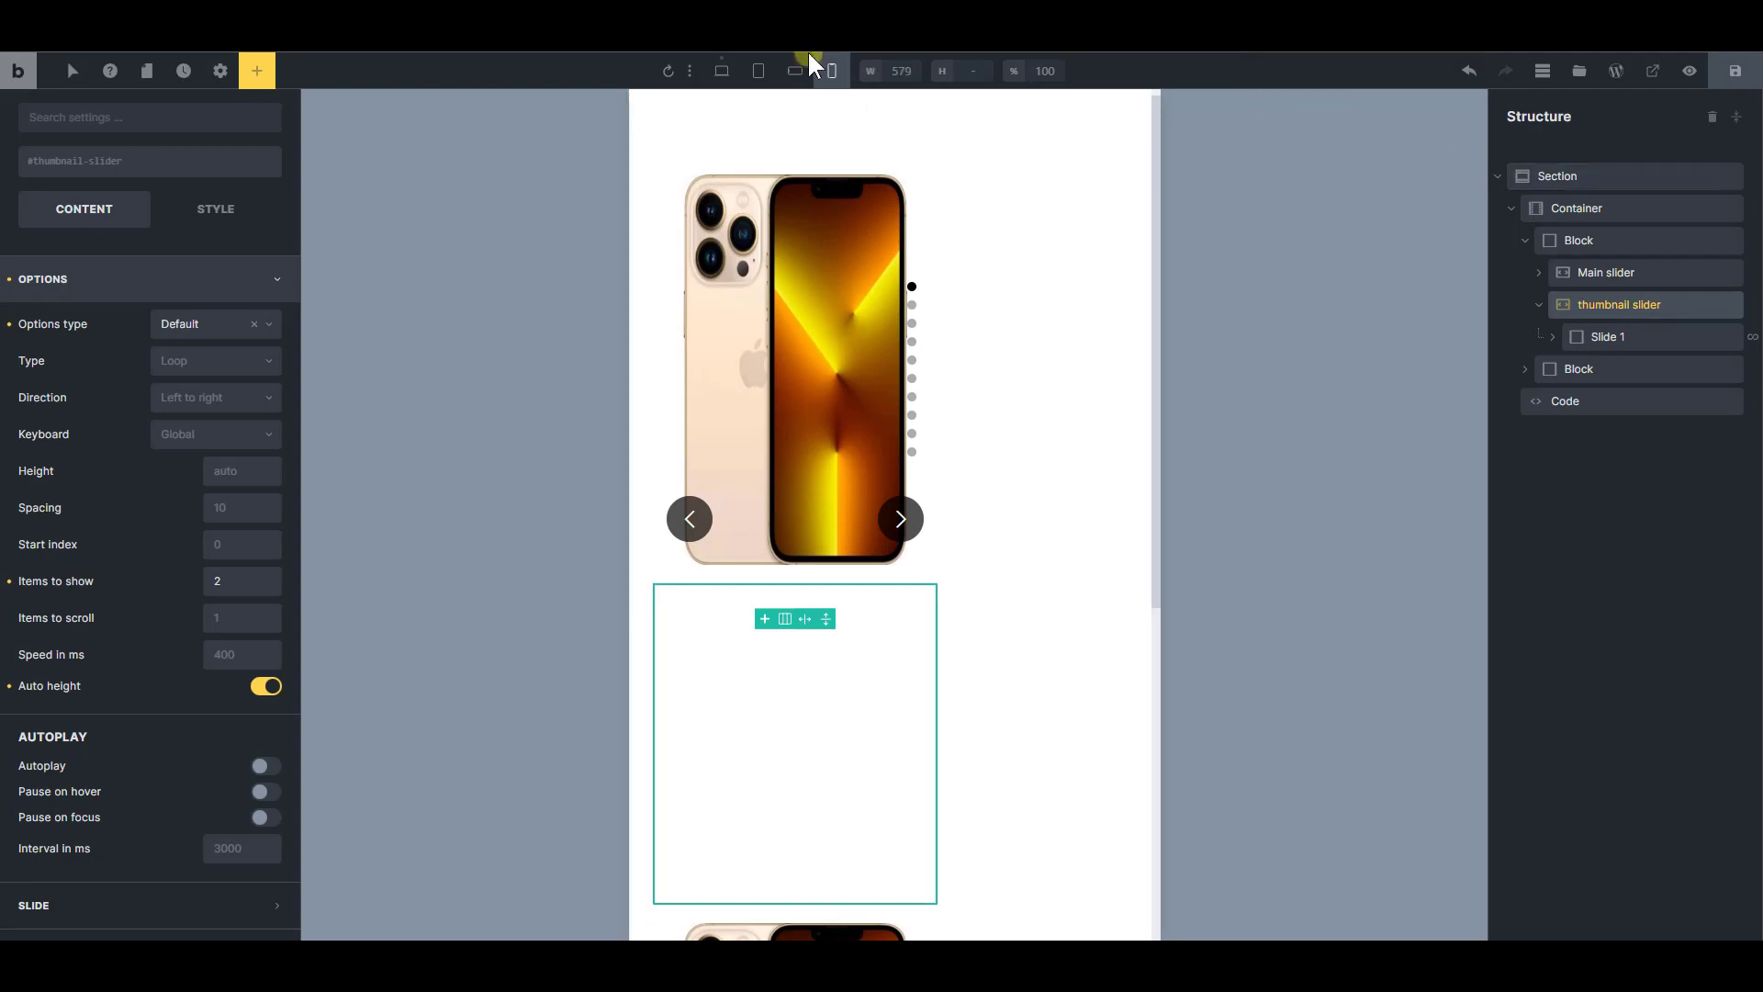
pyautogui.click(722, 71)
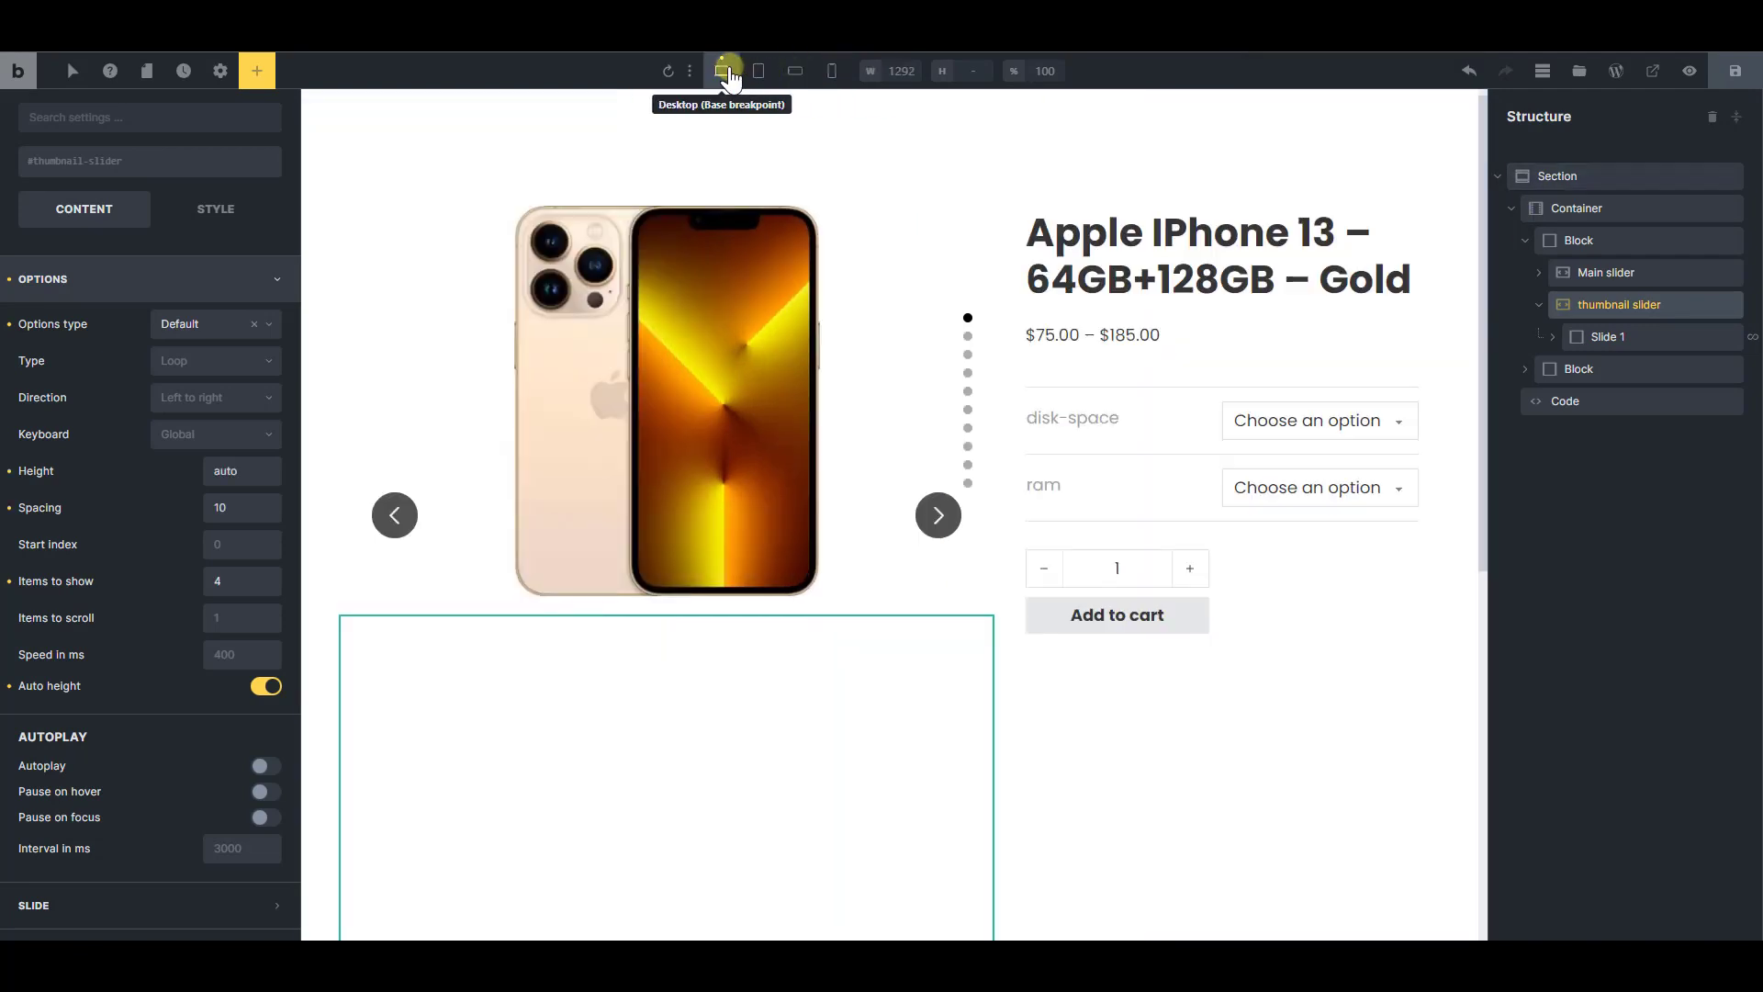
pyautogui.click(180, 327)
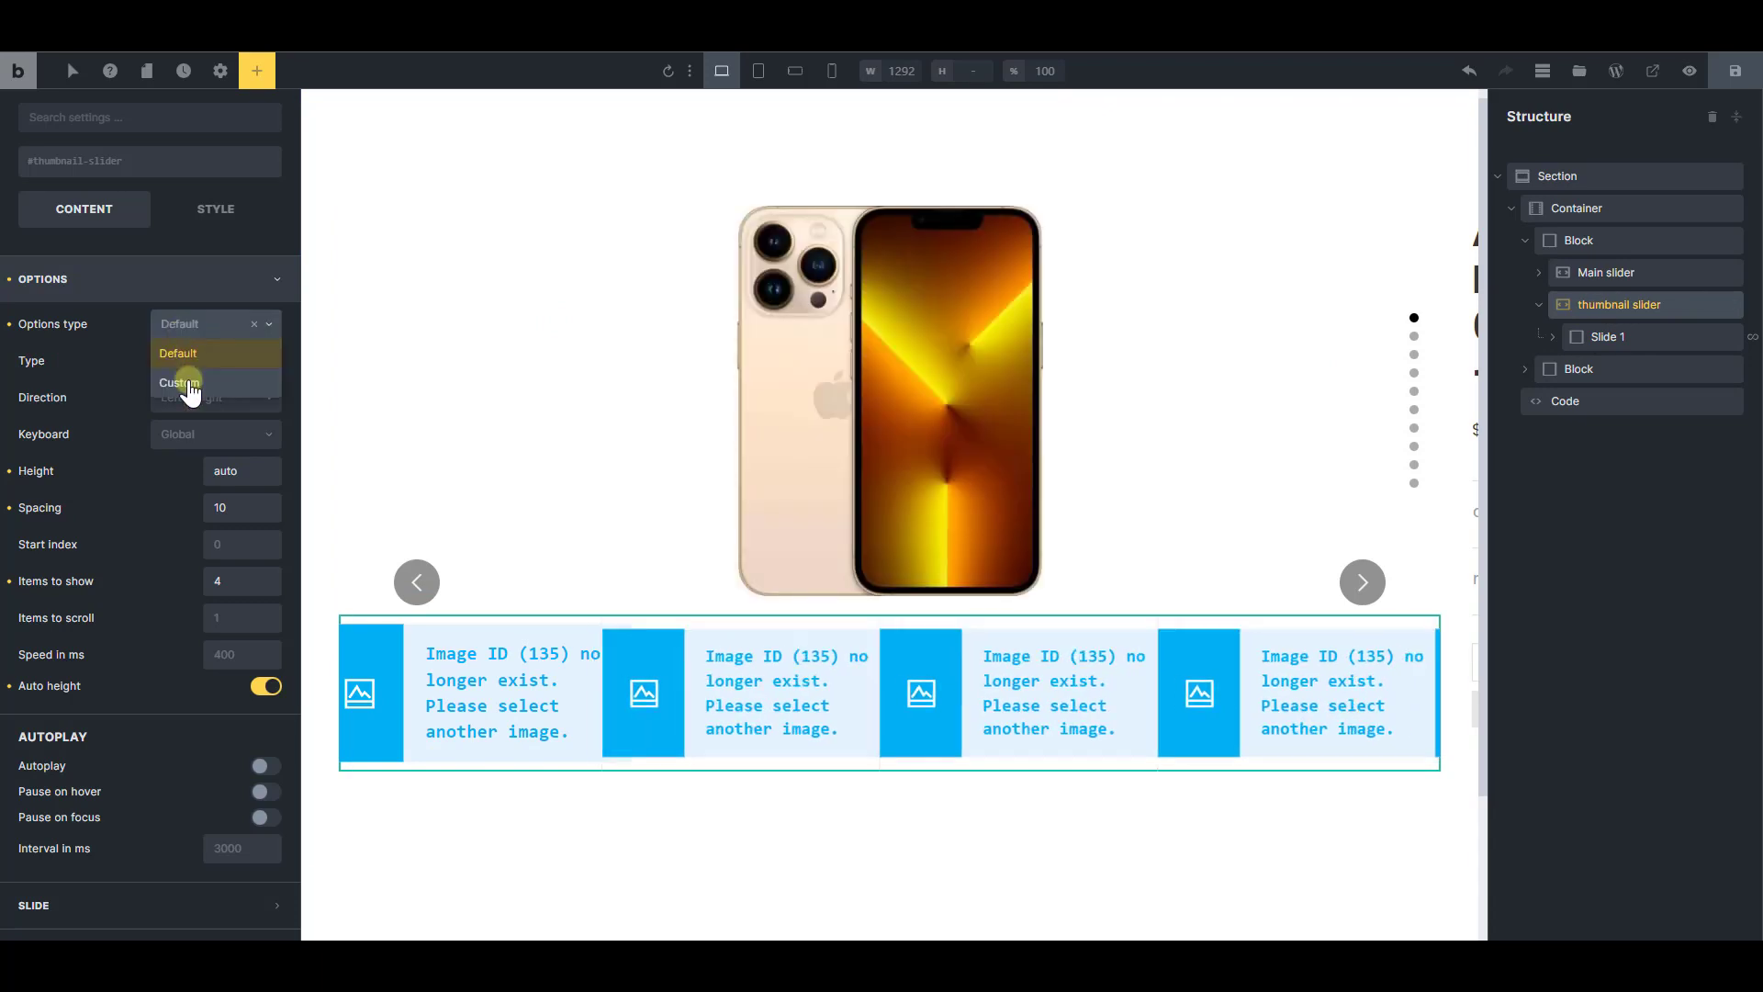
pyautogui.click(180, 382)
pyautogui.click(333, 624)
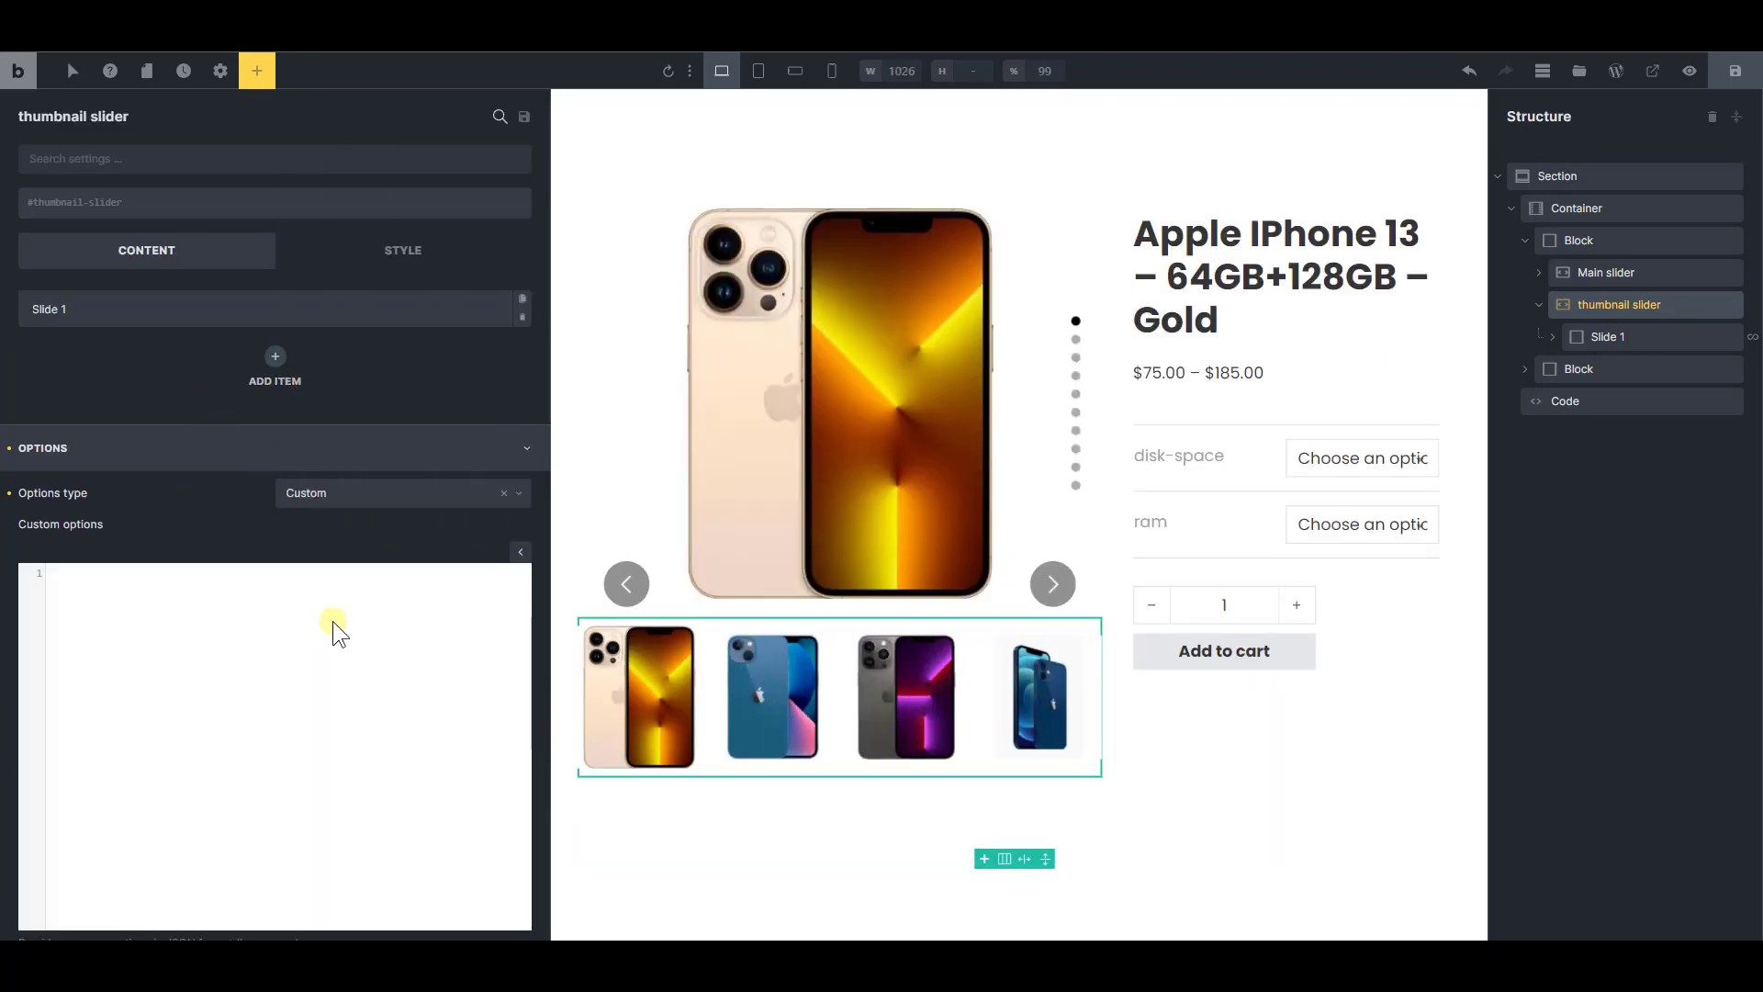
pyautogui.hotkey('ctrl', 'v')
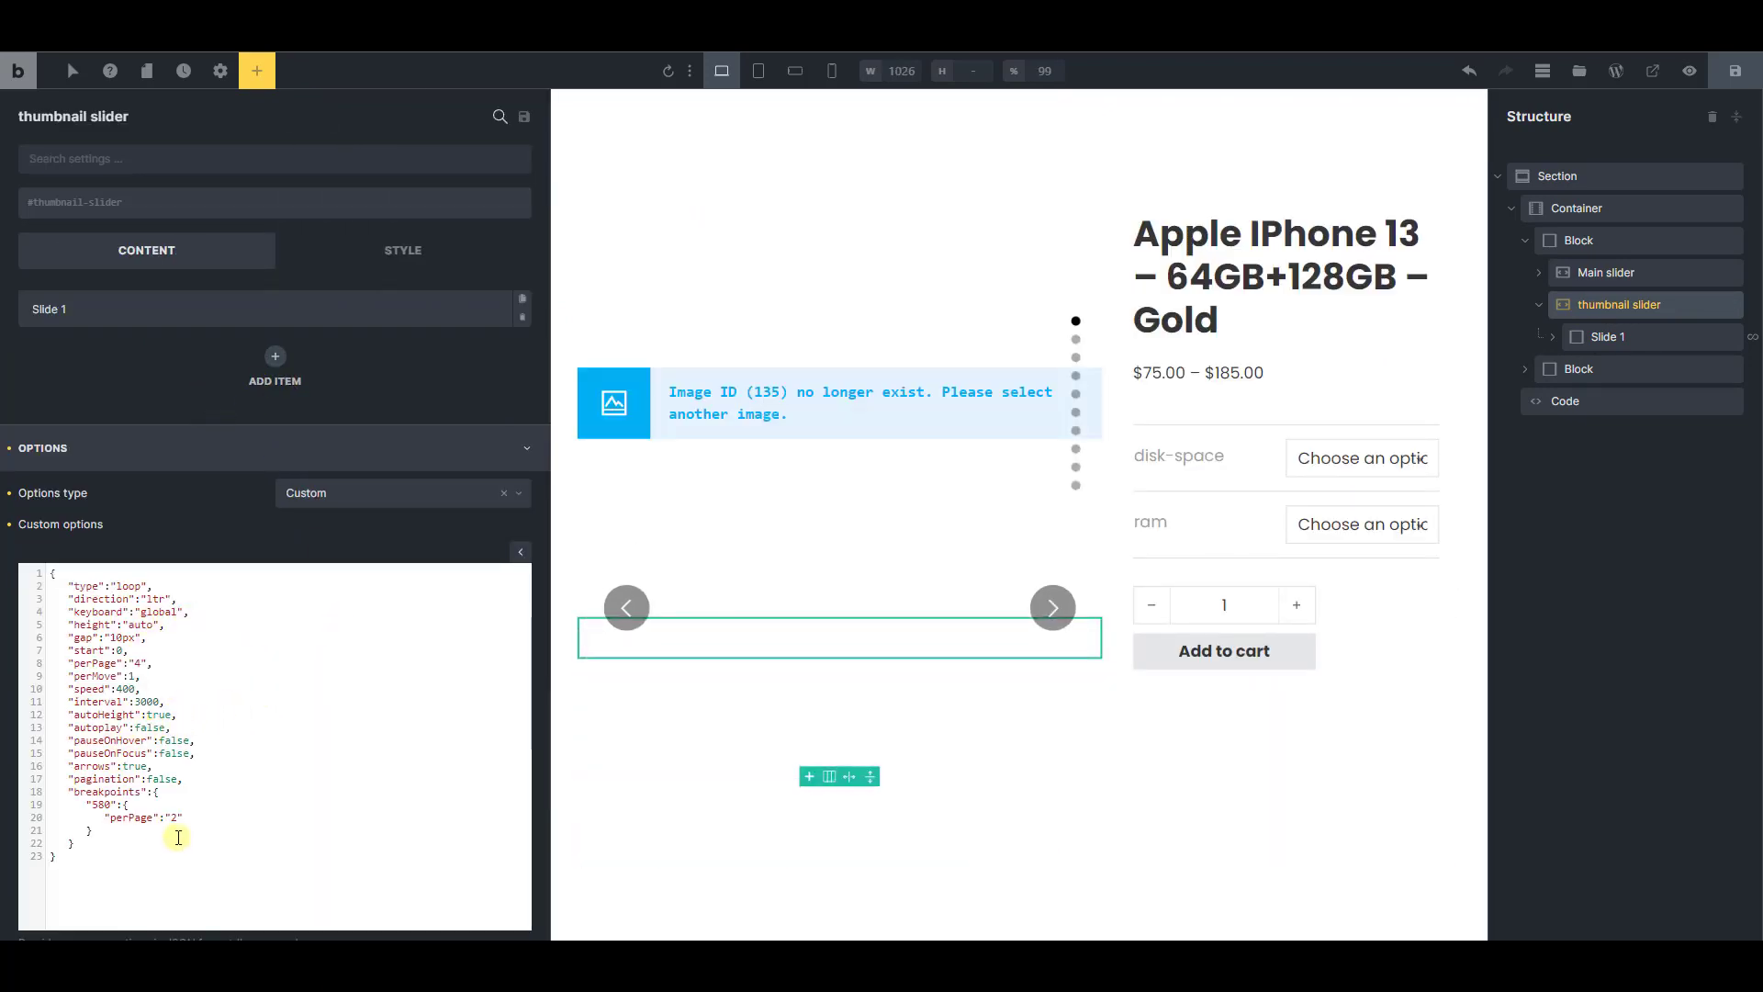
# Insert a blank line between the pagination and breakpoints entries in the thumbnail slider's custom options
pyautogui.click(224, 779)
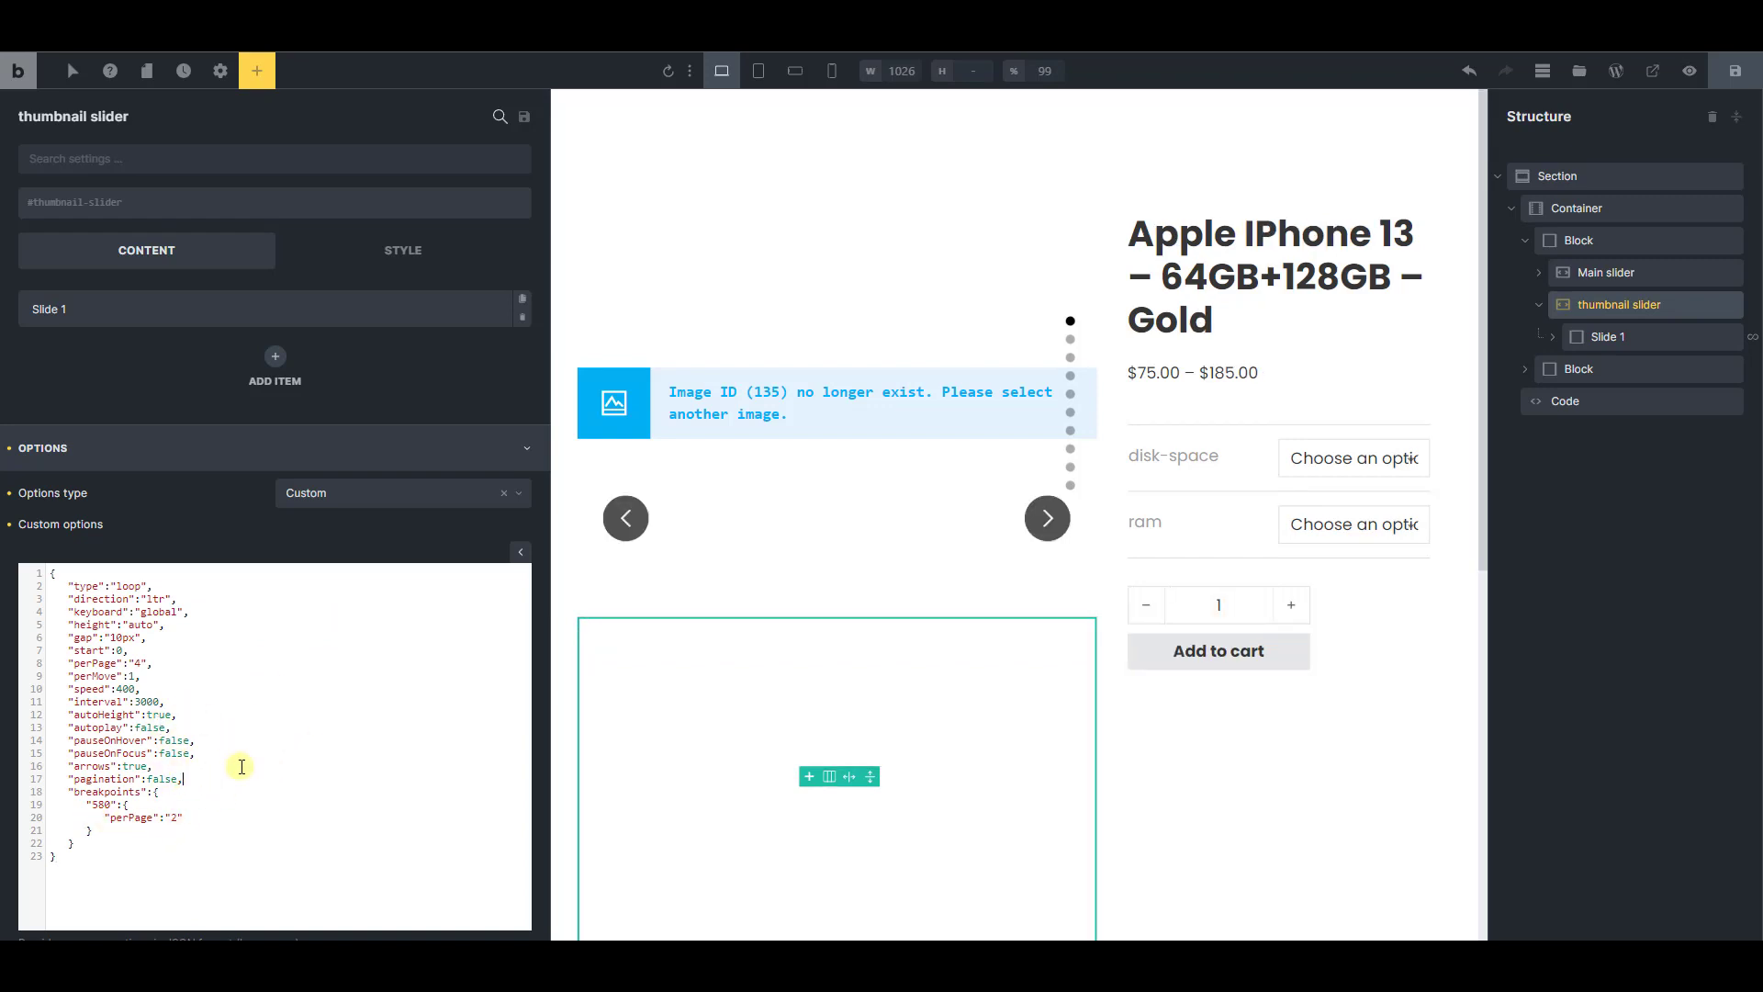
pyautogui.press('Return')
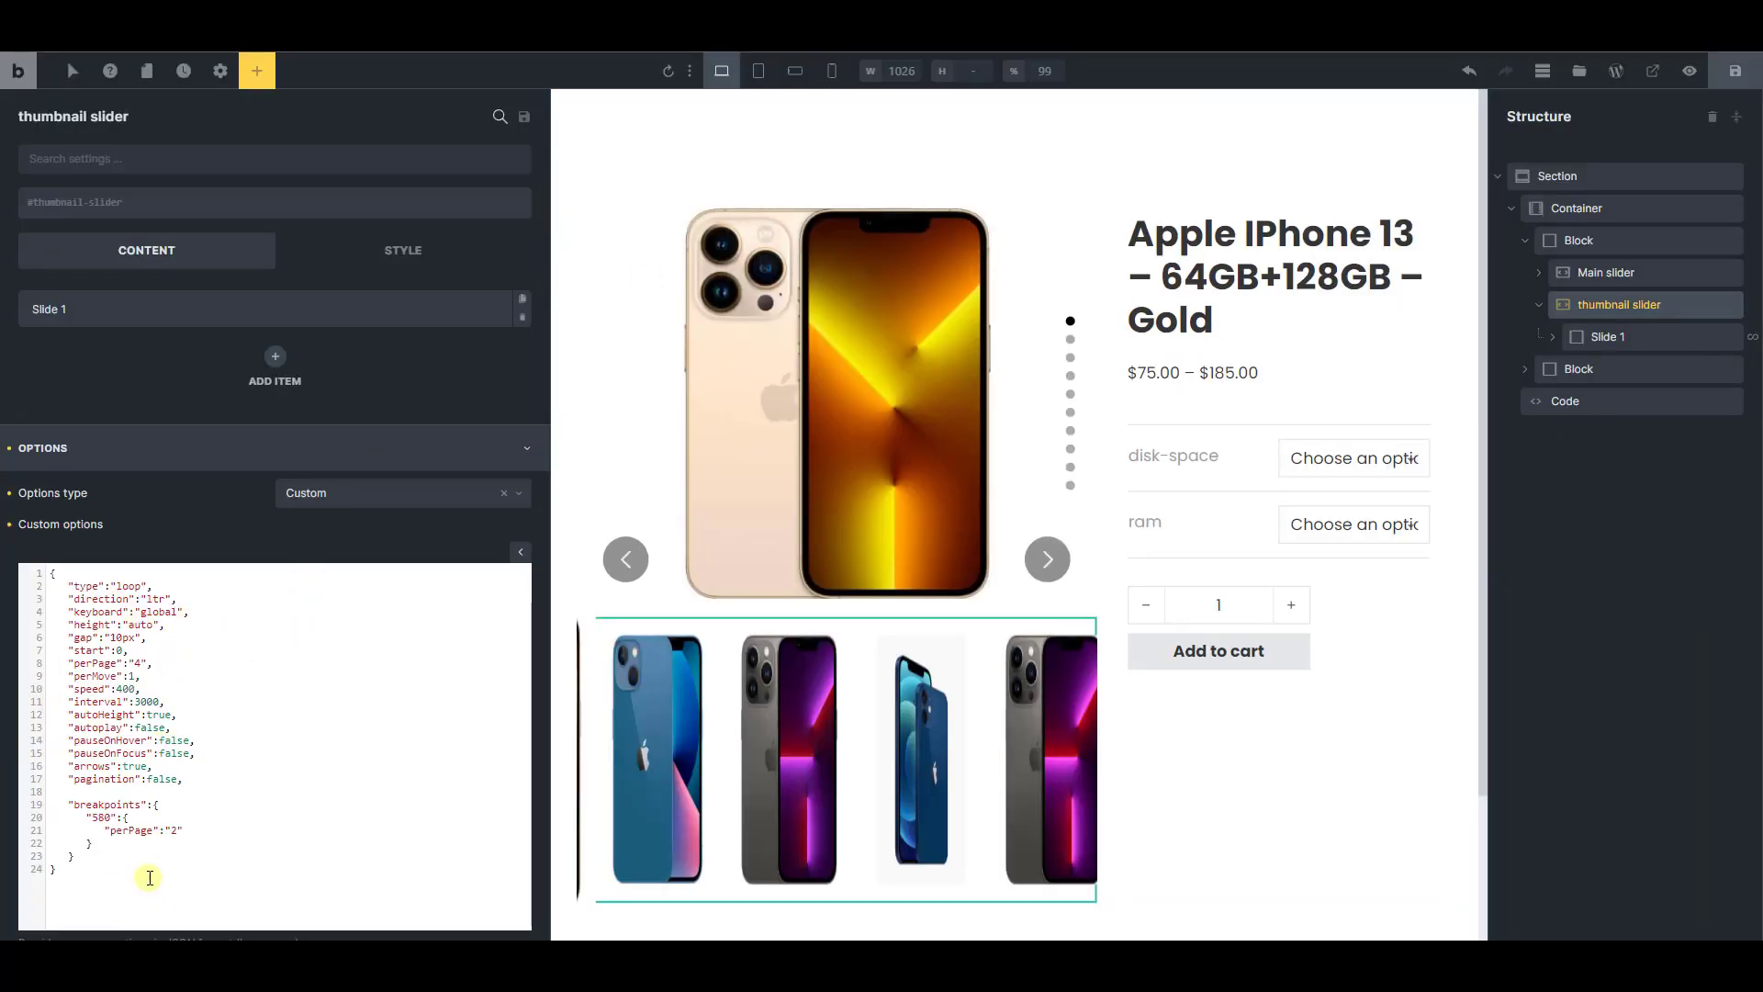
pyautogui.scroll(-2, 166, 807)
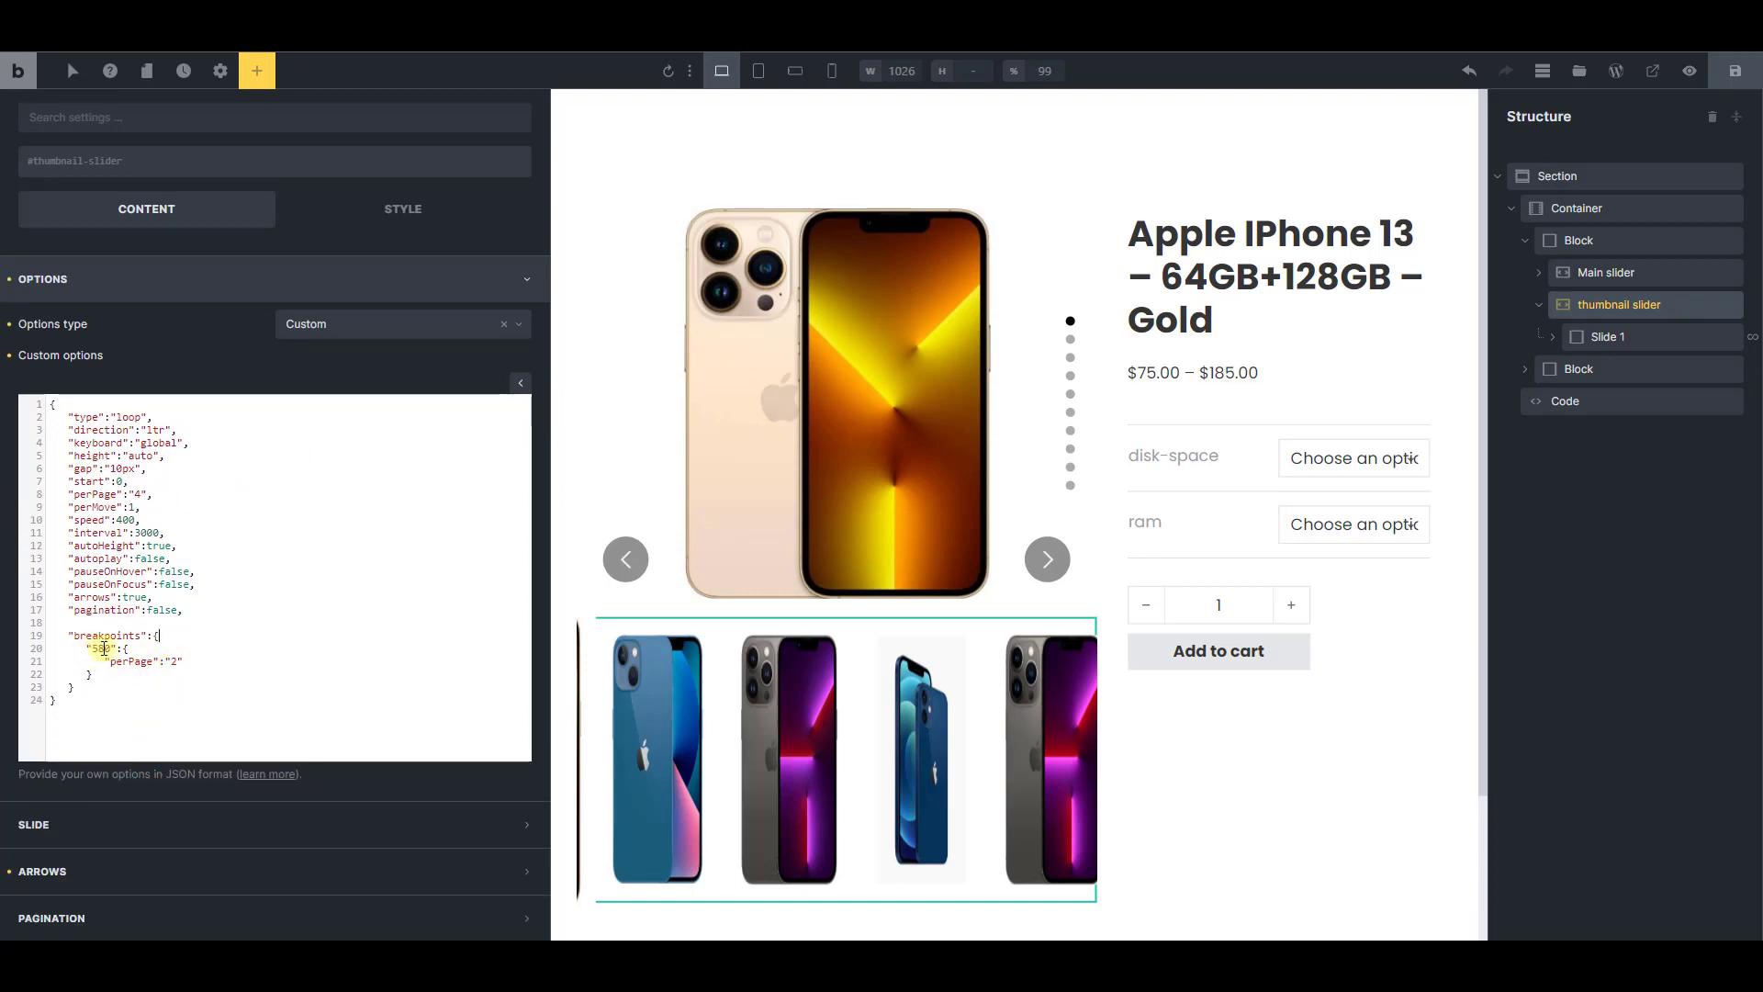
# Save the template, and step forward through the slides on the live product page with the developer tools closed
pyautogui.click(1733, 81)
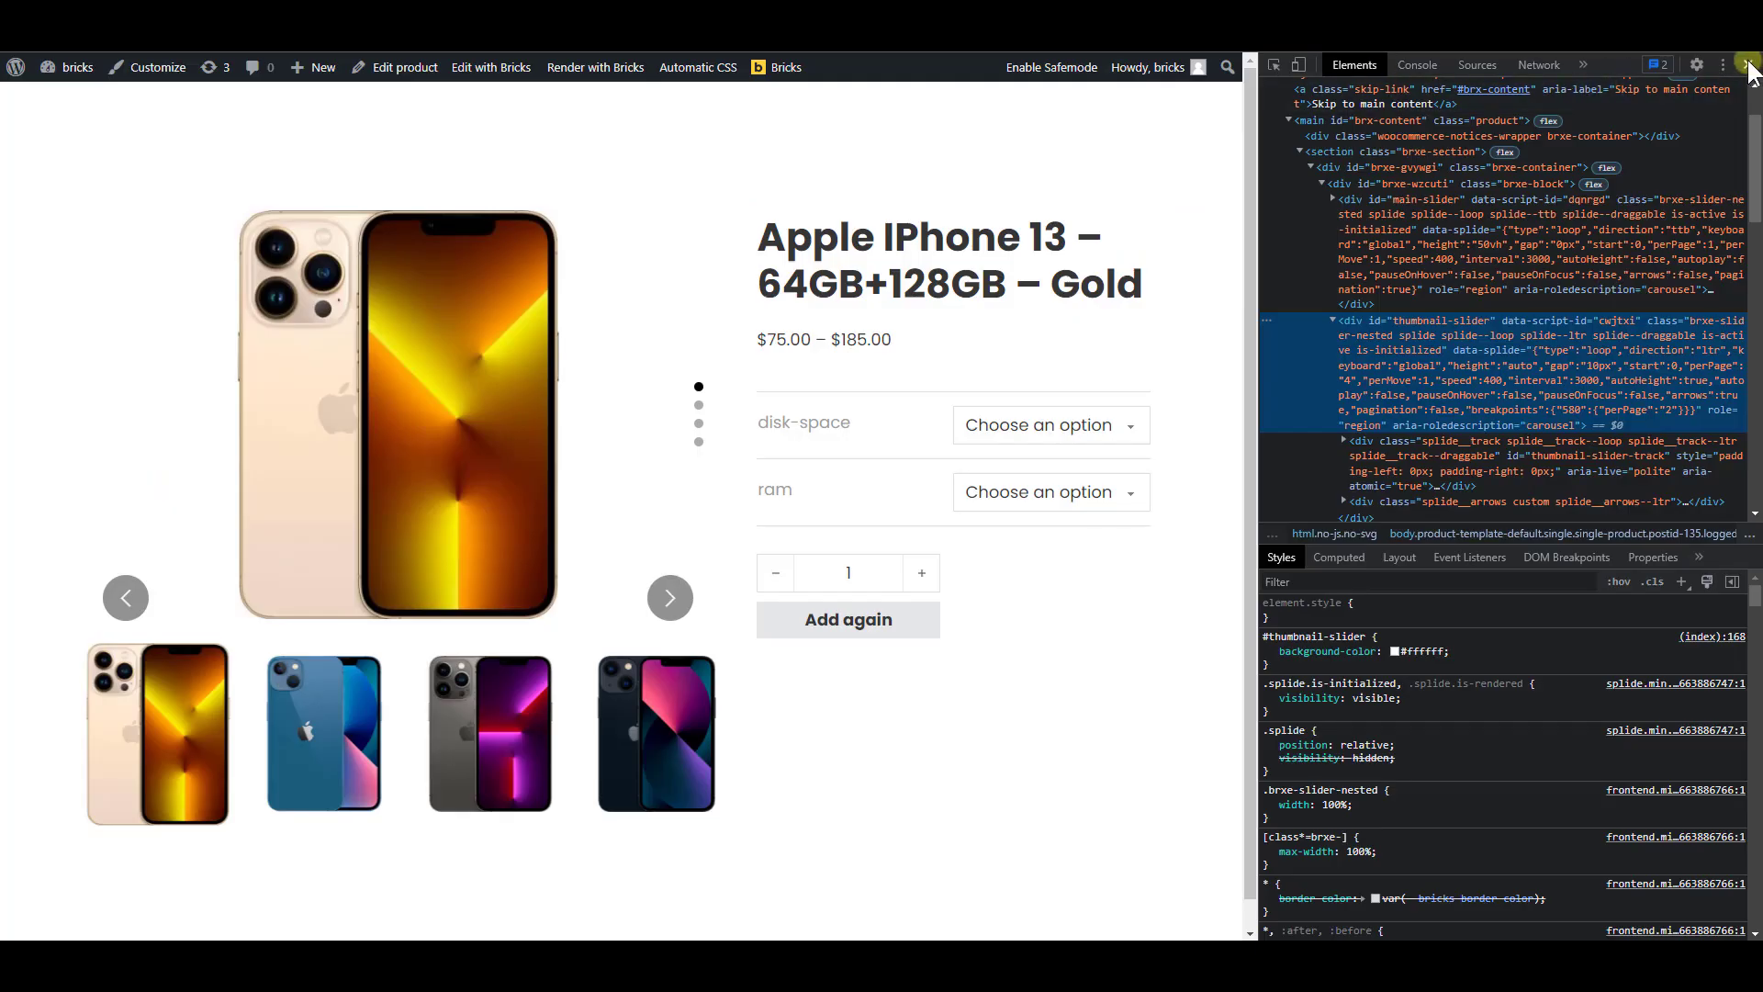
pyautogui.click(1748, 65)
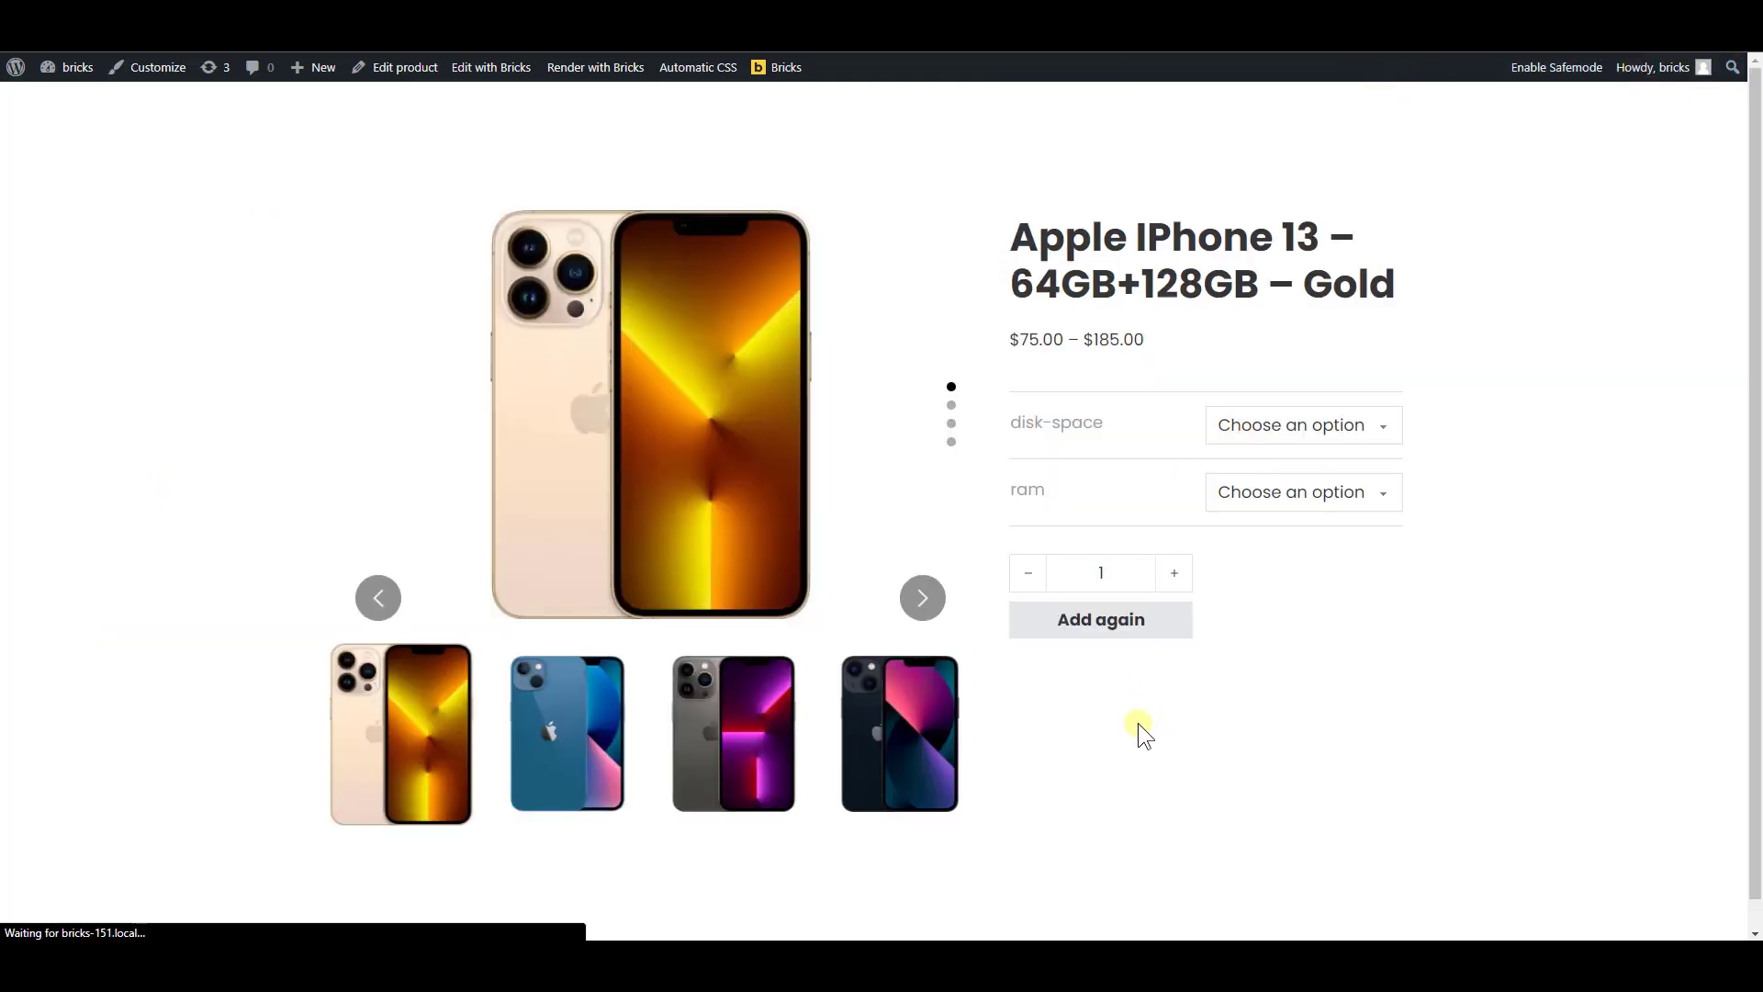
pyautogui.click(921, 599)
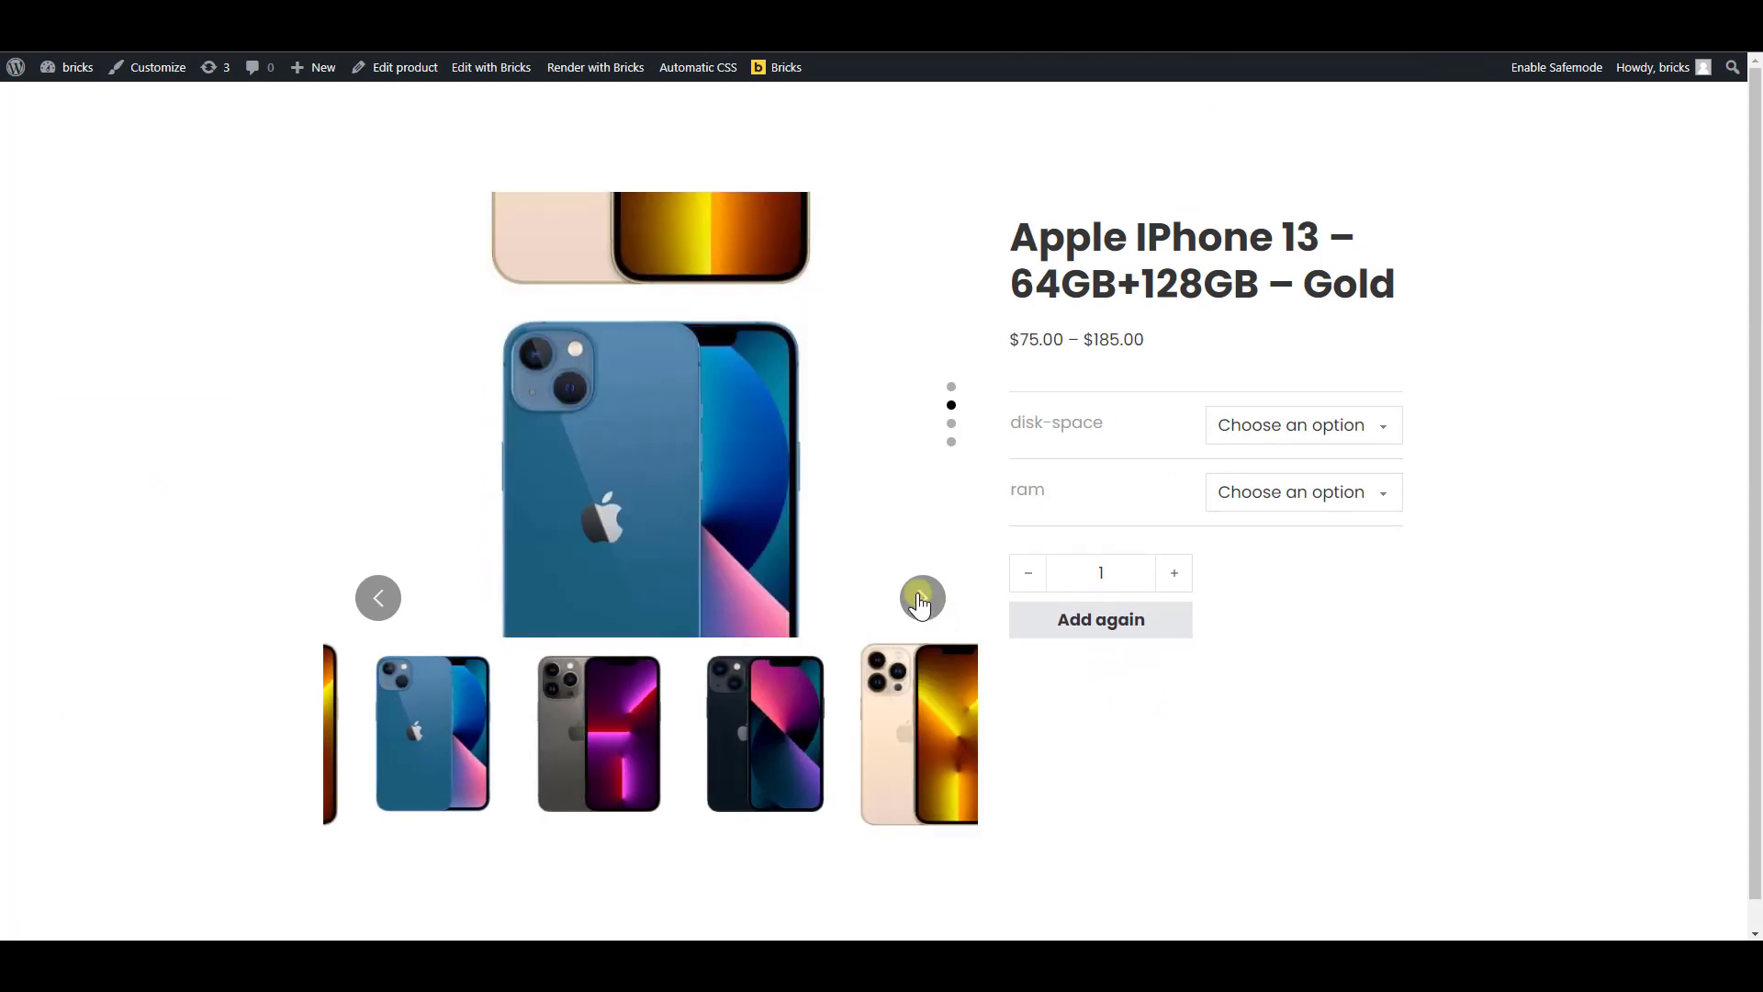
pyautogui.click(921, 599)
pyautogui.click(921, 598)
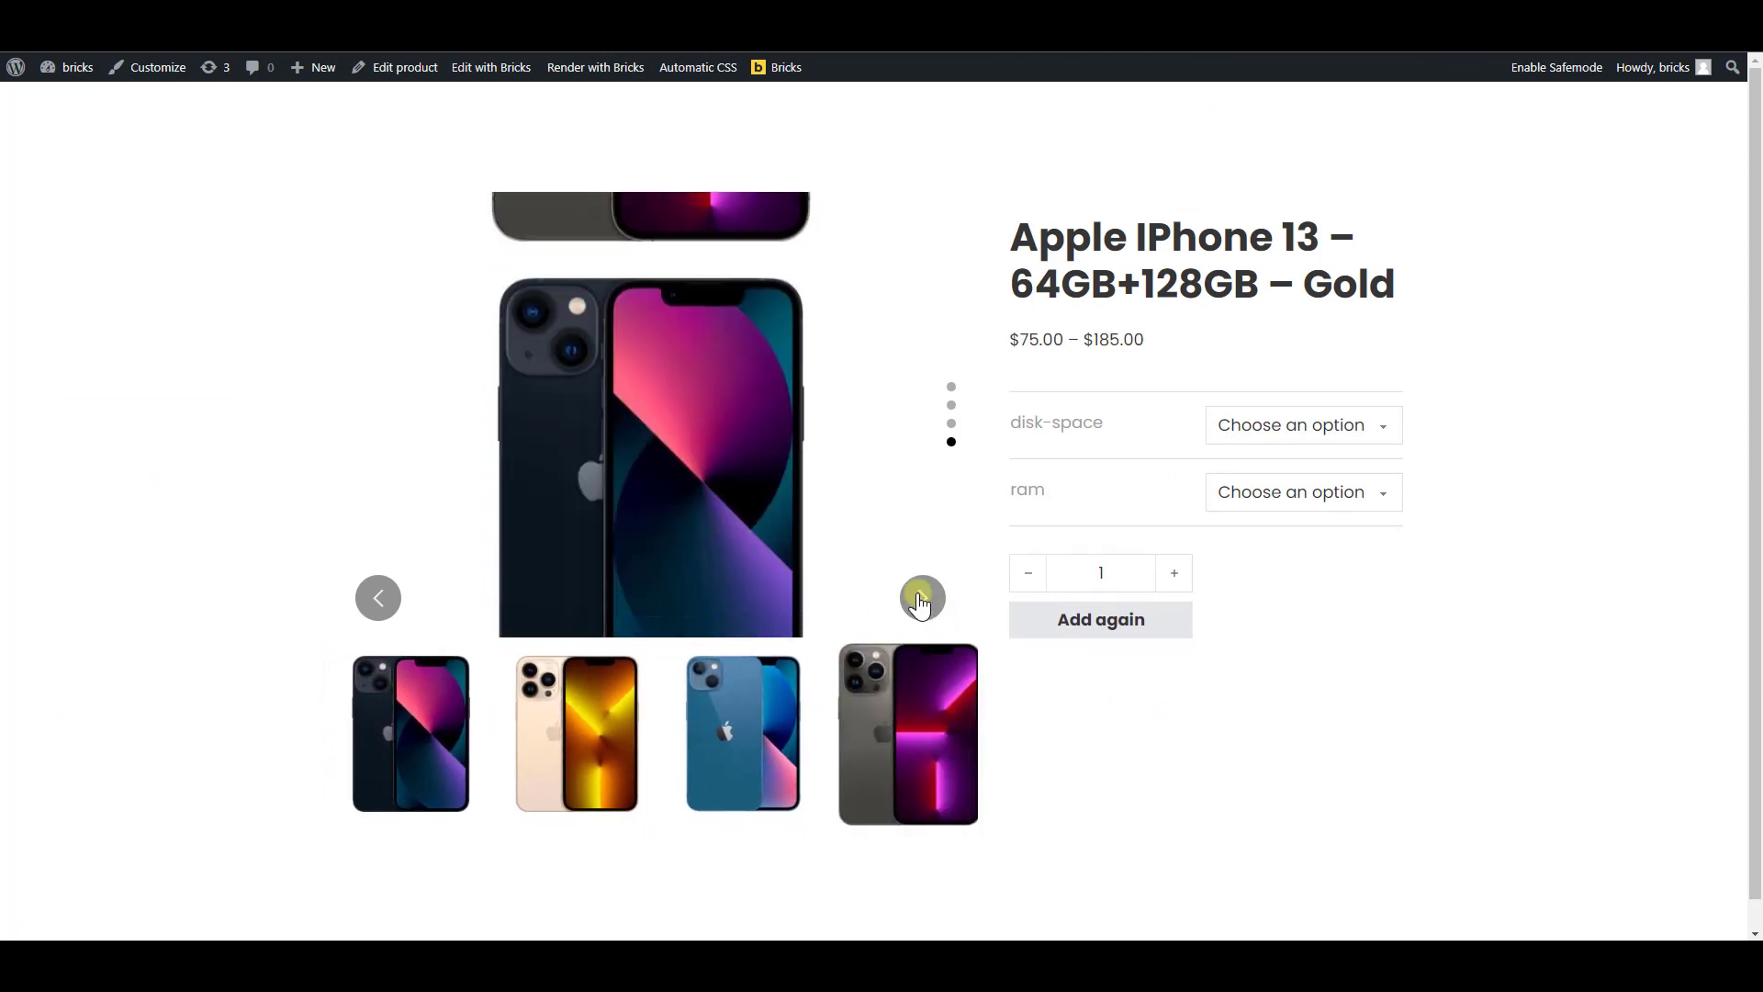
pyautogui.click(921, 599)
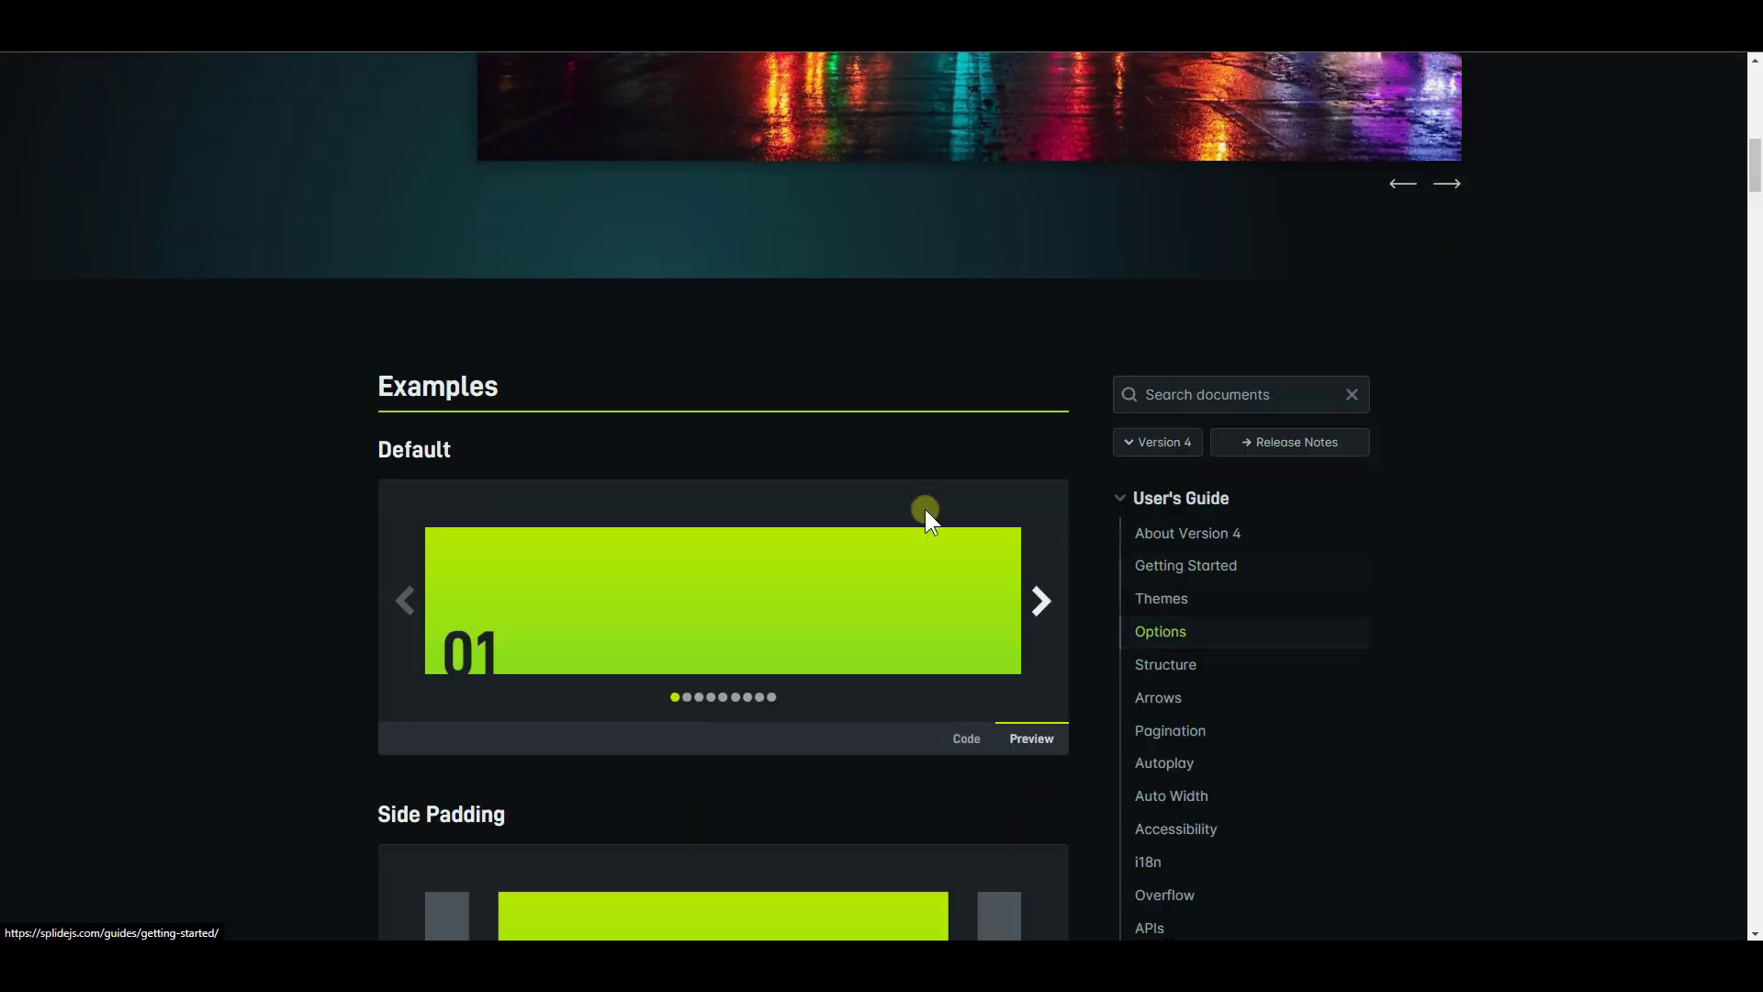
# On the Splide documentation site, try the Focus Center example, show its code and copy the focus : 'center', option
pyautogui.scroll(4, 838, 555)
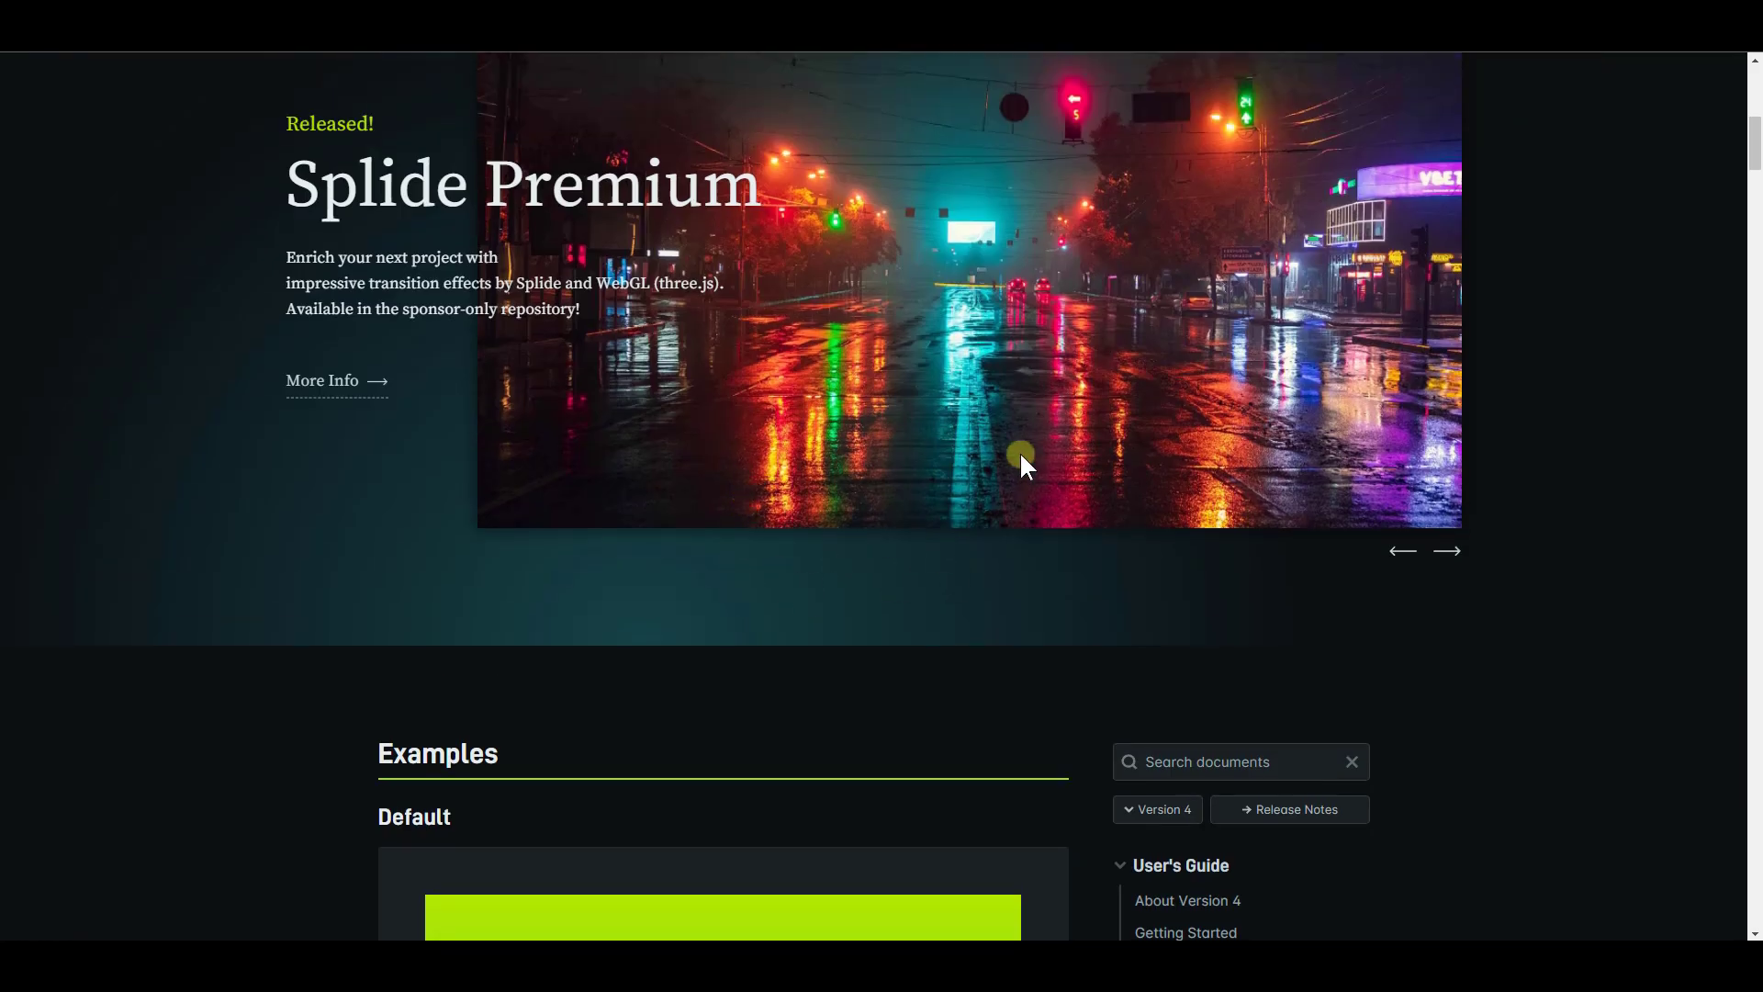
pyautogui.scroll(-15, 1024, 459)
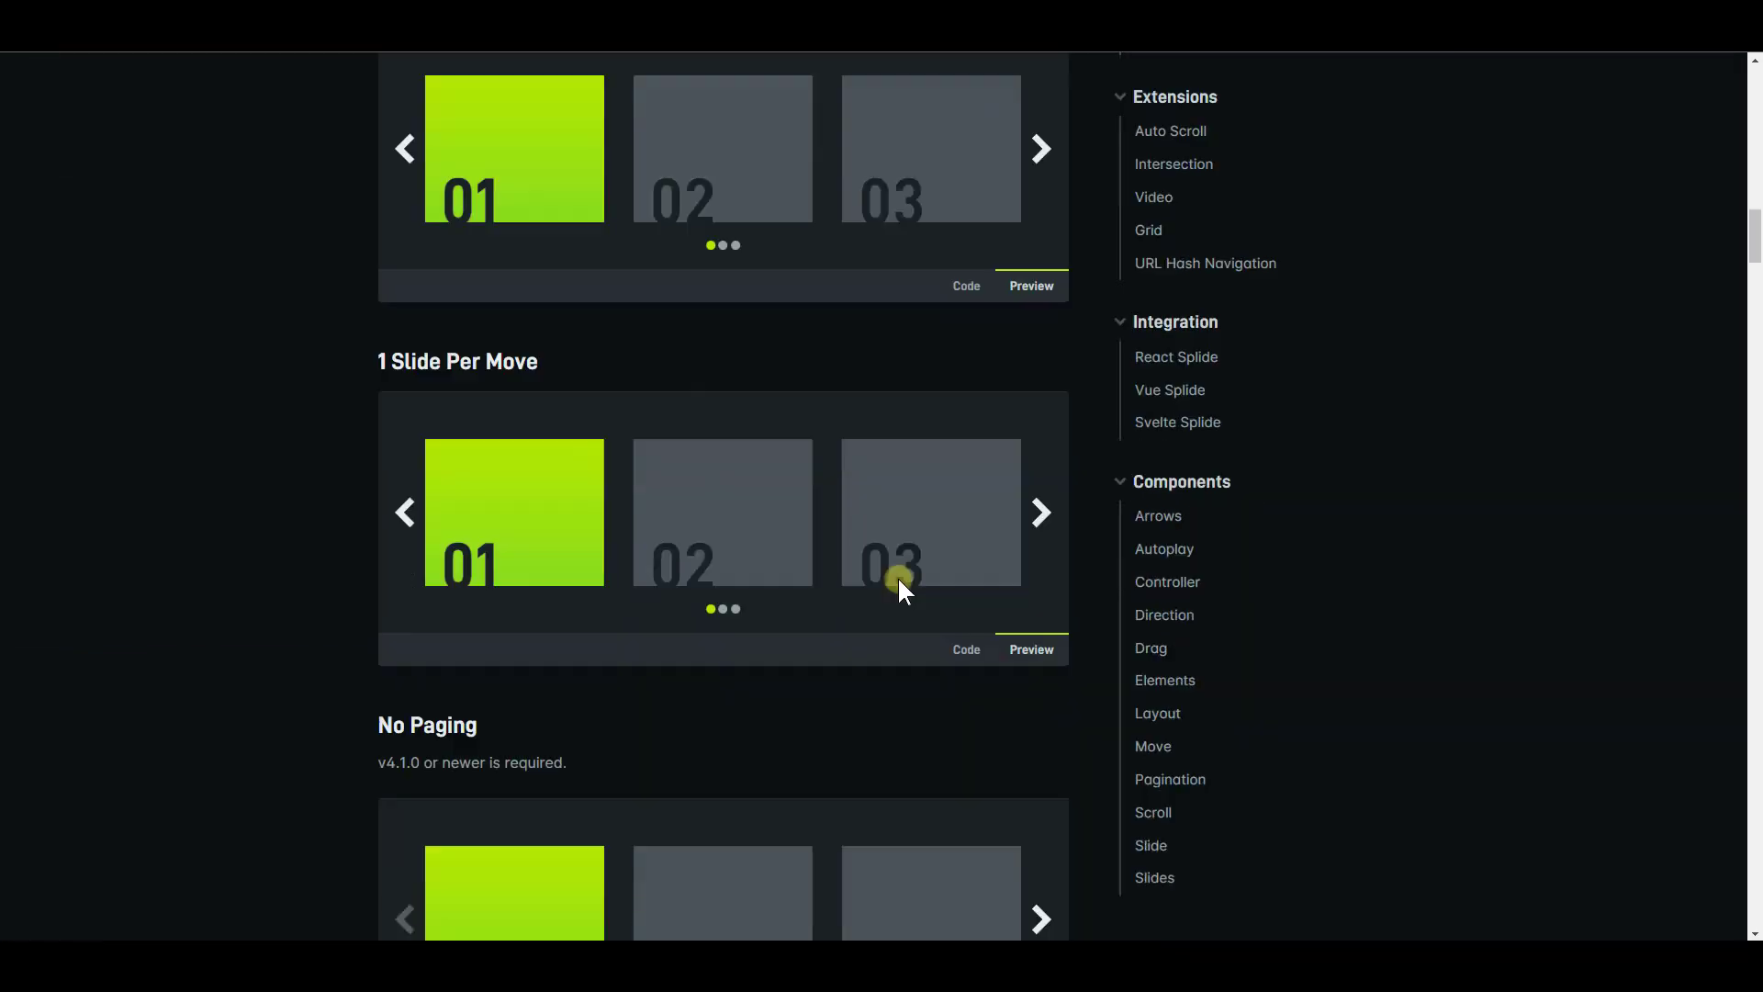
pyautogui.scroll(-12, 909, 575)
pyautogui.scroll(4, 909, 575)
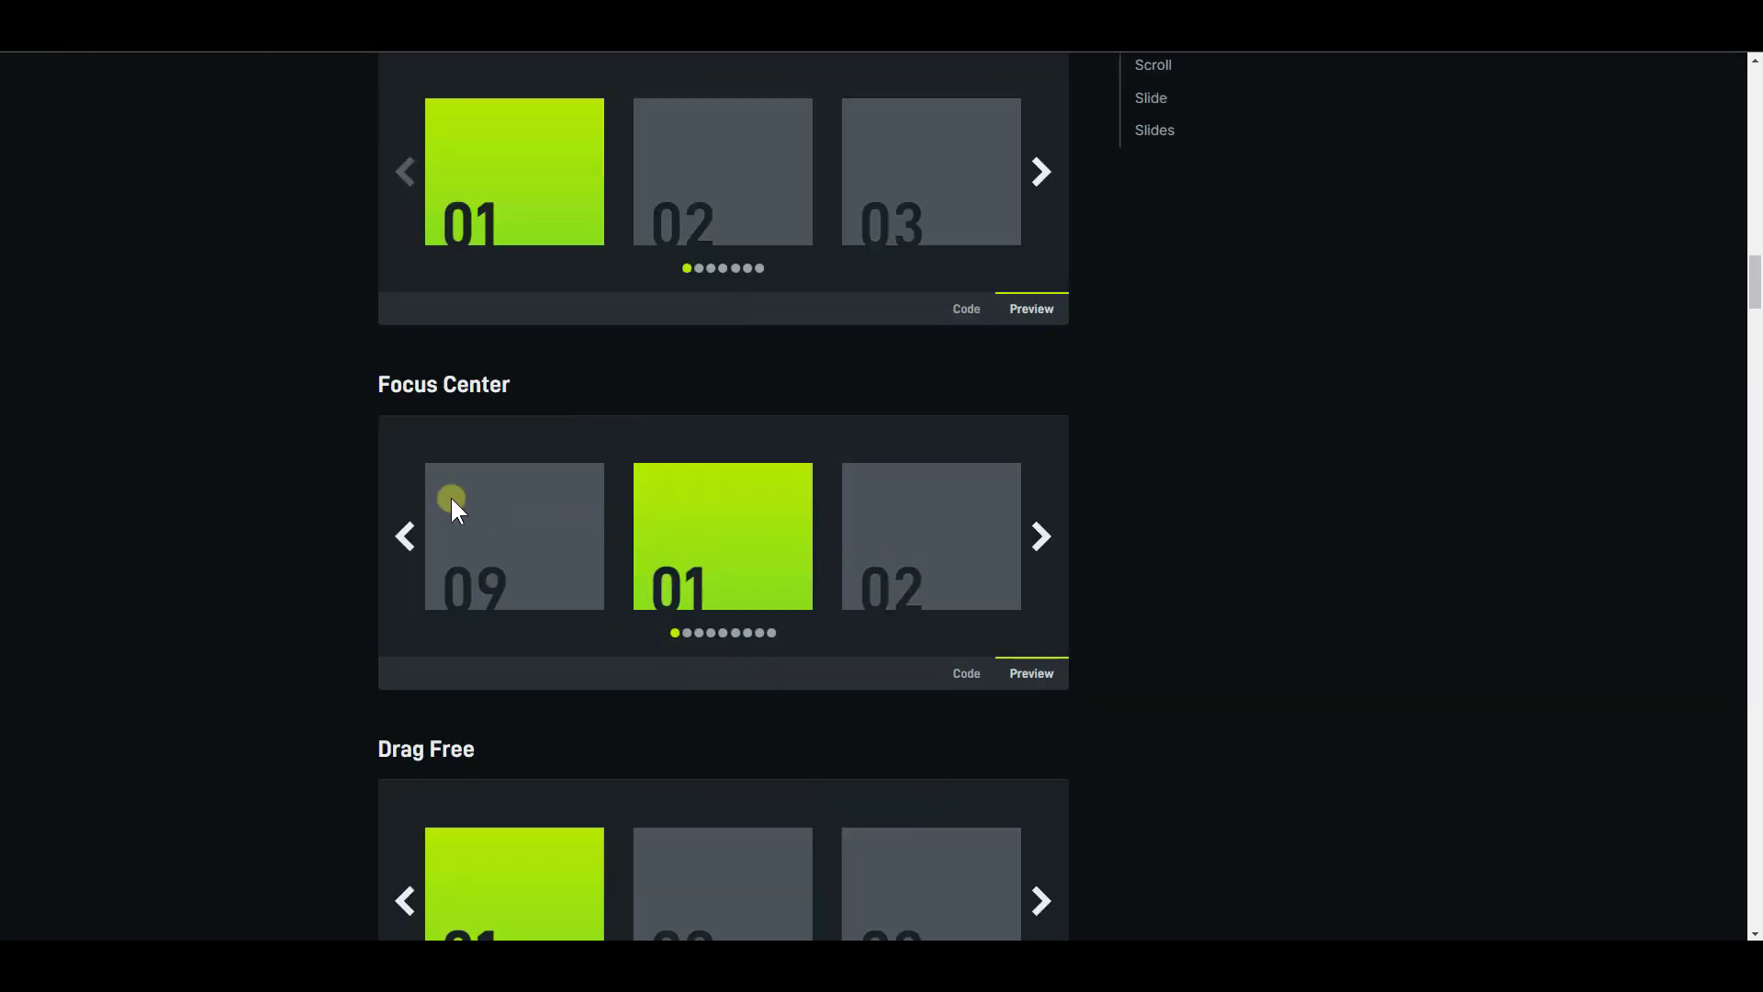
pyautogui.click(1060, 542)
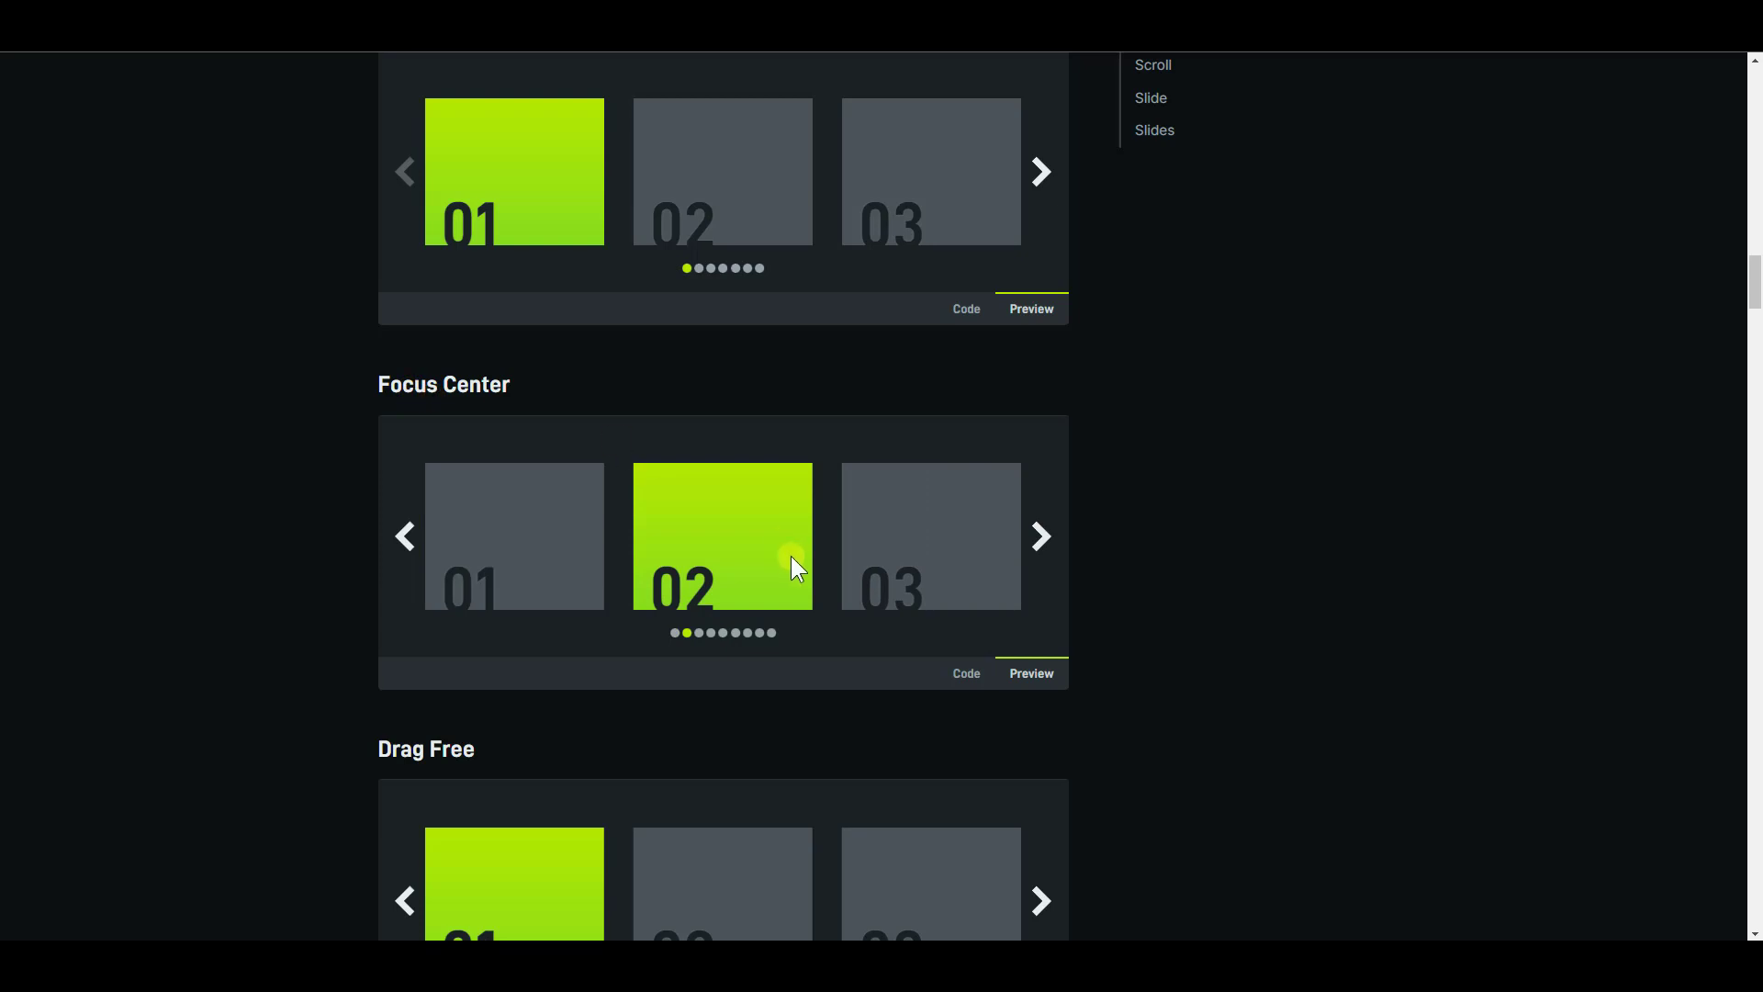
pyautogui.click(967, 673)
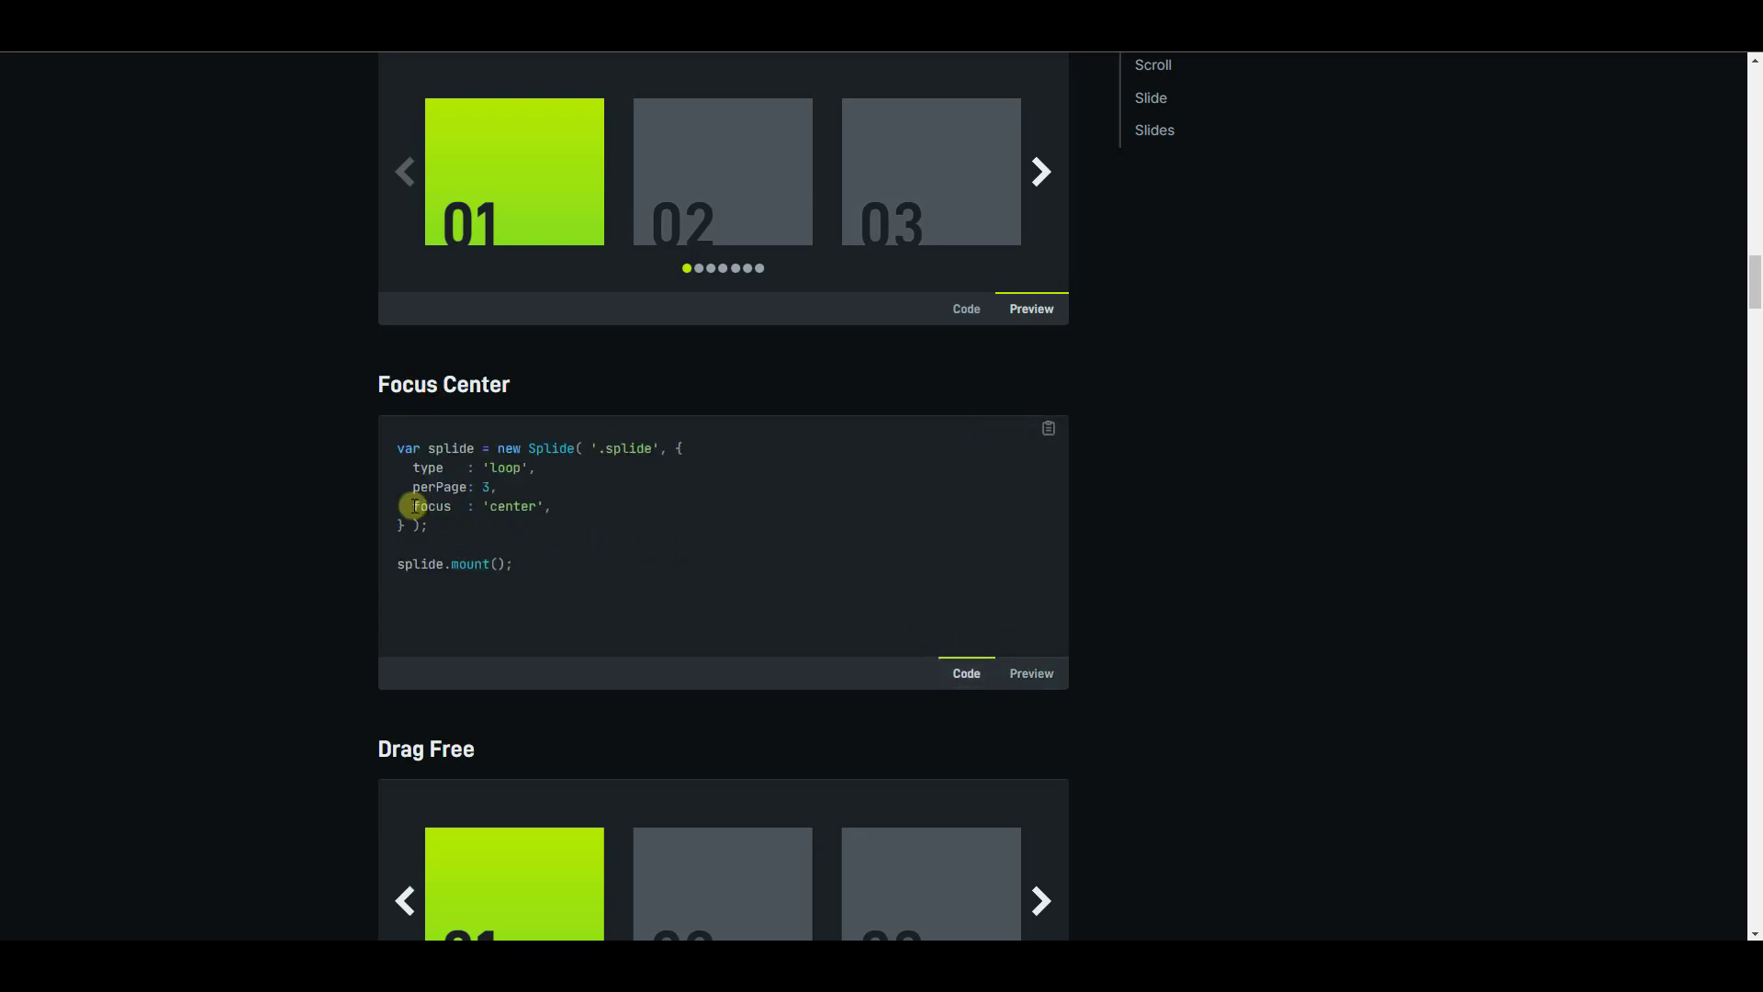
pyautogui.moveTo(423, 506); pyautogui.dragTo(521, 507)
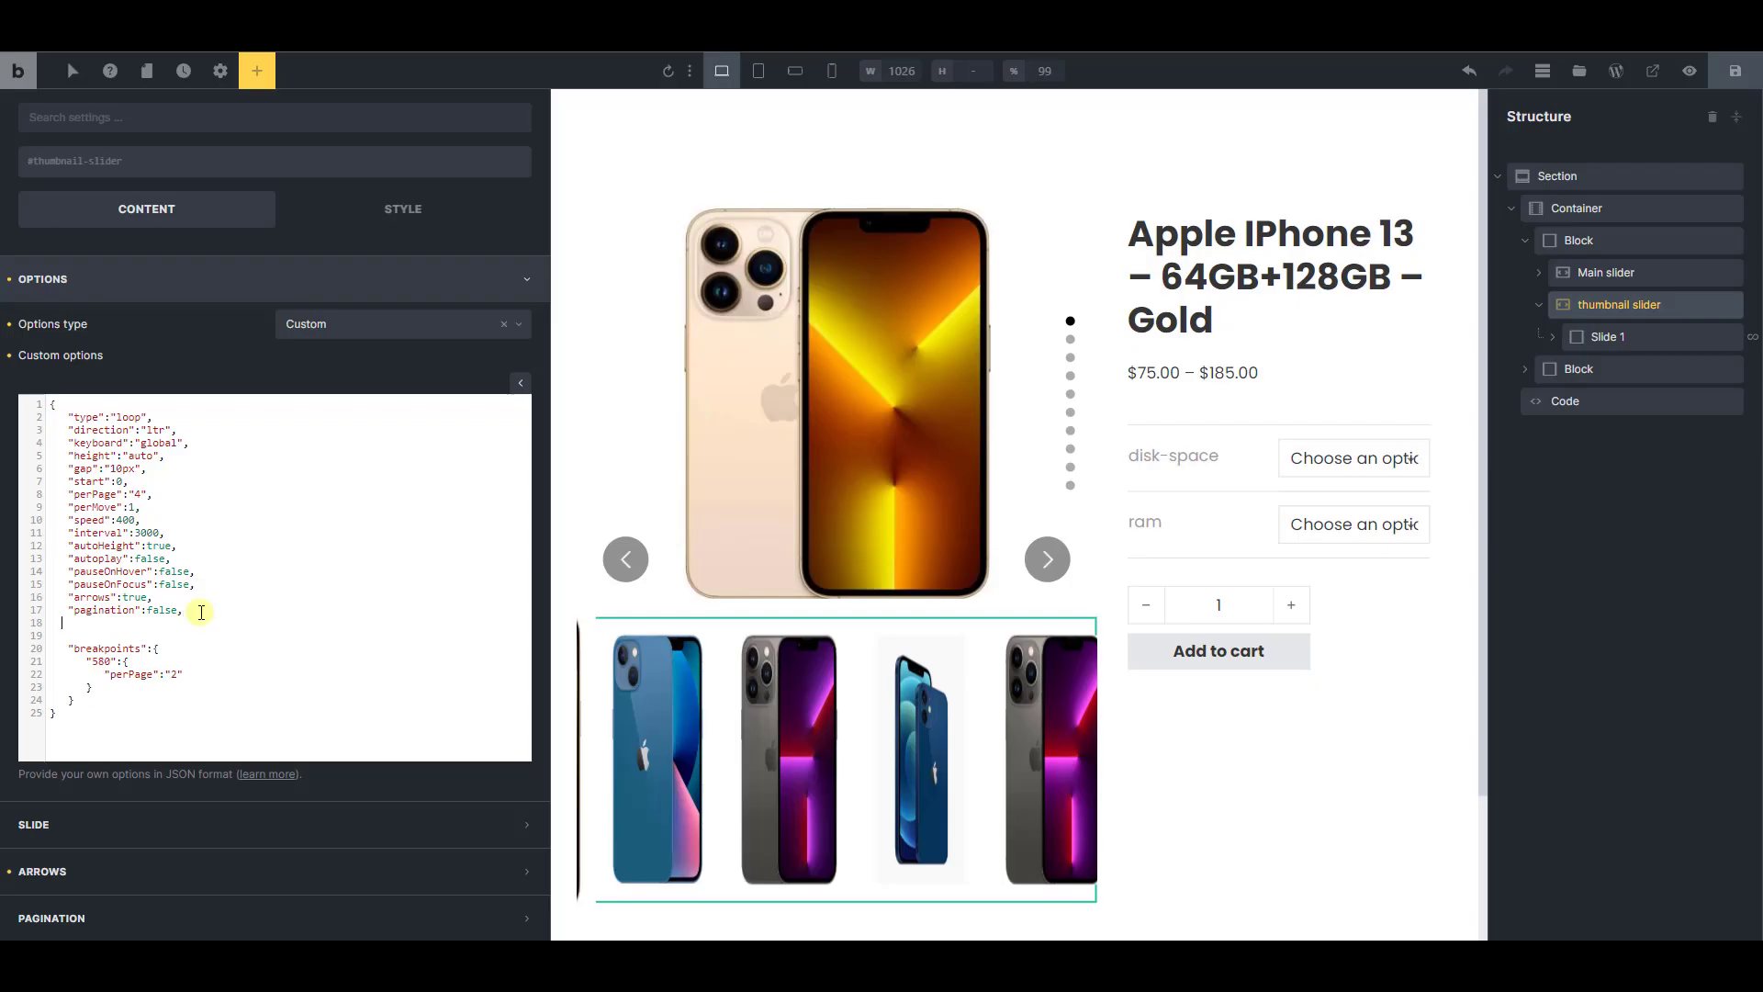
# Back in Bricks, paste the copied option below pagination in the thumbnail slider's custom options, and wrap the focus key in double quotes
pyautogui.hotkey('ctrl', 'v')
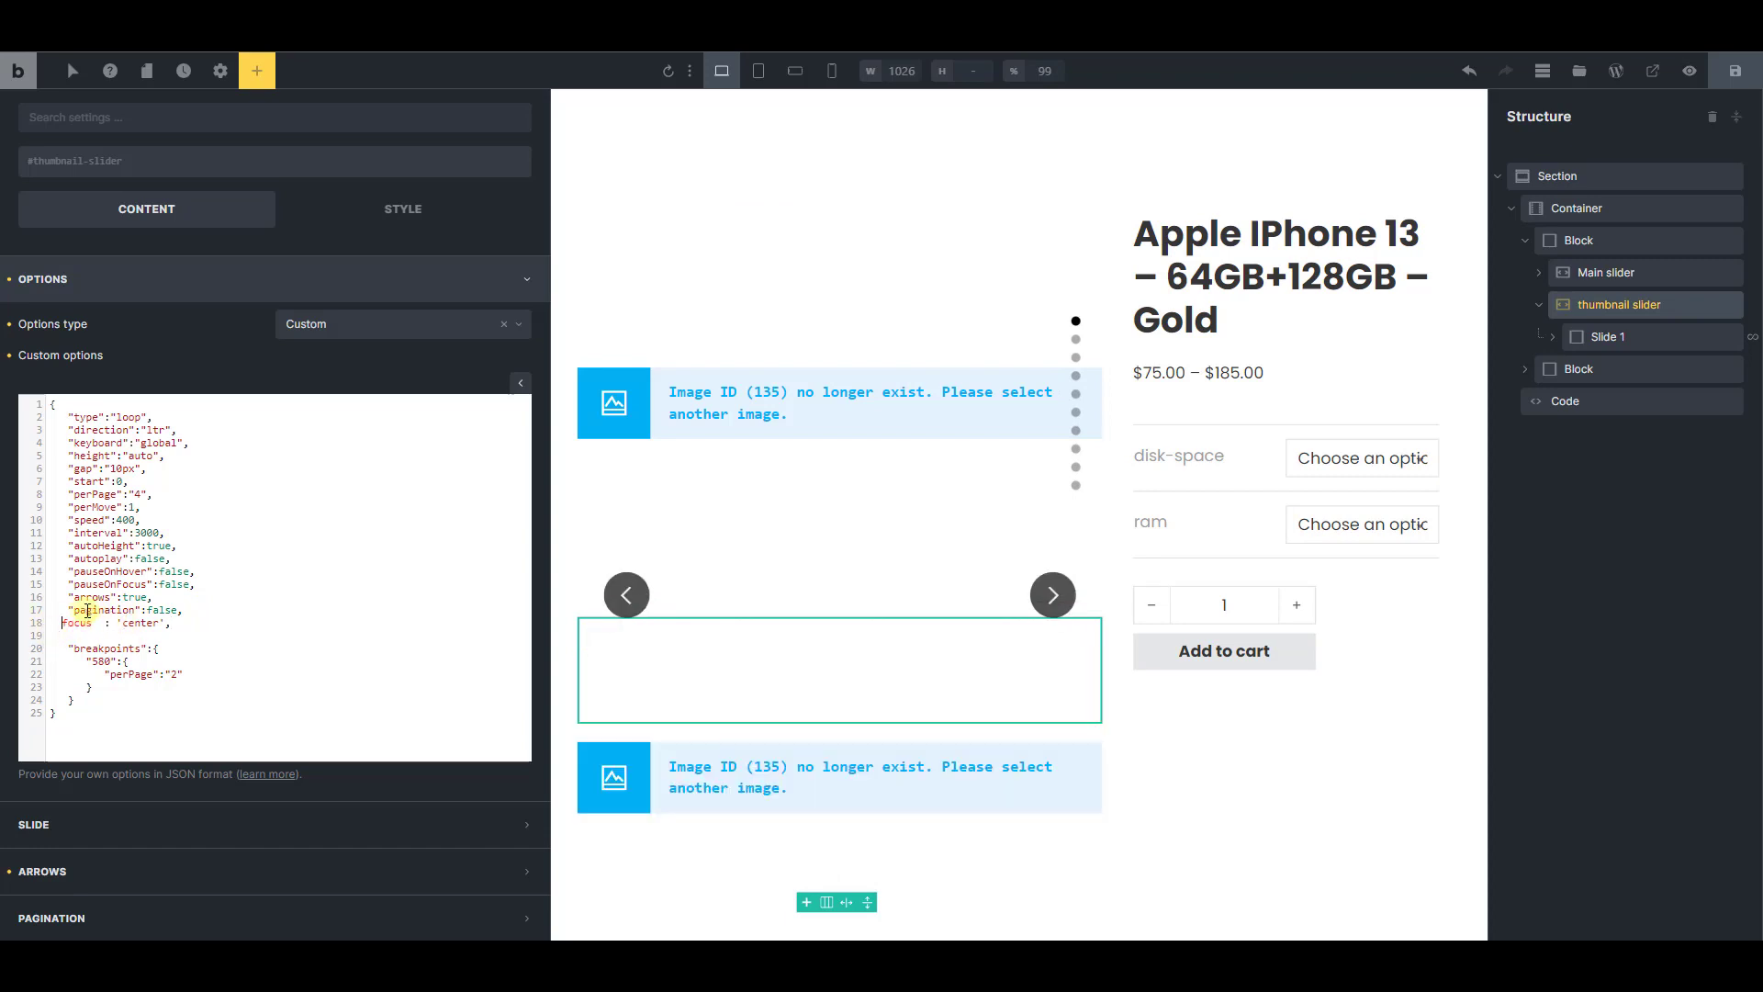
pyautogui.write('"')
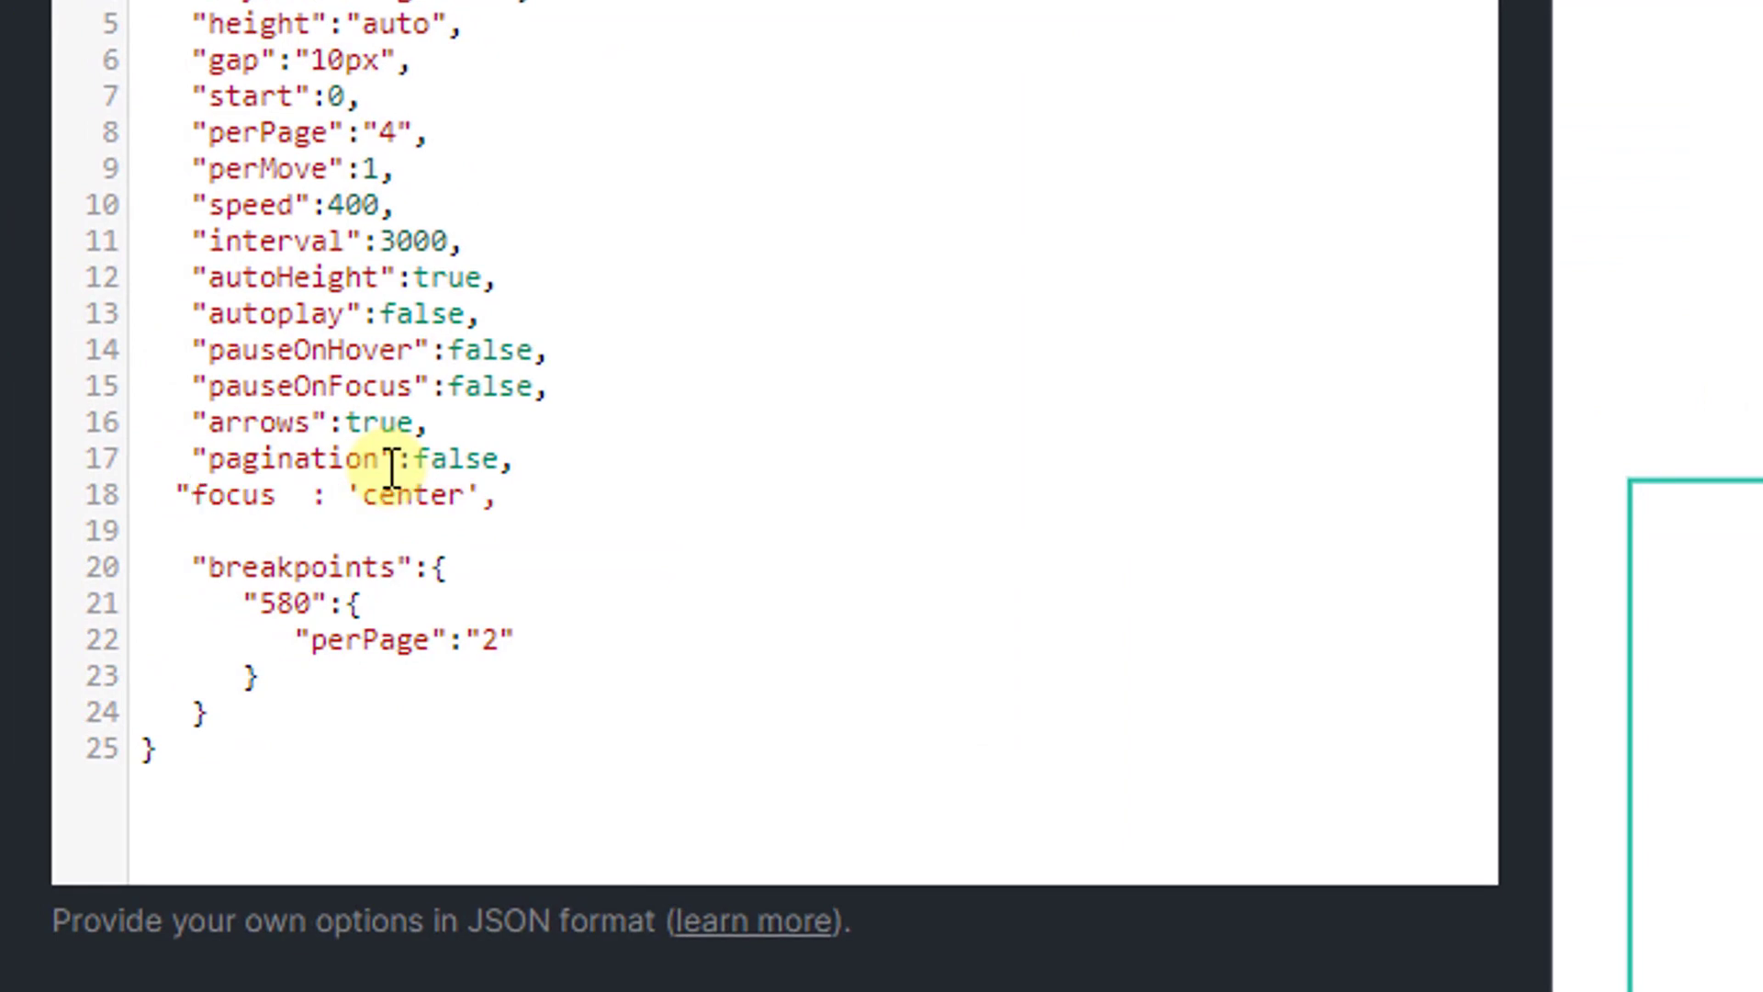
pyautogui.click(277, 497)
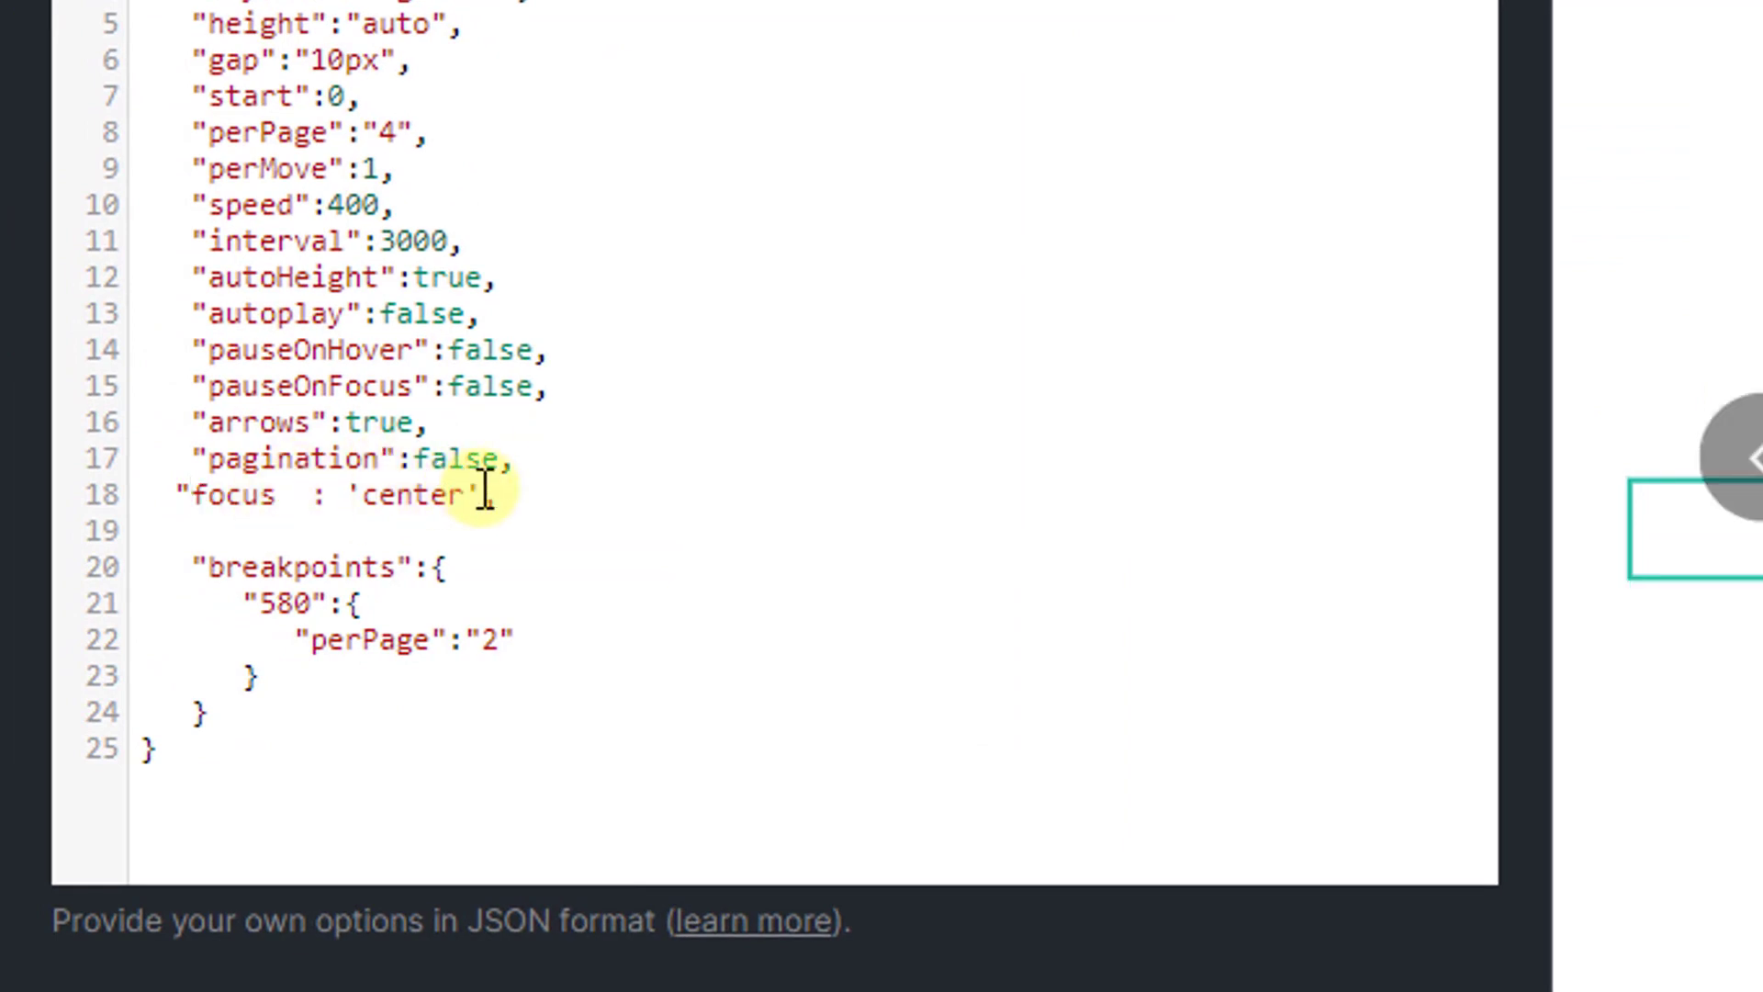
pyautogui.write('"')
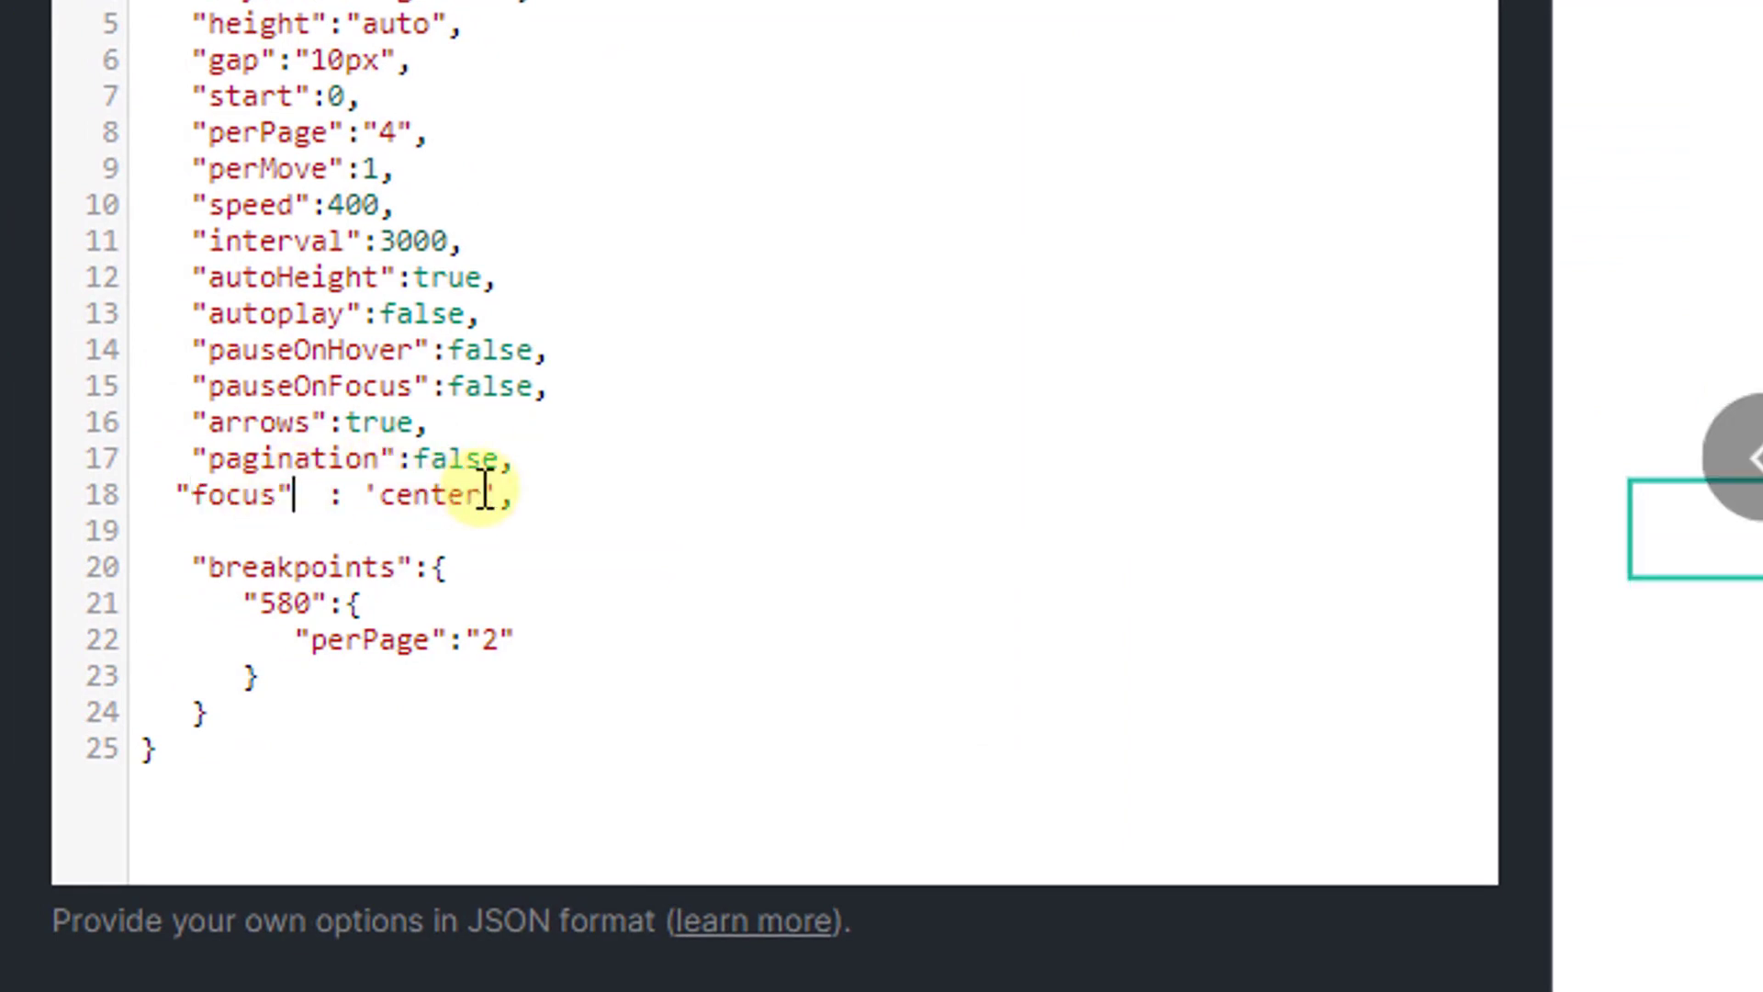
pyautogui.click(178, 496)
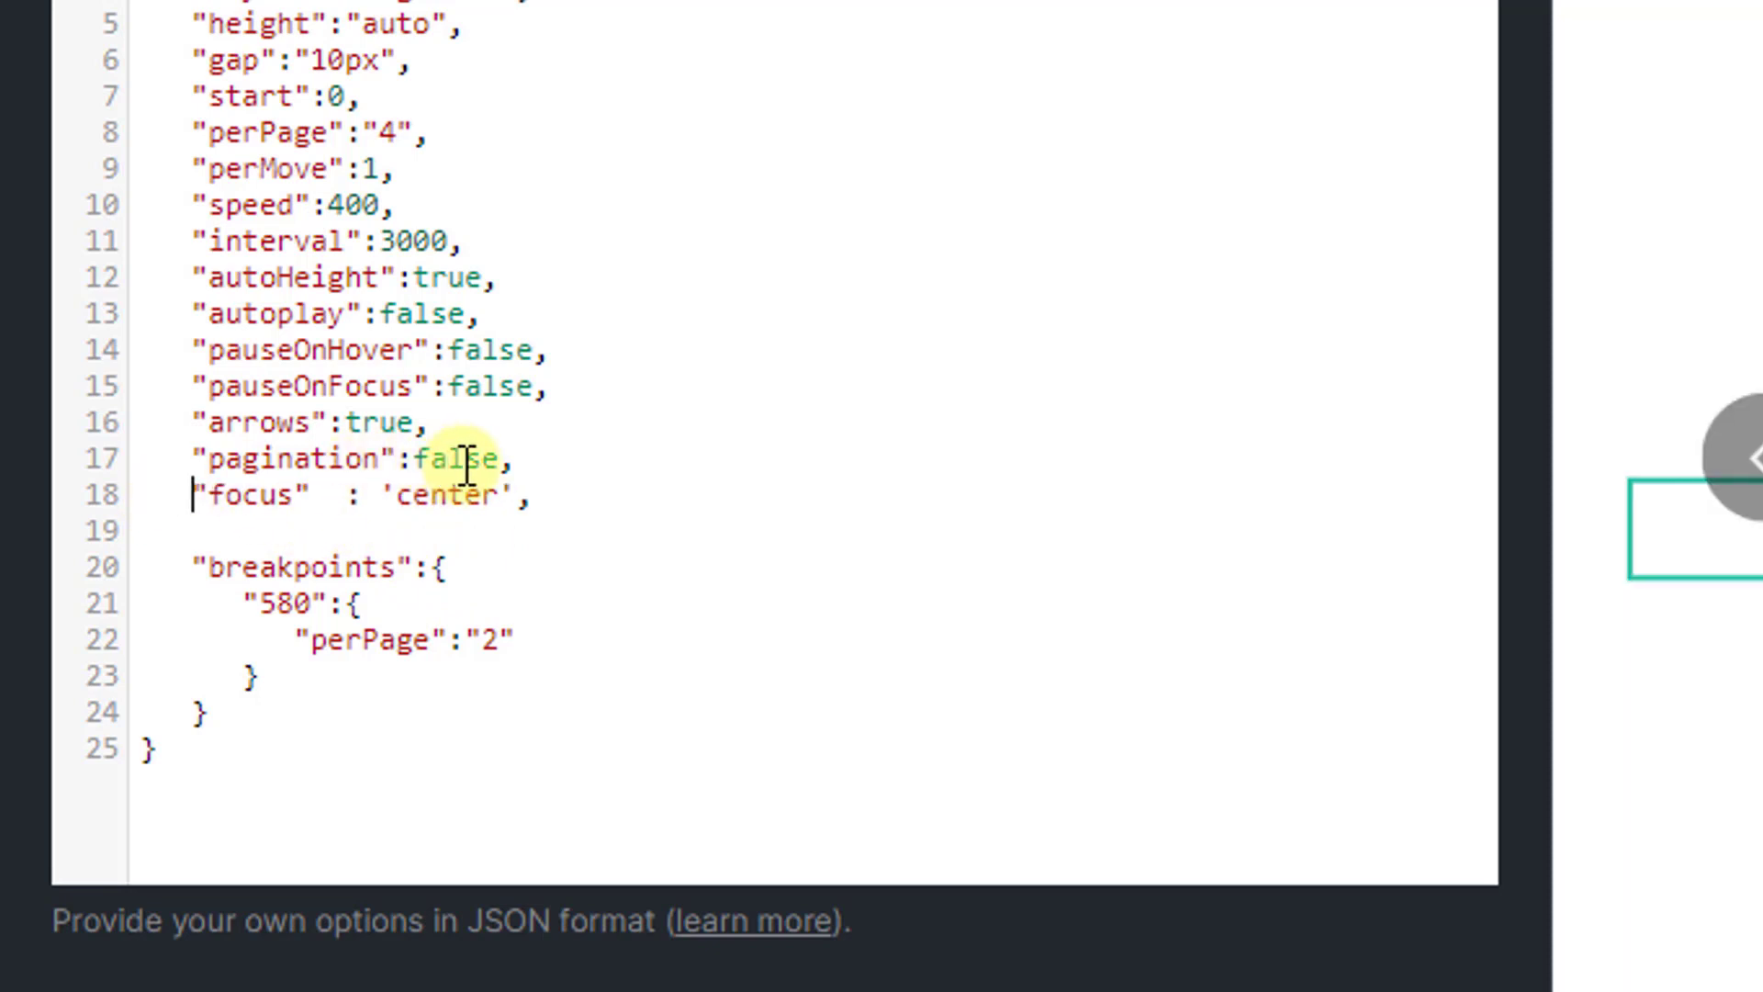
# Clean up the focus line's spacing around the colon and put center in double quotes, giving "focus": "center",
pyautogui.click(355, 494)
pyautogui.doubleClick(356, 490)
pyautogui.write(':')
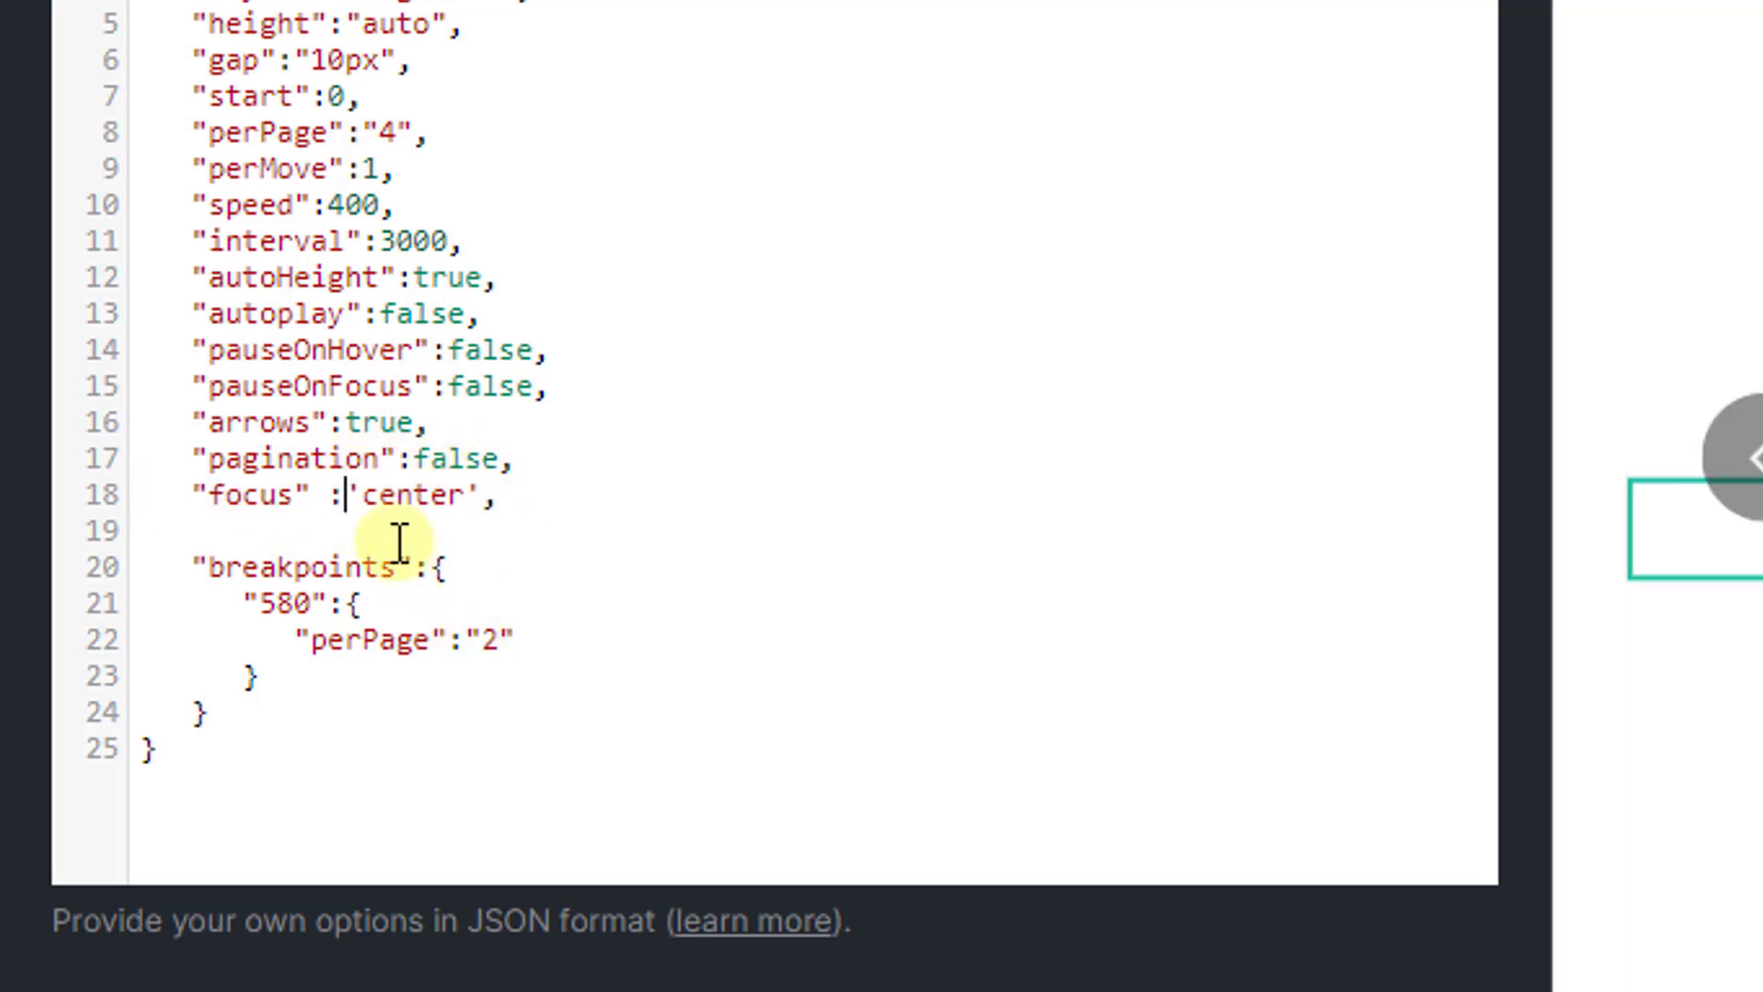
pyautogui.click(335, 498)
pyautogui.press('BackSpace')
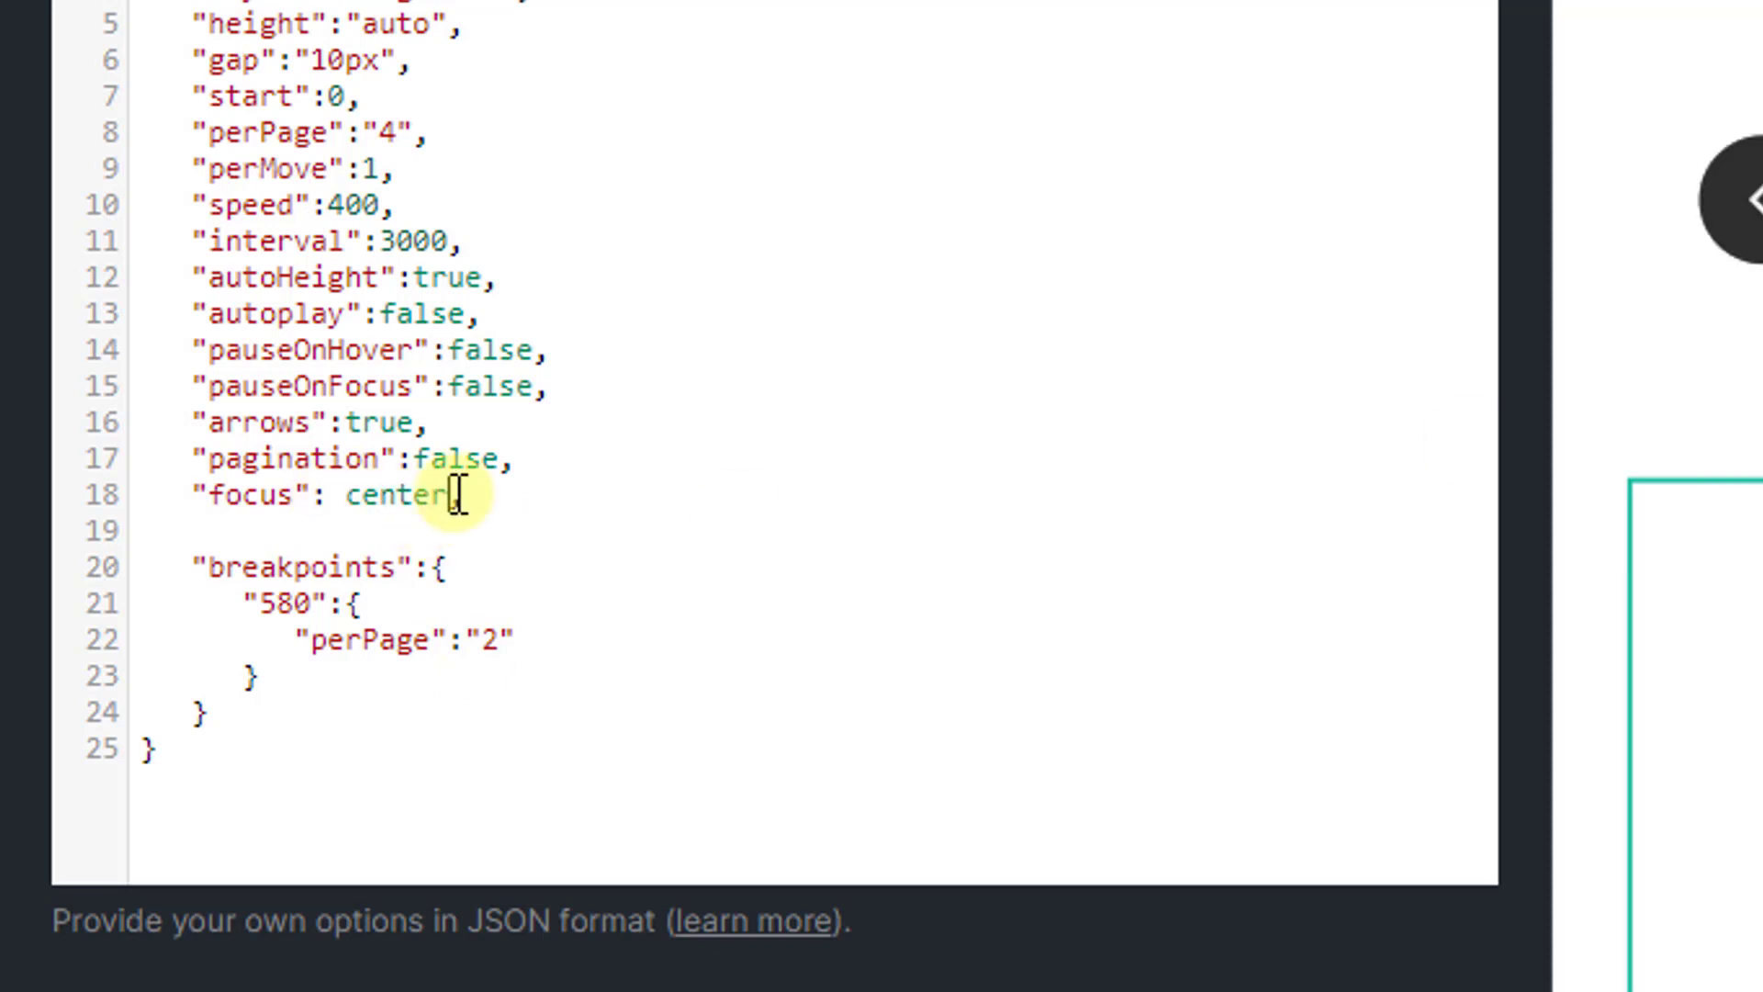
pyautogui.write('"')
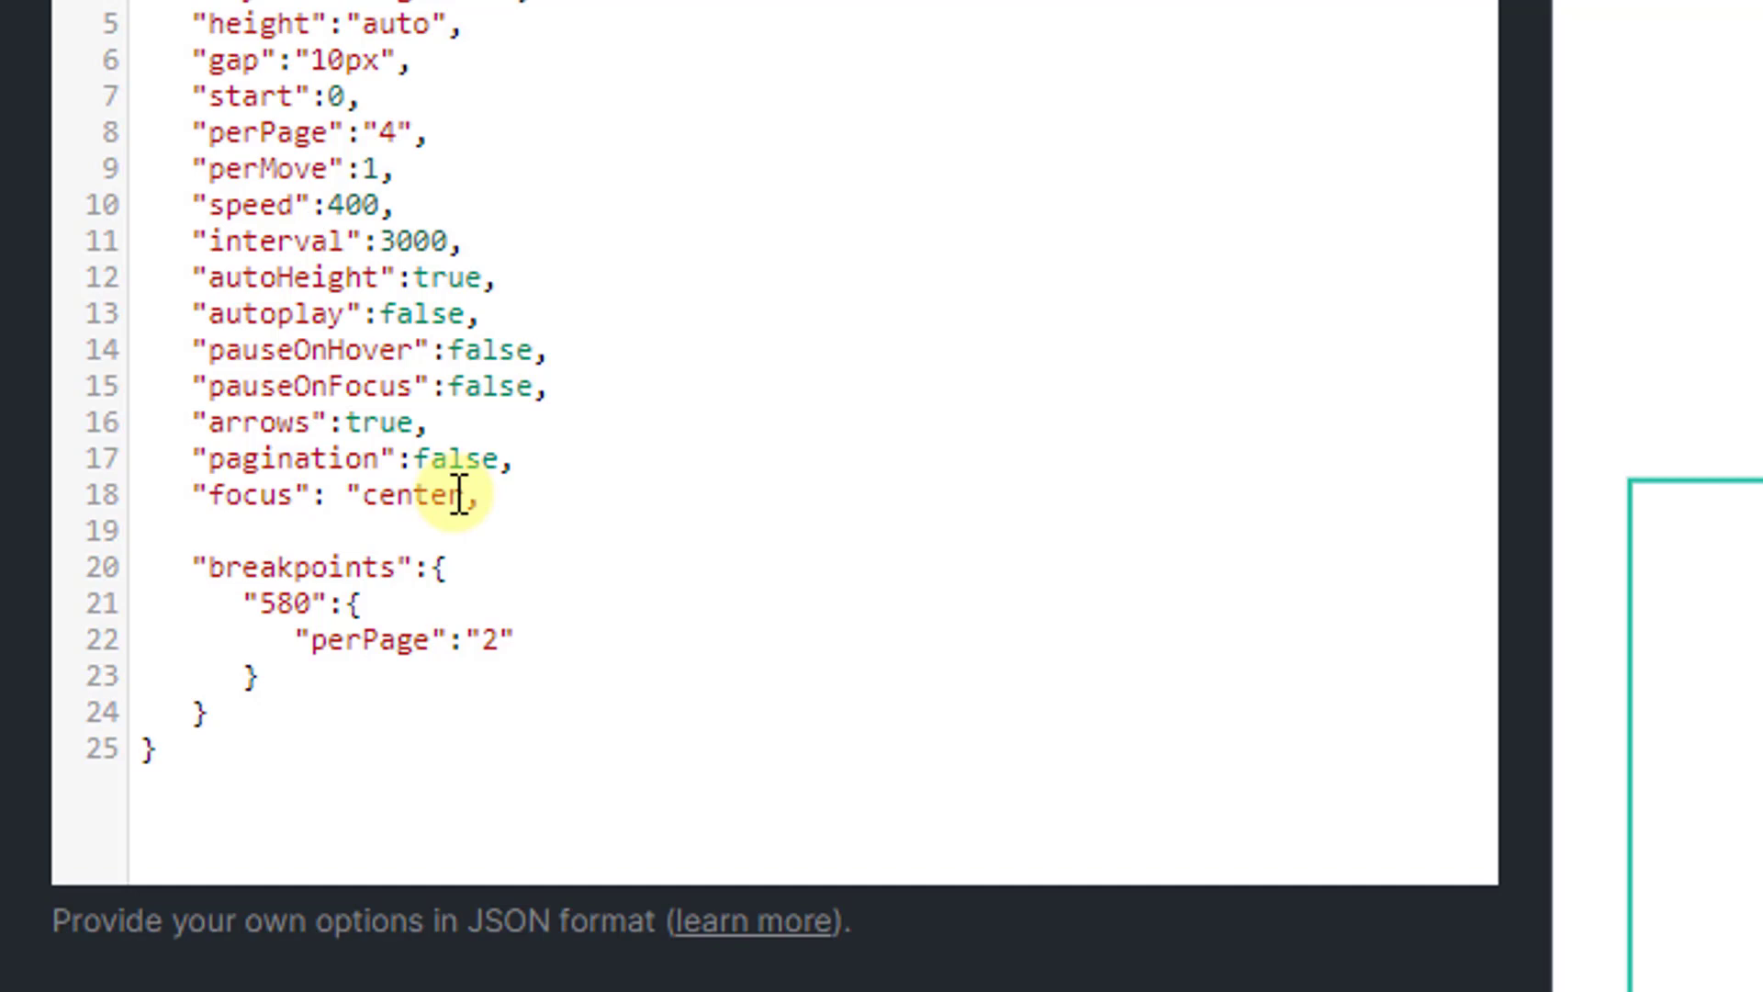
pyautogui.click(454, 496)
pyautogui.write('"')
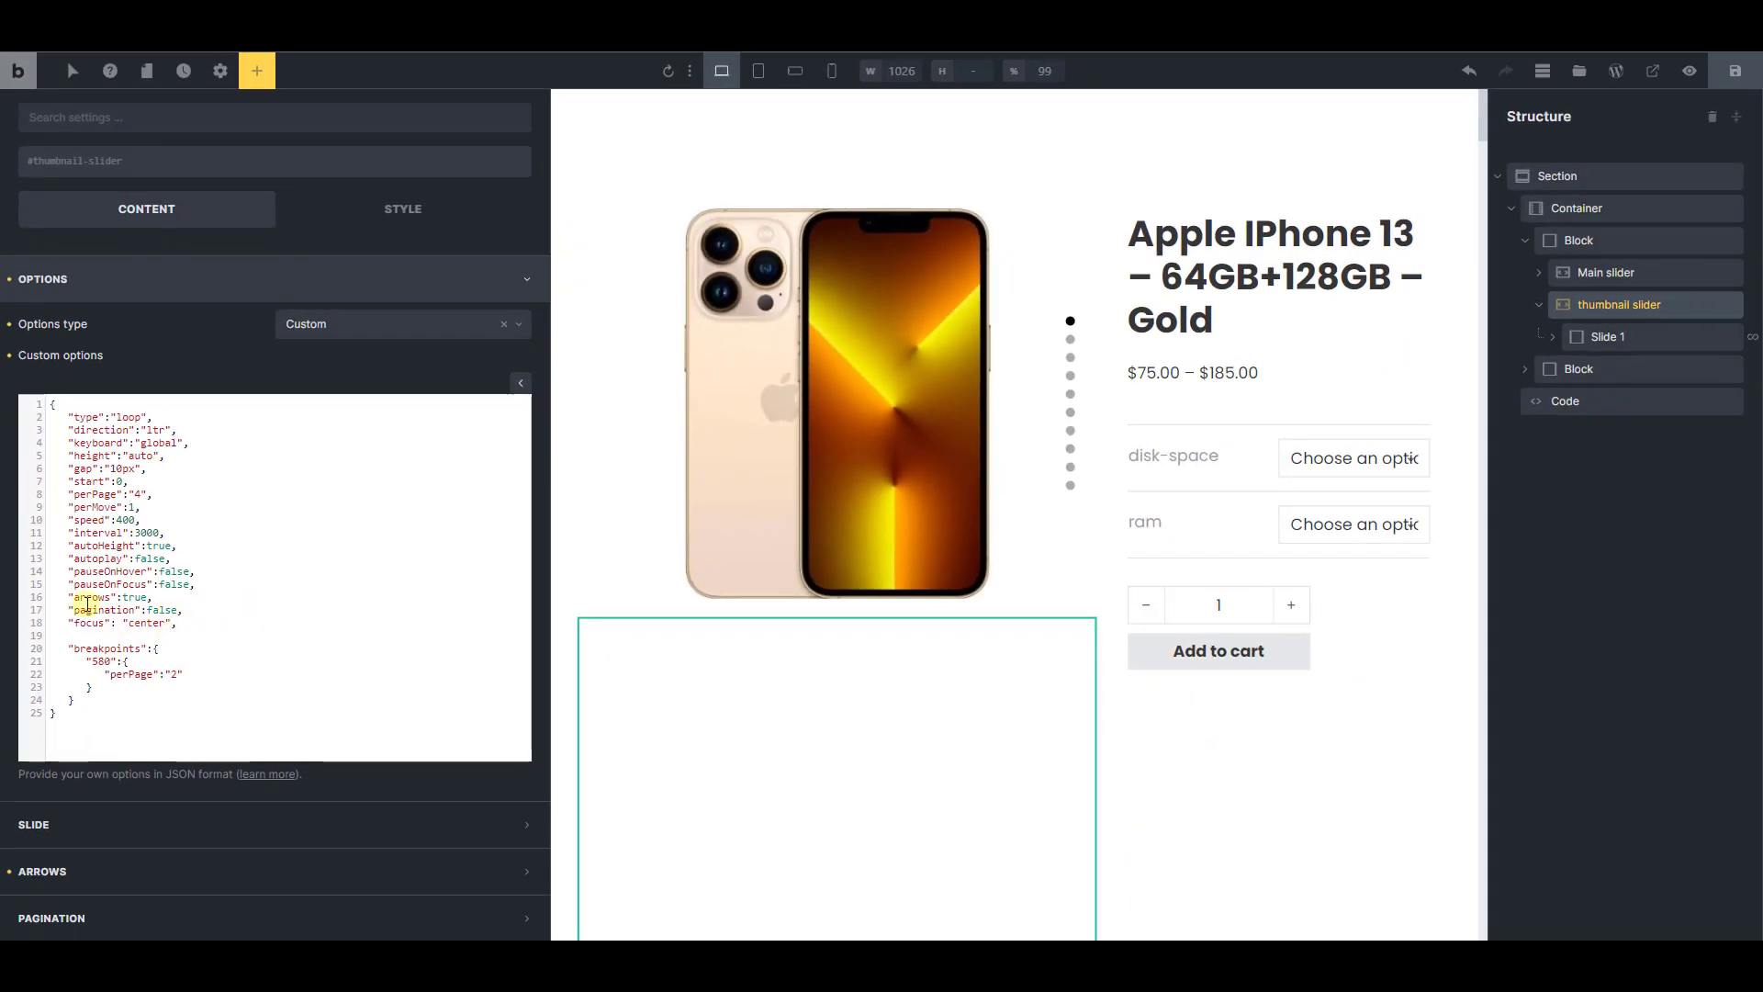
# Save the template and step forward through the live product page's slides to test the centered thumbnail focus
pyautogui.click(1731, 77)
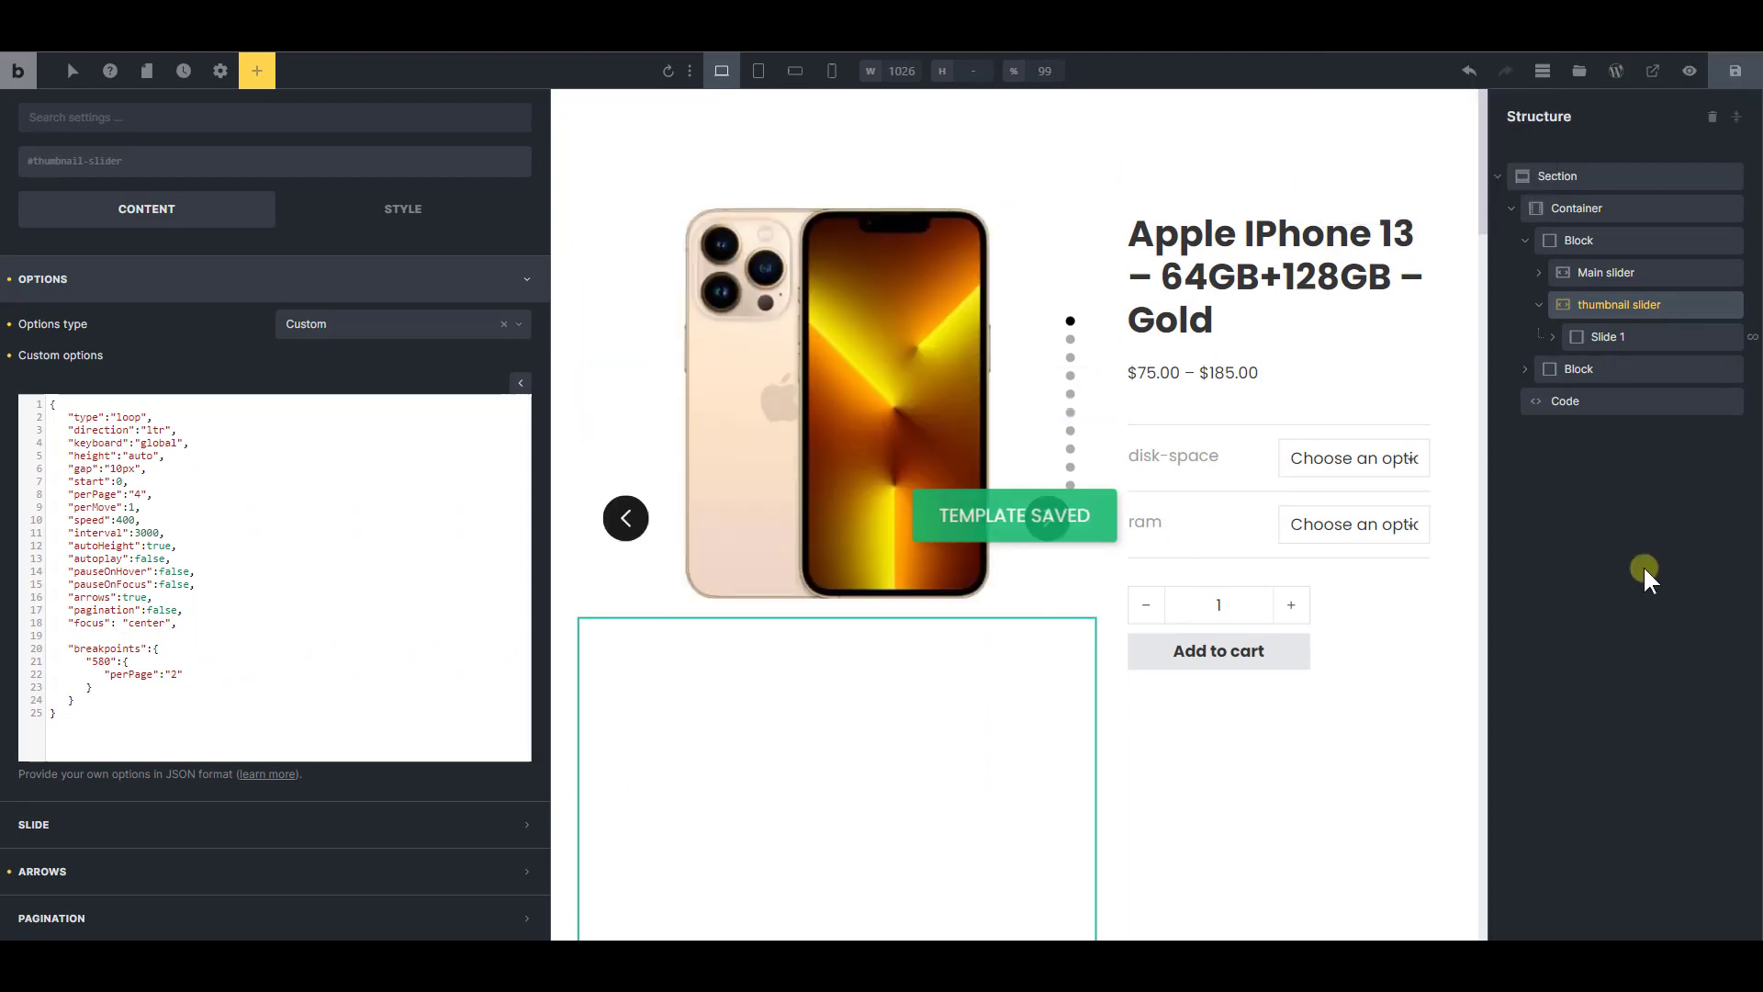
pyautogui.click(921, 588)
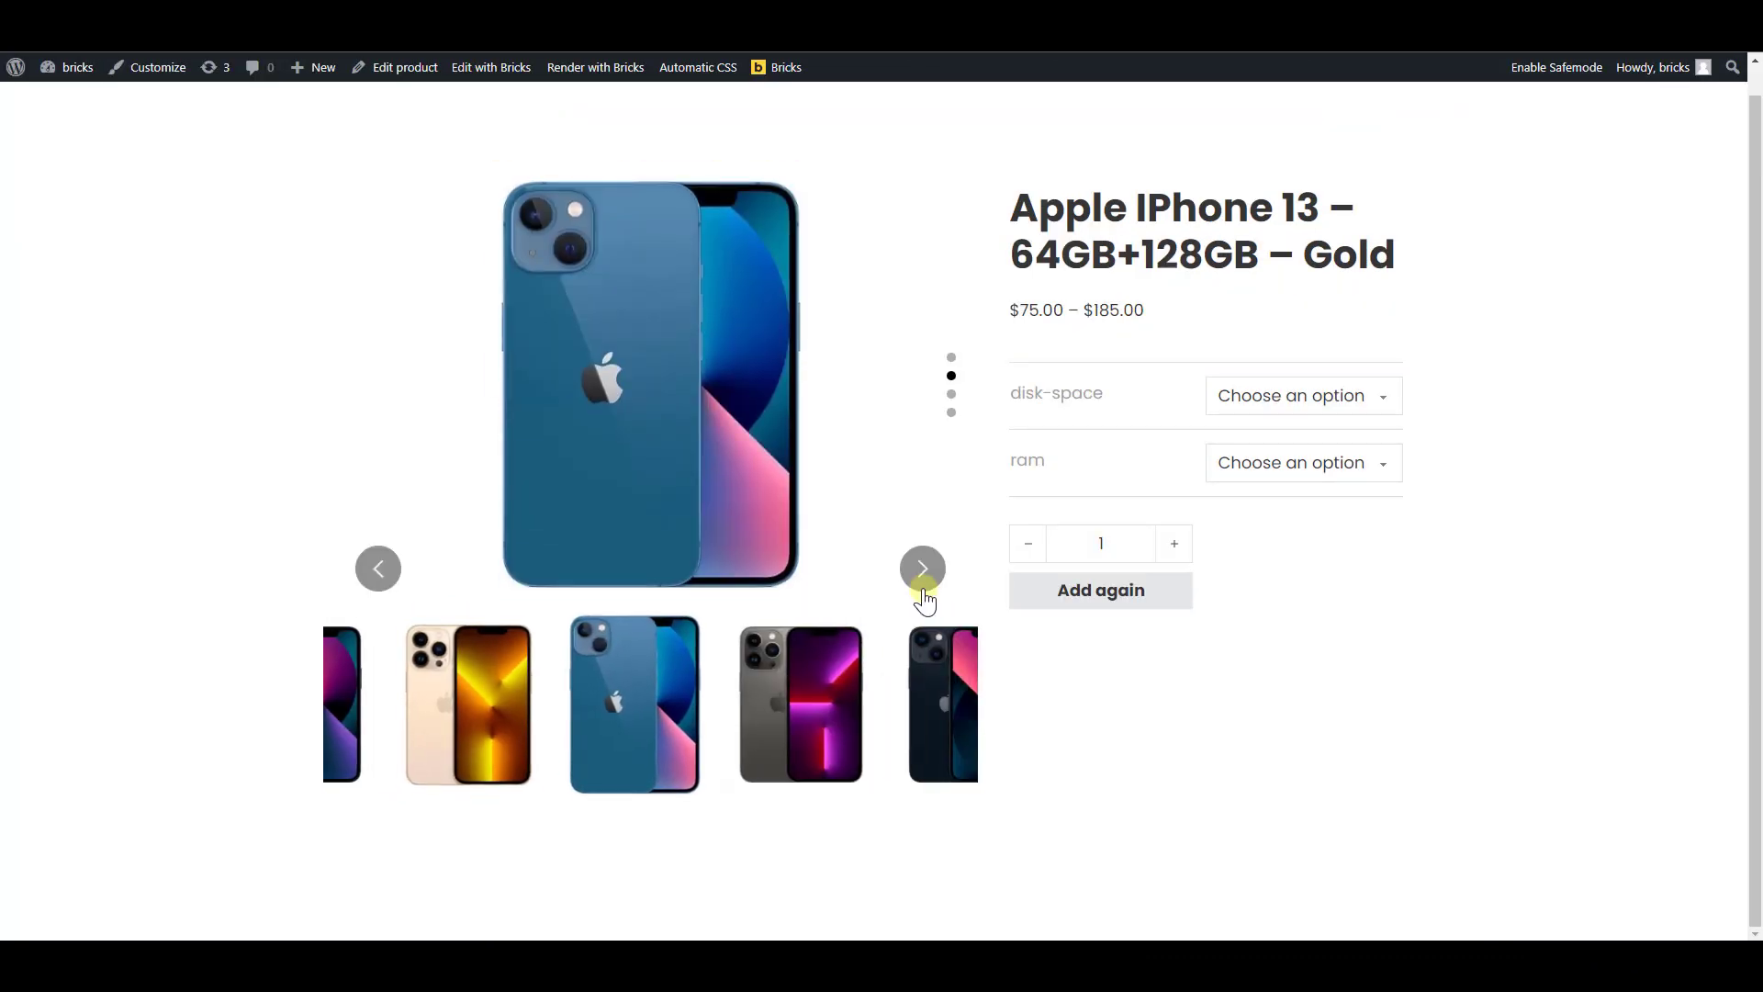
pyautogui.click(923, 569)
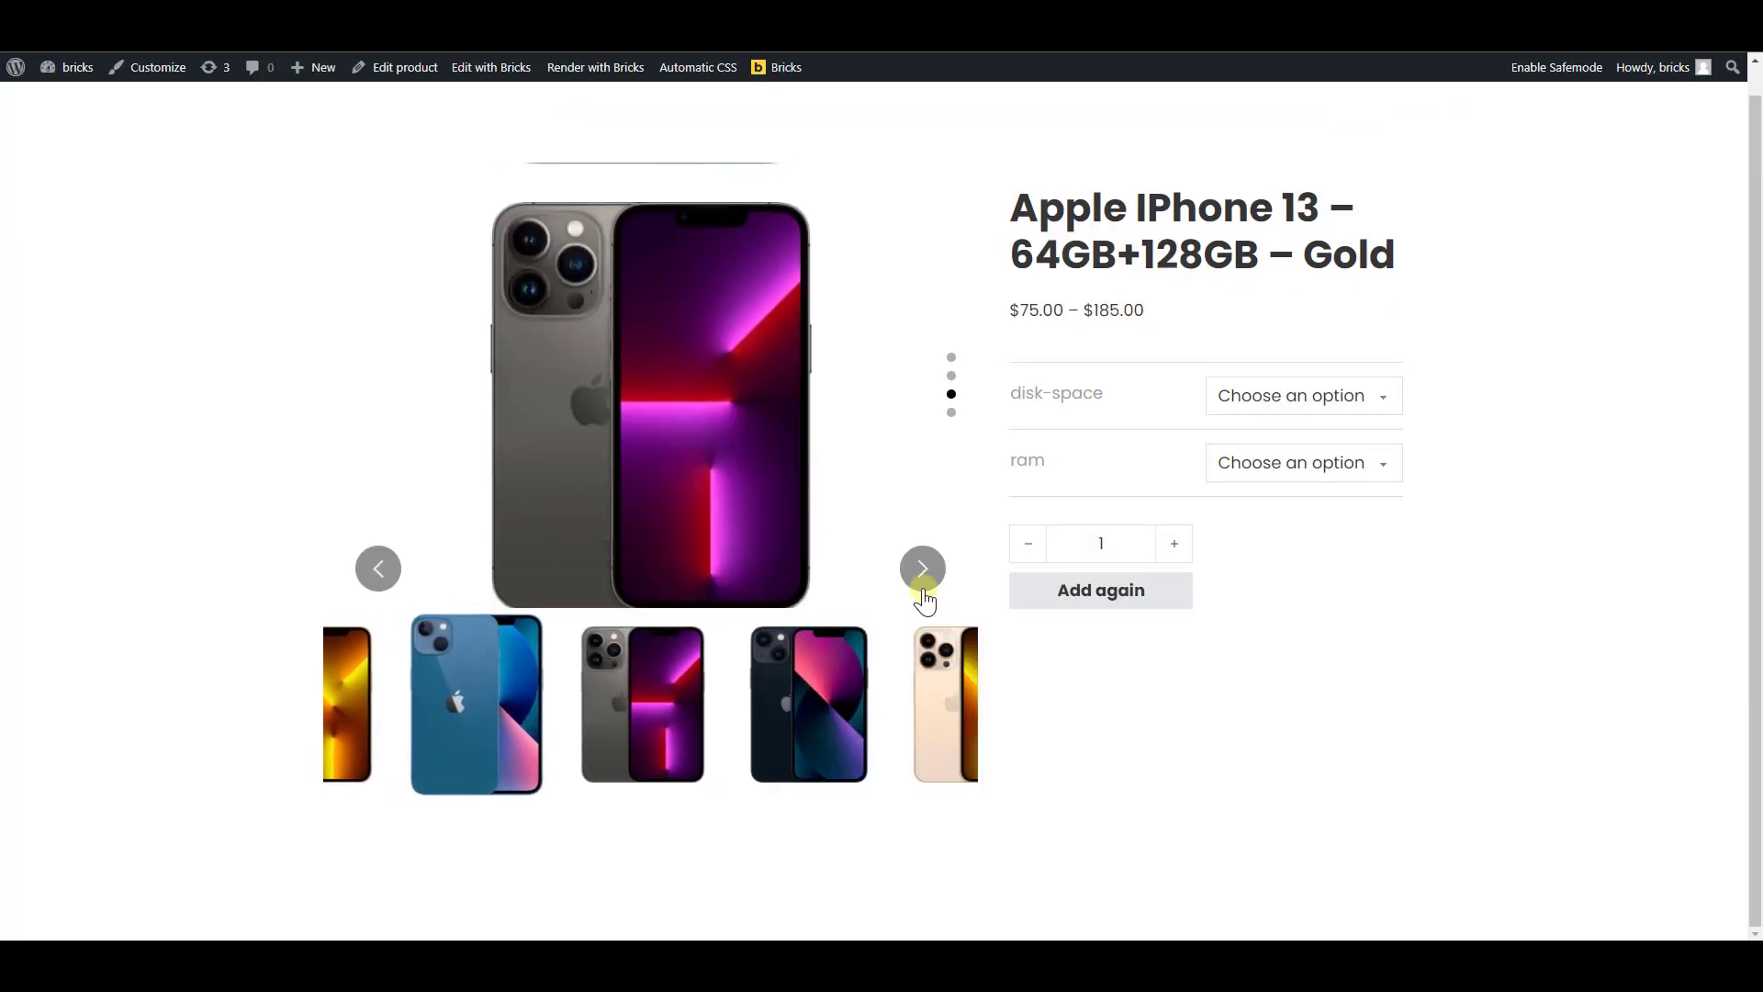
pyautogui.click(923, 570)
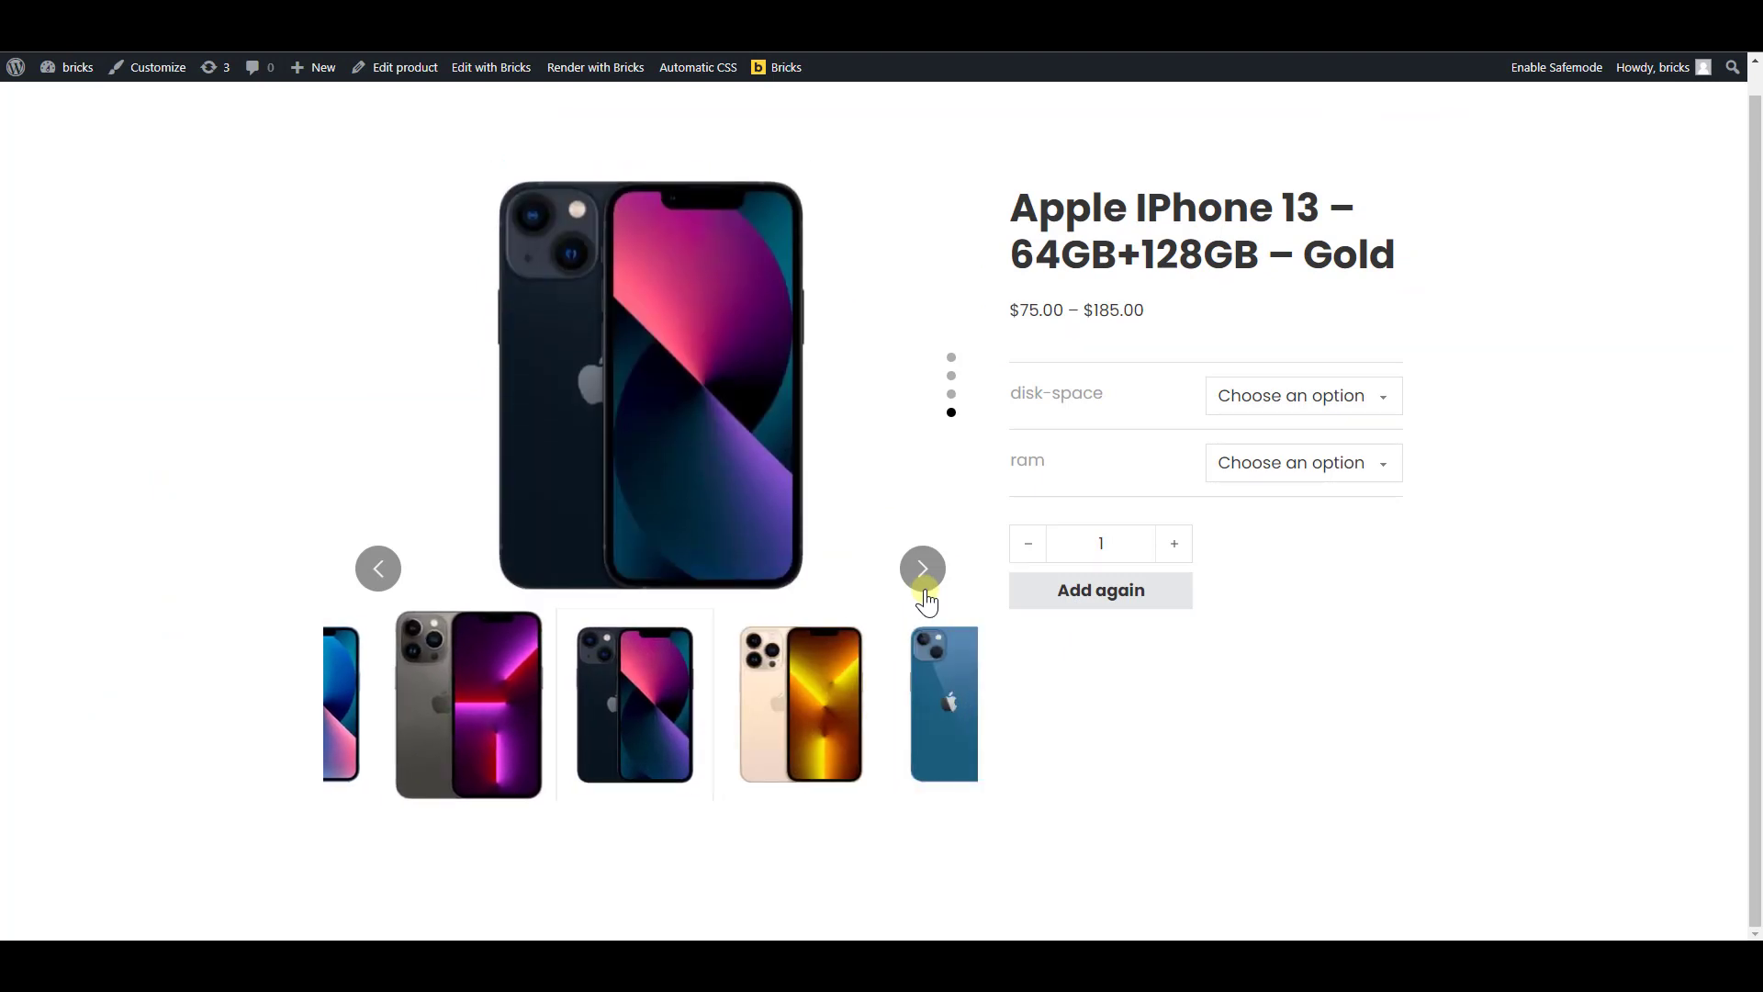
pyautogui.click(923, 569)
pyautogui.scroll(1, 925, 601)
pyautogui.click(926, 602)
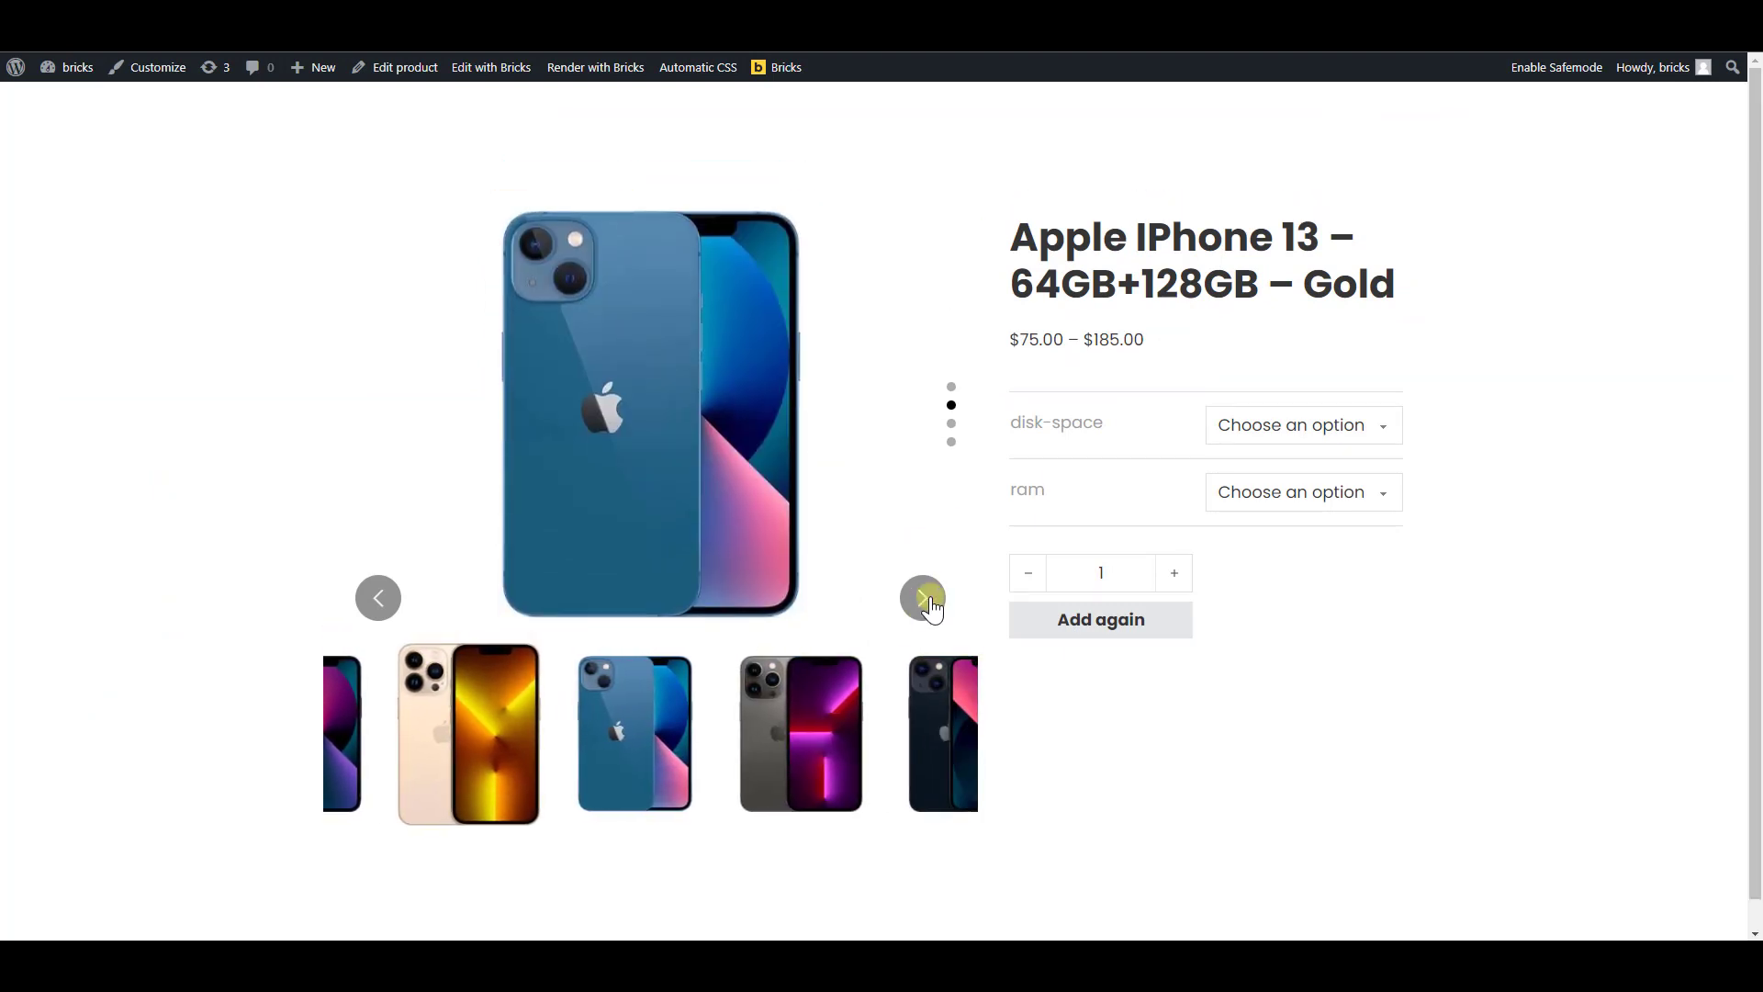
pyautogui.click(928, 602)
pyautogui.click(942, 604)
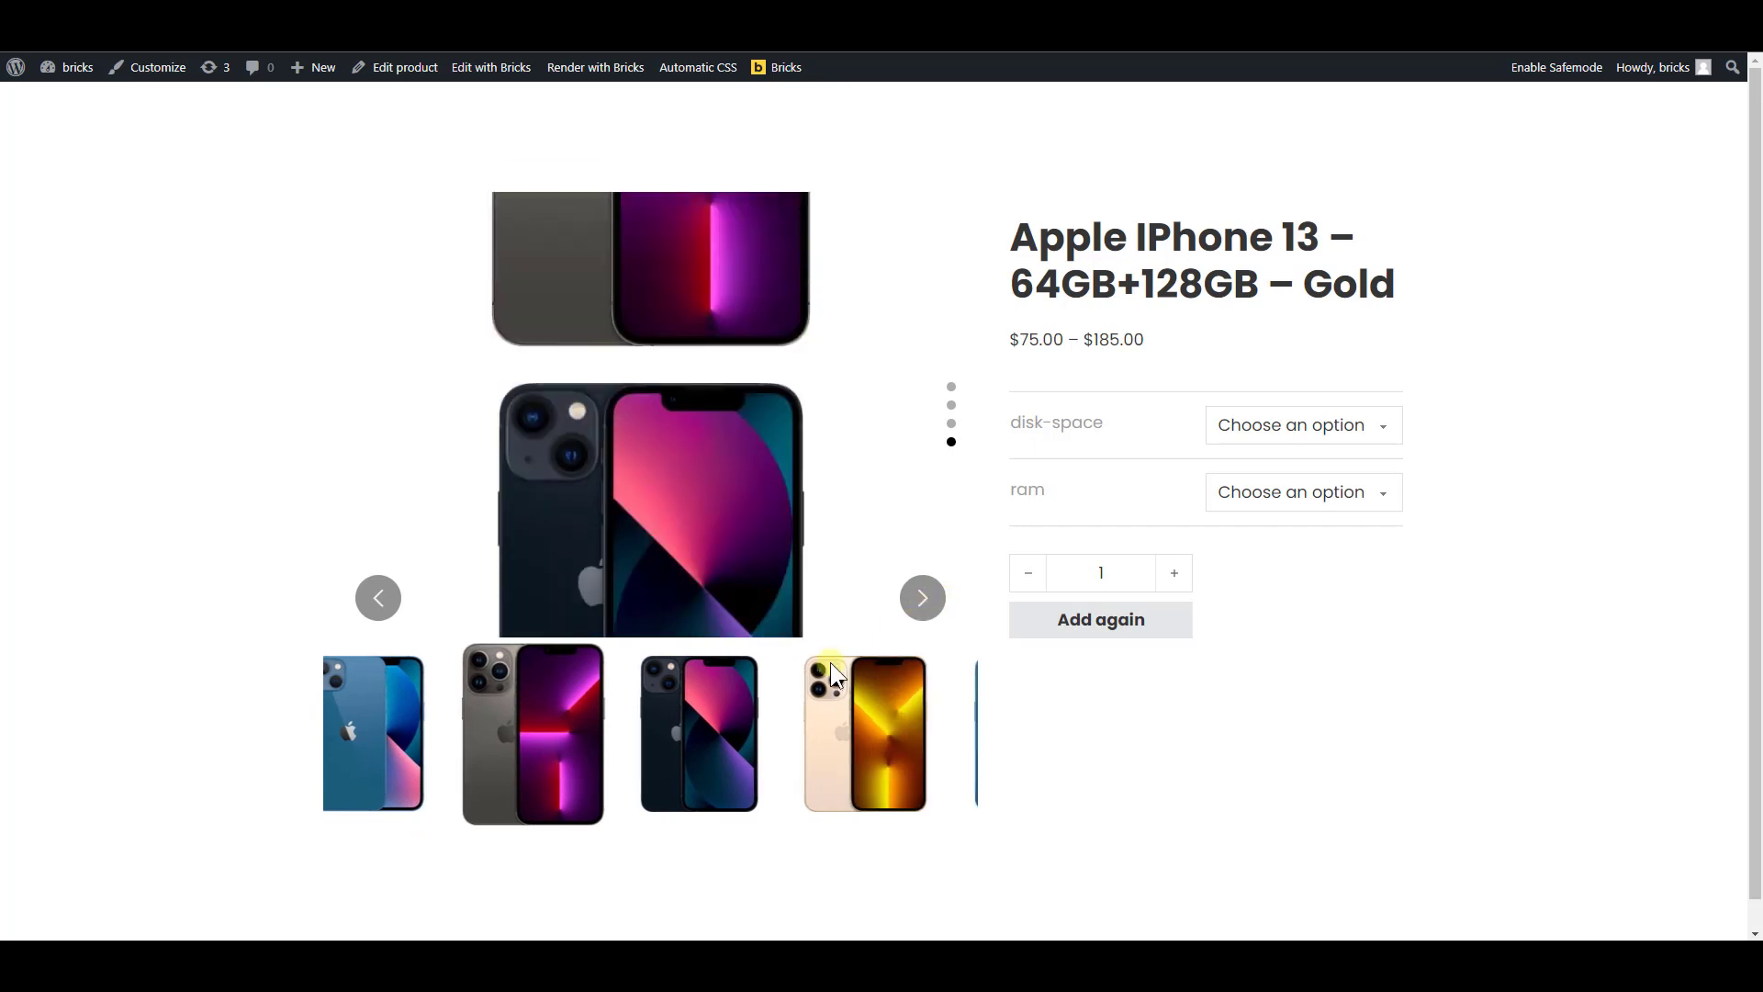
pyautogui.click(914, 606)
pyautogui.click(914, 606)
pyautogui.click(914, 606)
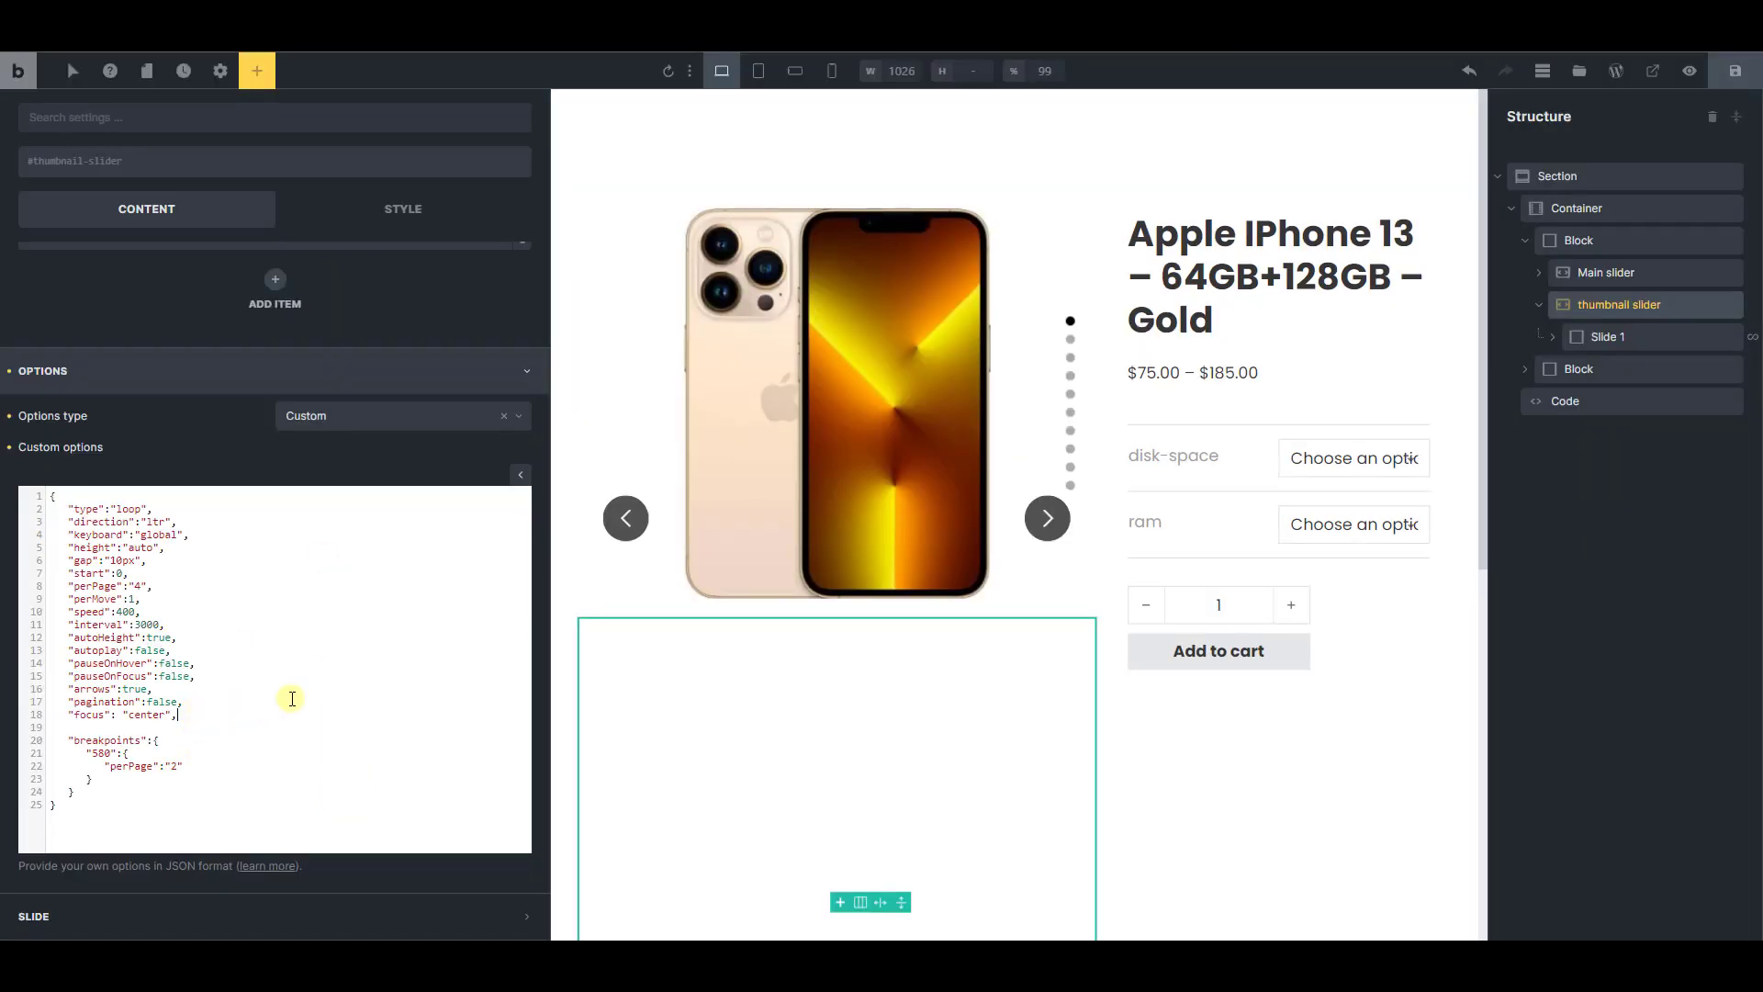
# Add "isNavigation": true, on a new line below the focus option in the custom options, and save the template
pyautogui.press('Return')
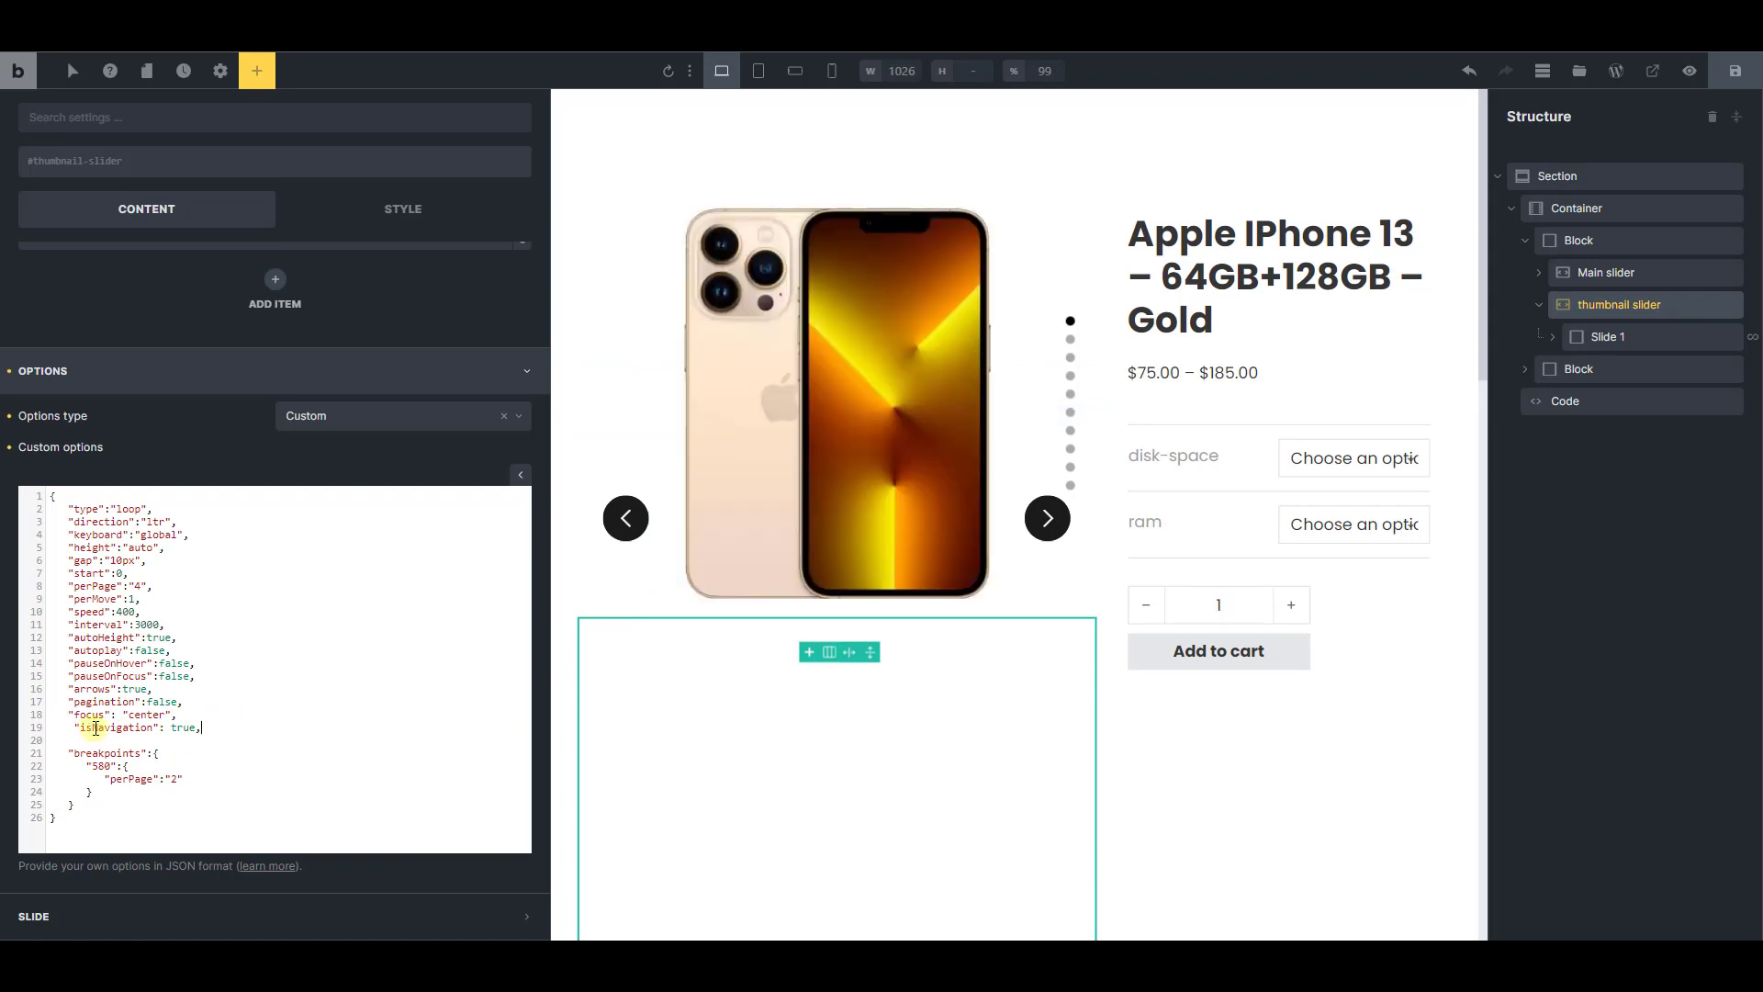
pyautogui.click(1726, 78)
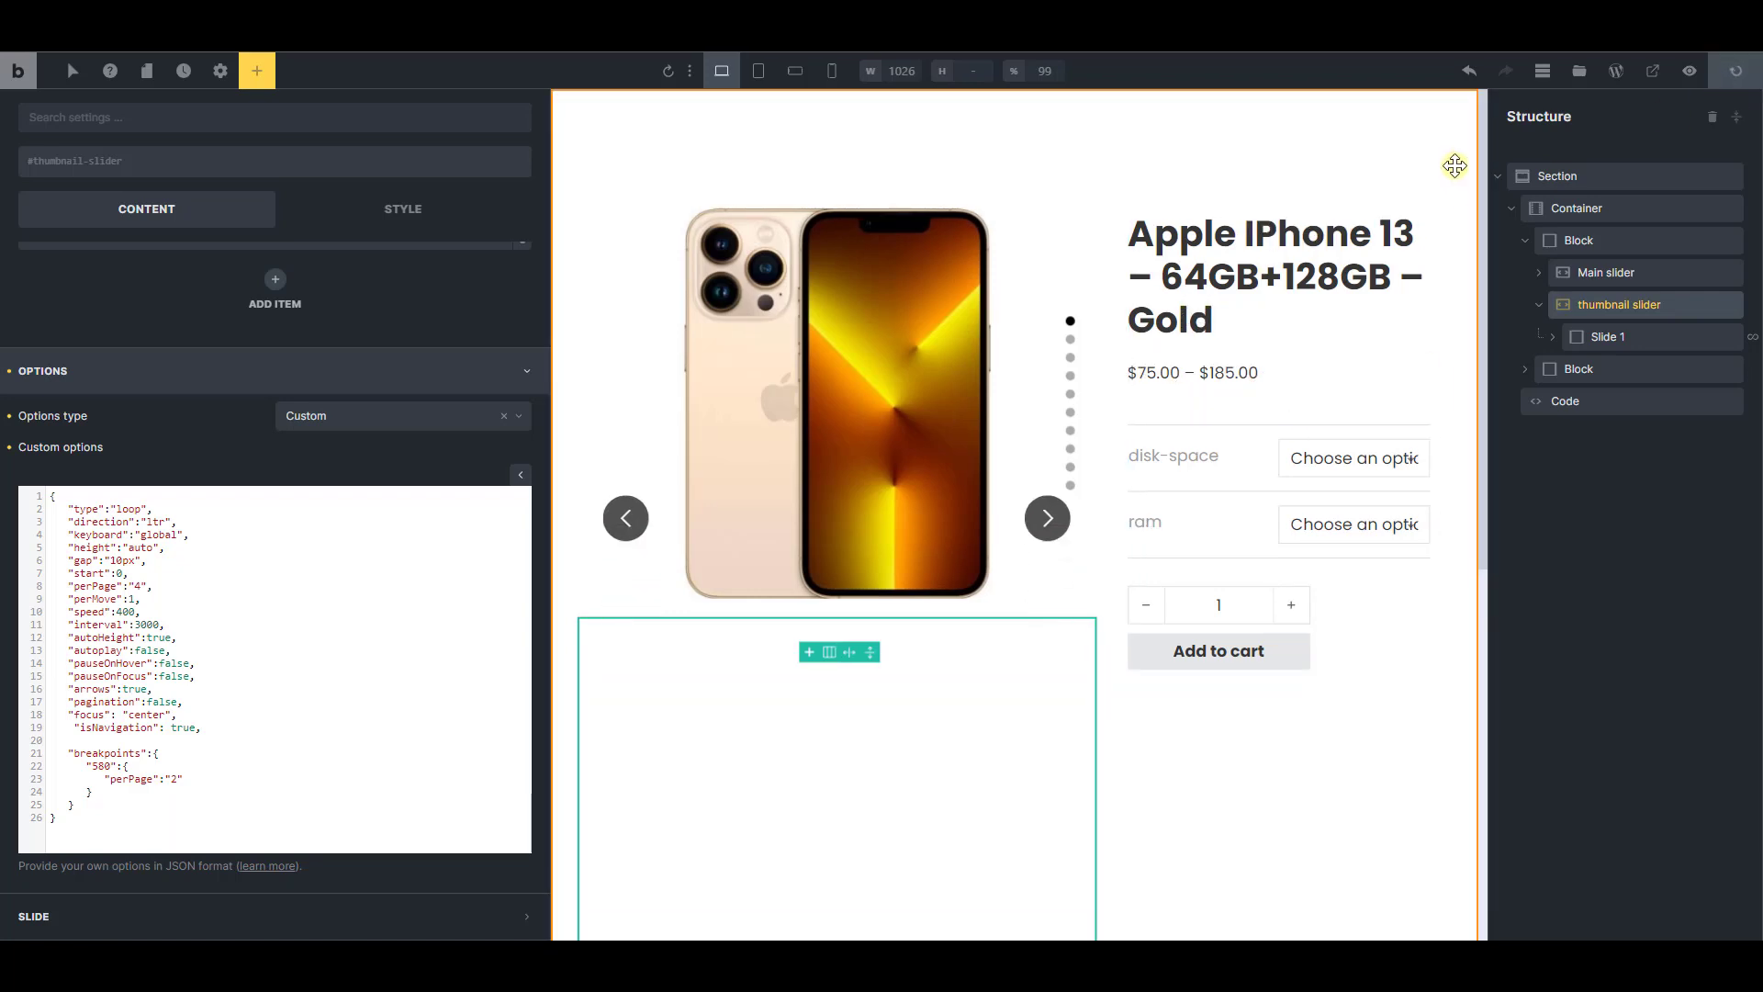
# Reload the live product page and step forward through the slides to check that the active thumbnail stays centered
pyautogui.click(1385, 11)
pyautogui.press('F5')
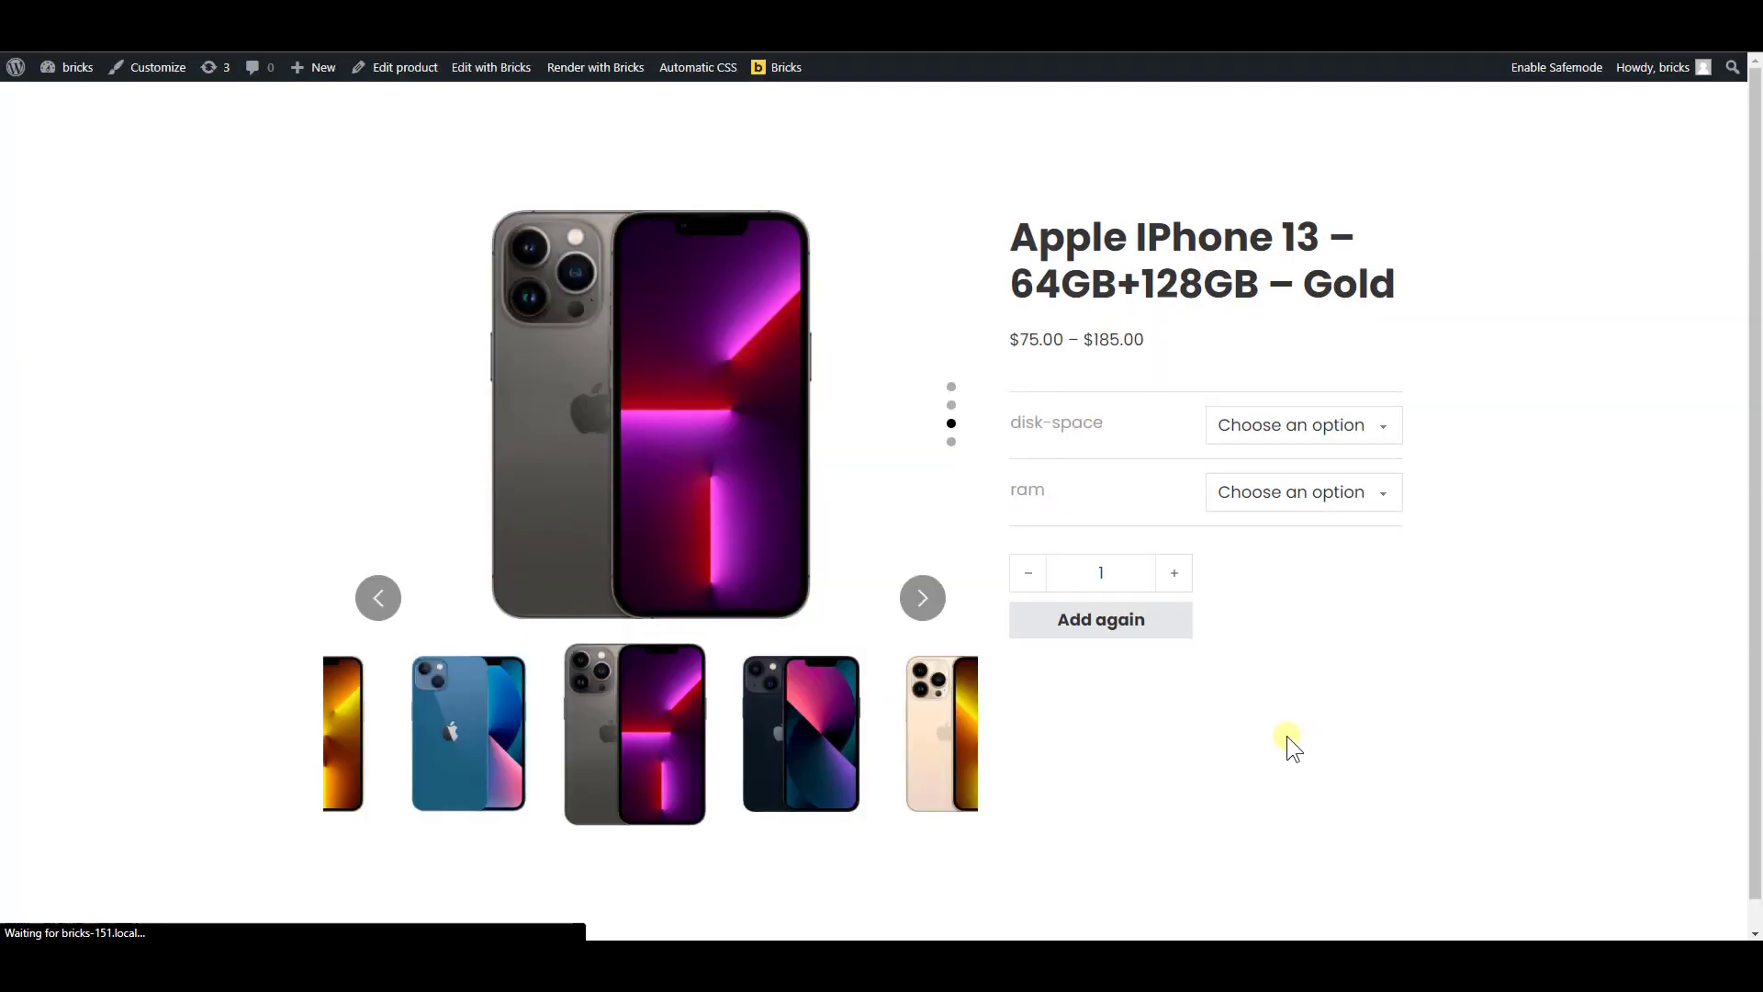
pyautogui.click(917, 597)
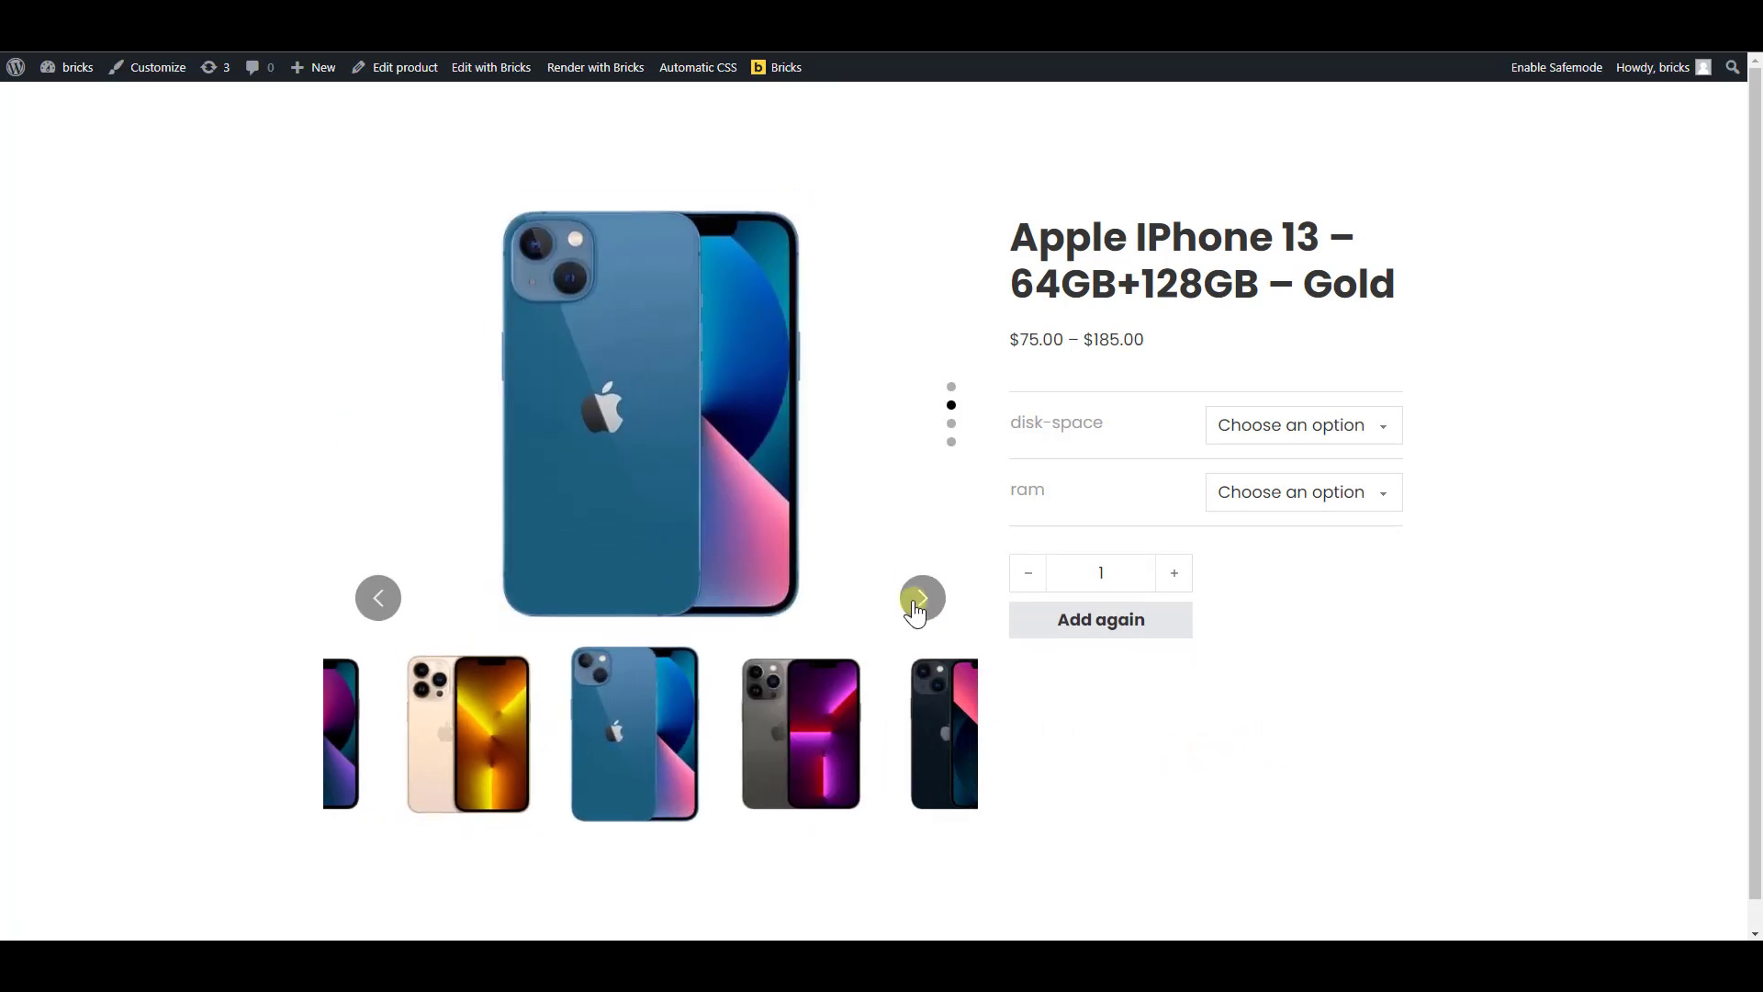
pyautogui.click(915, 602)
pyautogui.click(916, 602)
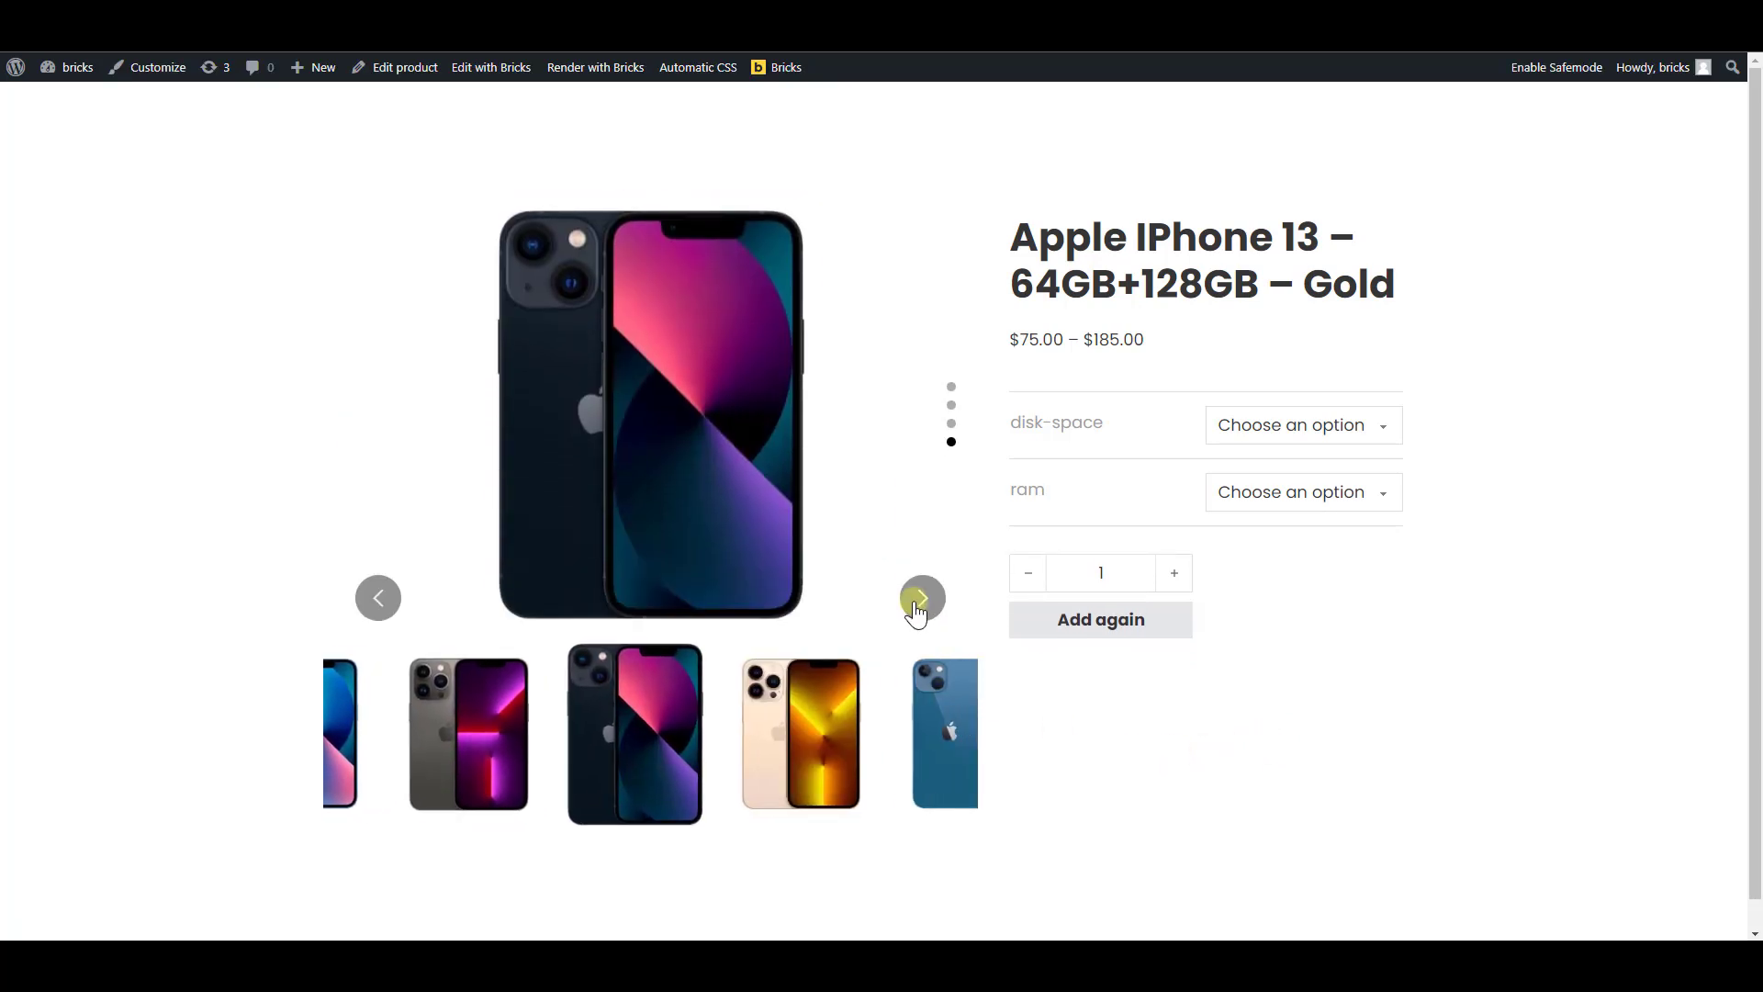
# Select different thumbnails in the thumbnail slider to test that they navigate the main slider
pyautogui.click(841, 737)
pyautogui.click(835, 736)
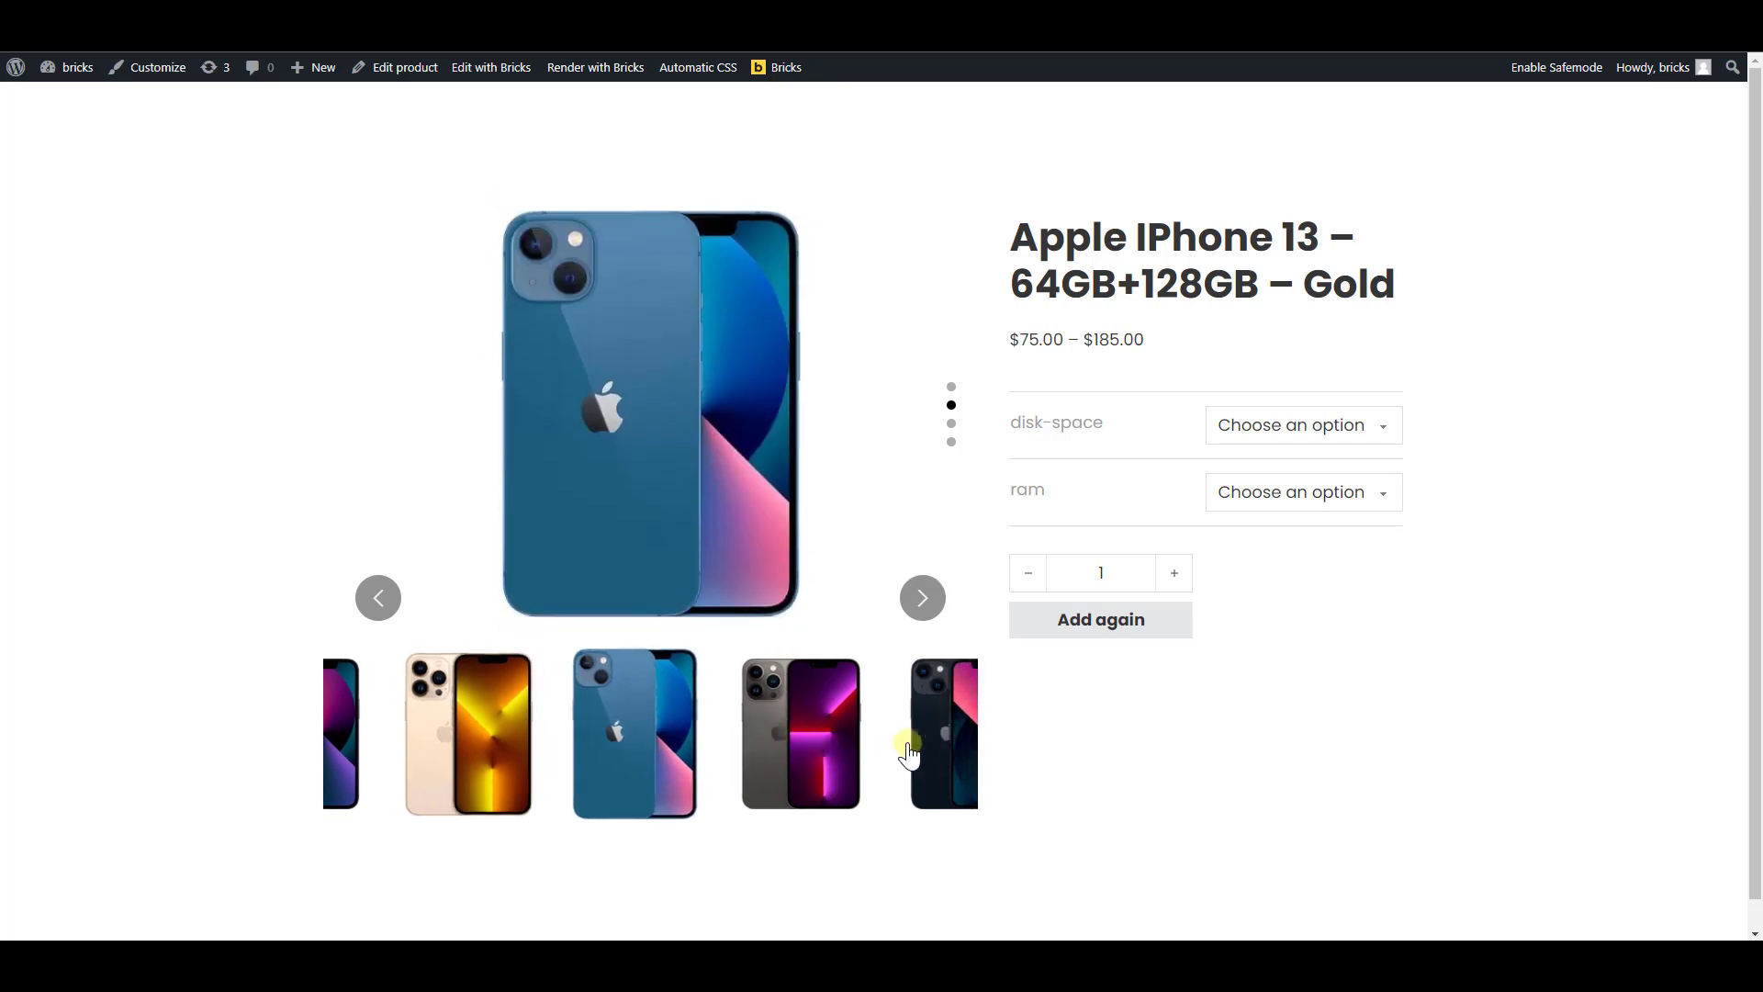
pyautogui.click(918, 744)
pyautogui.click(453, 771)
pyautogui.click(453, 771)
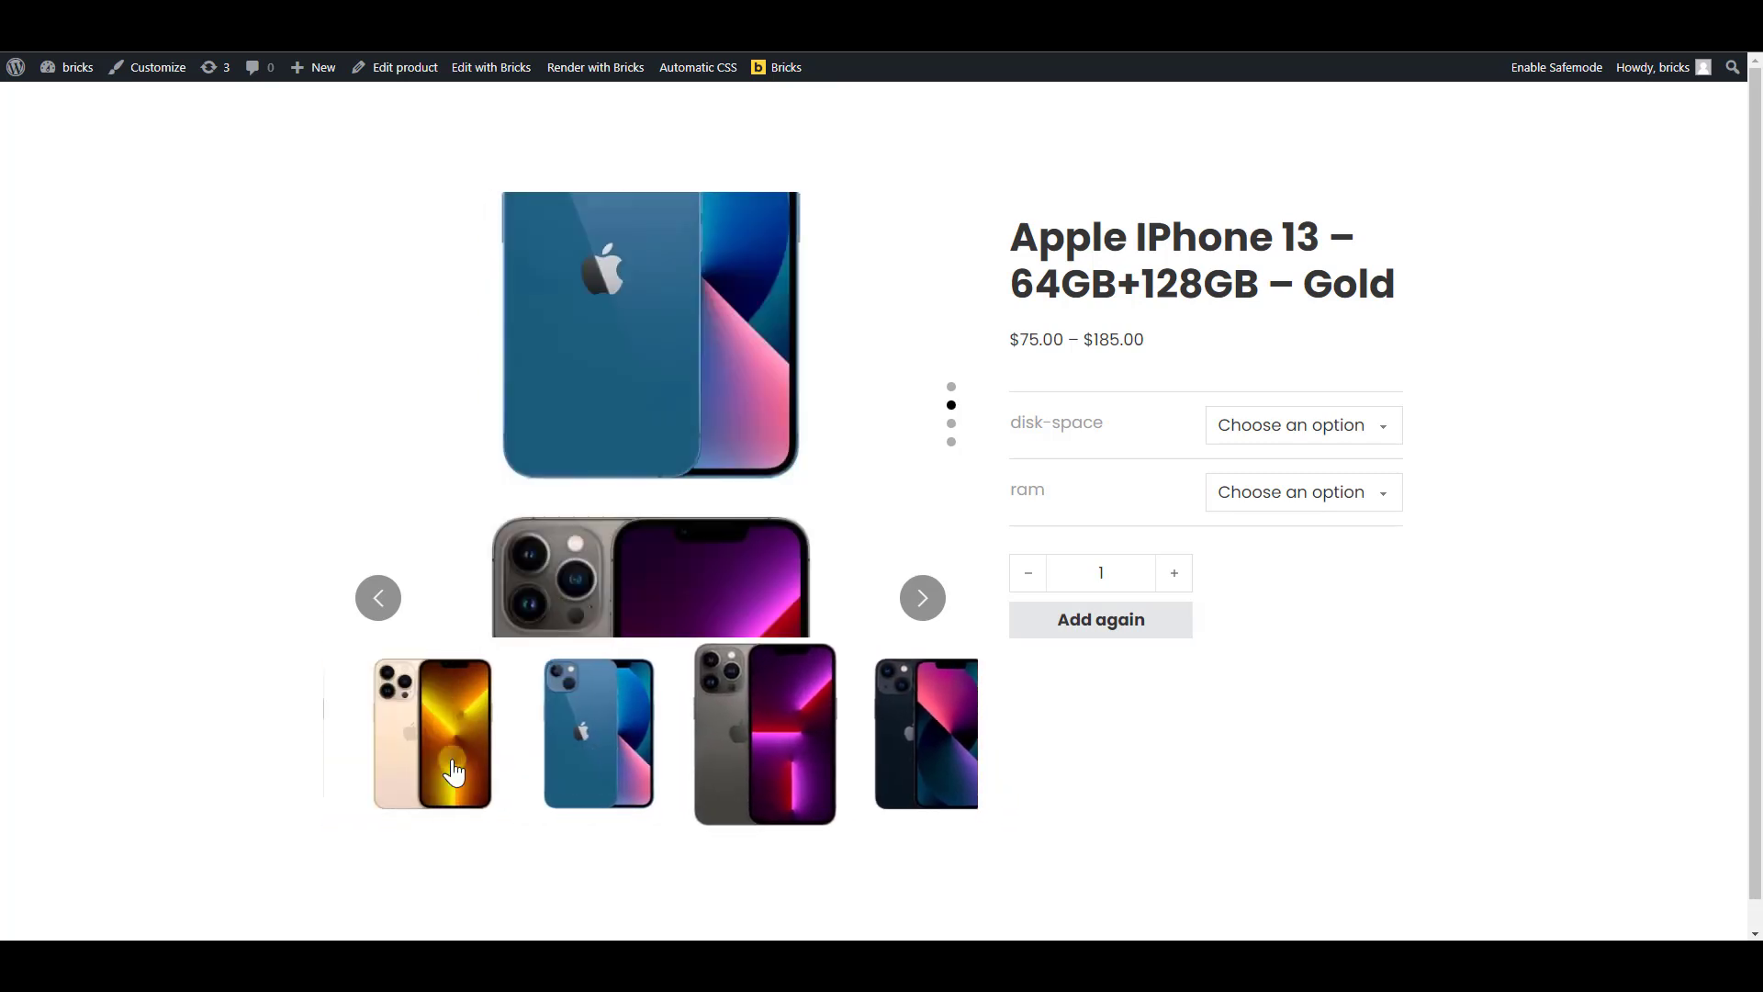
pyautogui.click(452, 770)
pyautogui.click(945, 765)
pyautogui.click(953, 764)
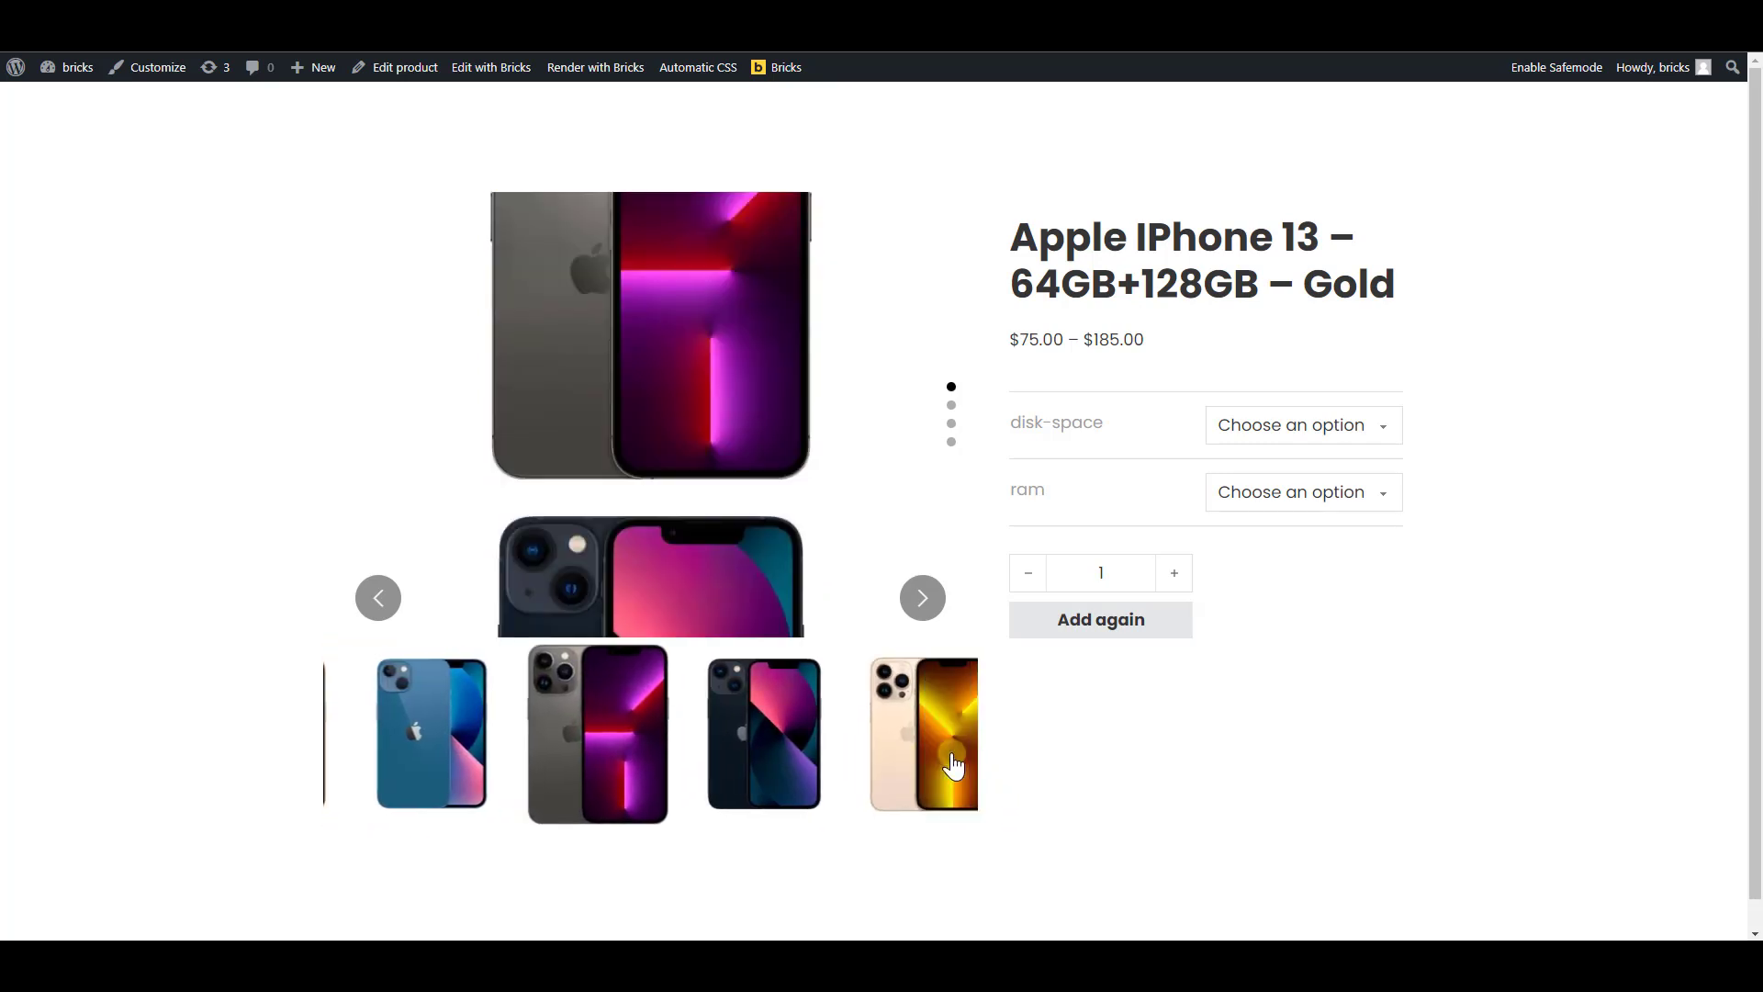
pyautogui.click(949, 755)
pyautogui.click(837, 749)
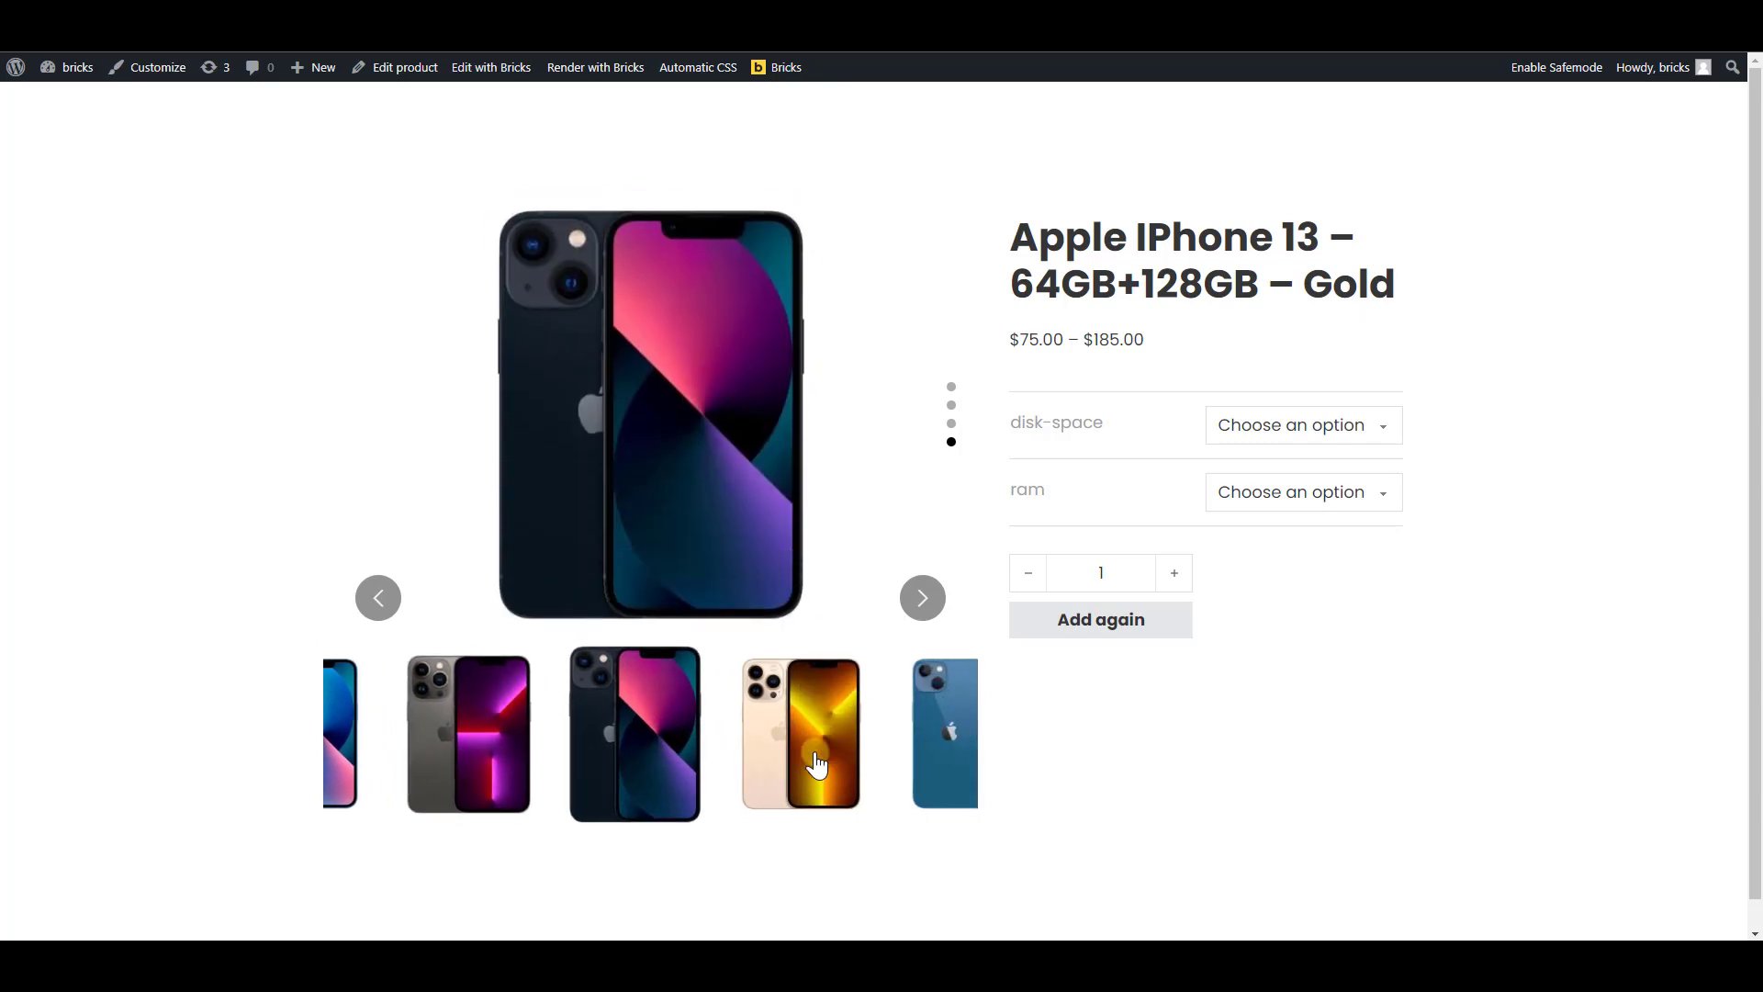
# Give the product template's section a light beige background color, #f5eee0
pyautogui.click(820, 770)
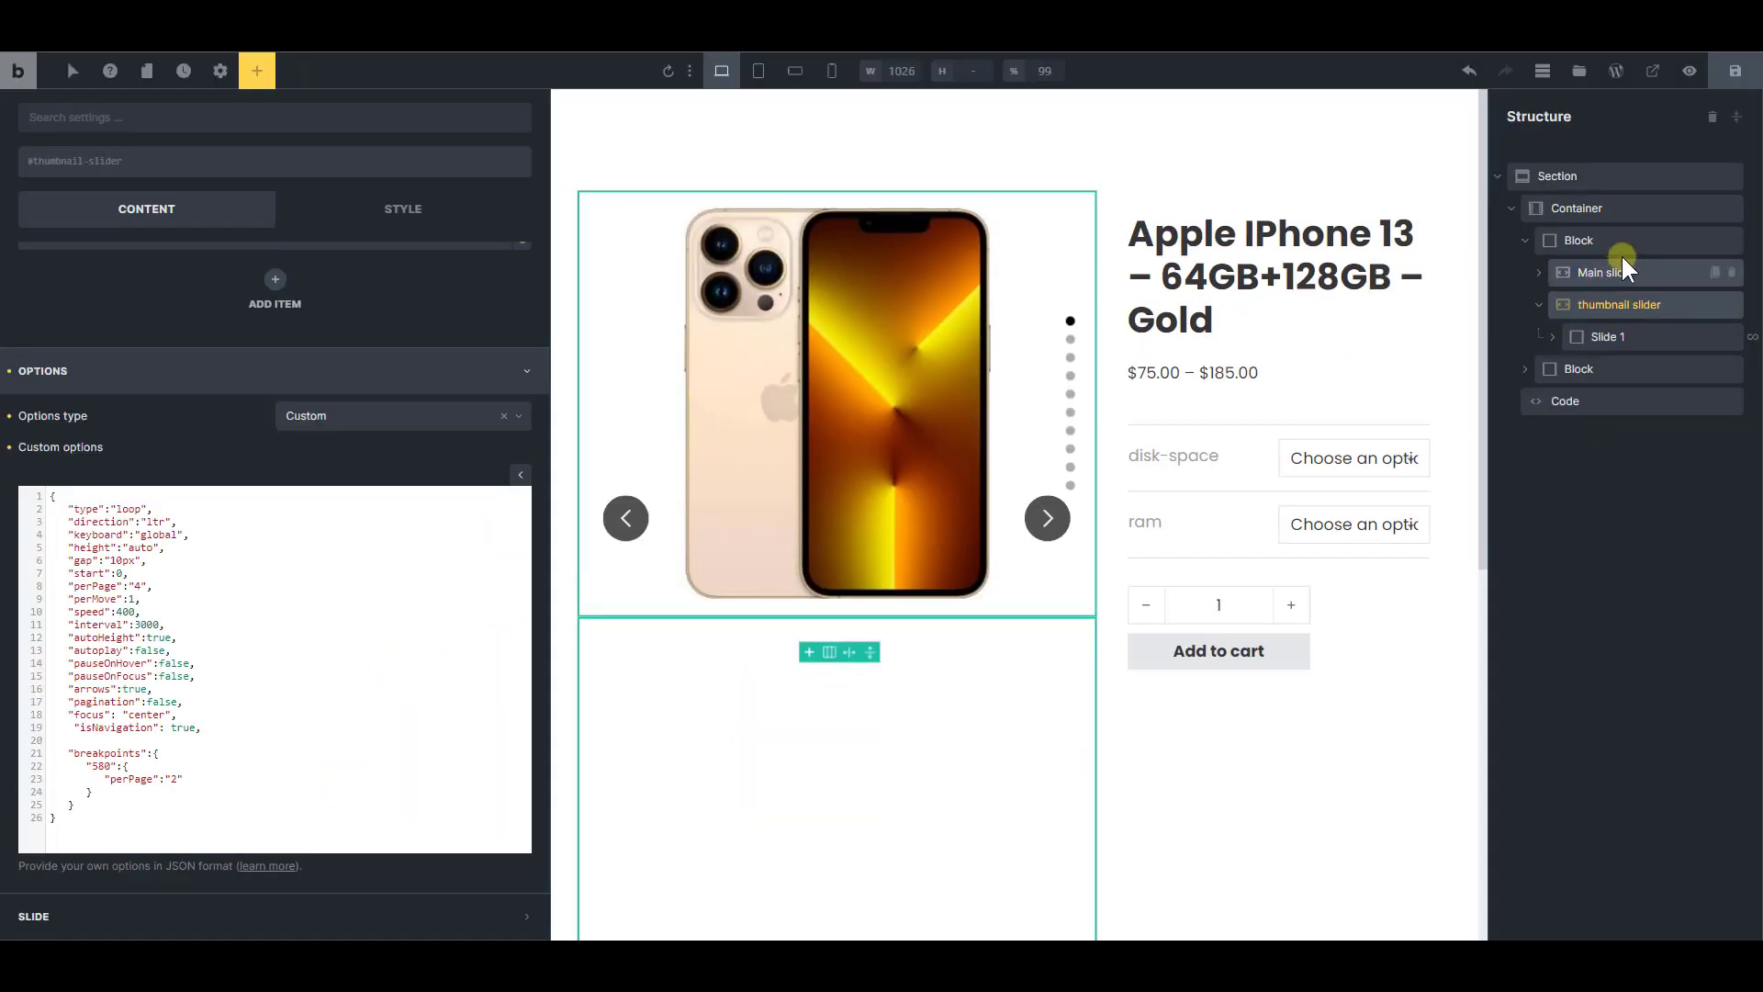
pyautogui.click(1594, 176)
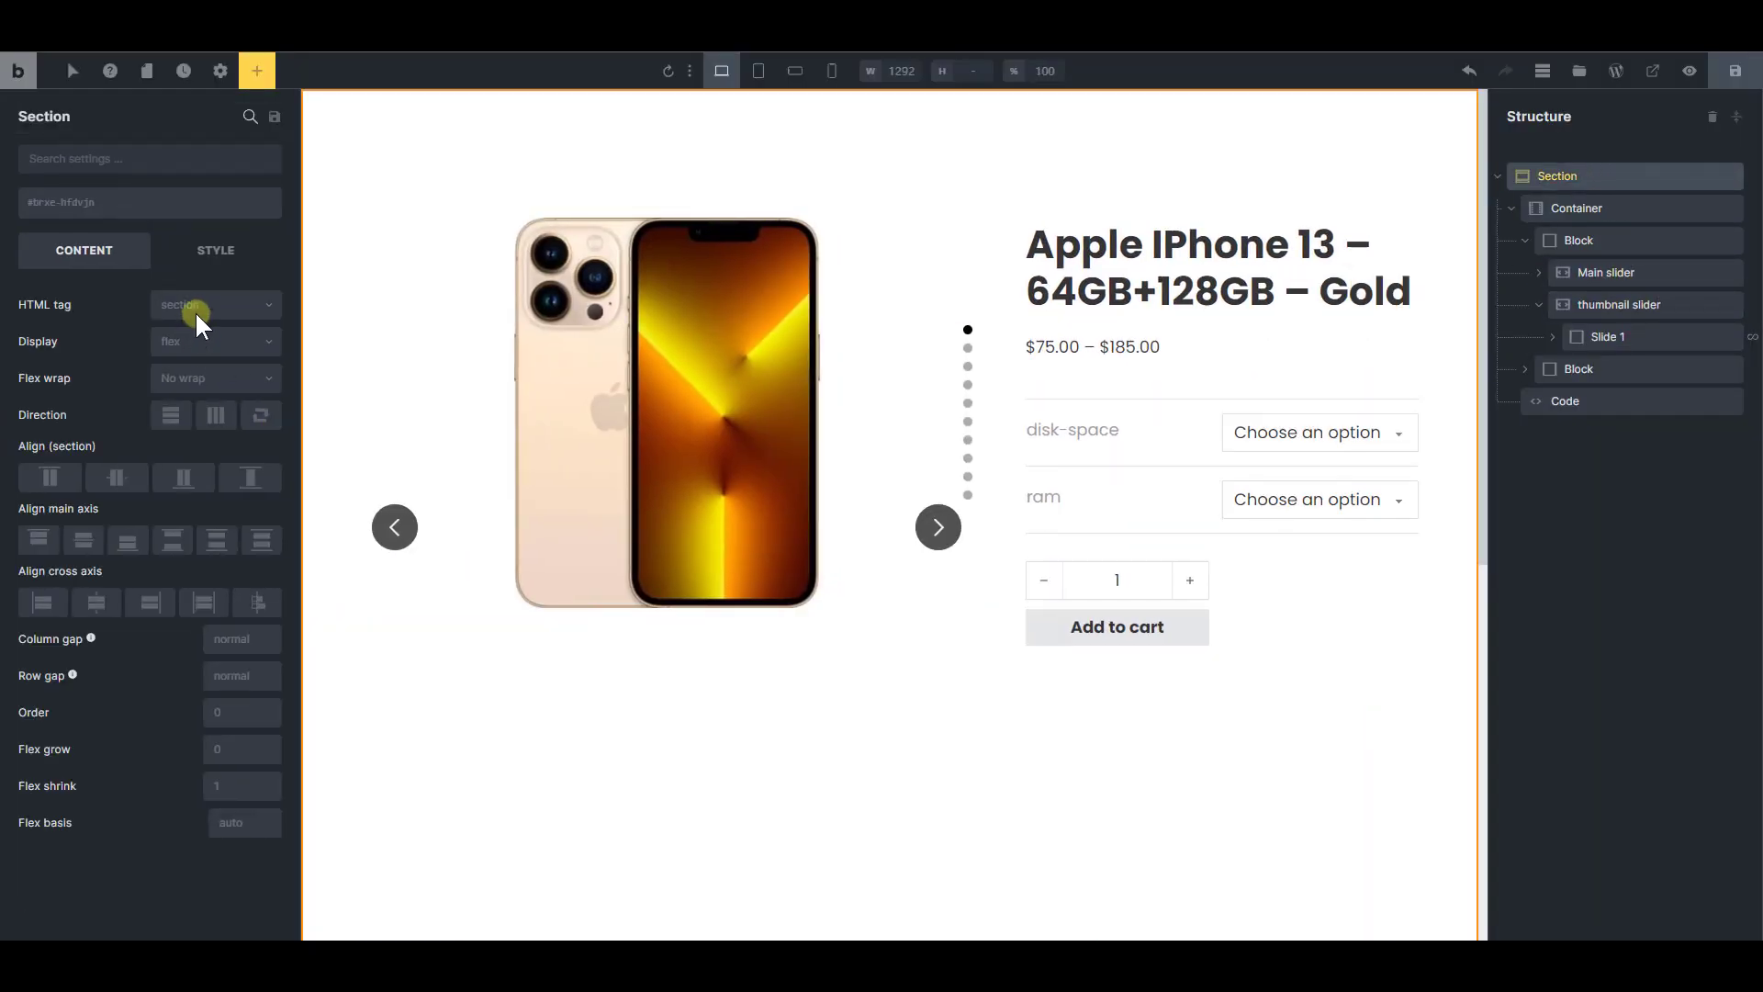
pyautogui.click(216, 261)
pyautogui.click(137, 399)
pyautogui.click(267, 443)
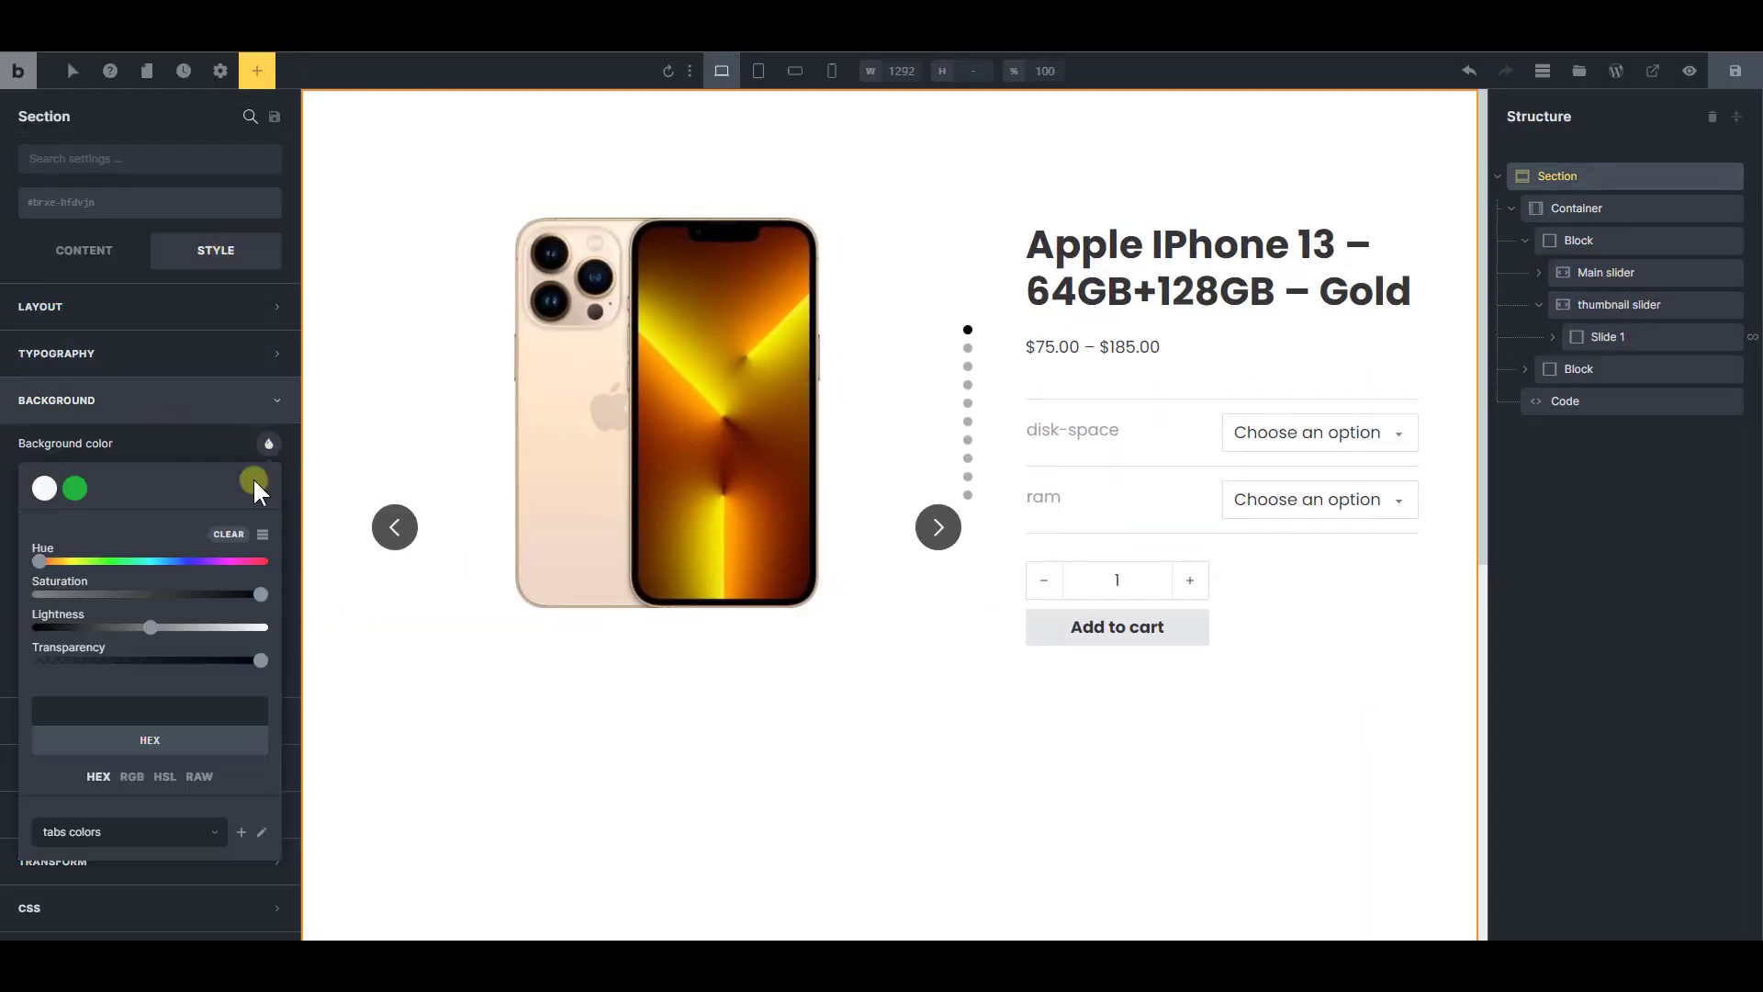
pyautogui.moveTo(70, 561); pyautogui.dragTo(65, 561)
pyautogui.click(66, 594)
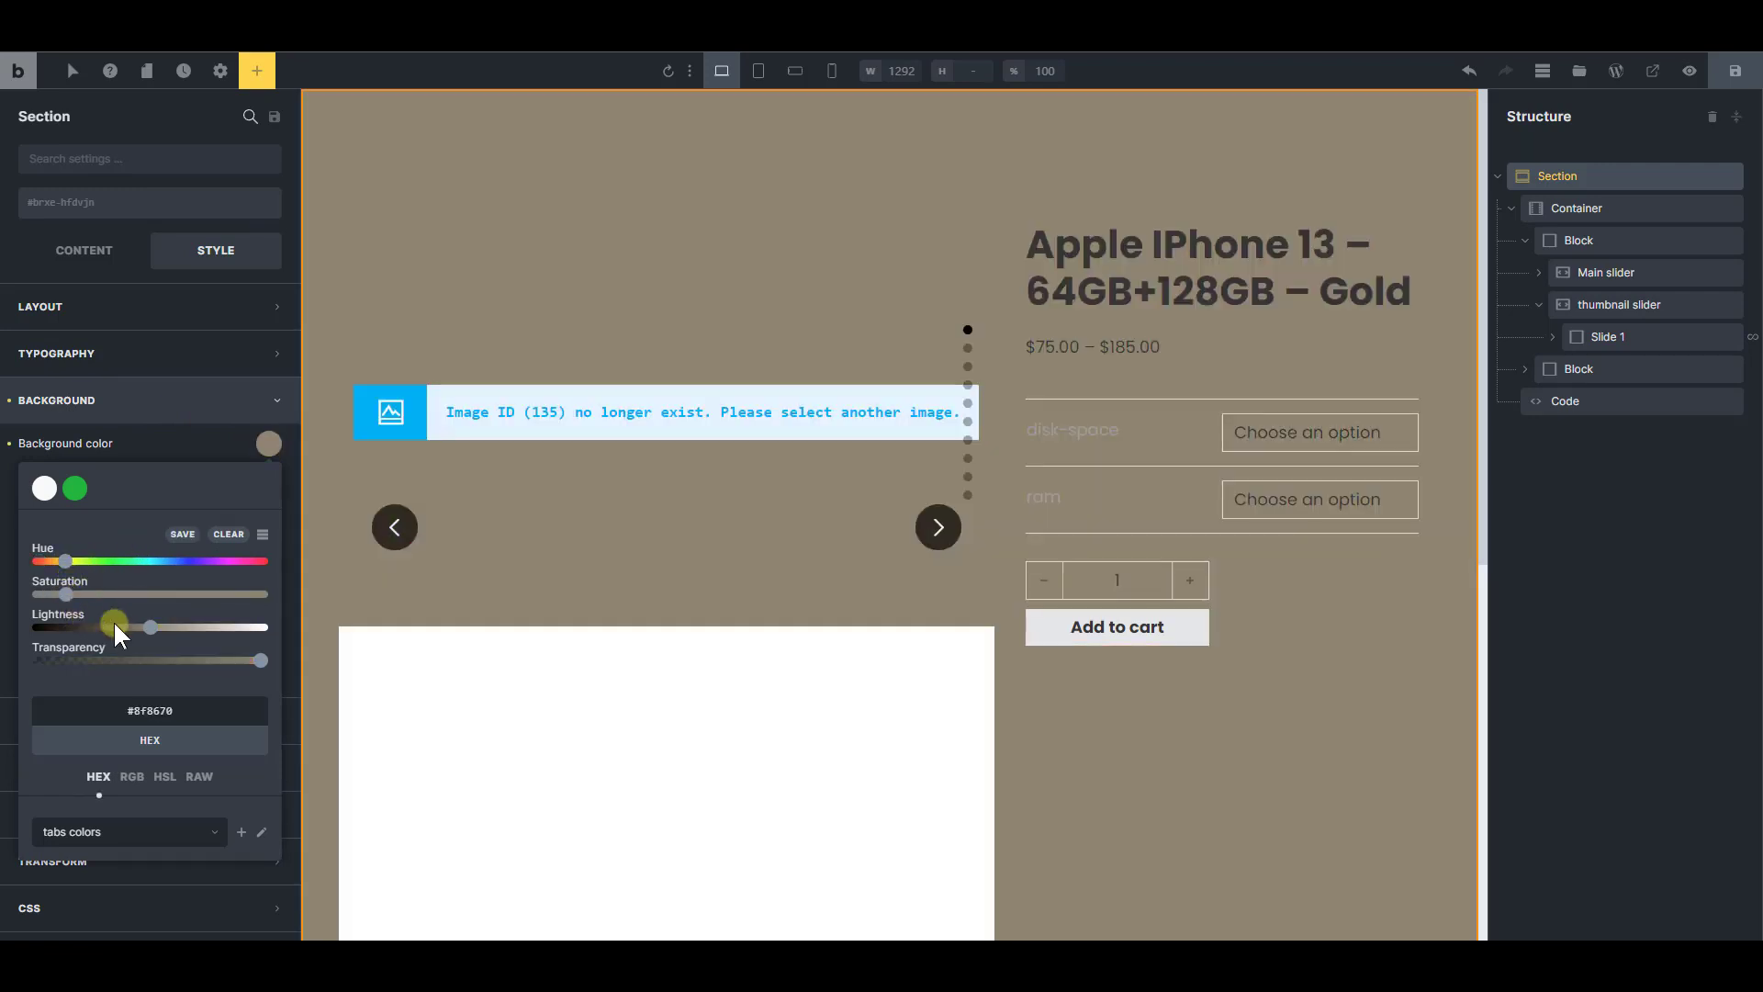
pyautogui.moveTo(150, 627); pyautogui.dragTo(248, 632)
pyautogui.scroll(-4, 976, 650)
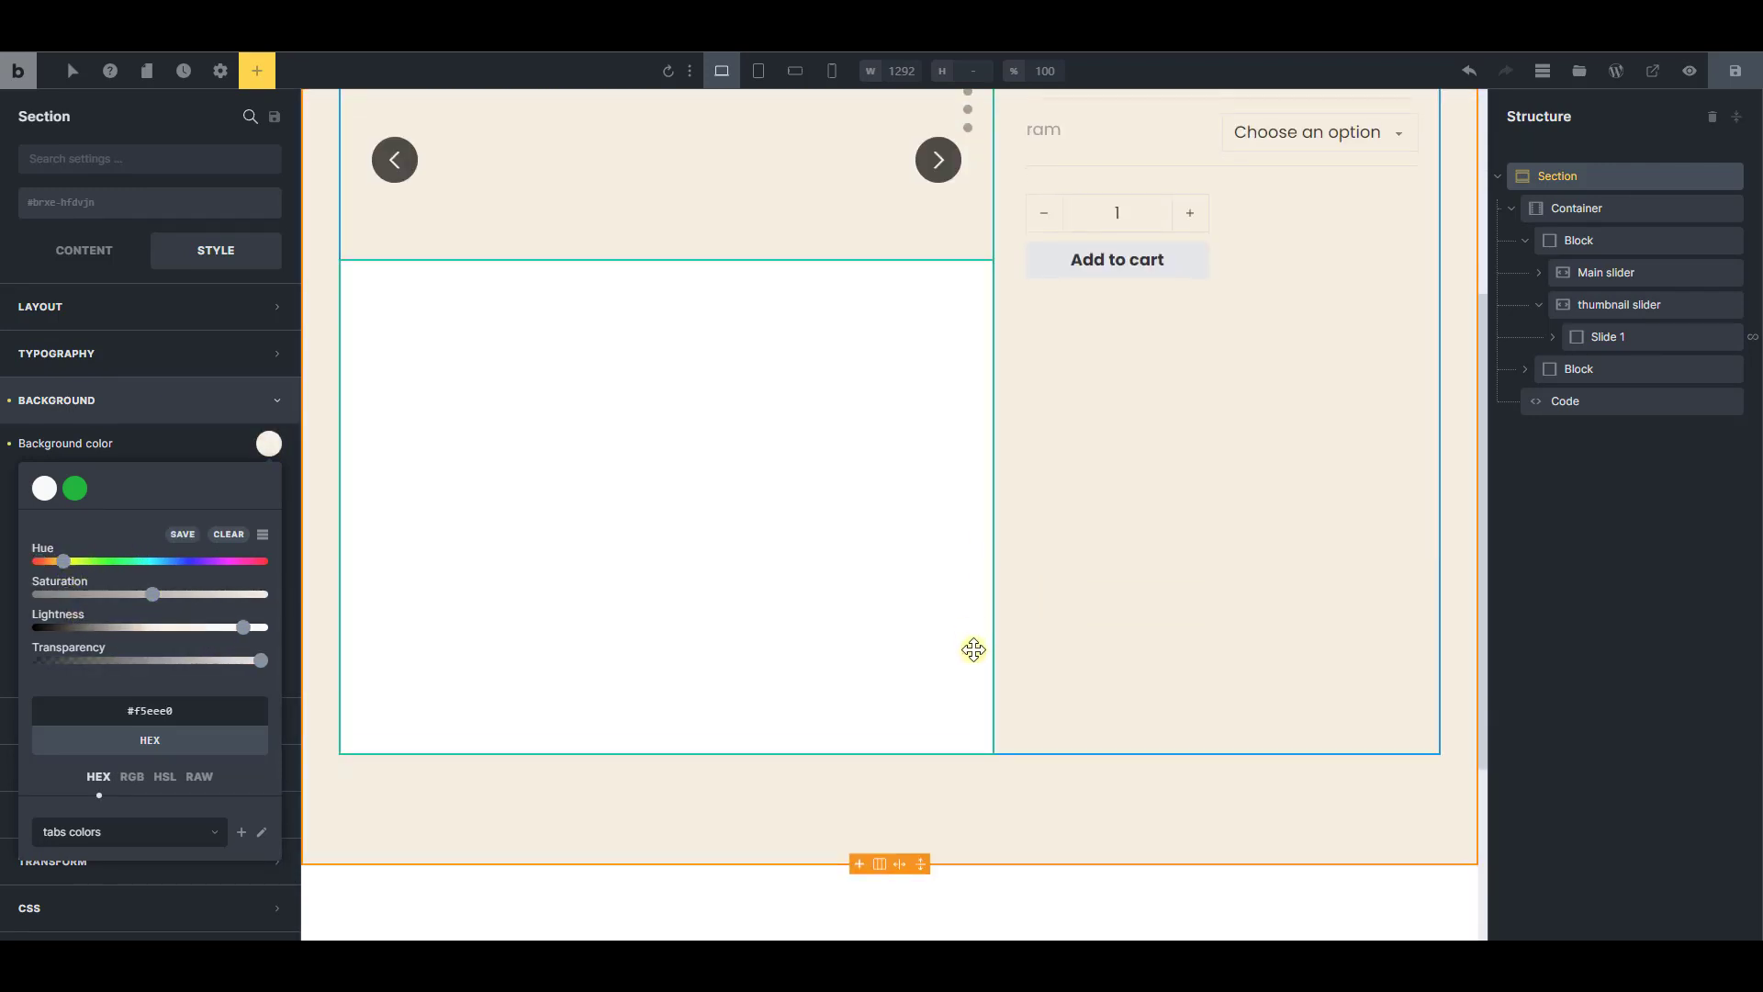
pyautogui.scroll(3, 971, 643)
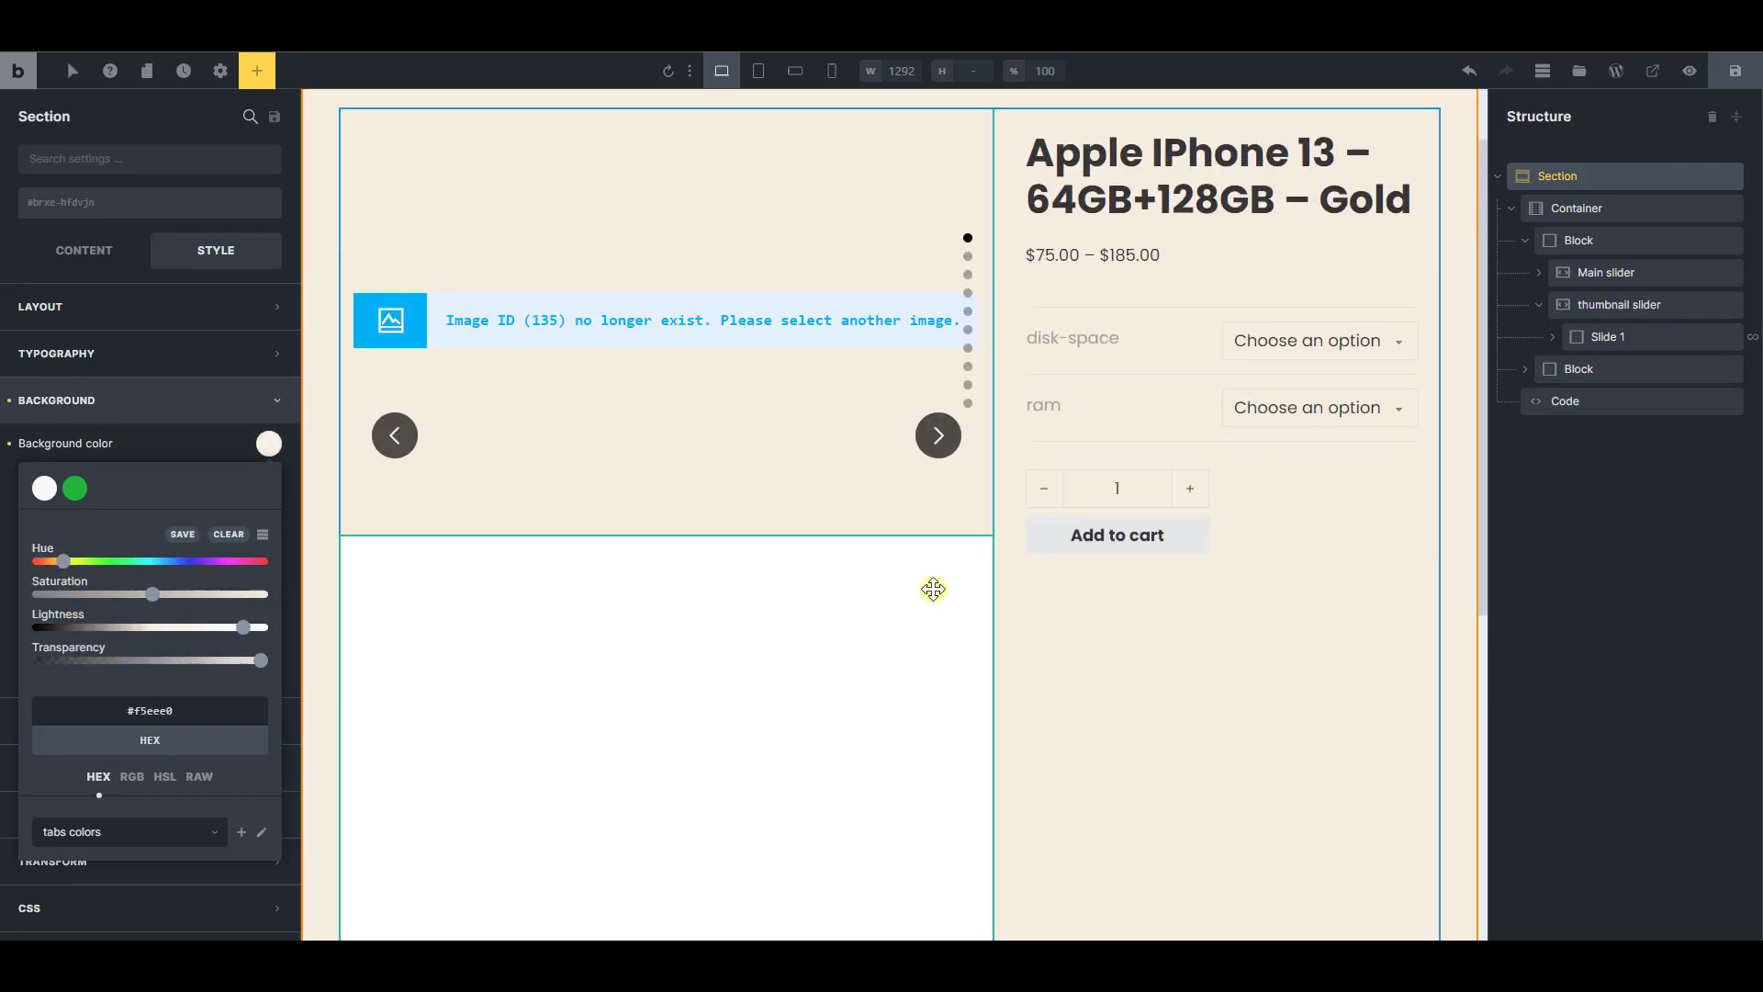
# Set the Main slider's background color to white by raising the lightness of the light swatch color
pyautogui.click(1566, 240)
pyautogui.click(1525, 240)
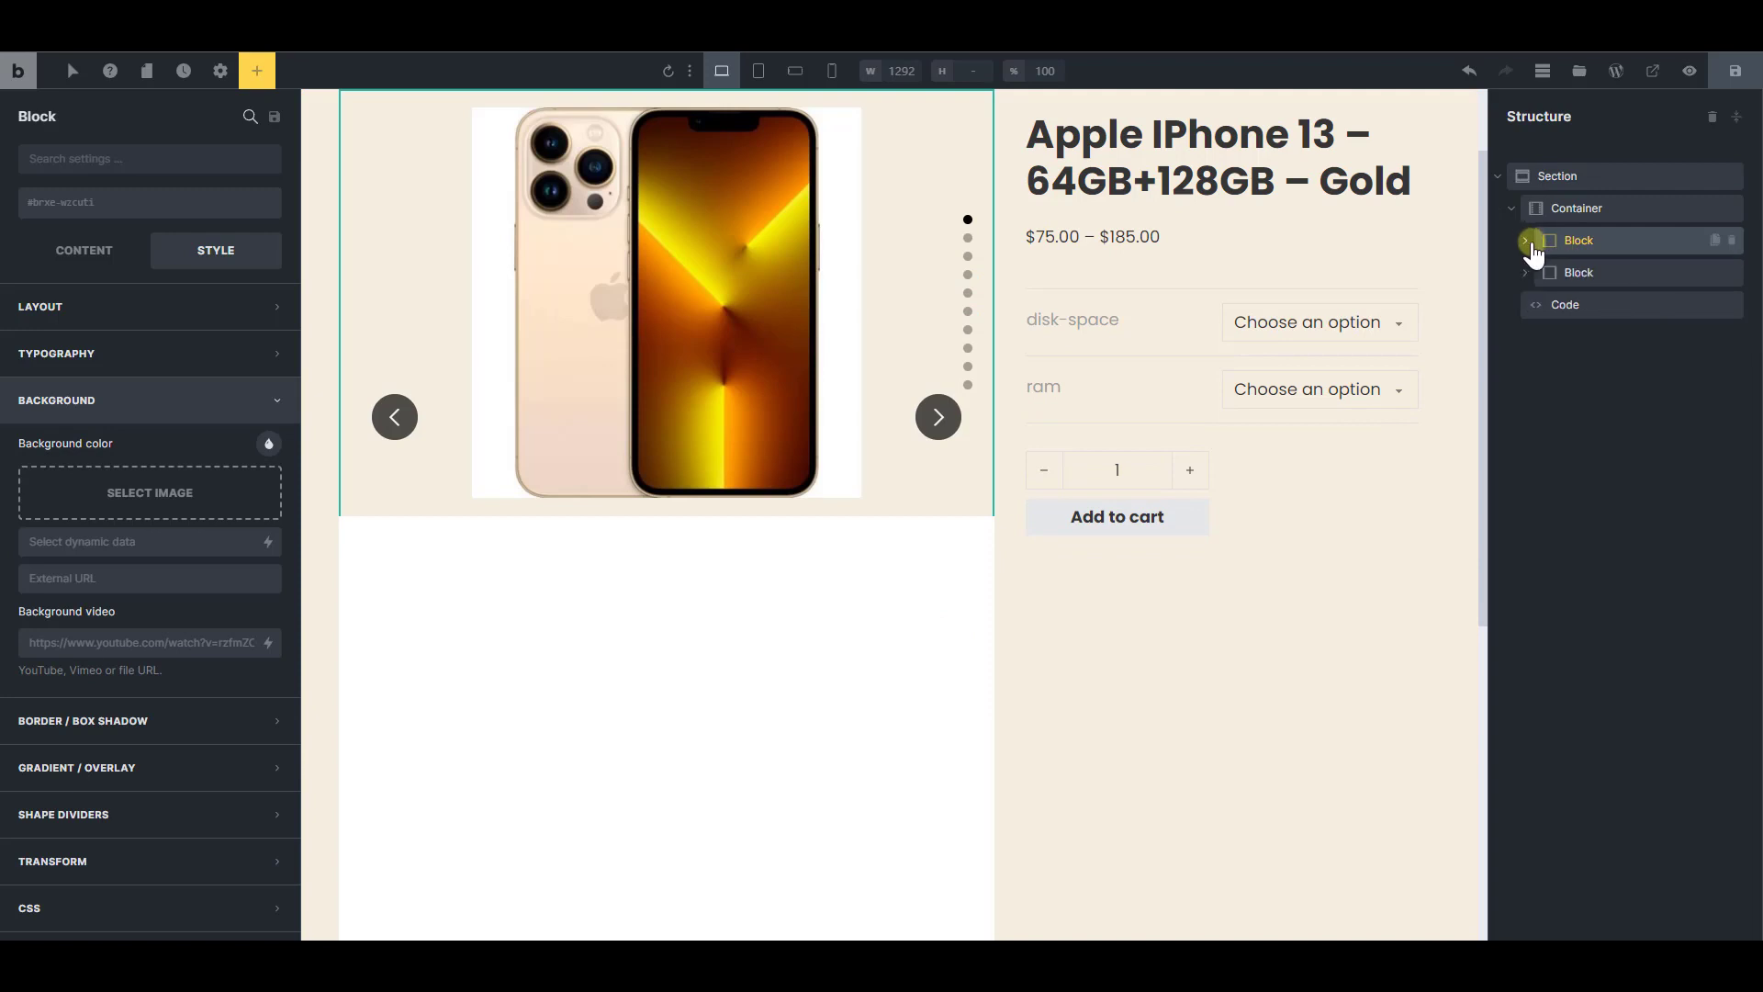
pyautogui.click(1524, 240)
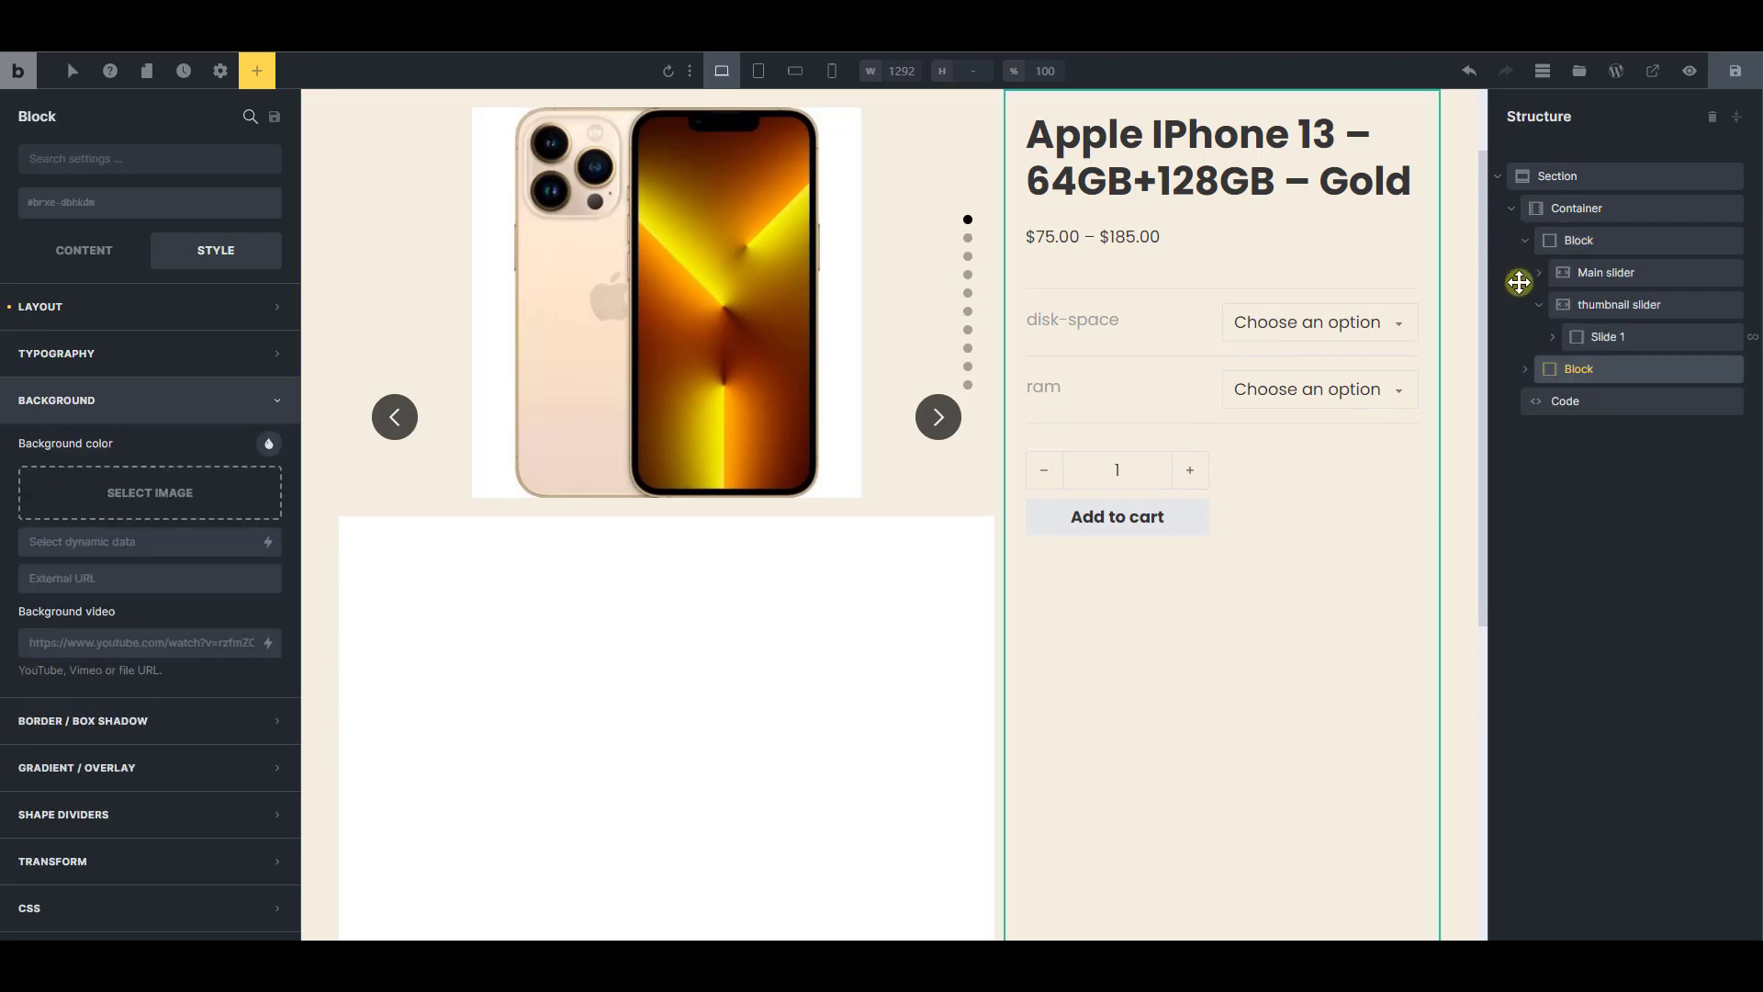
pyautogui.click(1593, 273)
pyautogui.click(268, 443)
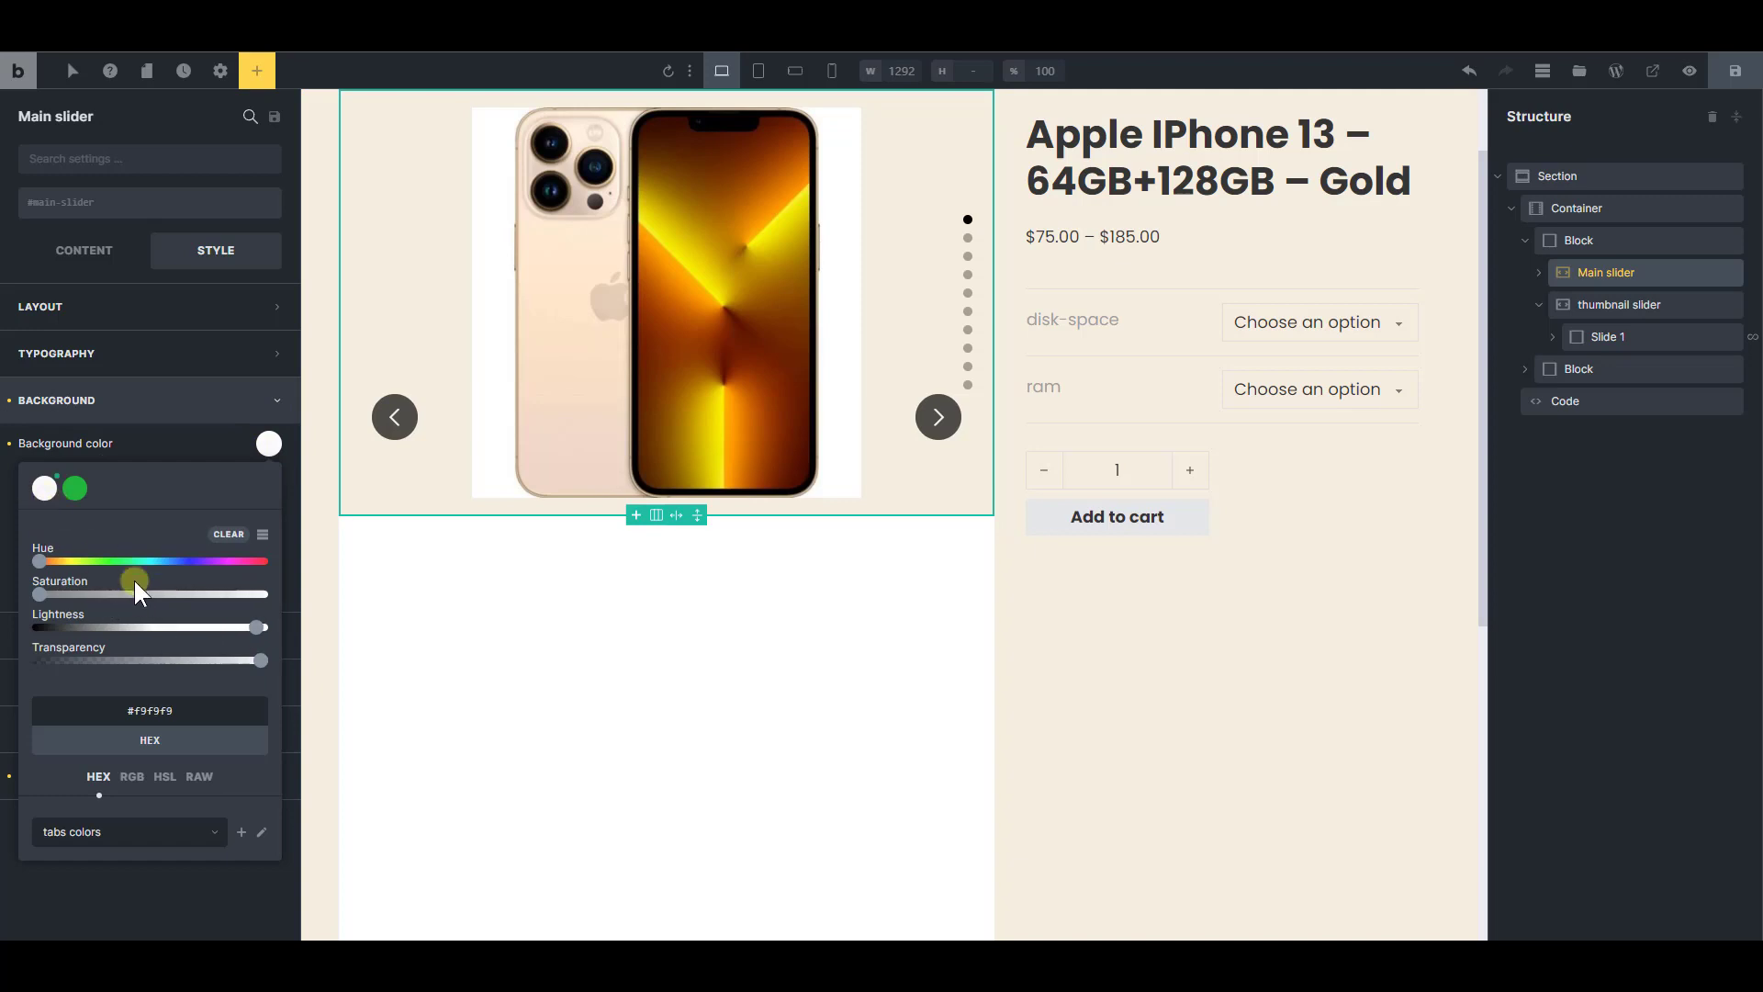
pyautogui.click(263, 628)
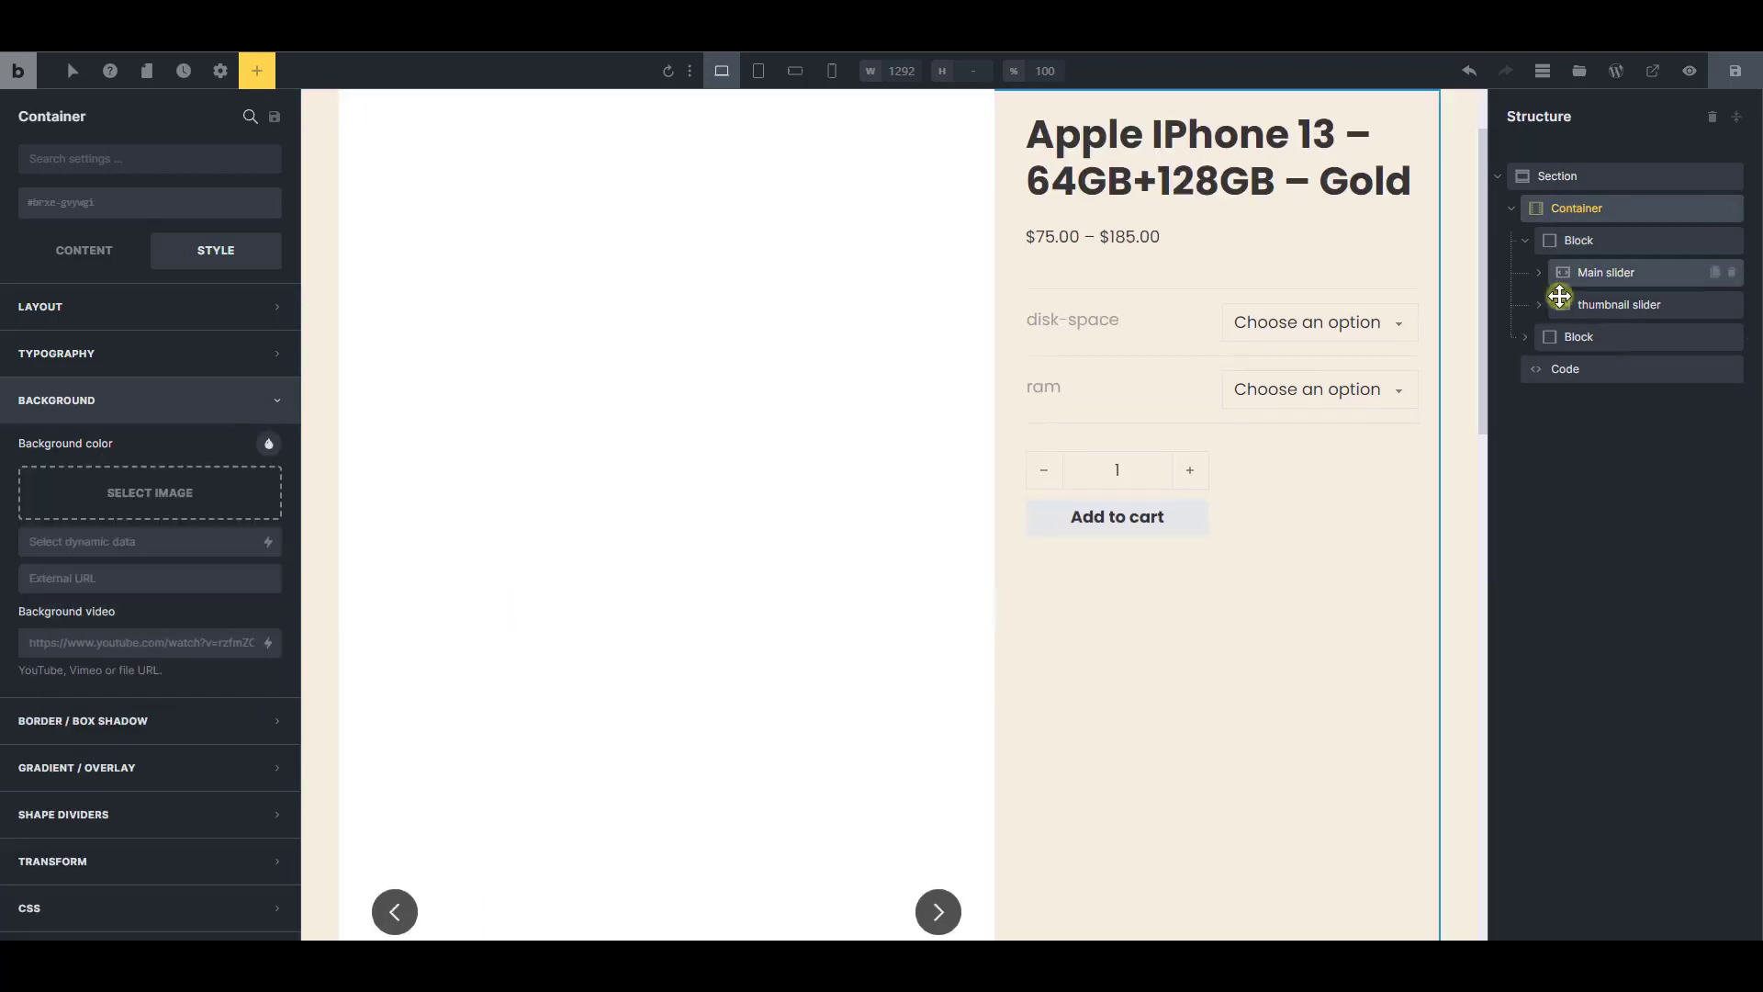
# Set the container's background color to white and step forward through the live product page's slides to check the look
pyautogui.scroll(-10, 1239, 618)
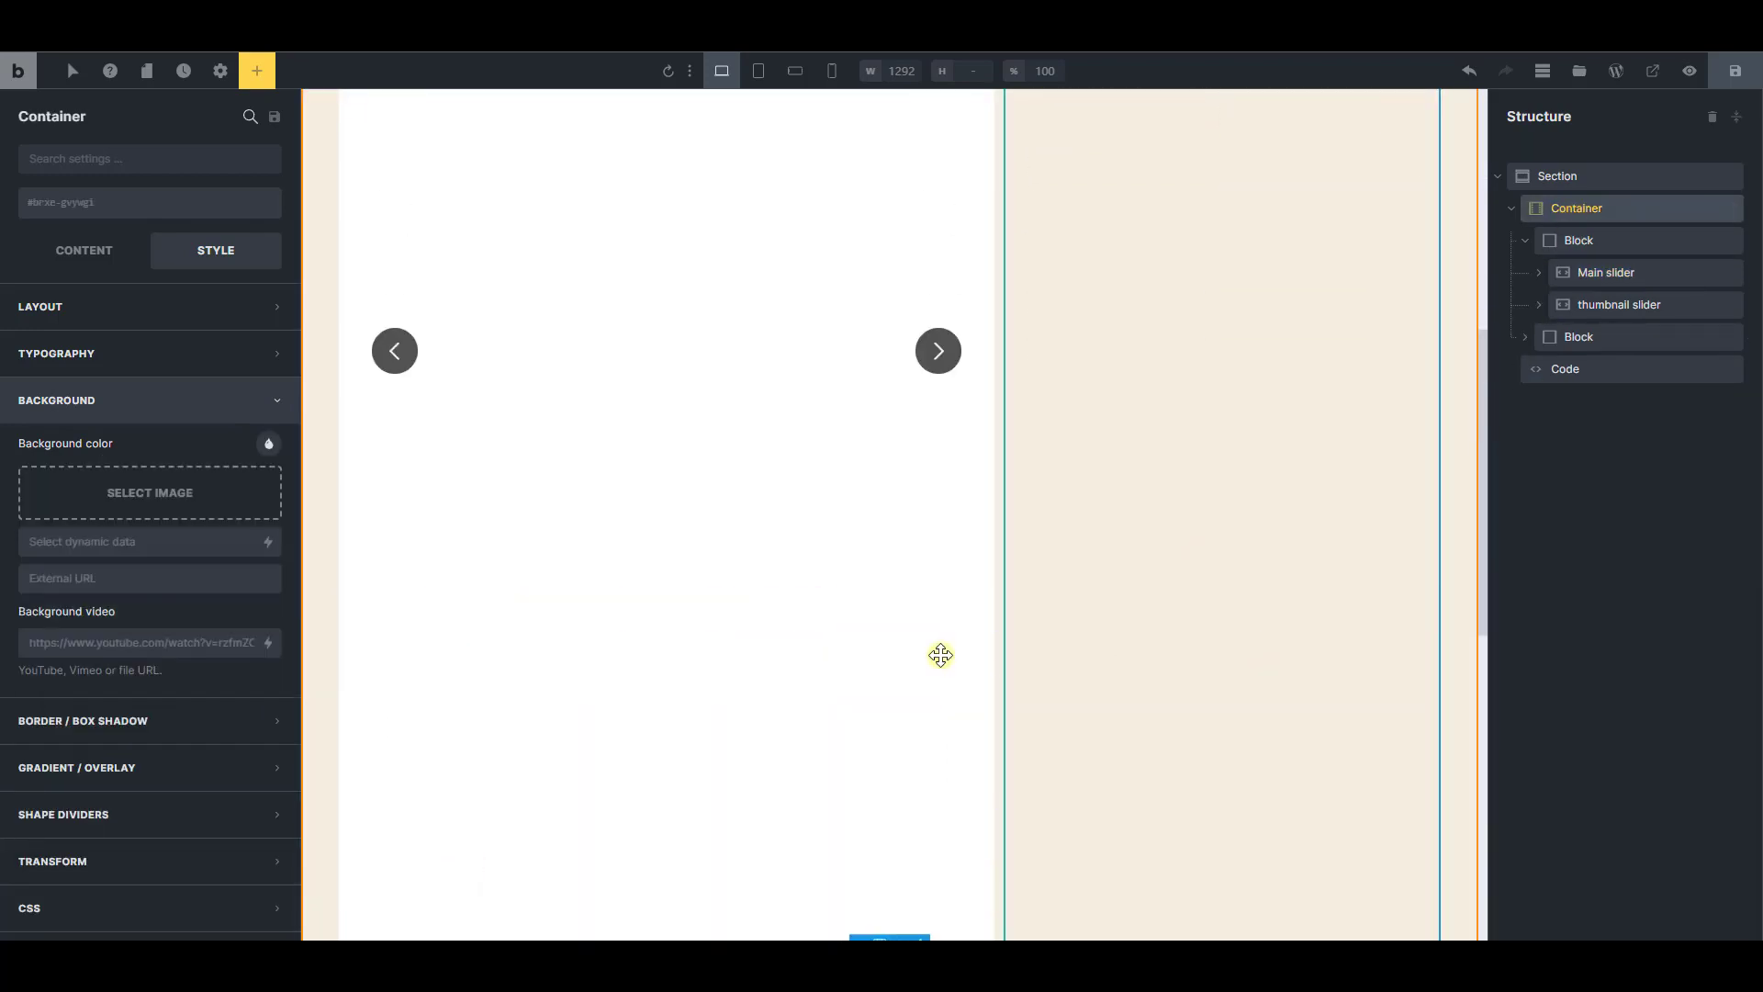
pyautogui.click(268, 444)
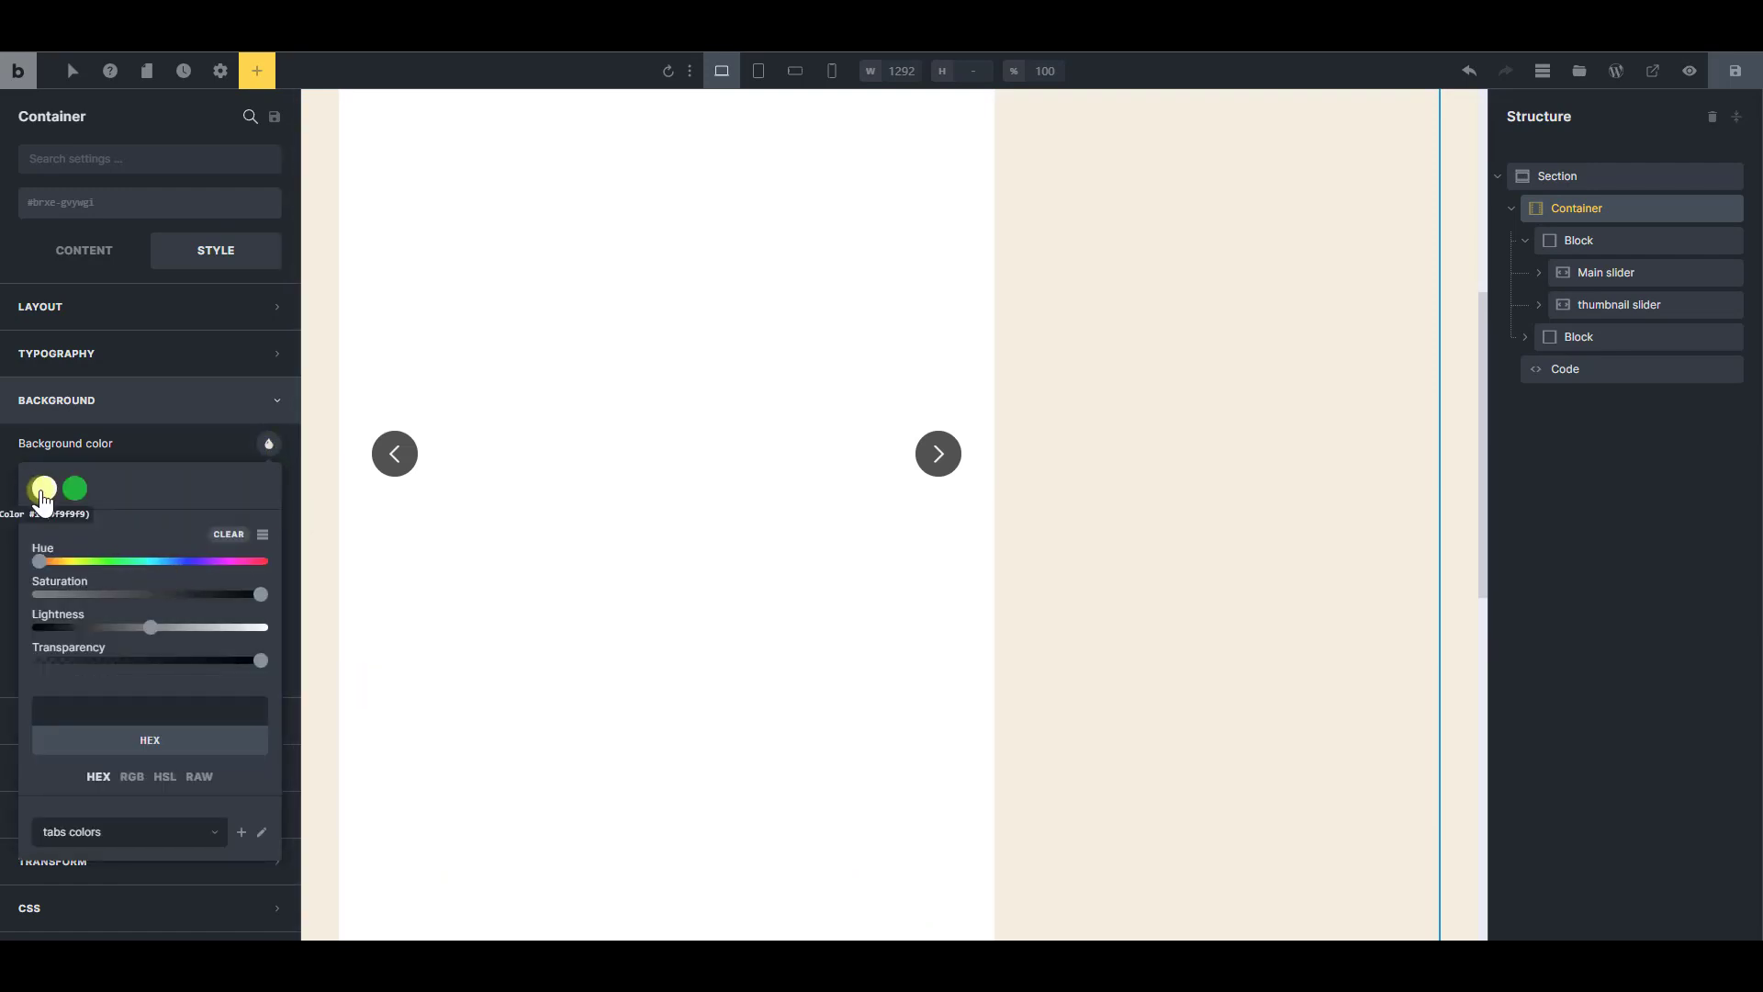
pyautogui.click(42, 490)
pyautogui.moveTo(254, 630); pyautogui.dragTo(268, 628)
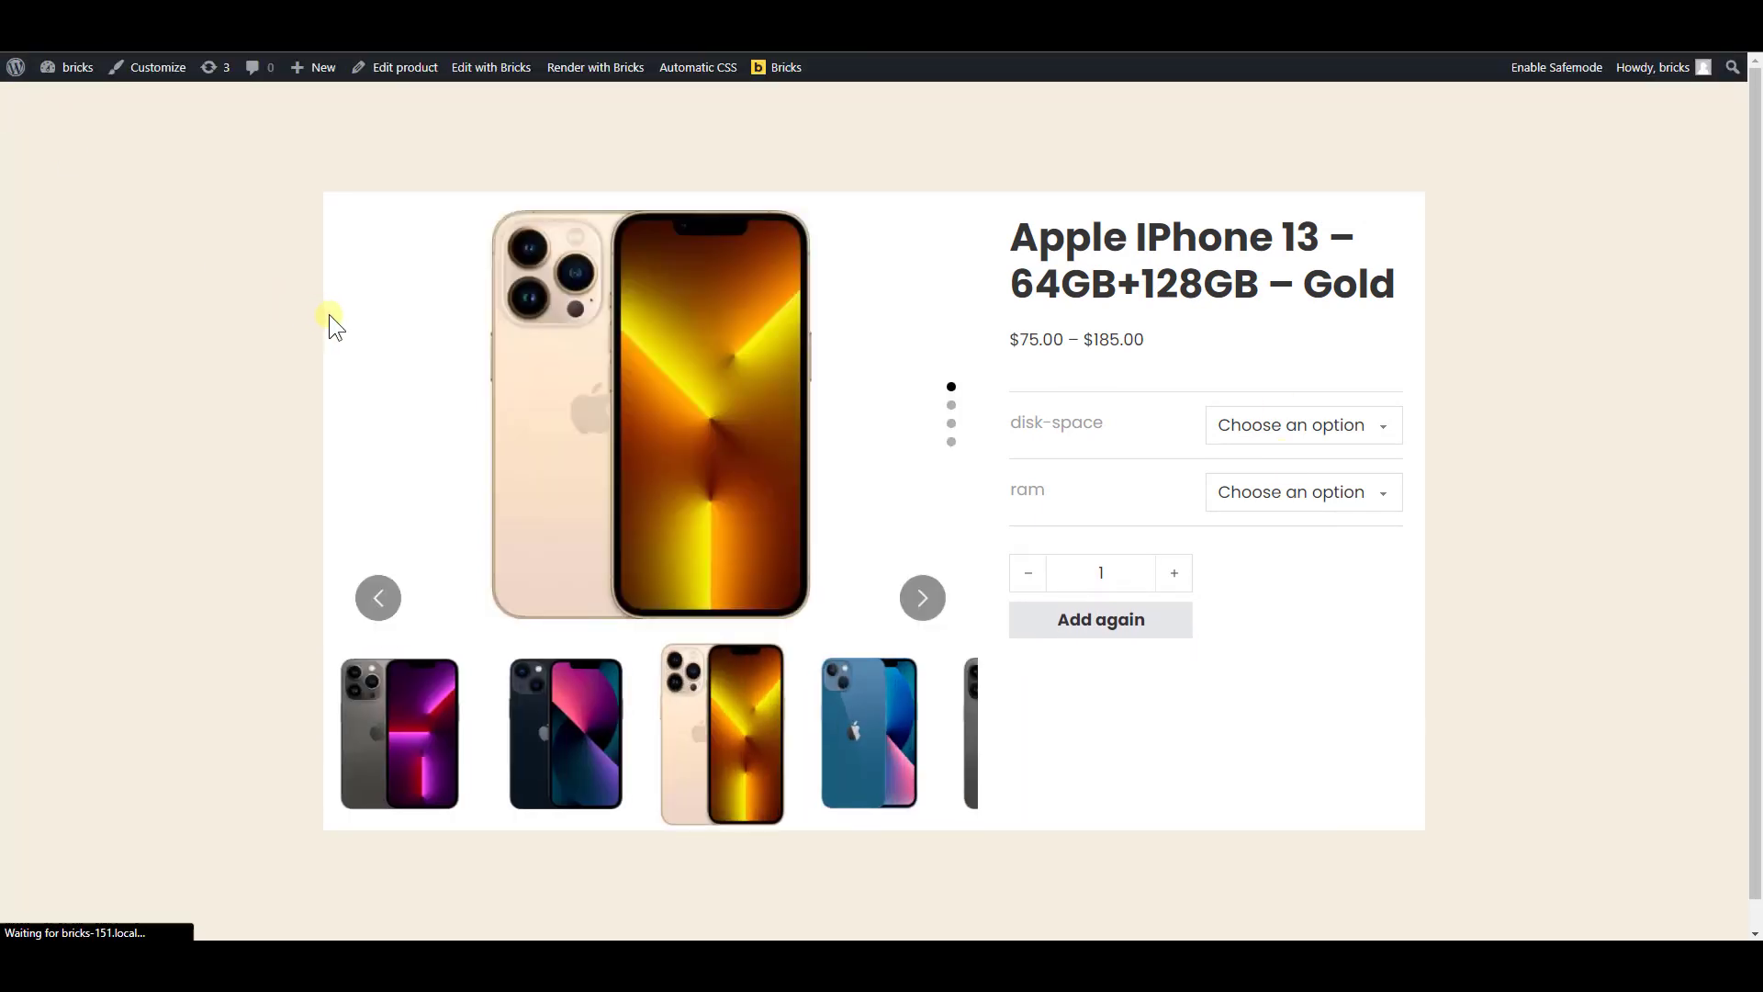
pyautogui.click(929, 607)
pyautogui.click(930, 608)
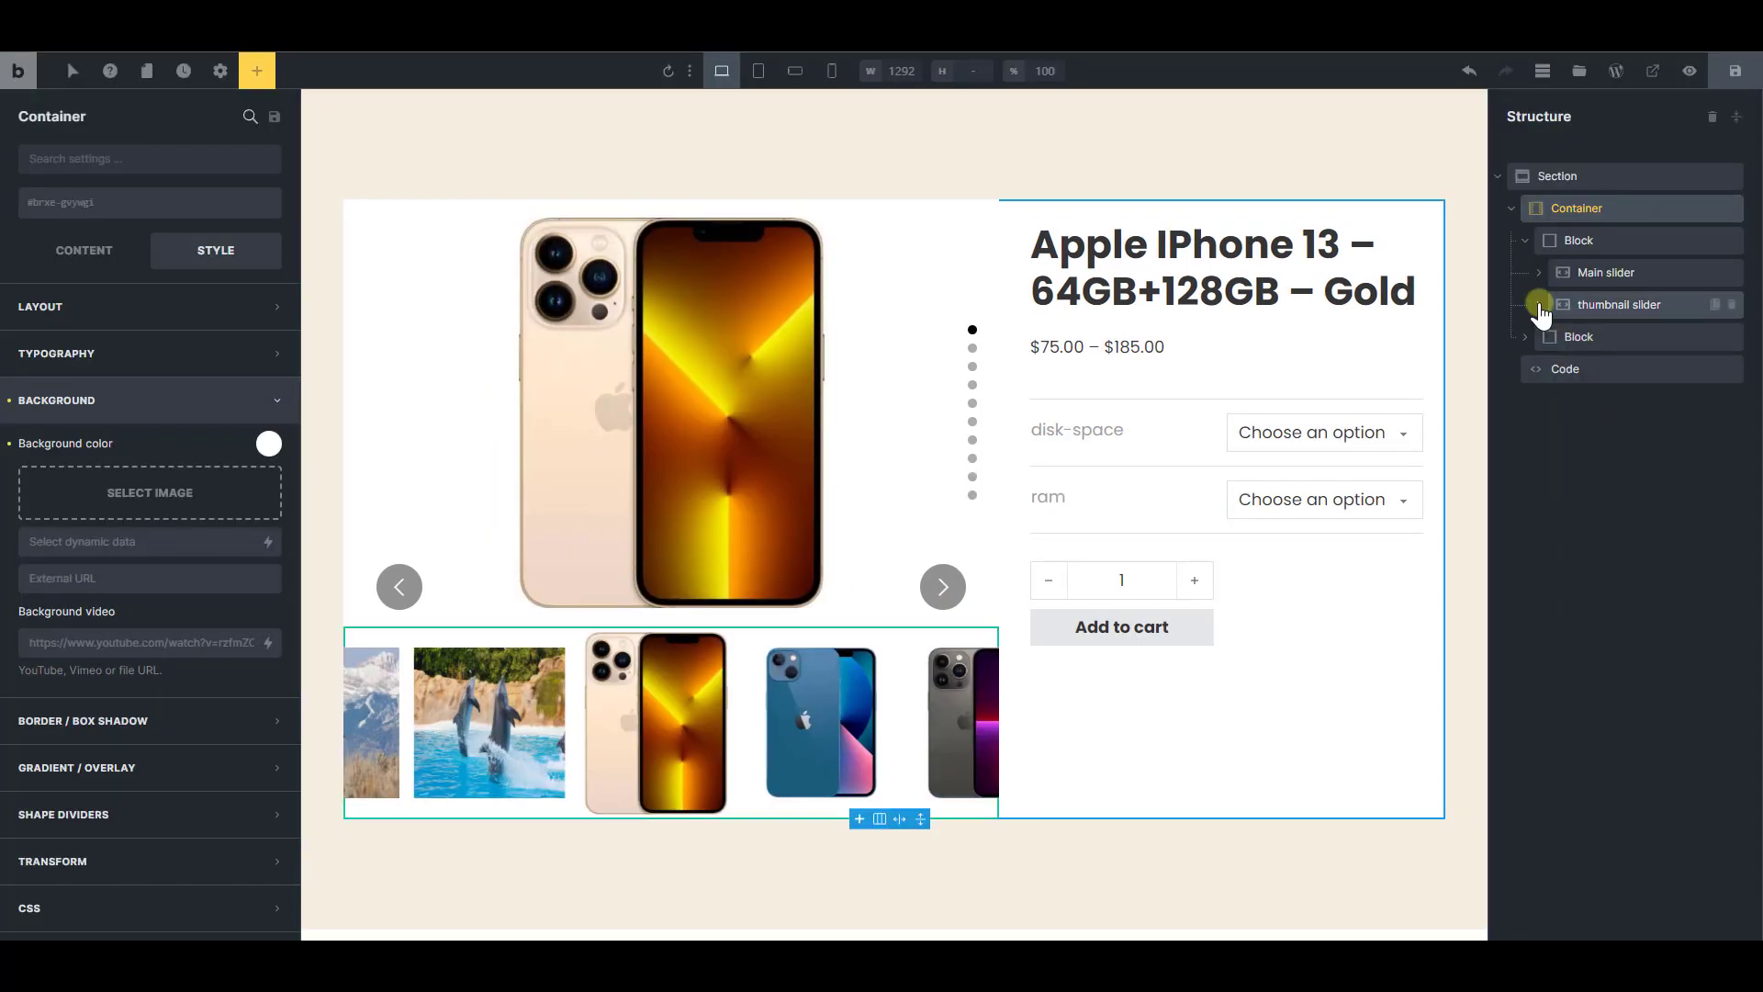
# Set the top and bottom margins of Slide 1 in the thumbnail slider to 20
pyautogui.click(1539, 303)
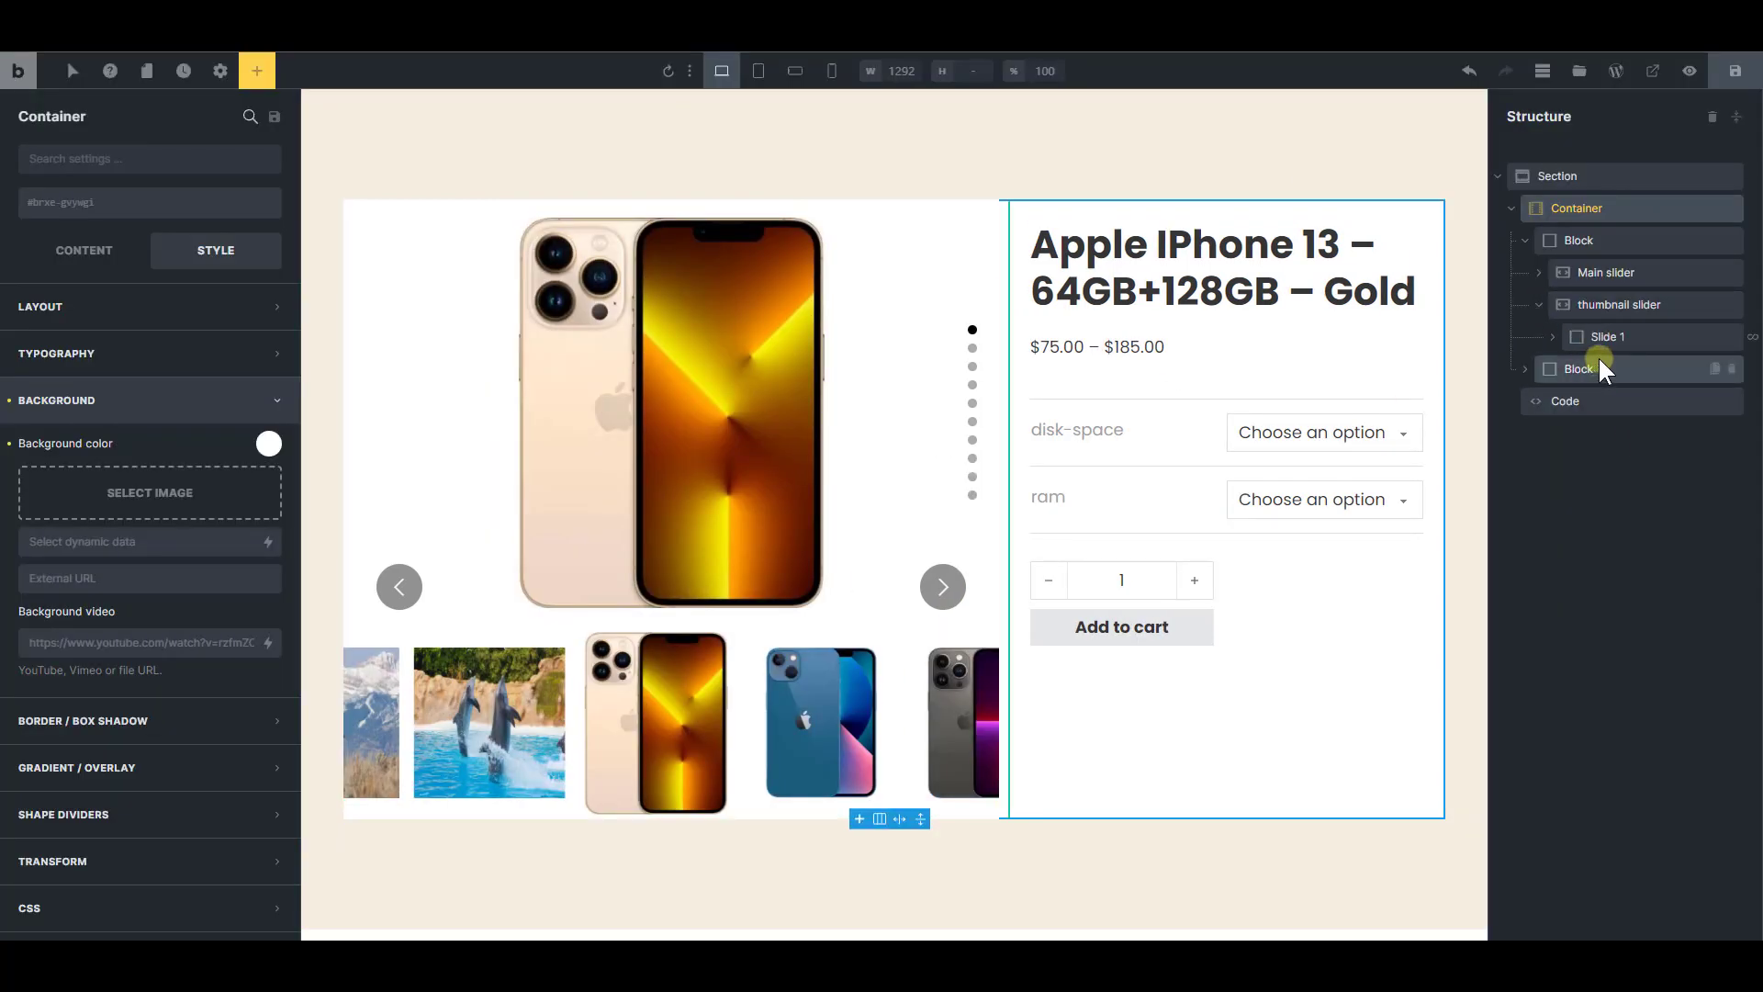
pyautogui.click(1609, 337)
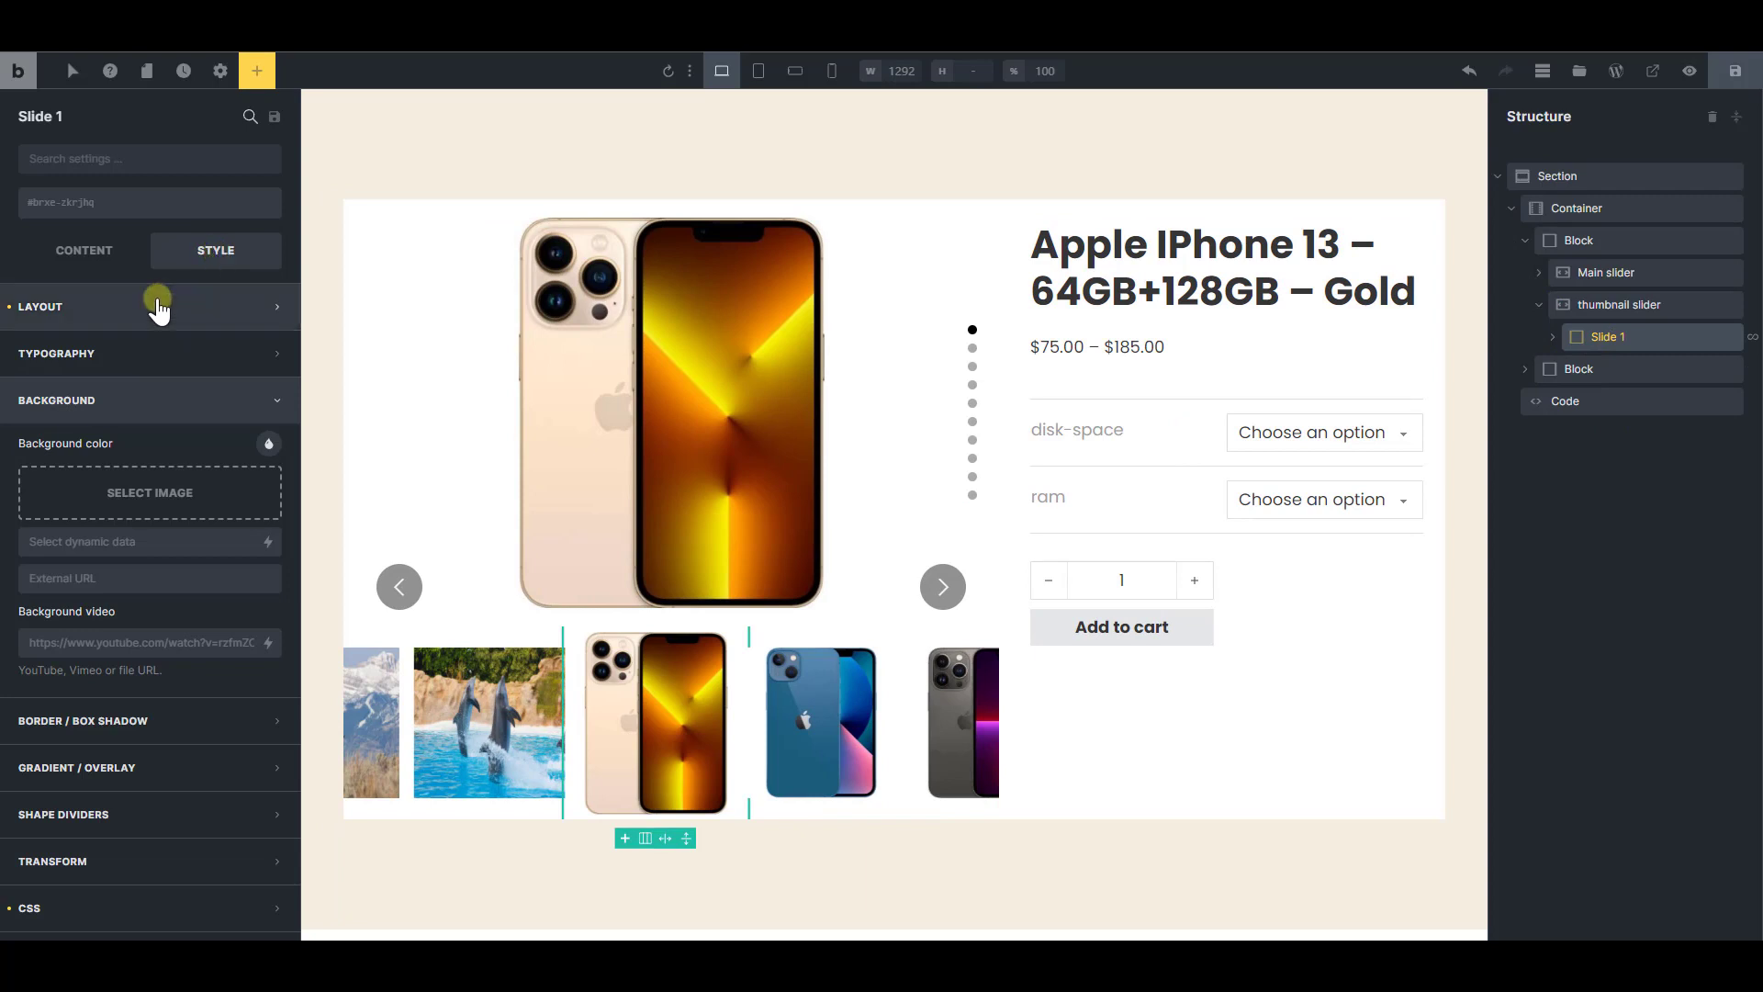
pyautogui.click(157, 305)
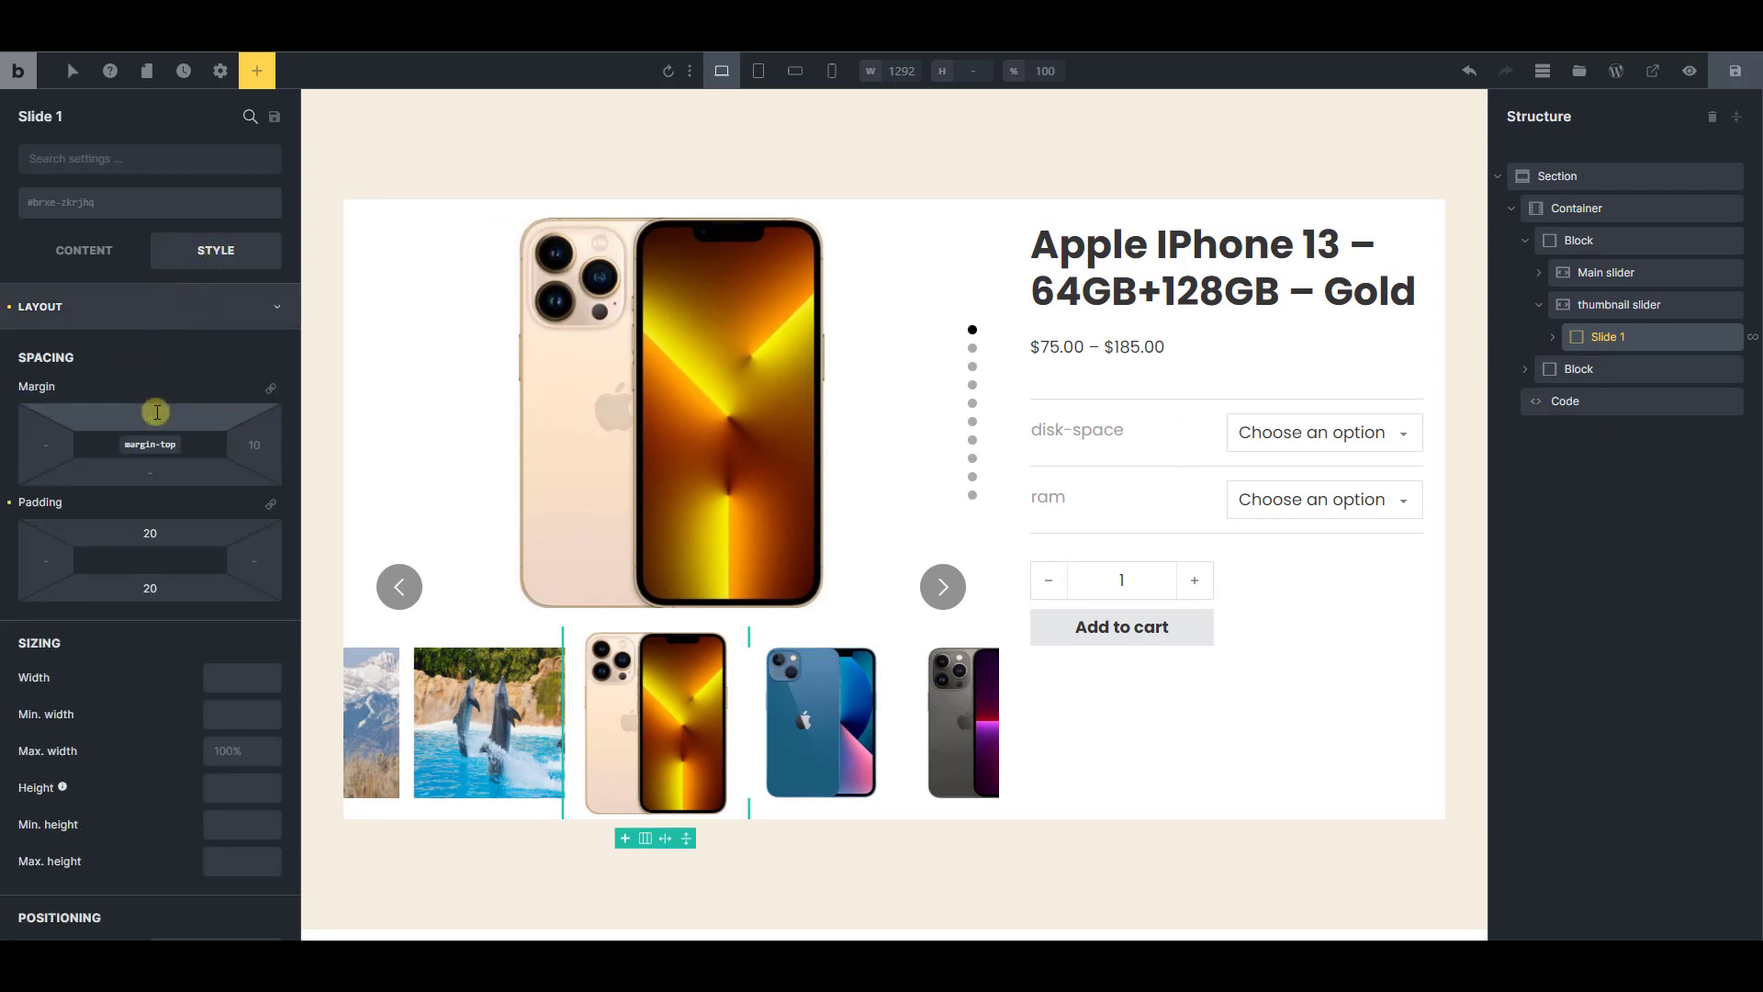
pyautogui.click(156, 413)
pyautogui.write('20')
pyautogui.click(158, 475)
pyautogui.write('0')
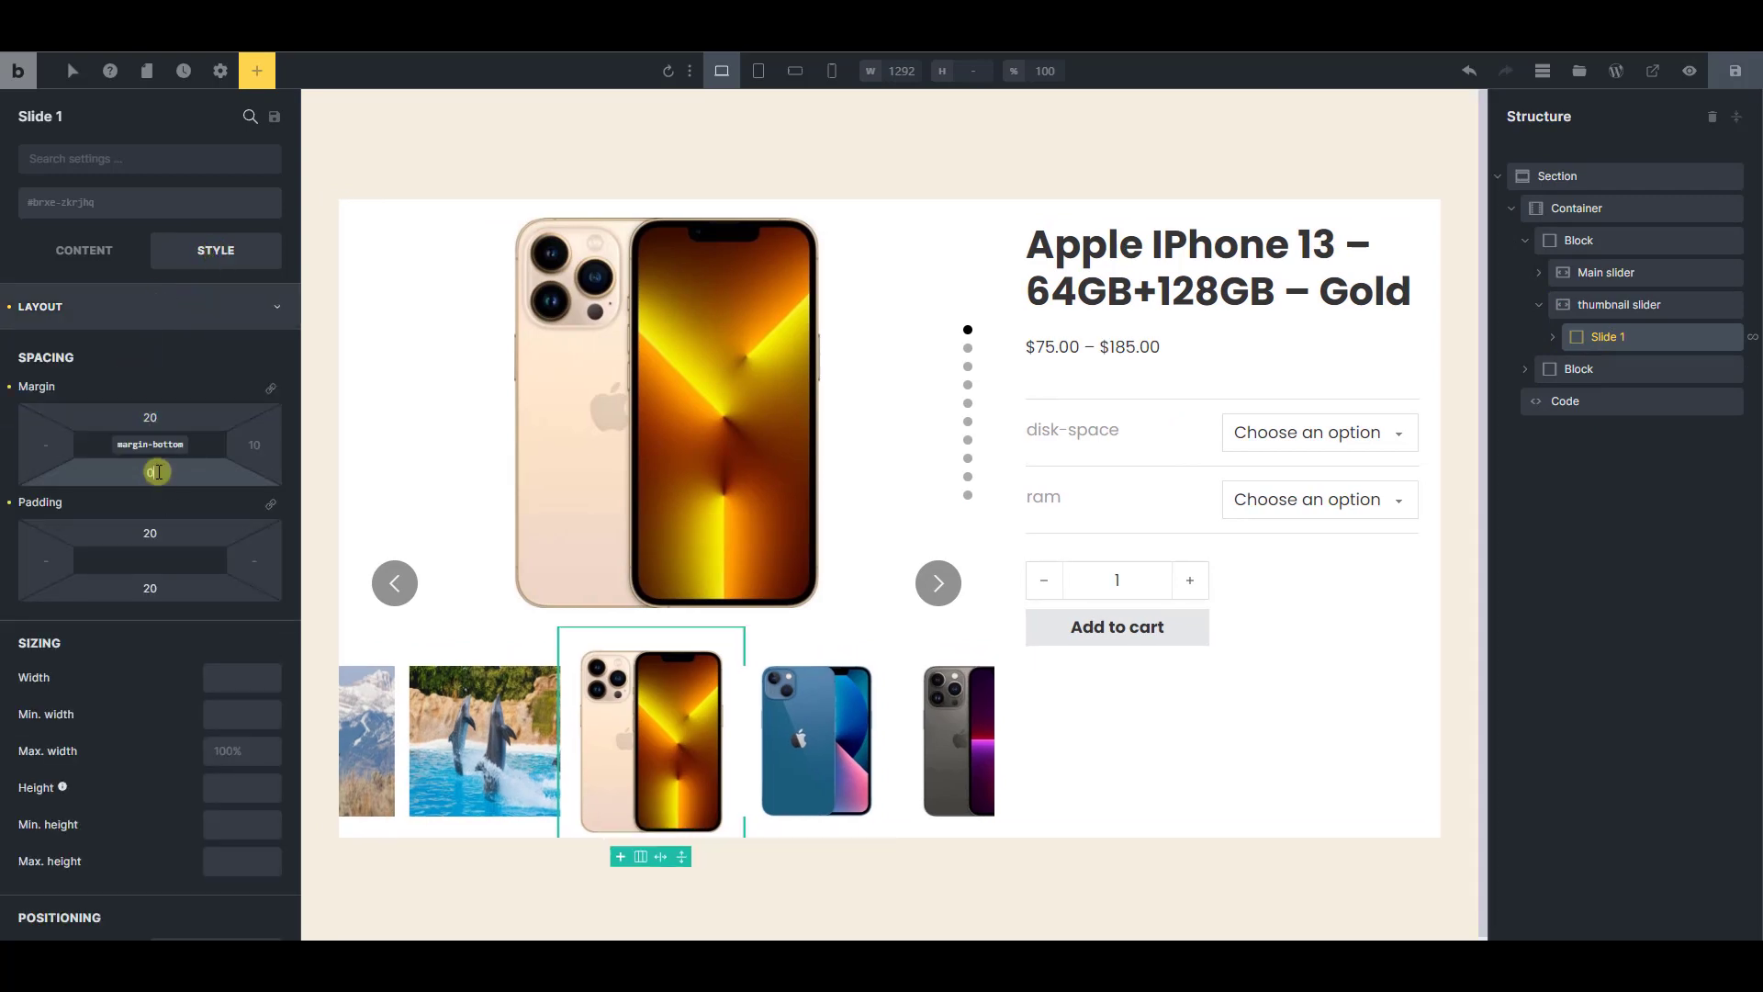
pyautogui.write('20')
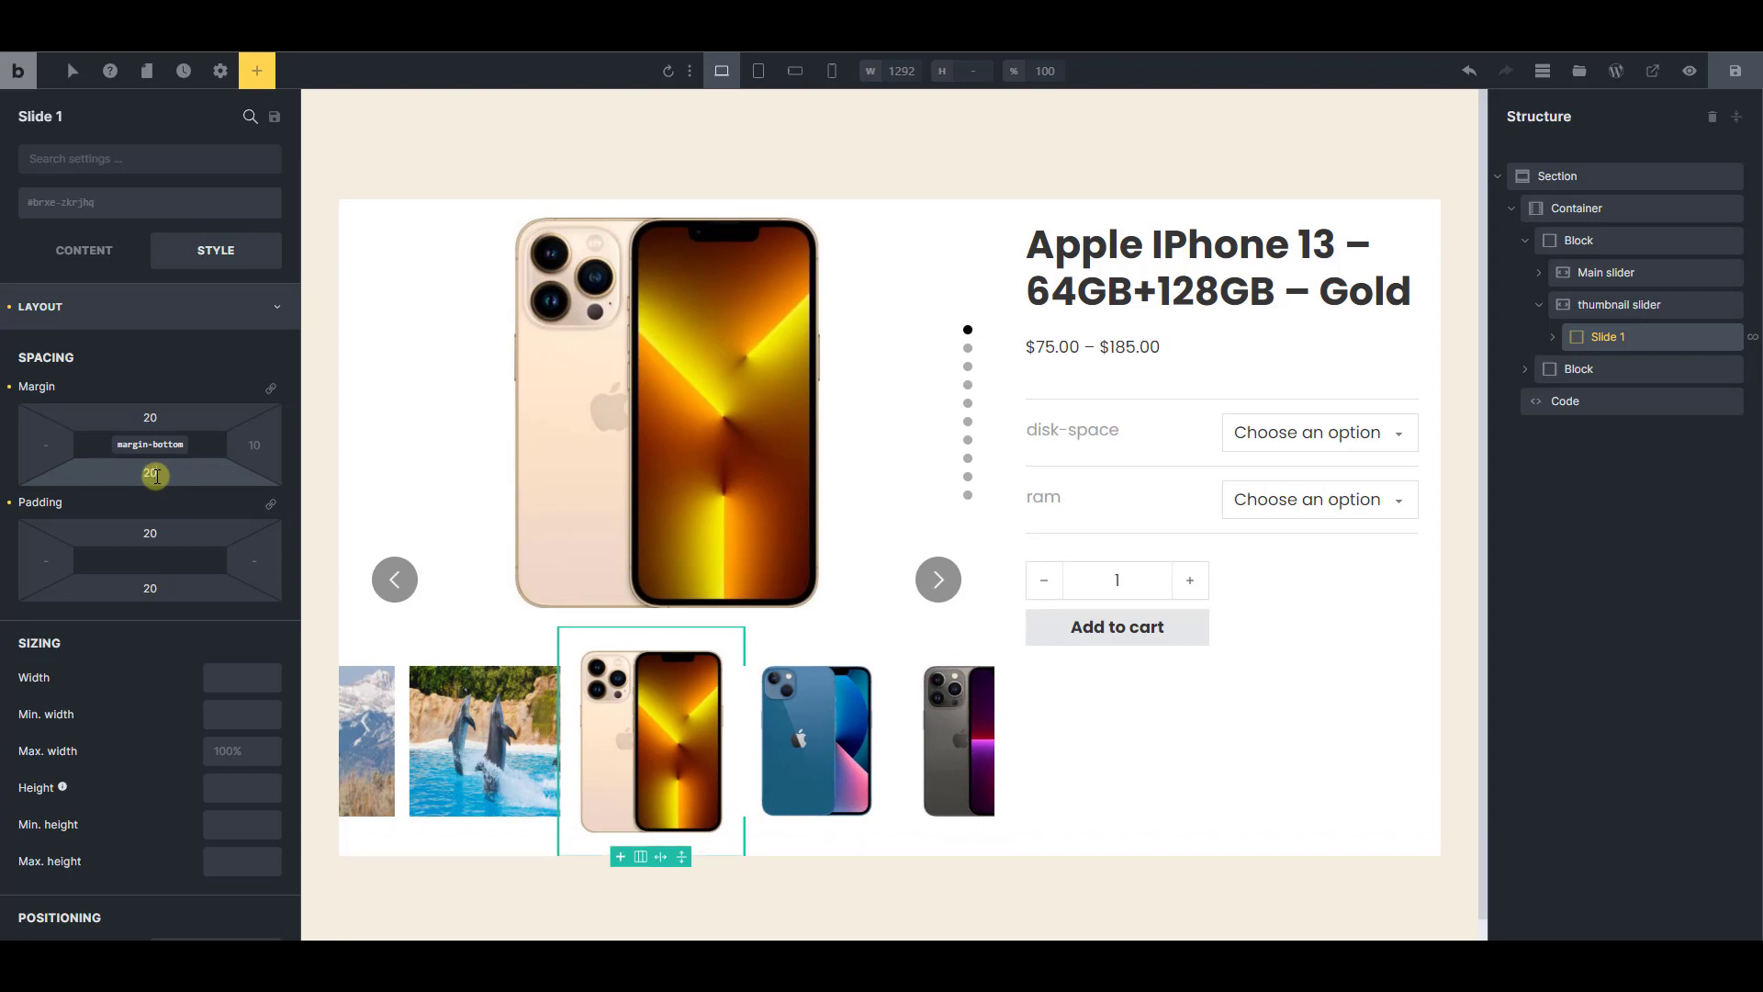
# Save the template and reload the live product page to check the spacing around the thumbnails
pyautogui.click(1734, 72)
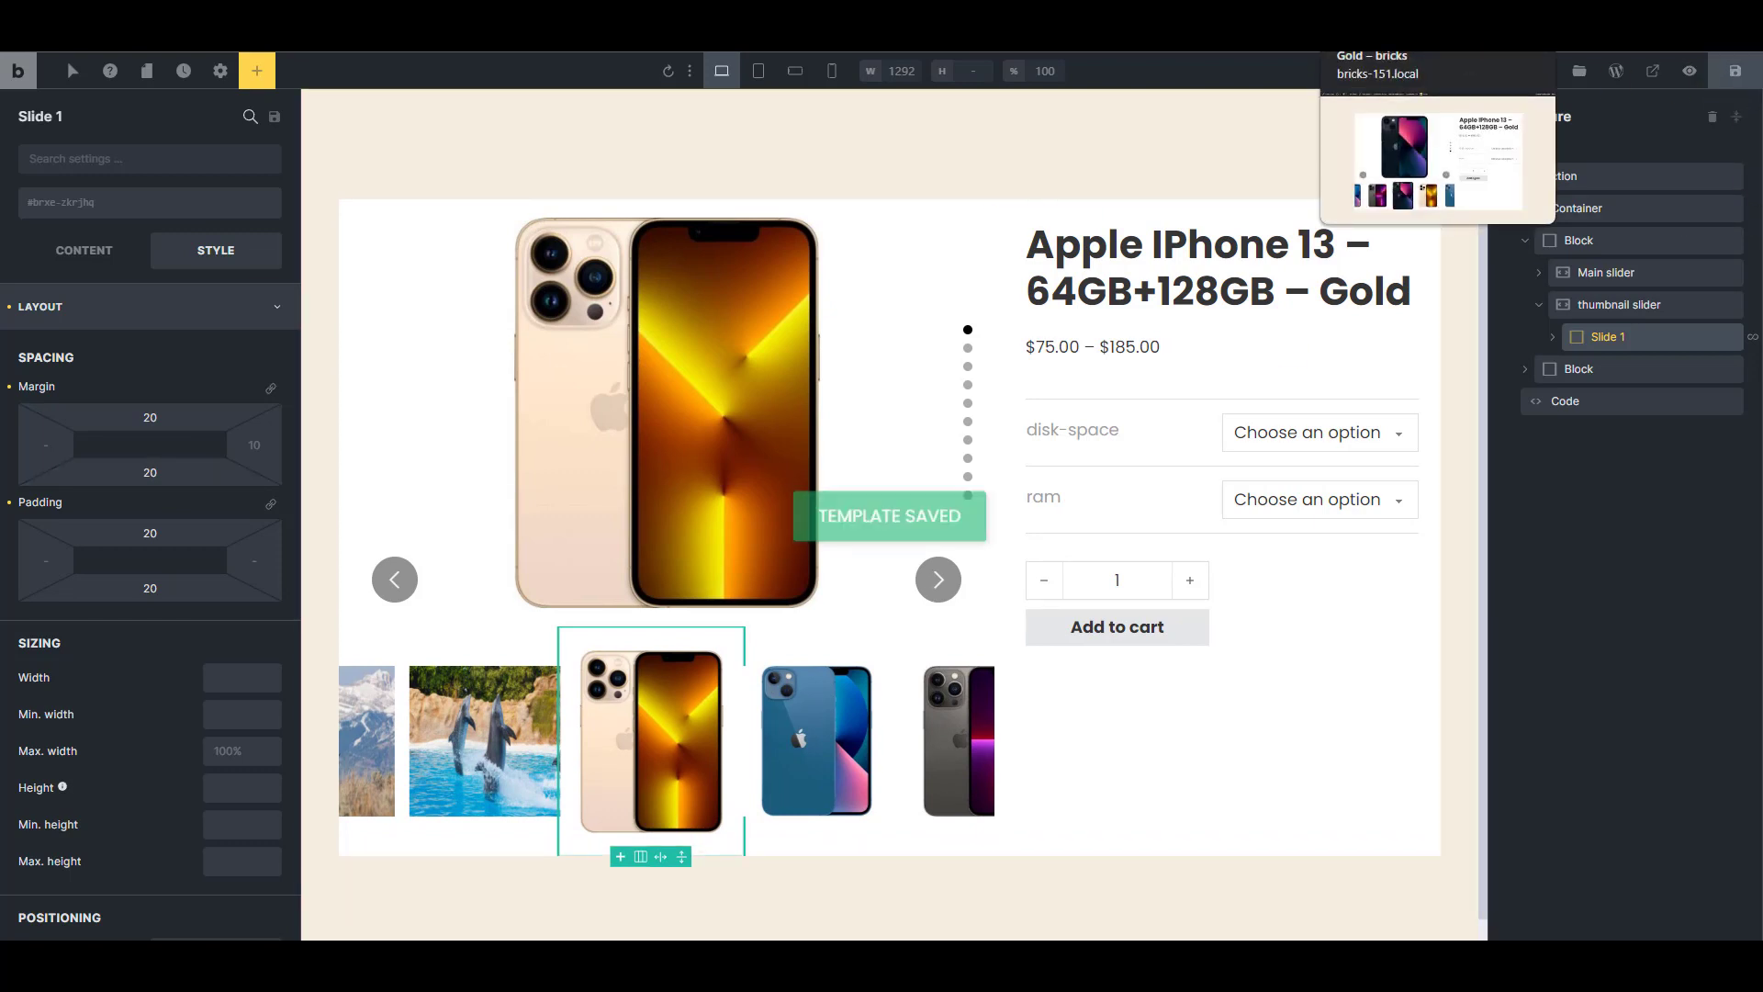
pyautogui.click(1414, 8)
pyautogui.press('F5')
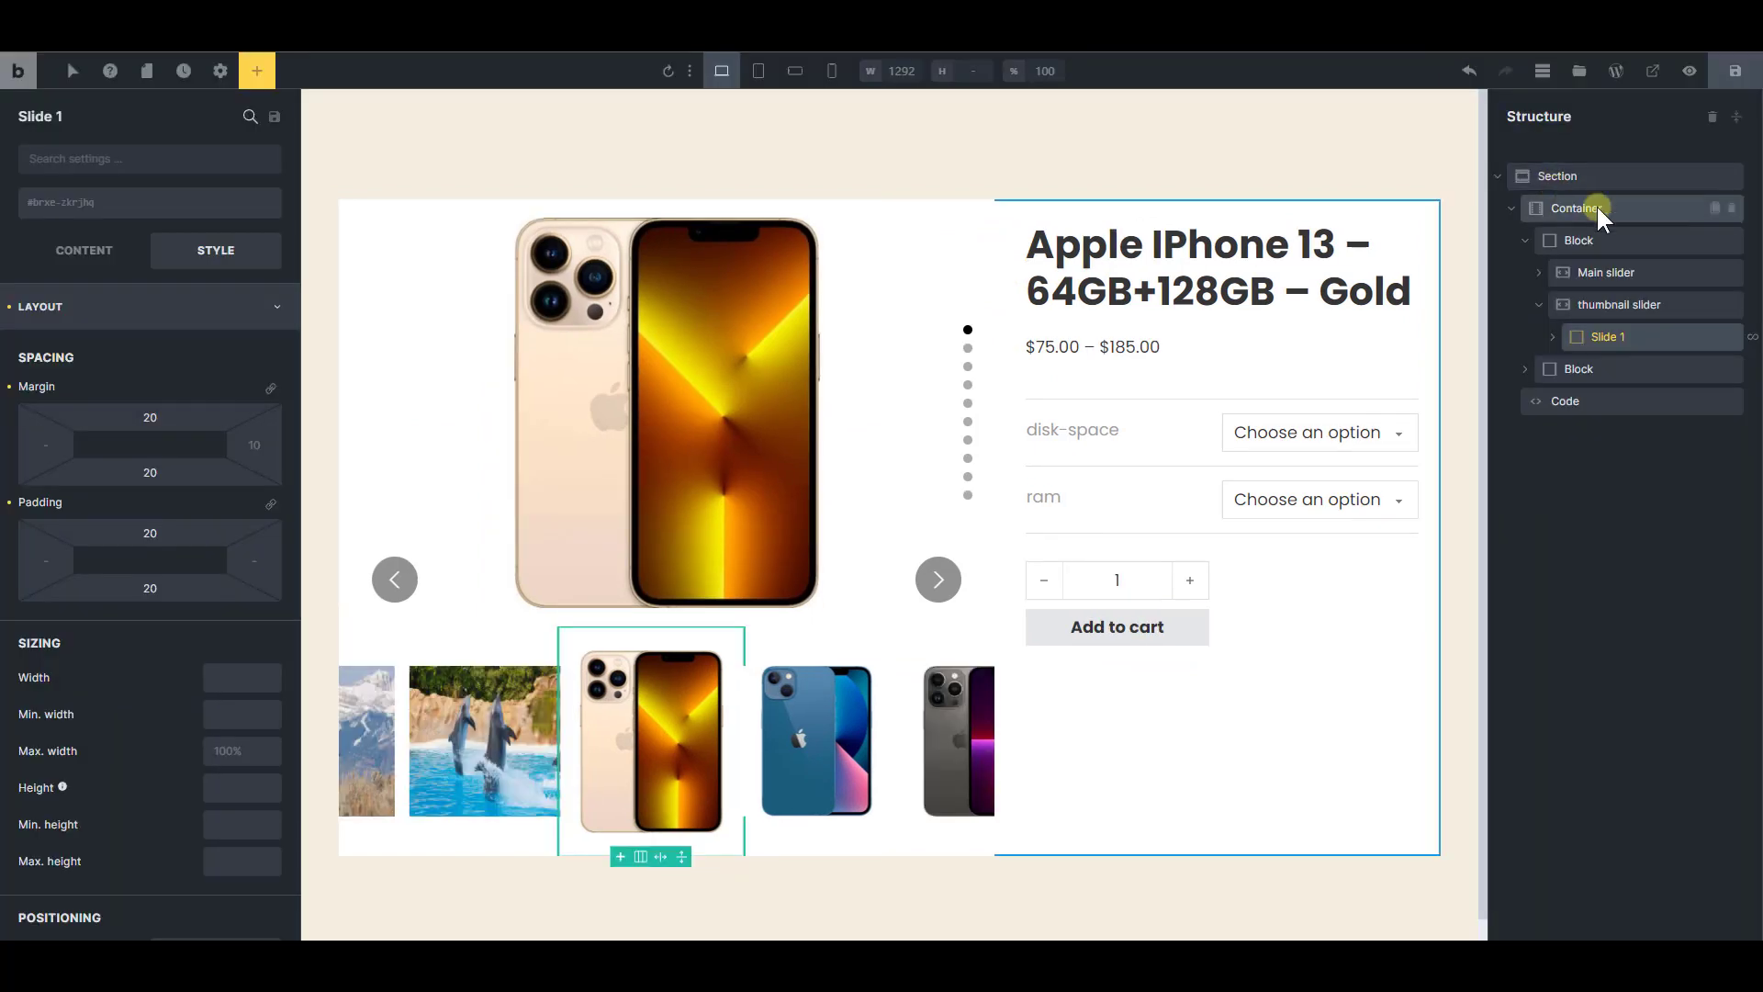
# Remove the container's background color and set the product details block's background color to white, #ffffff
pyautogui.click(1153, 216)
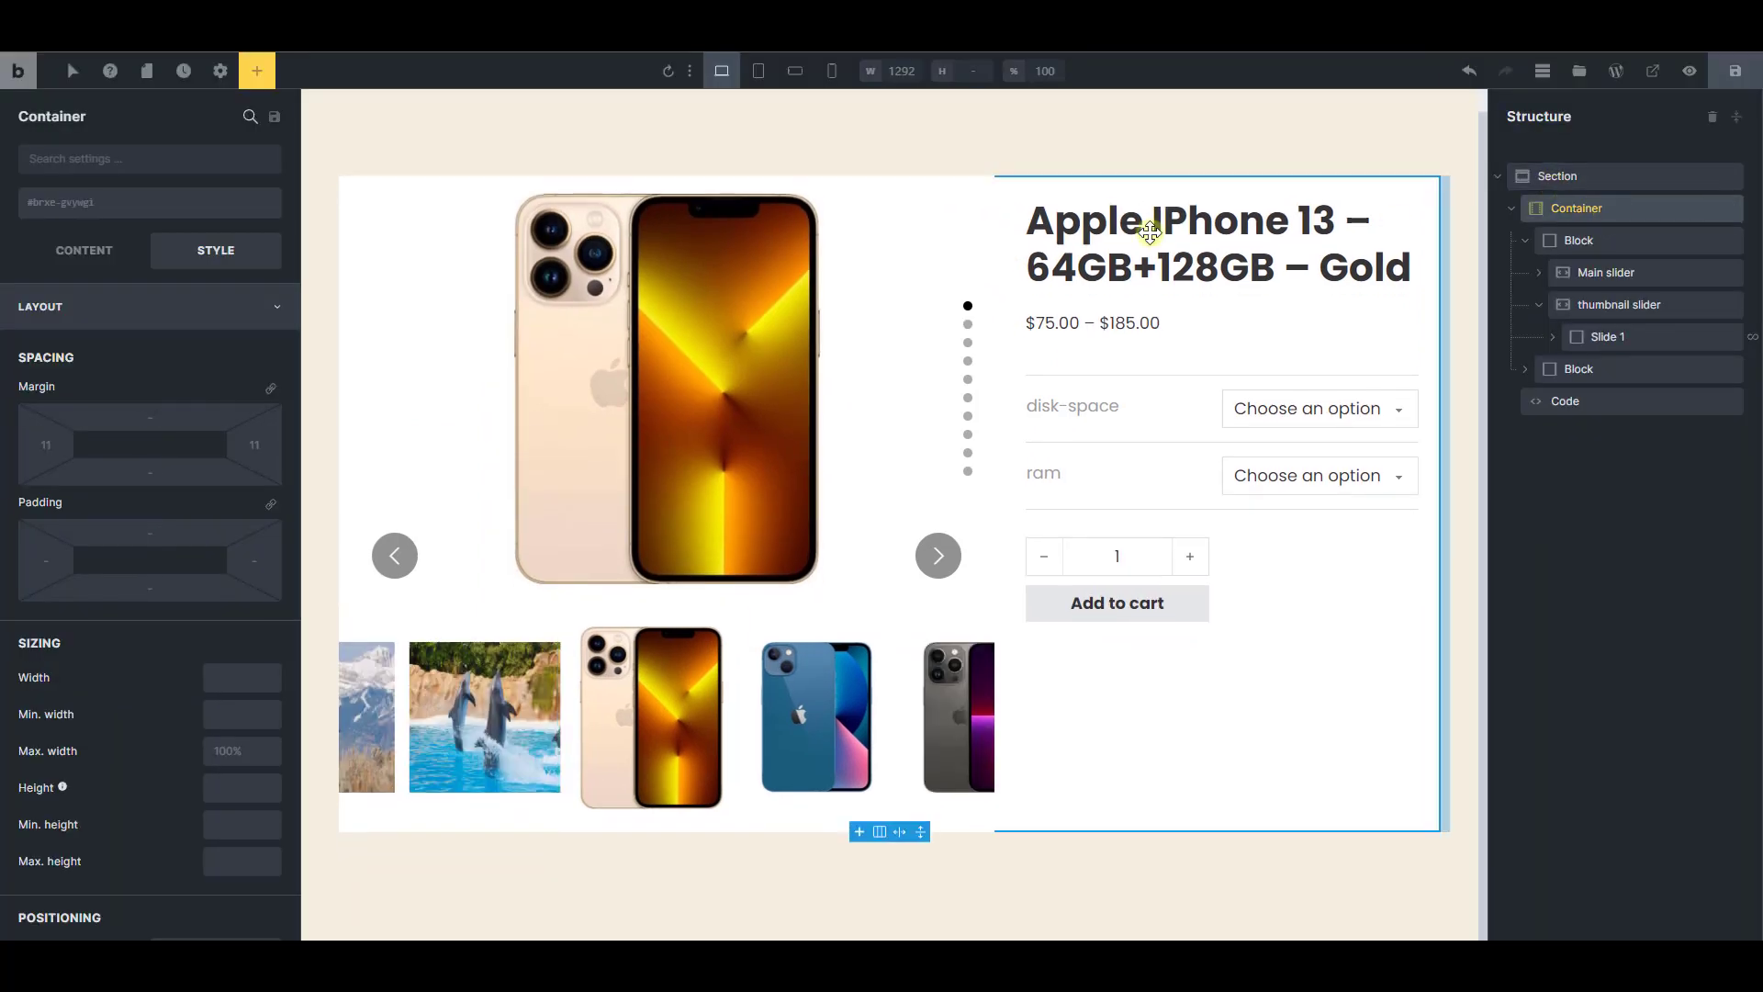
pyautogui.click(202, 296)
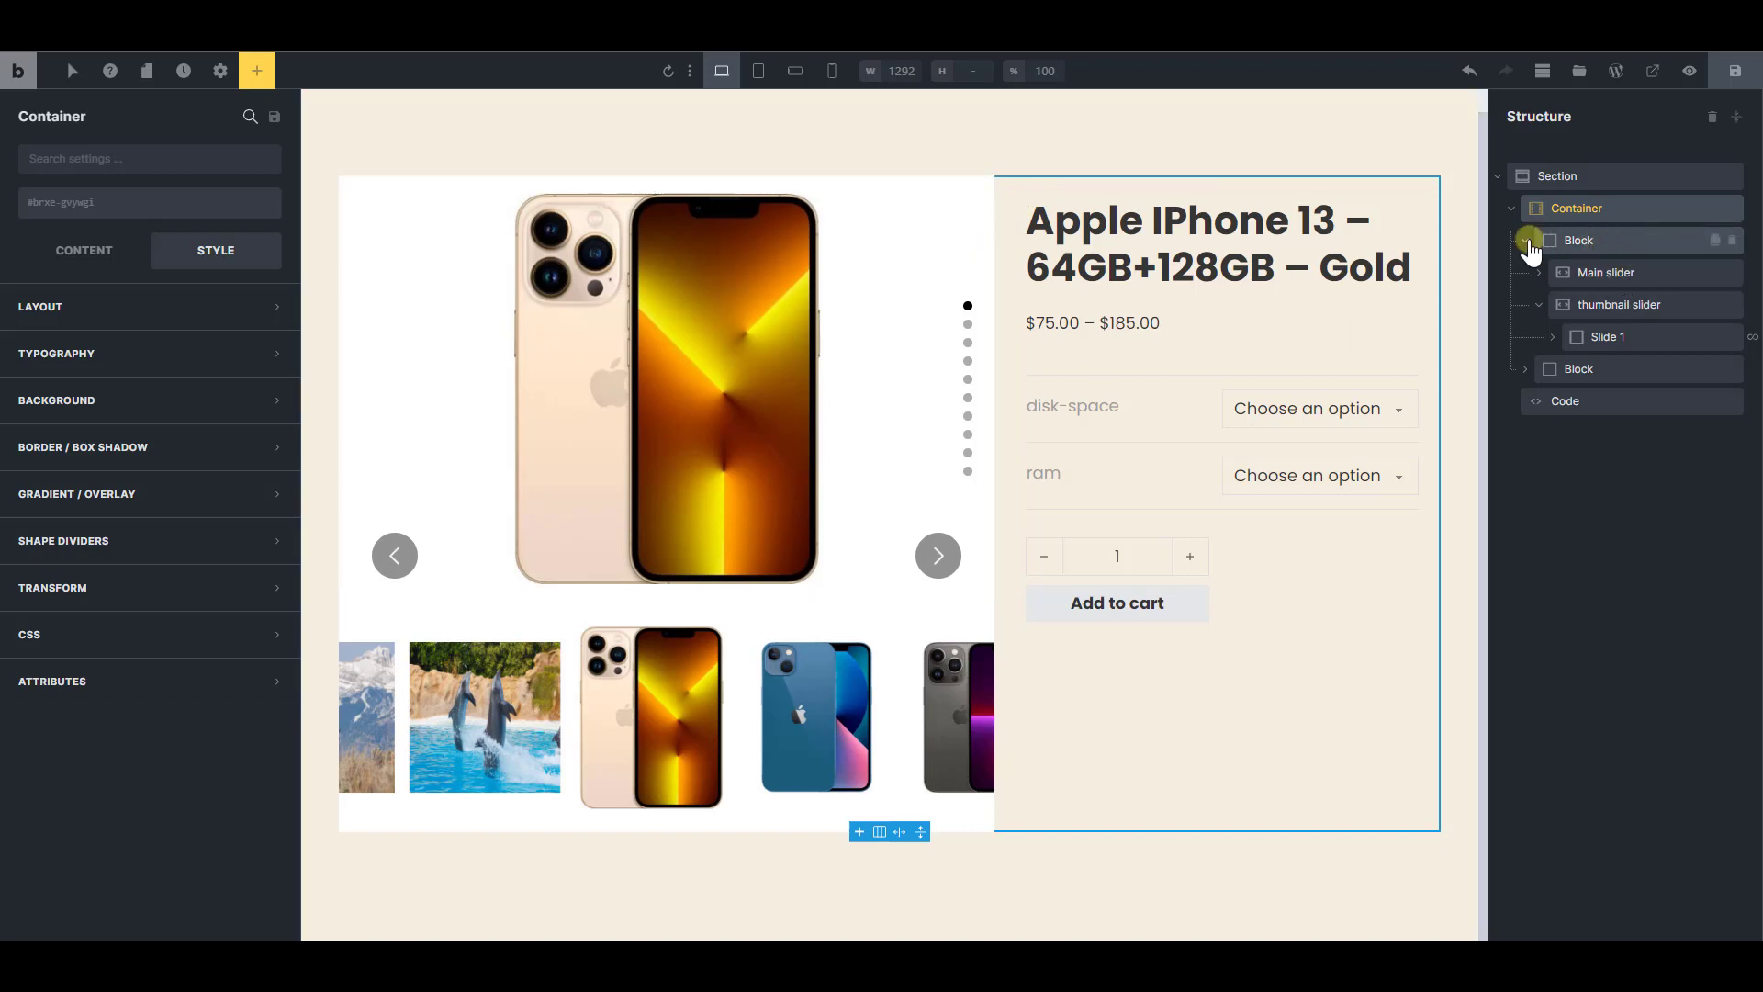
pyautogui.click(1527, 242)
pyautogui.click(1581, 277)
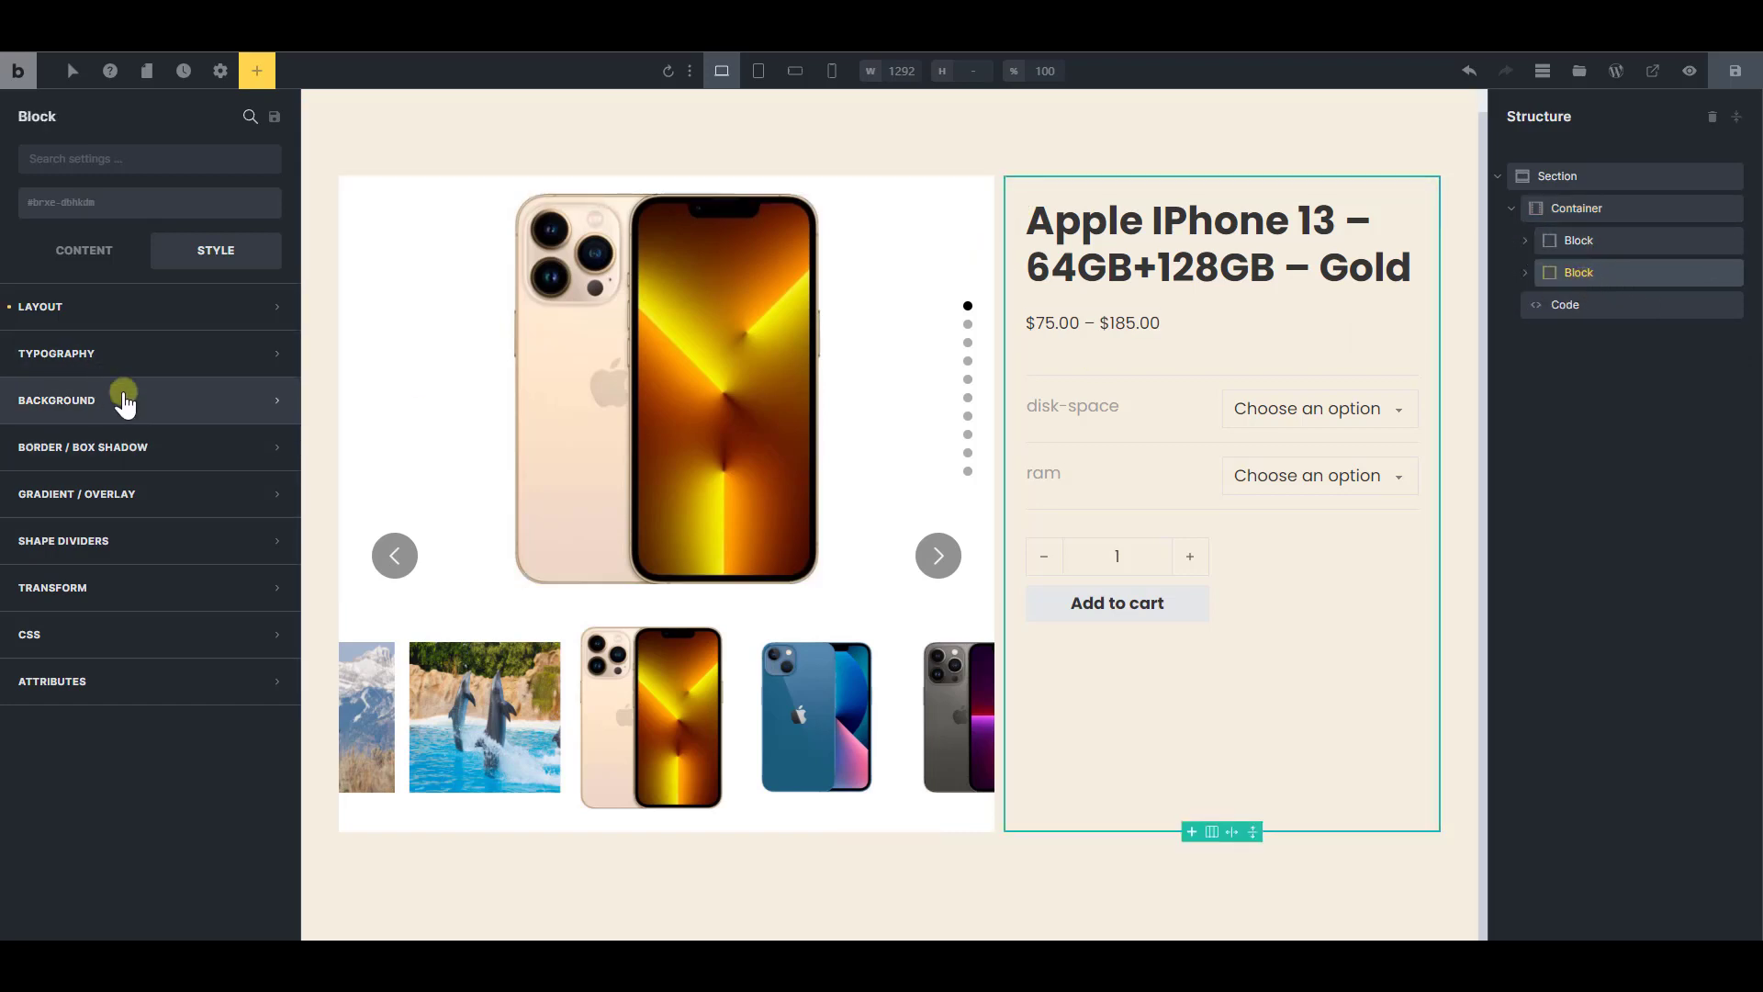
pyautogui.click(123, 401)
pyautogui.click(268, 443)
pyautogui.click(44, 487)
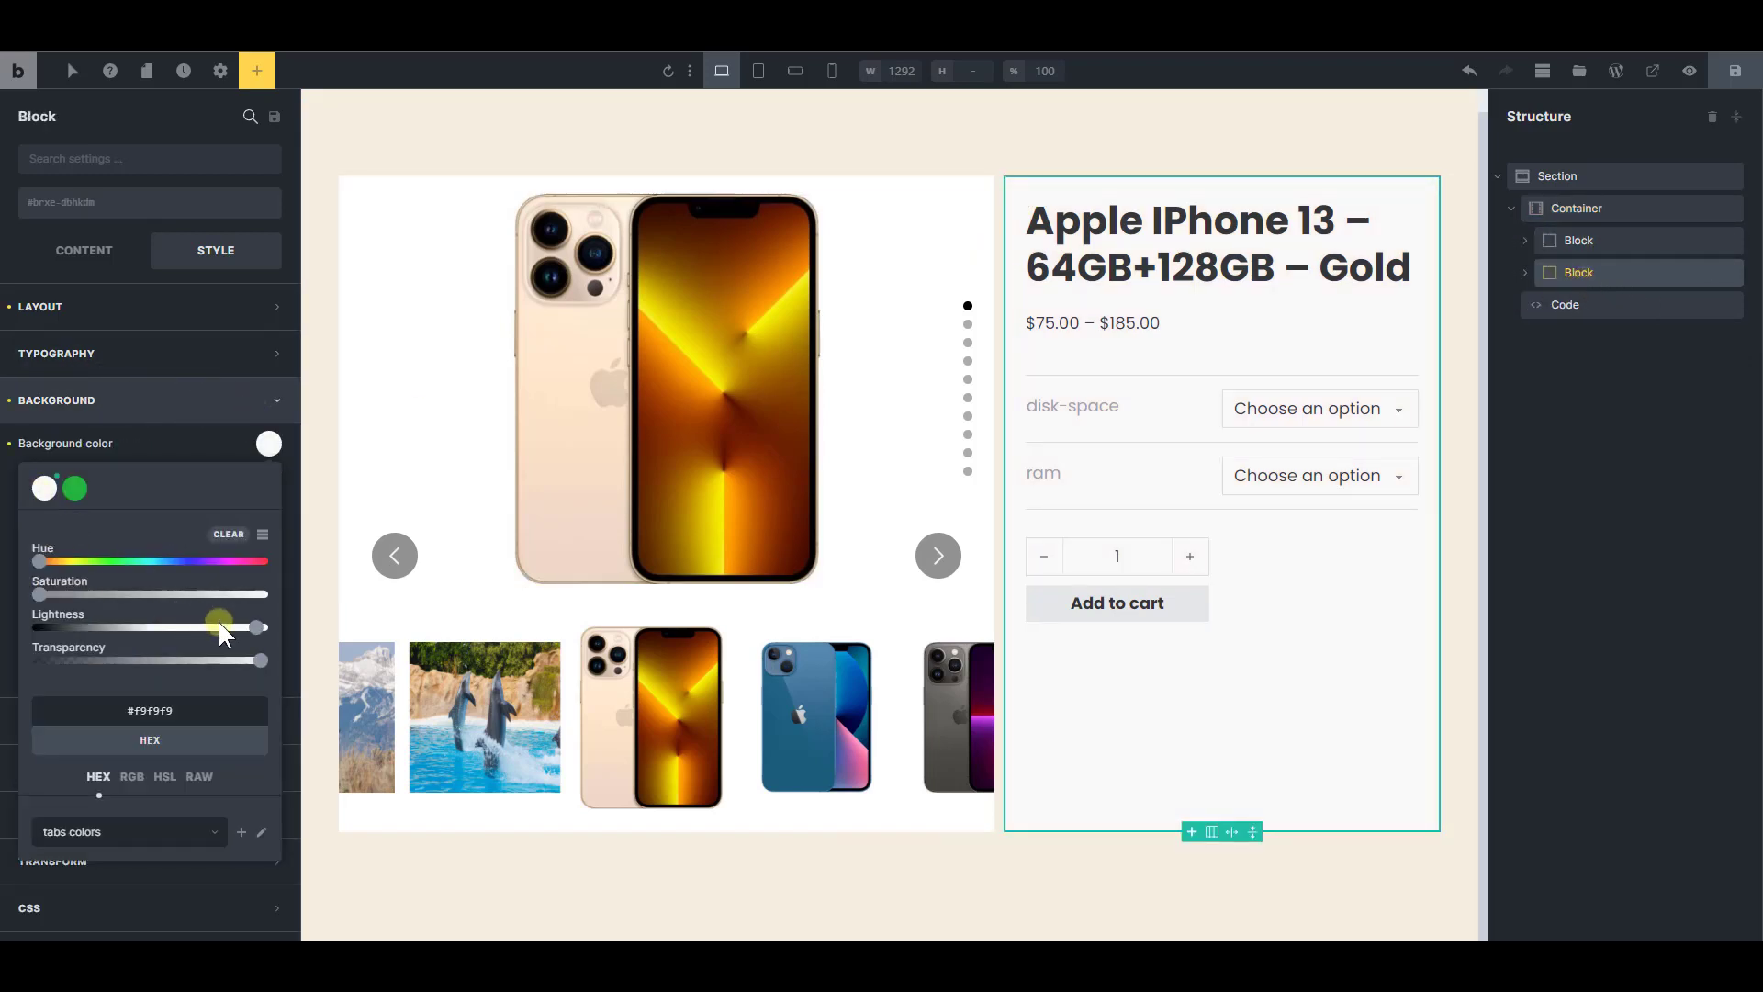
pyautogui.moveTo(221, 632); pyautogui.dragTo(264, 628)
# Save the template and reload the live product page to check the product details block's background
pyautogui.click(1736, 74)
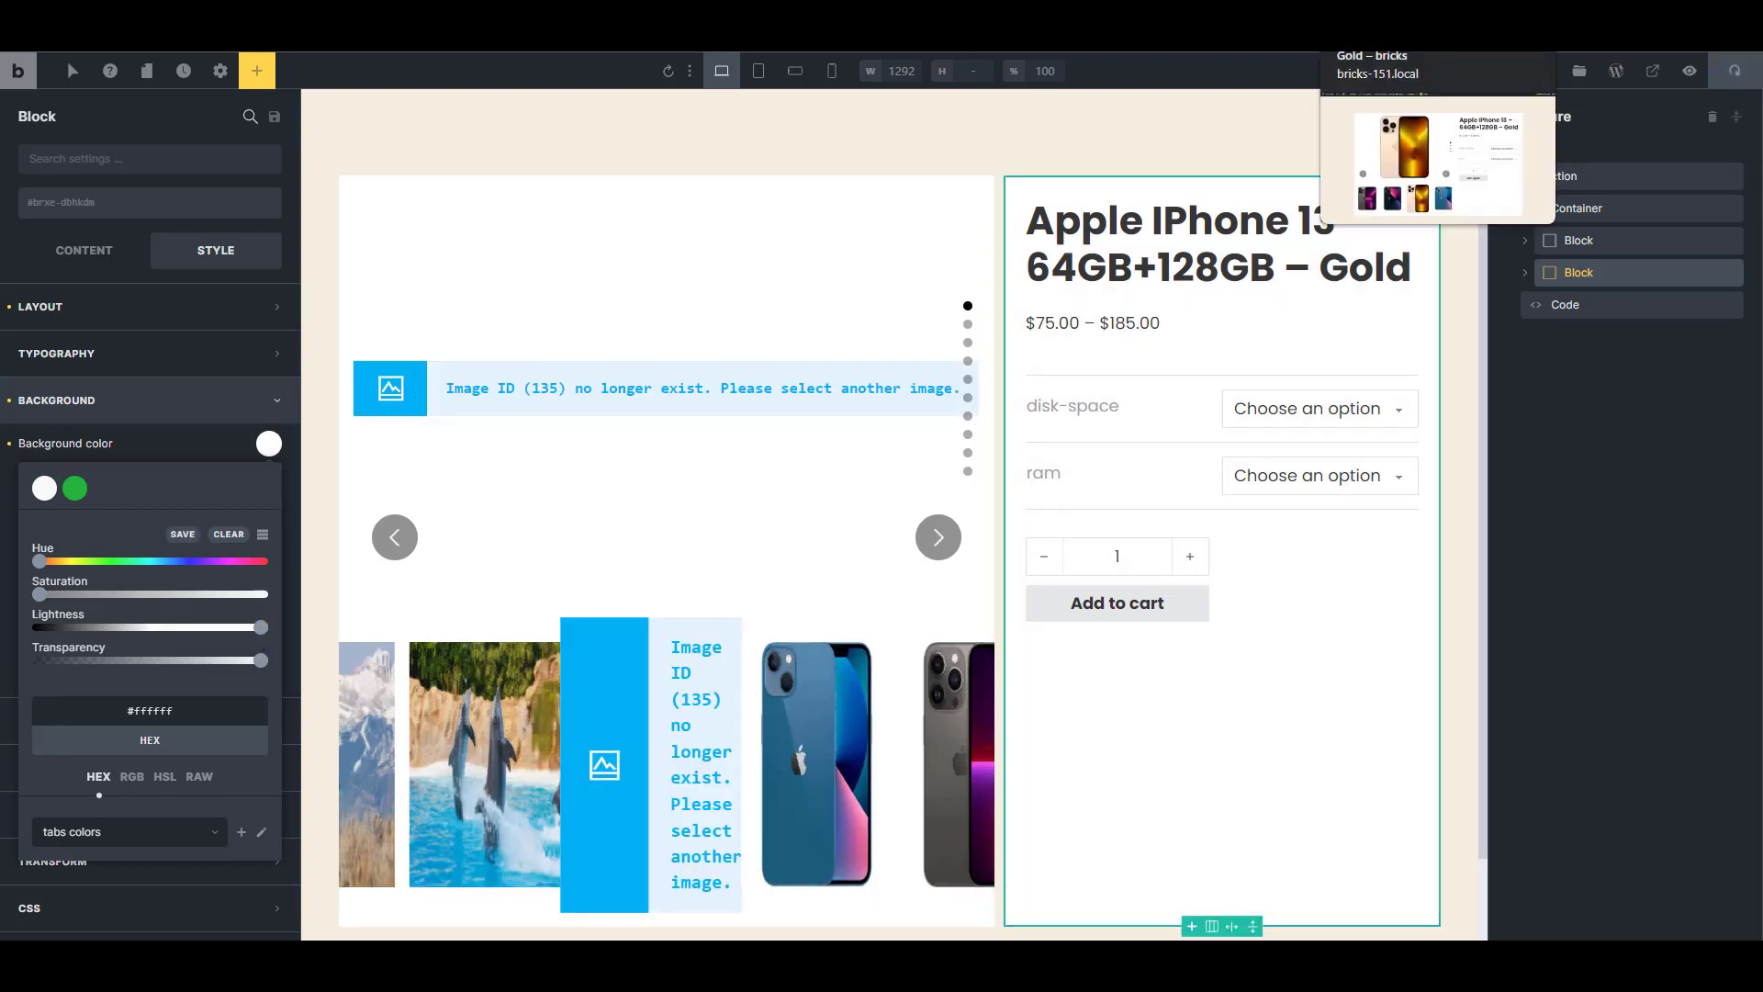
pyautogui.click(1386, 9)
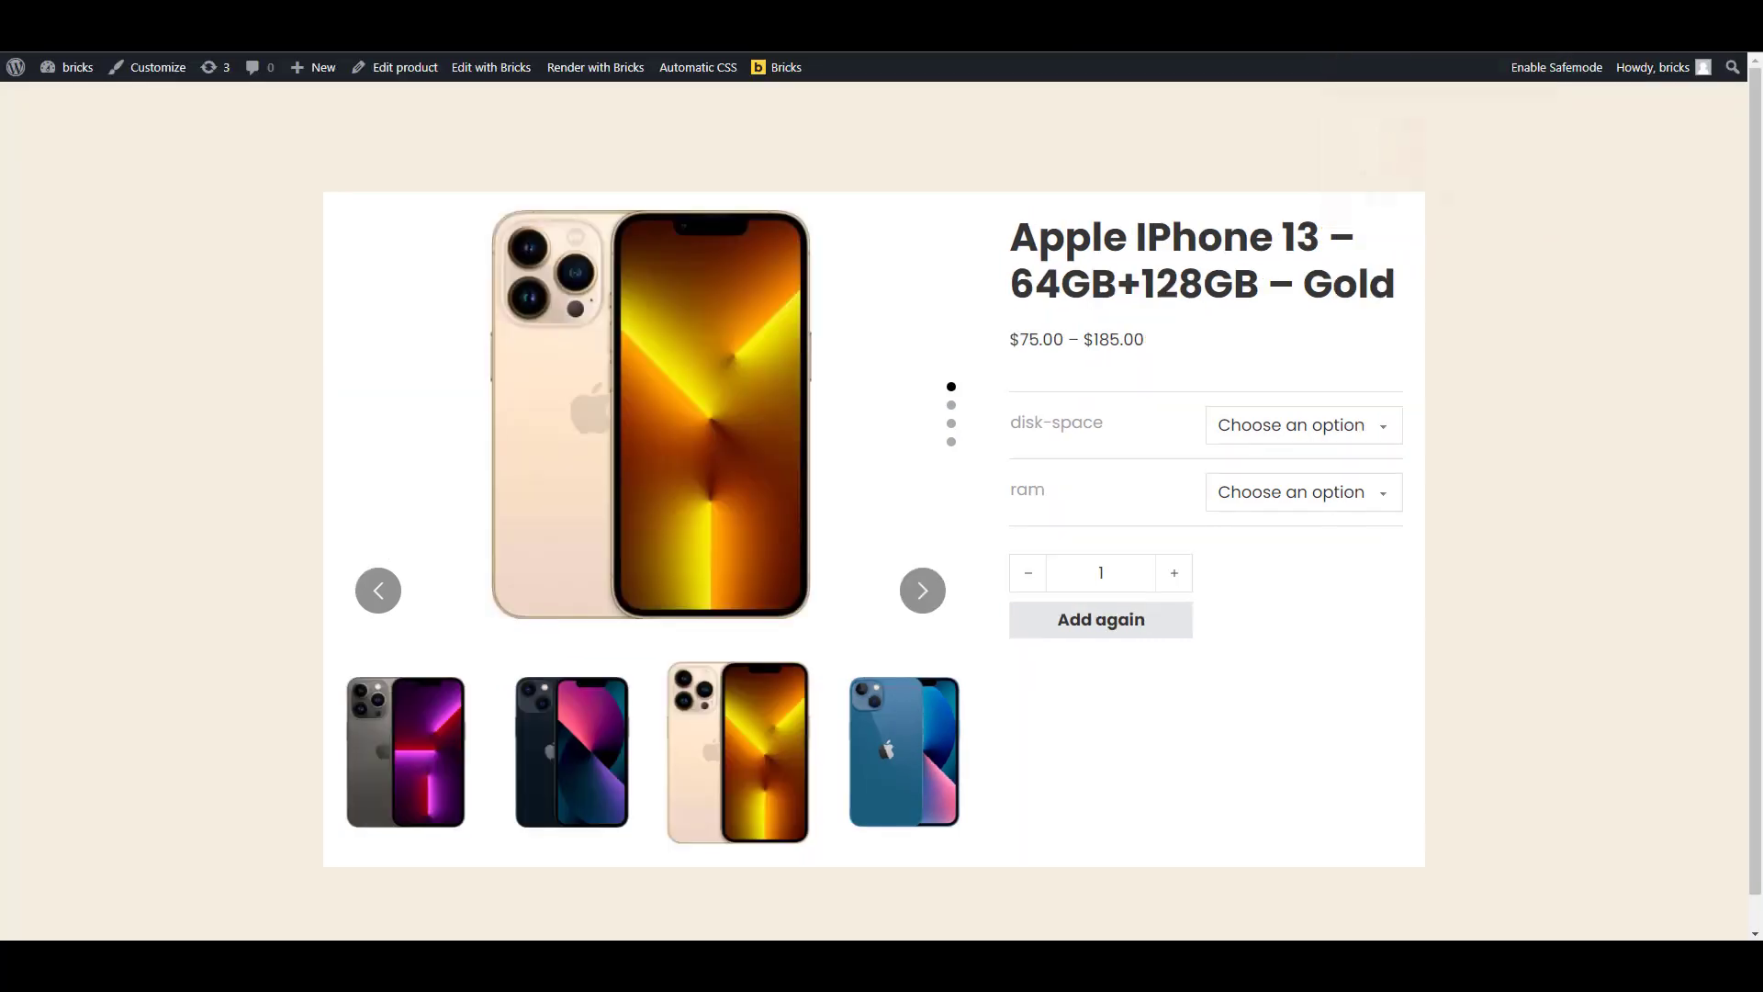
pyautogui.press('F5')
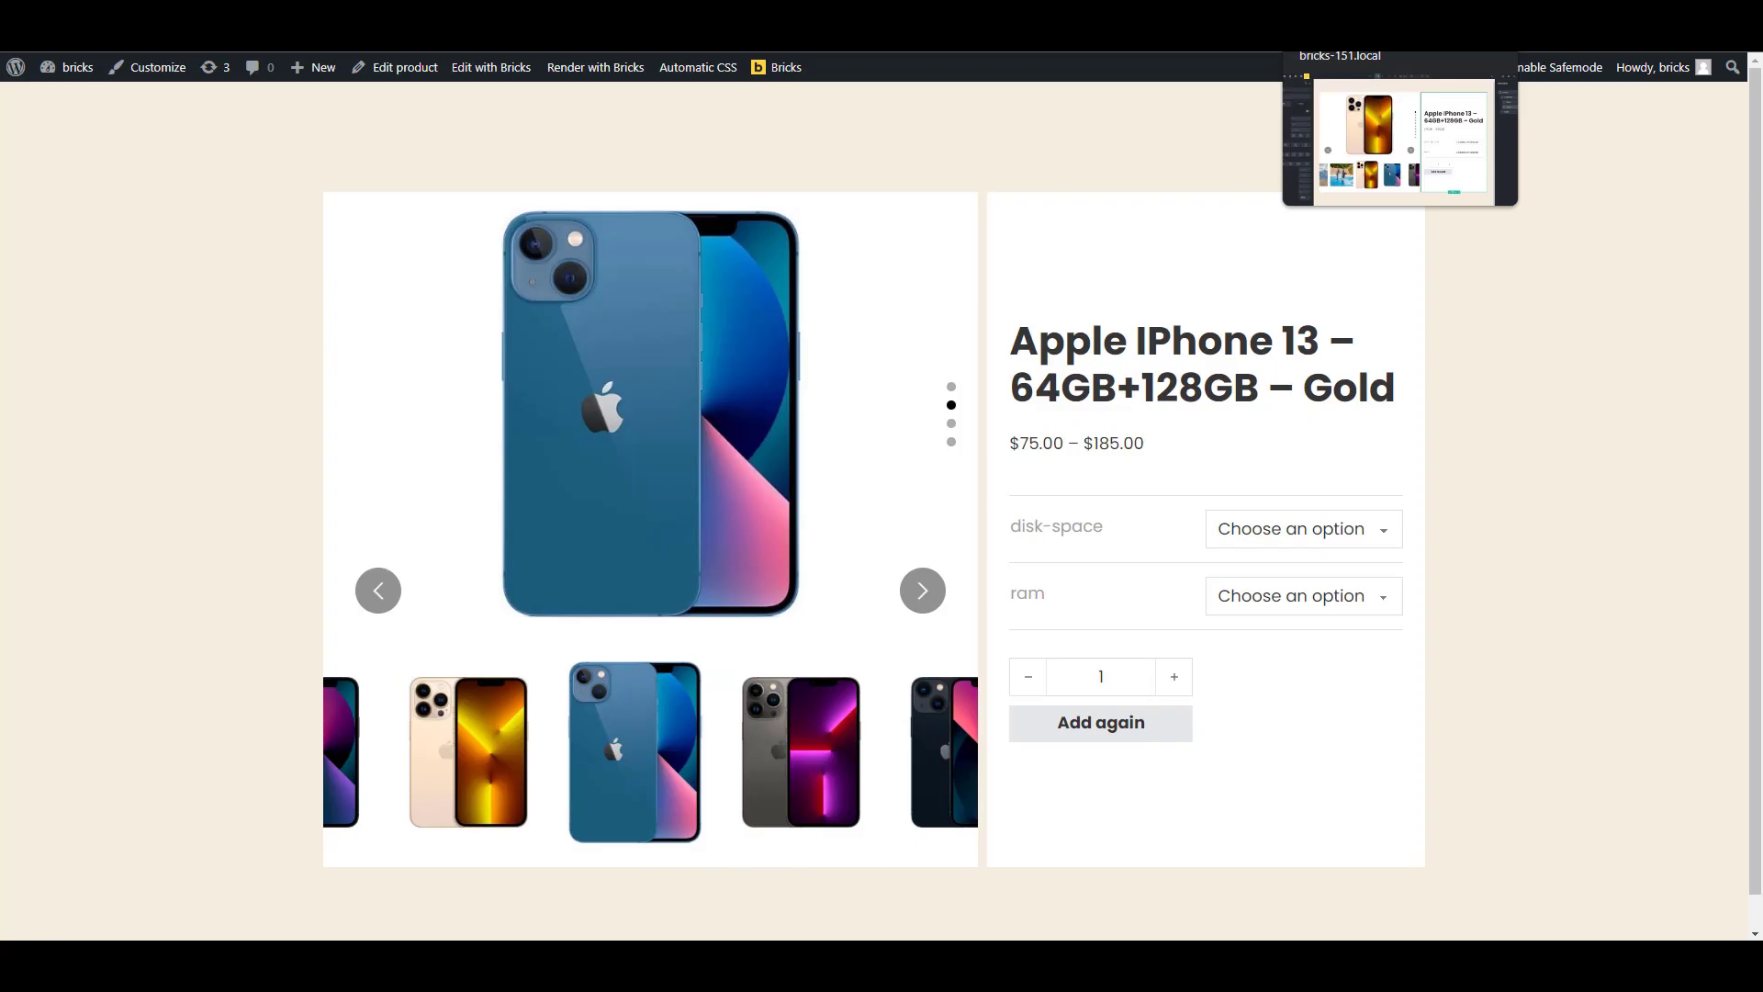
# Center the product details block's content along the main axis and preview the template at the tablet and mobile landscape breakpoints
pyautogui.click(1318, 11)
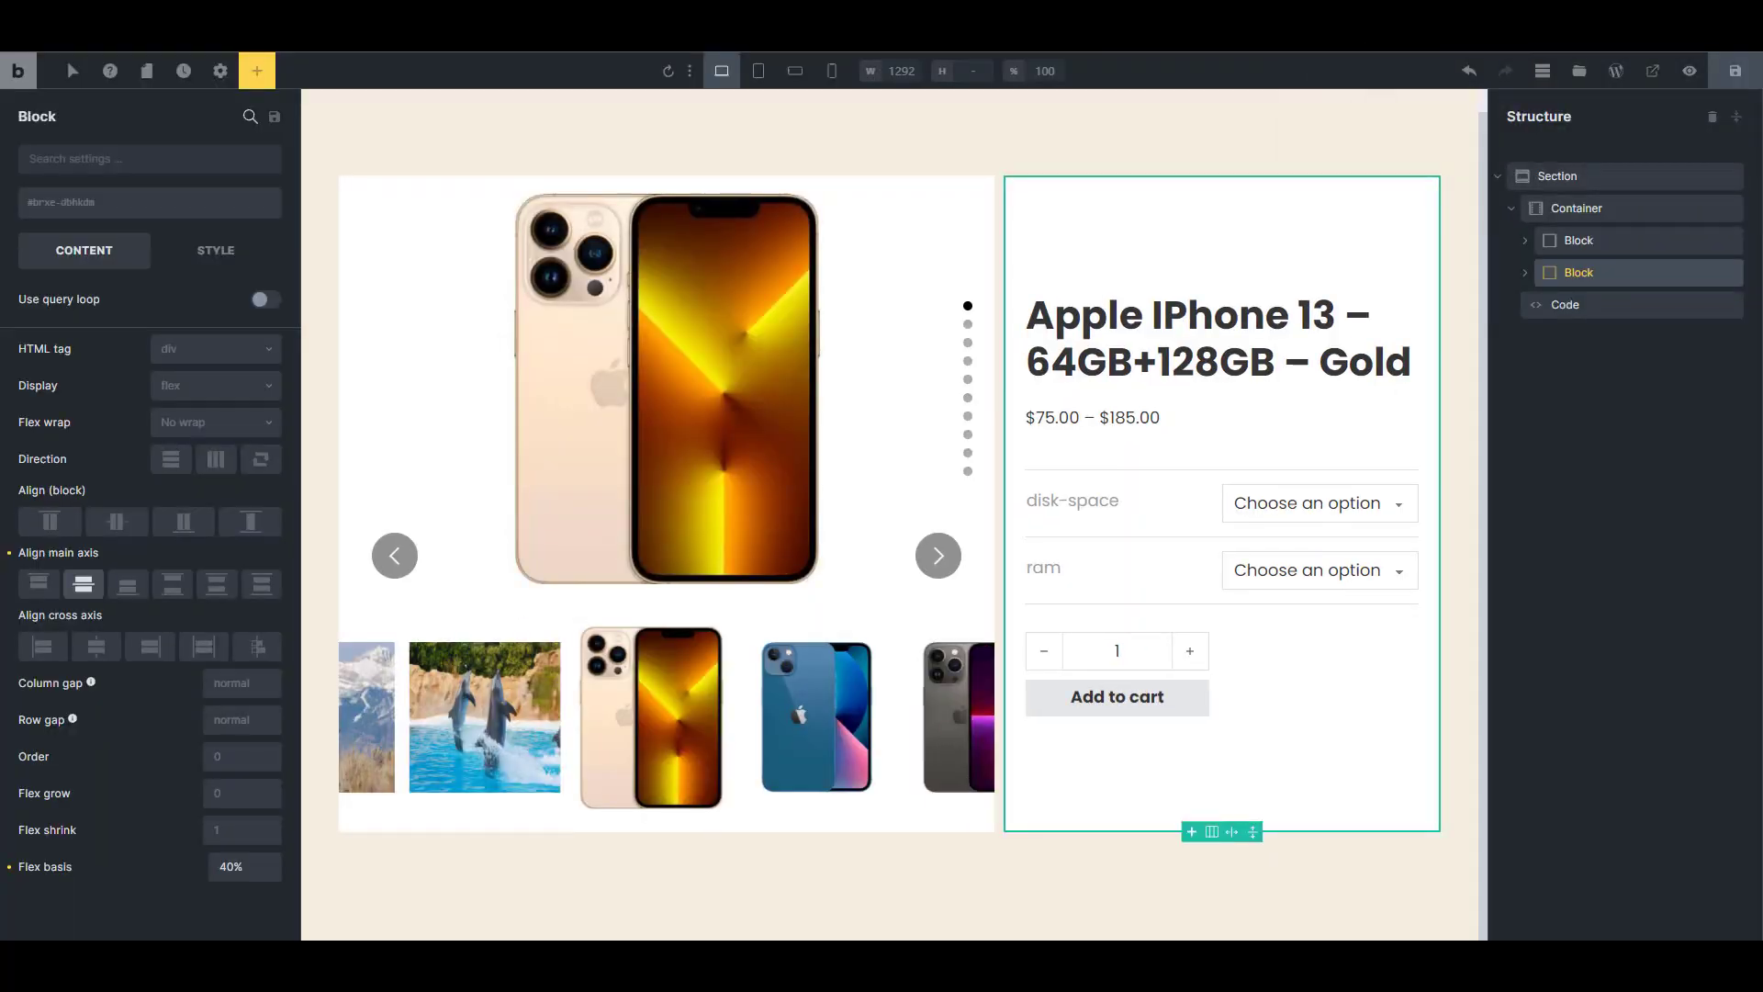
pyautogui.click(759, 70)
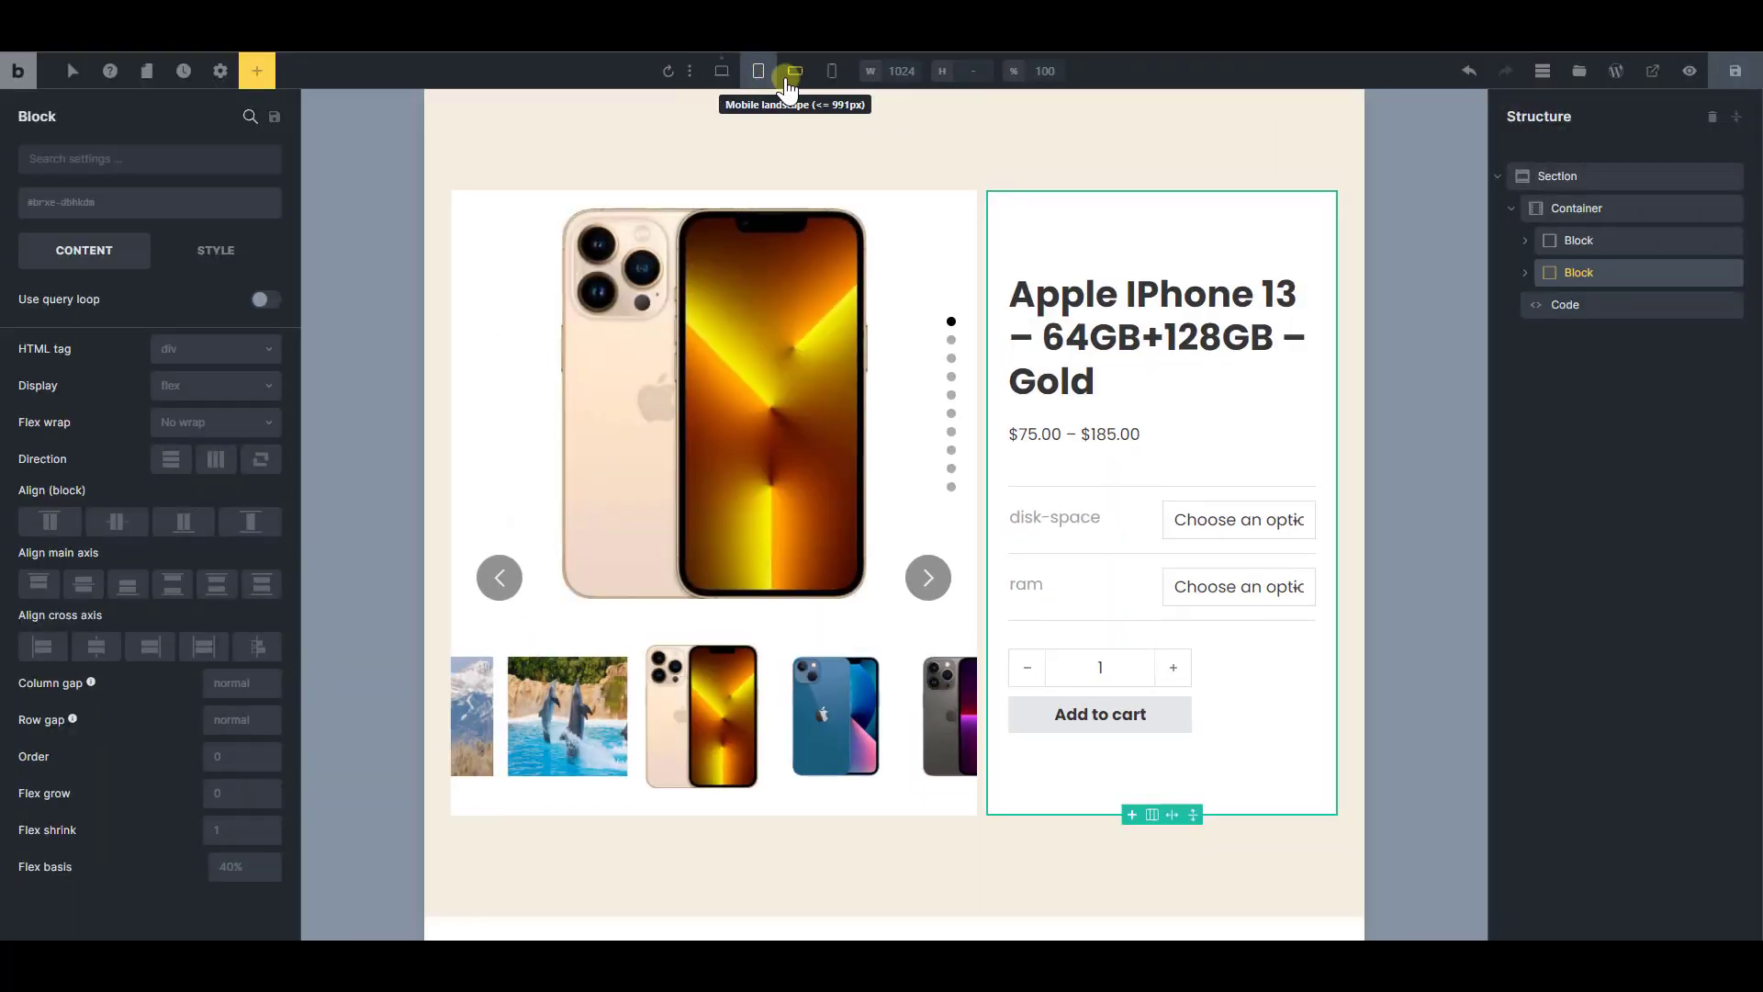
pyautogui.click(787, 81)
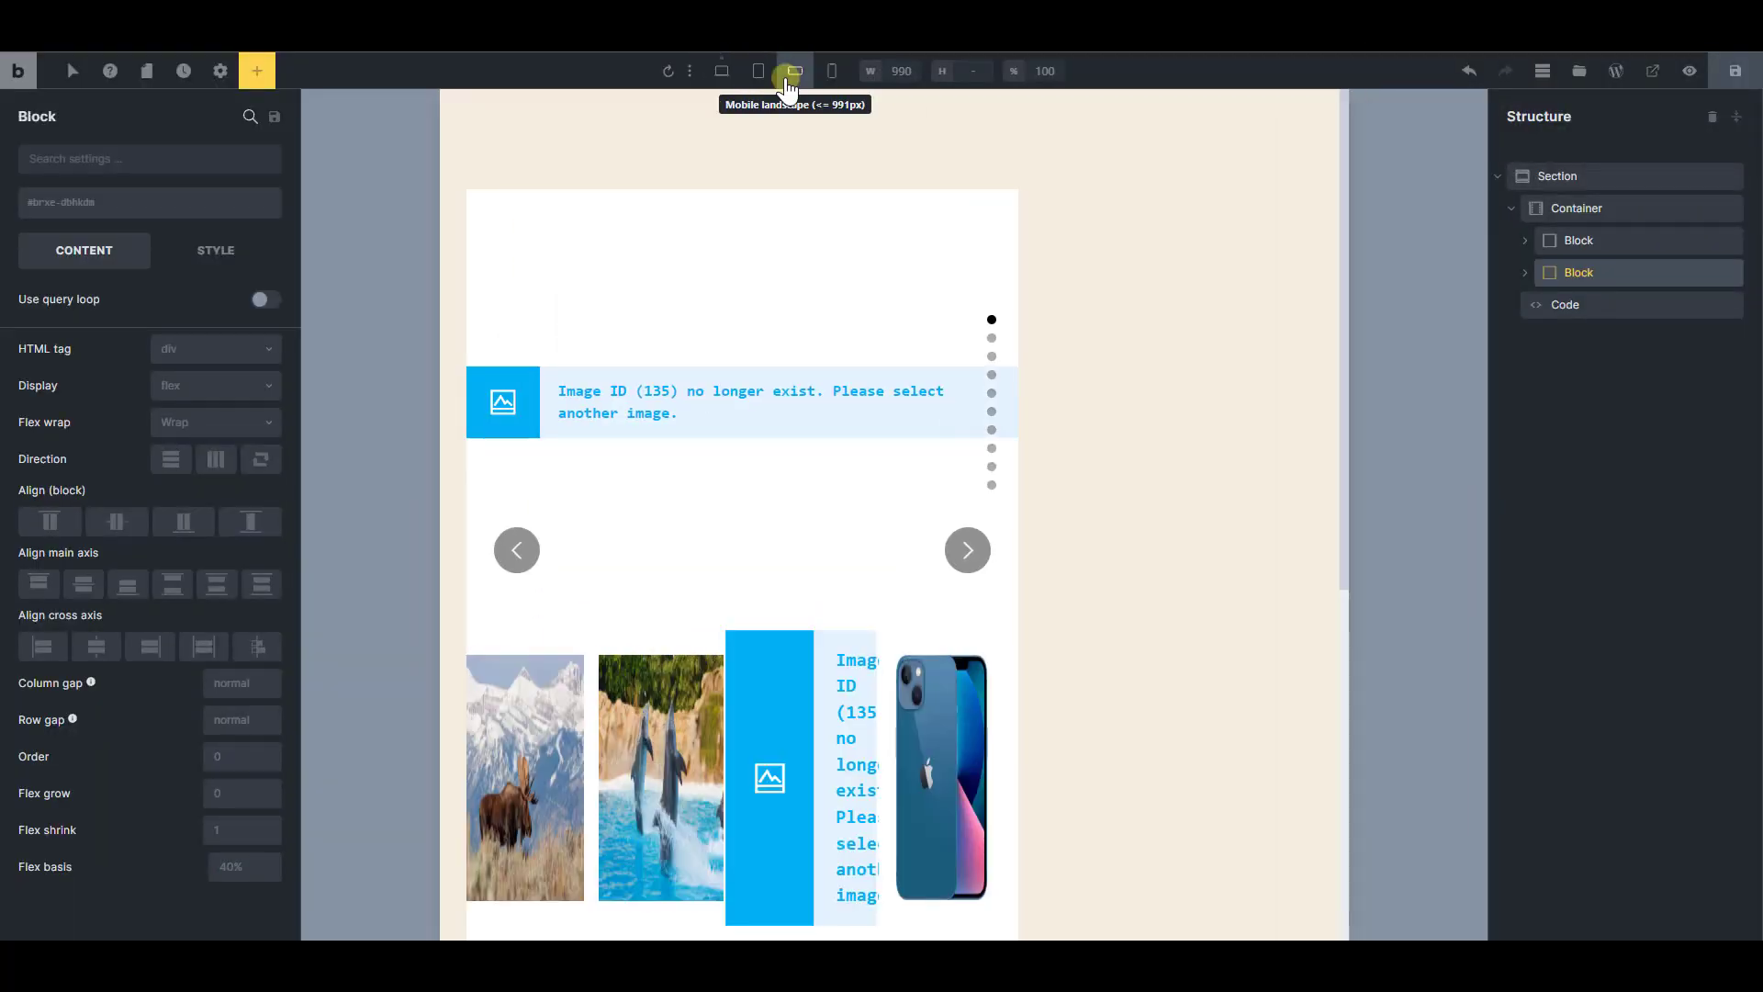
pyautogui.scroll(-5, 917, 523)
pyautogui.scroll(5, 1117, 578)
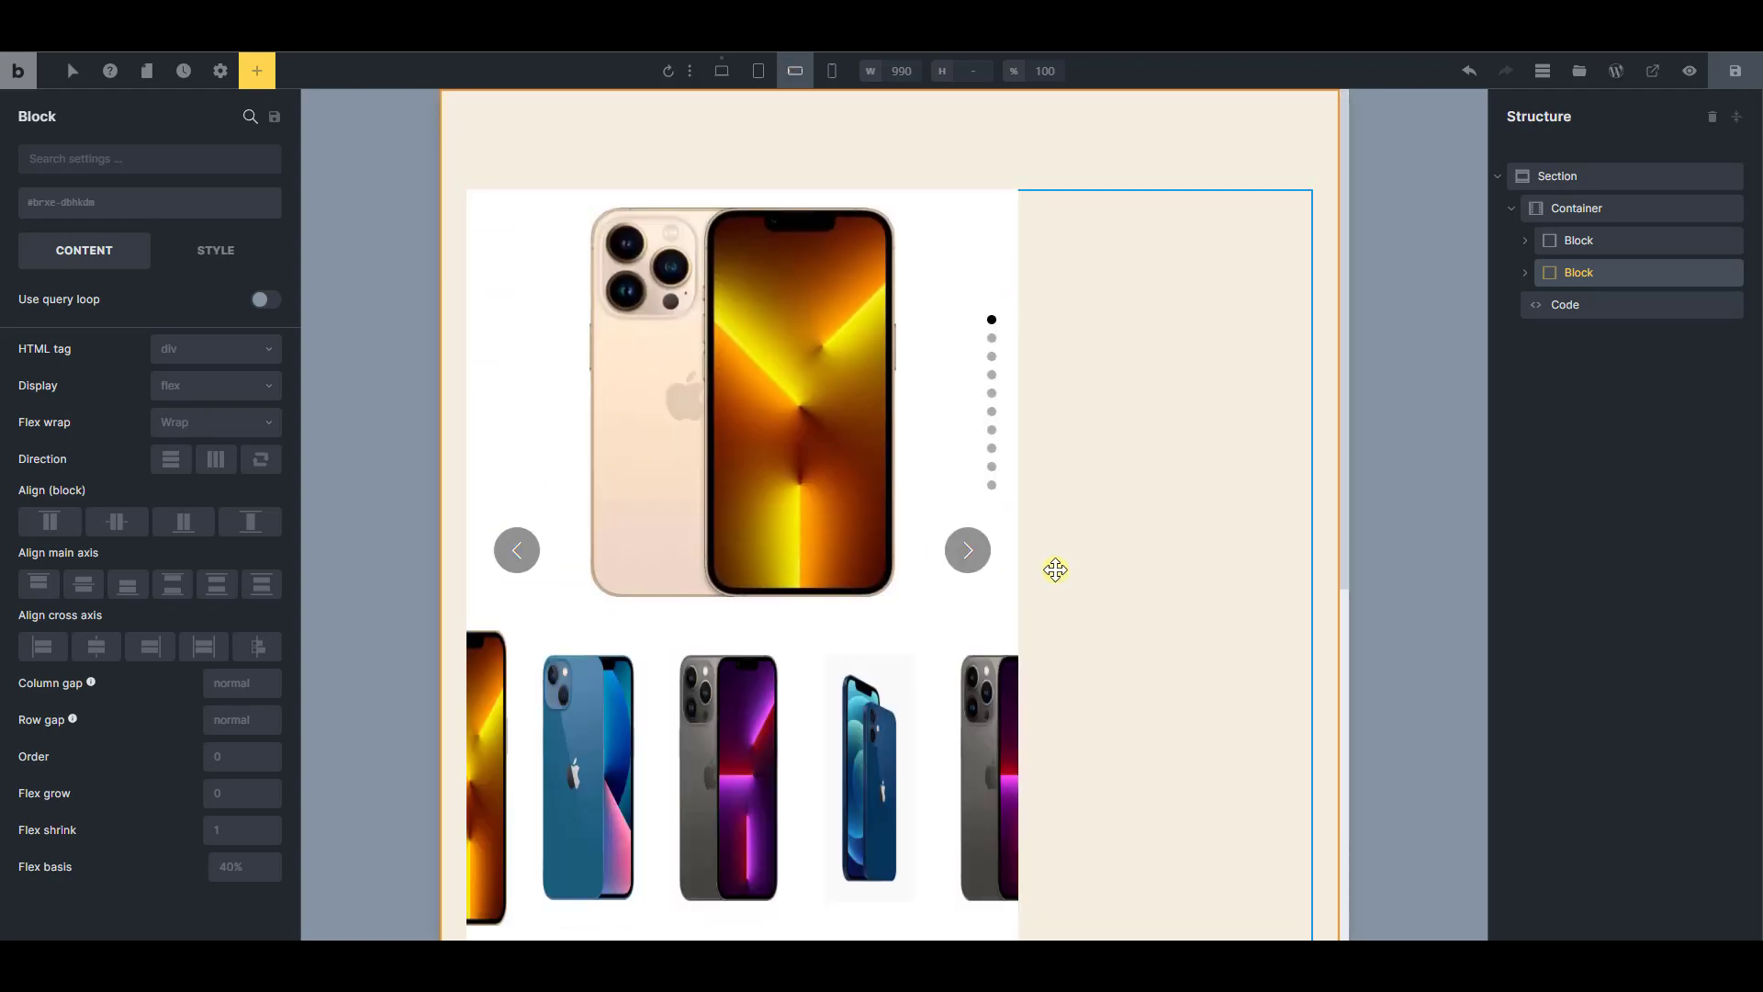
pyautogui.click(794, 74)
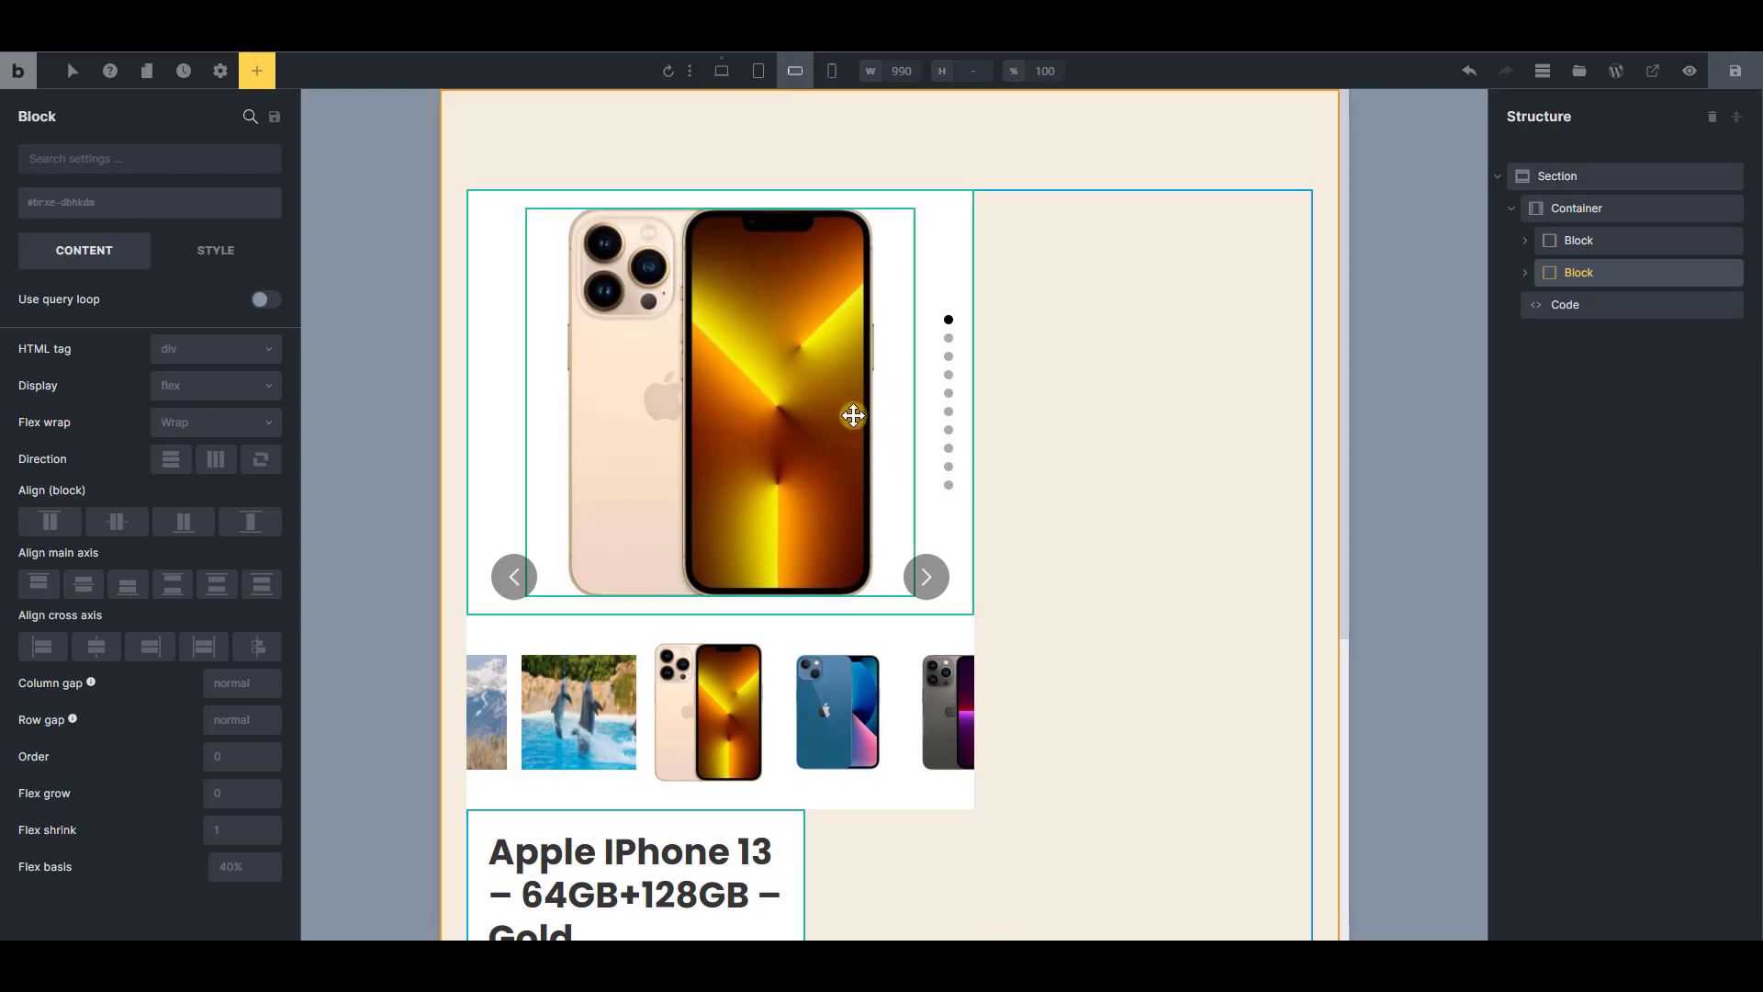
# Set the product details block's flex basis to 100% at the mobile landscape breakpoint
pyautogui.scroll(-5, 850, 413)
pyautogui.click(1575, 271)
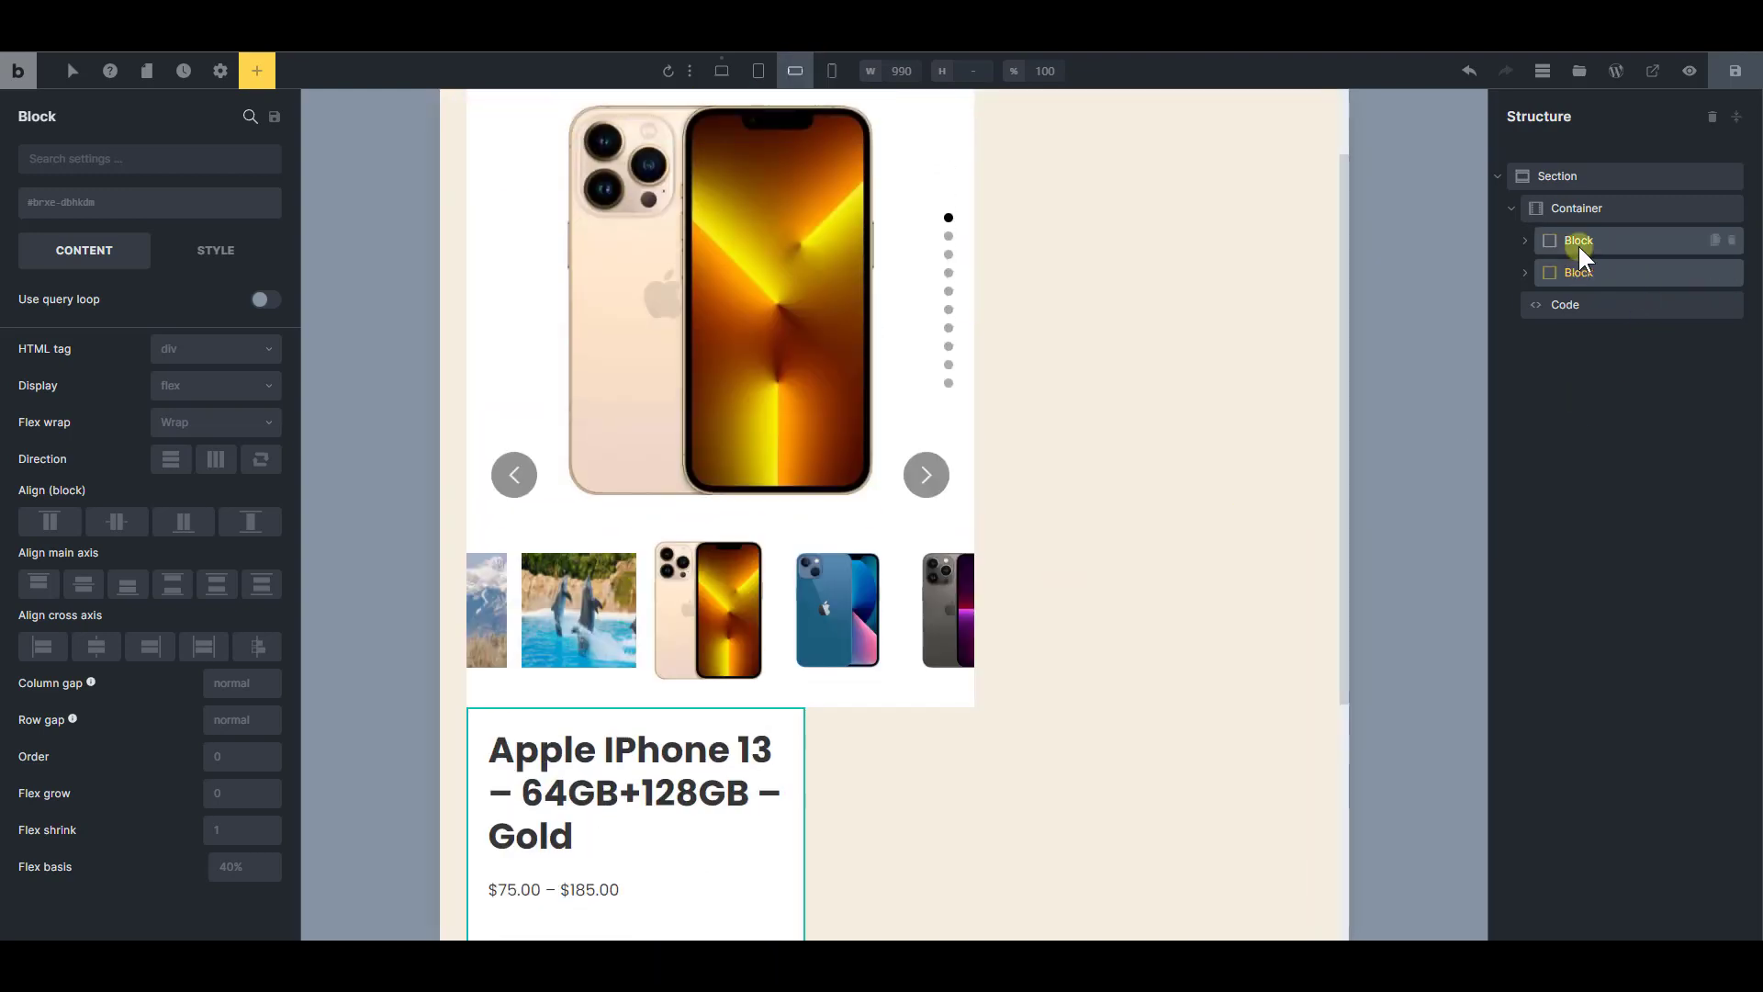
pyautogui.click(258, 867)
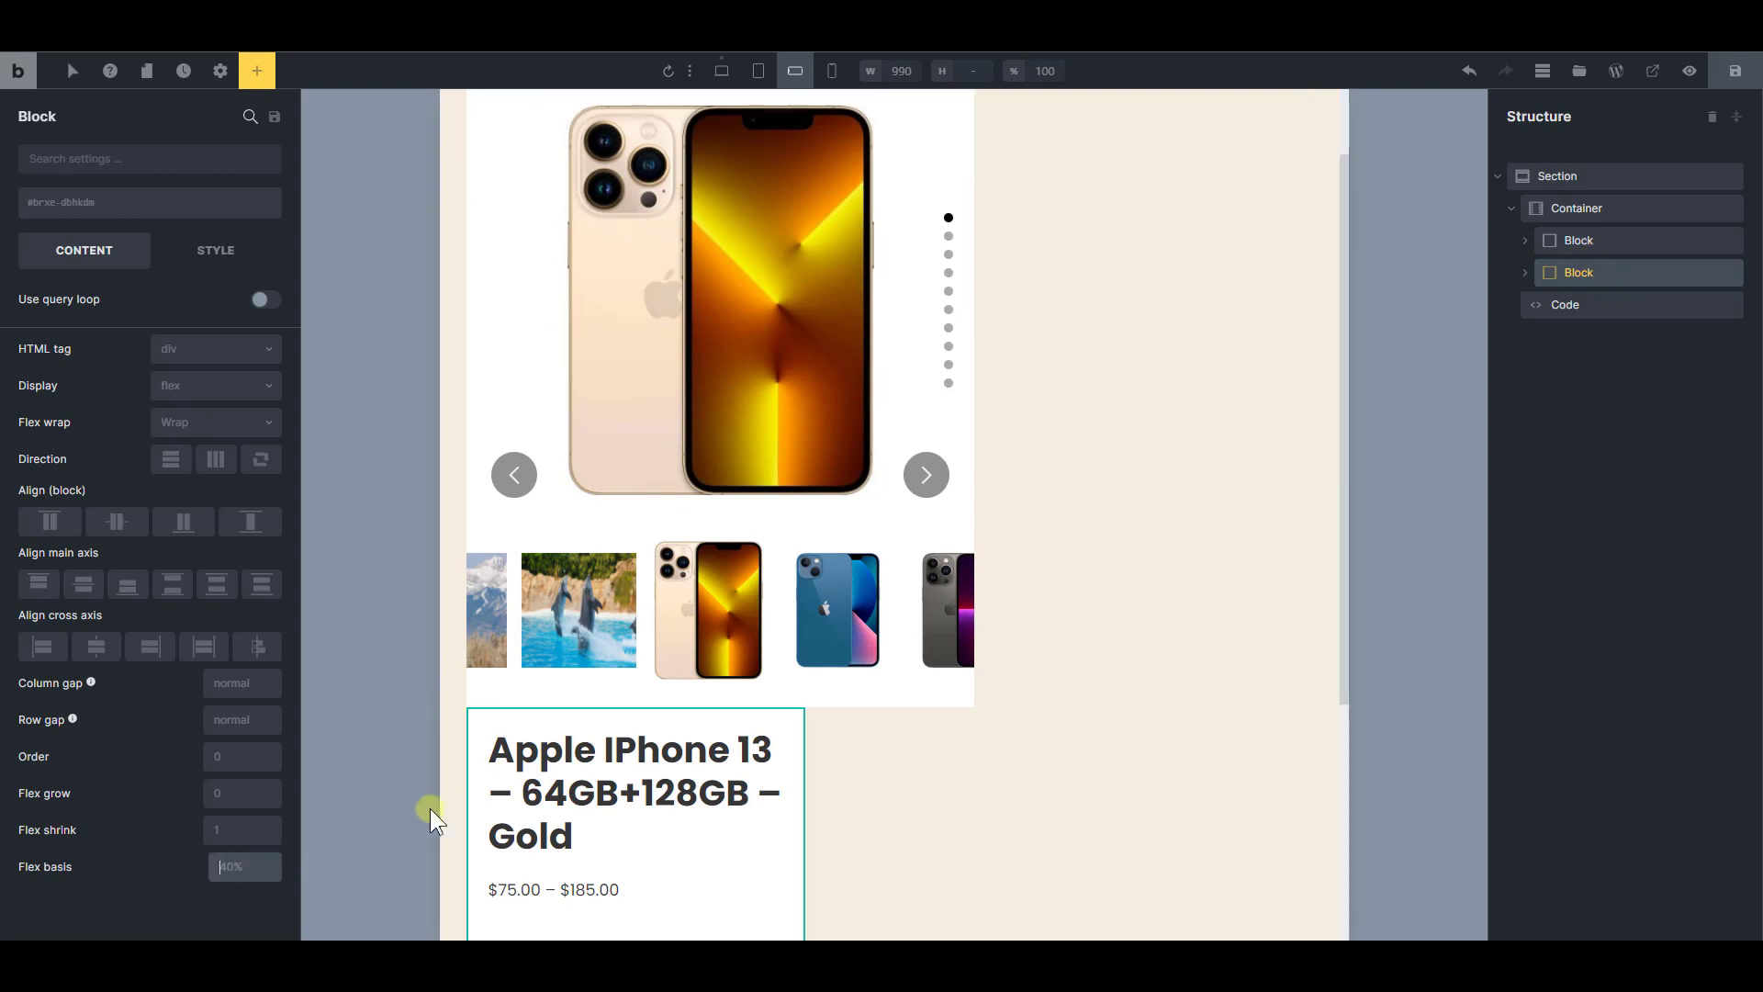
pyautogui.write('100')
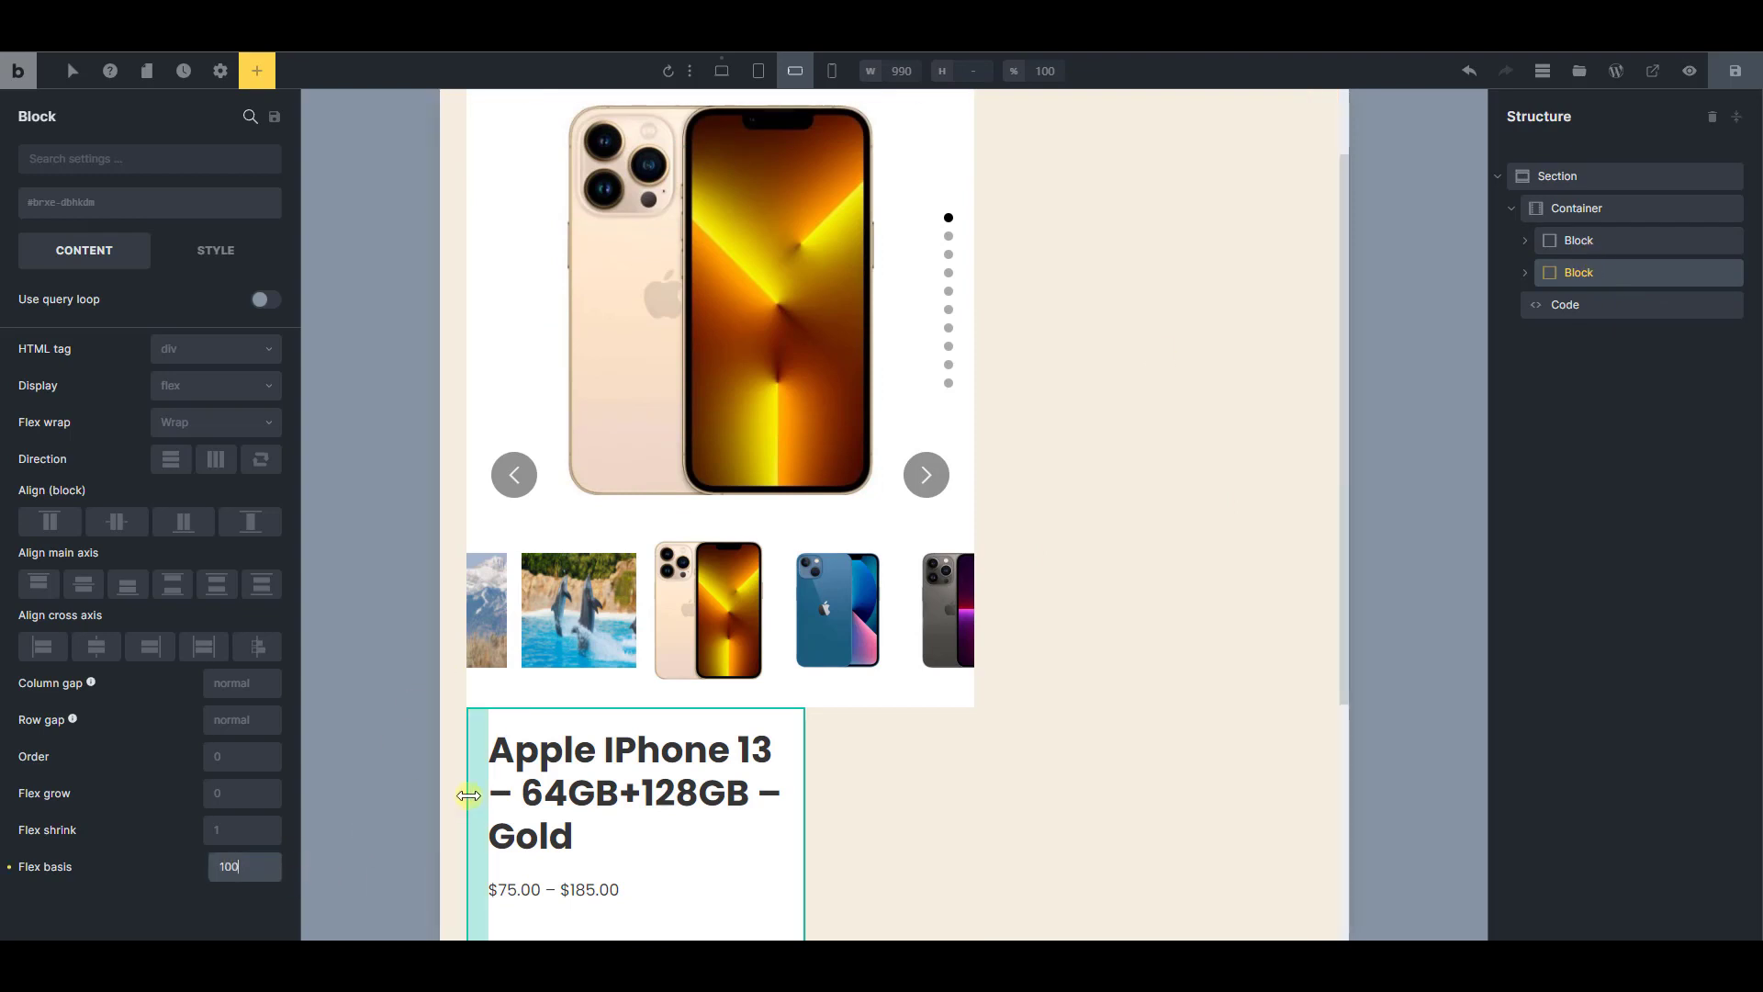
pyautogui.write('%')
# Set the flex basis of the block holding the sliders to 100% at the mobile landscape breakpoint
pyautogui.click(1579, 240)
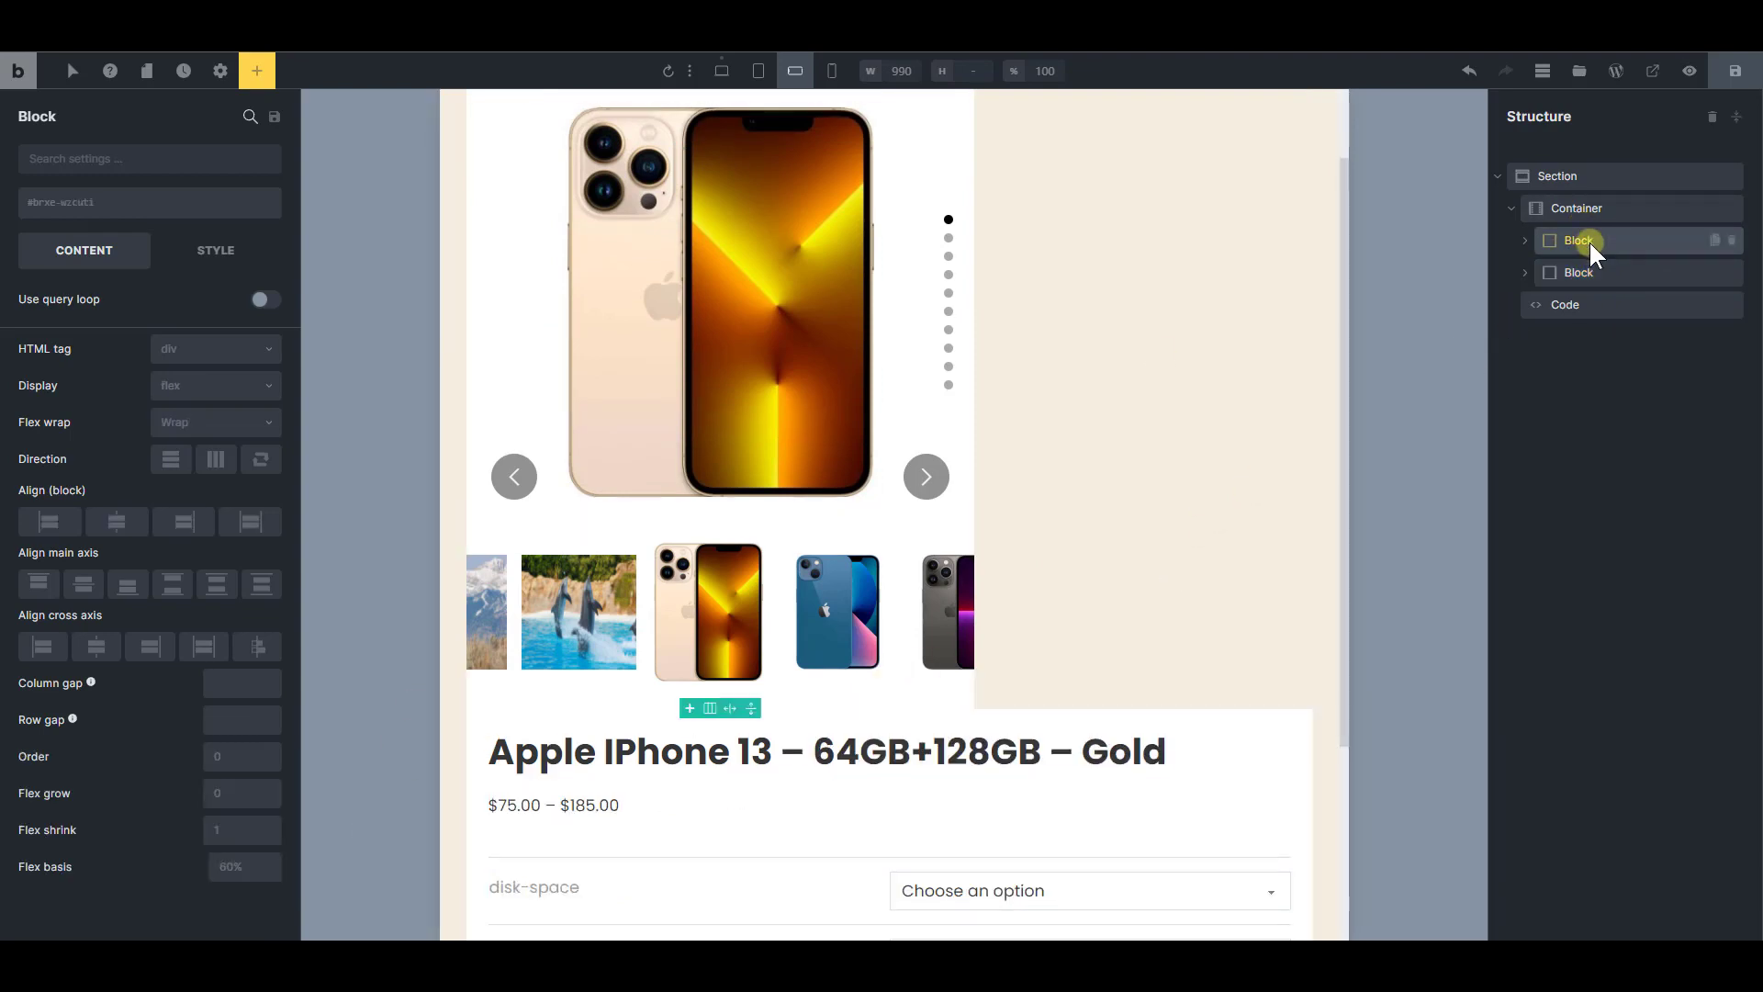
pyautogui.click(242, 858)
pyautogui.write('100')
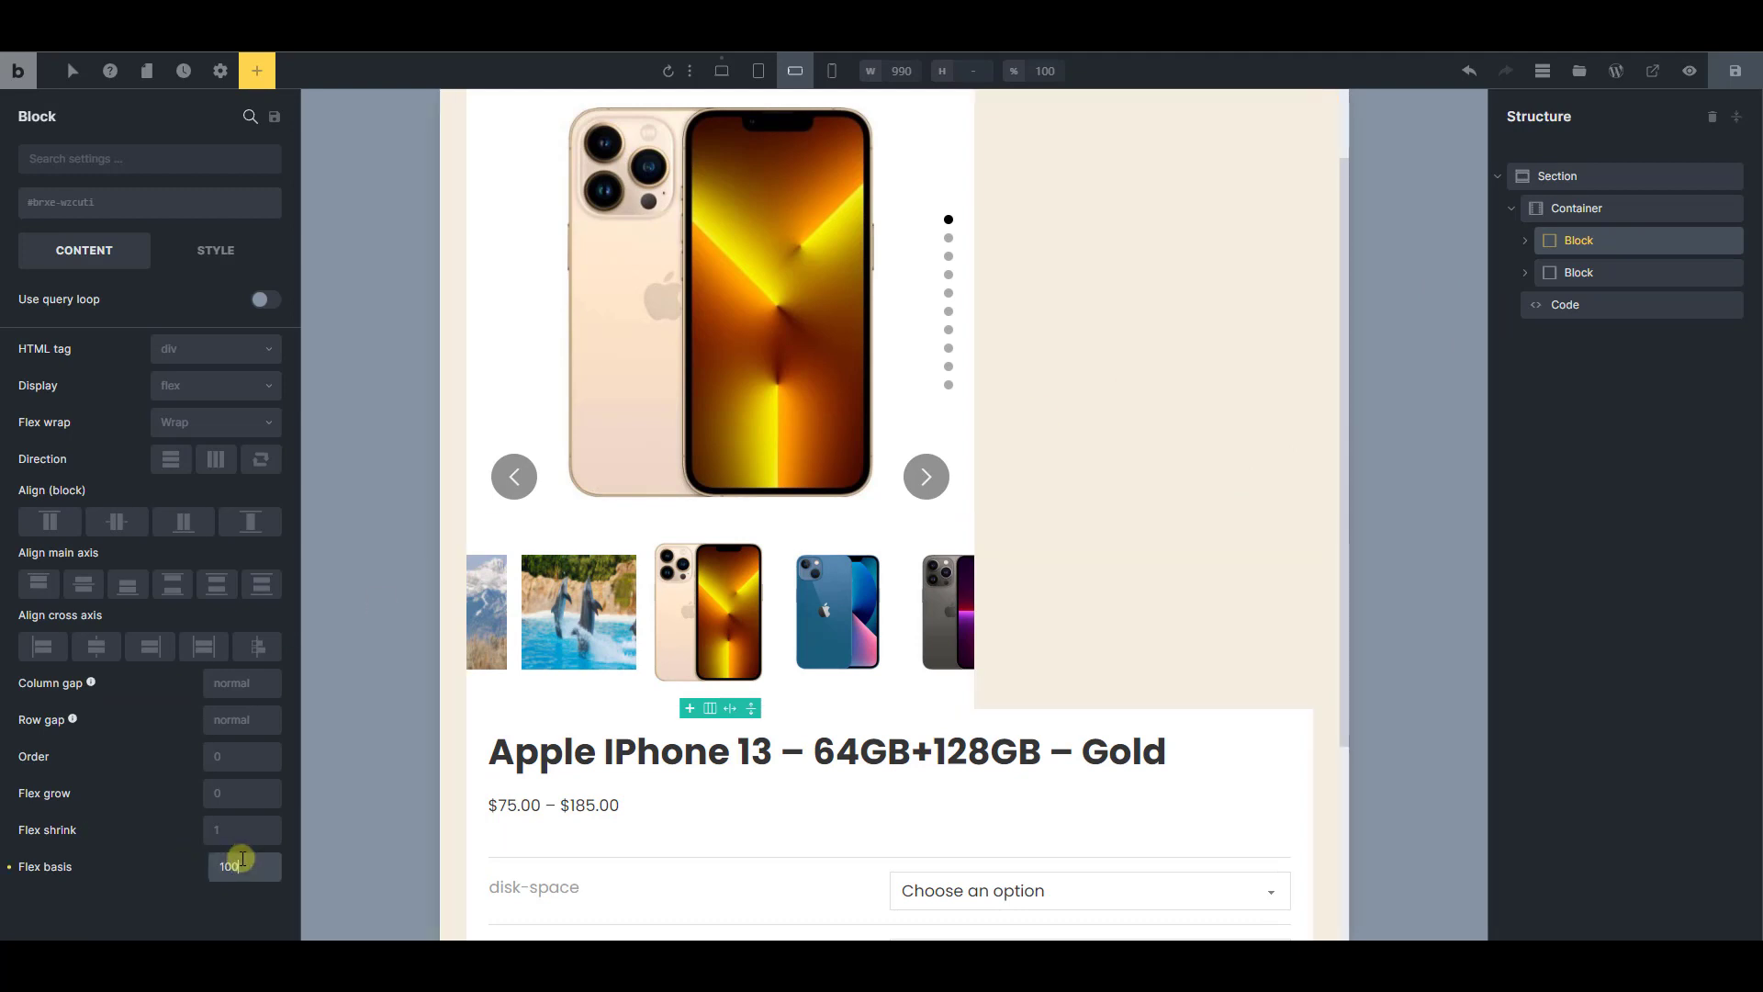
pyautogui.write('%')
pyautogui.scroll(-4, 918, 749)
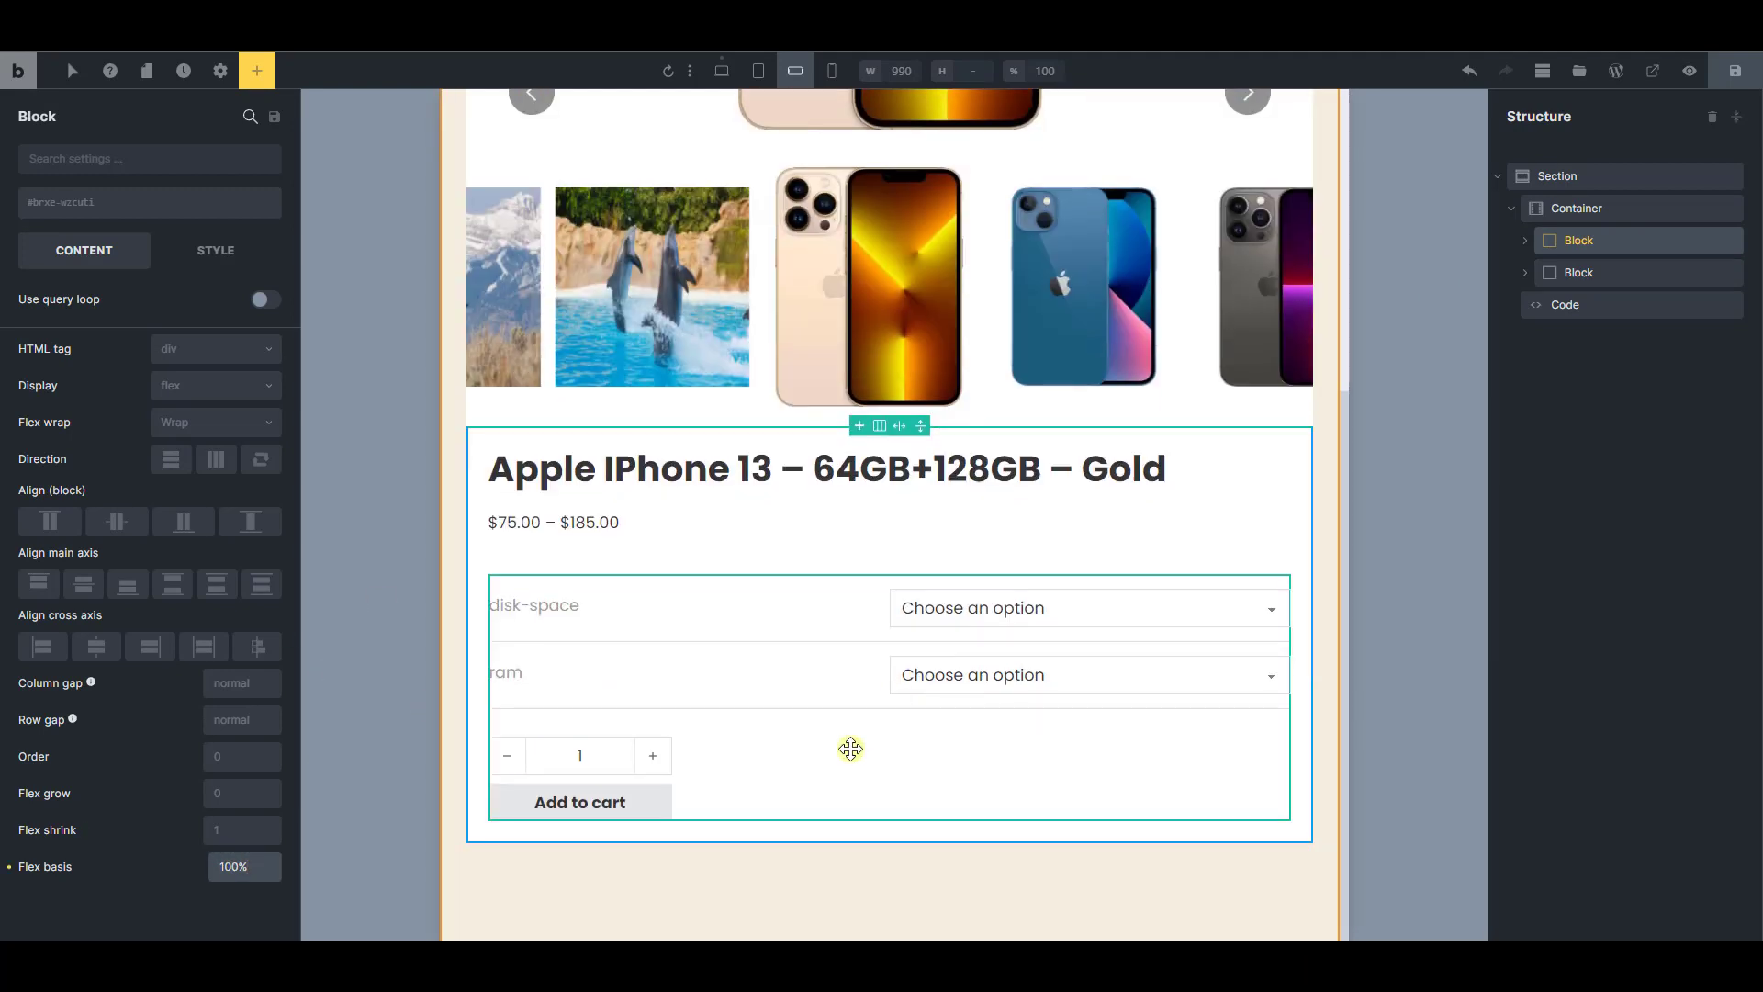
pyautogui.scroll(2, 795, 697)
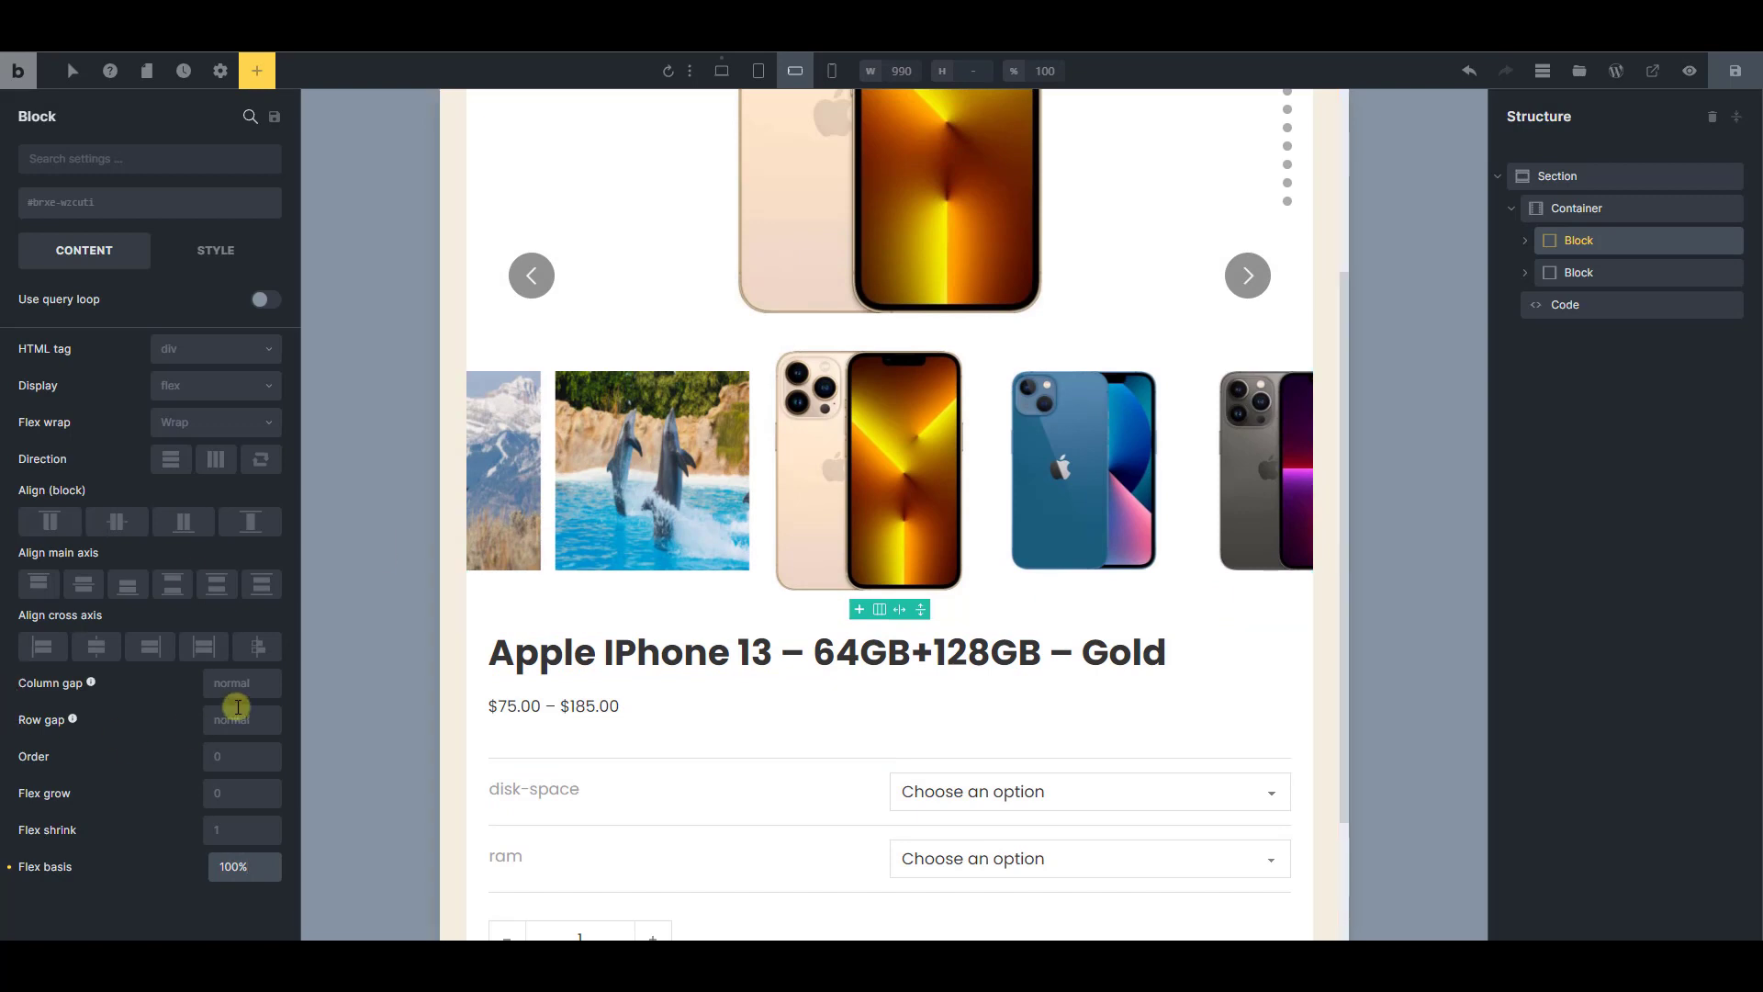
# Set the container's row gap to 10 at the mobile landscape breakpoint and check the spacing between its two blocks
pyautogui.click(1565, 210)
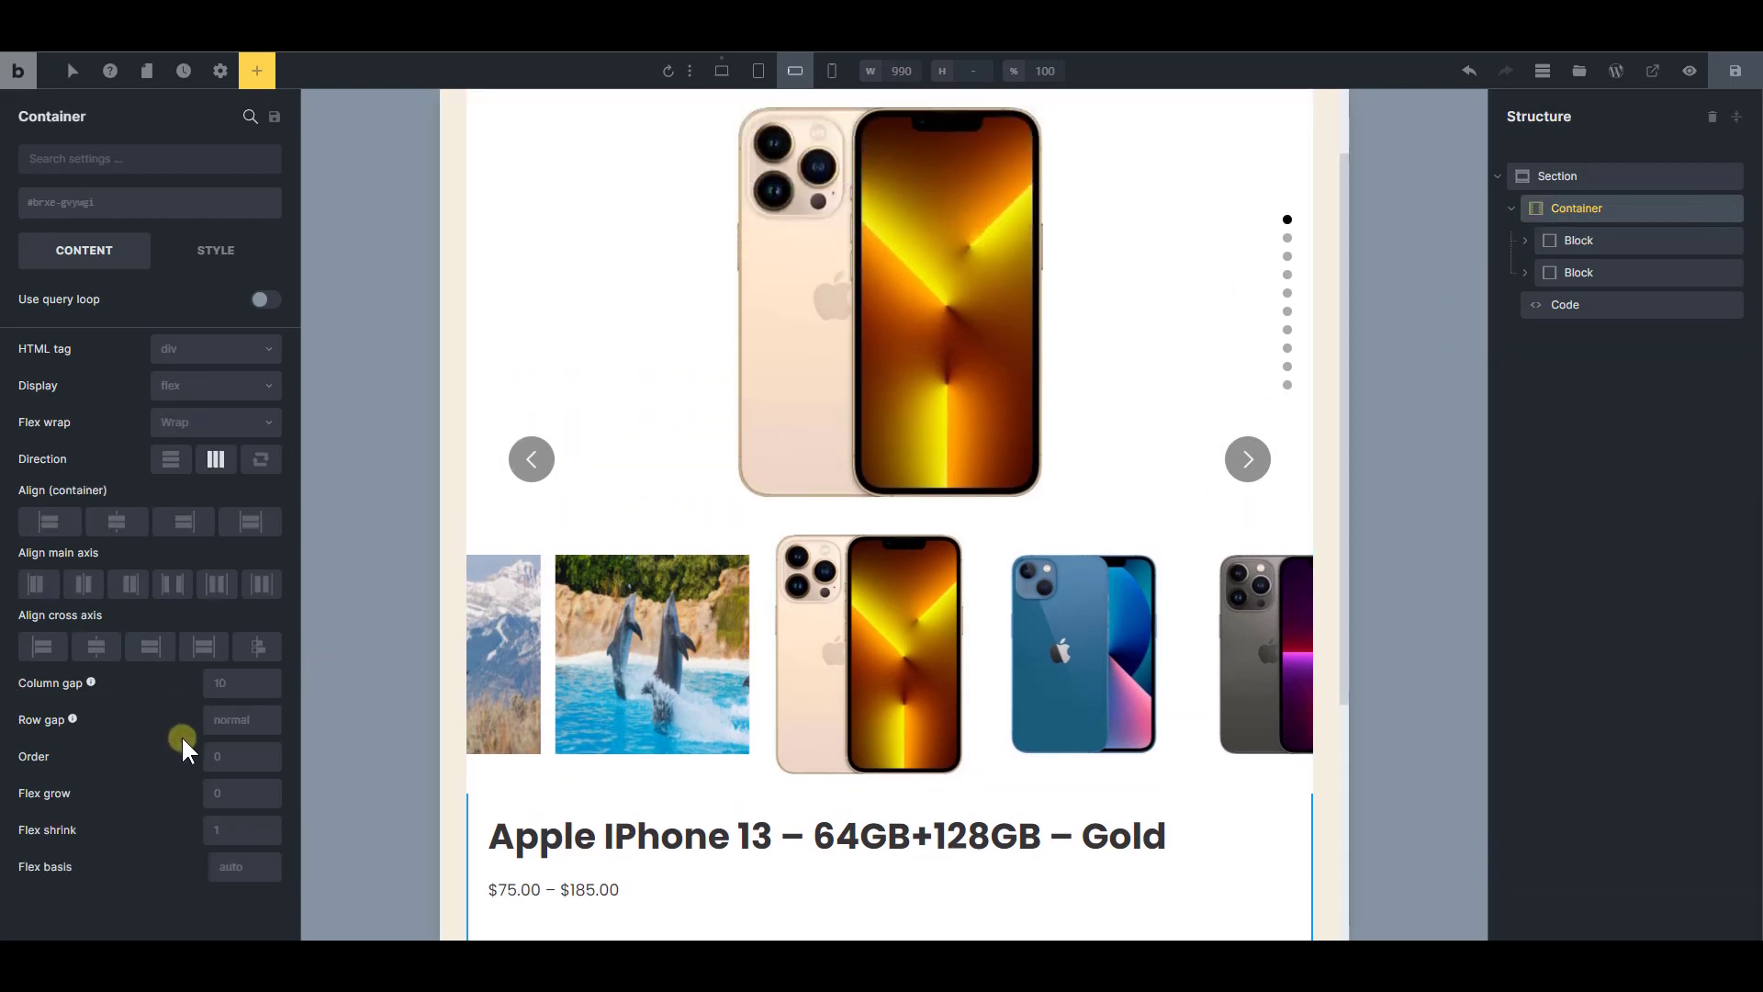
pyautogui.click(239, 718)
pyautogui.write('10')
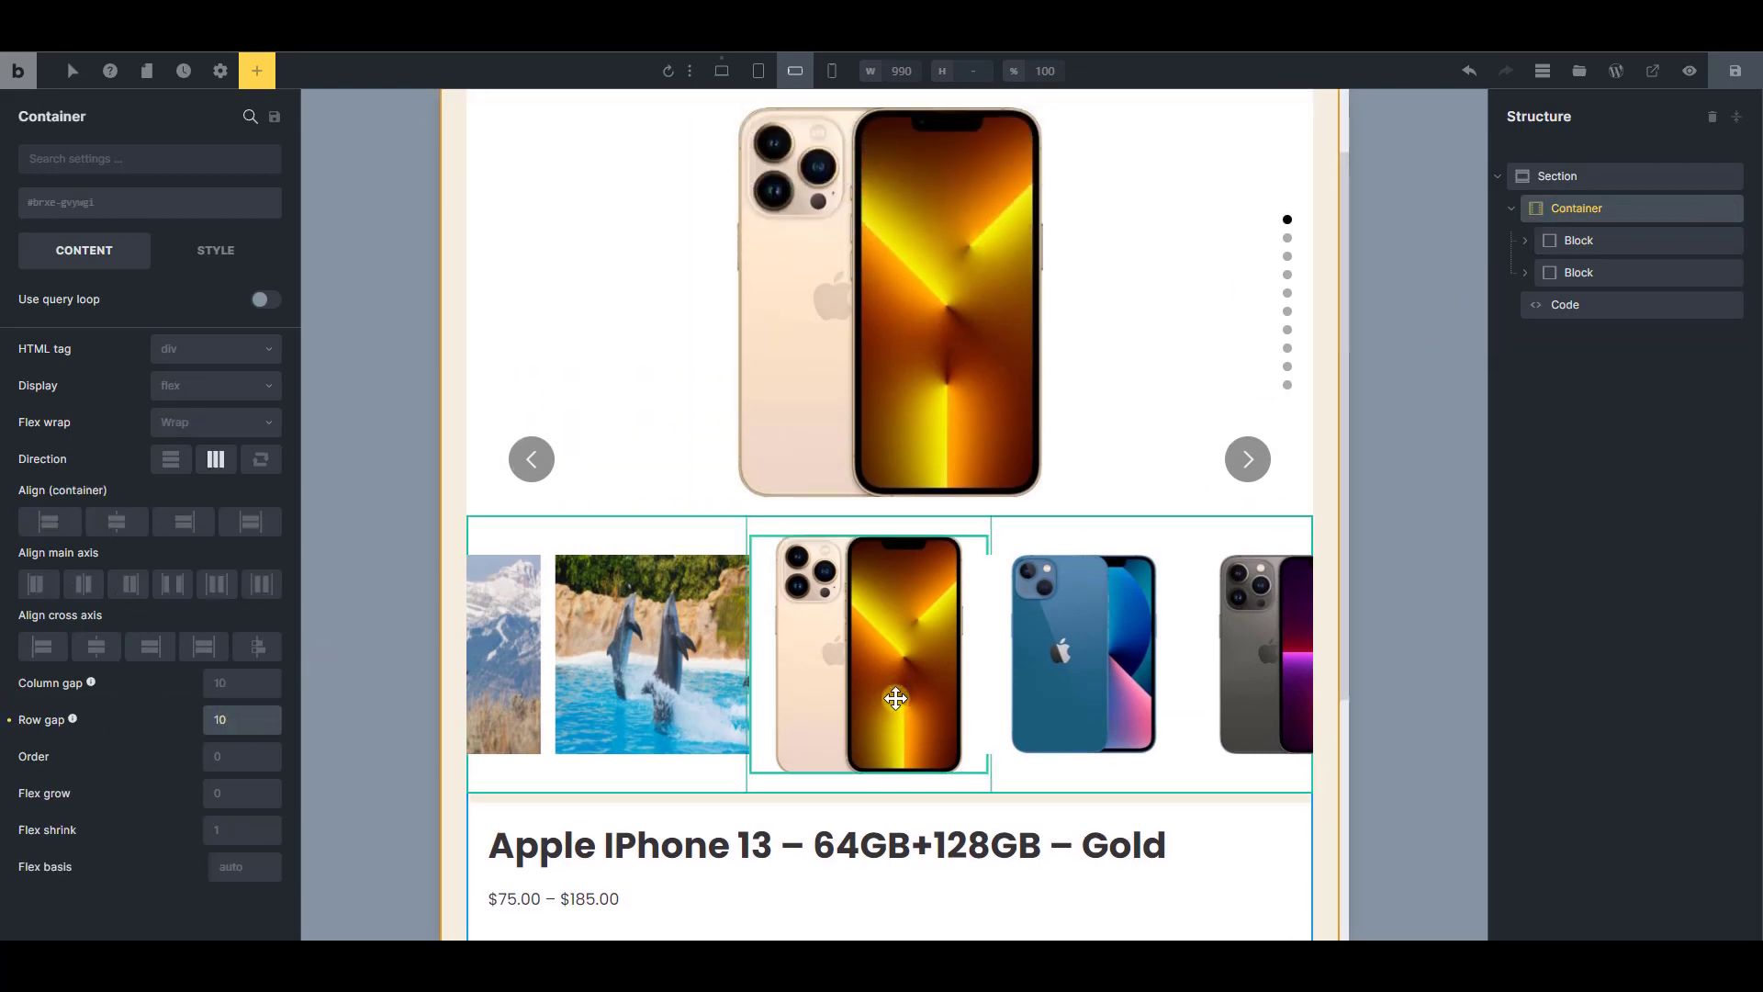
pyautogui.scroll(-5, 949, 583)
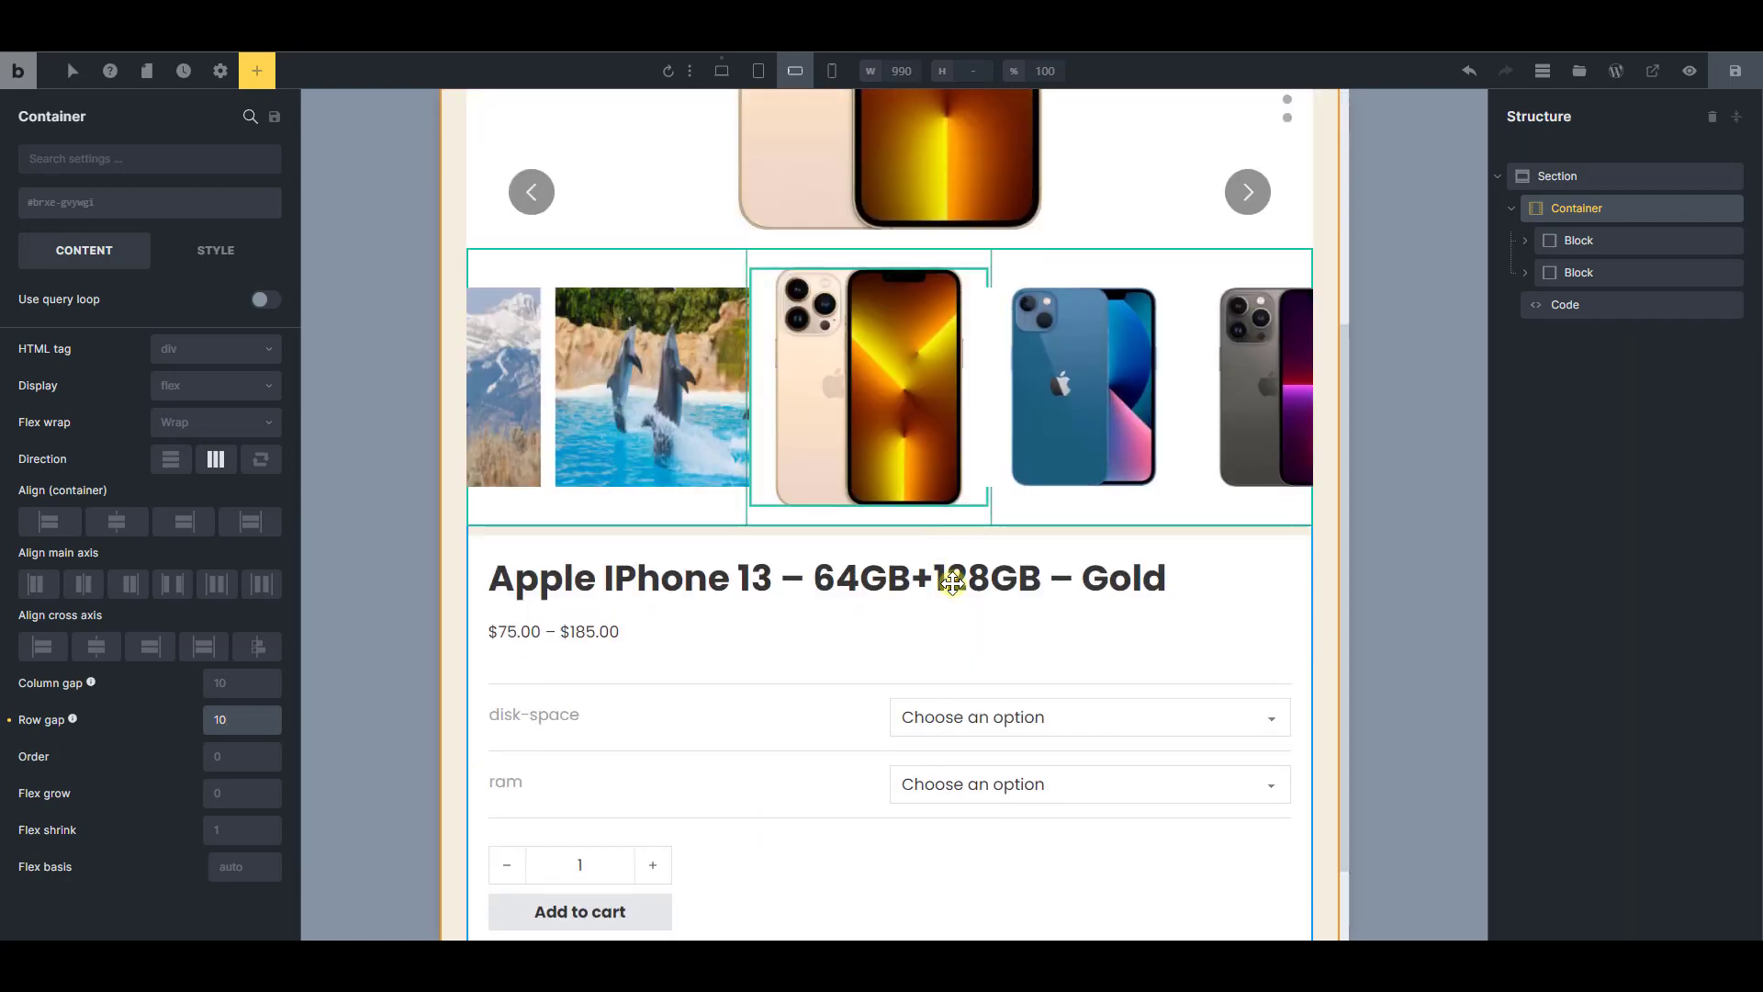
pyautogui.scroll(5, 949, 583)
pyautogui.scroll(-3, 953, 585)
pyautogui.scroll(-3, 953, 585)
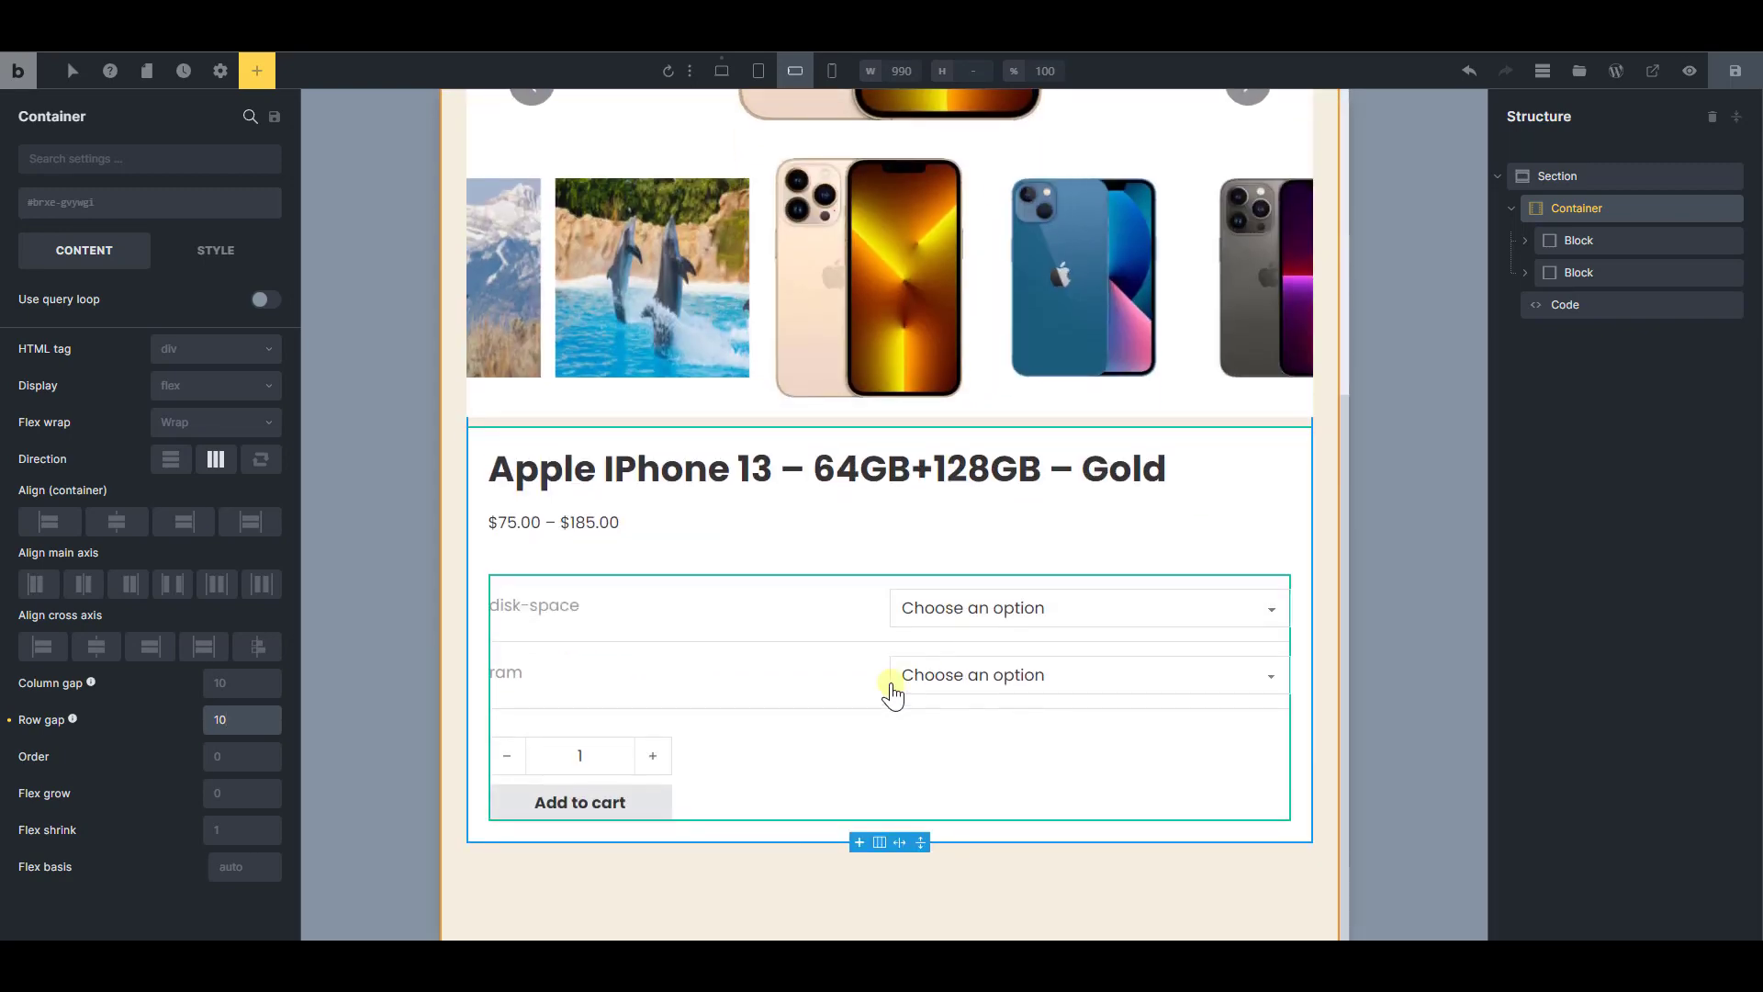
pyautogui.scroll(4, 862, 576)
pyautogui.scroll(2, 952, 402)
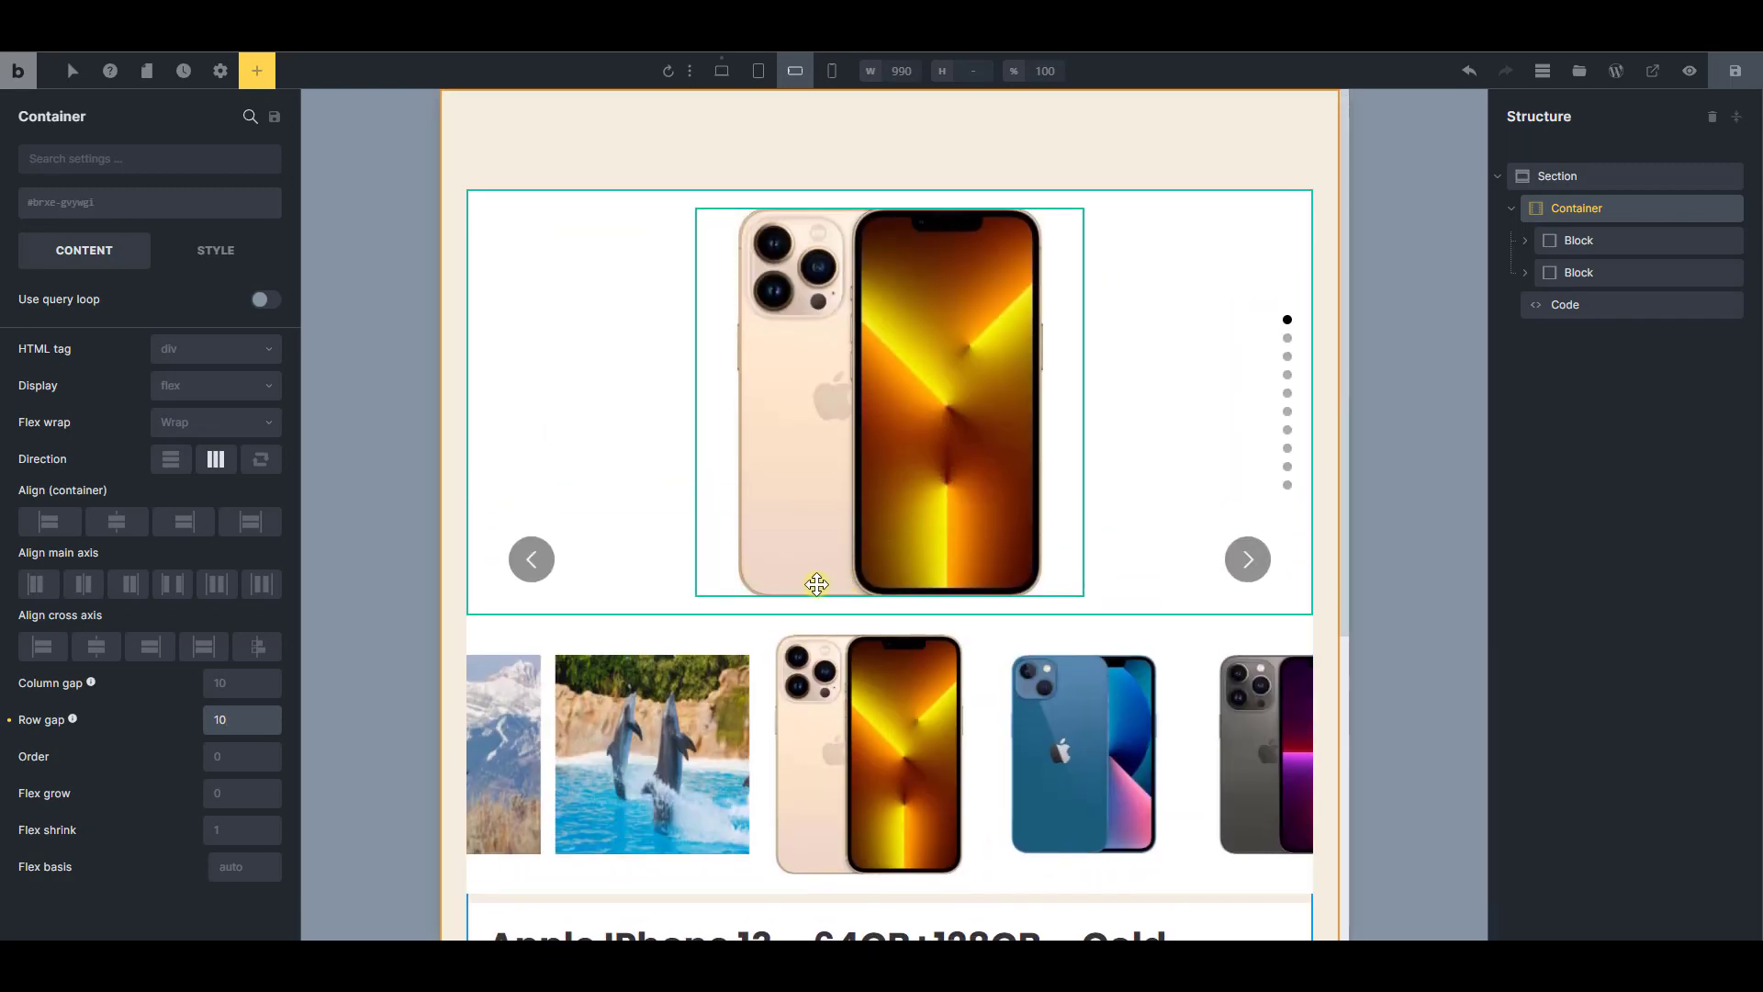
pyautogui.scroll(-4, 818, 582)
pyautogui.scroll(4, 944, 686)
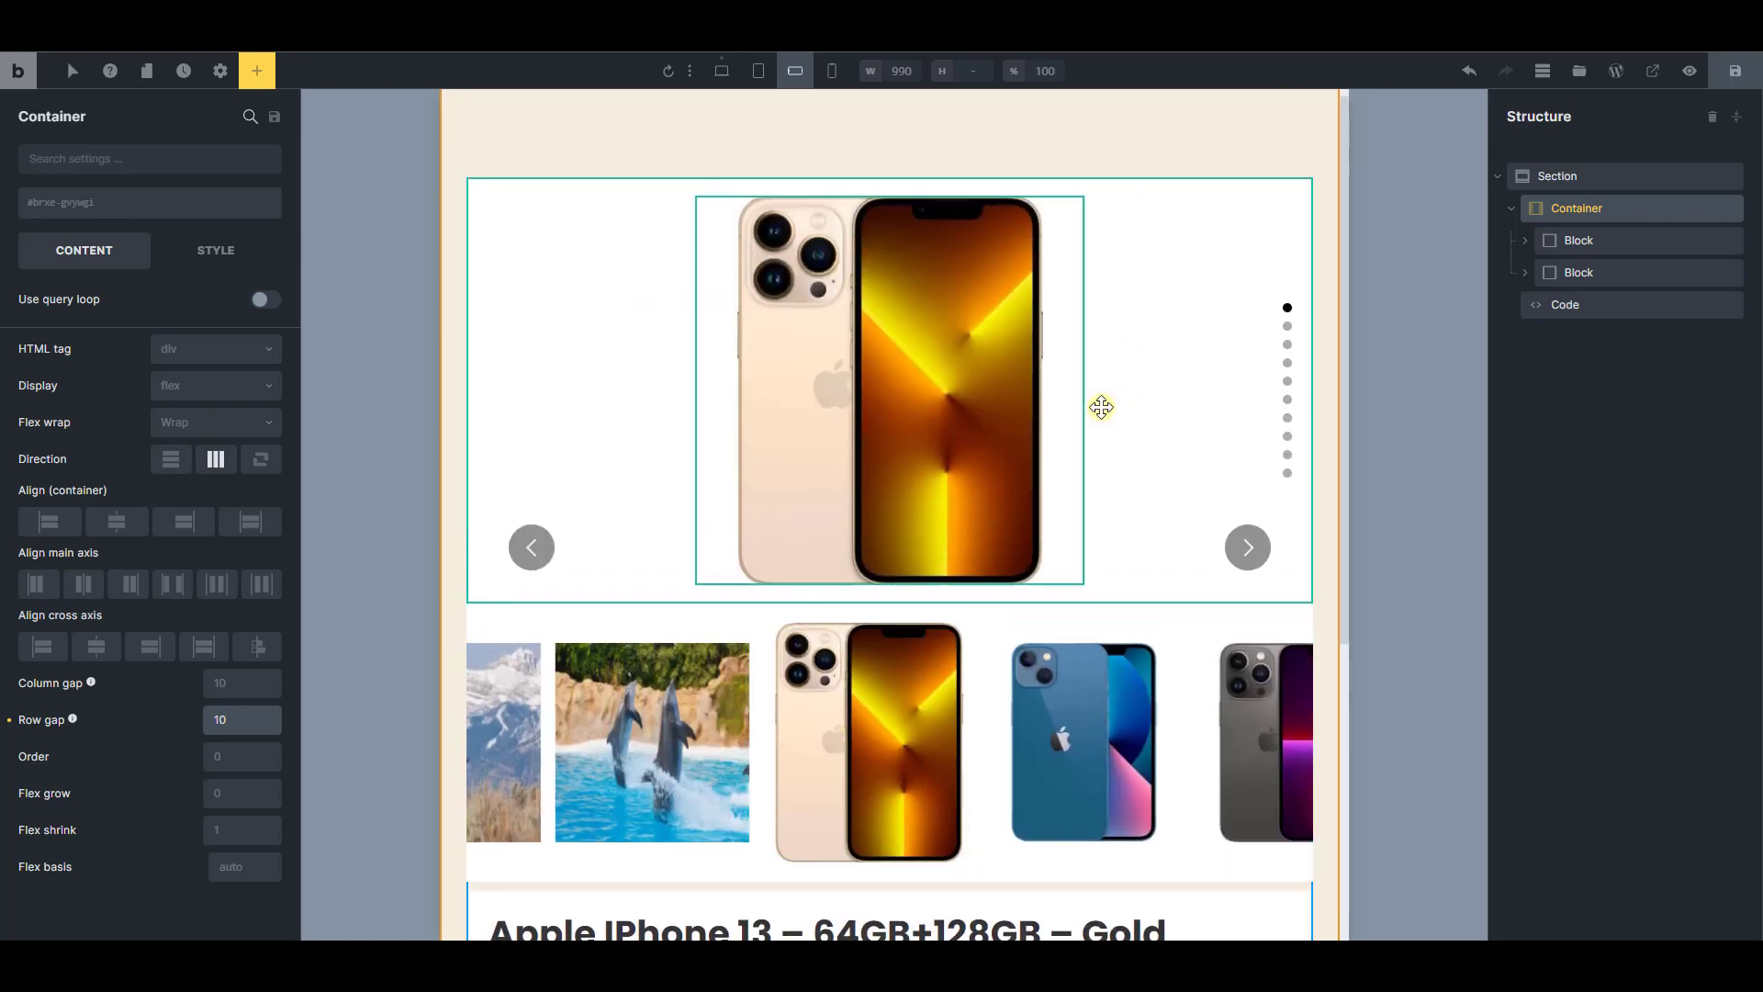
# Preview the template at the mobile portrait breakpoint, checking the sliders and the product details block
pyautogui.click(832, 70)
pyautogui.scroll(-4, 905, 511)
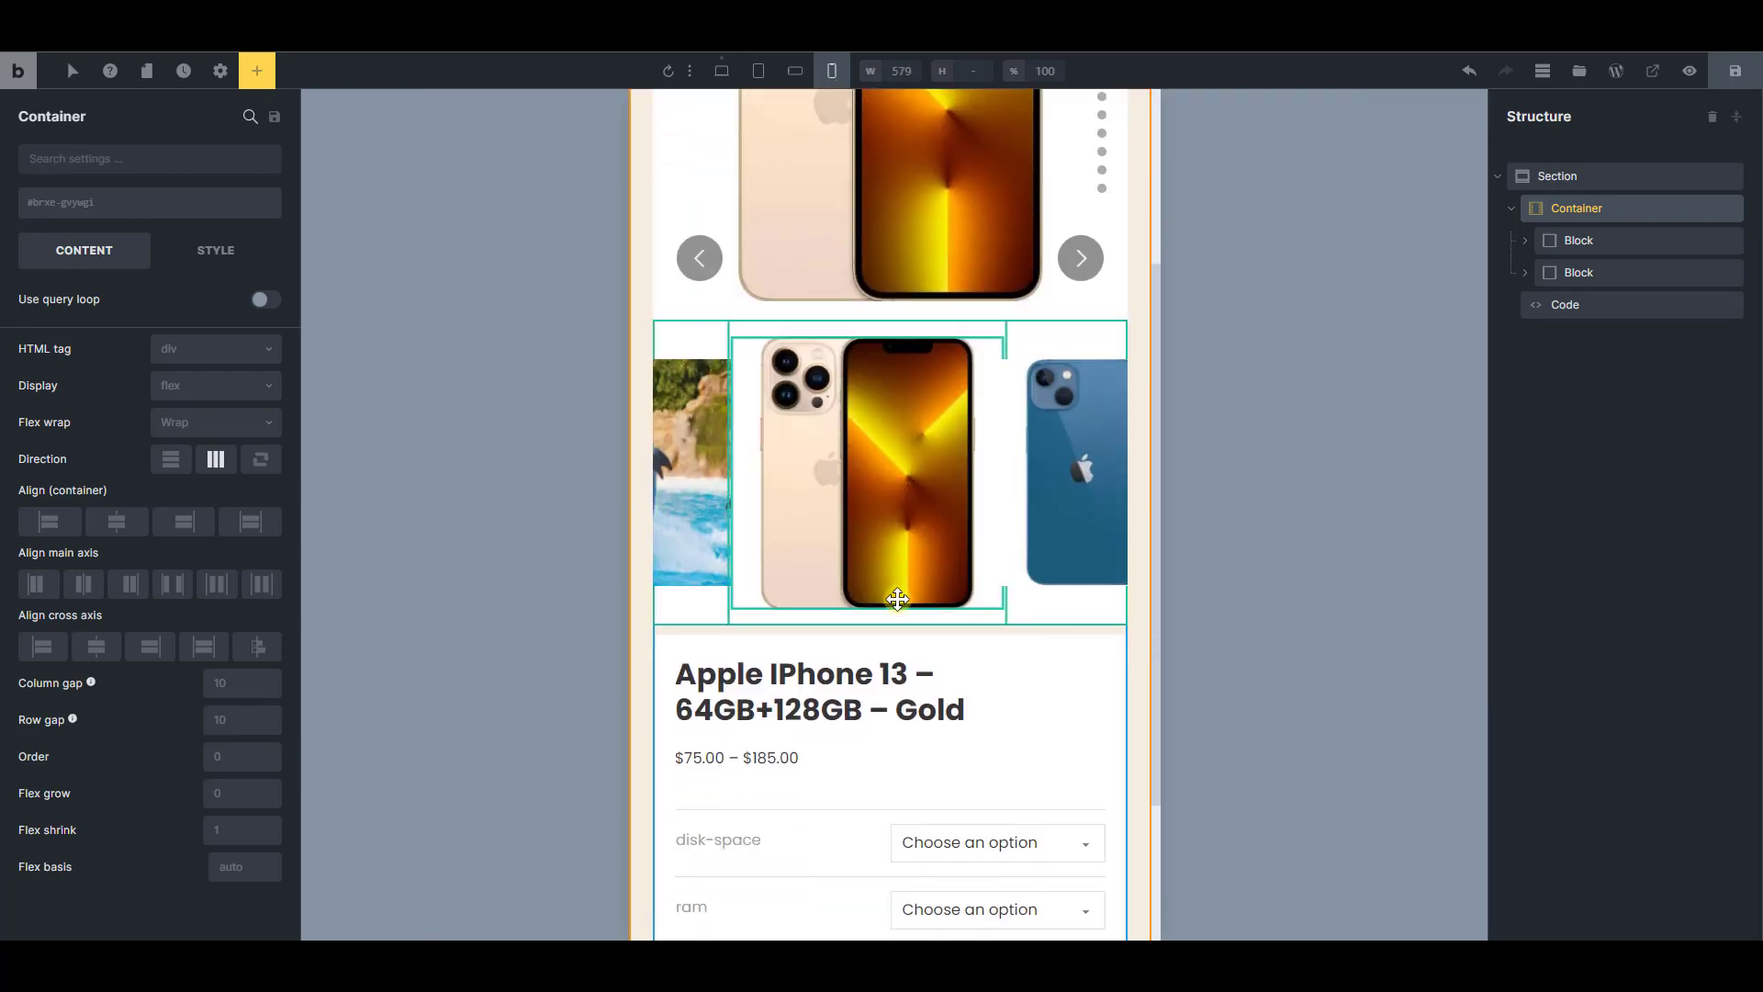
pyautogui.scroll(2, 956, 564)
pyautogui.scroll(1, 956, 564)
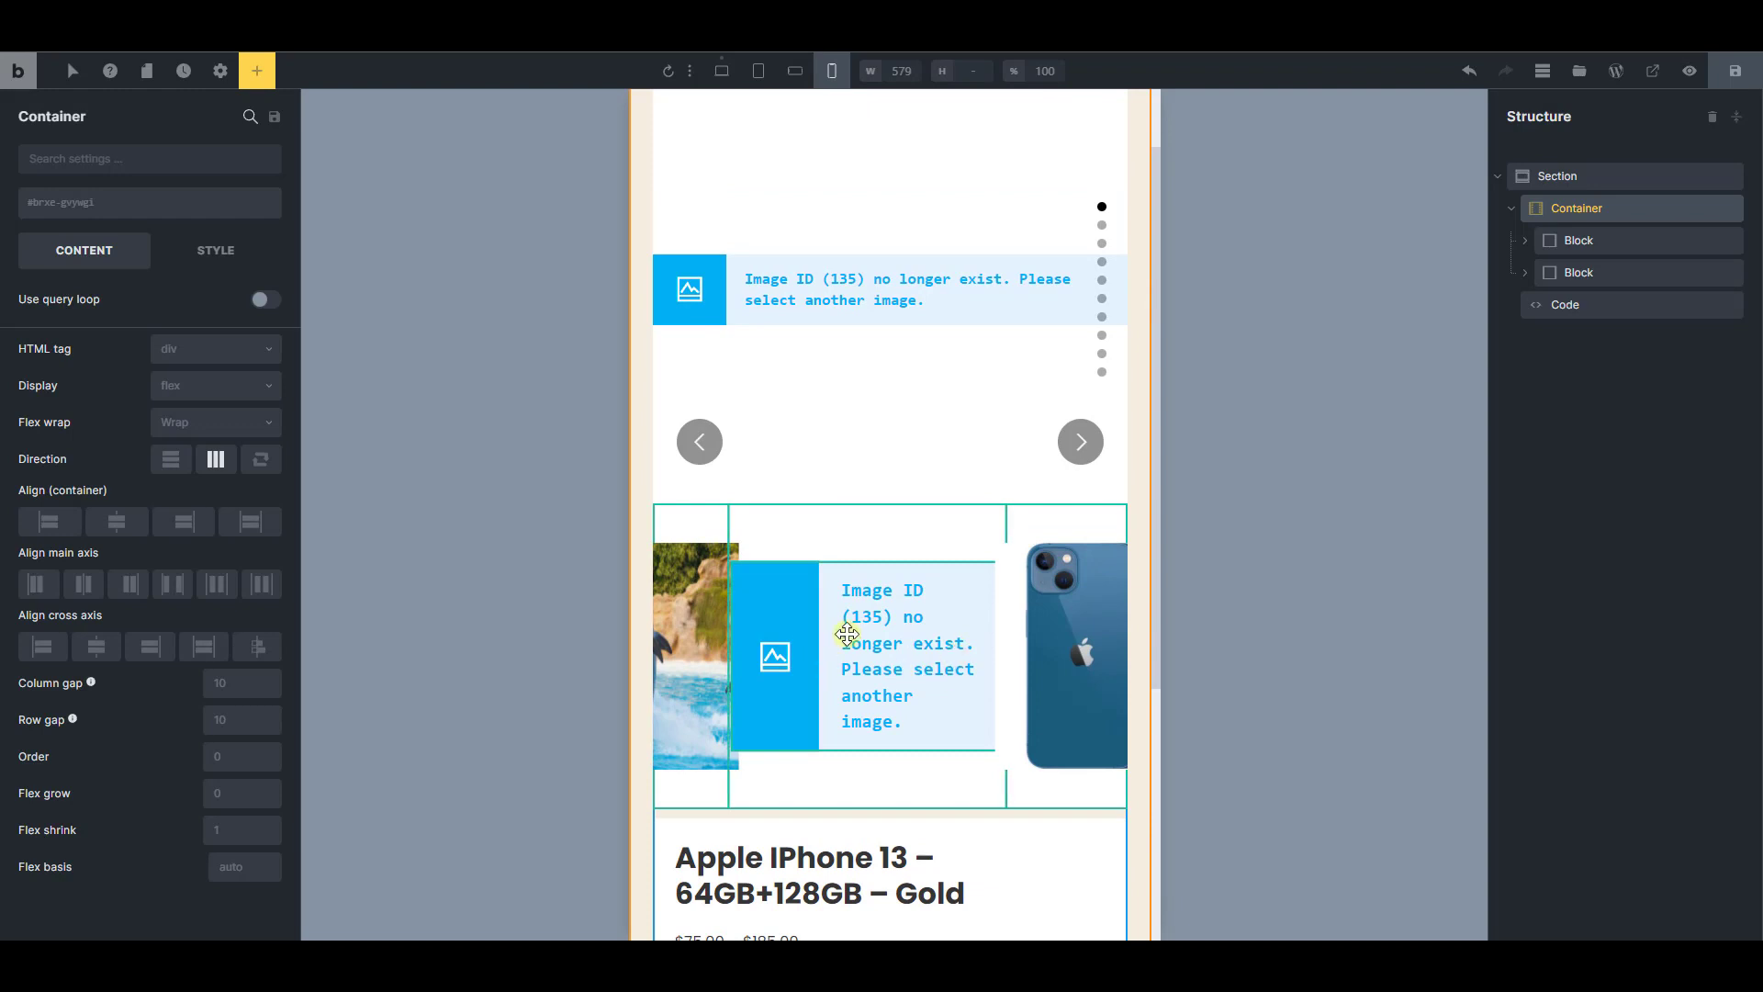
pyautogui.scroll(-4, 863, 678)
pyautogui.scroll(5, 881, 681)
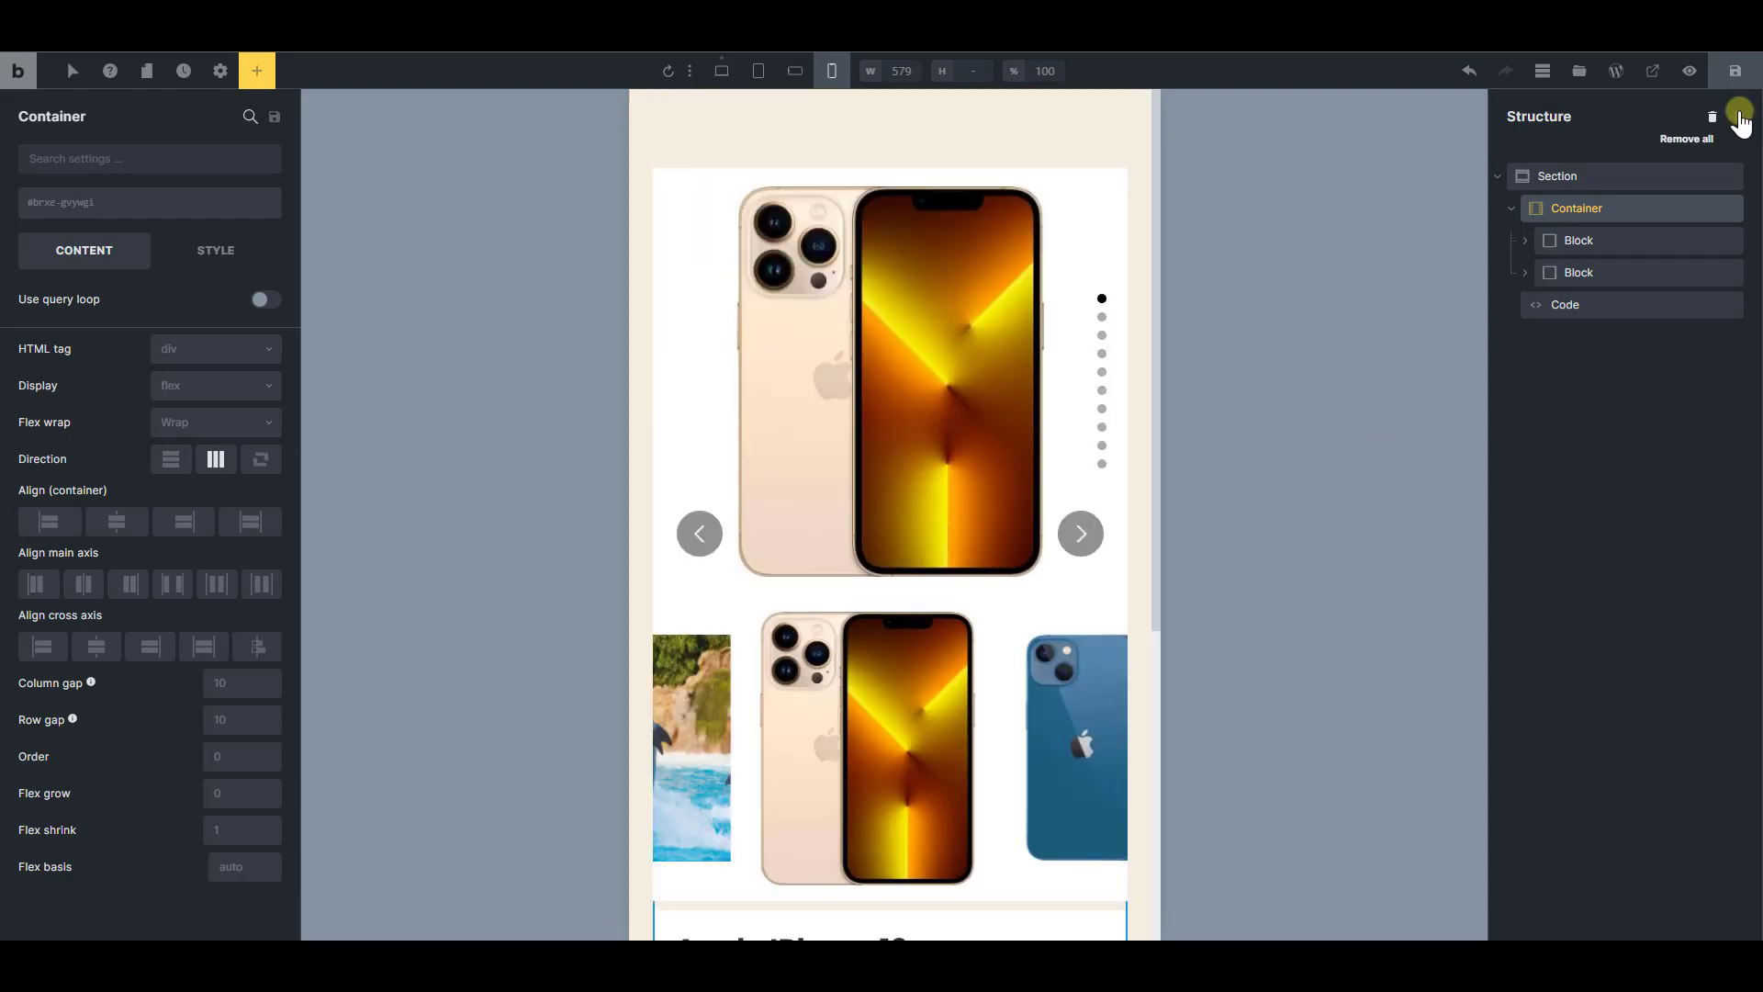
# Save the template and reload the live product page in the browser
pyautogui.click(1735, 81)
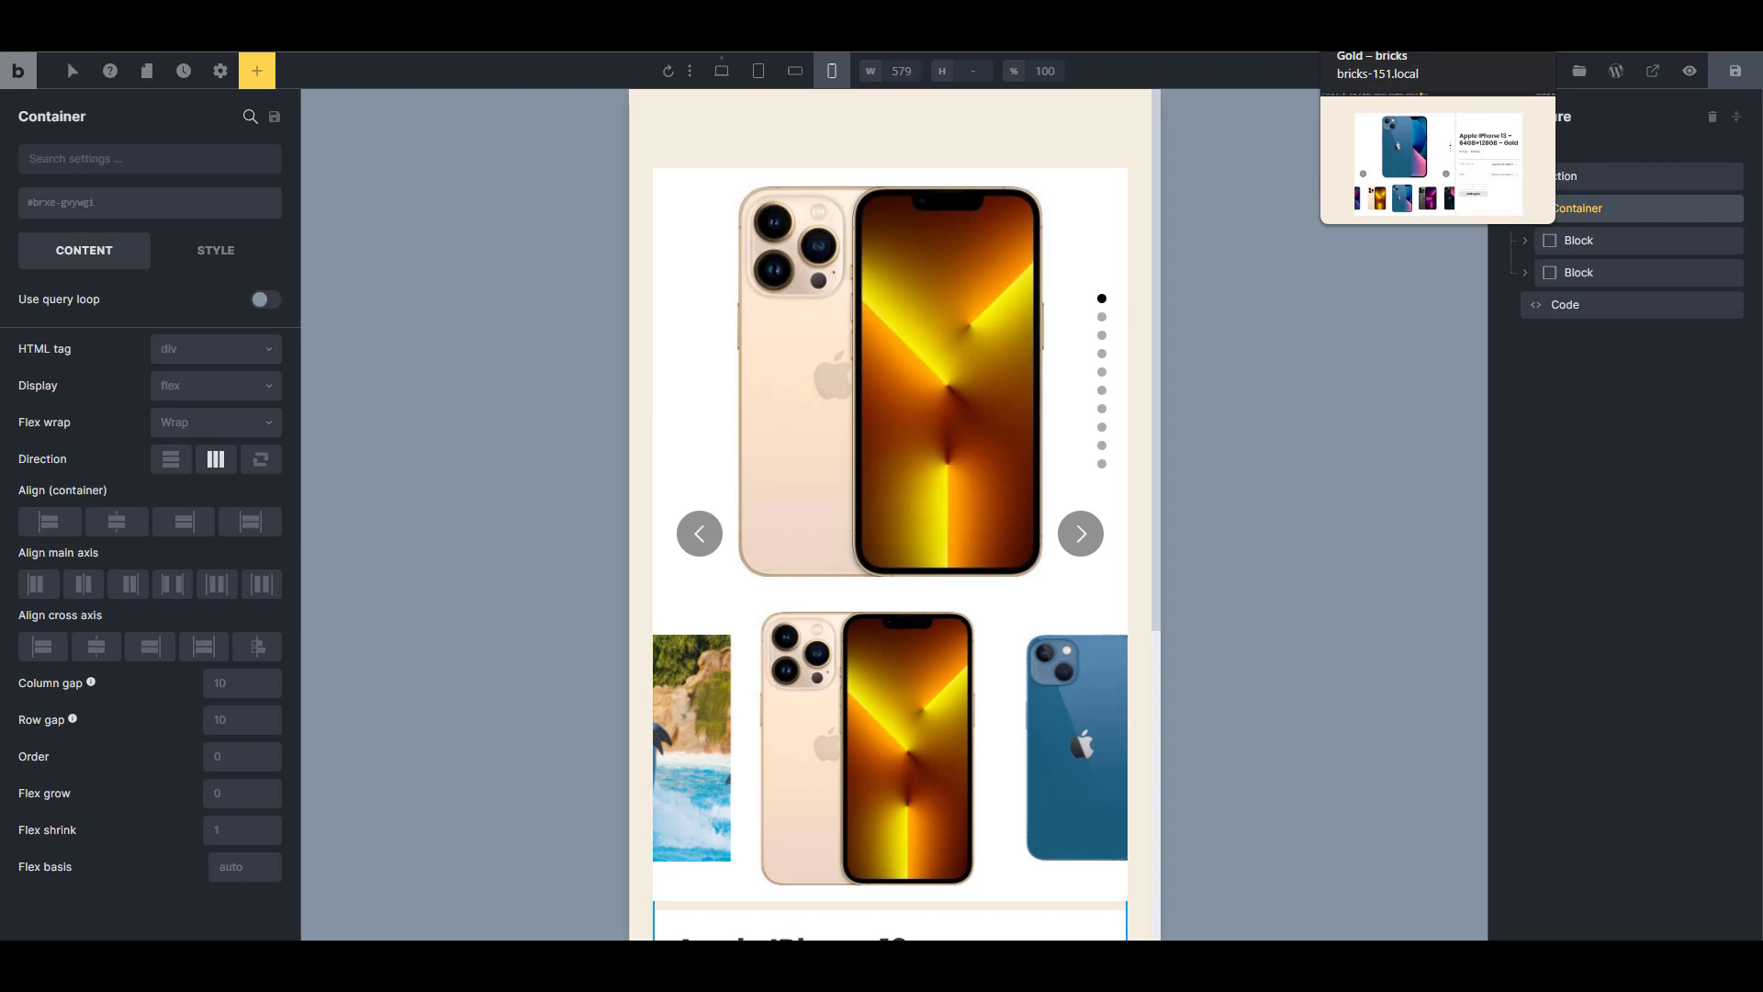
pyautogui.click(1400, 13)
pyautogui.press('F5')
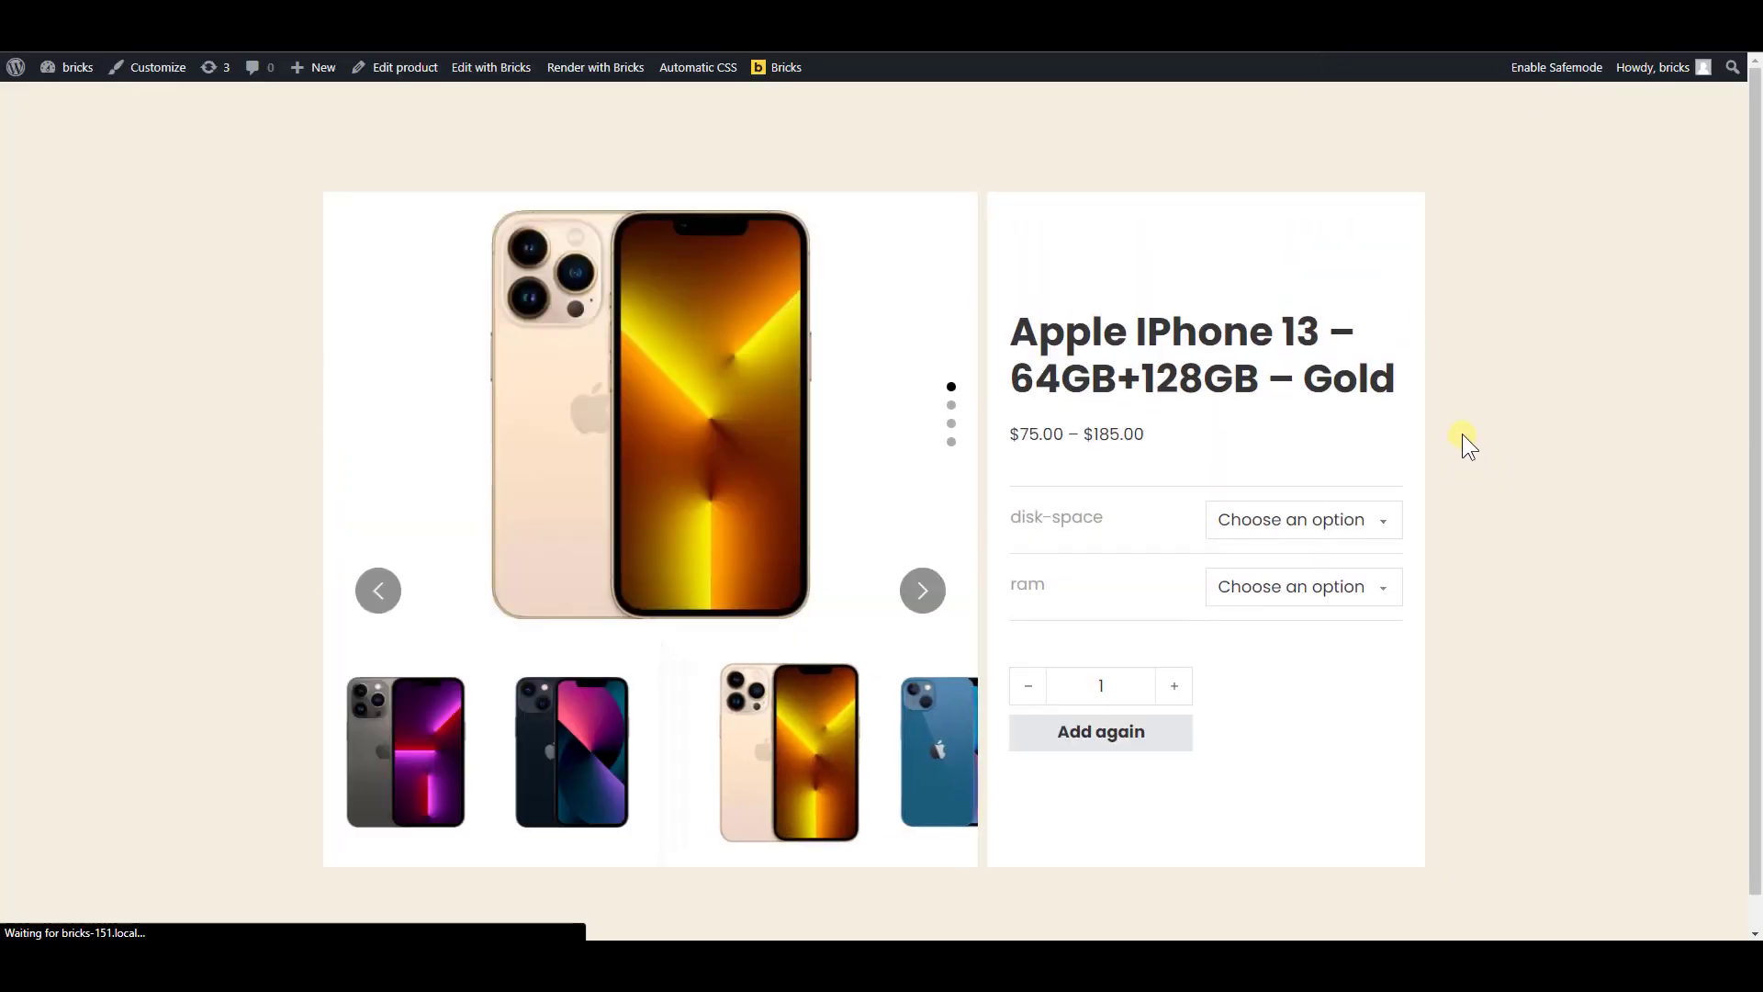
# Emulate an iPhone SE screen with the browser's developer tools, advance the main slider, and examine slider syncing and the stacked product details
pyautogui.press('F12')
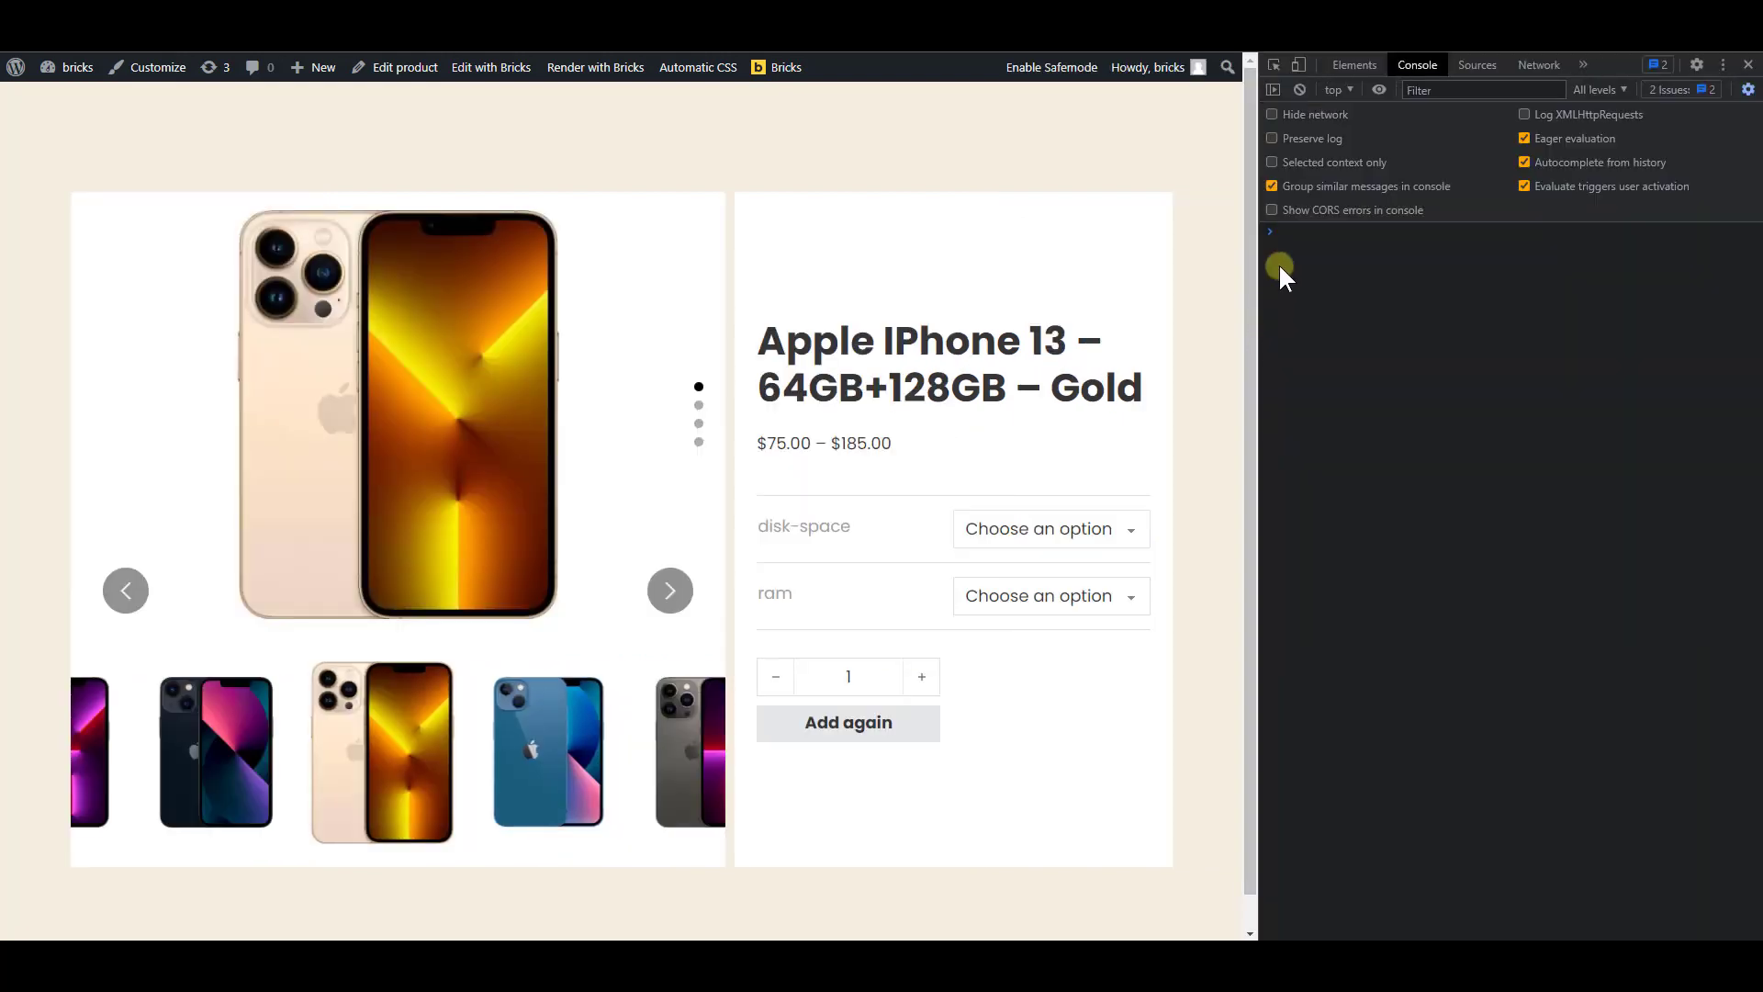
pyautogui.click(1298, 64)
pyautogui.scroll(-3, 745, 512)
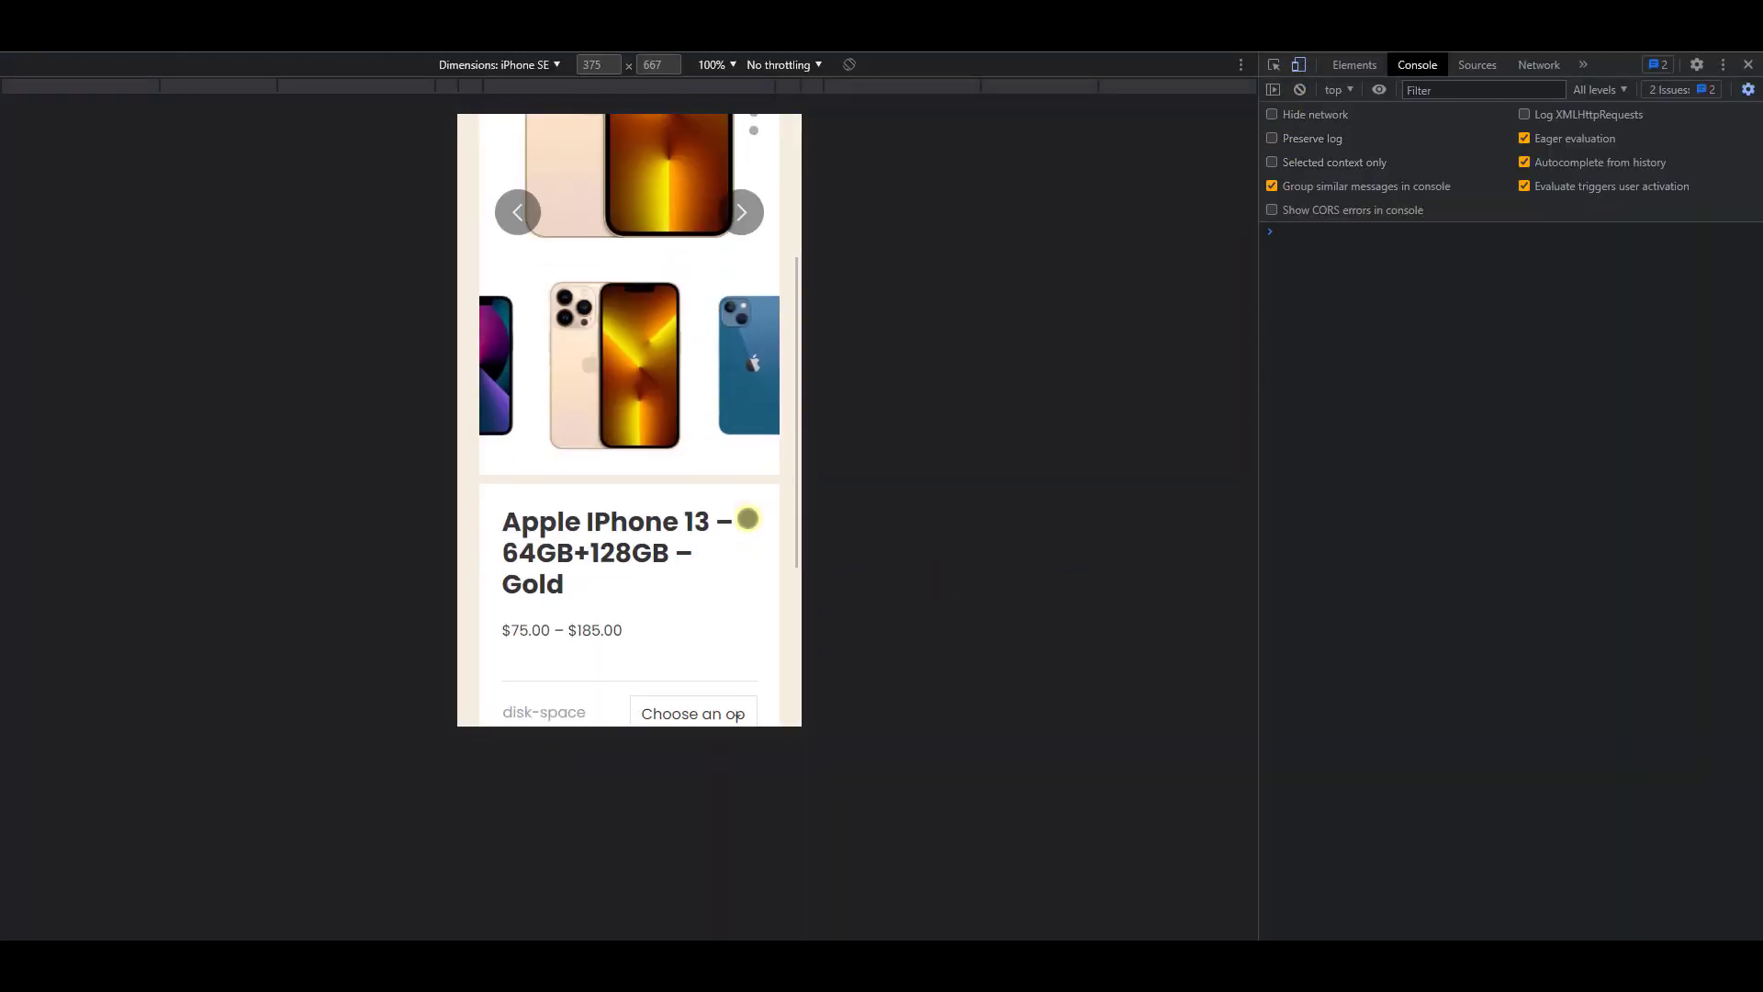
pyautogui.scroll(3, 745, 510)
pyautogui.click(737, 493)
pyautogui.click(737, 493)
pyautogui.click(737, 493)
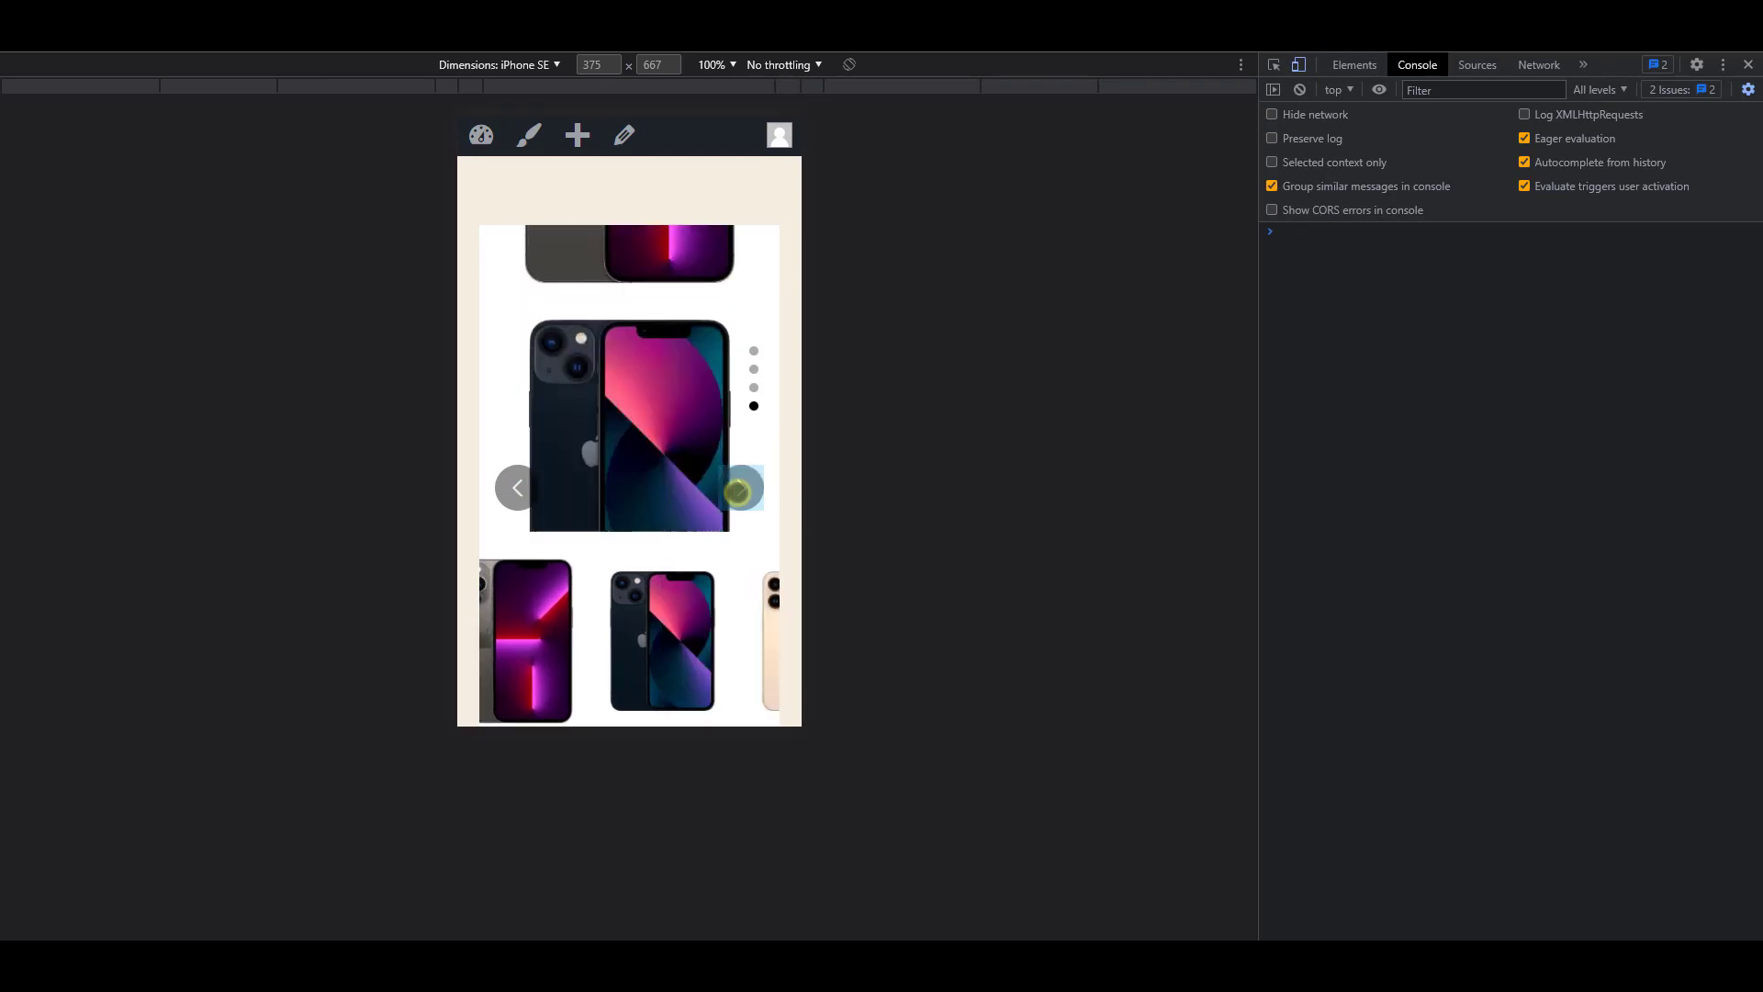
pyautogui.click(737, 493)
pyautogui.scroll(-5, 739, 501)
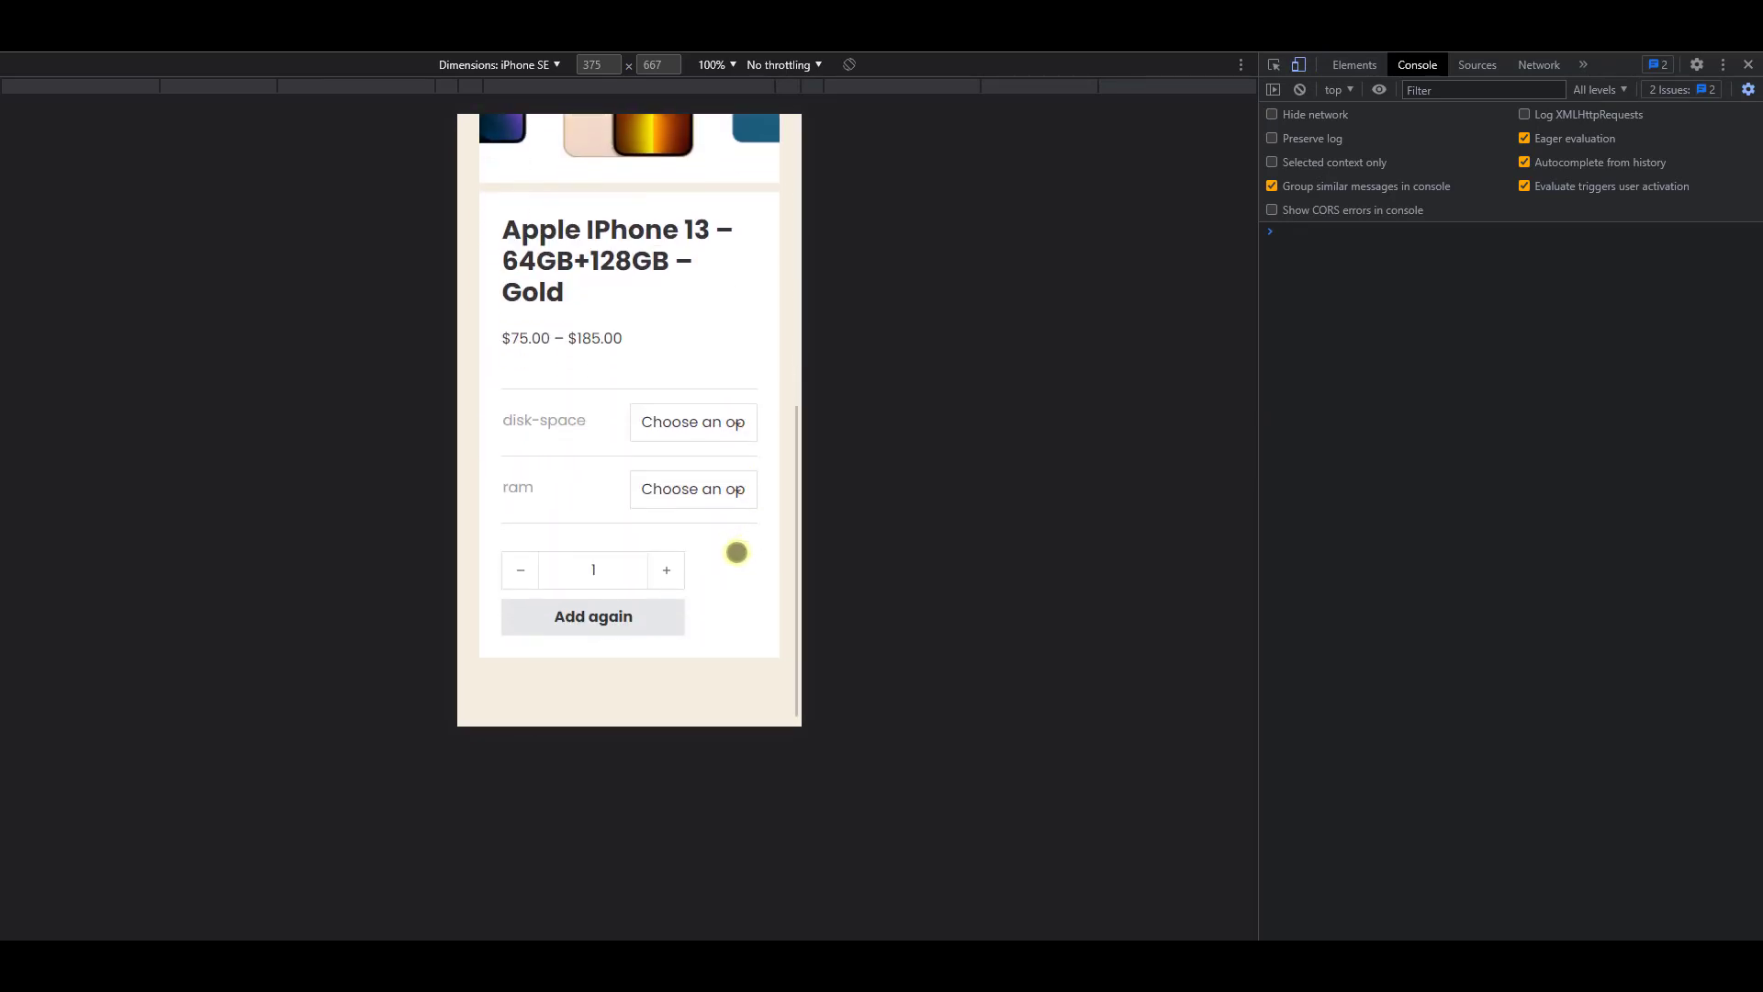
pyautogui.scroll(5, 703, 592)
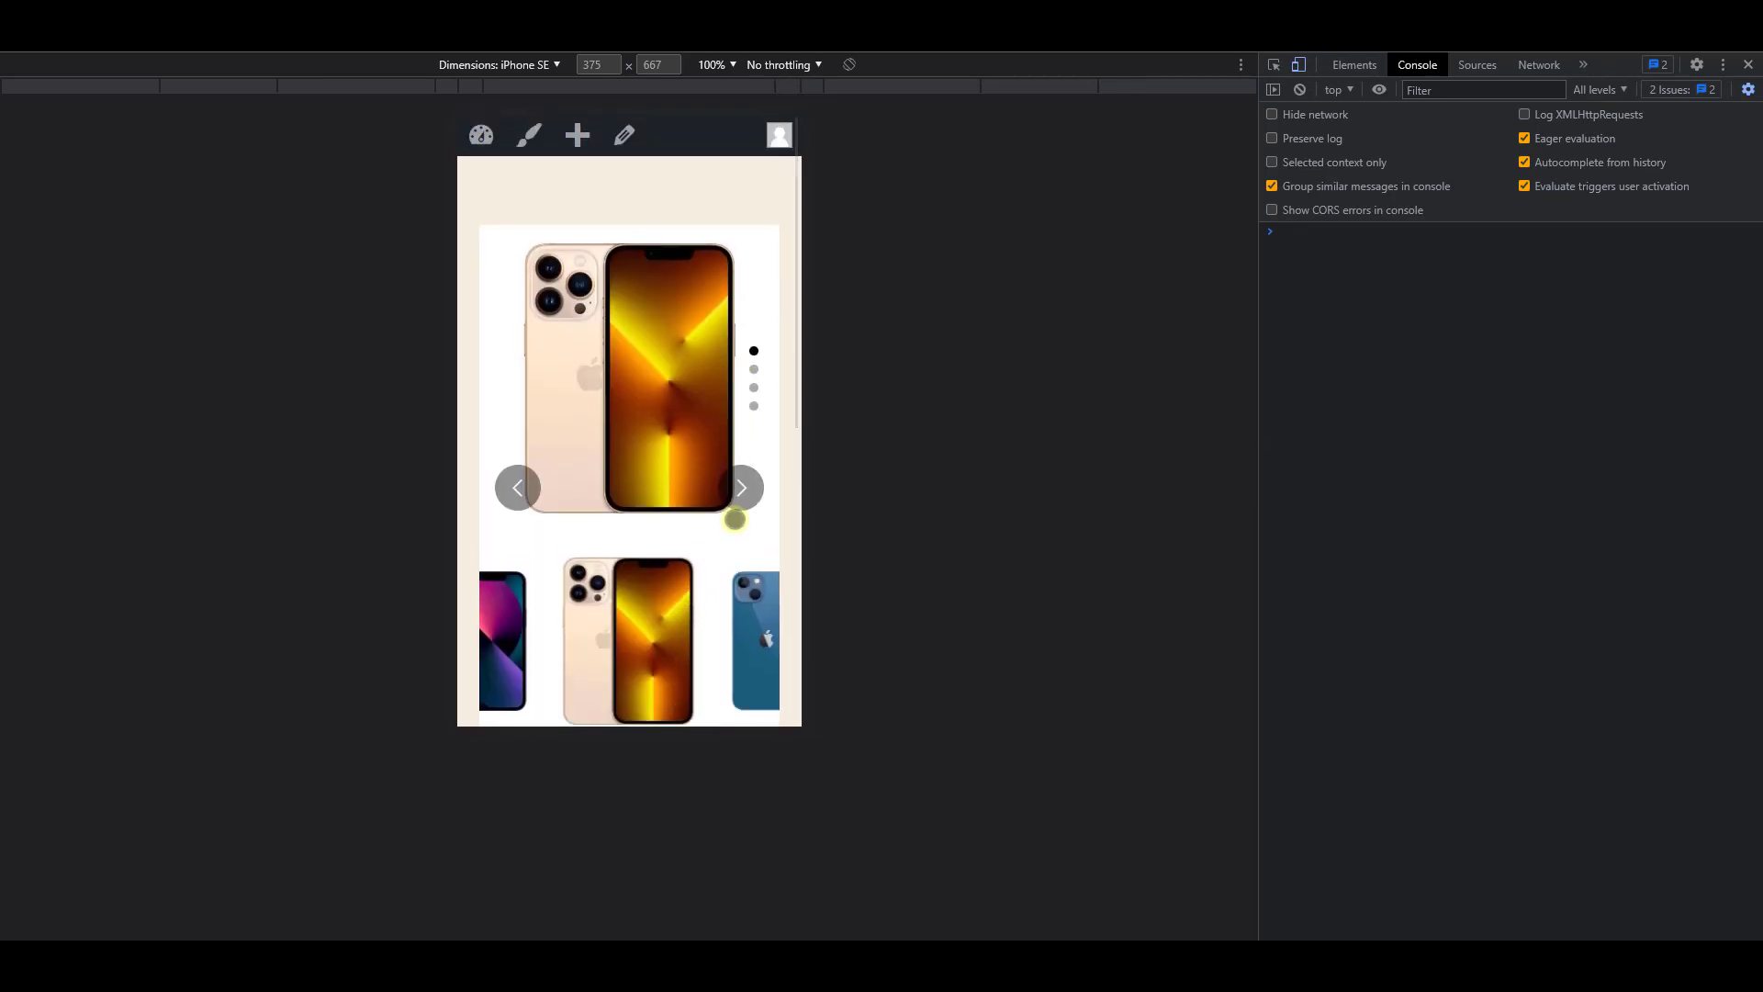
pyautogui.click(745, 488)
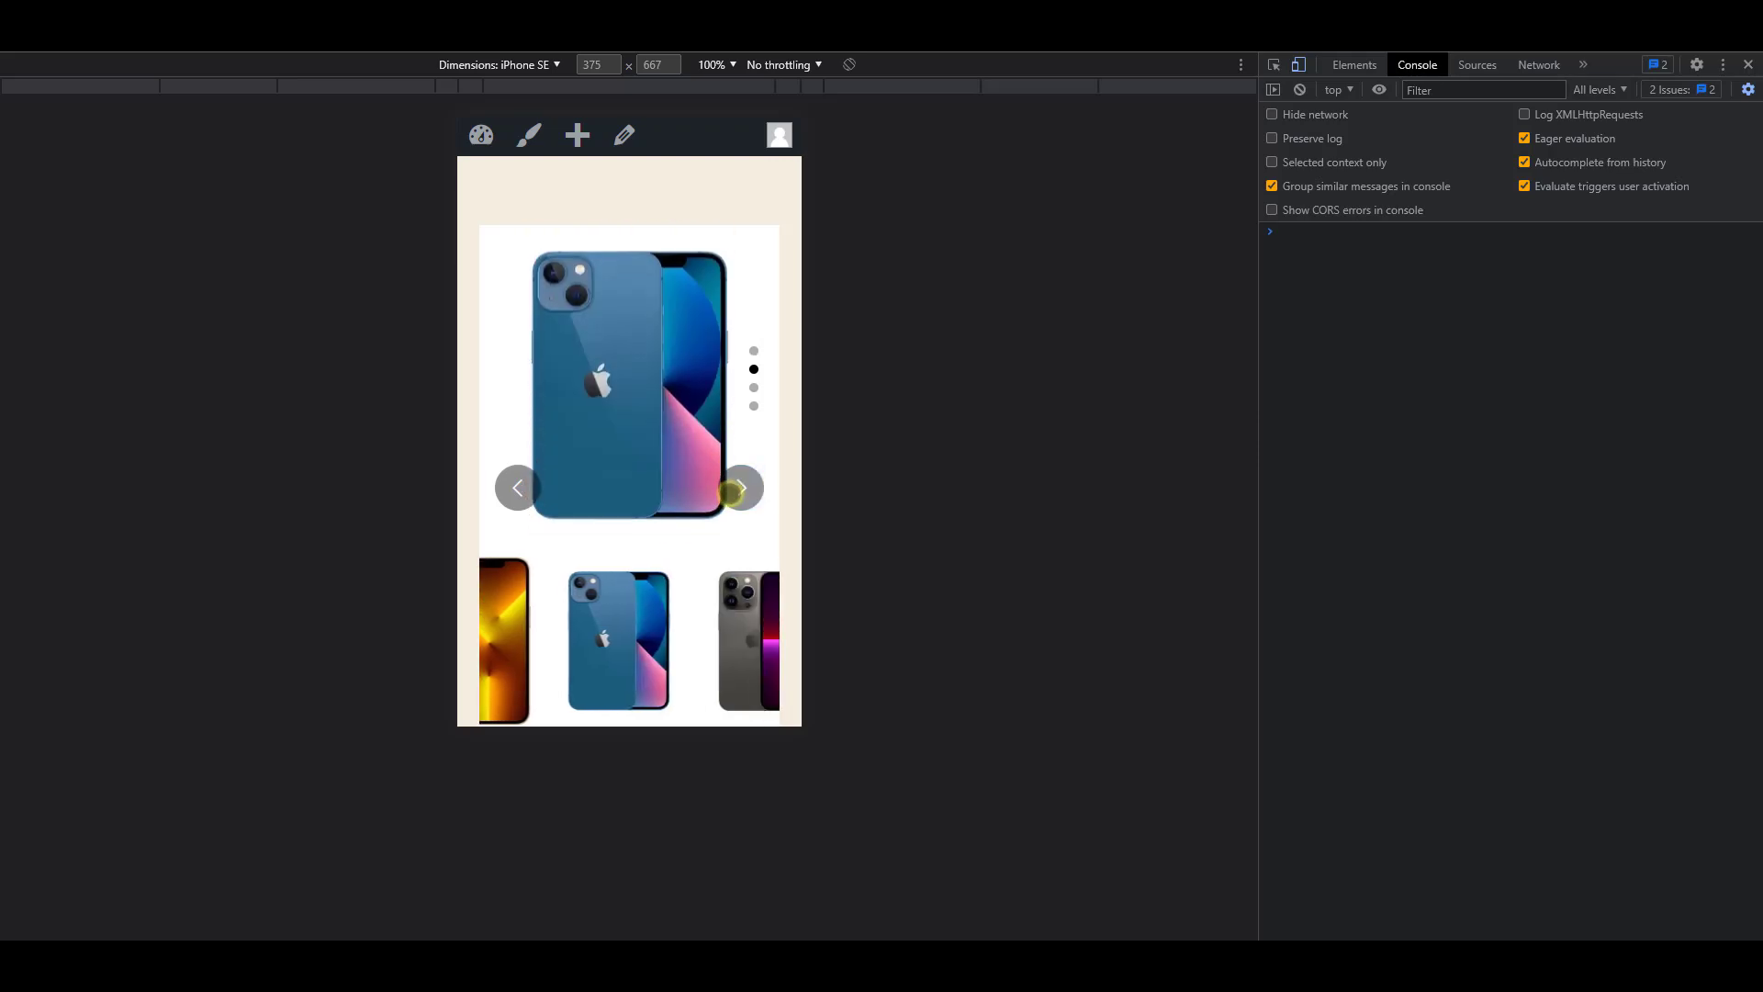
pyautogui.scroll(-4, 735, 493)
pyautogui.scroll(-1, 732, 505)
pyautogui.scroll(4, 737, 546)
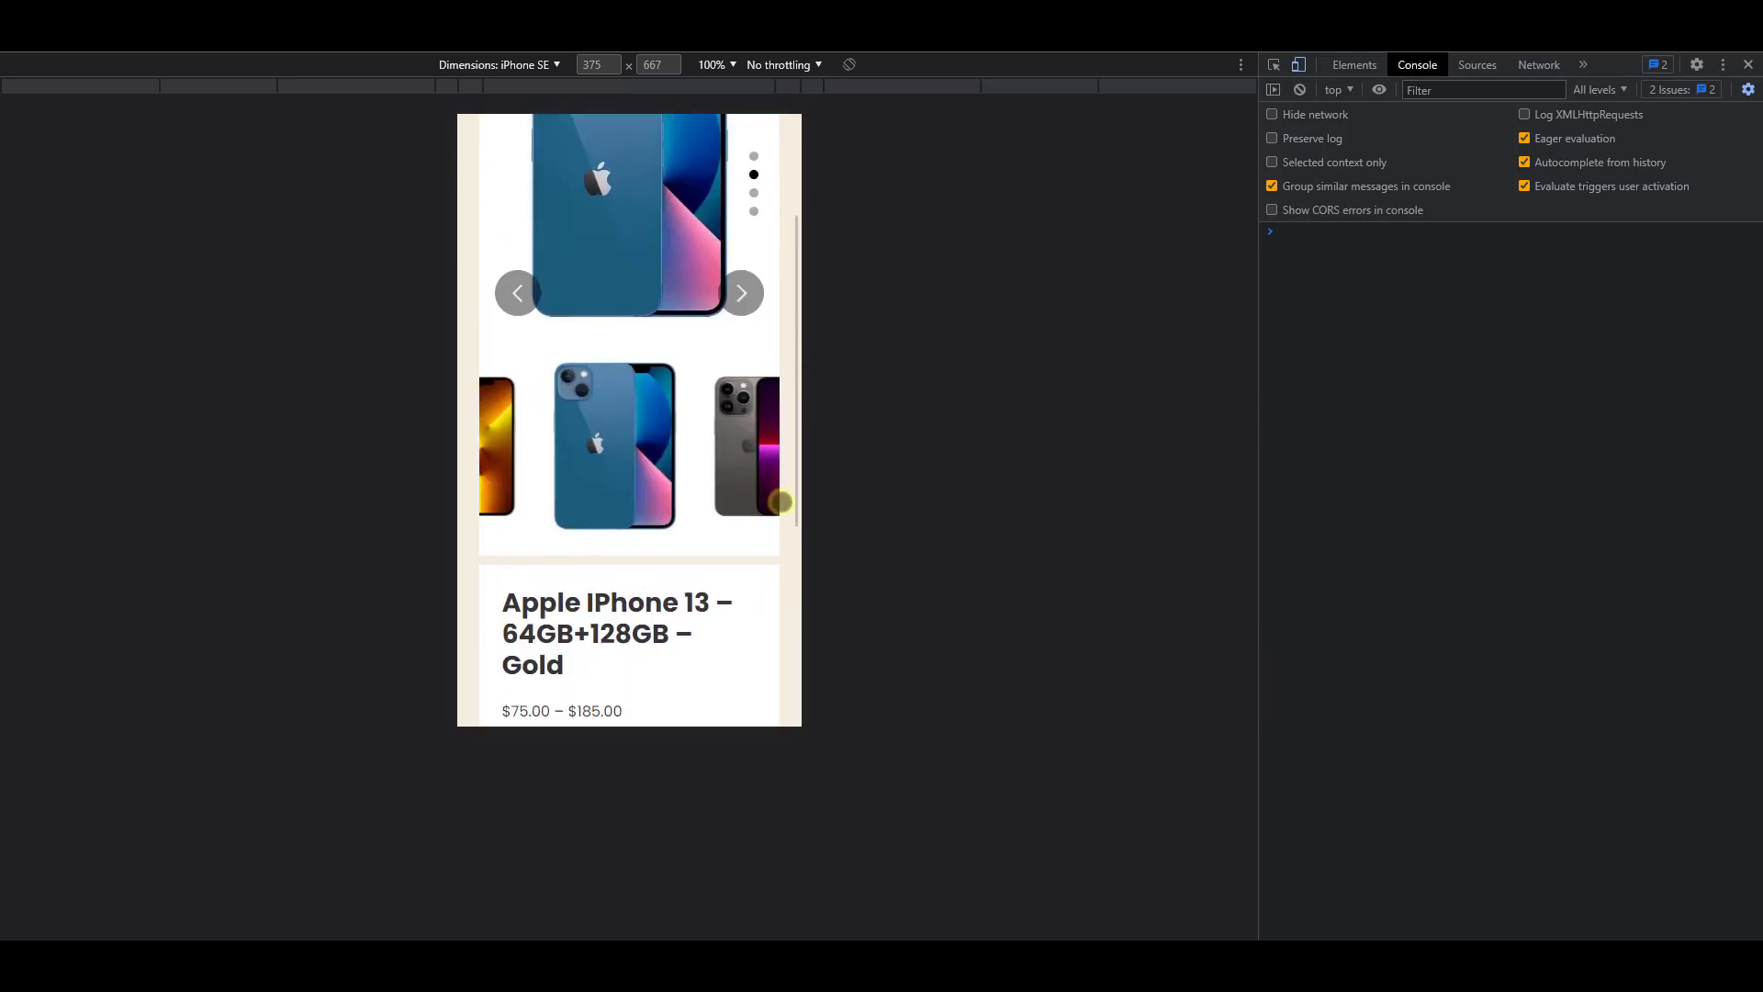